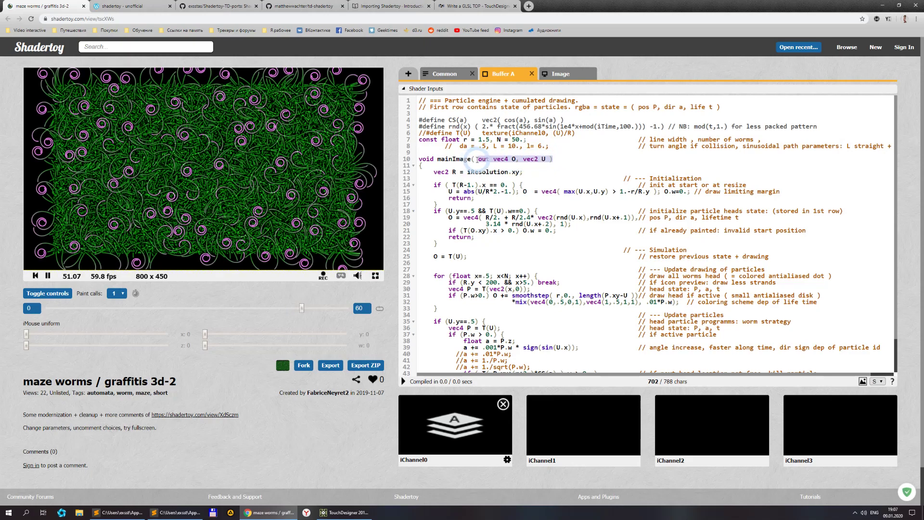
- Review the mainImage parameters in Buffer A and the Importing Shadertoy guide's instructions for replacing them with a plain main function
left_click(480, 161)
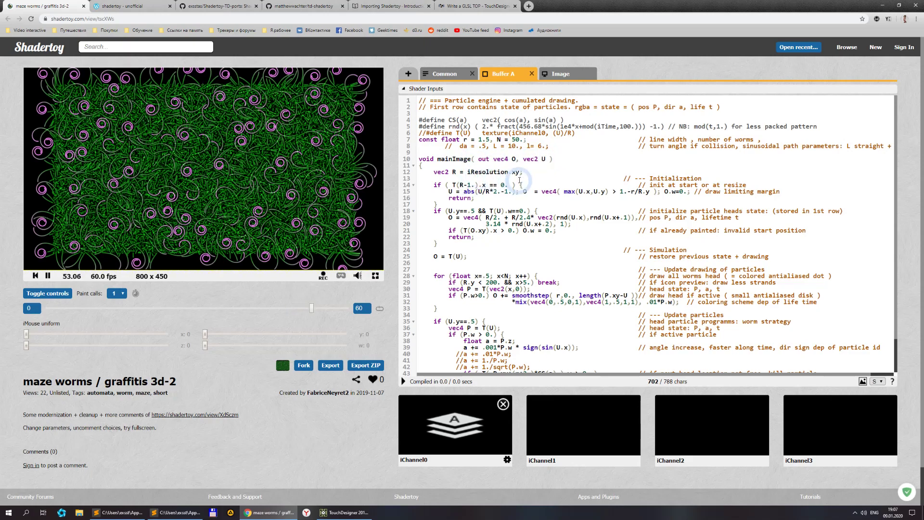
left_click_drag(479, 160, 550, 159)
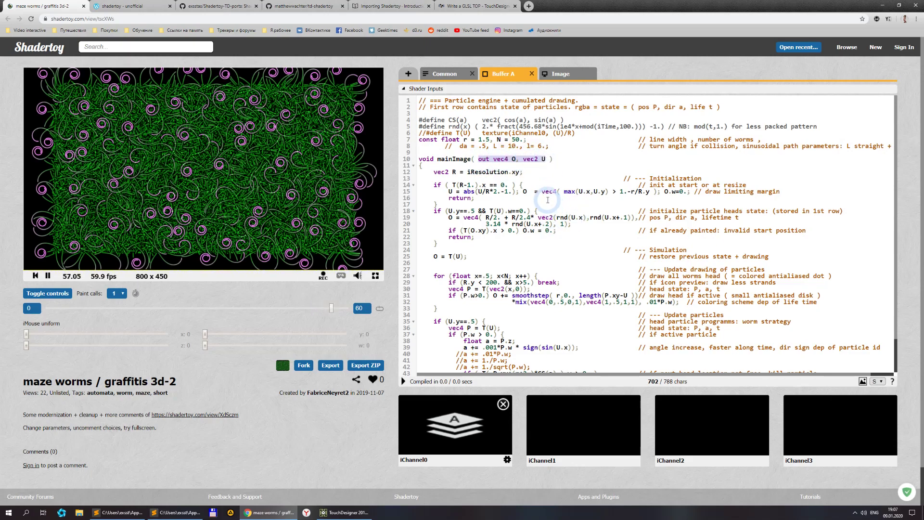
left_click(403, 7)
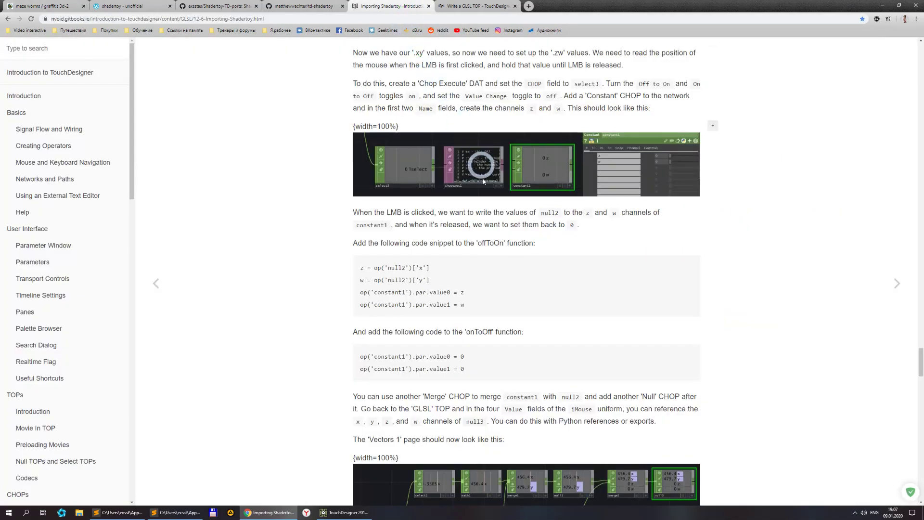
scroll(483, 240, "up", 10)
scroll(484, 239, "up", 20)
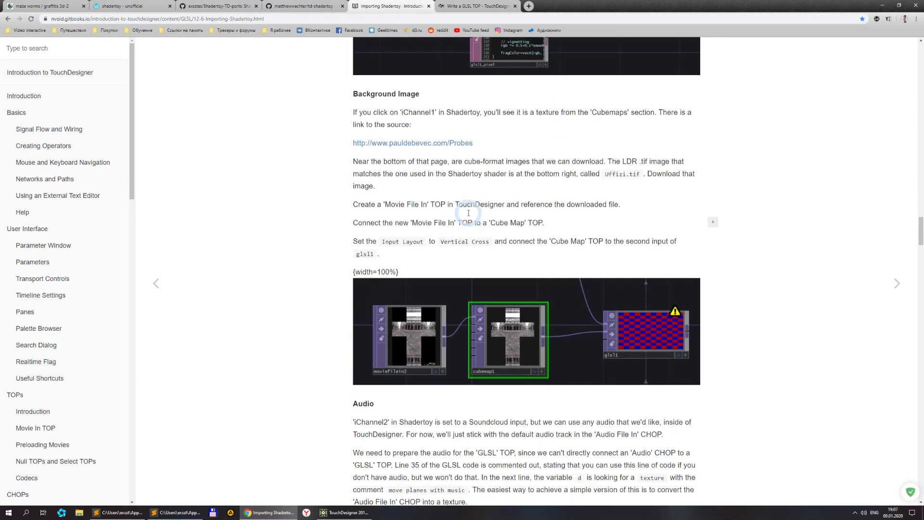
scroll(420, 241, "down", 6)
scroll(420, 240, "down", 15)
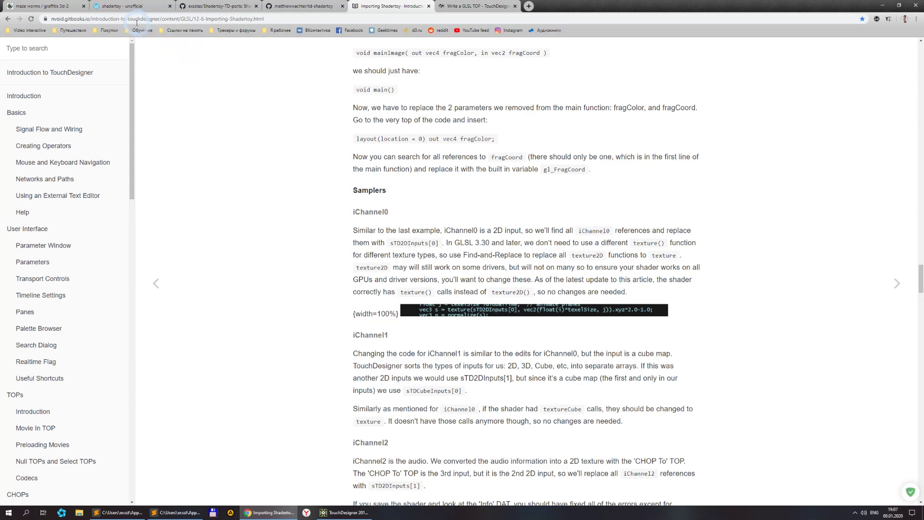
left_click(37, 6)
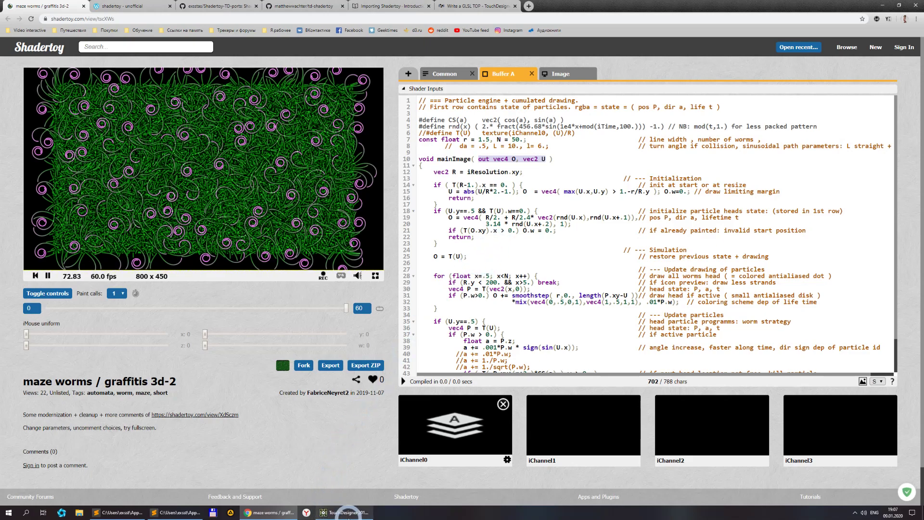
- Switch to TouchDesigner and examine the converted pixel shader code of Buf_A inside the pre_made container
mouse_move(347, 514)
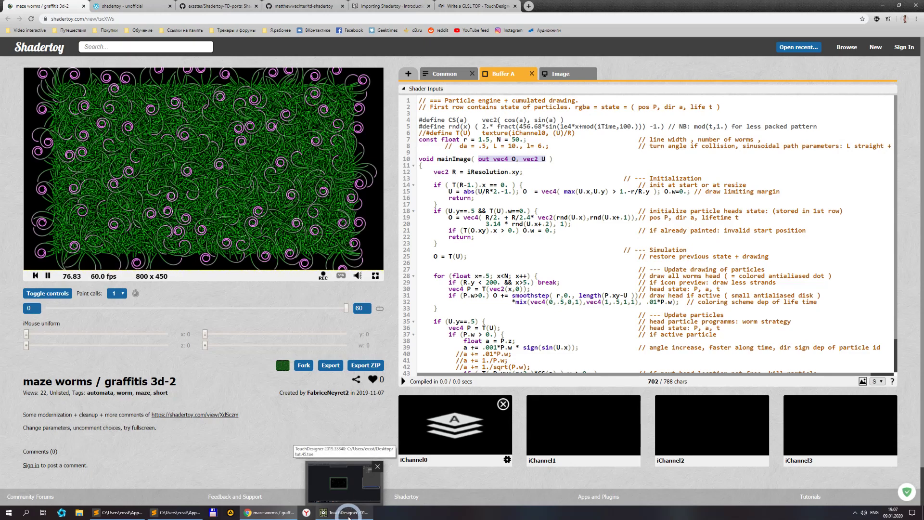
left_click(348, 514)
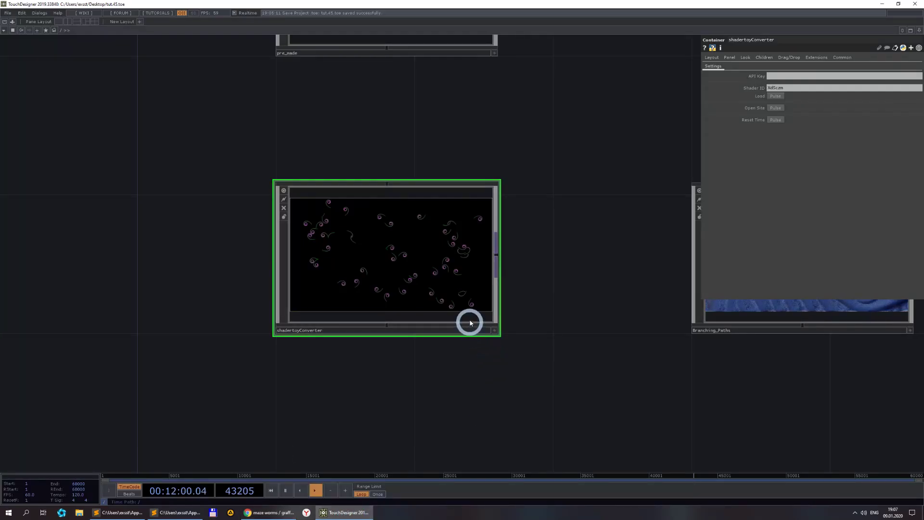
left_click_drag(506, 109, 505, 264)
scroll(504, 265, "down", 5)
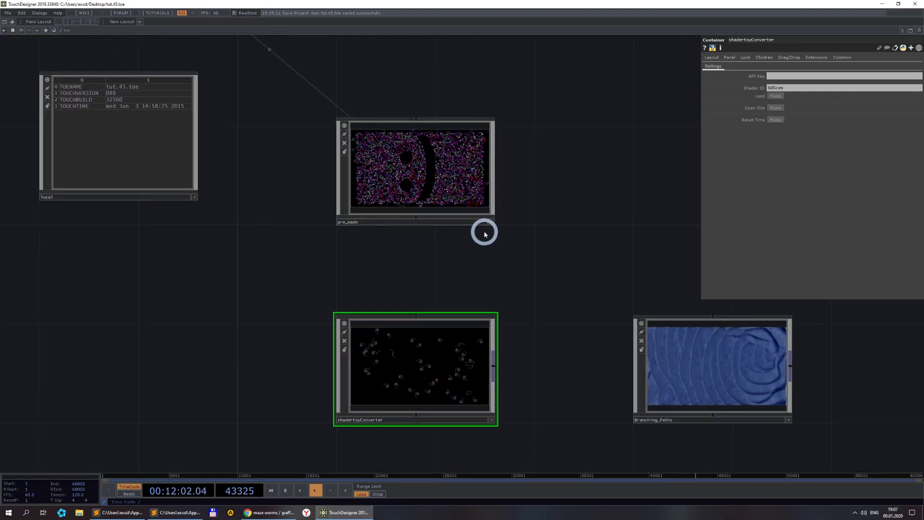
scroll(488, 264, "up", 5)
scroll(472, 240, "up", 3)
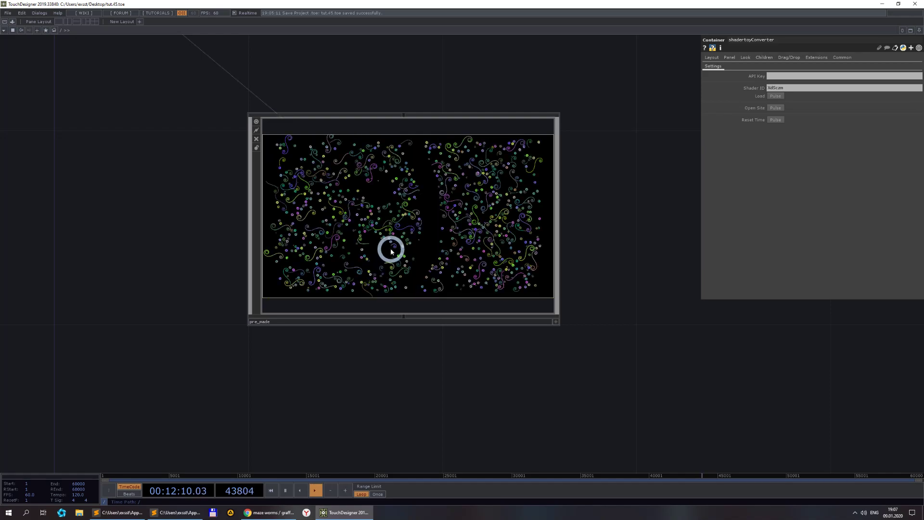
scroll(391, 250, "up", 2)
scroll(385, 347, "up", 8)
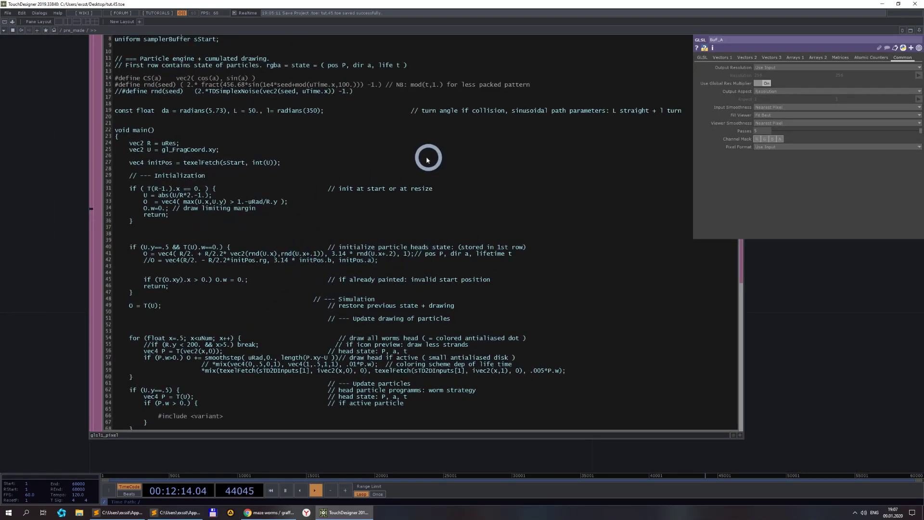
scroll(438, 217, "down", 3)
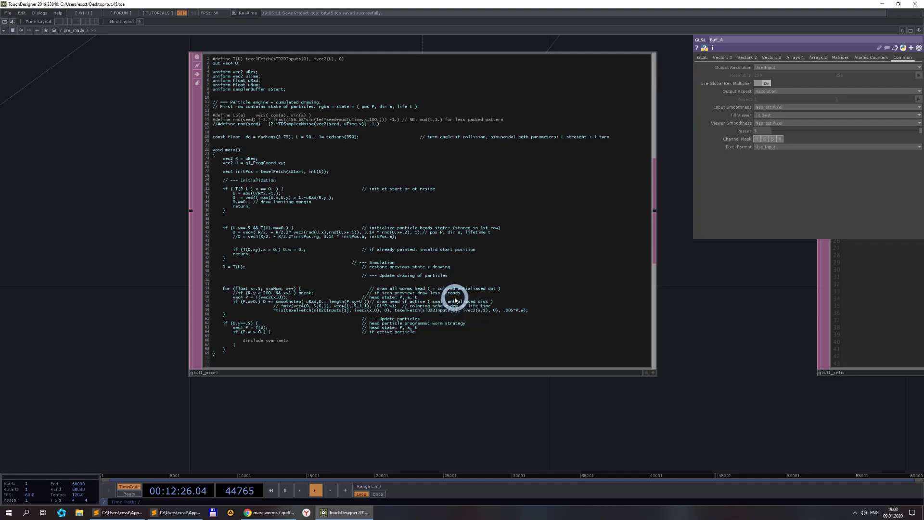
scroll(572, 343, "down", 5)
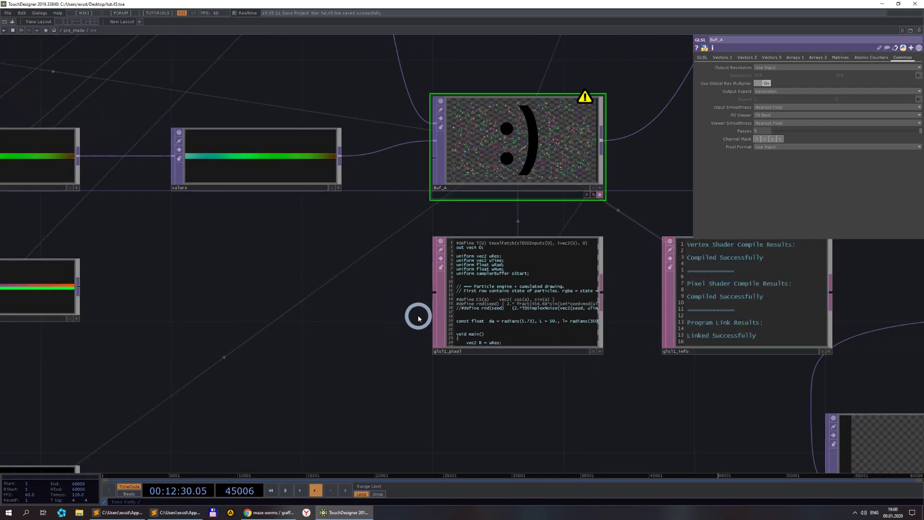
left_click_drag(619, 386, 533, 404)
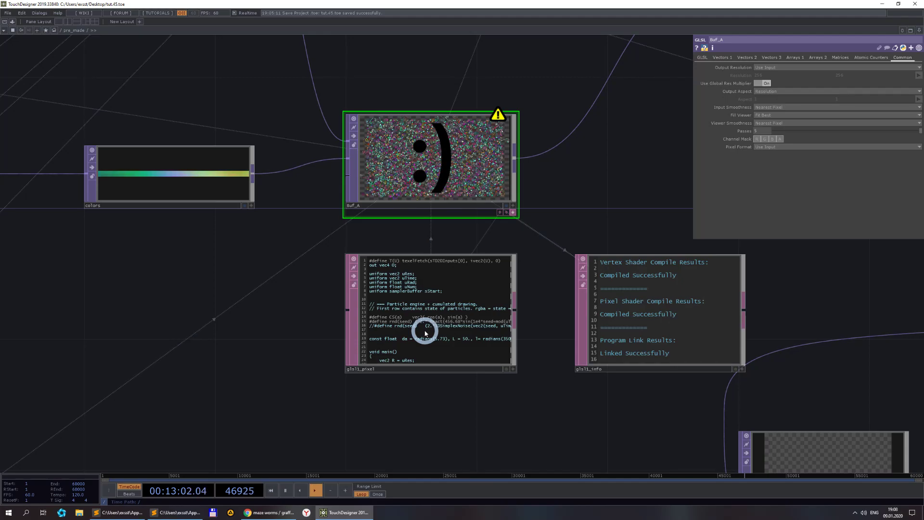
- Add a Container COMP above Branching_Paths in the root network and rename it tut
left_click(62, 33)
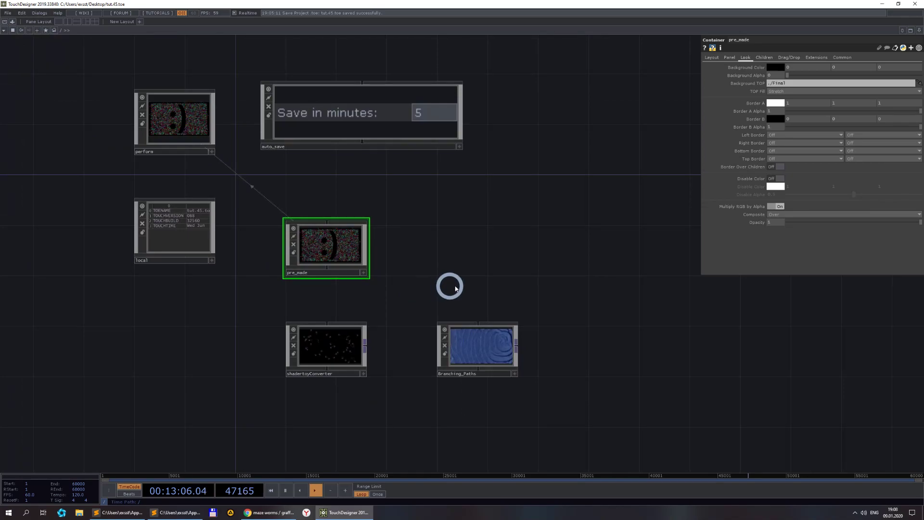
scroll(476, 270, "up", 5)
key("Tab")
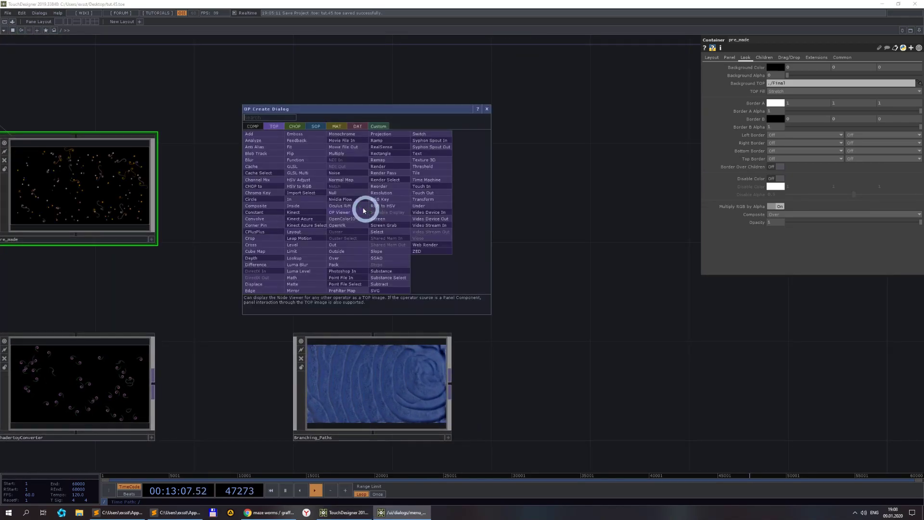
left_click(254, 126)
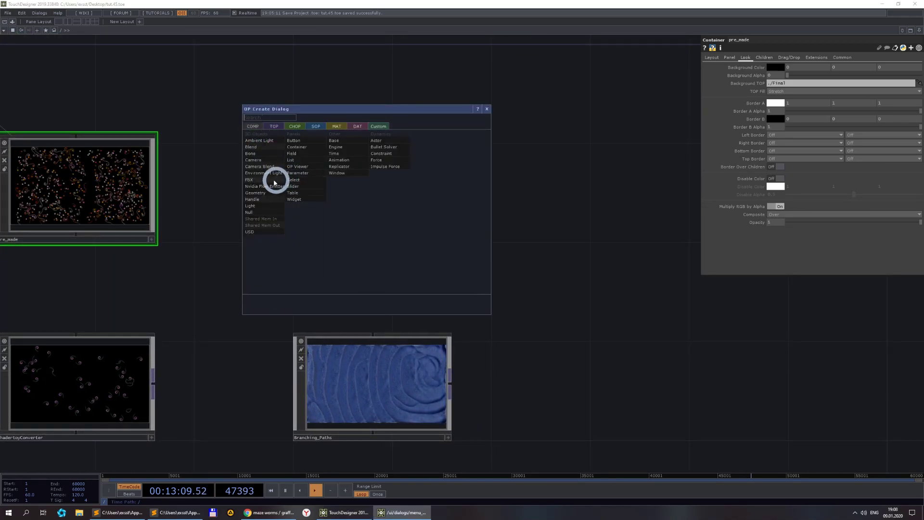
left_click(301, 148)
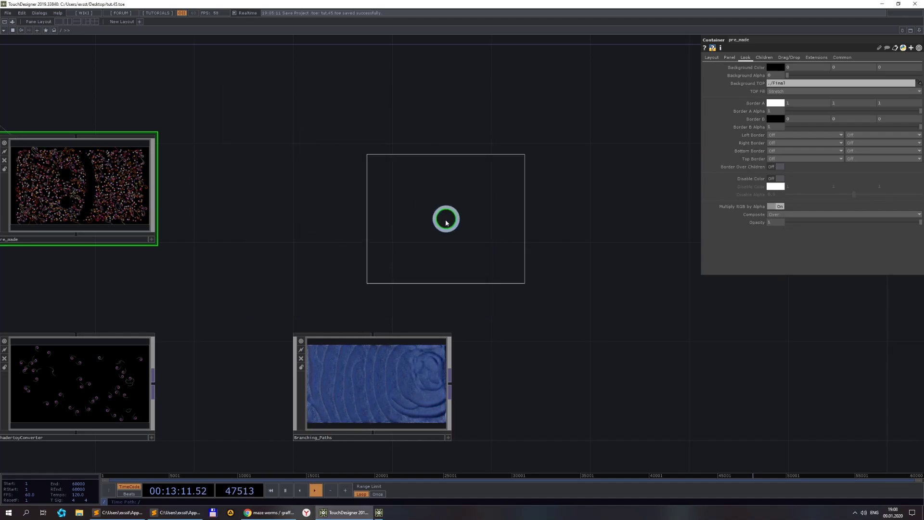
left_click(373, 180)
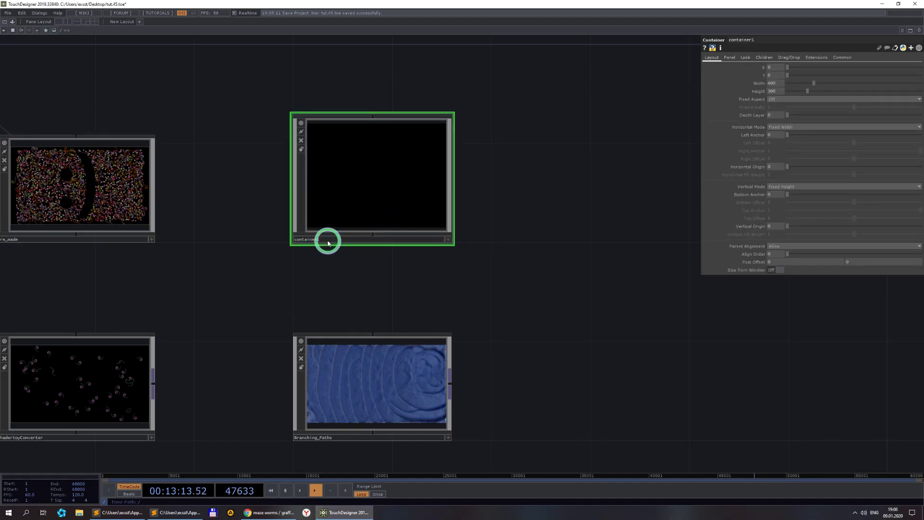
left_click(264, 241)
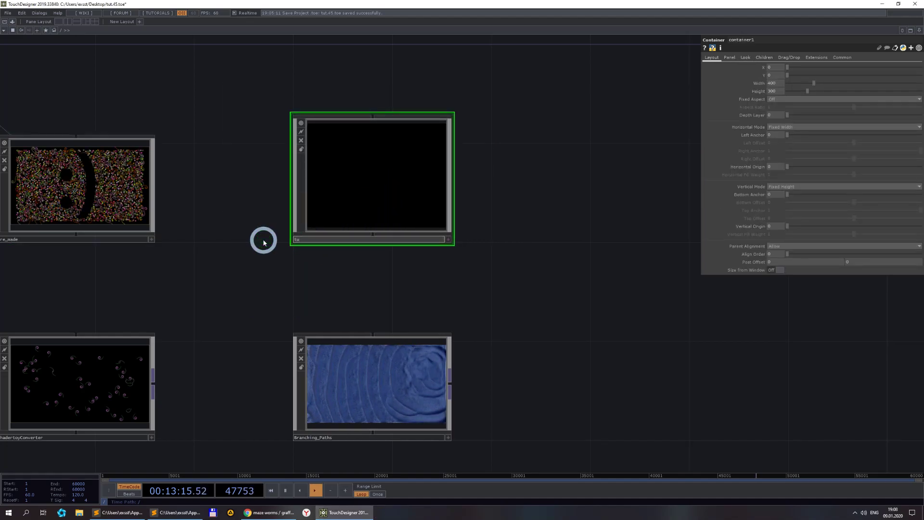
left_click(398, 212)
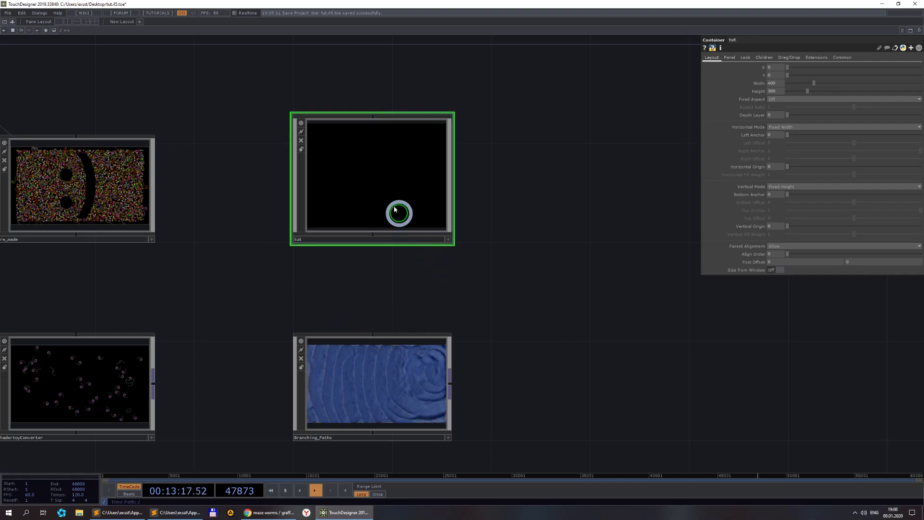
- Enter the tut container and place a GLSL TOP in its empty network
double_click(384, 191)
left_click_drag(384, 192, 374, 290)
double_click(375, 289)
left_click(281, 204)
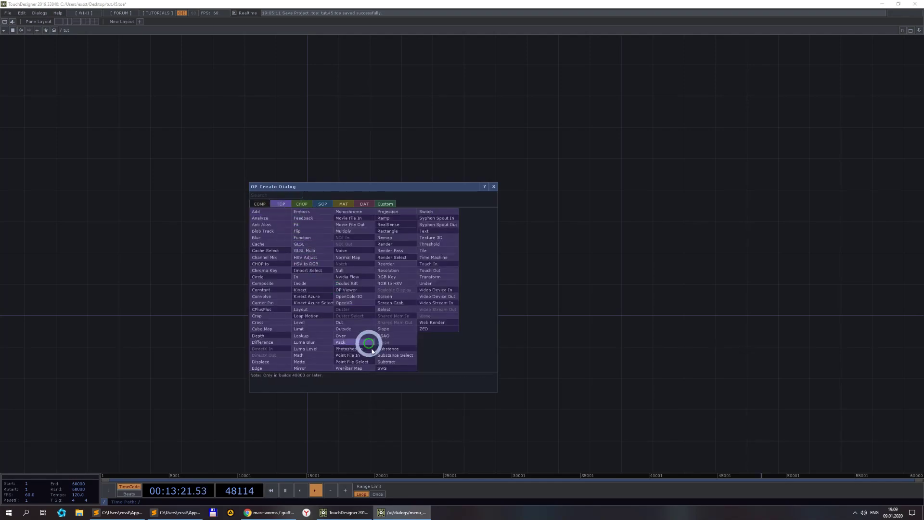
left_click(307, 245)
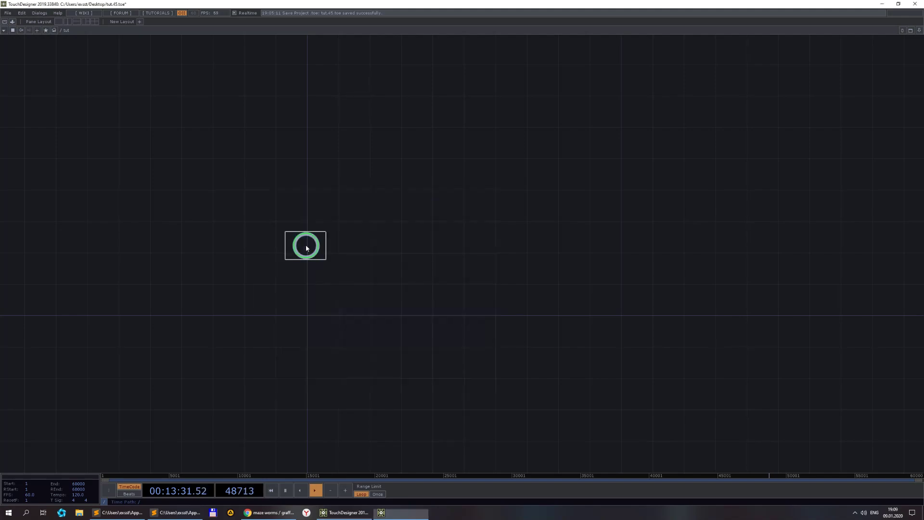
left_click(483, 299)
scroll(504, 313, "up", 3)
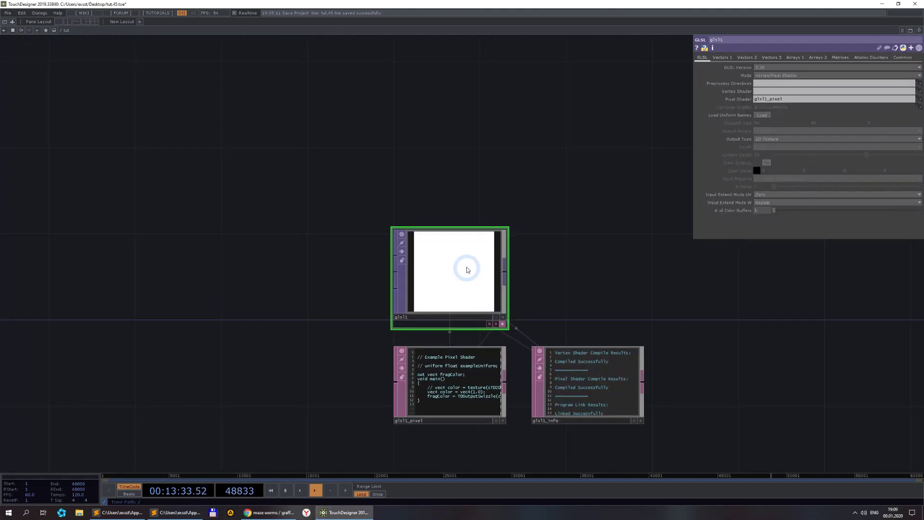
- Change the glsl1 operator's type to GLSL Multi and back to GLSL
right_click(466, 267)
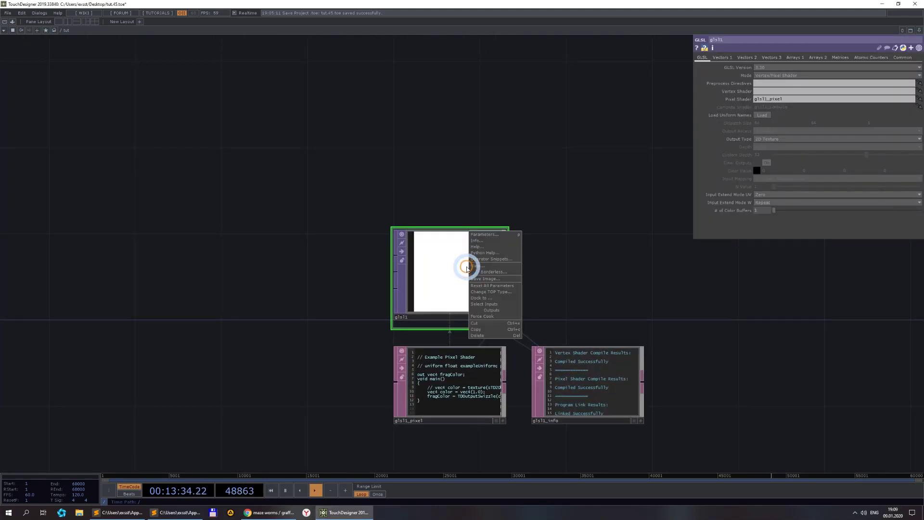
left_click(477, 292)
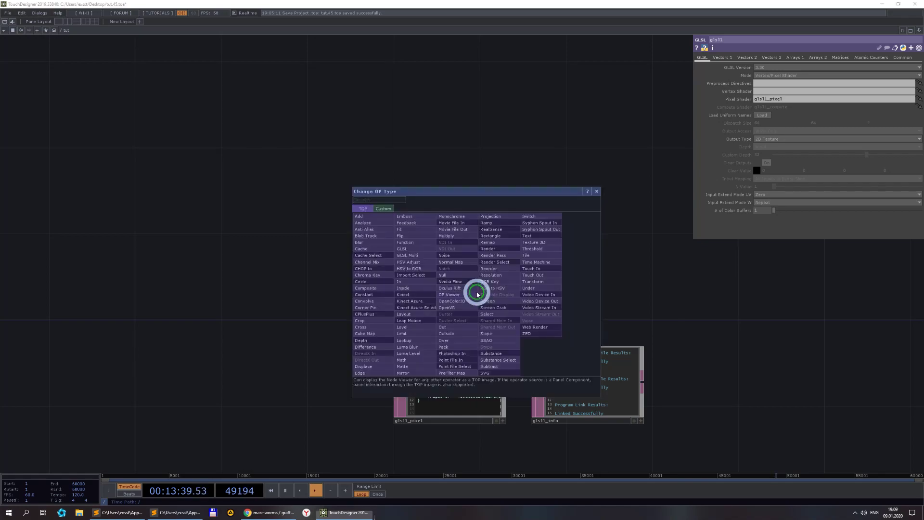
left_click(413, 258)
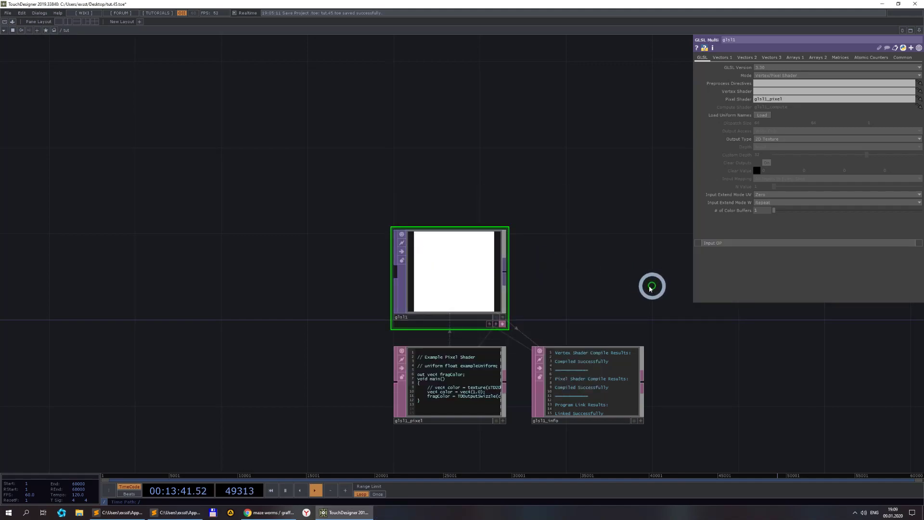
right_click(454, 268)
left_click(487, 287)
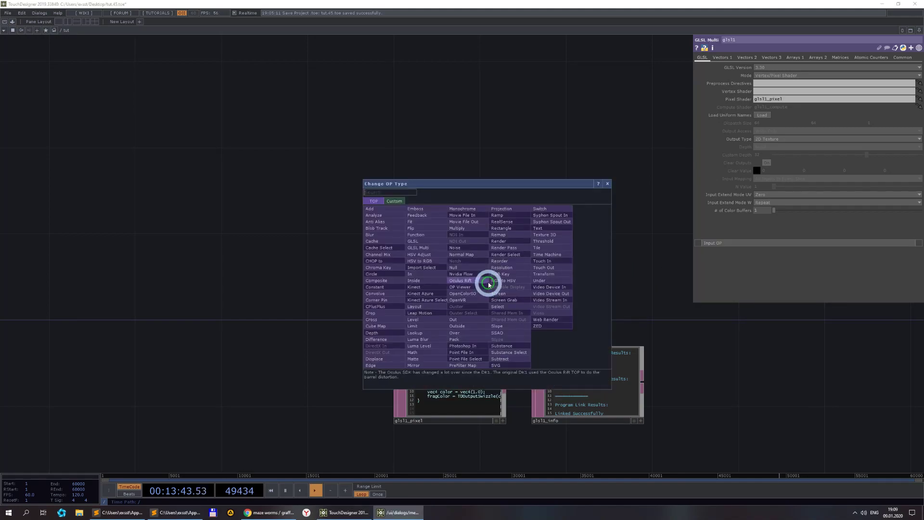
left_click(419, 242)
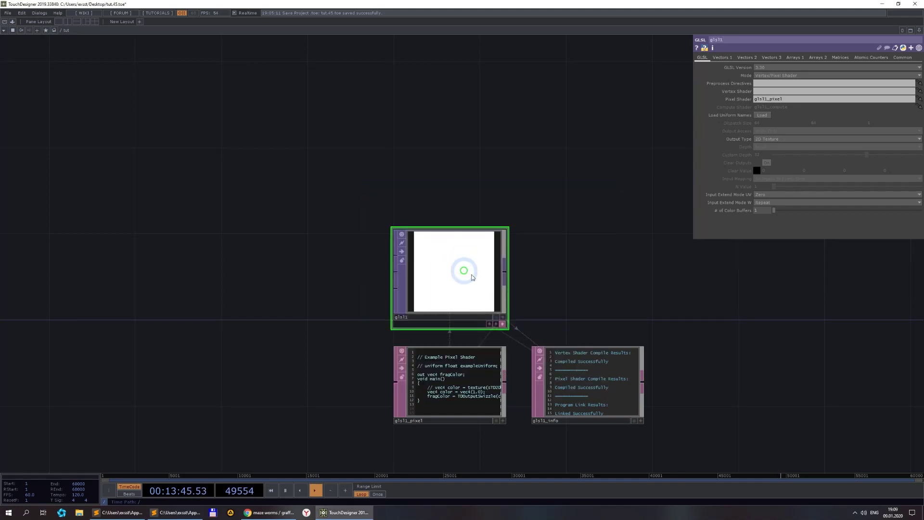
scroll(411, 274, "down", 3)
scroll(401, 284, "up", 3)
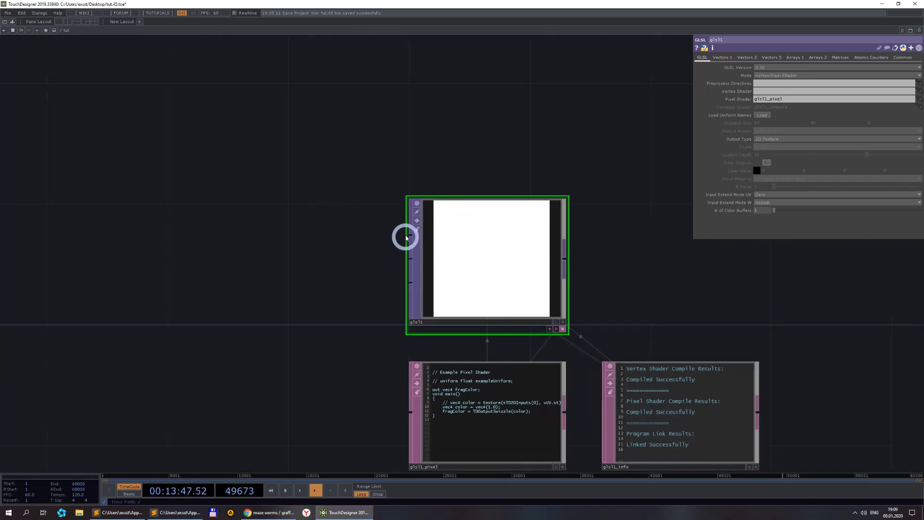
scroll(344, 313, "down", 4)
middle_click_drag(362, 308, 421, 272)
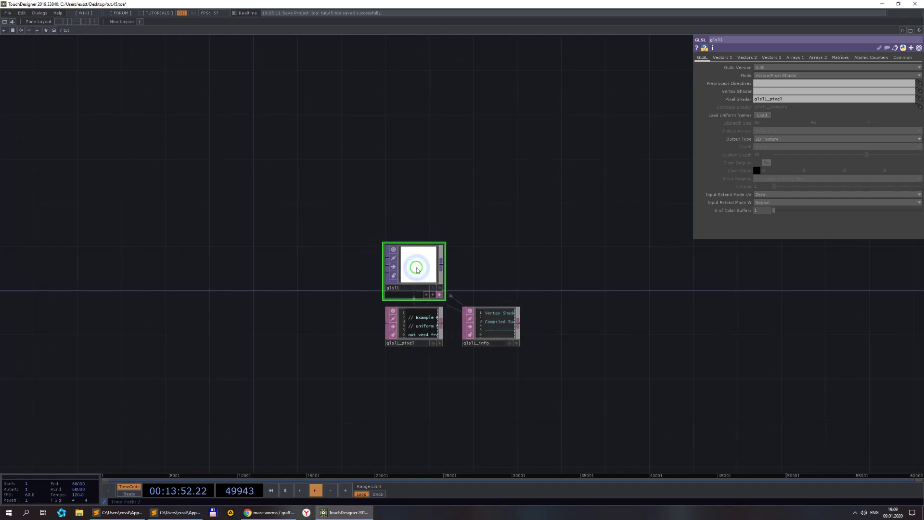
- Switch to the Shadertoy page, restart the maze worms shader and check the code of its Common and Buffer A passes
left_click(277, 512)
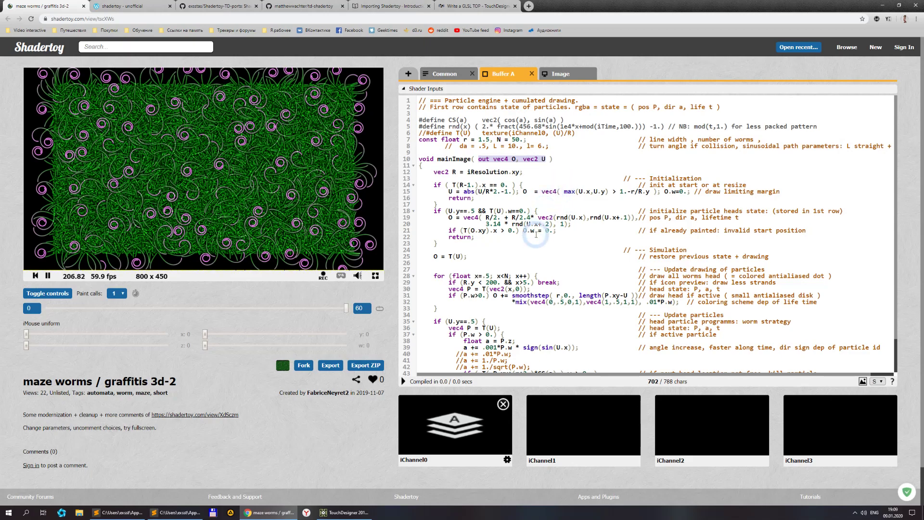
left_click(37, 276)
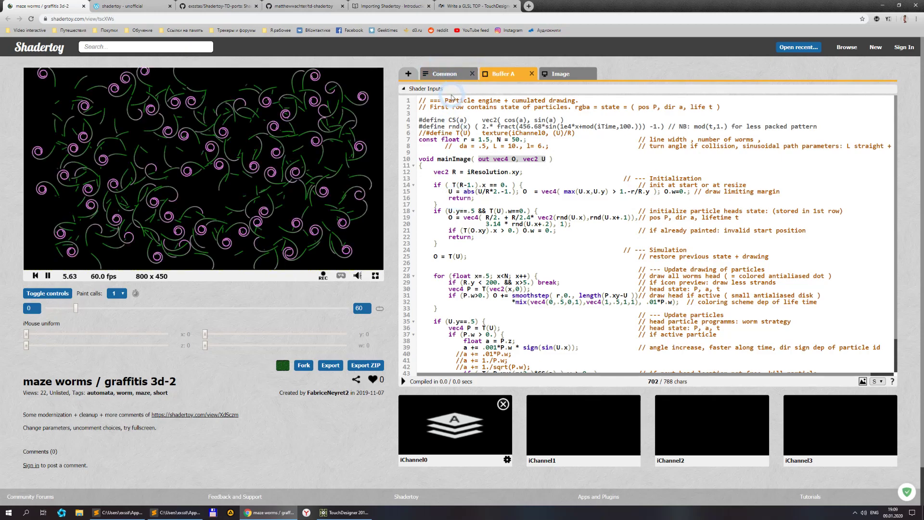
left_click(446, 76)
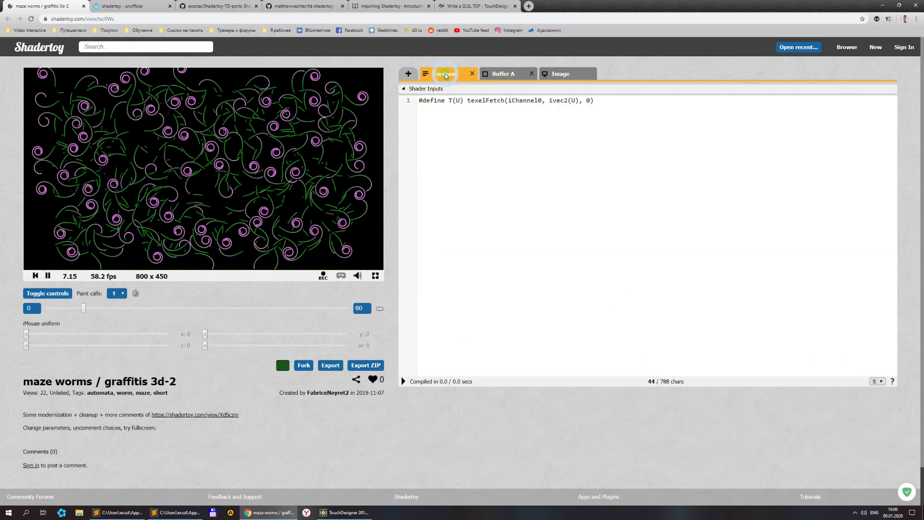
left_click(523, 74)
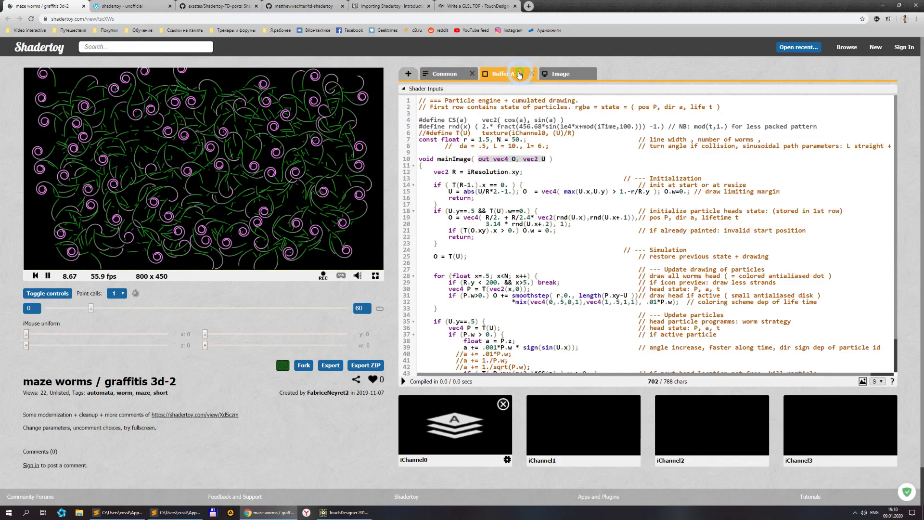
- Check the Image pass and its iChannel0 input, and examine the T(U) texelFetch definition in the Common pass
left_click(547, 75)
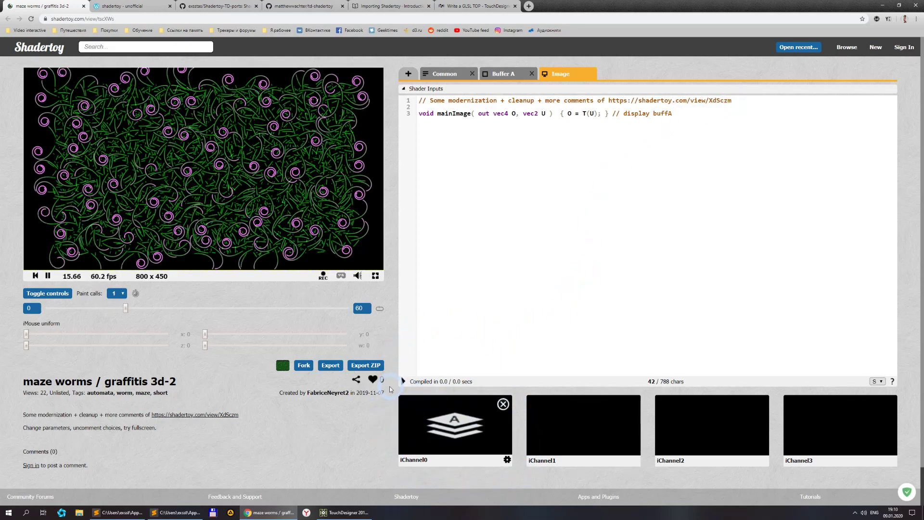
left_click(450, 418)
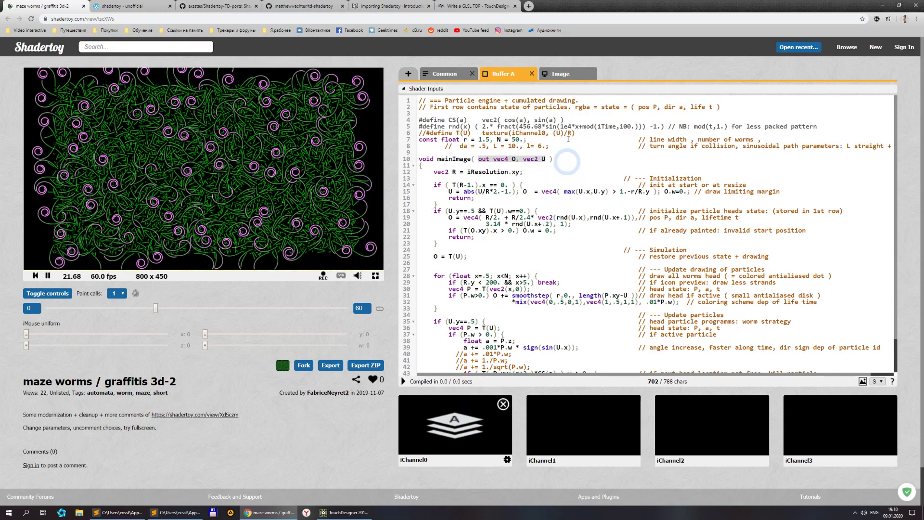
left_click(444, 76)
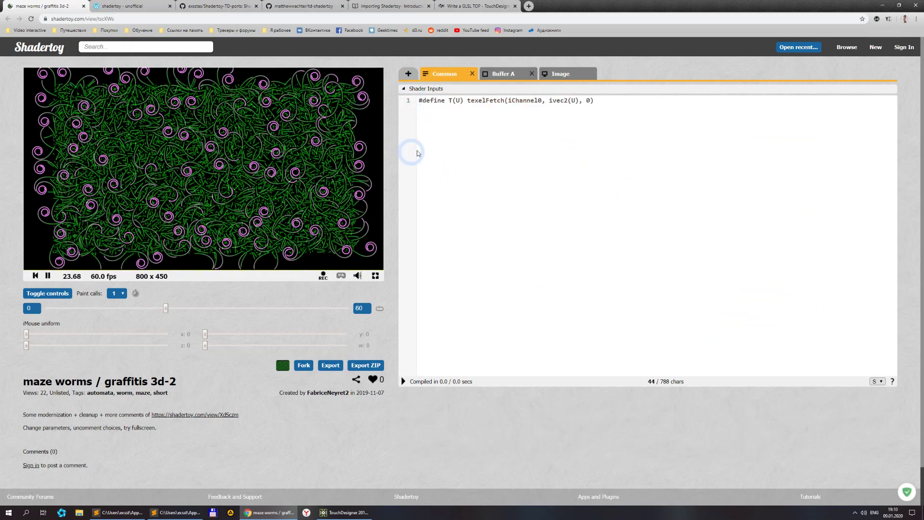
left_click(424, 100)
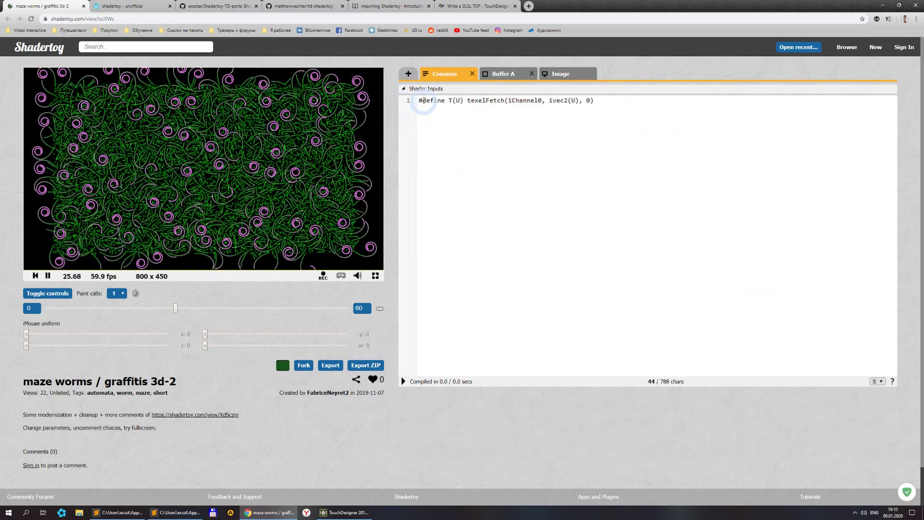
left_click_drag(420, 101, 615, 103)
left_click(588, 103)
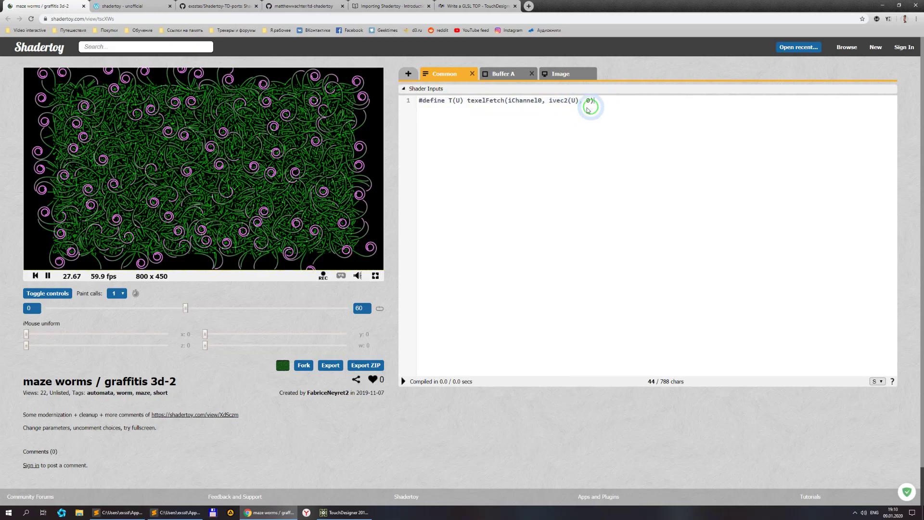
left_click(522, 102)
- Compare the Common, Buffer A and Image passes again and glance at the Importing Shadertoy guide in the browser
left_click(507, 74)
left_click(545, 72)
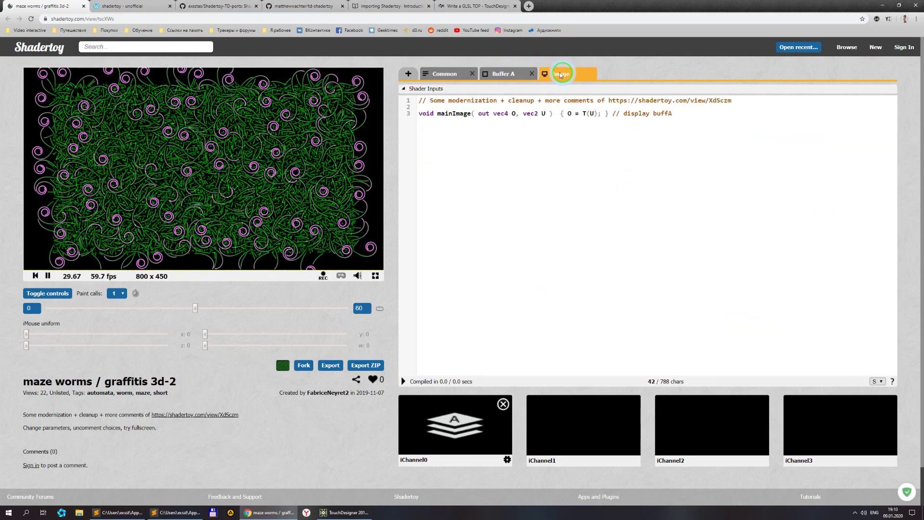
left_click(444, 73)
left_click(510, 75)
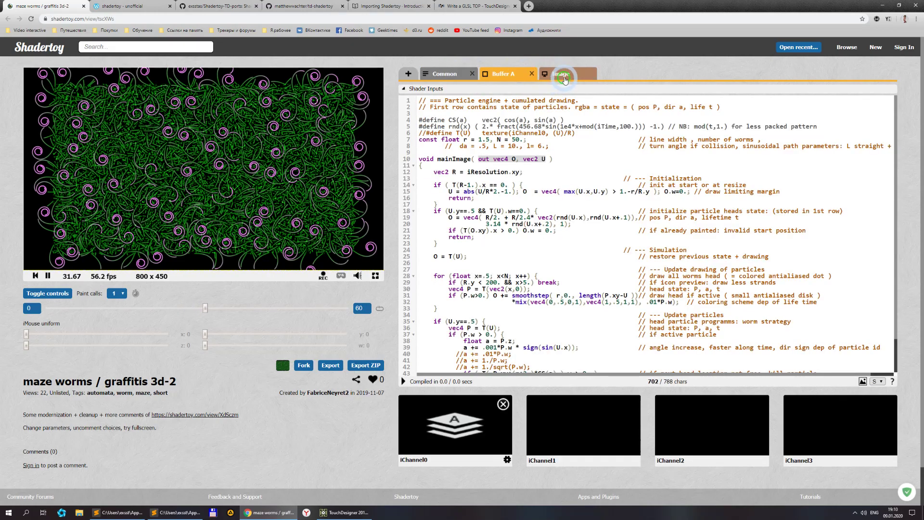
left_click(558, 74)
left_click(625, 183)
left_click(511, 72)
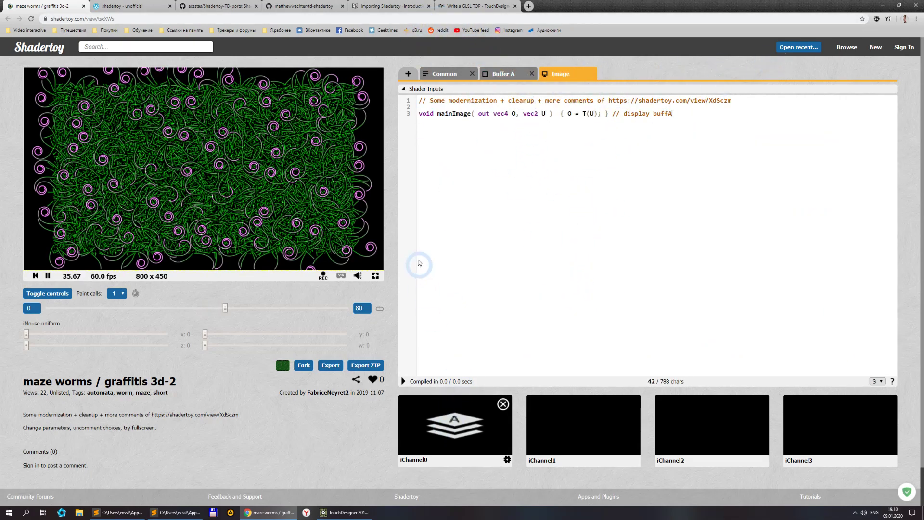
left_click(361, 6)
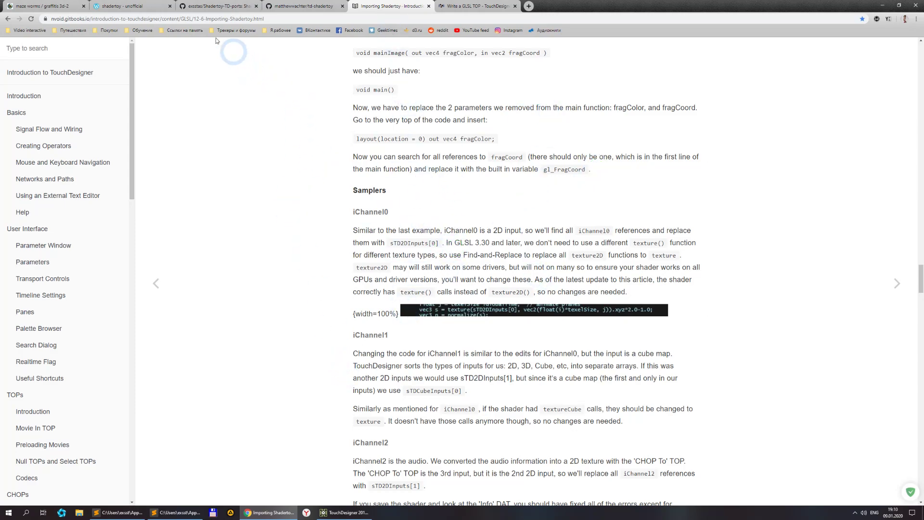
left_click(43, 6)
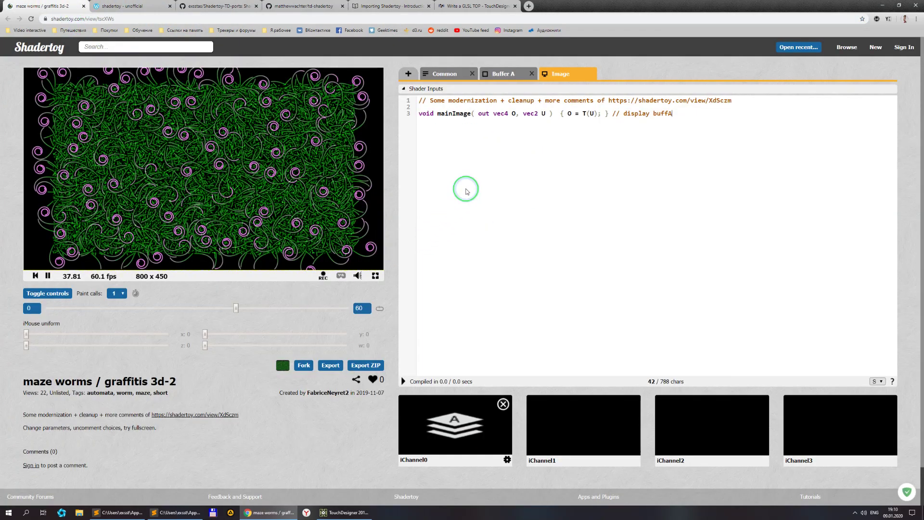
- Switch to TouchDesigner and rename the glsl1 operator to Buf_A, updating all parameters that reference it
left_click(333, 514)
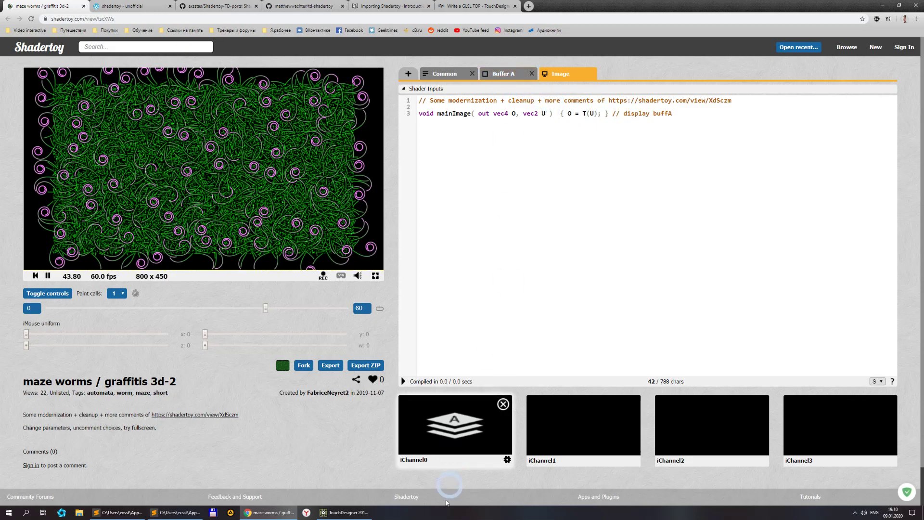
left_click(337, 512)
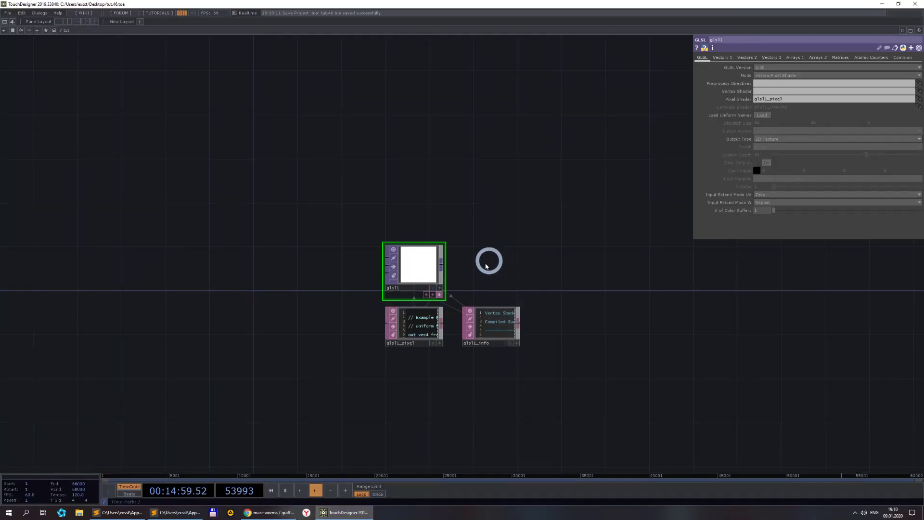
scroll(454, 278, "up", 2)
left_click_drag(554, 253, 427, 289)
left_click(306, 279)
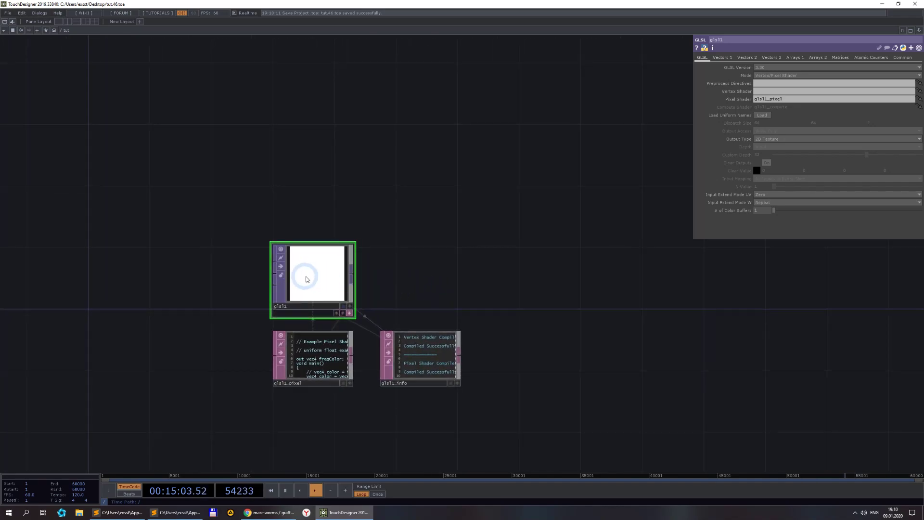
left_click(355, 275)
left_click(349, 295)
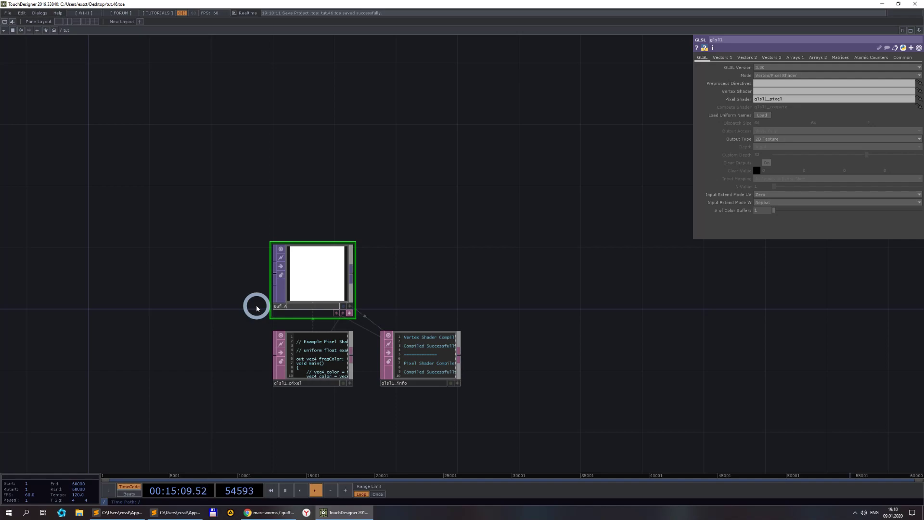
key("Return")
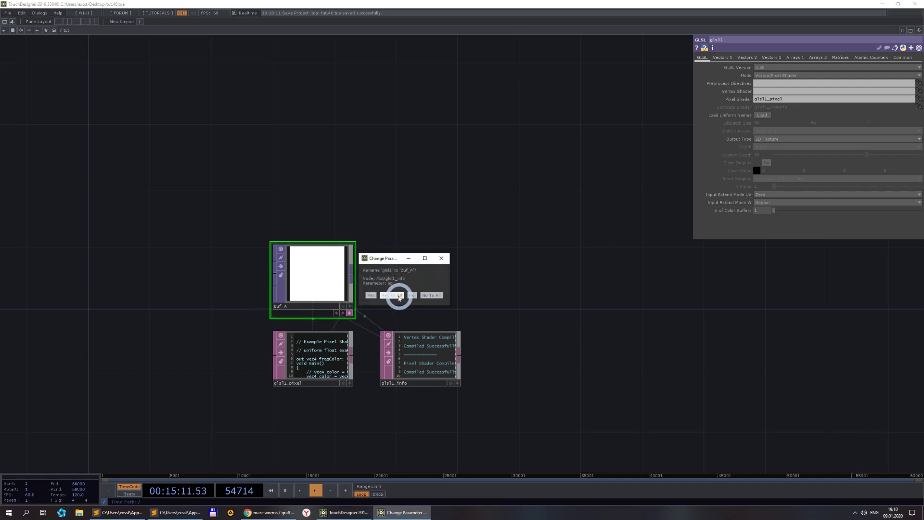
left_click(391, 295)
- Add a second GLSL TOP fed from Buf_A's output, place it to the right and rename it Image
left_click(310, 259)
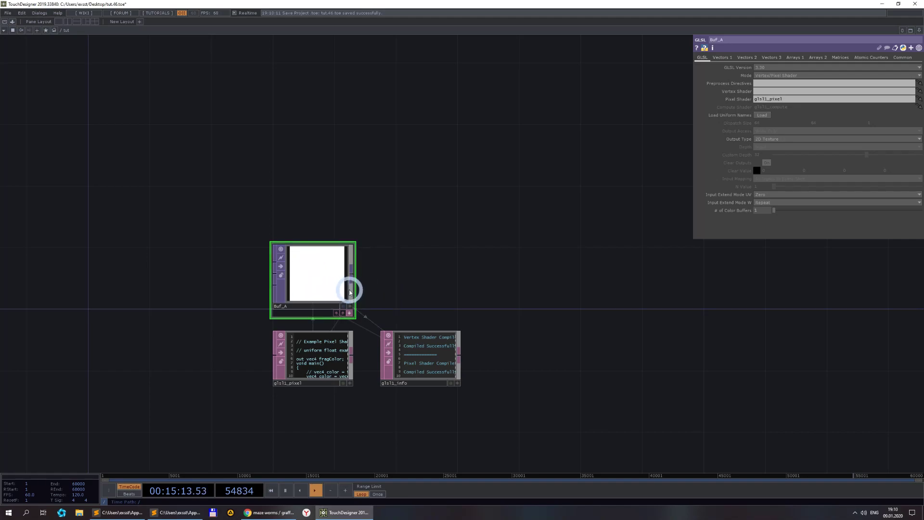
right_click(351, 274)
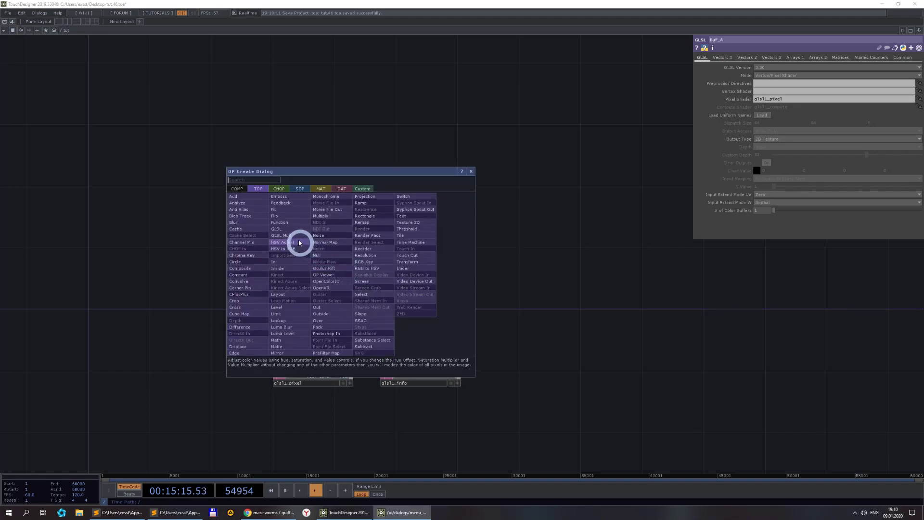
left_click(285, 227)
left_click(620, 279)
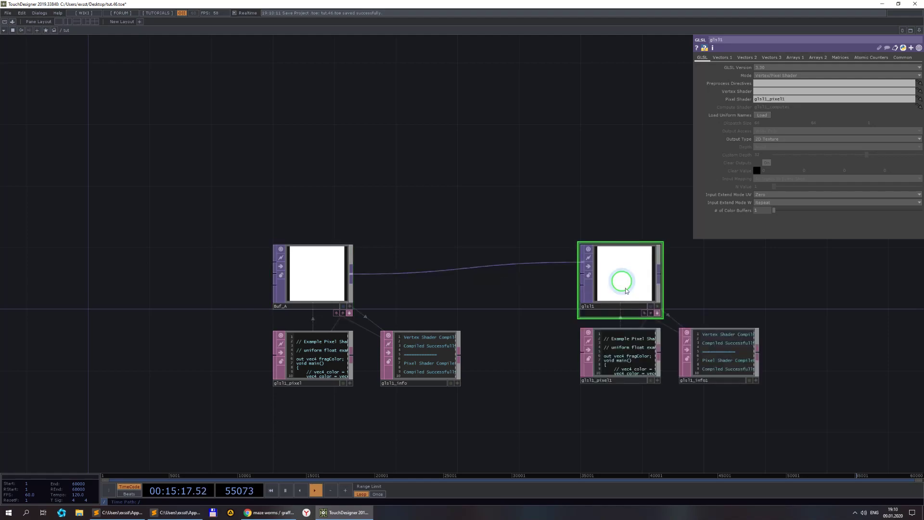
double_click(600, 308)
left_click(547, 312)
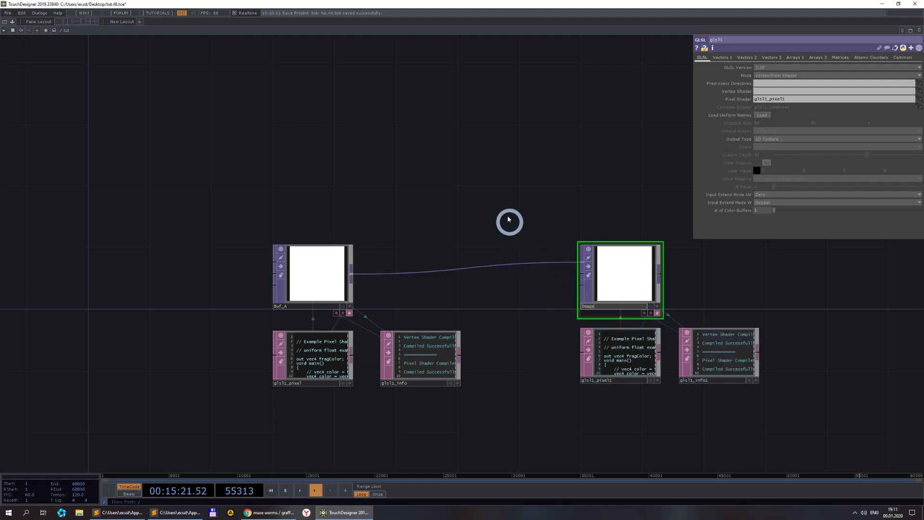
left_click(488, 221)
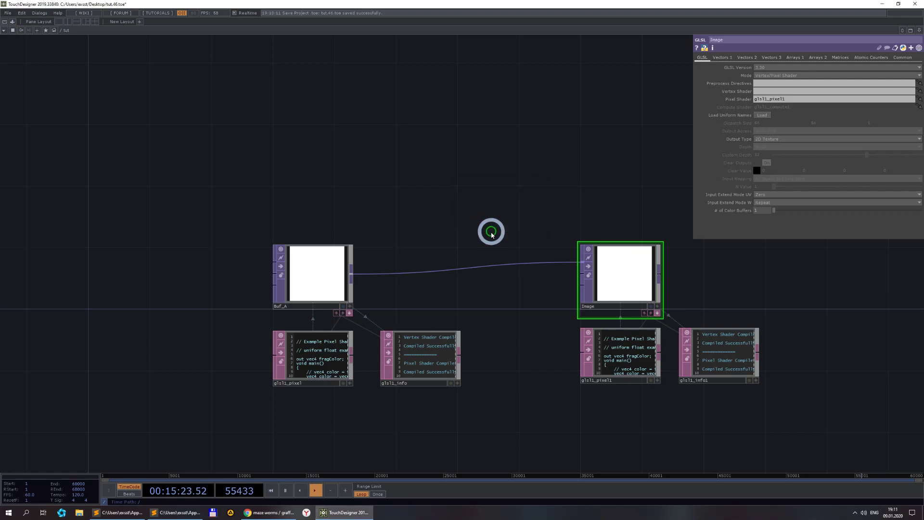
- Switch to the Shadertoy page and check the Buffer A pass's code and its iChannel0 input
scroll(491, 230, "down", 3)
scroll(363, 234, "up", 2)
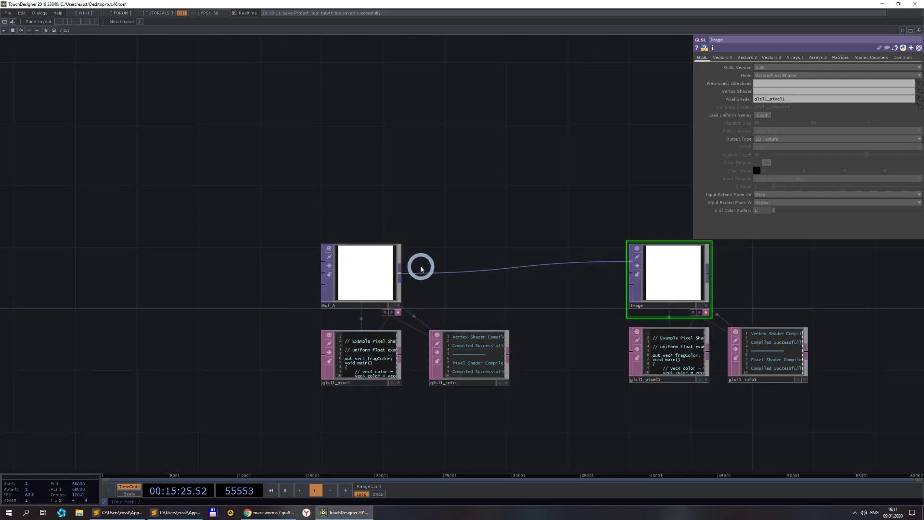
left_click(274, 513)
left_click(547, 163)
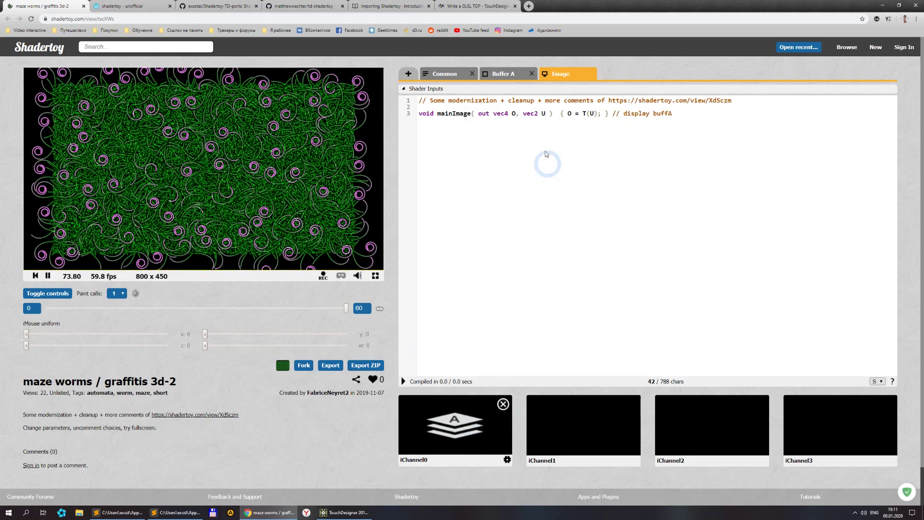
left_click(515, 76)
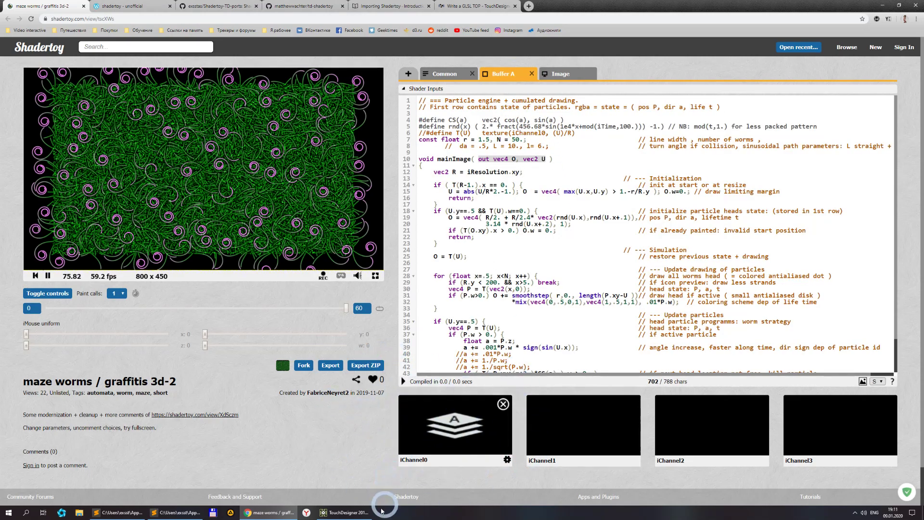
- Switch back to TouchDesigner and place a Constant TOP above and to the left of Buf_A
mouse_move(351, 515)
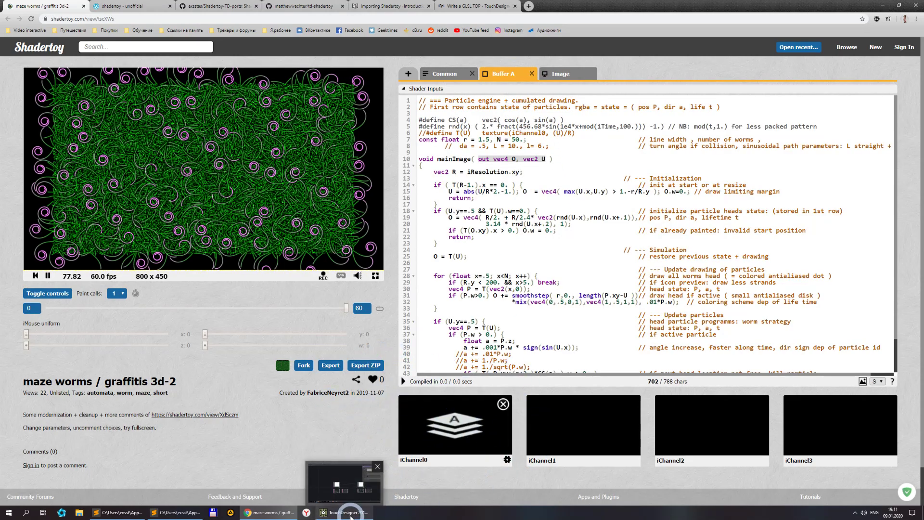
left_click(351, 515)
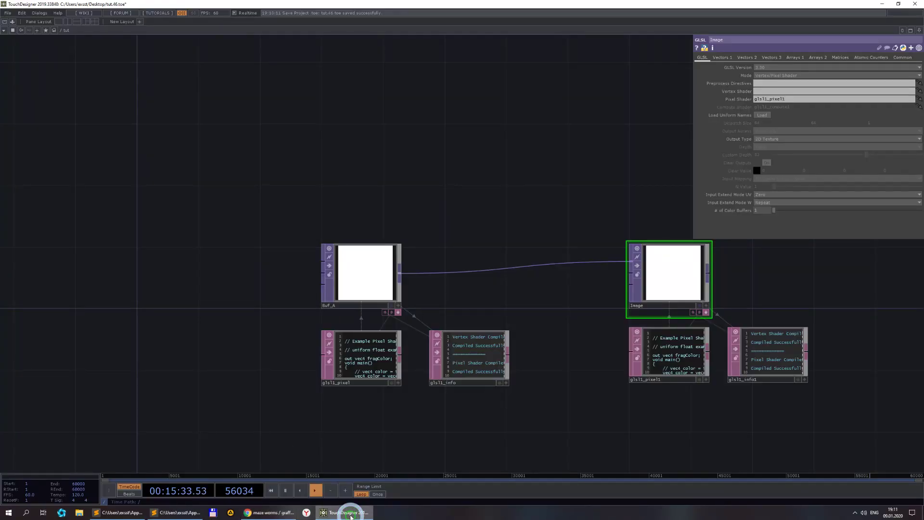
left_click_drag(287, 345, 324, 291)
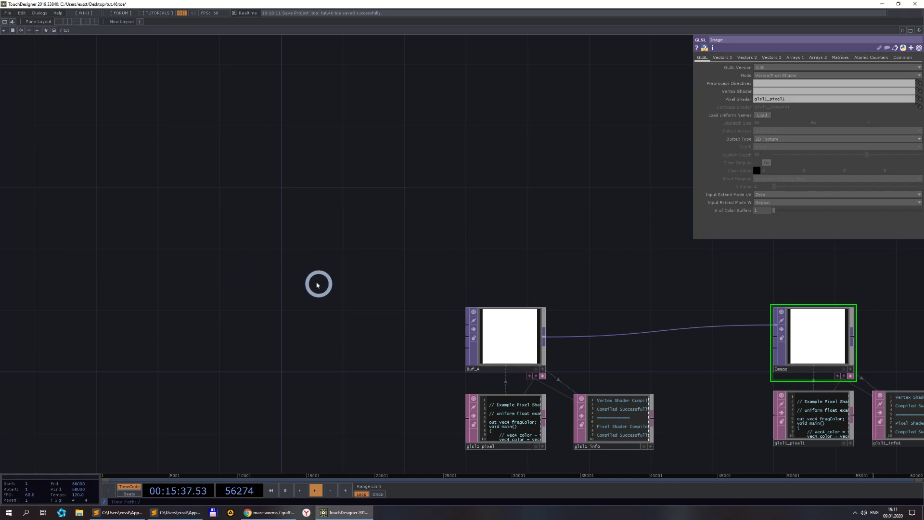
double_click(251, 281)
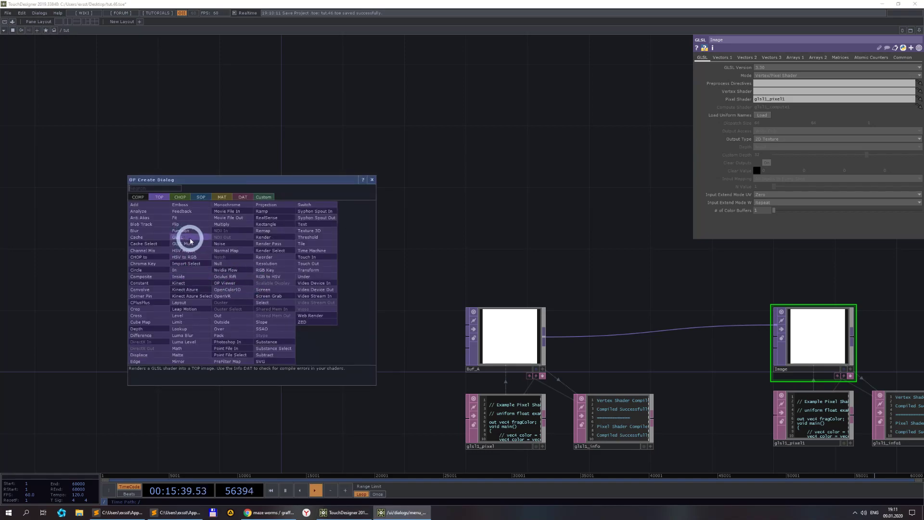
left_click(147, 290)
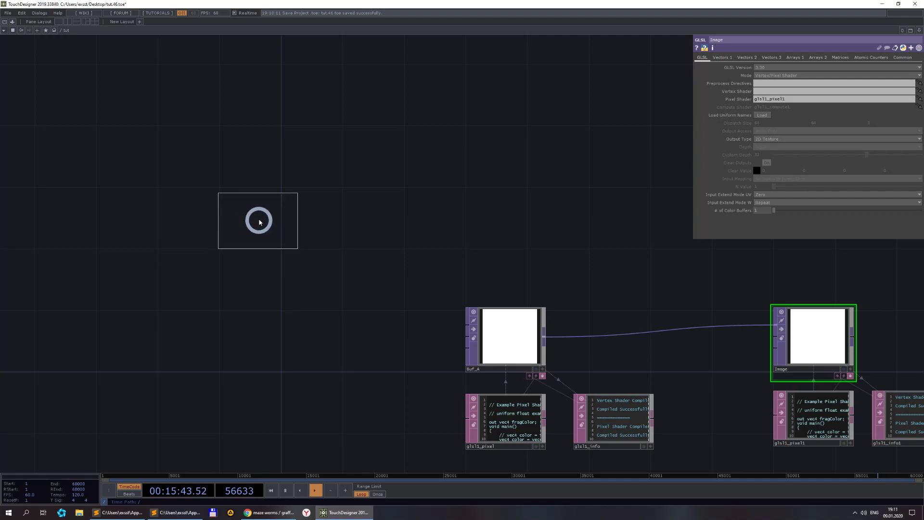
left_click(259, 221)
left_click_drag(334, 274, 277, 272)
left_click_drag(140, 207, 192, 209)
- Set the Constant TOP's resolution to 1280 by 720 and its pixel format to 16-bit float (RGBA)
left_click(737, 57)
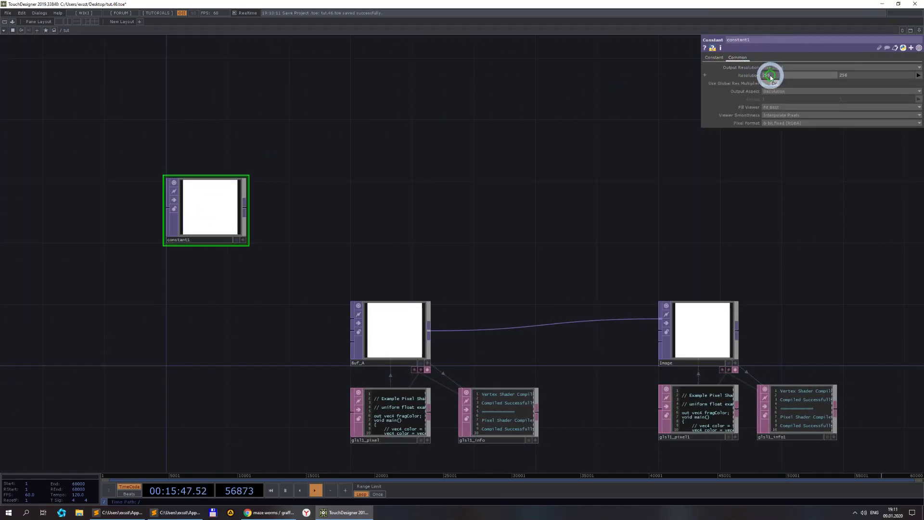
left_click(736, 74)
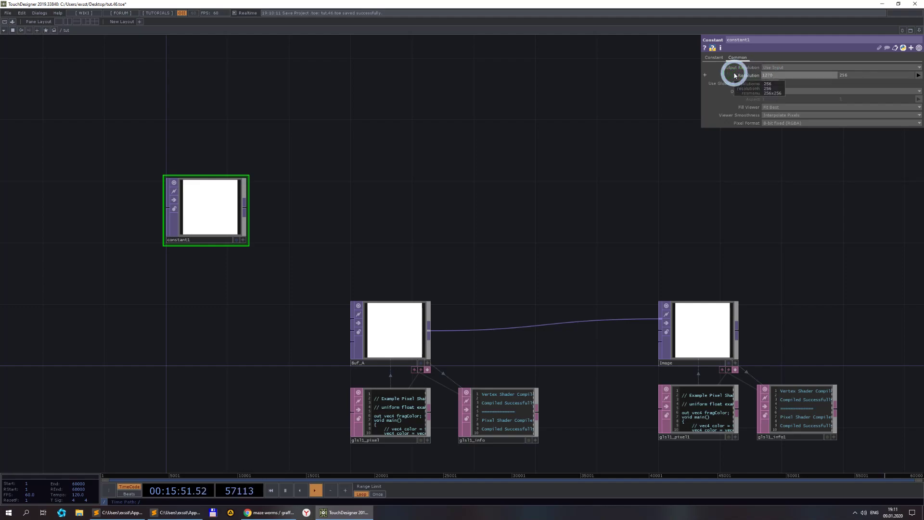
left_click(871, 76)
type("72")
key("Return")
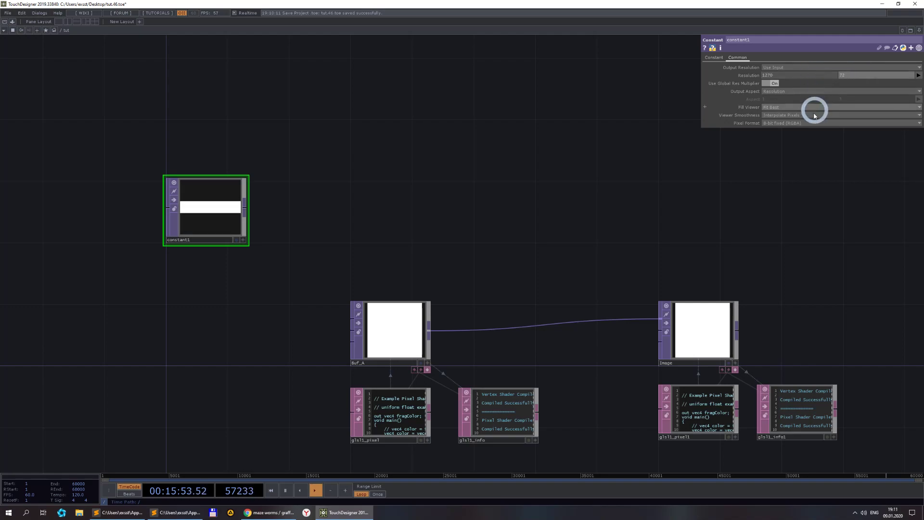
left_click(770, 75)
type("180")
key("Tab")
type("720")
left_click(743, 141)
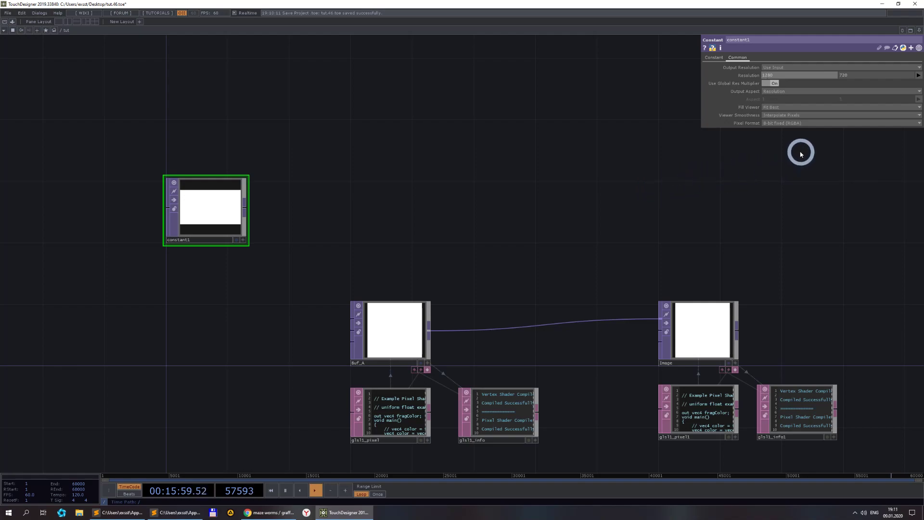
left_click(780, 124)
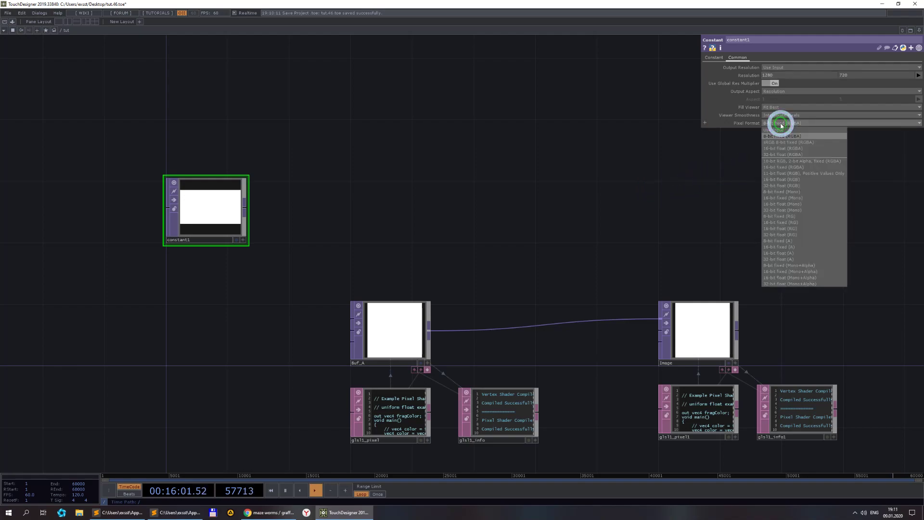
left_click(773, 149)
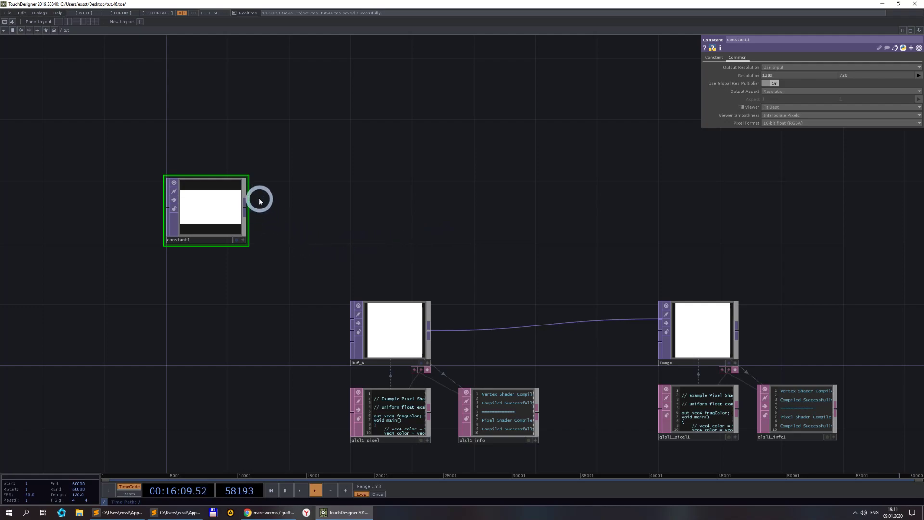
- Add a Feedback TOP after the Constant TOP, move Buf_A to the right and wire the Feedback TOP into Buf_A's first input
right_click(245, 211)
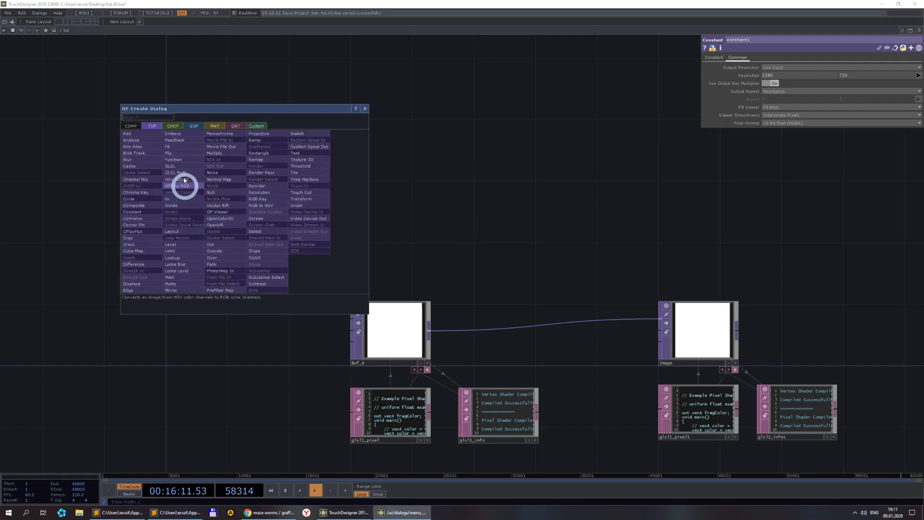
left_click(179, 138)
left_click(327, 216)
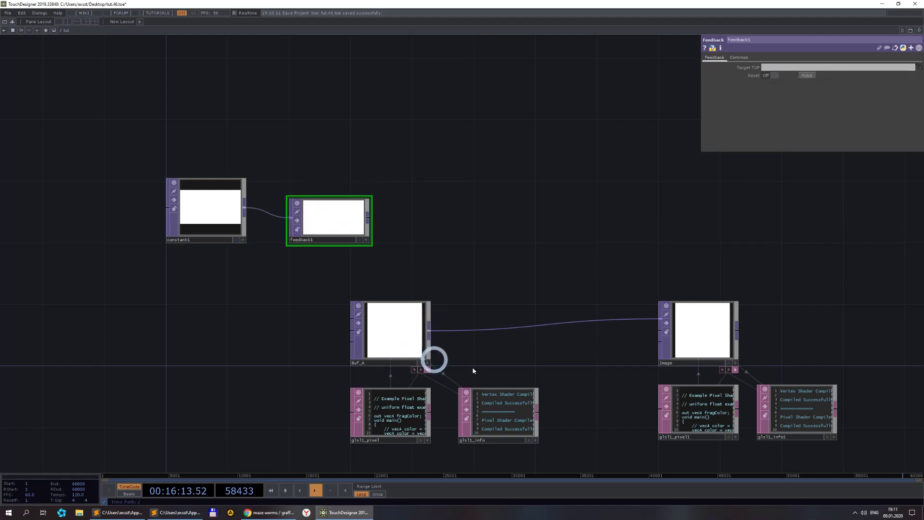
left_click_drag(357, 335, 411, 339)
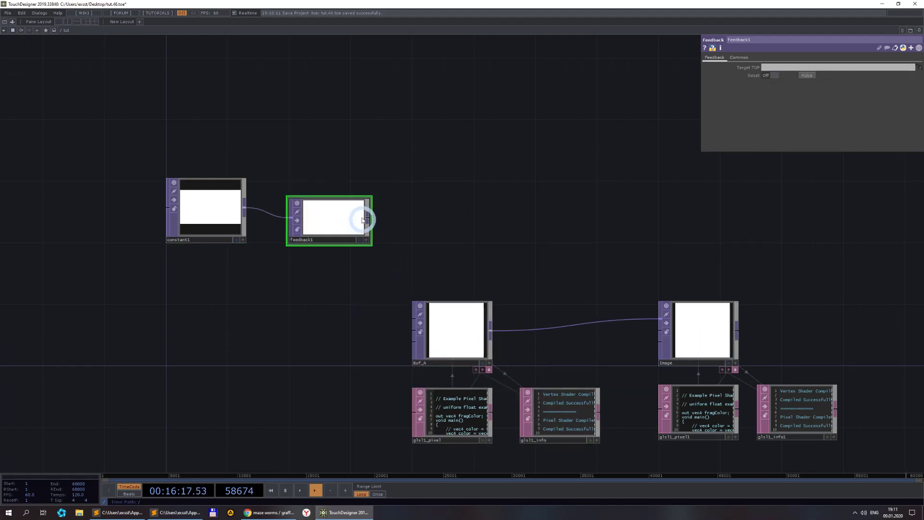
left_click_drag(367, 216, 413, 319)
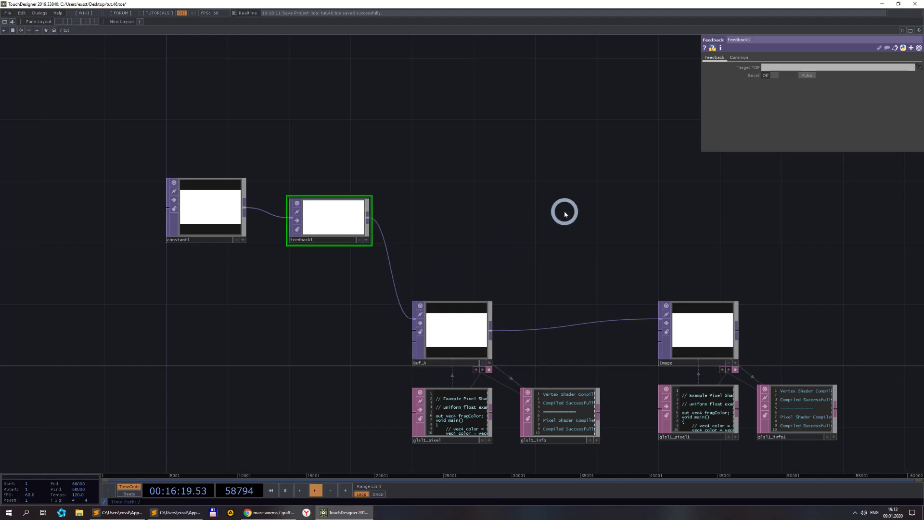
- Select all the TOPs and reduce their node height together so the viewers fit the widescreen images
left_click_drag(785, 331, 169, 150)
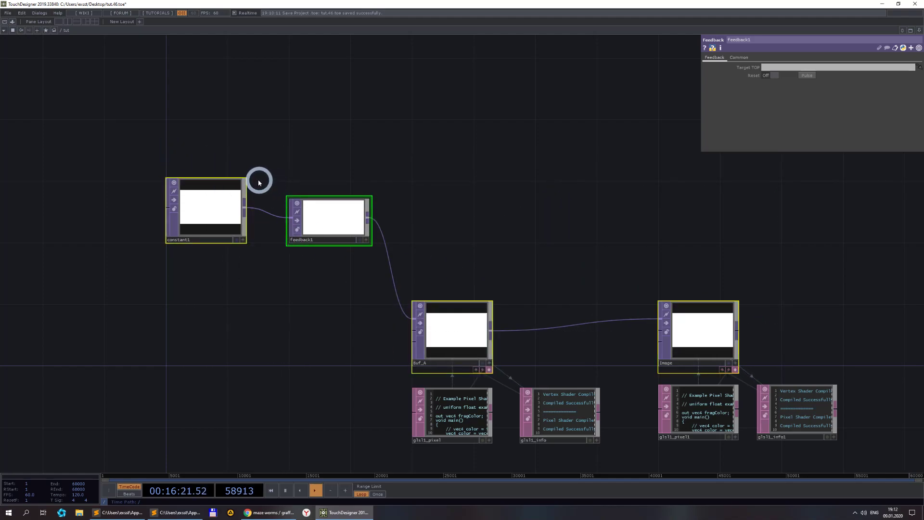
left_click_drag(247, 180, 246, 199)
left_click(347, 163)
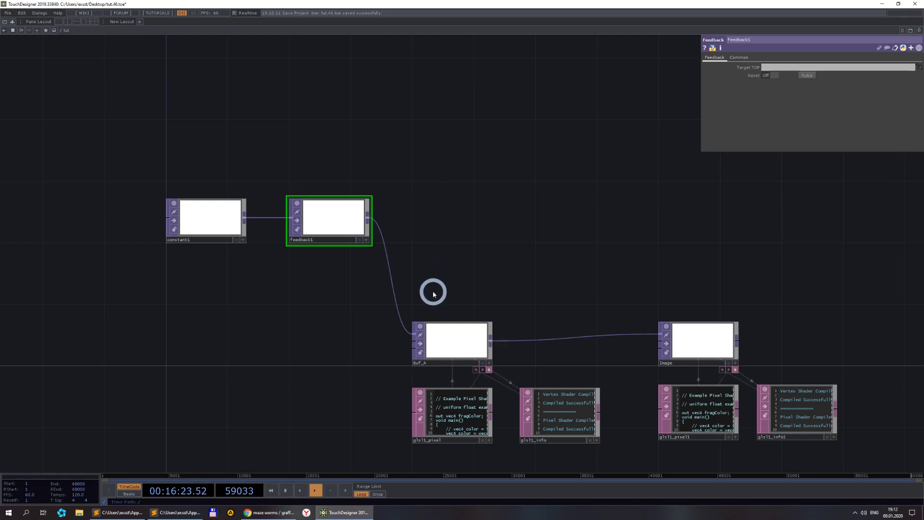
- Add a Null TOP fed from Buf_A's output, level with the Feedback TOP, and assign it as the Feedback TOP's target
right_click(491, 344)
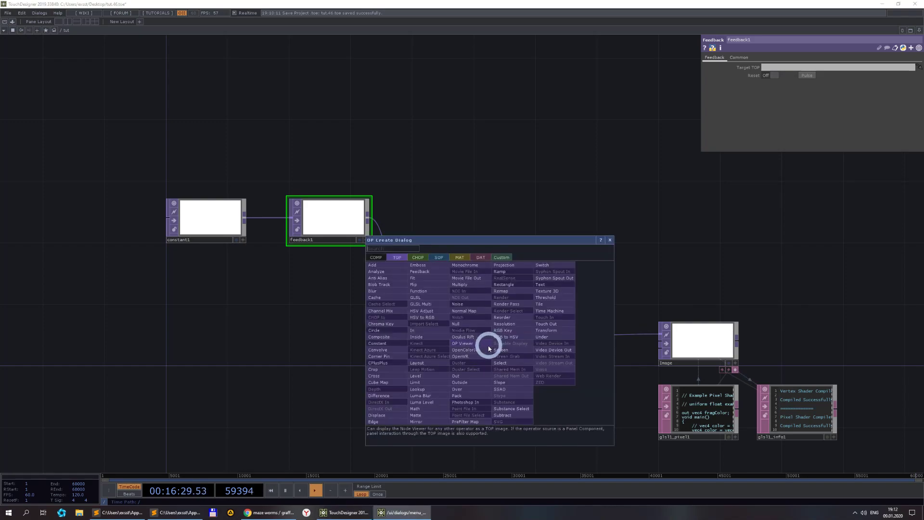
left_click(461, 324)
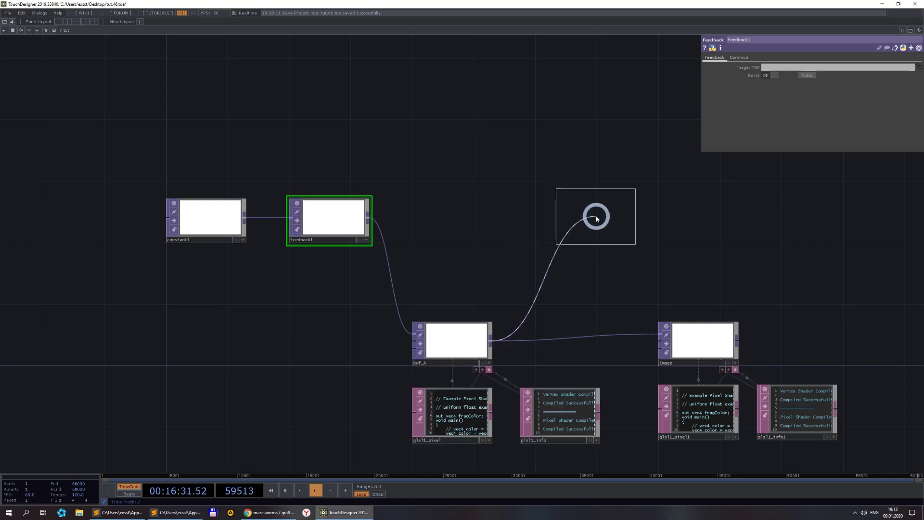
left_click(576, 216)
left_click(355, 212)
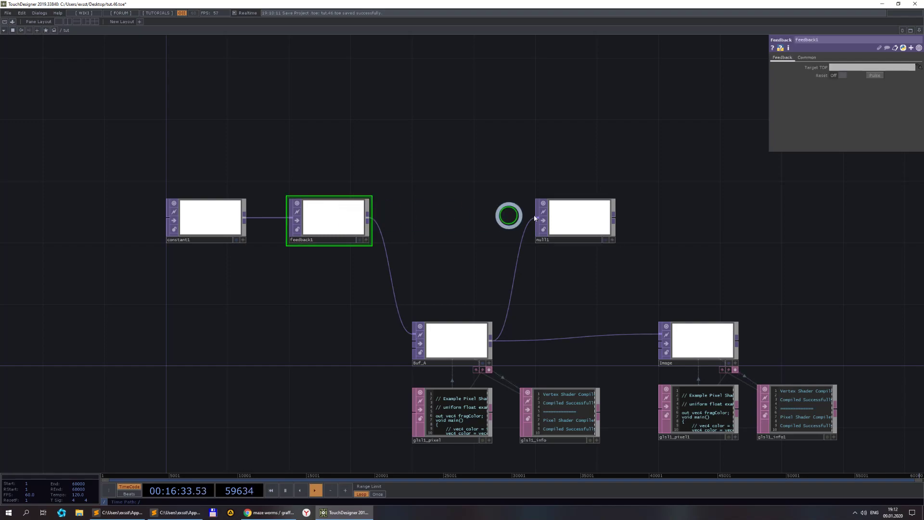
left_click(571, 218)
left_click_drag(604, 203, 837, 67)
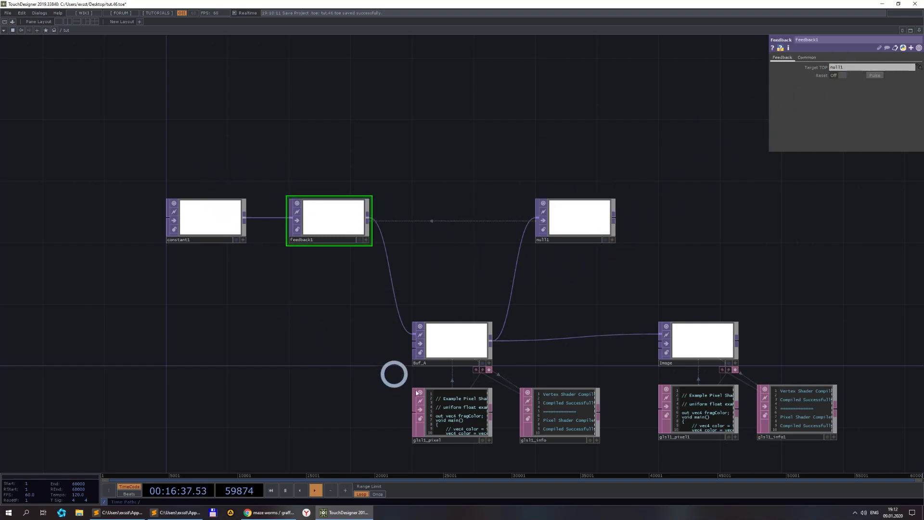
- Rename the Null TOP as FB_return and update the Feedback TOP's reference to it
left_click(569, 239)
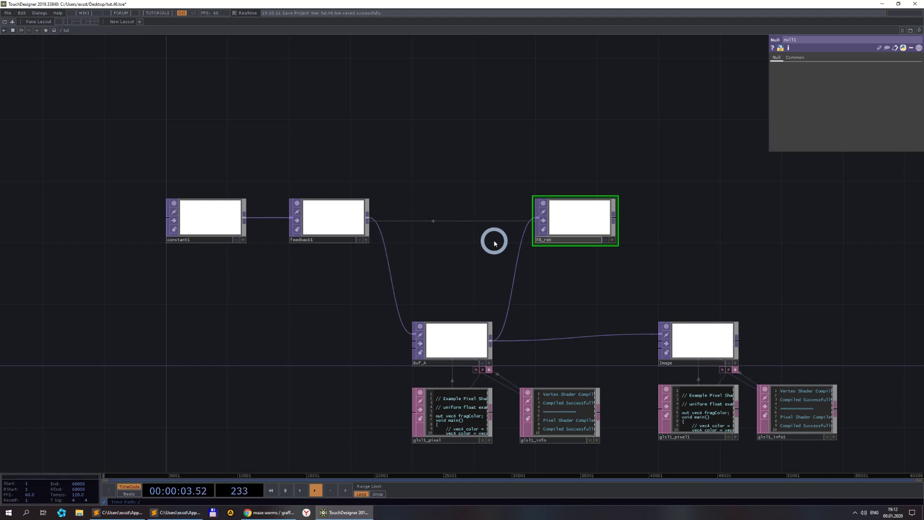
type("FB_return")
key("Return")
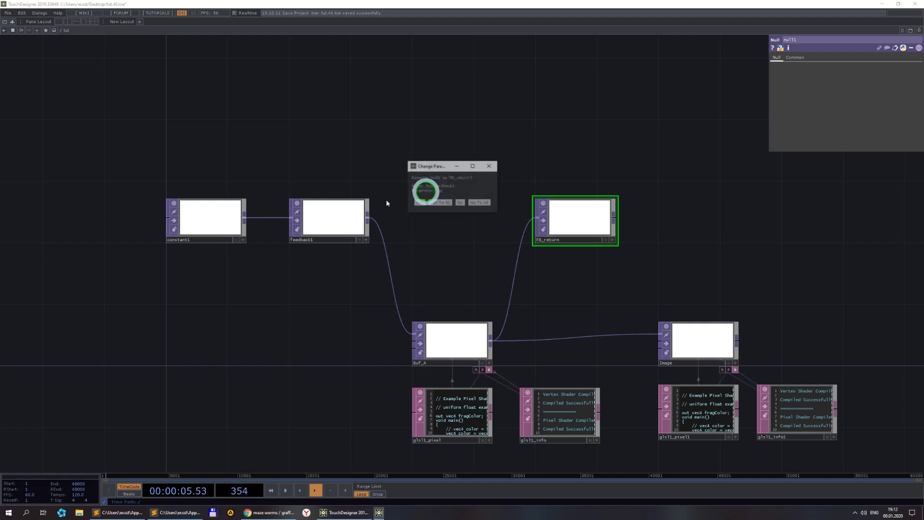
left_click(438, 202)
- Make the Constant TOP fully transparent black, and reset the Feedback TOP once
left_click(223, 226)
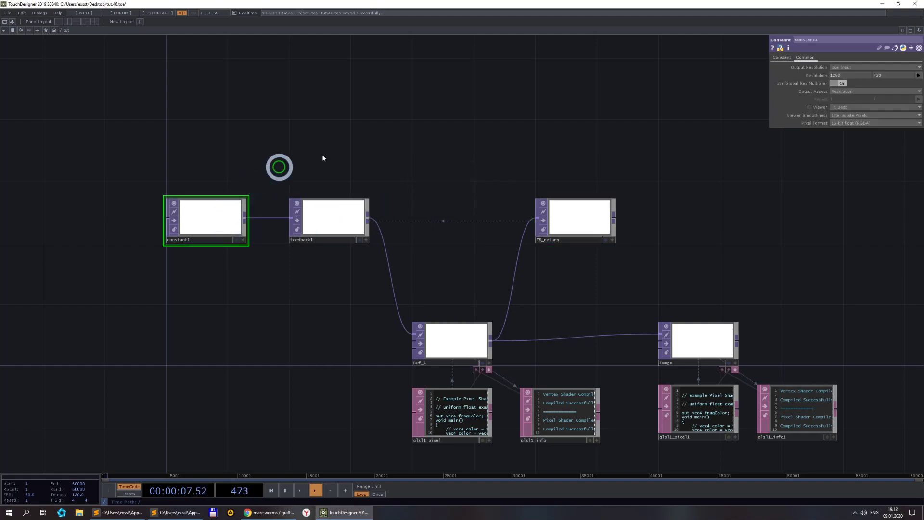
scroll(200, 210, "up", 2)
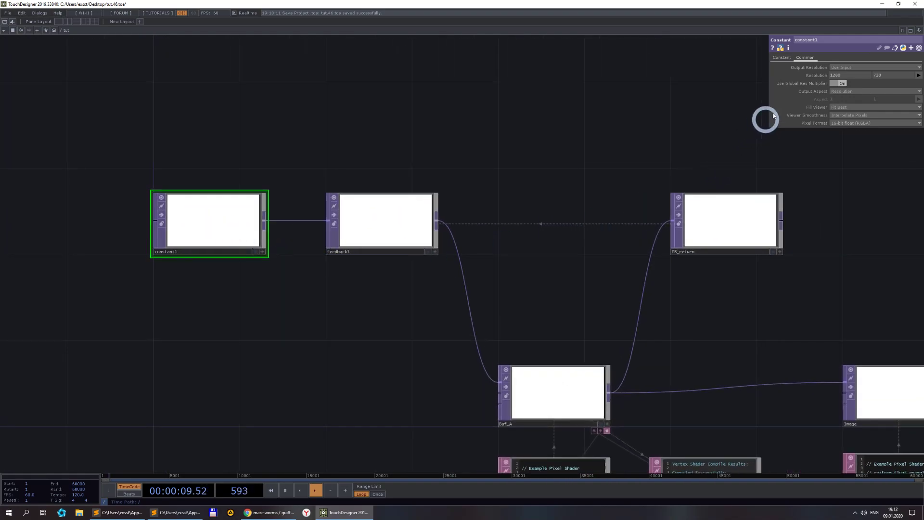
left_click(782, 57)
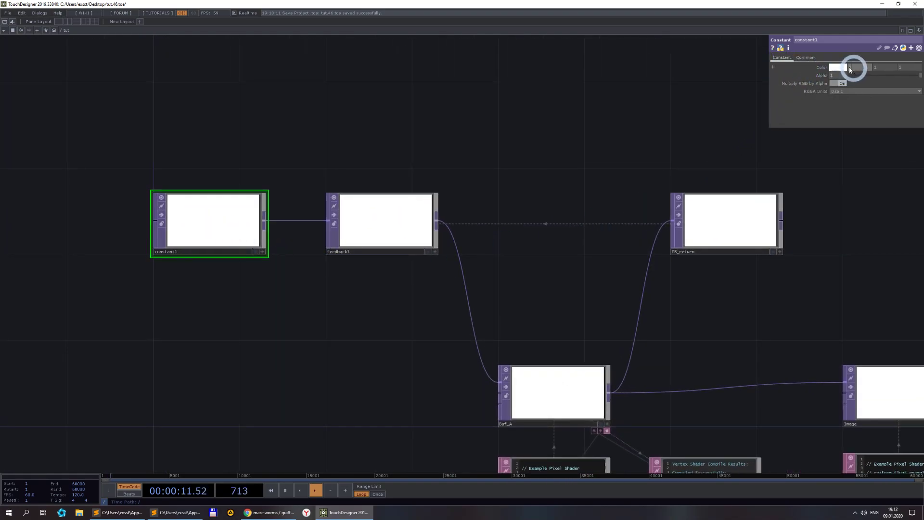
left_click_drag(850, 70, 907, 71)
left_click_drag(859, 86, 464, 241)
left_click_drag(532, 318, 485, 262)
left_click(281, 150)
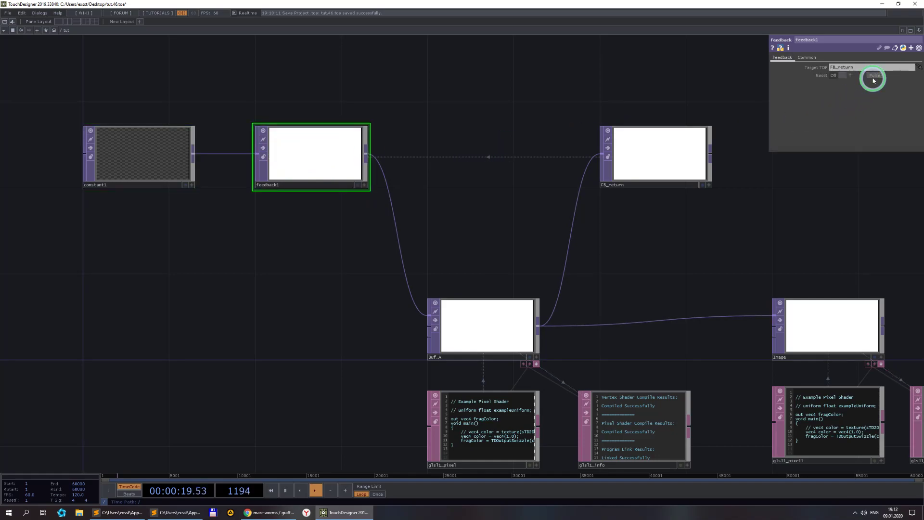
left_click(875, 77)
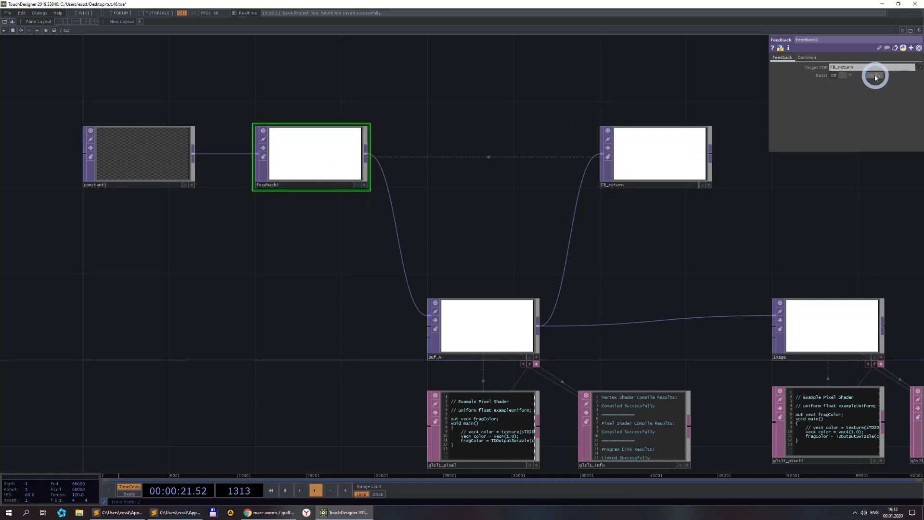
- Open the Image TOP's pixel shader DAT, glsl1_pixel1, in the external text editor
left_click_drag(343, 379, 320, 316)
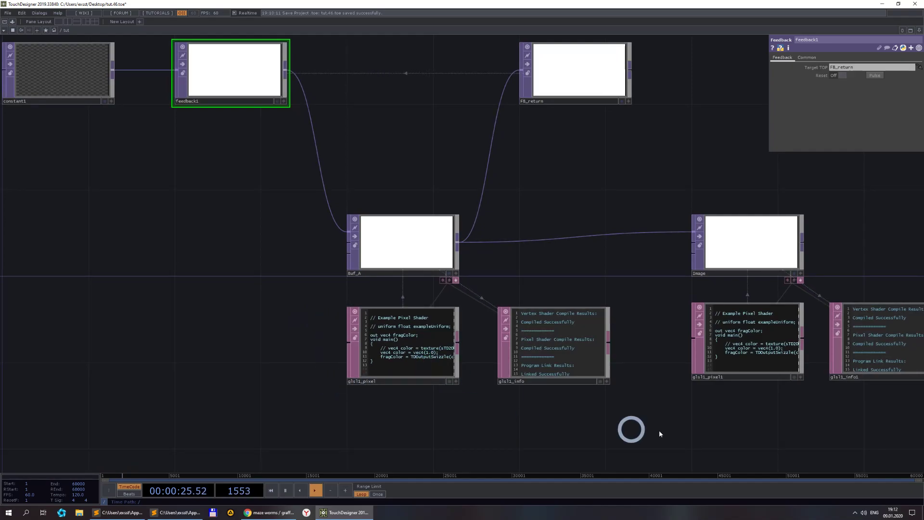
left_click_drag(748, 417, 628, 426)
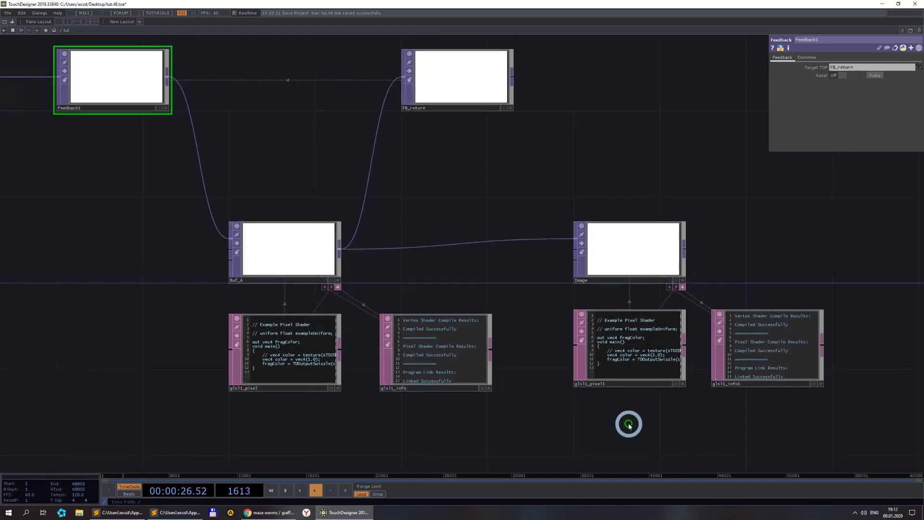
right_click(644, 351)
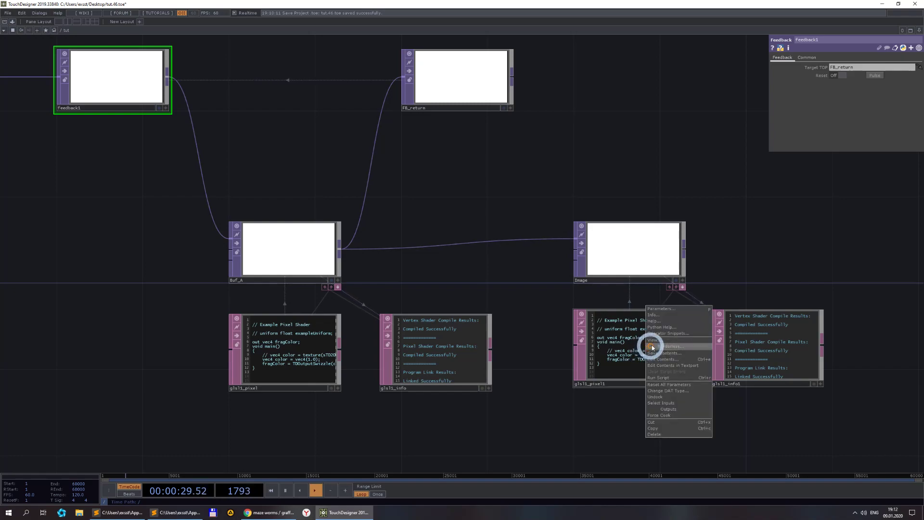
left_click(662, 358)
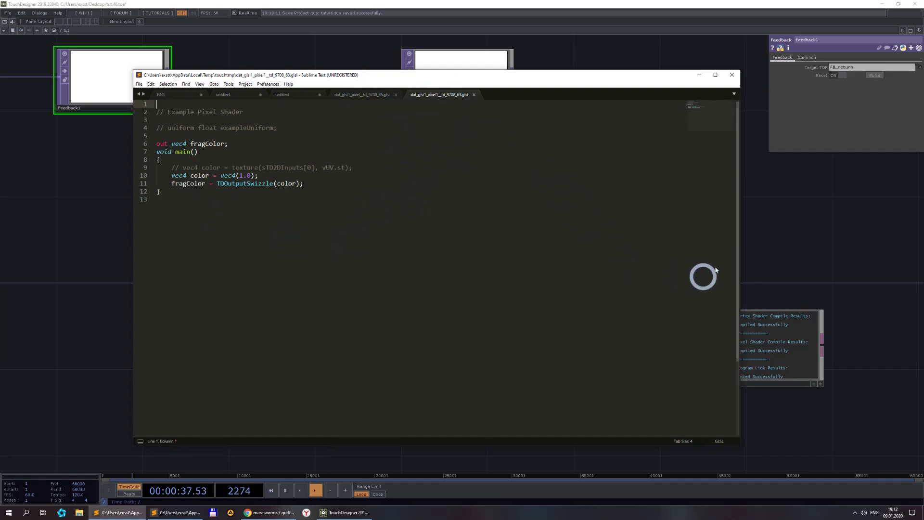
left_click(771, 313)
scroll(777, 370, "up", 3)
scroll(777, 370, "up", 1)
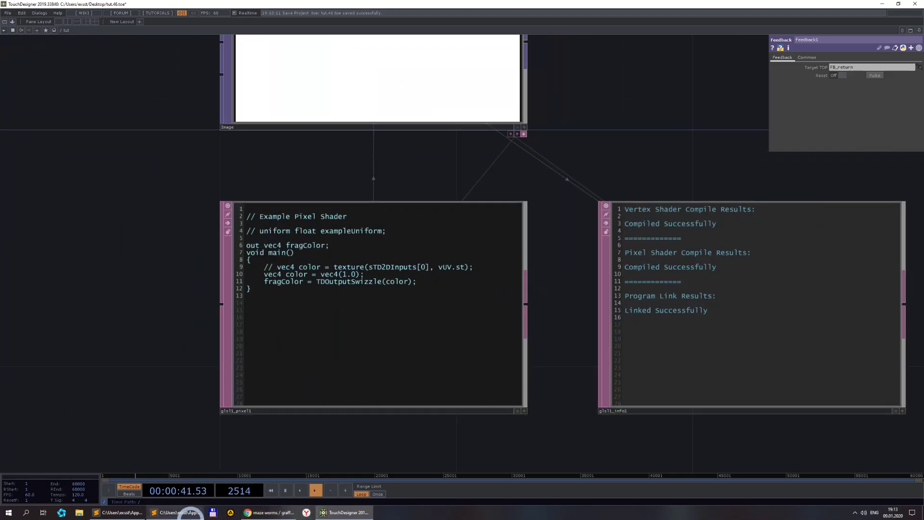
left_click(190, 513)
left_click(123, 513)
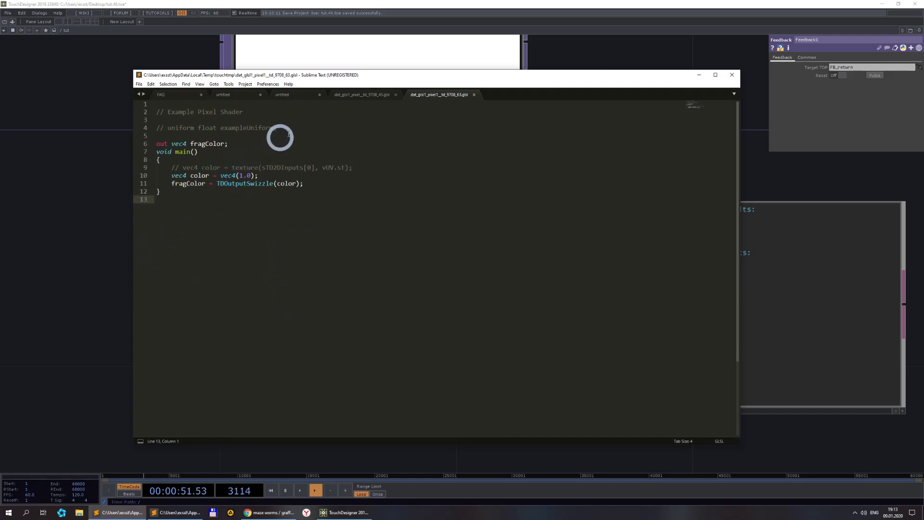
- Insert blank lines above the fragColor declaration and paste in the entire Image pass code copied from Shadertoy
key("Return")
key("Return")
key("Return")
key("Up")
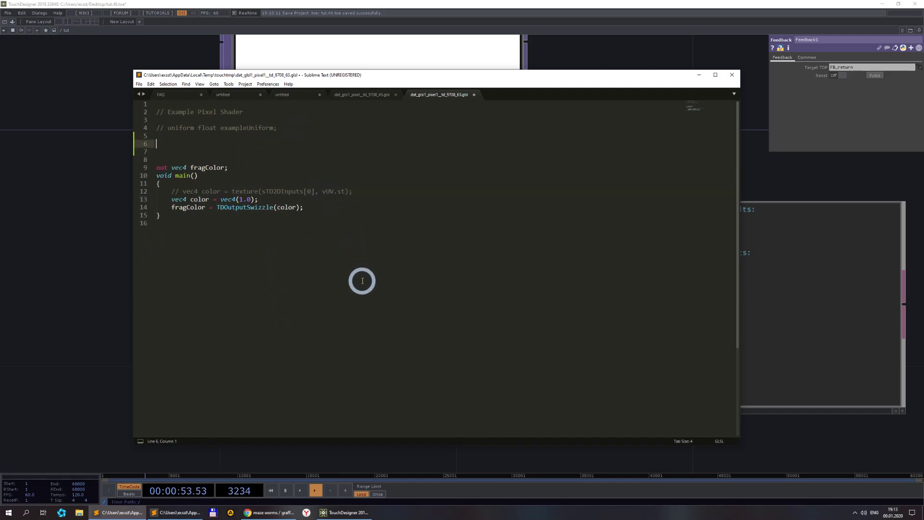
left_click(289, 513)
left_click(560, 74)
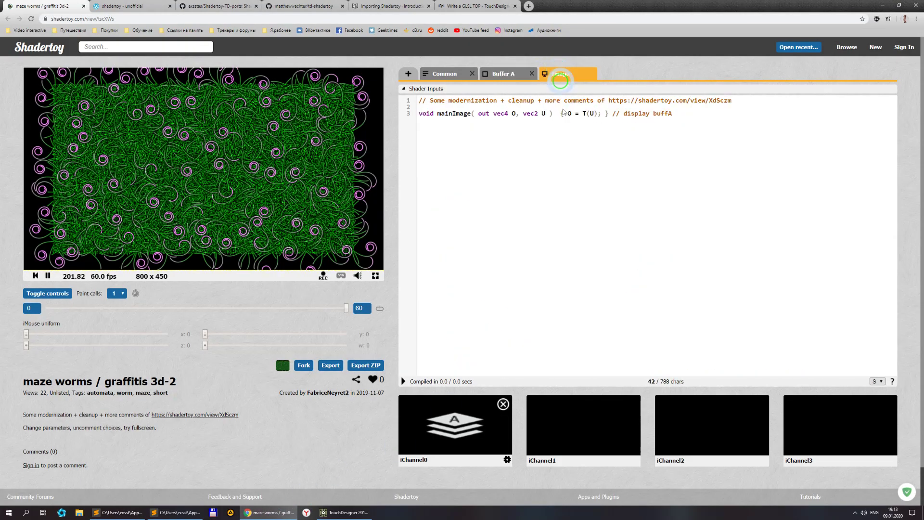
left_click_drag(692, 124, 392, 85)
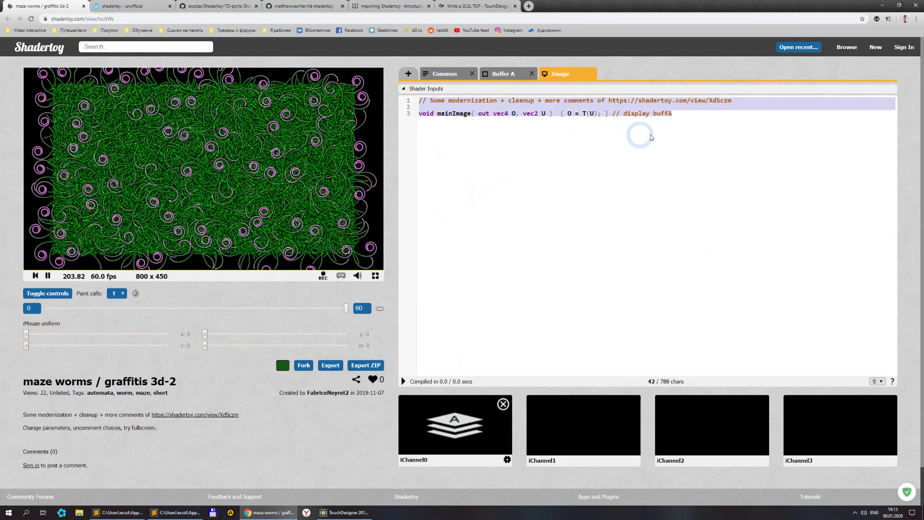
left_click(345, 513)
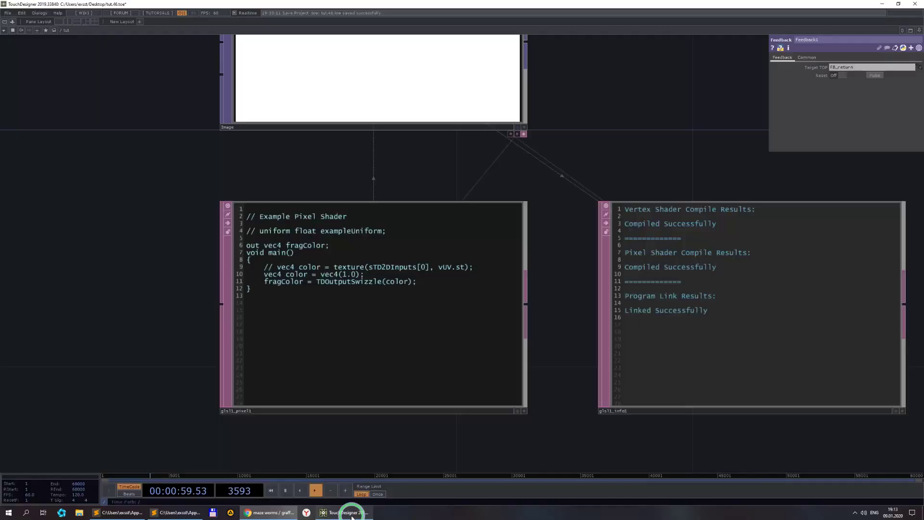
left_click(126, 512)
type("// Some modernization + cleanup + more comments of https://shadertoy.com/view/XdSczm  void mainImage( out vec4 O, vec2 U )  { O = T(U); } // display buffA")
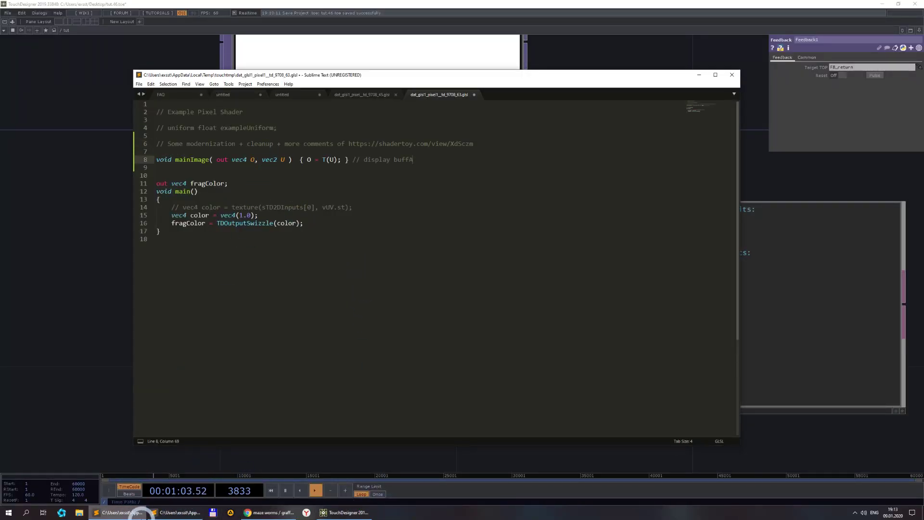
- Delete the "Example Pixel Shader" and "uniform float exampleUniform" comment lines from the start of the Image shader
left_click_drag(124, 511, 358, 511)
left_click(295, 239)
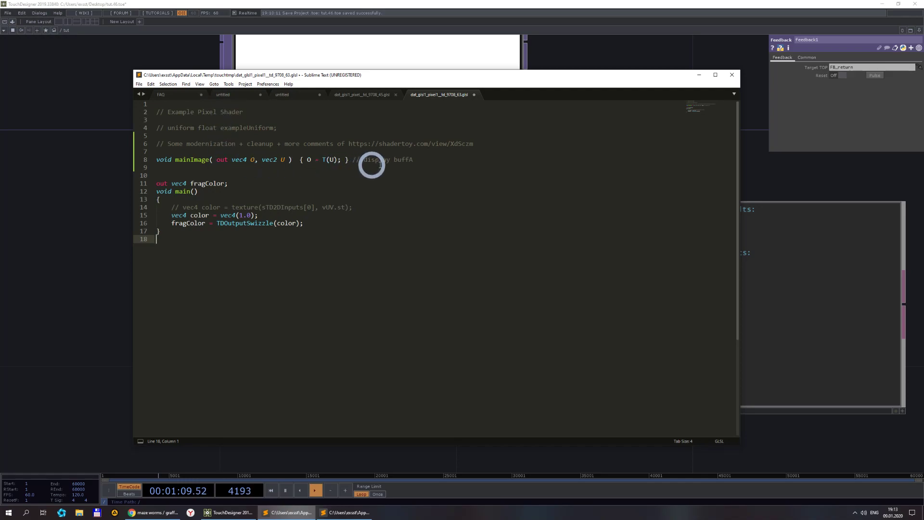
left_click_drag(308, 128, 120, 96)
key("BackSpace")
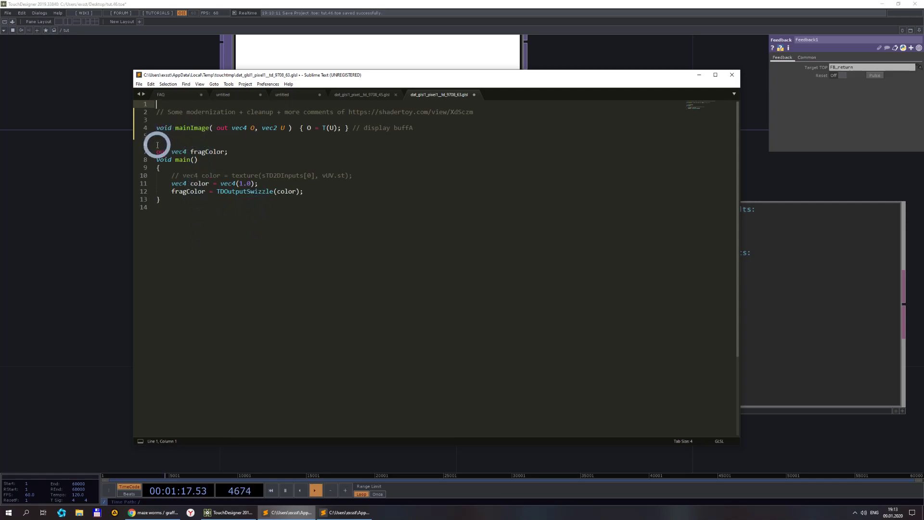
- Compare the pasted mainImage function with the template's fragColor declaration and main function in the Image shader
left_click_drag(194, 129, 434, 138)
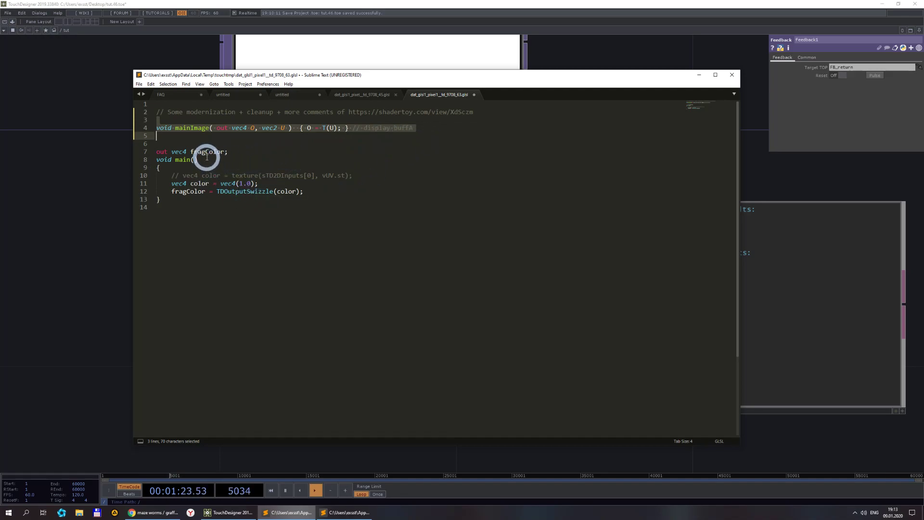
left_click(182, 130)
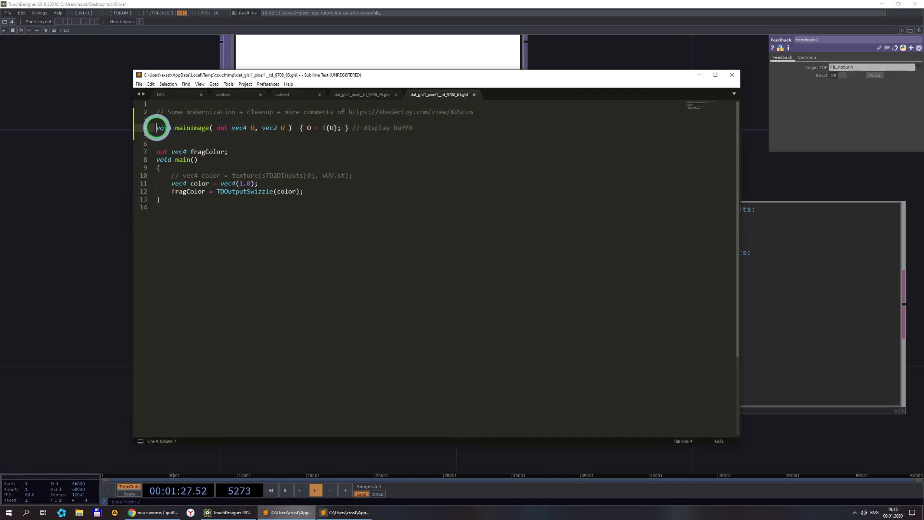
left_click_drag(157, 128, 356, 128)
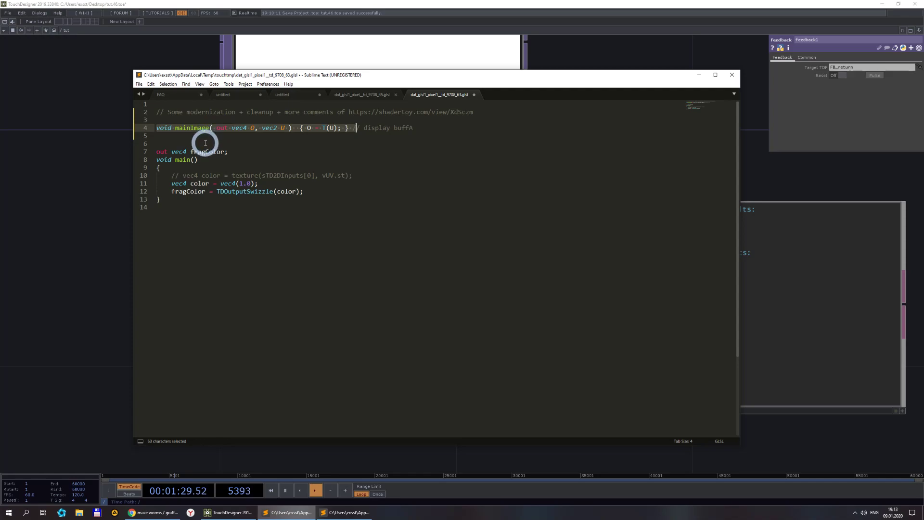
left_click(231, 152)
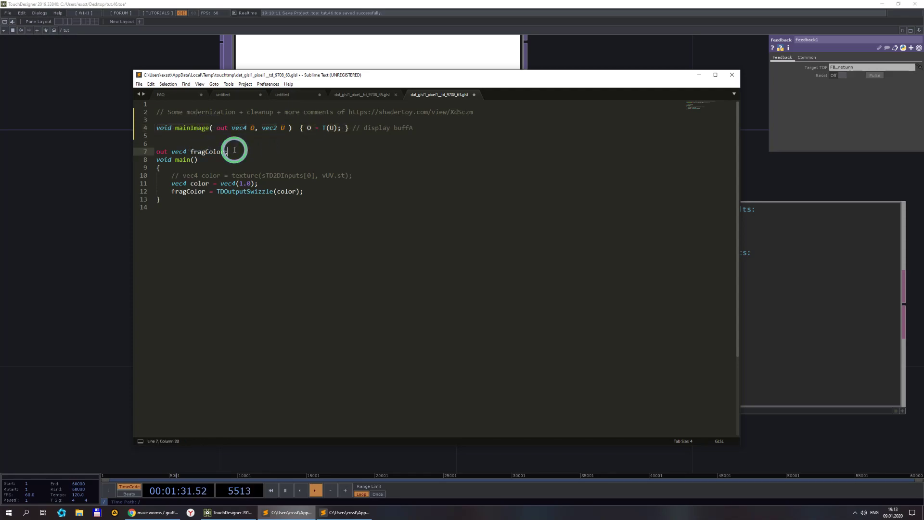
left_click(204, 162)
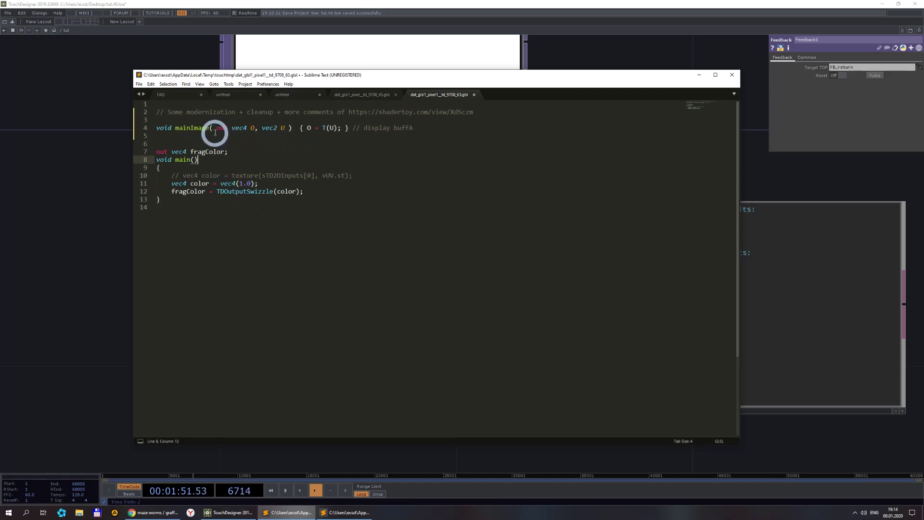
- Reformat the pasted mainImage function so its signature, opening brace, O = T(U); statement and closing brace each sit on their own line
left_click(296, 129)
key("Return")
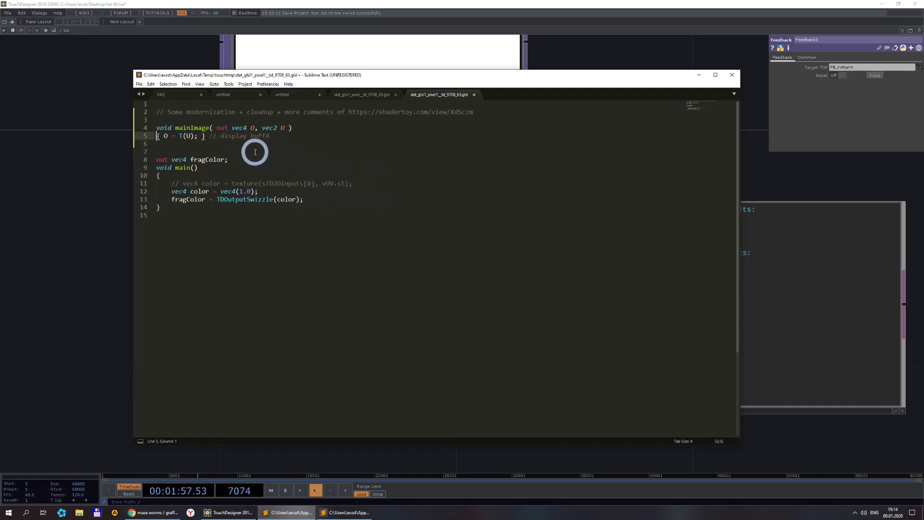
left_click(160, 136)
key("Return")
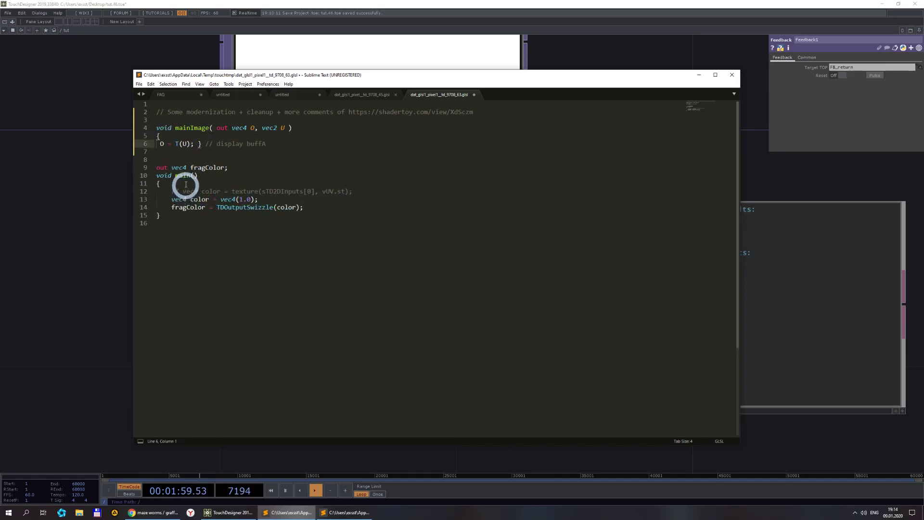
key("Delete")
left_click(190, 144)
key("Return")
key("Delete")
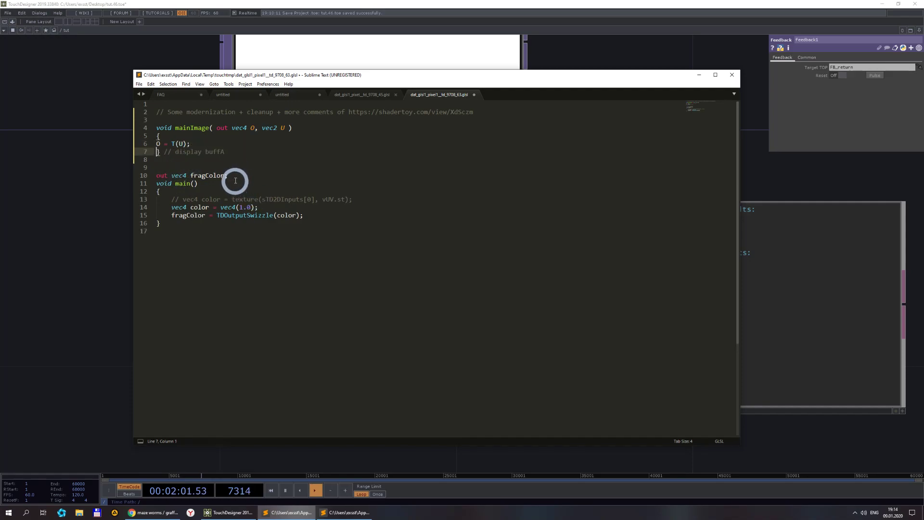
- Rename the pasted mainImage function to main and remove its out vec4 O and vec2 U parameters, leaving void main()
left_click_drag(157, 223, 132, 192)
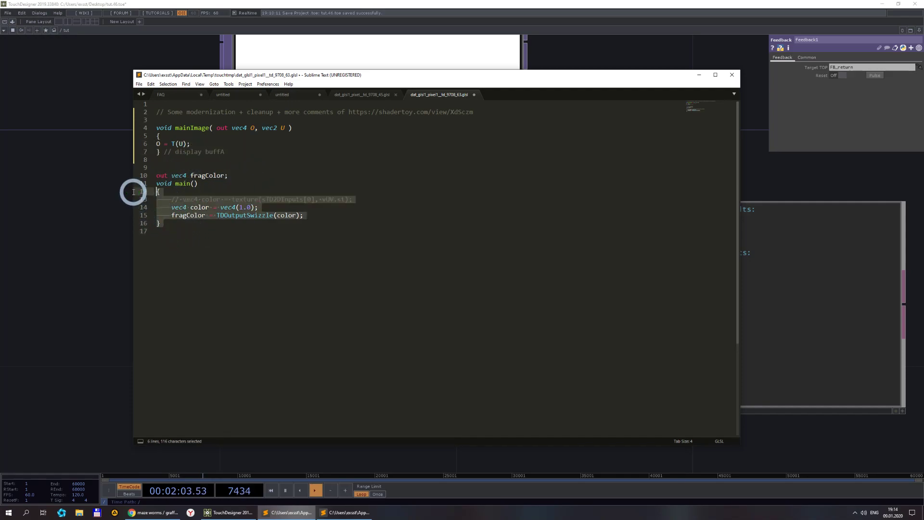
left_click(233, 158)
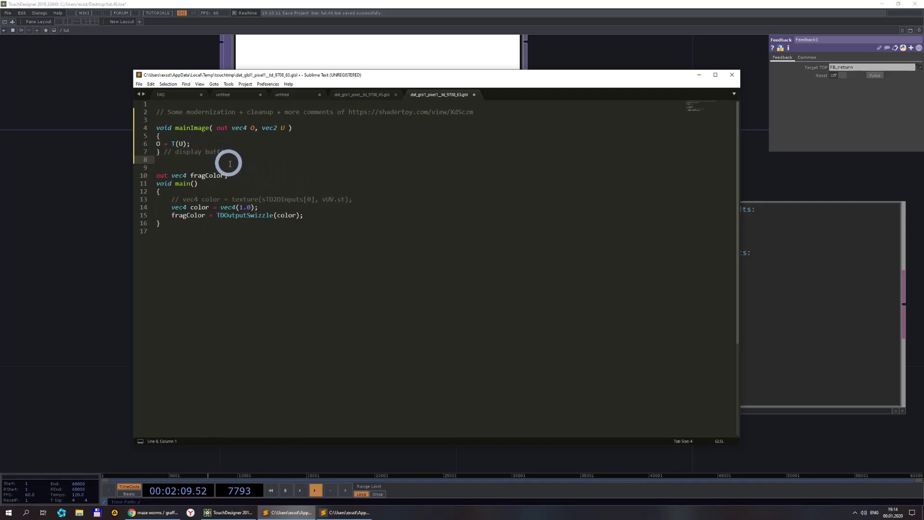
left_click_drag(190, 128, 271, 127)
key("BackSpace")
key("BackSpace")
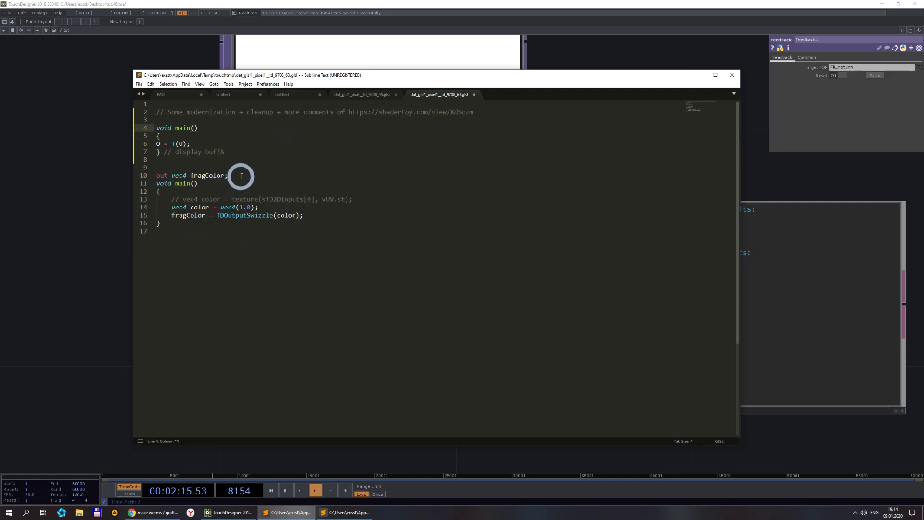
- Move the out vec4 fragColor; declaration to the first line of the shader, followed by a blank line
left_click_drag(236, 175, 155, 176)
key("ctrl+x")
left_click(182, 103)
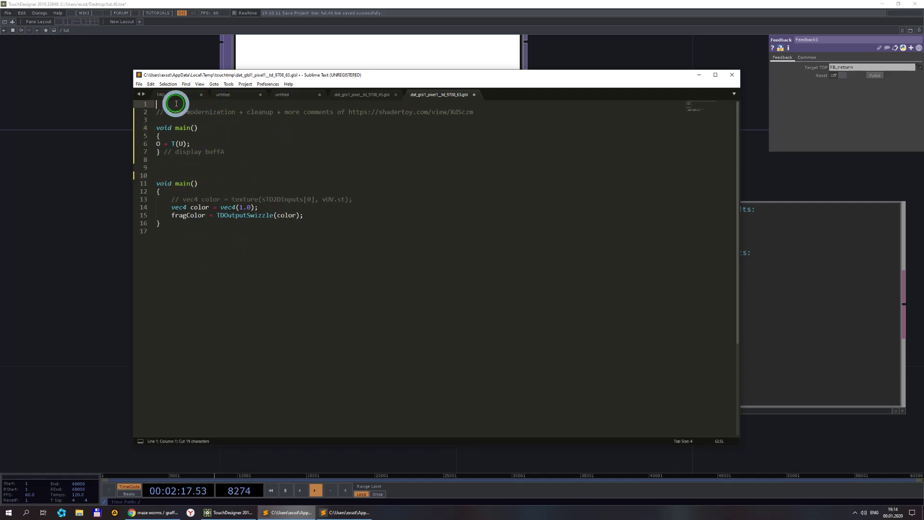
key("ctrl+v")
key("Return")
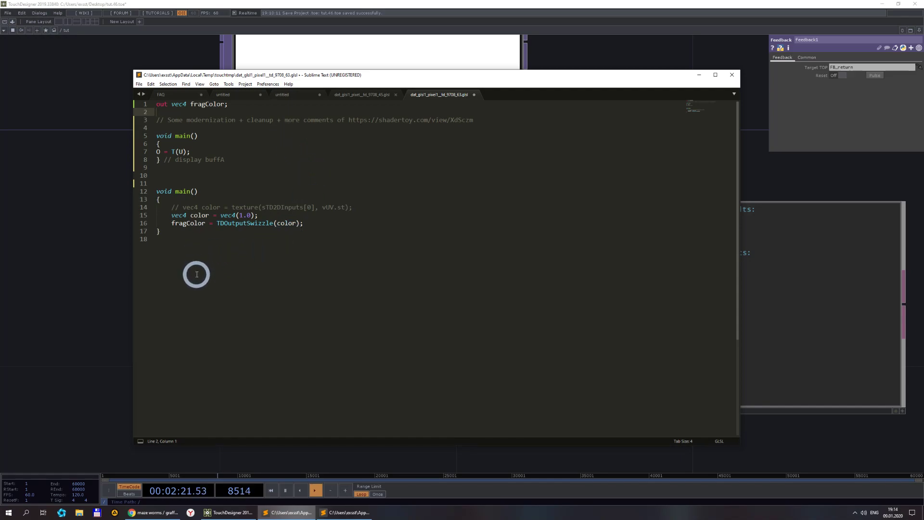
- Delete the template's void main() function and the blank lines below the converted code, and save the shader
left_click_drag(203, 271, 138, 175)
double_click(207, 104)
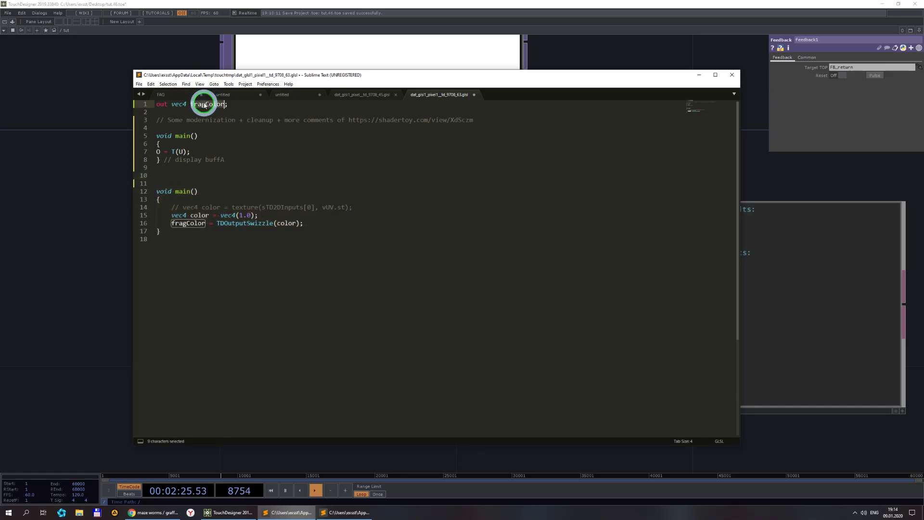
left_click(192, 244)
left_click_drag(192, 243, 118, 176)
key("BackSpace")
key("BackSpace")
key("BackSpace")
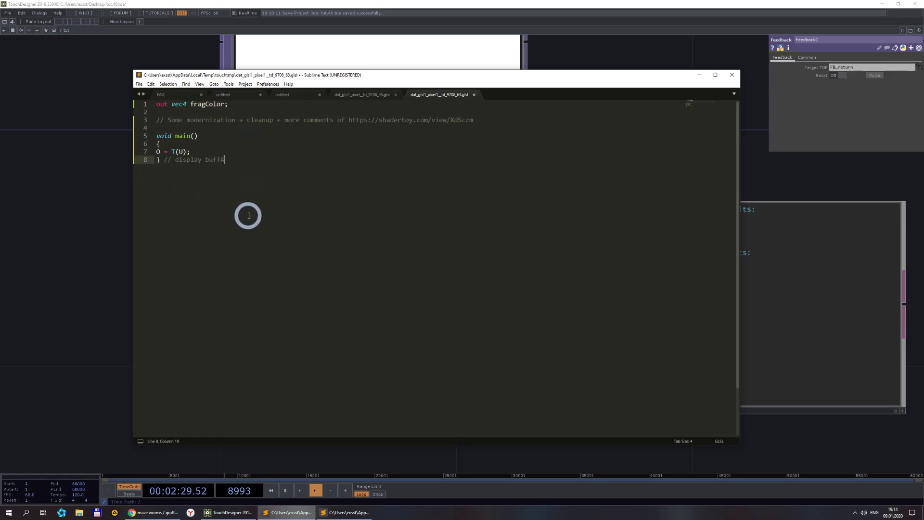
key("ctrl+s")
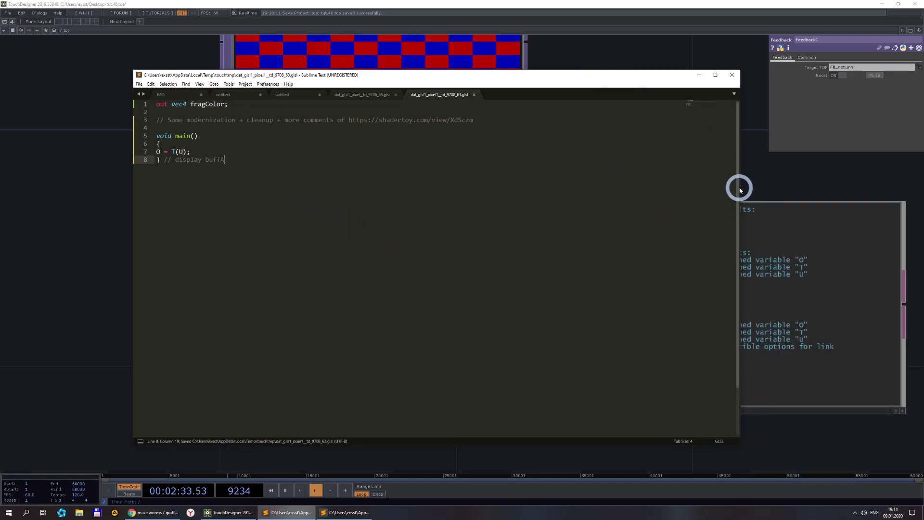
- Review the shader compile results, the mainImage parameters on Shadertoy, and the "Main Function and fragColor" section of the Importing Shadertoy article
left_click_drag(740, 188, 591, 185)
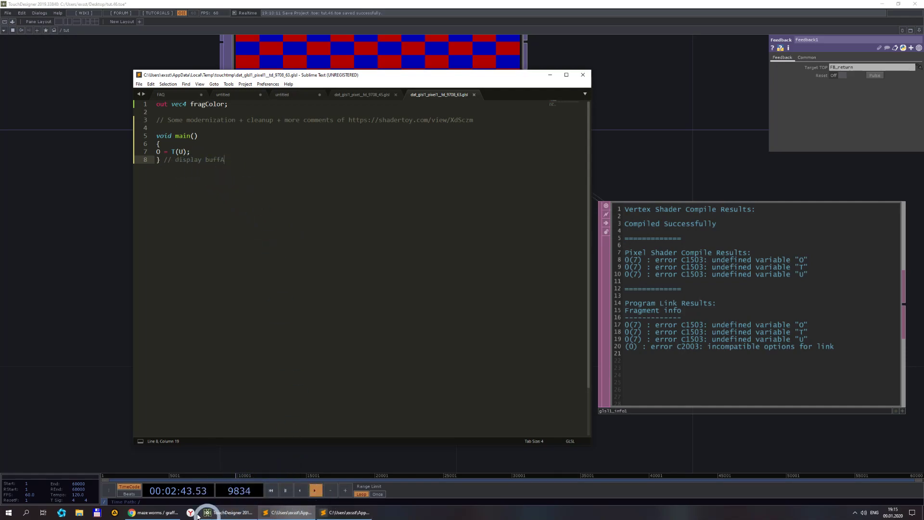
left_click(153, 512)
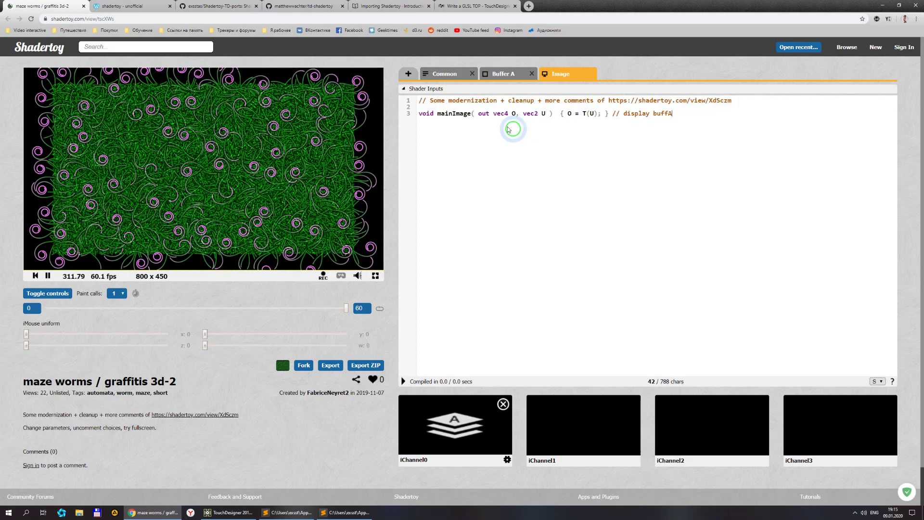
left_click_drag(475, 114, 546, 114)
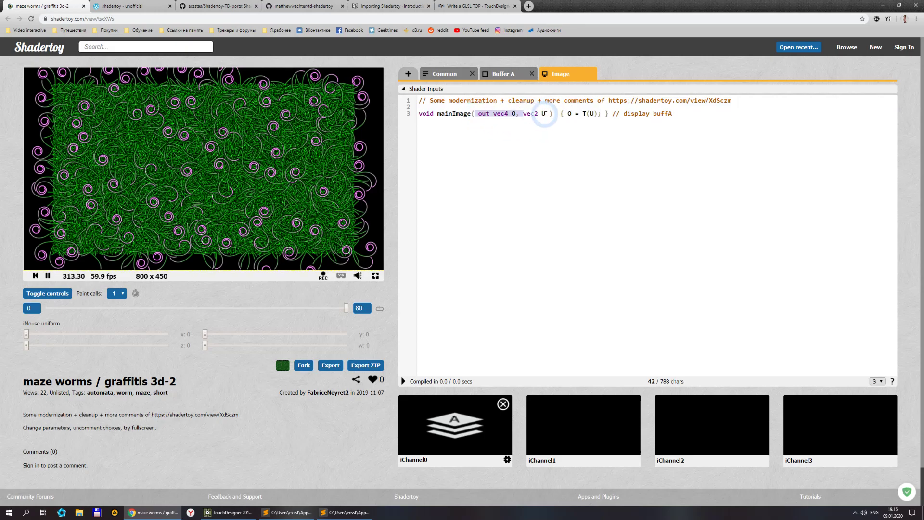
left_click(527, 217)
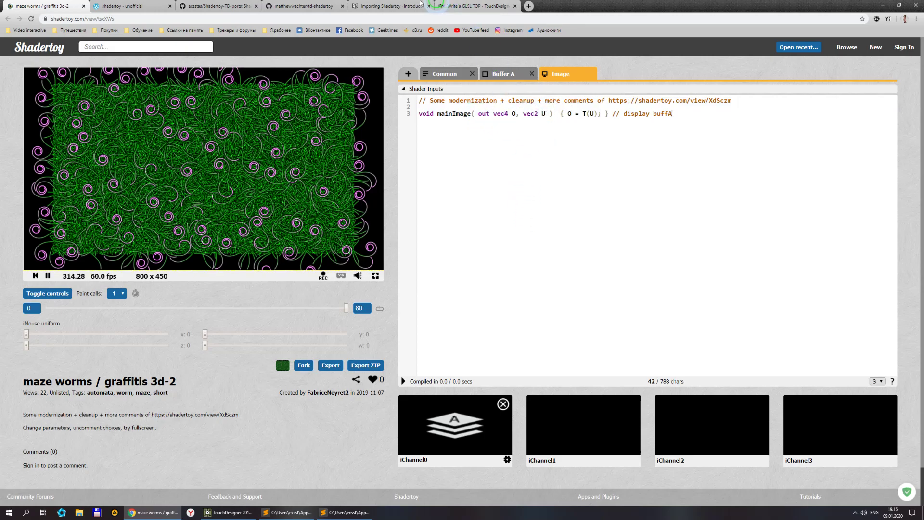
left_click(375, 6)
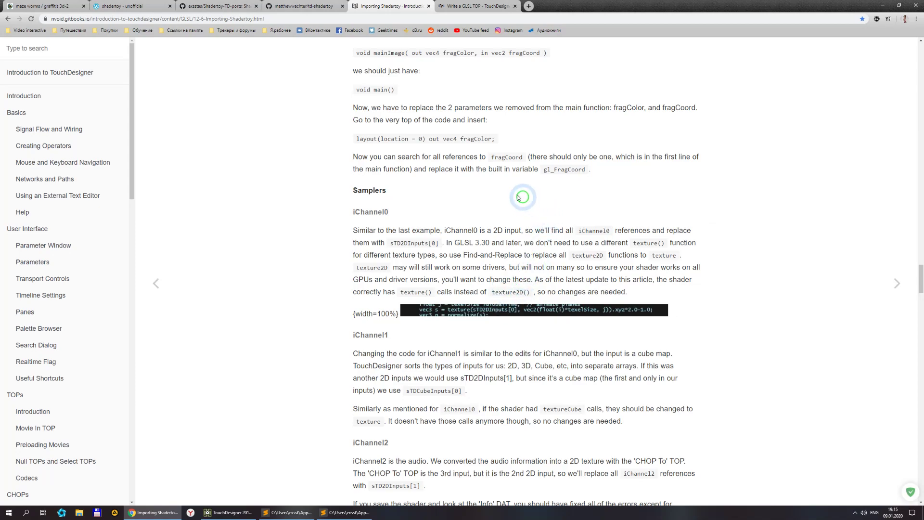
scroll(496, 190, "up", 2)
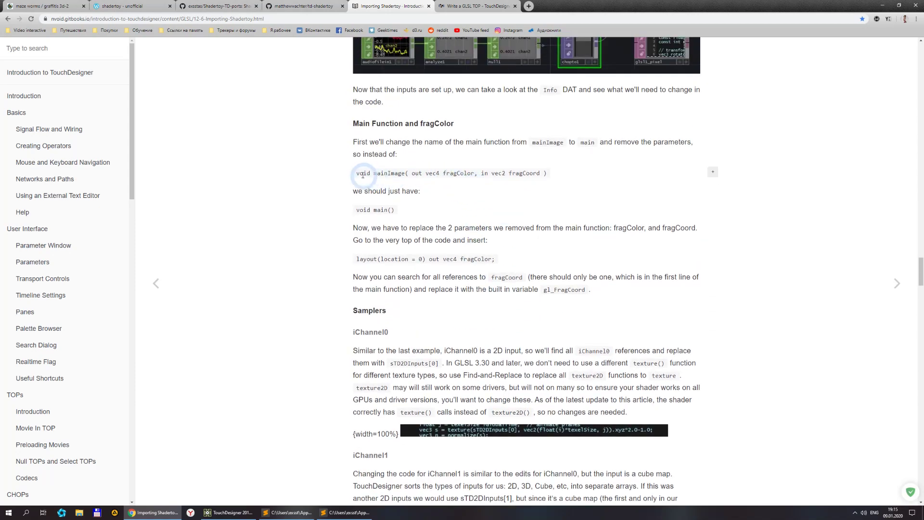
left_click_drag(356, 176, 549, 178)
left_click(551, 179)
triple_click(550, 177)
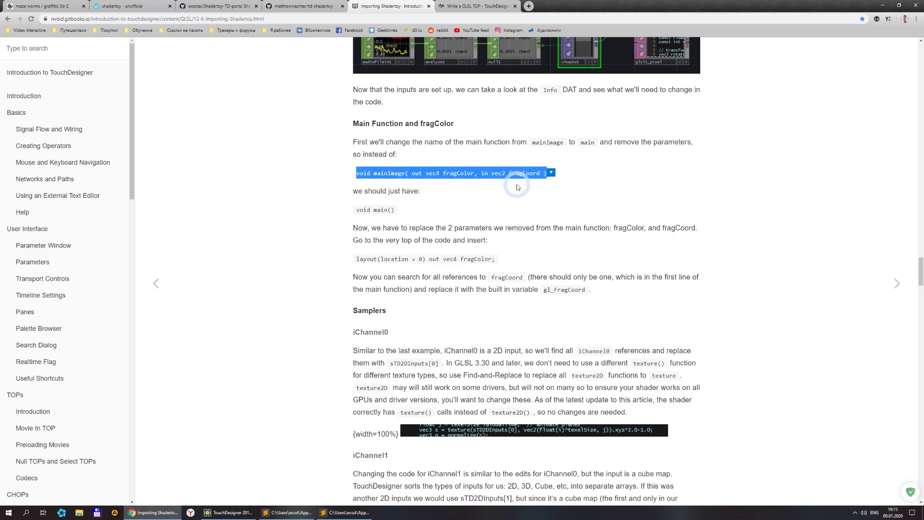
left_click(471, 193)
- Switch to the Image shader in Sublime Text and replace the output variable O with fragColor in the main function
left_click(353, 513)
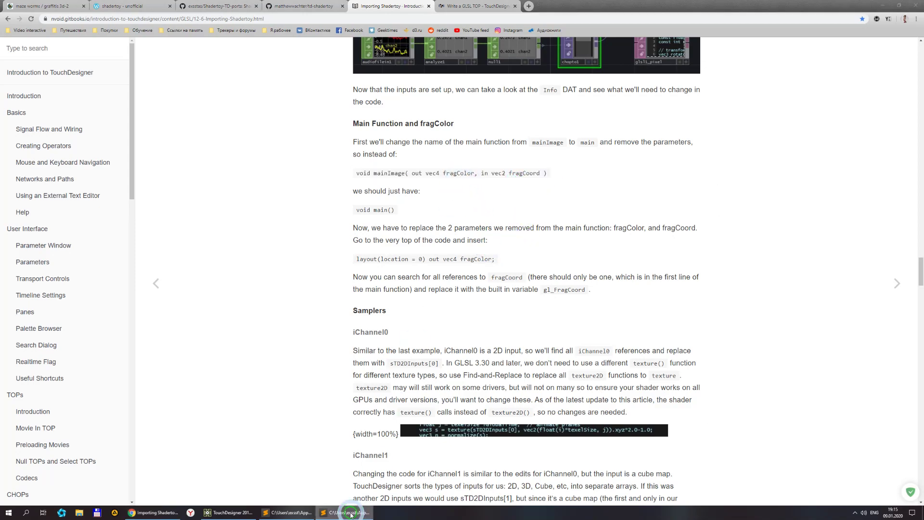
left_click(272, 512)
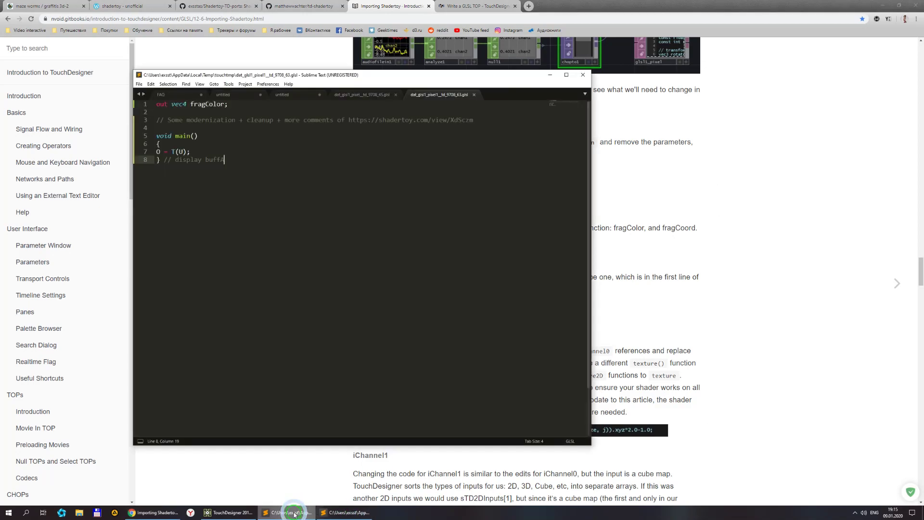
left_click(242, 514)
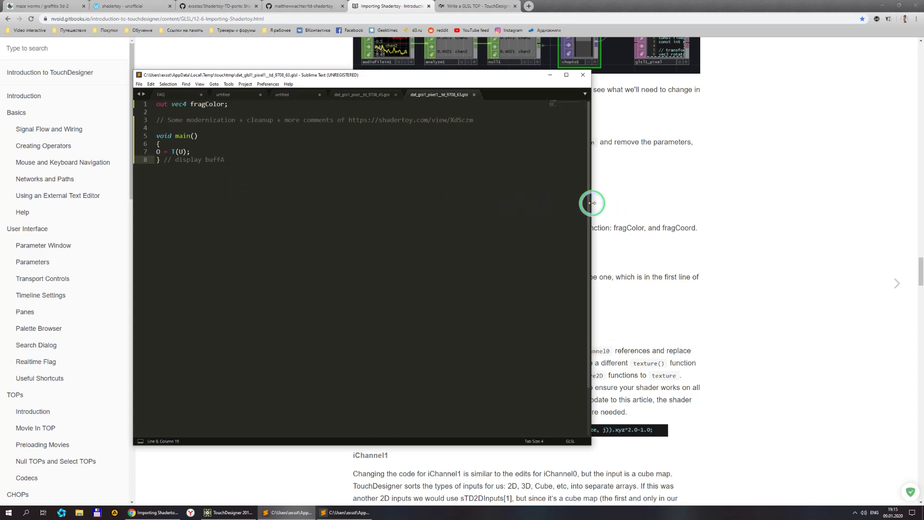
left_click_drag(592, 202, 440, 187)
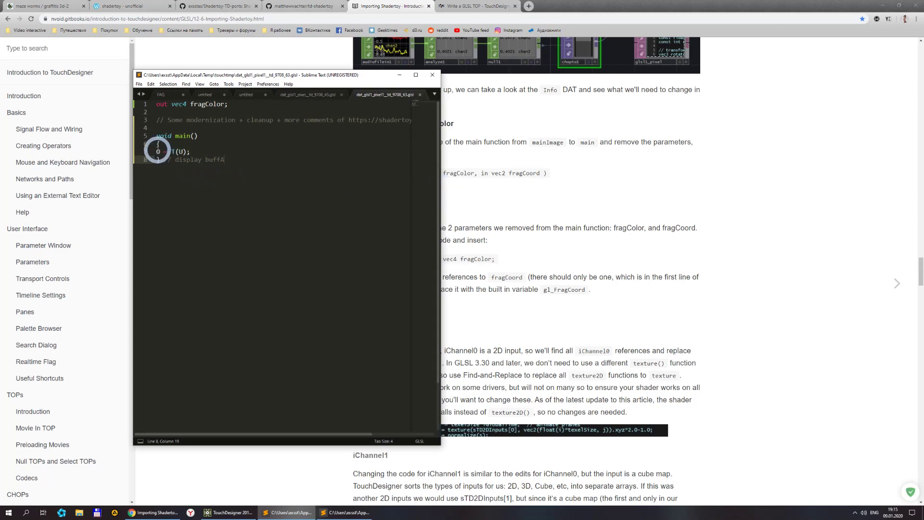
double_click(159, 151)
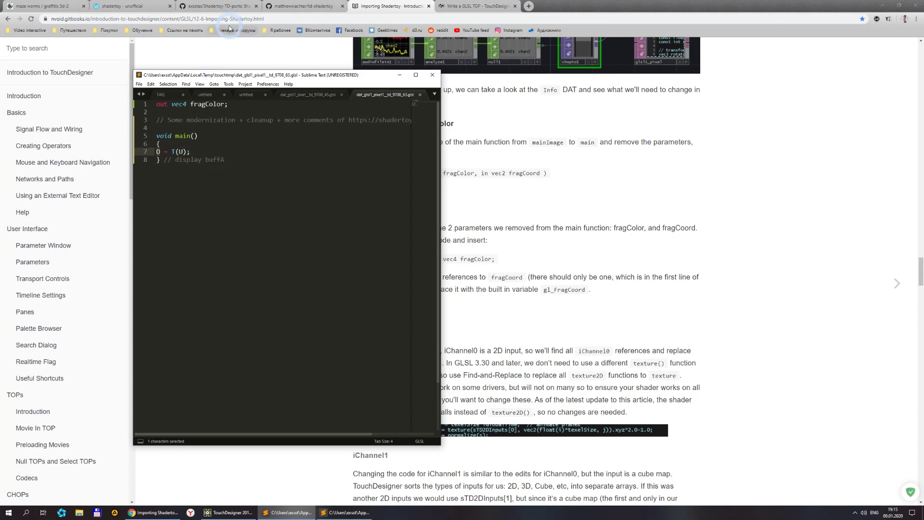
type("fr")
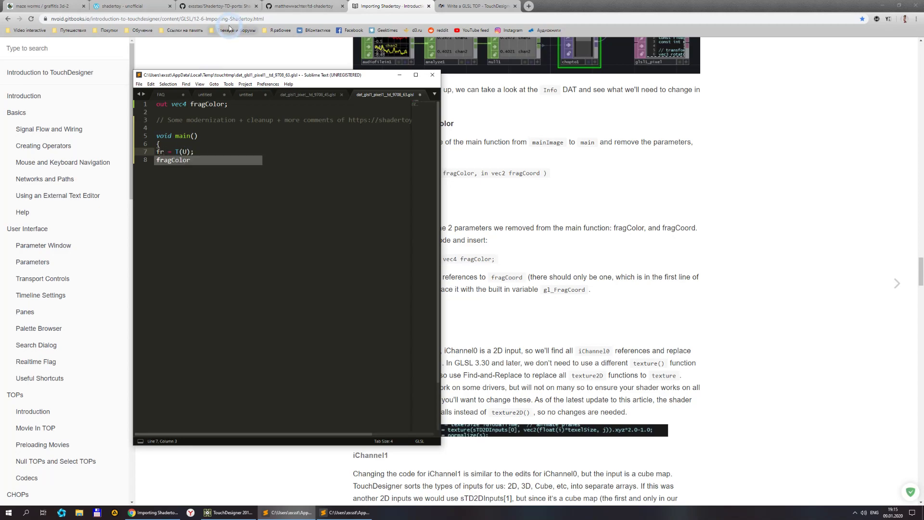
type("agColor")
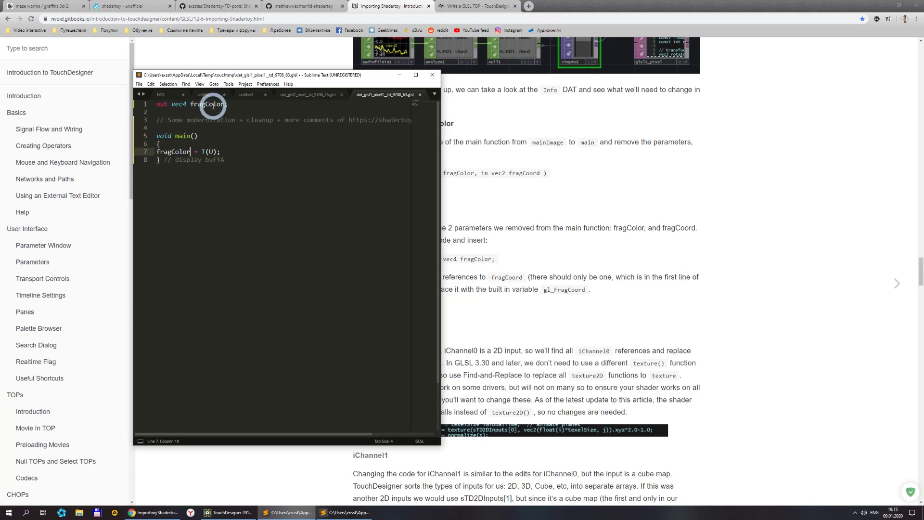
- Copy the #define T(U) texelFetch(iChannel0, ivec2(U), 0) line from Shadertoy's Common code, paste it above void main(), and save the shader
left_click_drag(201, 152, 217, 151)
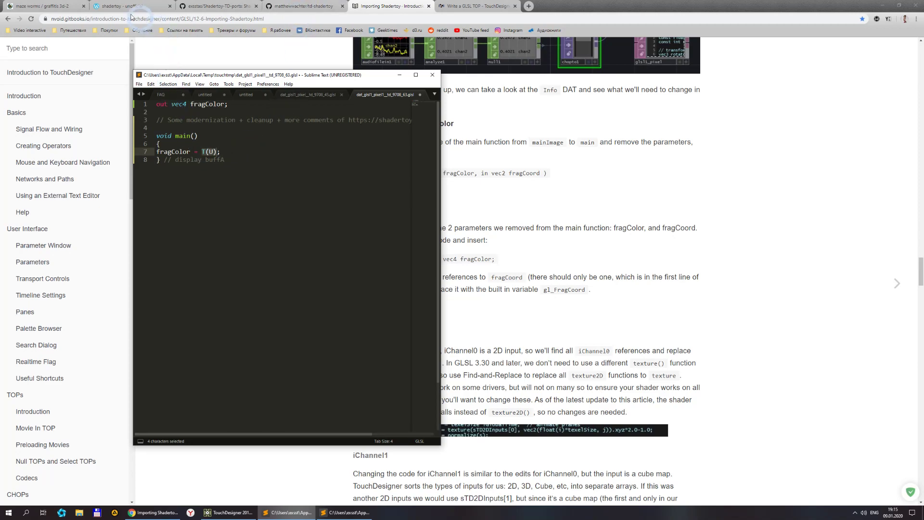
left_click(51, 9)
left_click(50, 9)
left_click(444, 74)
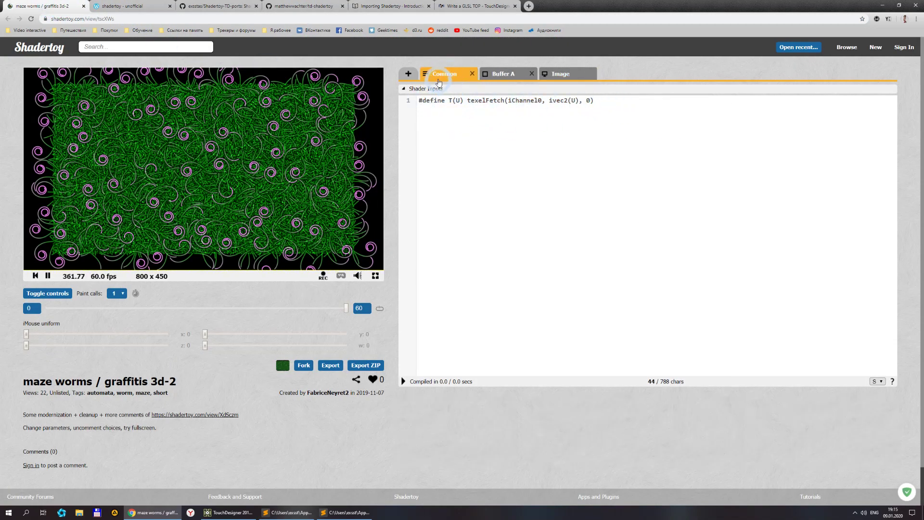
left_click(403, 102)
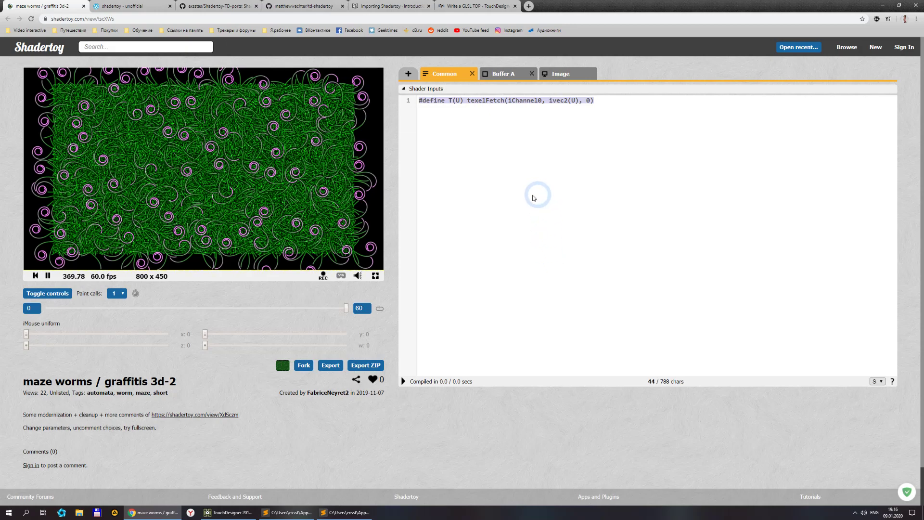
left_click(289, 512)
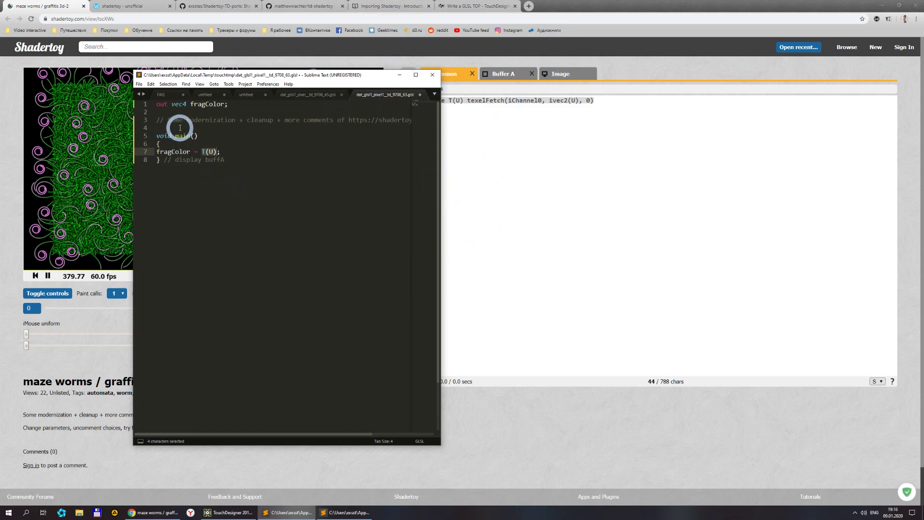
key("ctrl+v")
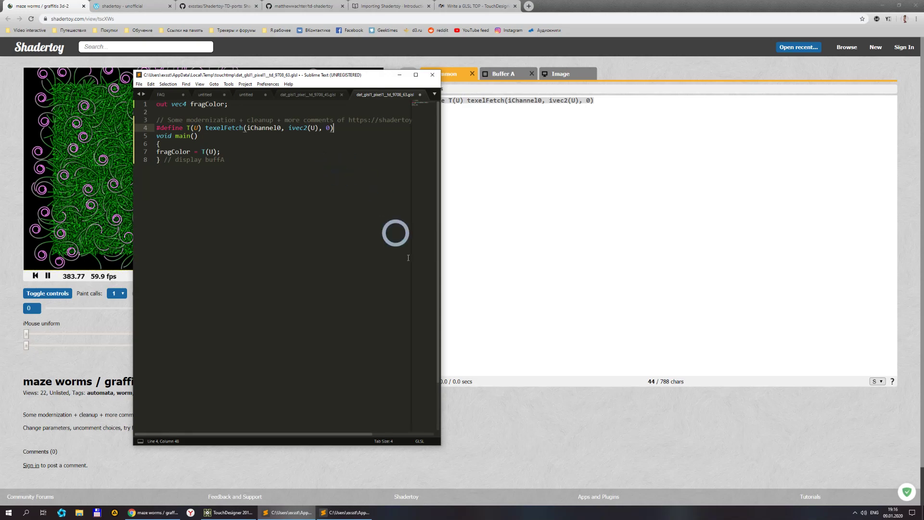
key("ctrl+s")
left_click(492, 279)
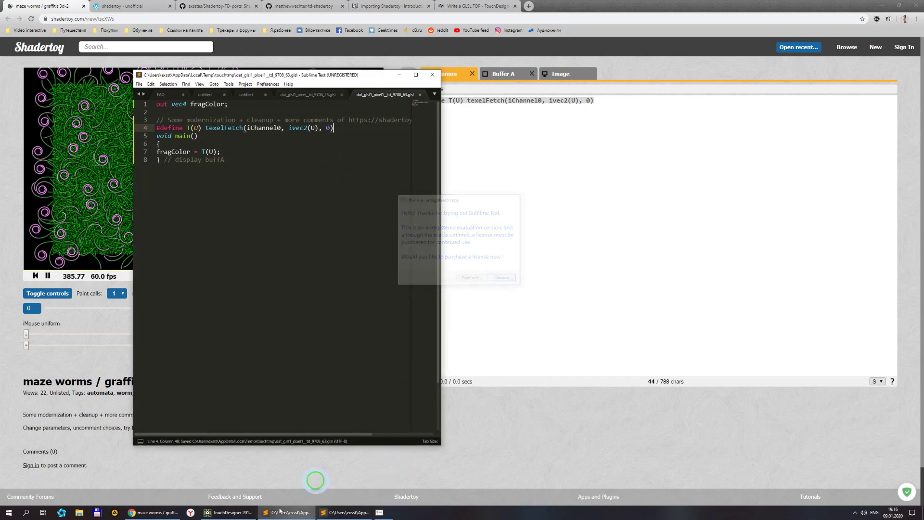
- Check the Image shader's compile results in TouchDesigner and return to its code in Sublime Text
key("alt+Tab")
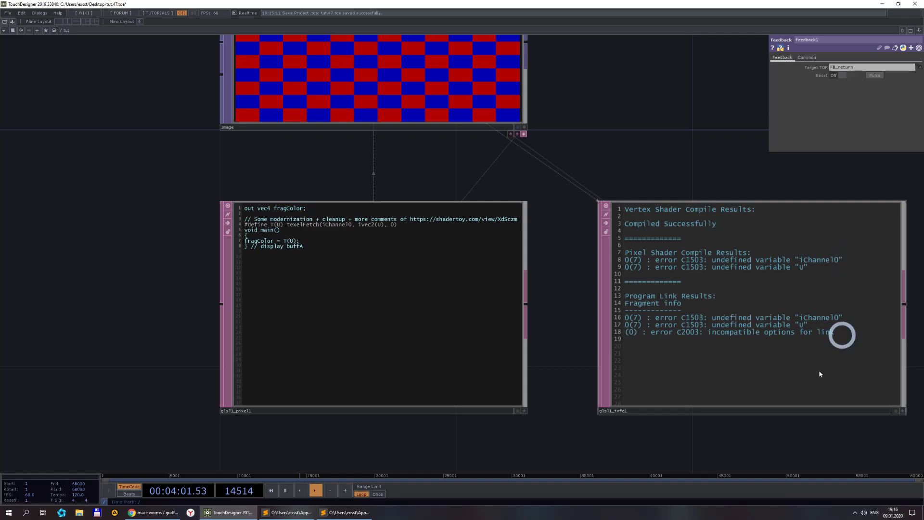
left_click(163, 512)
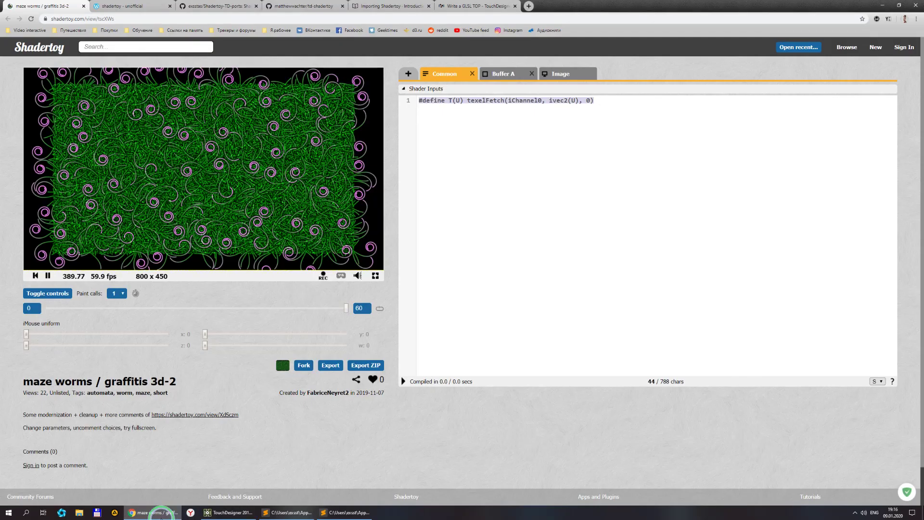
key("alt+Tab")
left_click(371, 512)
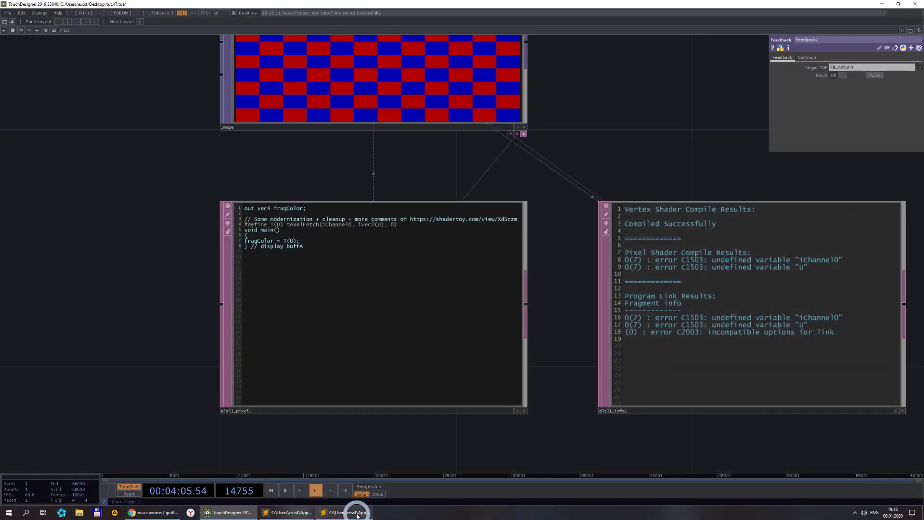
left_click(308, 512)
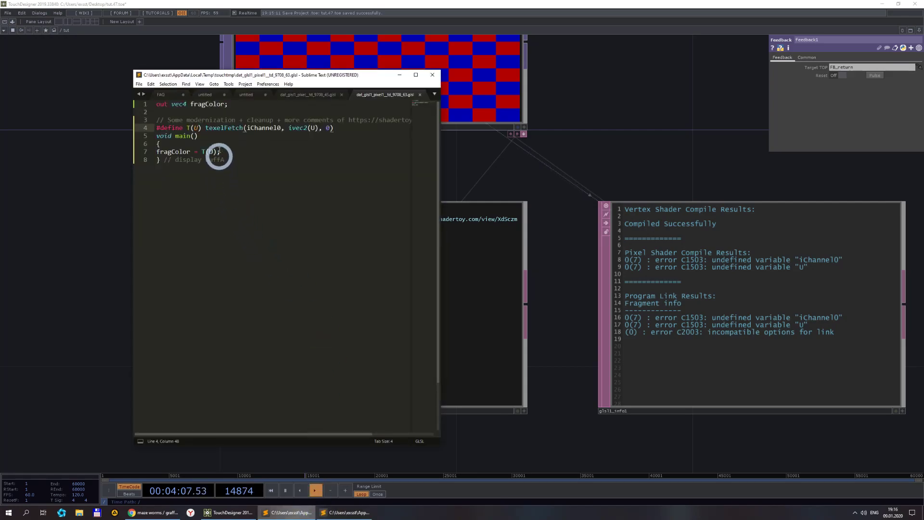
- In the Image shader's #define line, replace iChannel0 with sTD2DInputs[0], add a blank line above void main(), and save the file
key("Return")
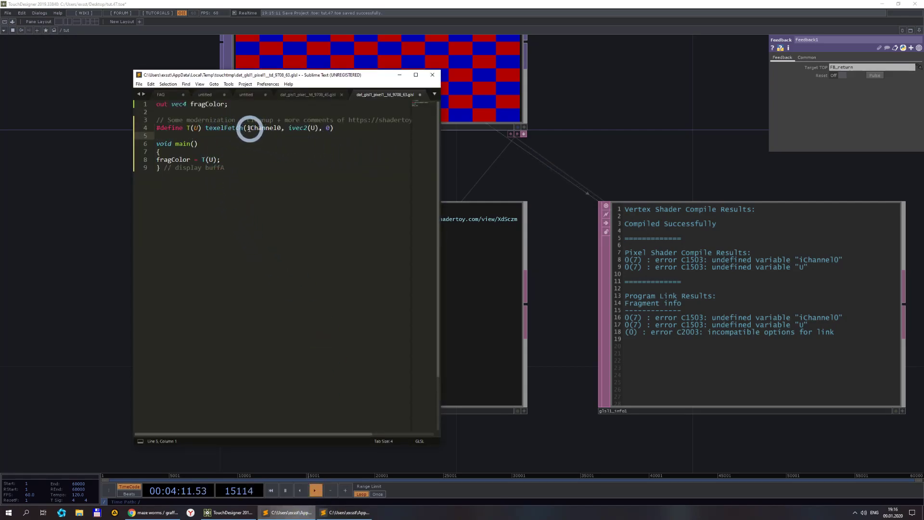
left_click_drag(248, 128, 279, 128)
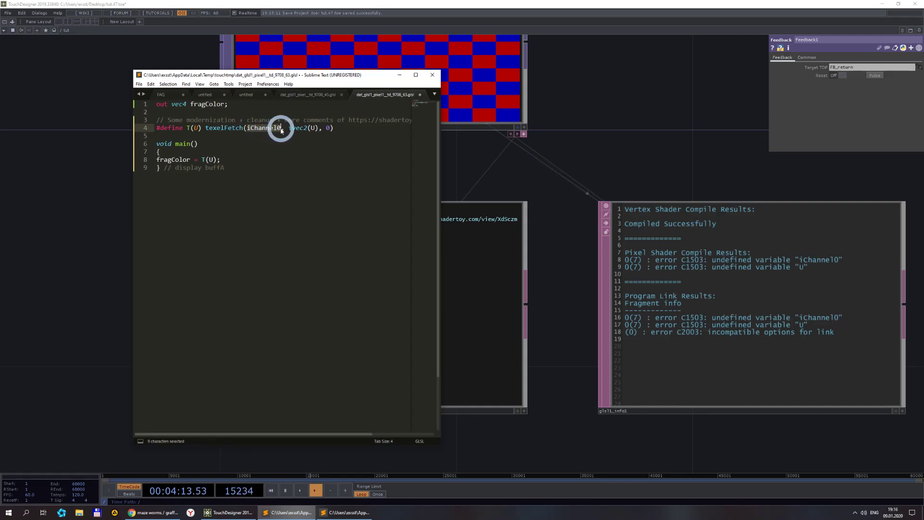
left_click(150, 512)
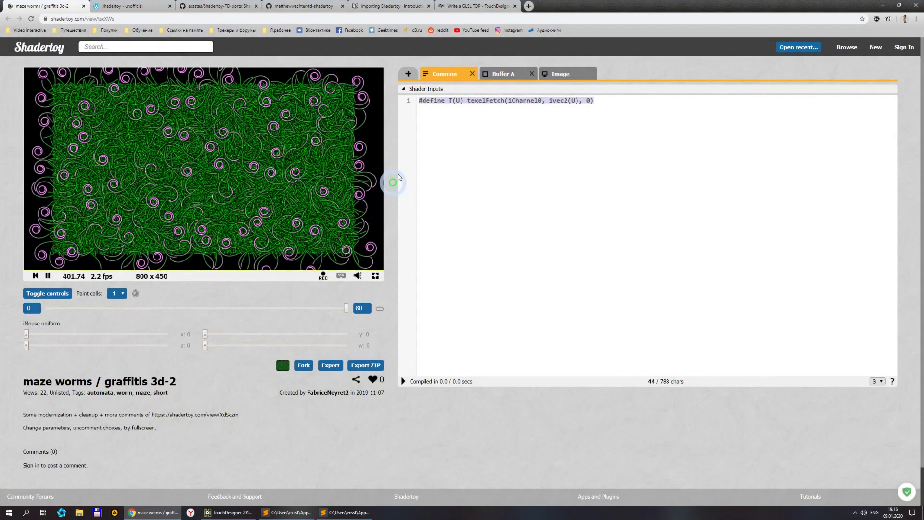
left_click(568, 76)
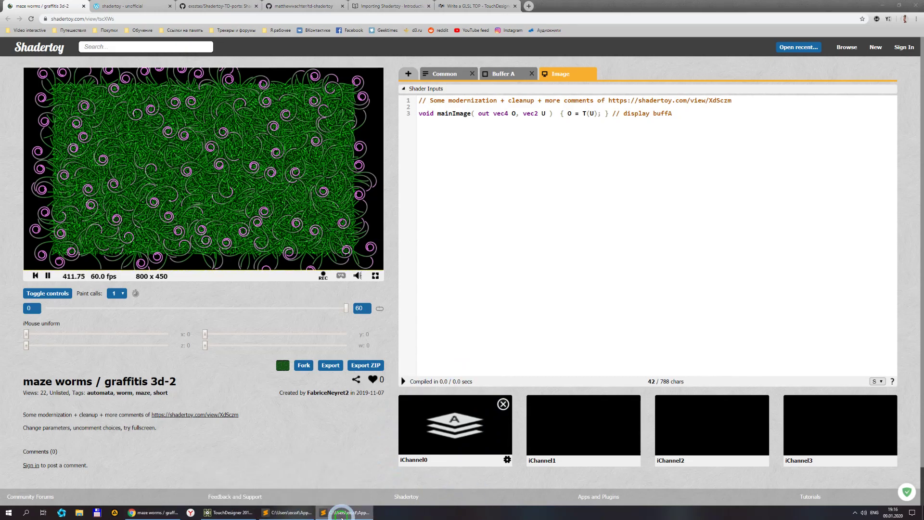
left_click(292, 513)
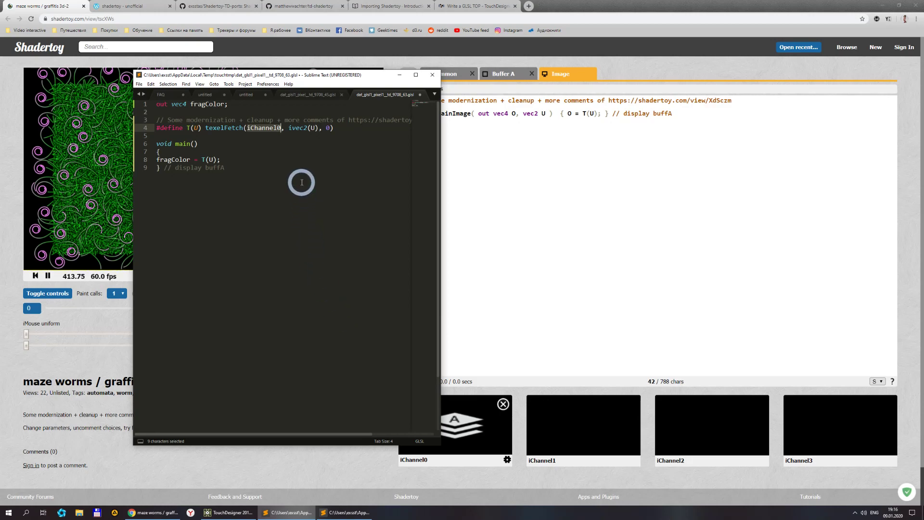
type("sTD2DInputs[0")
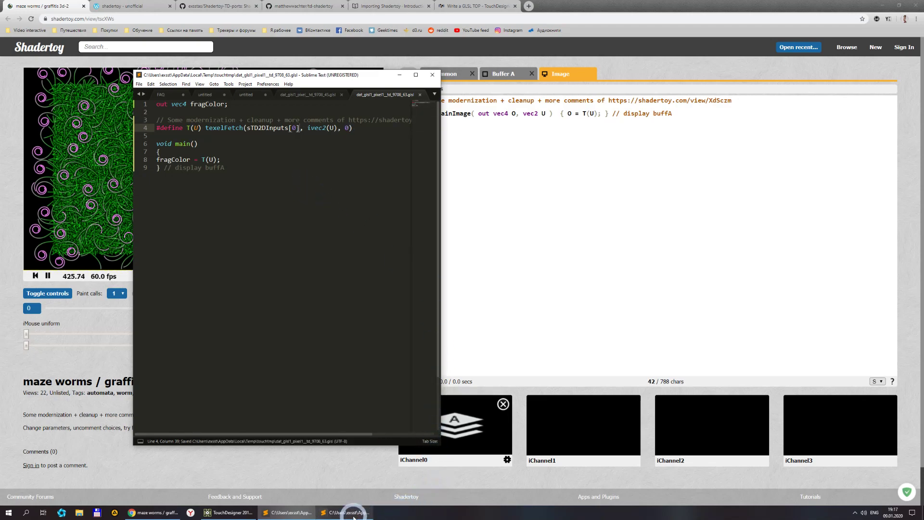
- Check the Image shader's compile results in TouchDesigner and the mainImage parameters in Shadertoy's Image code
left_click(230, 512)
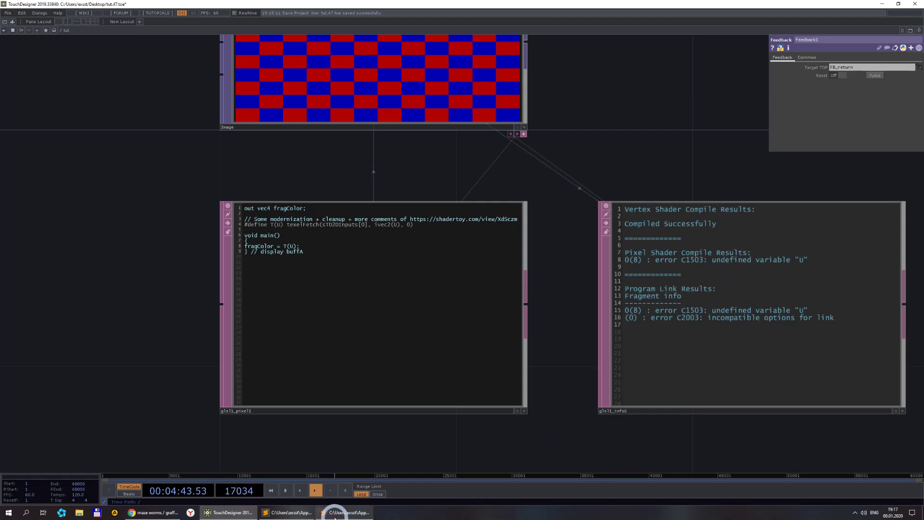
left_click(276, 513)
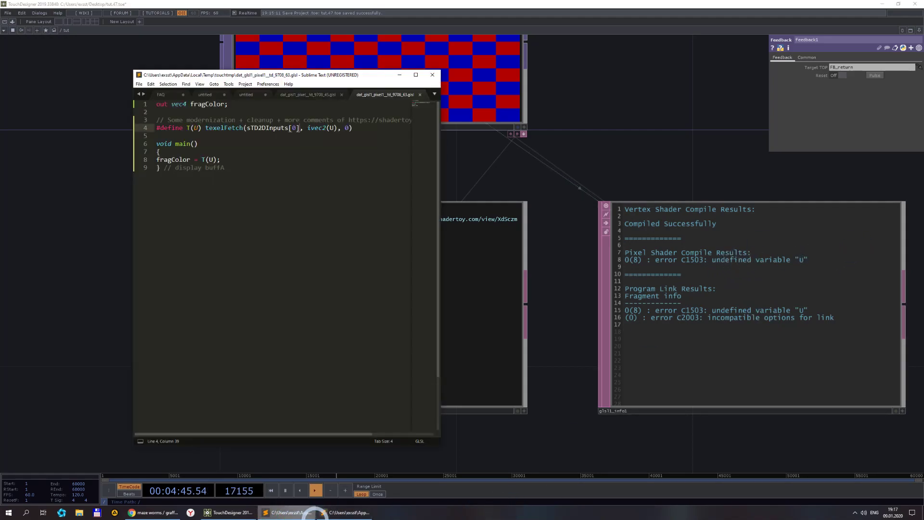
left_click(163, 514)
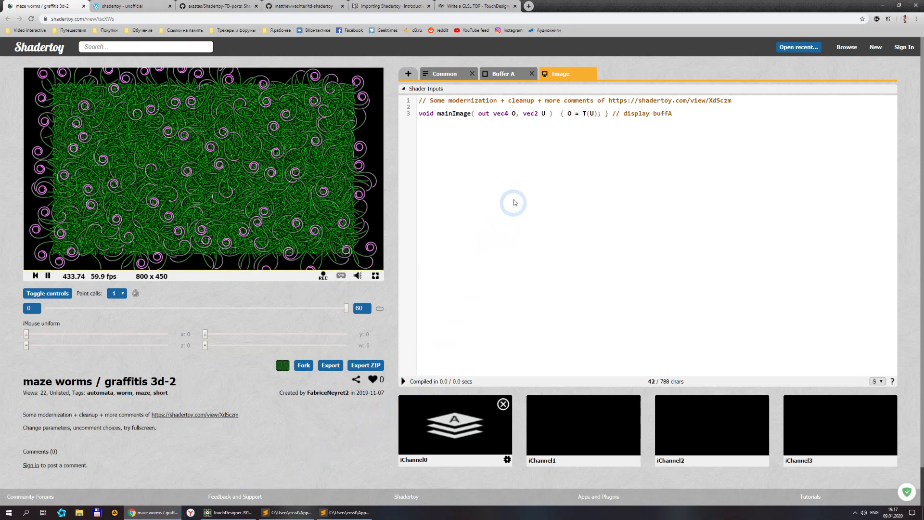
left_click_drag(473, 113, 550, 116)
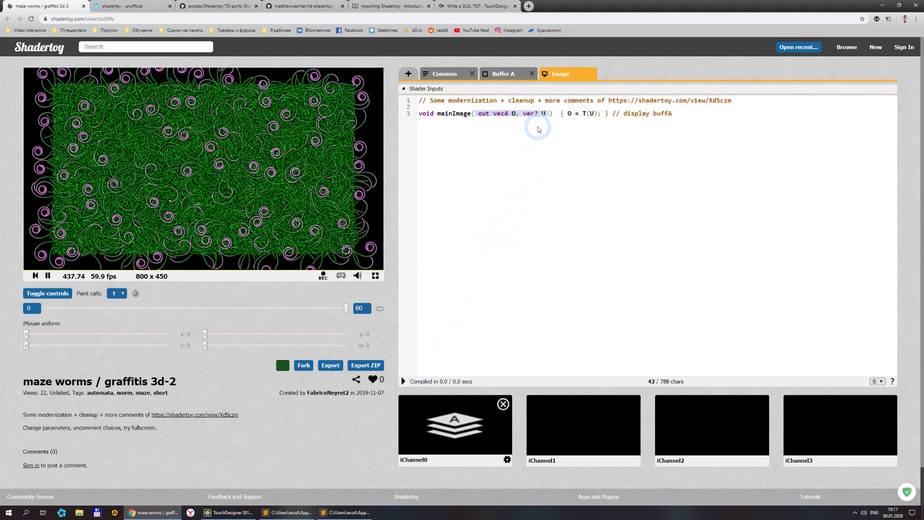
left_click(485, 114)
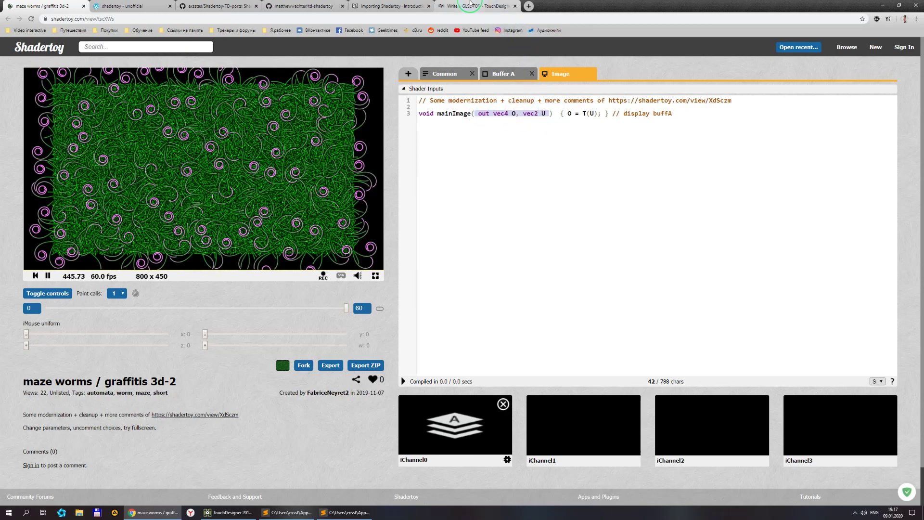
- Copy the built-in variable name gl_FragCoord from the "Main Function and fragColor" section of the Importing Shadertoy article
left_click(484, 6)
left_click(389, 7)
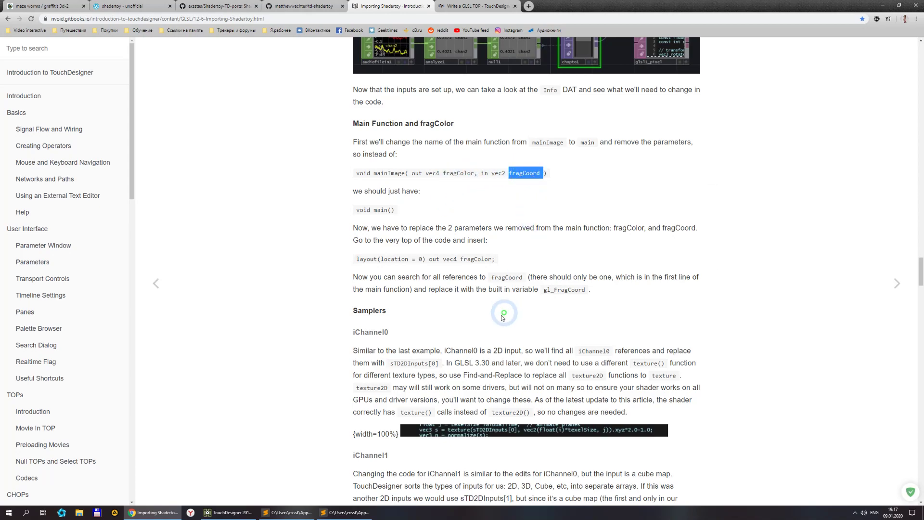
left_click_drag(545, 292, 587, 290)
key("ctrl+c")
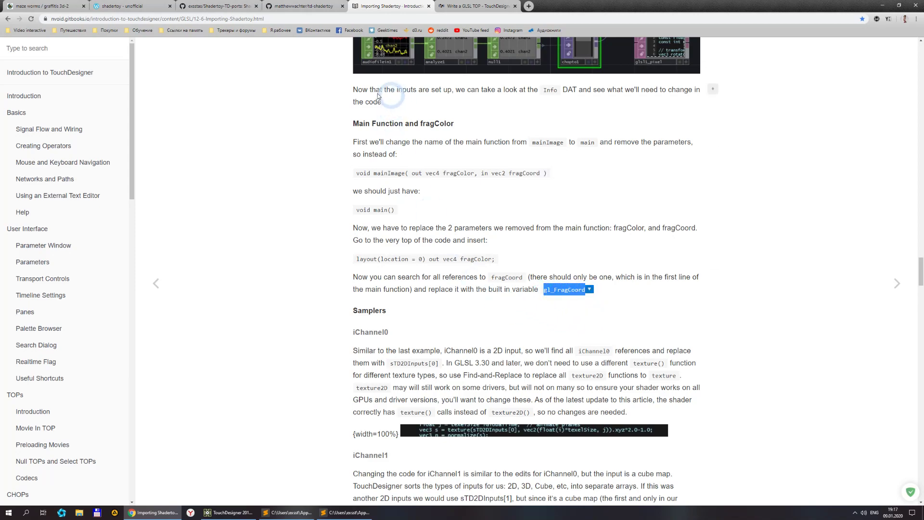
scroll(484, 349, "down", 2)
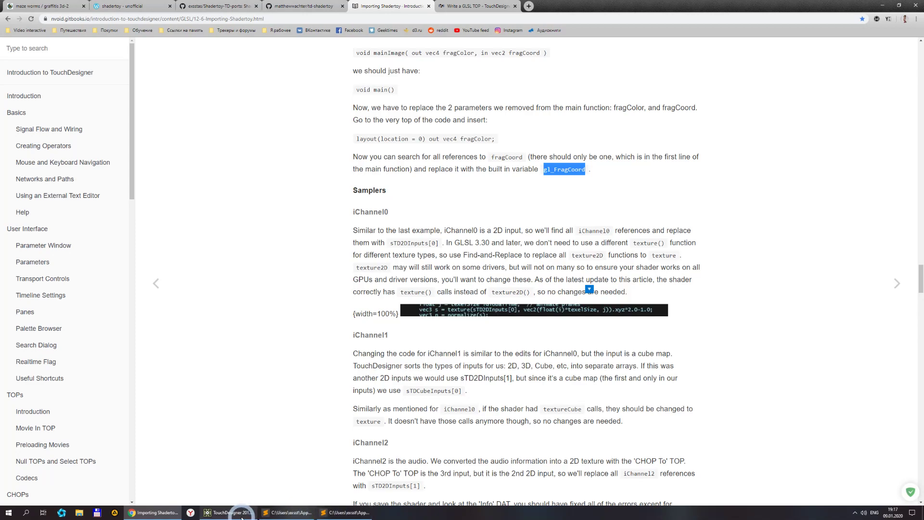
- In Sublime Text, replace U in the fragColor assignment with gl_FragCoord.xy so it reads T(gl_FragCoord.xy), and save the shader
left_click(288, 513)
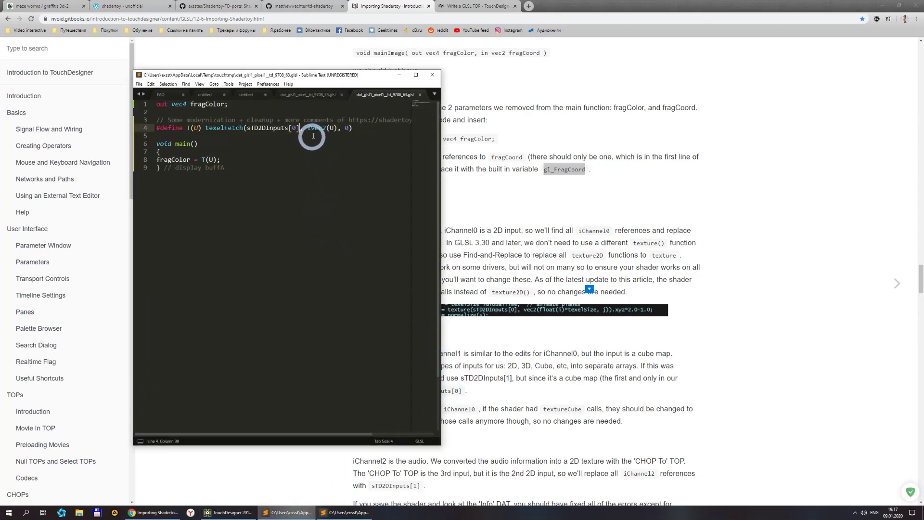
double_click(212, 160)
key("ctrl+v")
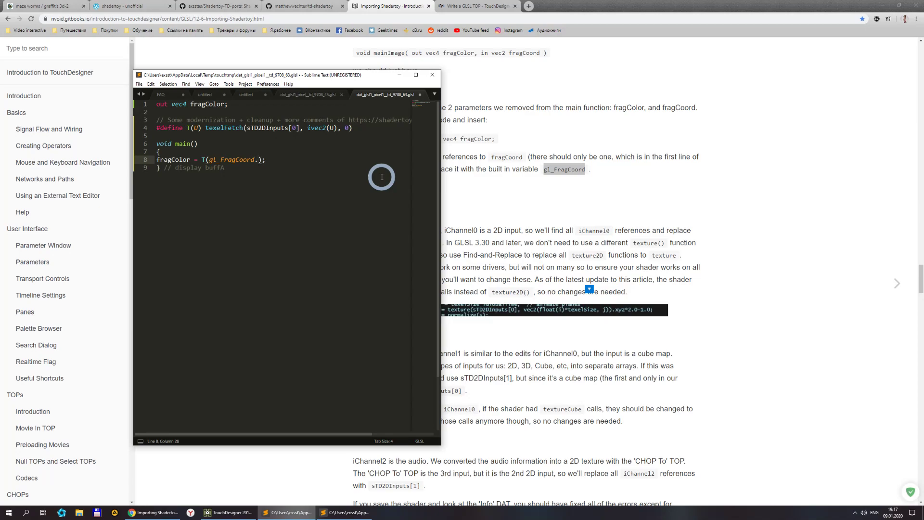
type(".xy")
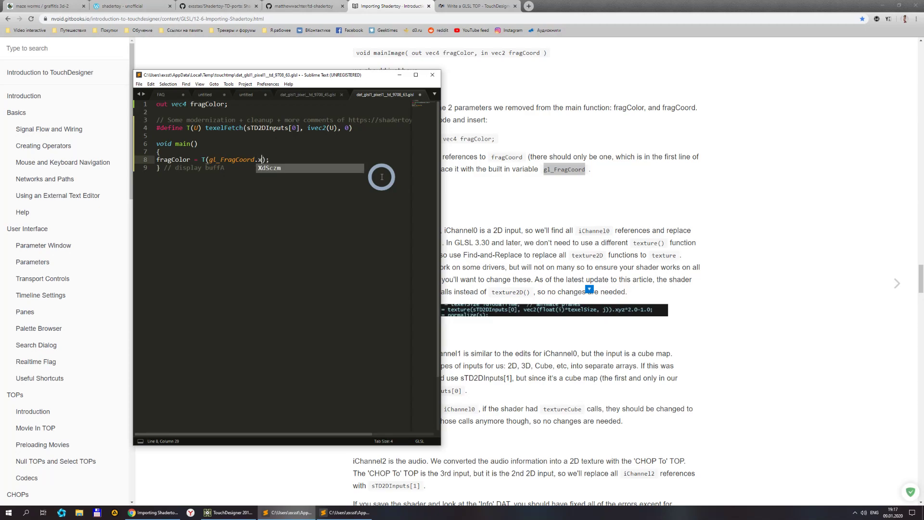
key("ctrl+s")
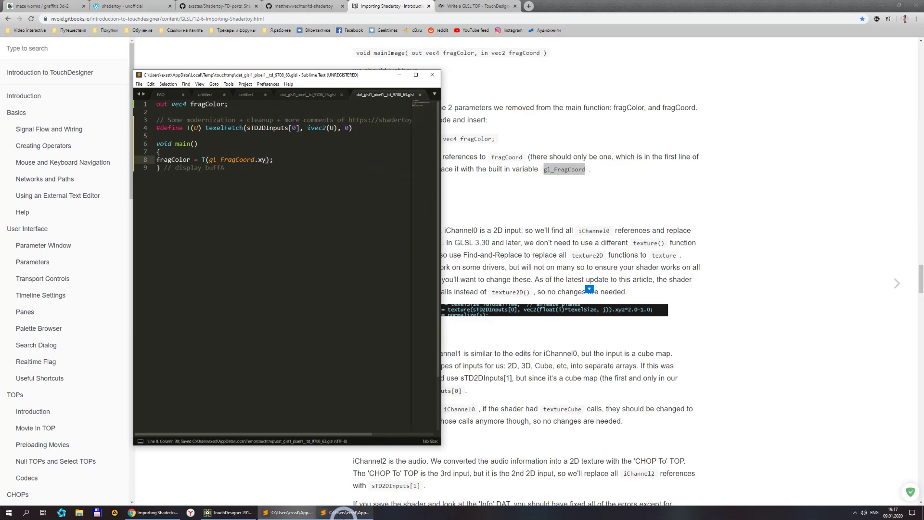
- Switch to TouchDesigner and examine the Image shader's compile results and the outputs of Buf_A and Image
left_click(229, 512)
scroll(629, 252, "down", 5)
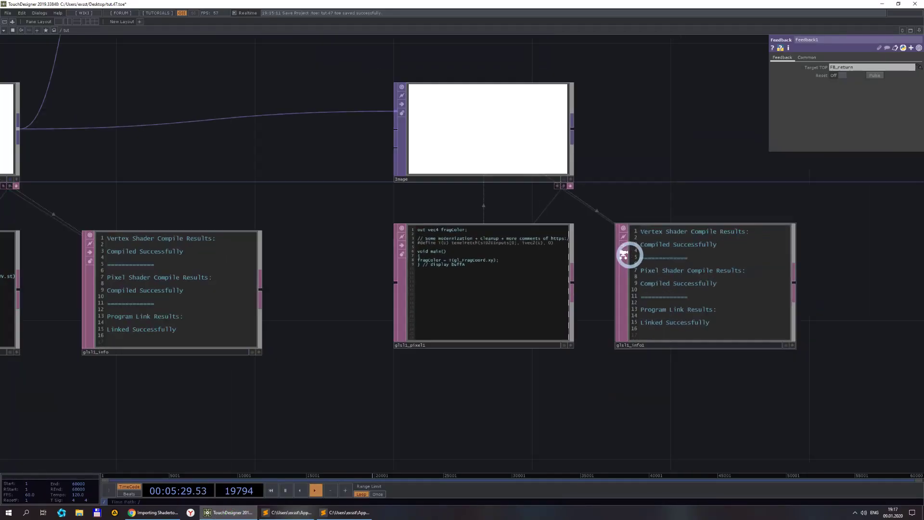
scroll(662, 249, "up", 4)
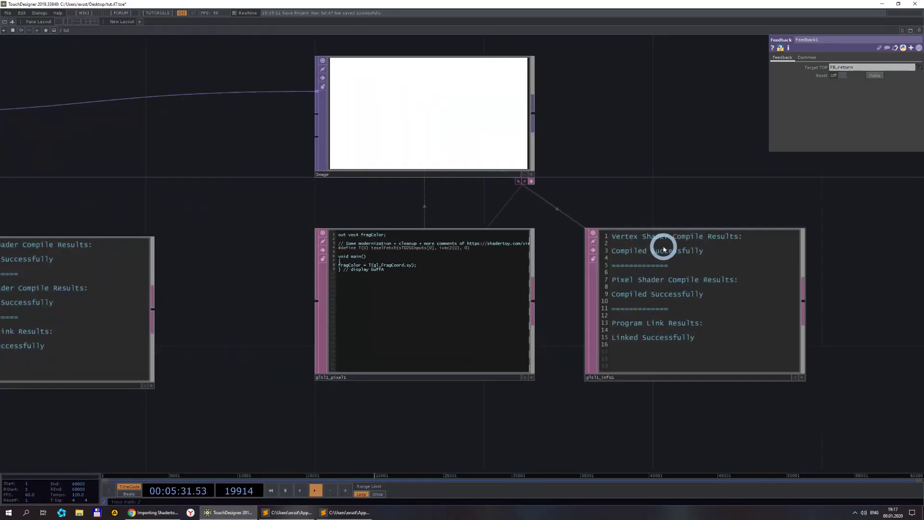
scroll(573, 226, "down", 2)
scroll(571, 230, "down", 2)
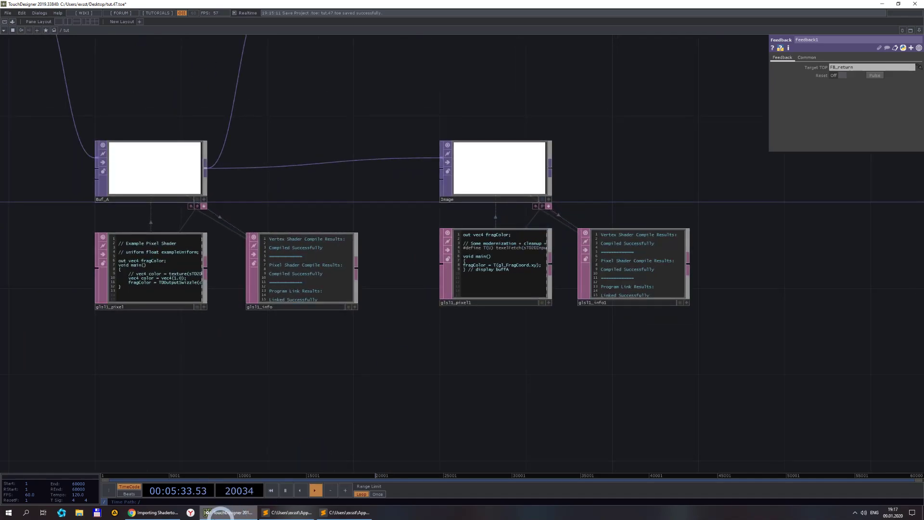
left_click_drag(279, 371, 350, 372)
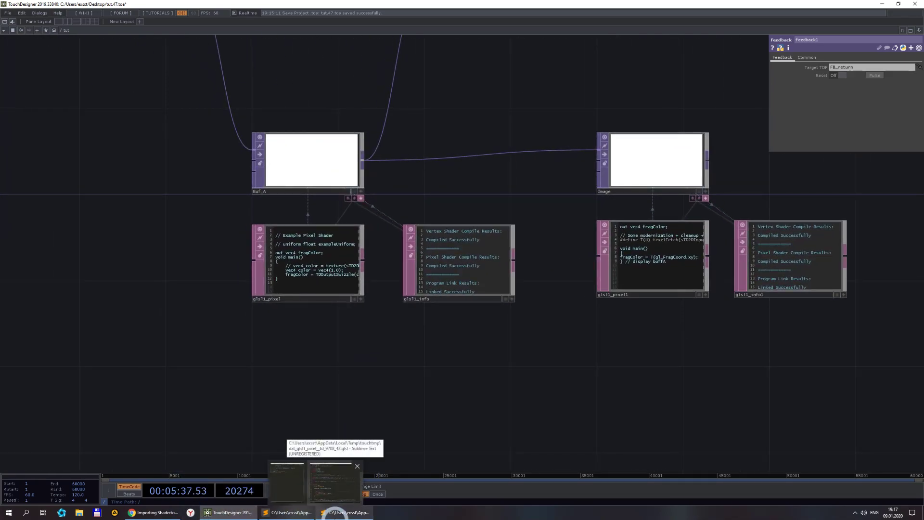
- Copy the #define T(U) texelFetch(sTD2DInputs[0], ivec2(U), 0) line from the Image shader in Sublime Text
left_click(288, 513)
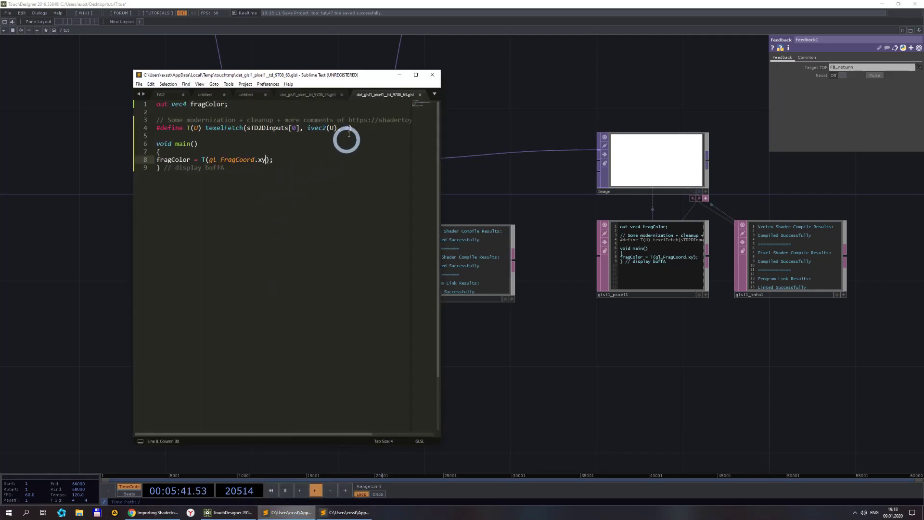
left_click_drag(352, 128, 143, 127)
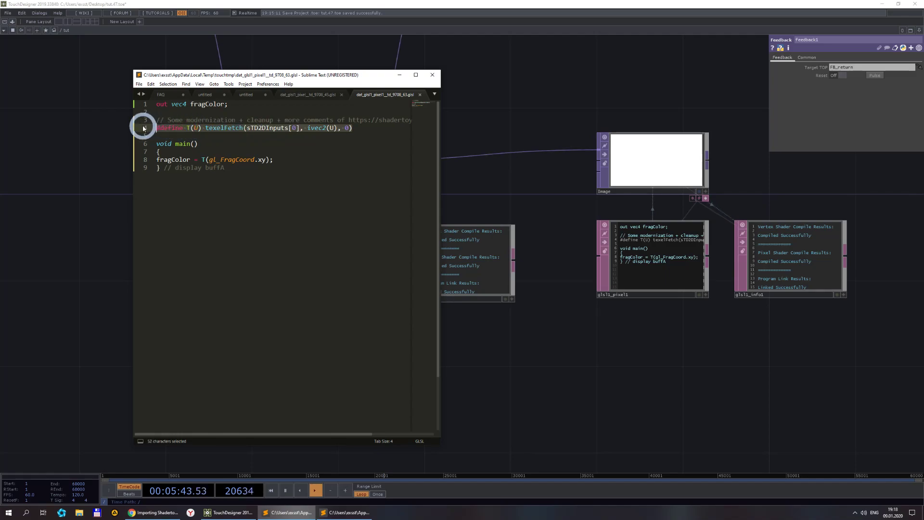
key("ctrl+c")
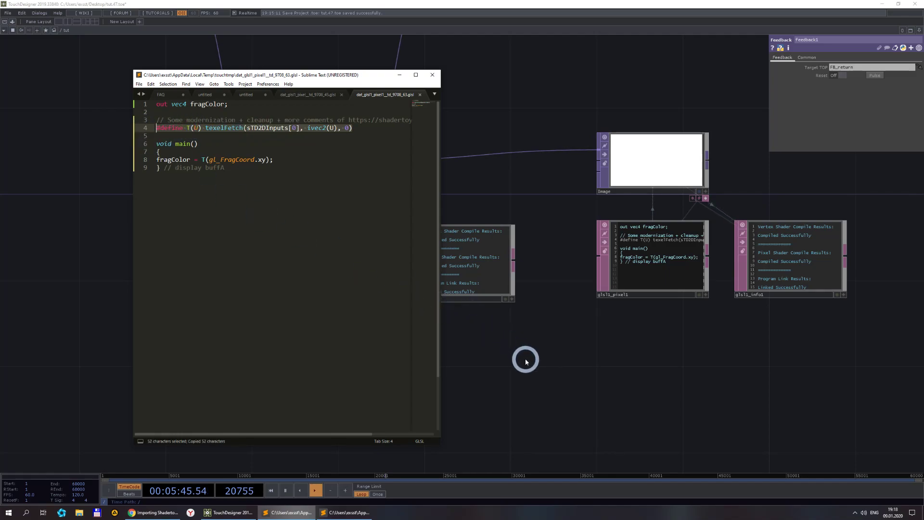
- In TouchDesigner, add a Text DAT below constant1 and name it Common
left_click(526, 361)
left_click_drag(72, 248, 239, 266)
scroll(243, 257, "down", 2)
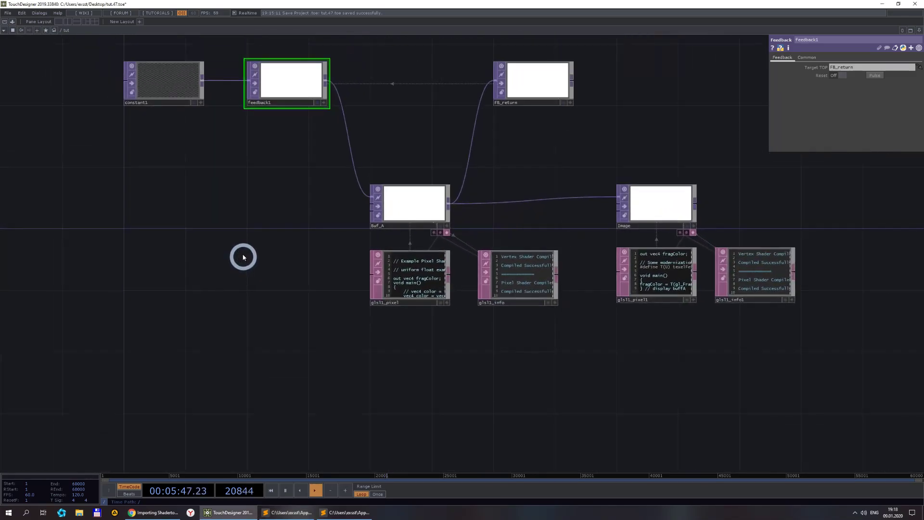
double_click(162, 208)
left_click(152, 122)
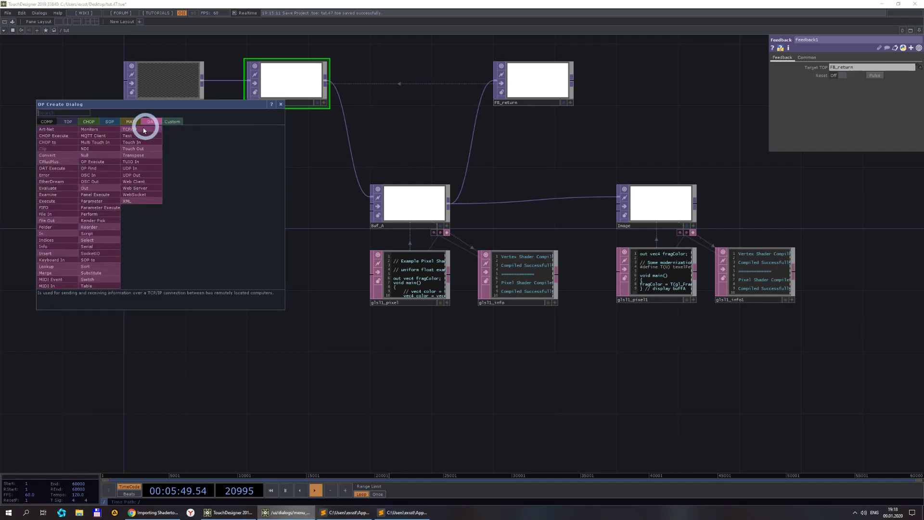
left_click(128, 135)
left_click(165, 199)
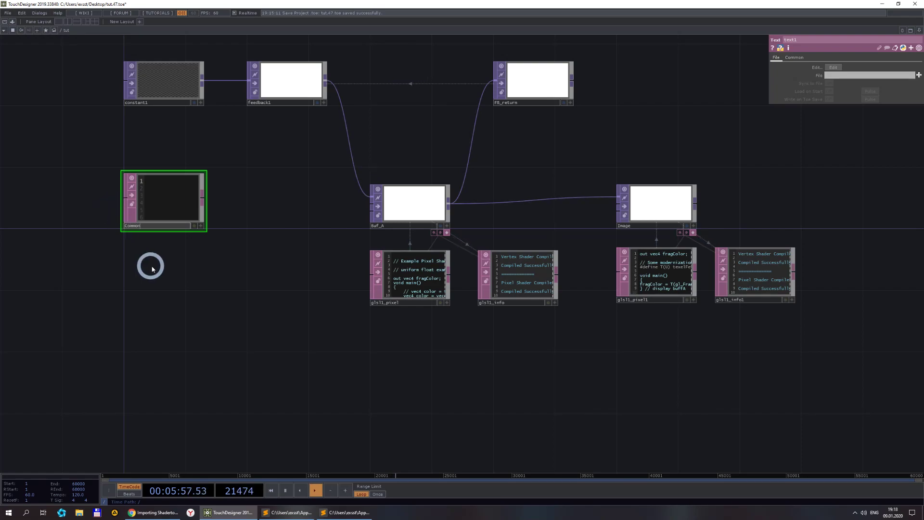
key("Return")
- Paste the copied #define T(U) line into the Common Text DAT and end its text editing
scroll(192, 233, "up", 2)
left_click(165, 179)
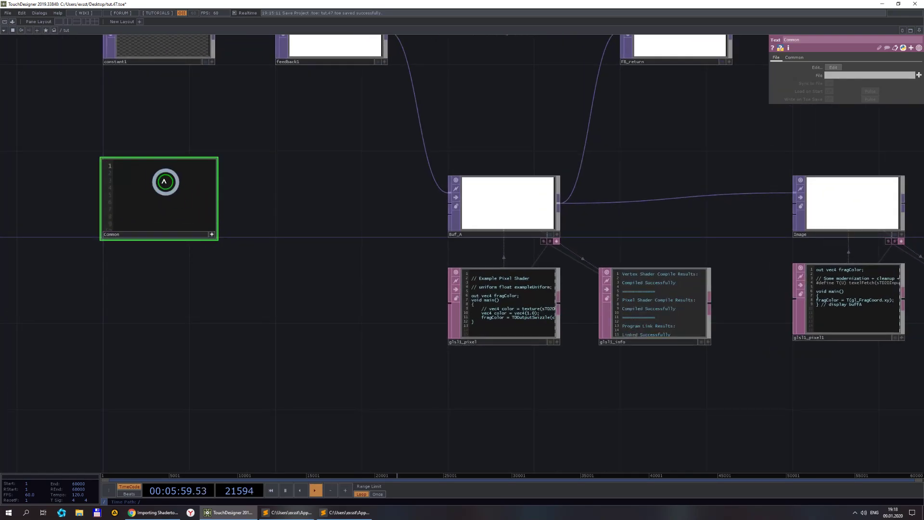
key("ctrl+v")
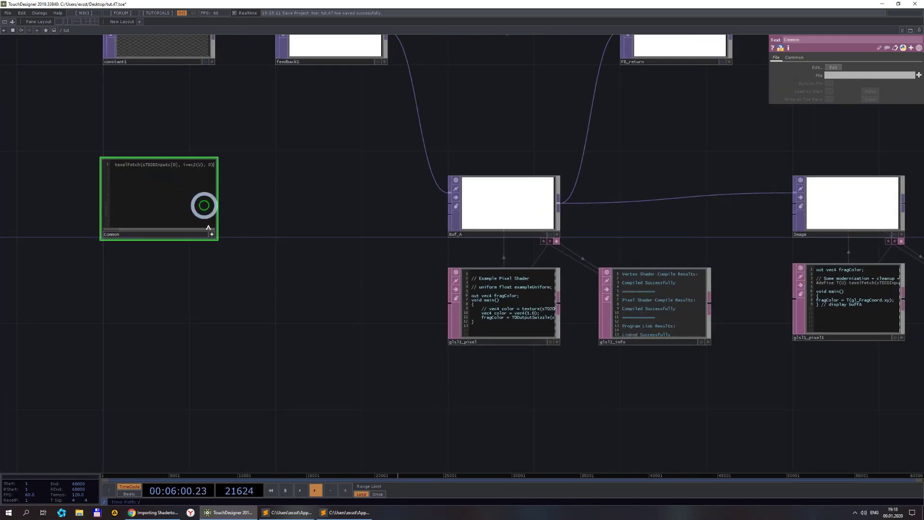
left_click(211, 235)
scroll(270, 284, "down", 2)
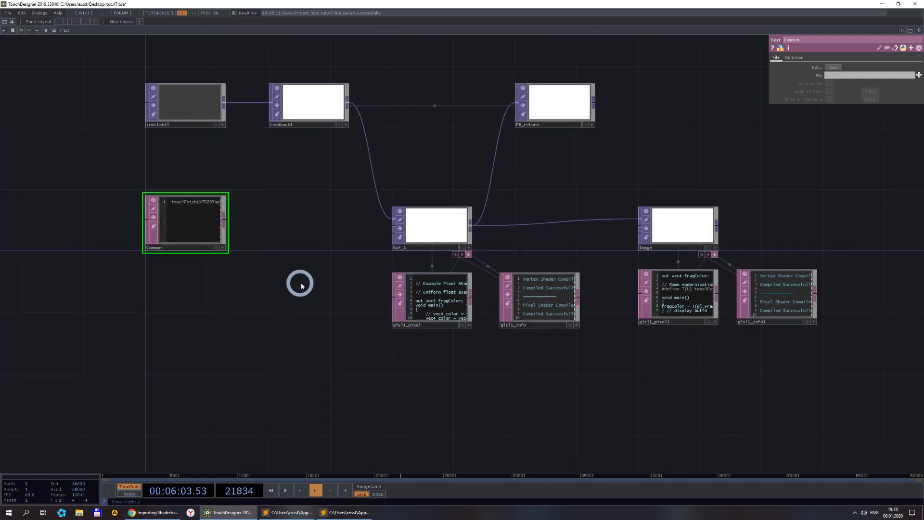
- Select the Image GLSL TOP, then comment out the #define T(U) line with // in its pixel shader in Sublime Text
left_click_drag(301, 286, 260, 281)
left_click(612, 223)
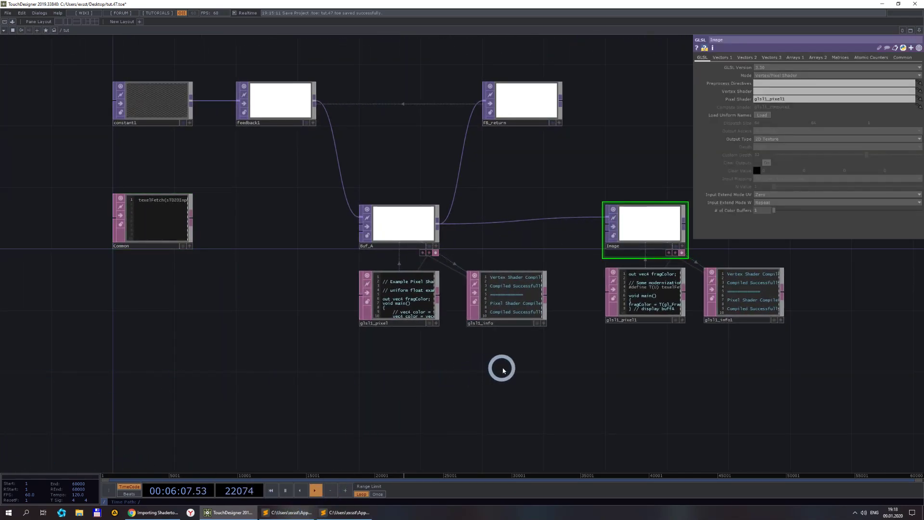
left_click(291, 513)
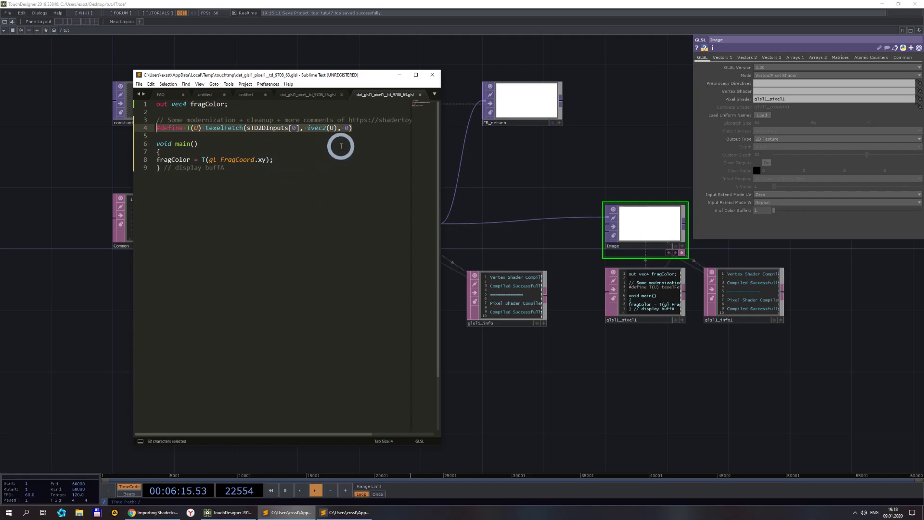
left_click(163, 131)
left_click(155, 128)
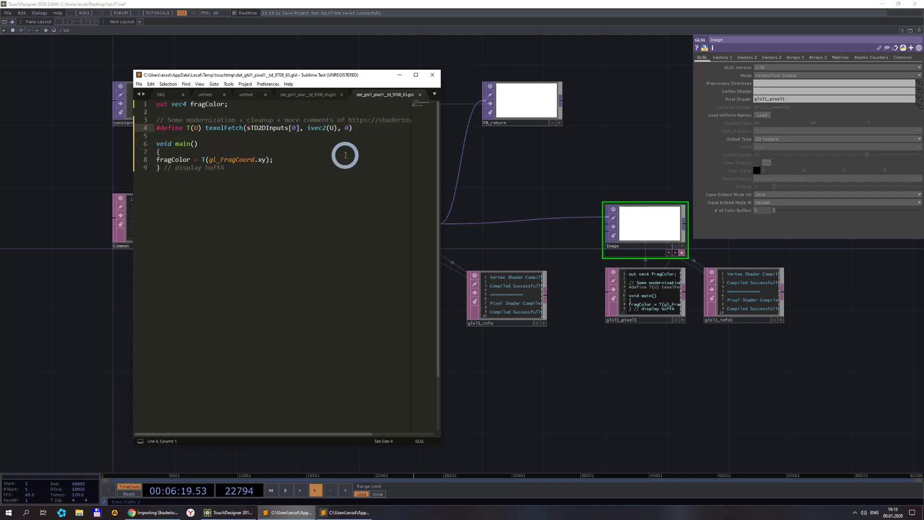
type("//")
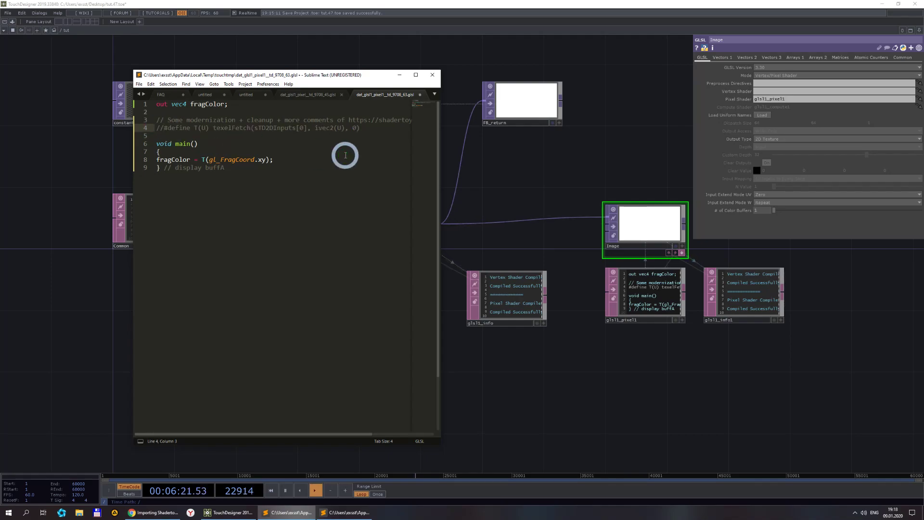
- Add the line #include <Common> below the commented-out #define in the Image pixel shader and save the file
key("Return")
key("Up")
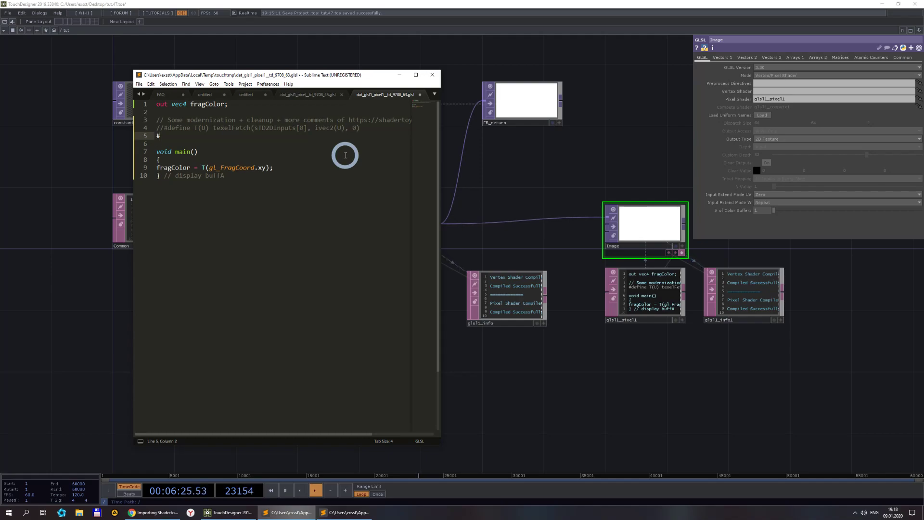
type("#include <>")
left_click_drag(330, 75, 396, 87)
type("Common>")
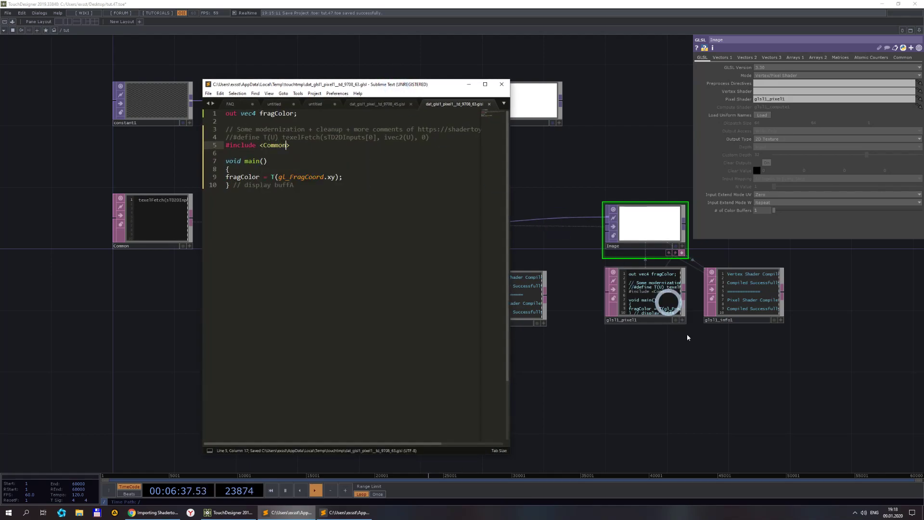
- In TouchDesigner, open the Buf_A pixel shader DAT glsl1_pixel in the external text editor
left_click(705, 372)
scroll(767, 278, "up", 5)
scroll(643, 361, "down", 3)
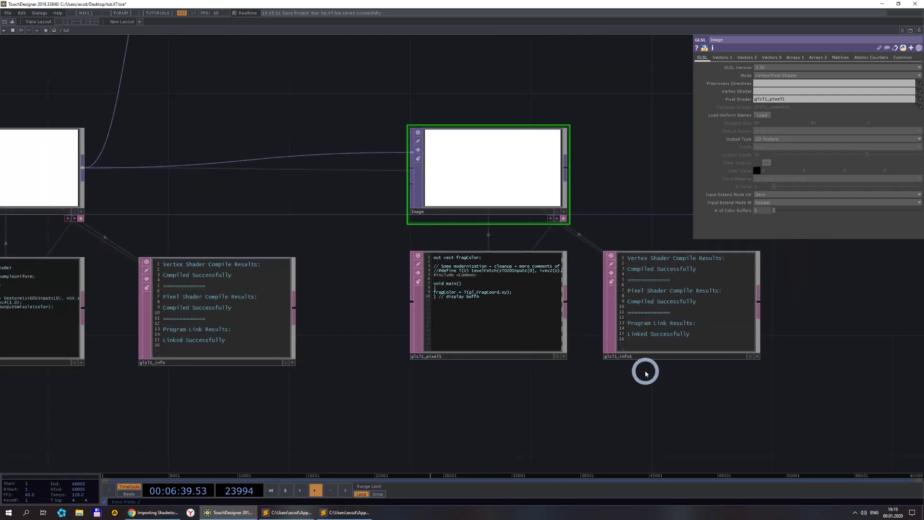
left_click_drag(452, 417, 602, 385)
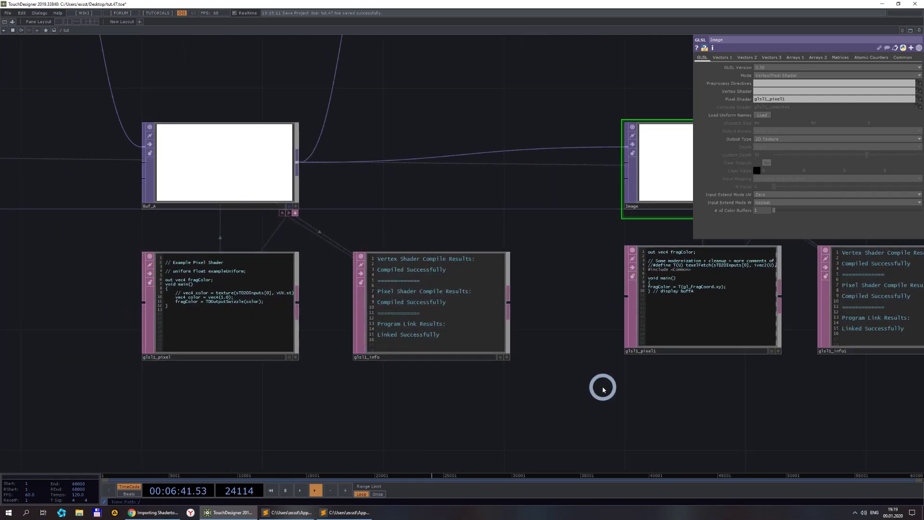
scroll(577, 383, "down", 2)
left_click(336, 335)
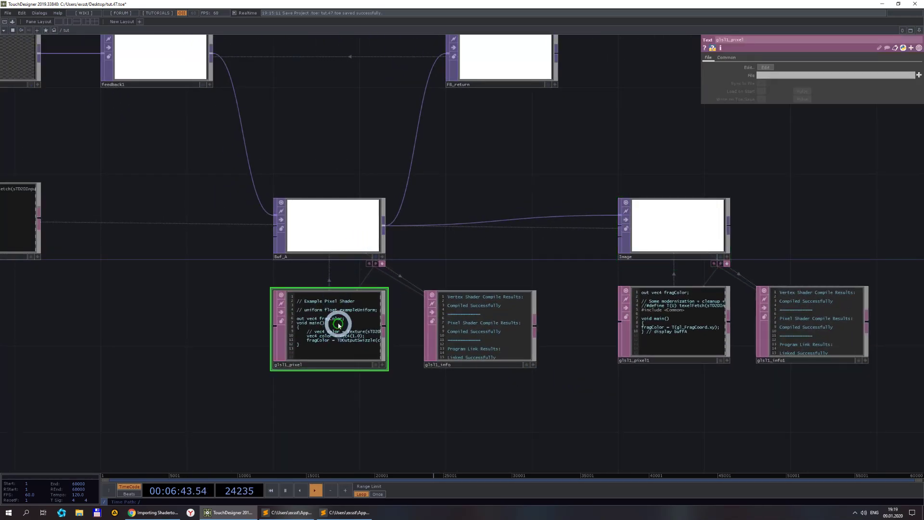
right_click(339, 322)
left_click(352, 331)
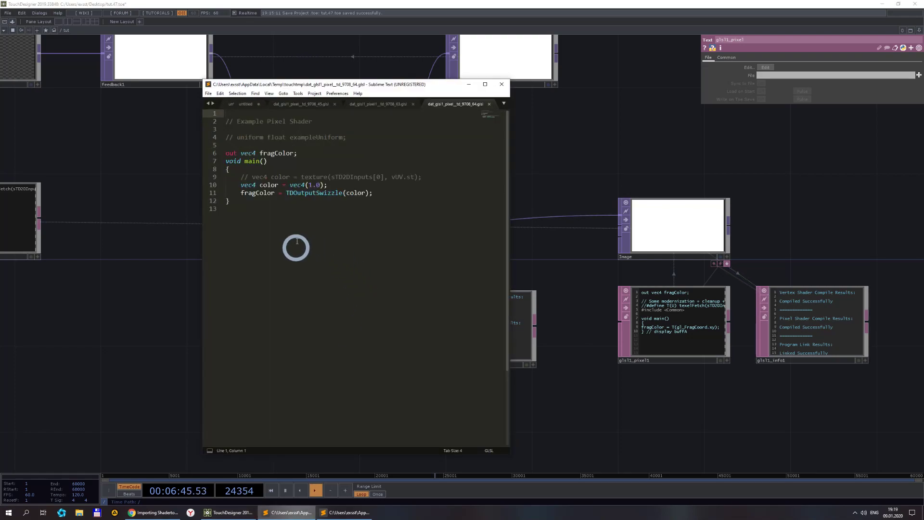
- Switch to the maze worms Shadertoy page in the browser and copy the entire Buffer A code
left_click(154, 512)
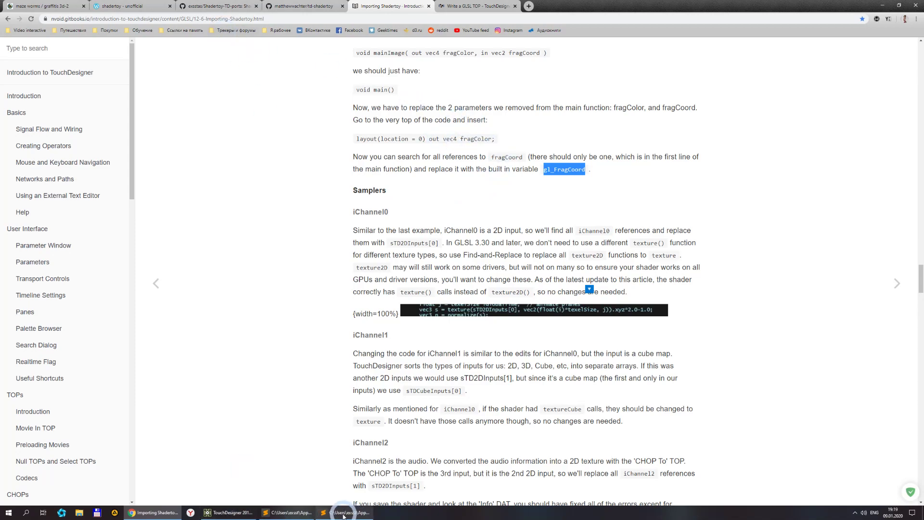
left_click(229, 512)
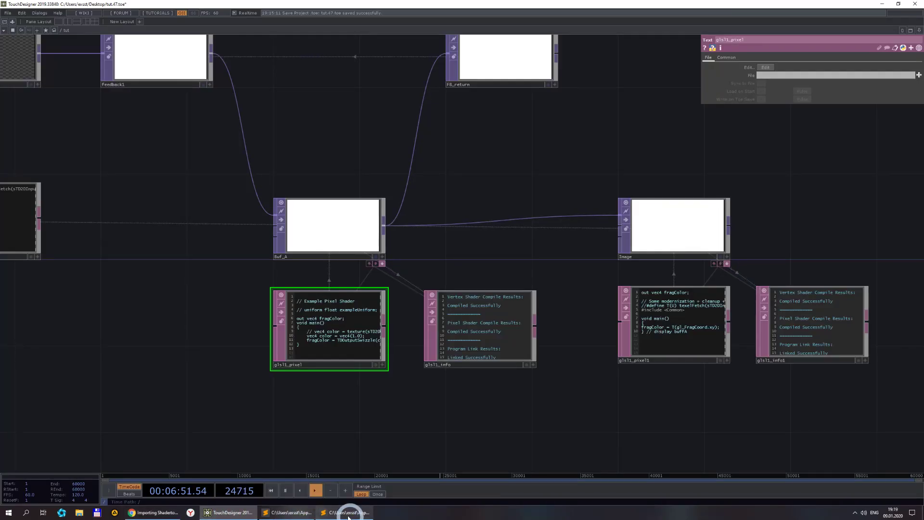
left_click_drag(140, 320, 319, 305)
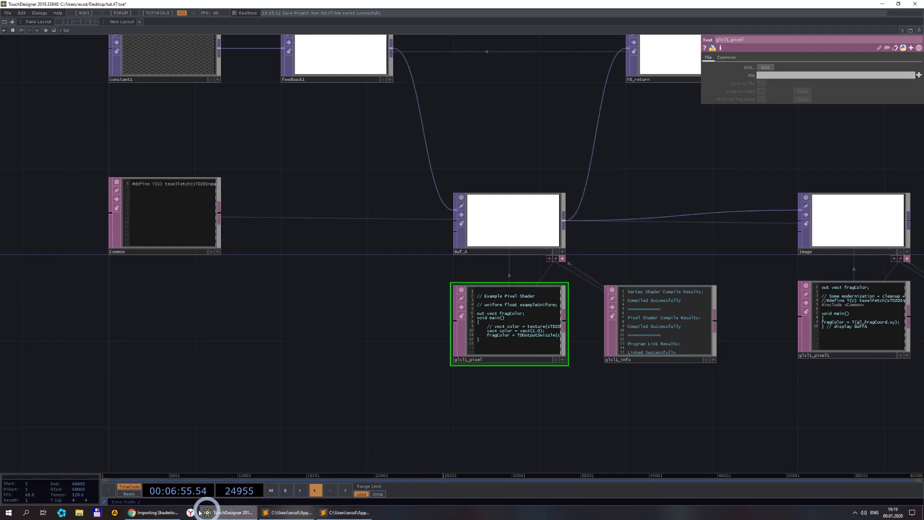
left_click(153, 513)
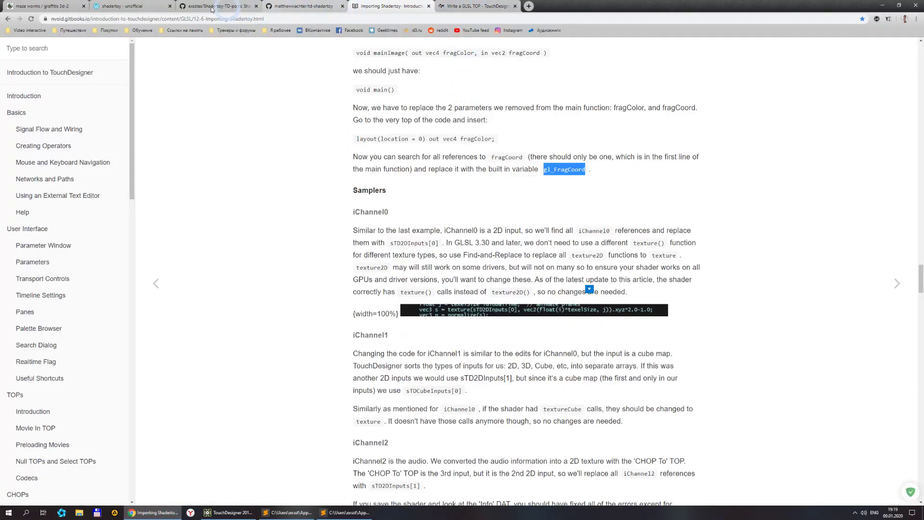
left_click(42, 5)
left_click(501, 73)
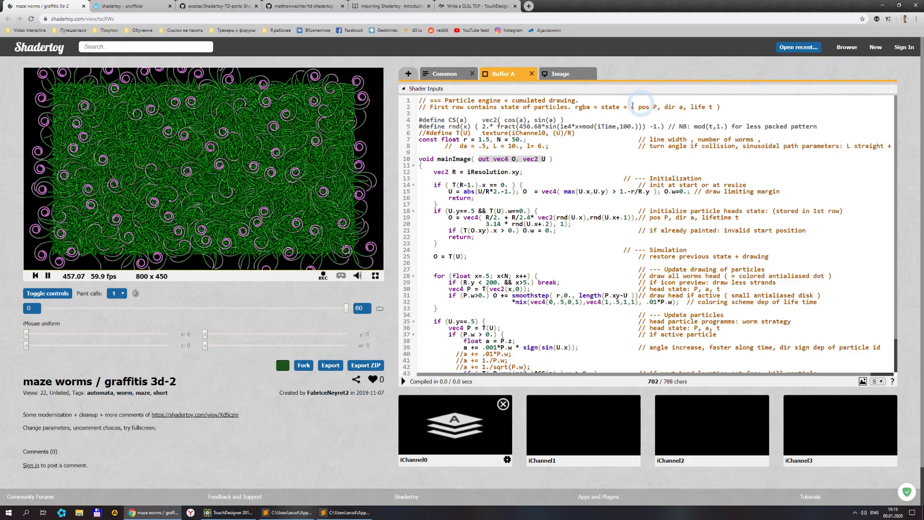
left_click(578, 151)
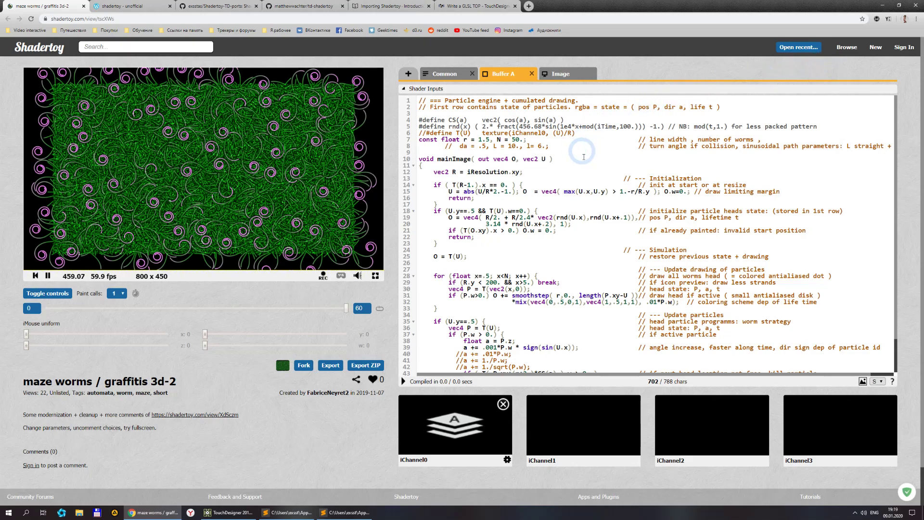
key("ctrl+a")
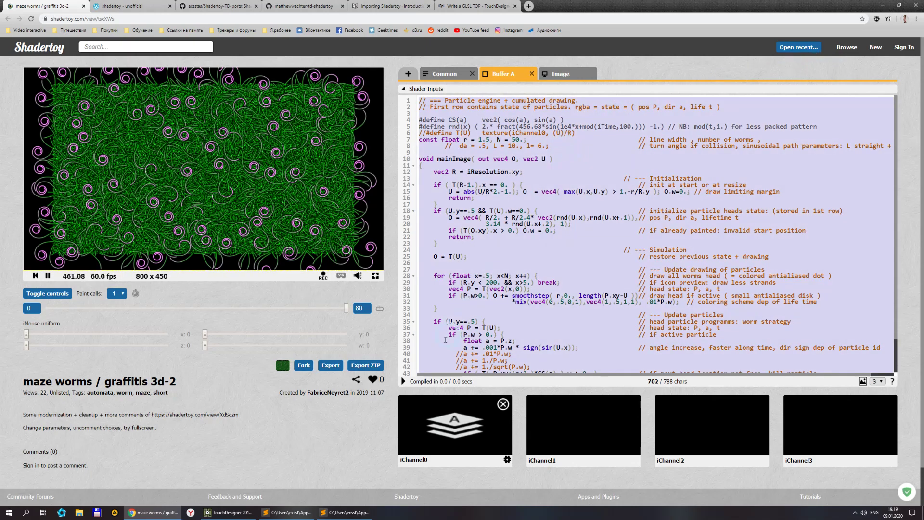
- In Sublime Text, replace the whole example code of the glsl1_pixel shader with the copied Buffer A code
left_click(284, 513)
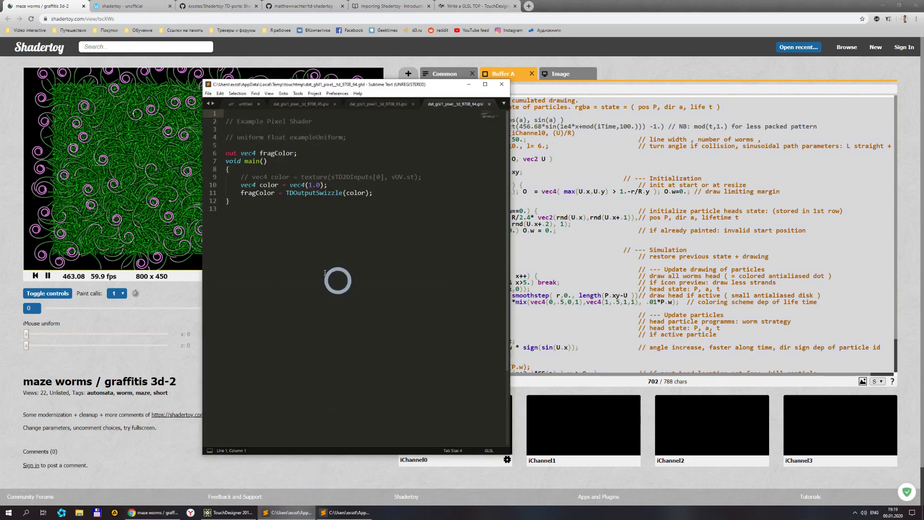
key("ctrl+a")
key("ctrl+v")
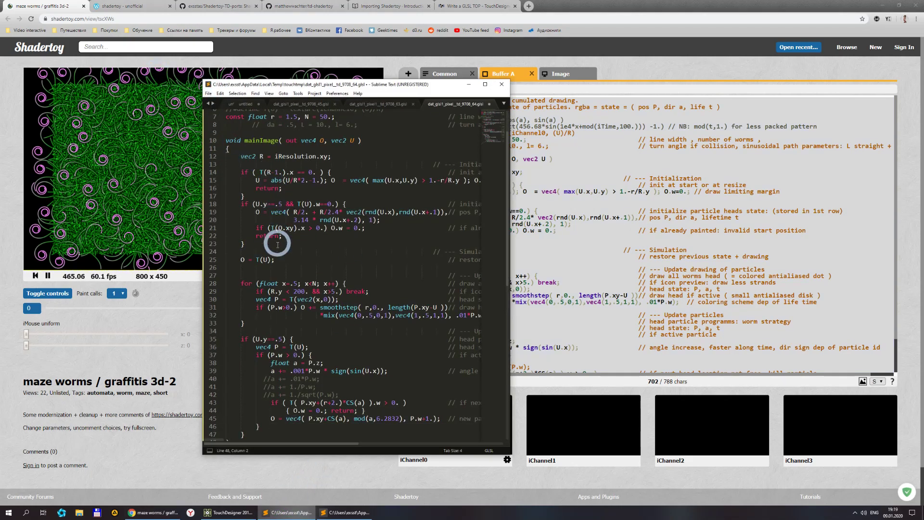
scroll(265, 190, "up", 2)
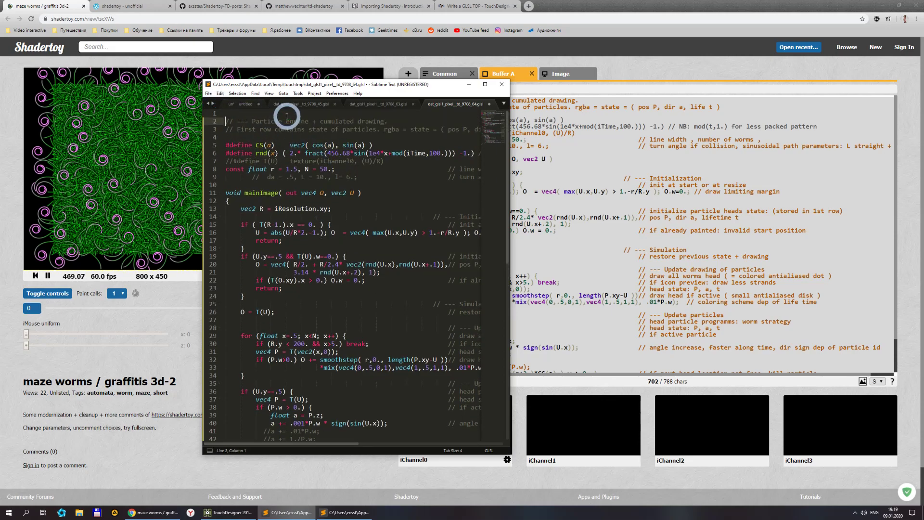
- Copy out vec4 fragColor; from the Image shader to the first line of the Buffer A shader and save the file
left_click(366, 104)
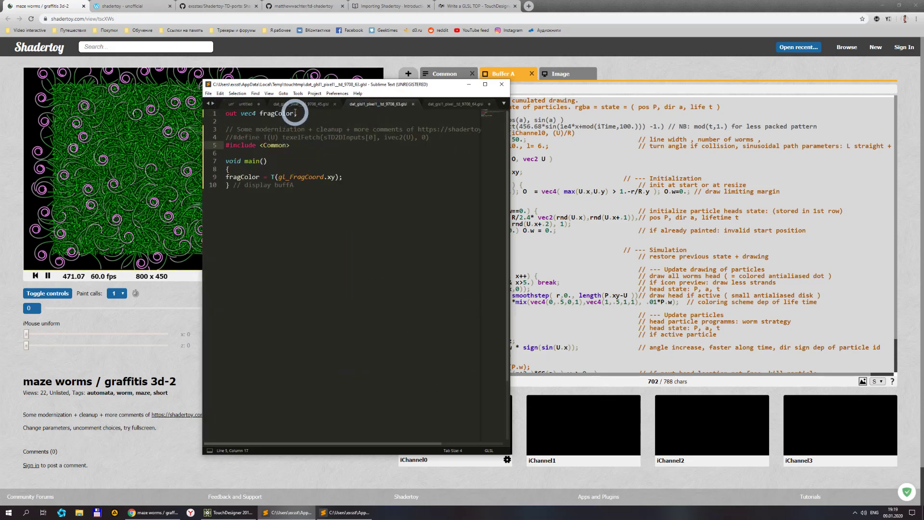
left_click_drag(298, 113, 226, 113)
key("ctrl+c")
left_click(444, 104)
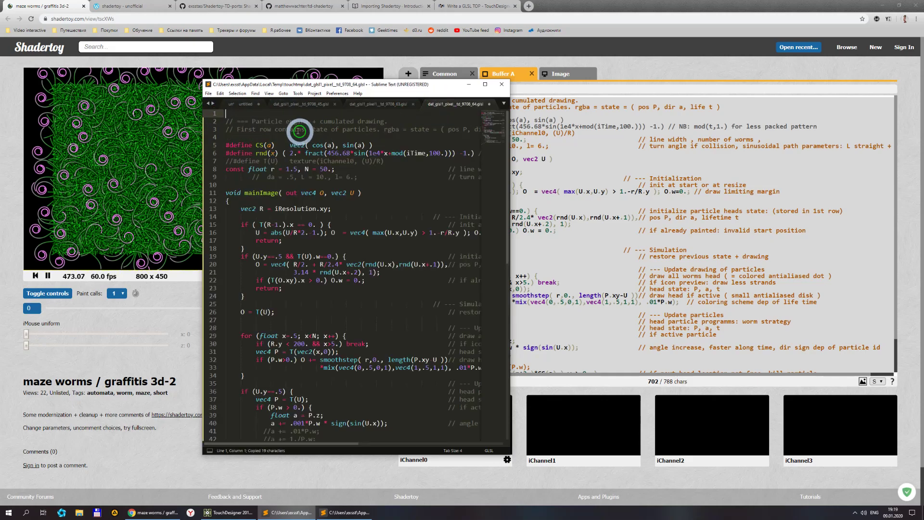
key("Return")
key("Up")
key("ctrl+v")
key("ctrl+s")
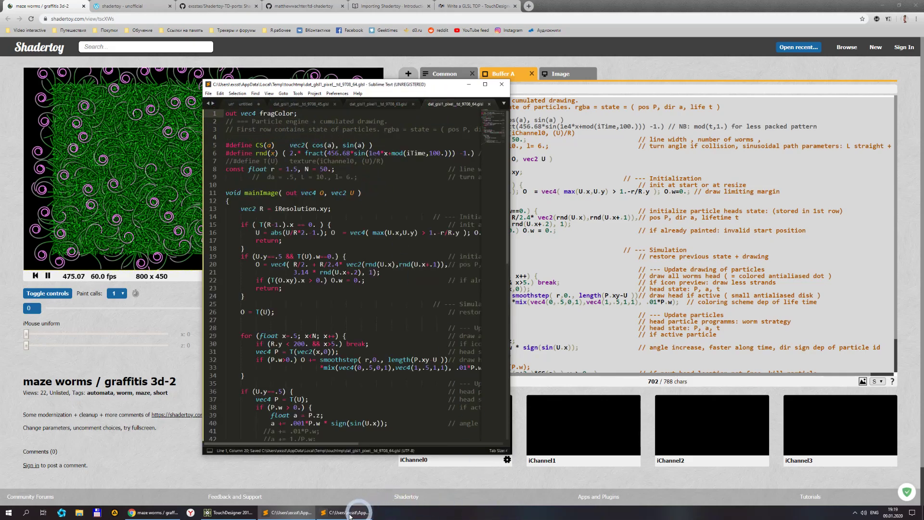
- In TouchDesigner, save the project and name the first vector uniform of the Buf_A GLSL TOP uRes
left_click(229, 512)
scroll(549, 393, "up", 3)
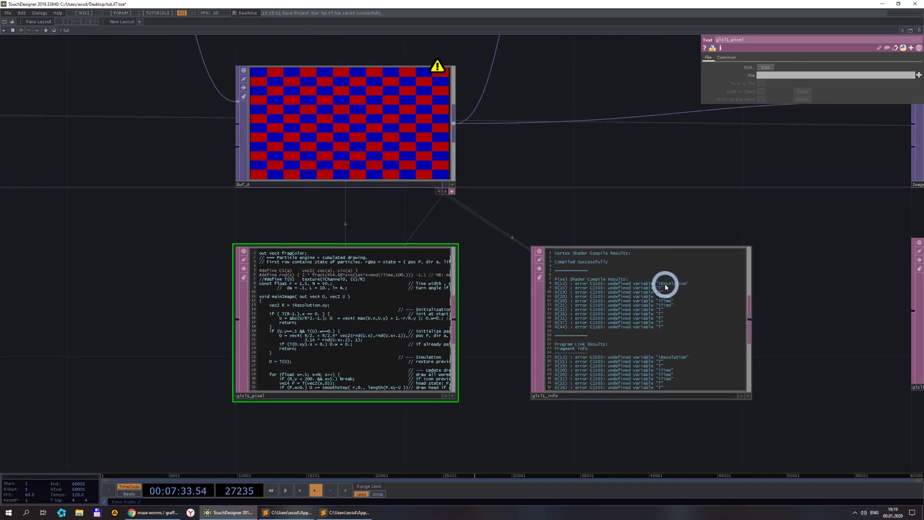
left_click(391, 145)
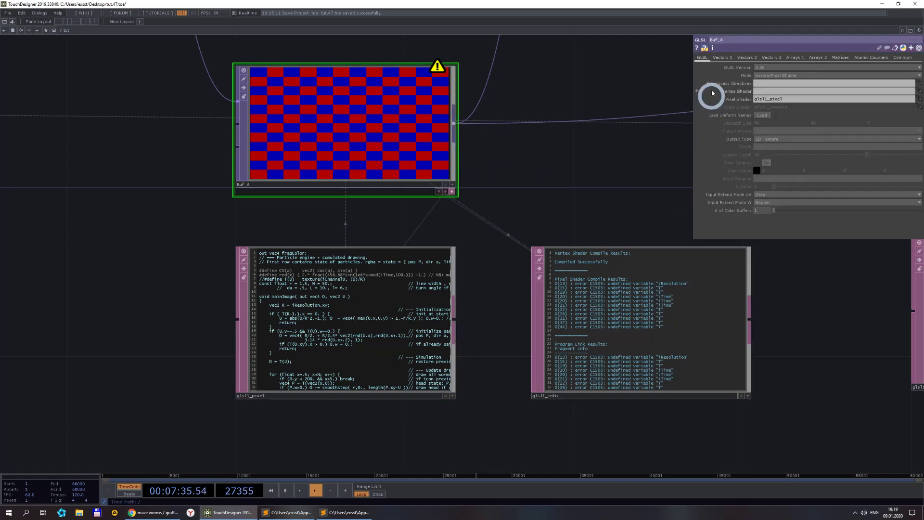
left_click(722, 58)
left_click(819, 71)
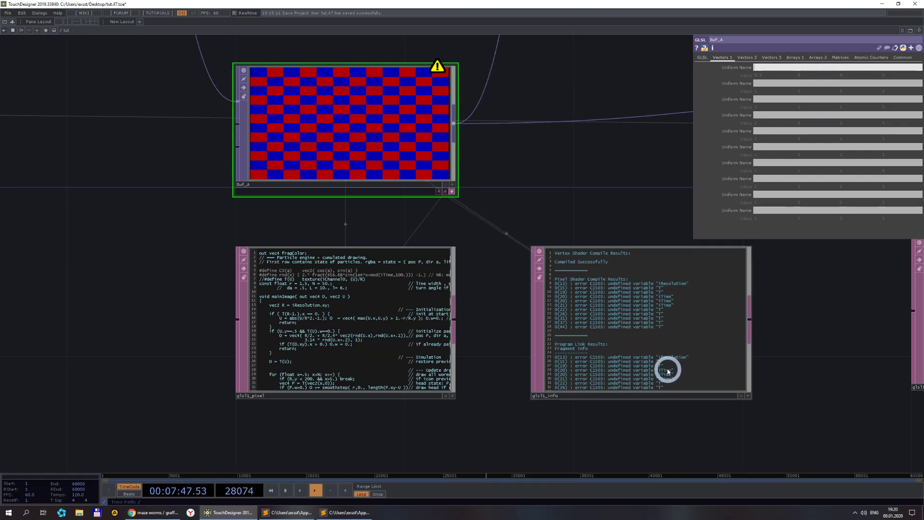
key("ctrl+s")
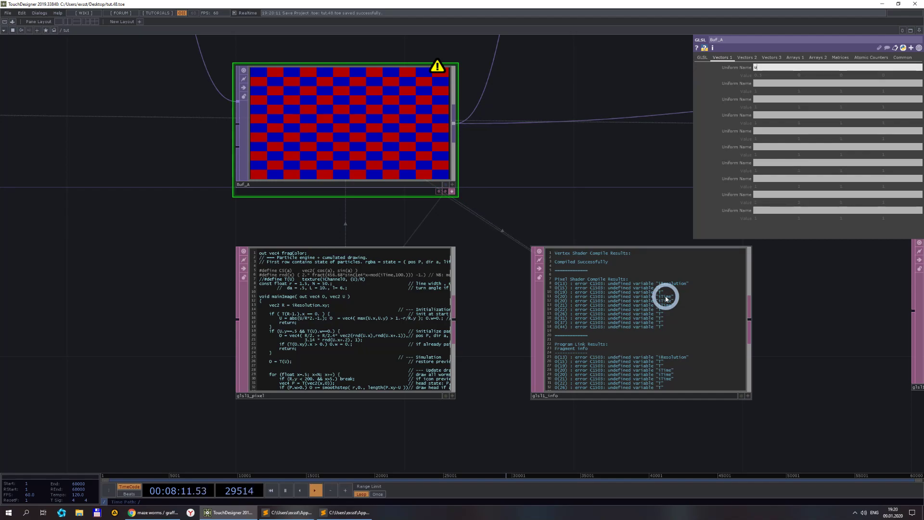
type("HGHGYHBJHHGFsndvhgs")
left_click(726, 68)
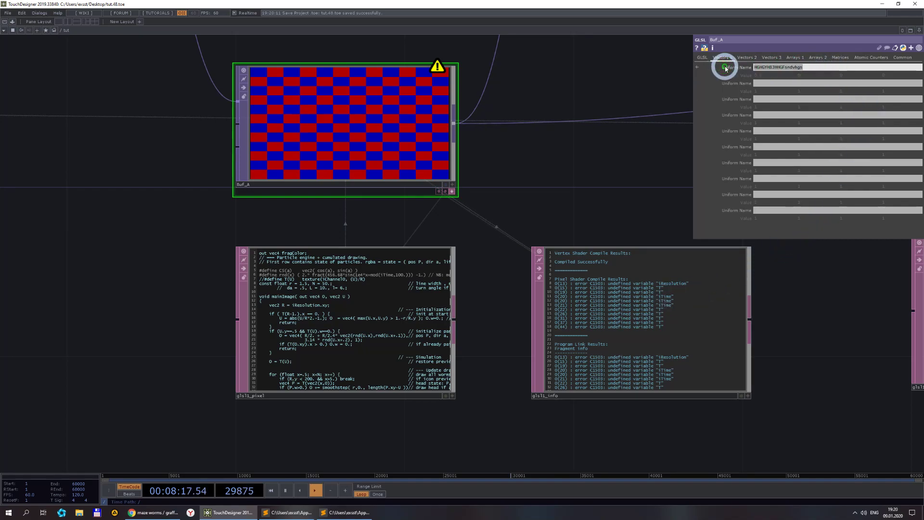
type("uRes")
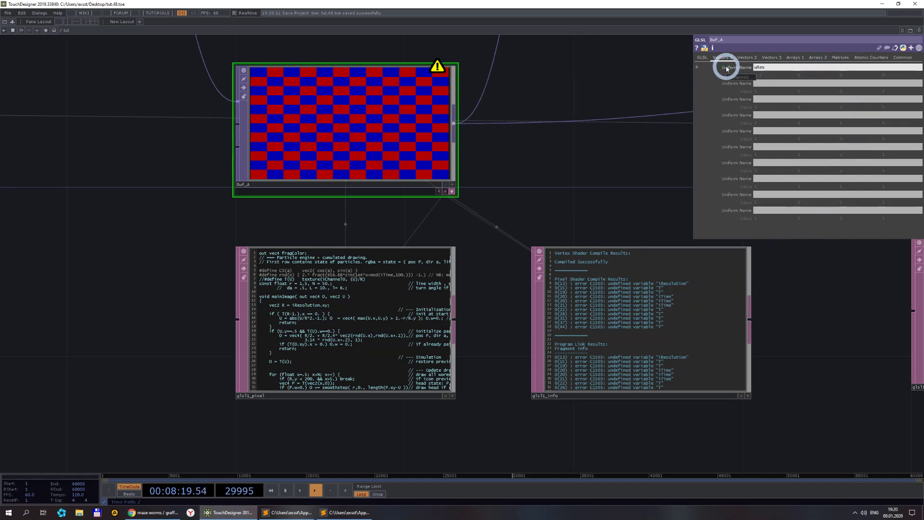
- Set the uRes uniform's x value to the expression me.width and its y value to me.height
left_click(719, 77)
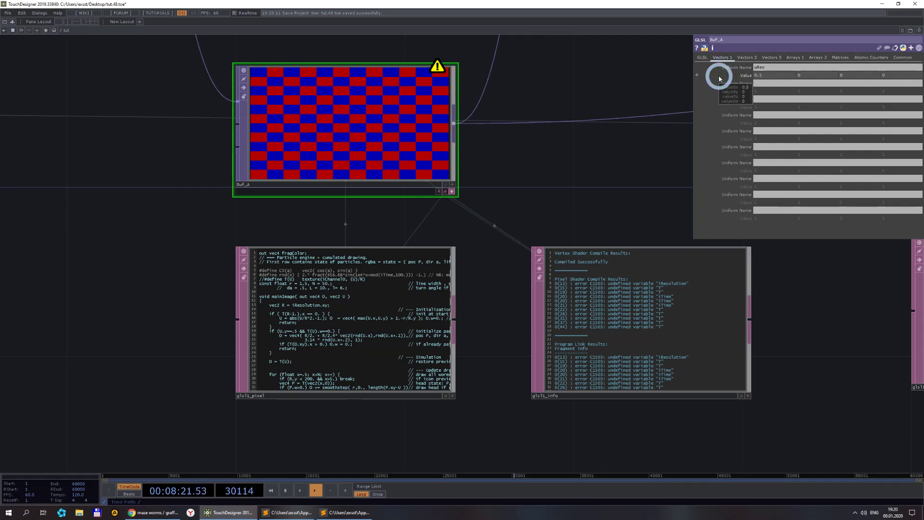
left_click(720, 77)
left_click(751, 83)
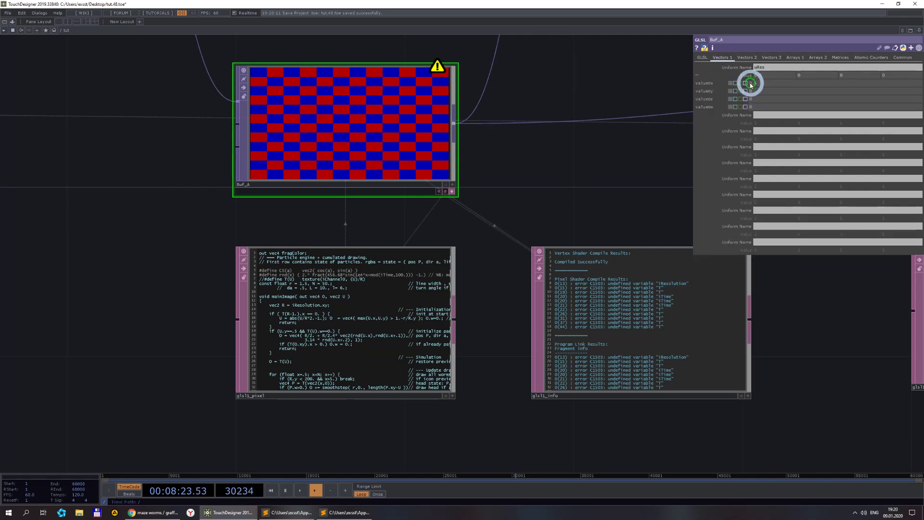
left_click(778, 85)
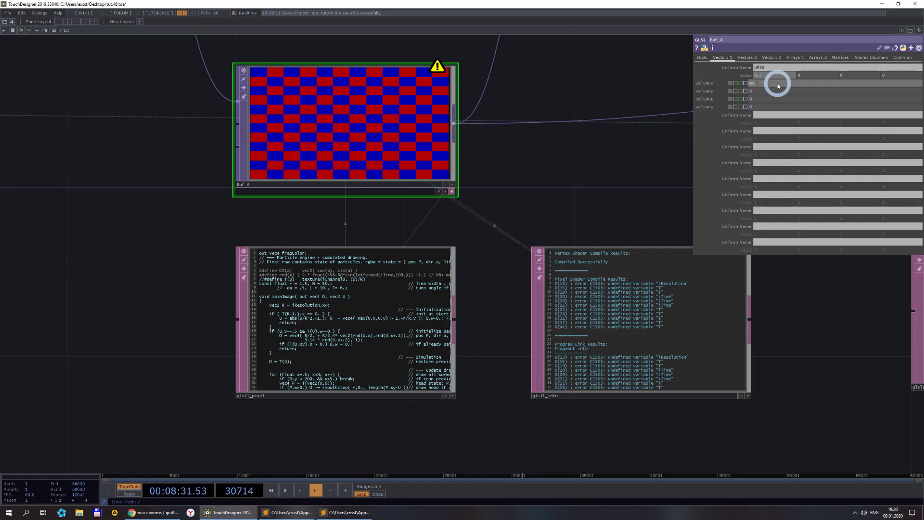
key("Return")
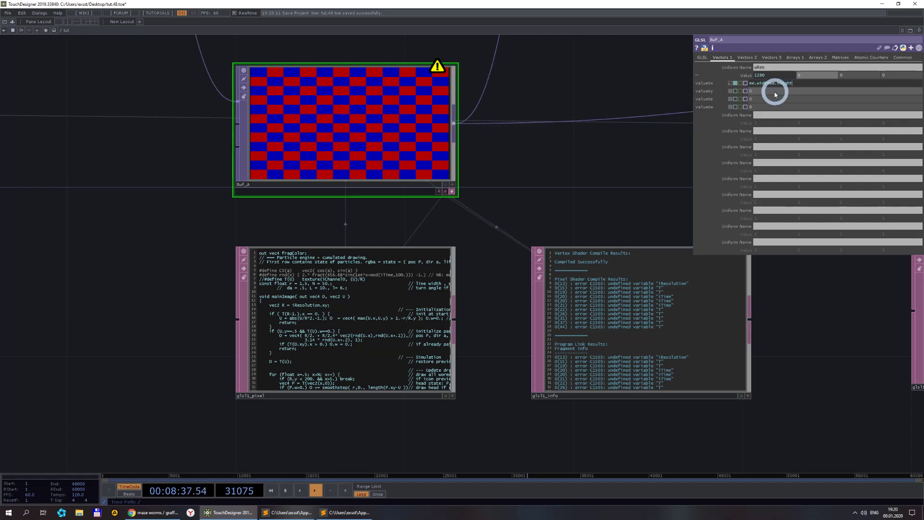
left_click_drag(770, 84, 793, 86)
key("ctrl+x")
key("Return")
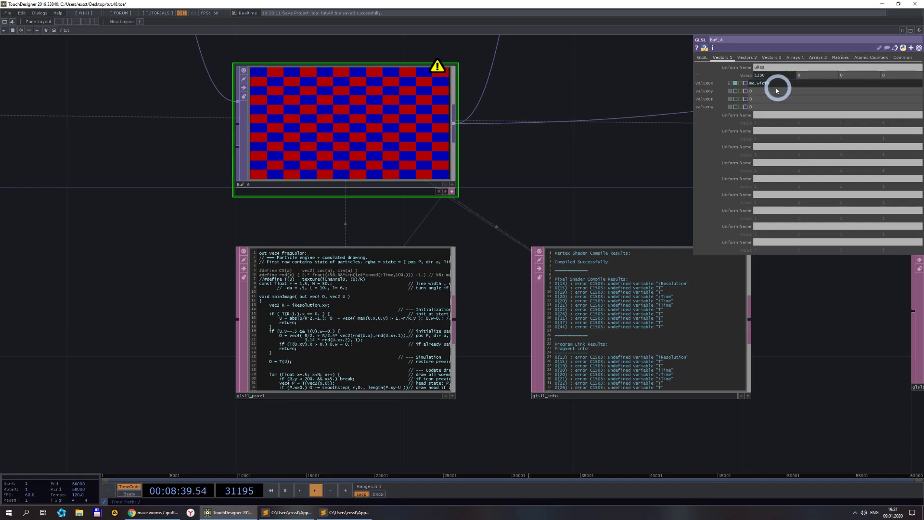
left_click(762, 90)
key("ctrl+v")
key("Return")
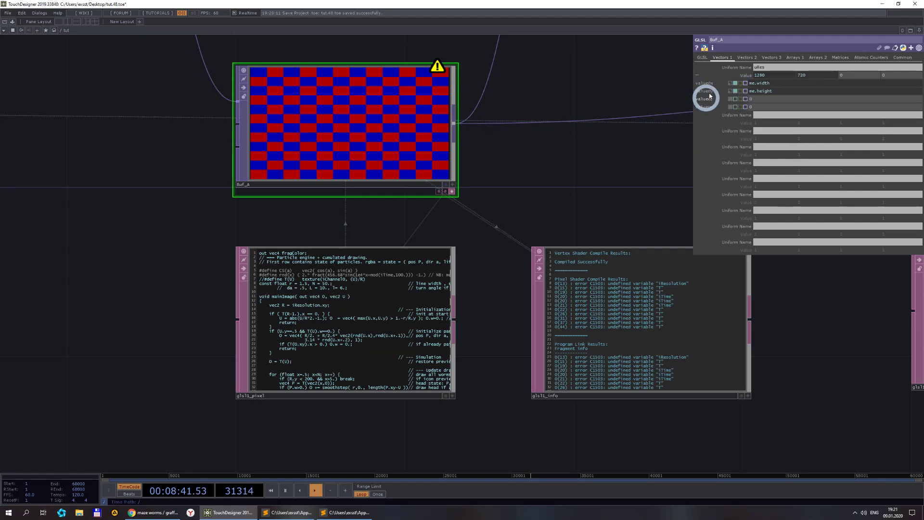
left_click(697, 75)
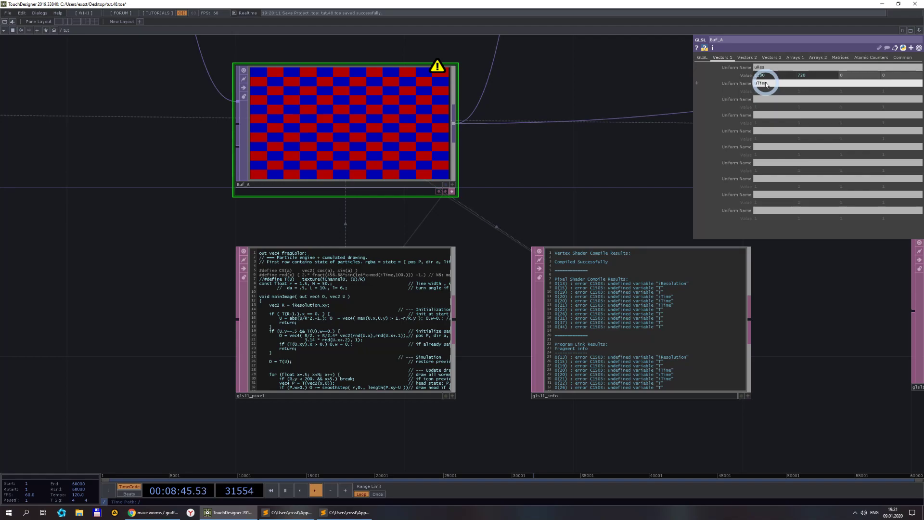
- Name the second vector uniform of Buf_A uTime and set its x value to the expression me.time.seconds
left_click(766, 84)
type("uTime")
key("Return")
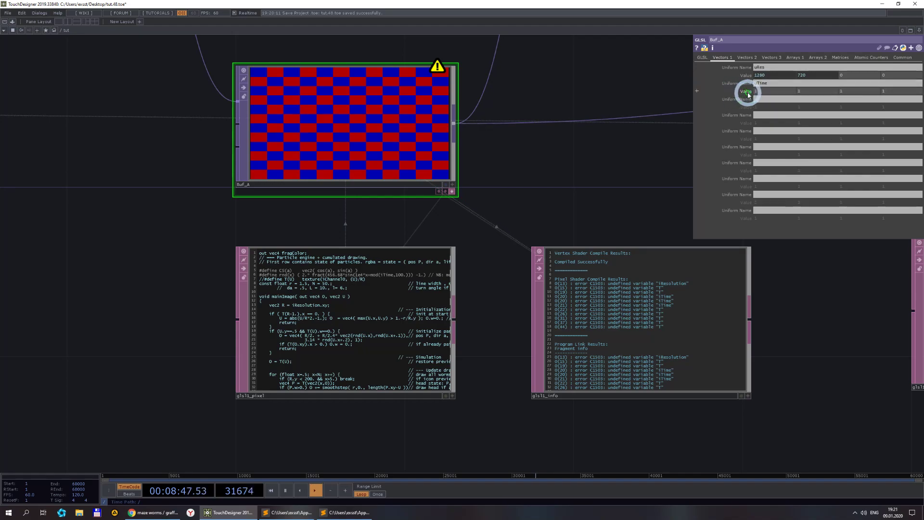
left_click(744, 92)
left_click(747, 95)
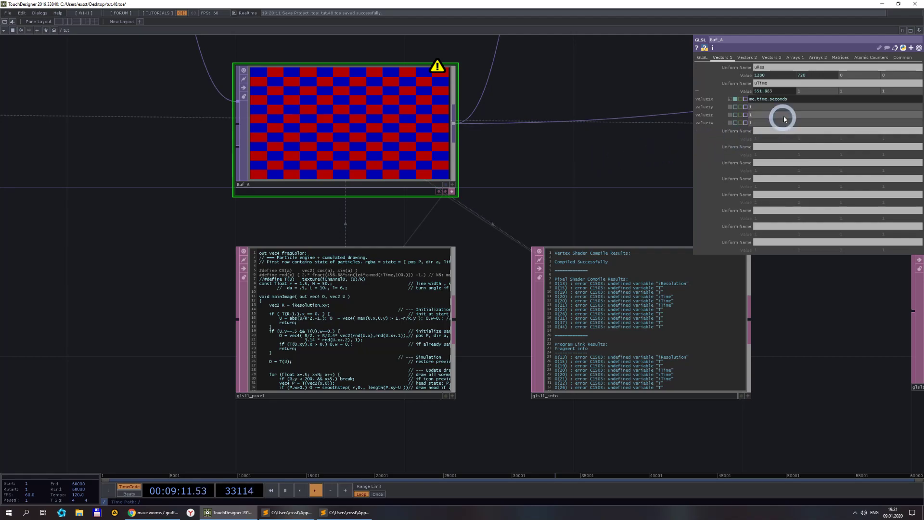
left_click(757, 108)
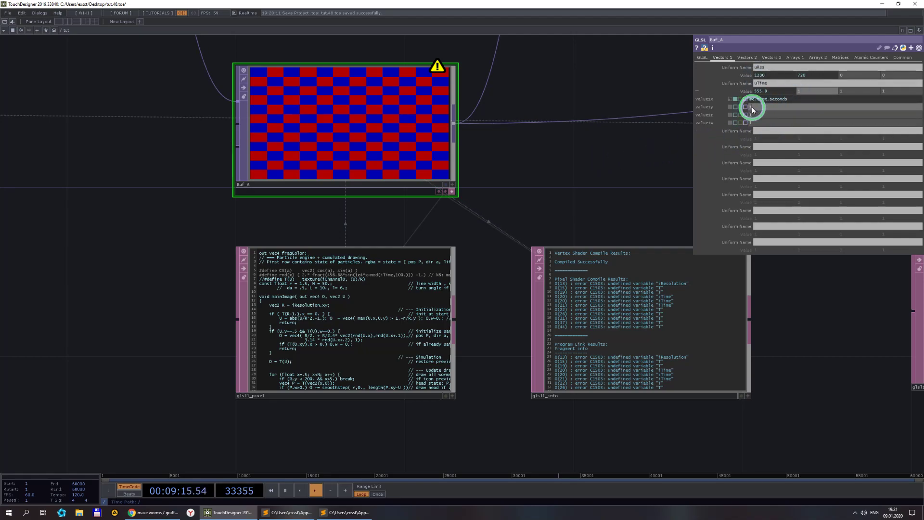
- Set the uTime uniform's y value to the expression absTime.seconds
left_click(756, 108)
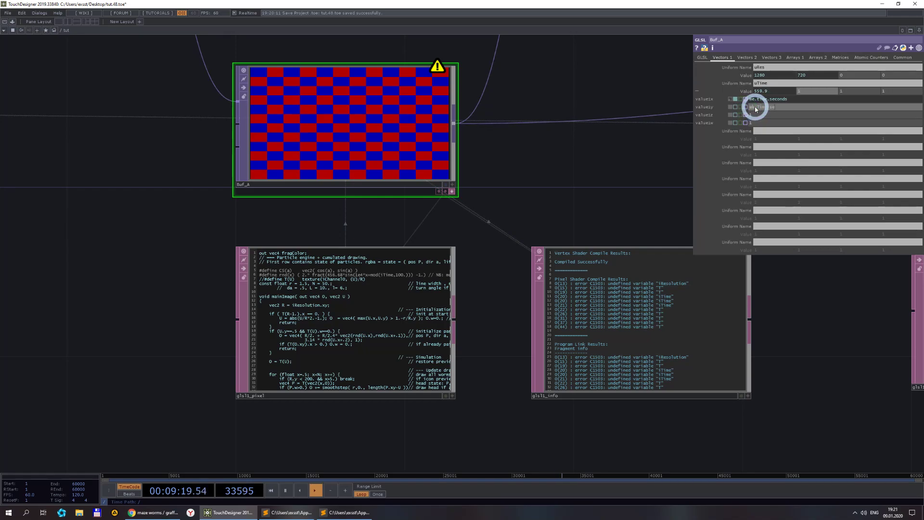
type("s")
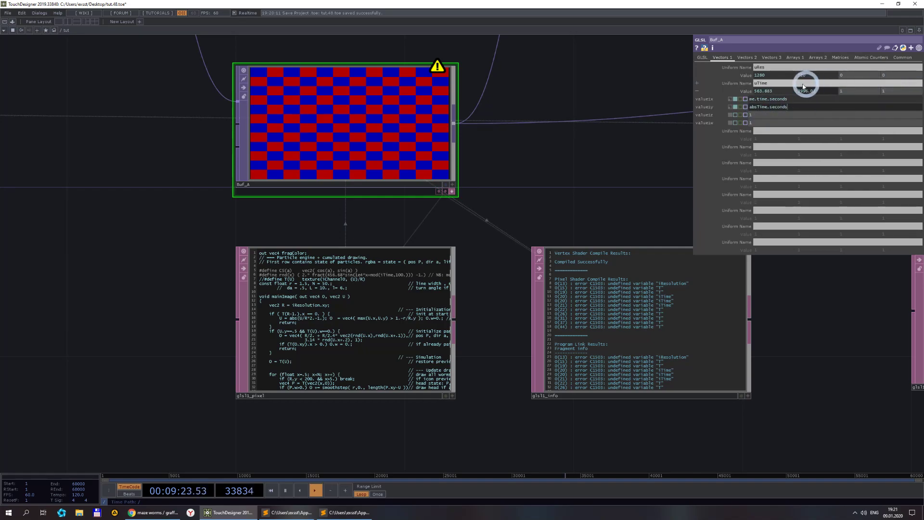
left_click(722, 93)
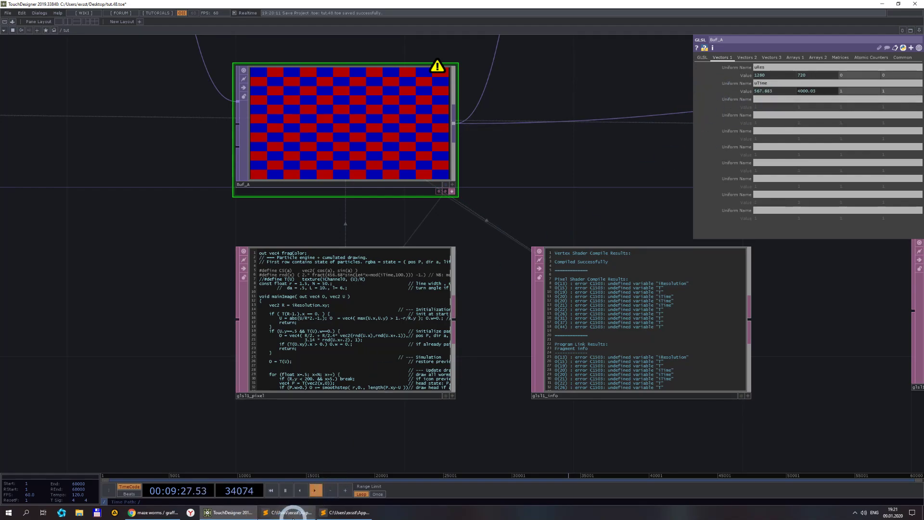
- In Sublime Text, declare uniform vec2 uRes; on a new line below the opening comments of the Buffer A shader
left_click(293, 514)
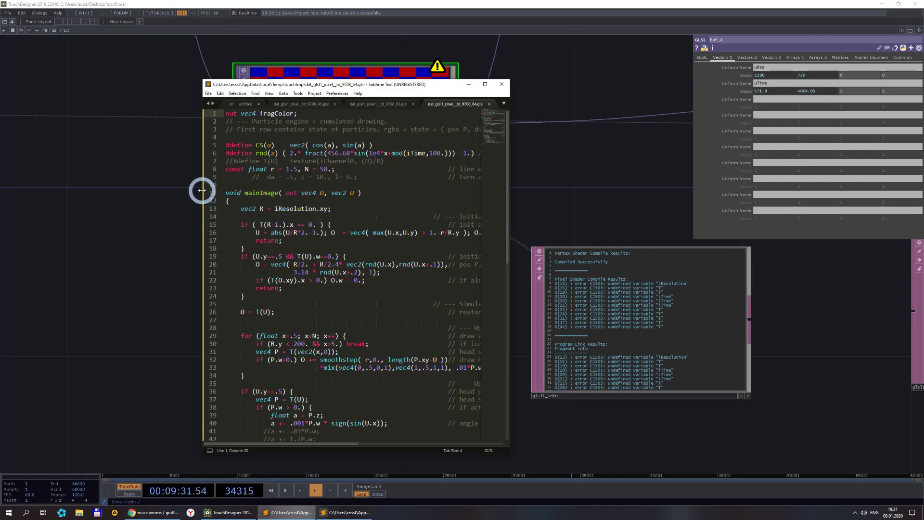
left_click_drag(202, 191, 46, 189)
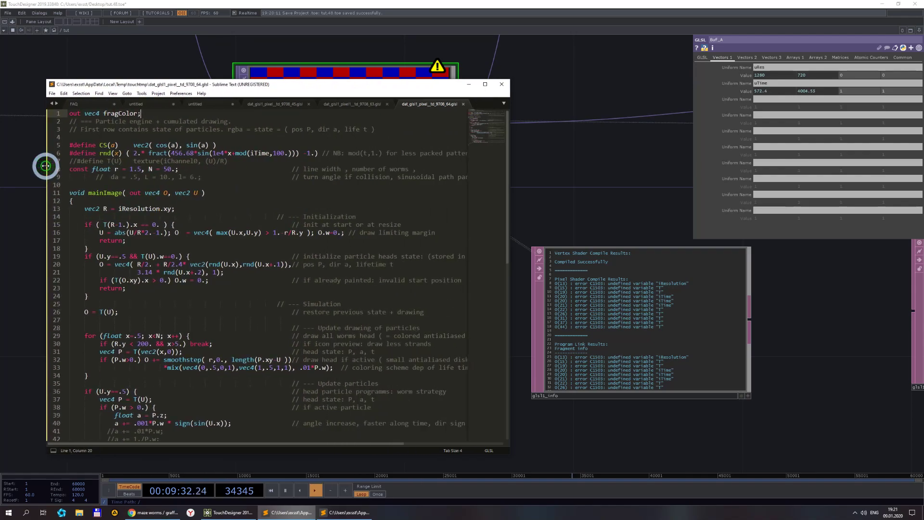
left_click(194, 140)
key("Return")
key("Return")
key("Return")
key("Up")
key("Up")
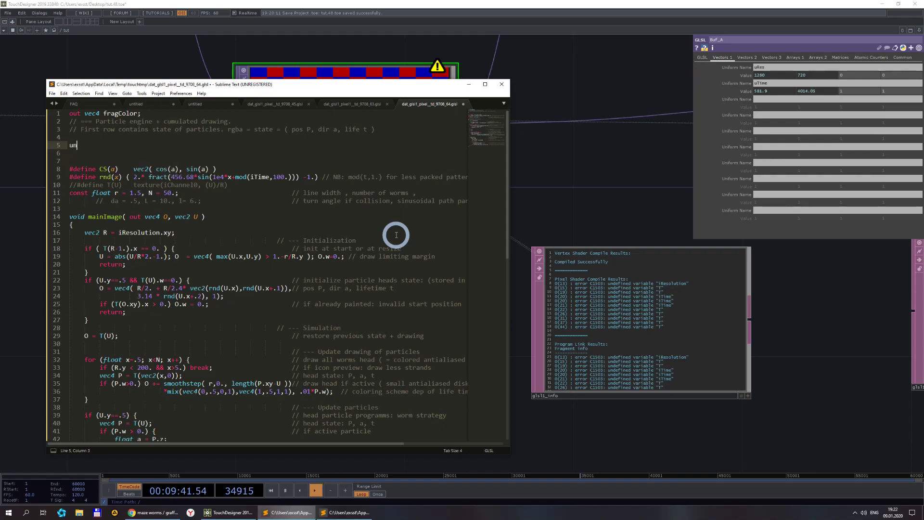
type("rm vec2")
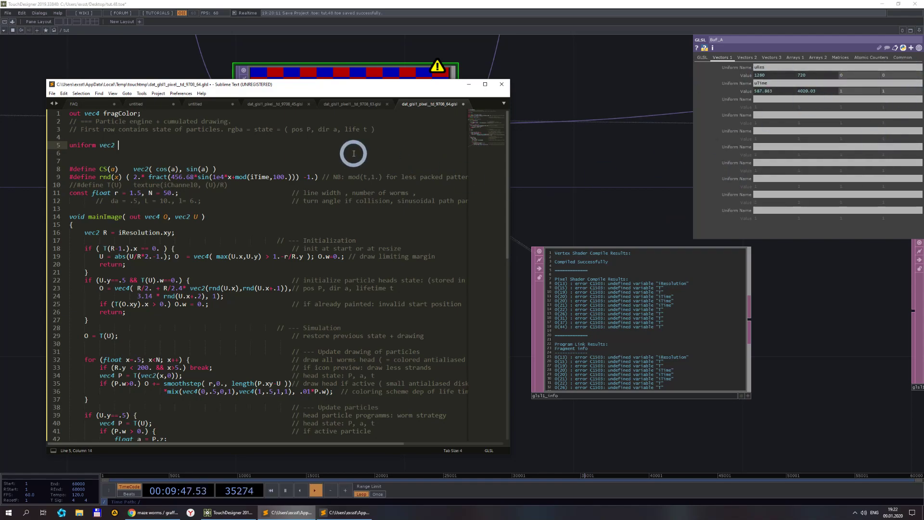
type(" uRes;")
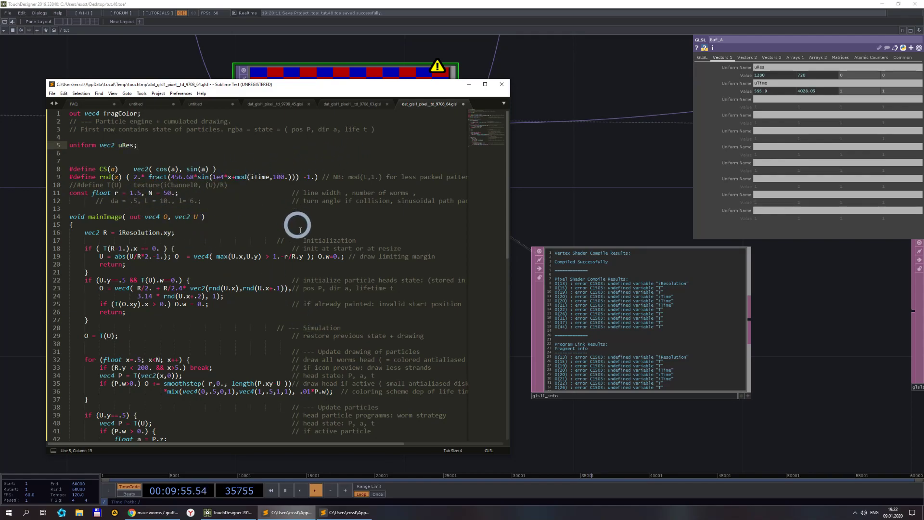
- Replace iResolution with uRes throughout the Buffer A shader using find and replace
double_click(339, 256)
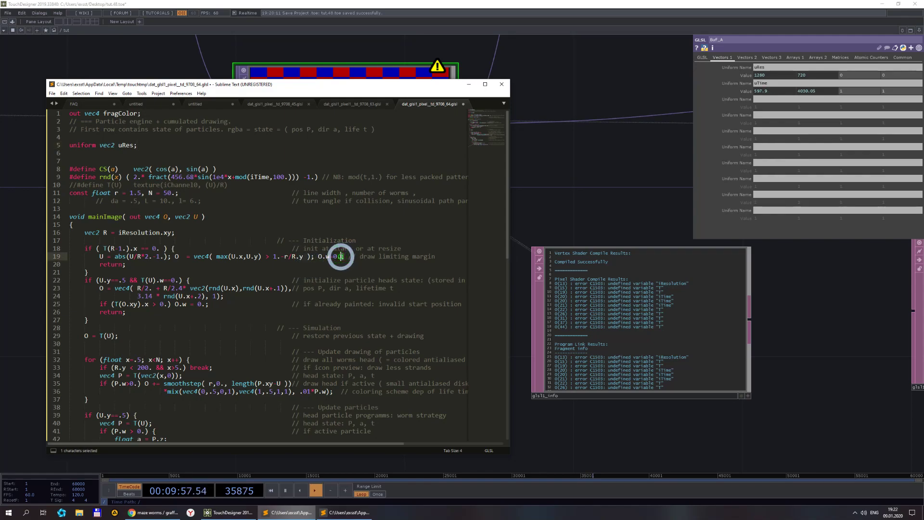
left_click(160, 145)
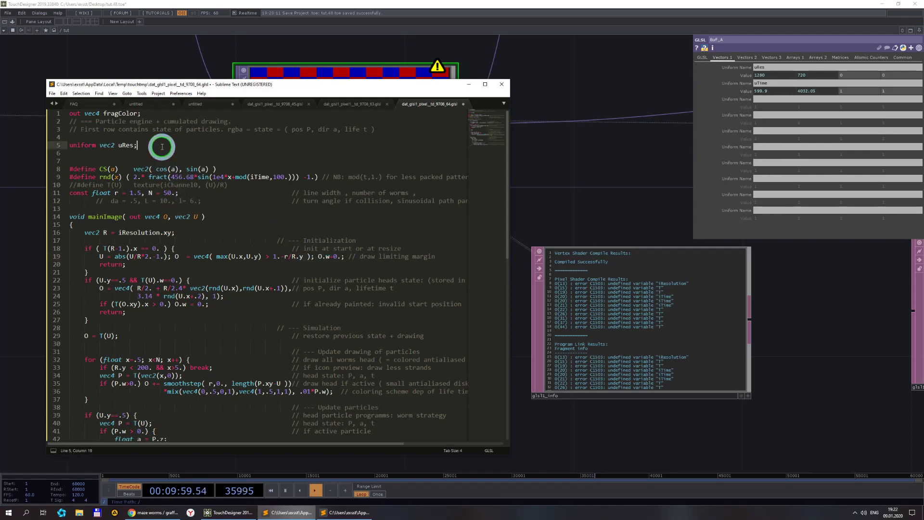
double_click(125, 145)
key("ctrl+c")
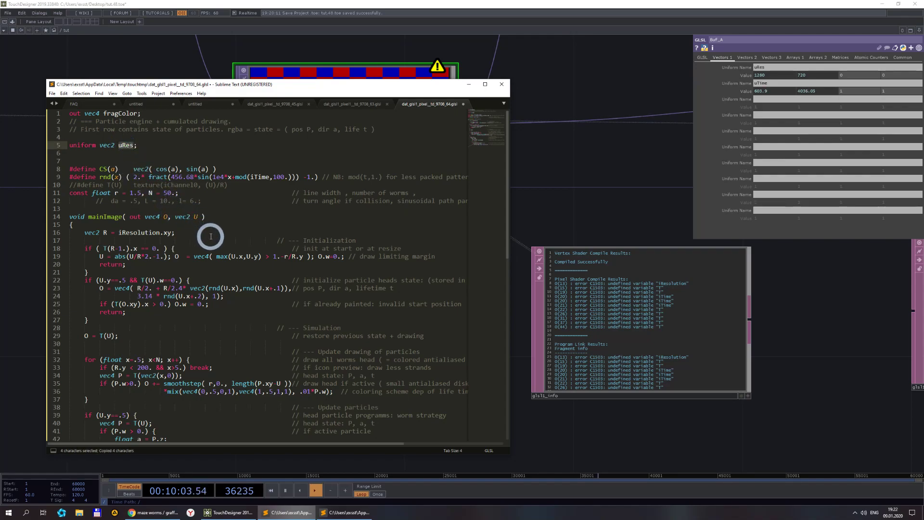
left_click(208, 235)
double_click(139, 232)
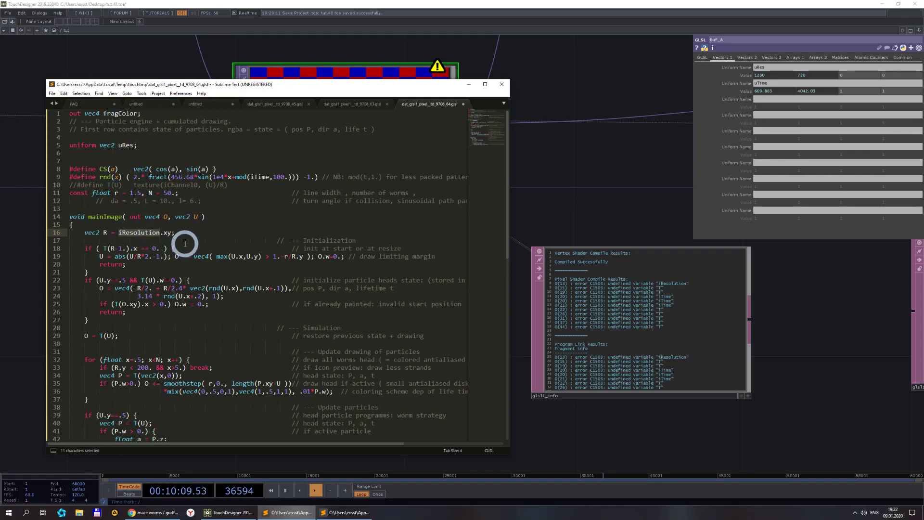
key("ctrl+h")
left_click(157, 439)
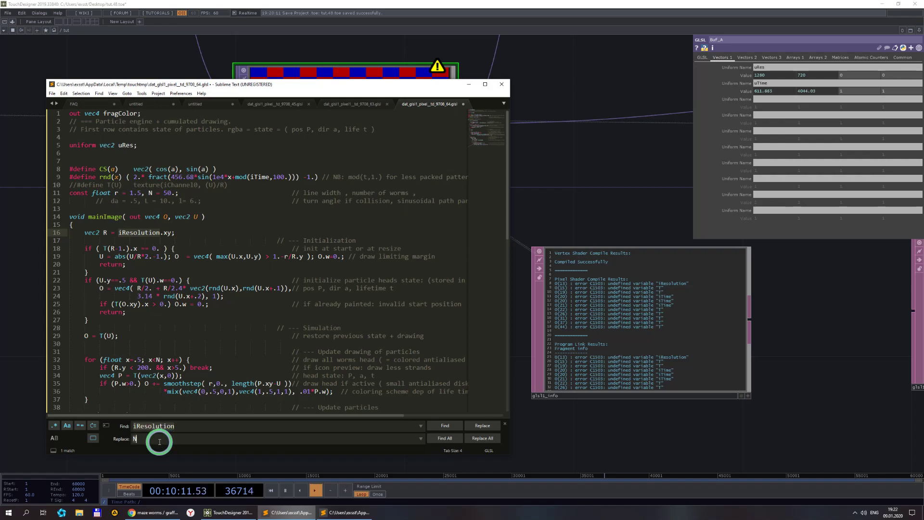
type("uRes")
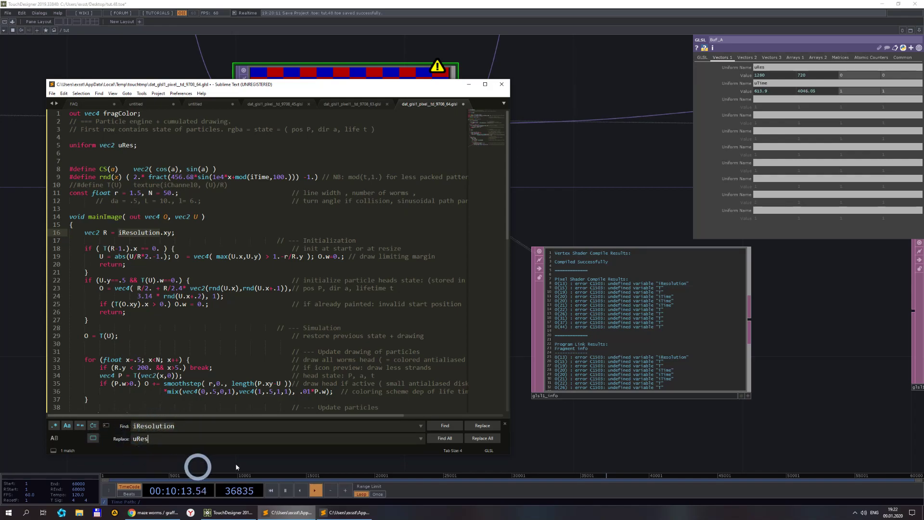
left_click(482, 439)
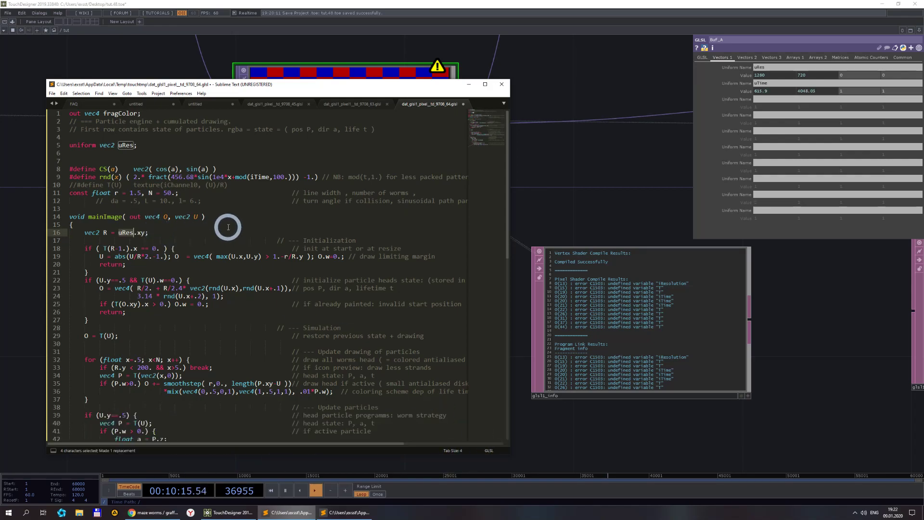
- Duplicate the uRes declaration on the next line and rename the copy so it reads uniform vec2 uTime;
left_click(166, 148)
key("Return")
left_click_drag(134, 146, 72, 147)
key("ctrl+c")
left_click(79, 153)
key("ctrl+v")
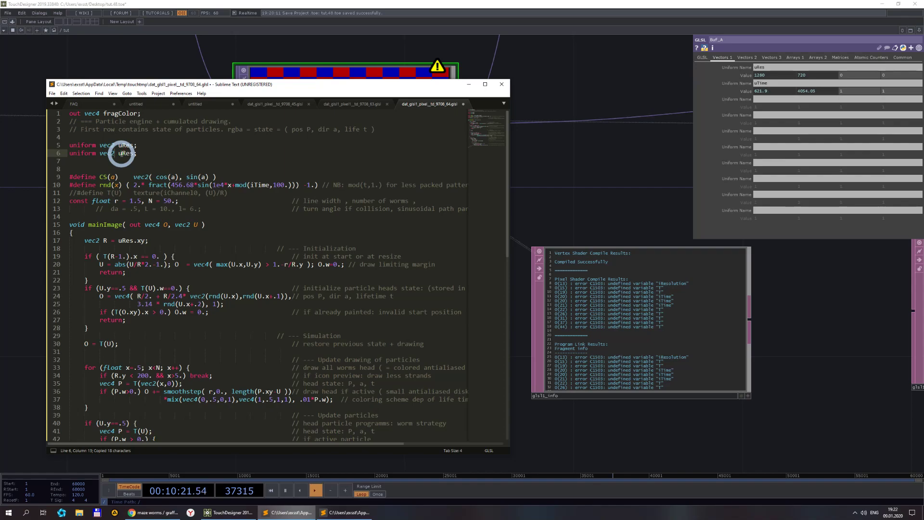
left_click_drag(119, 153, 127, 154)
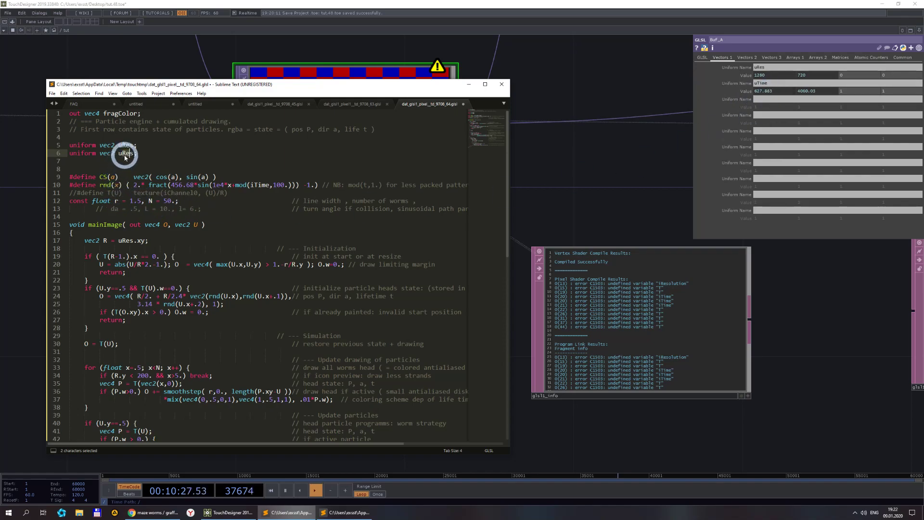
left_click(123, 153)
left_click_drag(123, 153, 135, 153)
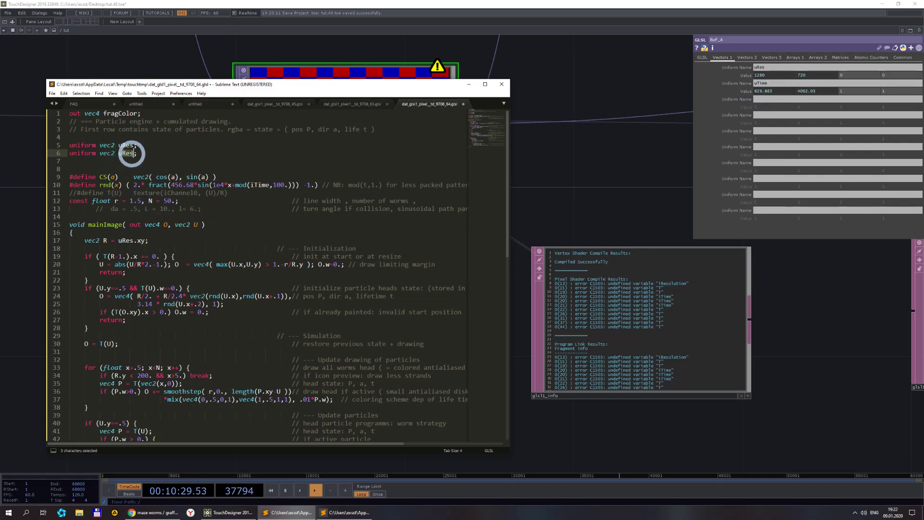
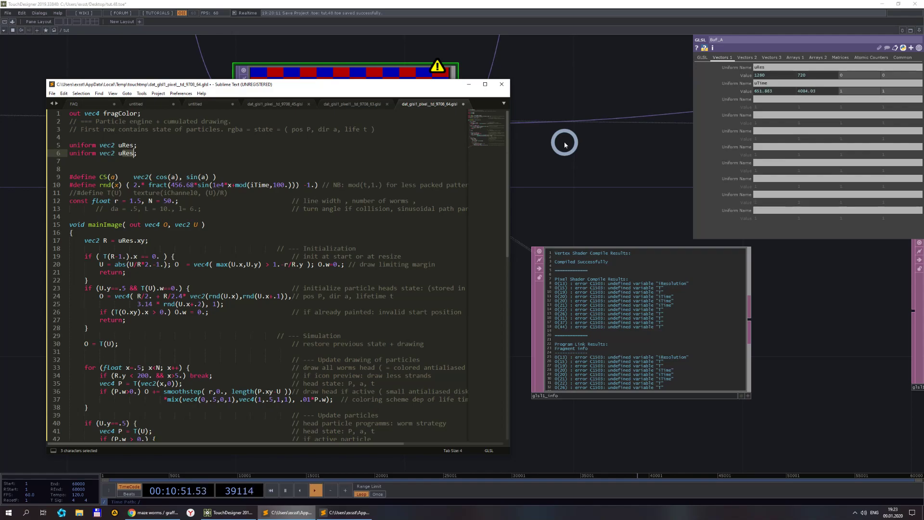
type("Tim")
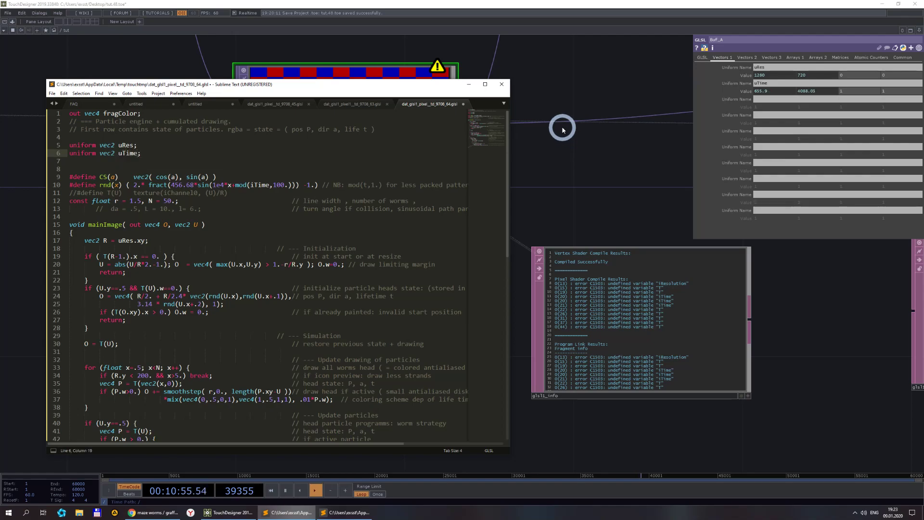
- Replace iTime with uTime.x in the rnd(x) define and save the Buffer A shader
left_click(247, 224)
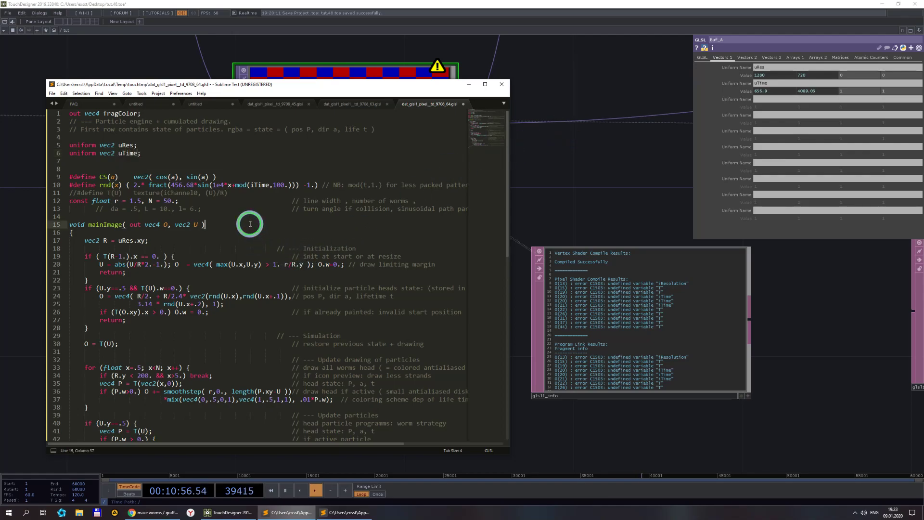
double_click(127, 153)
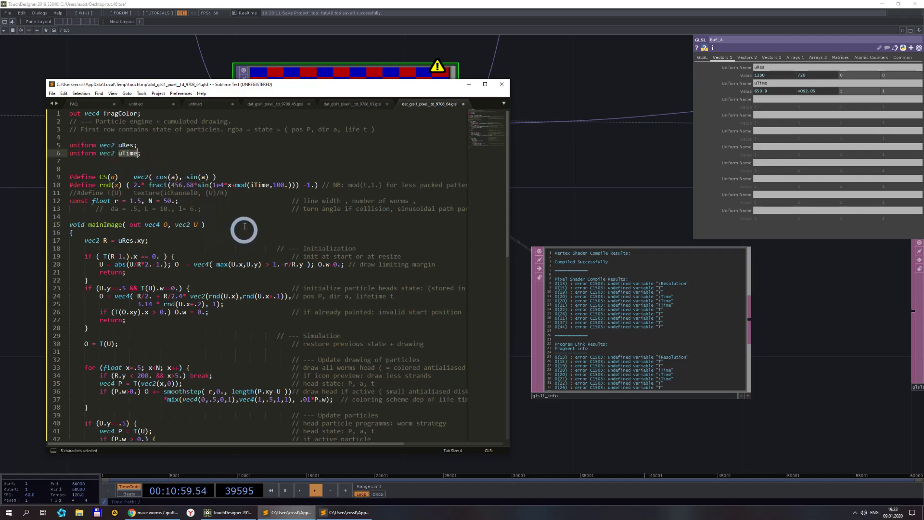
double_click(261, 186)
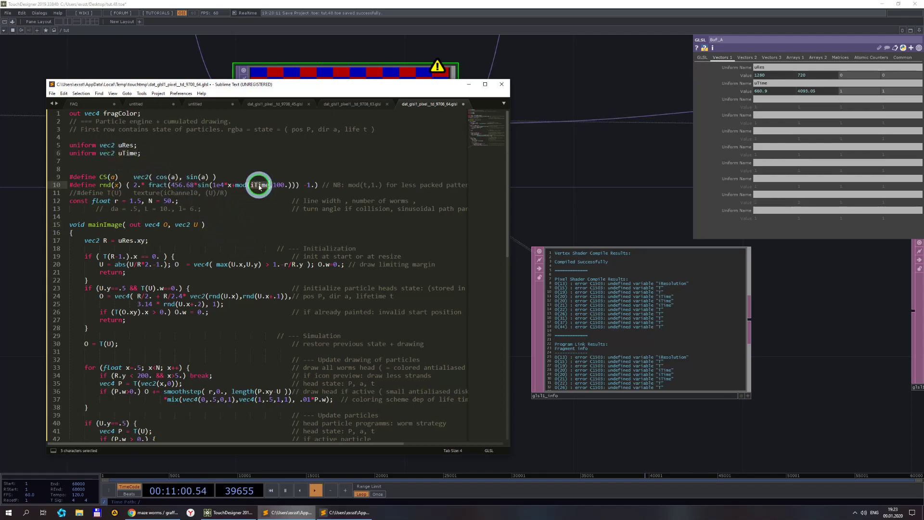
double_click(127, 153)
key("ctrl+c")
left_click(257, 184)
double_click(257, 185)
key("ctrl+v")
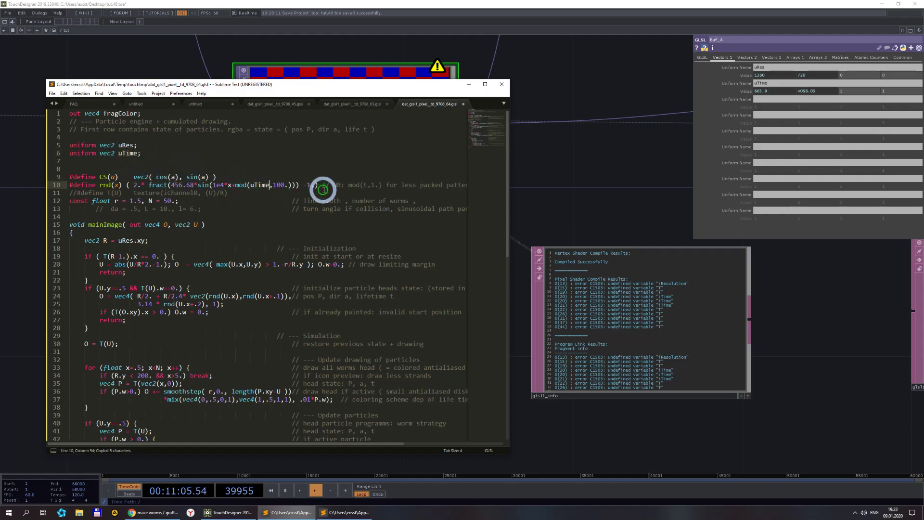
type(".")
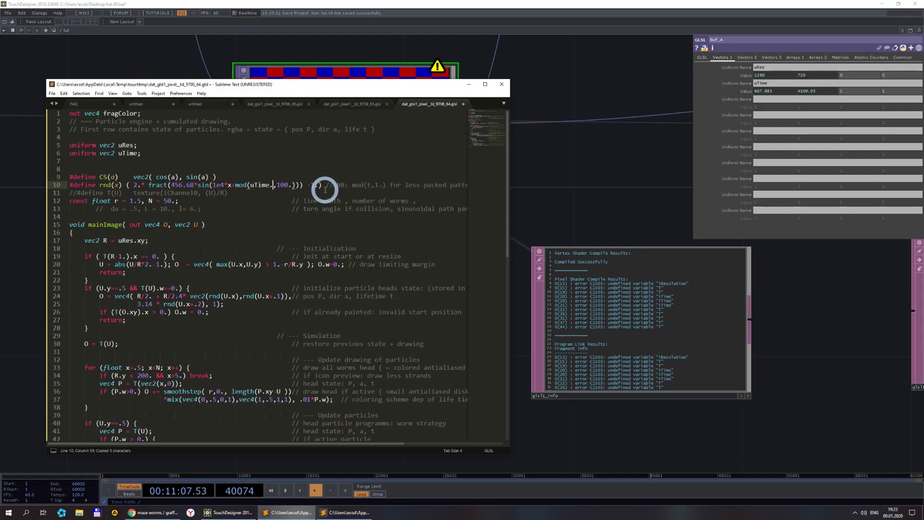
type("x")
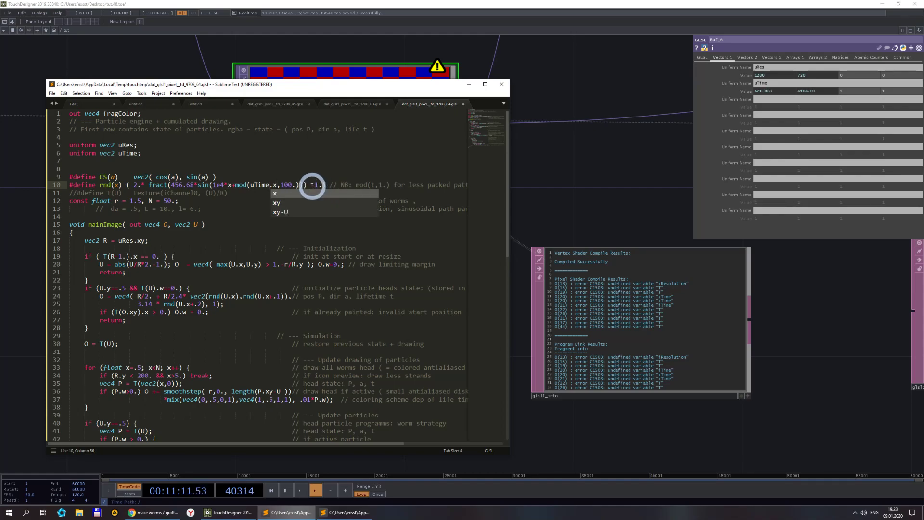
left_click(288, 161)
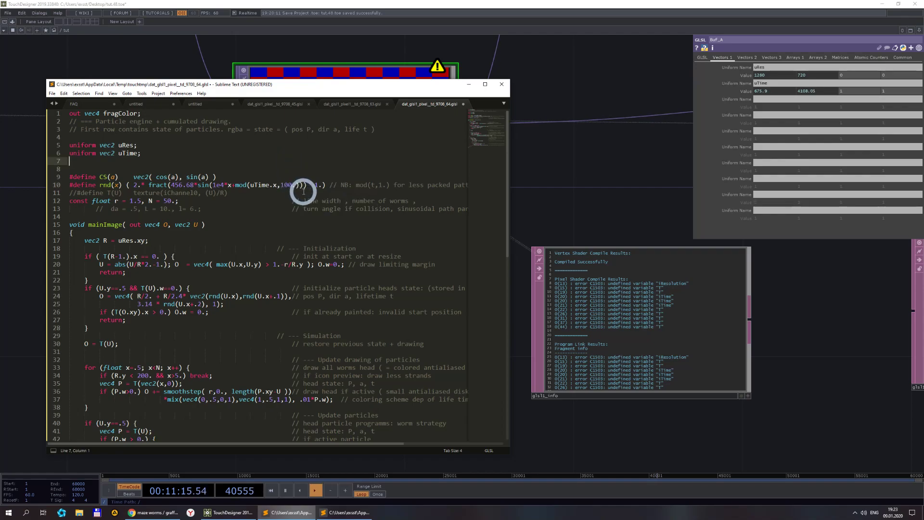
key("ctrl+s")
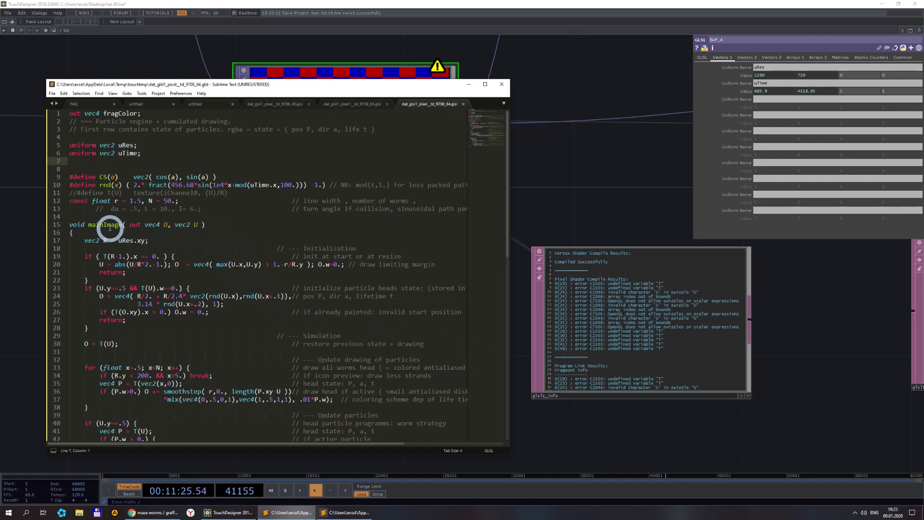
- Rename the mainImage function to main in the Buffer A shader
left_click_drag(104, 225, 115, 227)
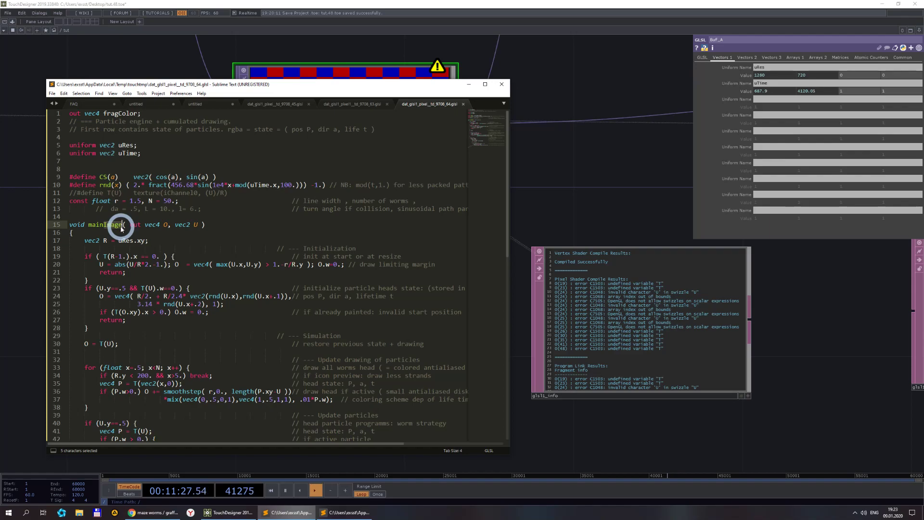
key("BackSpace")
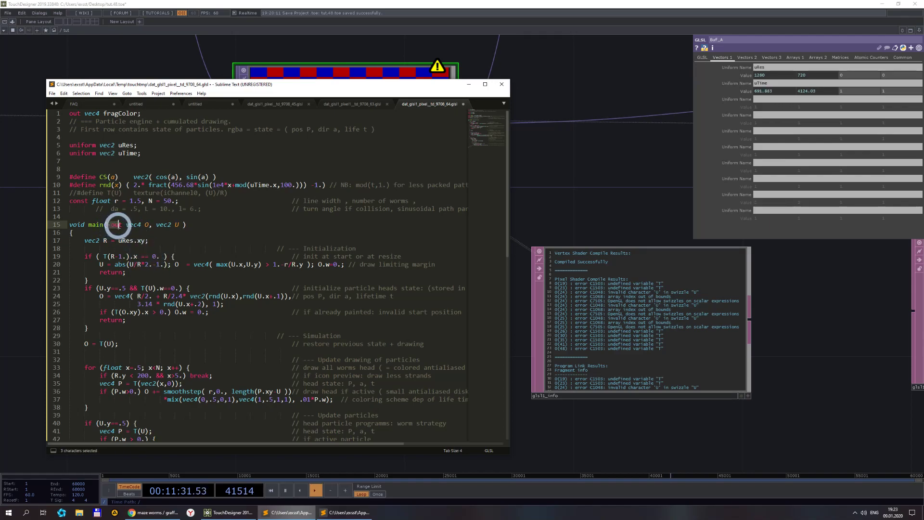
left_click_drag(118, 225, 174, 225)
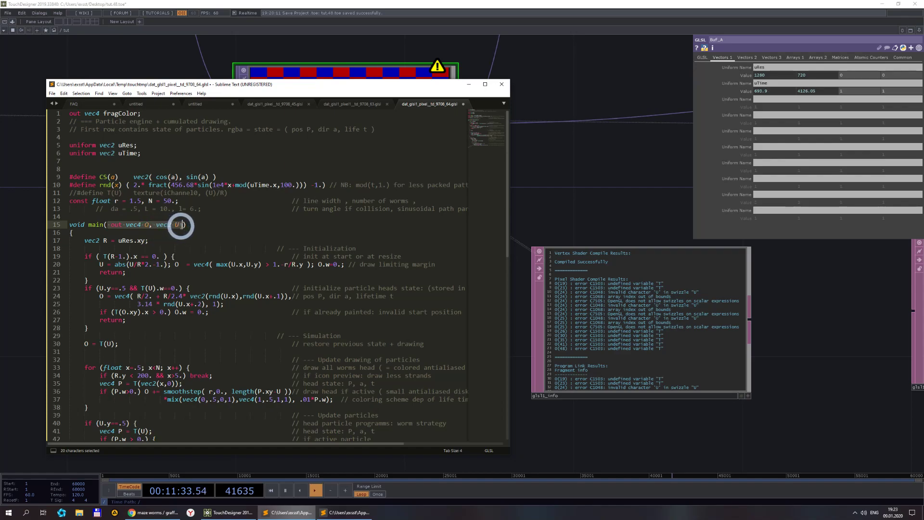
left_click(145, 226)
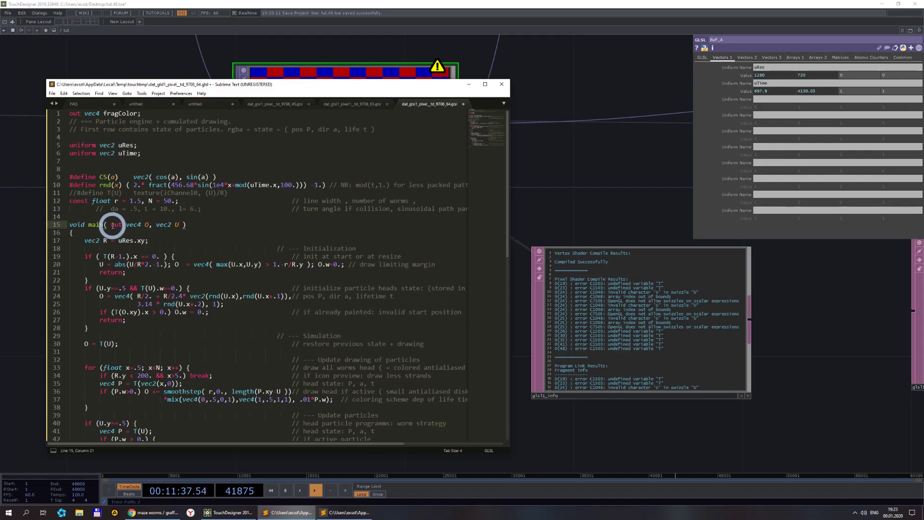
- Rename the Buffer A shader's fragColor output variable to O so it matches the main function's parameter, and save
double_click(147, 226)
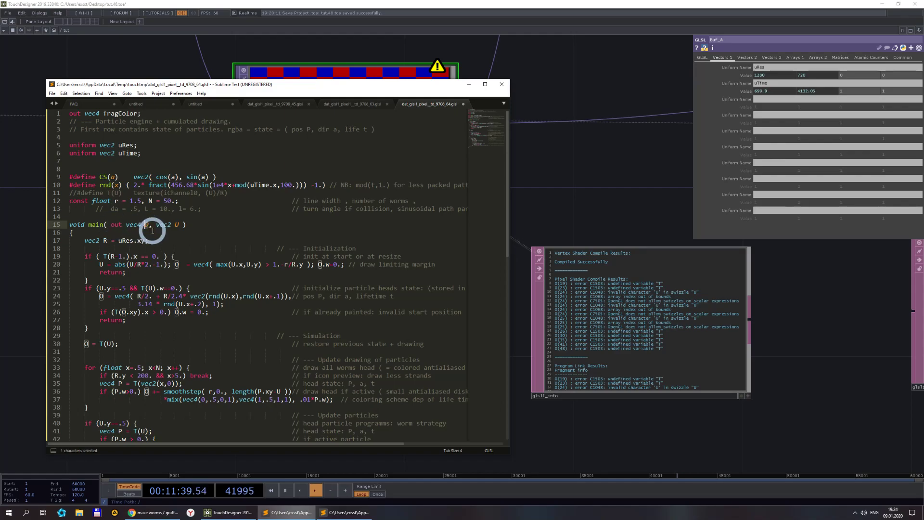
left_click(349, 104)
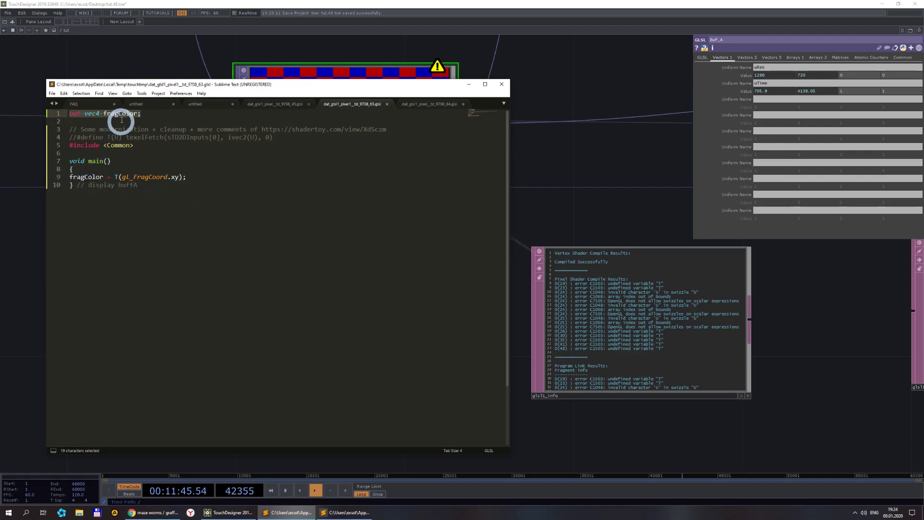
left_click(423, 104)
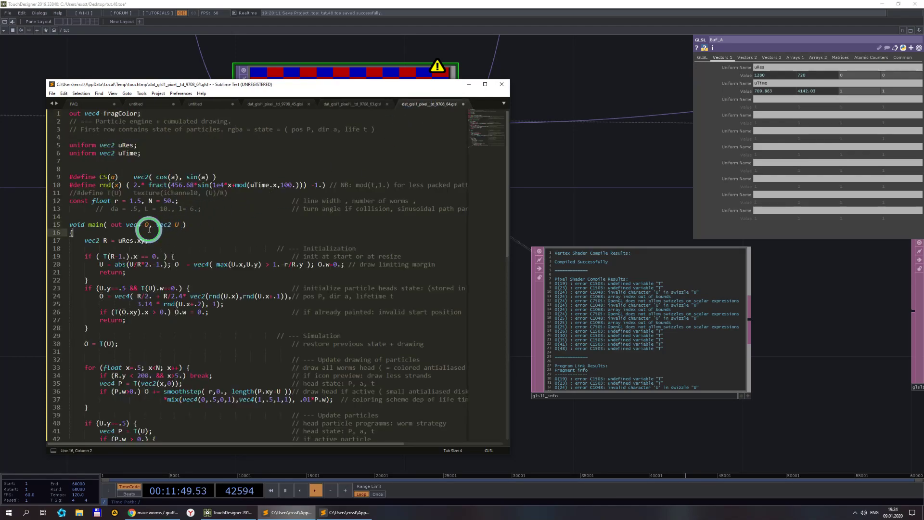
double_click(146, 224)
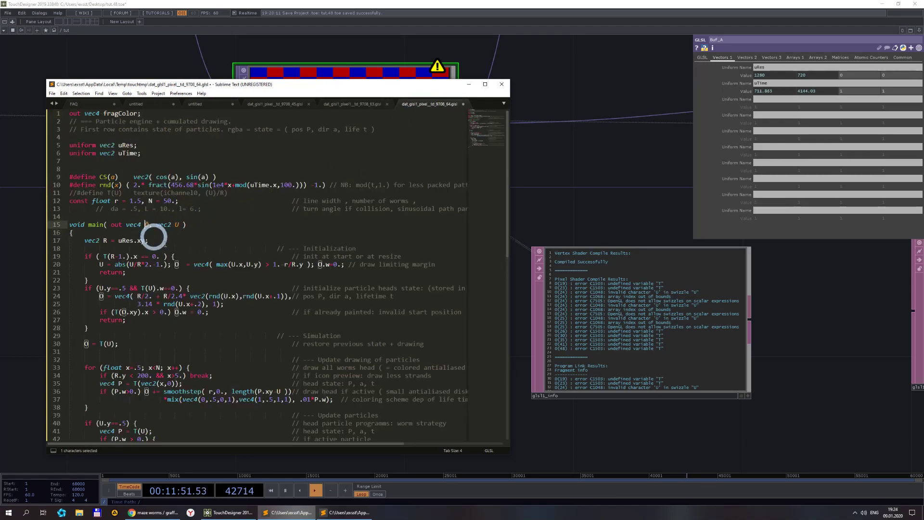
scroll(191, 259, "down", 3)
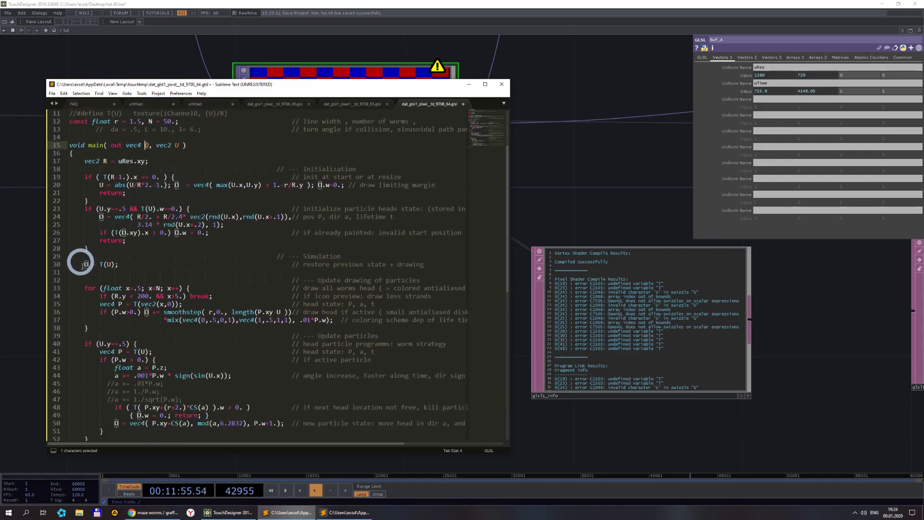
scroll(200, 333, "up", 3)
left_click(150, 231)
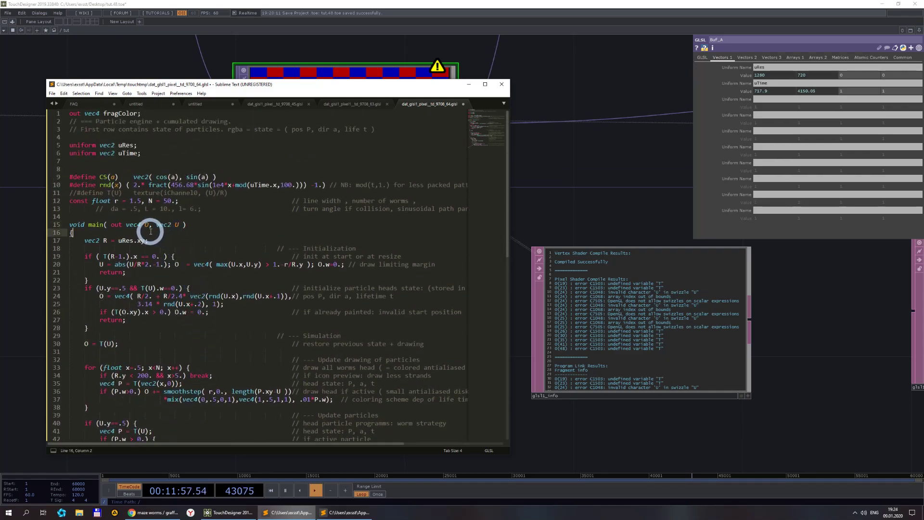
double_click(146, 225)
key("ctrl+c")
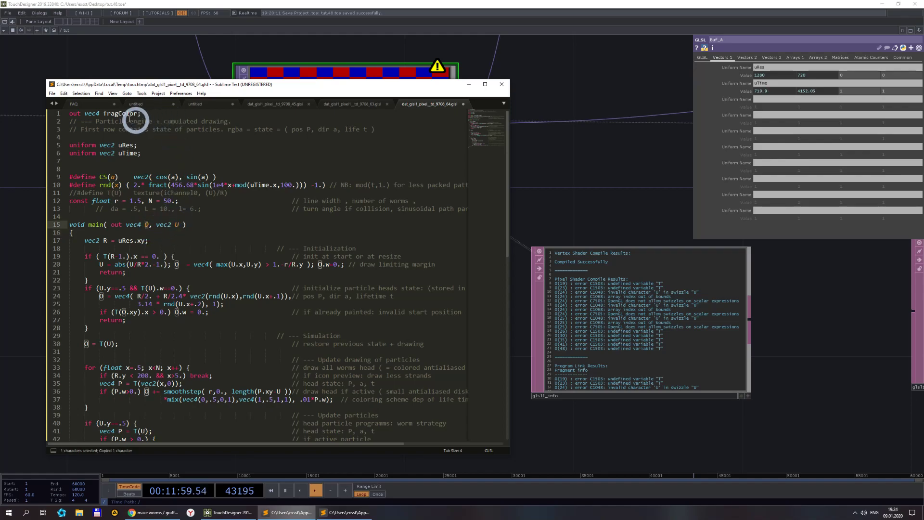
double_click(118, 113)
key("ctrl+v")
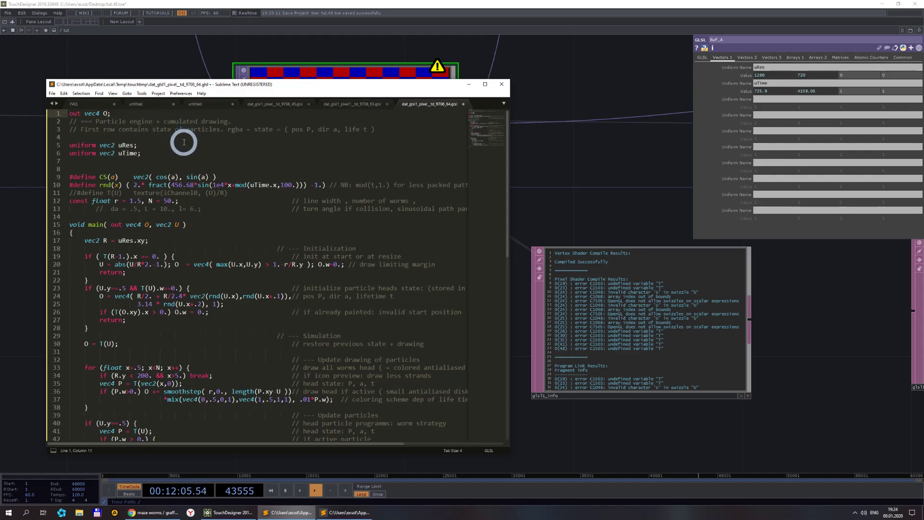
key("ctrl+s")
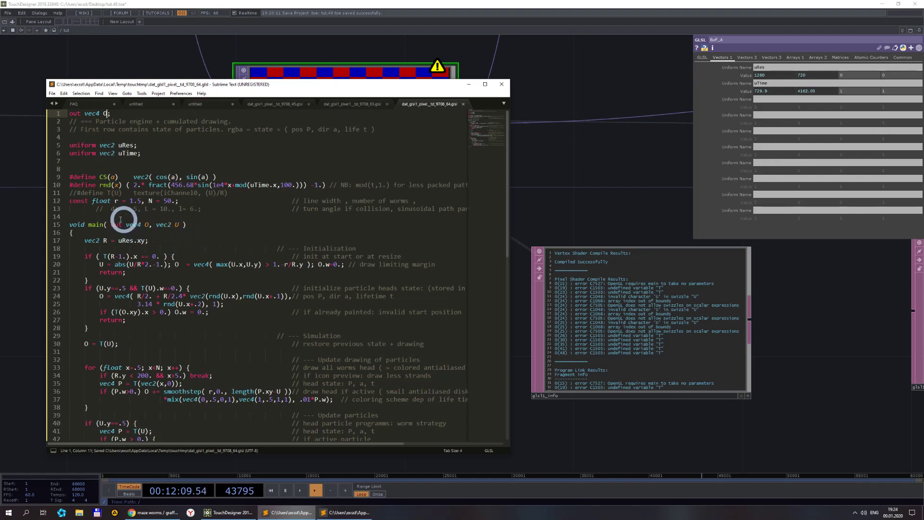
- Add the line U = gl_FragCoord.xy; below the R declaration in main and save the Buffer A shader
key("Return")
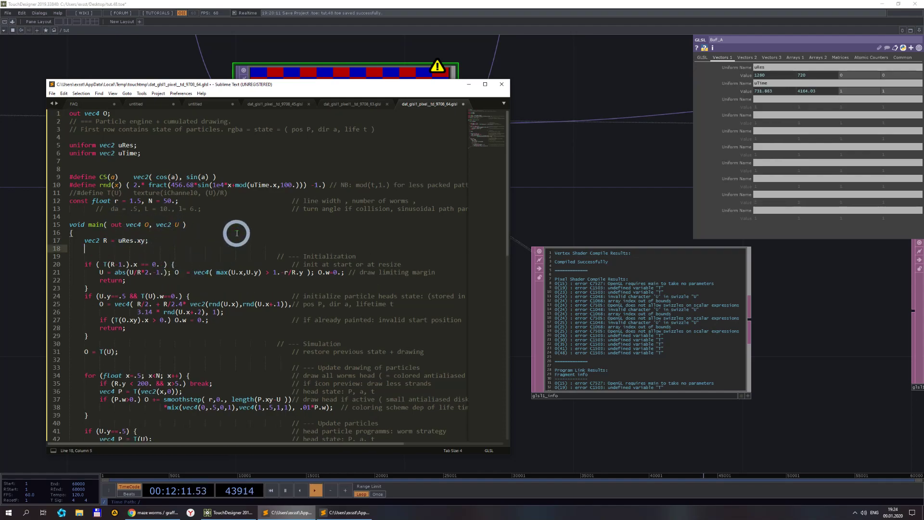
type("U = gl_fragCoord.")
type("xy")
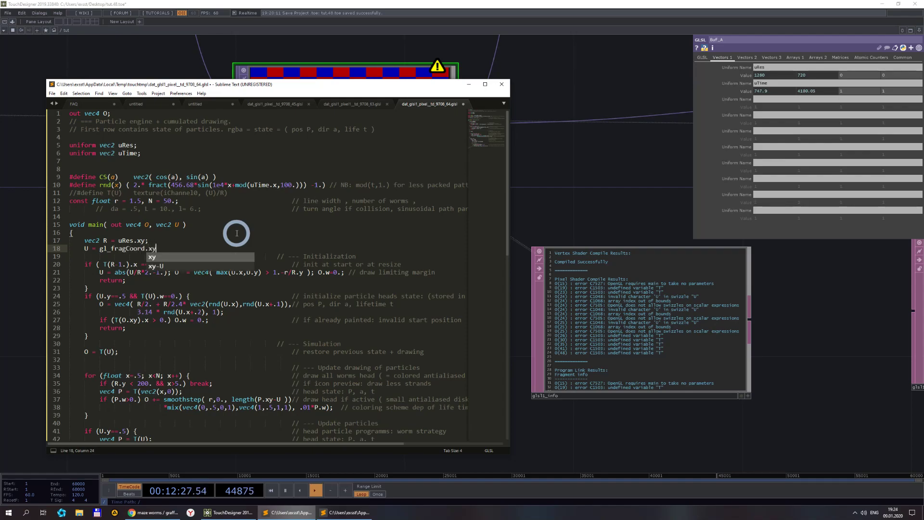
type(";")
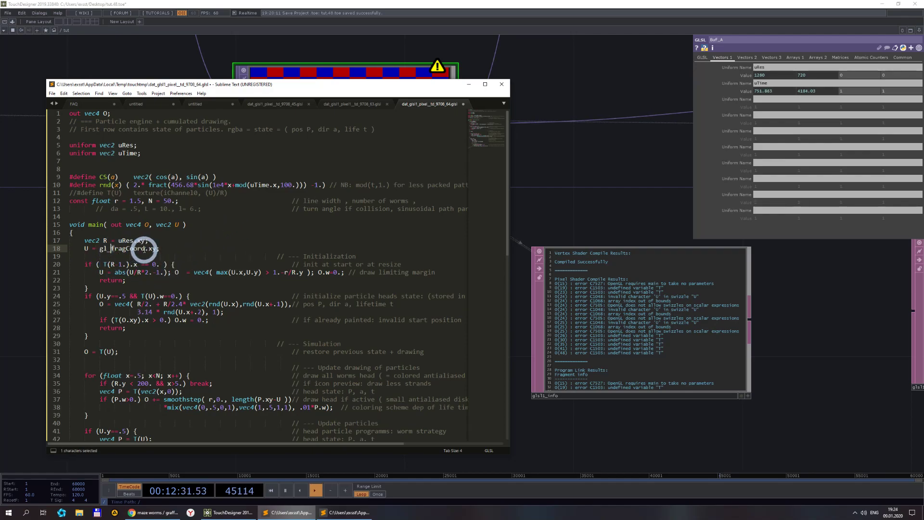
left_click(169, 250)
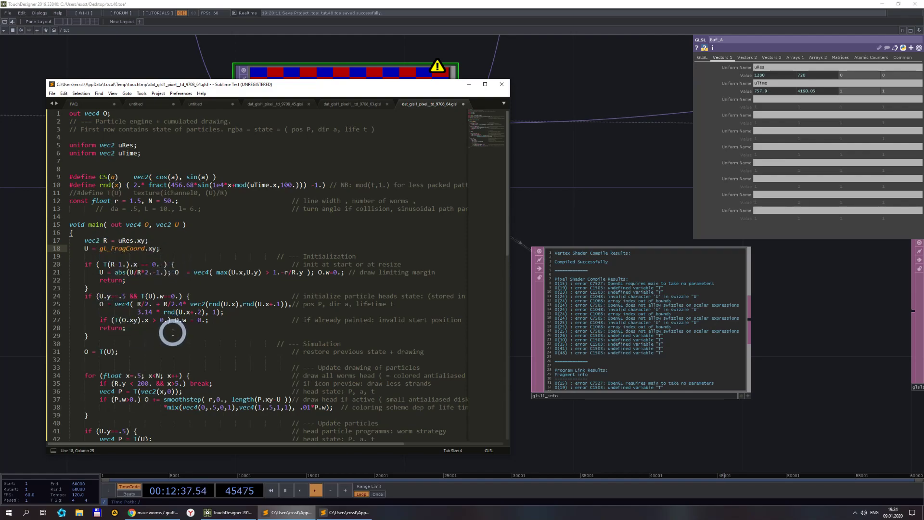
key("ctrl+s")
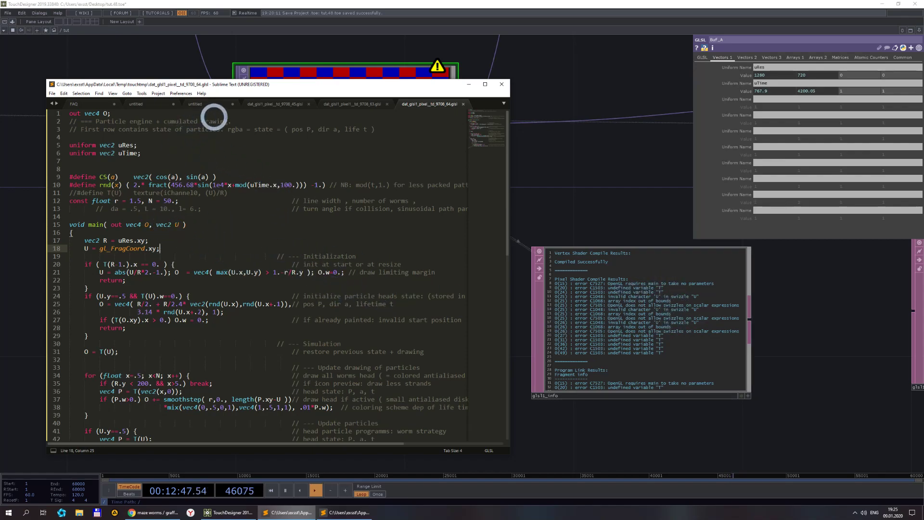
- Copy the #include <Common> line from the Image shader, paste it below the uniform declarations in the Buffer A shader, and save
left_click(339, 104)
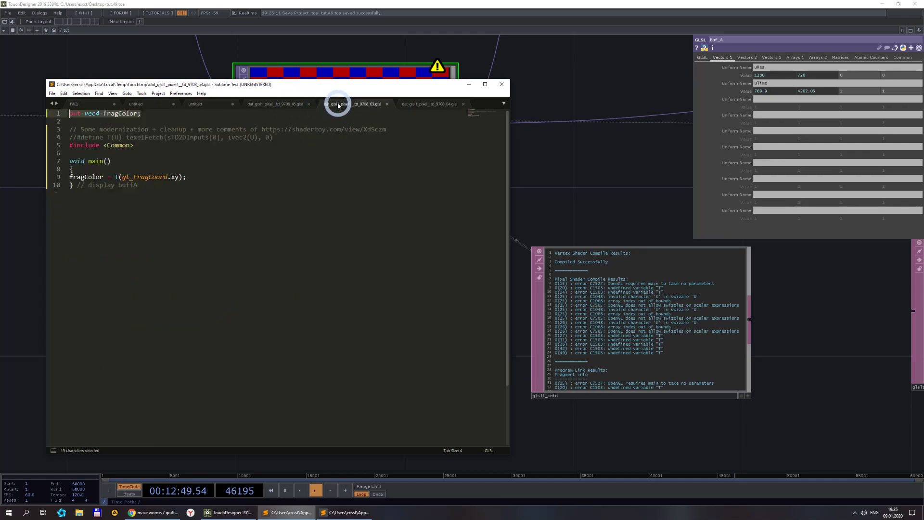
left_click(284, 104)
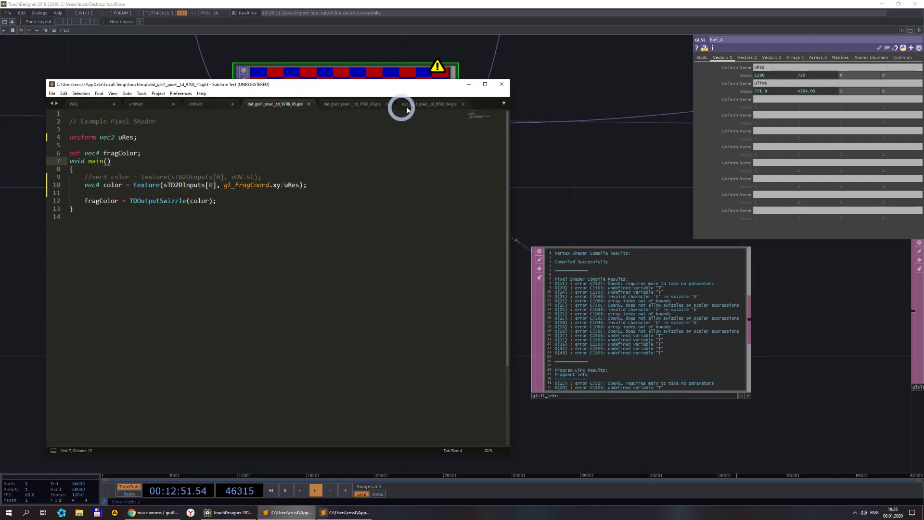
left_click(577, 158)
scroll(68, 211, "down", 5)
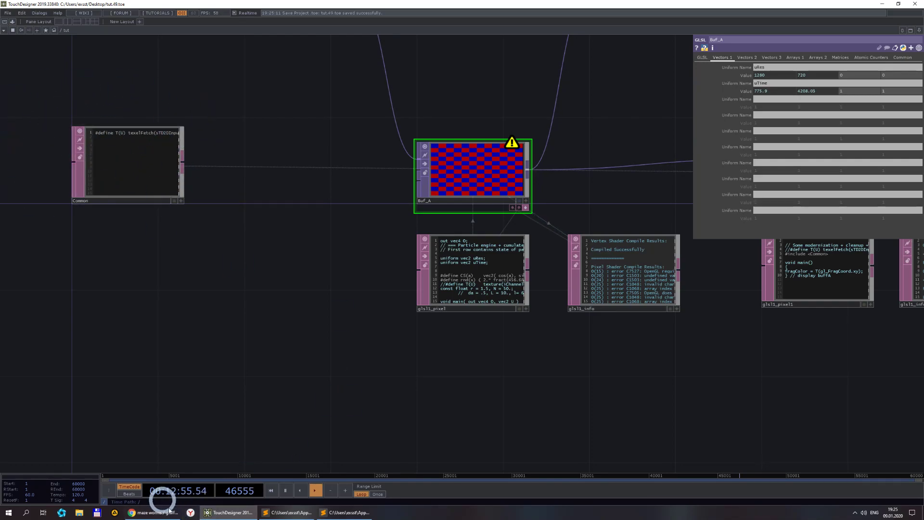
mouse_move(344, 513)
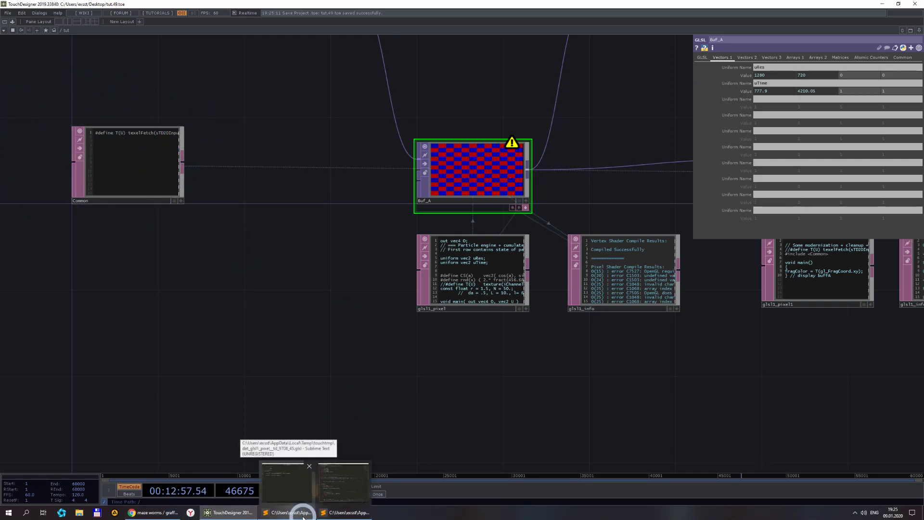
left_click(298, 511)
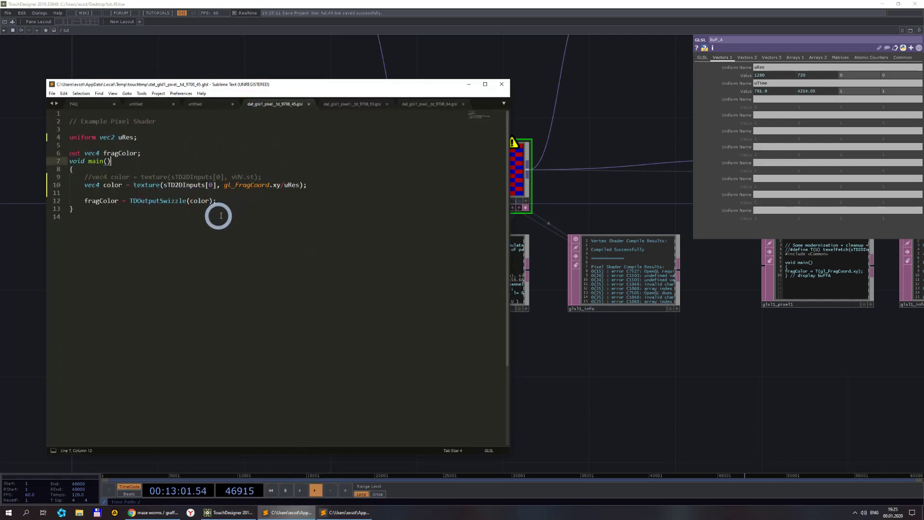
left_click(364, 103)
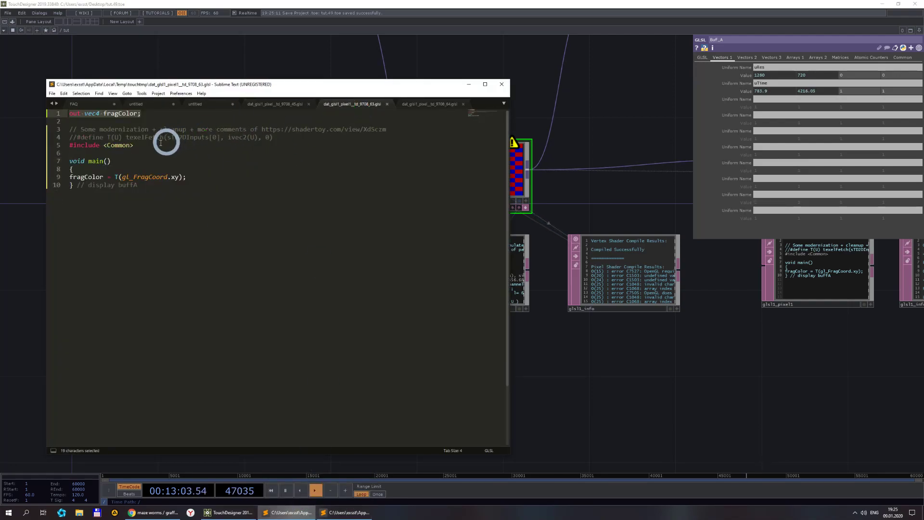
left_click_drag(134, 145, 127, 145)
left_click(68, 145, "shift")
key("ctrl+c")
left_click(424, 103)
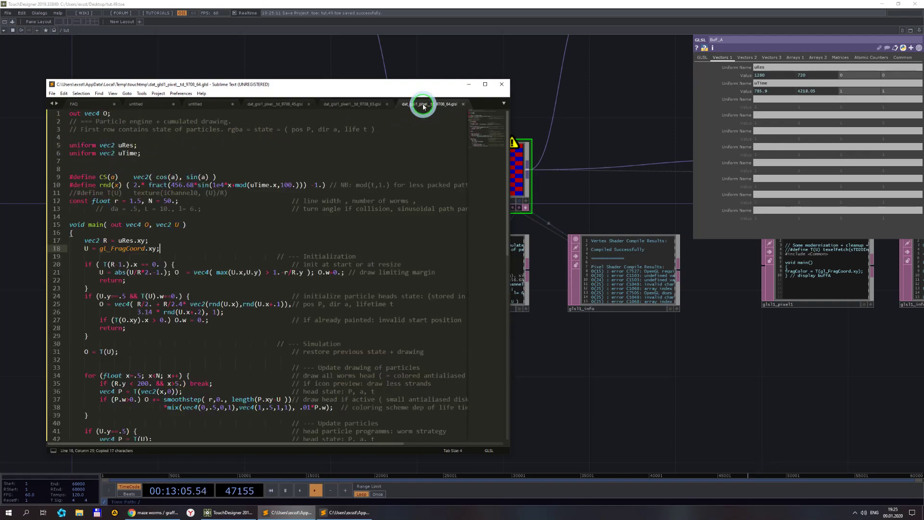
left_click(134, 162)
key("ctrl+v")
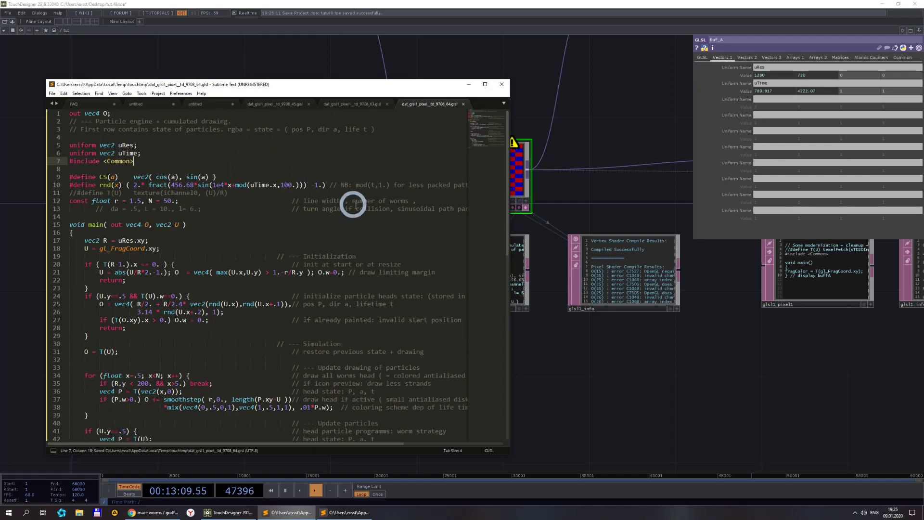
- Check the compile results in TouchDesigner's glsl1_info, remove both parameters from main in the Buffer A shader in Sublime Text, and save
scroll(626, 328, "up", 2)
left_click(620, 364)
scroll(601, 327, "up", 3)
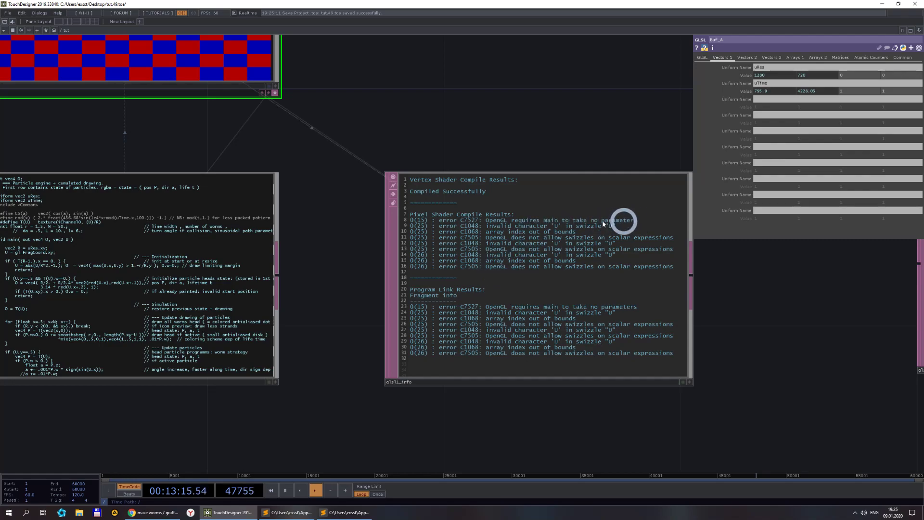
left_click(285, 513)
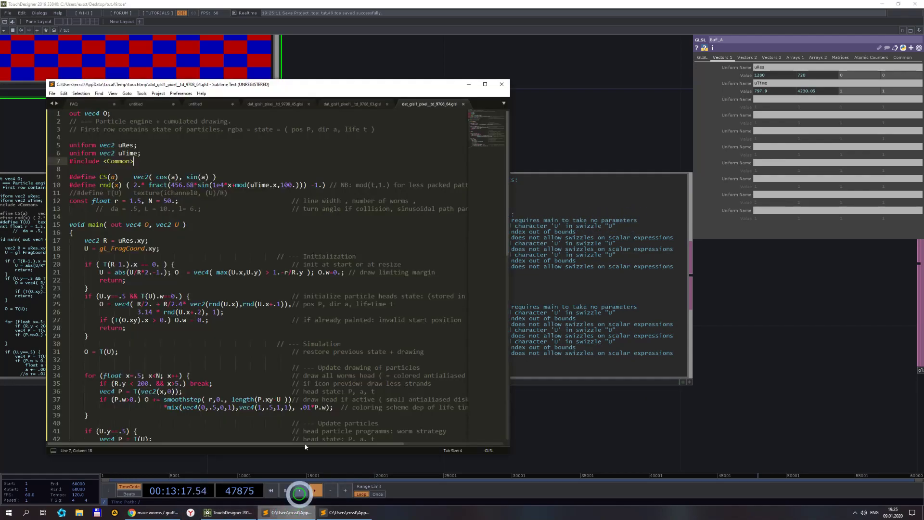
left_click_drag(109, 224, 181, 224)
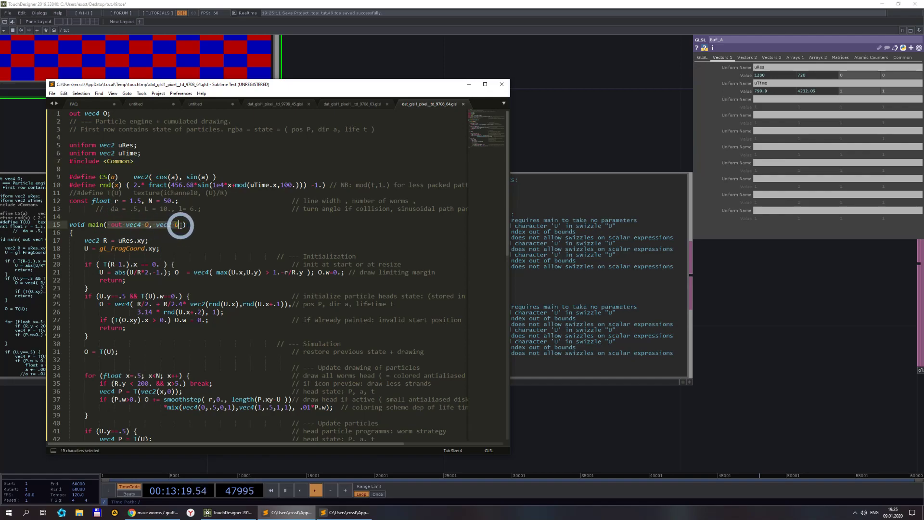
key("BackSpace")
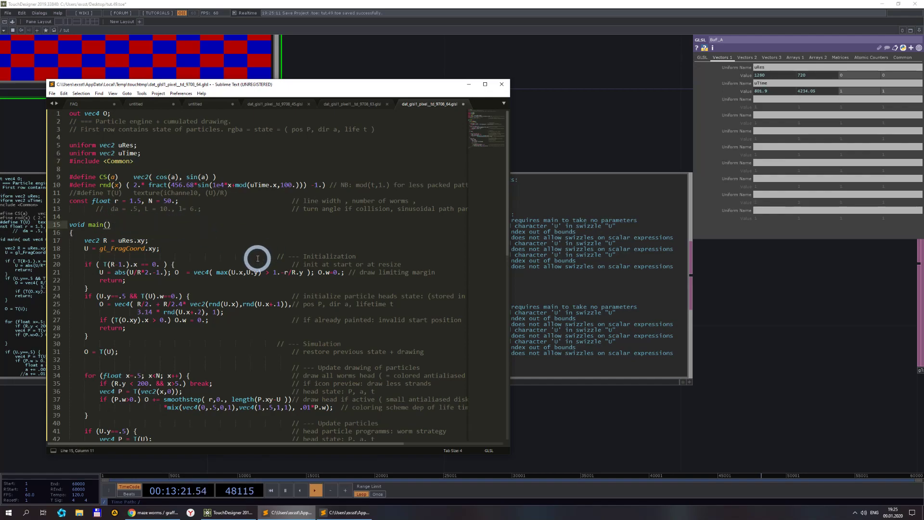
key("ctrl+s")
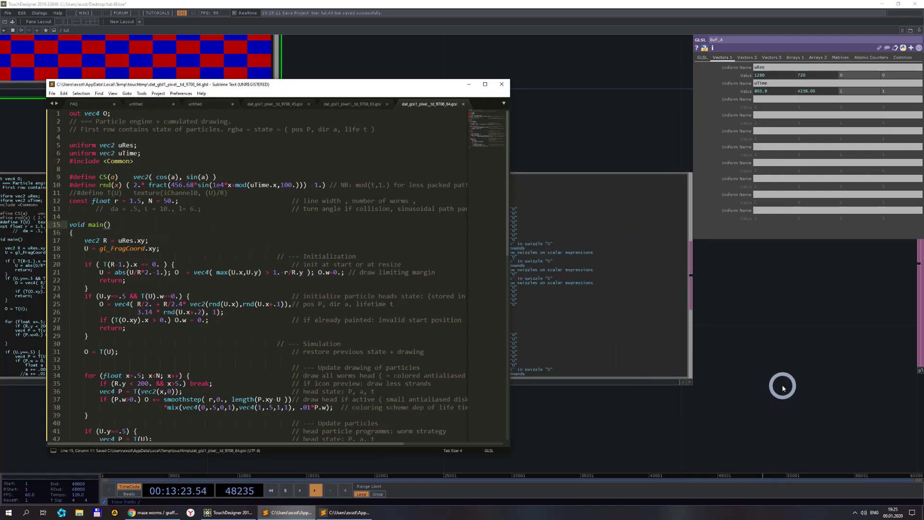
- Examine the Buffer A pixel shader compile results in TouchDesigner's glsl1_info and return to the shader code in Sublime Text
left_click(813, 380)
scroll(572, 209, "up", 2)
scroll(573, 210, "up", 1)
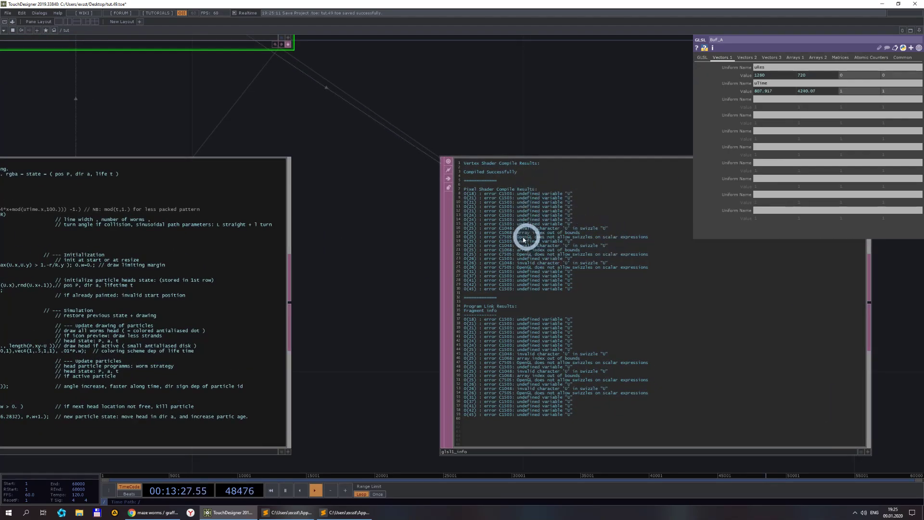
scroll(529, 405, "down", 3)
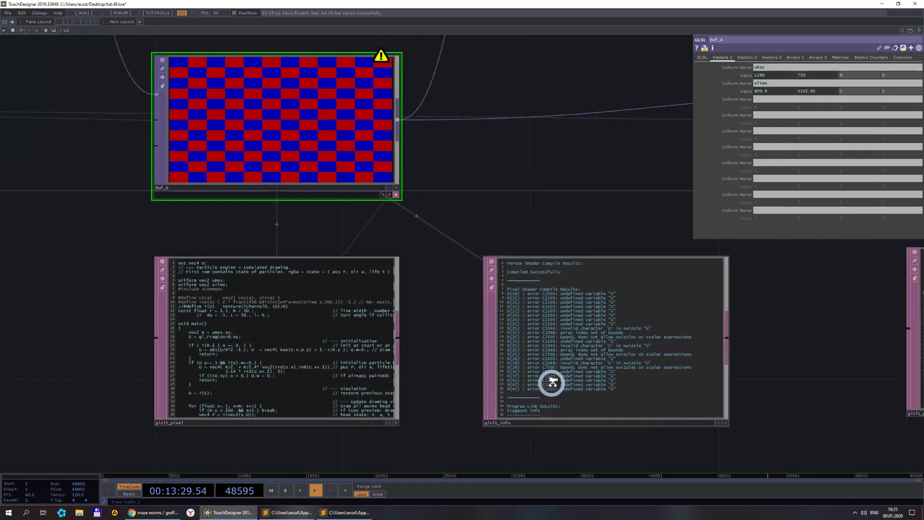
scroll(515, 351, "up", 1)
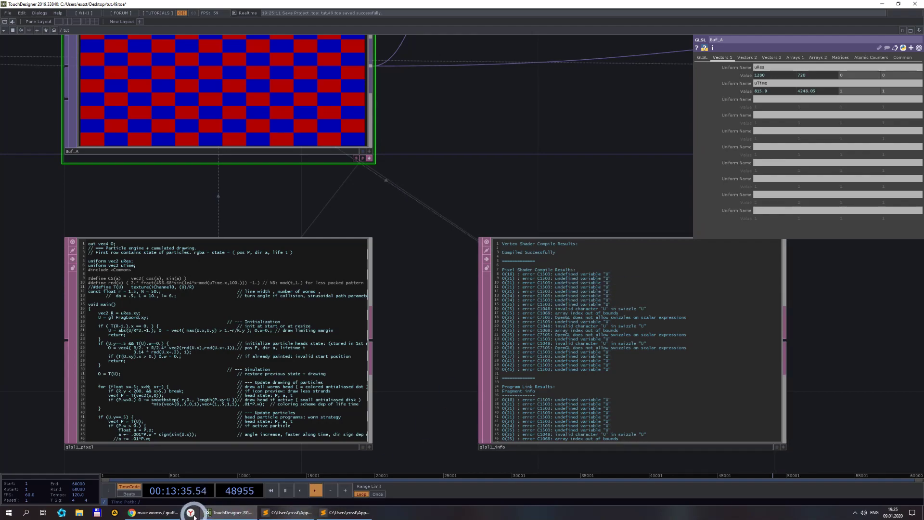
left_click(285, 514)
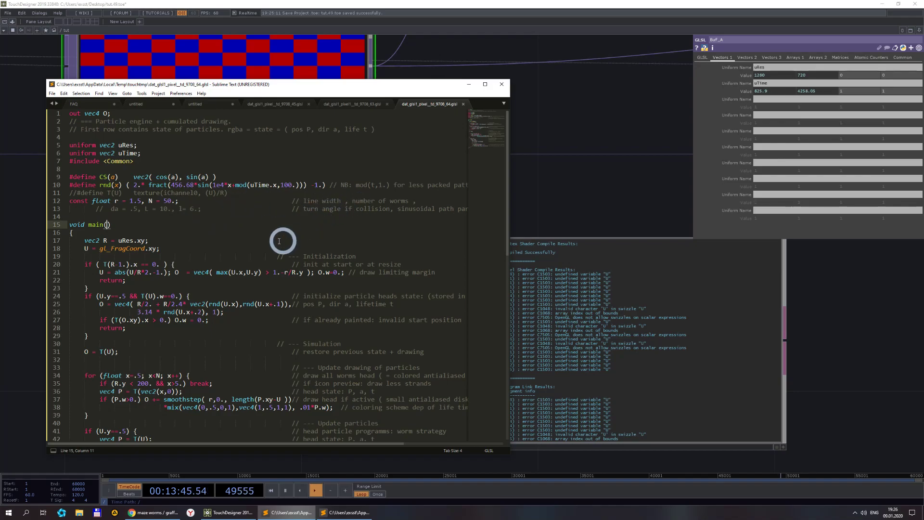
- Examine the macro in the Common DAT, the Buffer A shader code and the glsl1_info compile results in TouchDesigner
left_click(552, 183)
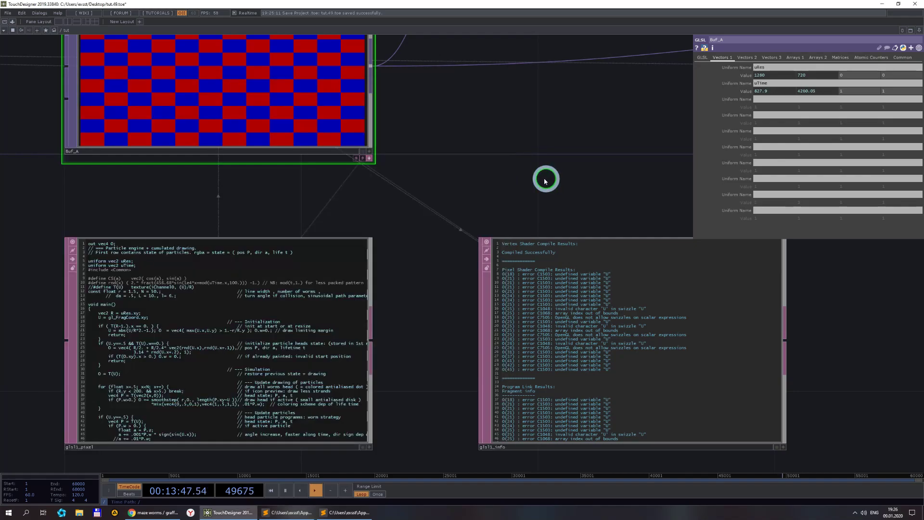
scroll(546, 180, "down", 5)
left_click_drag(269, 191, 402, 210)
scroll(402, 210, "up", 2)
scroll(283, 113, "up", 3)
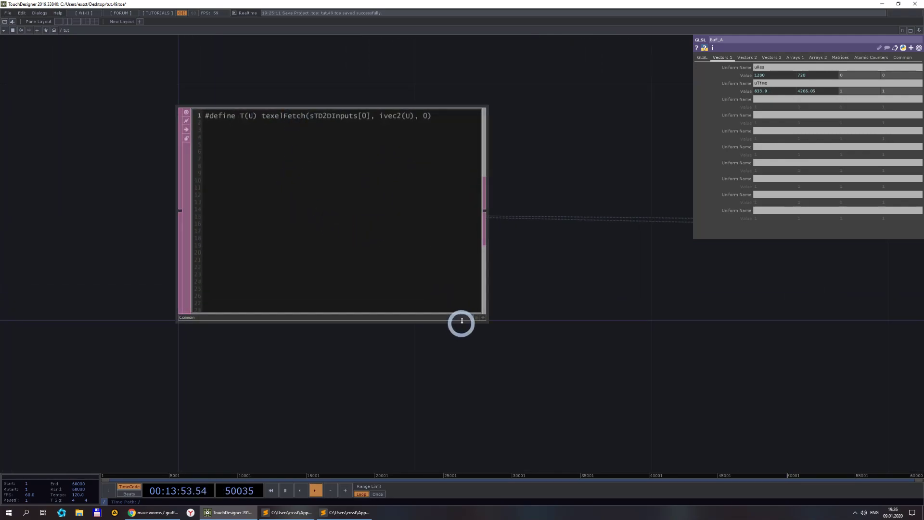
scroll(456, 312, "down", 3)
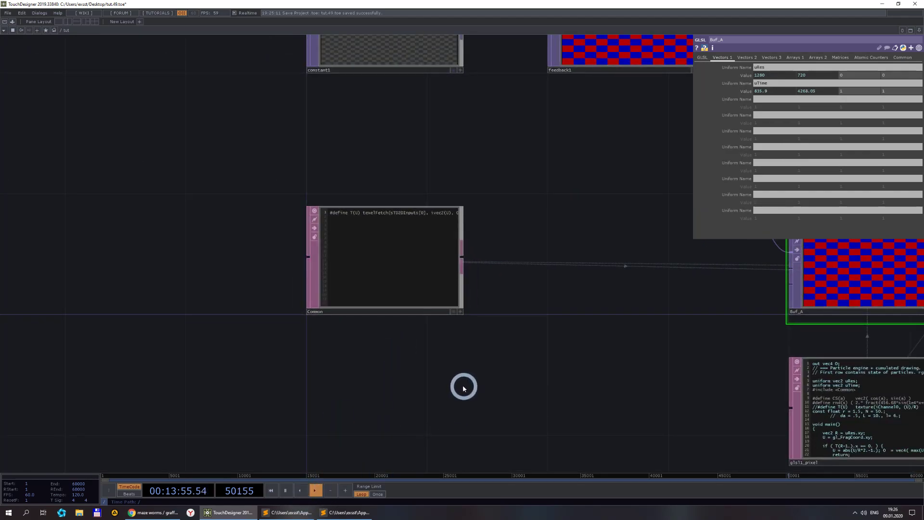
left_click_drag(464, 386, 225, 375)
left_click_drag(716, 431, 586, 409)
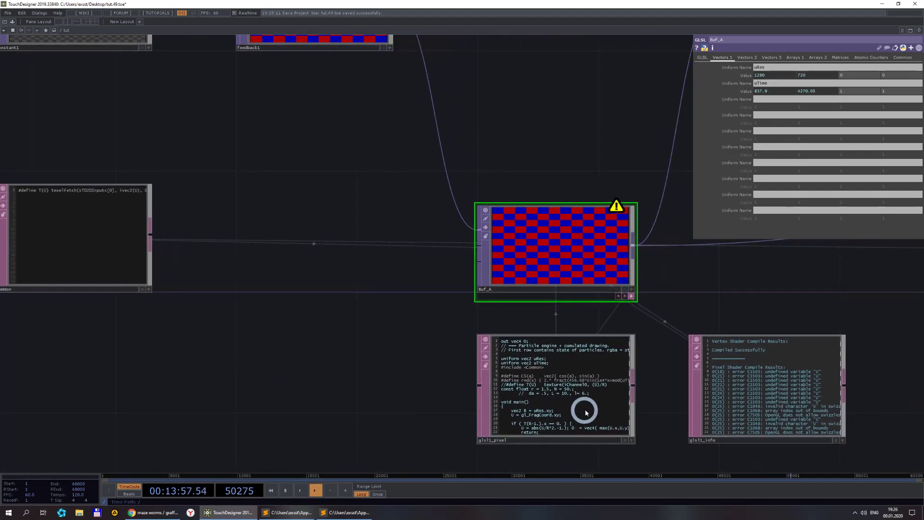
scroll(615, 403, "up", 3)
left_click_drag(665, 377, 479, 323)
scroll(479, 323, "up", 3)
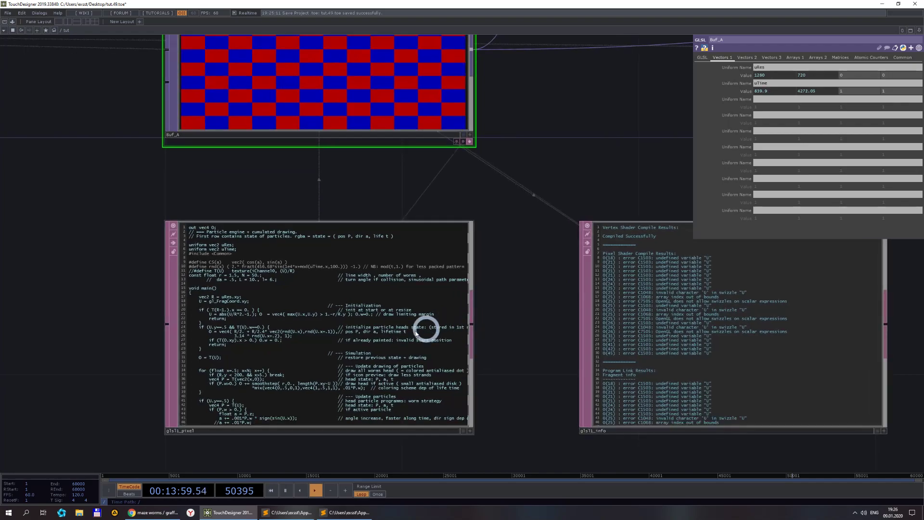
- Switch to Sublime Text, declare U as a vec2 in the Buffer A shader's main function, and save the shader
mouse_move(293, 514)
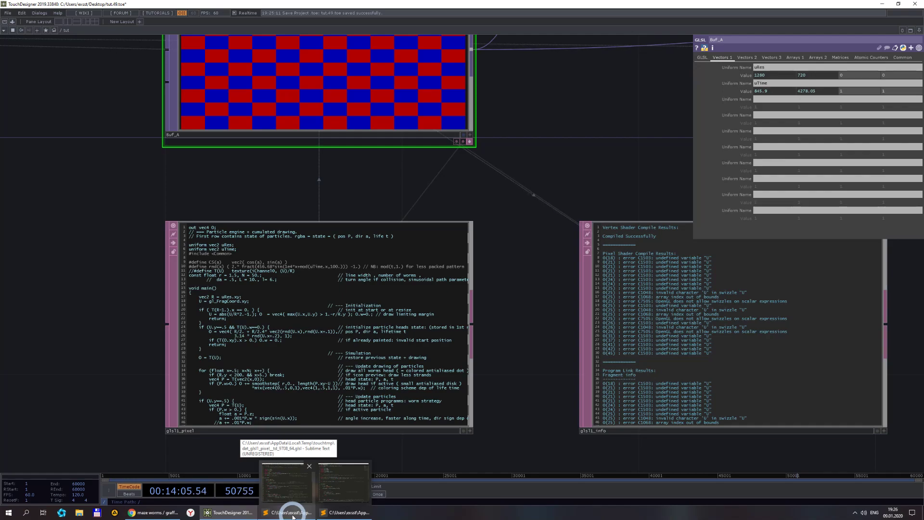
left_click(293, 514)
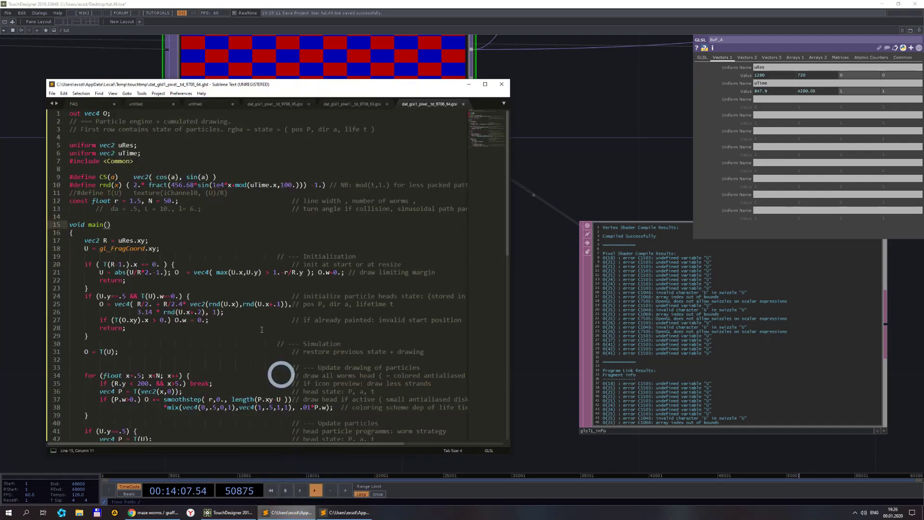
scroll(190, 258, "down", 3)
scroll(167, 232, "up", 1)
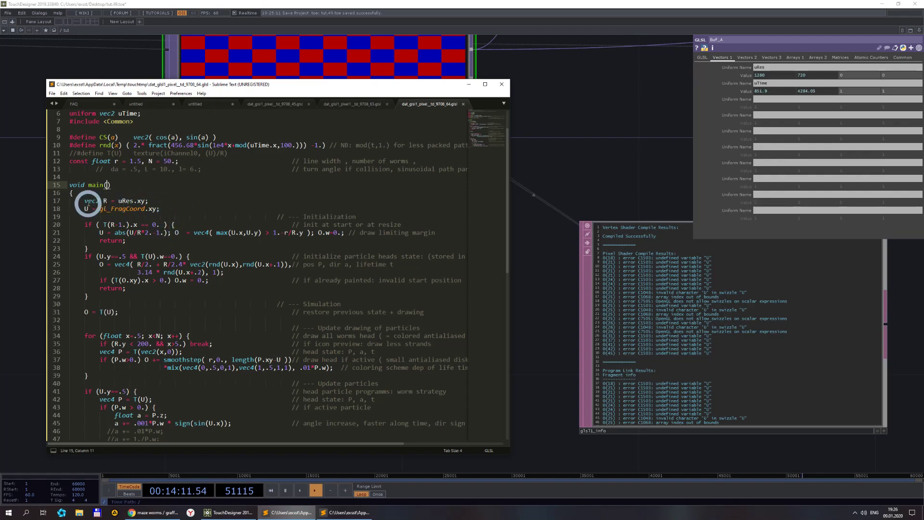
double_click(90, 202)
key("ctrl+c")
left_click(84, 209)
key("ctrl+v")
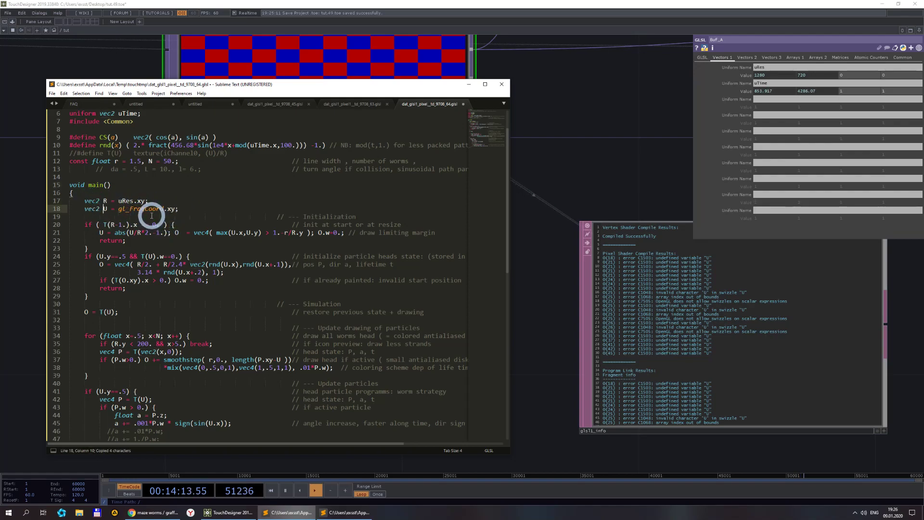
key("ctrl+s")
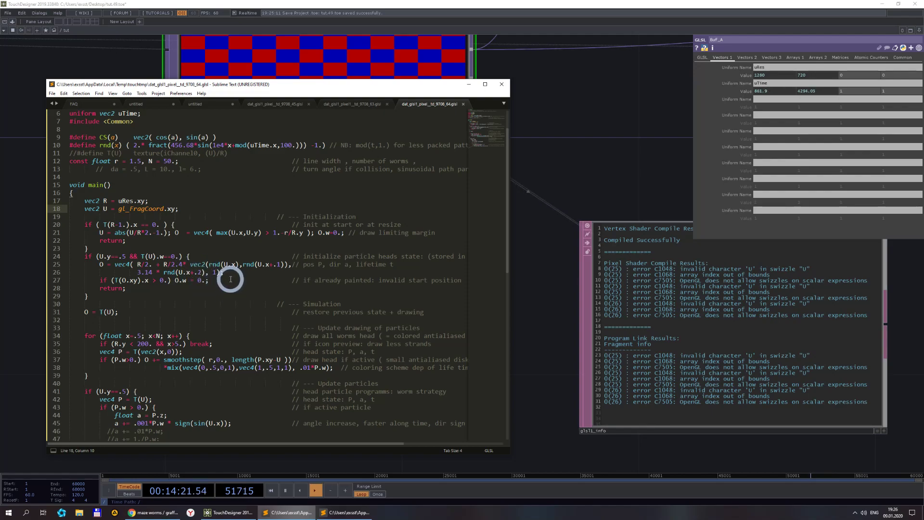
- Inspect the rnd calls and their macro parameter, and replace uTime.x with uTime.r in the rnd definition
scroll(230, 279, "up", 2)
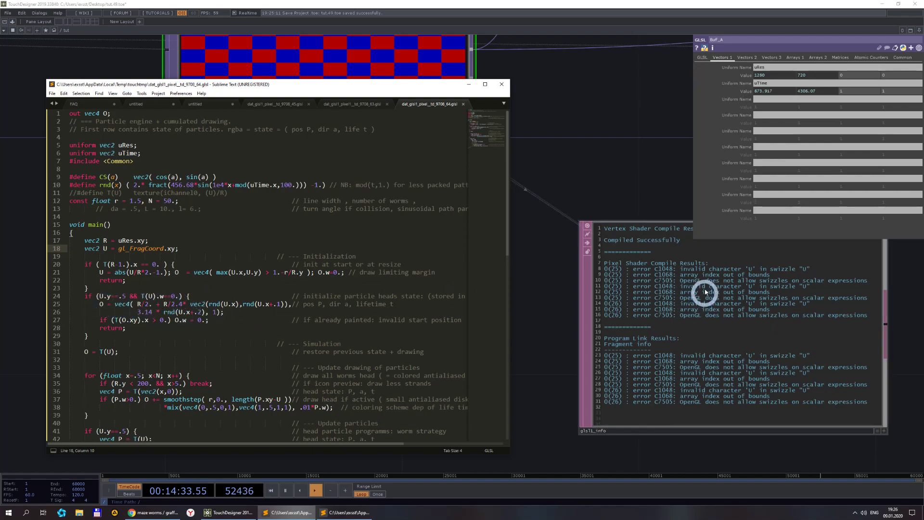
double_click(215, 303)
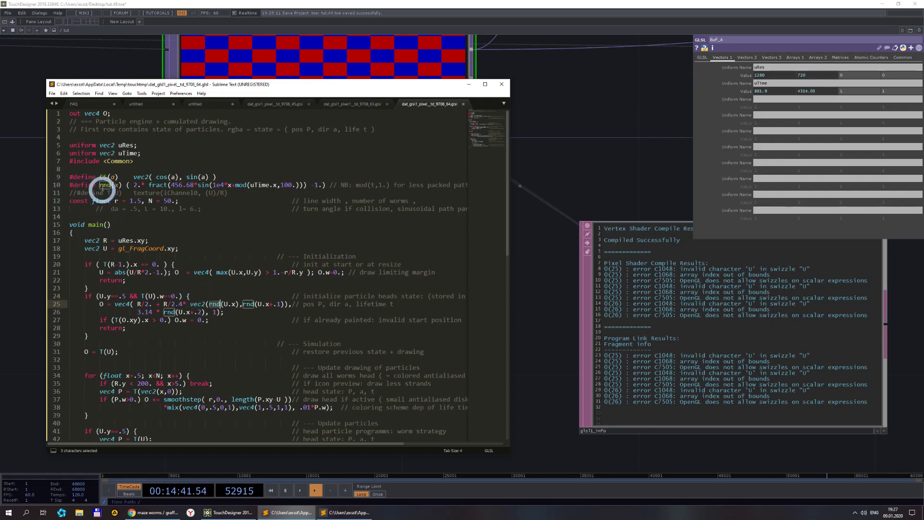
mouse_move(106, 186)
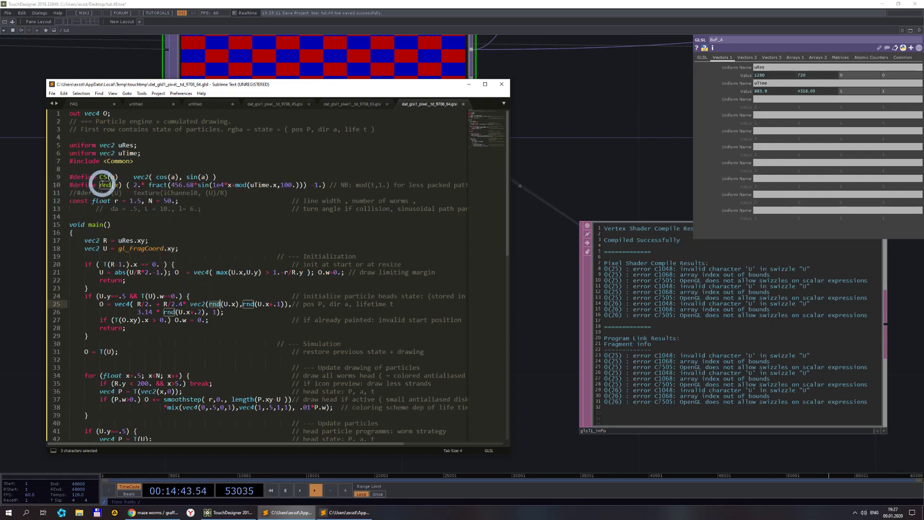
double_click(115, 185)
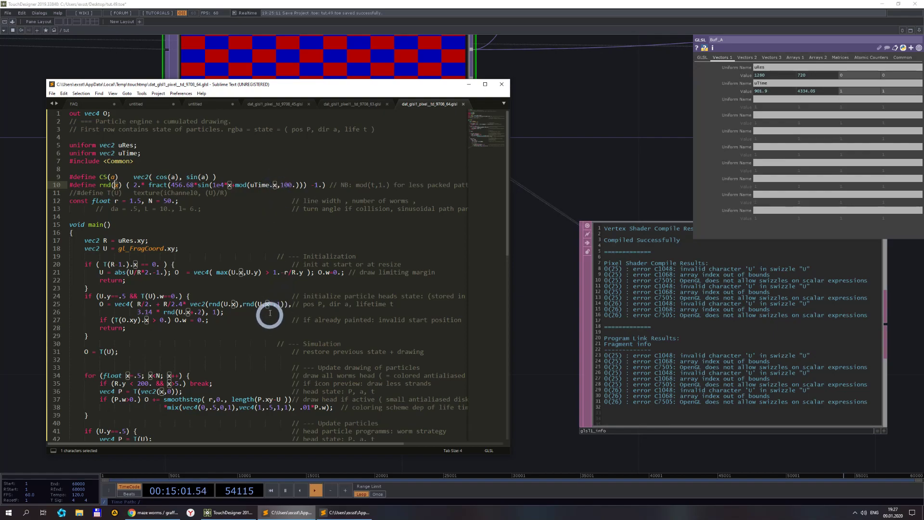
left_click(254, 215)
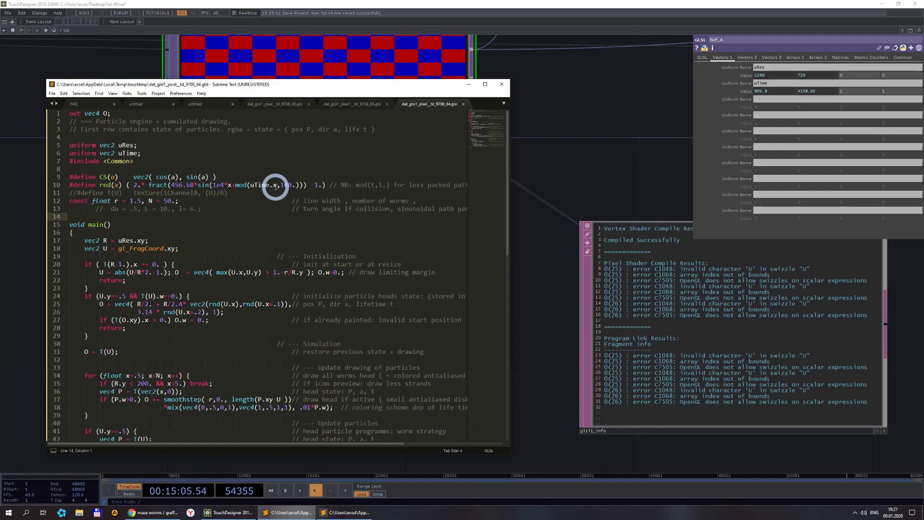
double_click(275, 186)
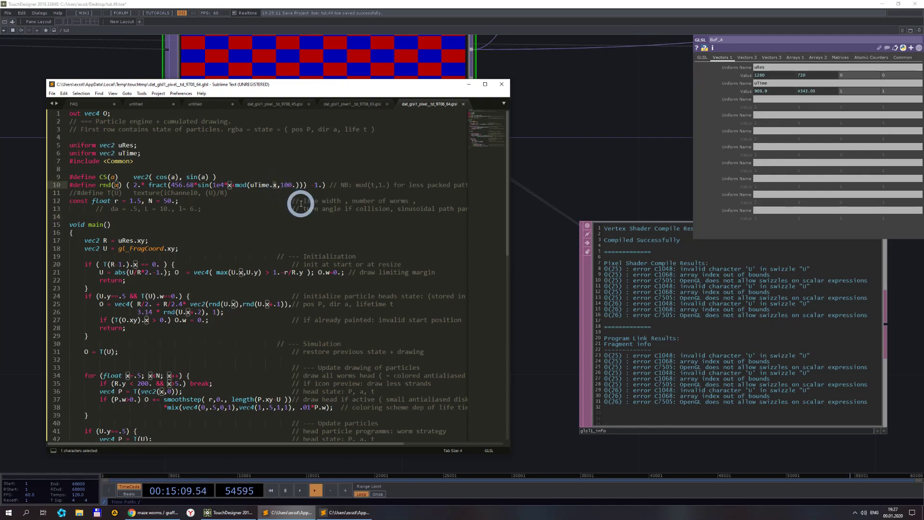
type("r")
left_click(173, 169)
key("Return")
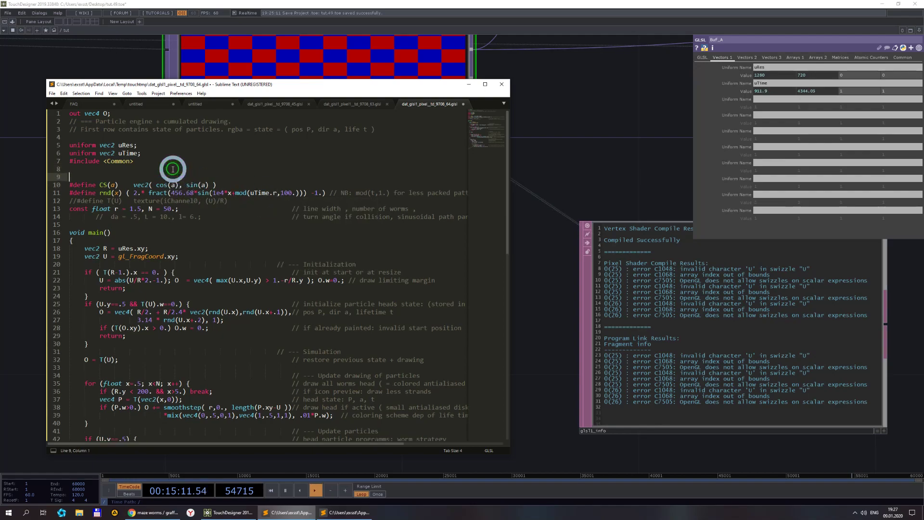
key("Return")
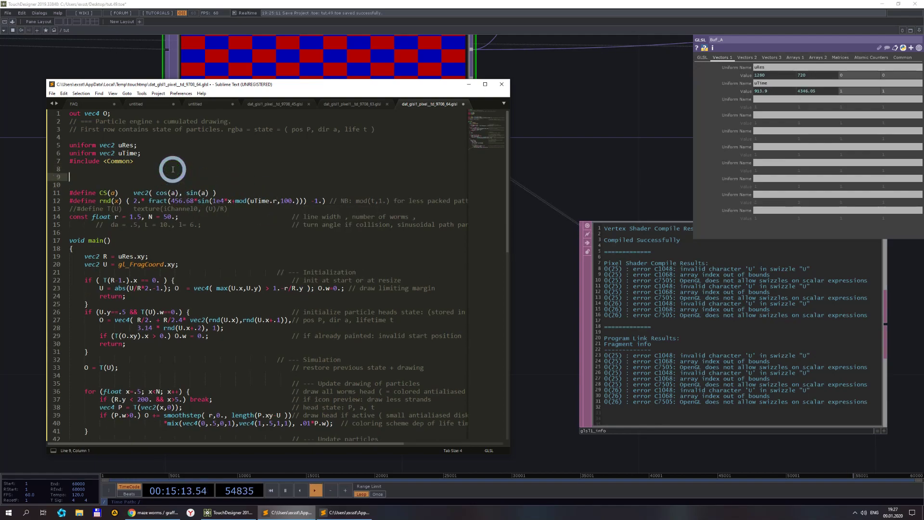
type(".xyzw")
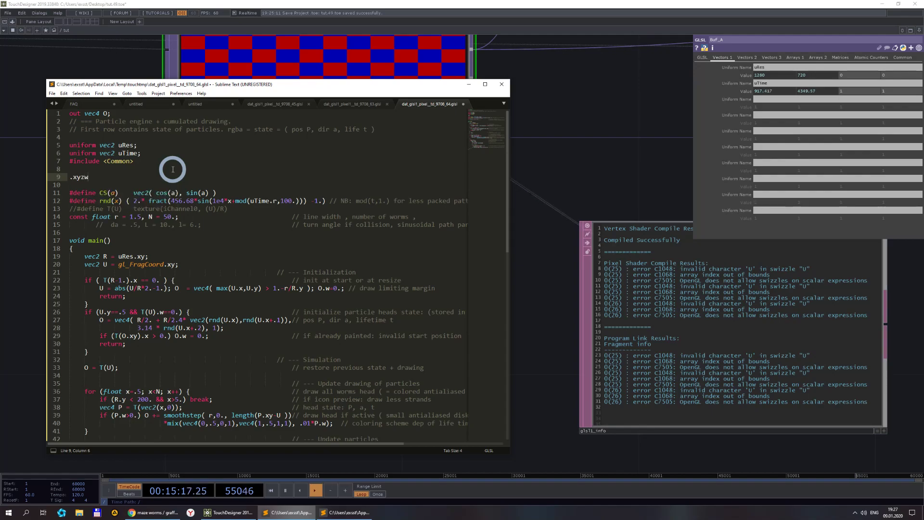
key("Return")
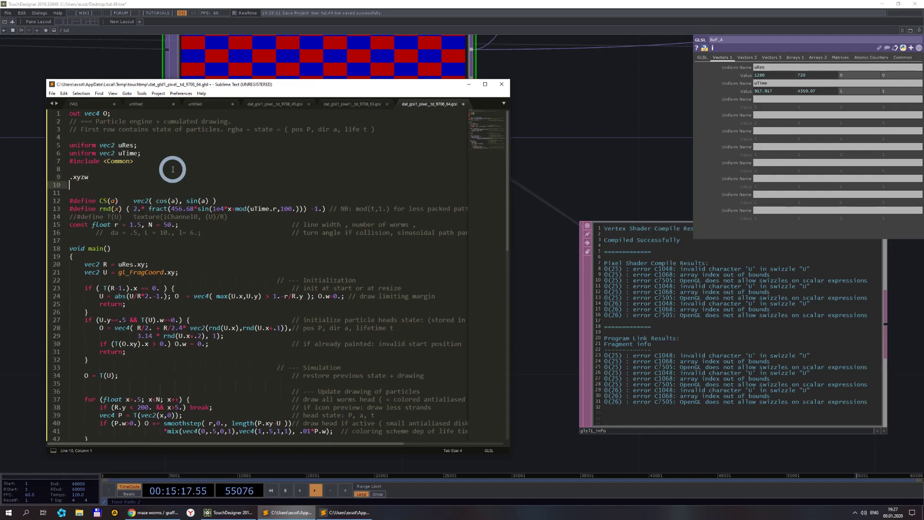
type(".rg")
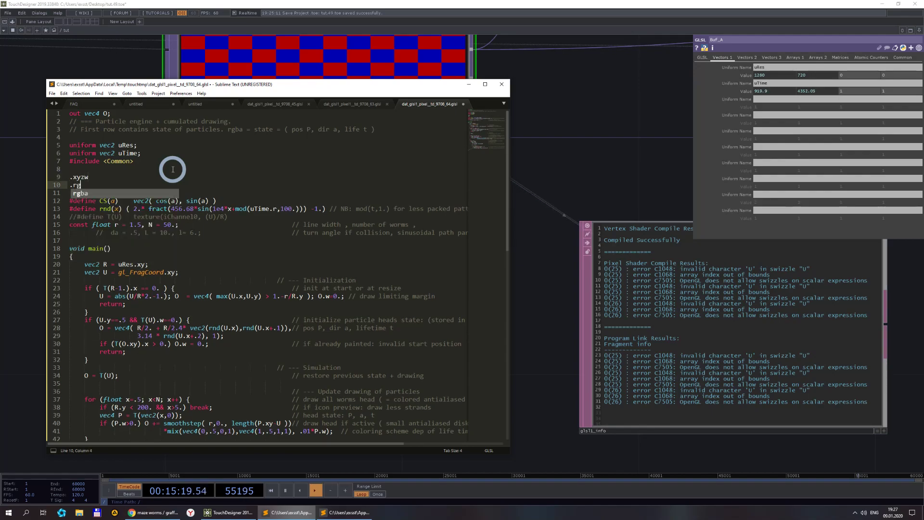
type("ba")
key("Return")
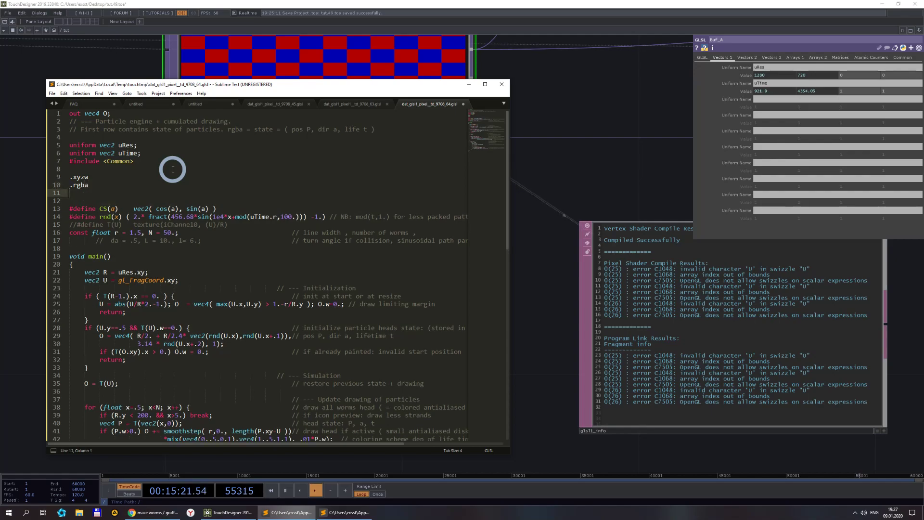
type(".stp")
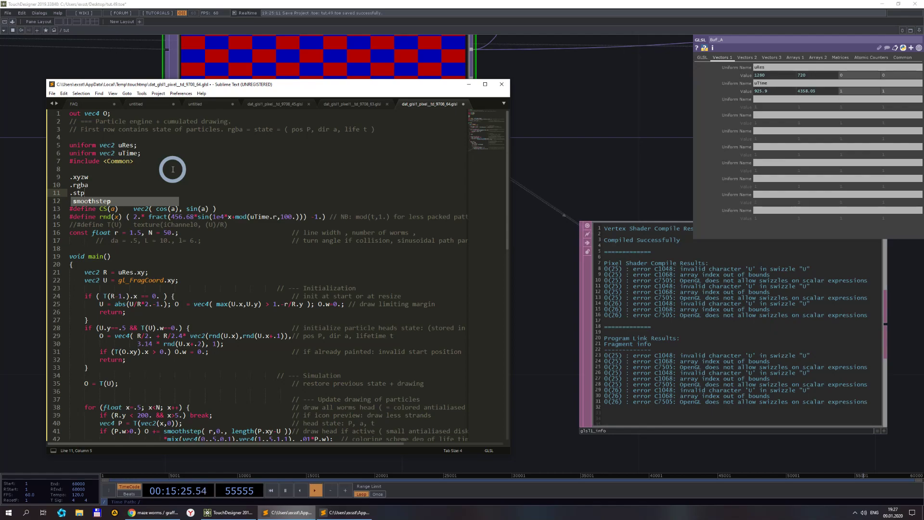
key("BackSpace")
key("BackSpace")
key("BackSpace")
key("BackSpace")
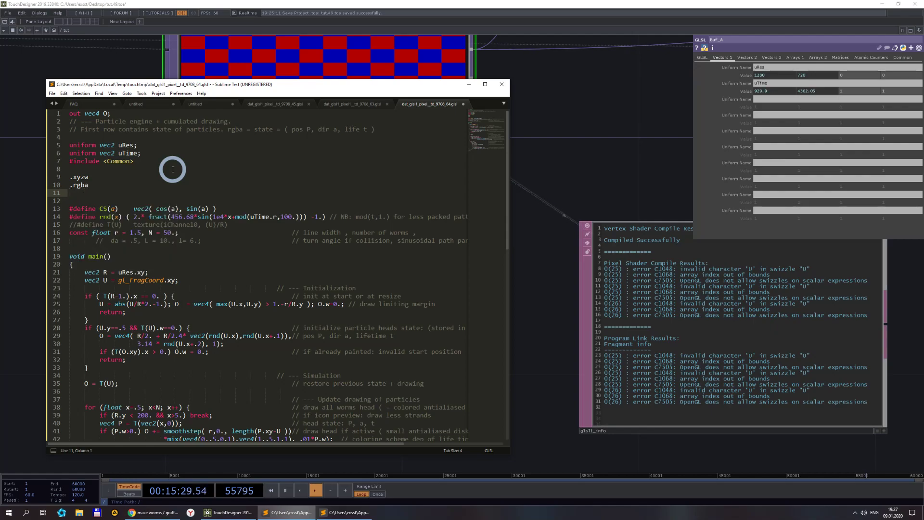
left_click(93, 186)
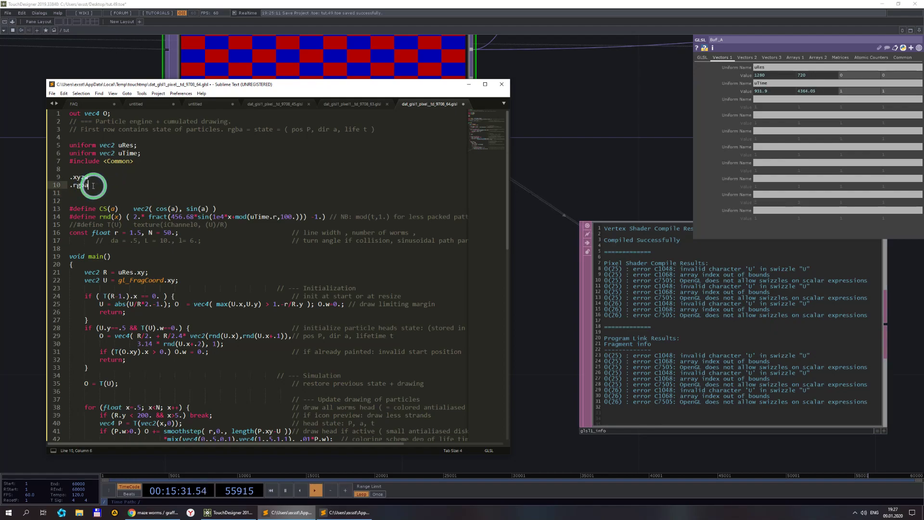
left_click_drag(92, 186, 72, 177)
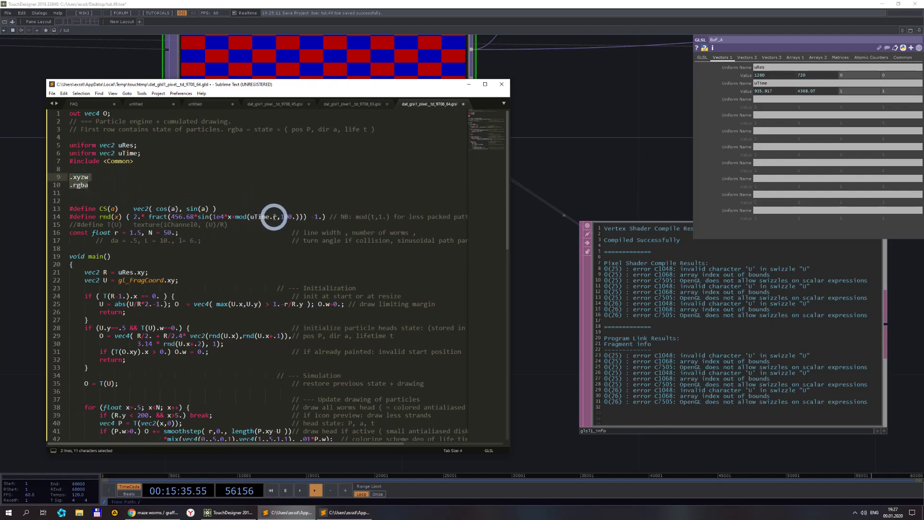
left_click(124, 195)
left_click_drag(124, 194, 71, 178)
key("BackSpace")
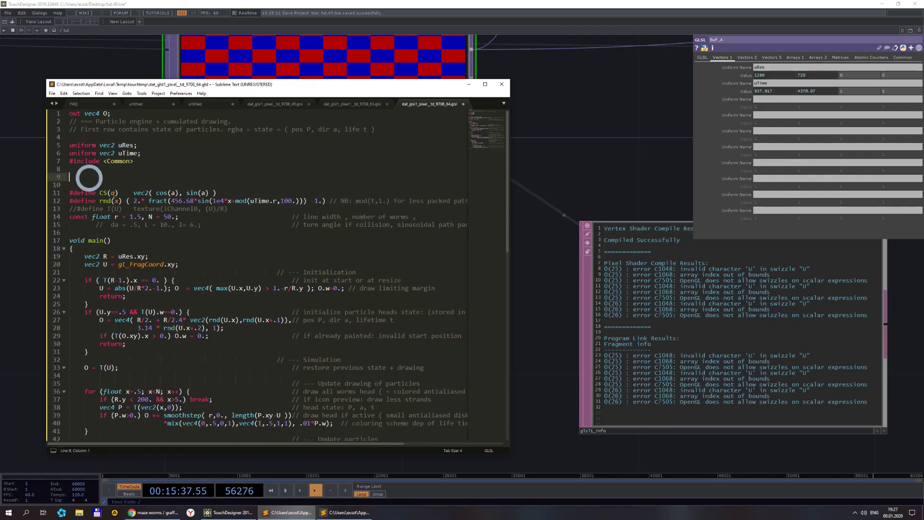
- Save the Buffer A shader and check its compile results and the operator network in TouchDesigner
key("ctrl+s")
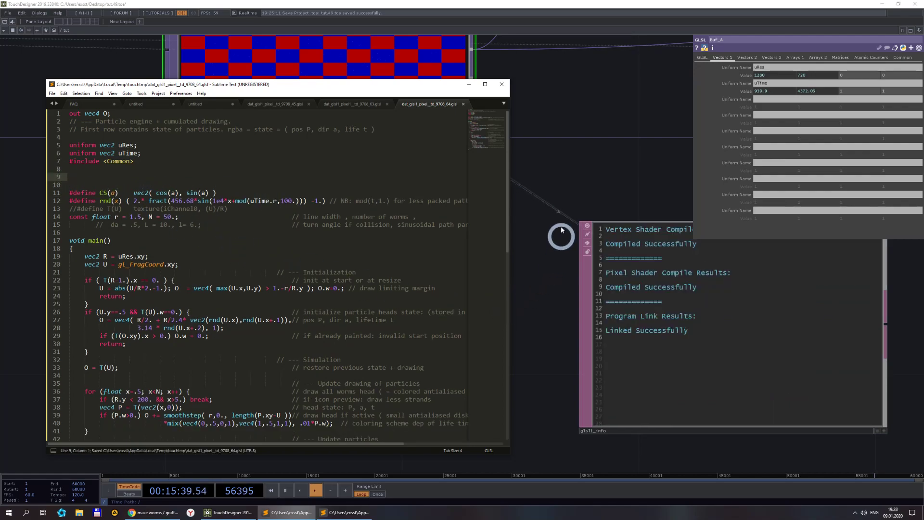
left_click(567, 170)
scroll(571, 202, "down", 2)
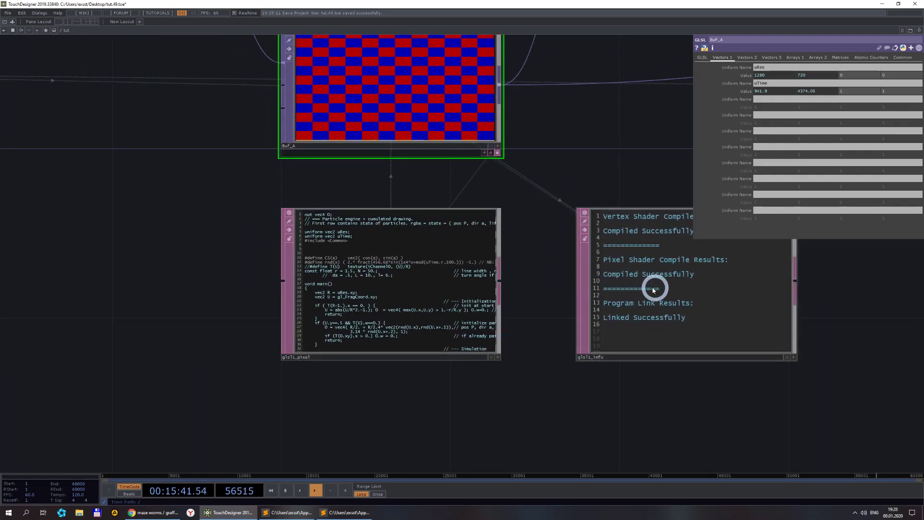
scroll(605, 319, "down", 4)
left_click_drag(474, 103, 421, 186)
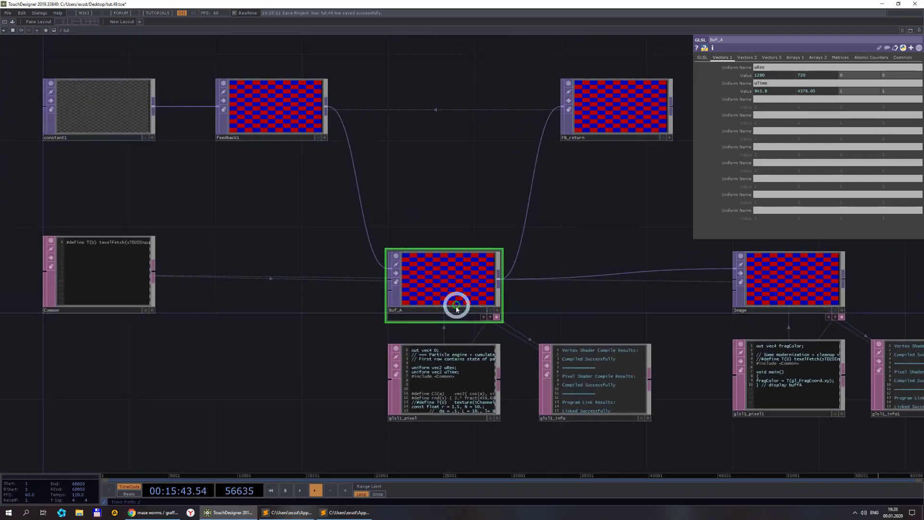
scroll(456, 304, "up", 2)
scroll(313, 349, "down", 2)
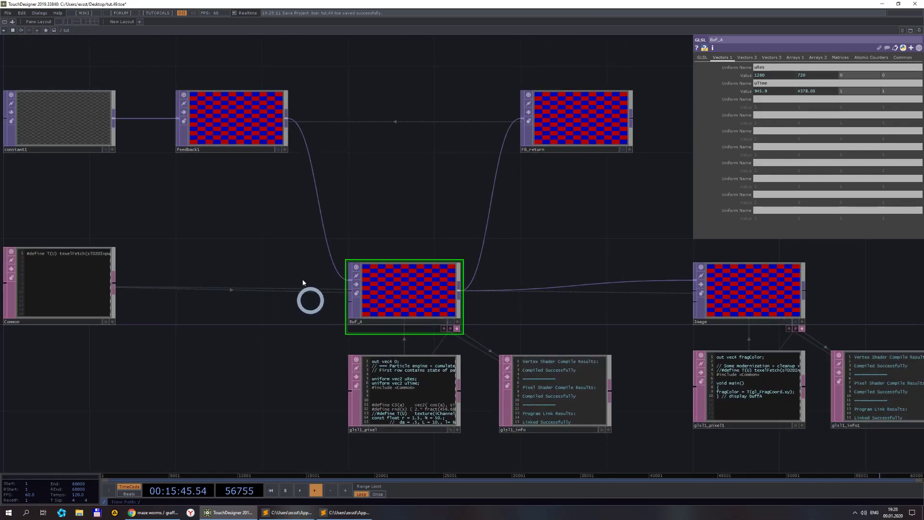
- Pulse the reset of feedback1 to restart the feedback loop, and inspect the output of Buf_A
left_click(239, 133)
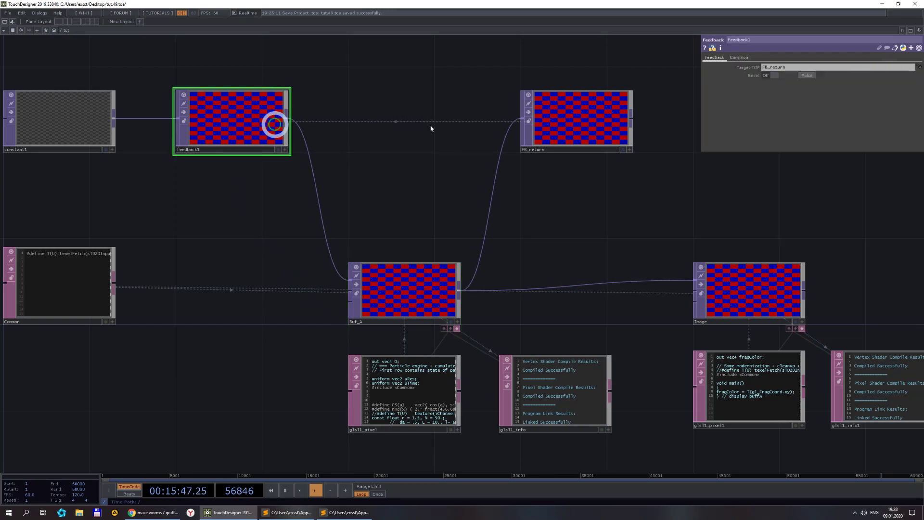
left_click(807, 76)
scroll(421, 330, "up", 4)
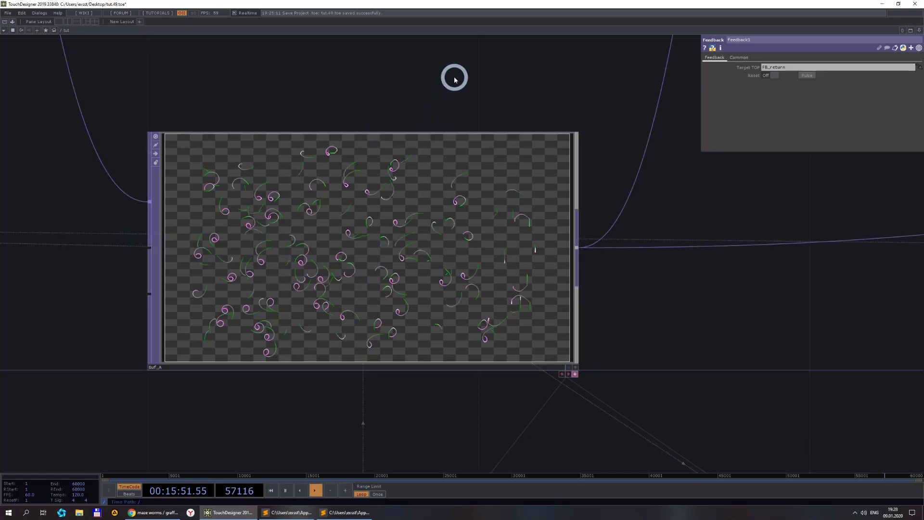
scroll(452, 85, "down", 5)
scroll(446, 88, "up", 4)
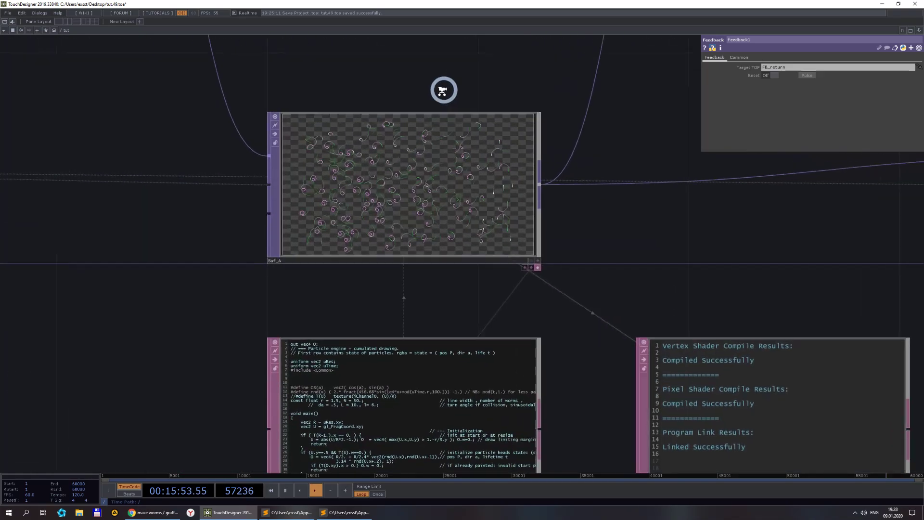
scroll(436, 106, "down", 2)
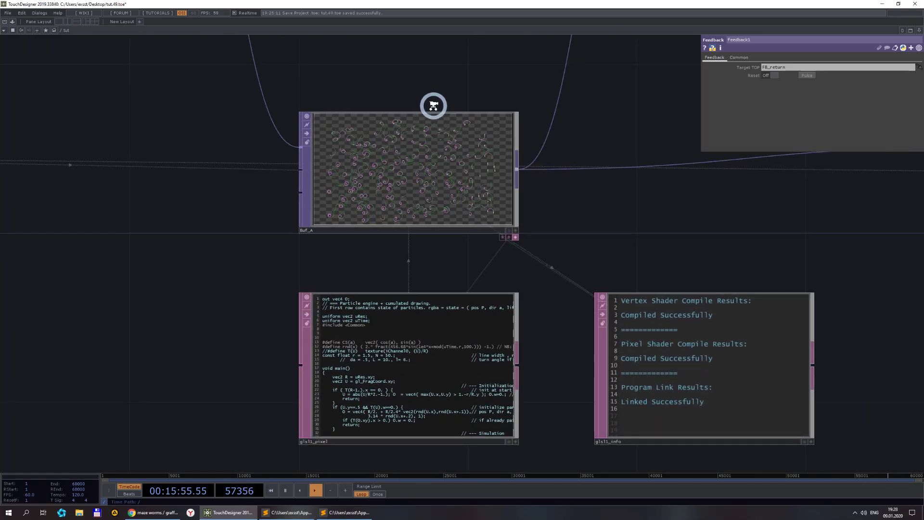
- Switch to the Buffer A shader in Sublime Text, remove a blank line above the macros, and replace uTime.r with uTime.x in the rnd definition
scroll(430, 107, "up", 2)
scroll(440, 245, "down", 2)
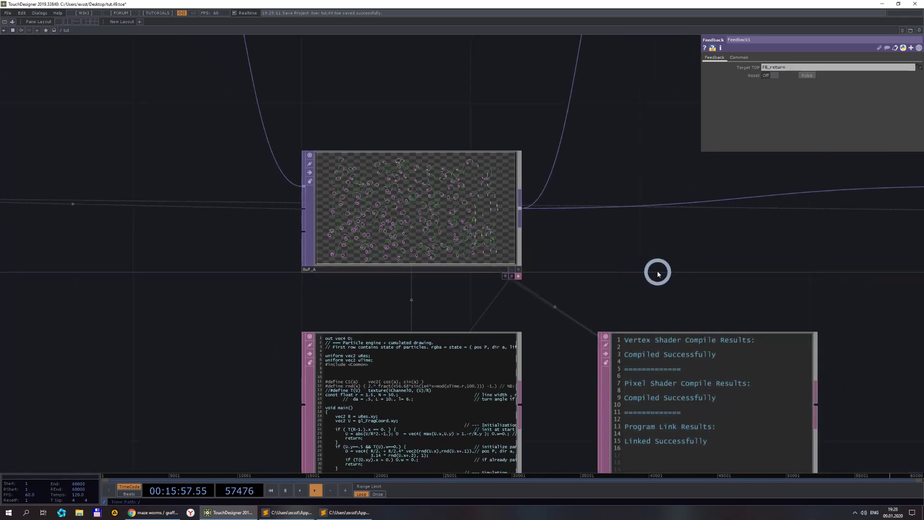
left_click_drag(658, 273, 322, 215)
scroll(308, 197, "up", 2)
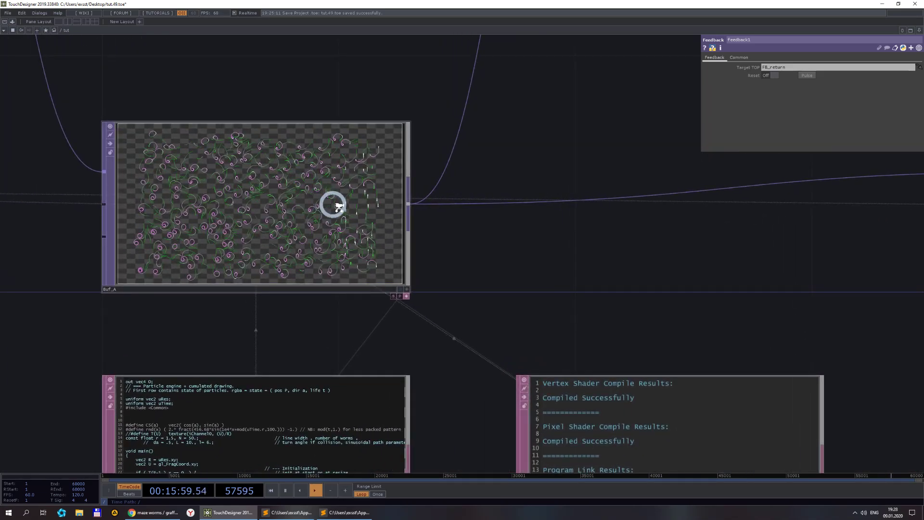
scroll(339, 207, "down", 2)
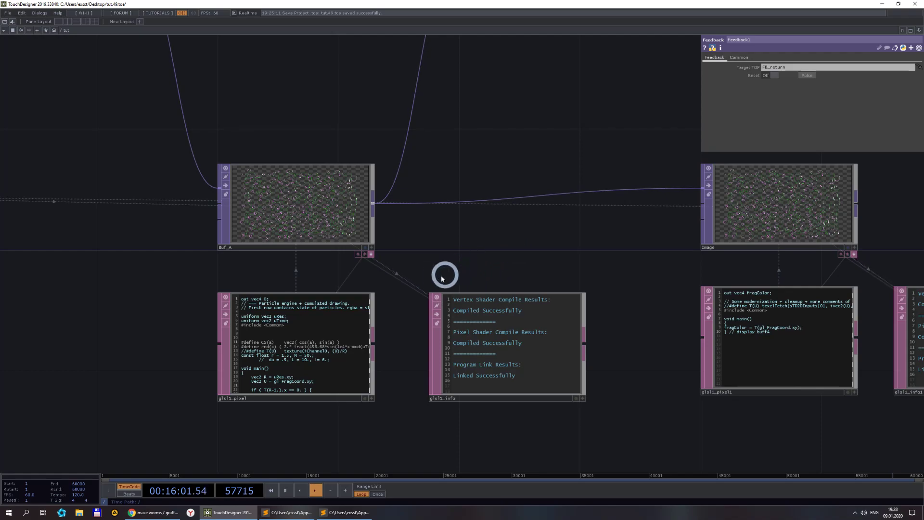
left_click(276, 513)
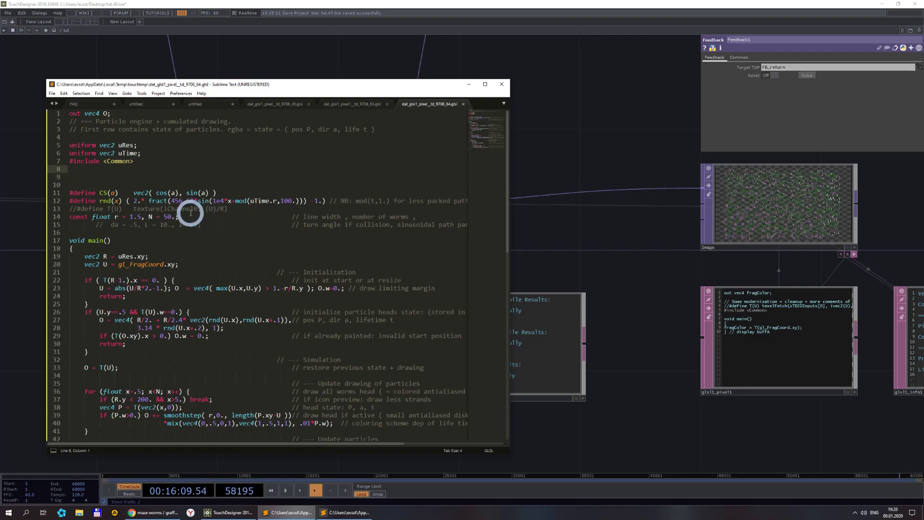
key("Delete")
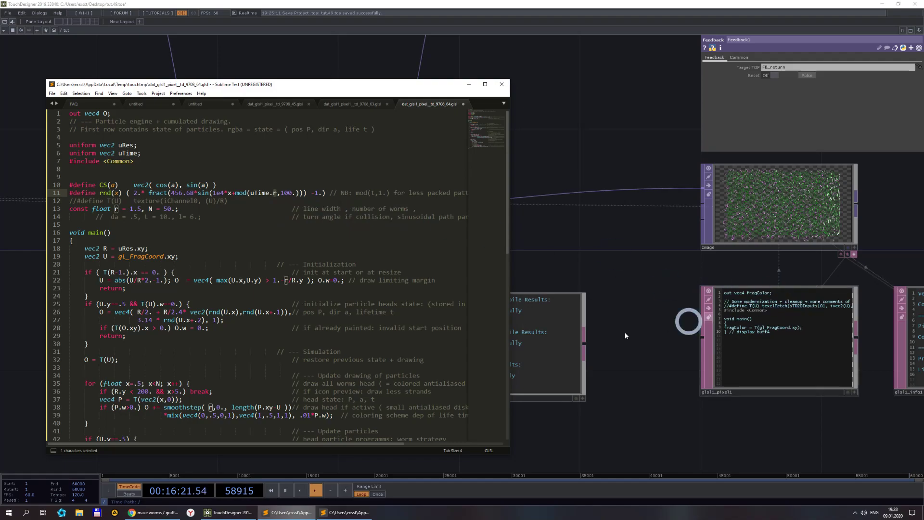
type("x")
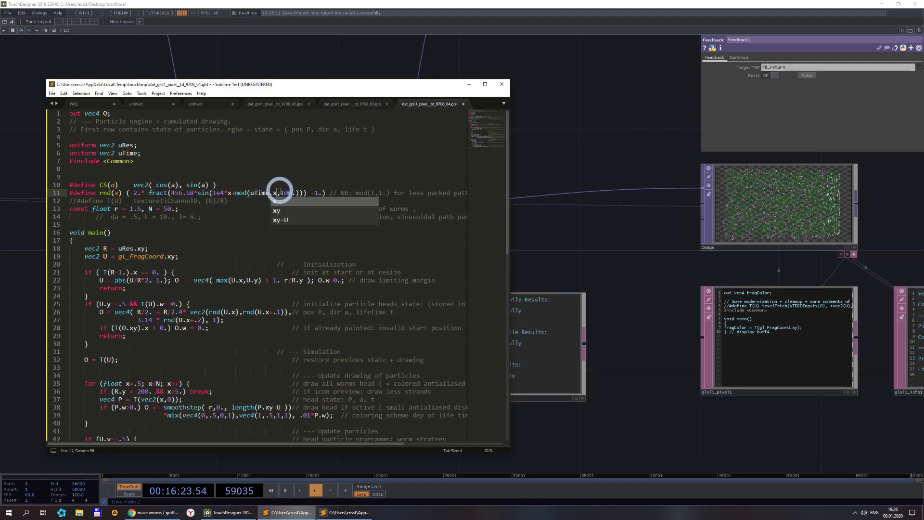
- Rename the rnd macro's parameter x to seed in both its signature and its body, and save the shader
double_click(116, 192)
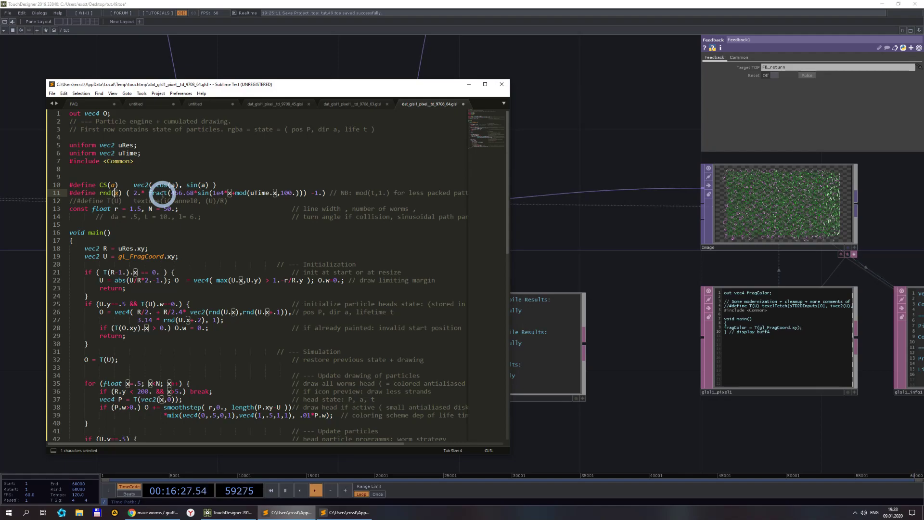
type("seed")
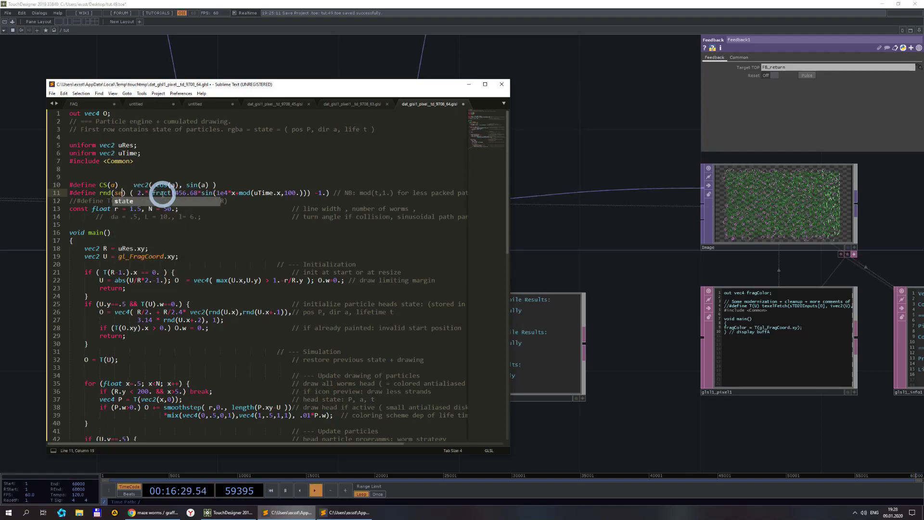
key("ctrl+c")
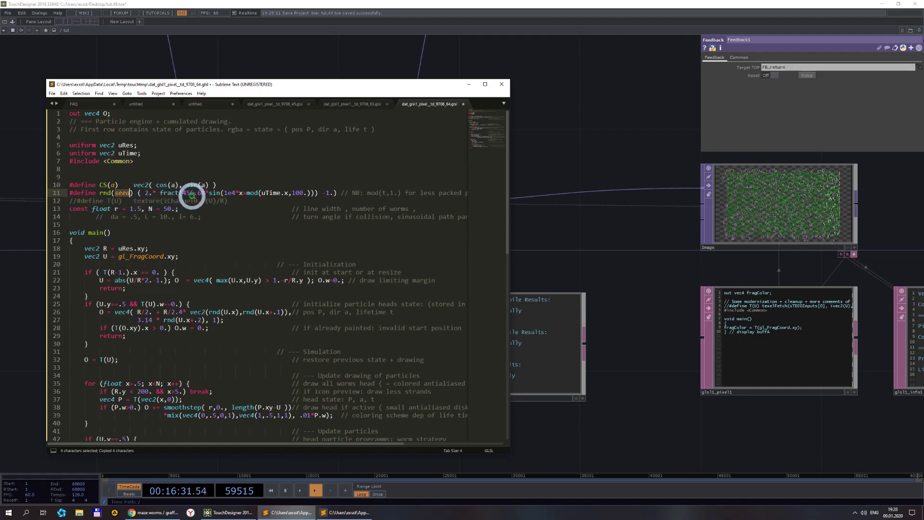
key("BackSpace")
key("ctrl+v")
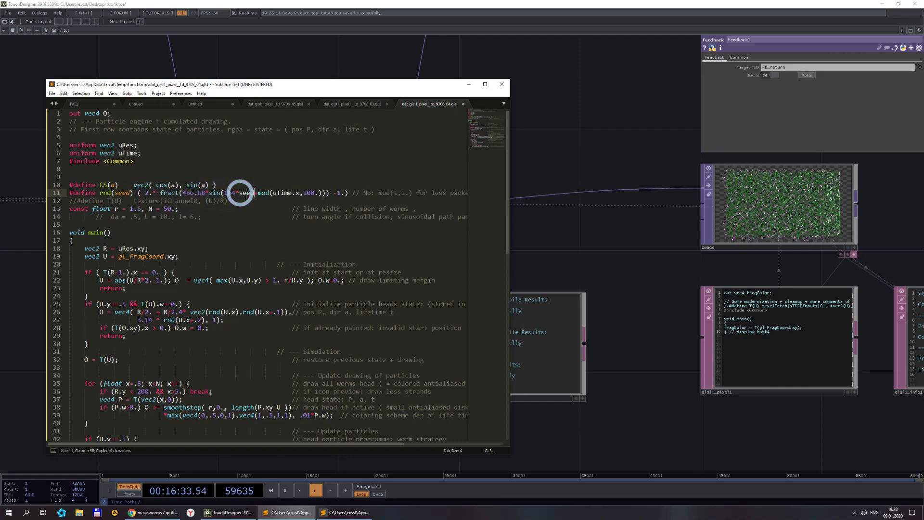
key("ctrl+s")
- Return to TouchDesigner and examine the Buf_A output and its compile results after the macro change
left_click(571, 259)
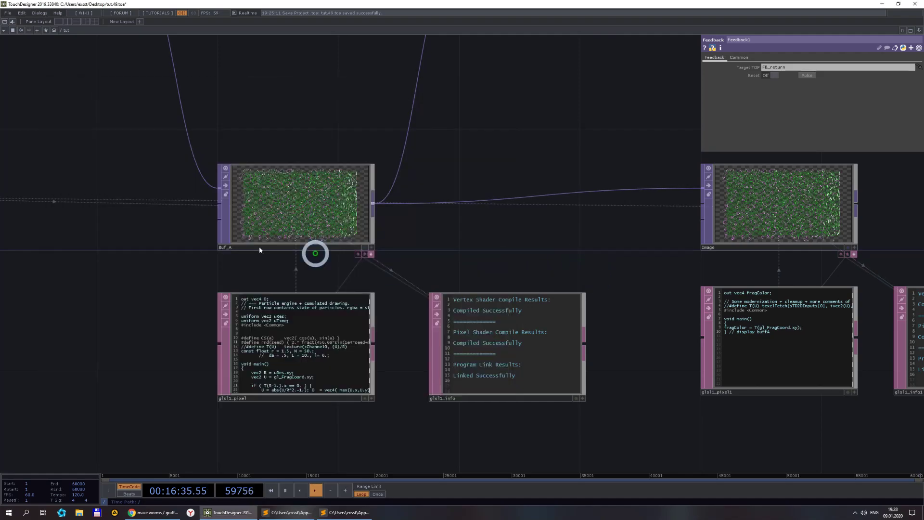
scroll(268, 226, "up", 5)
scroll(346, 214, "down", 5)
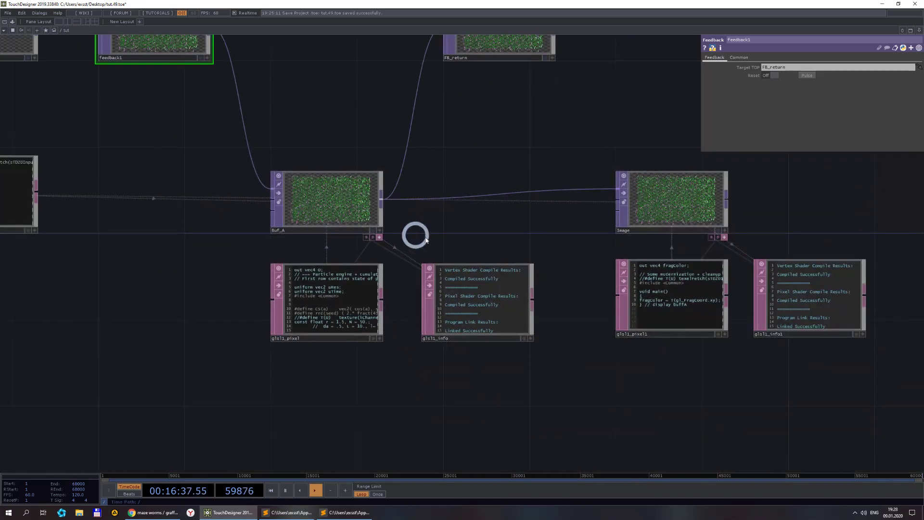
scroll(299, 200, "up", 6)
scroll(567, 192, "down", 1)
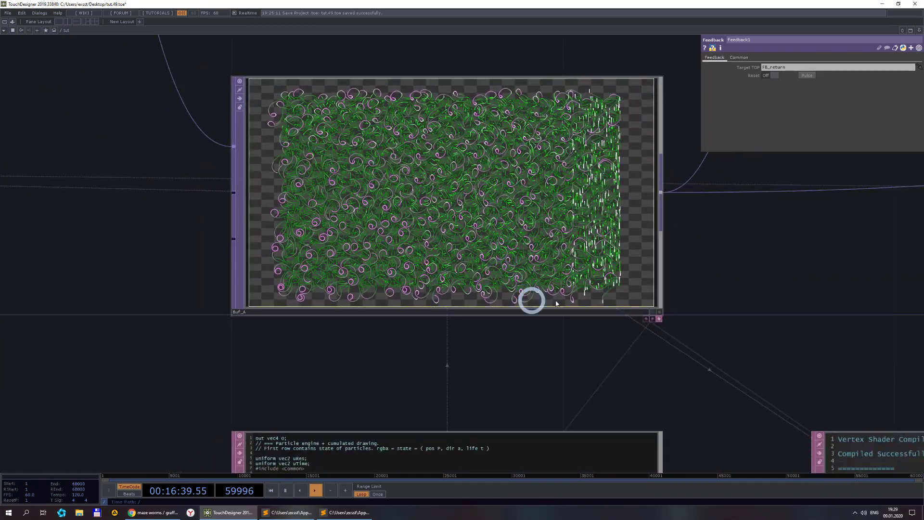
scroll(527, 192, "down", 1)
scroll(527, 192, "down", 3)
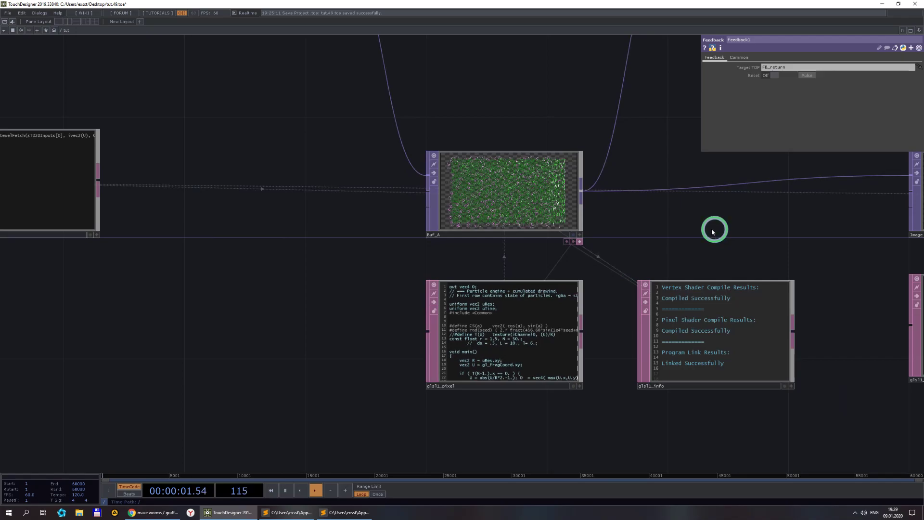
- Examine the Image operator's output, its pixel shader code and its compile results
left_click_drag(714, 231, 374, 239)
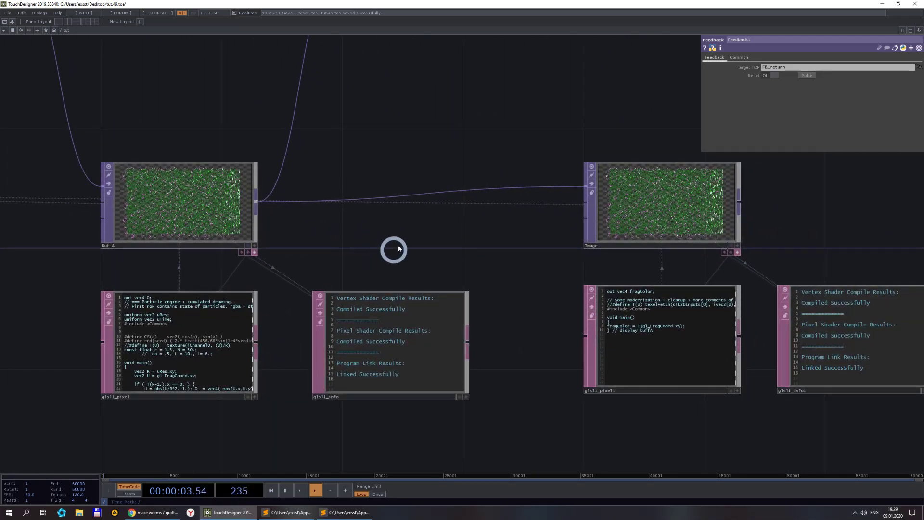
scroll(500, 262, "down", 2)
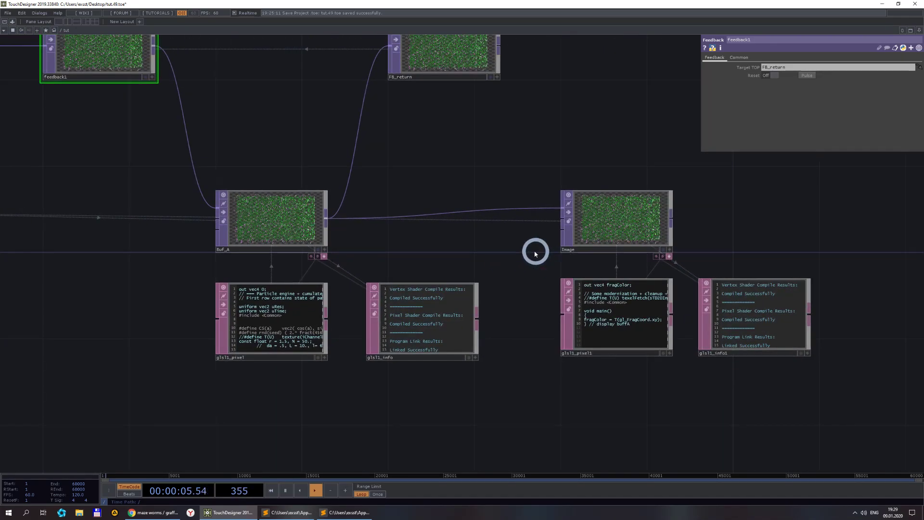
scroll(472, 361, "up", 5)
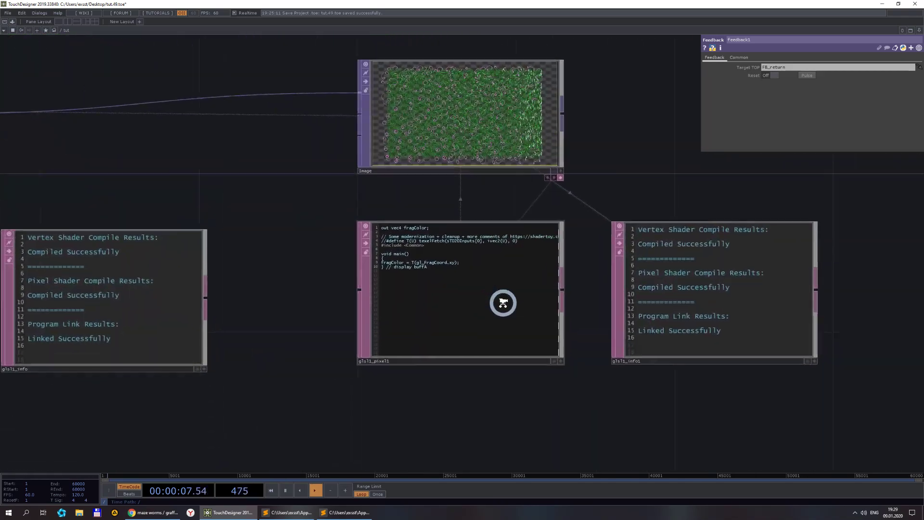
scroll(491, 300, "down", 3)
scroll(527, 234, "up", 2)
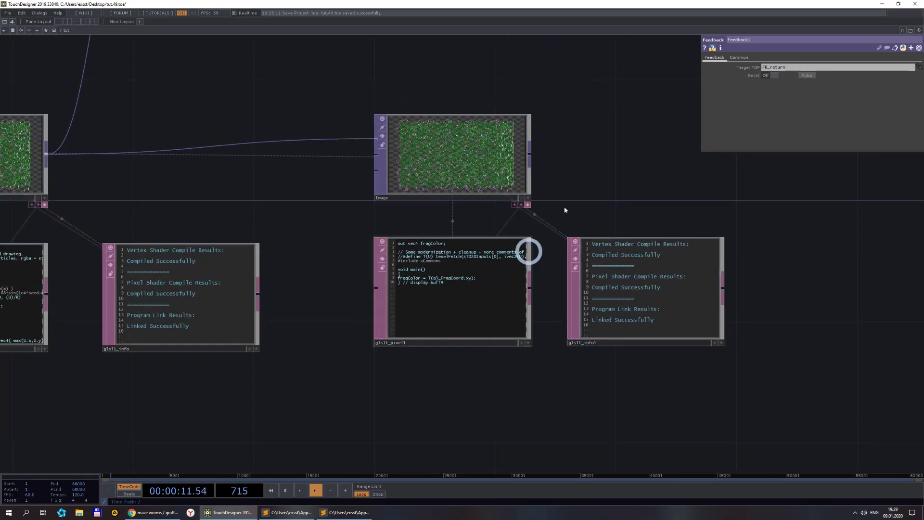
scroll(582, 167, "up", 3)
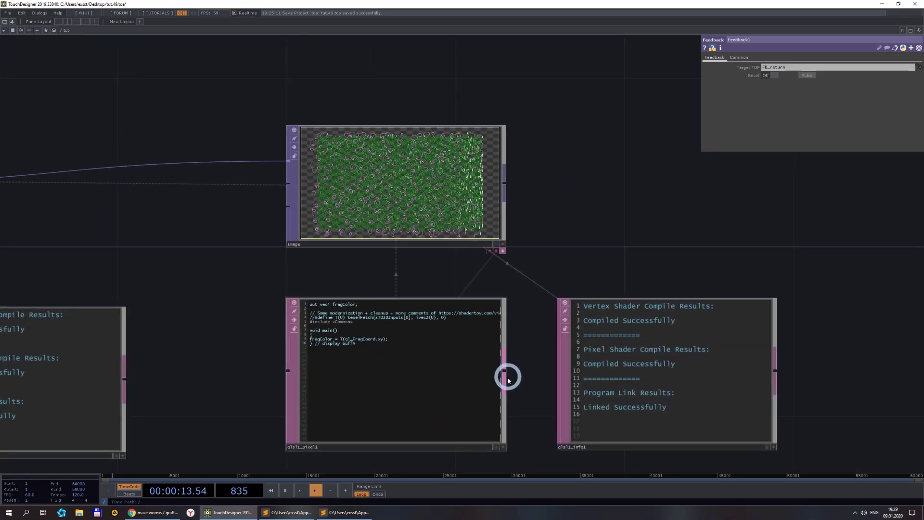
scroll(508, 380, "up", 2)
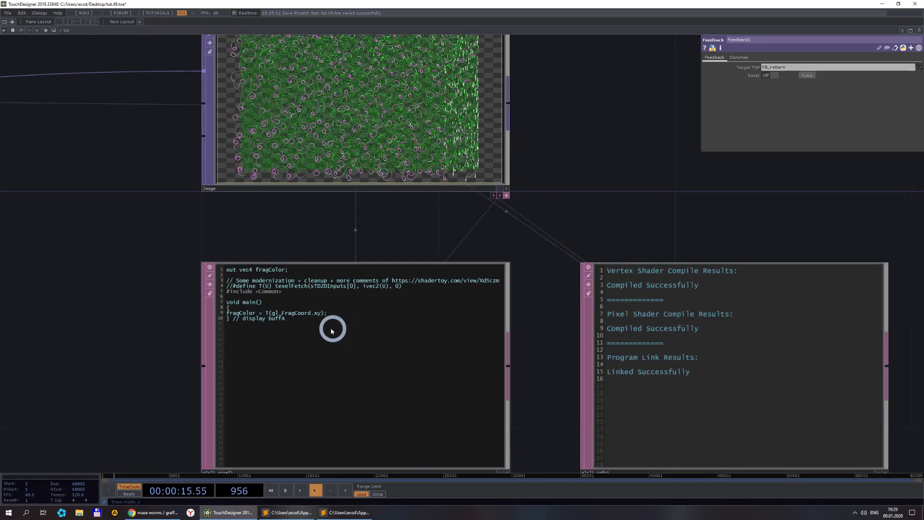
scroll(304, 336, "down", 2)
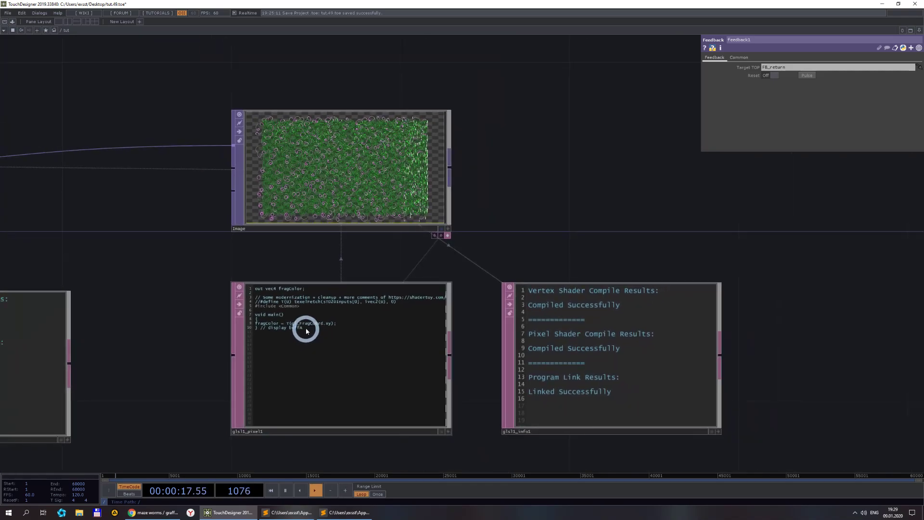
scroll(294, 335, "up", 3)
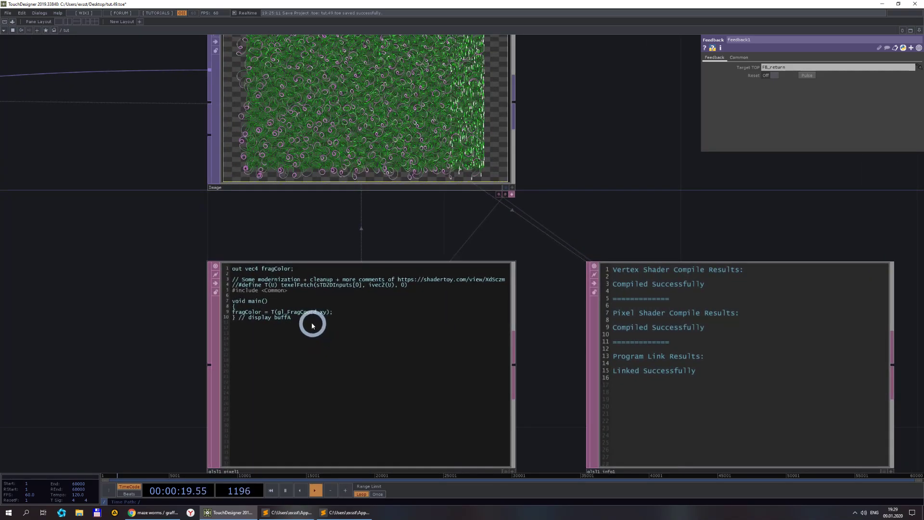
scroll(346, 314, "down", 6)
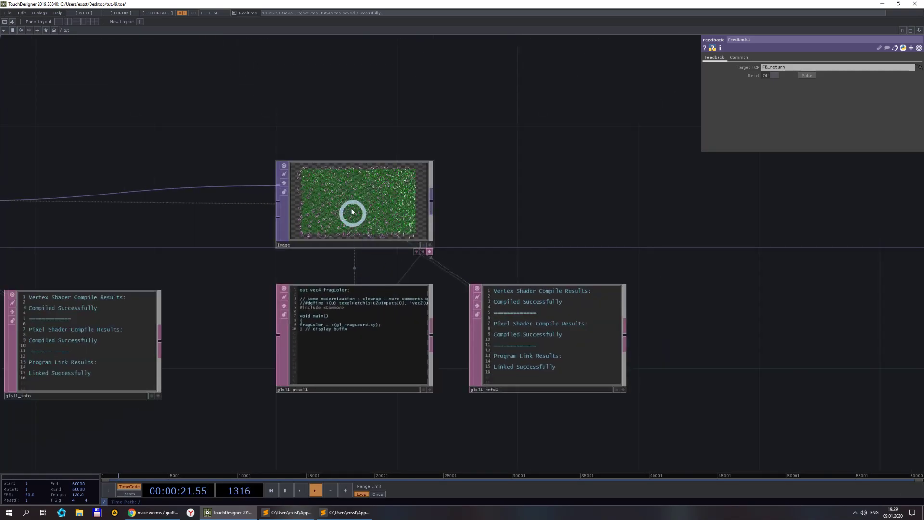
- Add a Null TOP fed by the output of Buf_A, placed above the Image operator
left_click(297, 201)
scroll(297, 202, "up", 2)
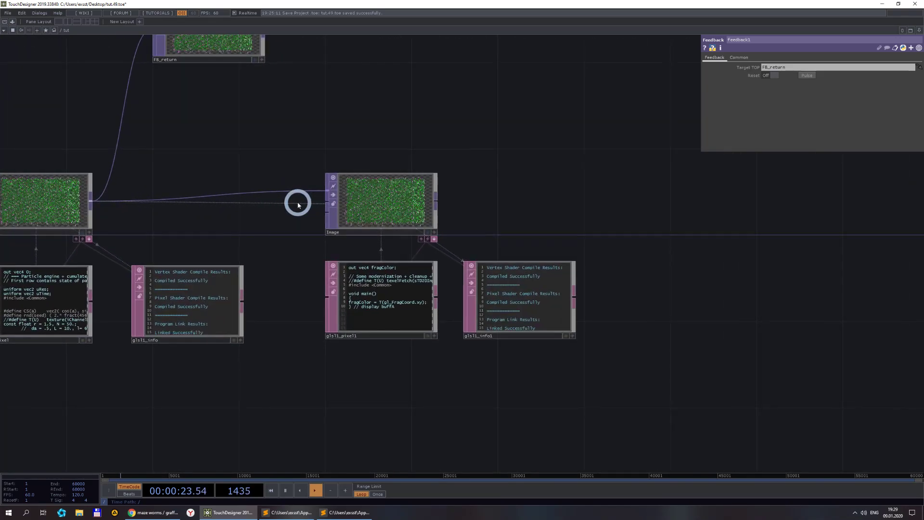
left_click(92, 201)
right_click(90, 203)
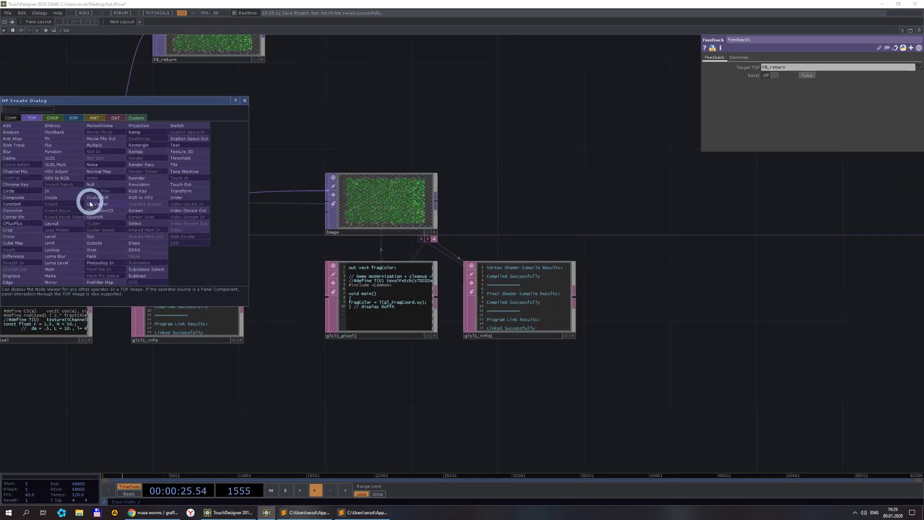
left_click(88, 186)
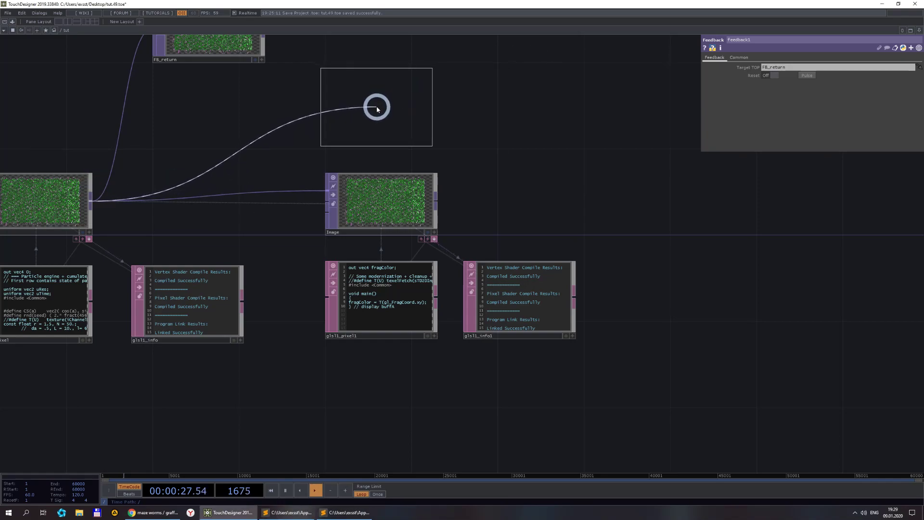
left_click(381, 105)
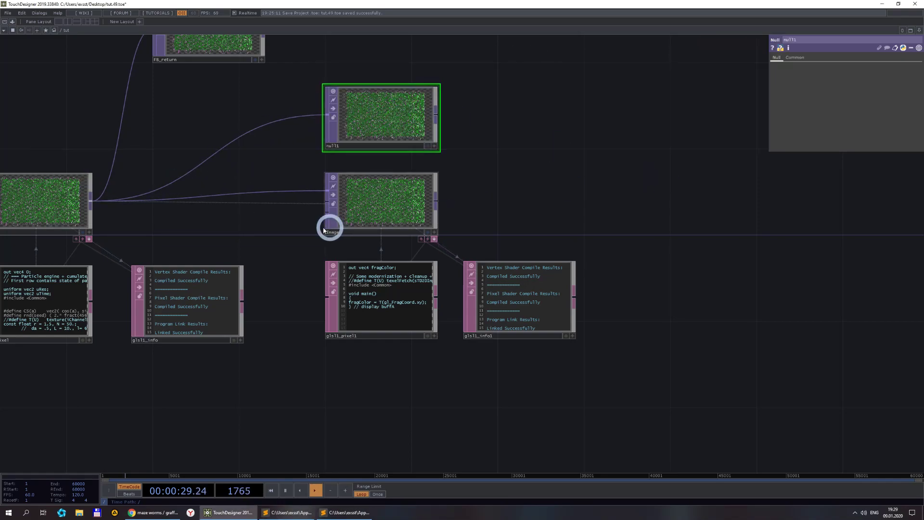
- Delete the Image operator and move the Null TOP into its place, level with Buf_A
left_click(400, 212)
key("Delete")
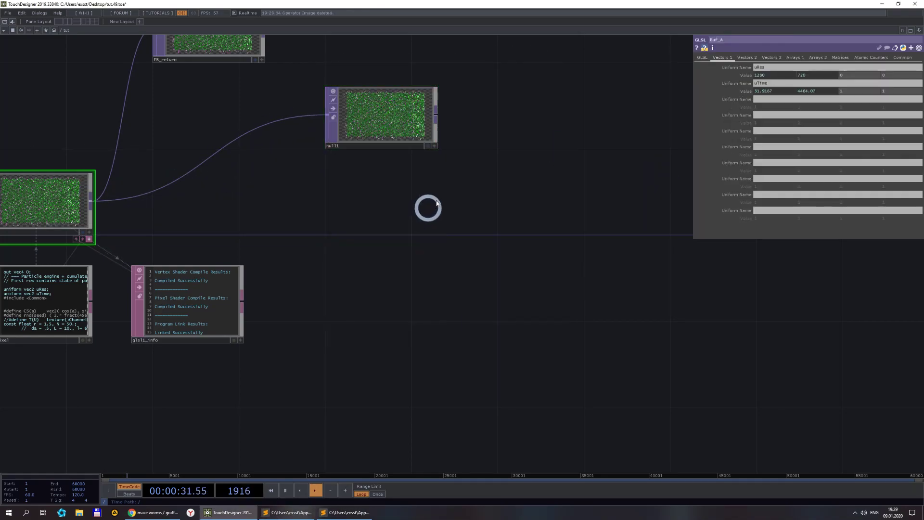
left_click_drag(373, 128, 373, 204)
- Add a Button COMP to the network below the Null TOP
scroll(380, 289, "down", 3)
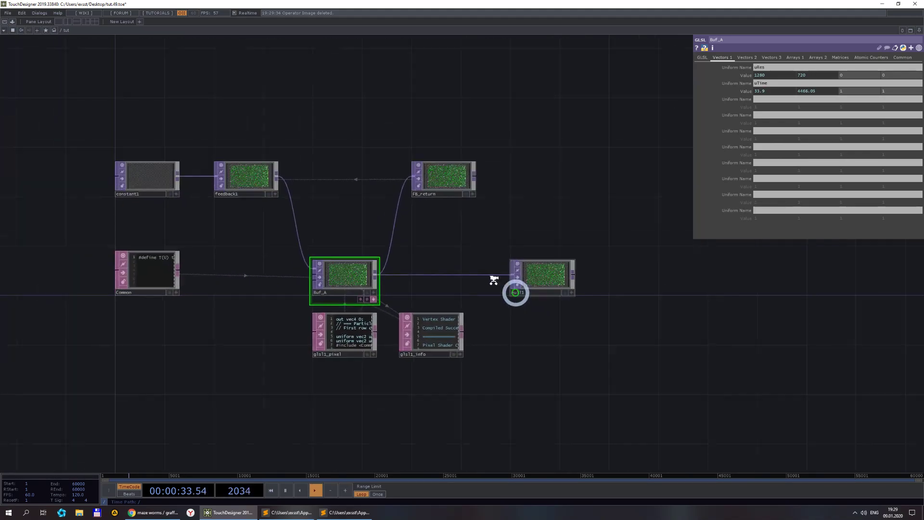
scroll(371, 233, "up", 2)
left_click_drag(357, 363, 320, 259)
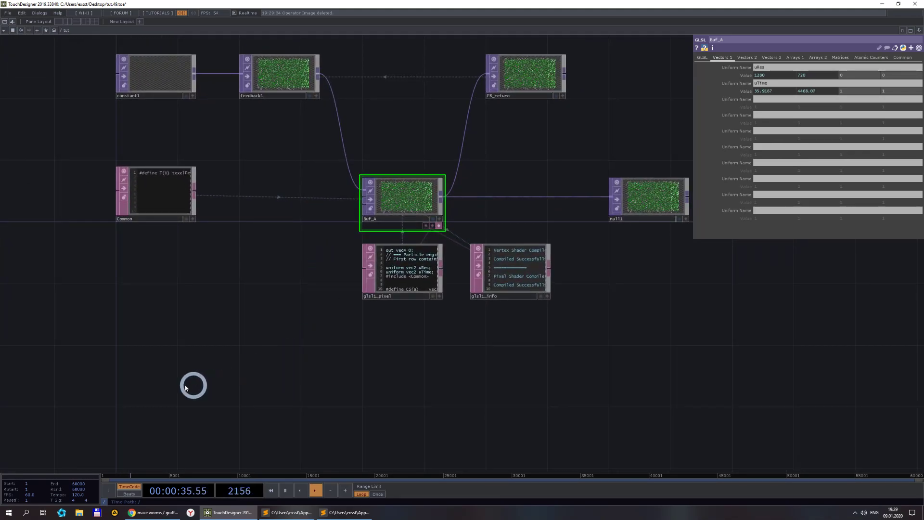
left_click_drag(657, 355, 473, 349)
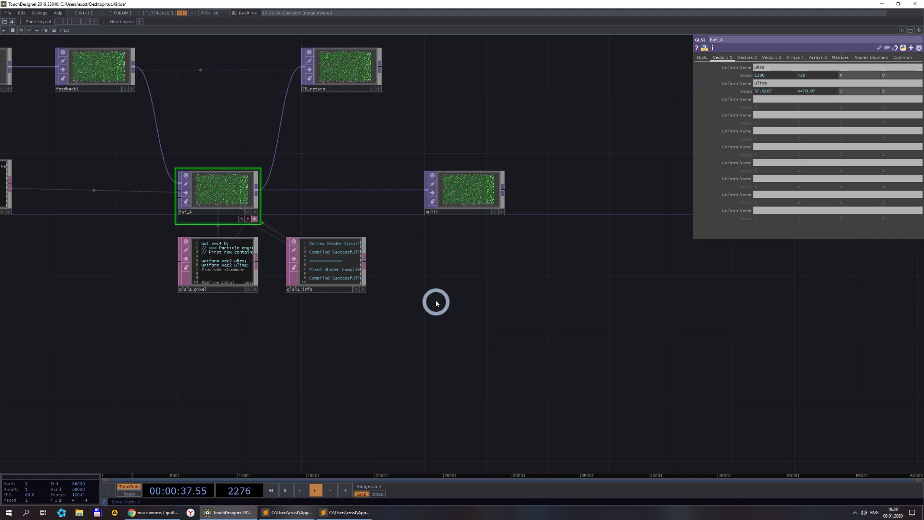
key("Tab")
left_click(324, 202)
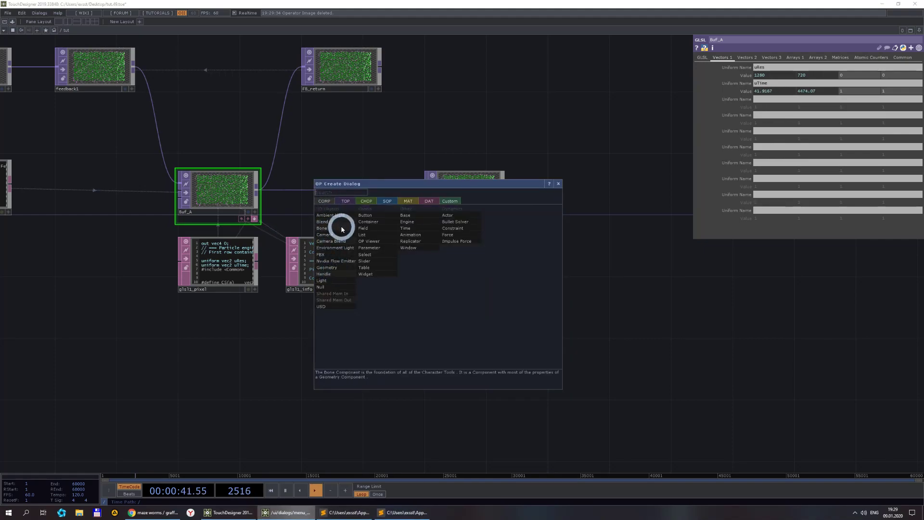
left_click(368, 218)
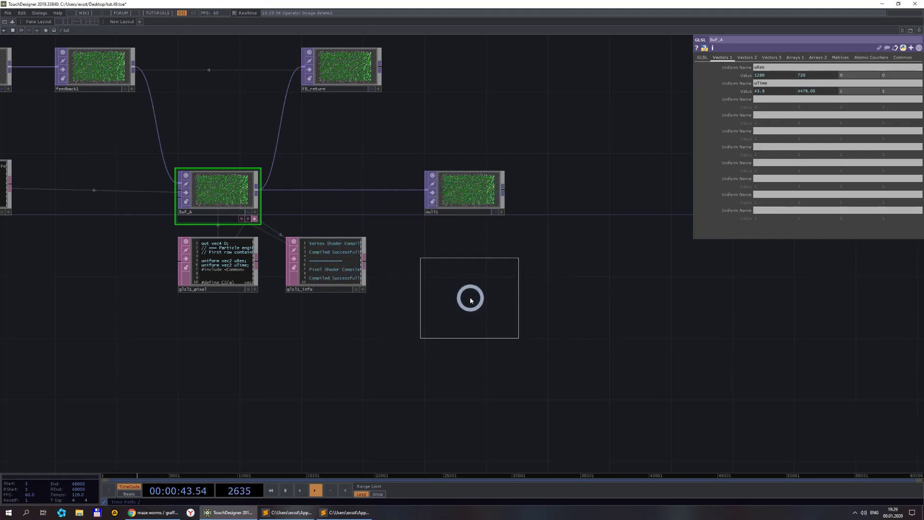
left_click(501, 316)
- Change the text of the bg Text TOP inside the button component to "Reset" and return to the parent network
key("i")
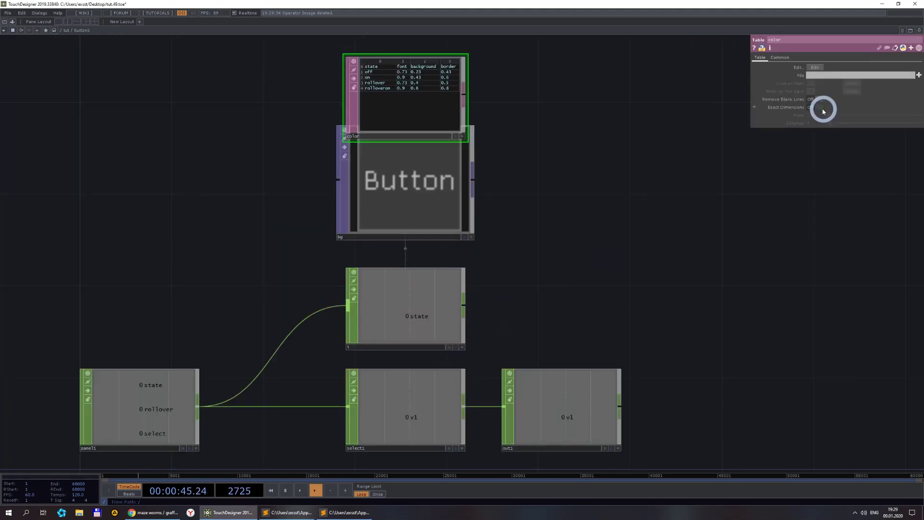
left_click(423, 195)
left_click(840, 107)
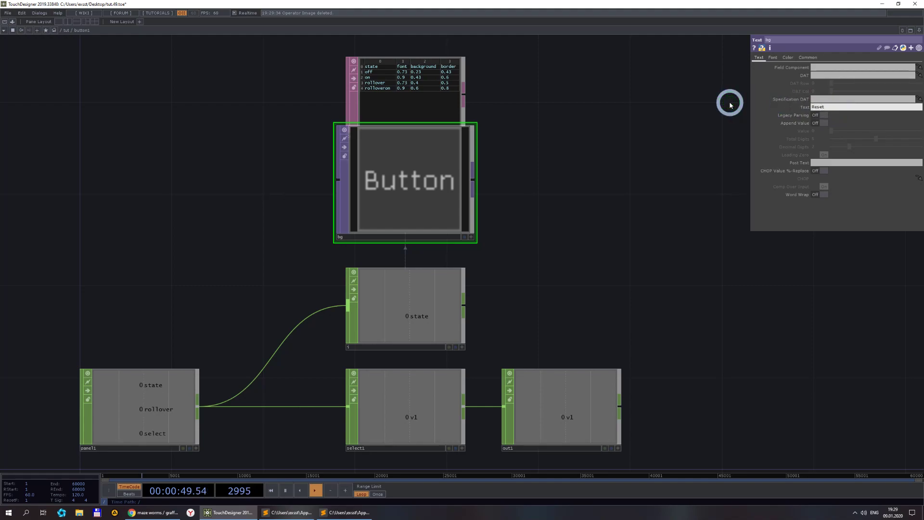
key("Return")
left_click(66, 29)
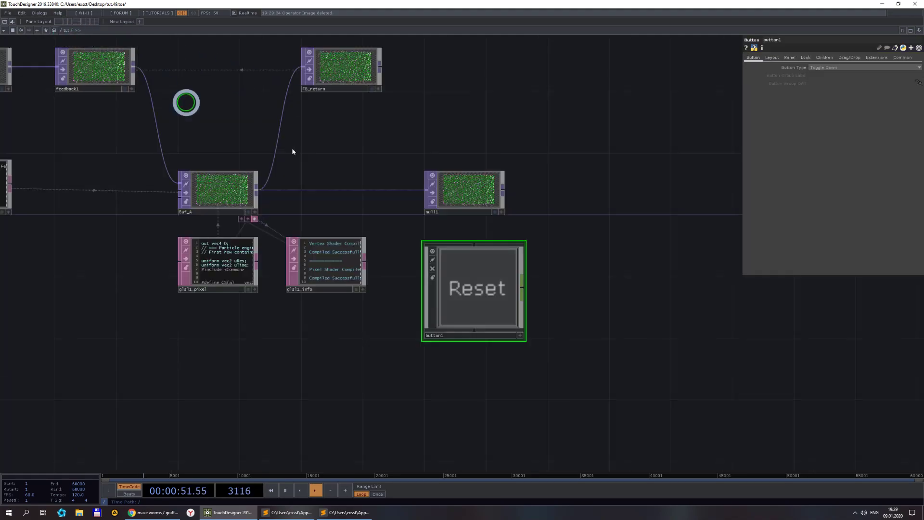
- Add a Null CHOP fed by the Reset button's output, placed beside it and named "resetter"
left_click(522, 284)
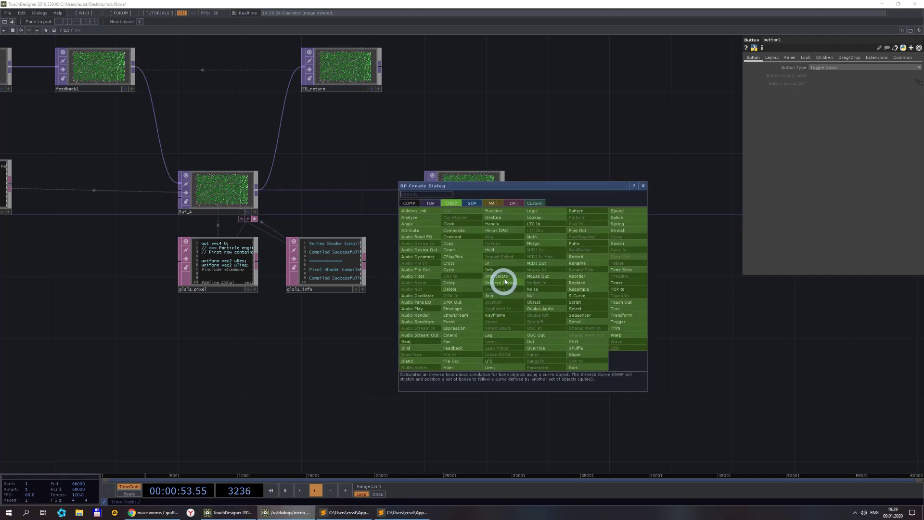
left_click(533, 297)
left_click(707, 332)
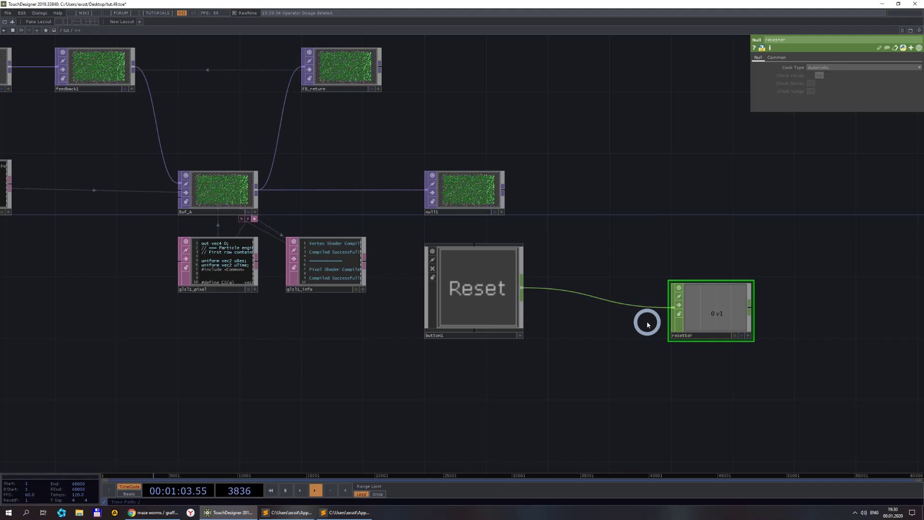
- Reference the resetter channel in the Reset parameter of feedback1 and save the project
scroll(647, 317, "down", 3)
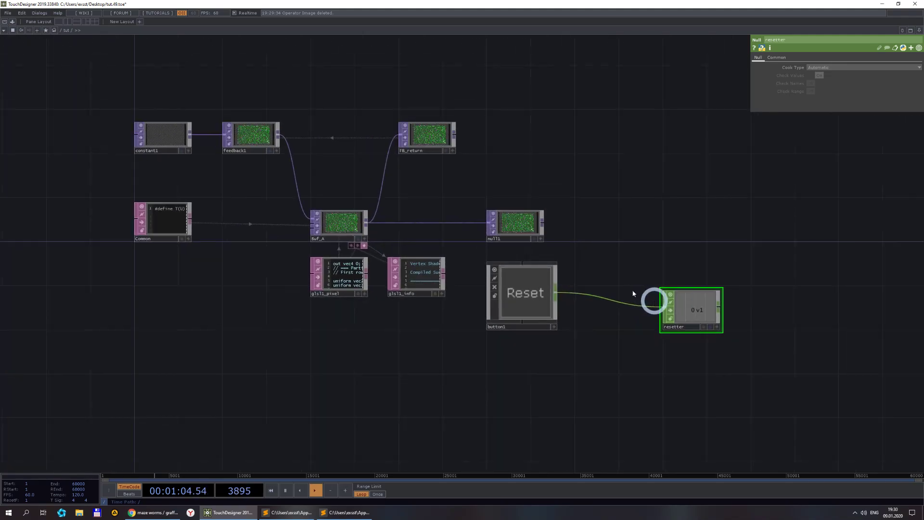
left_click(247, 138)
left_click_drag(707, 312, 815, 75)
key("ctrl+s")
left_click(717, 327)
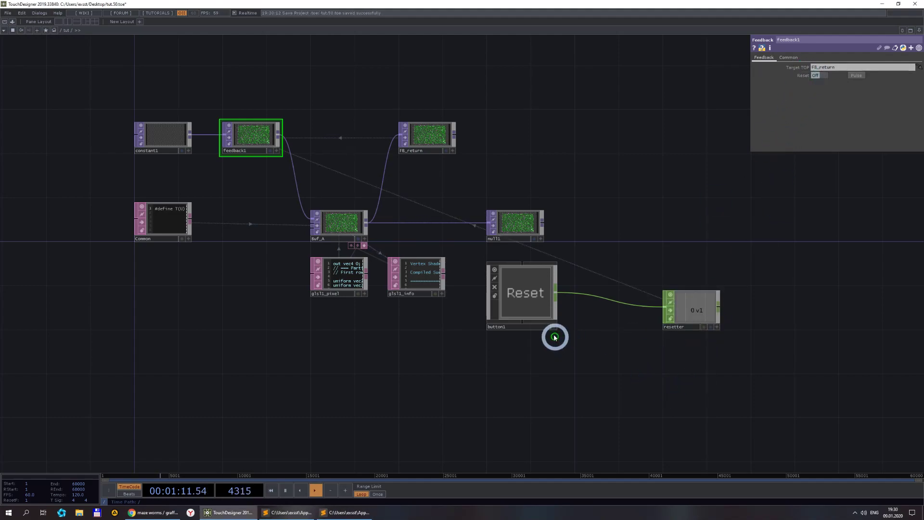
- Set the Reset button's Button Type to Momentary
left_click(554, 327)
left_click(534, 297)
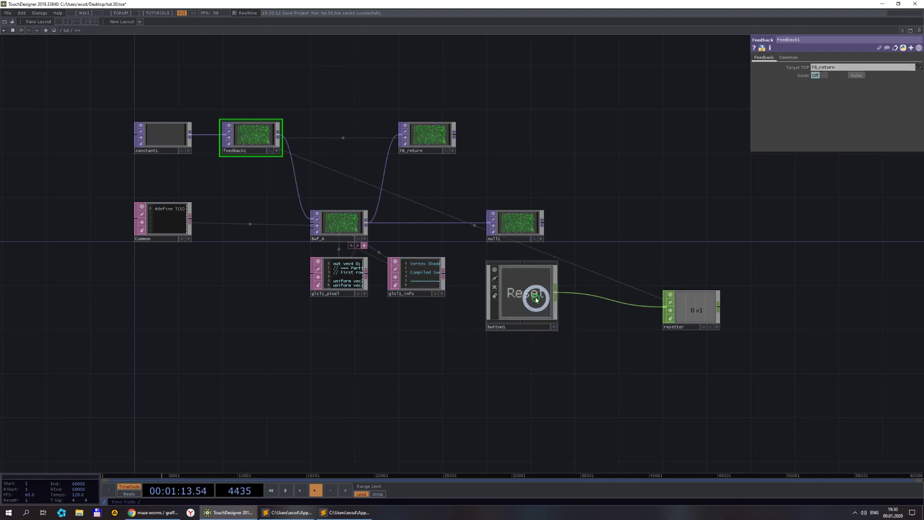
left_click(827, 68)
left_click(825, 76)
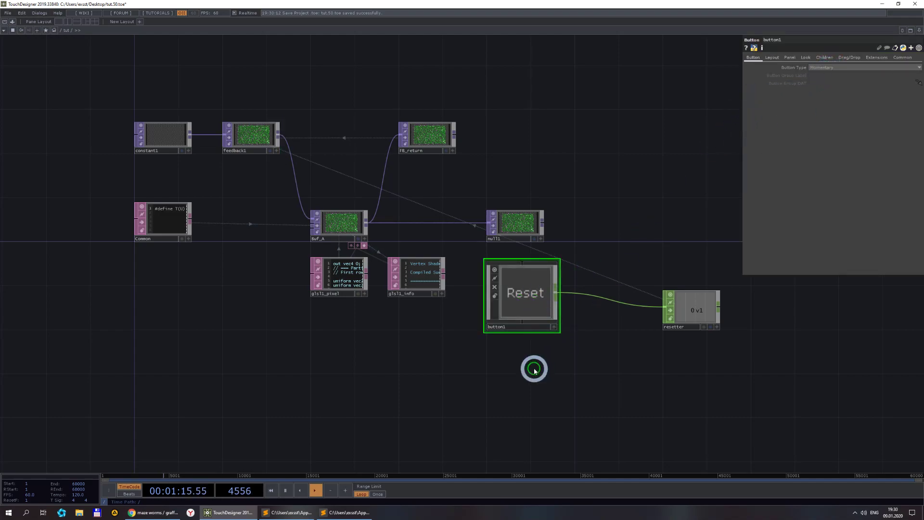
- Make the button's viewer interactive and trigger the reset twice, checking its effect on Buf_A's output
left_click(553, 327)
left_click(532, 303)
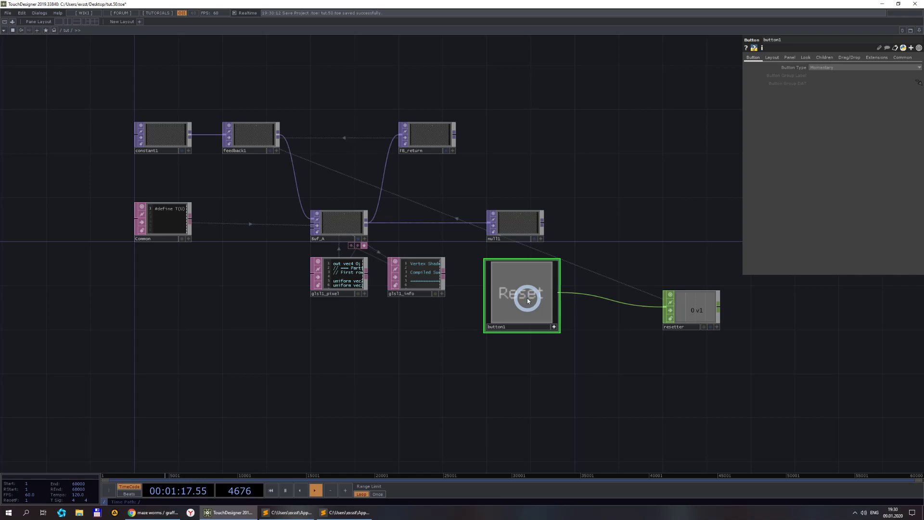
left_click(528, 300)
left_click(327, 262)
scroll(361, 241, "up", 3)
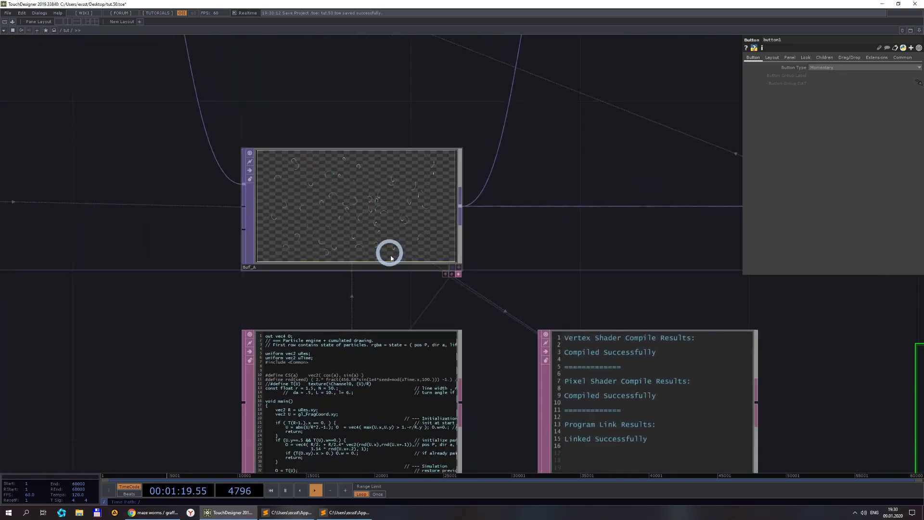
left_click_drag(585, 270, 434, 240)
scroll(434, 240, "down", 2)
left_click(775, 395)
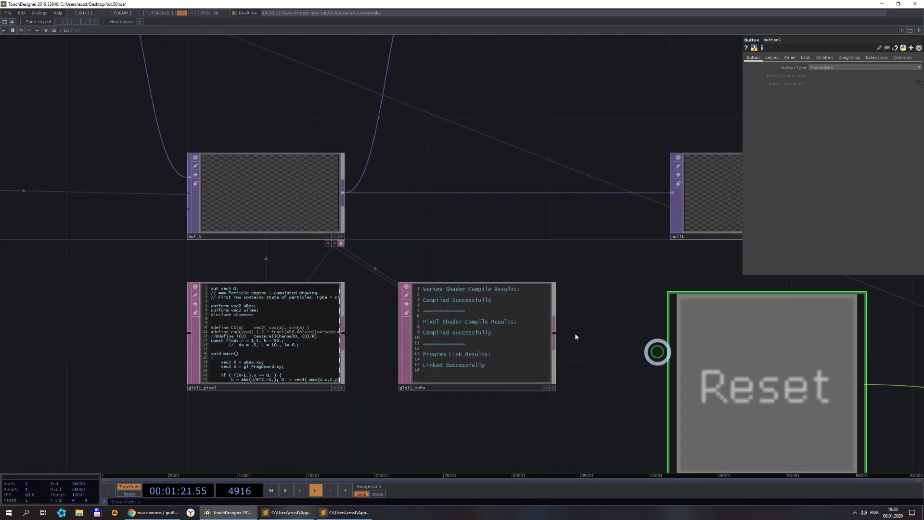
- Examine how the worm pattern redraws in Buf_A after the reset
scroll(299, 181, "up", 3)
scroll(571, 265, "down", 1)
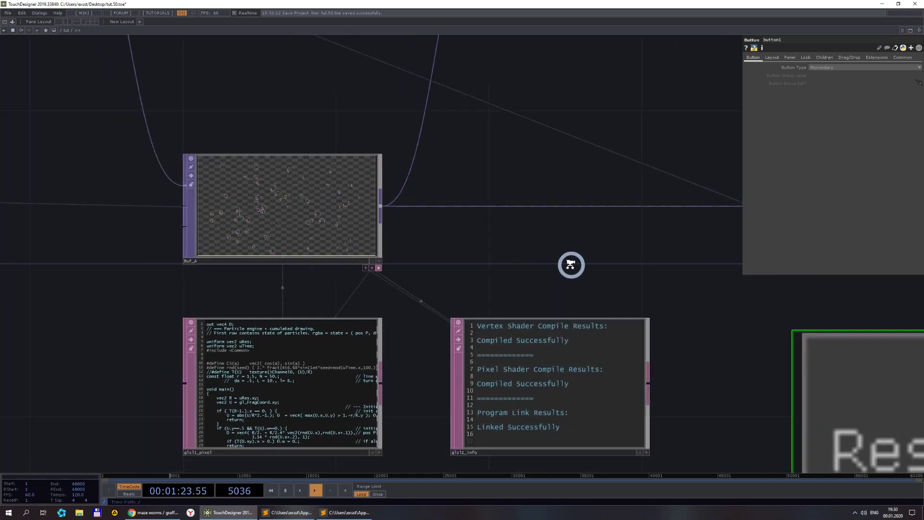
scroll(592, 265, "down", 3)
left_click_drag(593, 264, 421, 192)
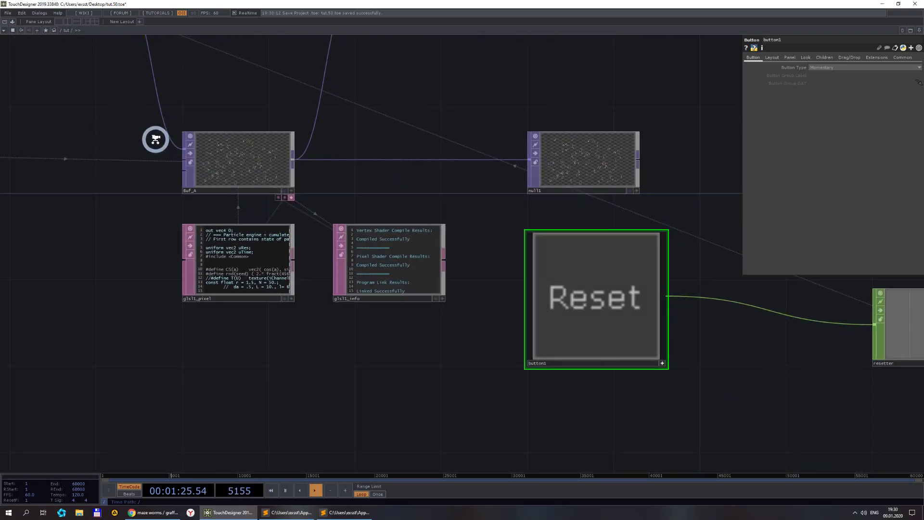
scroll(154, 139, "up", 4)
scroll(348, 199, "down", 4)
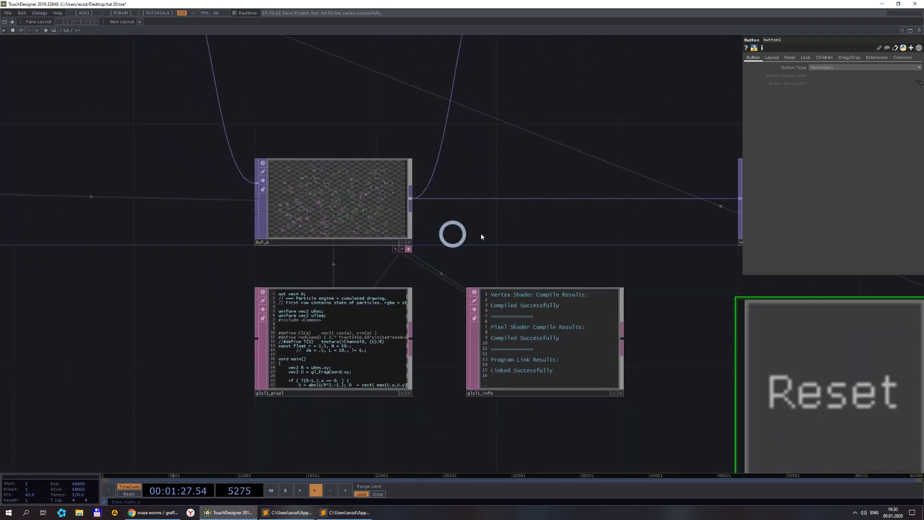
- Rename the Null TOP fed by Buf_A to "Final"
left_click_drag(536, 236, 399, 233)
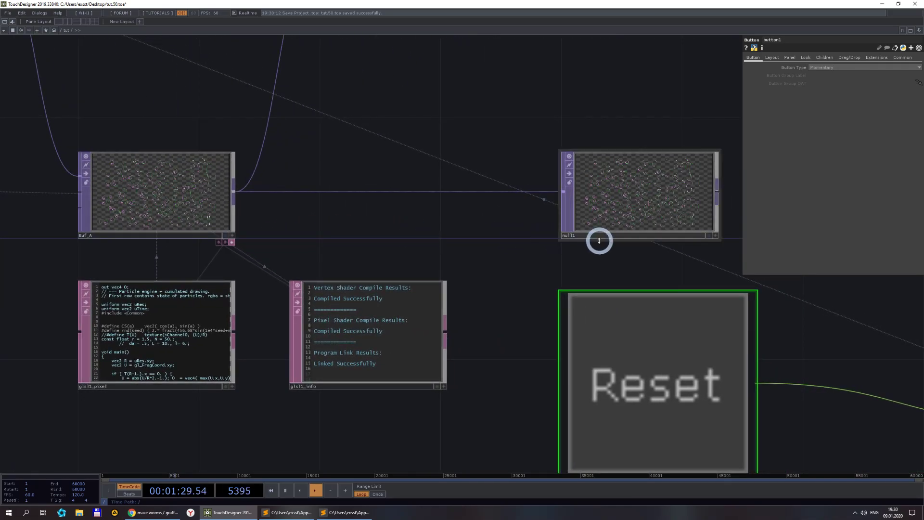
left_click(583, 236)
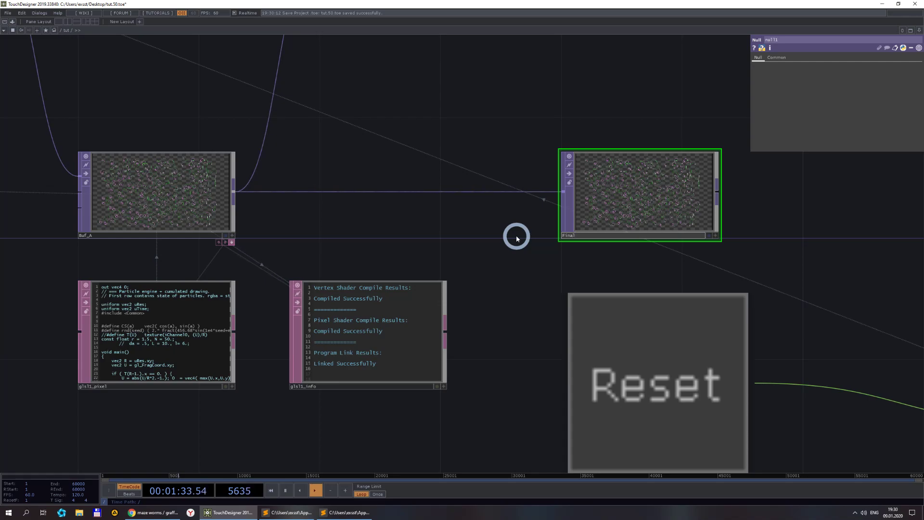
key("Return")
- Copy the "#define T(U) texelFetch(sTD2DInputs[0], ivec2(U), 0)" line from the Common DAT and remove it there
left_click_drag(471, 238, 598, 241)
scroll(597, 241, "down", 4)
scroll(476, 217, "up", 3)
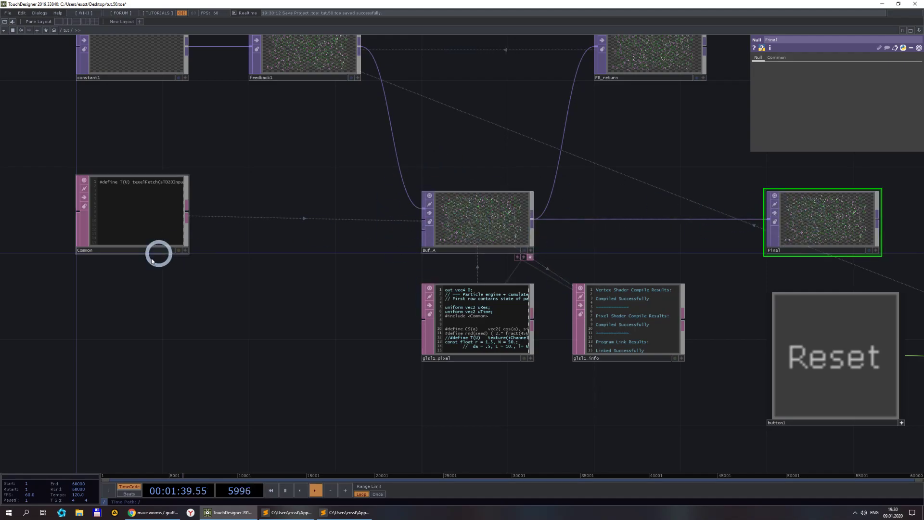
scroll(187, 243, "up", 3)
left_click_drag(208, 245, 407, 266)
scroll(406, 266, "down", 2)
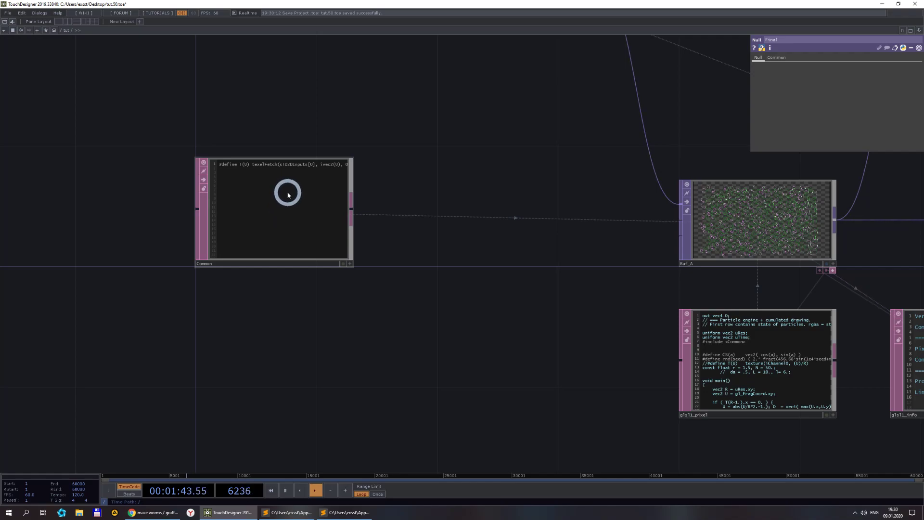
scroll(307, 254, "up", 2)
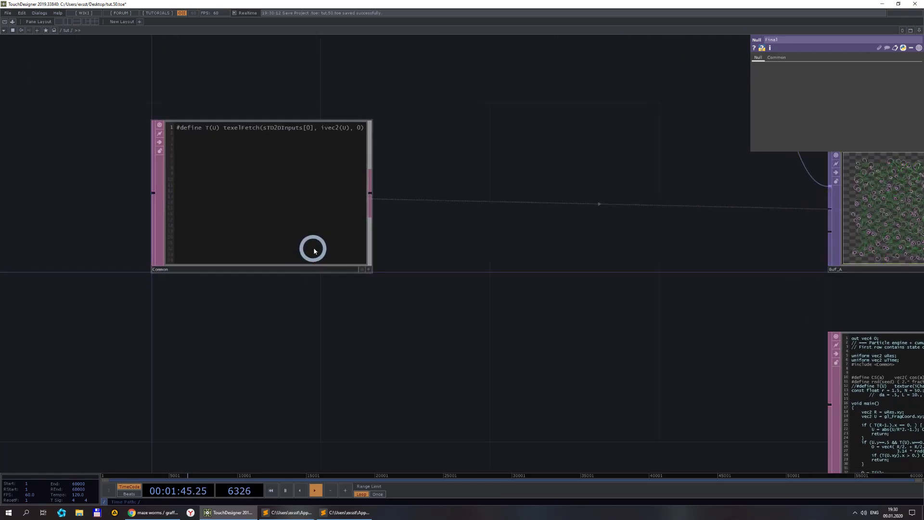
left_click(367, 268)
left_click_drag(362, 126, 128, 130)
key("ctrl+c")
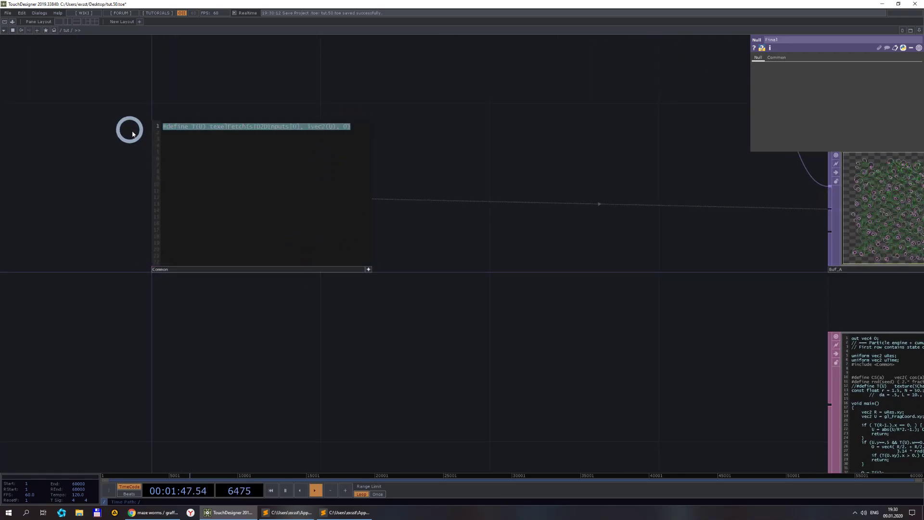
key("BackSpace")
left_click(366, 269)
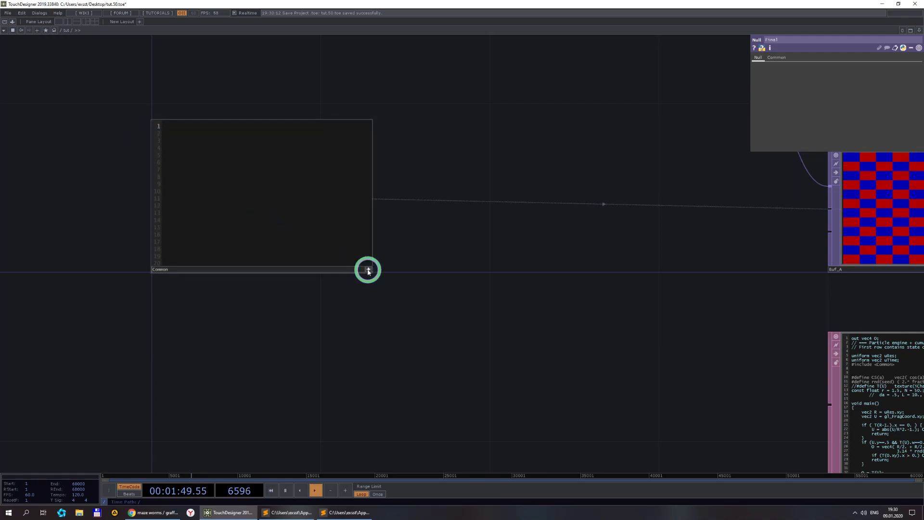
- Replace "#include <Common>" in the pixel shader in Sublime Text with the copied T(U) define, add a blank line above it and save
left_click(290, 512)
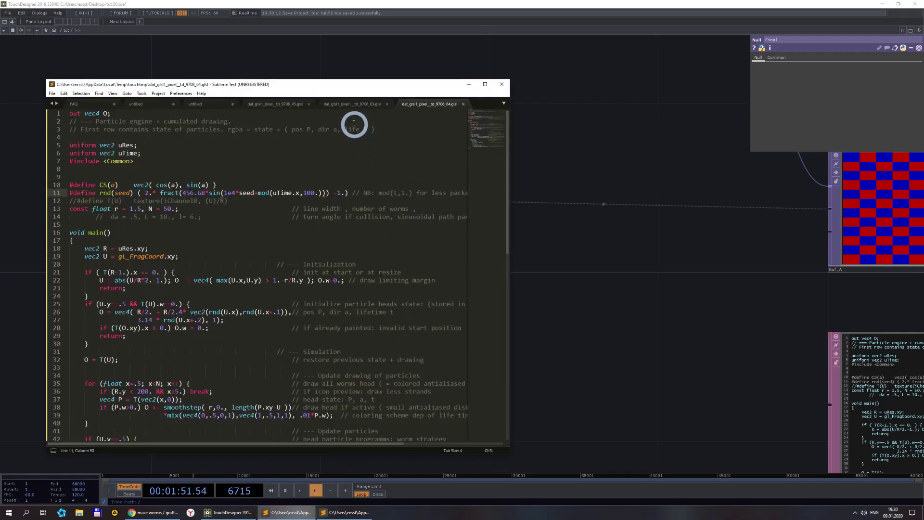
left_click_drag(141, 163, 70, 161)
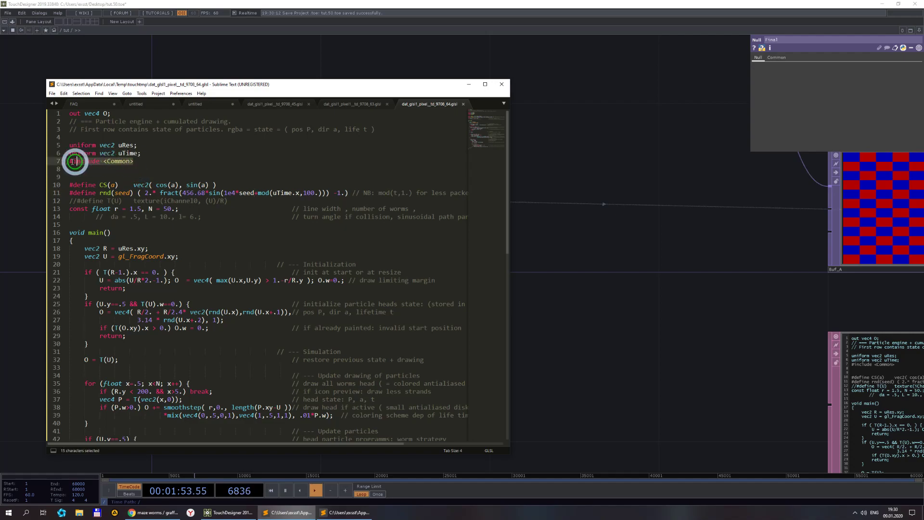
key("ctrl+v")
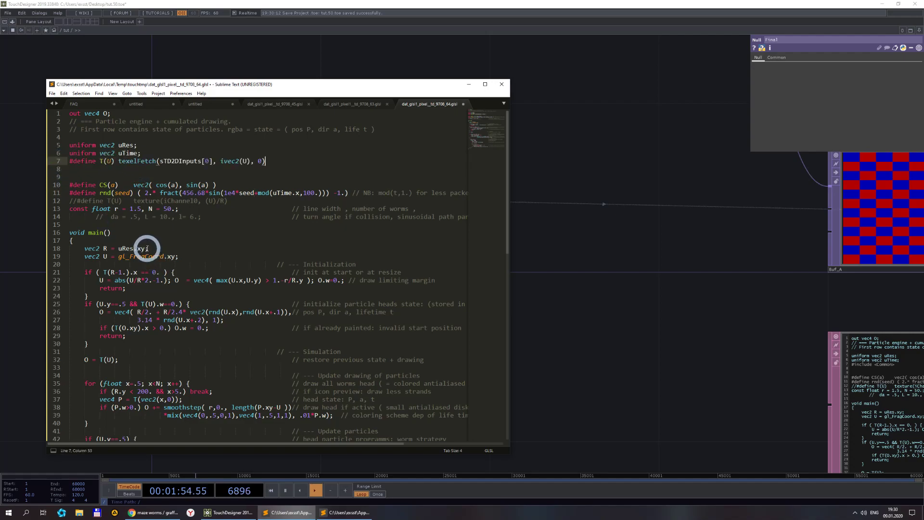
left_click(152, 156)
key("Return")
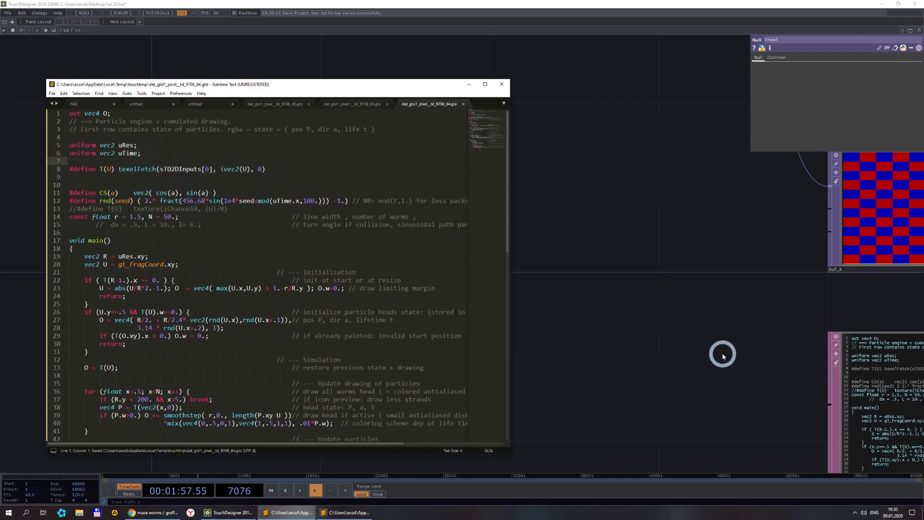
- Return to TouchDesigner and trigger the Reset button to restart the feedback, checking Buf_A's output
left_click(722, 353)
scroll(694, 341, "down", 3)
scroll(614, 316, "down", 4)
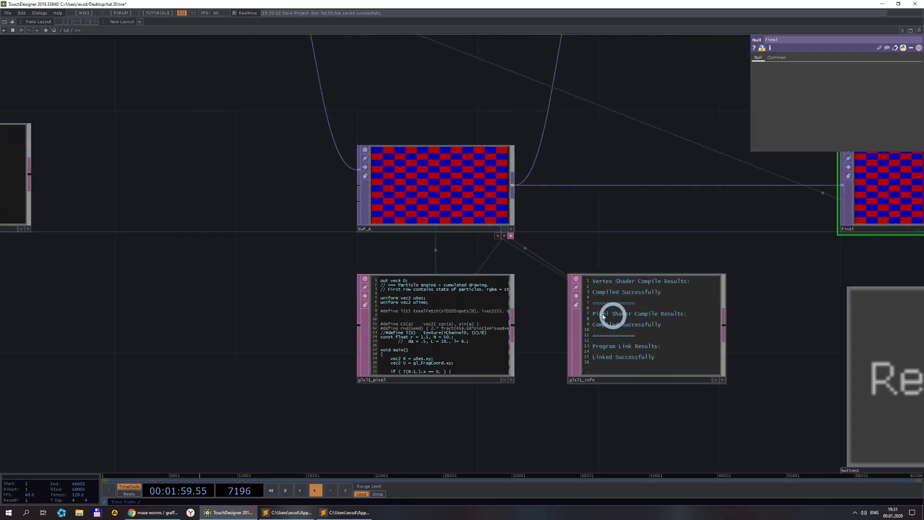
left_click(784, 365)
scroll(538, 266, "up", 5)
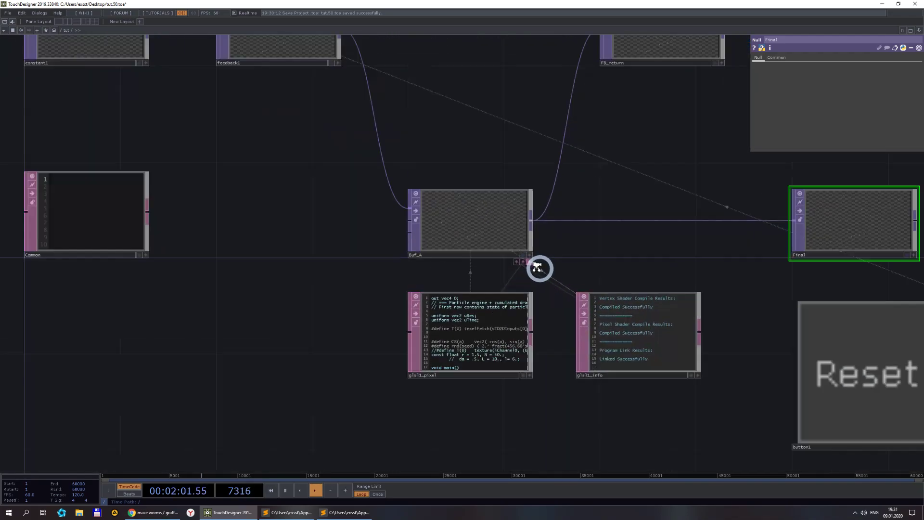
- Delete the empty Common DAT from the network
scroll(526, 256, "down", 4)
left_click(144, 222)
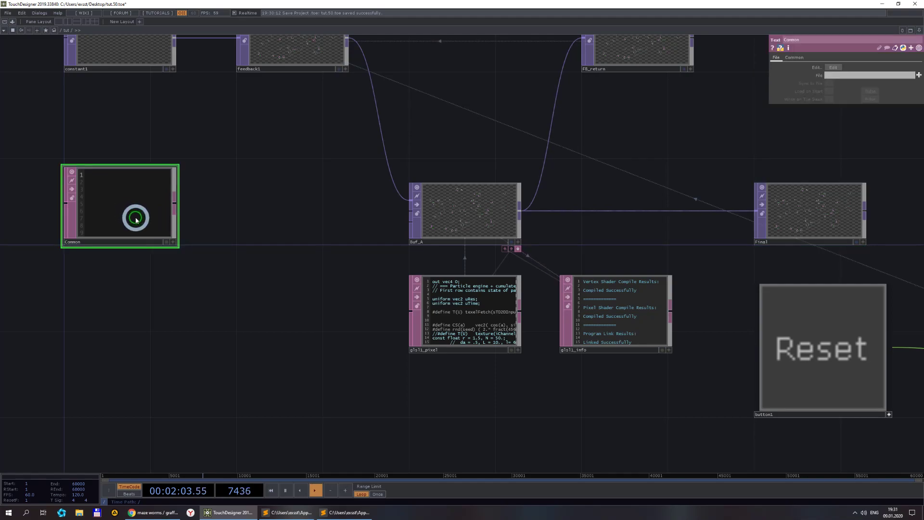
key("Delete")
- Remove the commented-out "#define T(U) texture(iChannel0, (U)/R)" line from the pixel shader in Sublime Text
left_click_drag(479, 400, 320, 408)
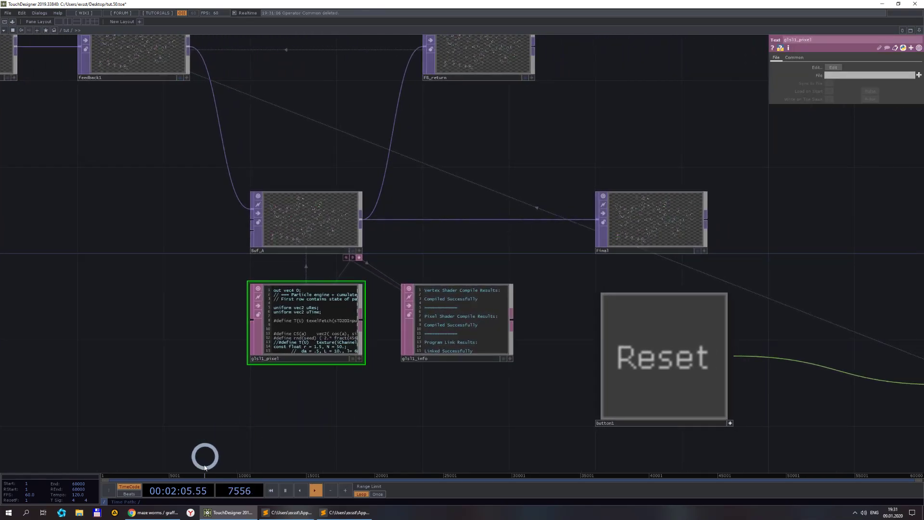
left_click(273, 511)
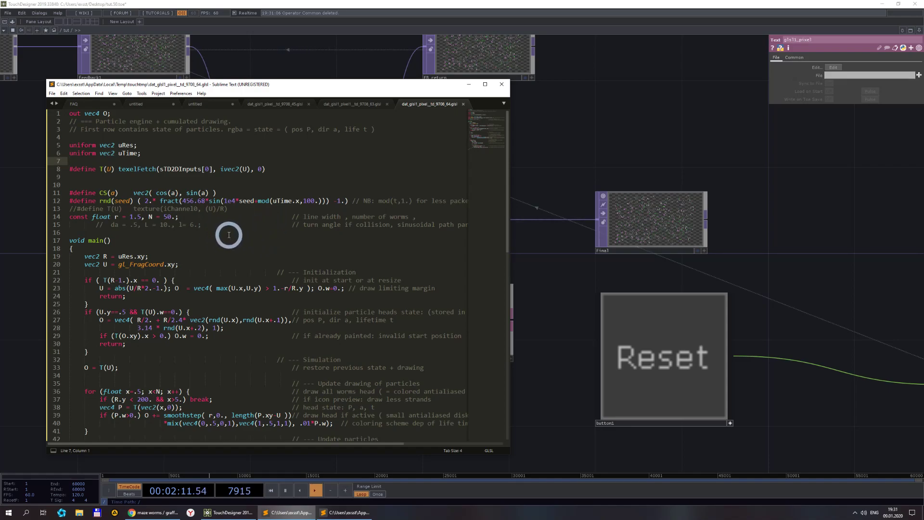
left_click_drag(241, 210, 48, 208)
key("Delete")
key("Delete")
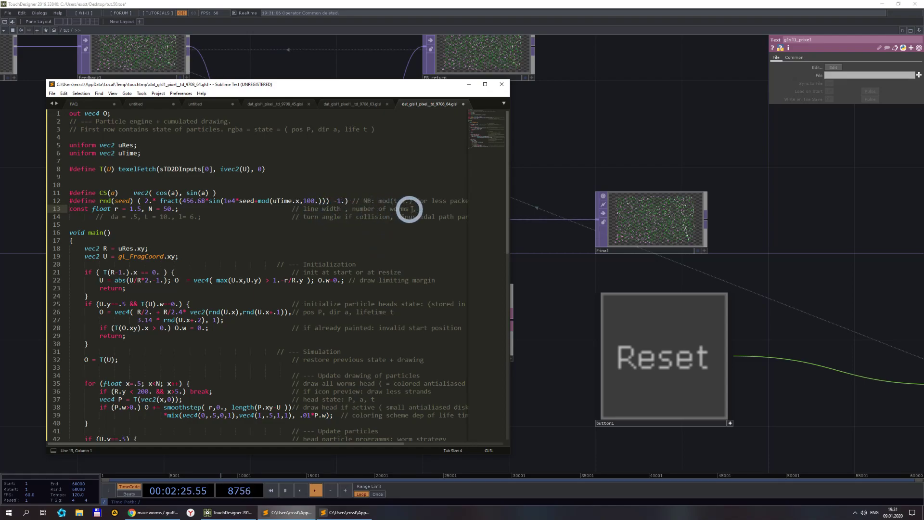
- Compare Buf_A's output in TouchDesigner with the original "maze worms / graffitis 3d-2" shader on the Shadertoy page in Chrome
left_click(555, 267)
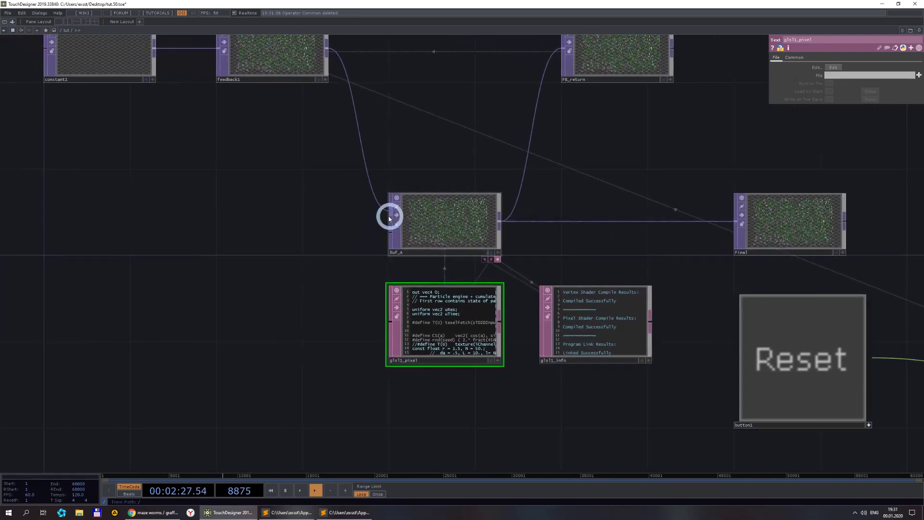
scroll(388, 212, "up", 5)
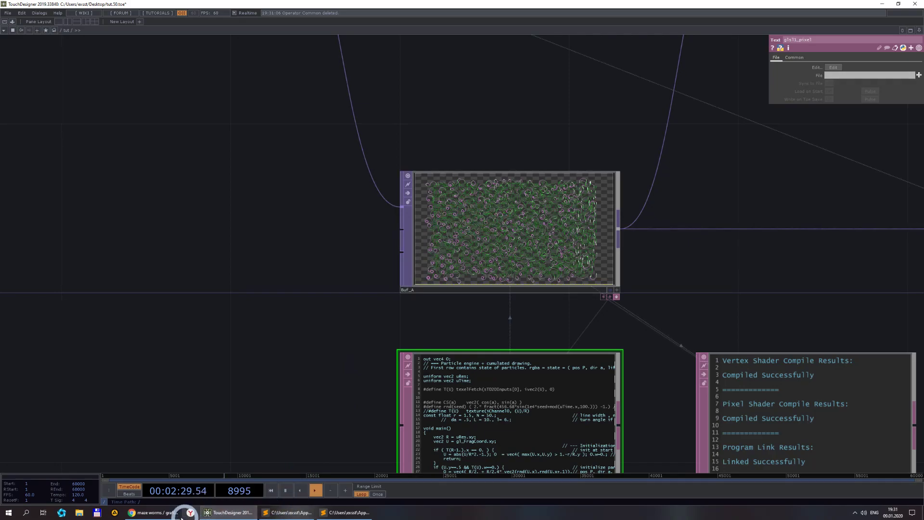
left_click(153, 512)
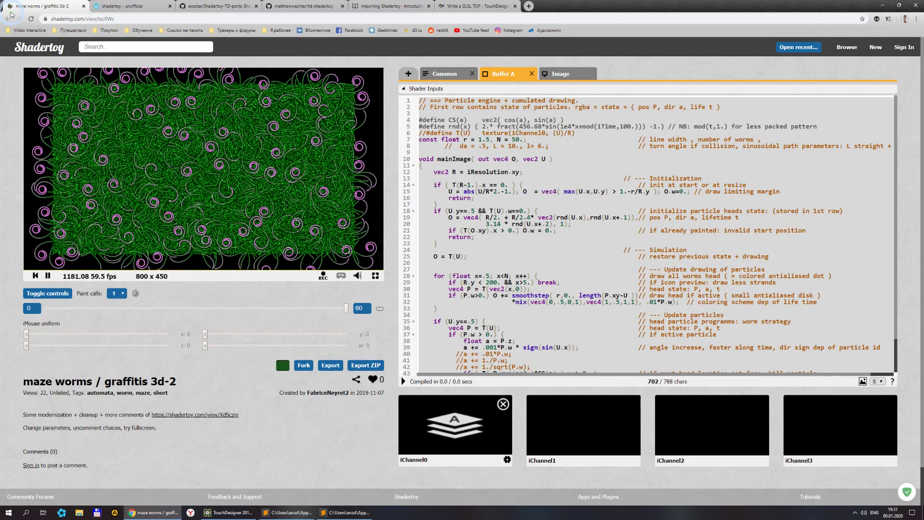
- Open the linked earlier shader "maze worms / graffitis 3d" on Shadertoy and examine its Buffer A code and output
left_click(215, 414)
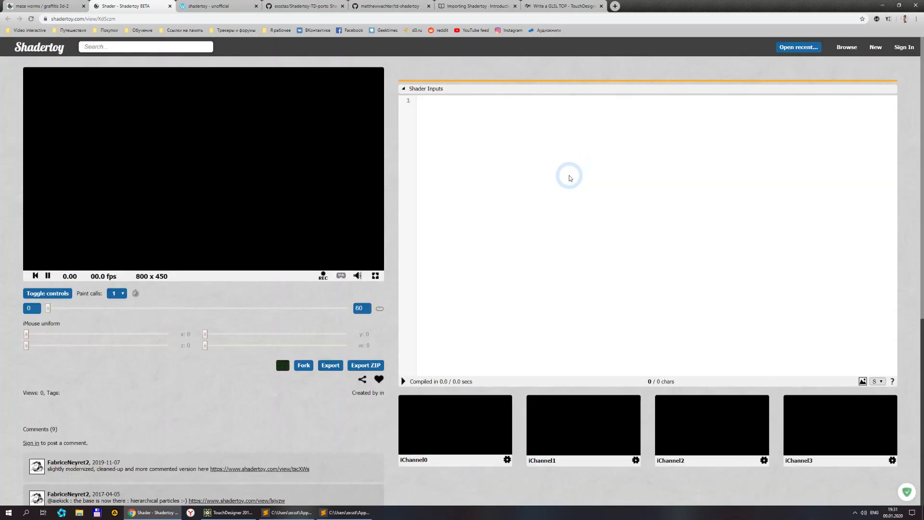
left_click(459, 76)
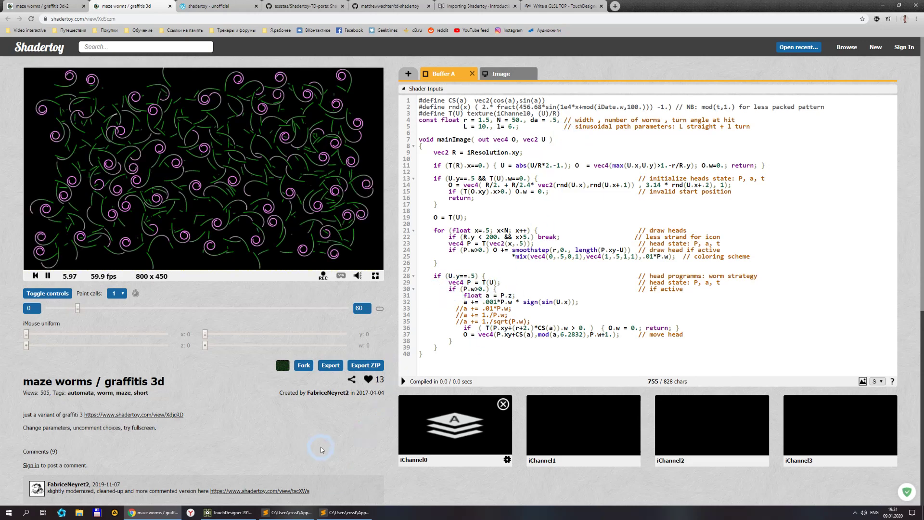
- Switch back to TouchDesigner, trigger the Reset button and examine how Buf_A's output regrows
left_click(230, 512)
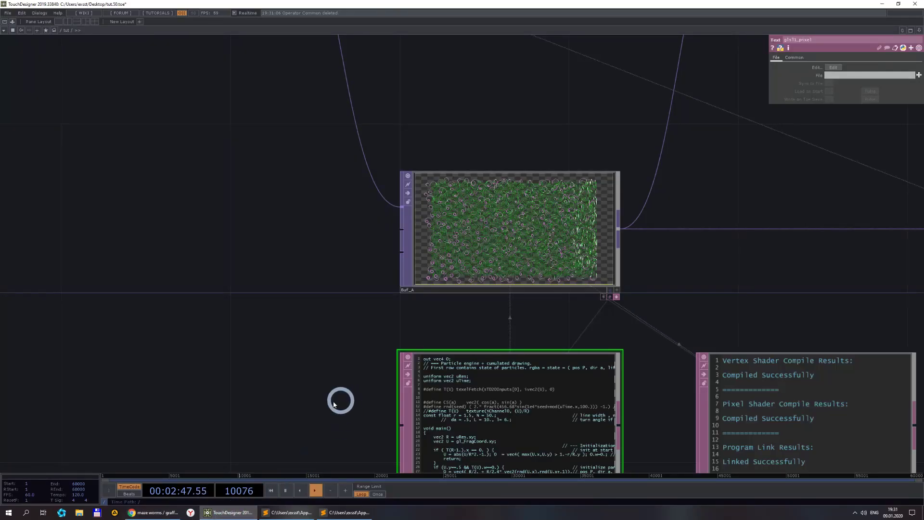
scroll(233, 324, "down", 5)
left_click(697, 363)
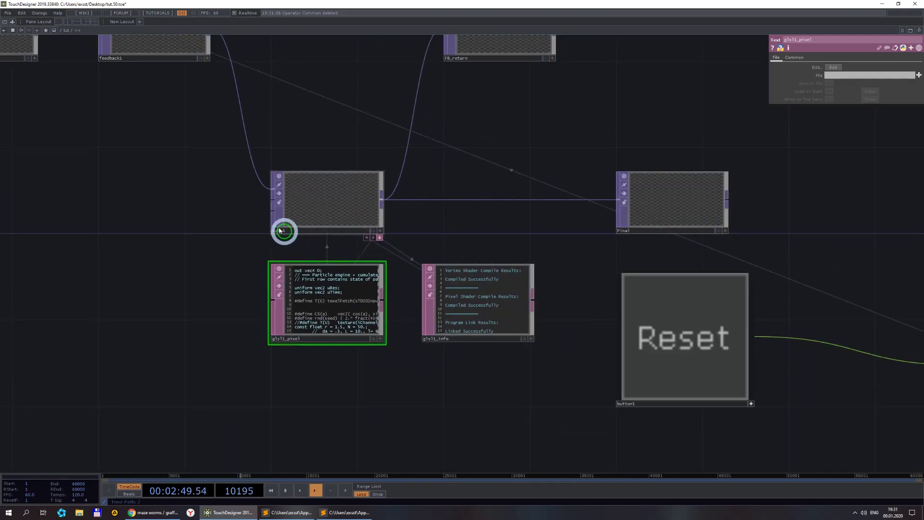
scroll(280, 230, "up", 3)
left_click(299, 513)
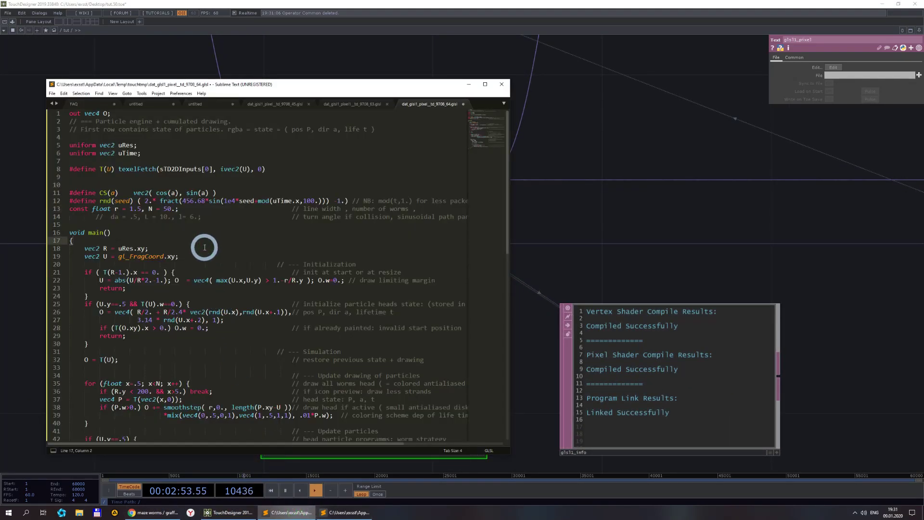
left_click(553, 229)
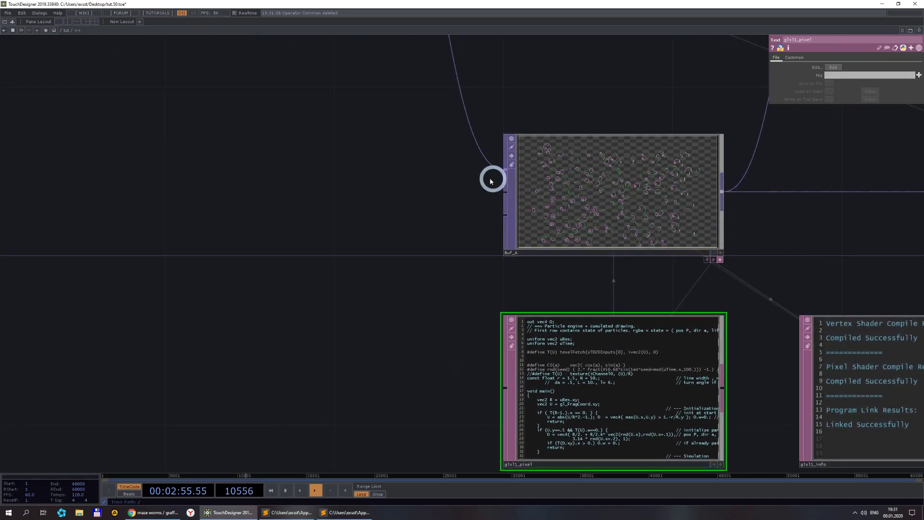
- Try a line width of r = 15 in the pixel shader in Sublime Text, save it, and restore r to 1.5
left_click(291, 512)
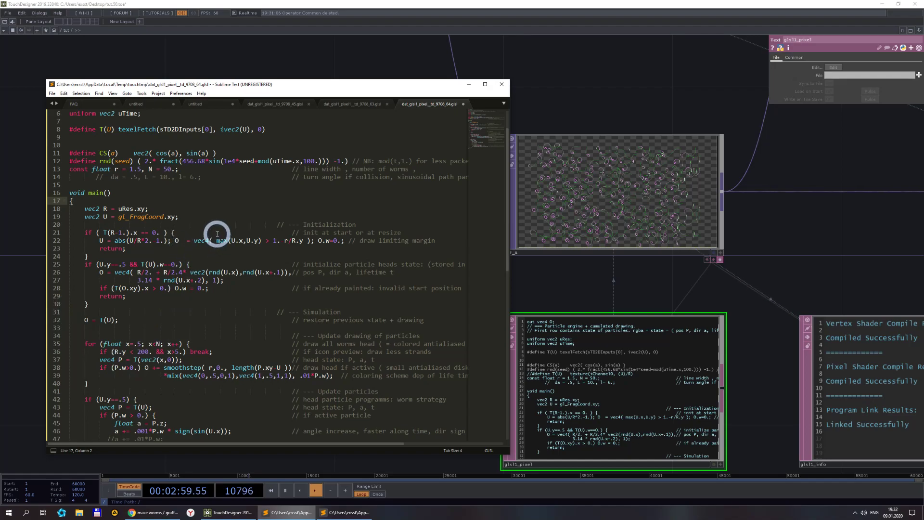
left_click(134, 169)
key("Delete")
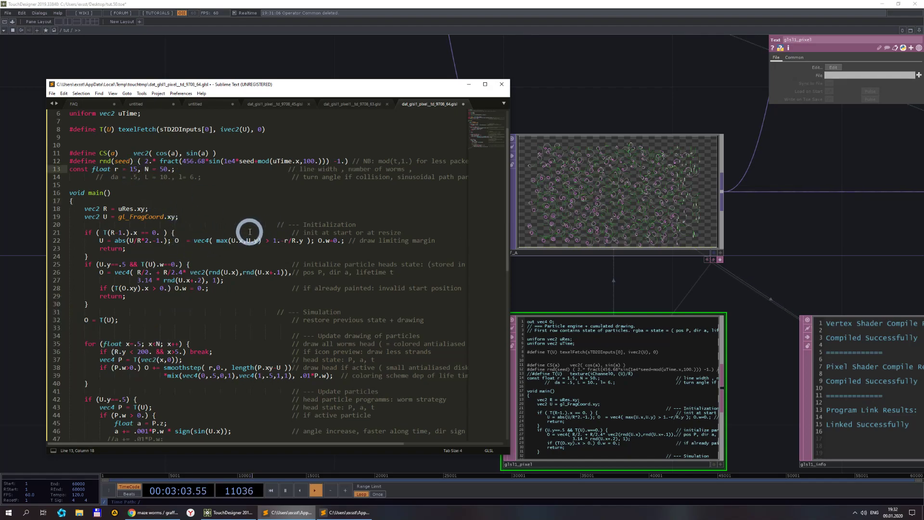
key("ctrl+s")
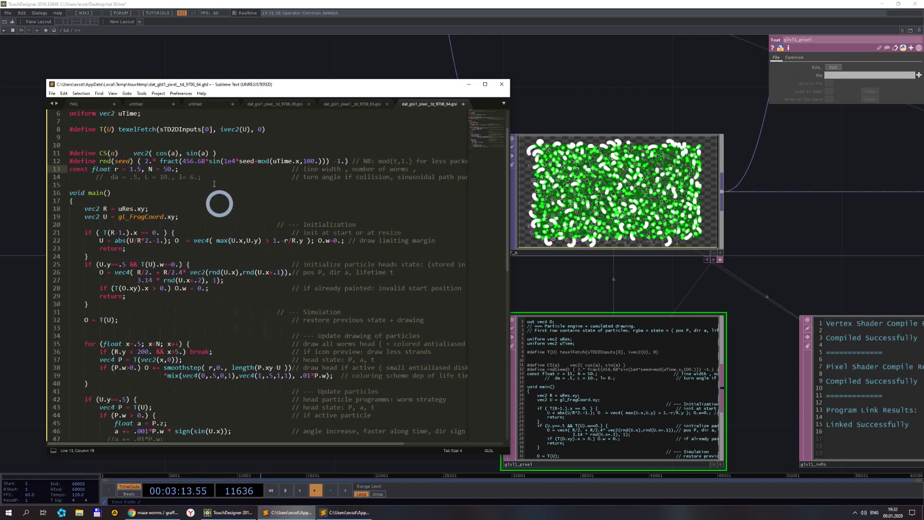
- Change the multiplier in the rnd macro to 46.68 and reset the feedback in TouchDesigner to check Buf_A
left_click(188, 161)
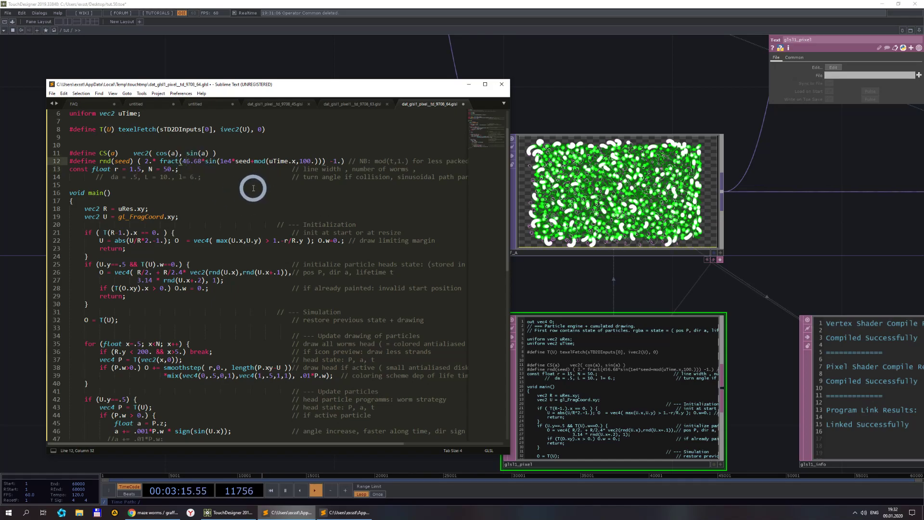
scroll(689, 295, "down", 5)
left_click(869, 342)
scroll(661, 260, "up", 3)
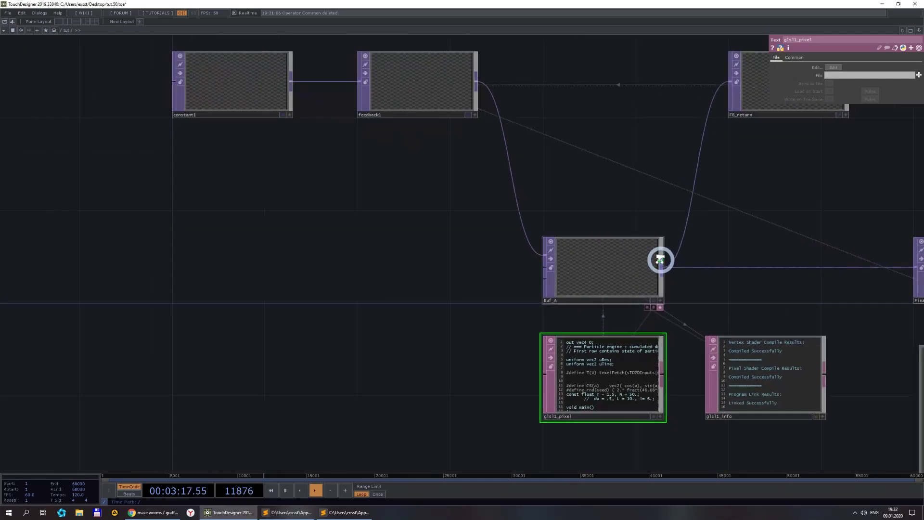
scroll(660, 260, "up", 2)
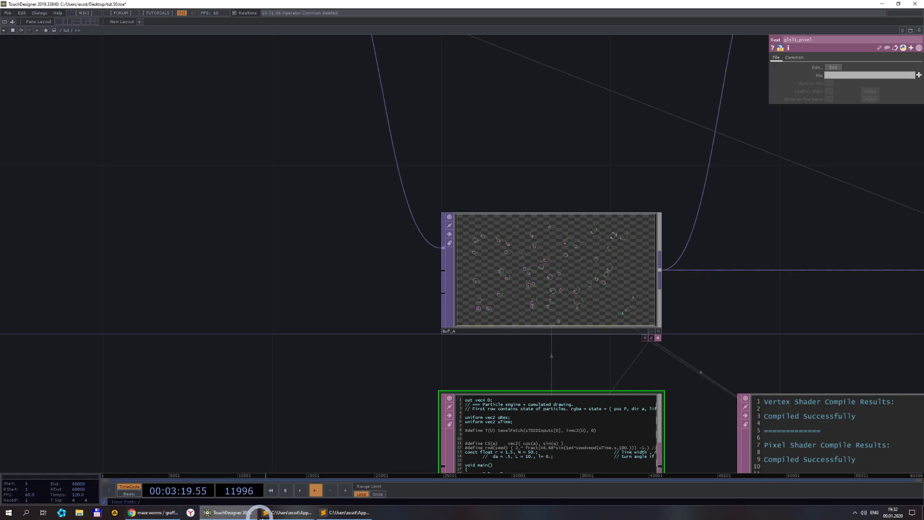
- Change the divisor in the particle heads' start position to R/1.4 in the pixel shader in Sublime Text
left_click(289, 513)
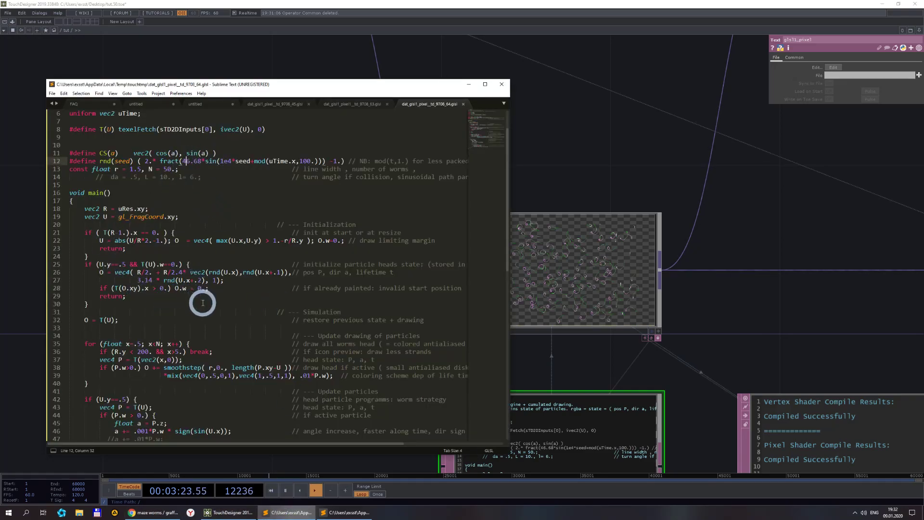
scroll(200, 302, "down", 2)
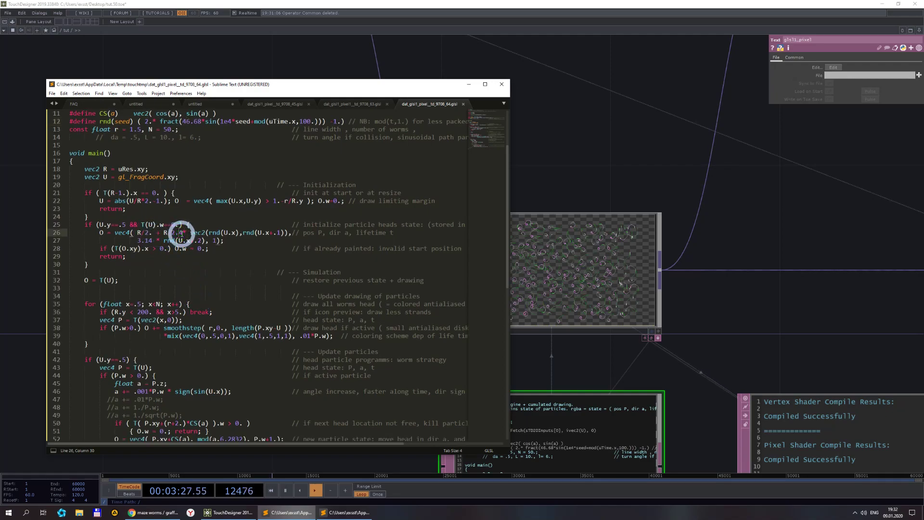
double_click(175, 233)
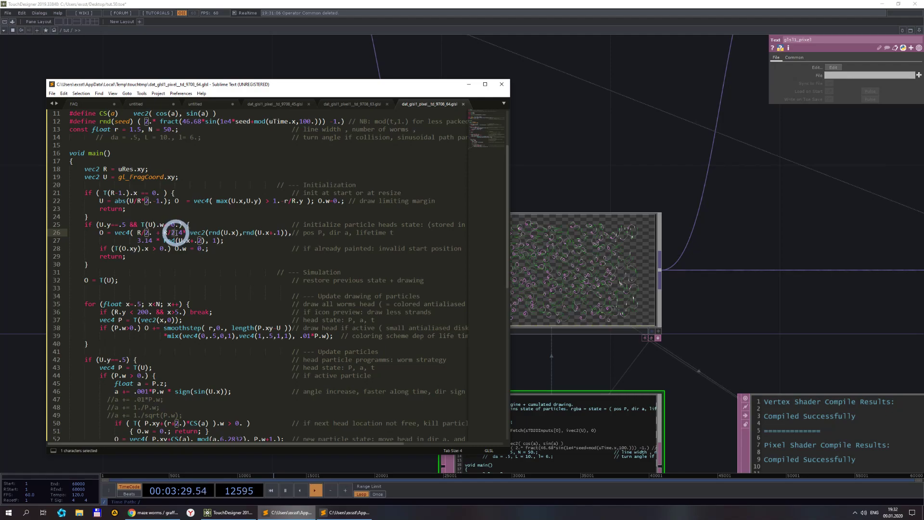
type("1")
left_click(617, 171)
scroll(617, 171, "down", 3)
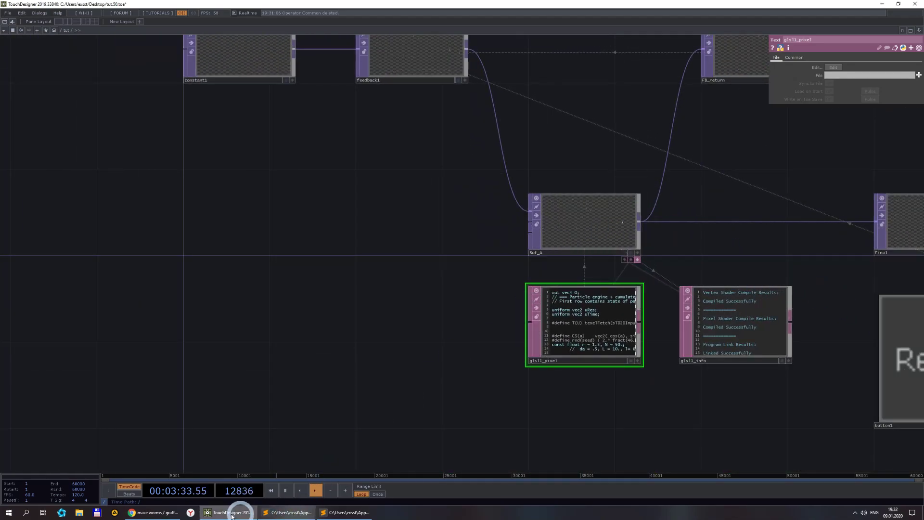
left_click(294, 512)
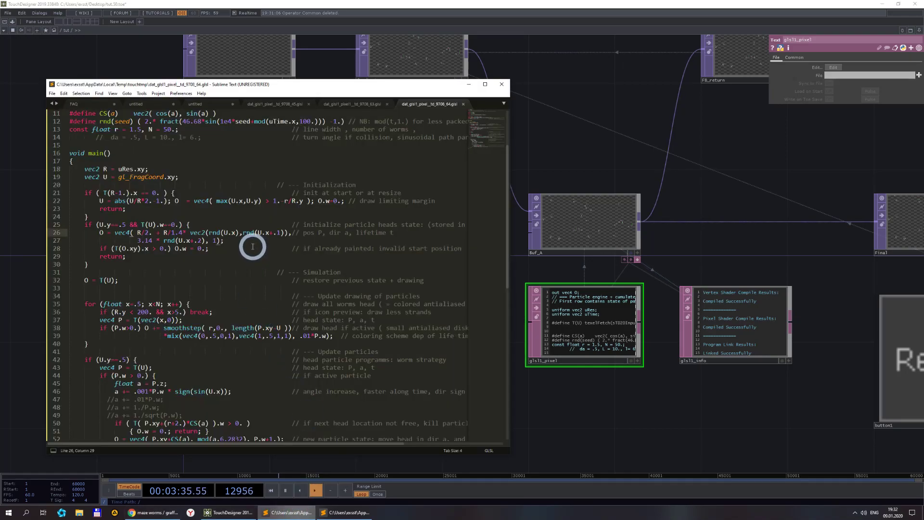
- Trigger the Reset button in TouchDesigner and examine the spread of worms in Buf_A up close
left_click(897, 363)
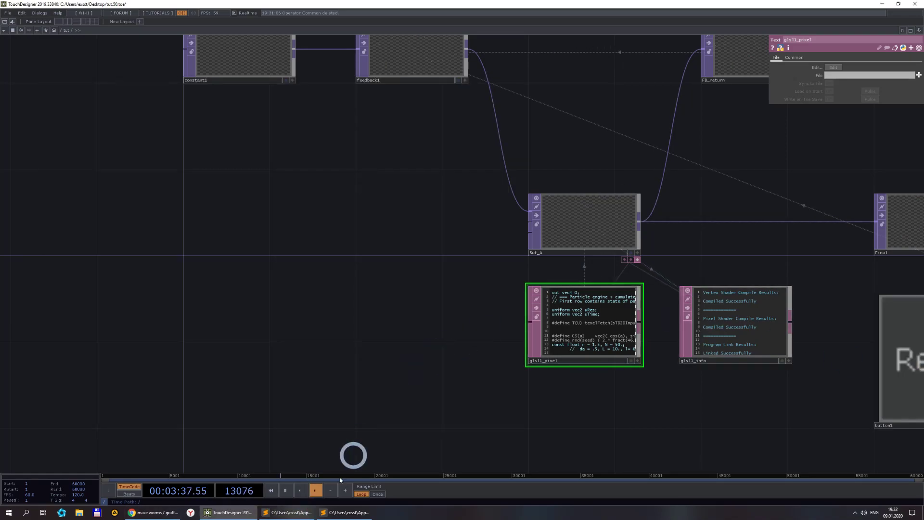
scroll(598, 198, "up", 6)
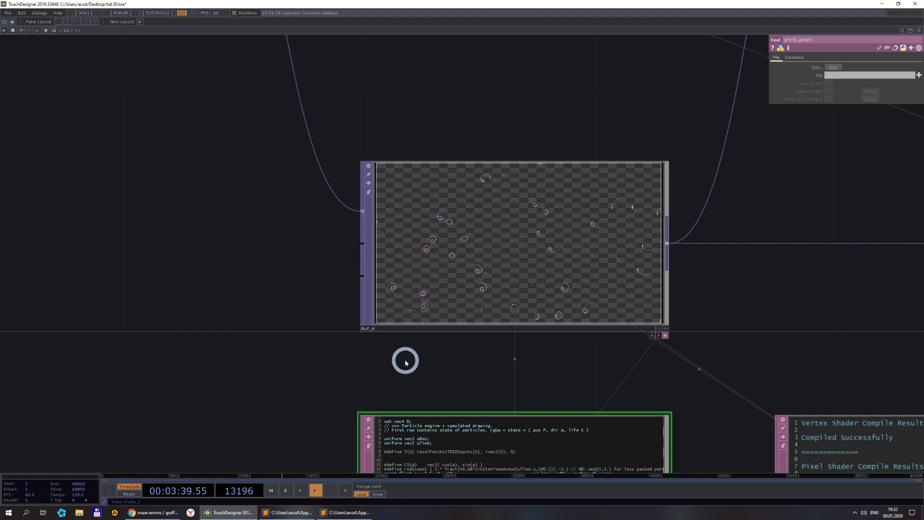
scroll(458, 289, "up", 1)
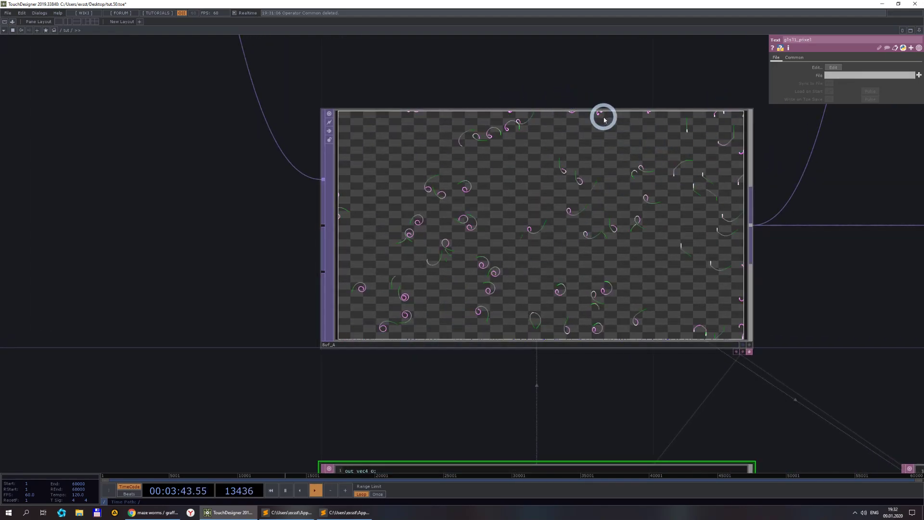
scroll(602, 116, "up", 3)
scroll(464, 189, "up", 1)
scroll(464, 188, "down", 2)
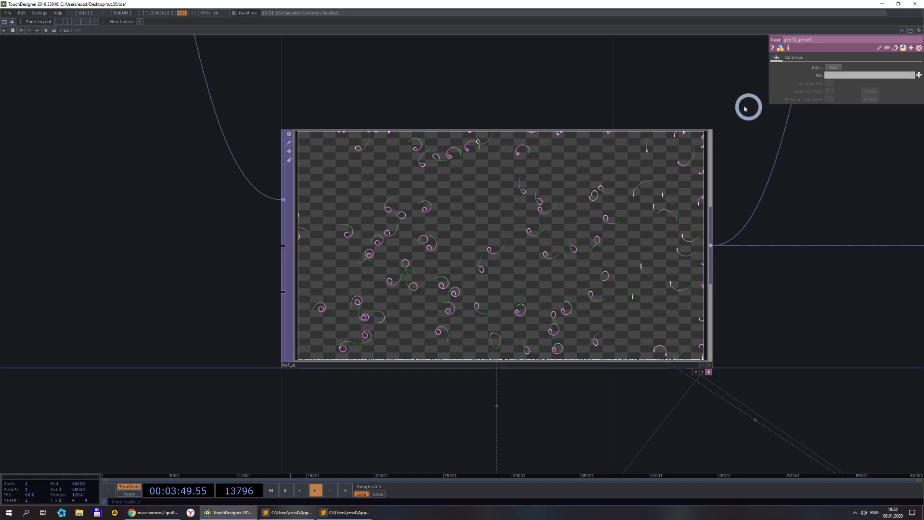
- Remove the leading 1 from the R/1.4 divisor in the particle heads' start position in Sublime Text
left_click(284, 512)
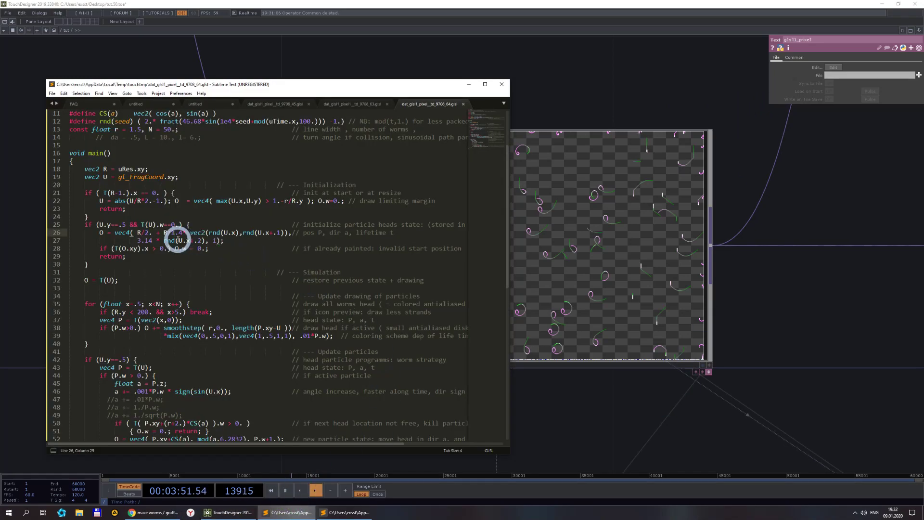
key("BackSpace")
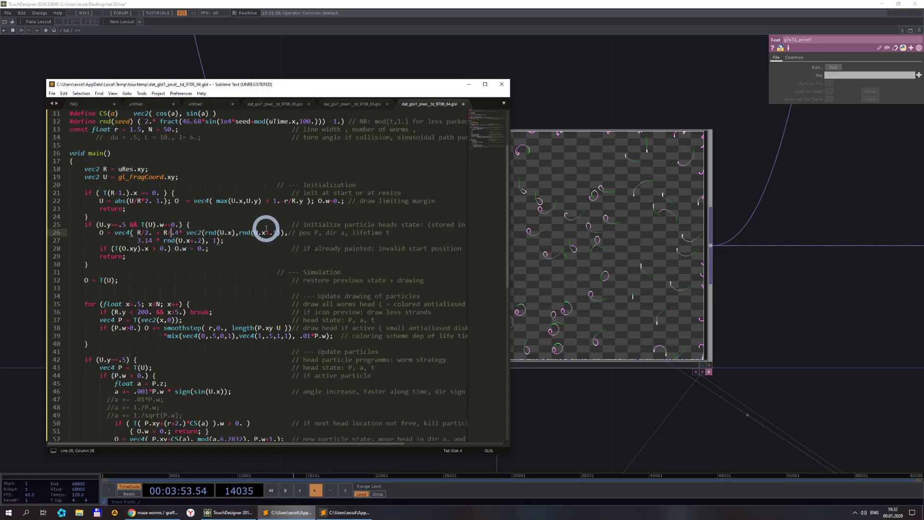
- Change the particle start-position factor on line 26 to R/3.4 and save the shader file
type("3")
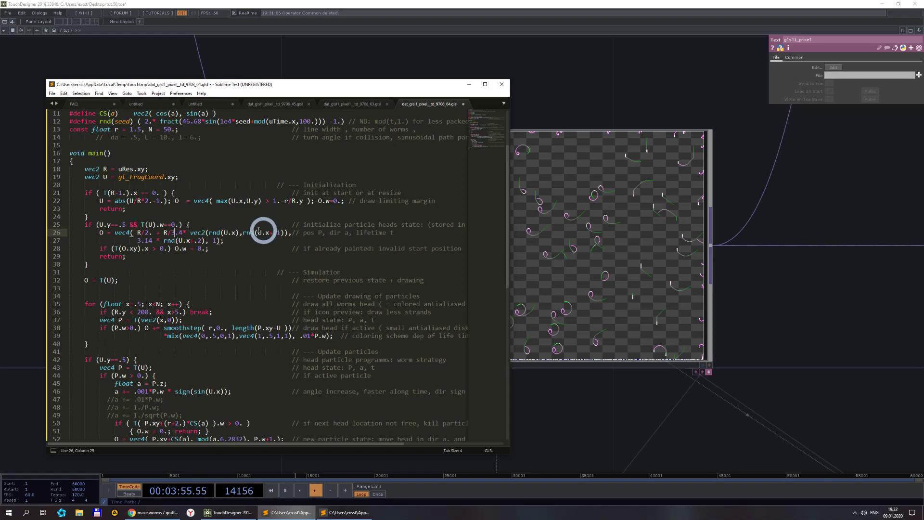
key("ctrl+s")
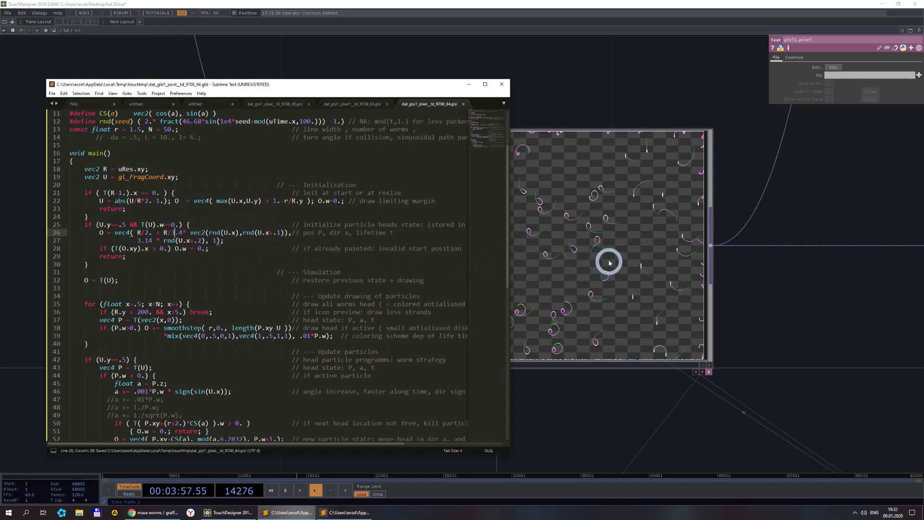
left_click(842, 324)
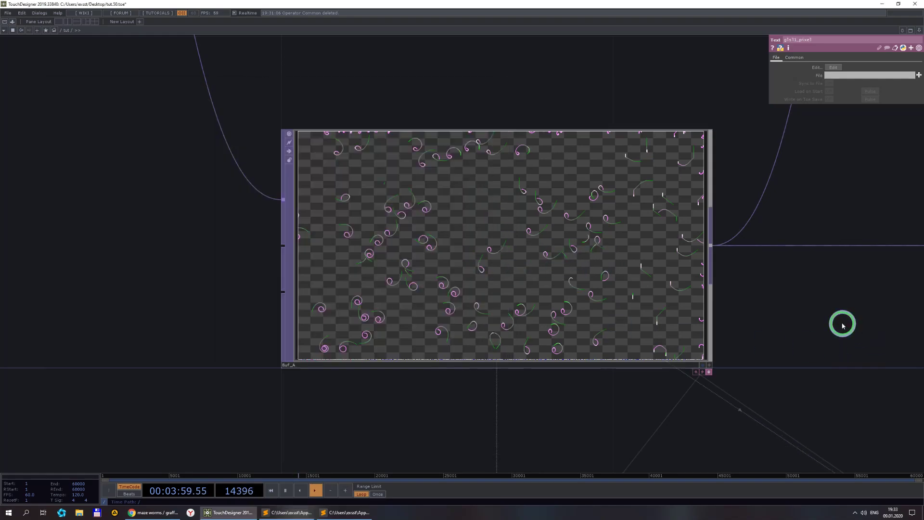
- Examine the worm distribution in the Buf_A output and the shader code that sets line width and number of worms
scroll(821, 322, "down", 3)
left_click_drag(821, 322, 555, 253)
scroll(555, 253, "down", 2)
scroll(479, 243, "up", 5)
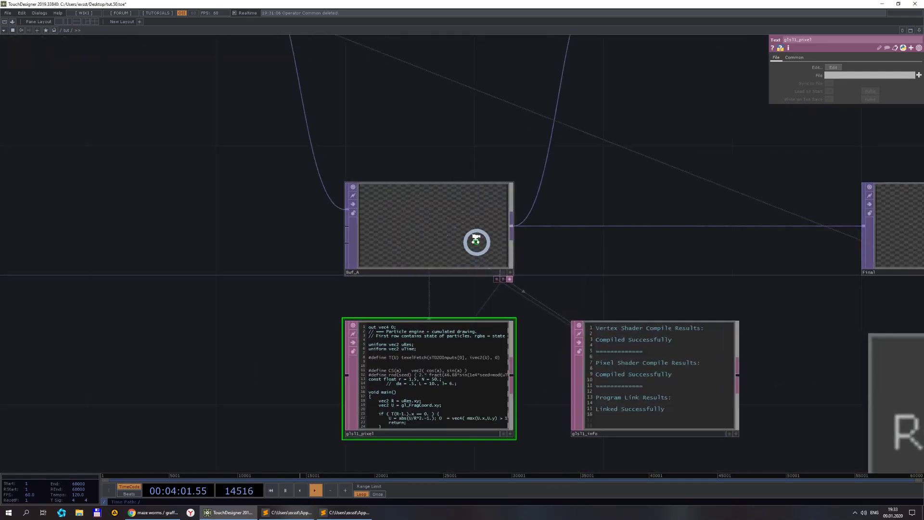
scroll(449, 223, "up", 2)
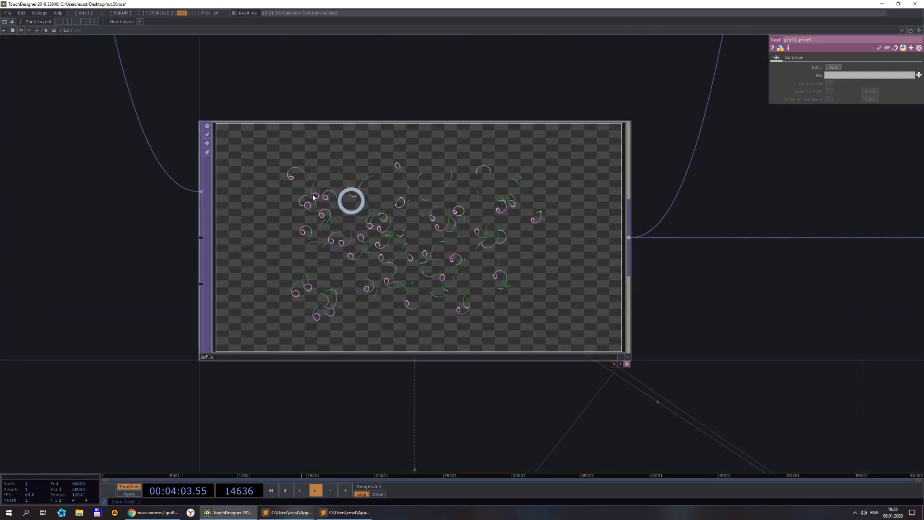
scroll(284, 187, "up", 2)
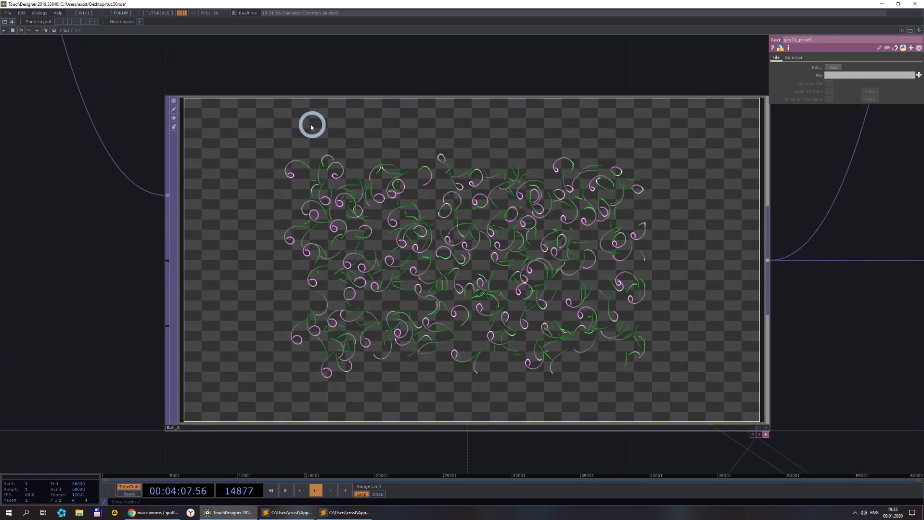
scroll(382, 380, "down", 4)
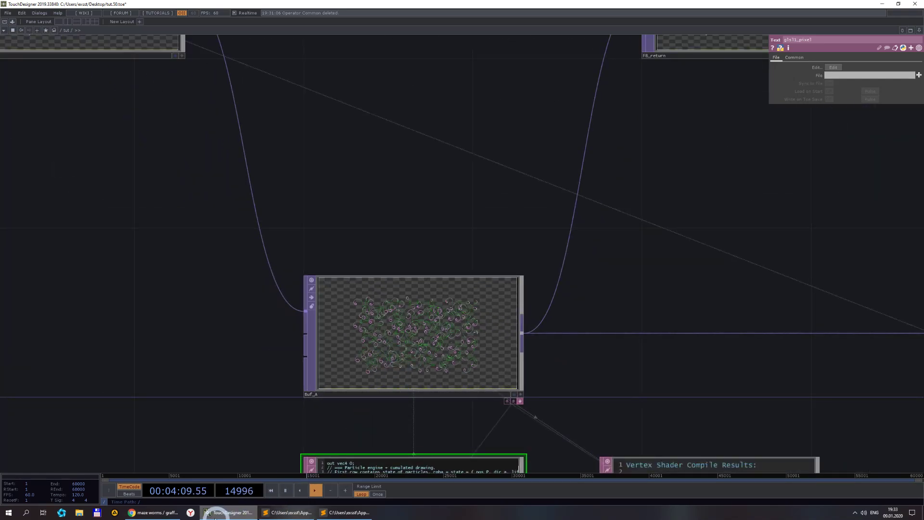
left_click(288, 512)
scroll(181, 289, "down", 4)
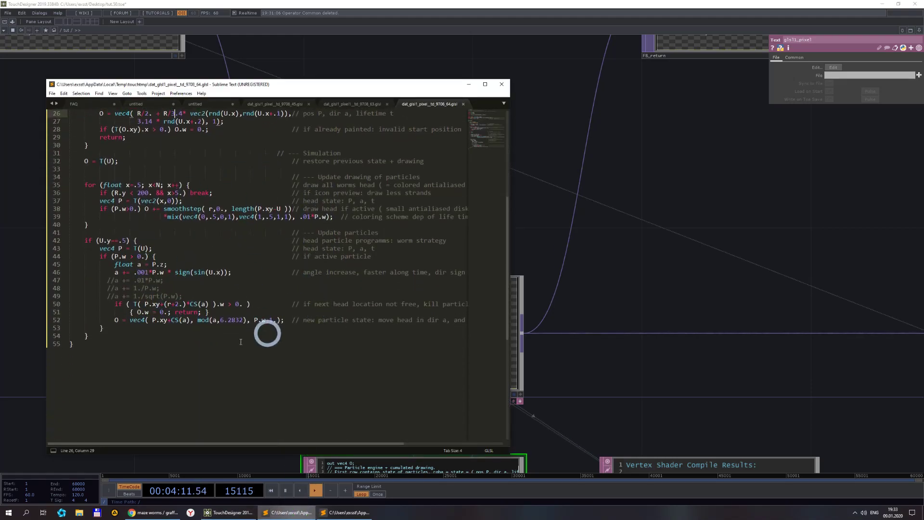
scroll(258, 283, "up", 5)
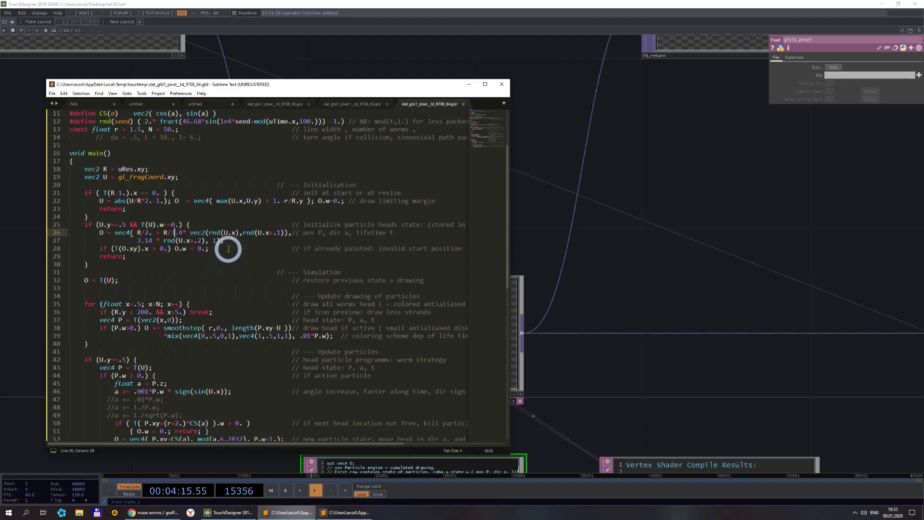
scroll(228, 249, "up", 3)
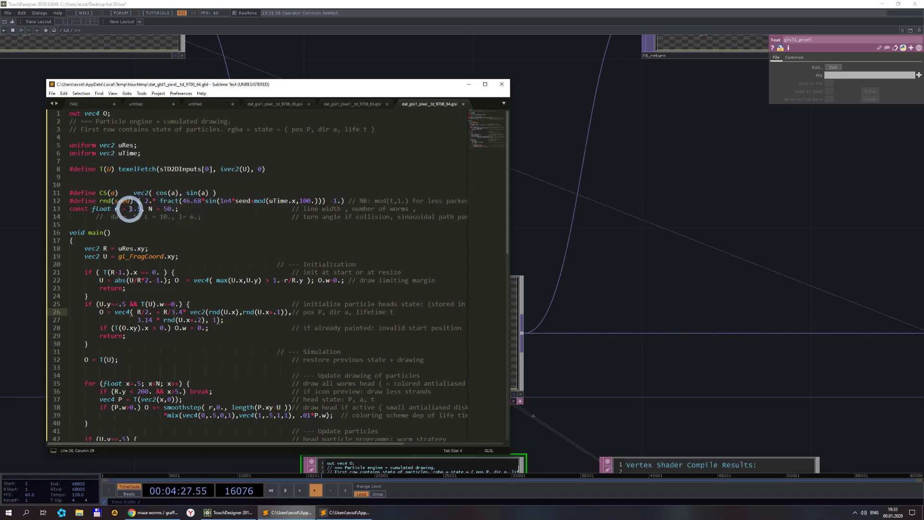
scroll(619, 310, "down", 3)
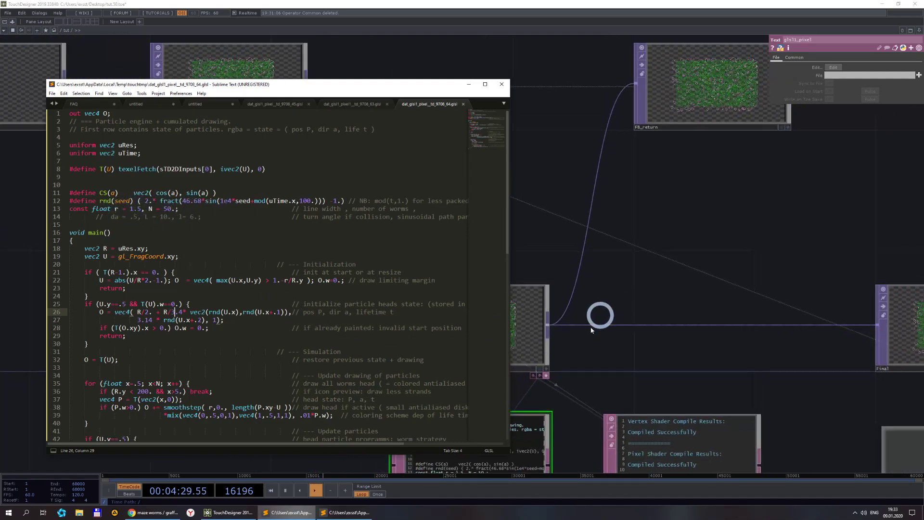
- Add a vector uniform named uNum with the value 50 to the Buf_A GLSL operator
left_click(710, 299)
left_click_drag(543, 311, 613, 289)
left_click(612, 289)
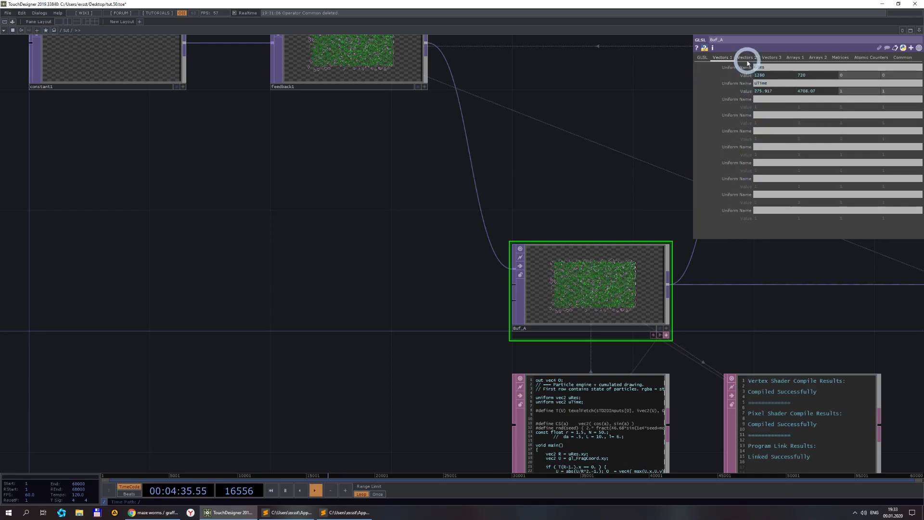
left_click(768, 97)
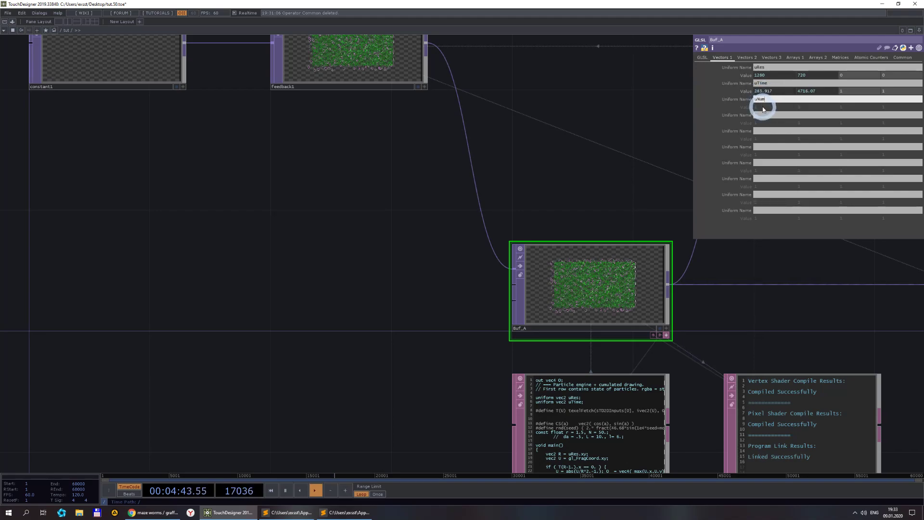
key("Return")
scroll(634, 301, "up", 5)
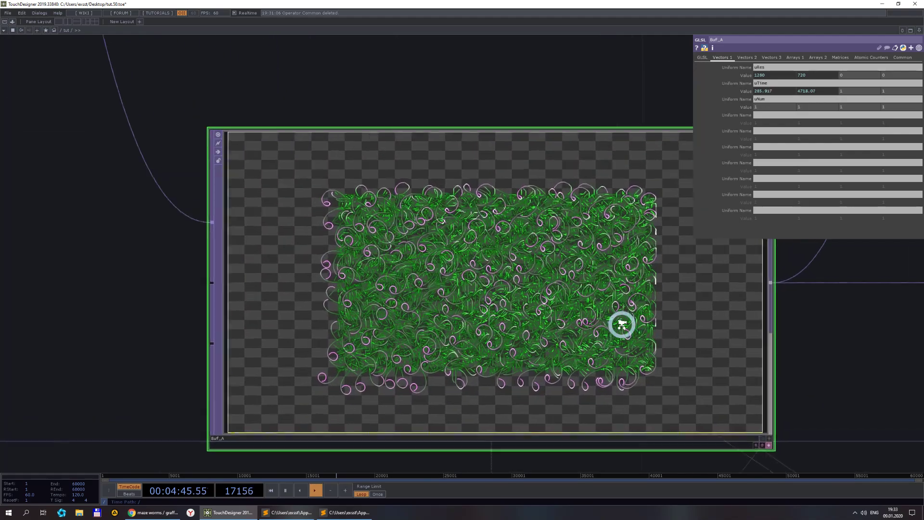
scroll(622, 324, "up", 1)
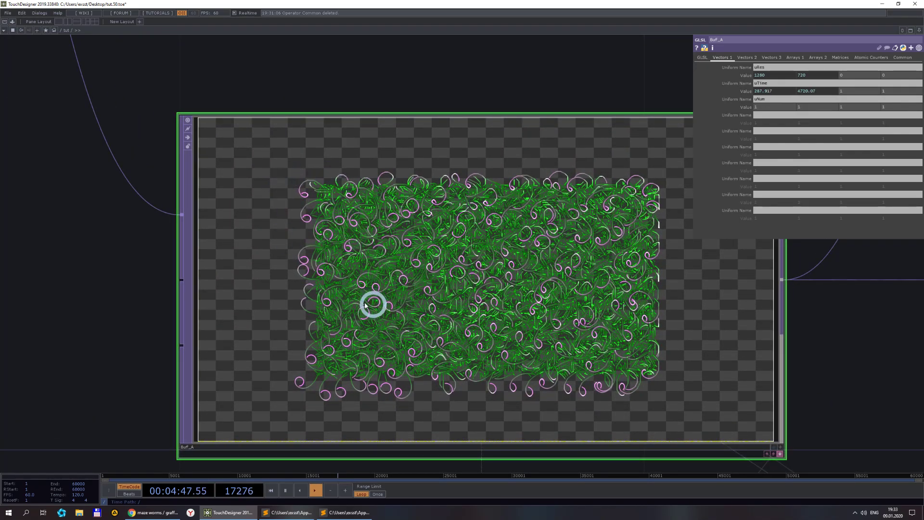
left_click(767, 107)
type("50")
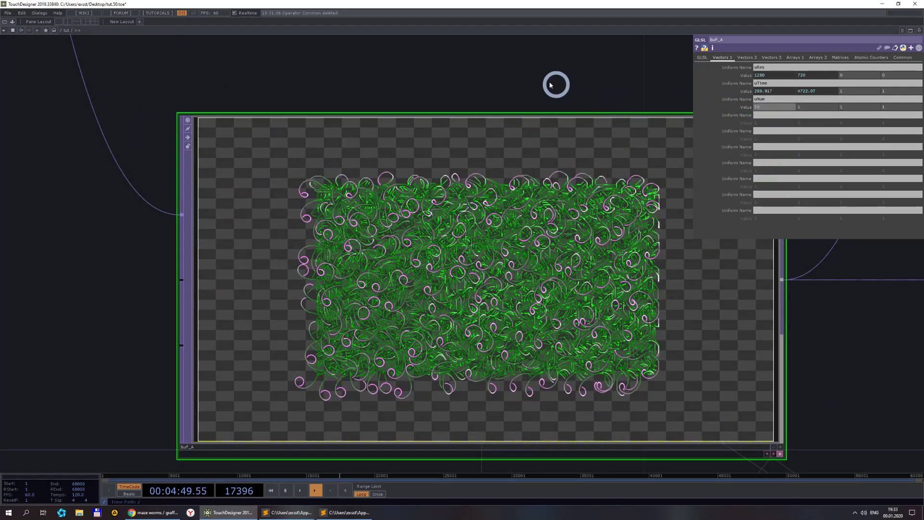
- Add two more Buf_A uniforms: uRad with the value 1.5 and uCanvas with the value 3.4
left_click(765, 116)
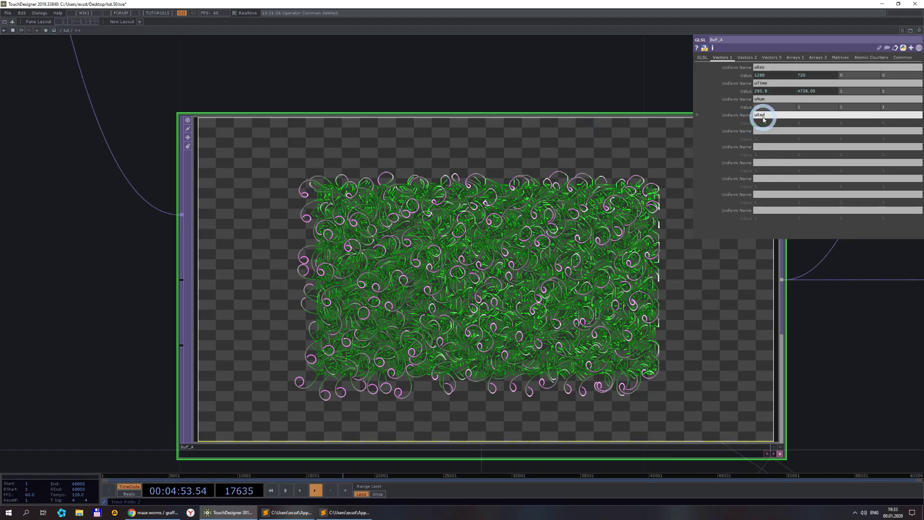
left_click(761, 131)
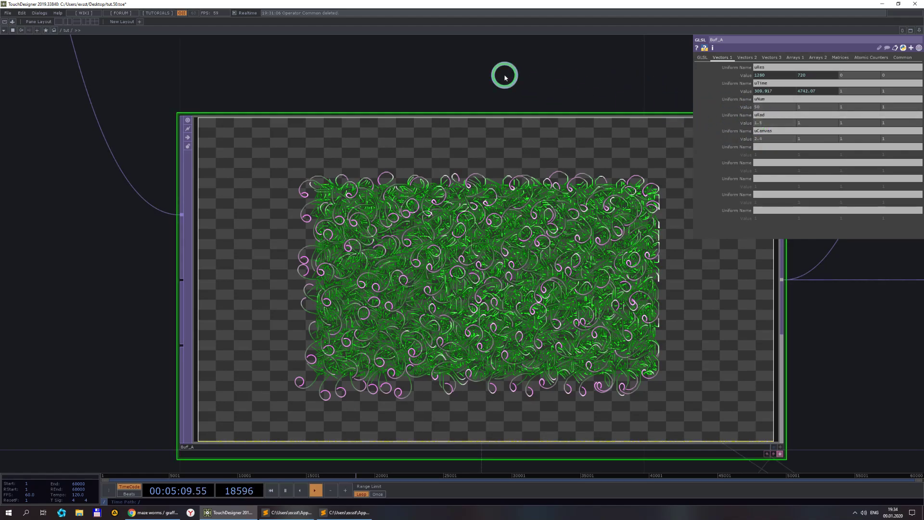
scroll(293, 323, "down", 2)
scroll(523, 299, "up", 2)
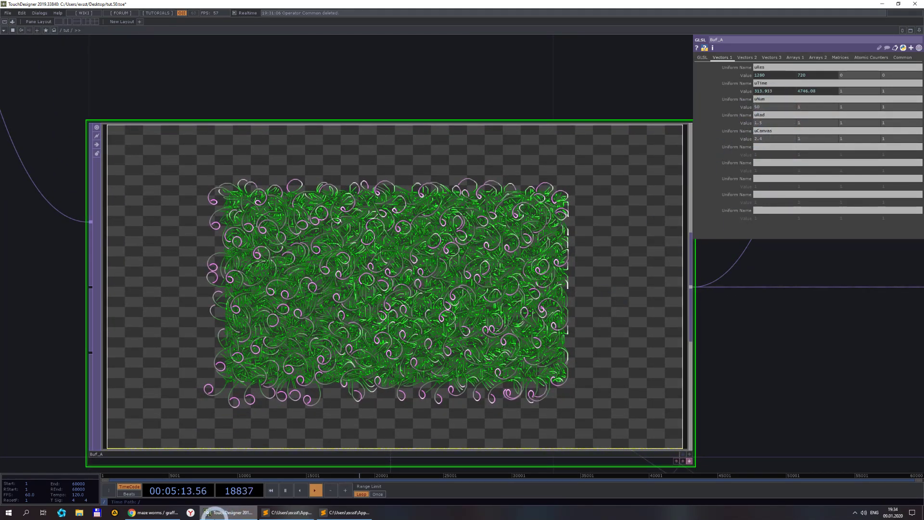
- Comment out the const float line defining r and N in the pixel shader code
left_click(302, 513)
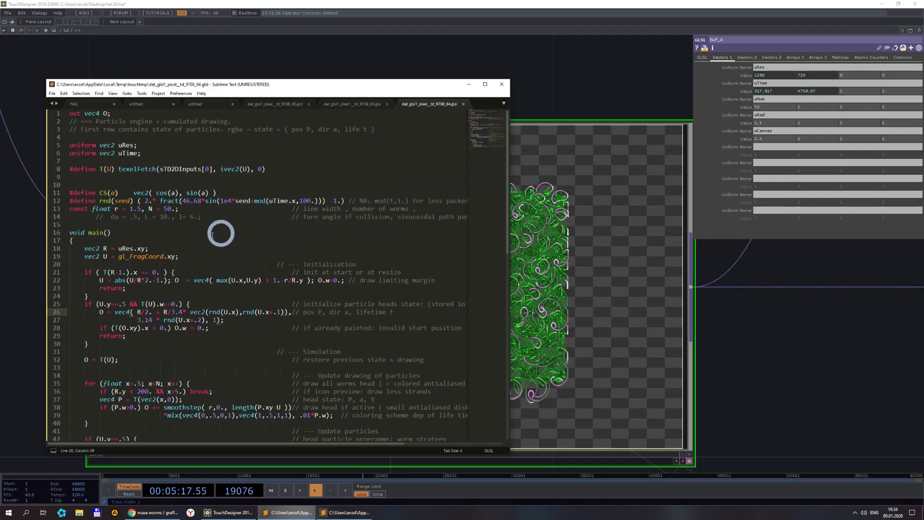
left_click(74, 209)
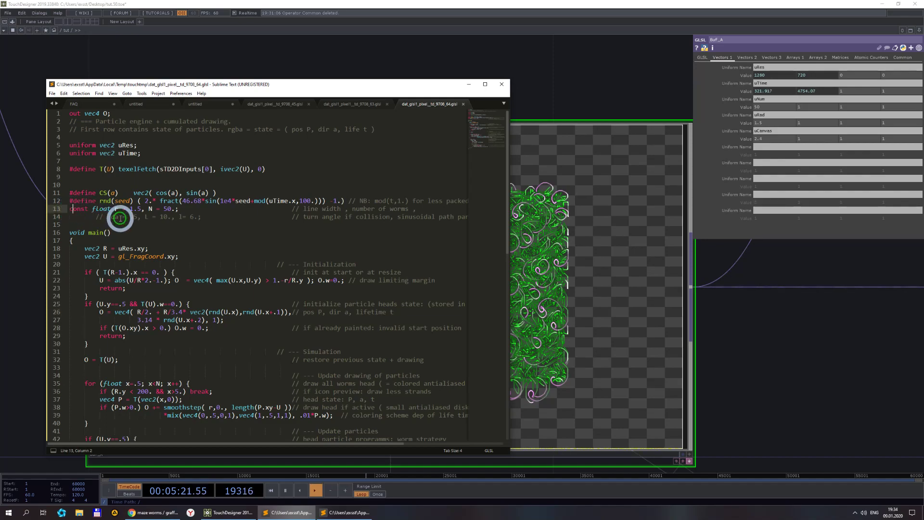
type("//")
- Insert blank lines above main() and declare "uniform float uNum;" on line 16
left_click(89, 225)
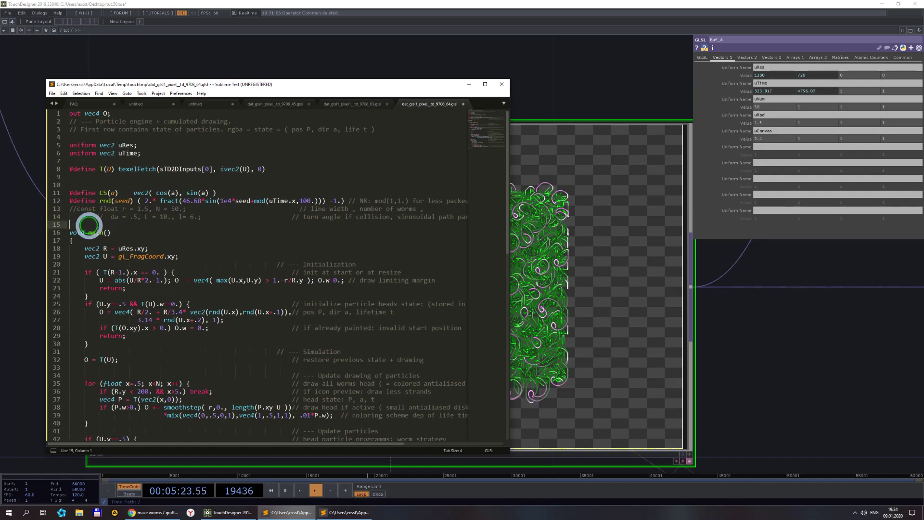
key("Return")
key("Return")
key("Return")
key("Return")
left_click(194, 233)
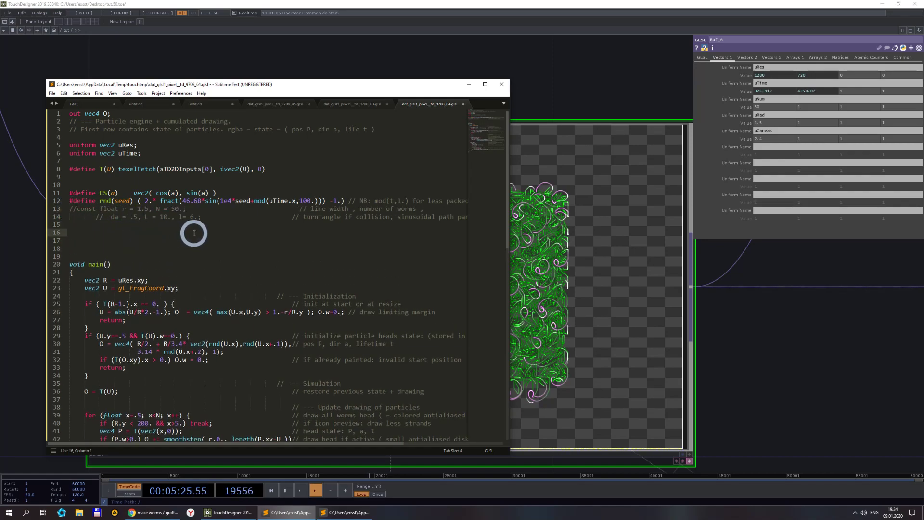
type("u")
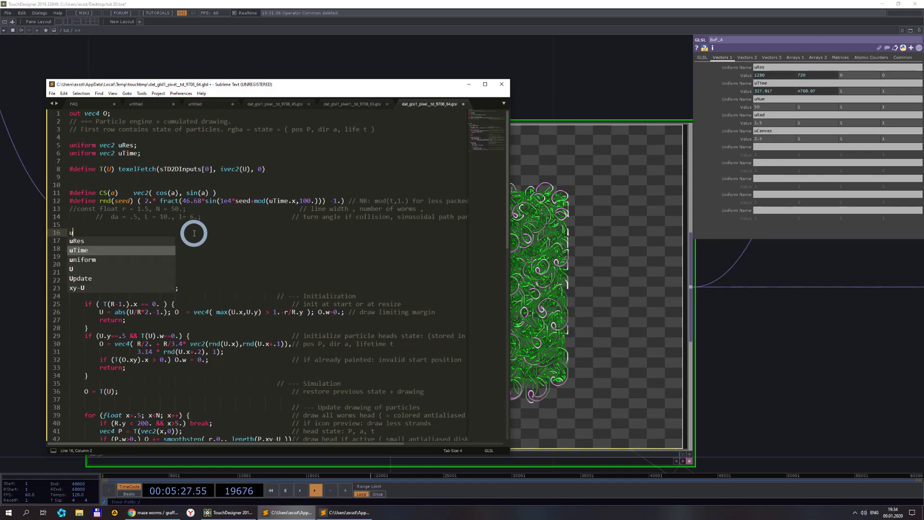
type("niform")
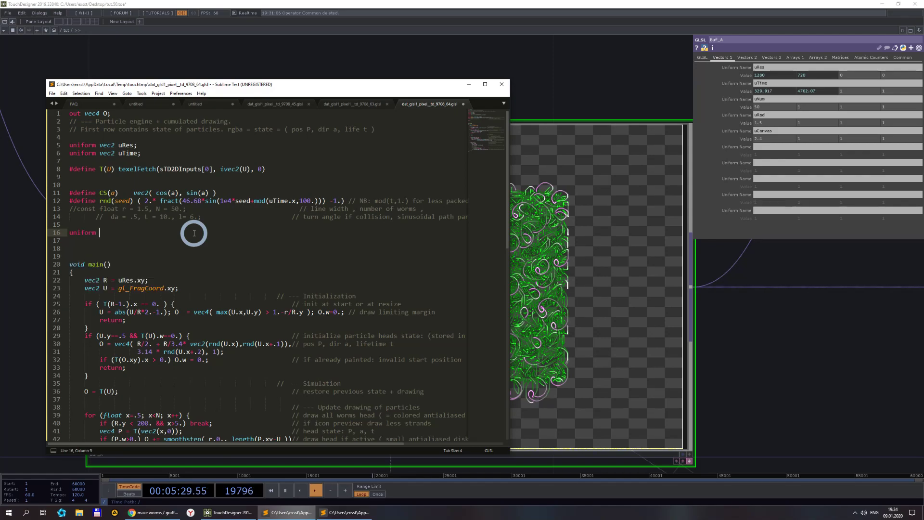
type(" float u")
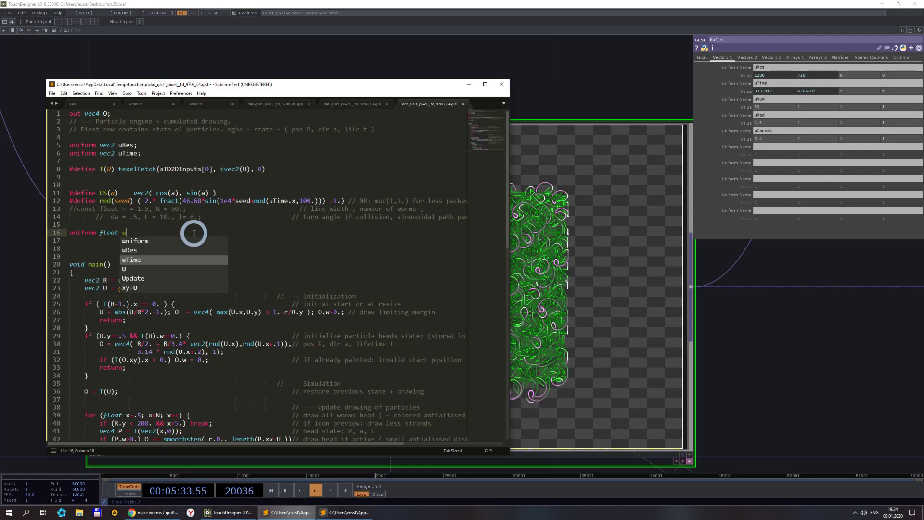
type("Num;")
key("Return")
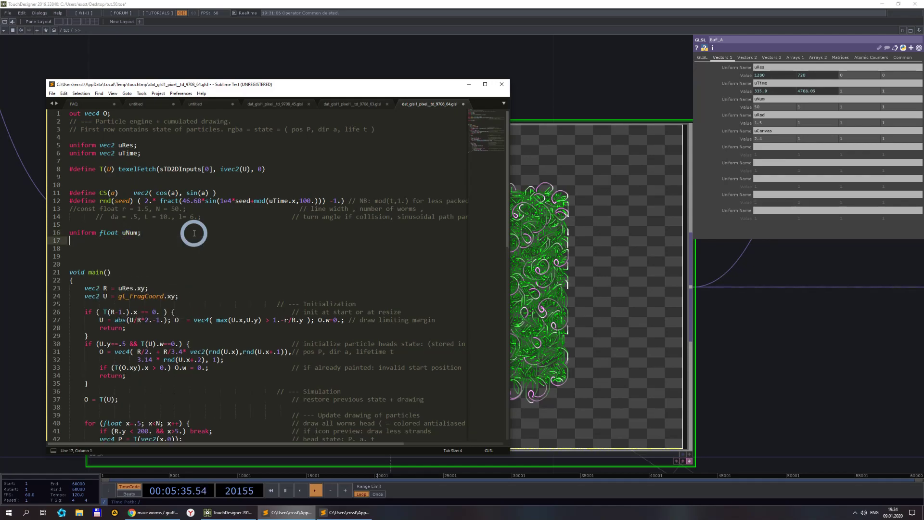
- Duplicate the uNum uniform declaration onto the two lines below it
left_click(144, 233)
left_click(69, 232, "shift")
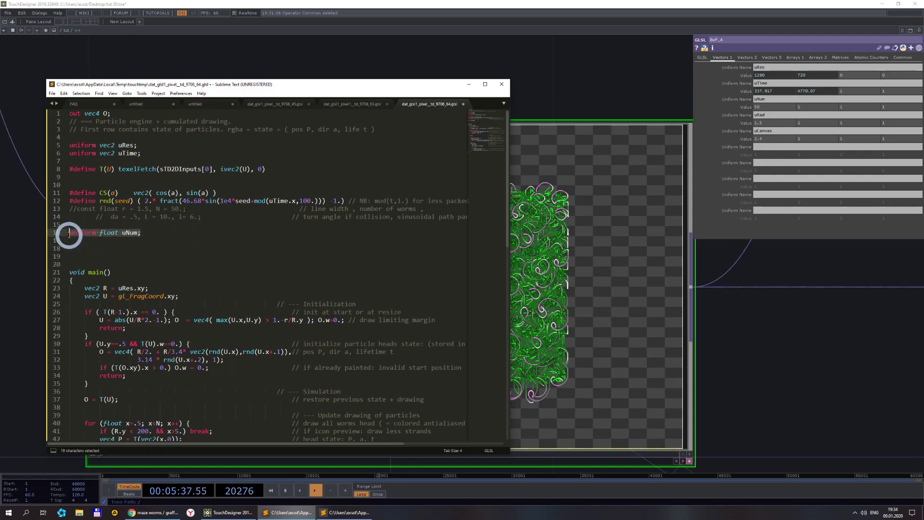
key("ctrl+c")
left_click(75, 242)
key("ctrl+v")
left_click(78, 248)
key("ctrl+v")
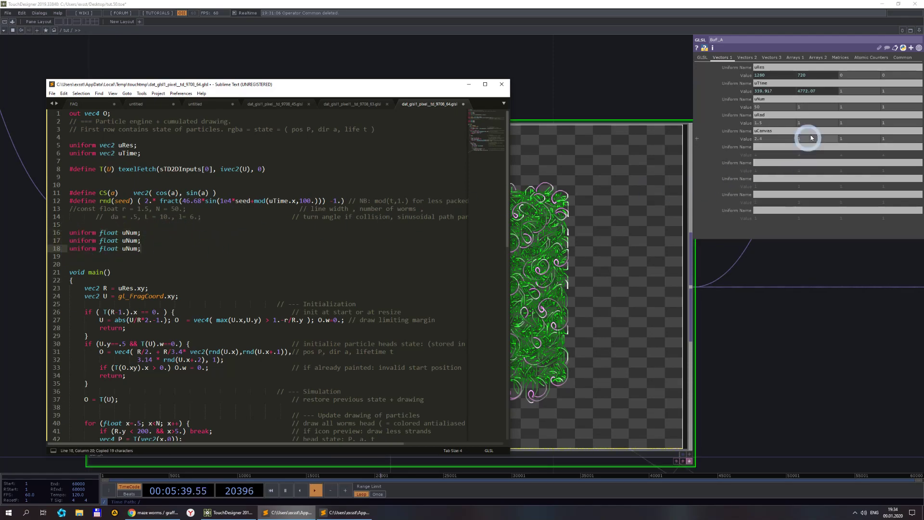
- Rename the two duplicated declarations as uRad and uCanvas, copying the uniform names from Buf_A
left_click(765, 115)
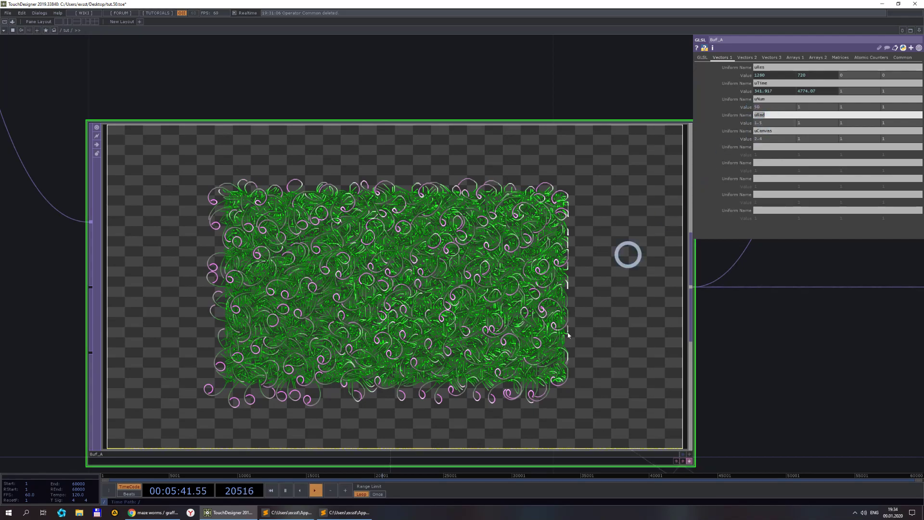
left_click(334, 513)
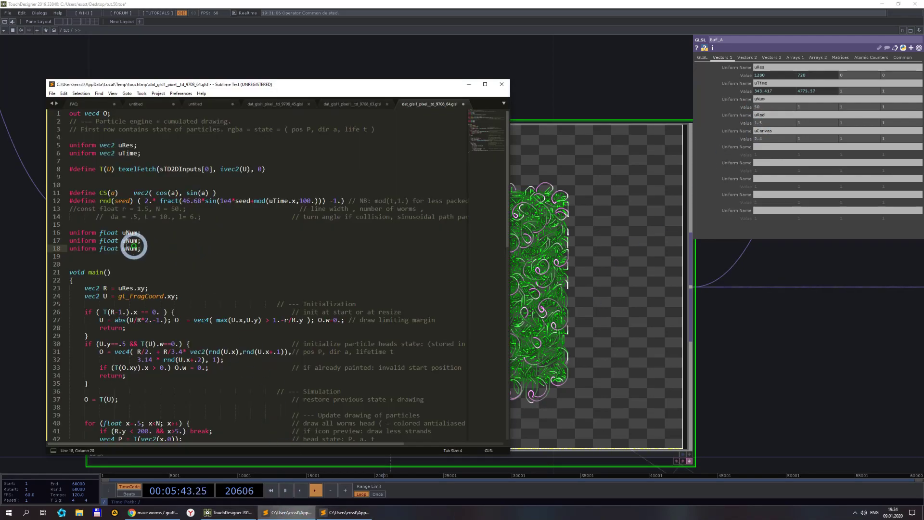
double_click(129, 240)
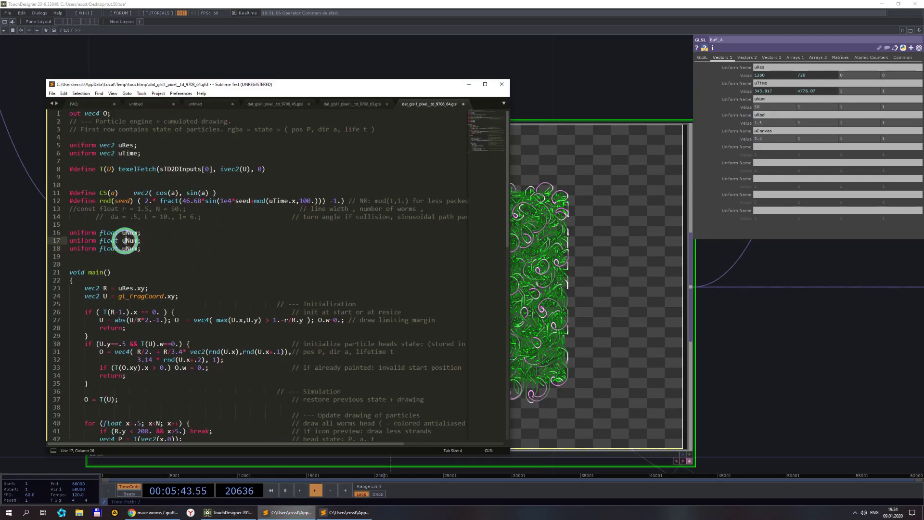
key("ctrl+v")
left_click(768, 126)
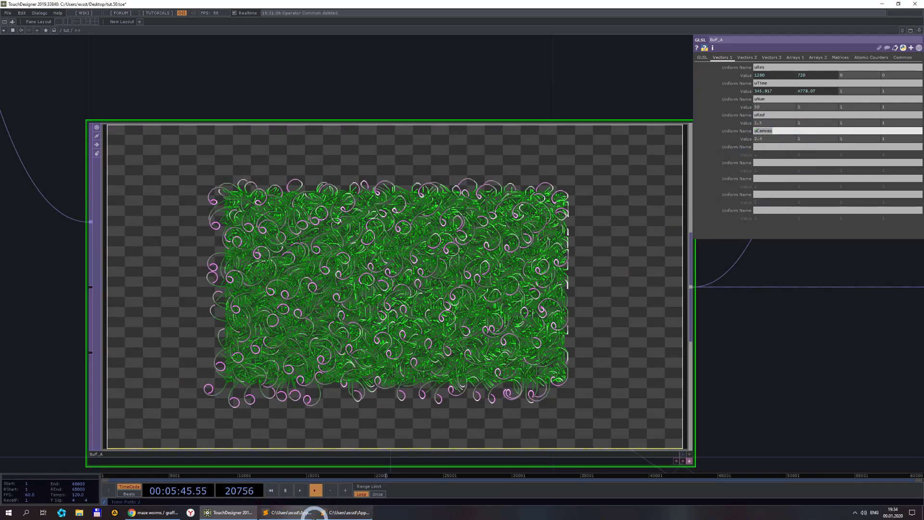
left_click(287, 512)
double_click(129, 248)
key("ctrl+v")
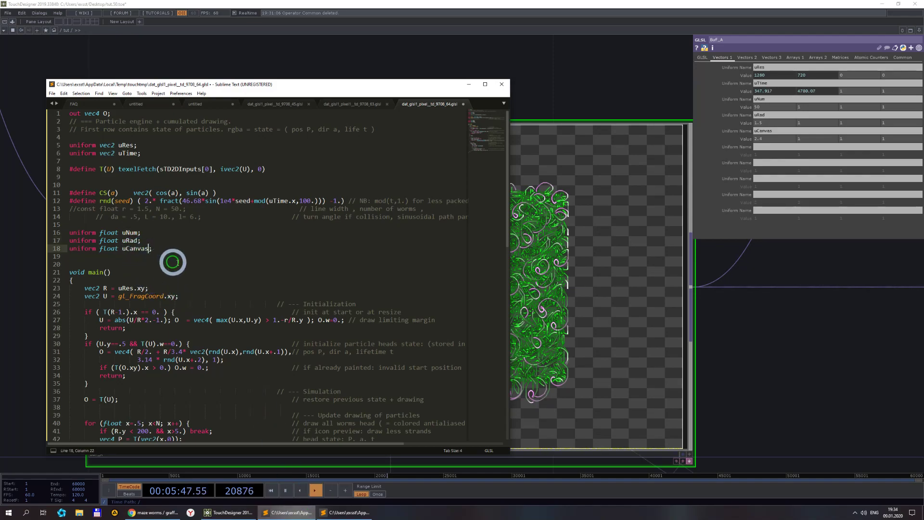
scroll(174, 248, "down", 2)
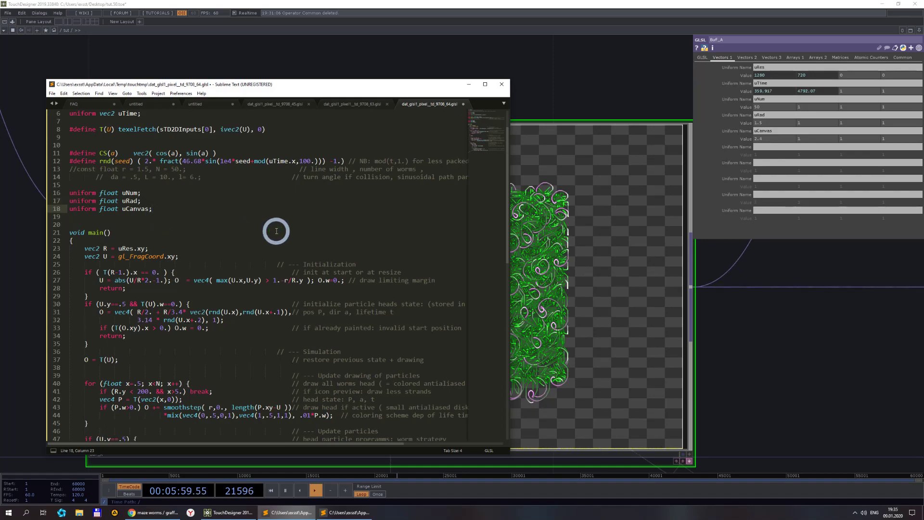
- Add the line "float r = uRad;" below the uCanvas uniform declaration and save the shader
key("Return")
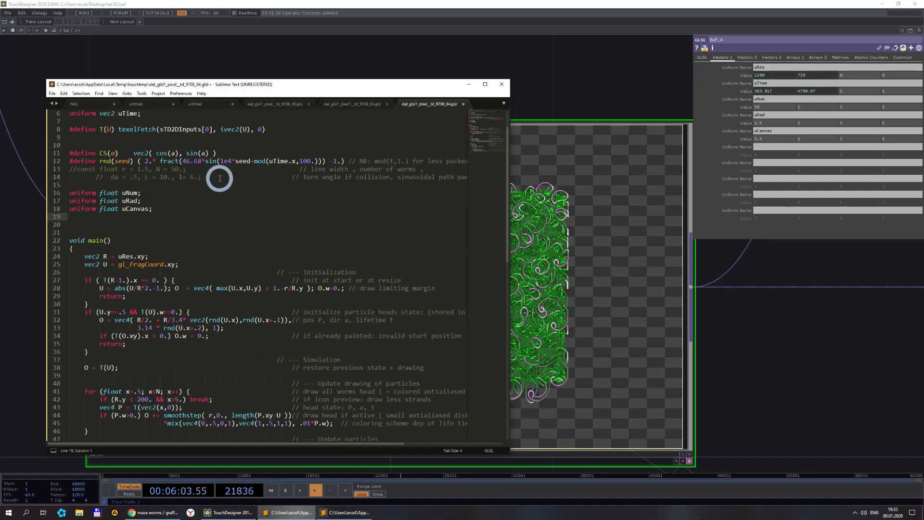
type("fl")
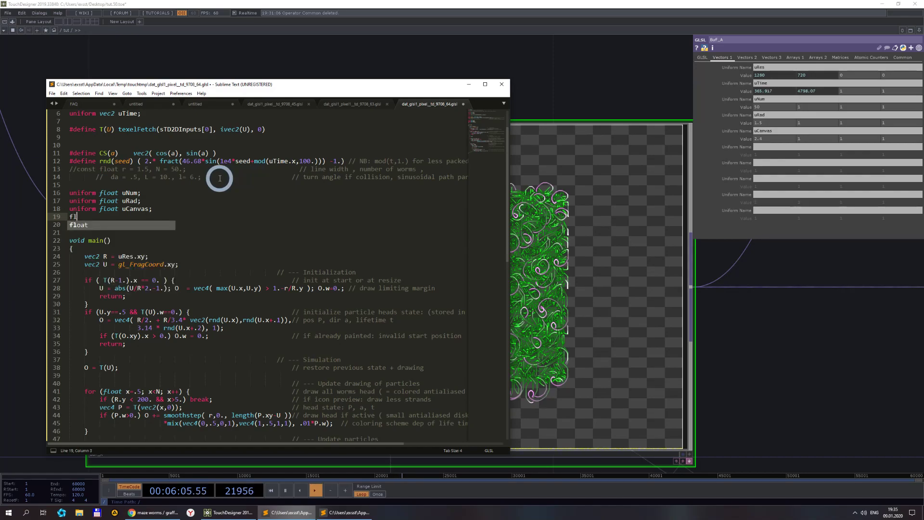
type("oat")
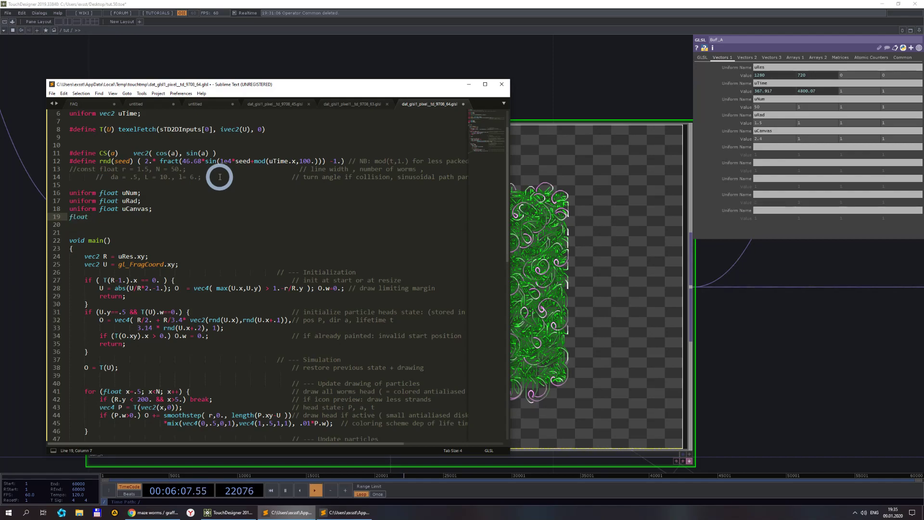
type(" r =")
double_click(135, 194)
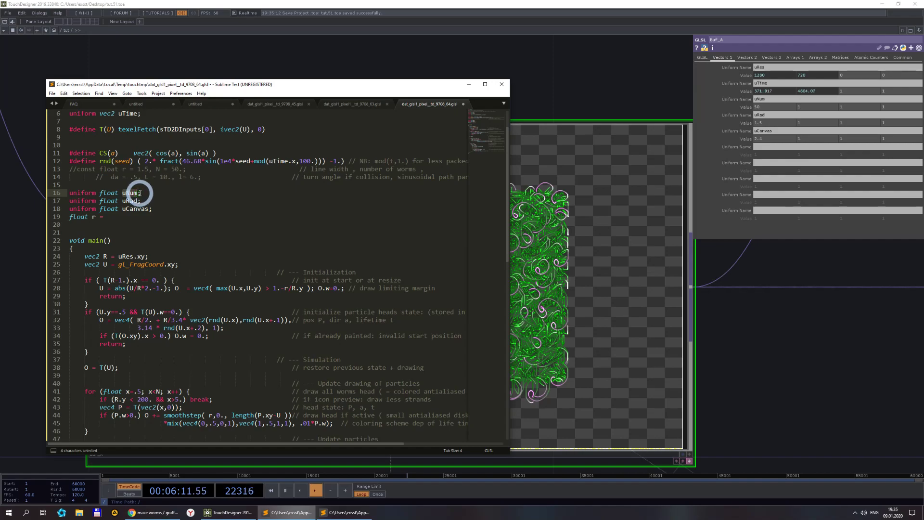
left_click_drag(141, 193, 122, 193)
key("ctrl+c")
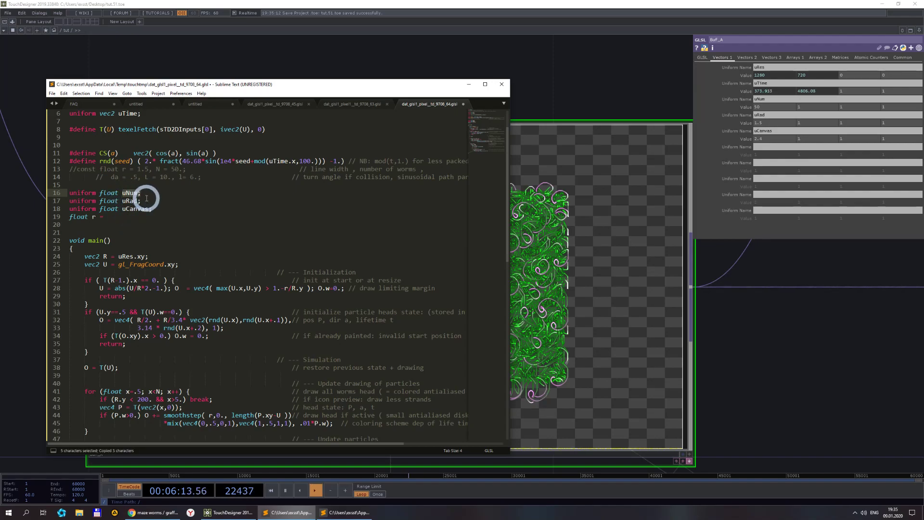
double_click(127, 201)
left_click(118, 217)
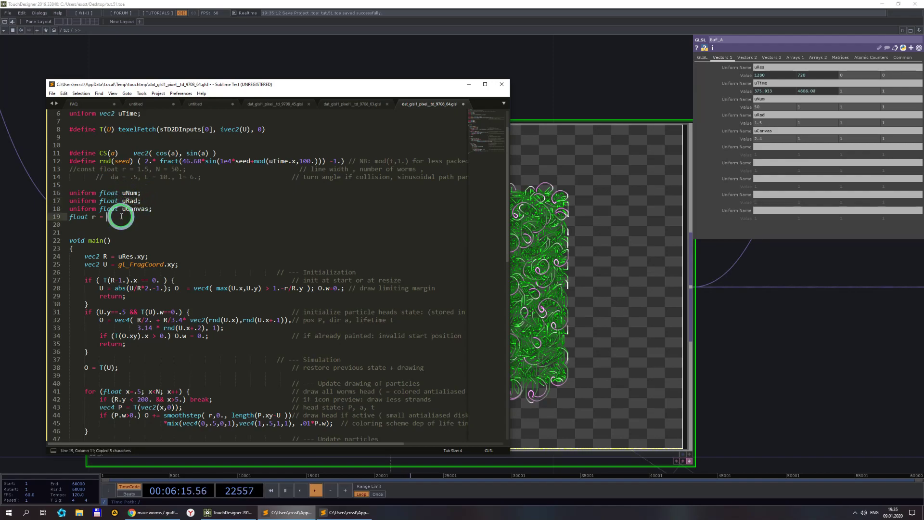
key("ctrl+v")
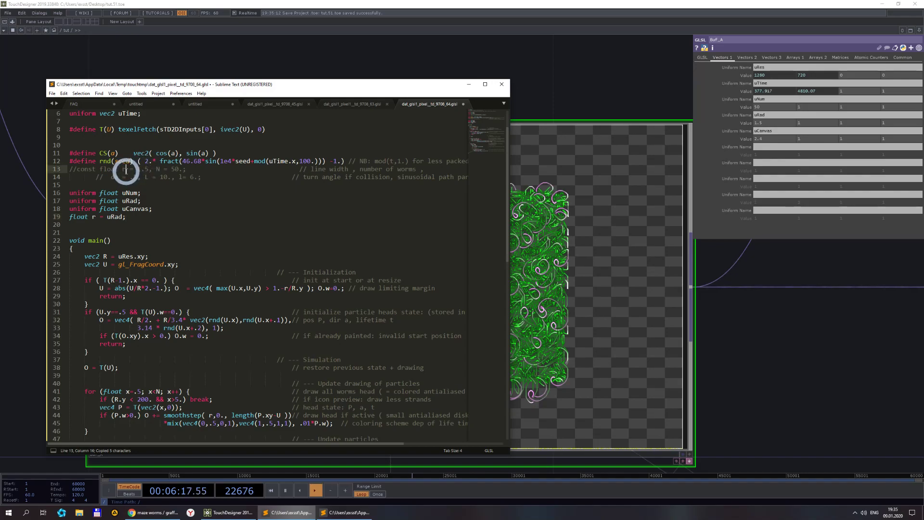
left_click(169, 222)
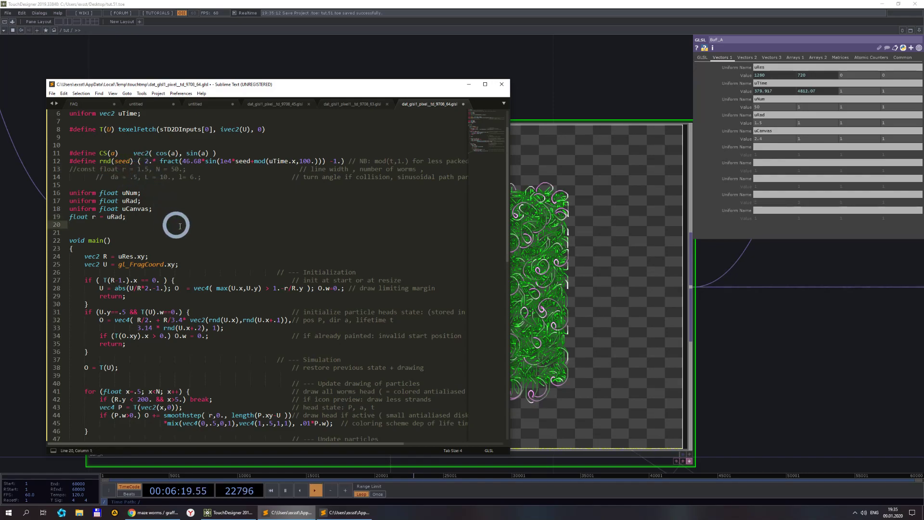
key("ctrl+s")
- Replace N with uNum in the condition of the worm-head drawing for loop and save the shader
scroll(747, 327, "down", 3)
left_click_drag(776, 342, 471, 140)
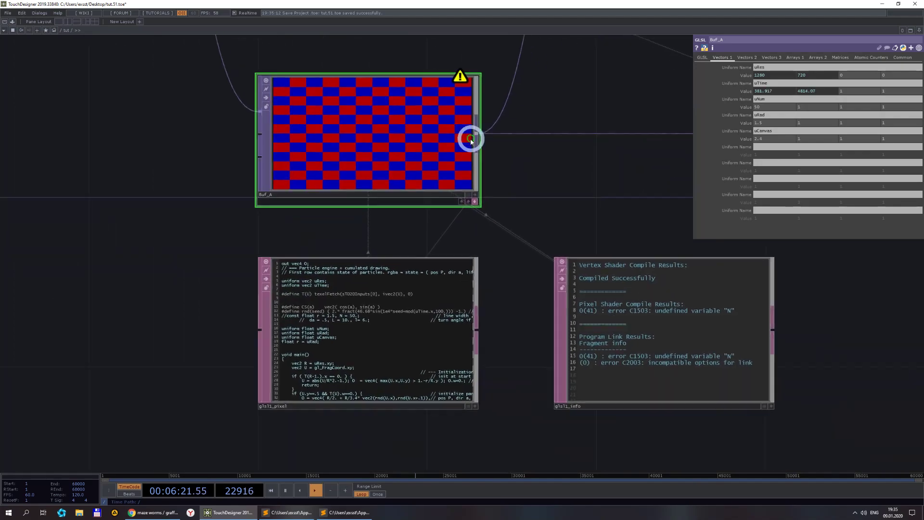
left_click_drag(803, 371, 519, 299)
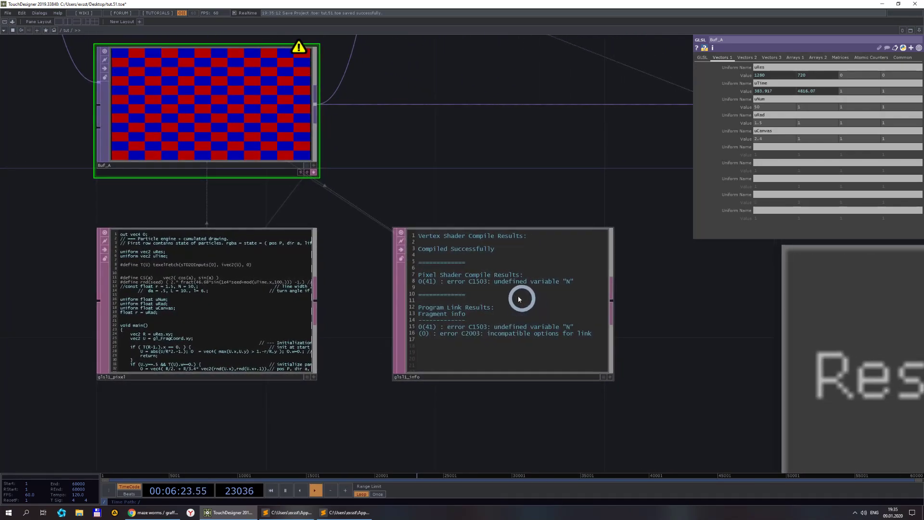
left_click(162, 512)
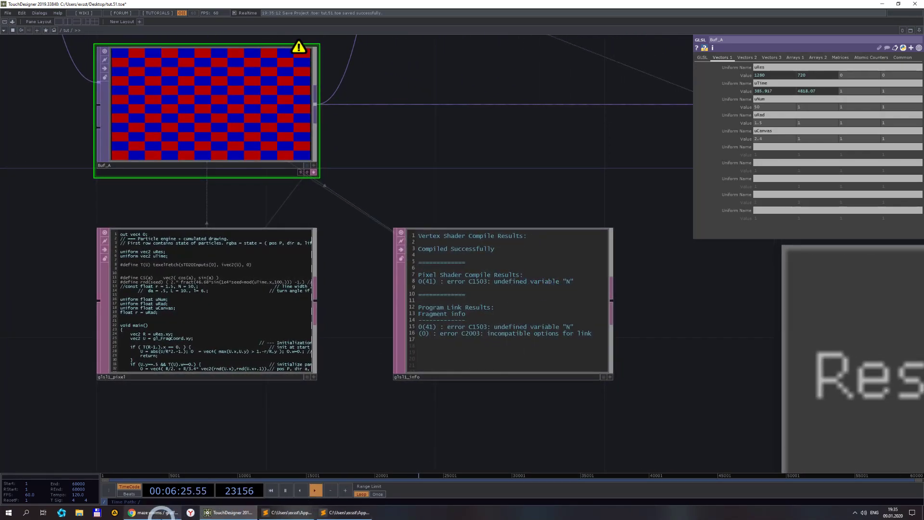
left_click(287, 512)
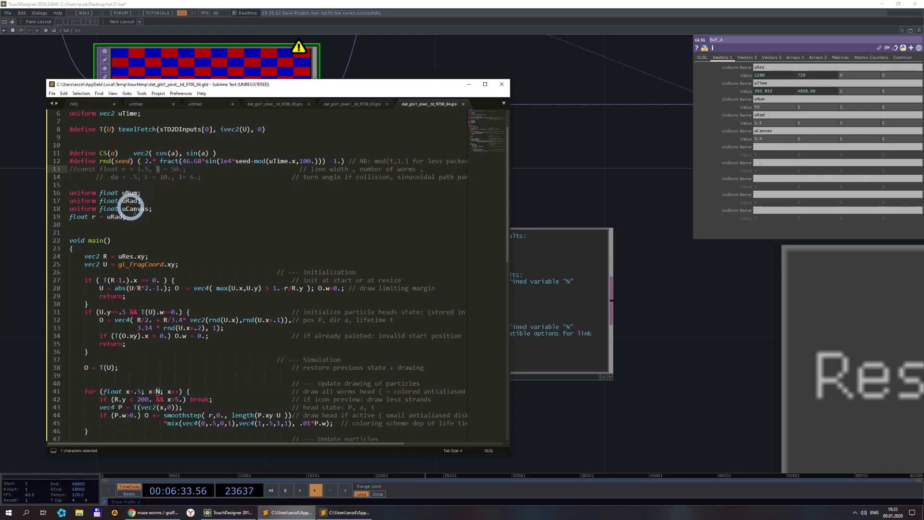
double_click(130, 193)
key("ctrl+c")
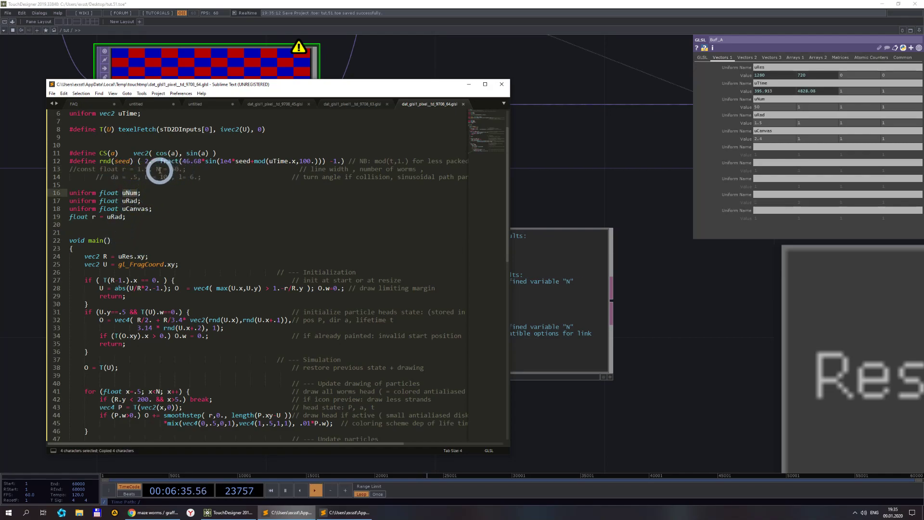
double_click(157, 169)
scroll(243, 267, "down", 3)
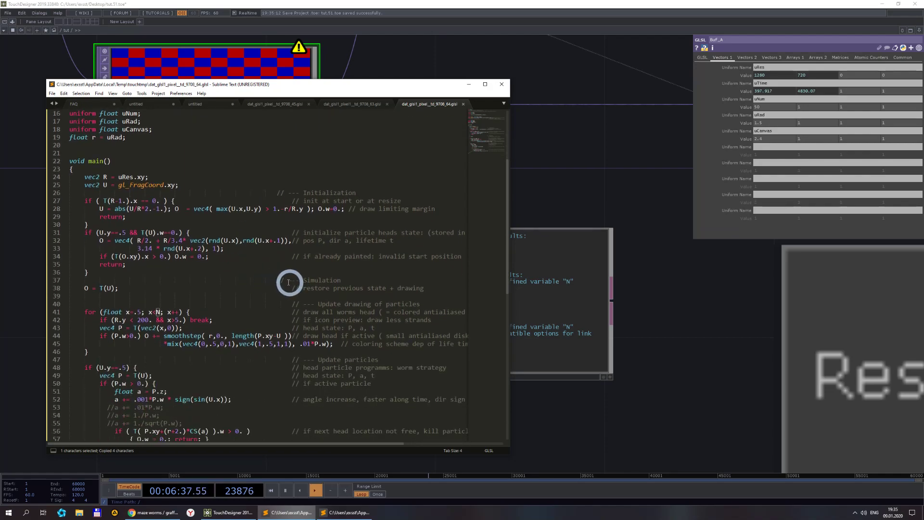
scroll(282, 279, "down", 3)
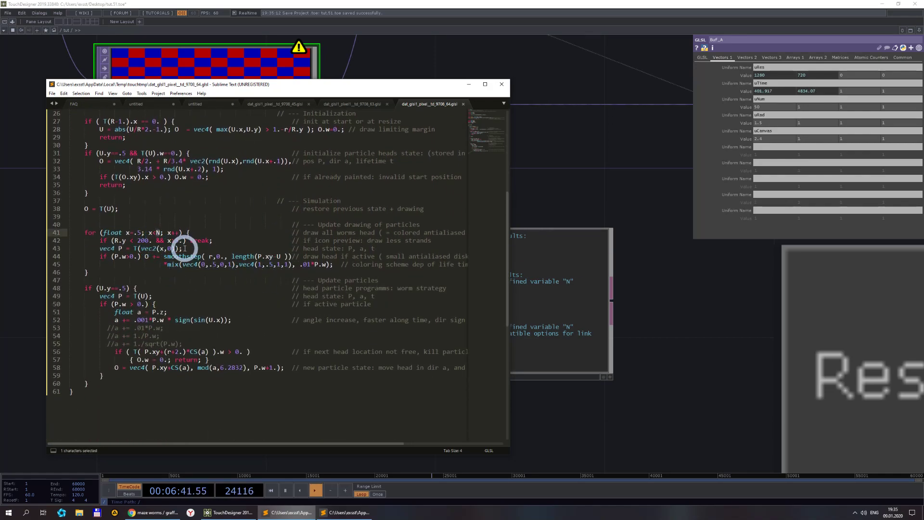
type("uNum")
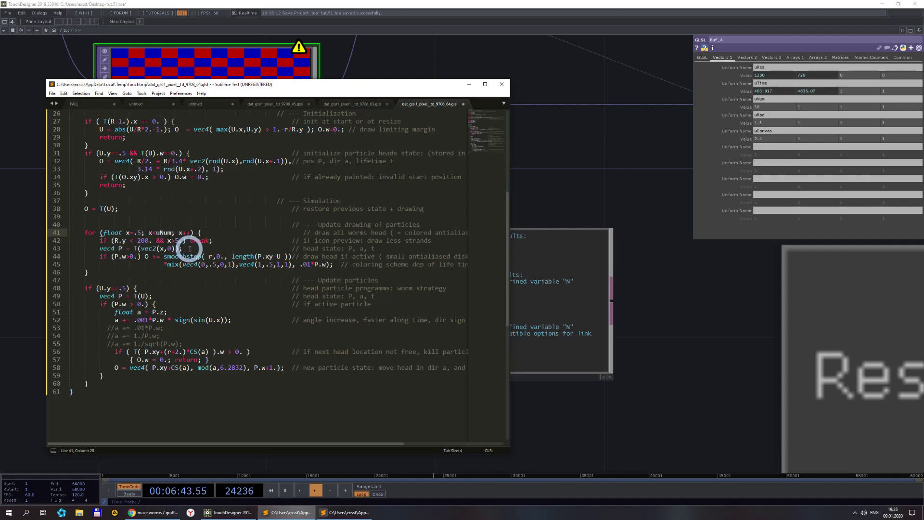
key("ctrl+s")
- Switch to TouchDesigner, reset the simulation and view the worms growing in Buf_A
scroll(671, 357, "down", 4)
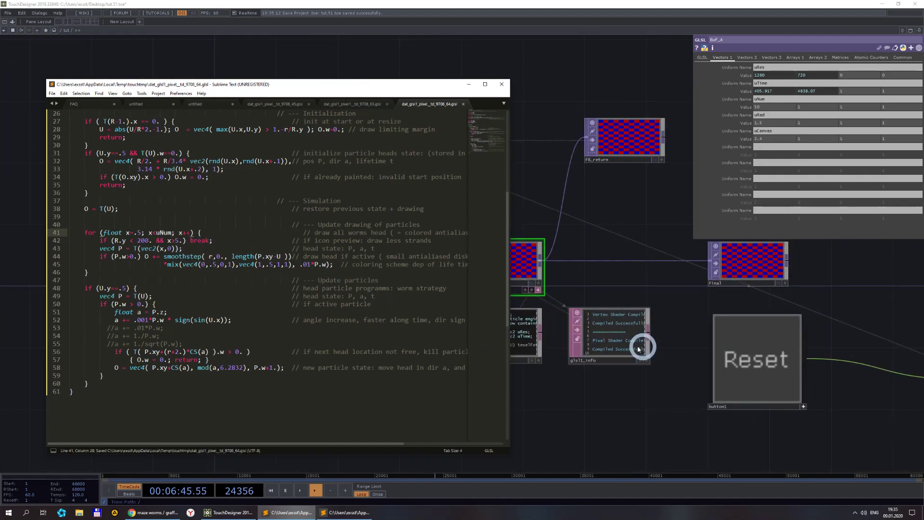
left_click(751, 365)
scroll(455, 271, "up", 5)
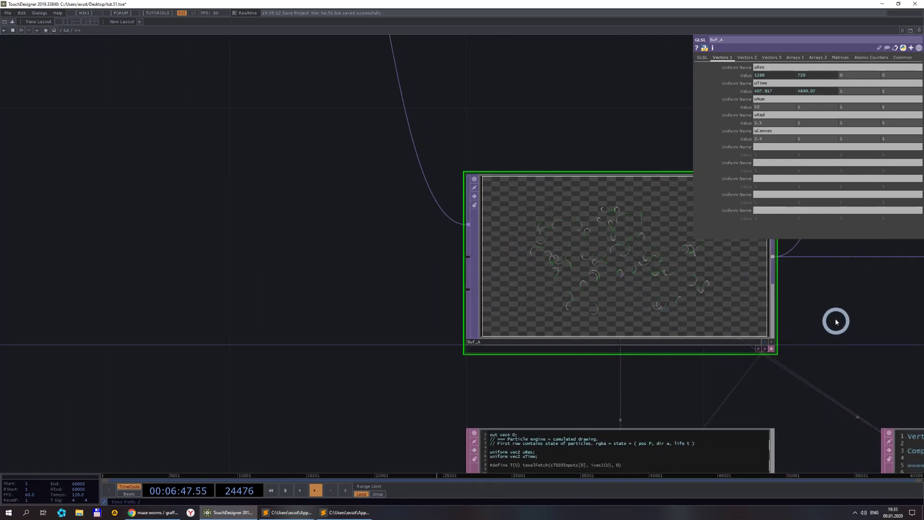
left_click_drag(836, 320, 701, 319)
left_click(137, 512)
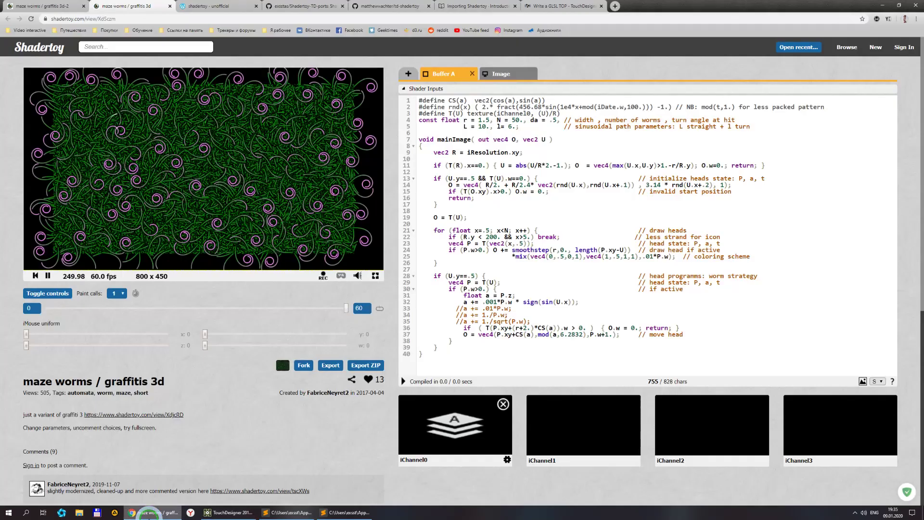
left_click(247, 513)
- In the shader code, replace r with uRad in the limiting margin expression on line 28 and save
left_click(289, 513)
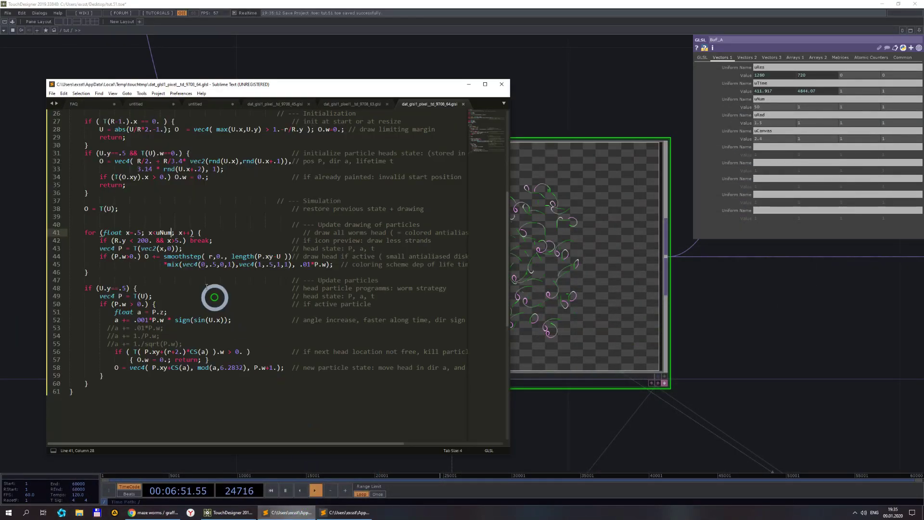
scroll(198, 236, "up", 7)
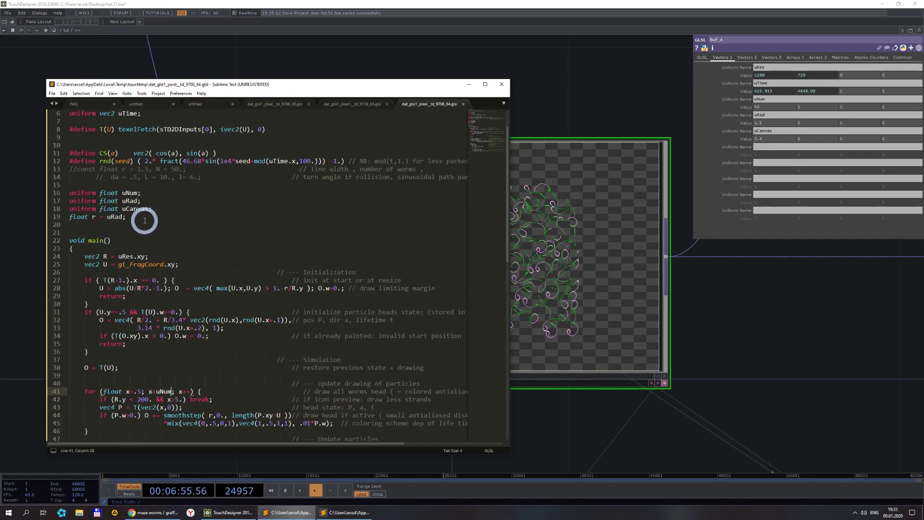
left_click(115, 220)
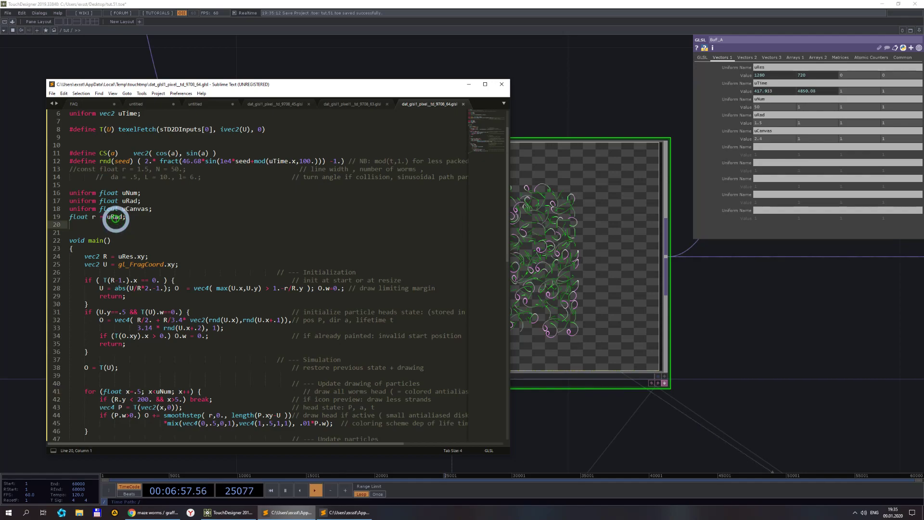
double_click(115, 218)
key("ctrl+c")
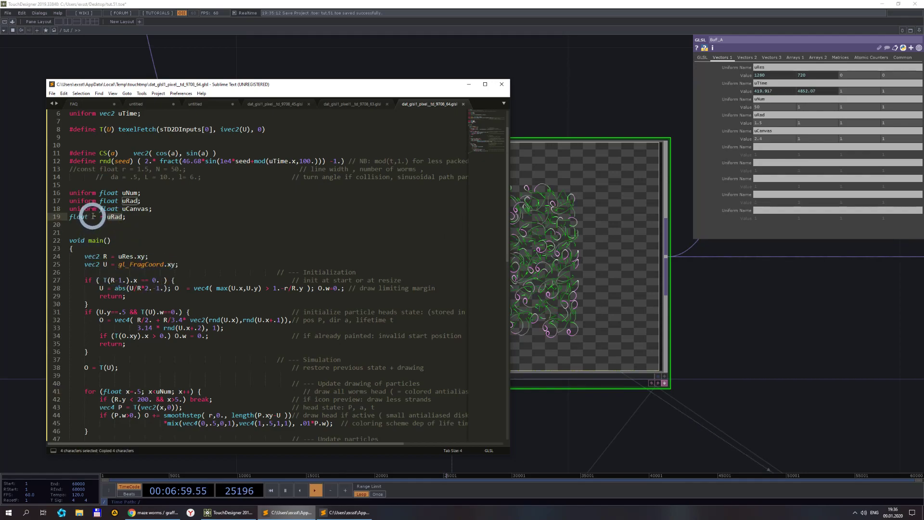
double_click(95, 216)
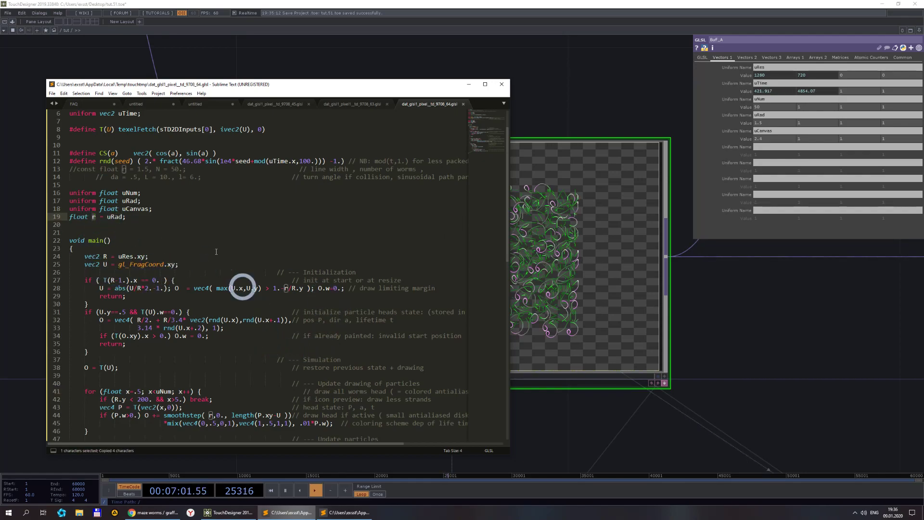
scroll(287, 292, "down", 5)
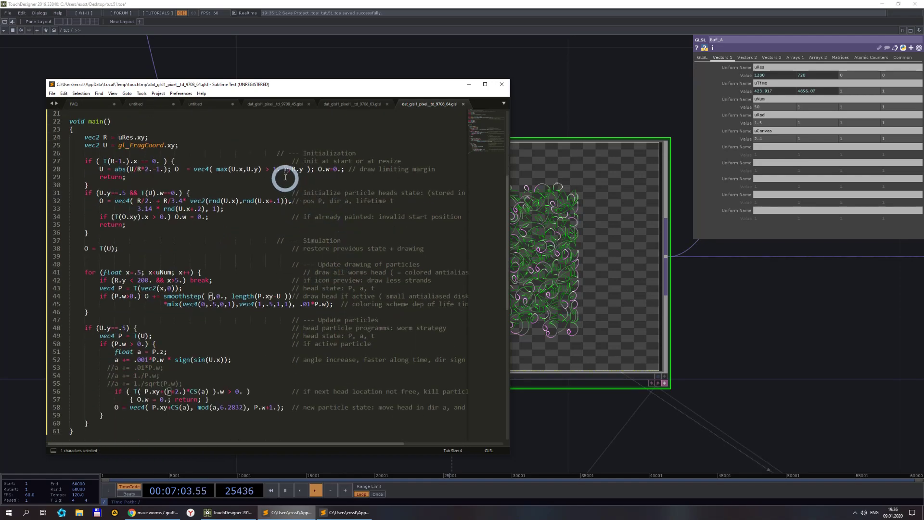
double_click(285, 169)
key("ctrl+v")
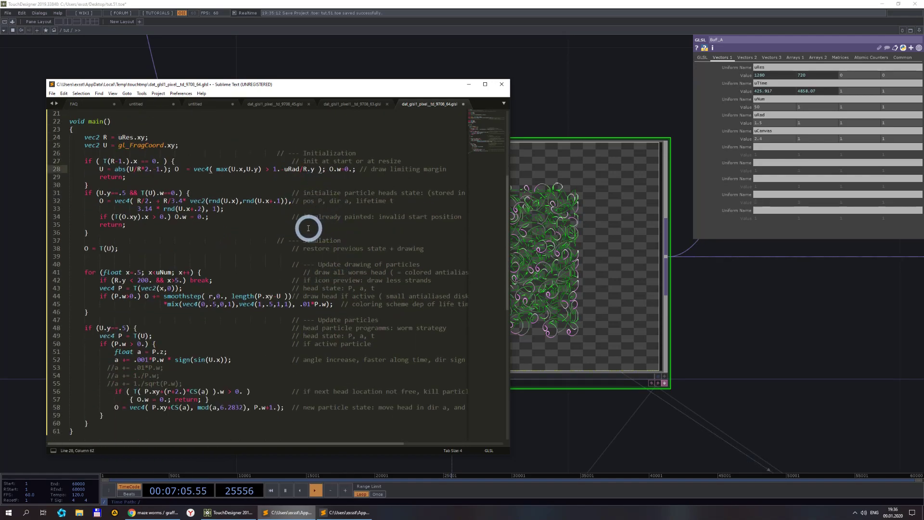
key("ctrl+s")
- Delete the "float r = uRad;" line from the shader code and save the file
scroll(680, 355, "down", 3)
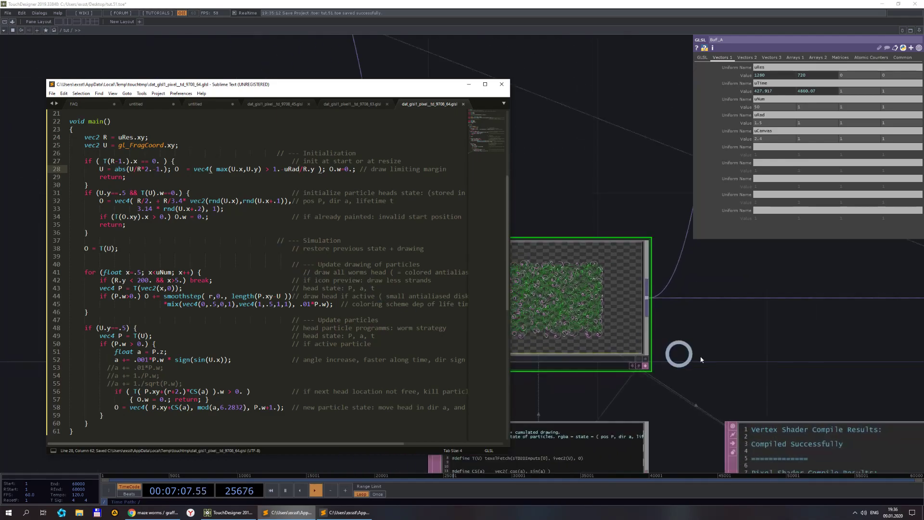
left_click_drag(681, 355, 561, 227)
scroll(496, 316, "down", 3)
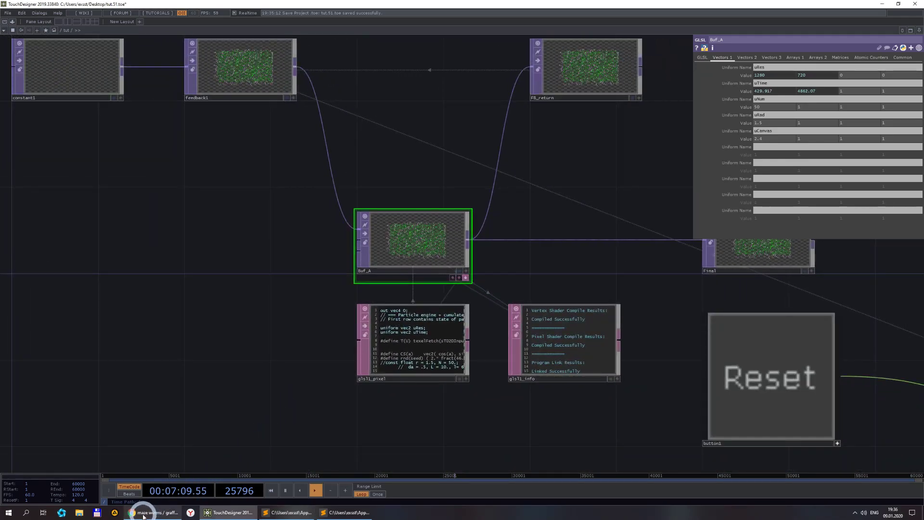
left_click(278, 512)
scroll(165, 196, "up", 7)
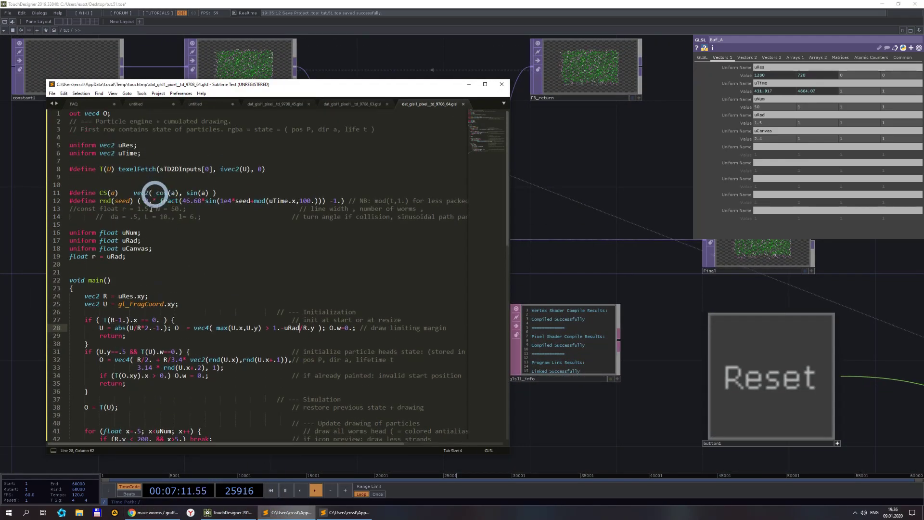
left_click_drag(149, 264, 69, 259)
key("BackSpace")
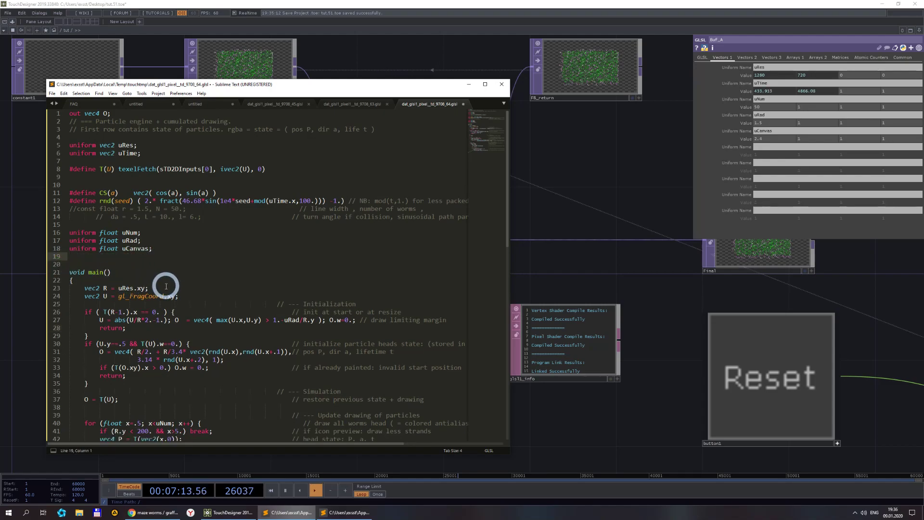
key("ctrl+s")
- Replace r with uRad in the next-head-location check and in the smoothstep head-drawing call, and save the shader
scroll(577, 373, "up", 3)
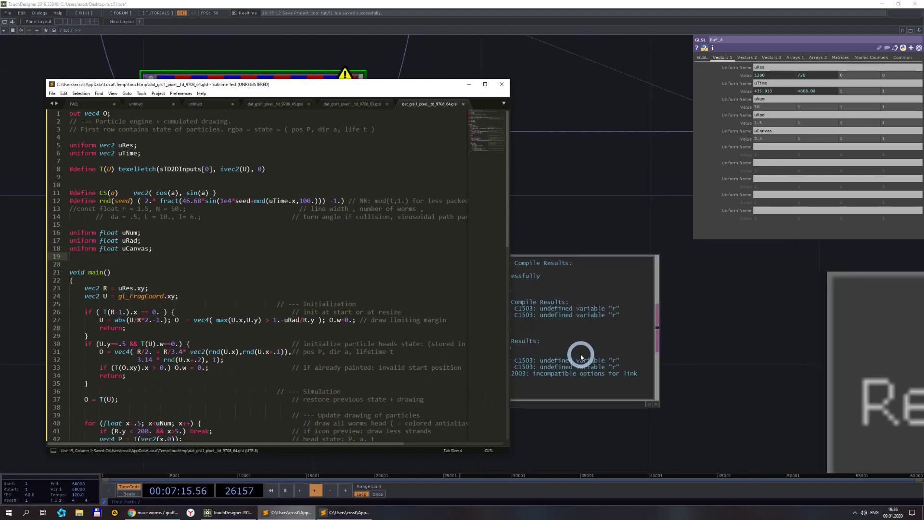
left_click_drag(618, 441, 716, 414)
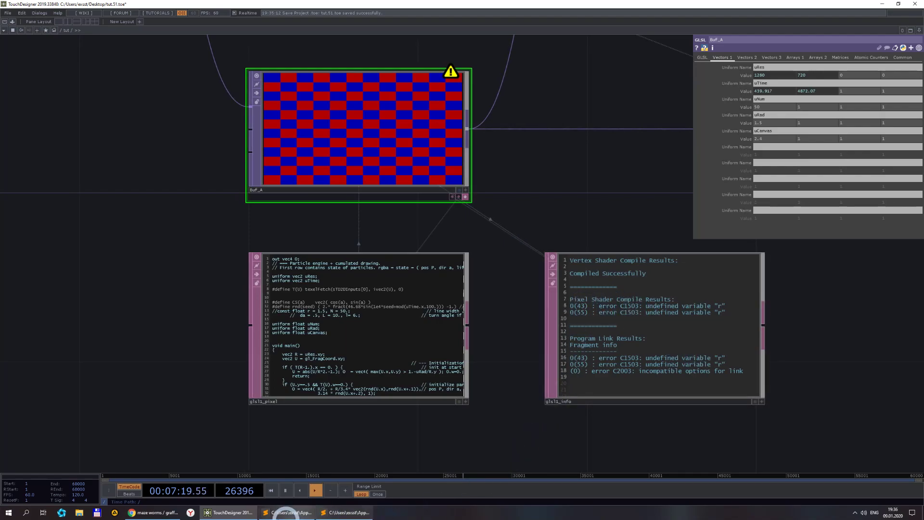
left_click(278, 513)
scroll(211, 295, "down", 10)
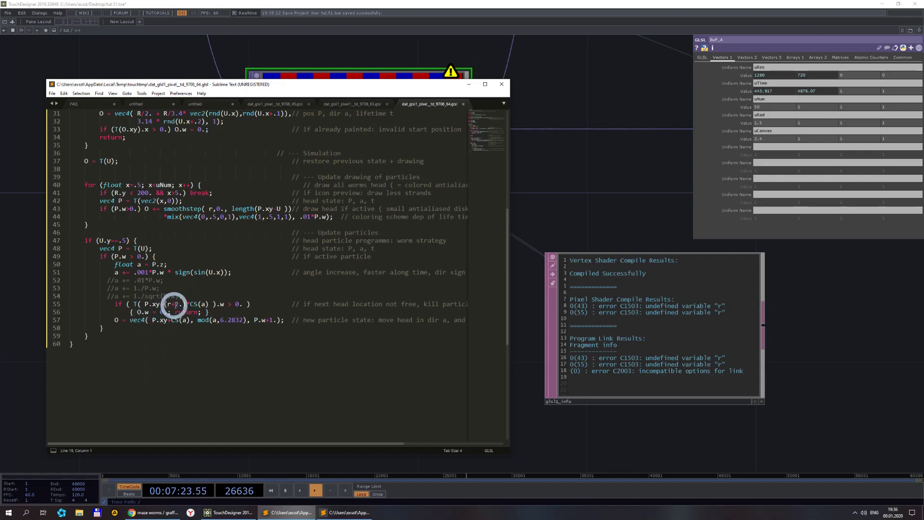
type("uRad")
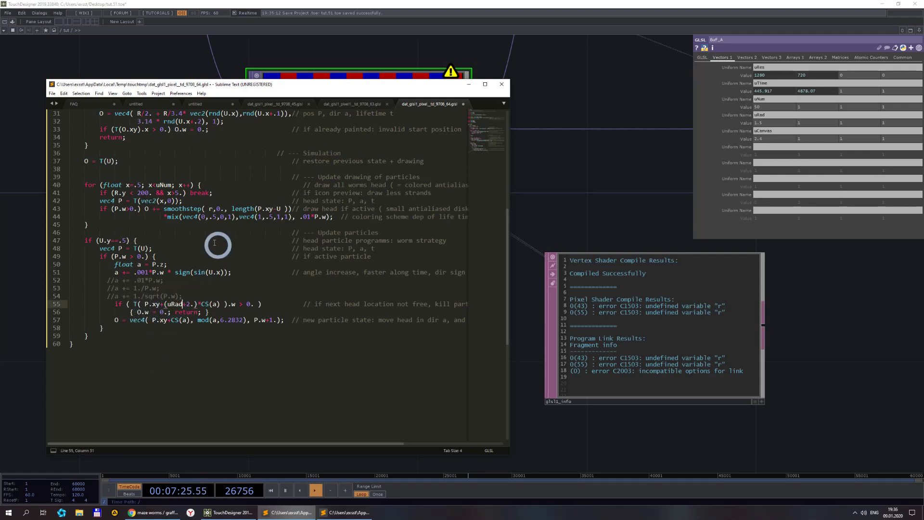
double_click(211, 209)
type("uRad")
key("ctrl+s")
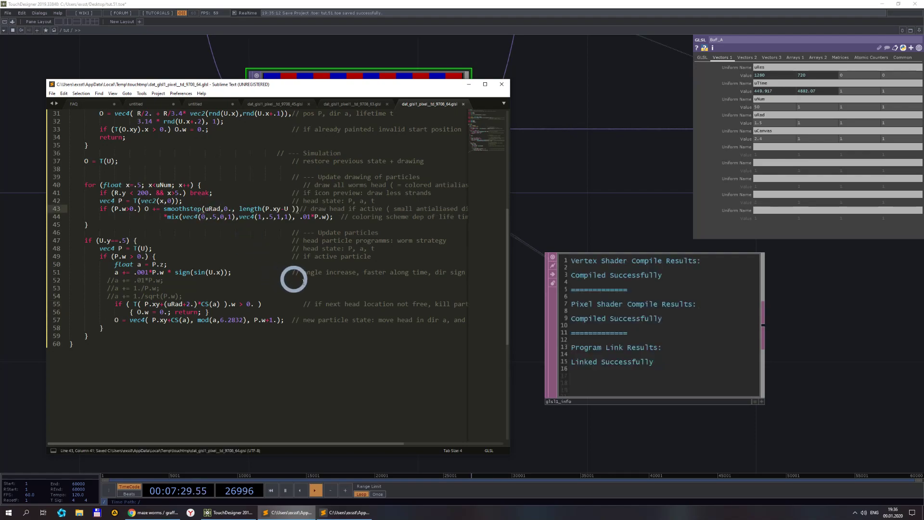
- Return to TouchDesigner, reset the simulation and watch the worms growing in Buf_A
scroll(460, 313, "down", 3)
scroll(568, 310, "down", 5)
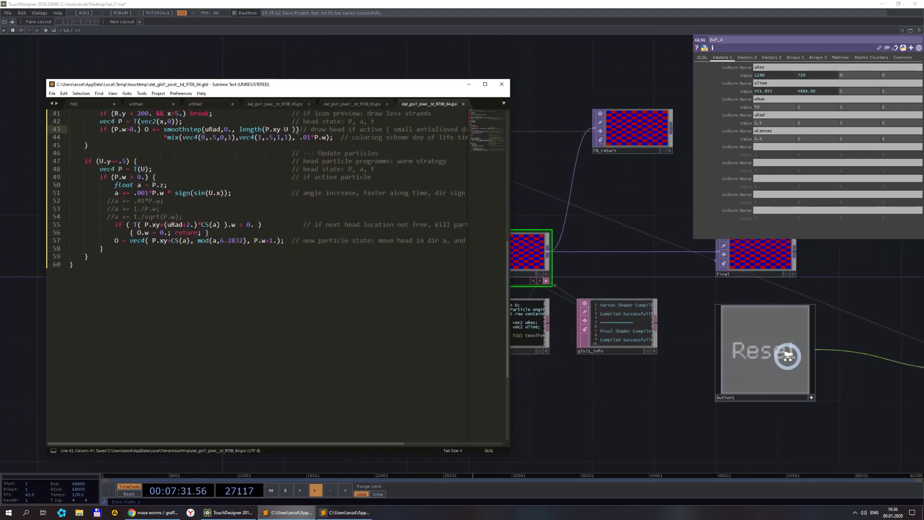
left_click(720, 338)
scroll(505, 246, "up", 5)
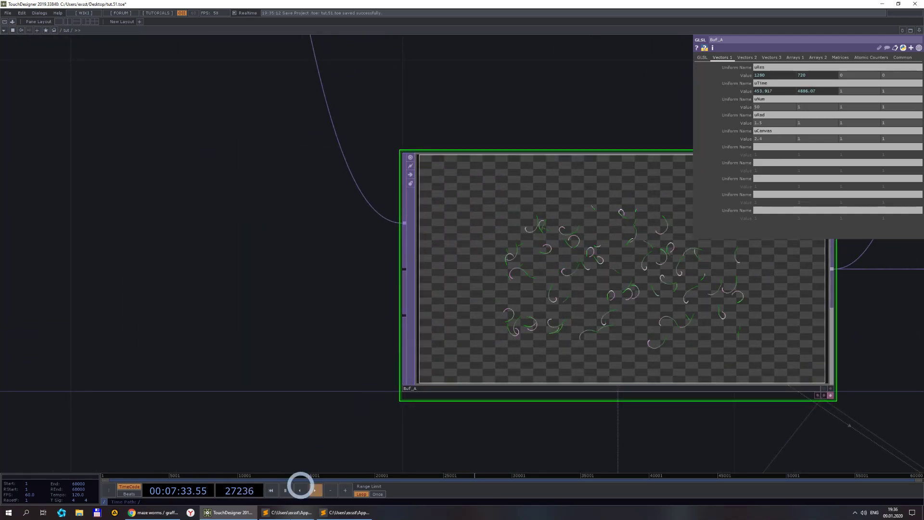
left_click(775, 130)
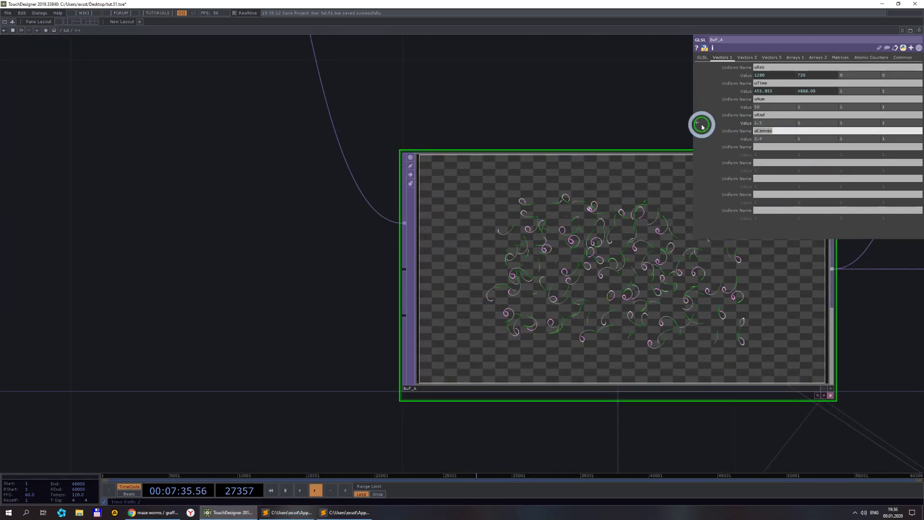
- Switch to the shader code in Sublime Text, change R/3.4 to R/2.4 in the particle head initialization on line 31, and save
left_click(287, 512)
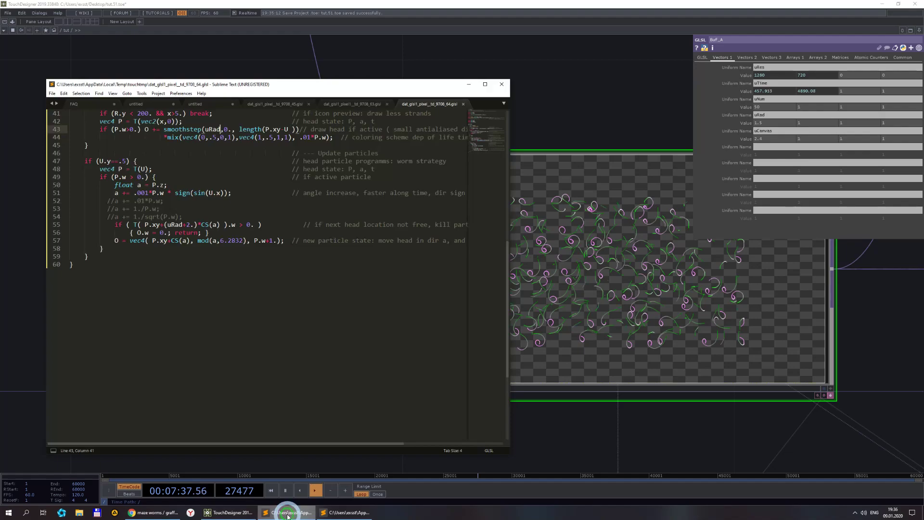
scroll(257, 318, "up", 8)
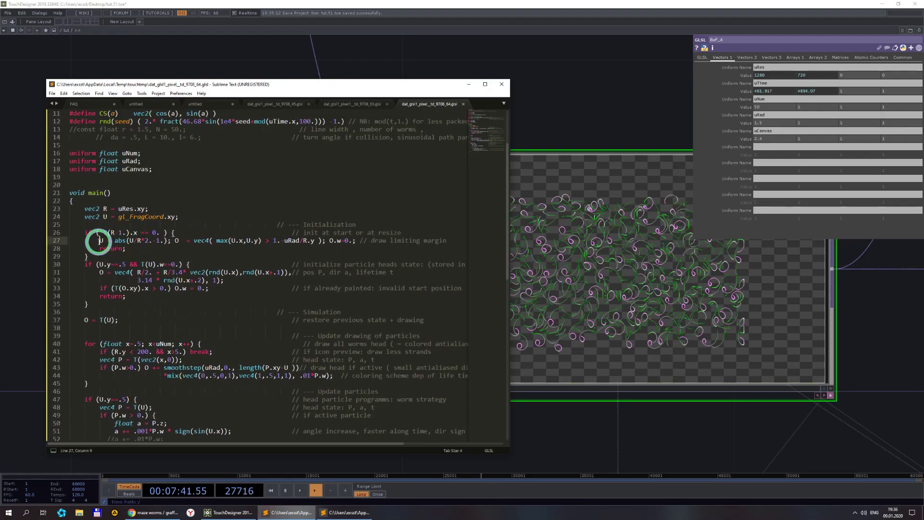
left_click_drag(100, 241, 193, 240)
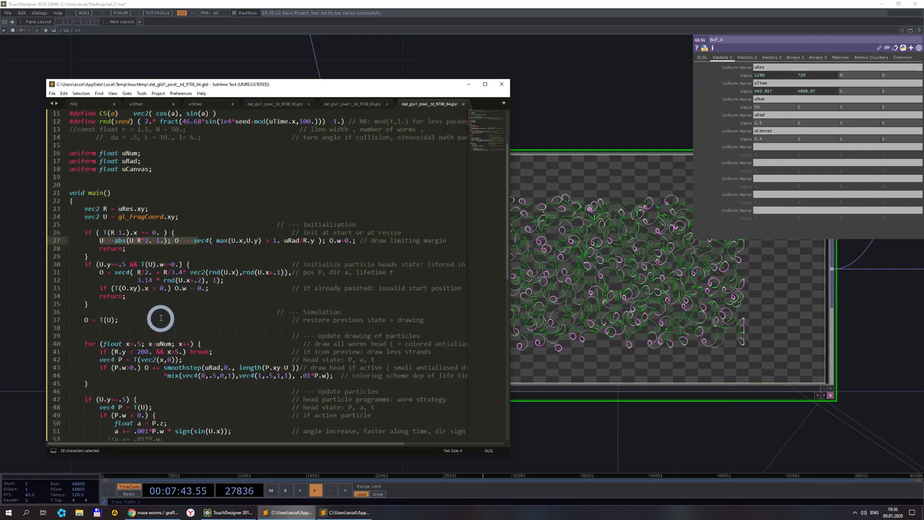
left_click_drag(186, 272, 100, 273)
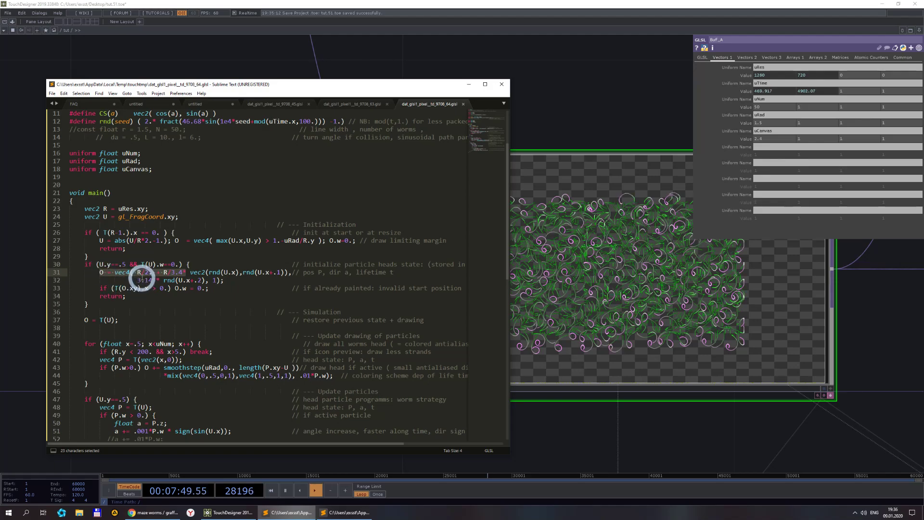
left_click(140, 273)
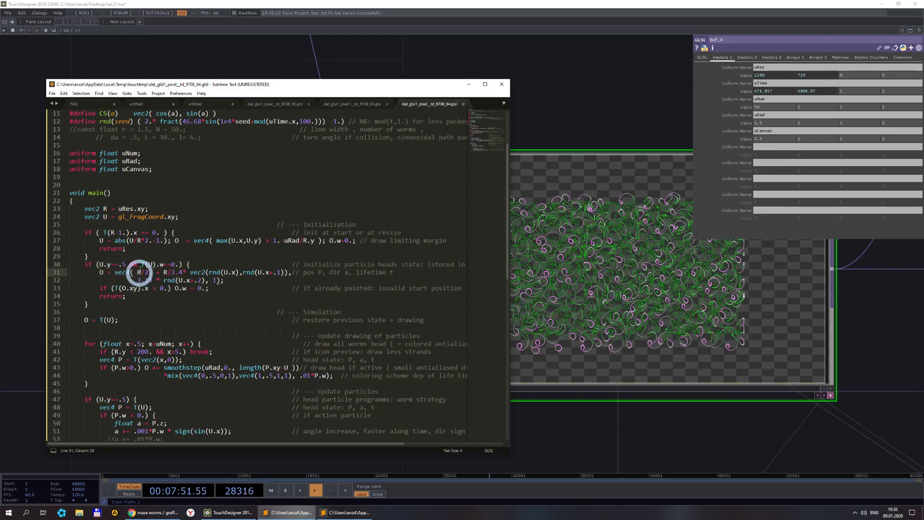
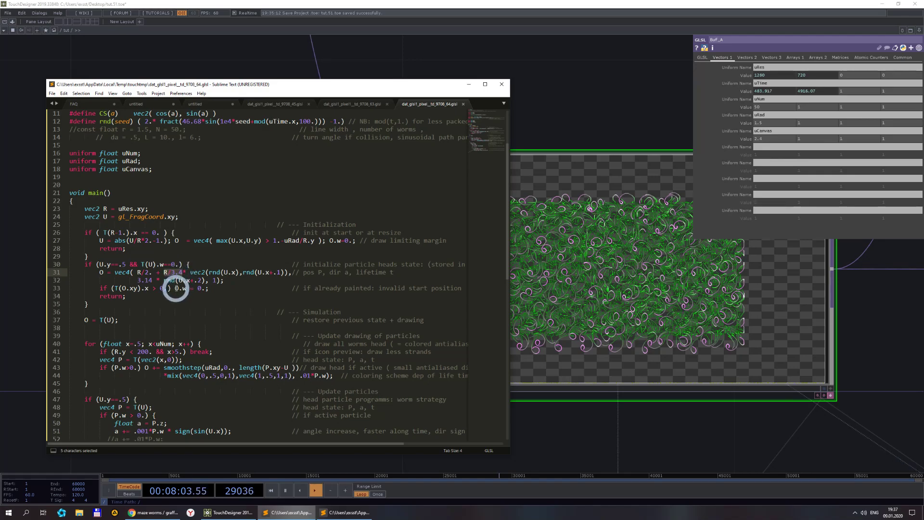
key("BackSpace")
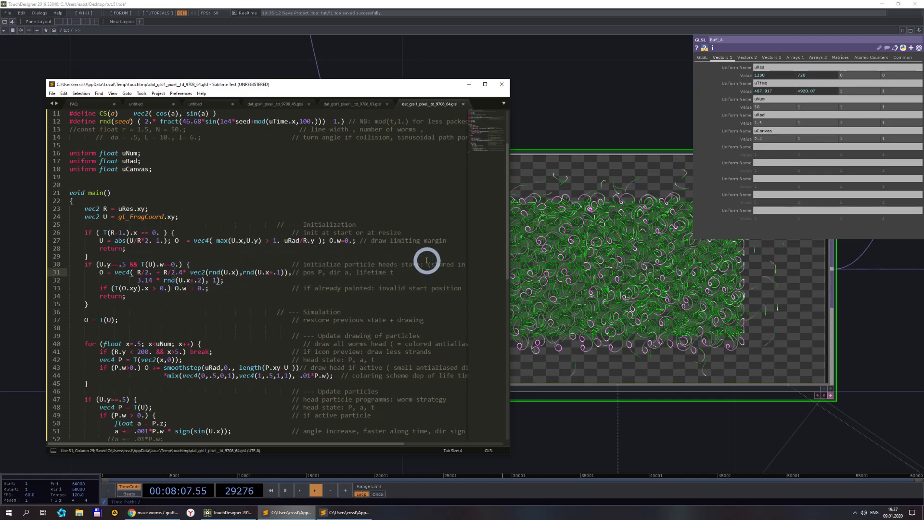
- Switch to TouchDesigner, reset the simulation and check how widely the worms spawn in Buf_A
scroll(691, 341, "down", 3)
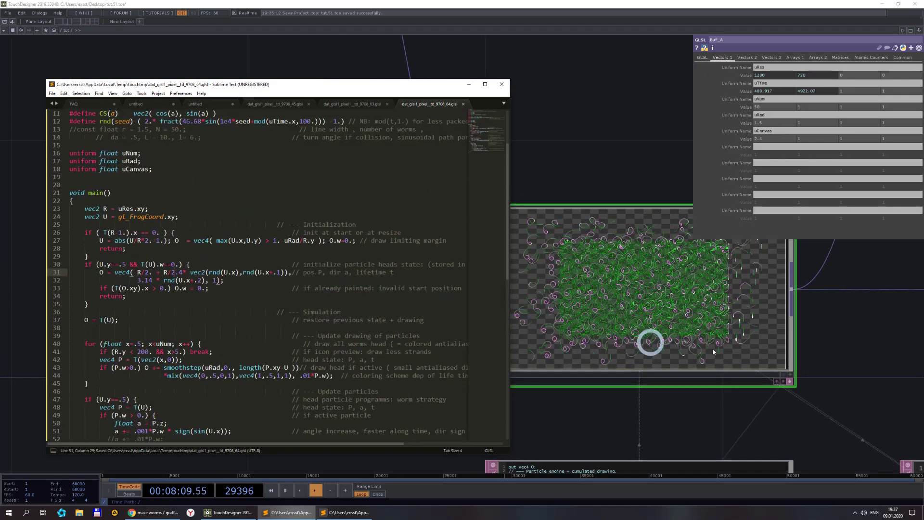
left_click(846, 351)
scroll(846, 351, "down", 2)
left_click_drag(846, 351, 522, 331)
scroll(522, 330, "down", 3)
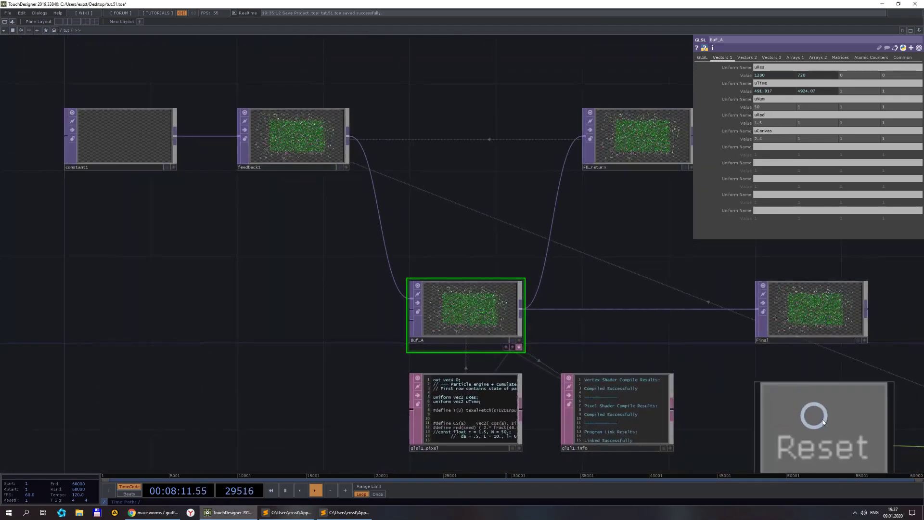
left_click(823, 423)
scroll(533, 295, "up", 3)
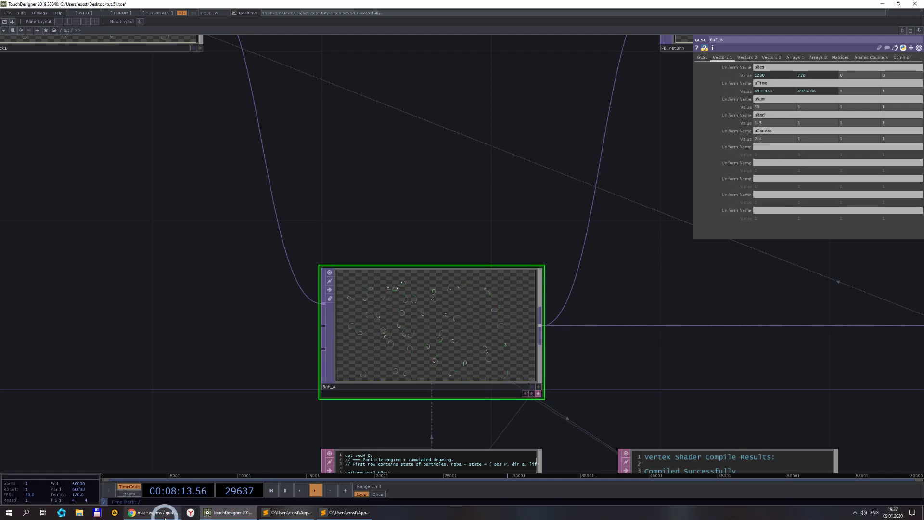
- Change R/2.4 to R/2. on line 31 of the shader code, save, and inspect the worms' spread in Buf_A
left_click(289, 514)
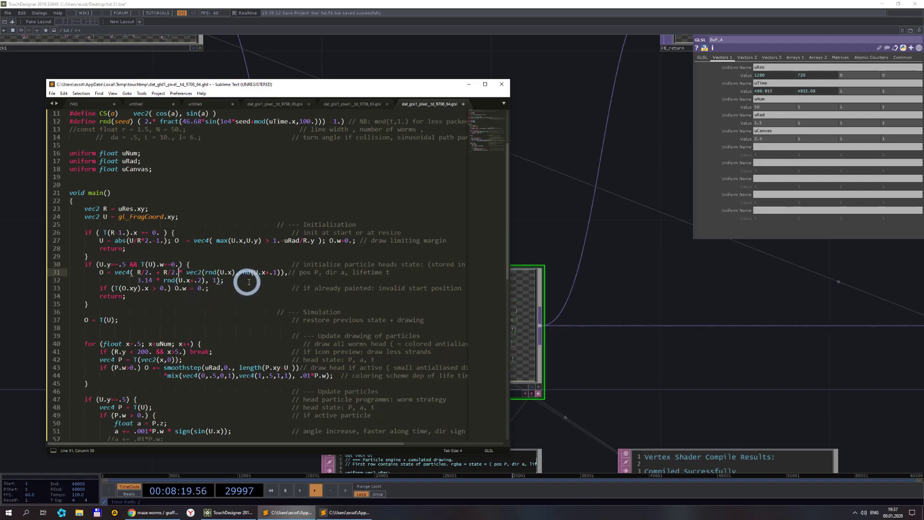
left_click(612, 377)
scroll(464, 332, "up", 4)
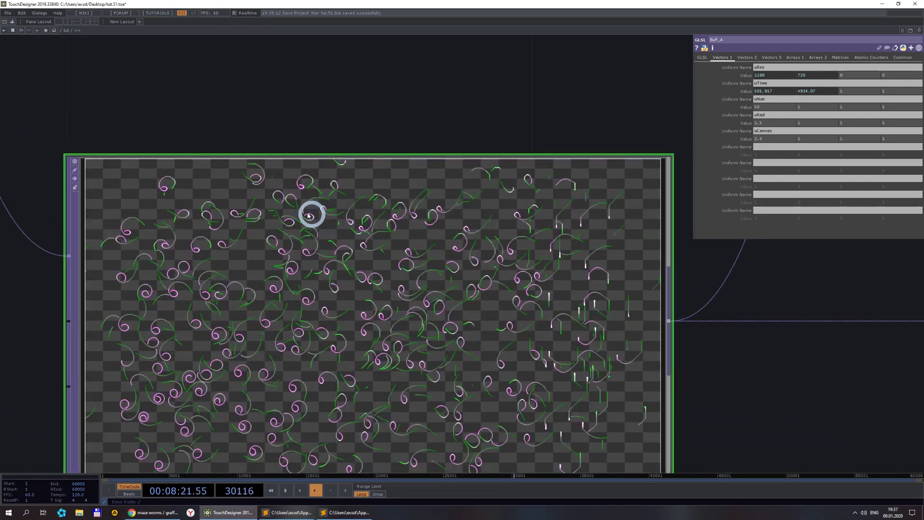
scroll(376, 174, "down", 4)
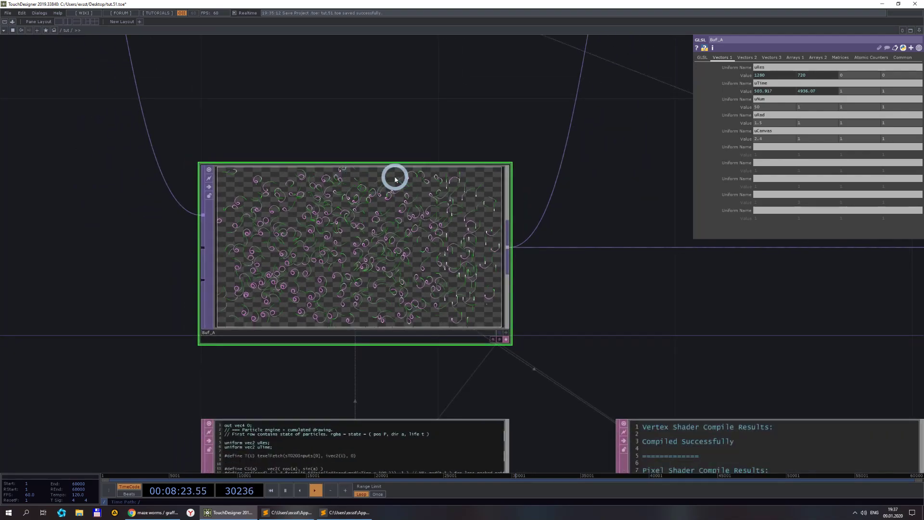
scroll(343, 171, "up", 3)
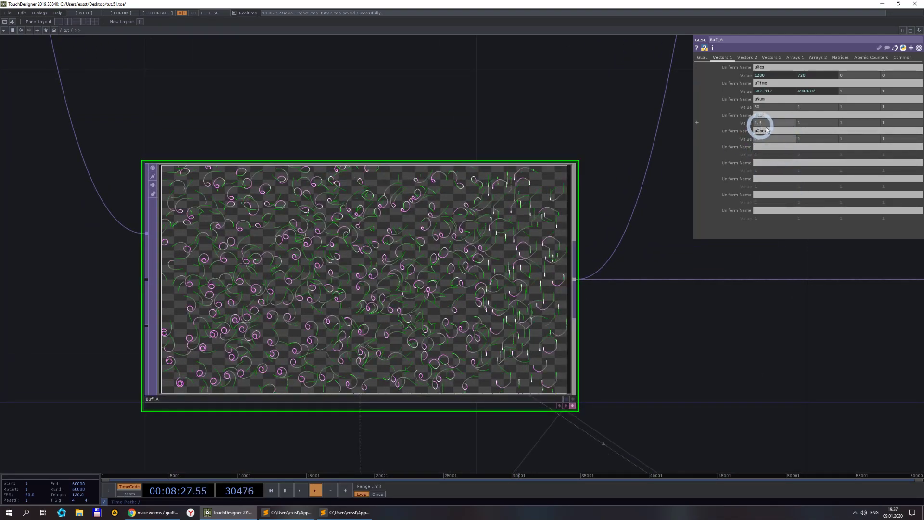
- Set Buf_A's uCanvas value to .4 and change R/2. to R/(2.+uCanvas) on line 31 of the shader code
left_click(731, 339)
left_click(331, 446)
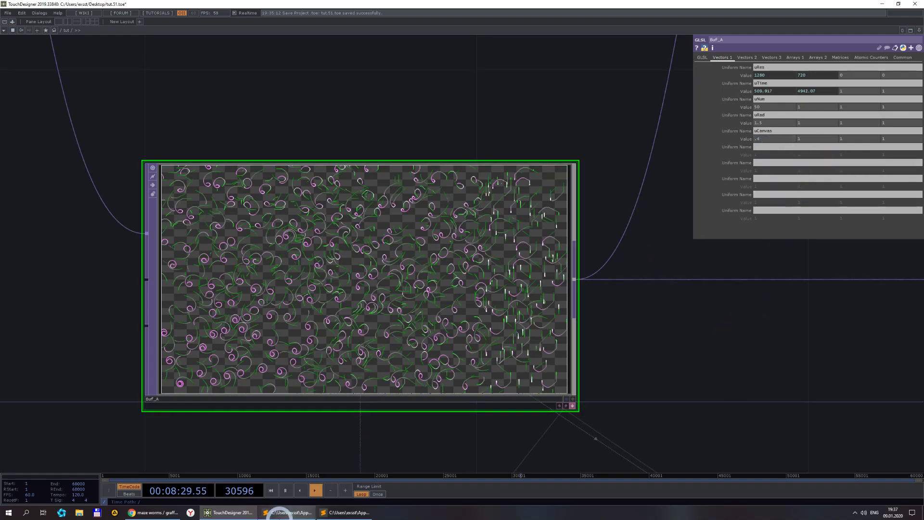
left_click(279, 513)
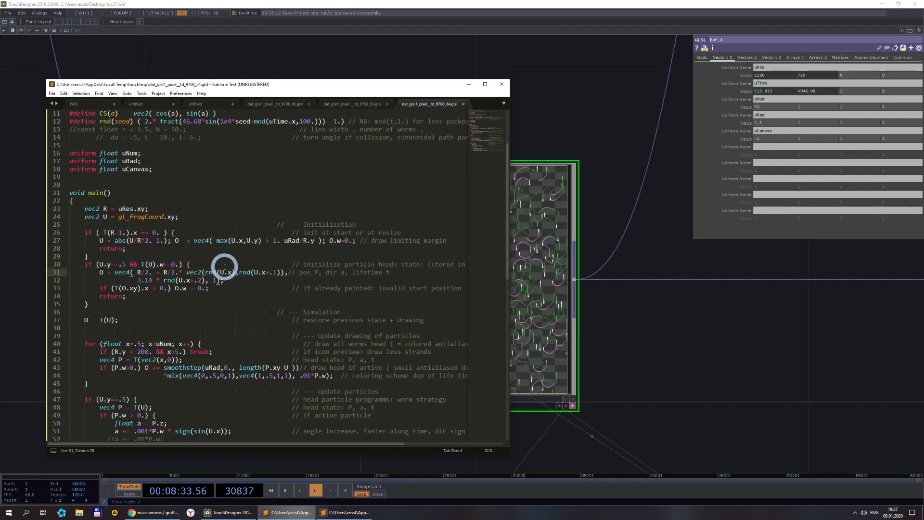
type("(")
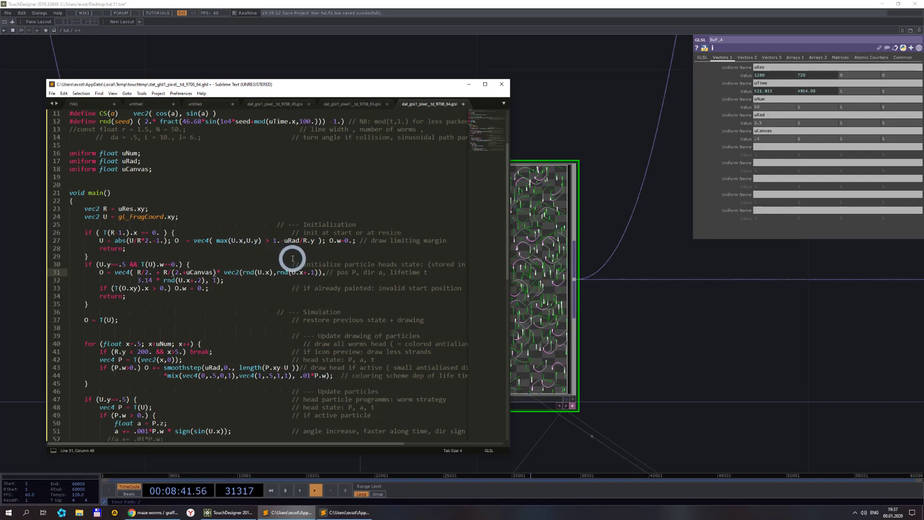
- Reset the simulation and examine the spawn area that uCanvas produces in Buf_A
left_click(650, 345)
scroll(660, 354, "down", 3)
left_click_drag(666, 359, 533, 201)
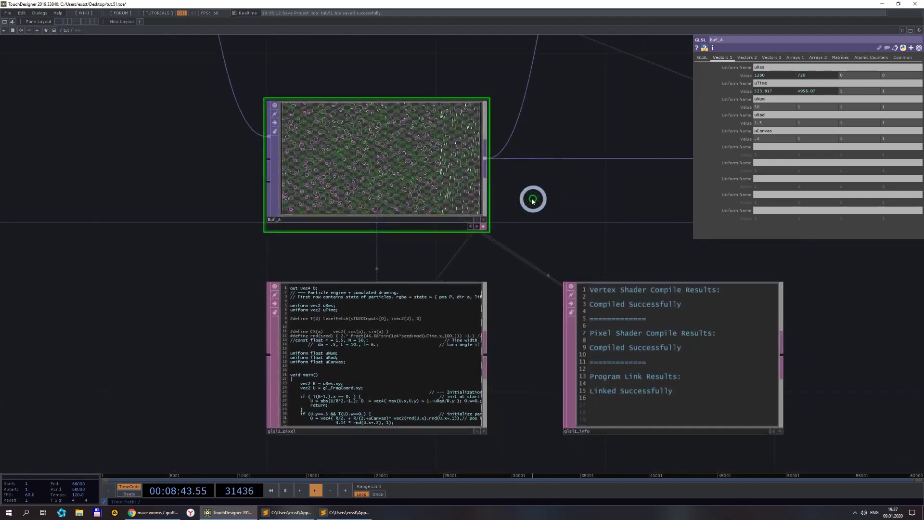
scroll(533, 201, "down", 2)
scroll(443, 136, "up", 5)
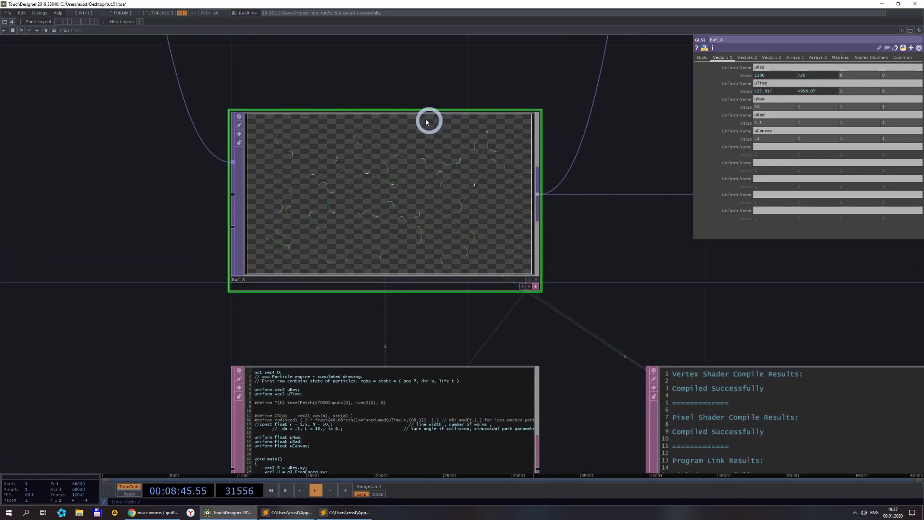
scroll(426, 122, "up", 2)
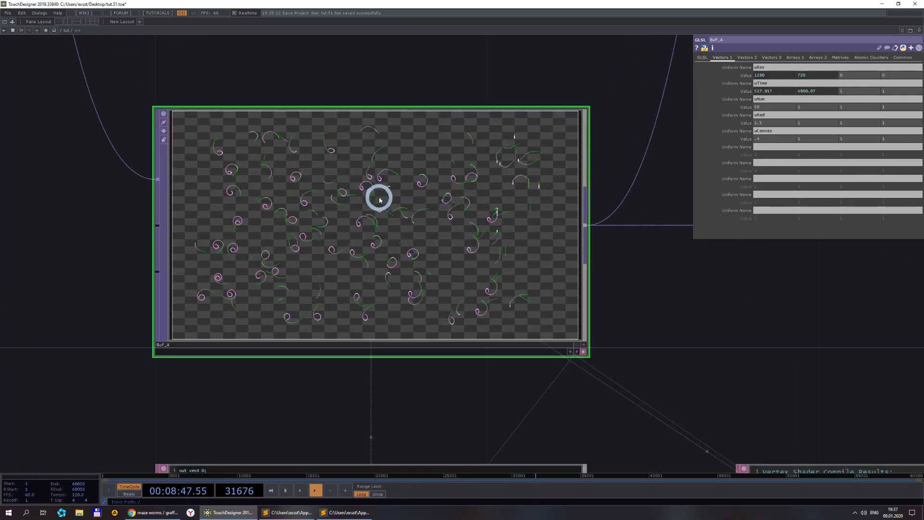
scroll(375, 201, "up", 3)
scroll(381, 192, "down", 2)
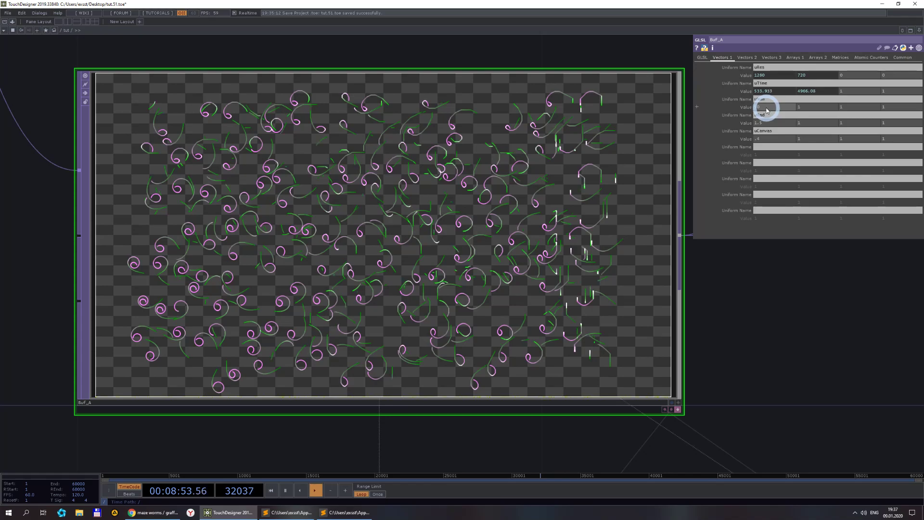
- Set Buf_A's uNum value to 100 and reset the simulation
left_click(721, 108)
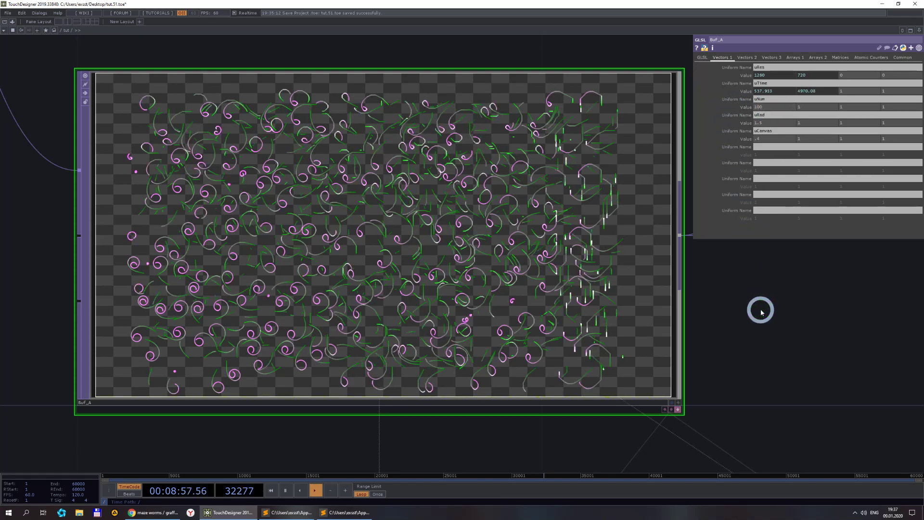
scroll(761, 312, "down", 5)
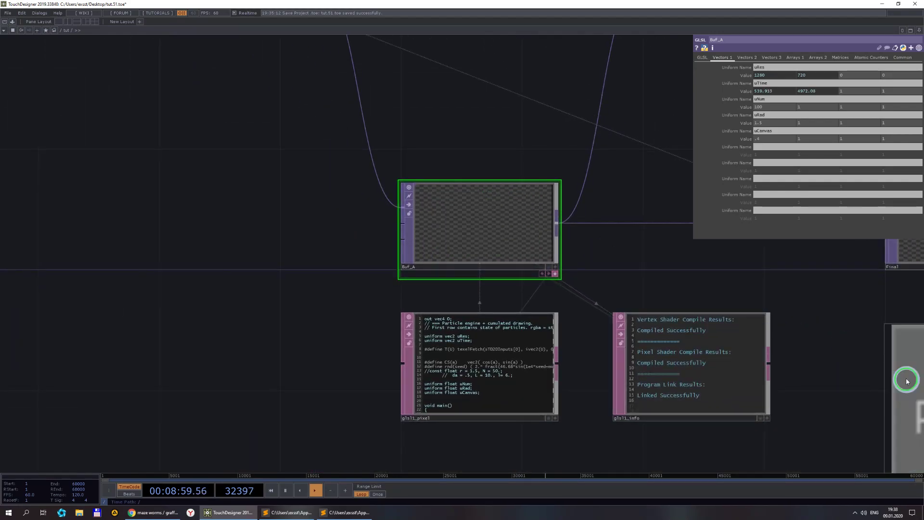
scroll(534, 212, "up", 3)
- Increase Buf_A's uRad value to 2.4 while the simulation is running
left_click(752, 130)
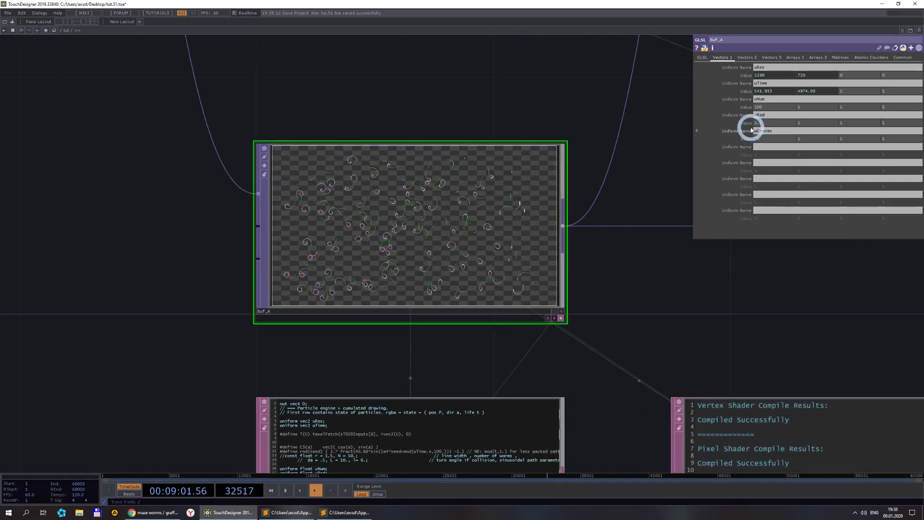
middle_click_drag(768, 124, 892, 130)
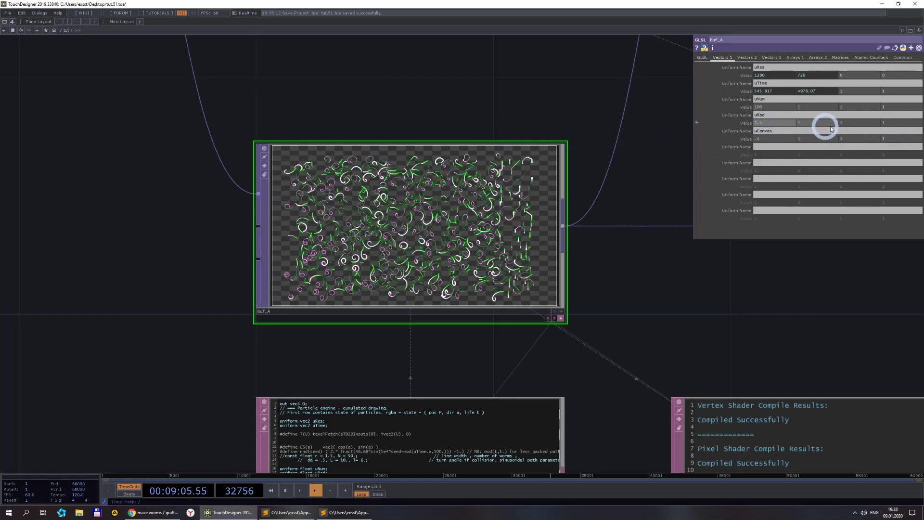
- Add an LFO CHOP to the network in the empty space beside Buf_A, below feedback1
scroll(741, 140, "down", 5)
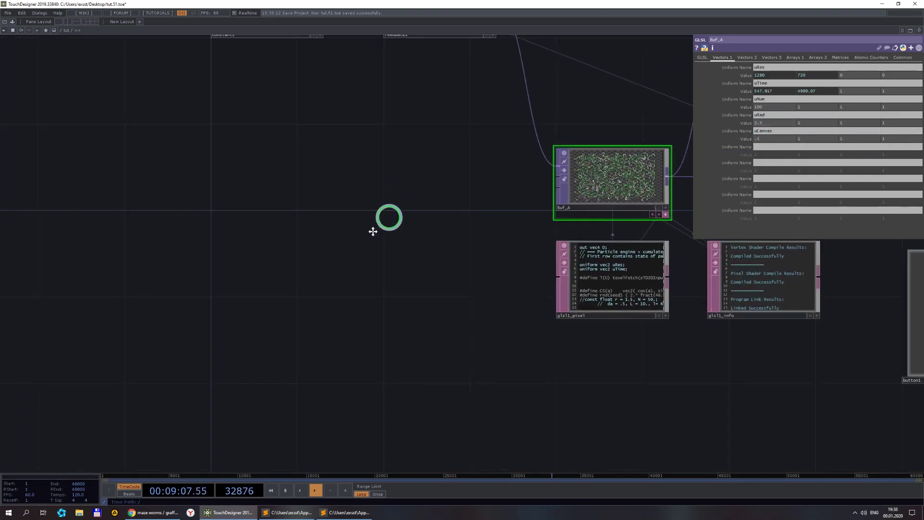
scroll(338, 231, "down", 5)
scroll(299, 128, "up", 3)
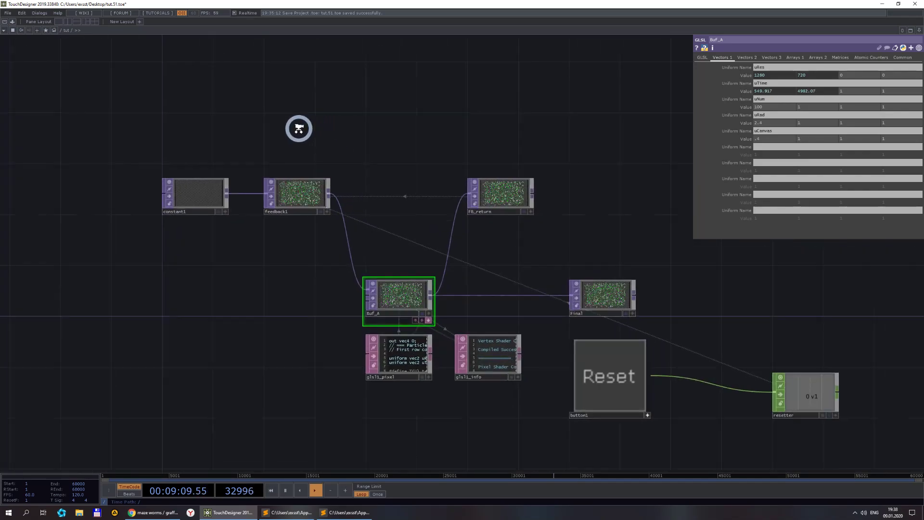
key("Tab")
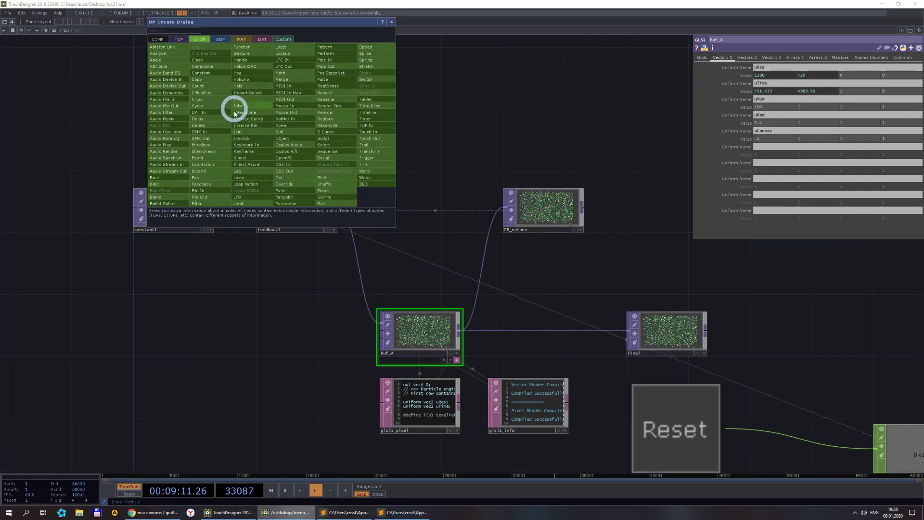
left_click(239, 198)
left_click(297, 345)
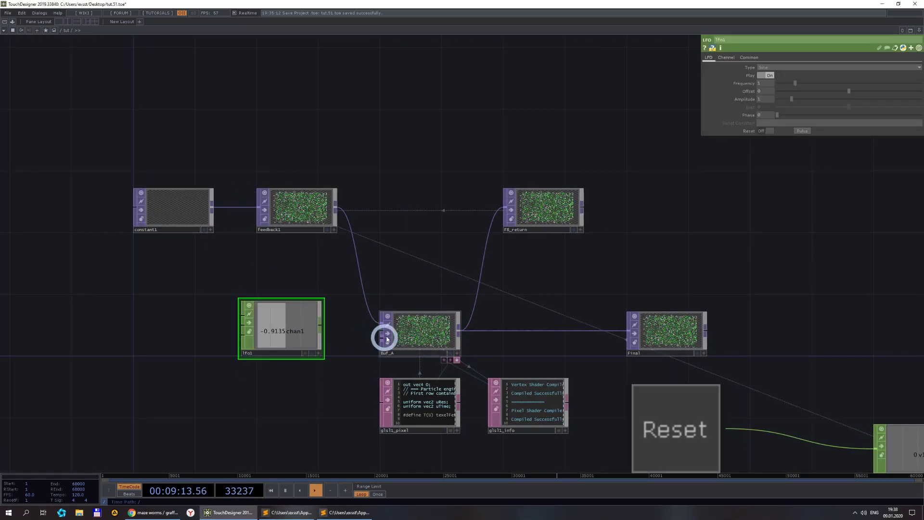
- Set lfo1's offset to 1.5 and its amplitude to 0.5
scroll(707, 140, "up", 2)
left_click_drag(702, 245, 827, 173)
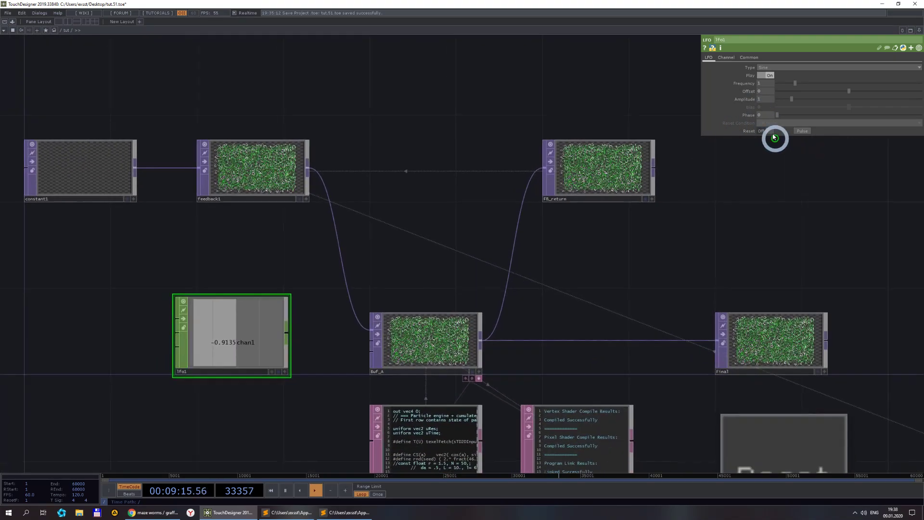
left_click(766, 91)
type("1")
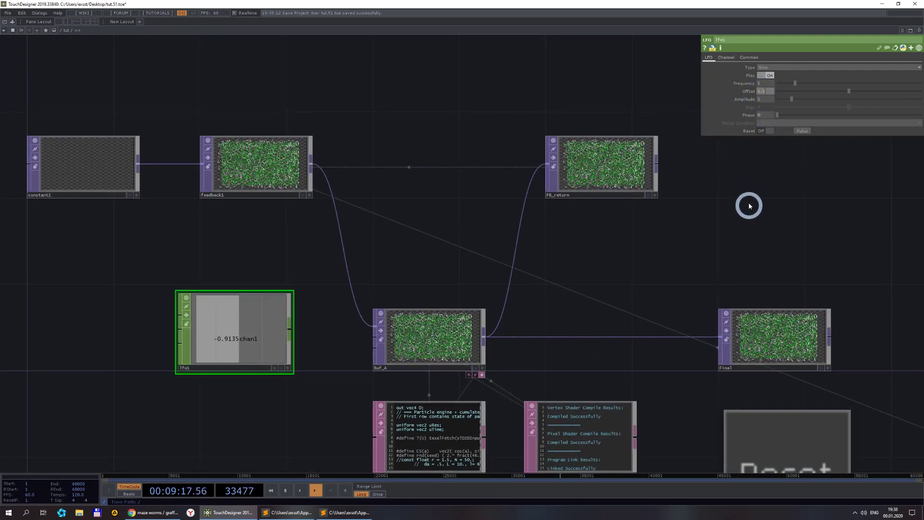
type(".5")
key("Tab")
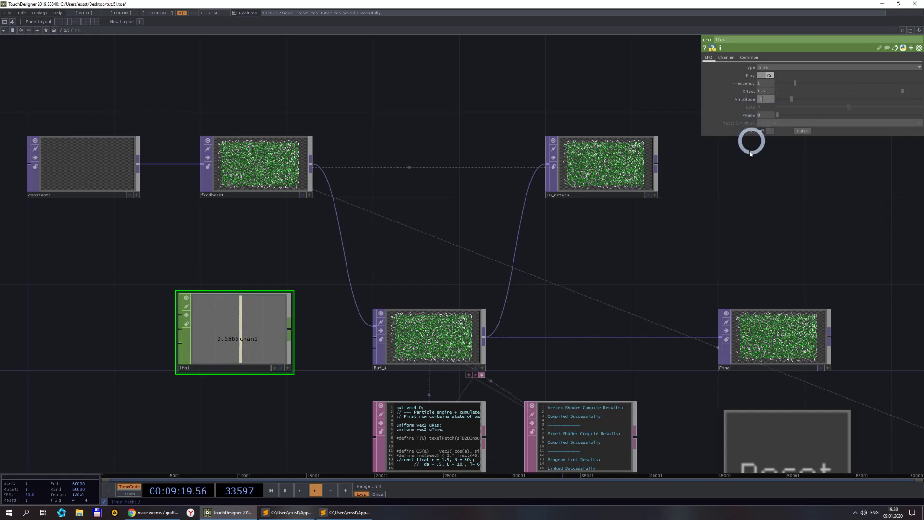
- Export lfo1's channel to Buf_A's uRad value and examine the resulting worms in Buf_A
left_click(437, 324)
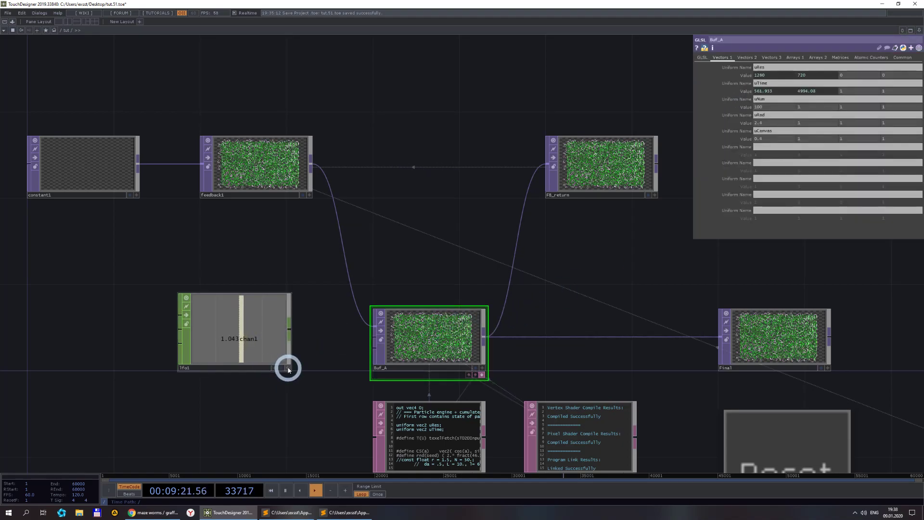
left_click(287, 368)
left_click_drag(254, 340, 759, 124)
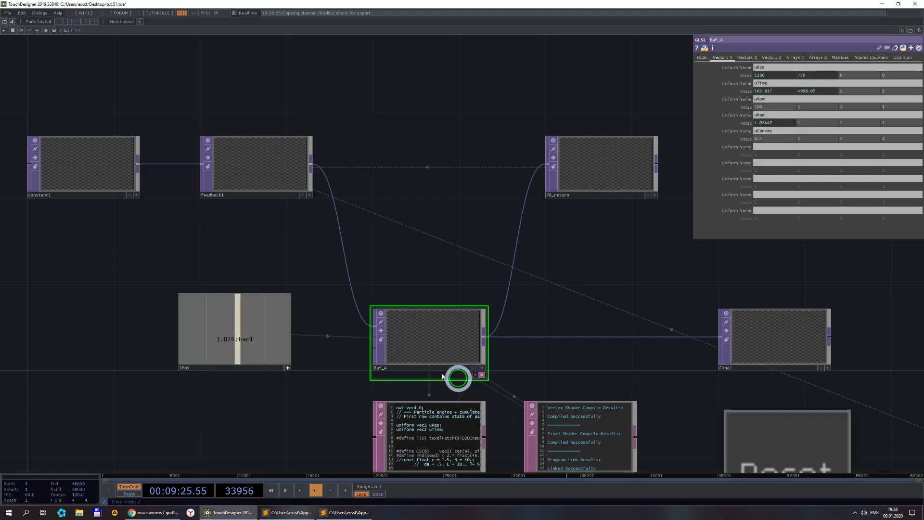
scroll(456, 378, "up", 6)
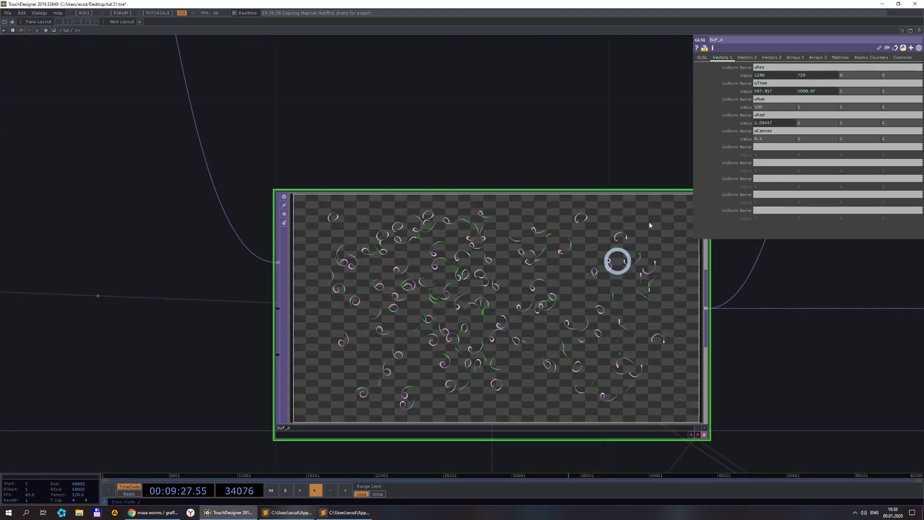
scroll(514, 190, "down", 4)
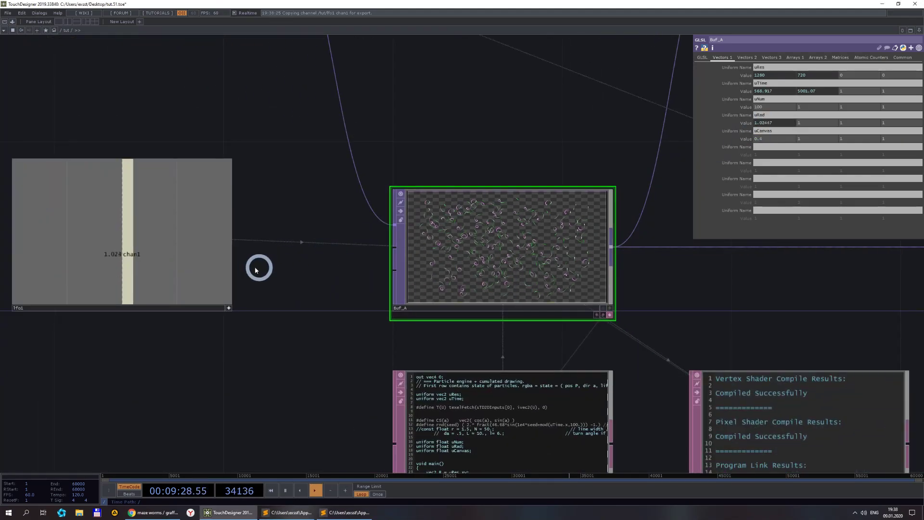
- Set lfo1's offset to 2 and its amplitude to 1
left_click(230, 310)
scroll(238, 262, "up", 5)
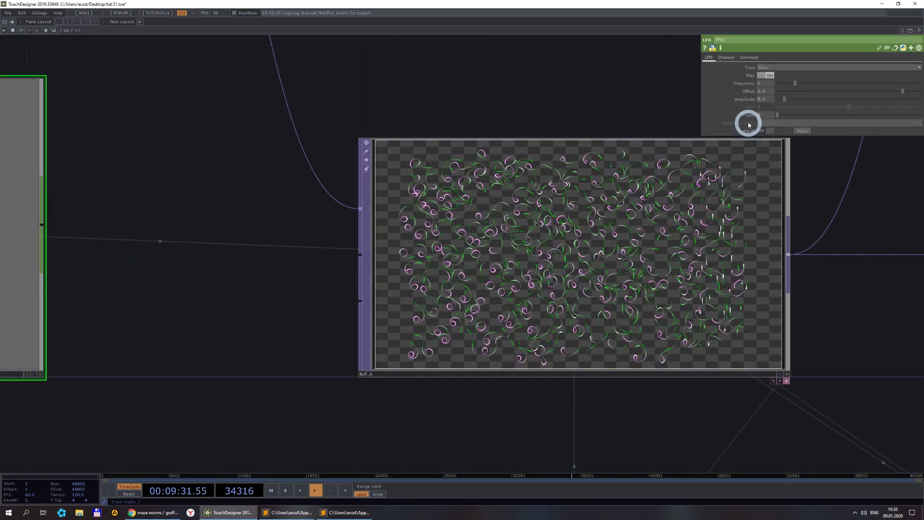
left_click_drag(727, 93, 571, 73)
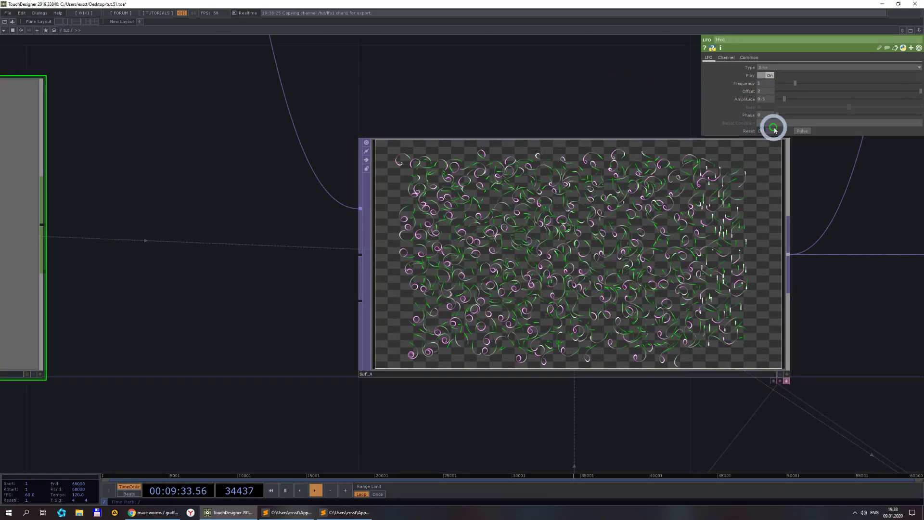
left_click_drag(718, 95, 602, 64)
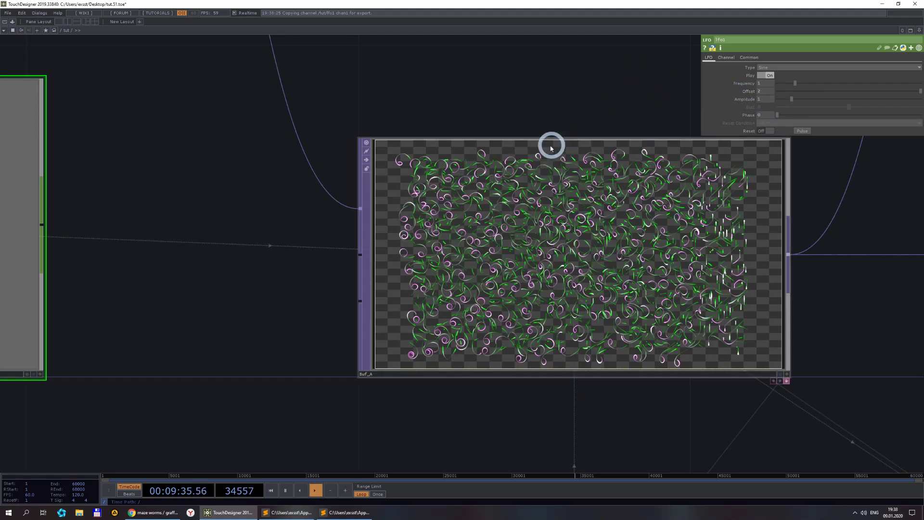
- Reset the simulation and examine the animated line thickness of the worms in Buf_A
scroll(528, 140, "down", 3)
left_click_drag(902, 333, 647, 369)
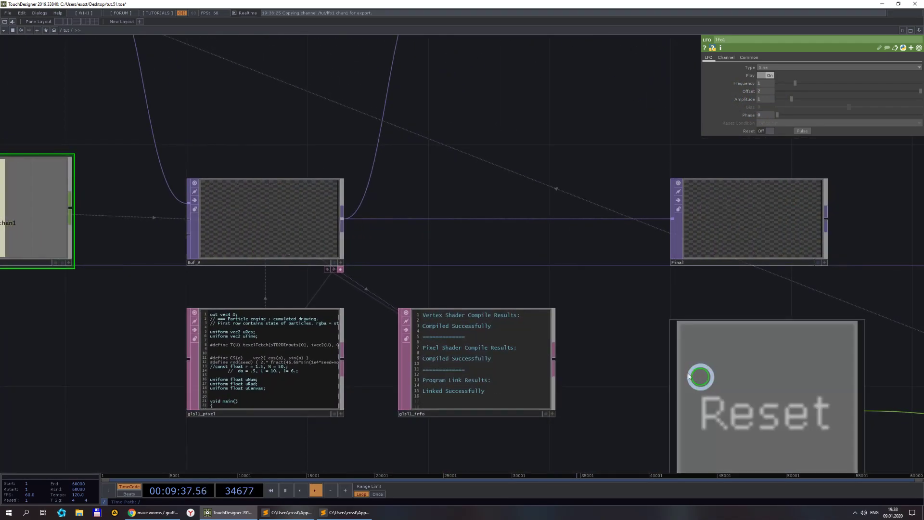
scroll(225, 210, "up", 6)
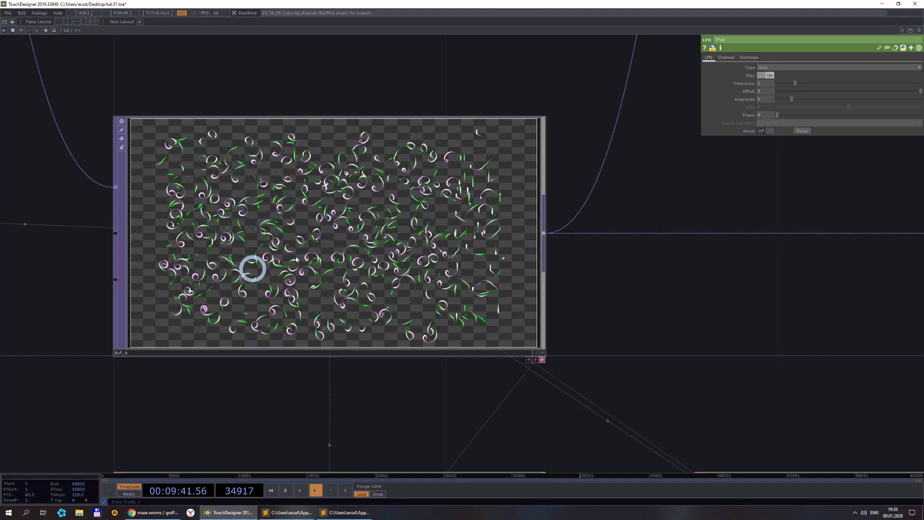
scroll(296, 260, "down", 3)
scroll(407, 264, "up", 4)
scroll(252, 200, "down", 4)
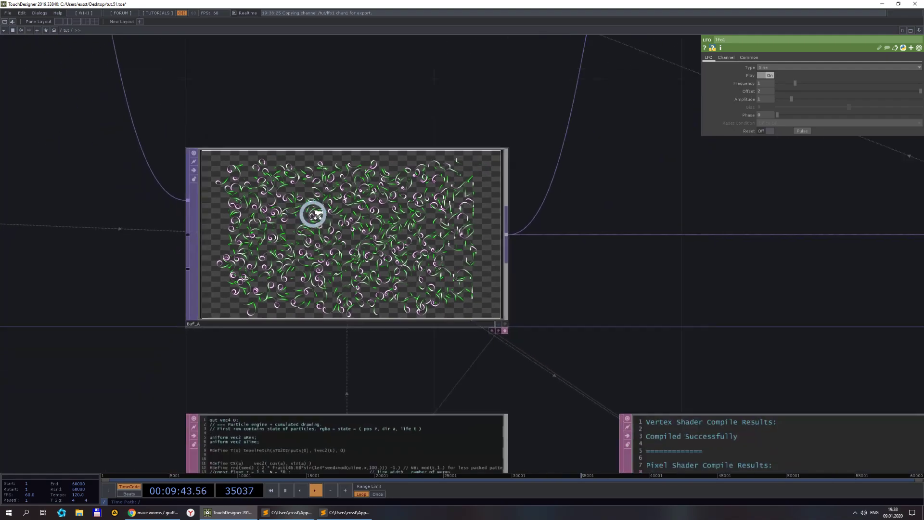
- Add a Null CHOP in the empty space above Buf_A, between feedback1 and FB_return, and name it Param
scroll(313, 215, "down", 3)
left_click_drag(485, 208, 579, 242)
scroll(580, 241, "down", 2)
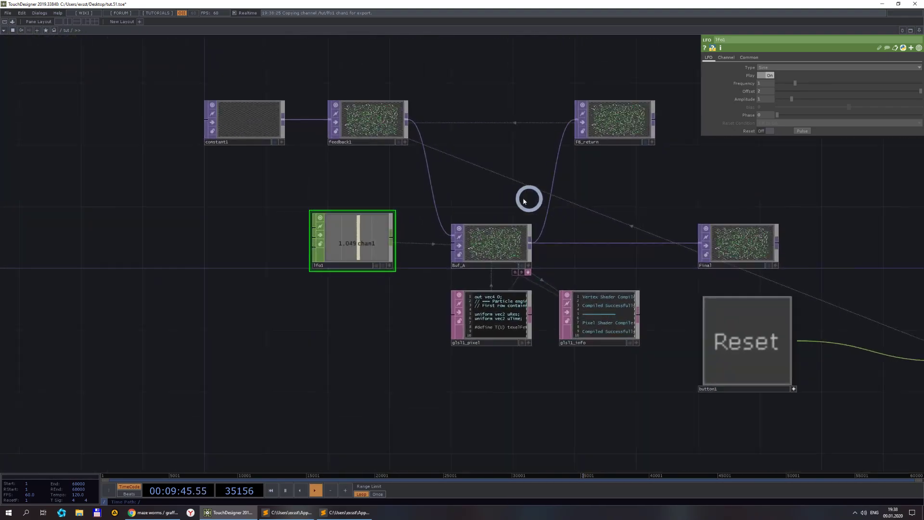
left_click_drag(495, 175, 460, 259)
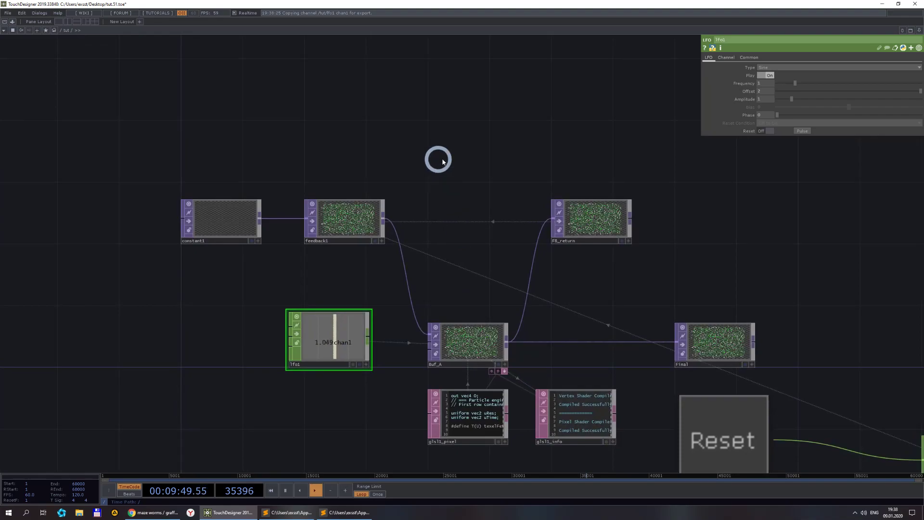
left_click(472, 354)
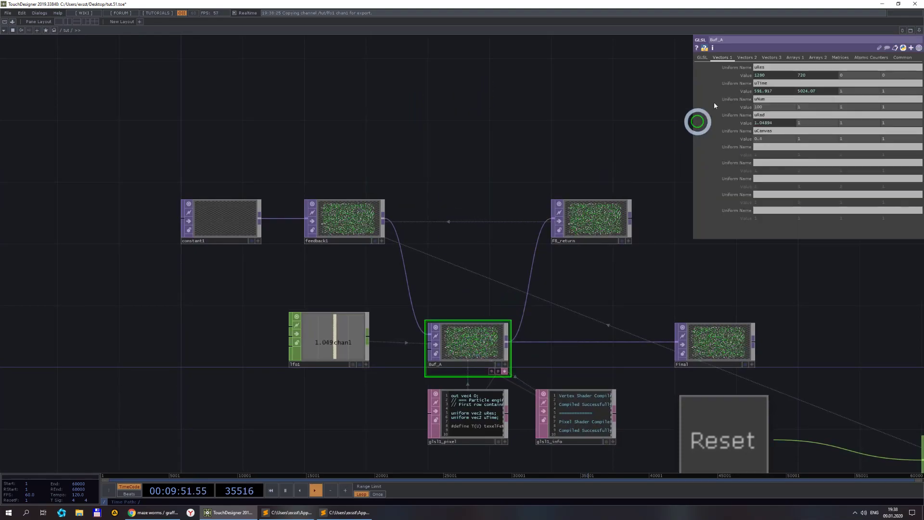
double_click(448, 151)
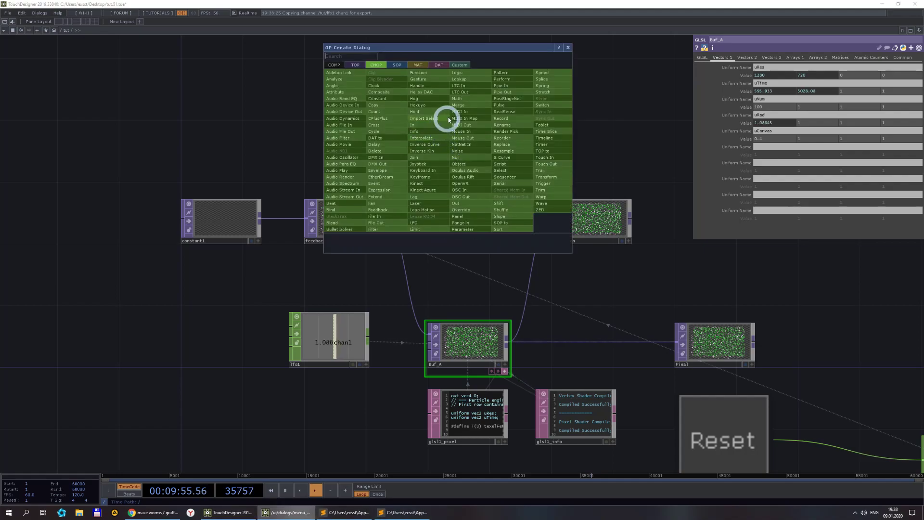
left_click(462, 157)
left_click(473, 157)
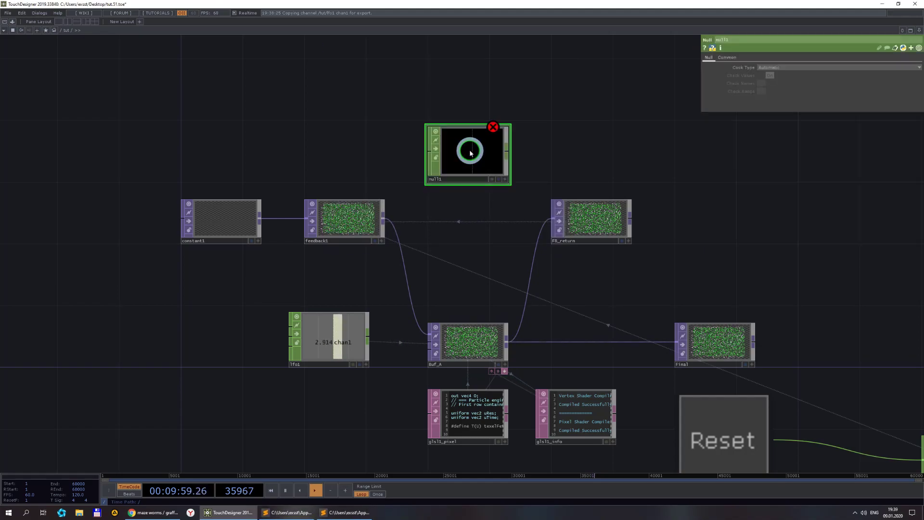
left_click(453, 179)
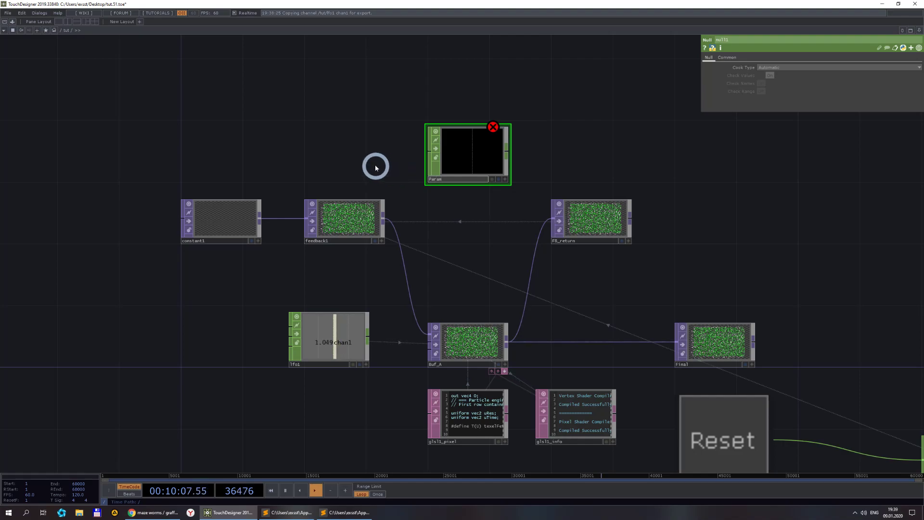
key("Return")
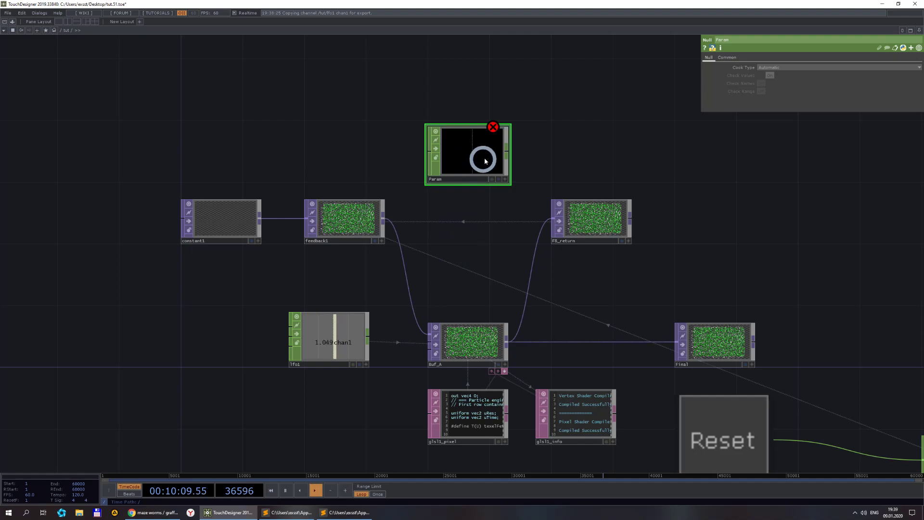
- Move lfo1 into the empty space above constant1
left_click(335, 370)
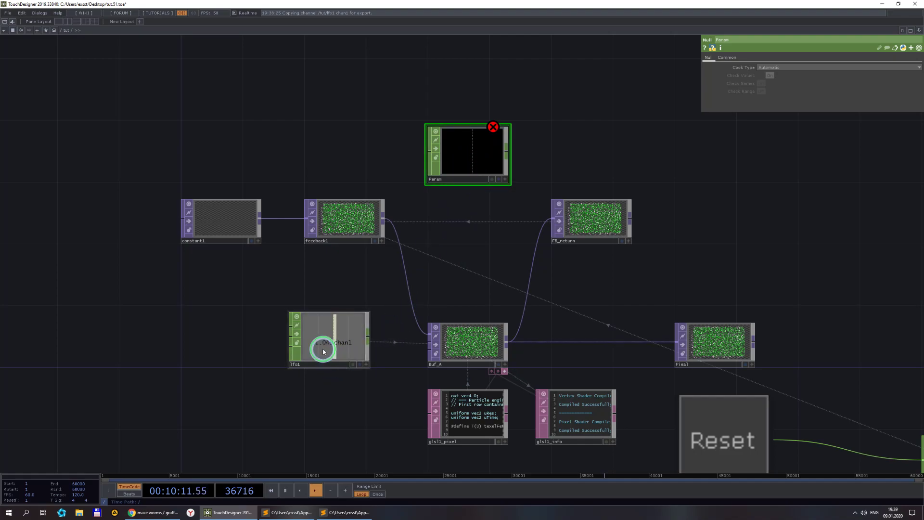
left_click_drag(323, 352, 231, 90)
left_click_drag(386, 174, 474, 200)
- Rename lfo1's channel to uRad, copying the uniform name from Buf_A
left_click(480, 330)
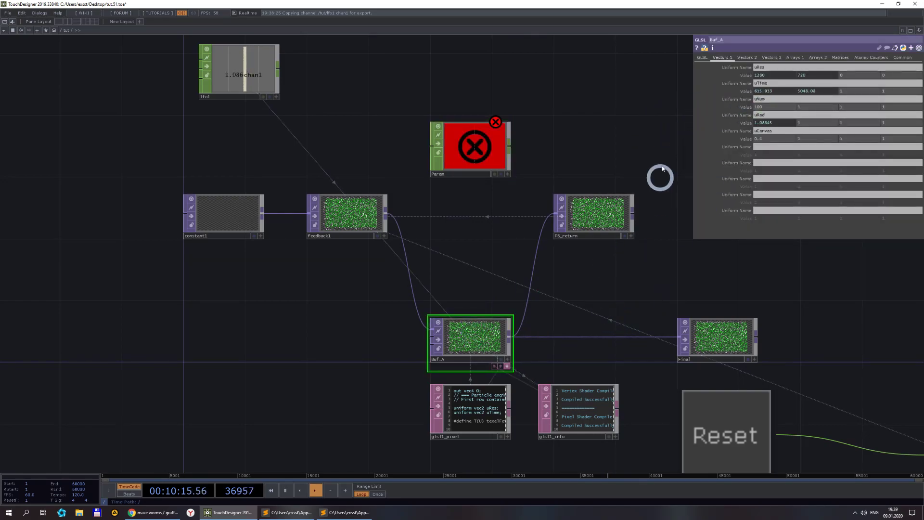
left_click(766, 114)
key("ctrl+c")
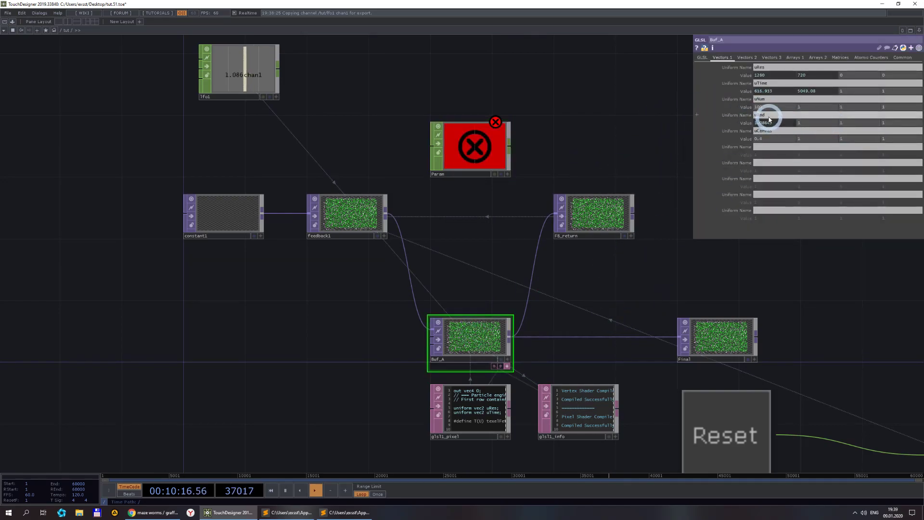
left_click(211, 87)
left_click(727, 57)
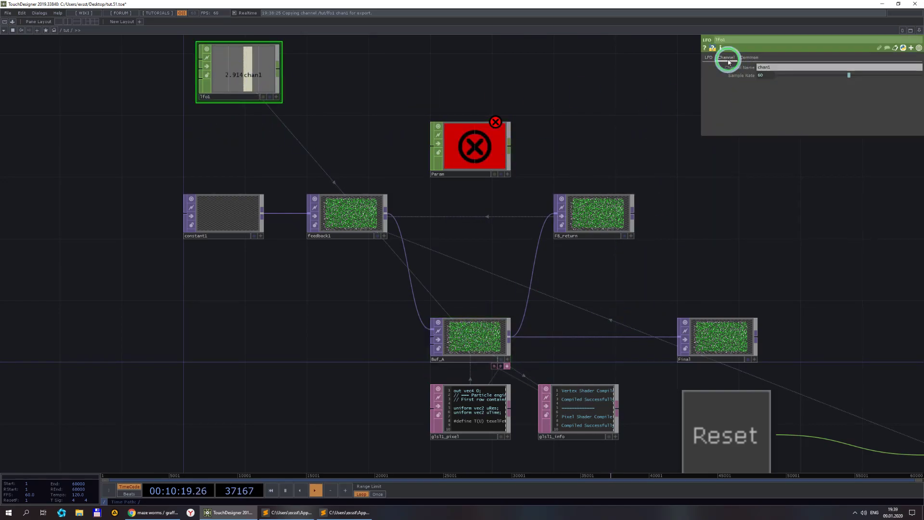
left_click(769, 68)
key("ctrl+v")
key("Return")
- Move lfo1 further up above constant1 to leave room for another node below it
middle_click_drag(269, 86, 320, 174)
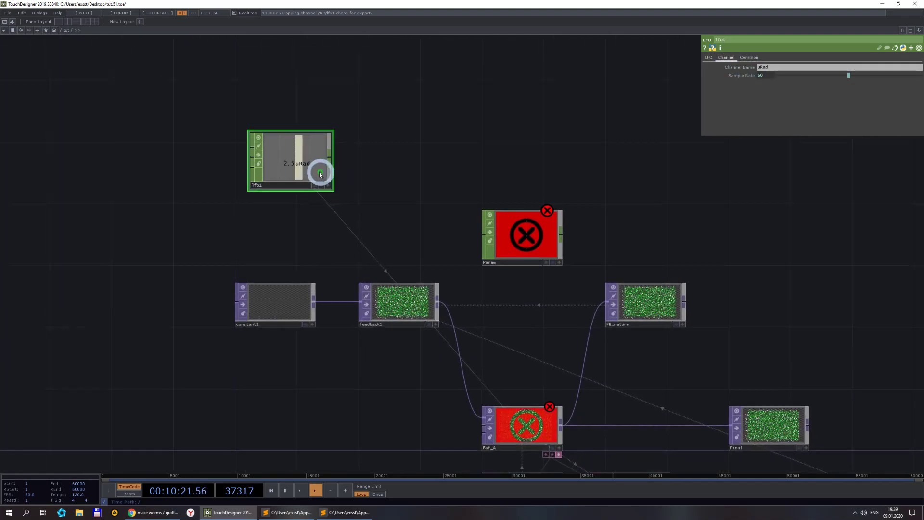
left_click_drag(320, 175, 305, 98)
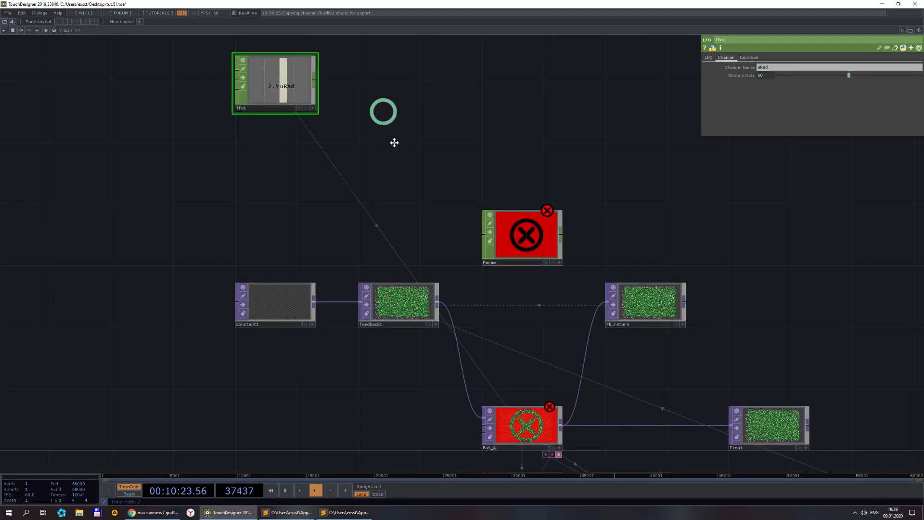
middle_click_drag(282, 84, 316, 181)
left_click_drag(315, 182, 316, 151)
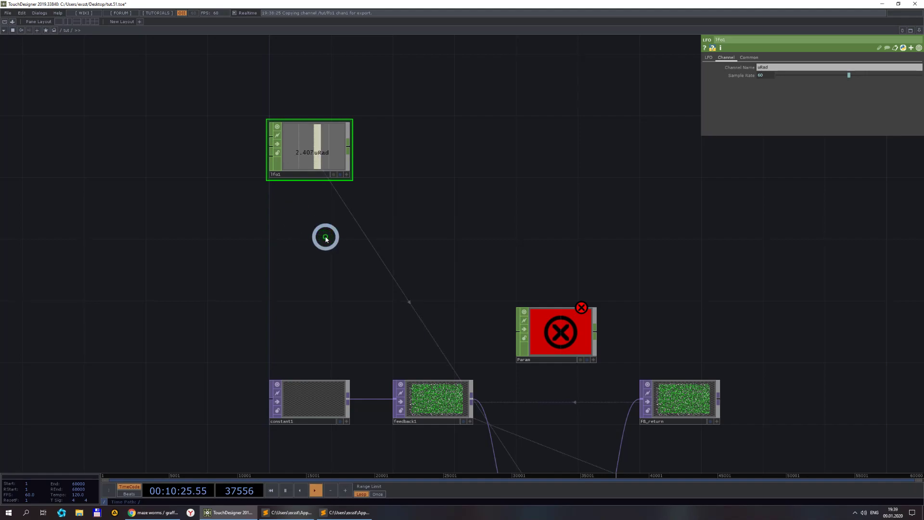
- Add a Constant CHOP directly below lfo1 with a channel named uNum set to 50
double_click(325, 237)
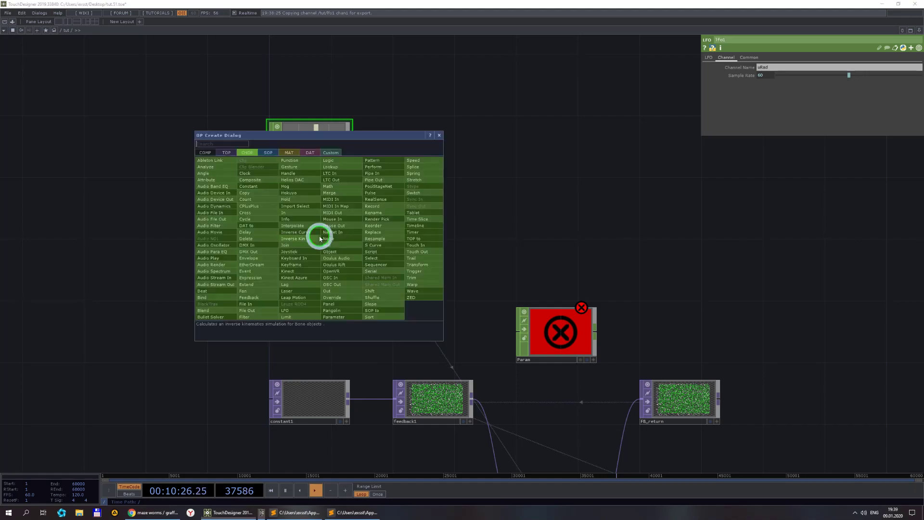
left_click(250, 188)
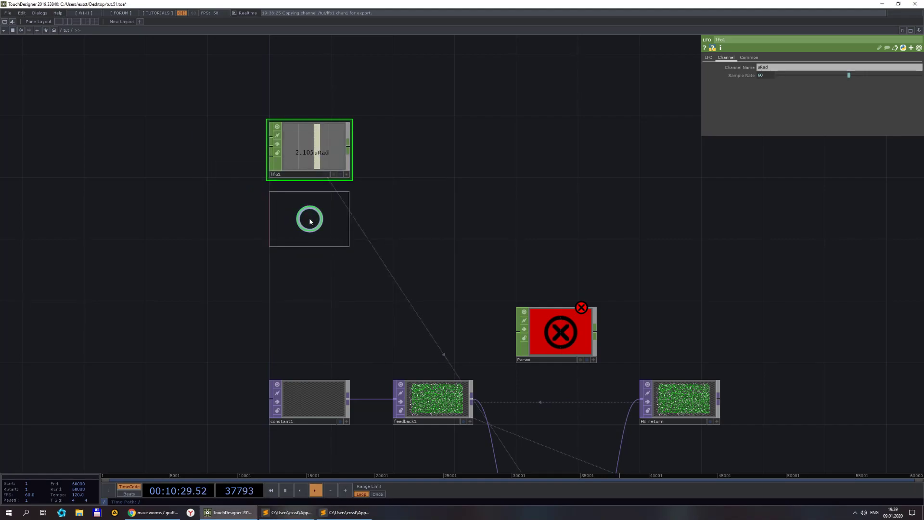
left_click(310, 220)
left_click(808, 68)
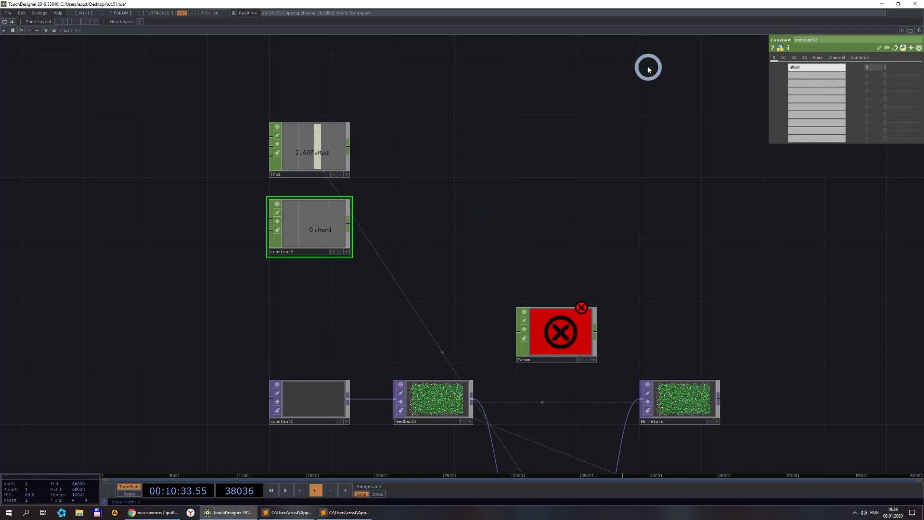
left_click(872, 72)
type("50")
key("Return")
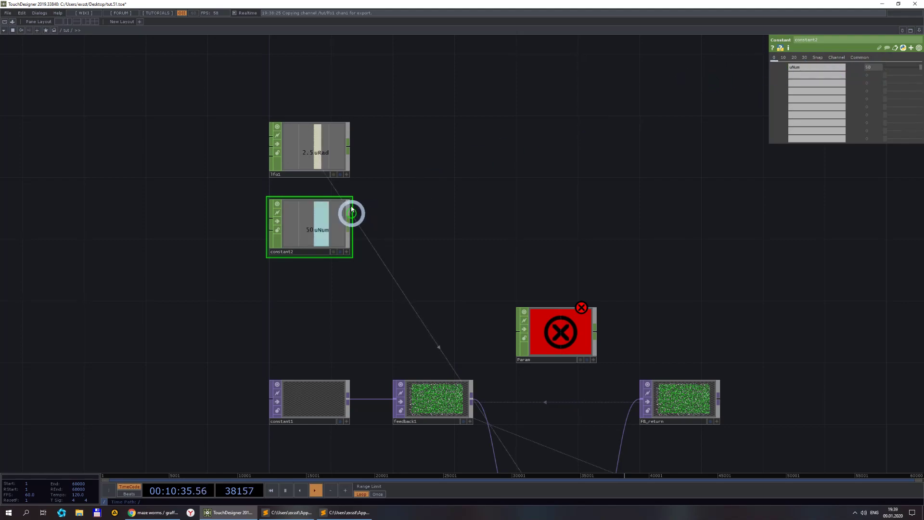
- Combine lfo1 and constant2 with a Merge CHOP and connect its output to Param
right_click(348, 151)
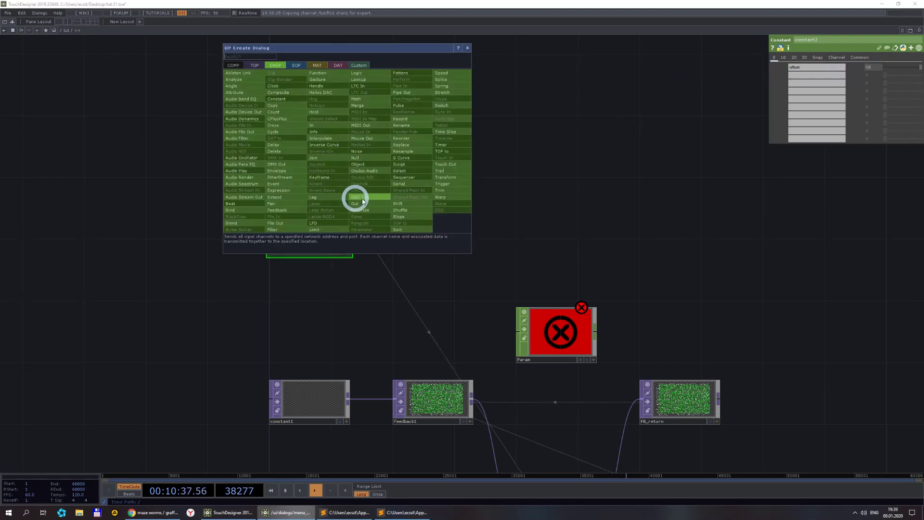
left_click(368, 105)
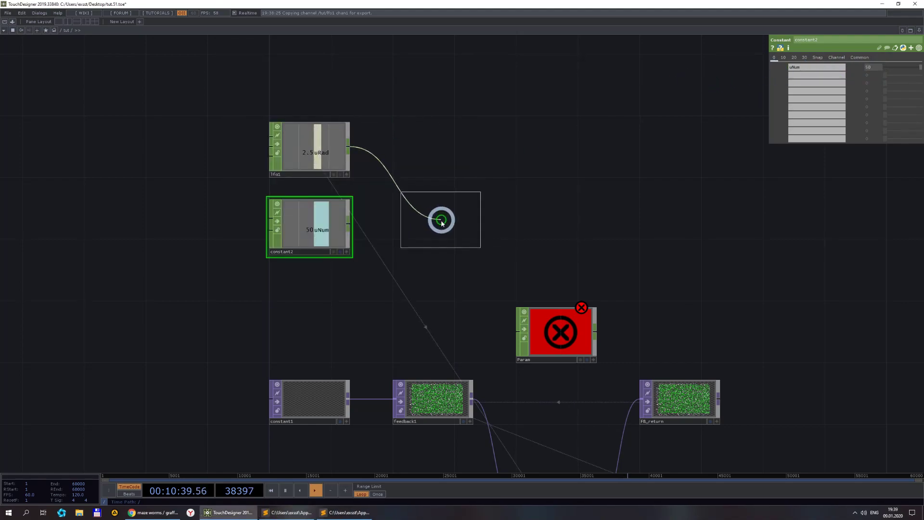
left_click(433, 212)
left_click_drag(350, 226, 393, 210)
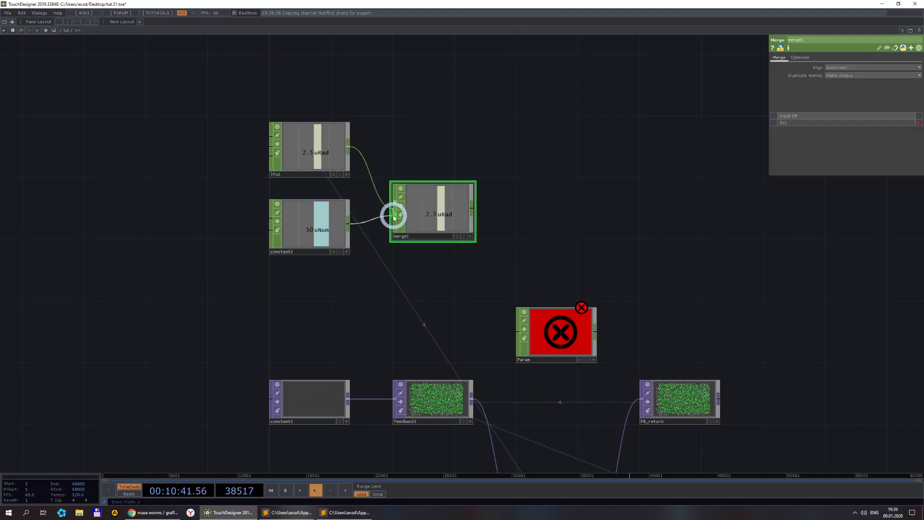
left_click_drag(472, 208, 513, 318)
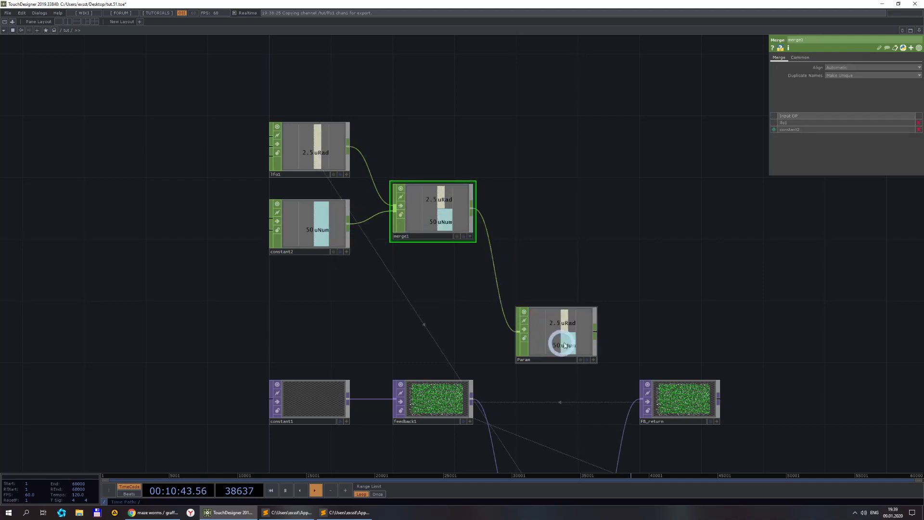
- Export Param's uRad and uNum channels to the matching uRad and uNum uniform values of Buf_A
left_click(558, 333)
left_click_drag(666, 340, 609, 179)
left_click(506, 365)
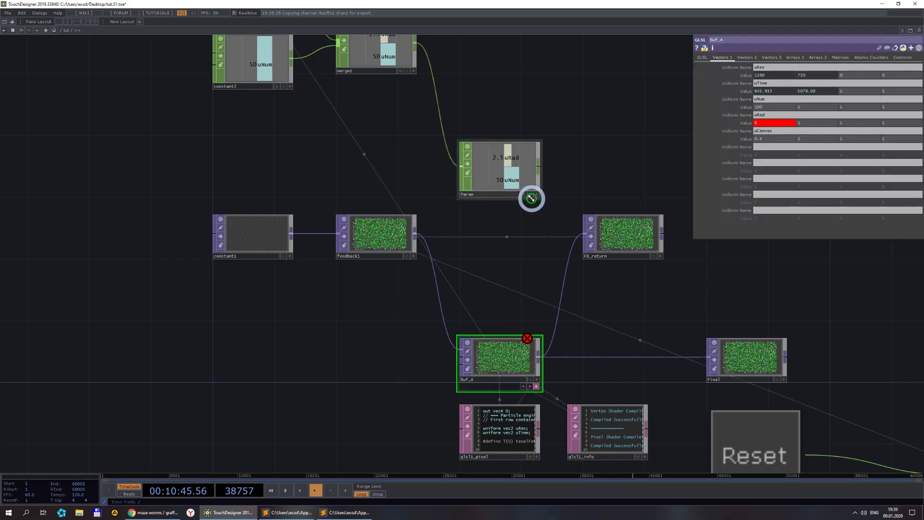
left_click(536, 193)
left_click_drag(690, 127, 763, 122)
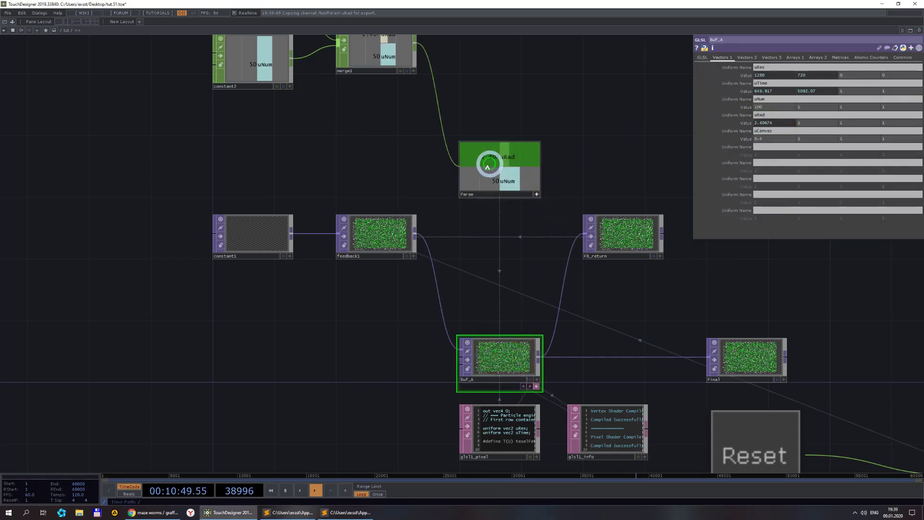
left_click_drag(500, 179, 761, 139)
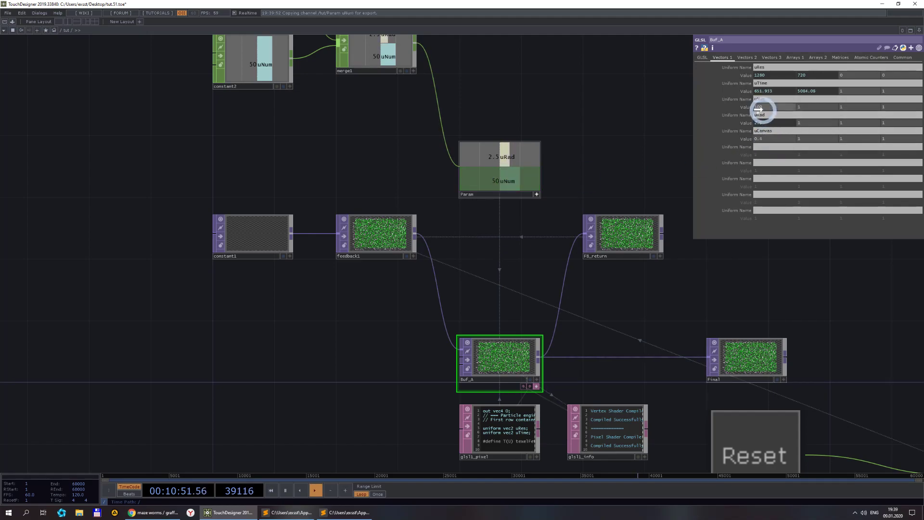
left_click_drag(759, 105, 763, 104)
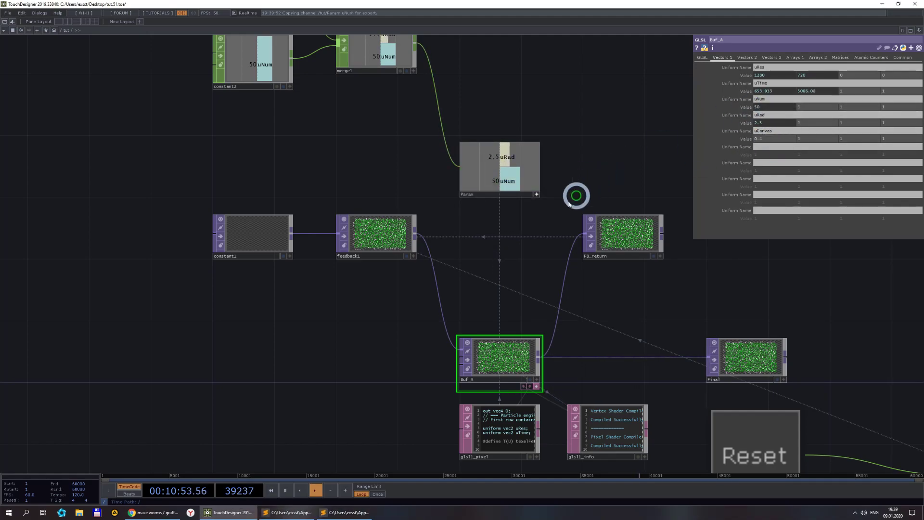
- Add a second channel named uCanvas with value 0.4 to constant2, matching Buf_A's uniform name
scroll(535, 212, "down", 3)
left_click(776, 130)
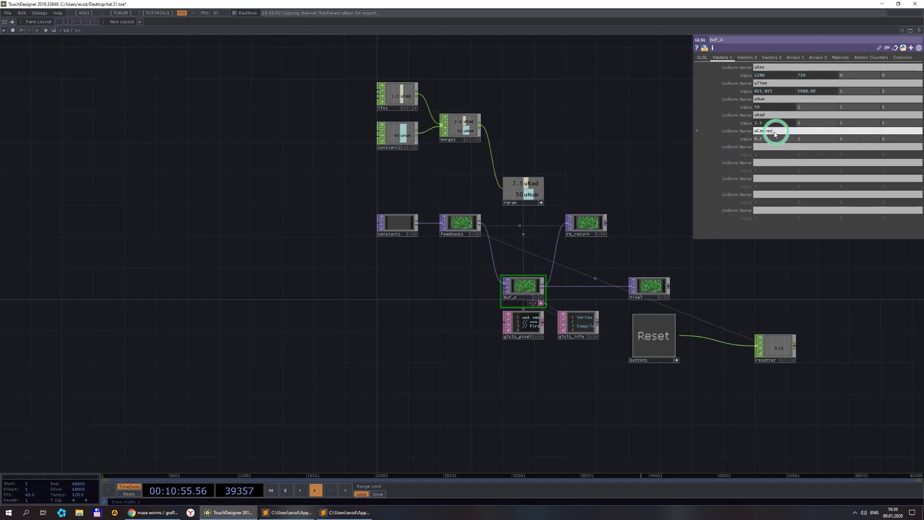
left_click(398, 135)
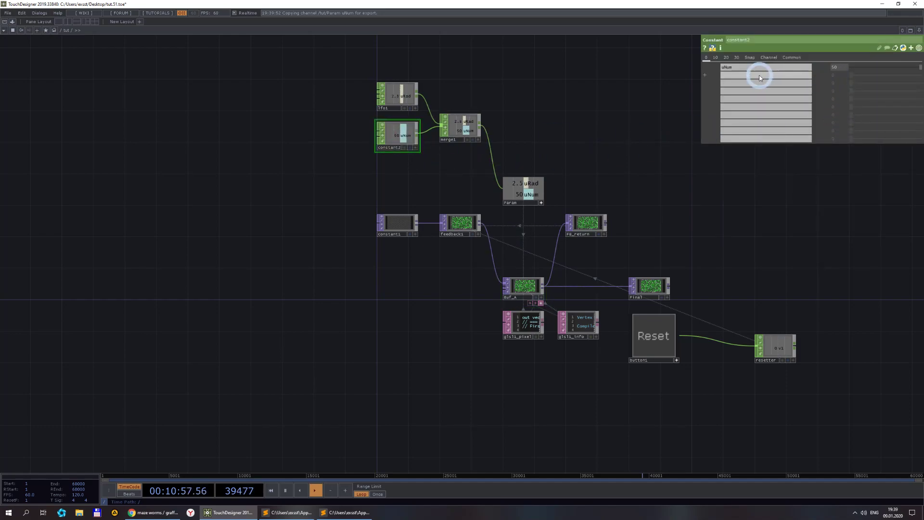
left_click(845, 76)
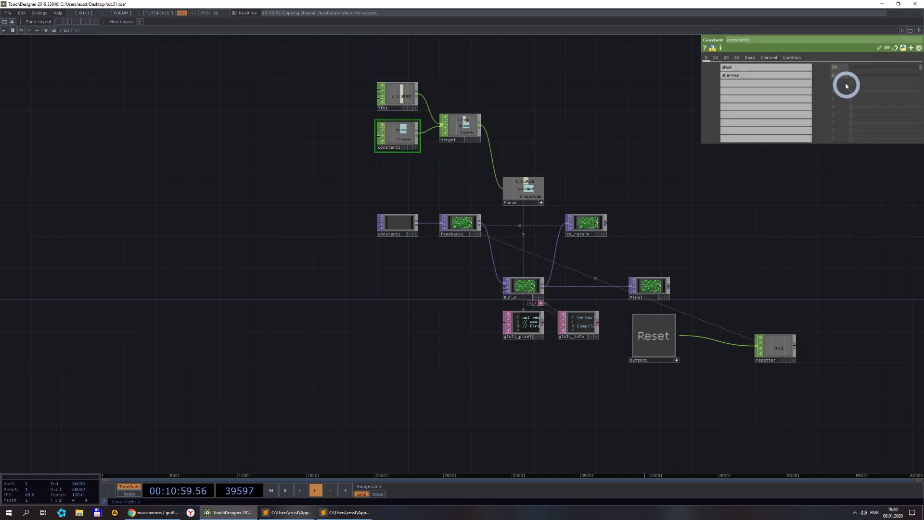
type("0.4")
key("Return")
- Export Param's uCanvas channel to the uCanvas uniform value of Buf_A
scroll(539, 188, "up", 2)
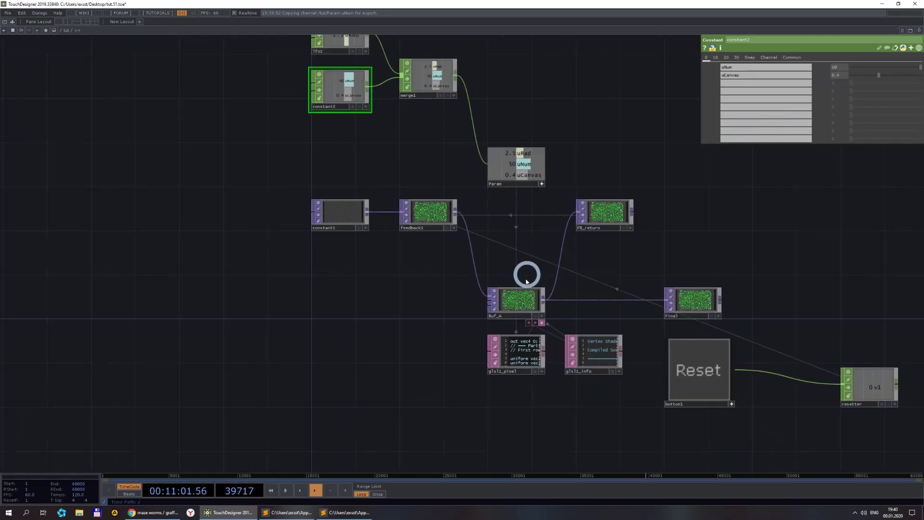
left_click(523, 292)
left_click(539, 168)
left_click_drag(534, 176, 770, 137)
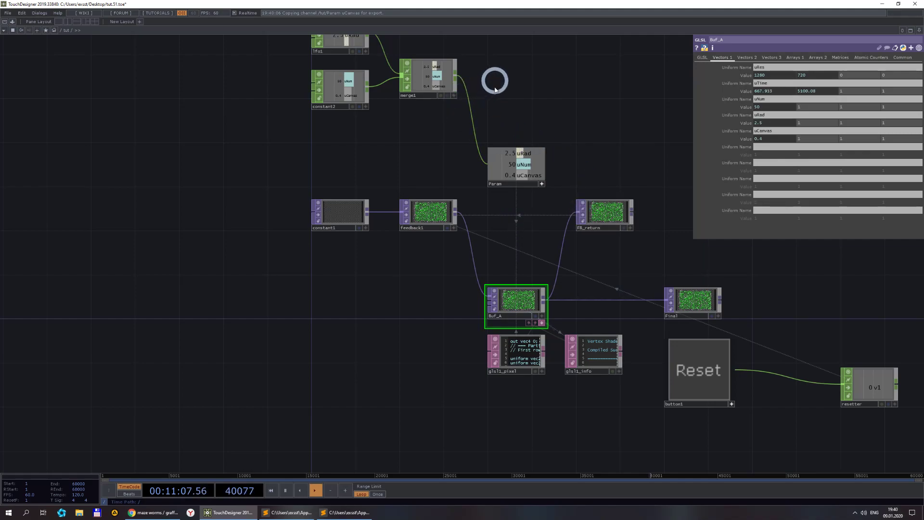
- Move lfo1, constant2 and merge1 up as a group, save the project, and paste a copy of them directly below
left_click_drag(495, 90, 466, 231)
right_click_drag(437, 260, 313, 151)
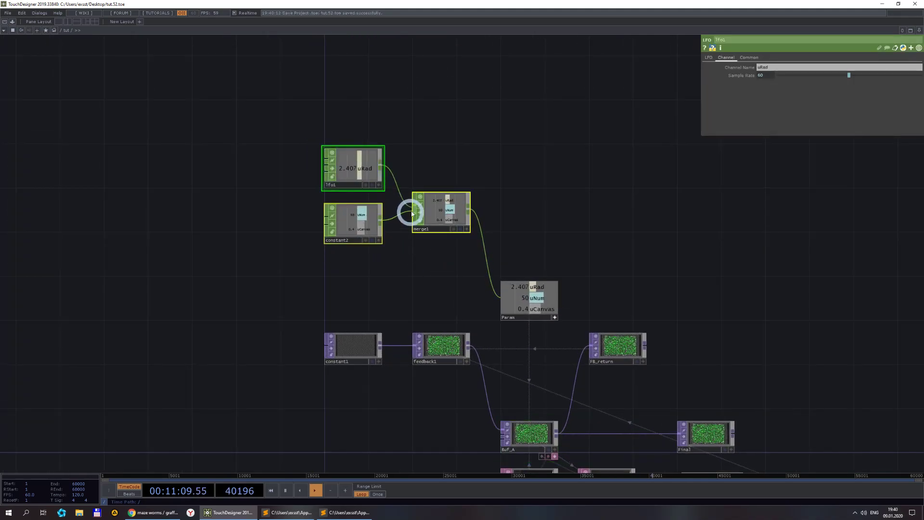
left_click_drag(409, 209, 435, 120)
key("ctrl+s")
key("ctrl+c")
key("ctrl+v")
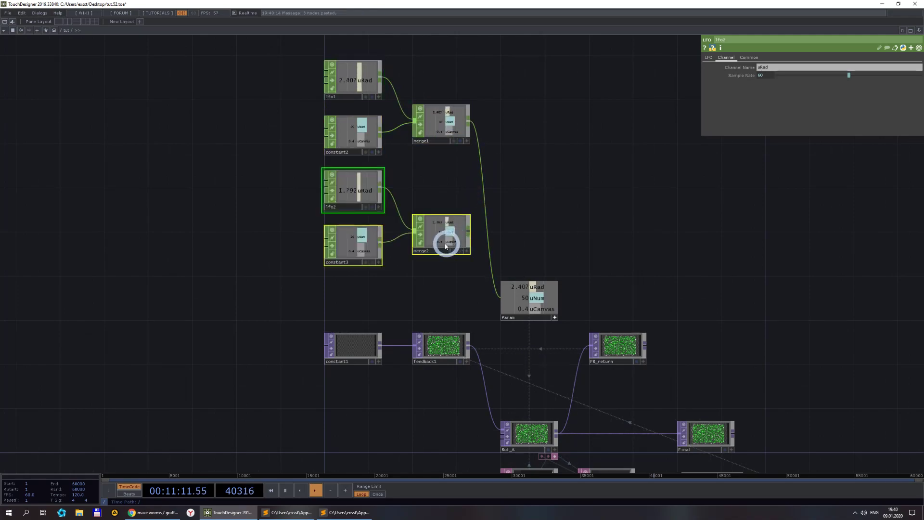
- Reduce the offset and amplitude of the duplicated lfo2
left_click(366, 190)
left_click(722, 71)
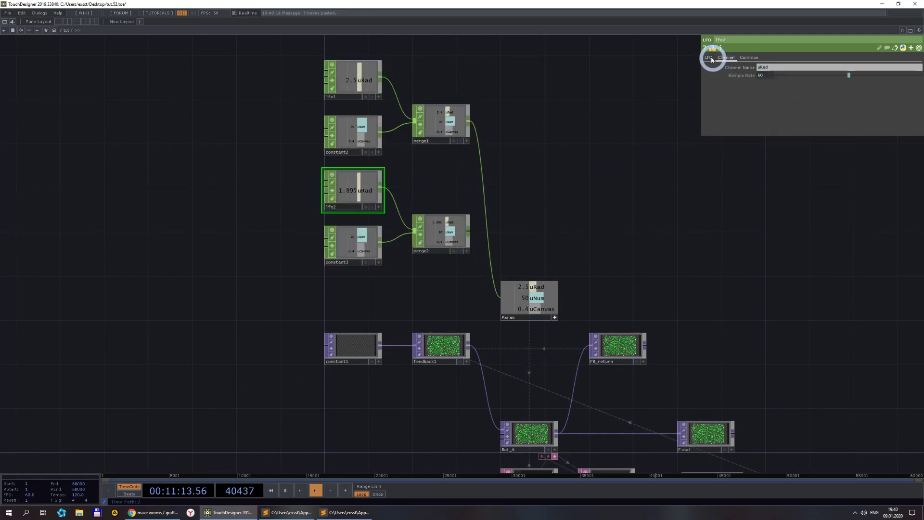
left_click(712, 60)
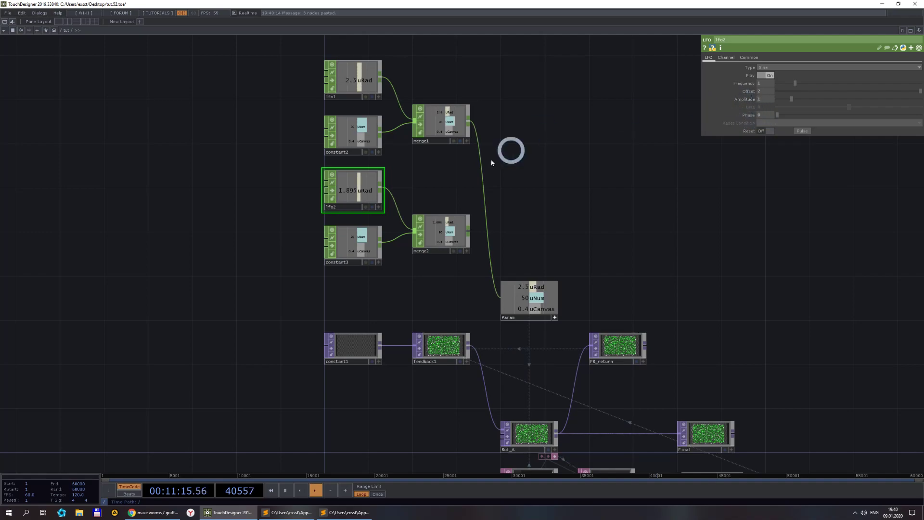
left_click(360, 193)
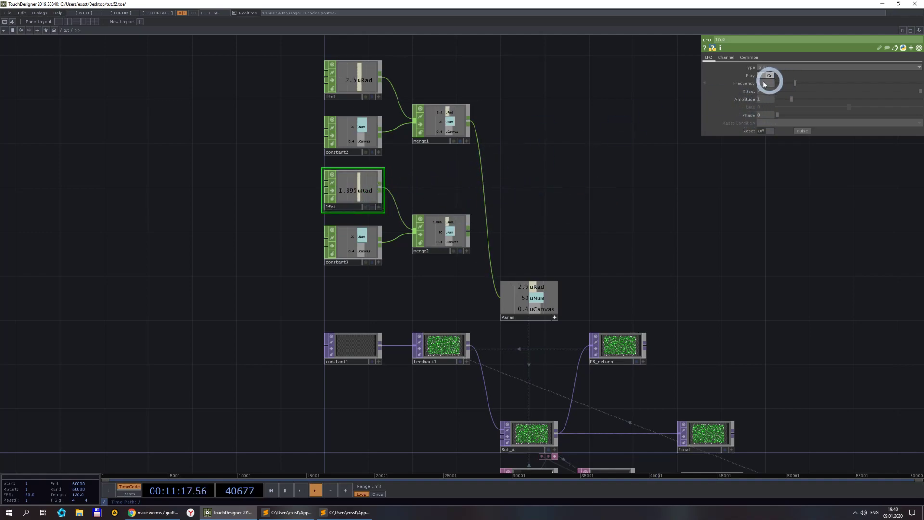
left_click_drag(765, 92, 730, 160)
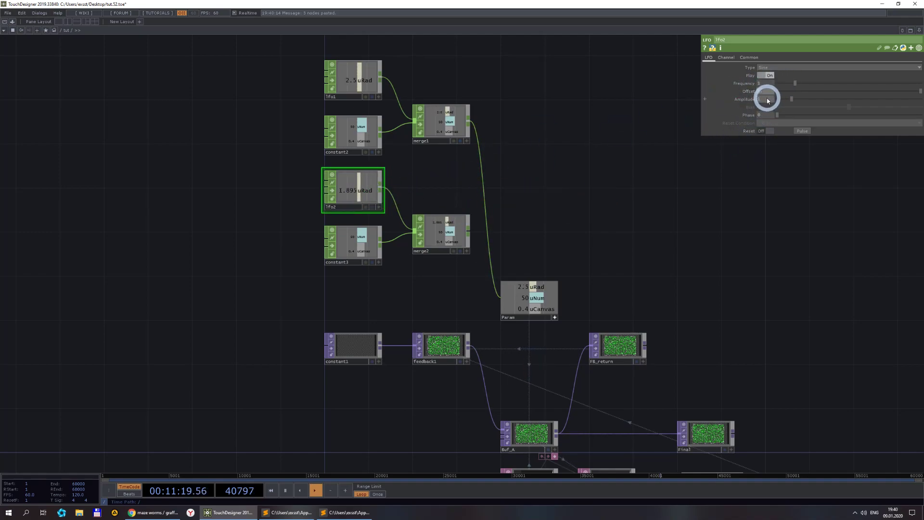
- Set constant3's uNum to 100 and its uCanvas to 0
left_click(361, 245)
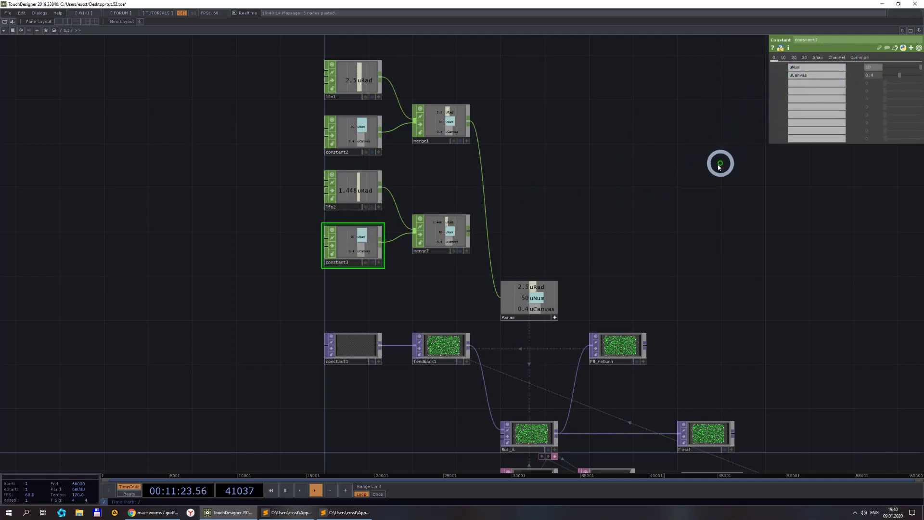
key("Return")
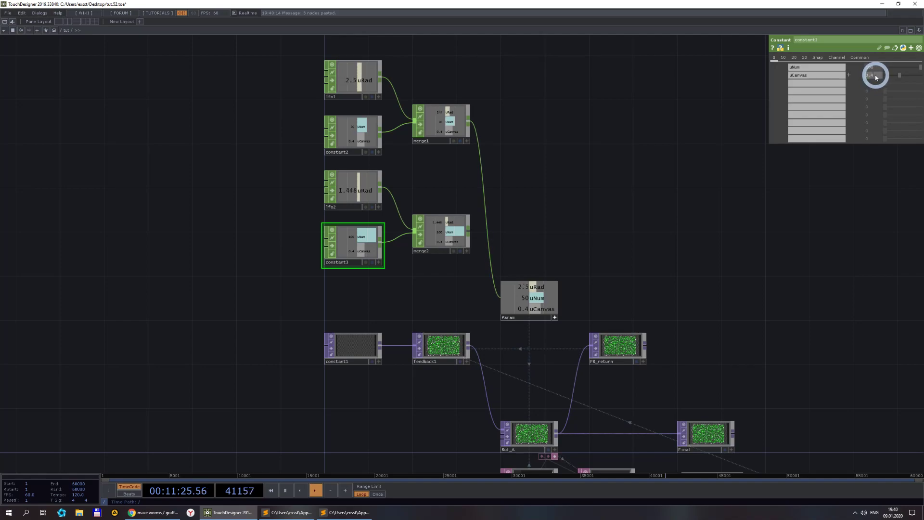
left_click_drag(866, 77, 577, 220)
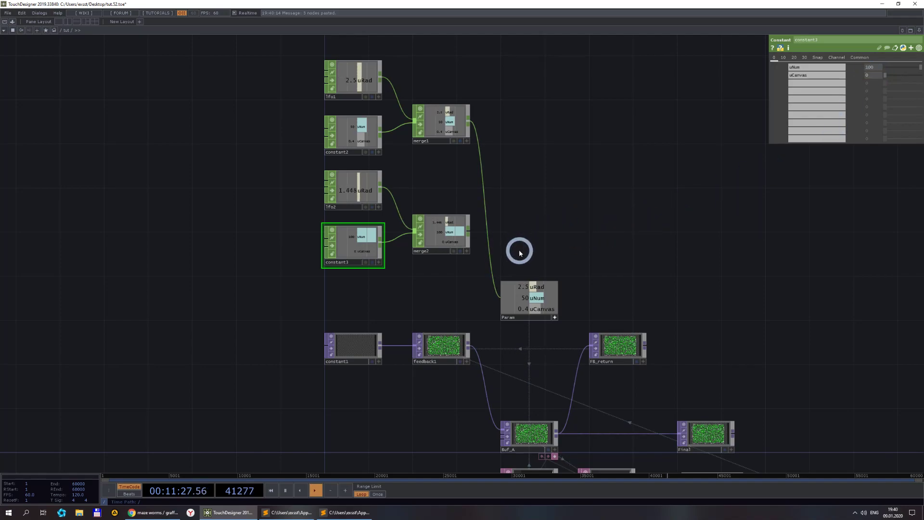
- Insert a Switch CHOP between merge1 and Param, and connect merge2 as its second input
left_click(527, 304)
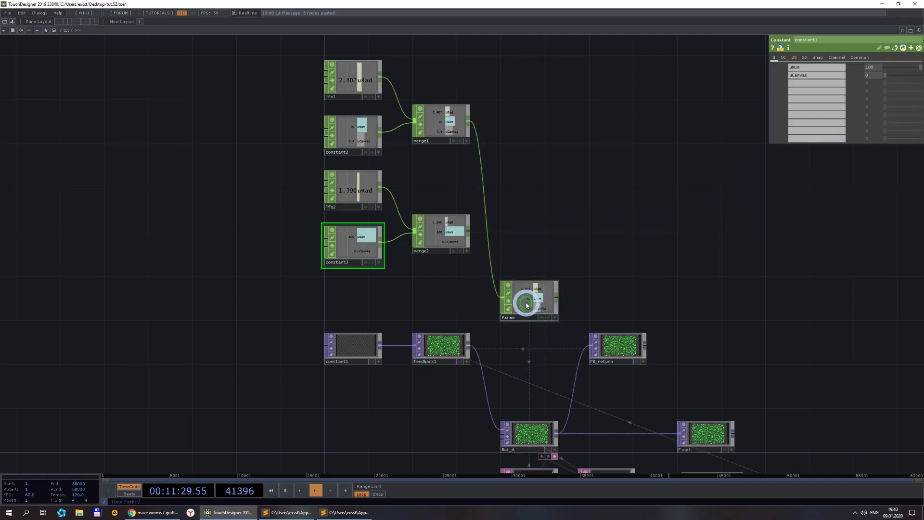
left_click_drag(527, 305, 704, 260)
right_click(548, 160)
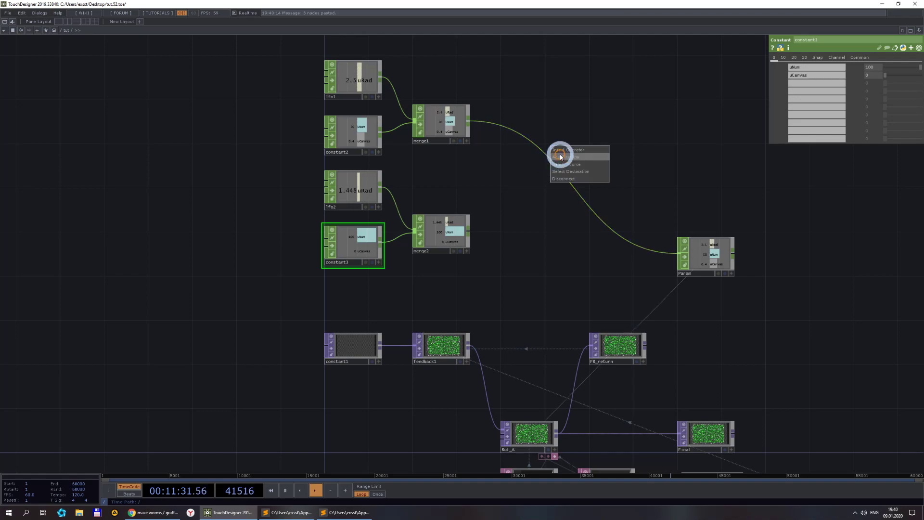
left_click(555, 160)
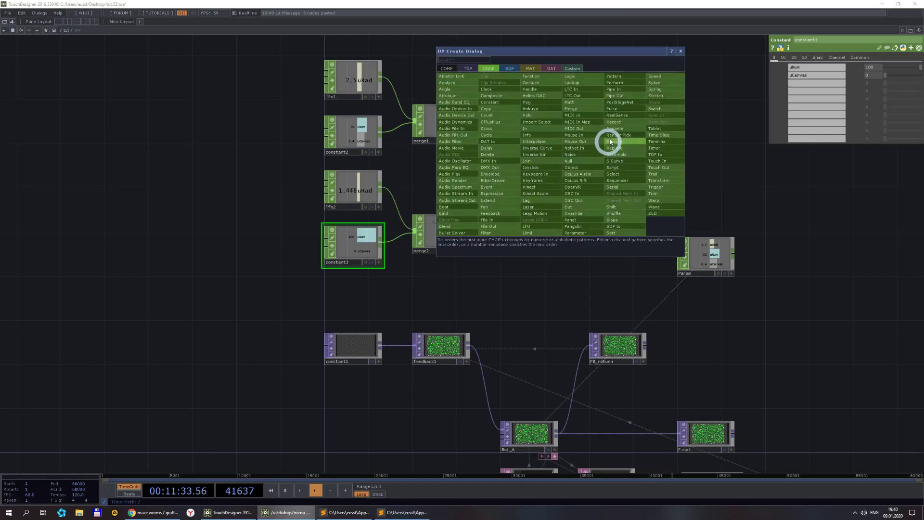
left_click(656, 109)
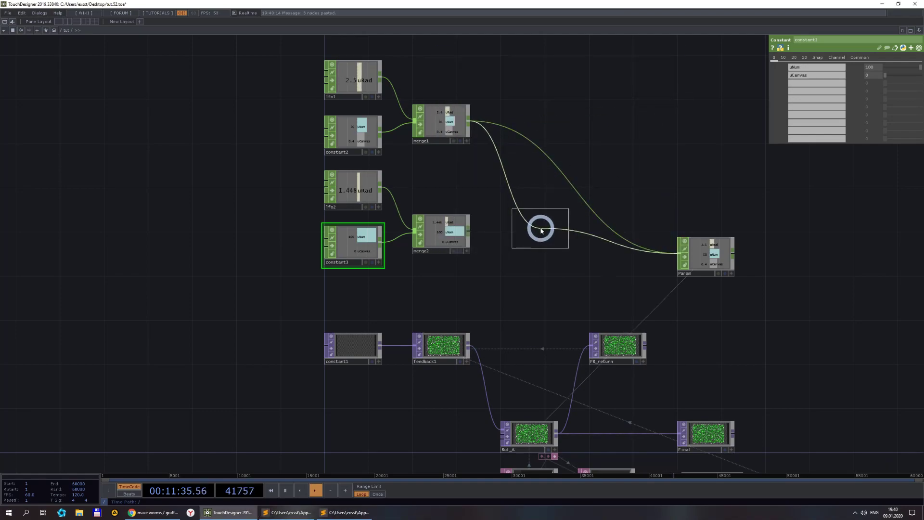
left_click(541, 225)
left_click_drag(472, 235, 512, 220)
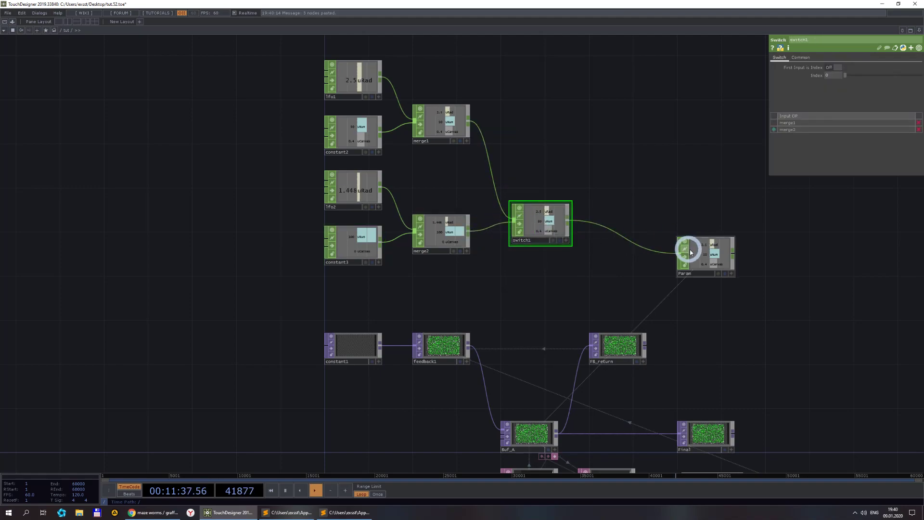
- Move Param and switch1 closer together and align them in one row beside the two merges
left_click_drag(687, 247, 621, 258)
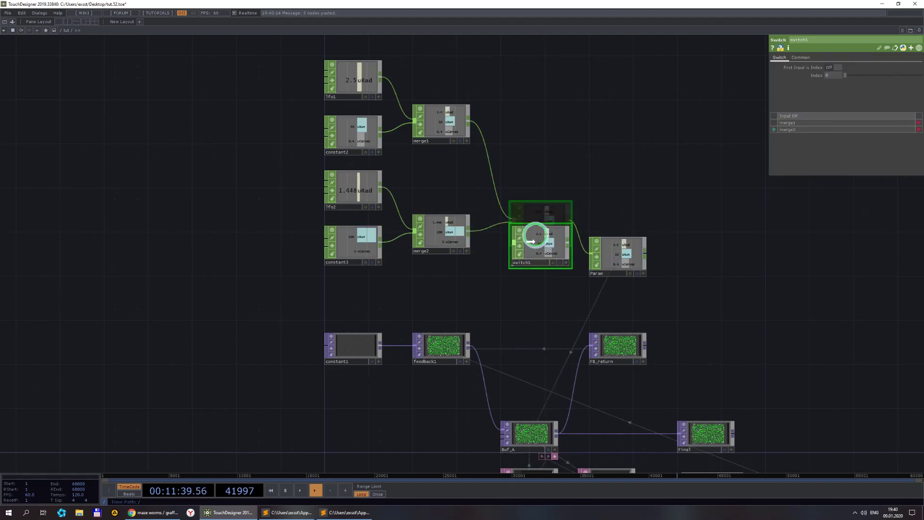
left_click_drag(539, 226, 522, 170)
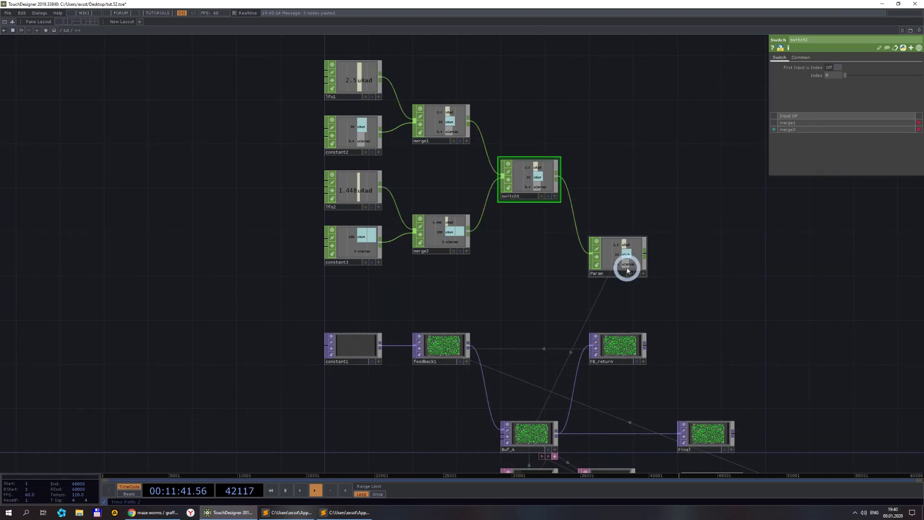
left_click_drag(624, 264, 612, 212)
left_click_drag(548, 192, 549, 224)
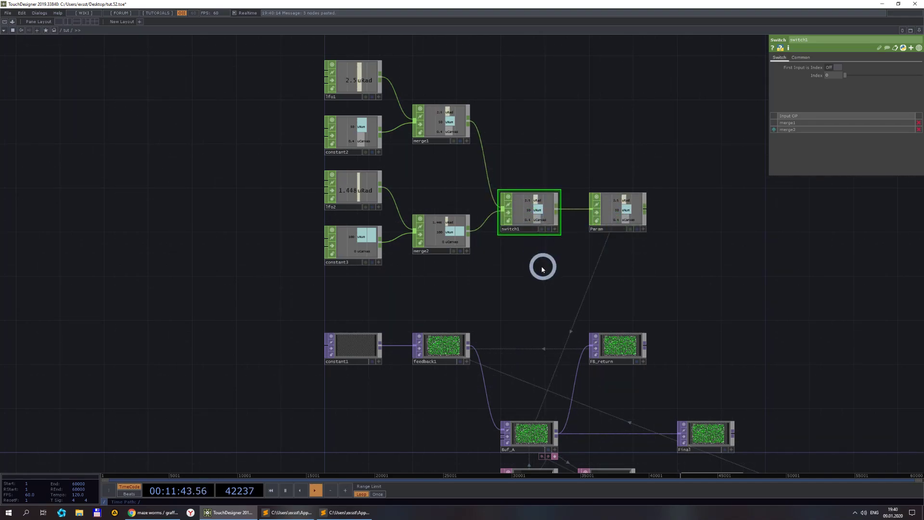
- Reset the worms simulation to restart it with the first parameter set
left_click_drag(542, 264, 456, 196)
scroll(457, 356, "up", 3)
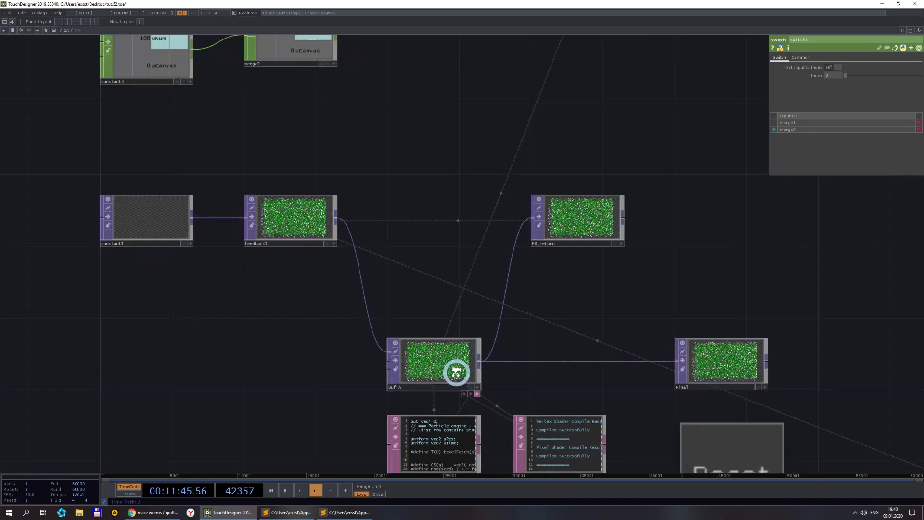
left_click(755, 454)
scroll(586, 391, "down", 4)
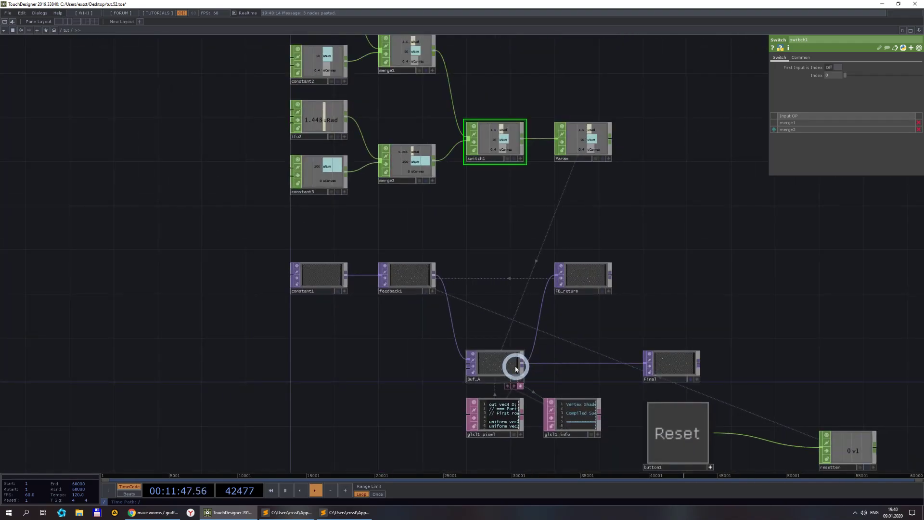
- Set switch1's index to 1, reset the simulation, and inspect the Buf_A output up close
scroll(504, 366, "up", 2)
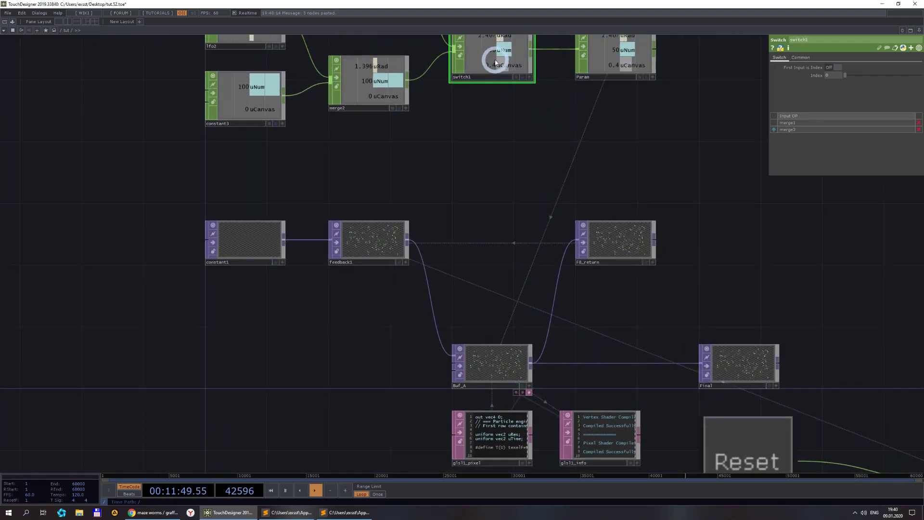
left_click(845, 85)
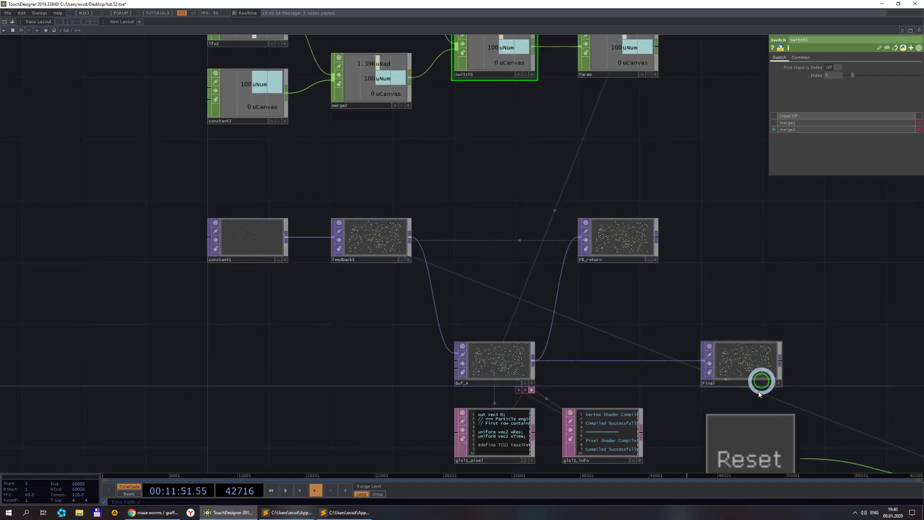
left_click(741, 428)
scroll(505, 370, "up", 5)
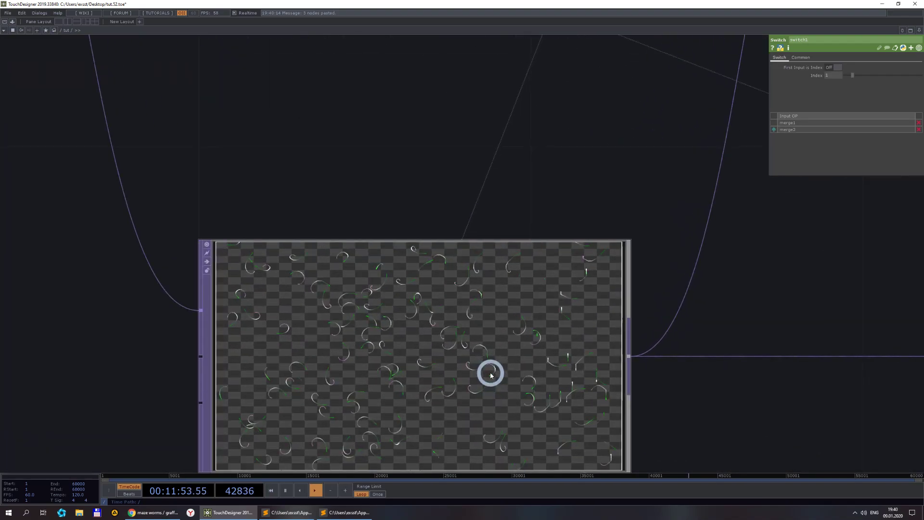
scroll(491, 375, "down", 6)
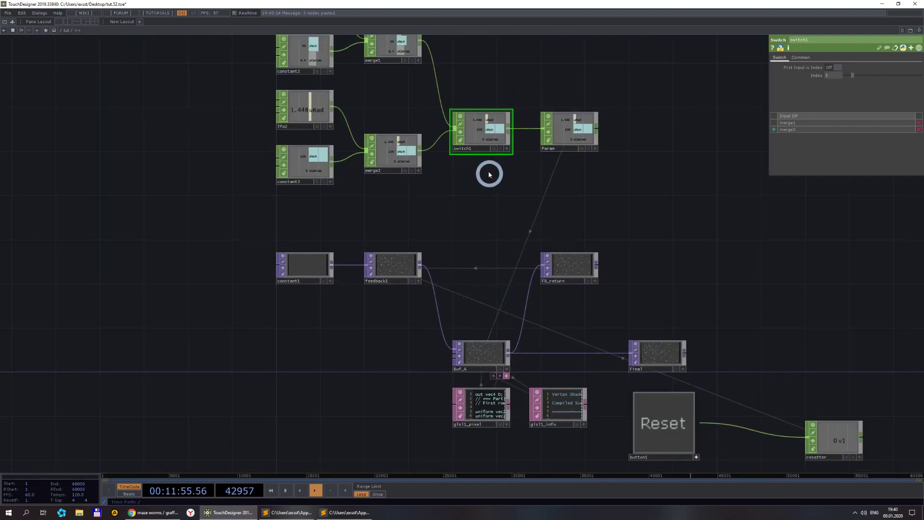
- Move the whole LFO, Constant, Merge, Switch and Param group one column left so that Param sits directly above Buf_A
scroll(487, 226, "down", 3)
scroll(479, 248, "up", 5)
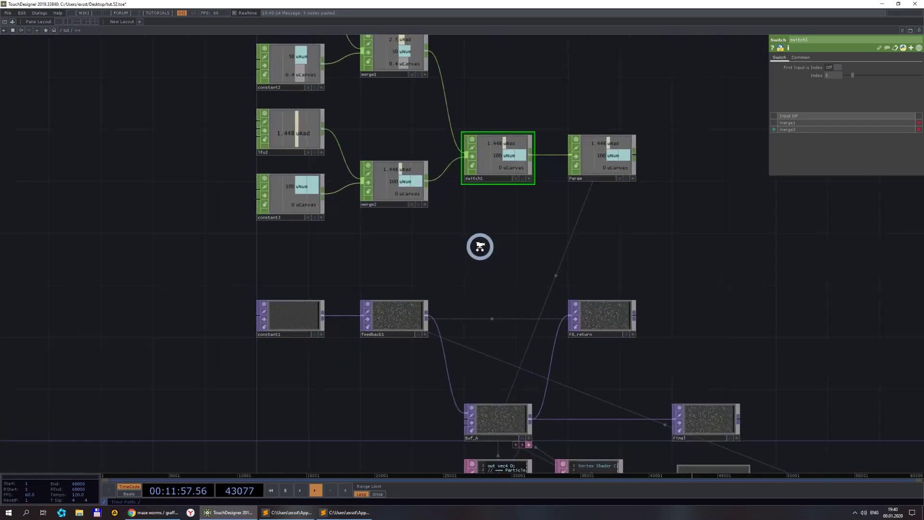
scroll(467, 246, "down", 5)
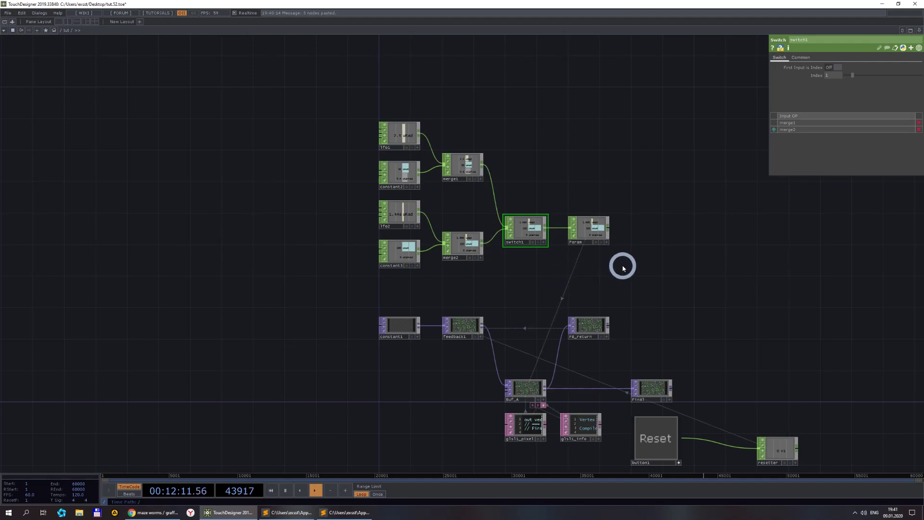
right_click_drag(623, 268, 330, 120)
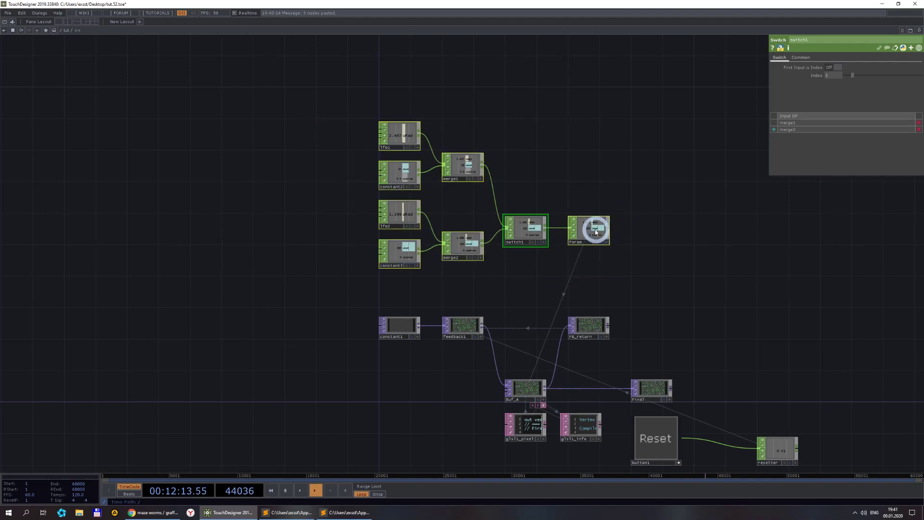
left_click_drag(596, 232, 533, 229)
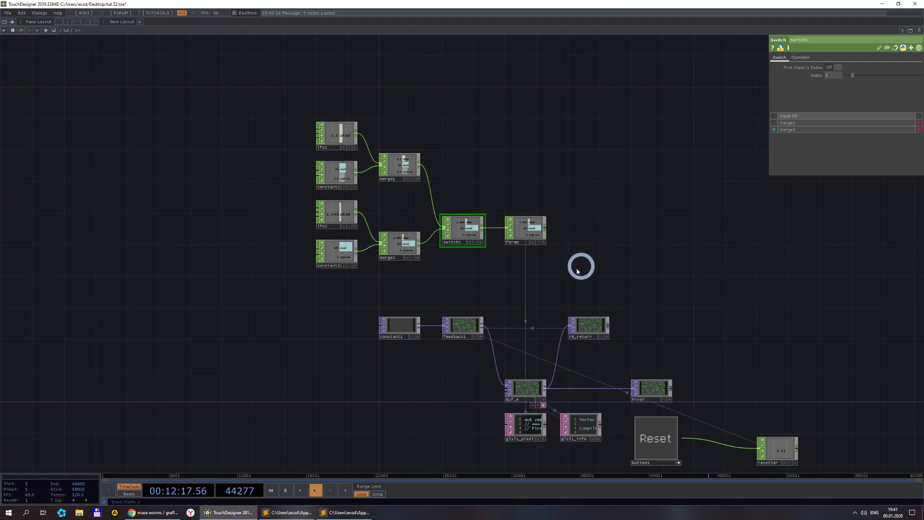
- Raise merge2 slightly between its two inputs, and align switch1 and Param in one row midway between merge1 and merge2
left_click_drag(404, 249, 401, 233)
scroll(431, 223, "up", 3)
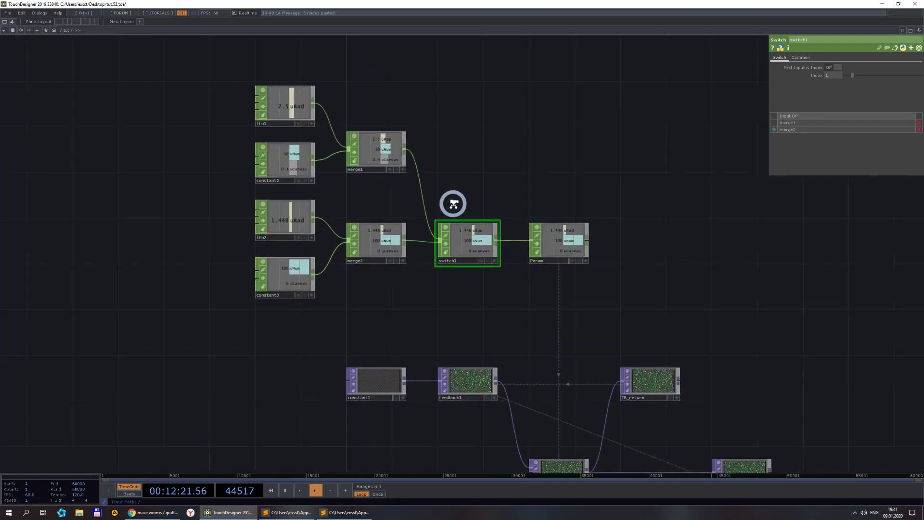
left_click_drag(474, 231, 474, 185)
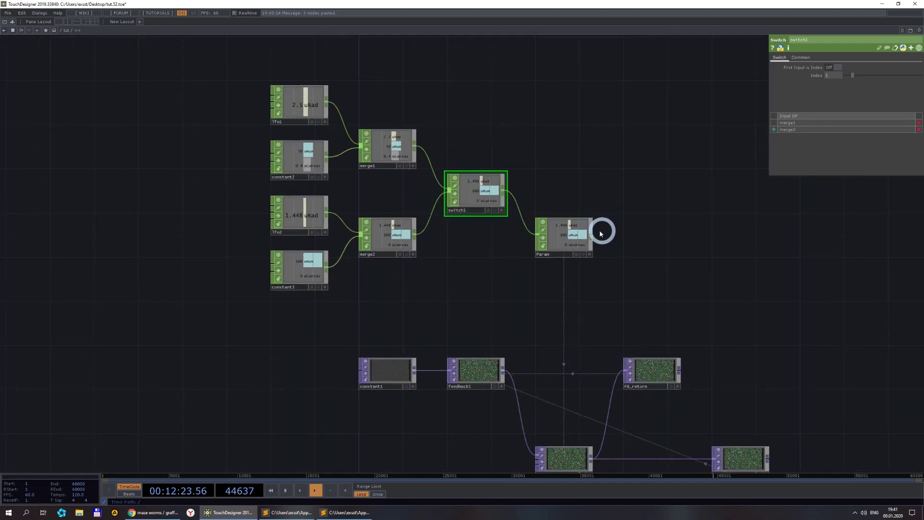
left_click_drag(558, 233, 558, 190)
scroll(641, 229, "down", 5)
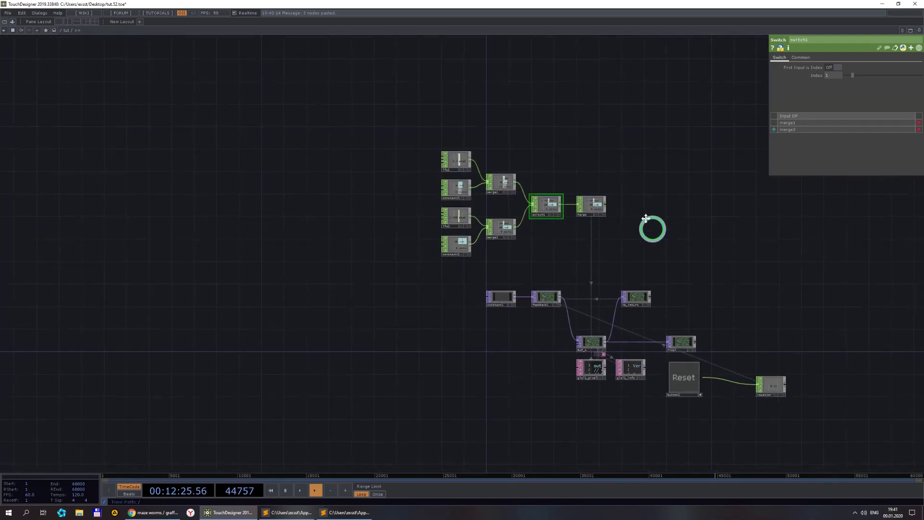
- Examine the Buf_A output up close and review the glsl1_pixel shader code in Sublime Text
scroll(573, 189, "up", 5)
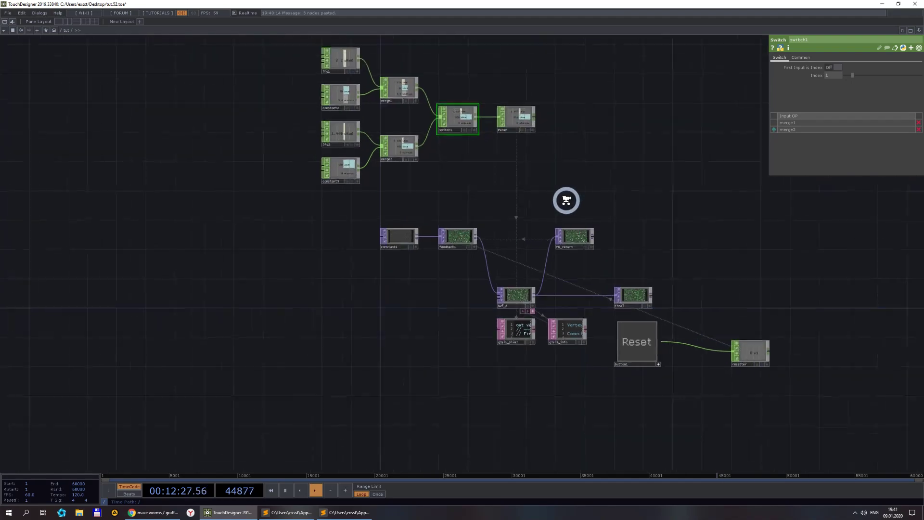
scroll(399, 365, "up", 5)
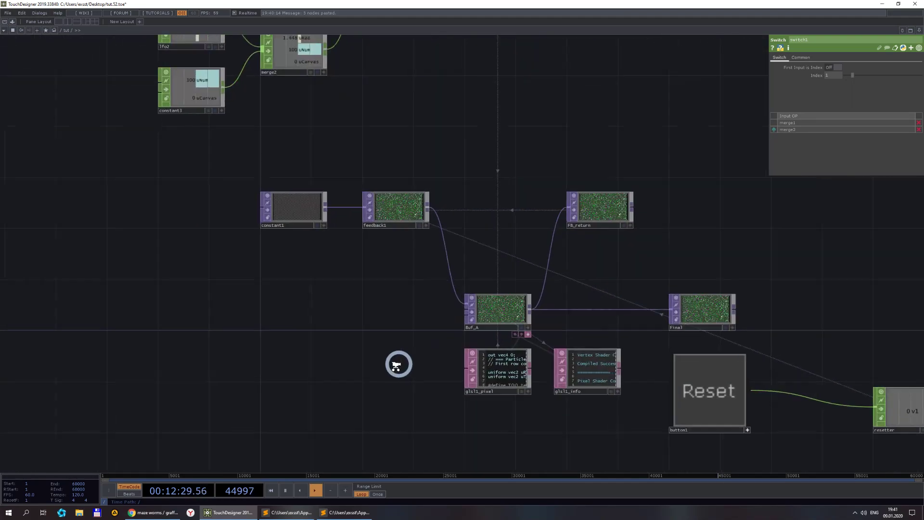
scroll(344, 301, "up", 2)
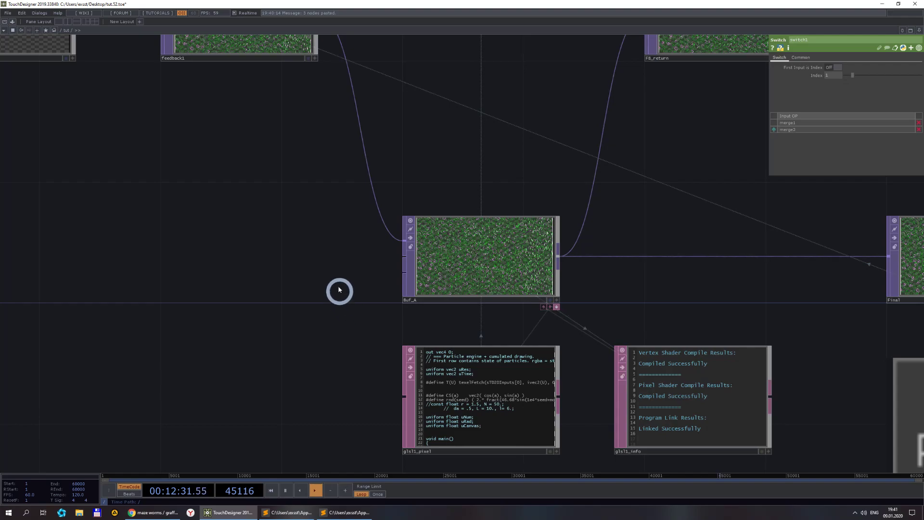
scroll(414, 326, "down", 3)
scroll(424, 324, "down", 3)
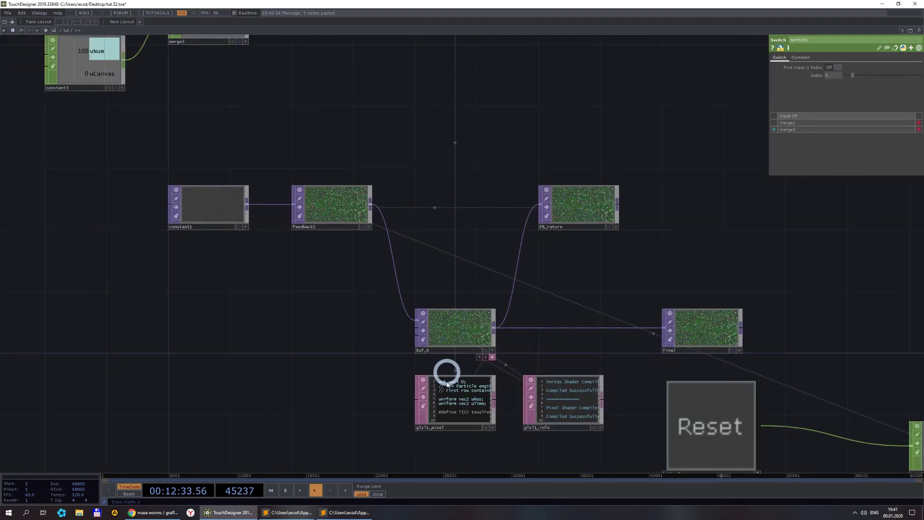
left_click(451, 413)
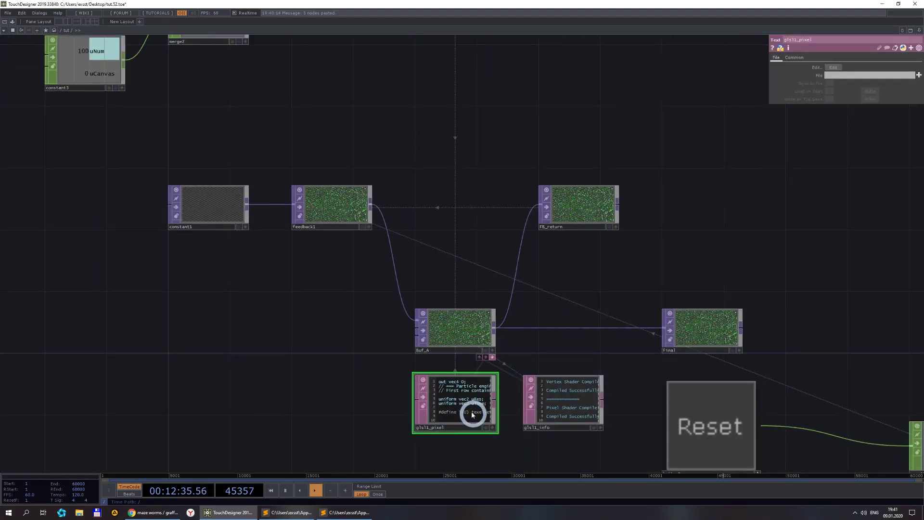
scroll(472, 415, "up", 2)
left_click(287, 512)
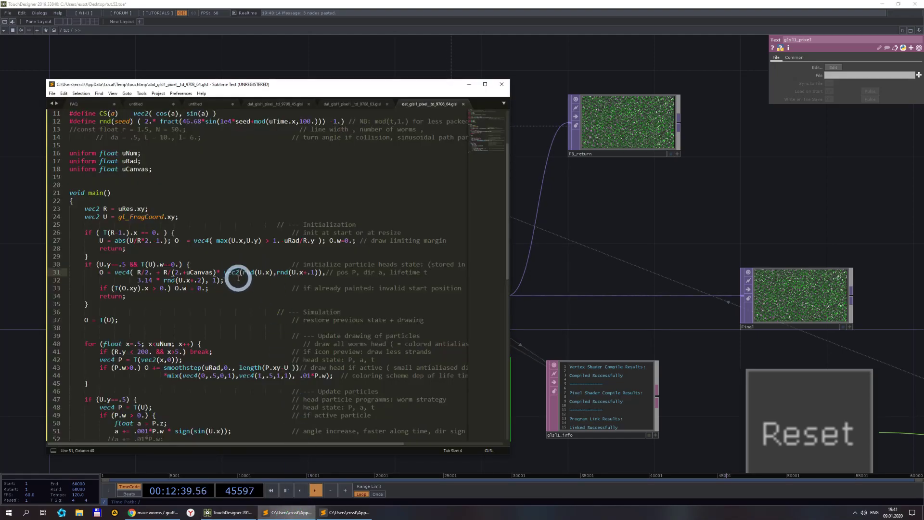
scroll(630, 244, "down", 2)
scroll(584, 265, "up", 5)
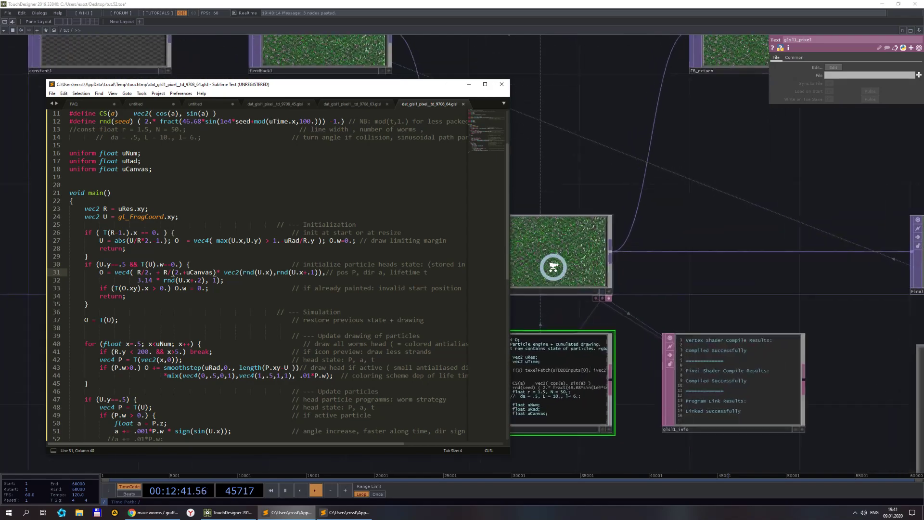
left_click(689, 265)
scroll(634, 223, "up", 4)
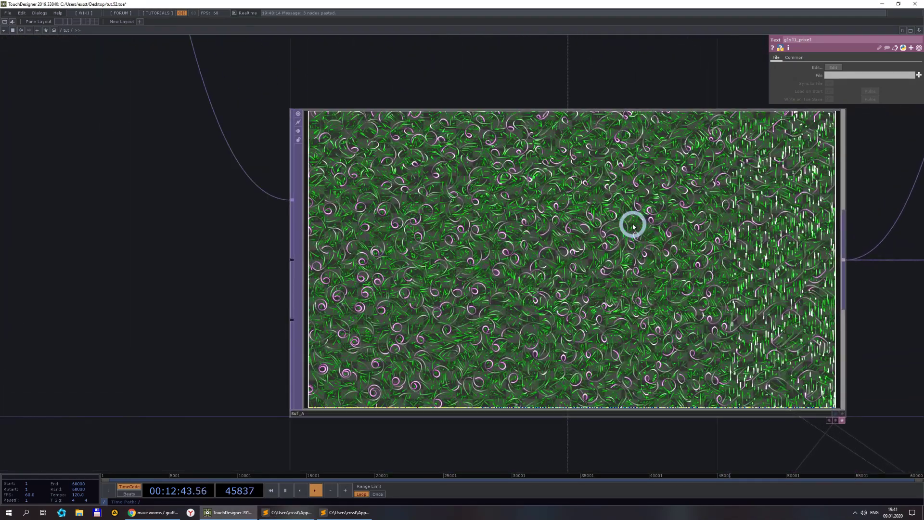
- Check the common output settings of Buf_A, and choose the 1280 x 720 resolution preset for constant1
left_click(634, 225)
scroll(640, 217, "down", 4)
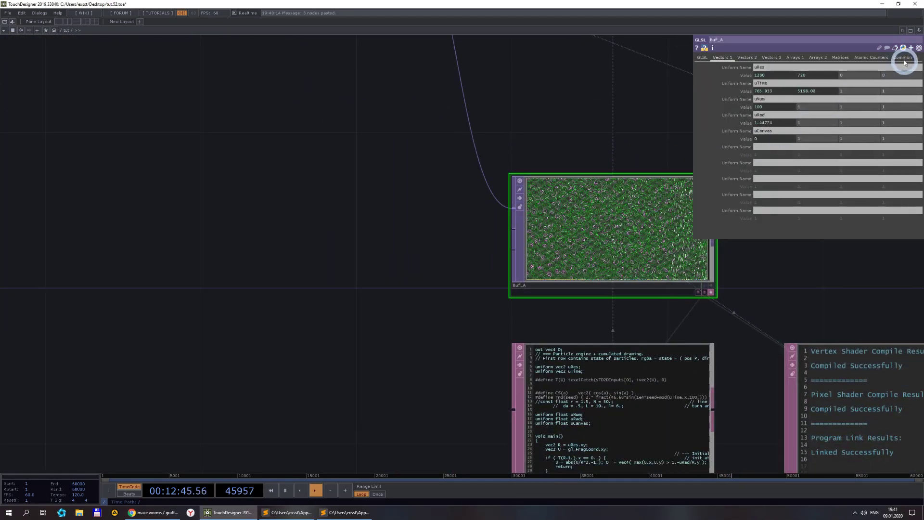
left_click(902, 57)
left_click_drag(602, 115, 351, 175)
scroll(366, 198, "down", 4)
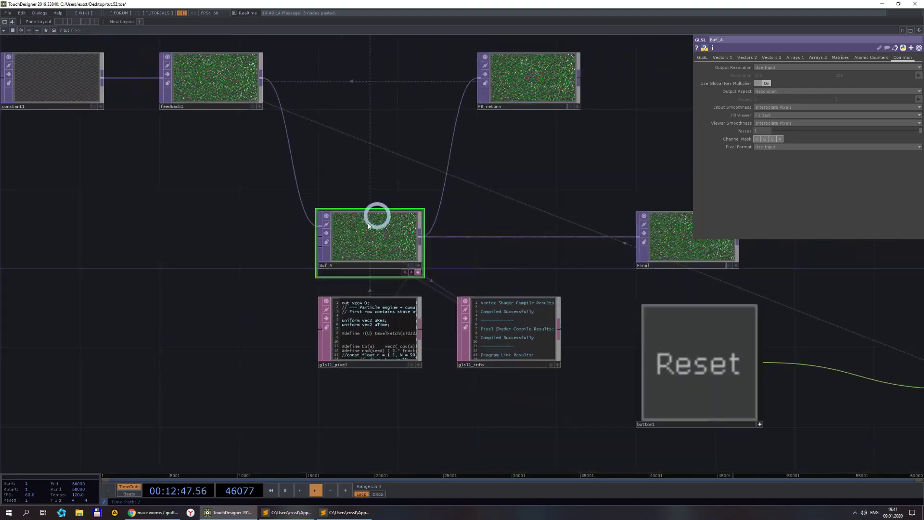
left_click(190, 78)
left_click(37, 62)
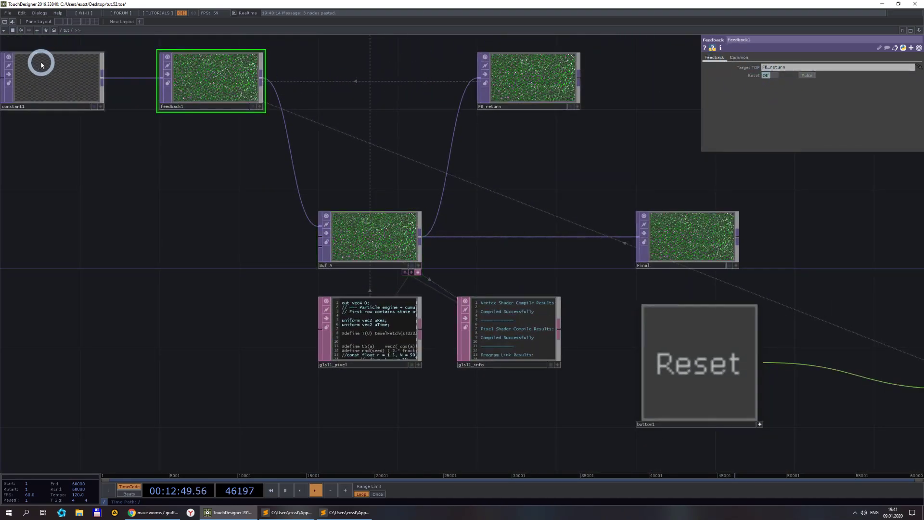
left_click(809, 57)
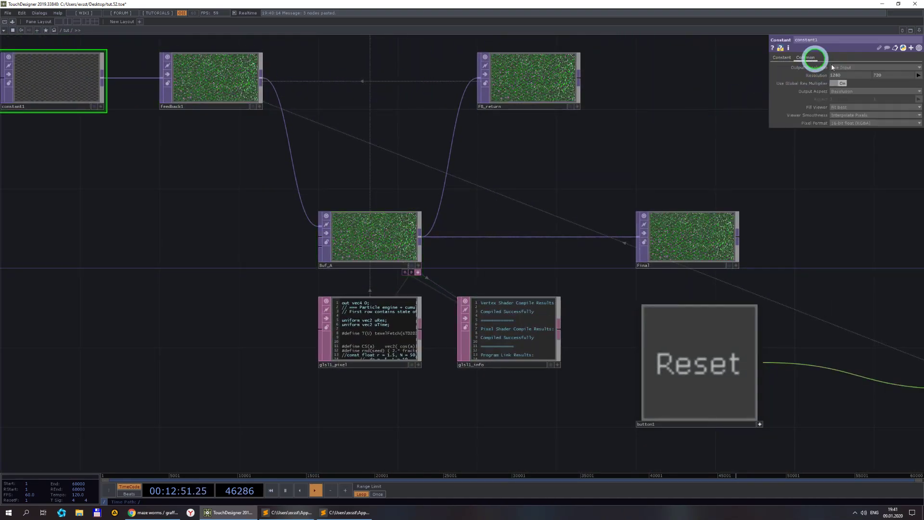
left_click(919, 77)
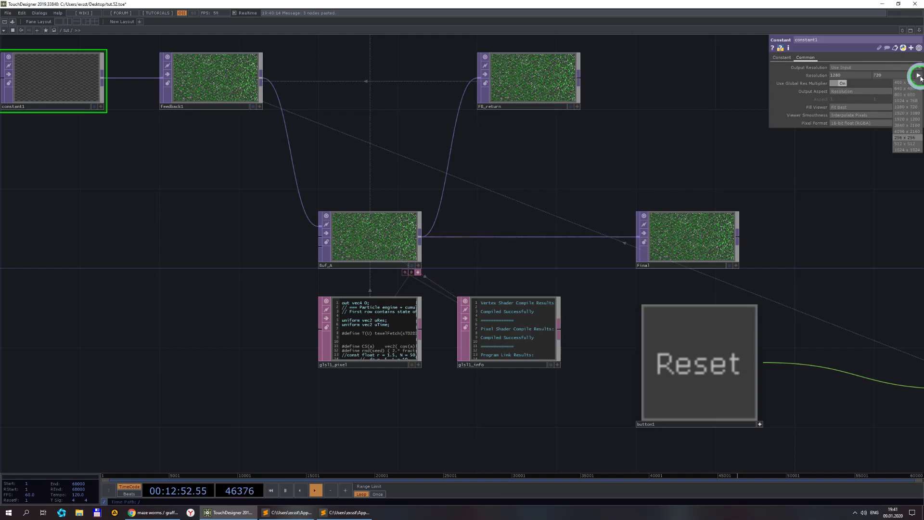
left_click(915, 107)
- Reset the worms simulation at this resolution and examine how the pattern grows in Buf_A
scroll(398, 245, "up", 5)
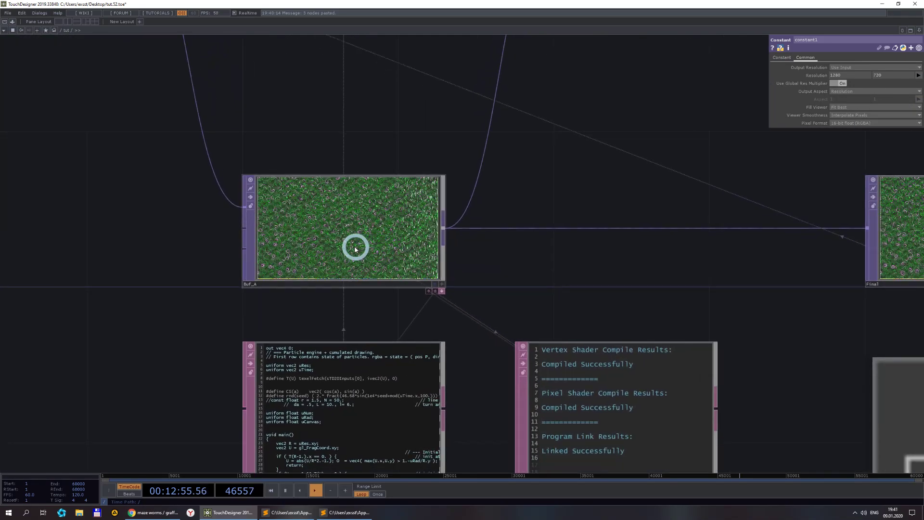
scroll(401, 244, "down", 4)
left_click(683, 366)
scroll(327, 244, "up", 6)
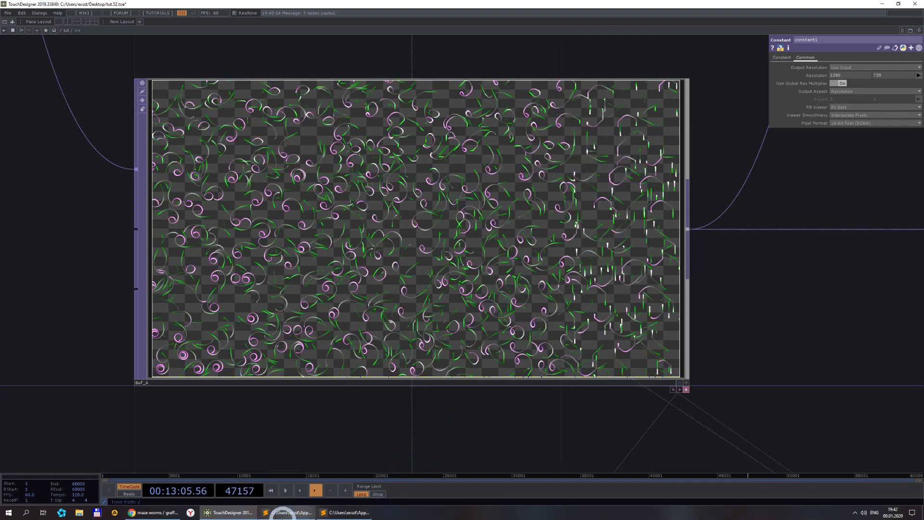
scroll(443, 223, "down", 4)
- Switch to Chrome and read through the description and comments of the Shadertoy page maze worms / graffitis 3d
key("alt+Tab")
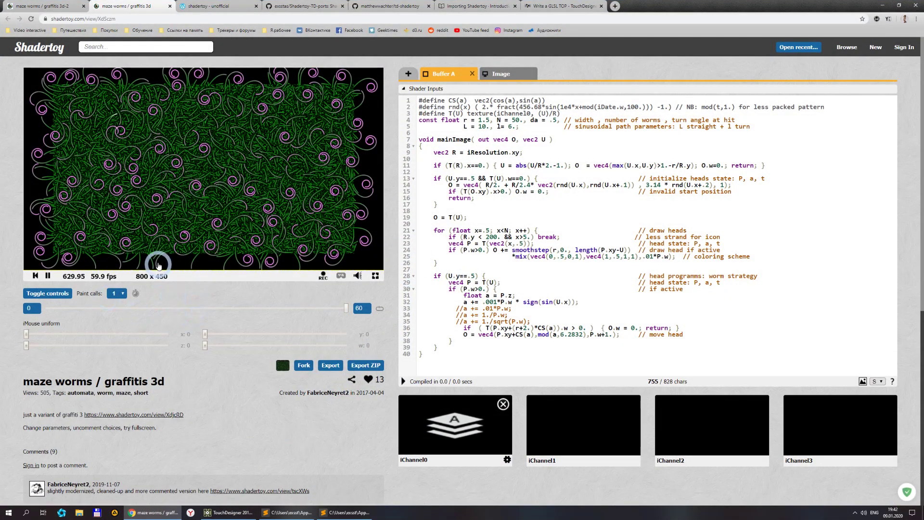
scroll(188, 267, "down", 1)
scroll(274, 420, "down", 3)
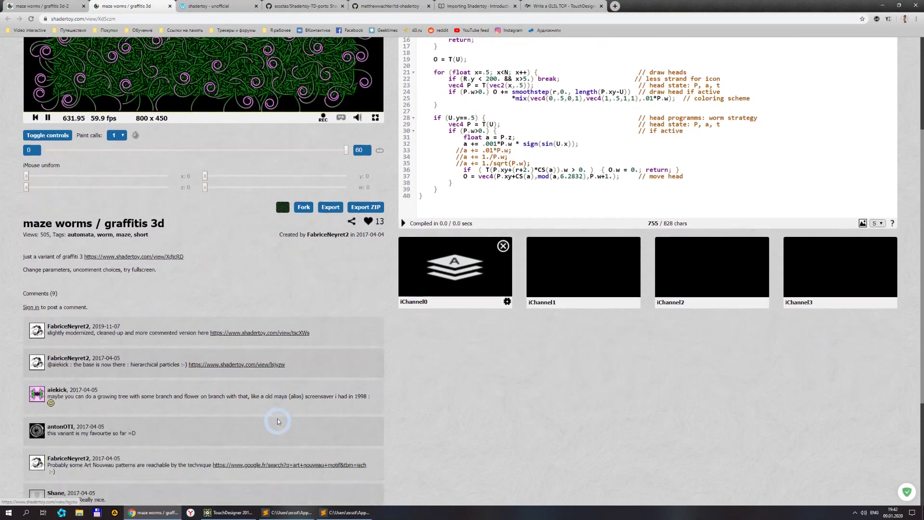
scroll(270, 328, "down", 2)
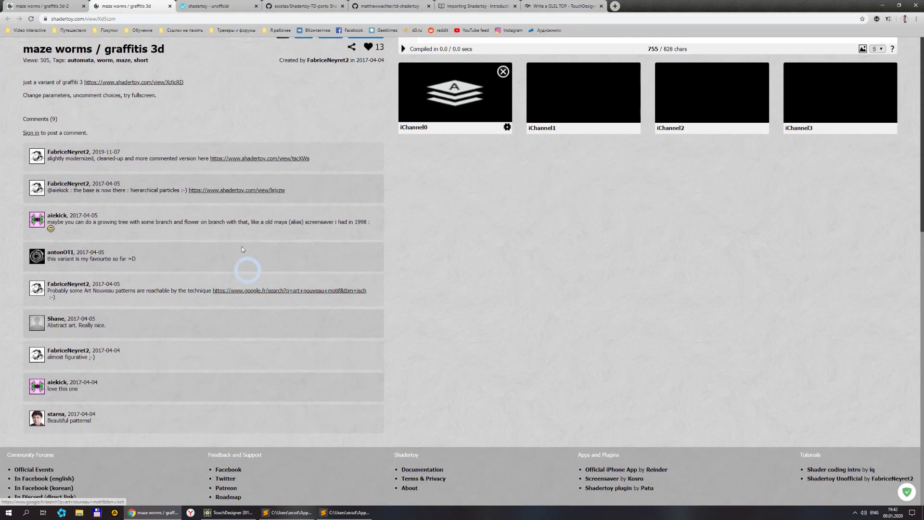
scroll(233, 196, "up", 6)
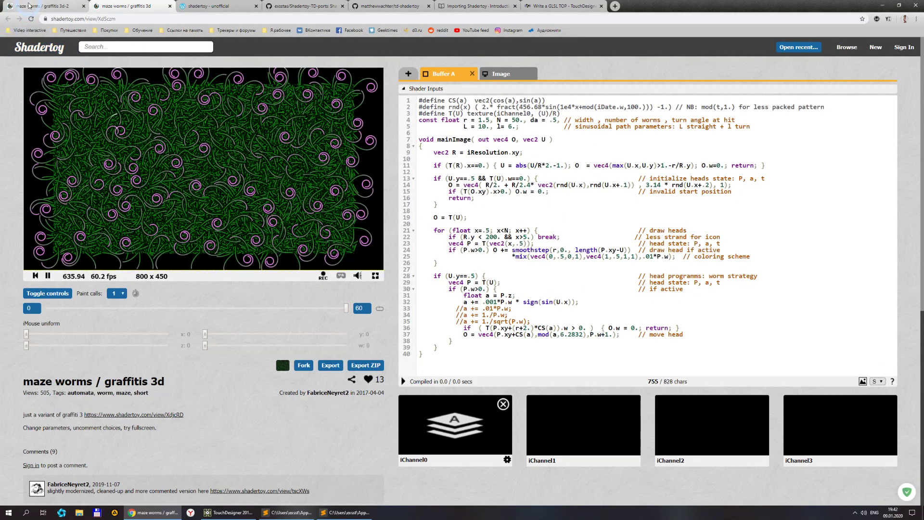
- Open the linked maze worms / graffitis 3 shader and close the two earlier maze worms pages
left_click(43, 6)
left_click(103, 7)
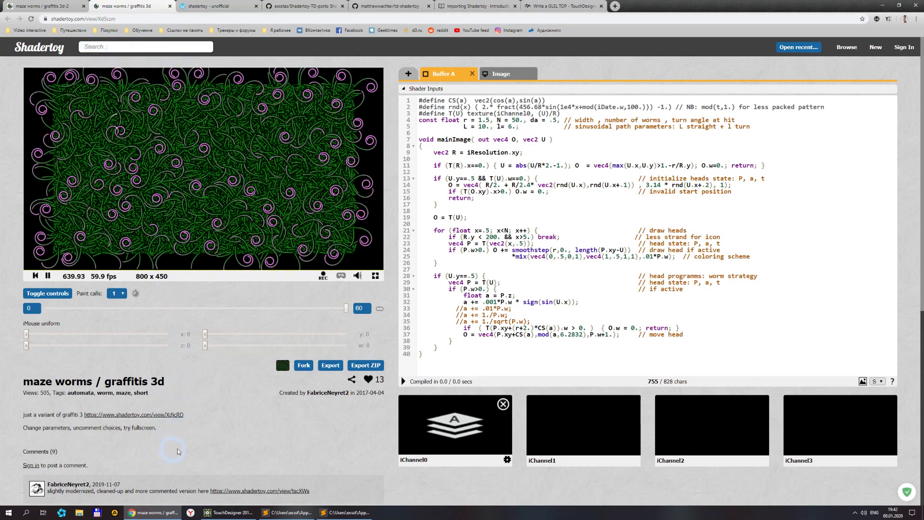
left_click(161, 420)
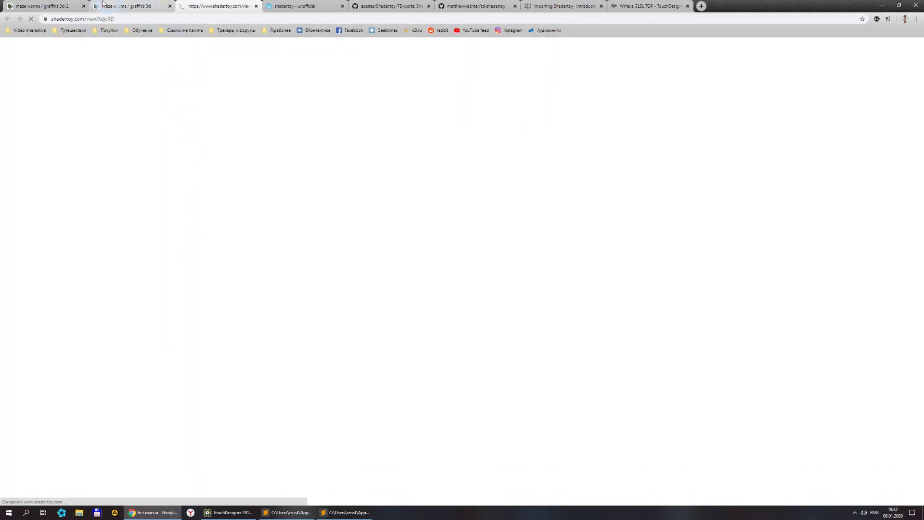
left_click(84, 7)
left_click(158, 152)
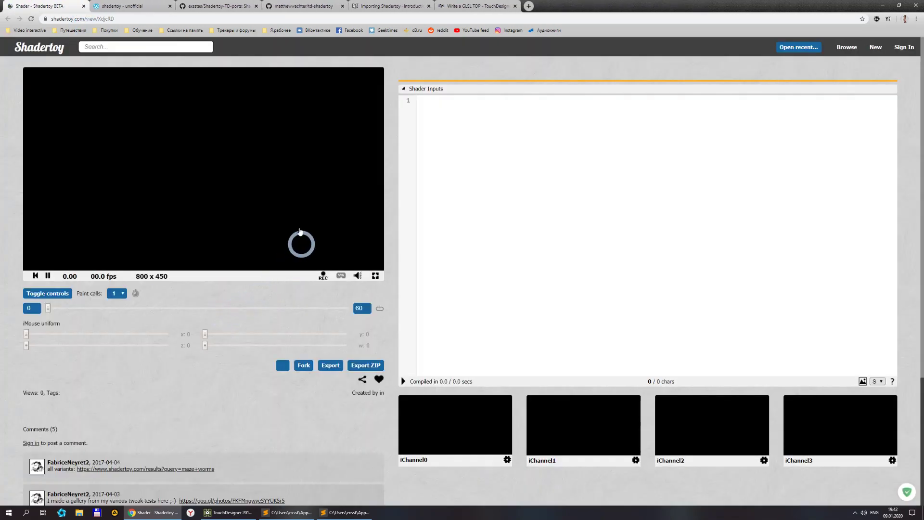
left_click(204, 154)
scroll(204, 337, "down", 2)
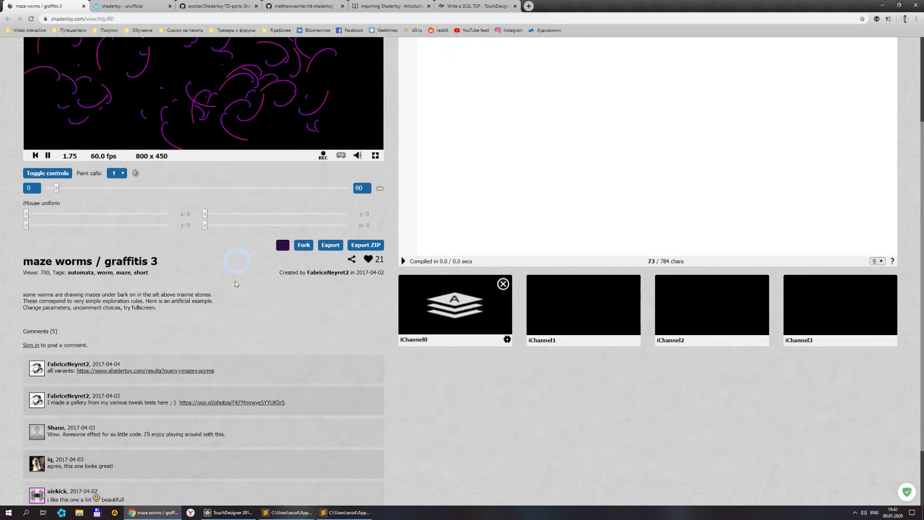
- Open the linked list of all maze worms variants, close the graffitis 3 page, and open maze worms / graffitis 3c
left_click(183, 371)
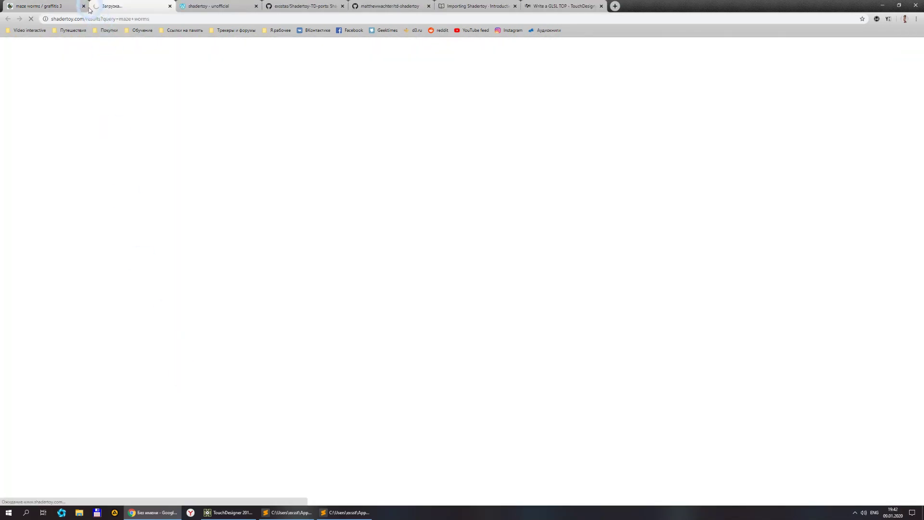
left_click(84, 9)
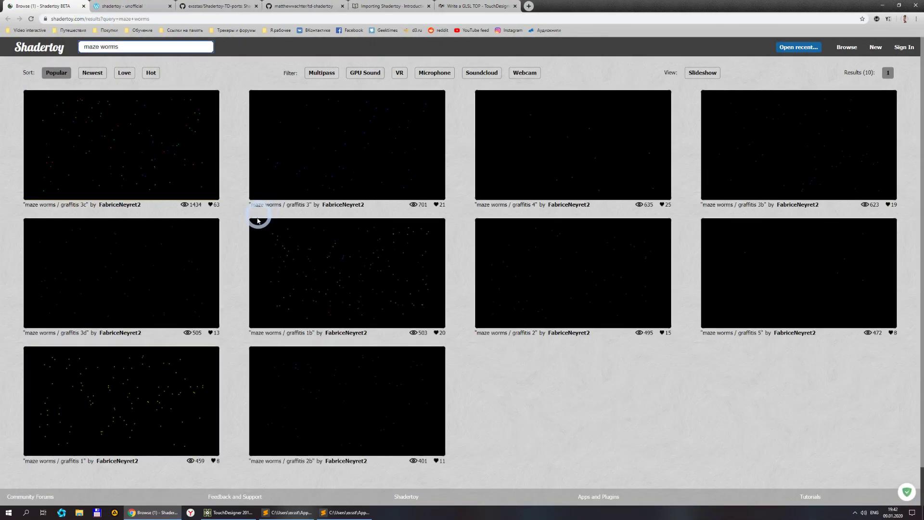
left_click(137, 138)
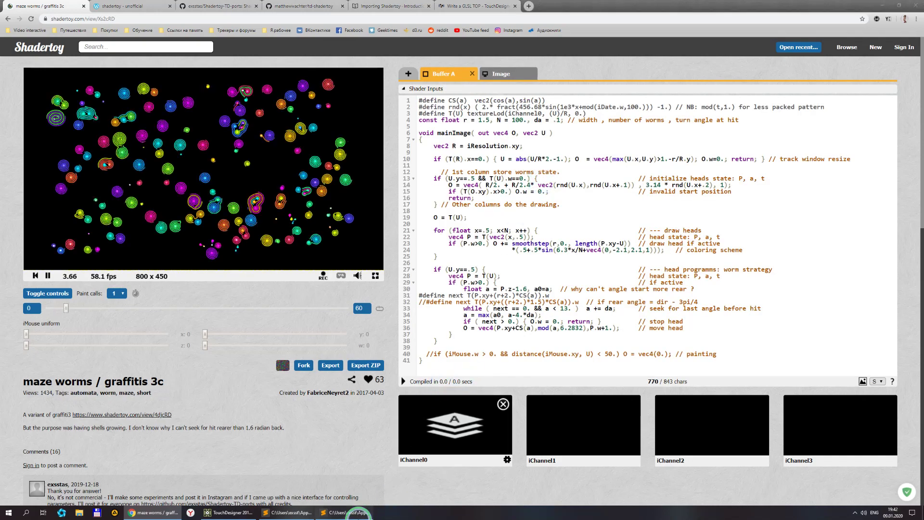
- Bring up the glsl1_pixel code in Sublime Text and move its window beside the graffitis 3c shader code
left_click(338, 511)
left_click(395, 98)
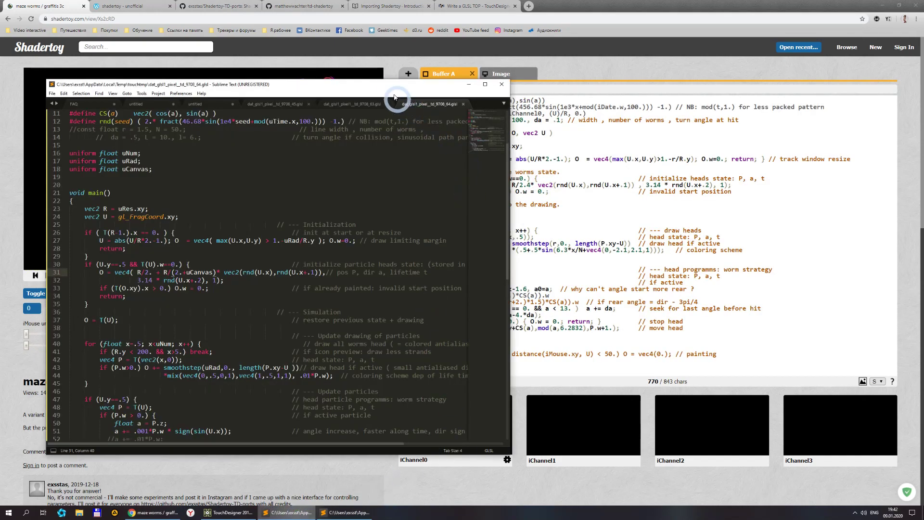
left_click_drag(323, 86, 280, 36)
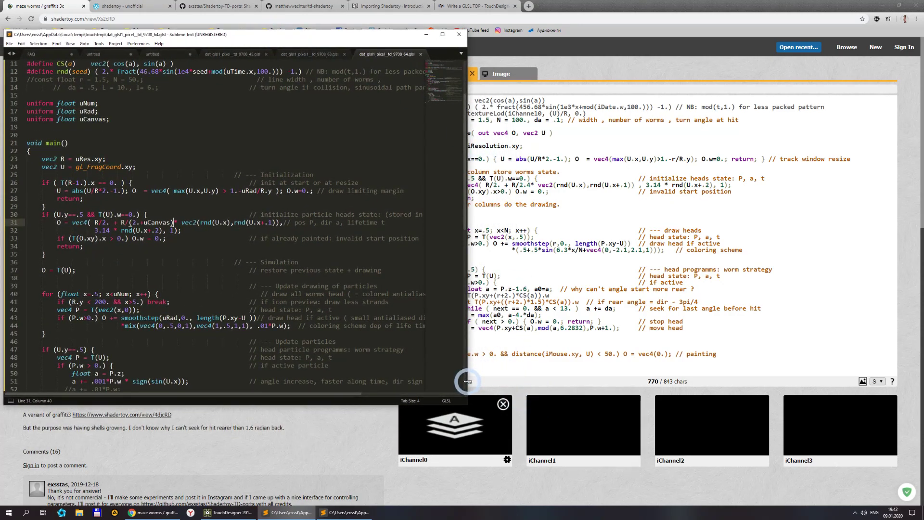
- Narrow the Sublime Text window to uncover the graffitis 3c Buffer A code and compare it with the glsl1_pixel code
left_click_drag(467, 381, 394, 477)
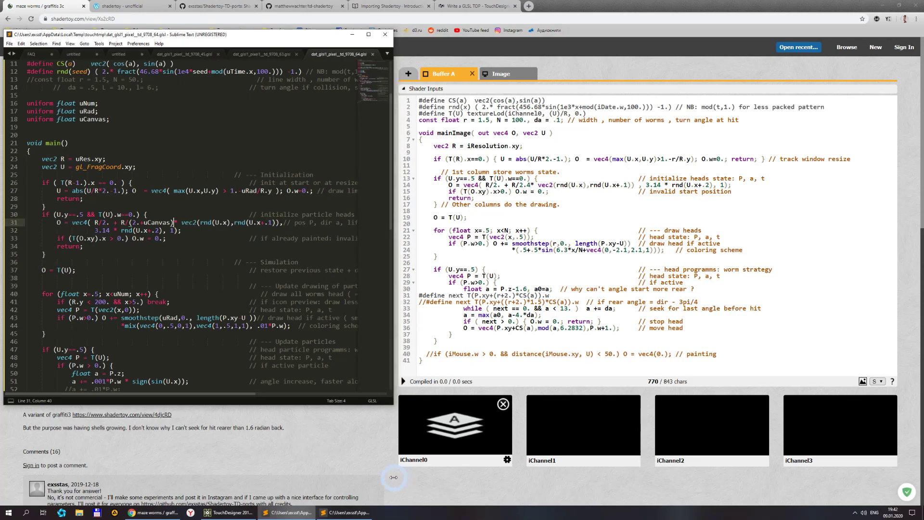
scroll(260, 167, "up", 3)
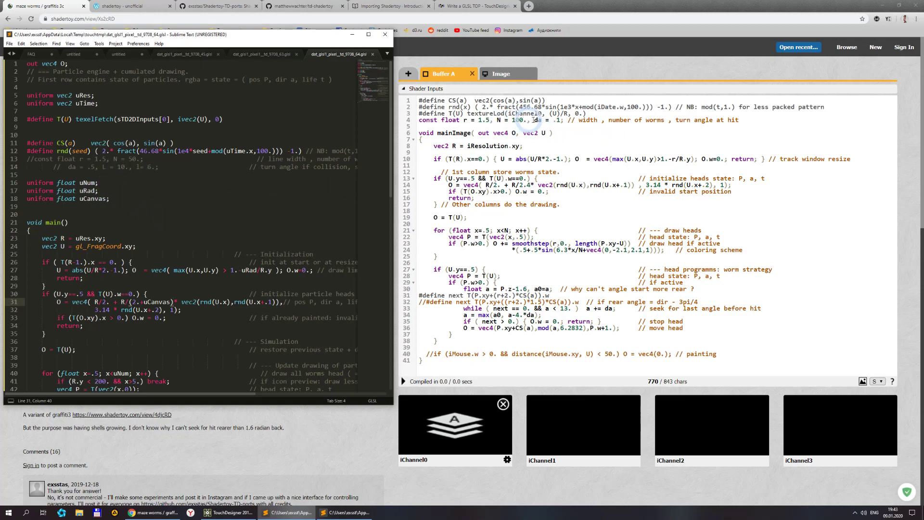
scroll(270, 212, "down", 7)
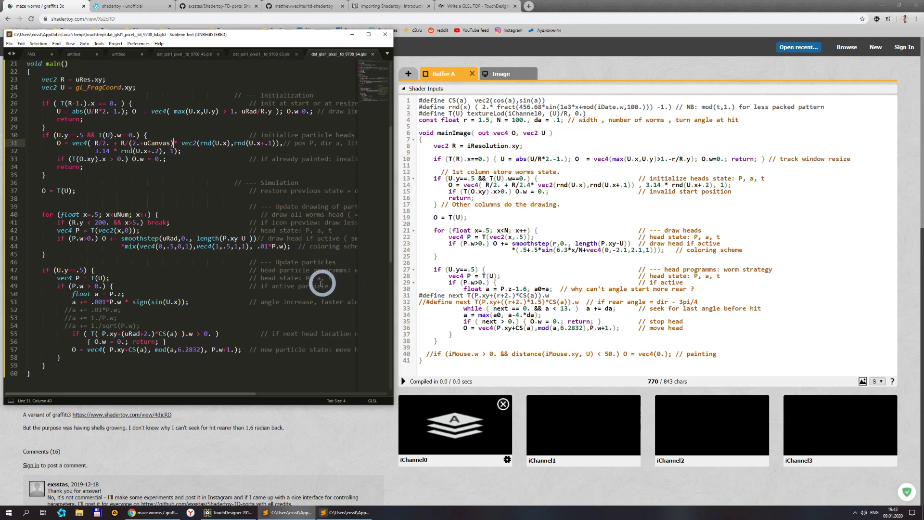
scroll(496, 285, "down", 1)
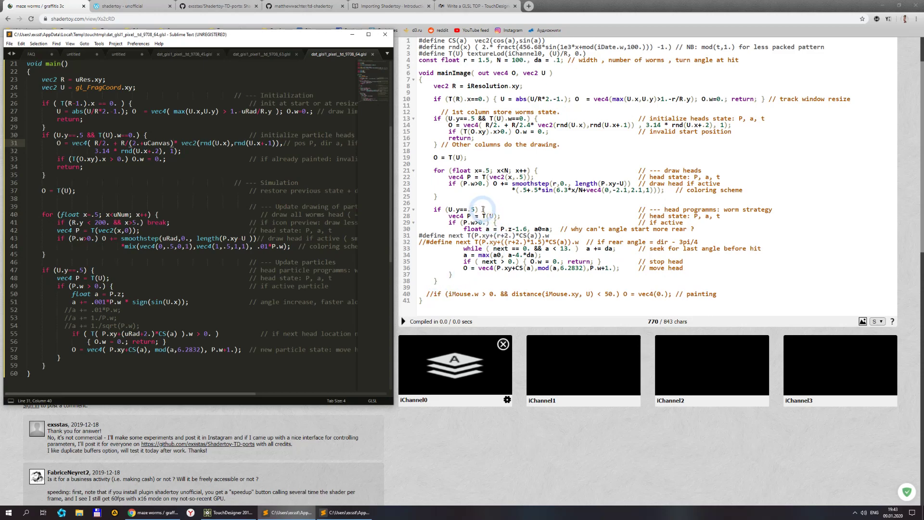
- Copy the if (P.w>0.) head-program block from the graffitis 3c Buffer A code and return to glsl1_pixel in Sublime Text with TouchDesigner behind
left_click(442, 225)
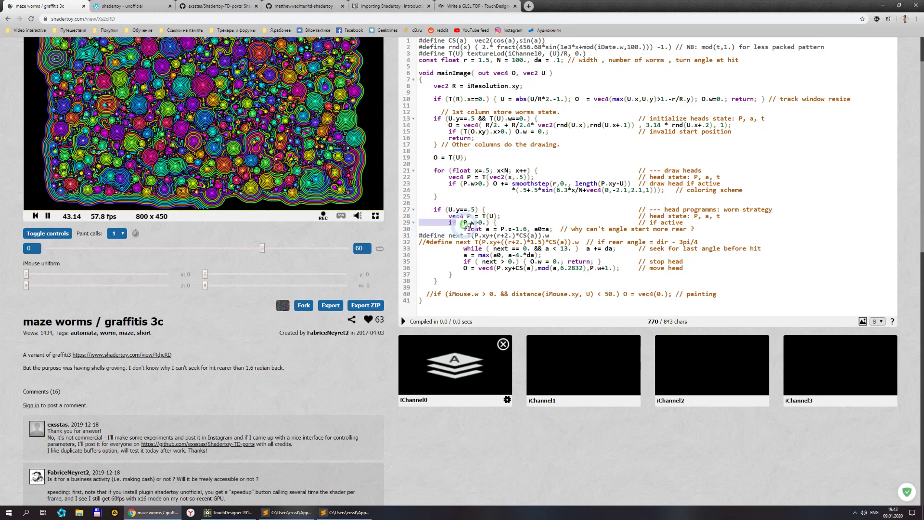
left_click_drag(423, 223, 749, 273)
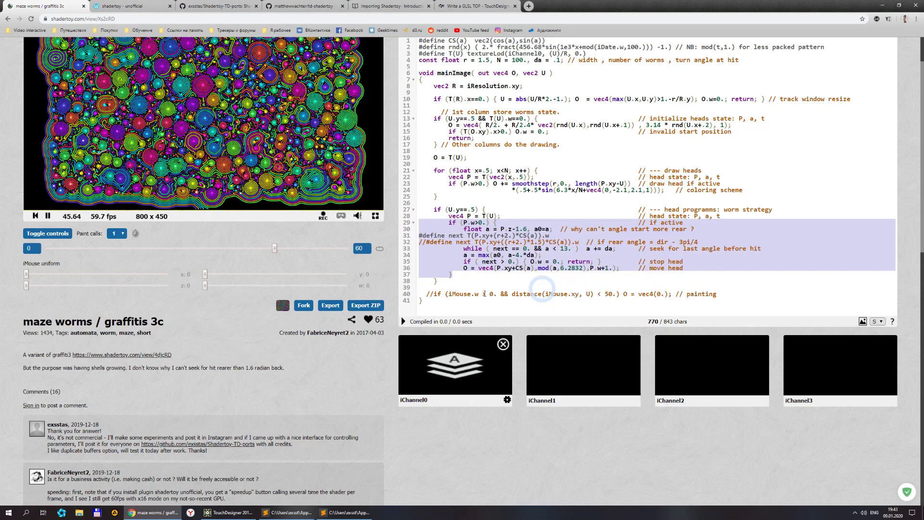
left_click(367, 379)
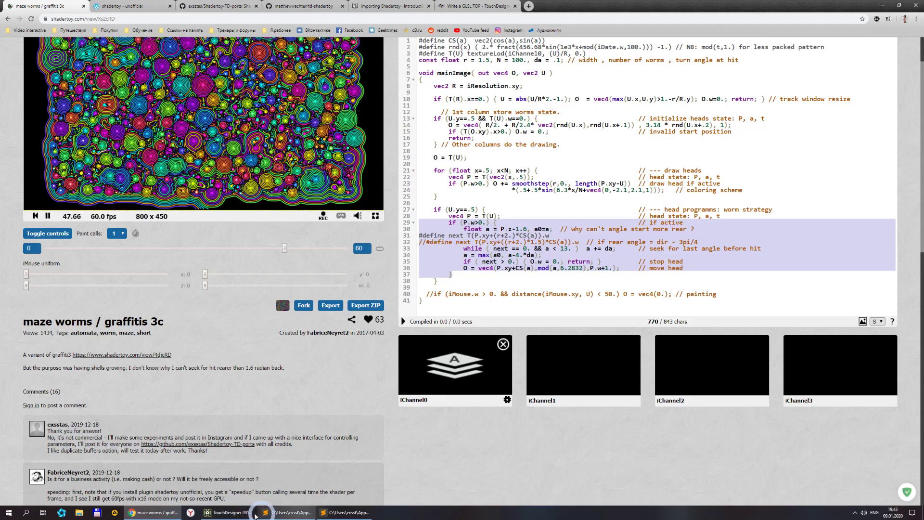
left_click(227, 512)
left_click(284, 513)
left_click(217, 381)
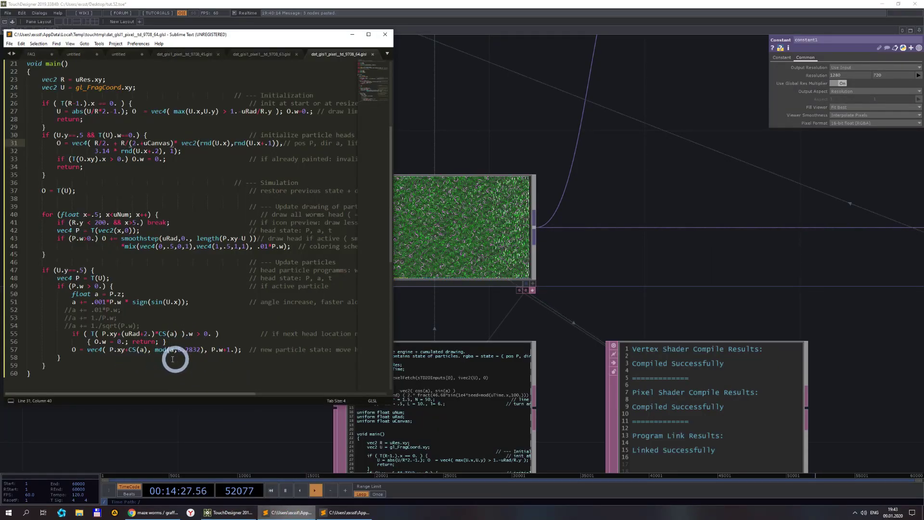
- Insert blank lines after the { O.w = 0.; return; } line in glsl1_pixel and paste the copied graffitis 3c block there
left_click(189, 343)
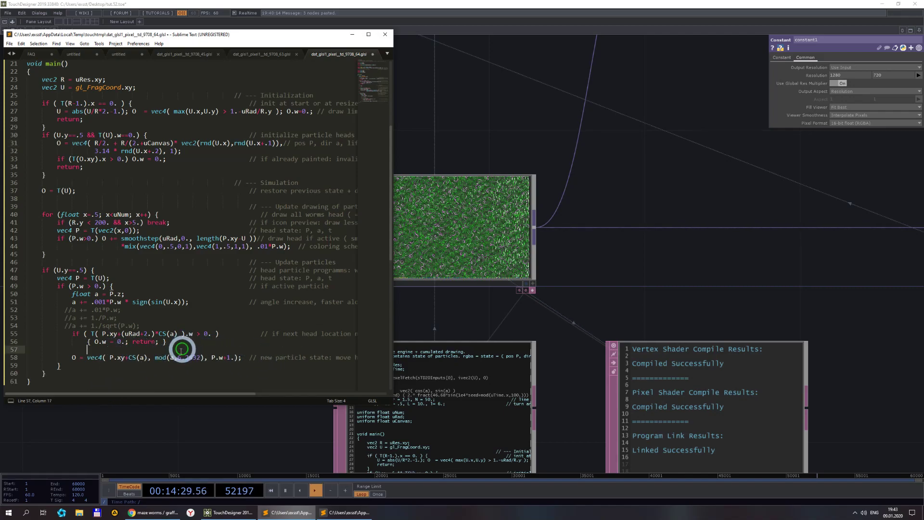
key("Return")
key("Return")
key("Return")
left_click(99, 364)
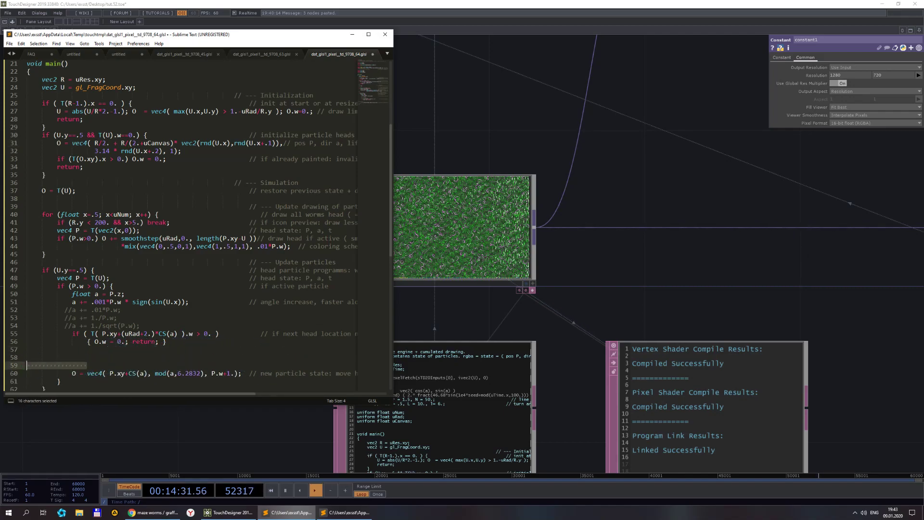
key("ctrl+v")
scroll(138, 378, "down", 5)
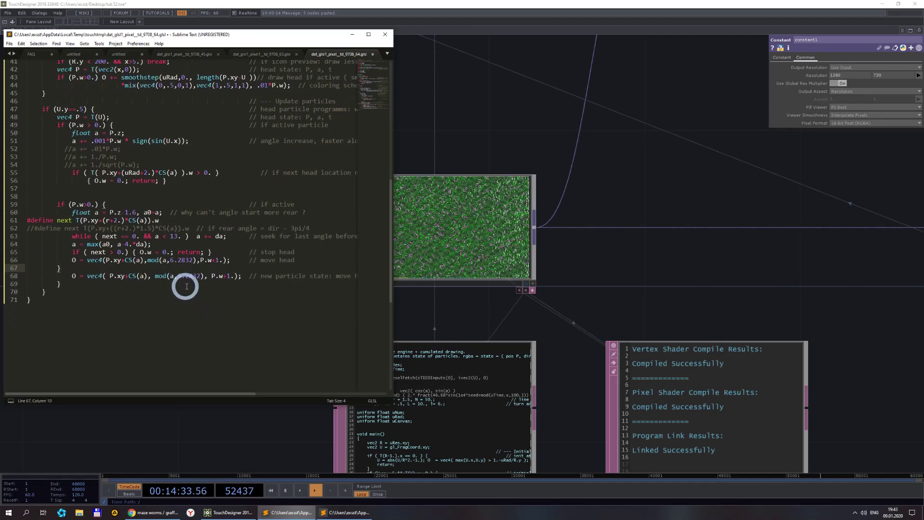
- Delete the pasted block's own O = vec4(...) move-head line and its closing brace, keeping the original output line
key("Return")
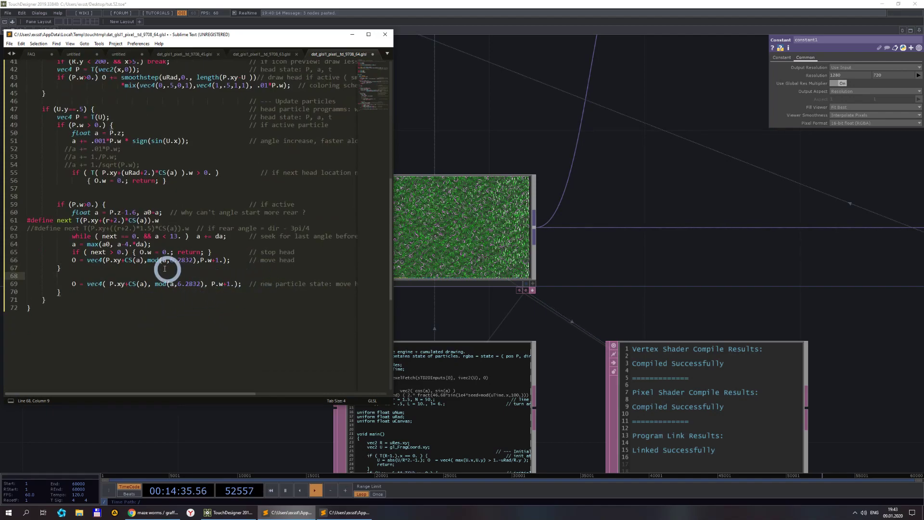
key("shift+Up")
key("shift+Up")
key("shift+Home")
key("BackSpace")
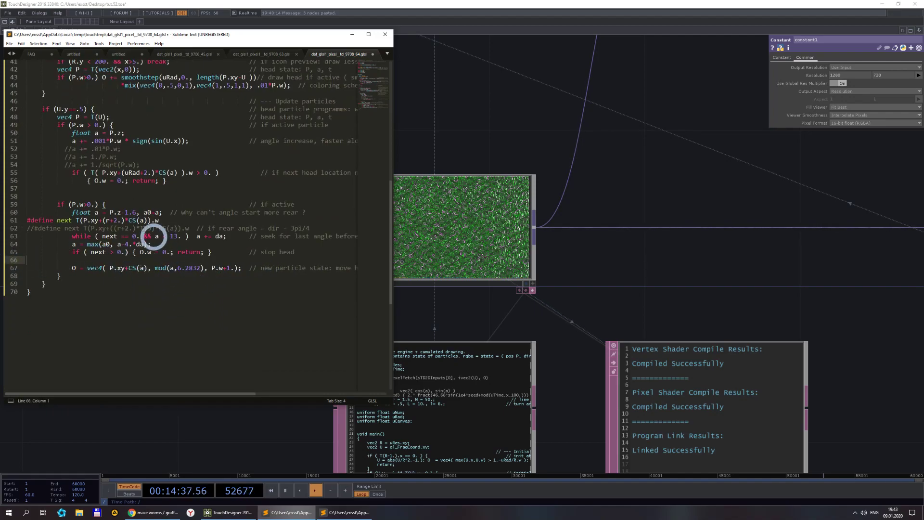
- Comment out the original if (P.w > 0.) block above the pasted code and save the shader
left_click_drag(167, 180, 27, 141)
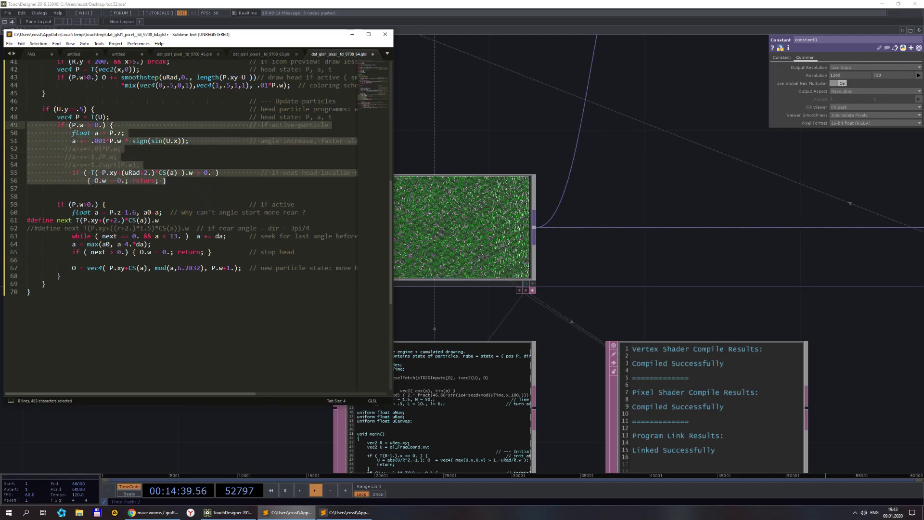
key("ctrl+slash")
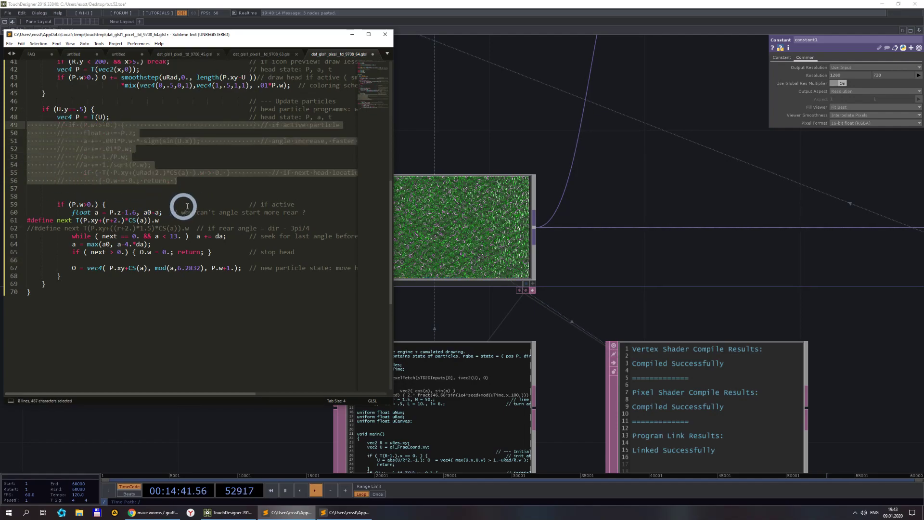
left_click(191, 189)
key("ctrl+s")
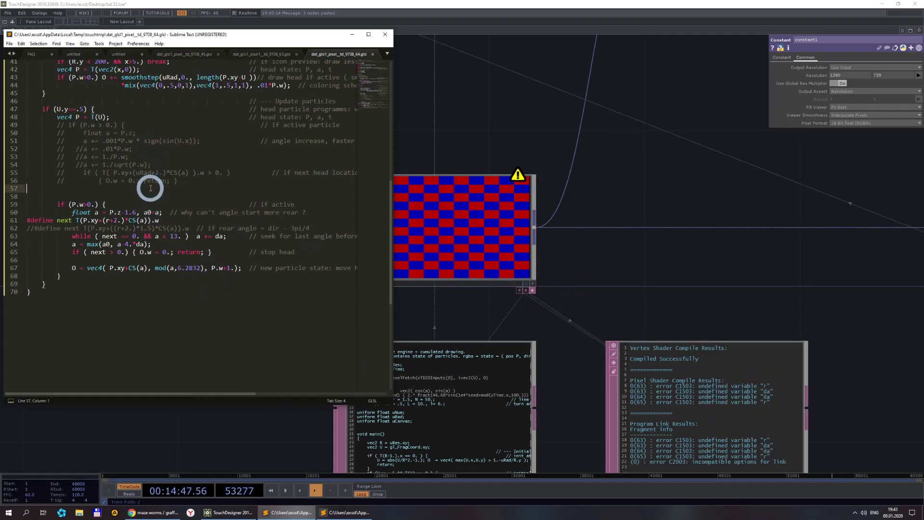
- Replace r with uRad in the #define next line of the pasted block and save the shader
scroll(144, 207, "up", 2)
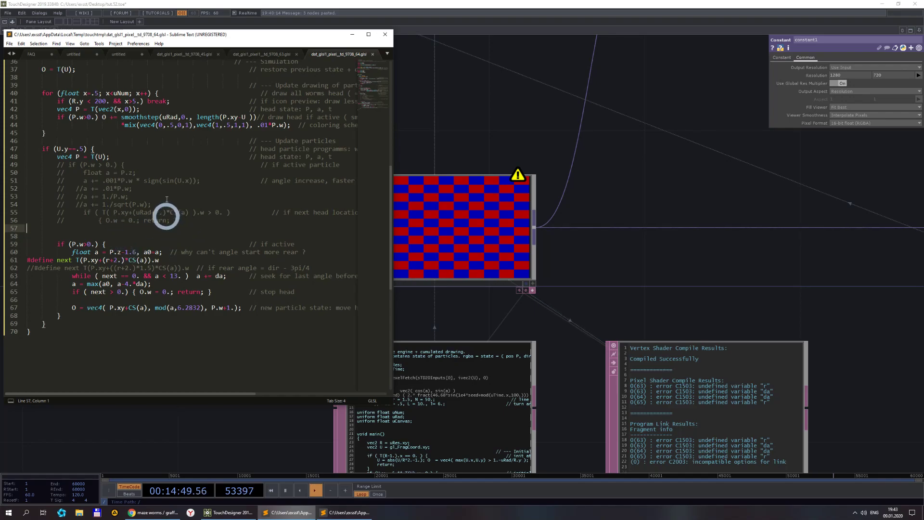
double_click(170, 117)
key("ctrl+c")
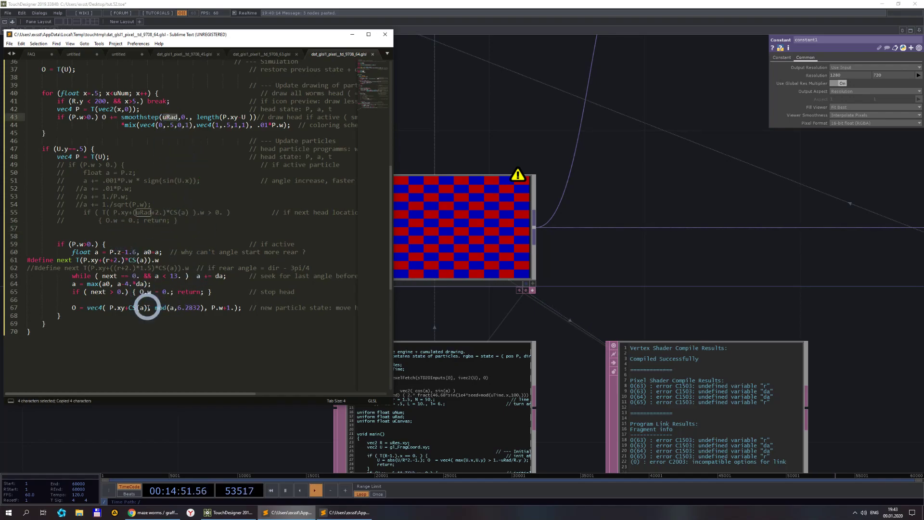
double_click(111, 260)
key("ctrl+v")
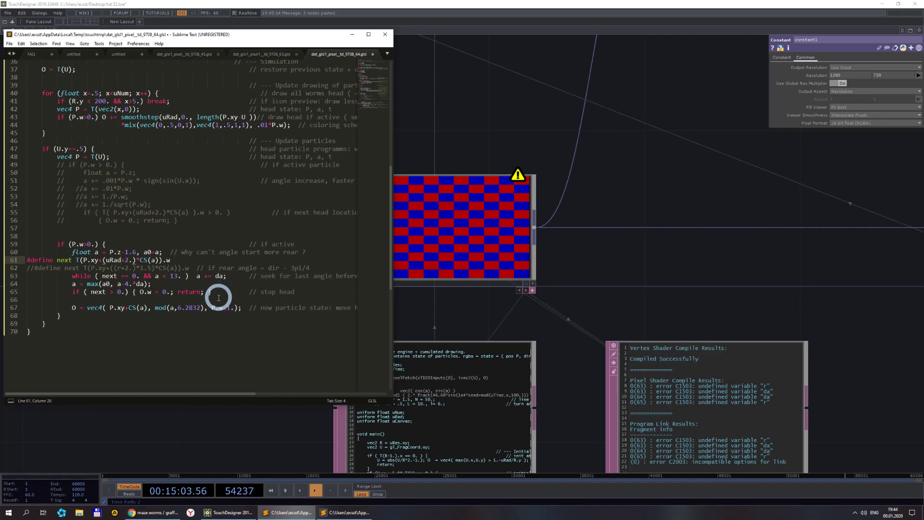
key("ctrl+s")
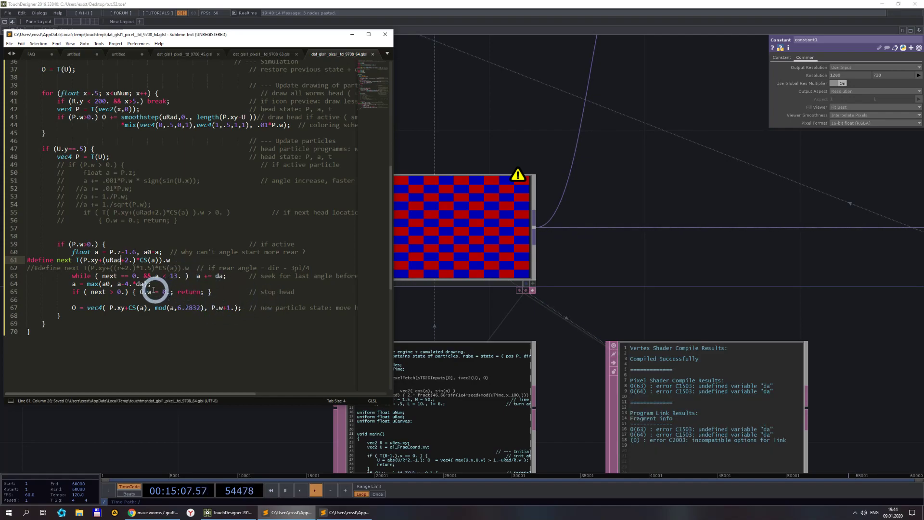
- Check the da constant in the graffitis 3c code, switch to TouchDesigner, and add a uAngle channel with value 0.5 to constant2
scroll(241, 282, "up", 8)
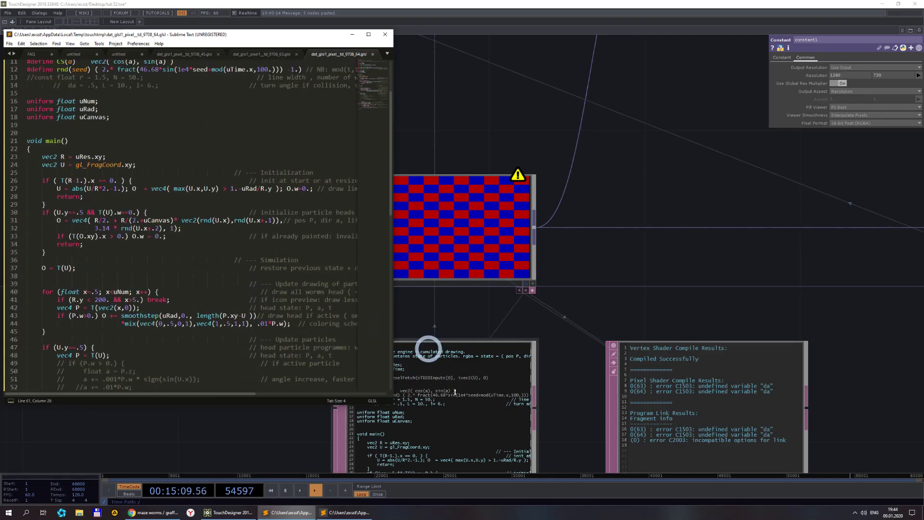
left_click(152, 513)
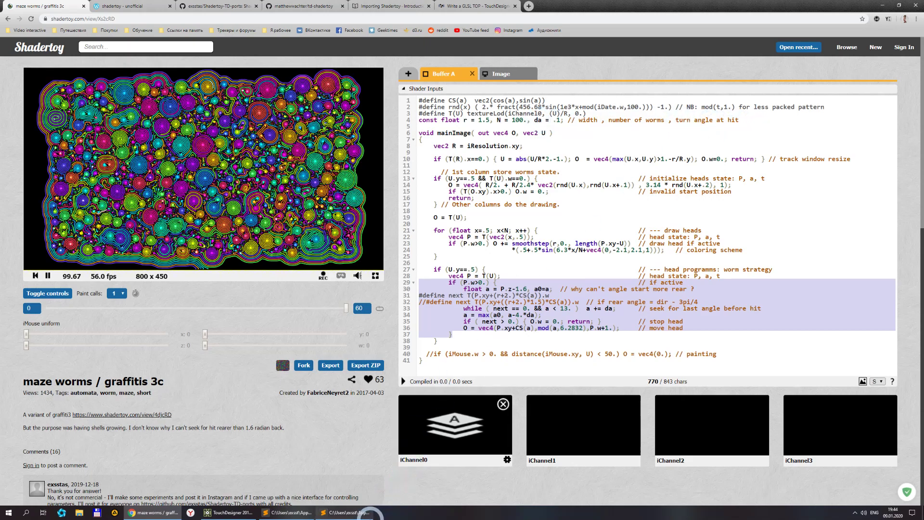
left_click(230, 512)
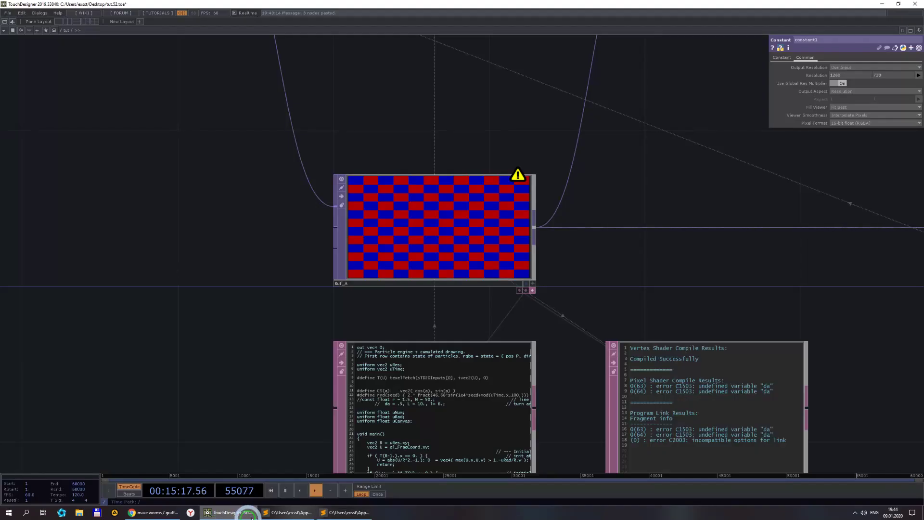
scroll(514, 225, "down", 5)
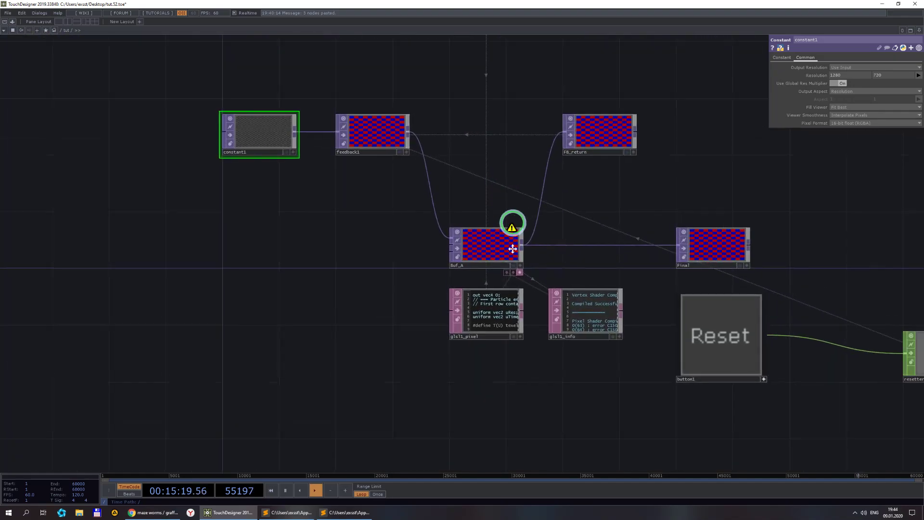
scroll(512, 223, "down", 6)
scroll(314, 103, "up", 3)
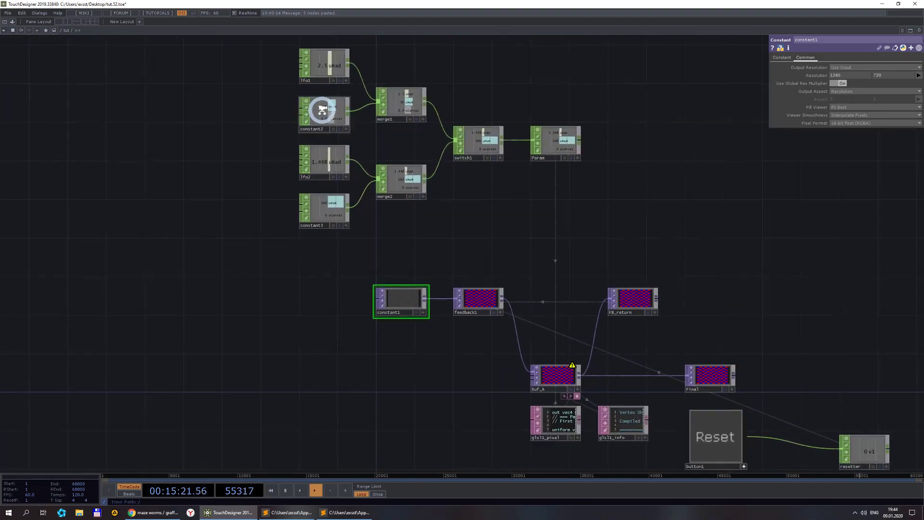
left_click(317, 108)
left_click(796, 84)
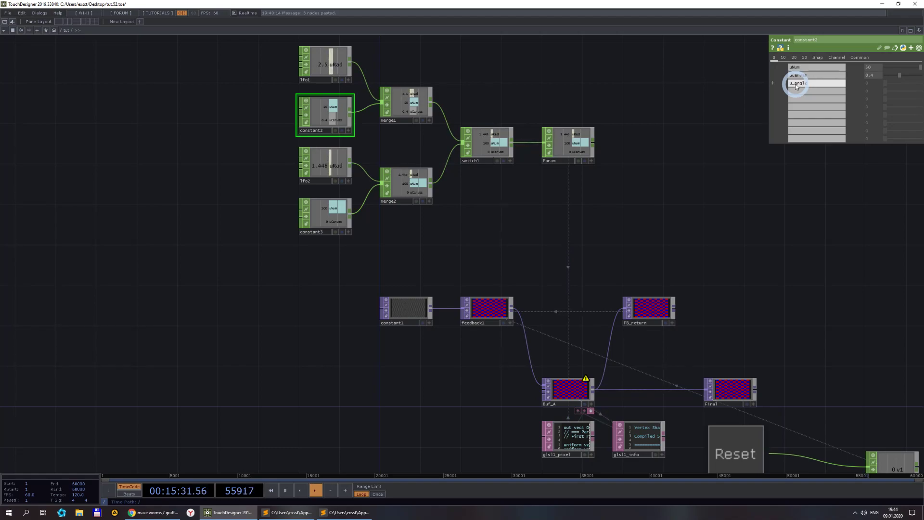
key("Return")
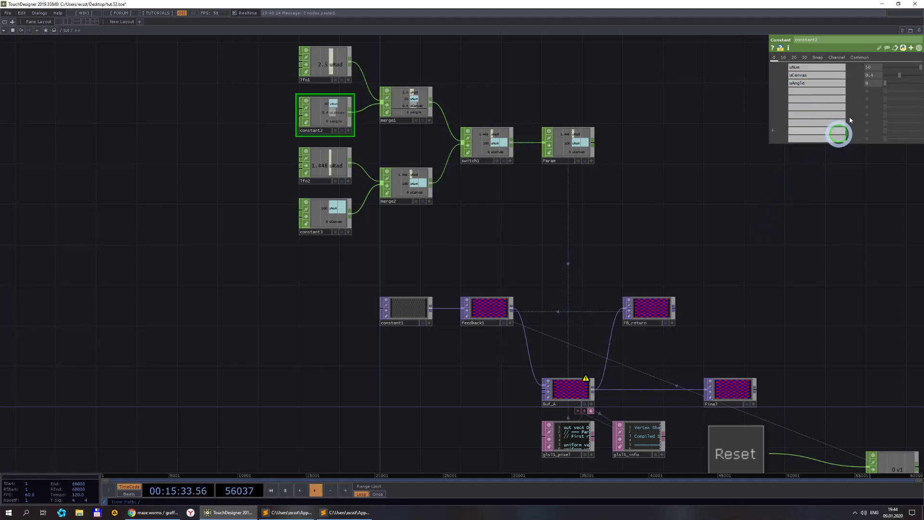
key("Return")
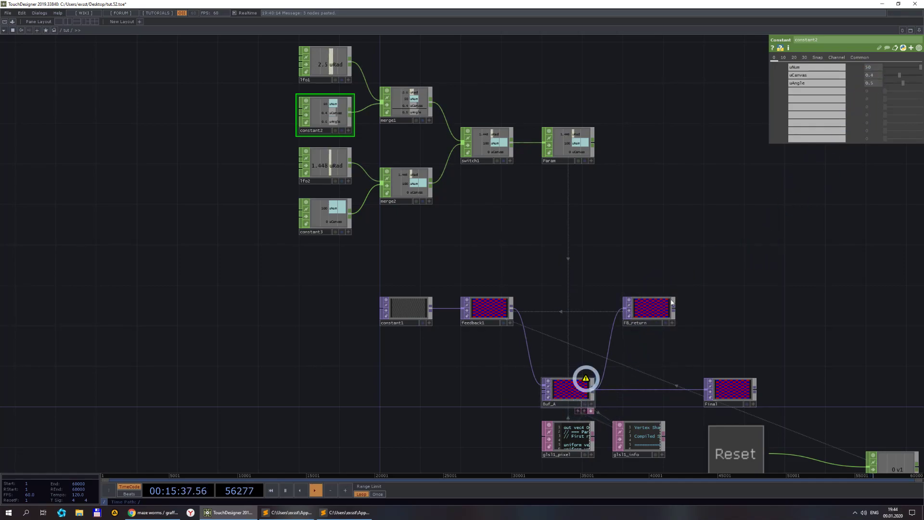
- Add a uniform named uAngle to the Buf_A GLSL node's vectors, reusing the channel name from constant2
left_click(795, 83)
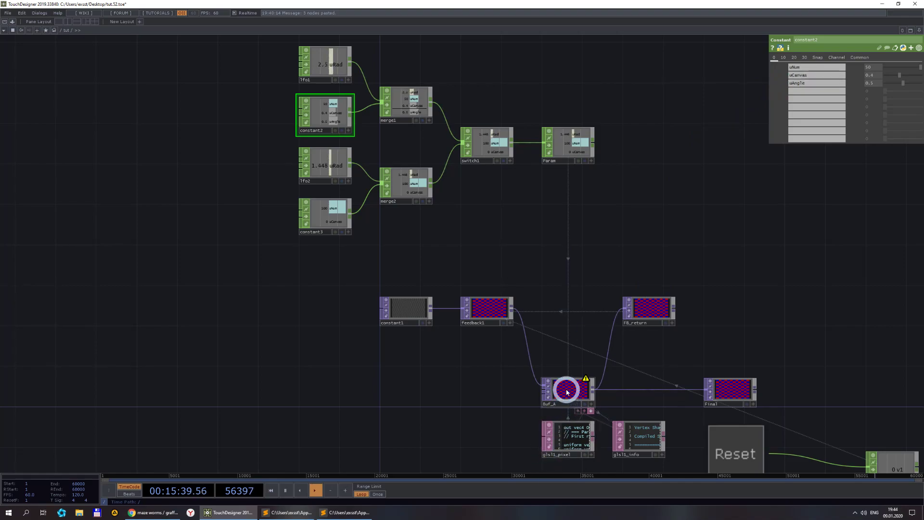
left_click(568, 388)
left_click(722, 58)
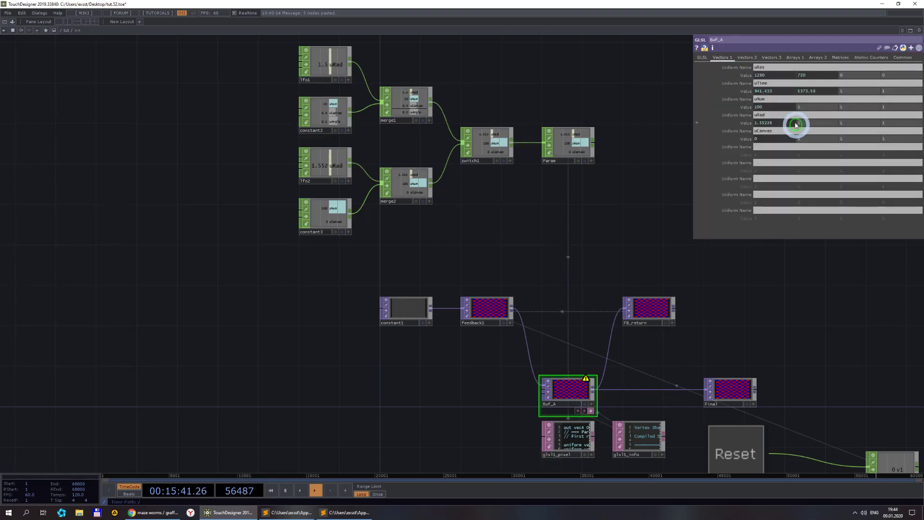
left_click(763, 146)
key("ctrl+v")
key("Return")
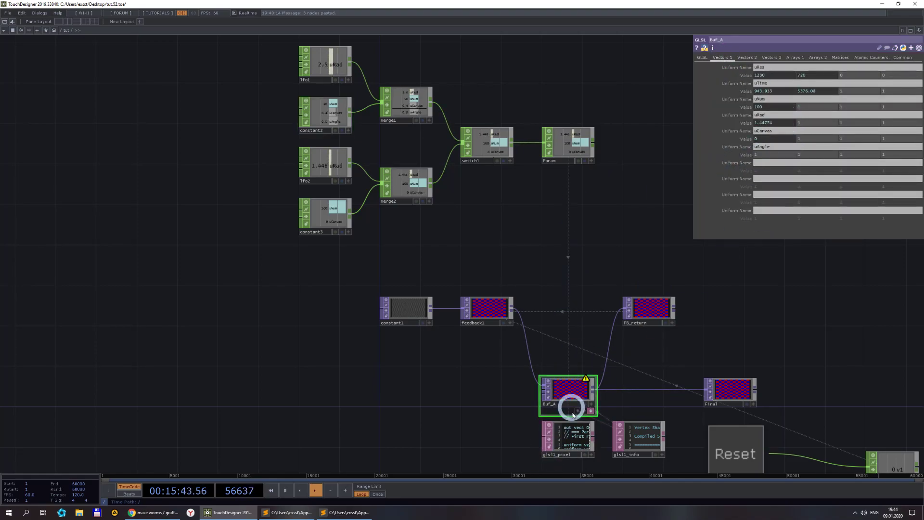
- Make the Param node's viewer active and set the switch1 index to 0 to feed it the merge1 channels
left_click(591, 161)
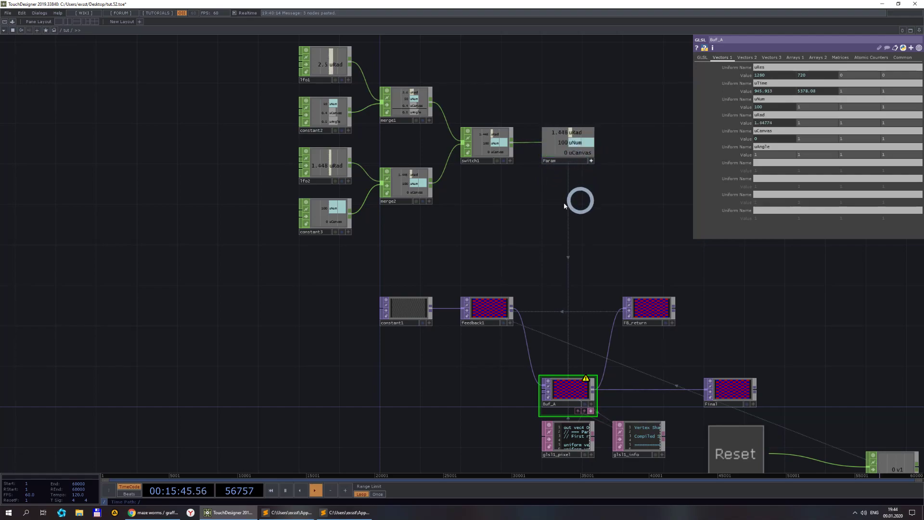
left_click(417, 187)
left_click(485, 144)
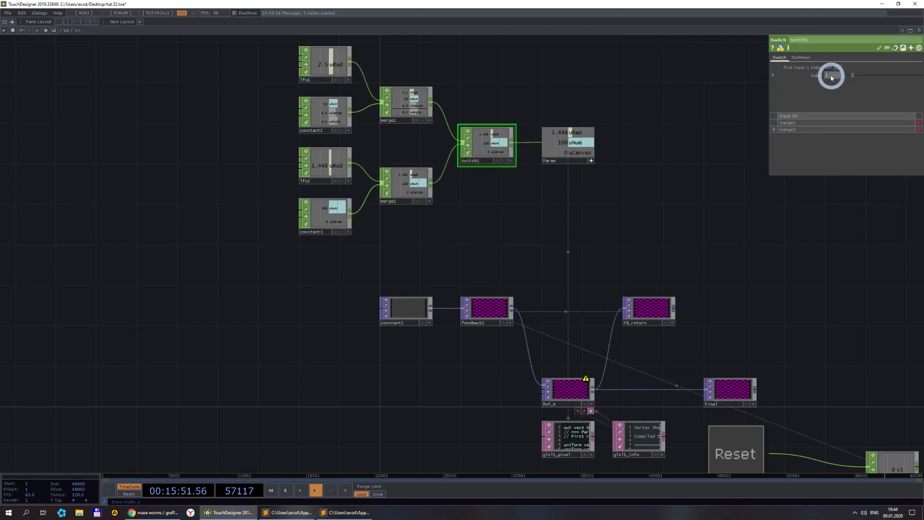
type("0")
key("Return")
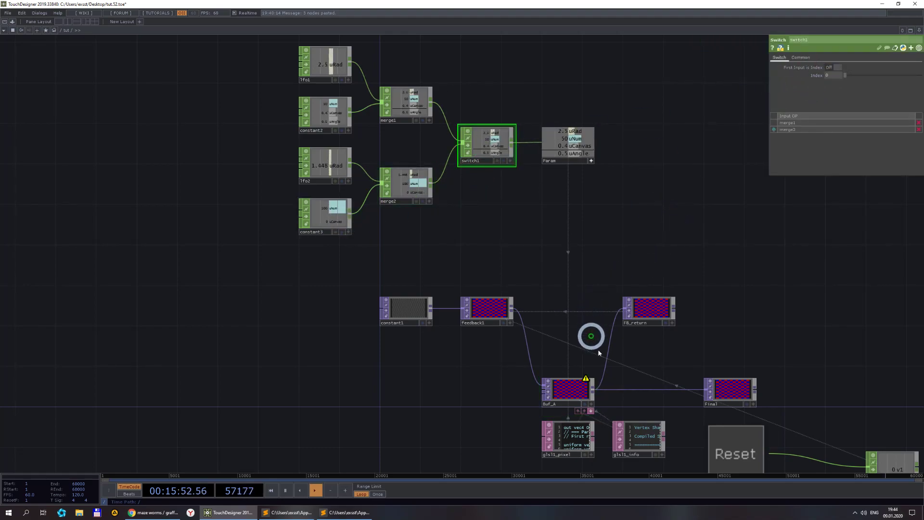
- Export the uAngle channel from the Param node to the value of Buf_A's uAngle uniform
left_click(565, 390)
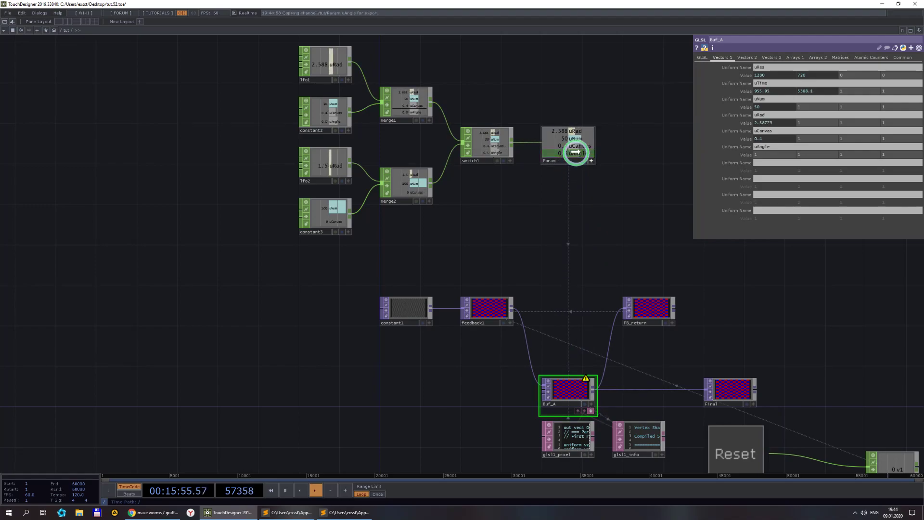
left_click_drag(576, 153, 768, 147)
left_click(768, 149)
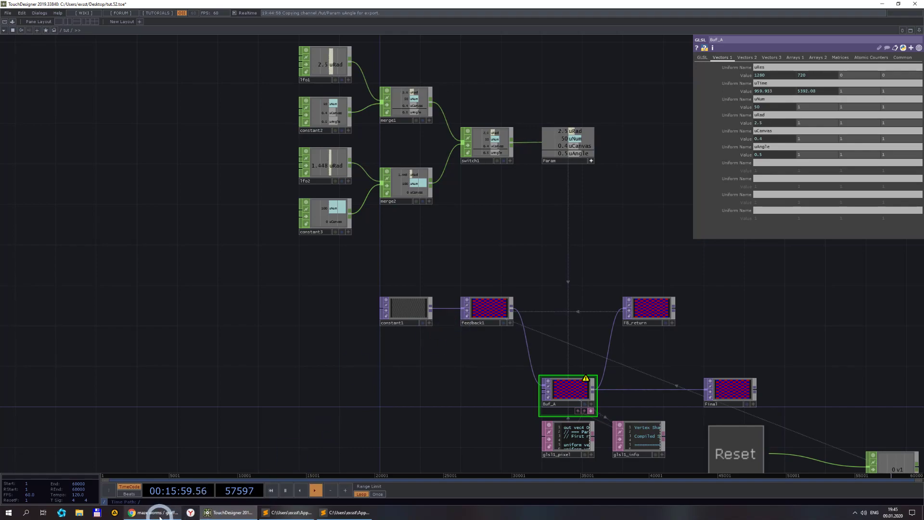
- Switch to the shader code in Sublime Text and declare "uniform float uAngle;" below the uCanvas uniform
left_click(288, 512)
scroll(117, 181, "up", 3)
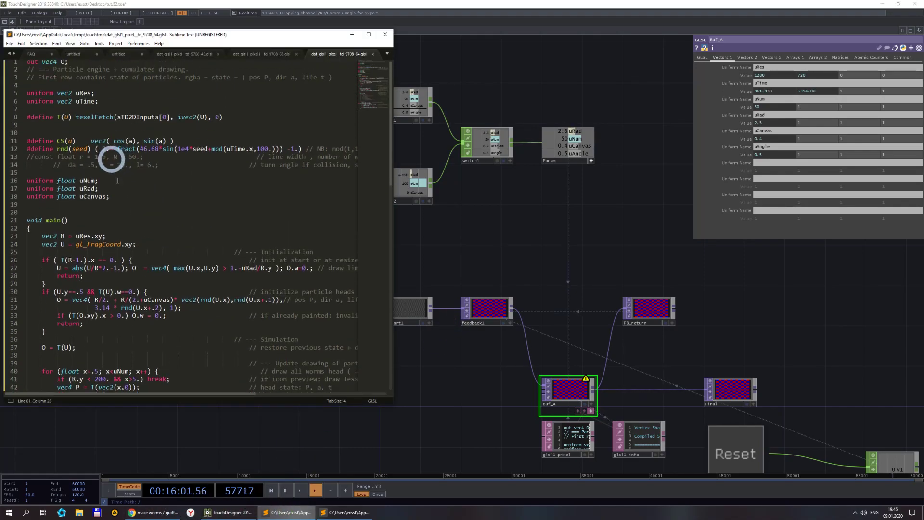
left_click(120, 196)
key("Return")
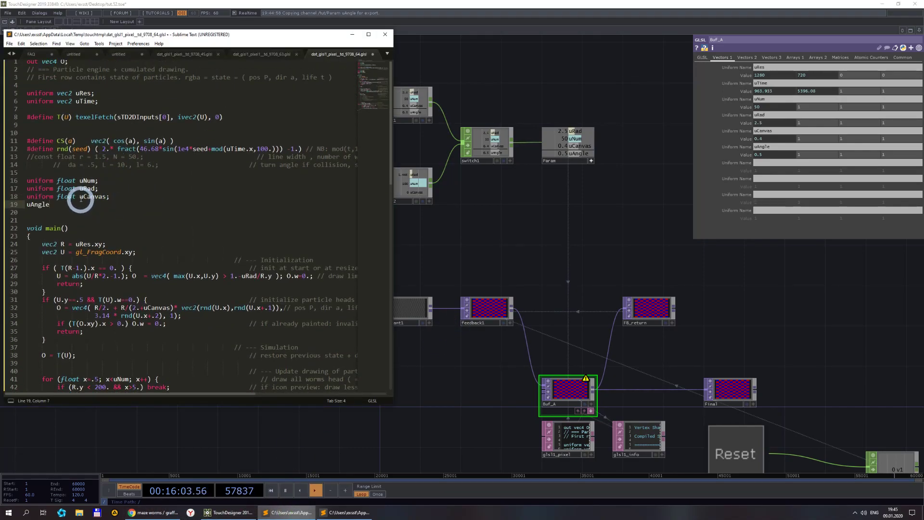
left_click(28, 196)
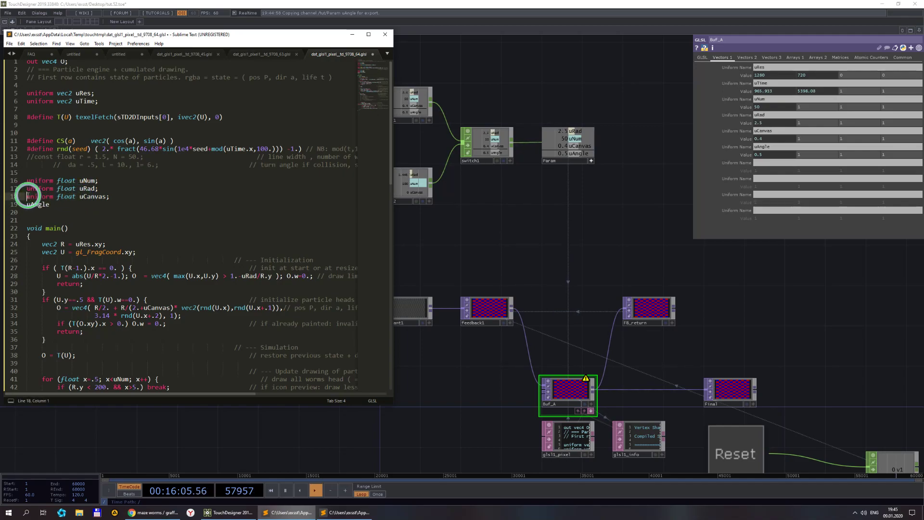
left_click_drag(27, 196, 71, 198)
key("ctrl+c")
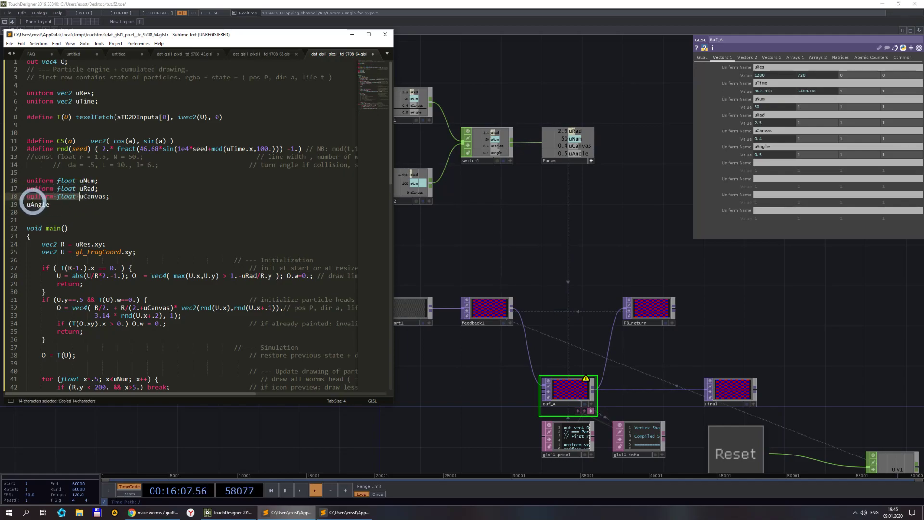
left_click(27, 205)
key("ctrl+v")
left_click(110, 203)
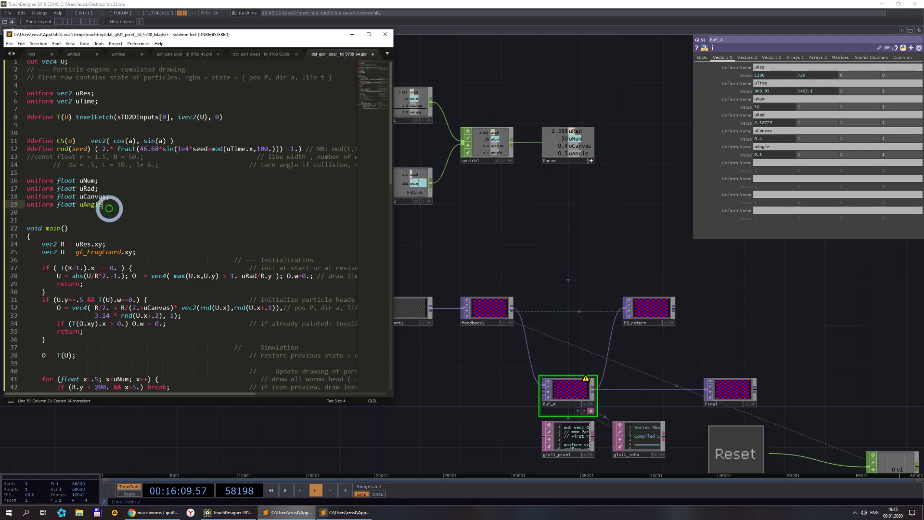
type(";")
- Replace da with uAngle in the while loop and in the max(a0, a-4.*da) line, and save the shader
key("ctrl+c")
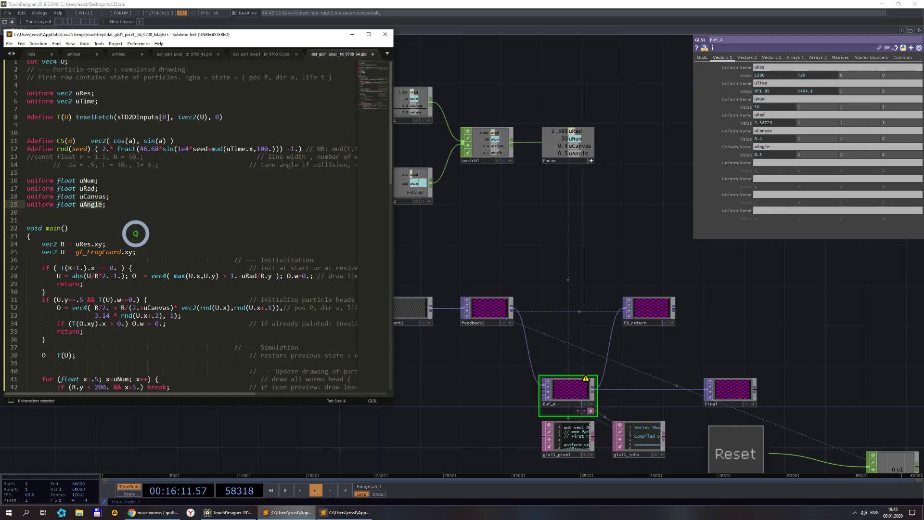
scroll(144, 231, "down", 20)
scroll(190, 238, "up", 8)
scroll(189, 238, "up", 2)
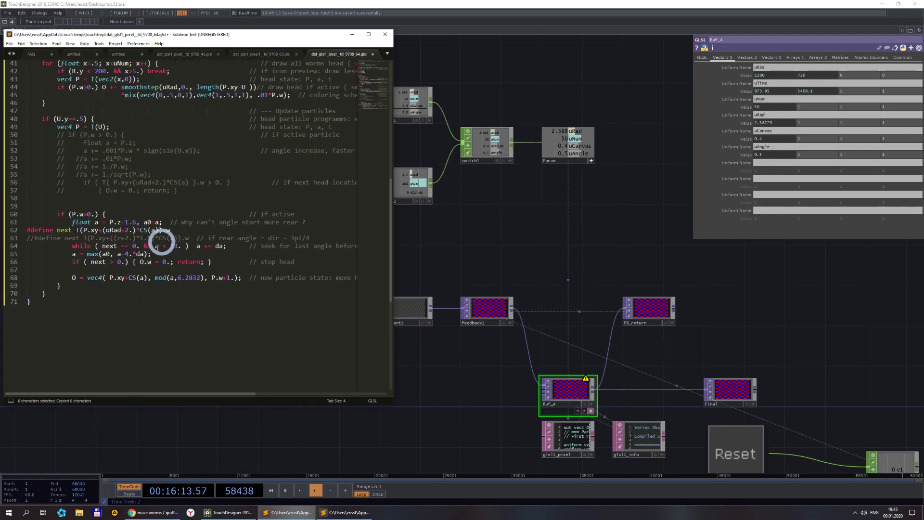
double_click(140, 254)
key("ctrl+v")
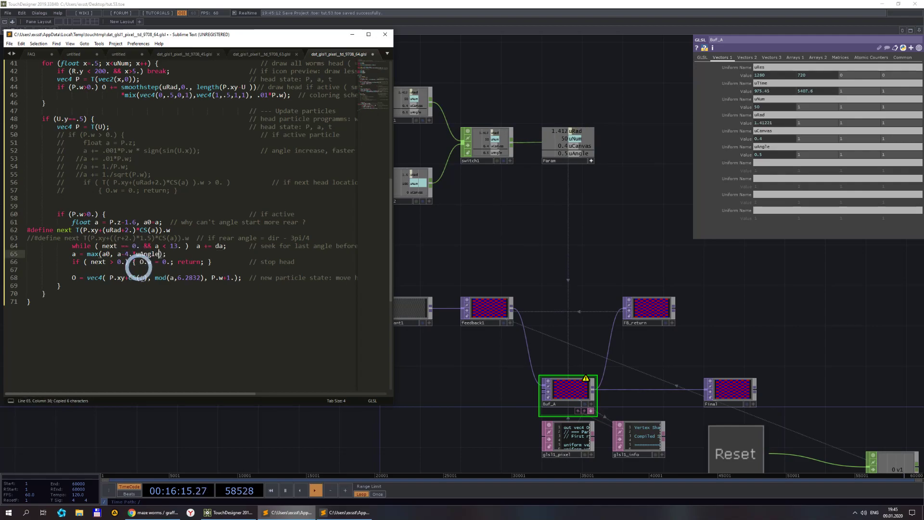
double_click(221, 246)
key("ctrl+v")
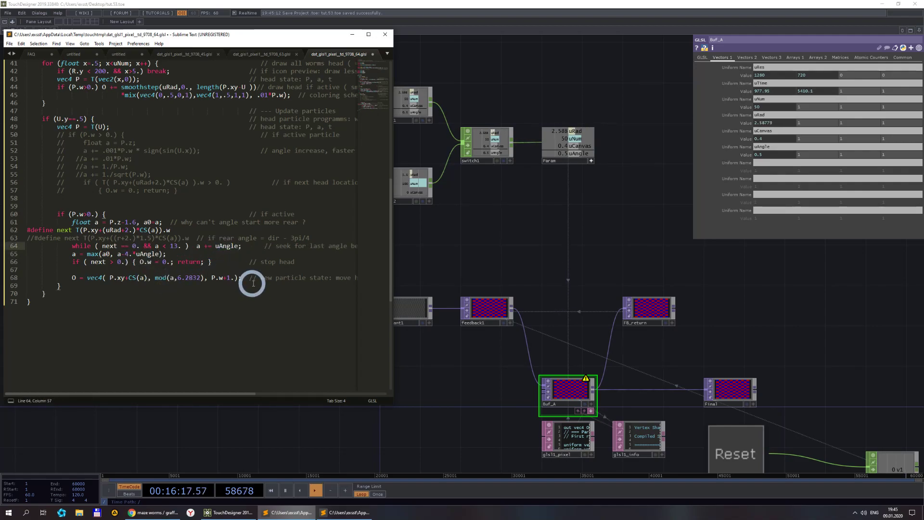
- Switch to TouchDesigner, reset the simulation and examine the worm pattern drawn in Buf_A
left_click(727, 446)
scroll(576, 383, "up", 5)
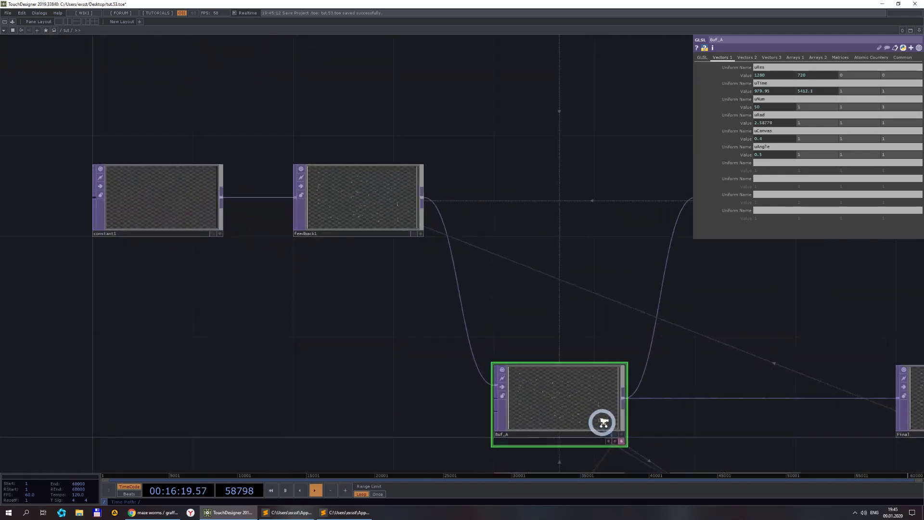
scroll(602, 422, "up", 4)
scroll(498, 293, "up", 4)
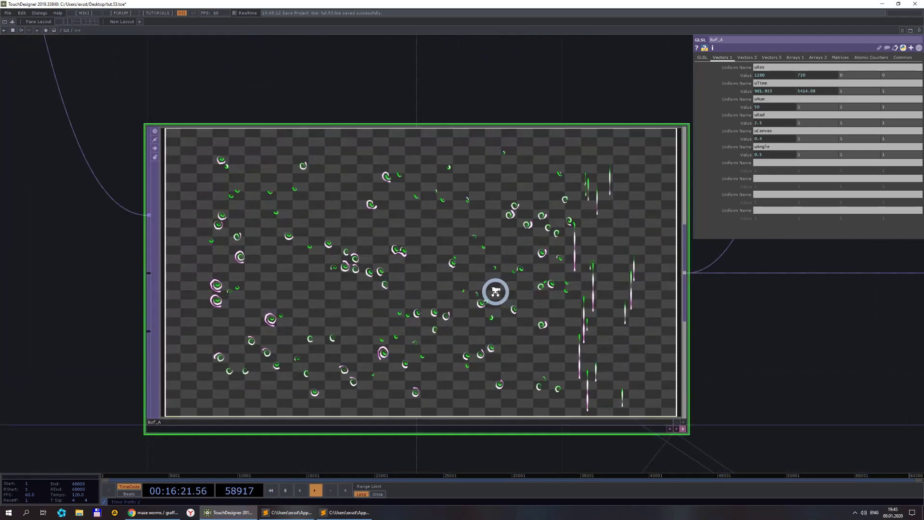
scroll(496, 292, "up", 4)
scroll(489, 294, "down", 3)
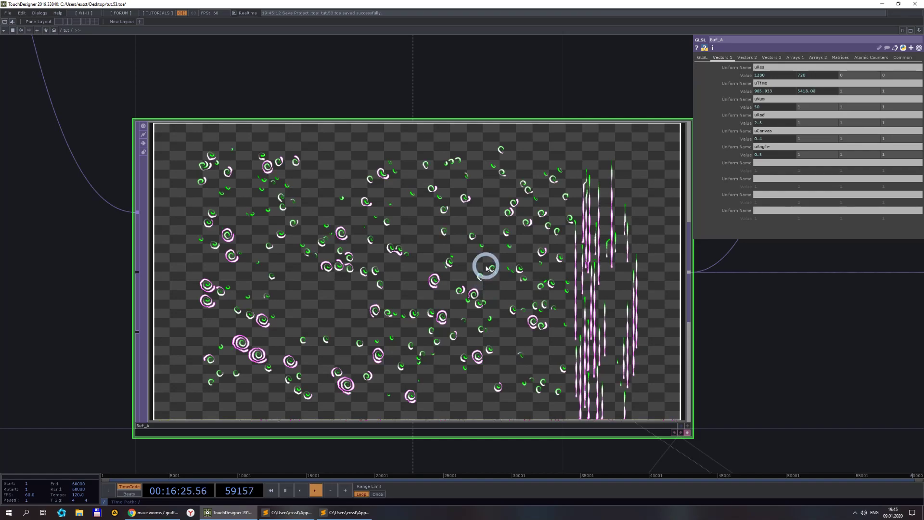
scroll(495, 262, "down", 6)
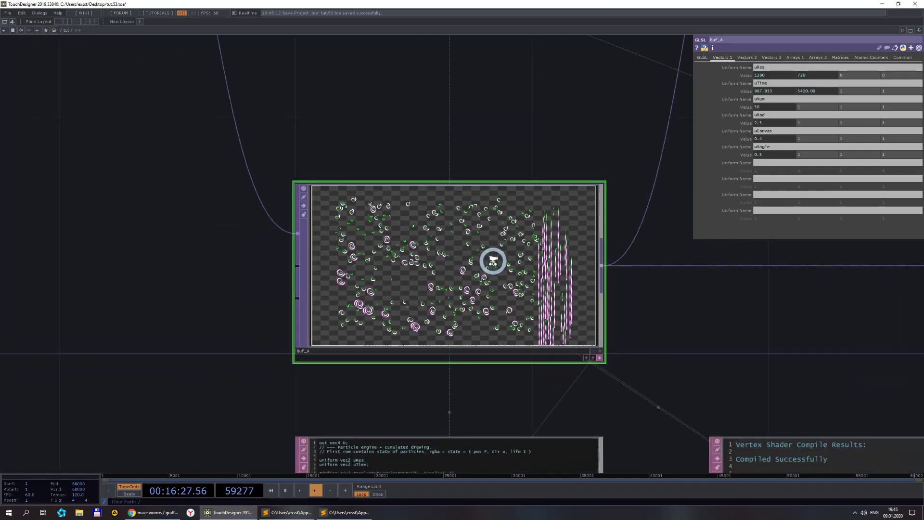
scroll(534, 294, "up", 4)
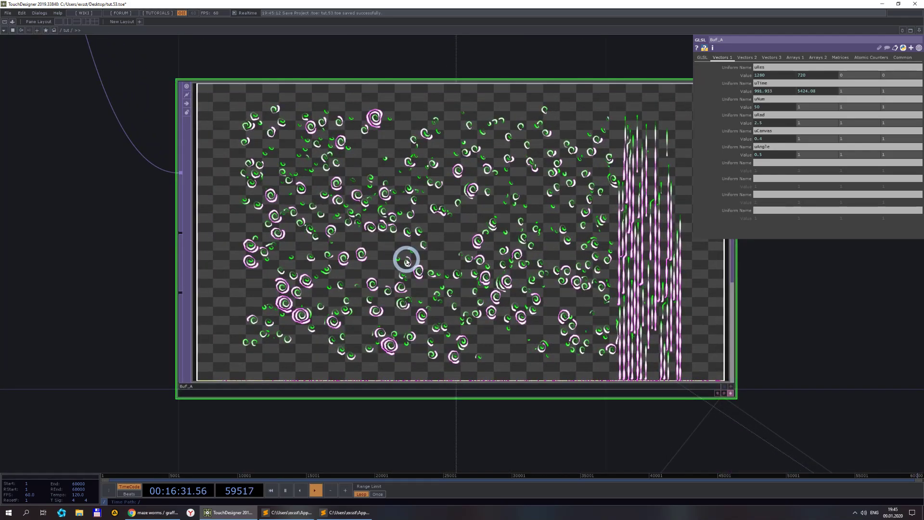
scroll(407, 262, "down", 4)
scroll(419, 243, "up", 5)
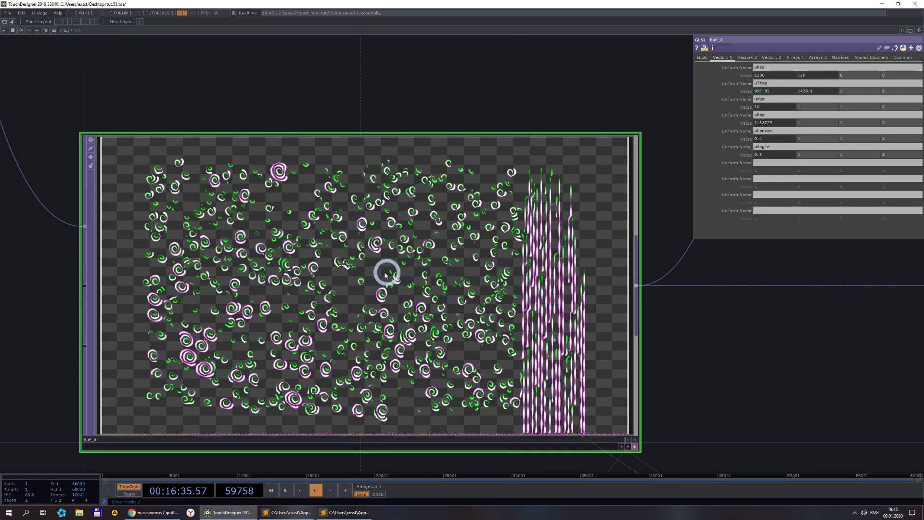
scroll(362, 226, "down", 5)
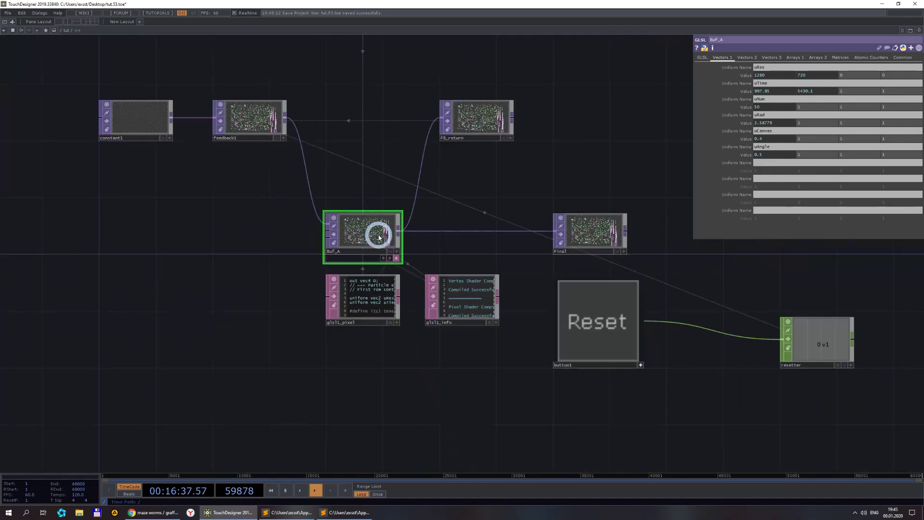
- Set the offset of lfo1 to 1.5 and its amplitude to 0.1
left_click_drag(336, 76, 379, 274)
scroll(379, 274, "down", 2)
scroll(229, 181, "up", 3)
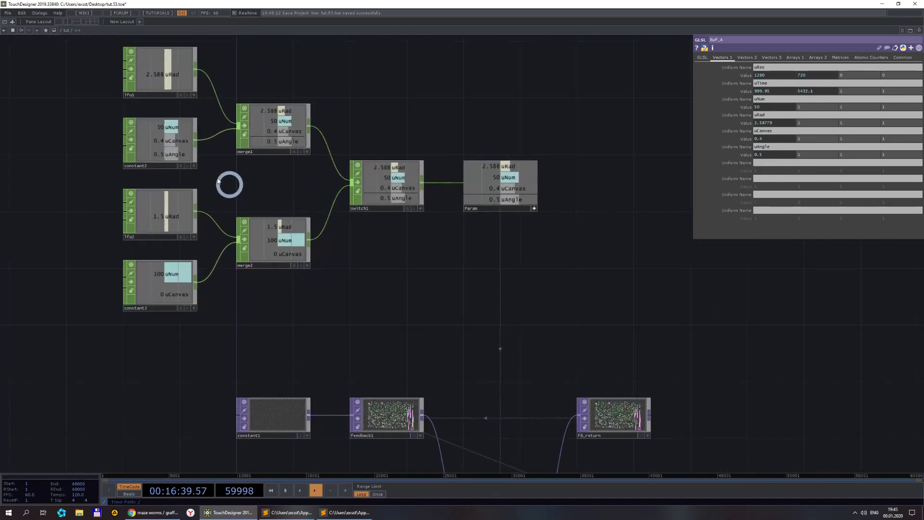
left_click(177, 82)
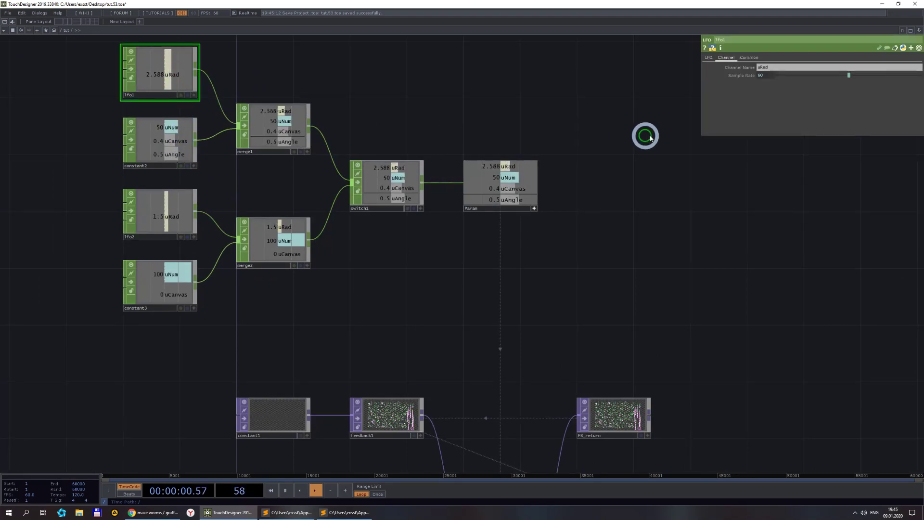
left_click(709, 58)
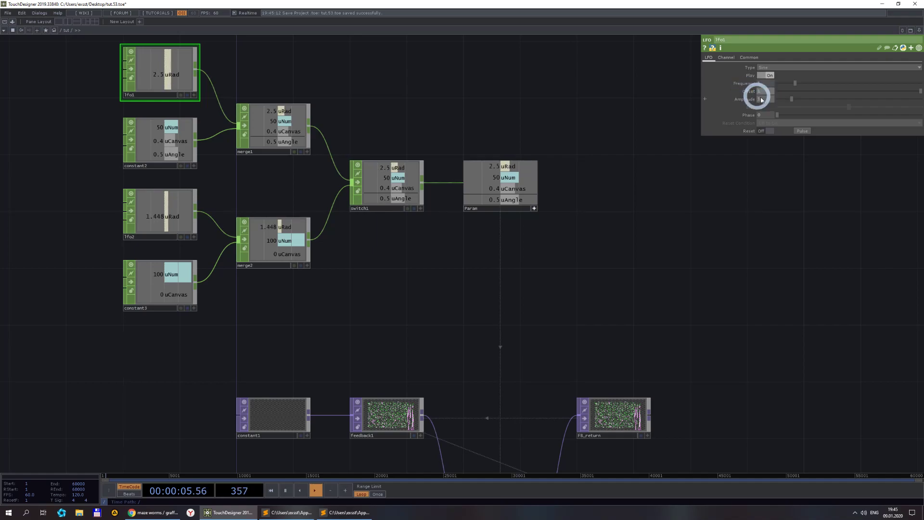
middle_click_drag(762, 101, 728, 95)
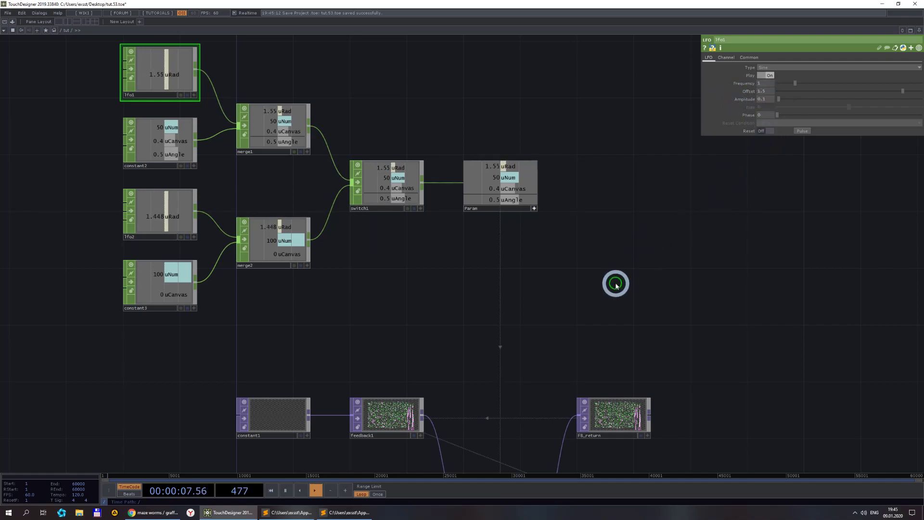
- Reset the simulation and check how worms with the new lfo1 radius spread across Buf_A
left_click_drag(615, 282, 576, 36)
left_click(666, 365)
scroll(443, 318, "up", 5)
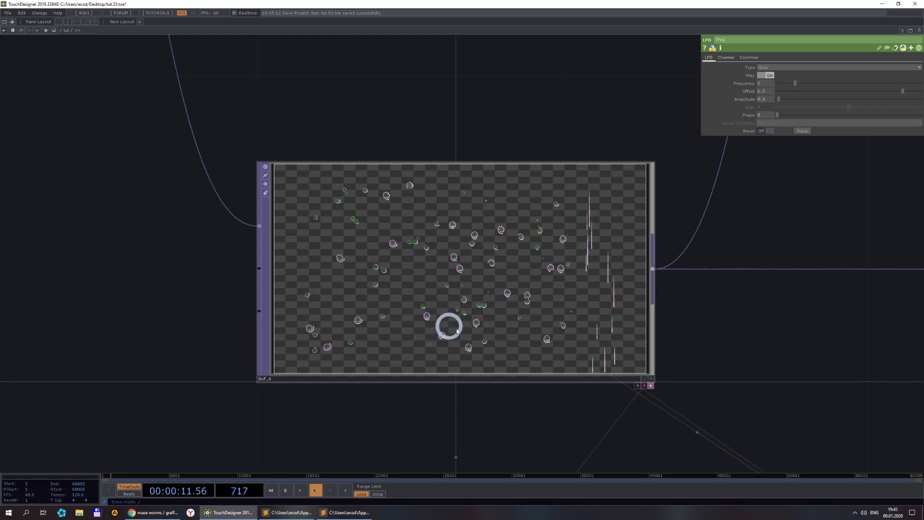
scroll(476, 322, "up", 3)
scroll(439, 178, "down", 2)
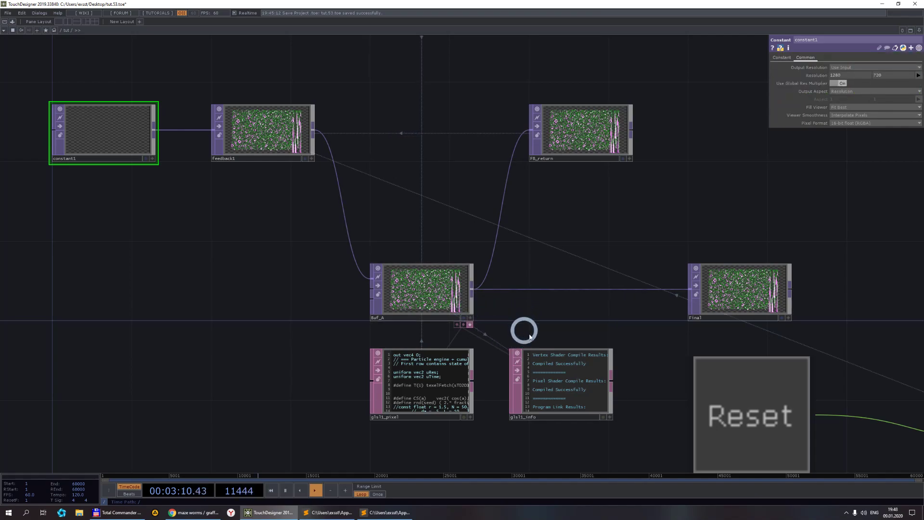
scroll(439, 314, "up", 5)
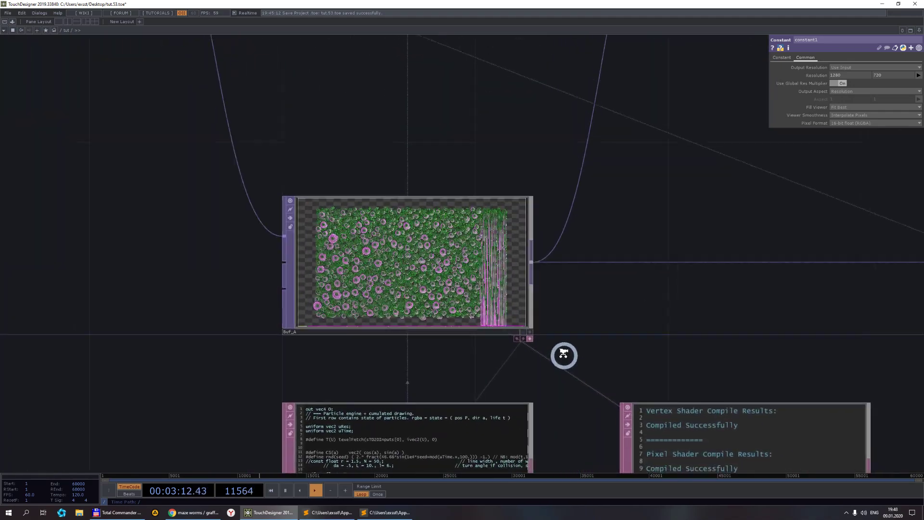
scroll(561, 355, "down", 3)
scroll(481, 217, "up", 1)
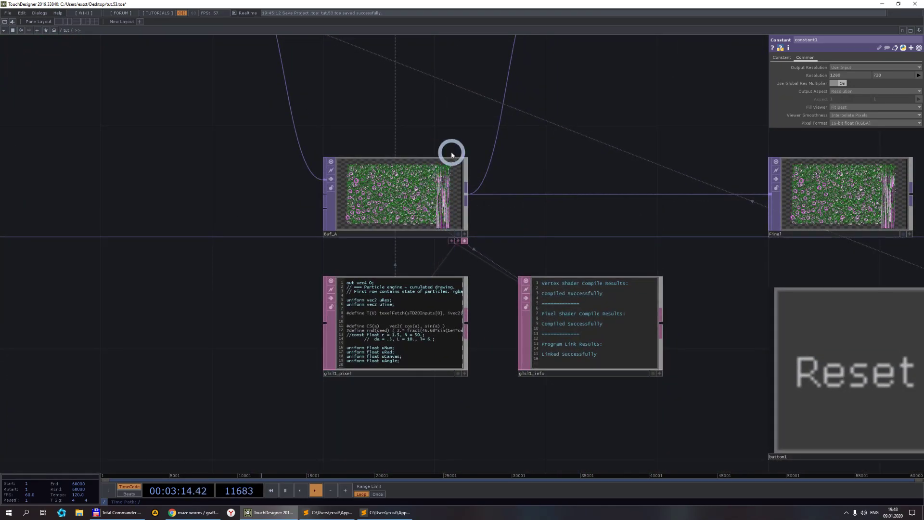
left_click(843, 365)
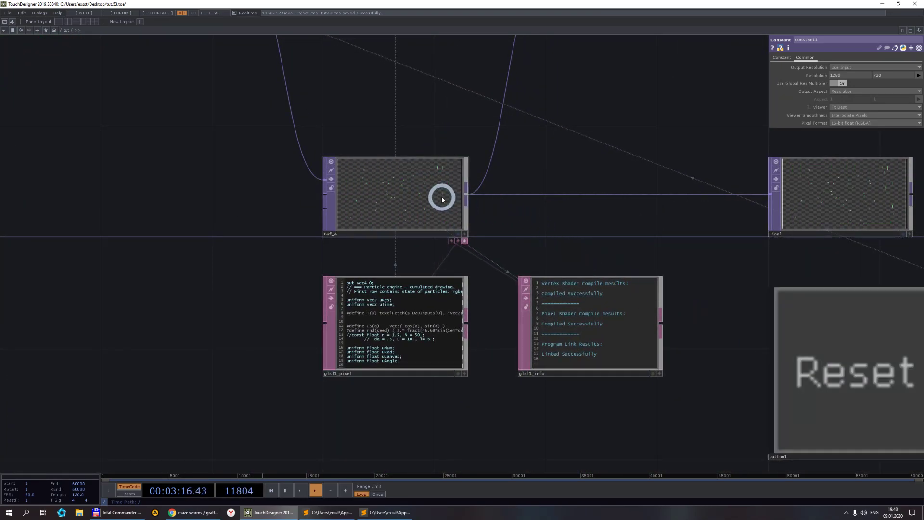
- Set the pixel format of the constant1 node to 32-bit float (RGBA)
scroll(437, 210, "down", 4)
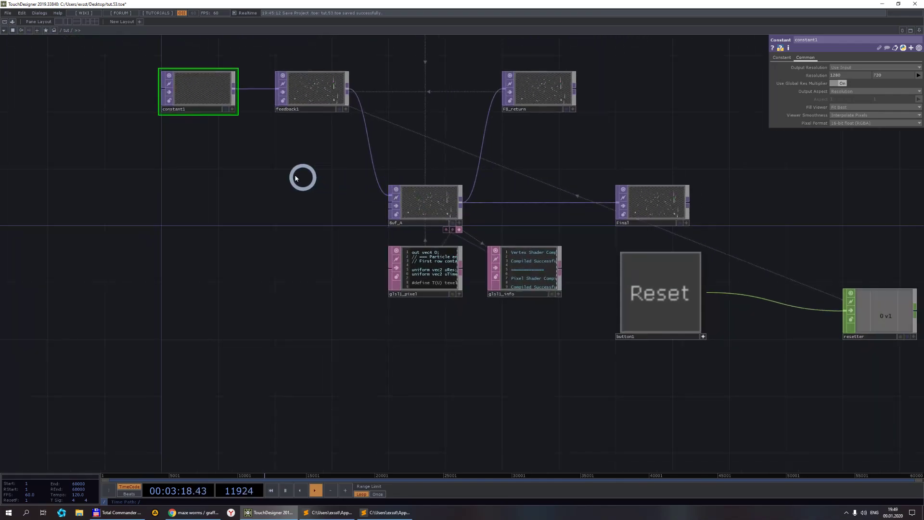
left_click(843, 123)
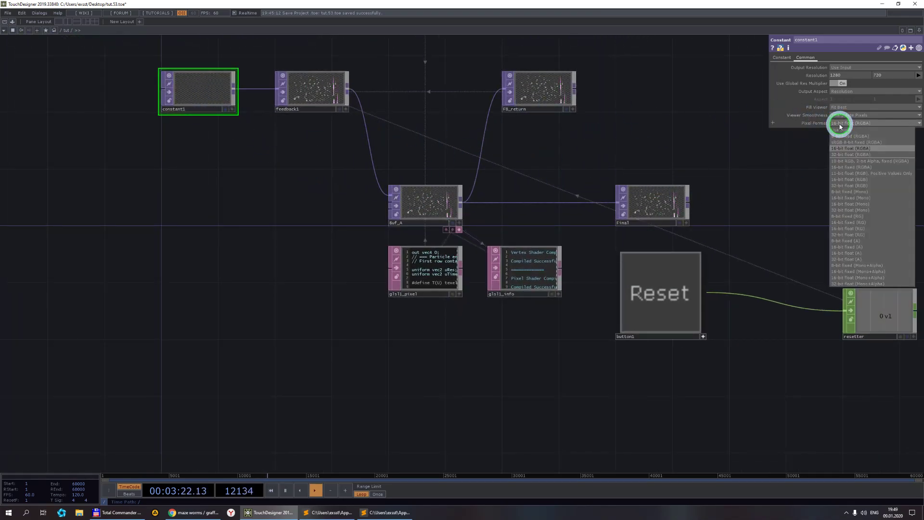
left_click(841, 154)
- Reset the simulation and examine the worms growing in Buf_A with the 32-bit pixel format
left_click(640, 293)
scroll(417, 197, "up", 4)
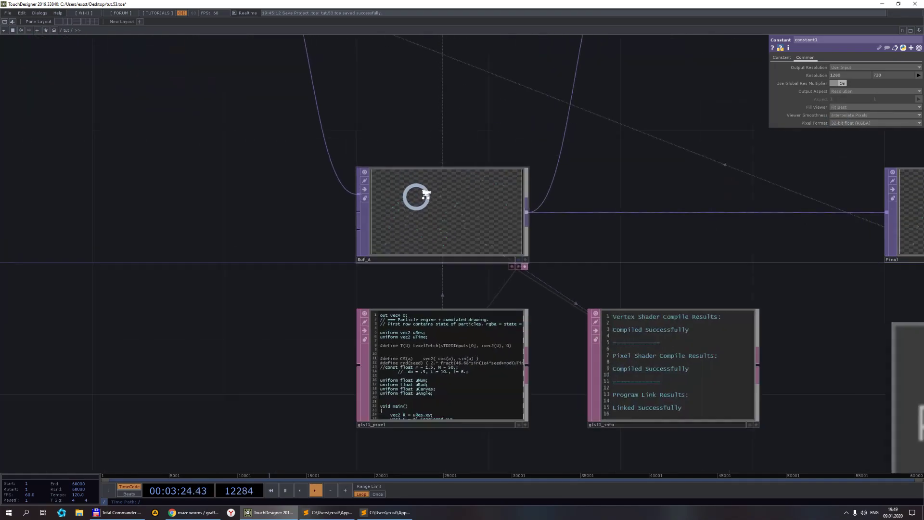
scroll(425, 194, "up", 3)
scroll(530, 190, "up", 3)
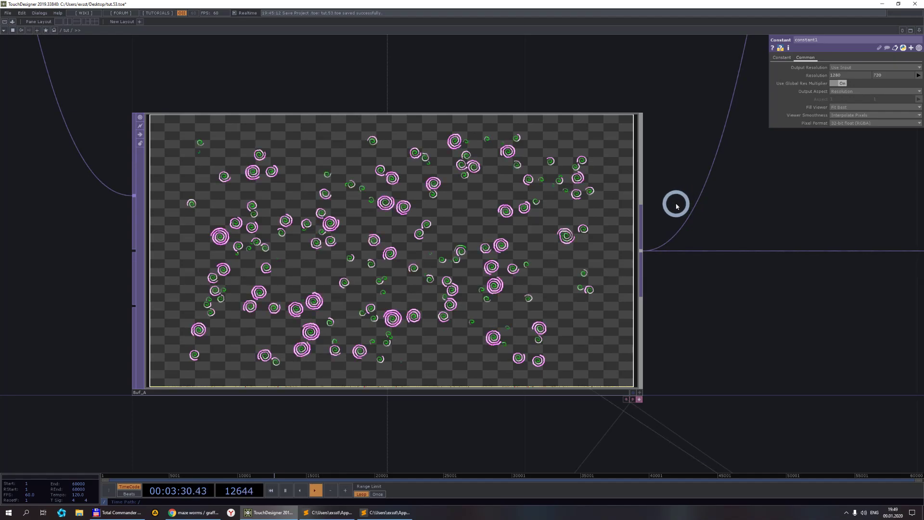
scroll(676, 207, "down", 3)
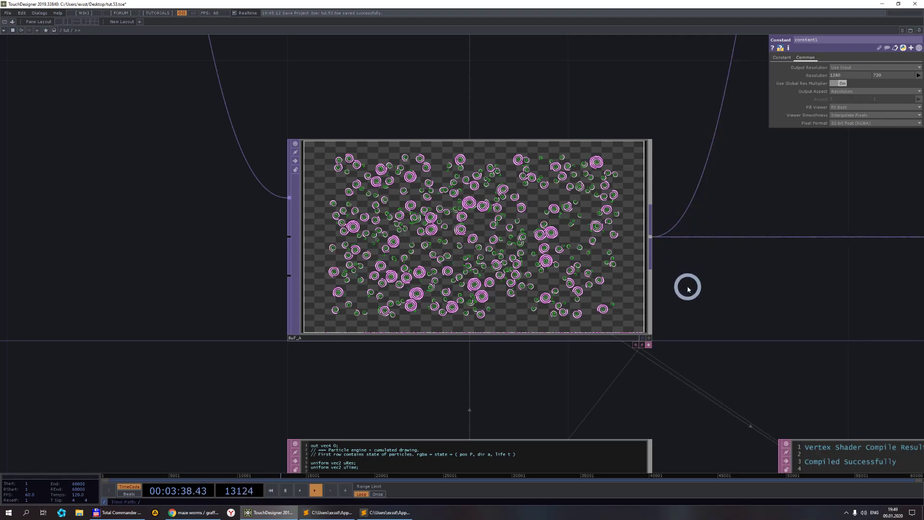
scroll(695, 318, "down", 2)
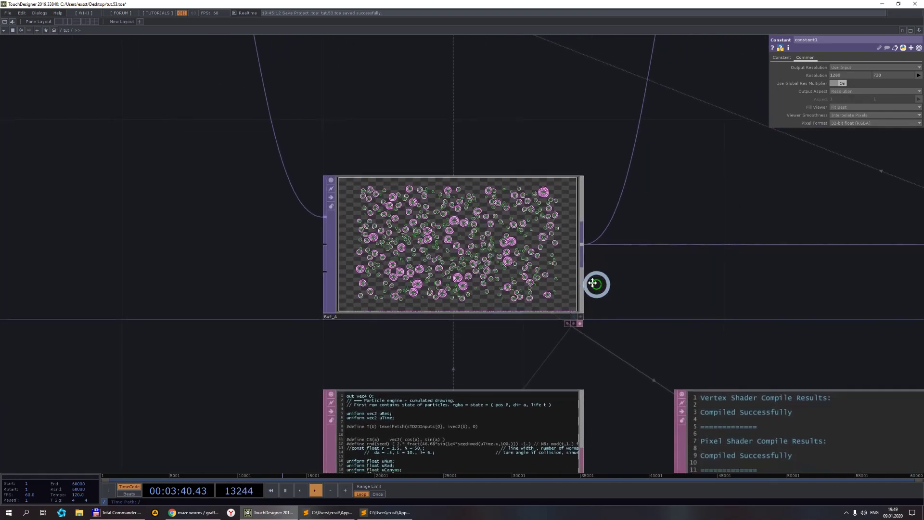
scroll(466, 250, "up", 4)
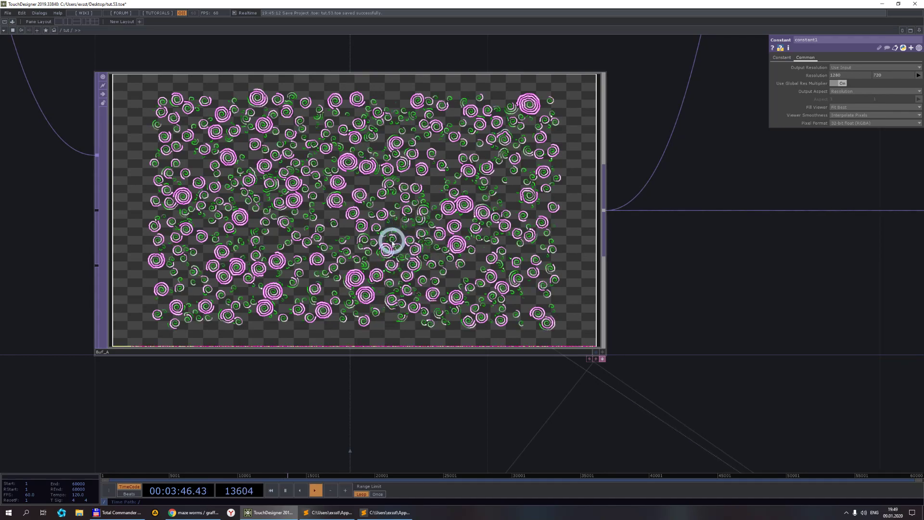
scroll(379, 249, "down", 2)
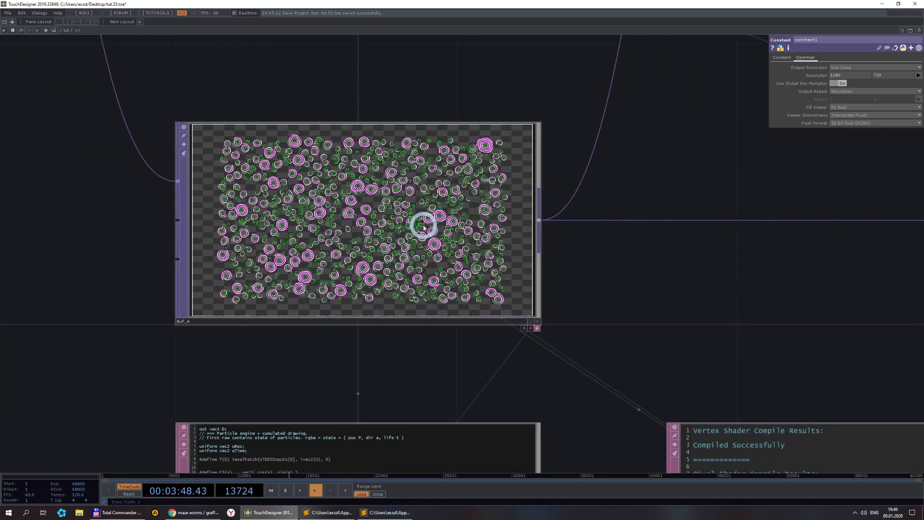
- Examine the spiral worm pattern in the Buf_A viewer at close range
scroll(318, 194, "up", 2)
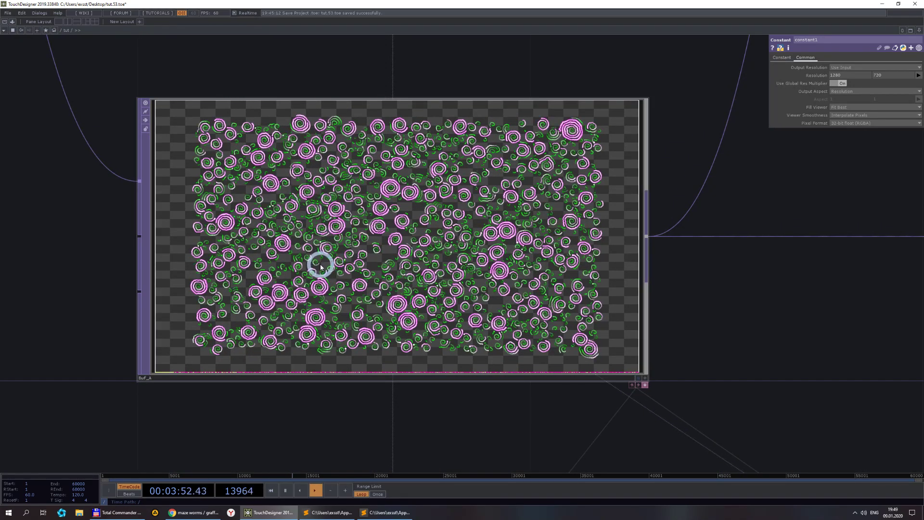
scroll(380, 248, "down", 3)
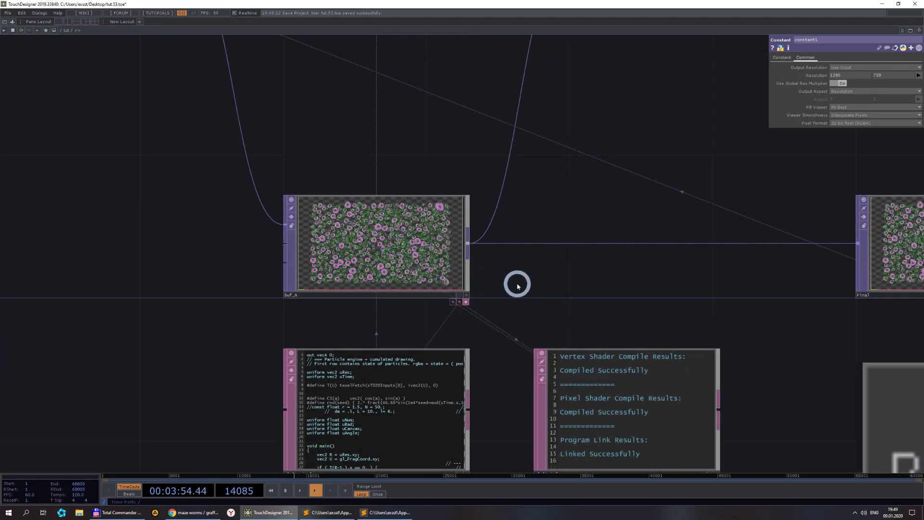
scroll(383, 273, "down", 1)
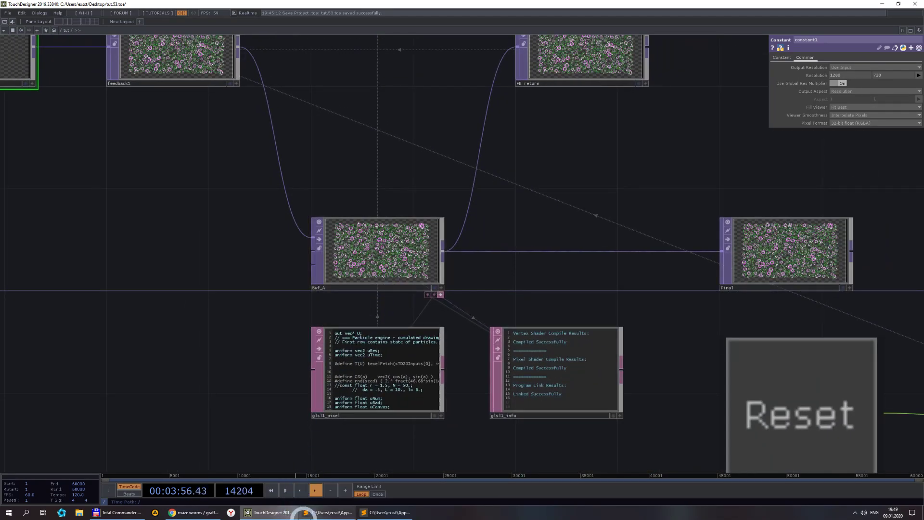
- Switch to Sublime Text, widen its window, and review the glsl1_pixel shader from the commented constants down to the worm strategy
left_click(320, 513)
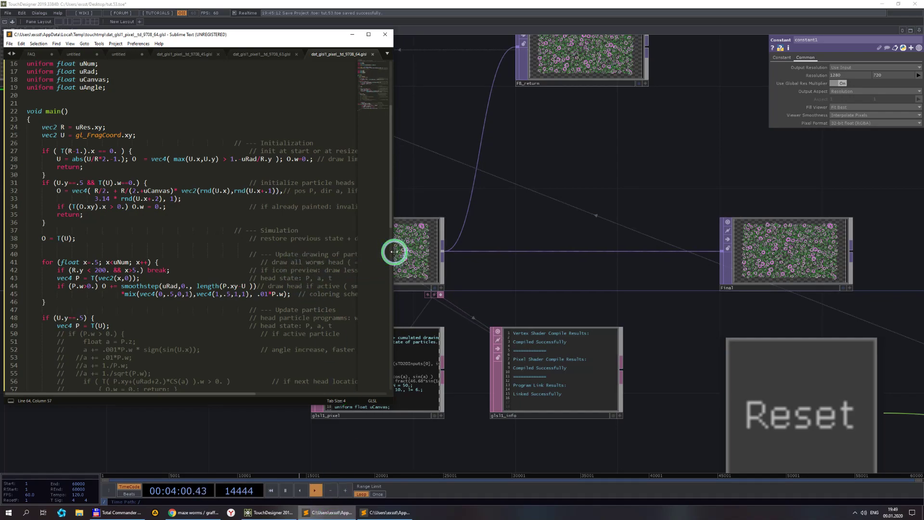
left_click_drag(394, 250, 580, 246)
scroll(192, 258, "up", 3)
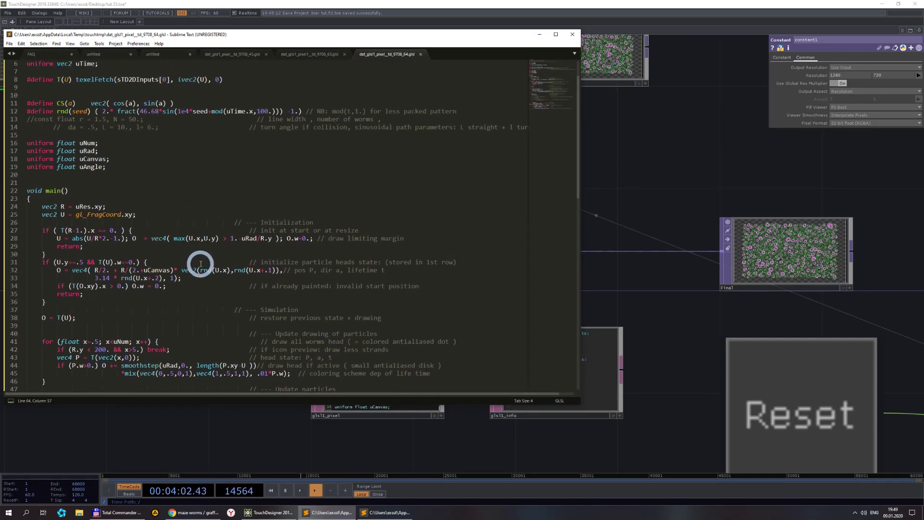
scroll(201, 264, "up", 2)
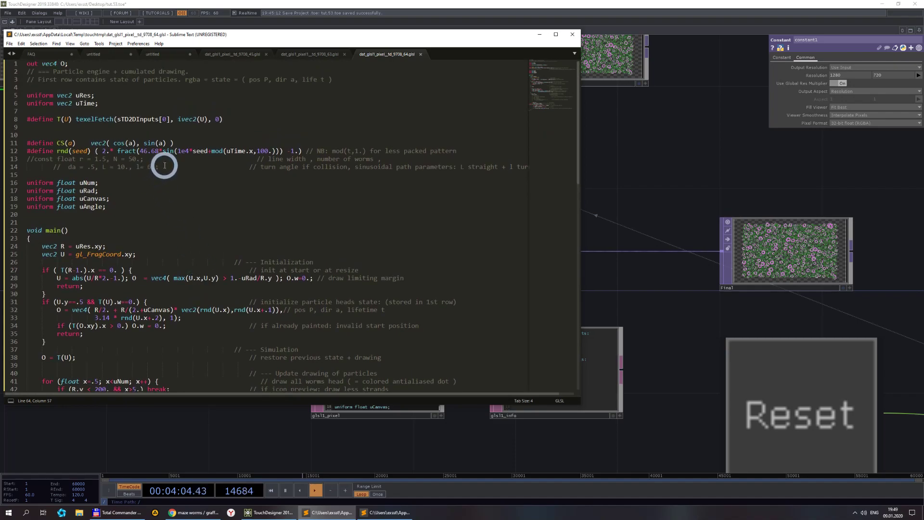
left_click_drag(171, 167, 42, 166)
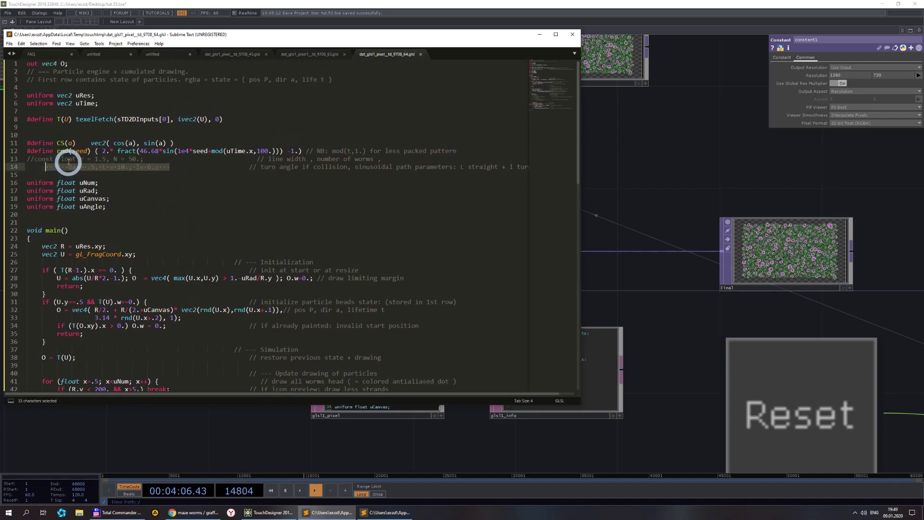
left_click(119, 183)
scroll(171, 239, "down", 5)
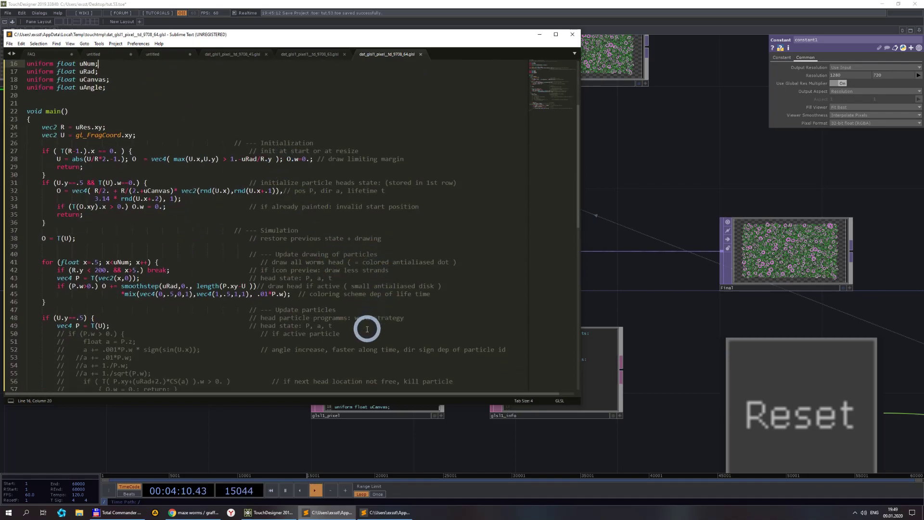
scroll(333, 286, "down", 3)
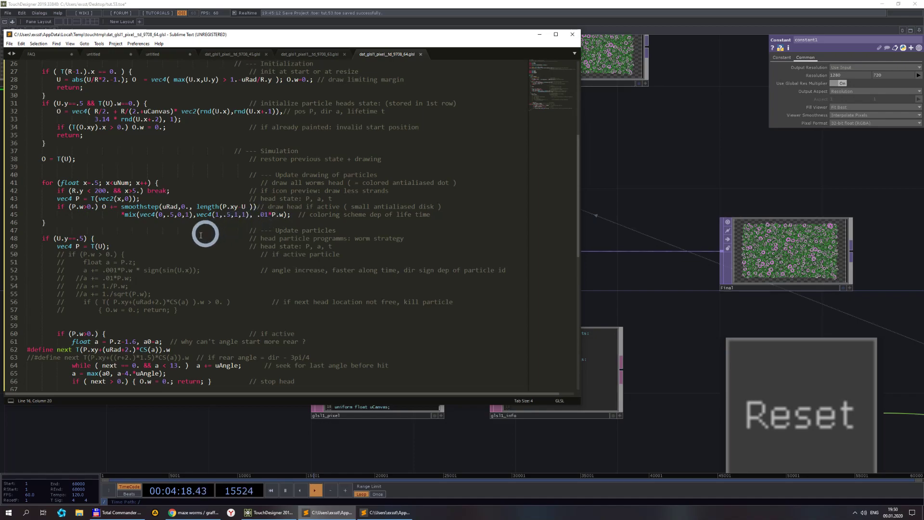
- Insert two blank lines below the coloring-scheme mix line in the shader's particle drawing loop
left_click_drag(306, 214, 366, 214)
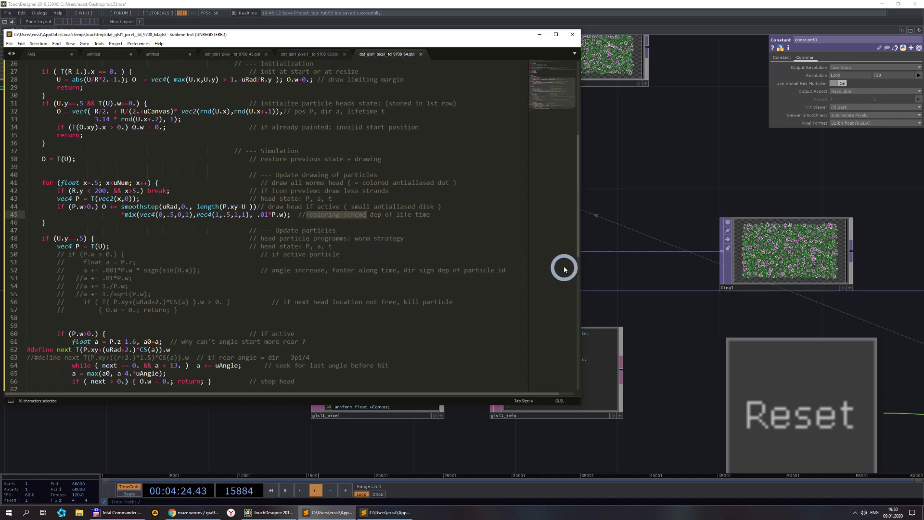
left_click(273, 230)
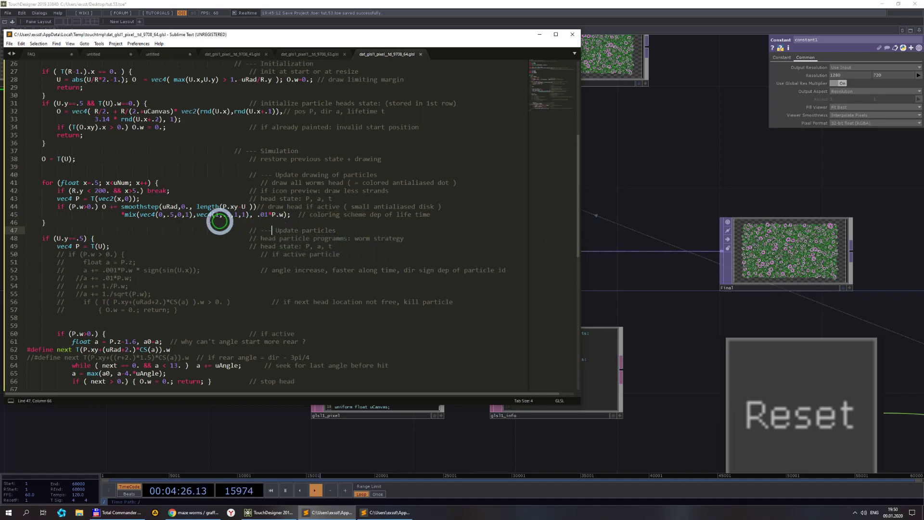
double_click(146, 215)
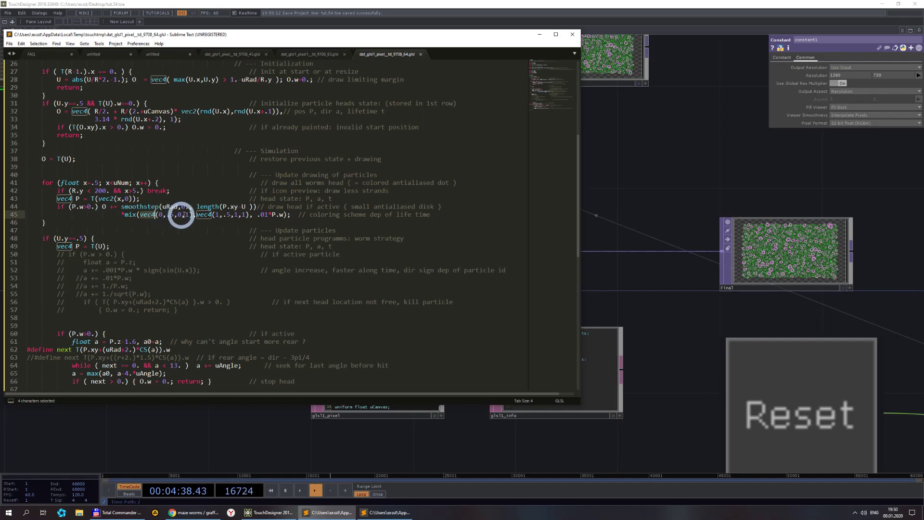
left_click(200, 246)
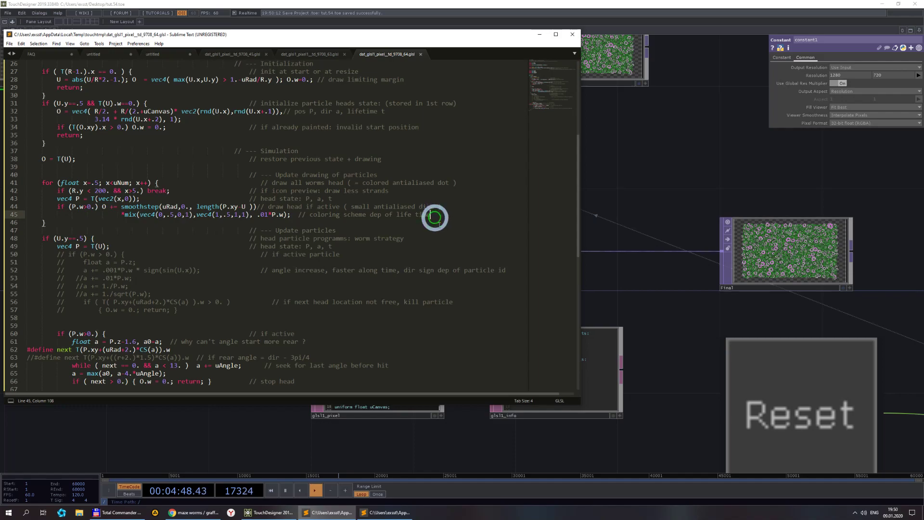
key("Return")
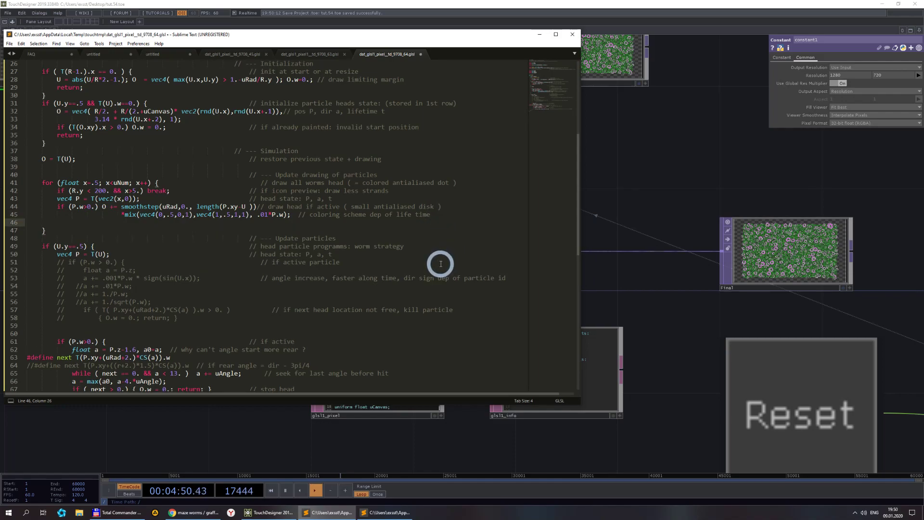
key("Return")
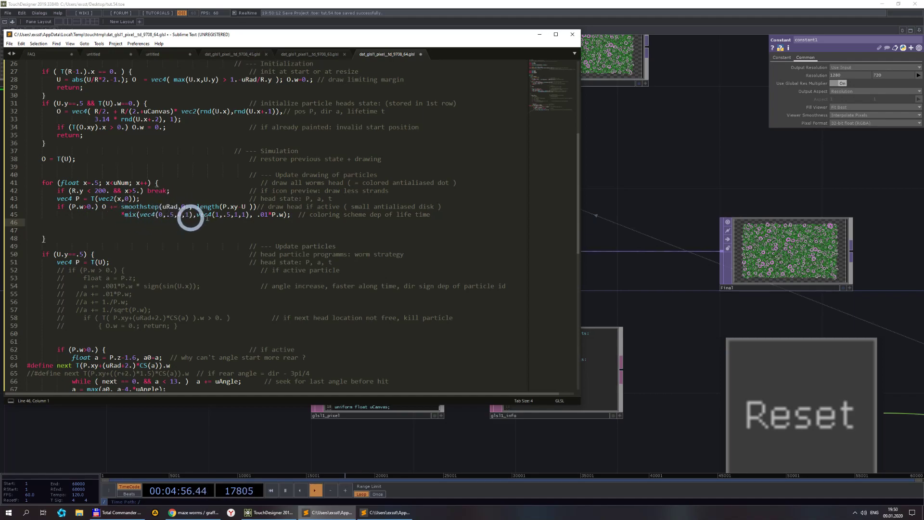
- Examine the worm drawing loop, including its uNum limit and the P.w life-time term in the color mix
left_click_drag(302, 215, 8, 183)
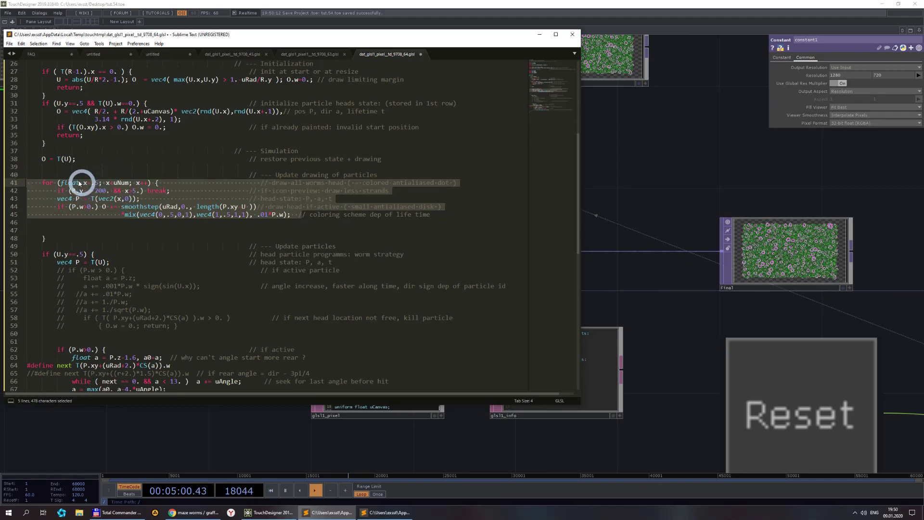
scroll(125, 215, "up", 2)
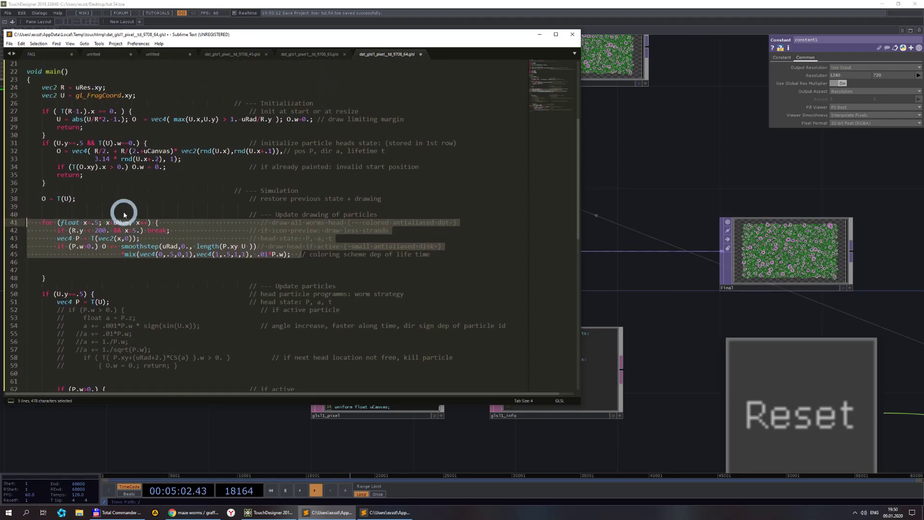
double_click(120, 222)
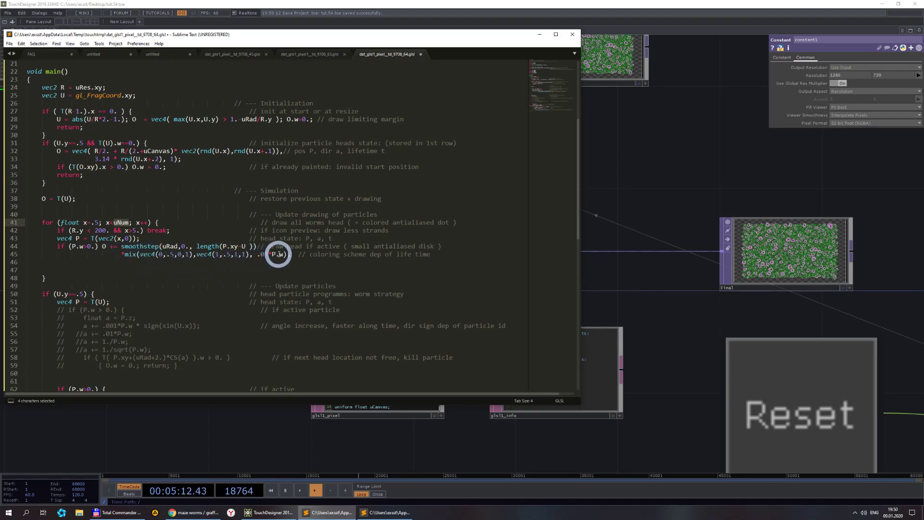
double_click(273, 254)
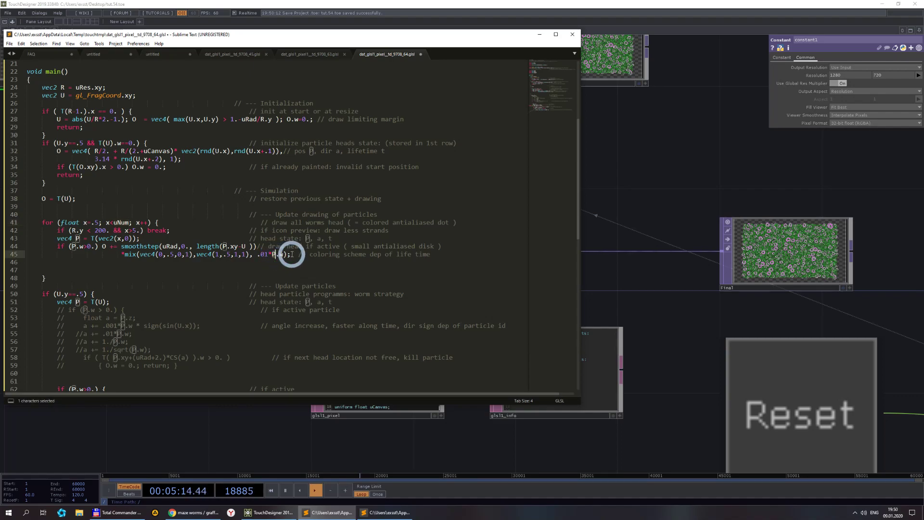
left_click(153, 254)
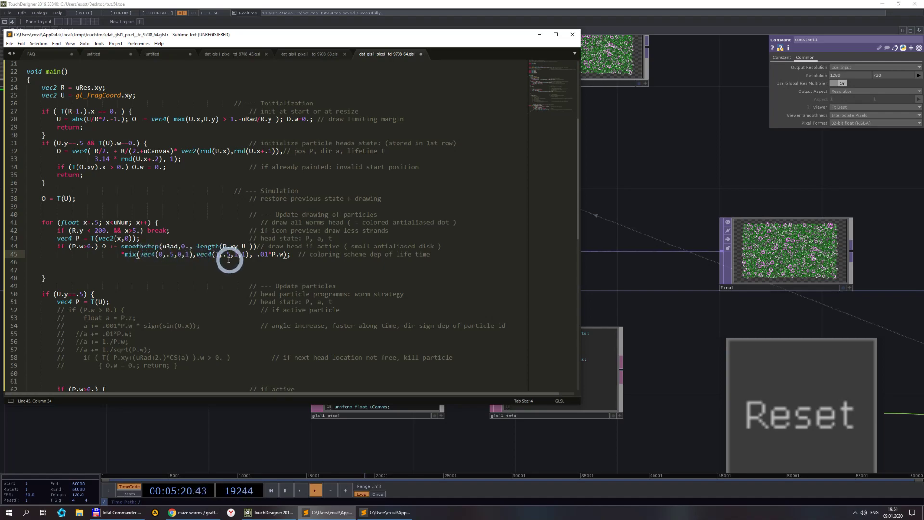
- Switch to TouchDesigner and add a Noise TOP below the constant1 node
left_click(670, 355)
scroll(654, 336, "down", 5)
scroll(376, 302, "up", 5)
double_click(286, 291)
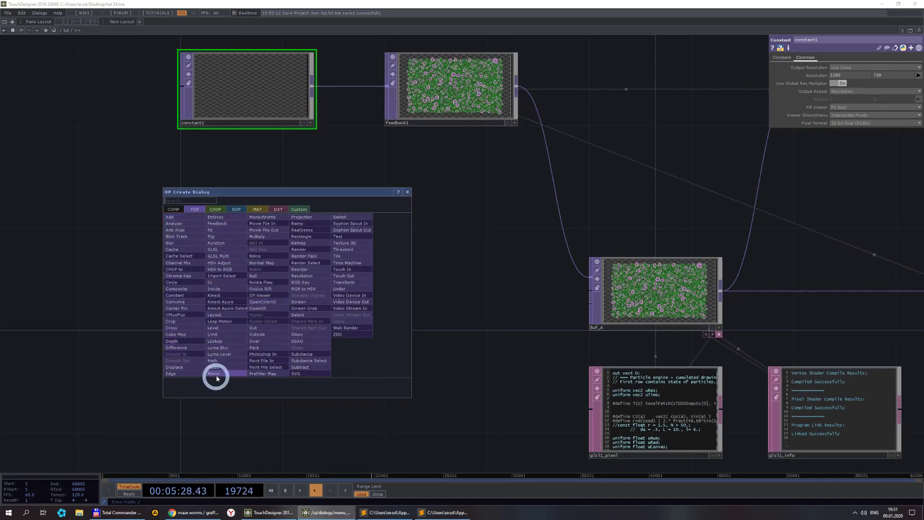
left_click(254, 259)
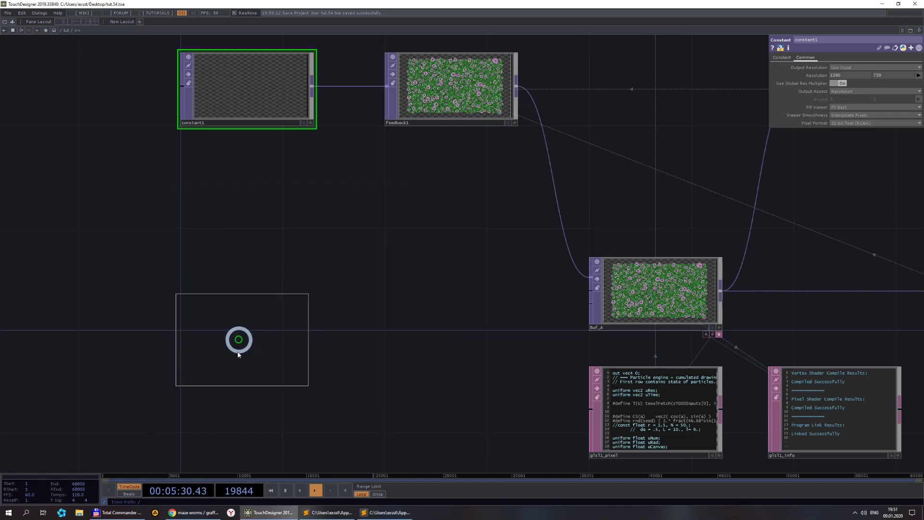
left_click(241, 283)
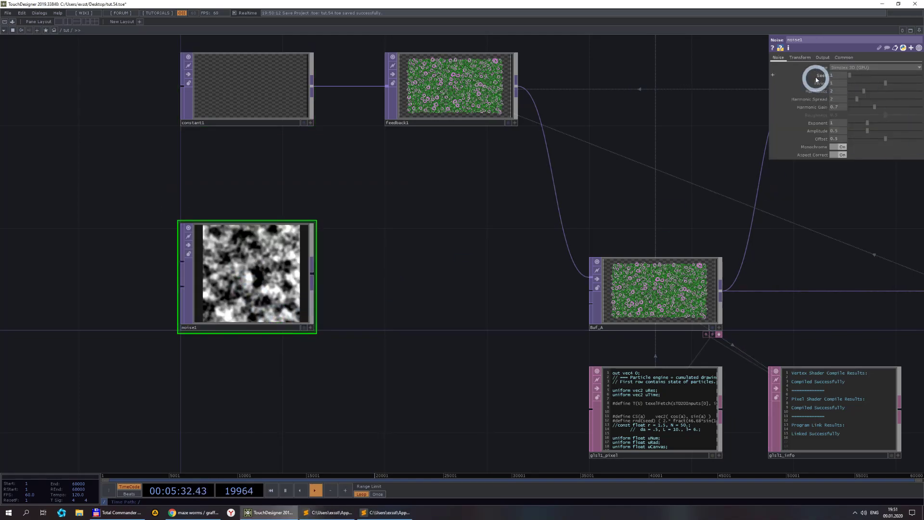
- Set the pixel format of noise1 to 32-bit float (RGBA)
left_click(842, 57)
left_click(850, 129)
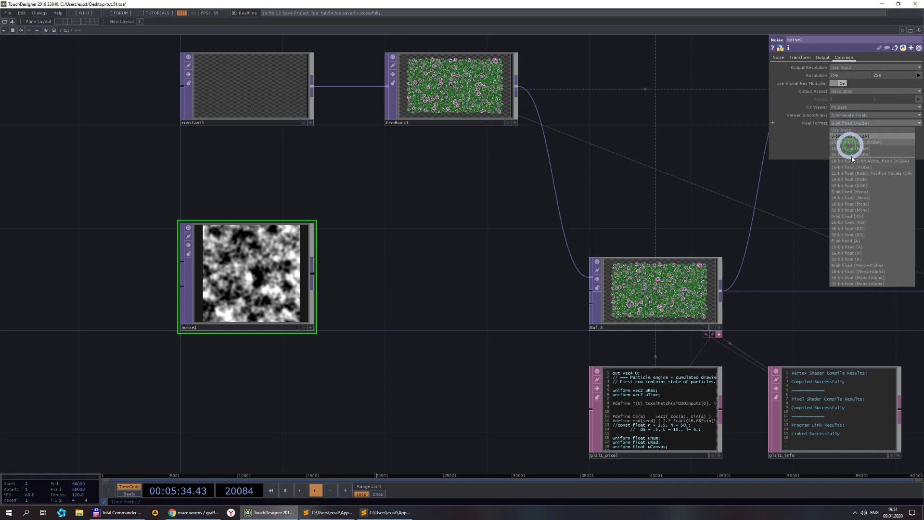
left_click(860, 155)
scroll(649, 225, "down", 3)
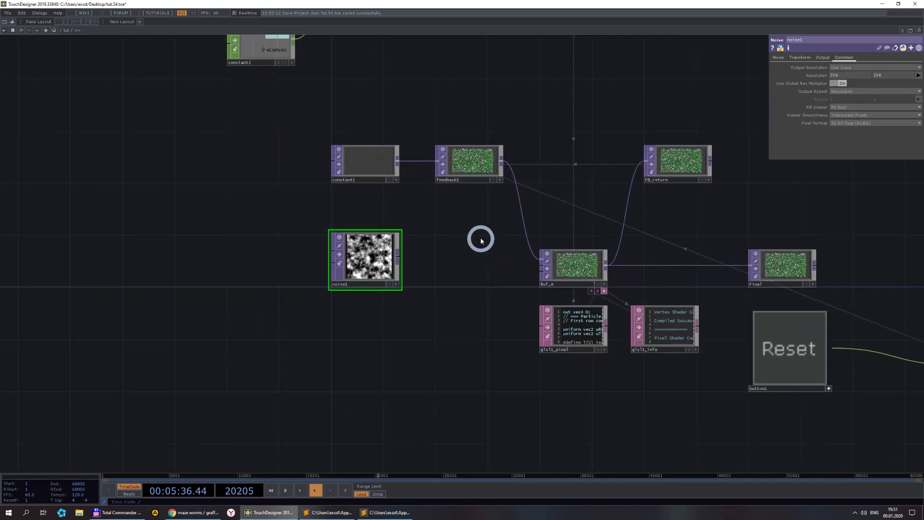
- Export the uNum channel of Param to the resolution width of noise1 and set its height to 1
left_click_drag(478, 237, 392, 278)
scroll(394, 269, "down", 2)
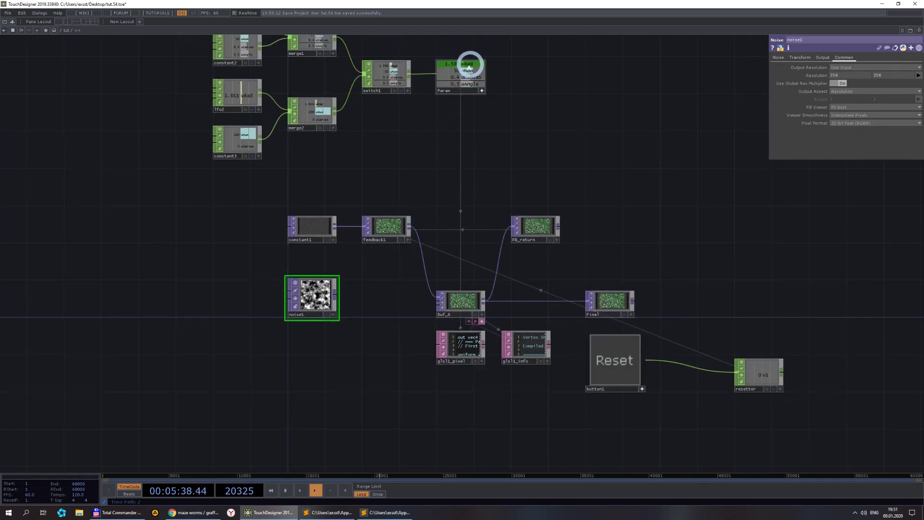
left_click_drag(464, 71, 846, 74)
left_click(846, 72)
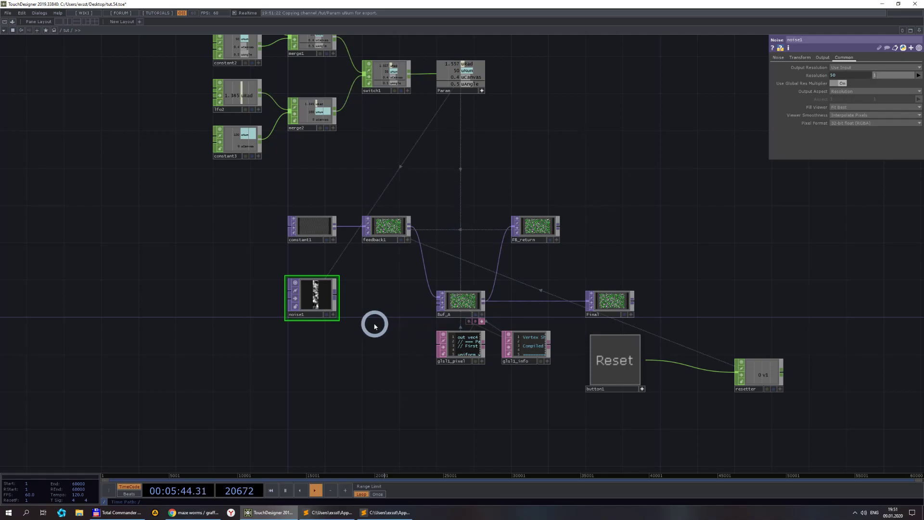
scroll(341, 324, "up", 3)
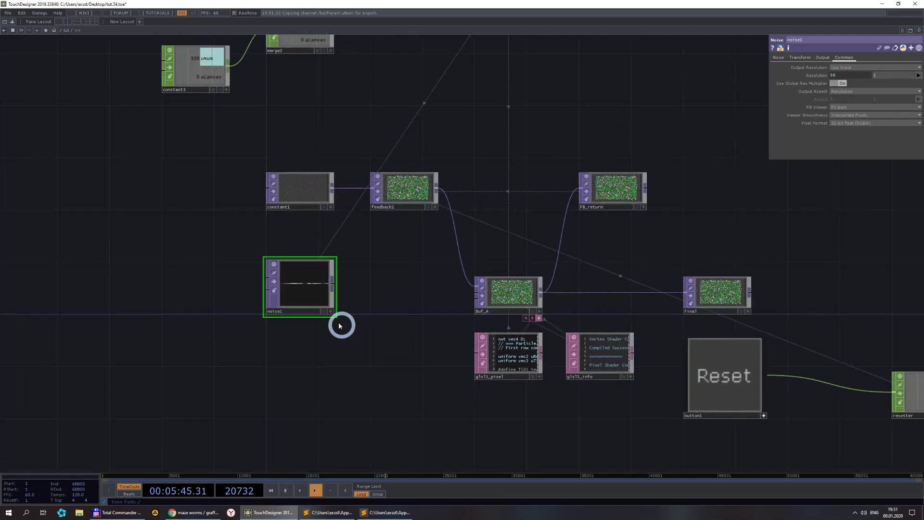
- Turn off Monochrome for noise1 so the noise is generated in color
left_click(779, 57)
scroll(371, 314, "up", 3)
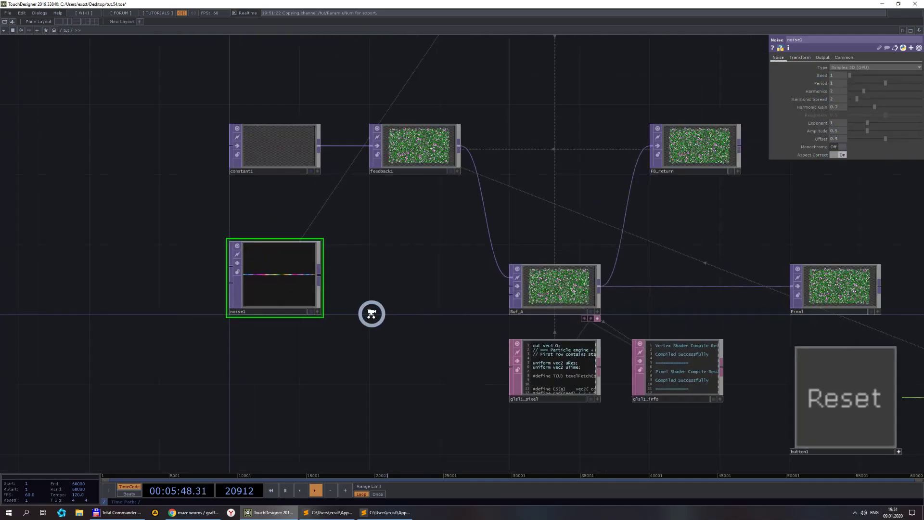
left_click_drag(298, 207, 289, 268)
scroll(289, 340, "up", 4)
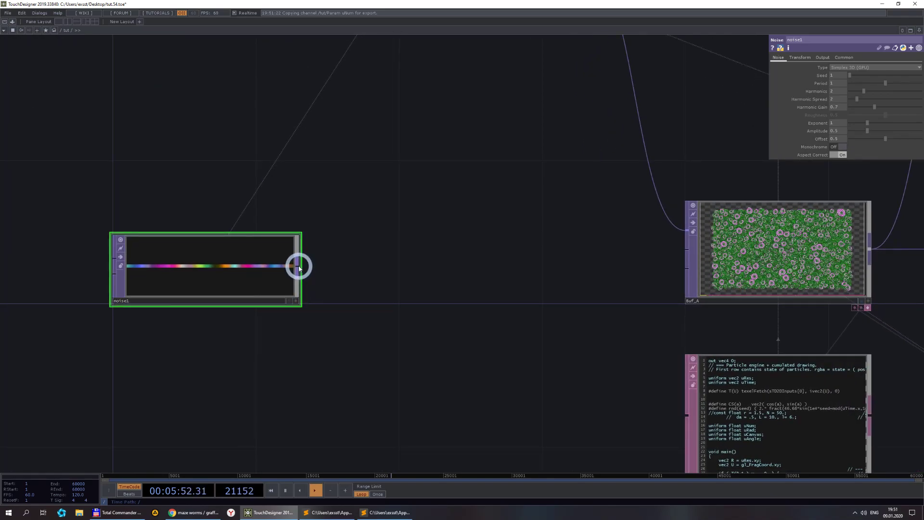
- Add a Null TOP after noise1 and name it colors
right_click(306, 268)
left_click(272, 252)
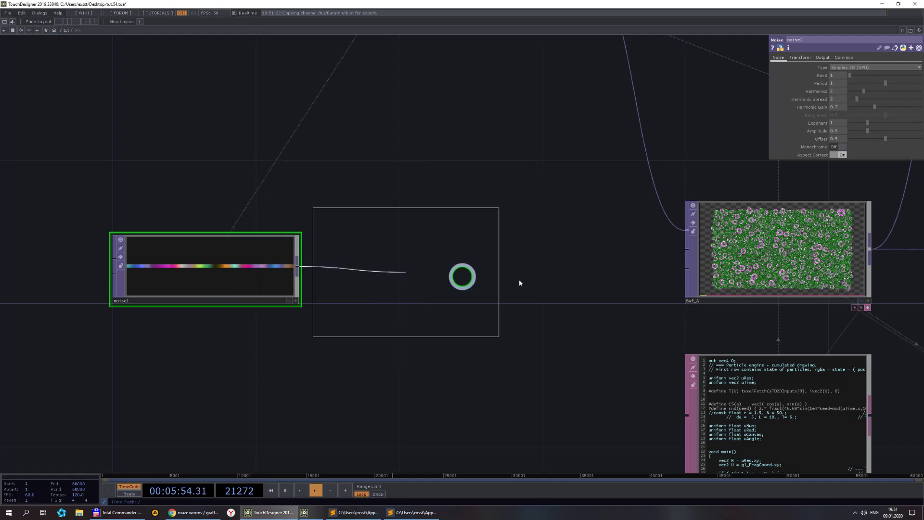
left_click(491, 269)
left_click(352, 299)
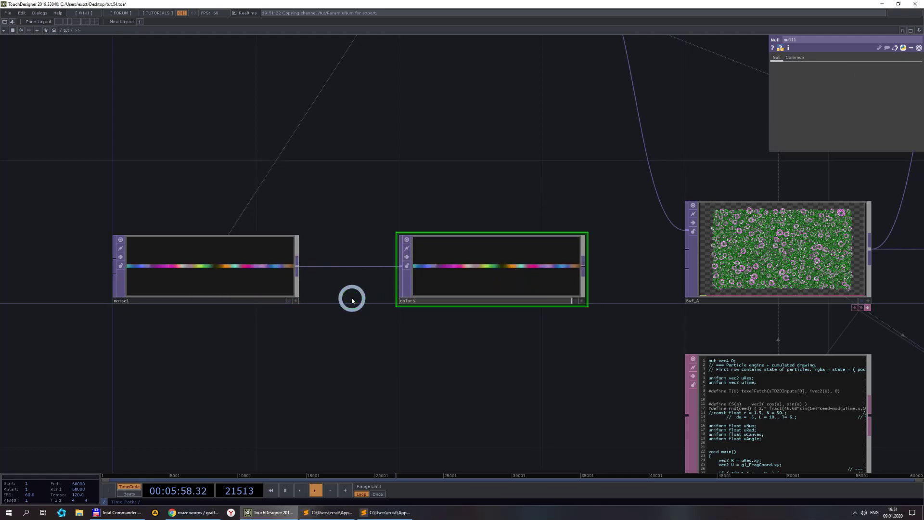
key("Return")
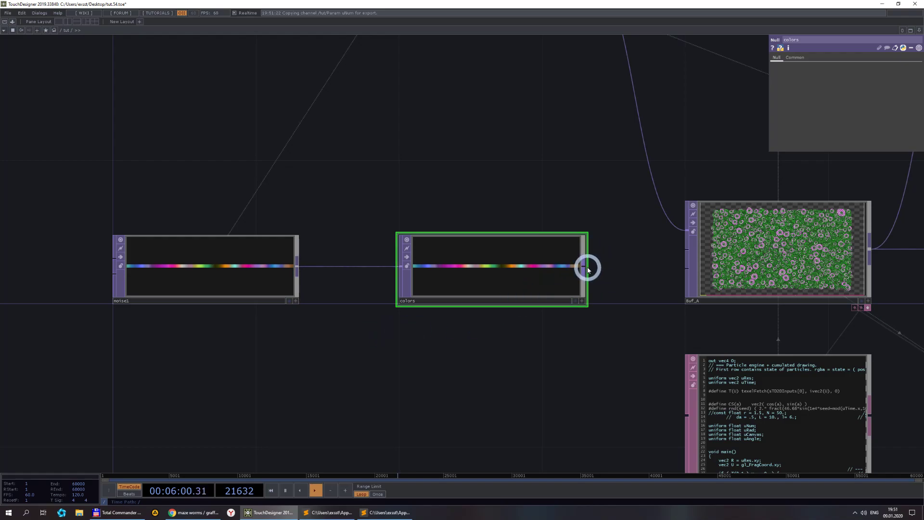
- Connect the colors node to the second input of Buf_A and switch to the pixel shader code in Sublime Text
left_click_drag(588, 269, 686, 251)
left_click_drag(525, 355, 430, 333)
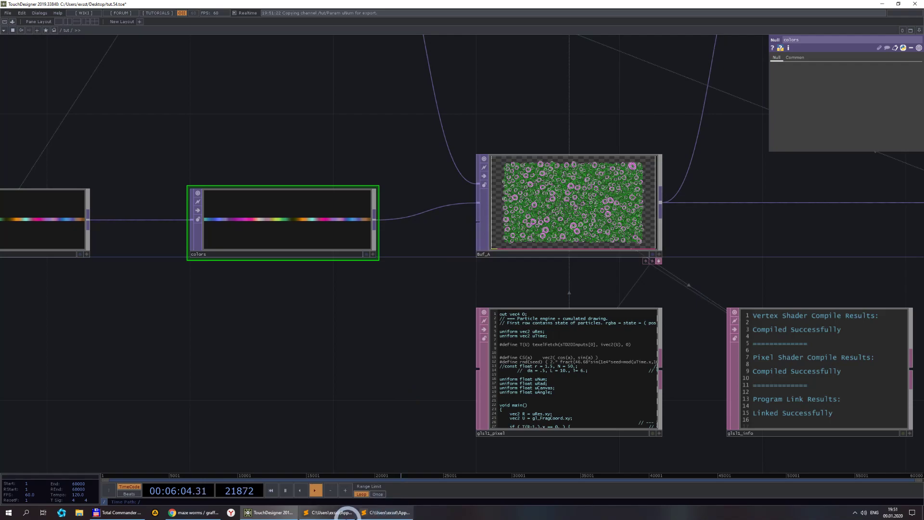
left_click(344, 513)
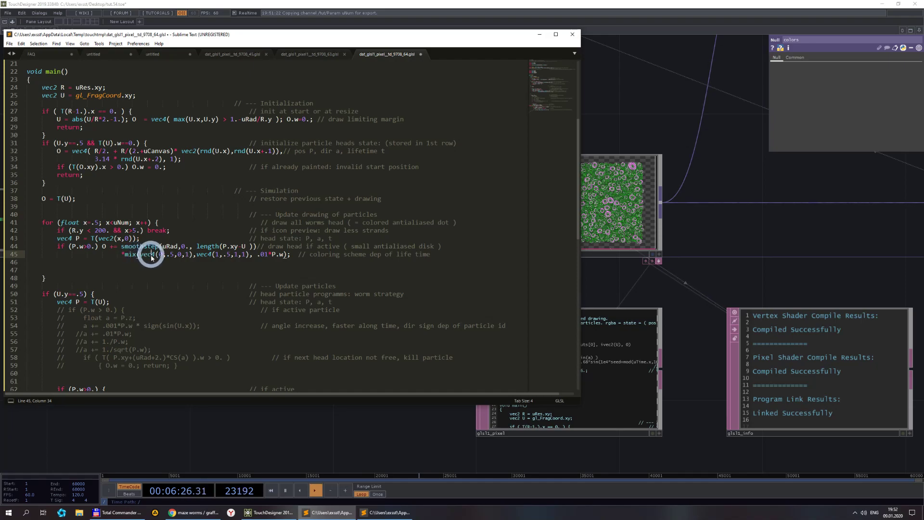
- Comment out the life-time color mix line in the particle drawing loop of the pixel shader
triple_click(125, 254)
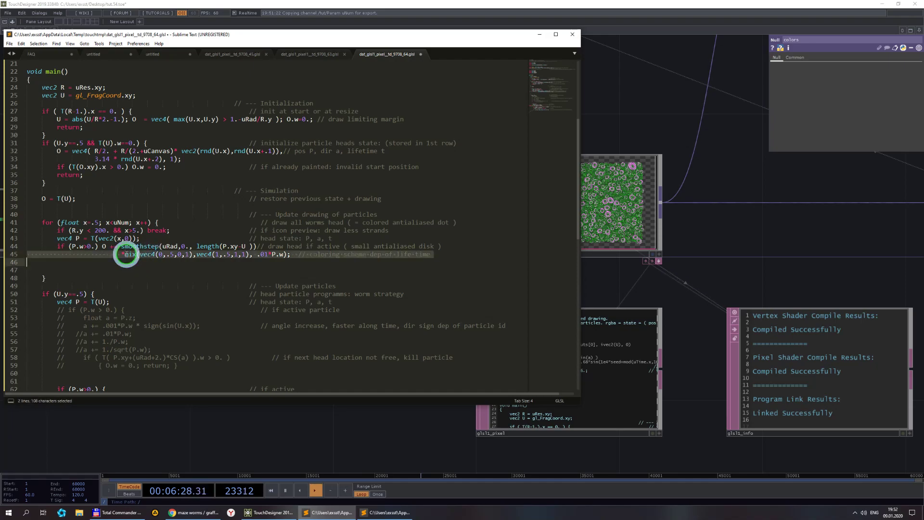
left_click(126, 255)
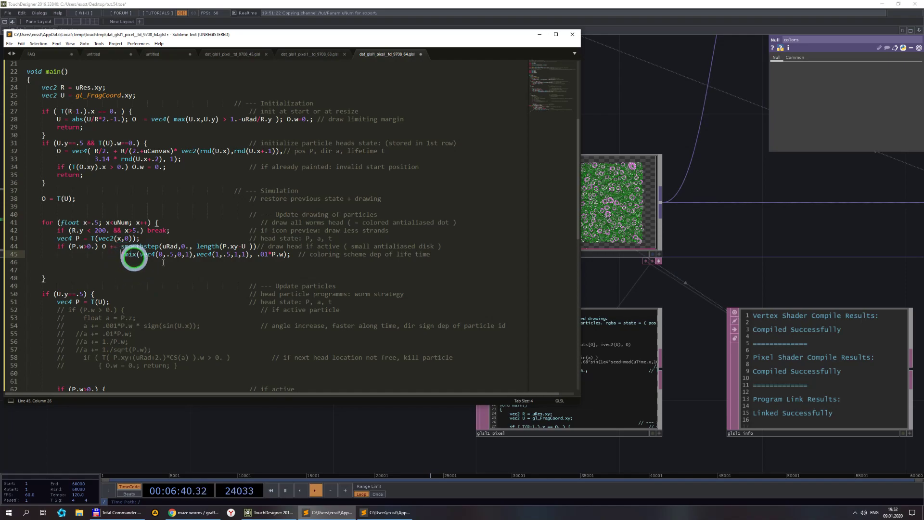
type("*")
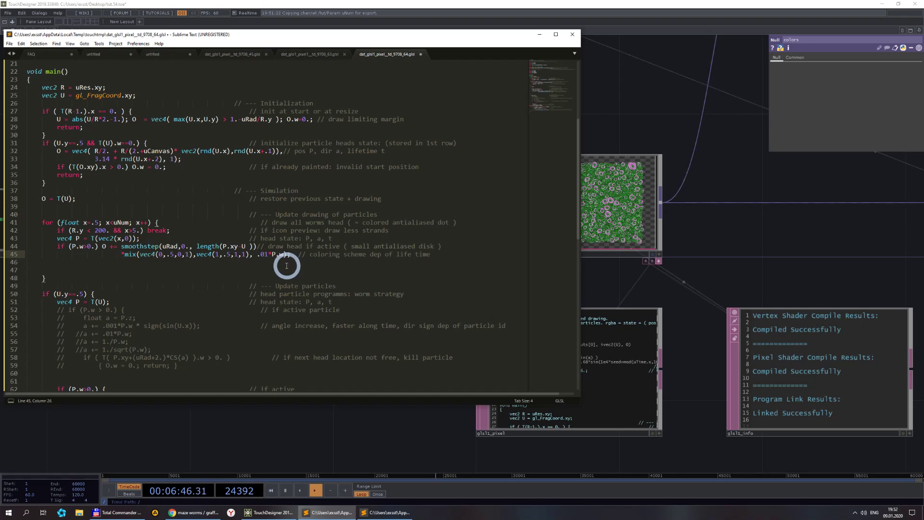
type("//")
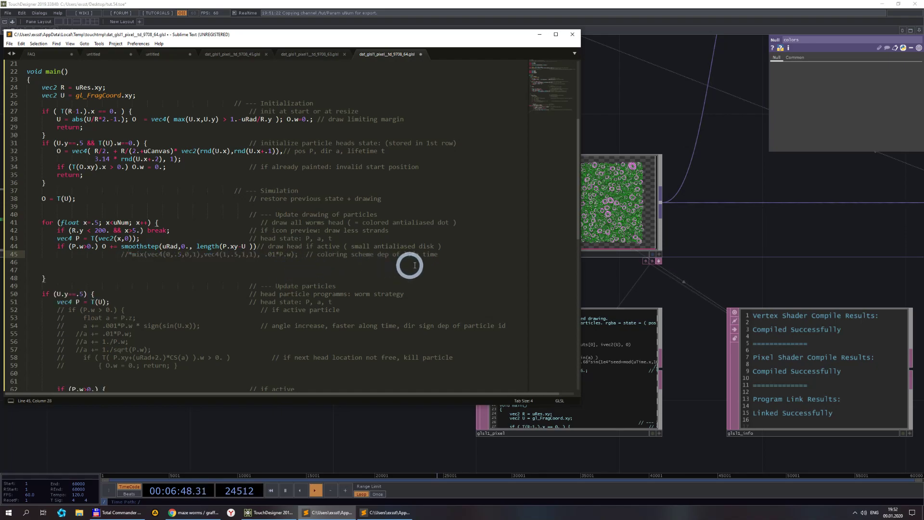
- On a new line below the commented mix, multiply by a texelFetch of sTD2DInputs[1] with an ivec2 coordinate
key("End")
key("Return")
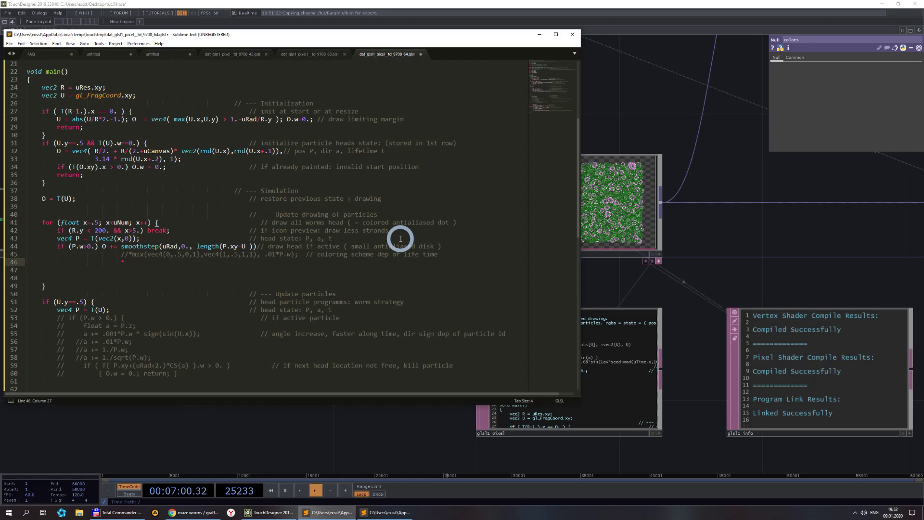
type("texel")
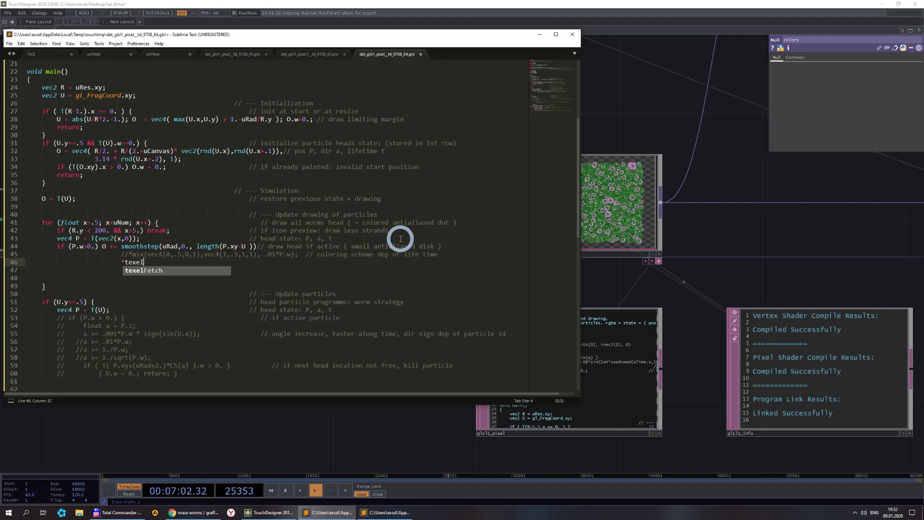
key("Down")
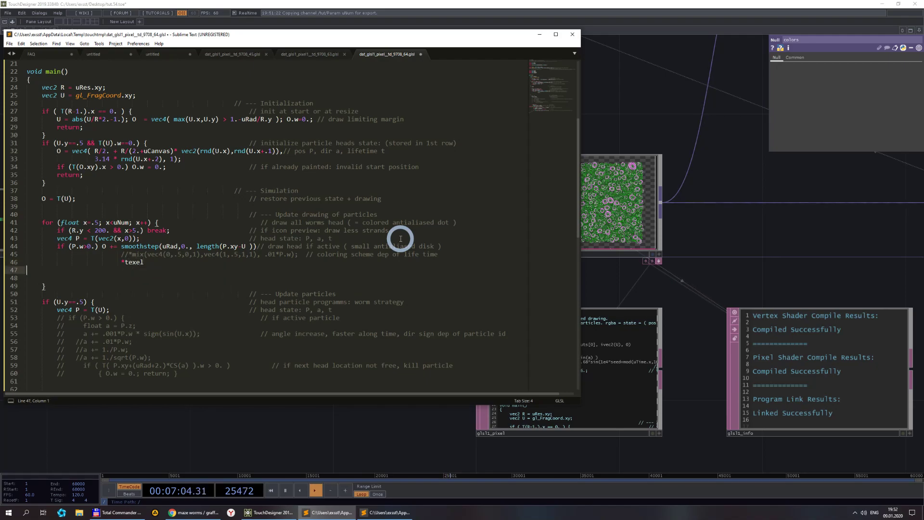
type("elFetch(")
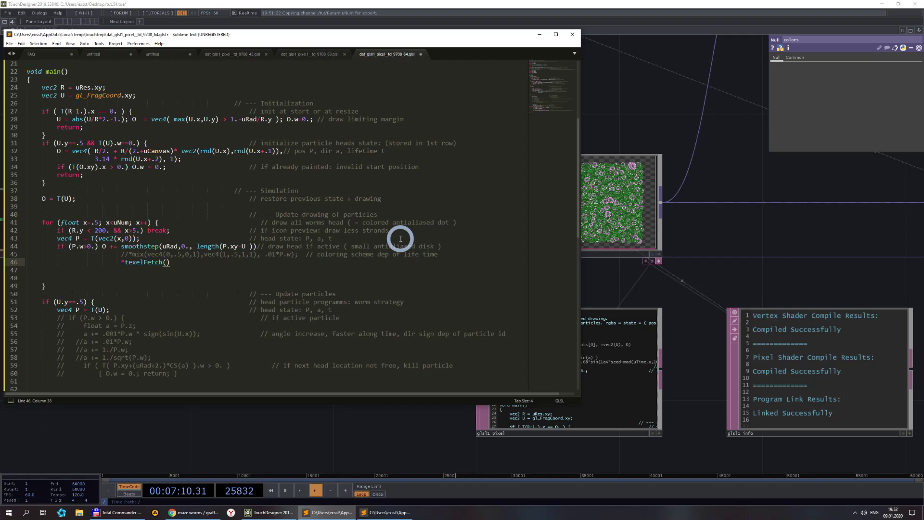
type("sT")
key("Tab")
type("i")
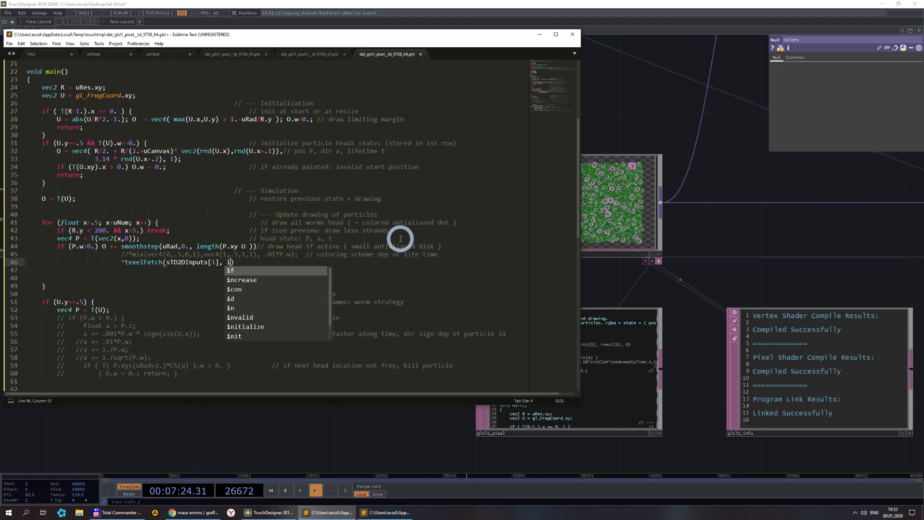
type("c")
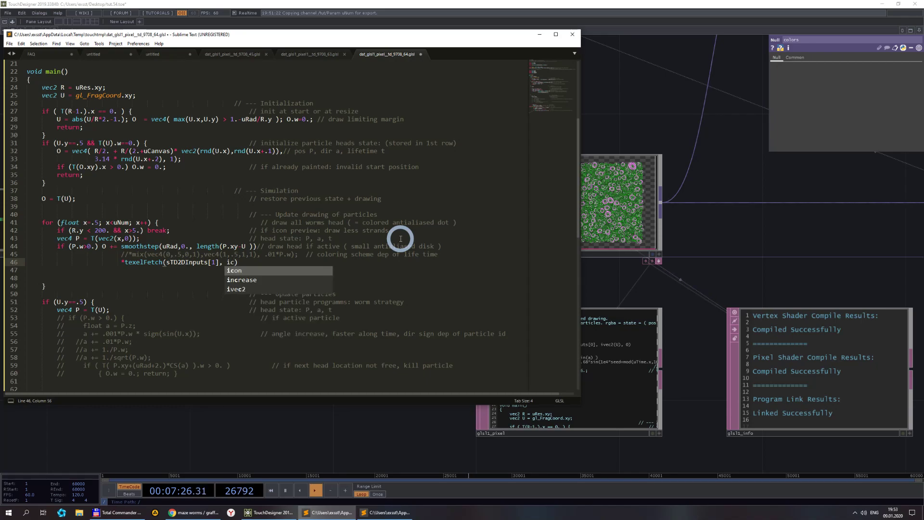
key("BackSpace")
type("ve")
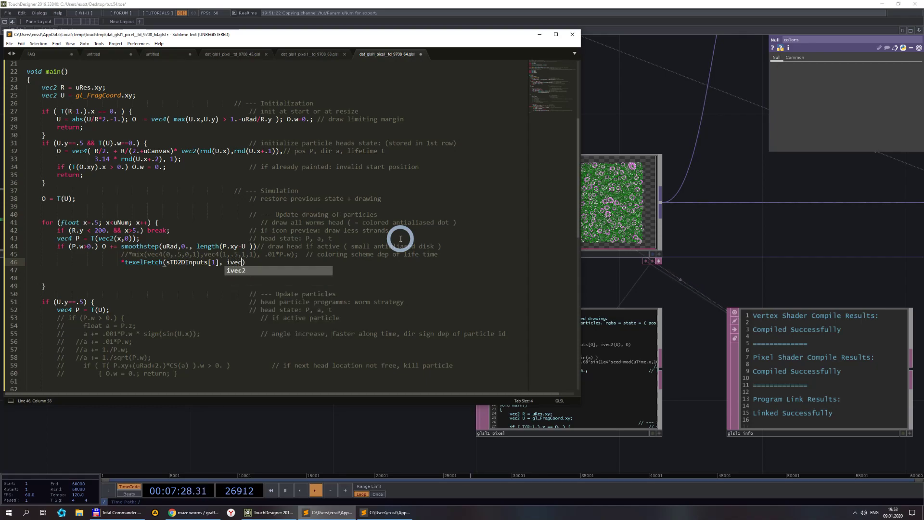
type("c2")
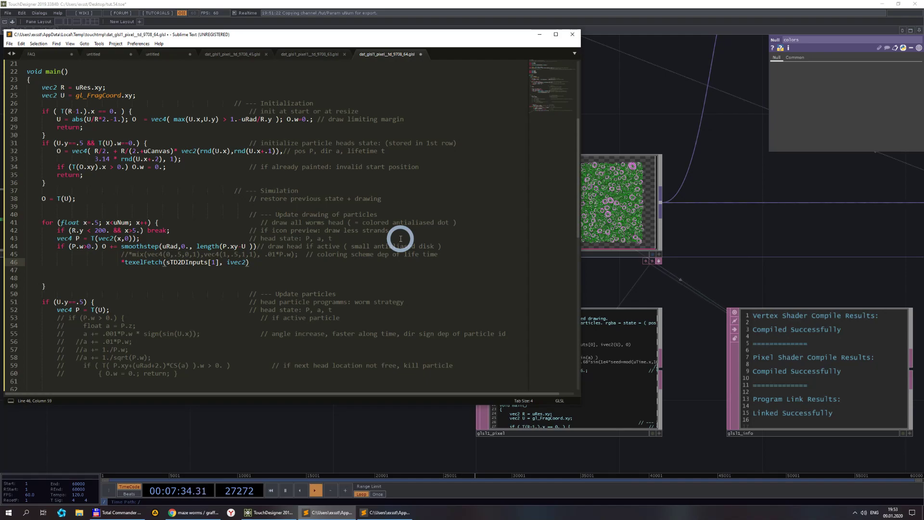
- Complete the color lookup with coordinate ivec2(x,0) and level 0, end the statement, and save the shader file
scroll(213, 233, "up", 7)
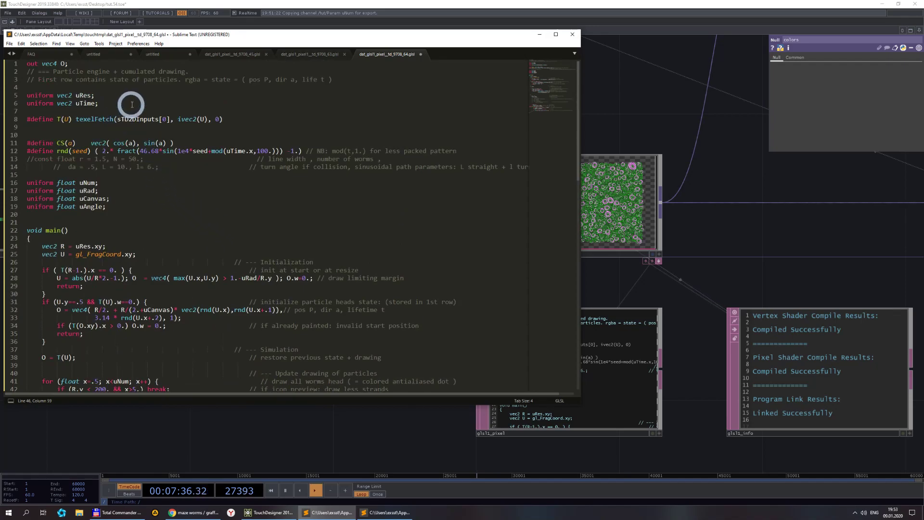
scroll(216, 119, "down", 12)
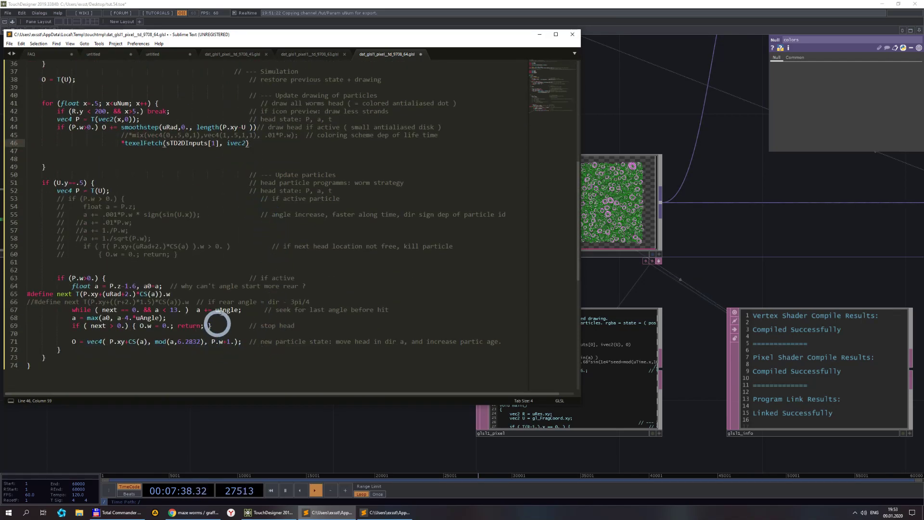
scroll(254, 148, "up", 3)
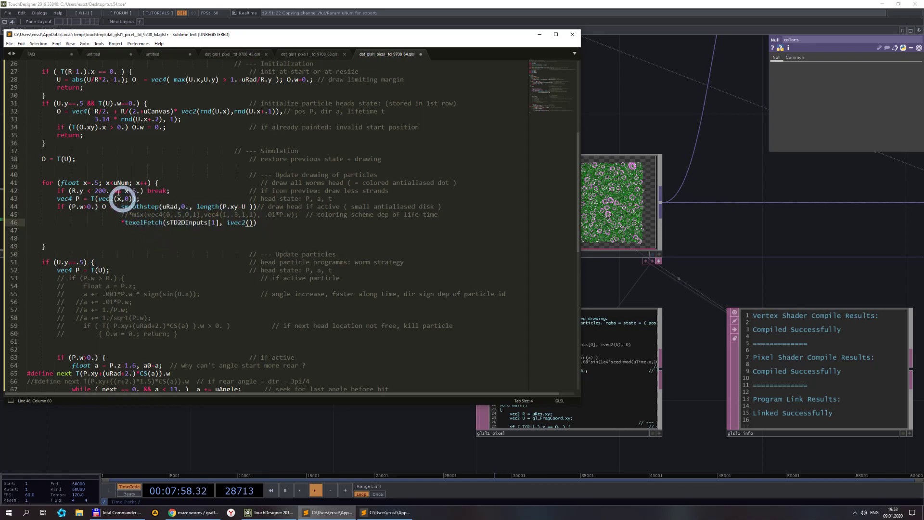
double_click(107, 182)
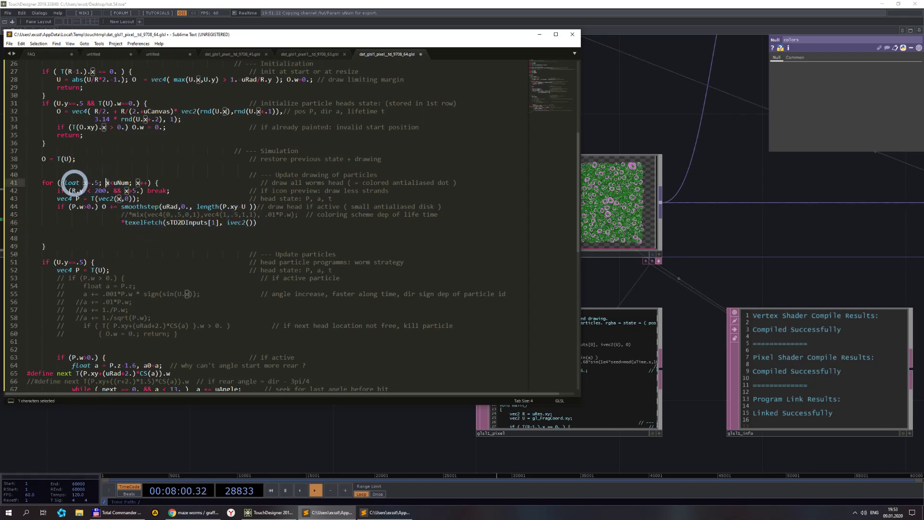
left_click(251, 223)
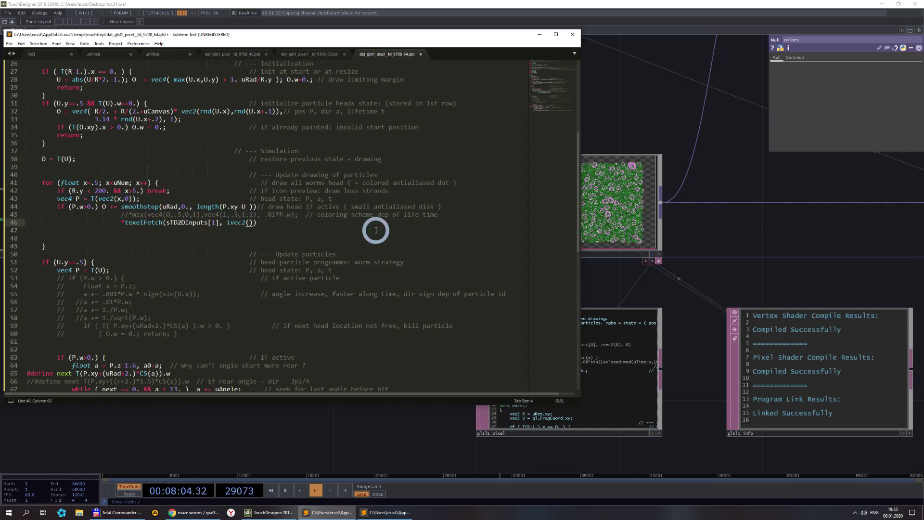
type("x,0")
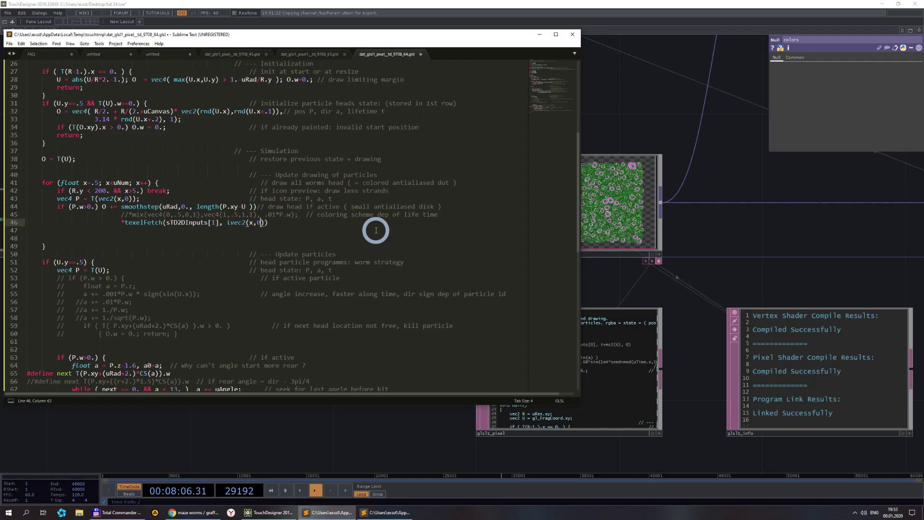
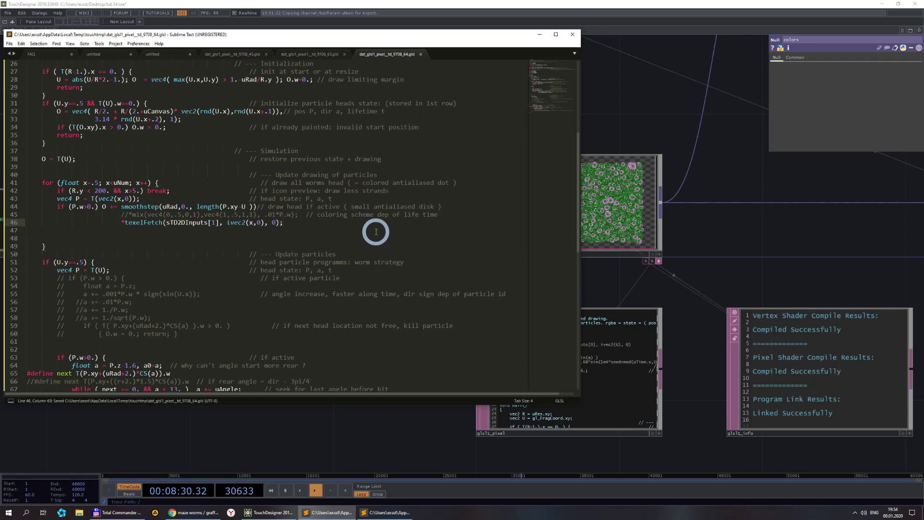
- Switch back to TouchDesigner and examine the worm colors in the Buf_A output
left_click(732, 260)
scroll(732, 260, "up", 3)
scroll(671, 256, "down", 2)
left_click_drag(661, 257, 437, 276)
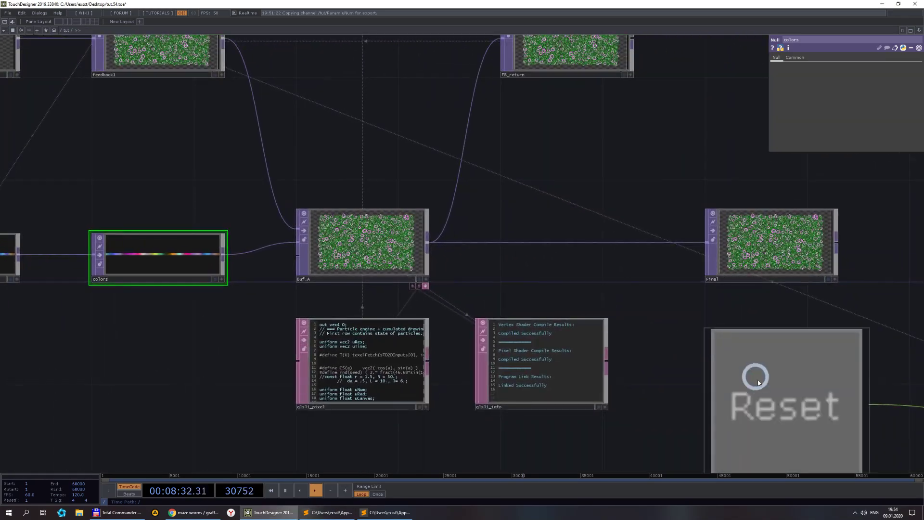
scroll(326, 237, "up", 5)
scroll(359, 248, "up", 2)
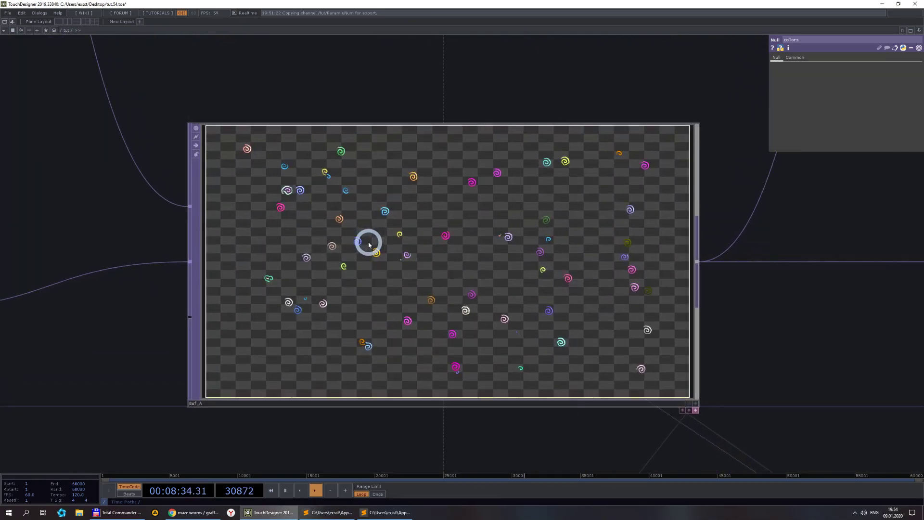
scroll(354, 250, "down", 10)
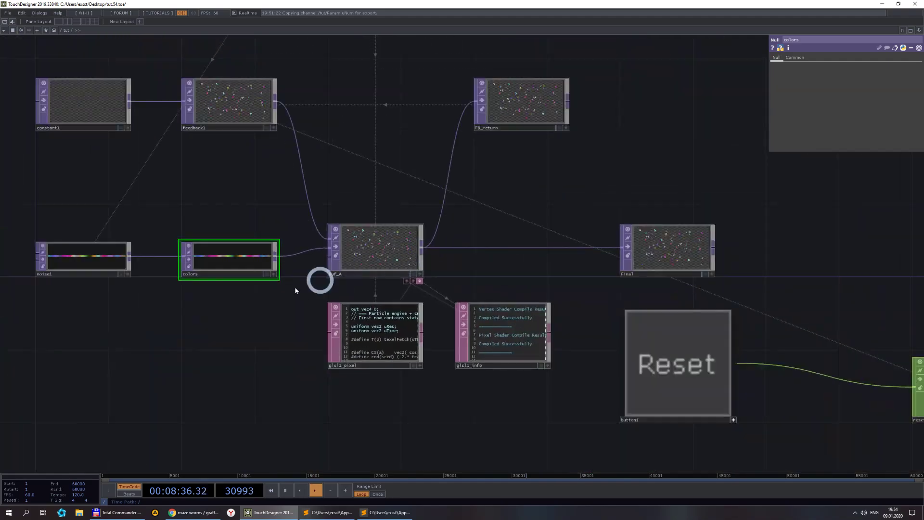
- Add a Ramp TOP below noise1
left_click_drag(320, 278, 357, 274)
scroll(316, 250, "up", 2)
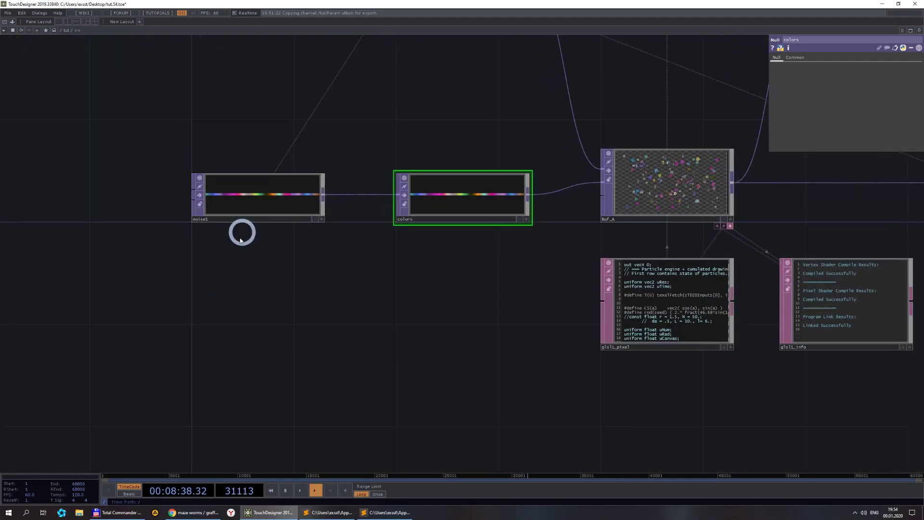
key("Tab")
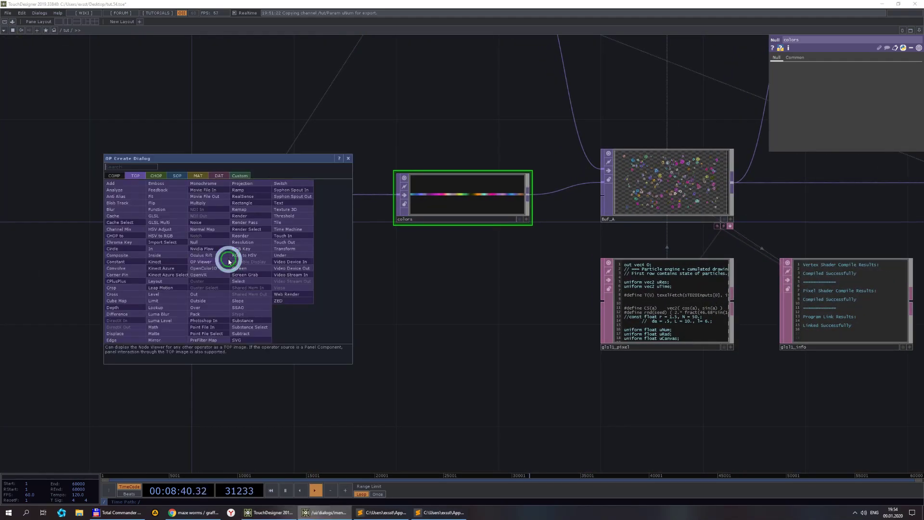
left_click(244, 193)
left_click(255, 288)
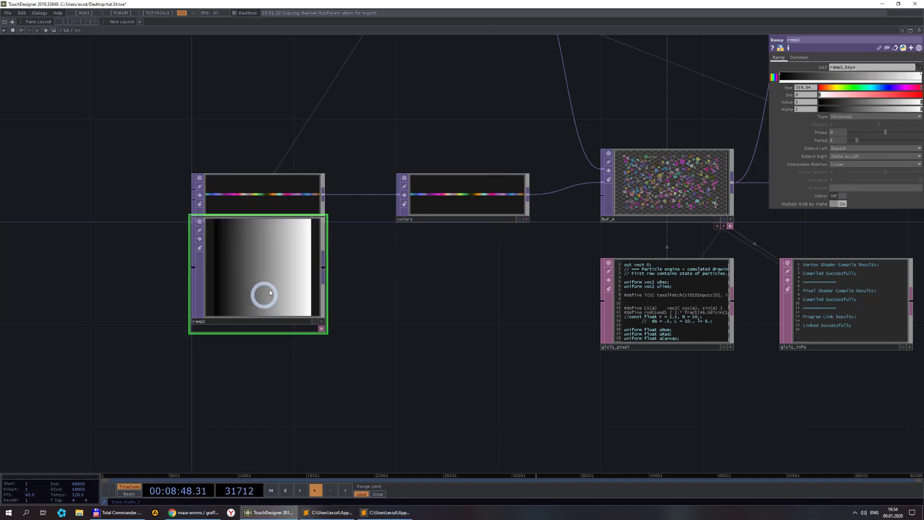
- Export the uNum channel of Param to ramp1's resolution width, set its height to 1 and pixel format to 32-bit float (RGBA)
scroll(519, 159, "down", 5)
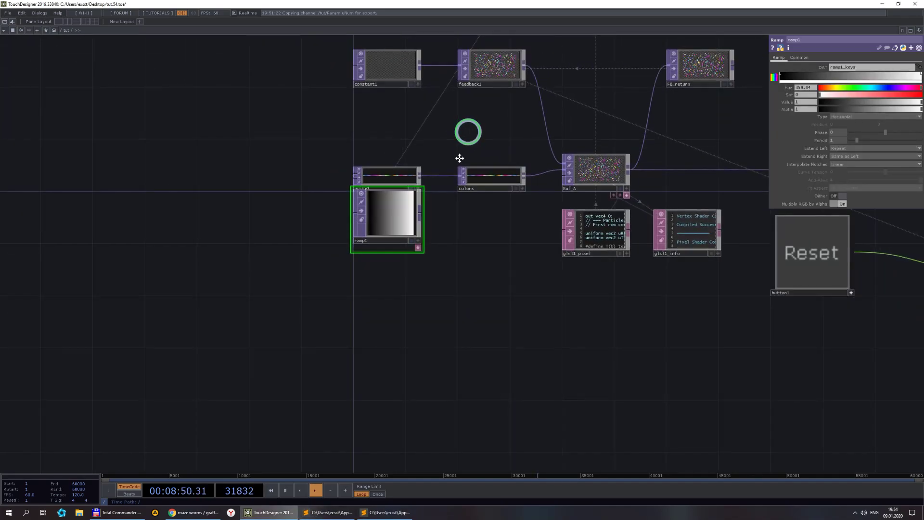
left_click_drag(459, 157, 481, 231)
left_click_drag(584, 148, 578, 269)
left_click(799, 57)
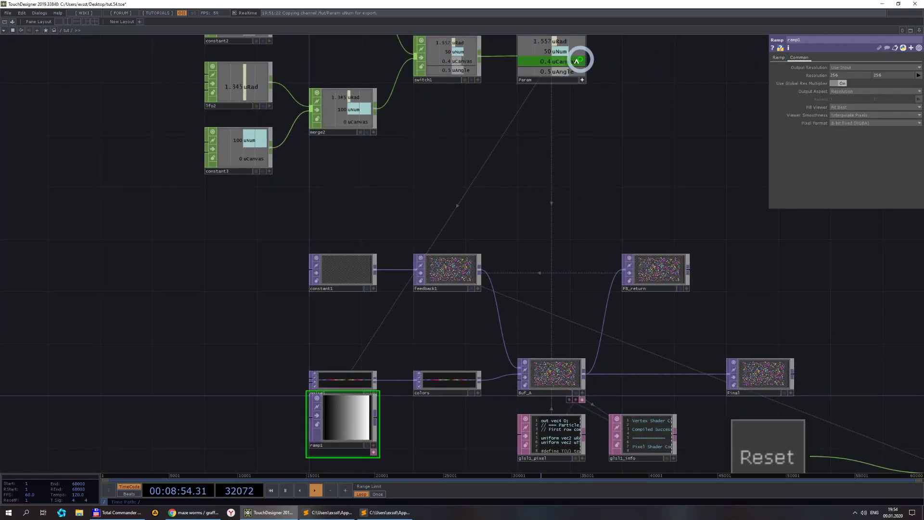
left_click_drag(558, 51, 847, 77)
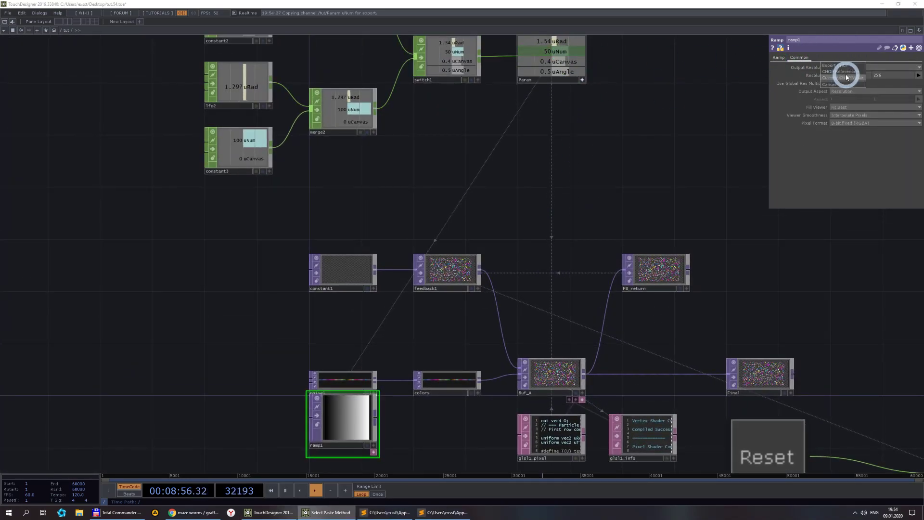
left_click(847, 77)
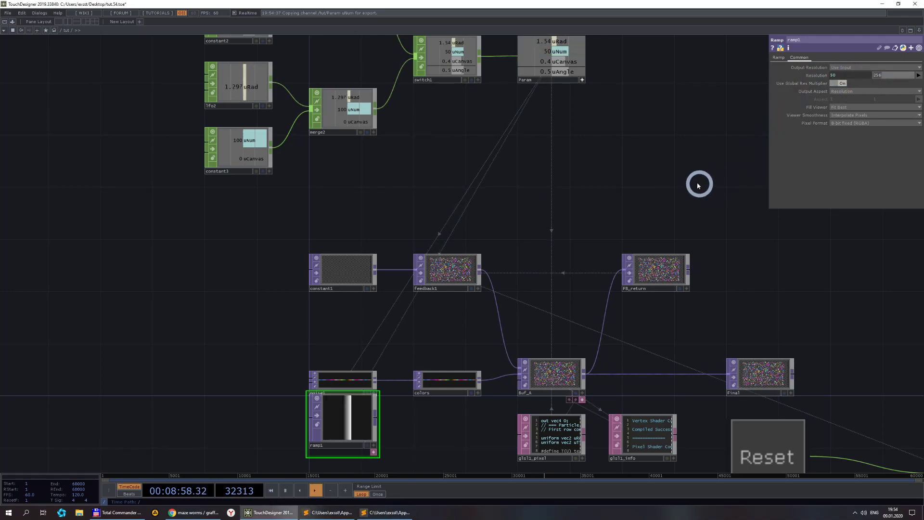
left_click(873, 123)
left_click(859, 153)
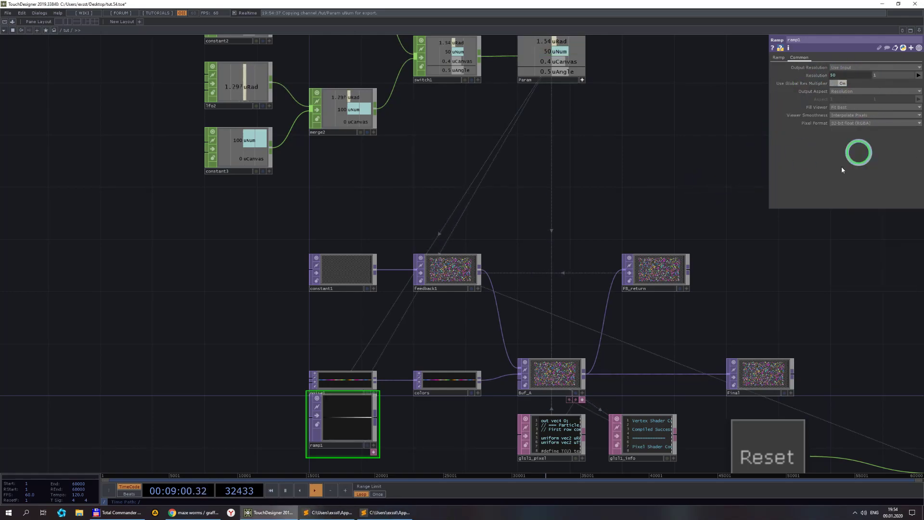
- Shrink the ramp1 node, check its ramp parameters, and delete it
left_click_drag(371, 430, 378, 392)
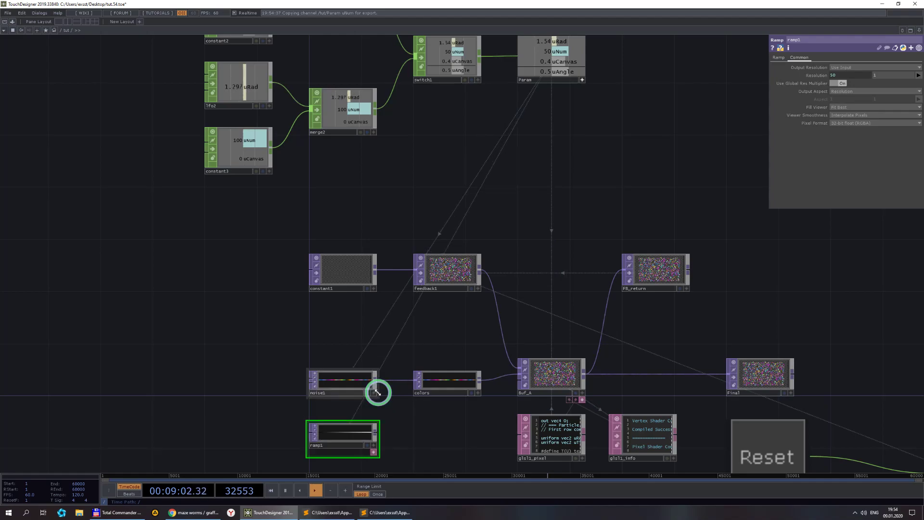
scroll(412, 435, "up", 3)
left_click_drag(412, 435, 484, 326)
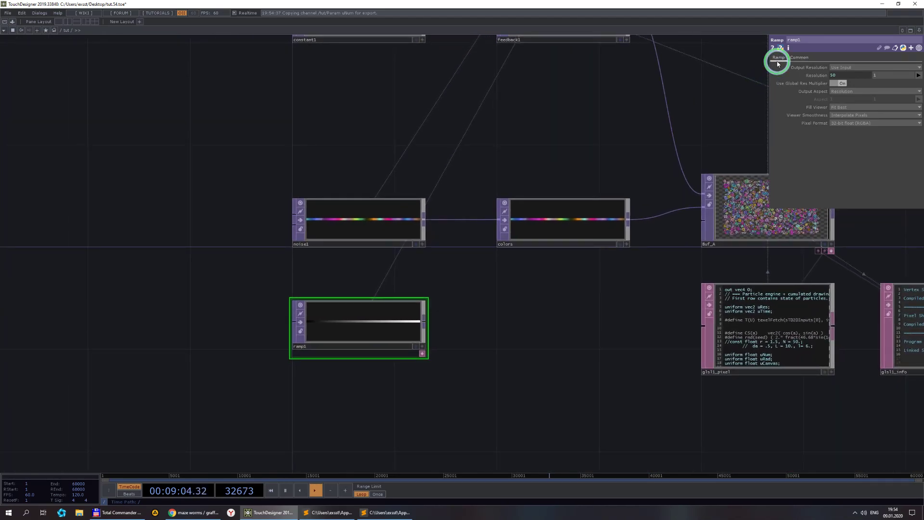
left_click(778, 62)
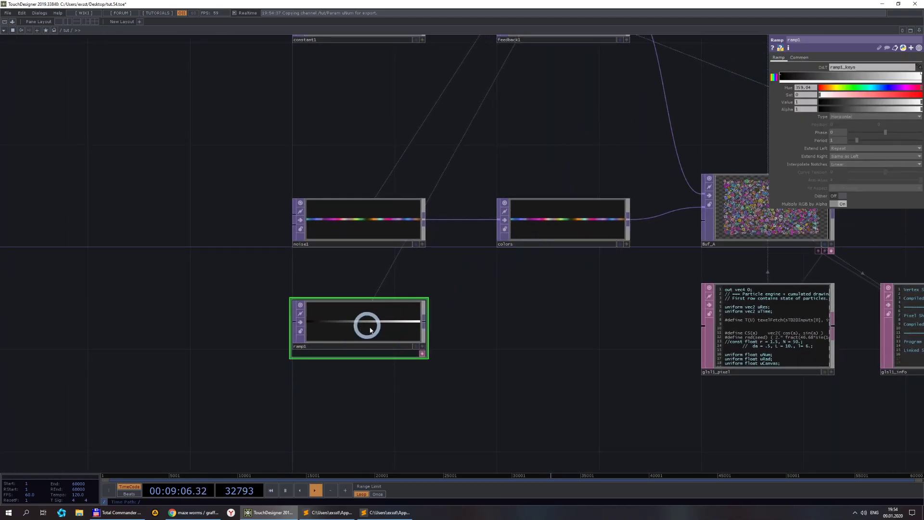
key("Delete")
- Add a Constant TOP below noise1, in front of the existing color nodes
key("Tab")
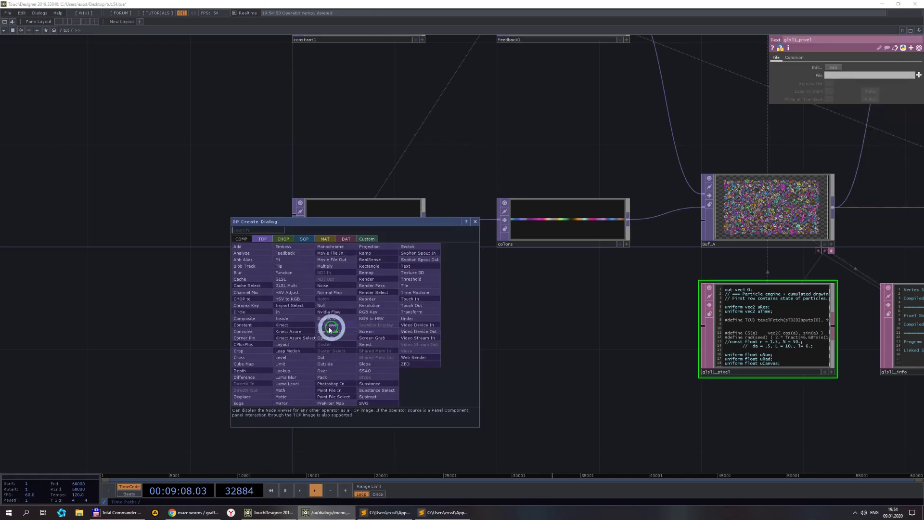
left_click(248, 329)
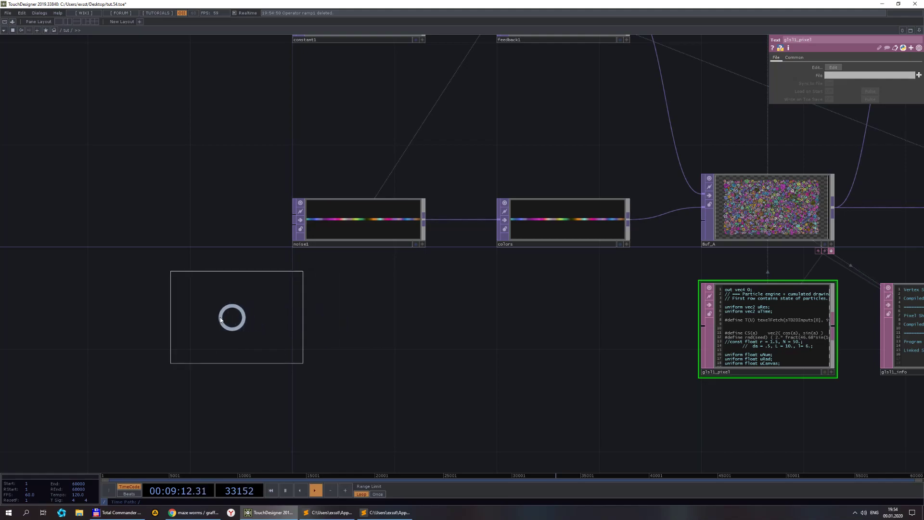
left_click(165, 312)
- Export Param's uNum channel to constant4's resolution width, set its height to 1 and pixel format to 32-bit float (RGBA)
scroll(256, 309, "down", 8)
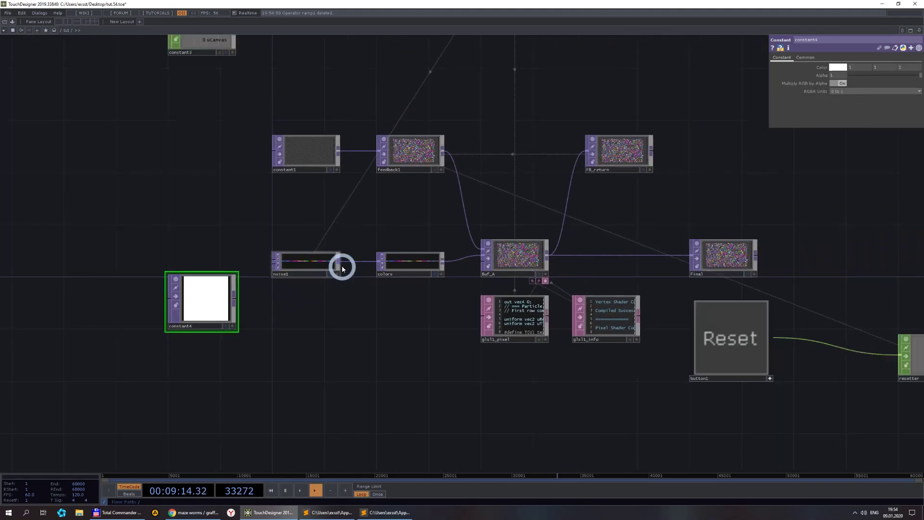
left_click(806, 58)
left_click_drag(430, 95, 856, 78)
left_click(856, 78)
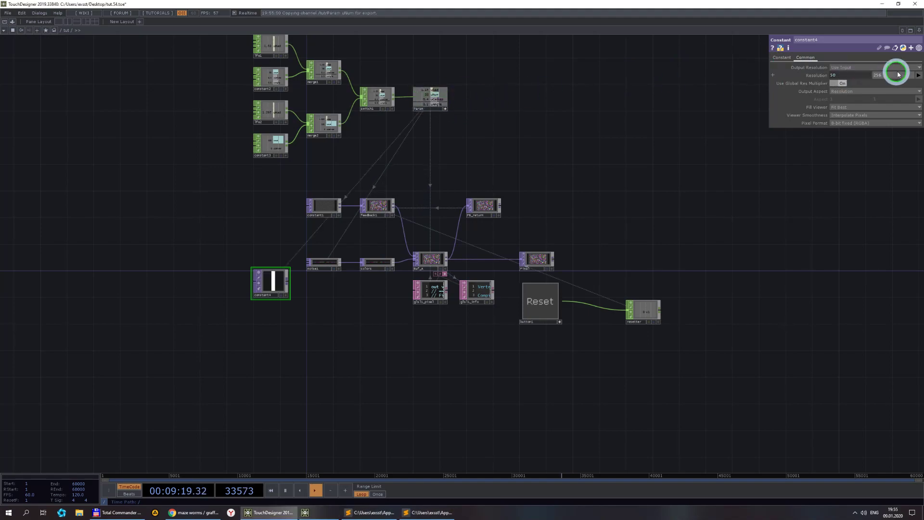
left_click(869, 123)
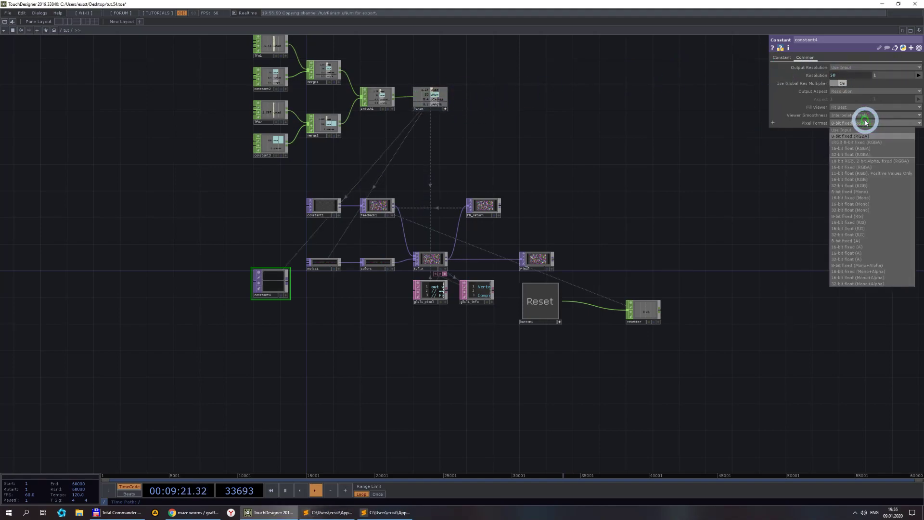
left_click(853, 155)
scroll(285, 316, "up", 5)
left_click_drag(258, 226, 284, 310)
- Set constant4's color to red, save the project, and reduce the node's height
left_click(781, 57)
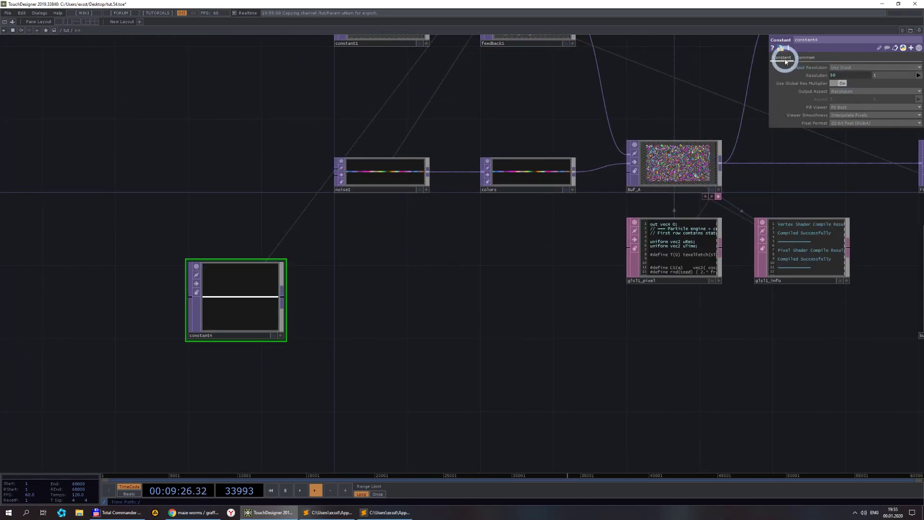
left_click(835, 67)
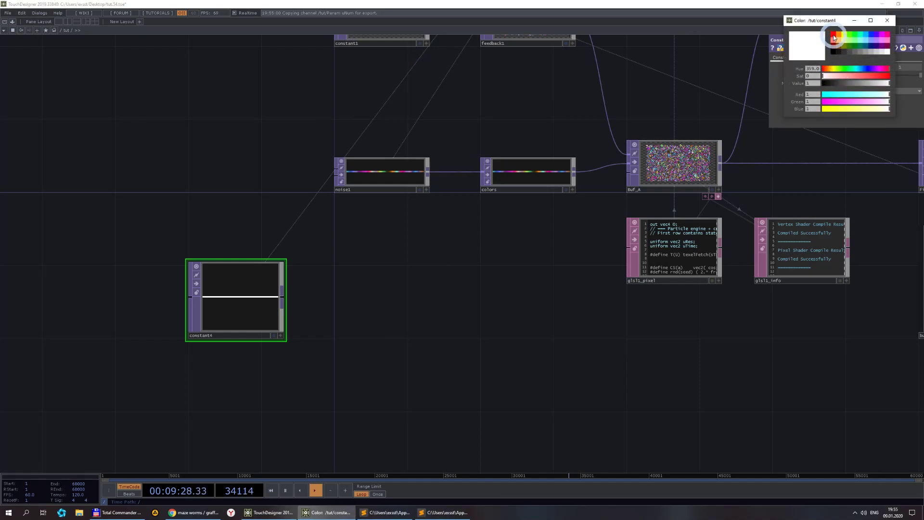
left_click(834, 37)
key("ctrl+s")
left_click(280, 261)
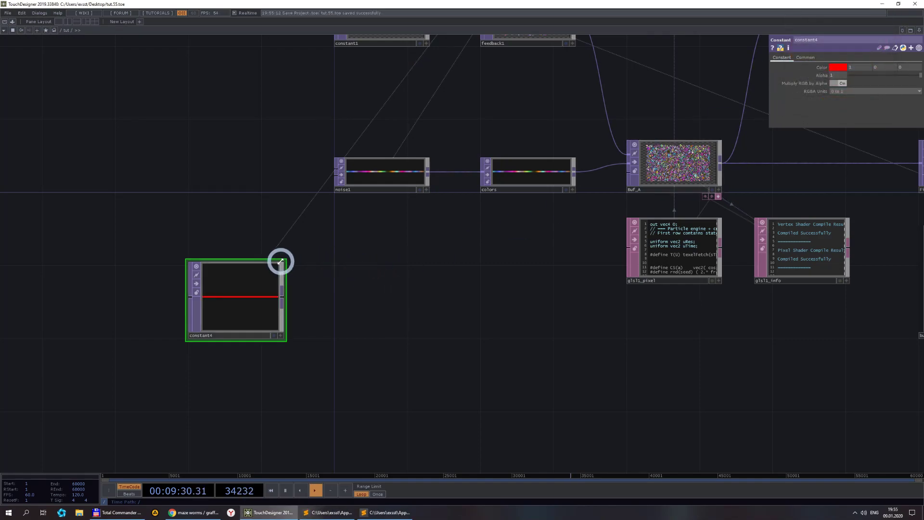
- Switch to Sublime Text and examine the commented-out mix coloring line above the texelFetch call
left_click(328, 513)
left_click_drag(129, 214, 256, 215)
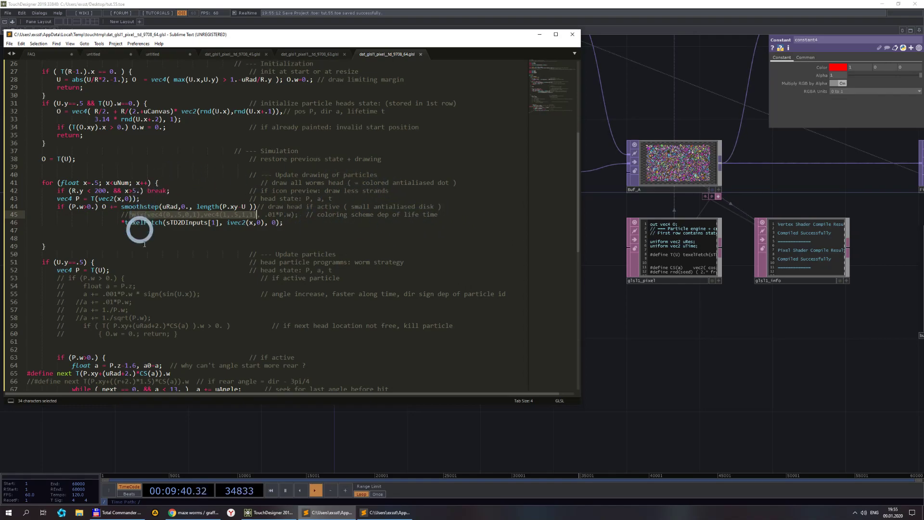
left_click(211, 239)
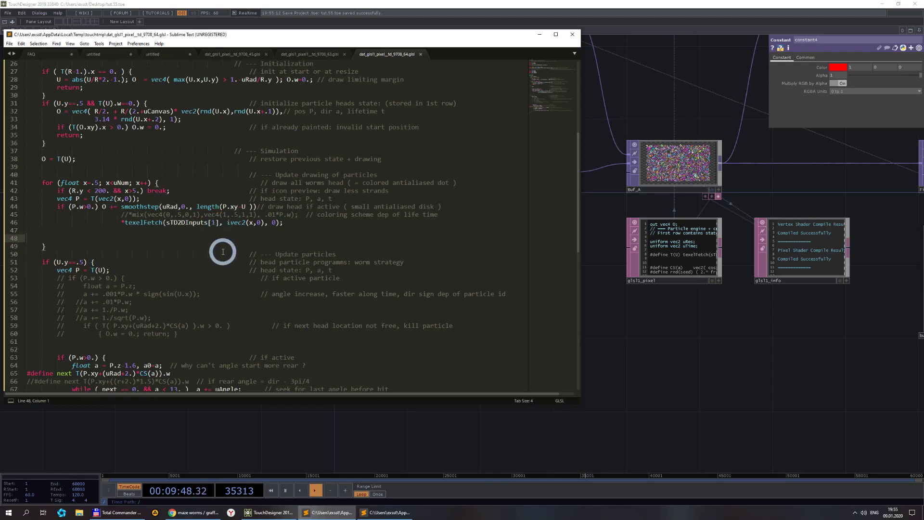
- Switch back to TouchDesigner, duplicate constant4 below itself, and set the copy's color to blue
left_click(638, 323)
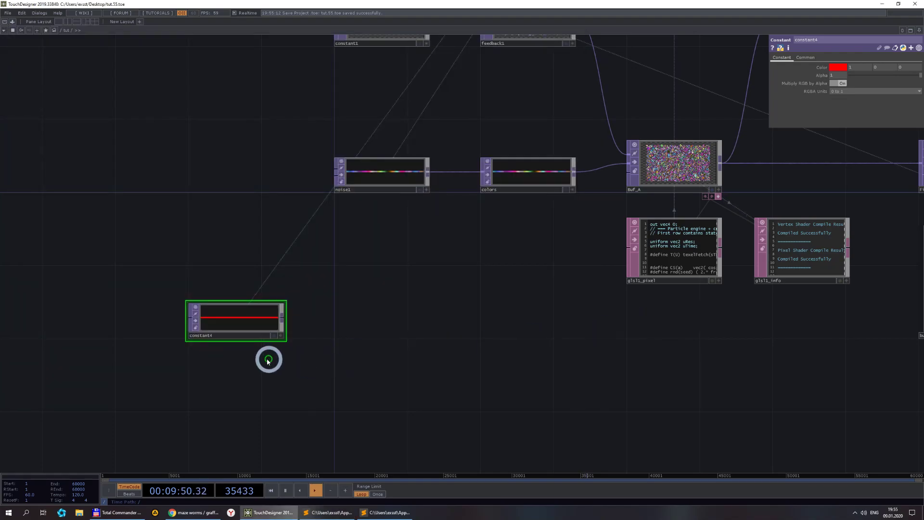
key("ctrl+c")
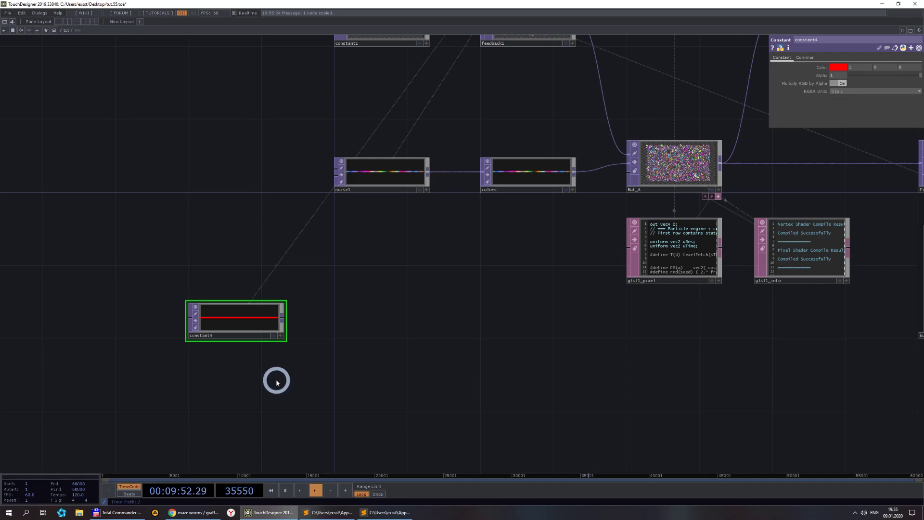
key("ctrl+v")
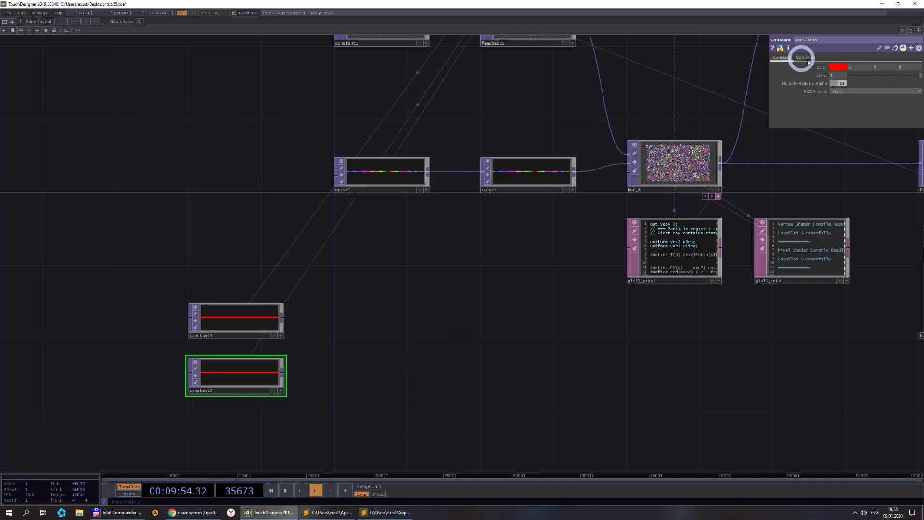
left_click(839, 66)
left_click(870, 39)
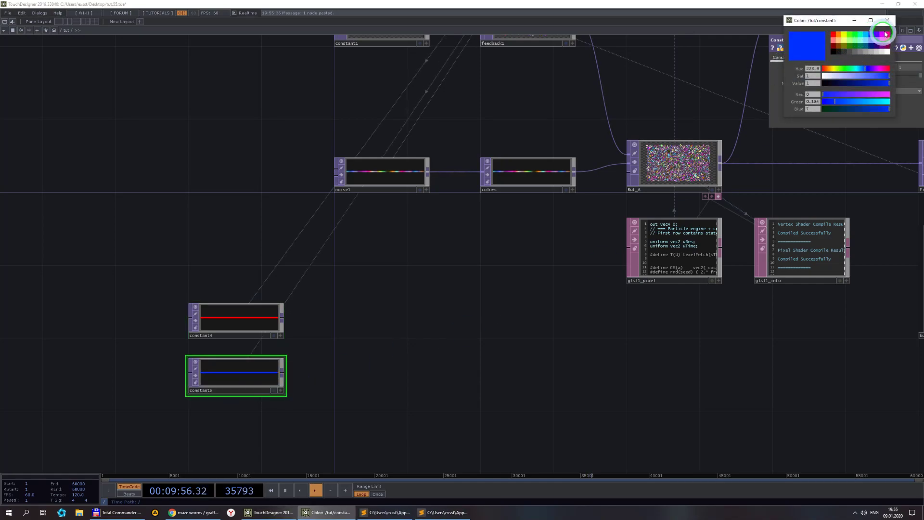
left_click(887, 21)
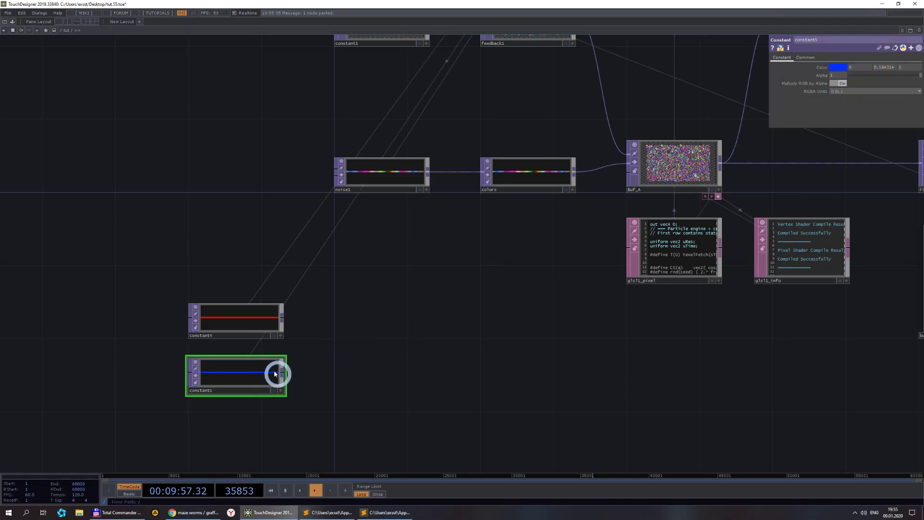
- Append a Layout TOP to constant4's output and connect constant5 as its second input
right_click(283, 318)
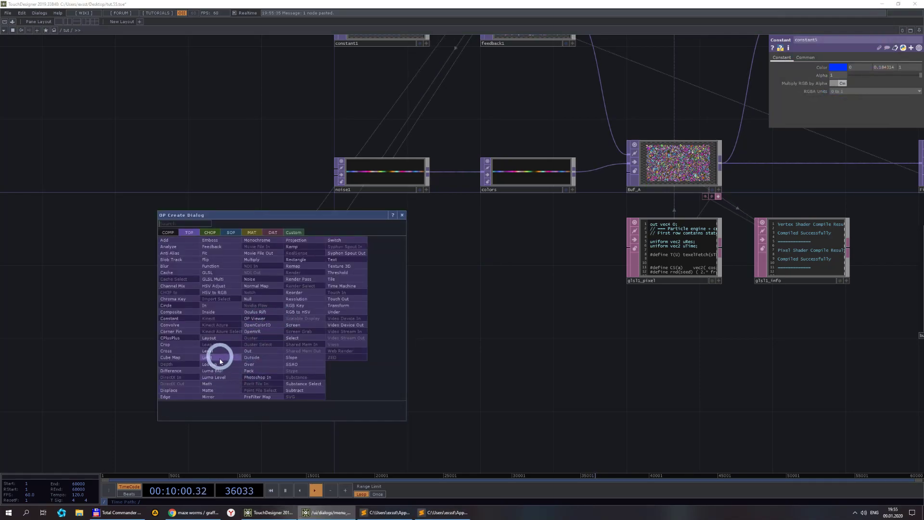
left_click(216, 337)
left_click(384, 308)
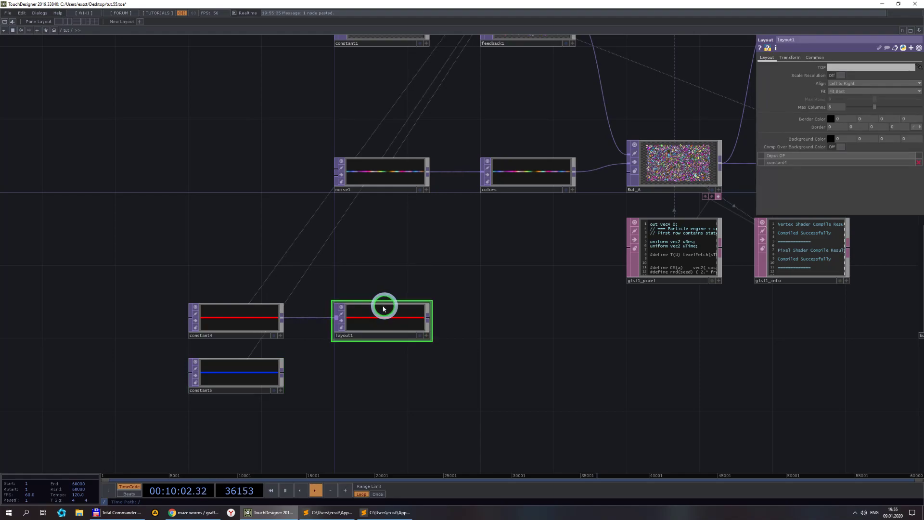
left_click_drag(283, 374, 335, 321)
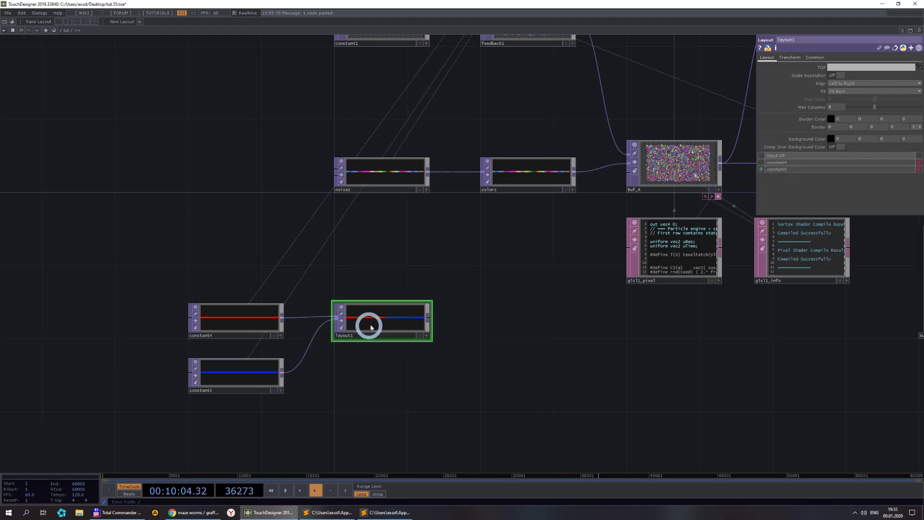
- Set layout1's alignment to Top to Bottom
scroll(376, 321, "up", 5)
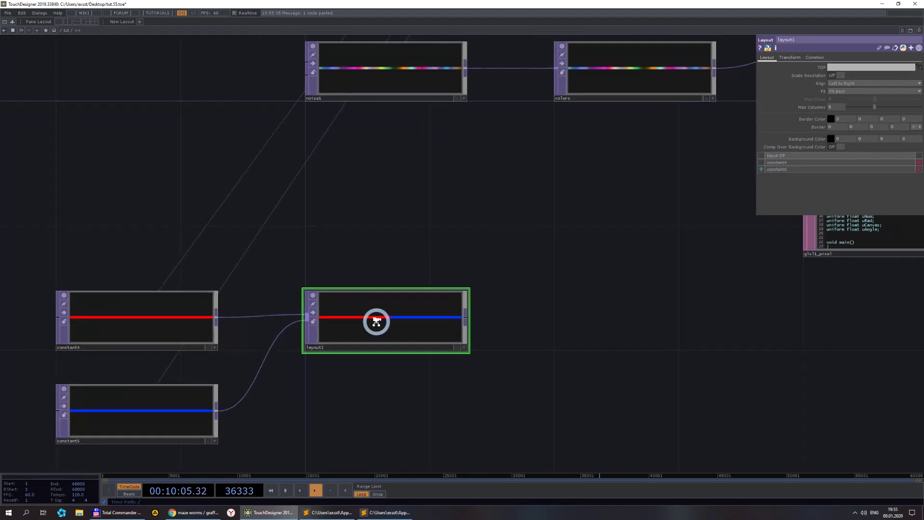
left_click(846, 84)
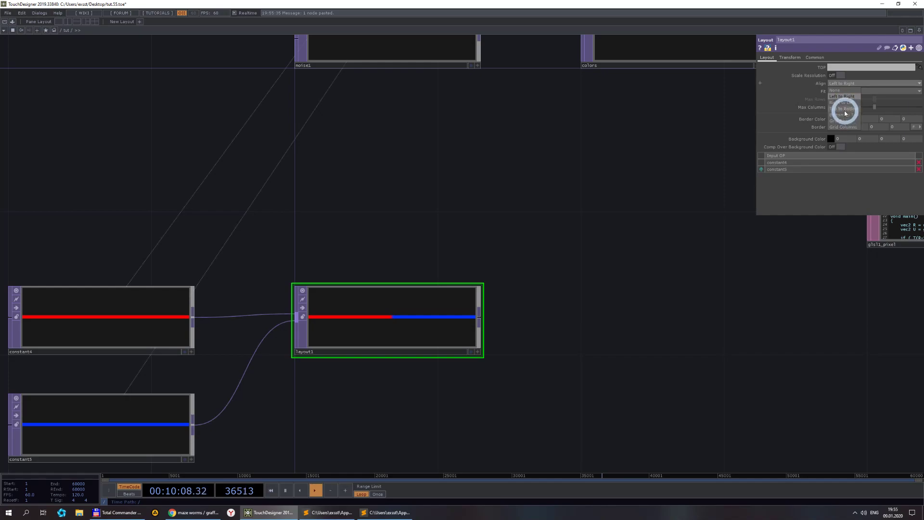
left_click(845, 110)
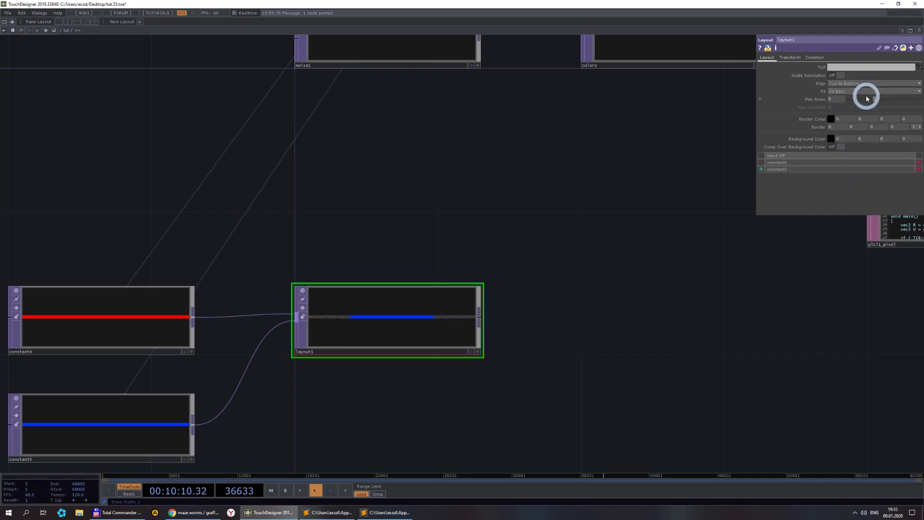
- Give layout1 a custom resolution with Param's uNum channel exported to the width and a height of 2
left_click(815, 57)
left_click(871, 68)
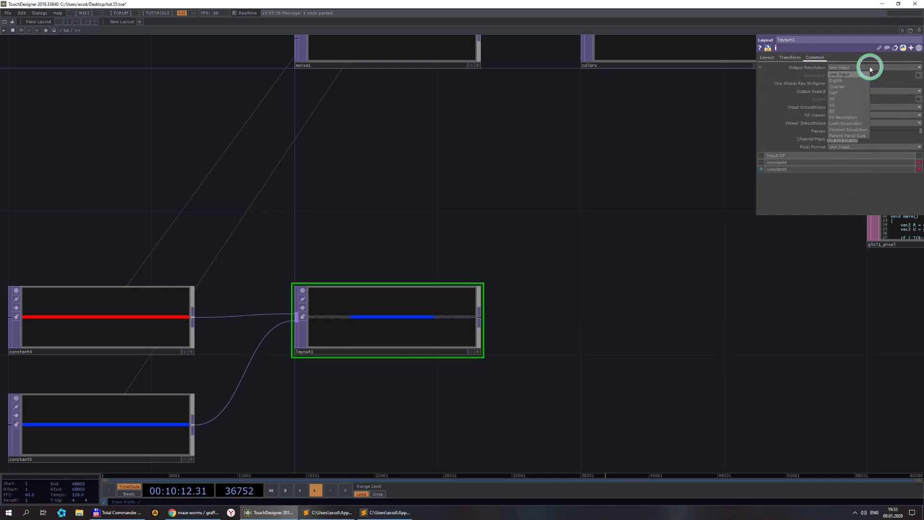
left_click(849, 129)
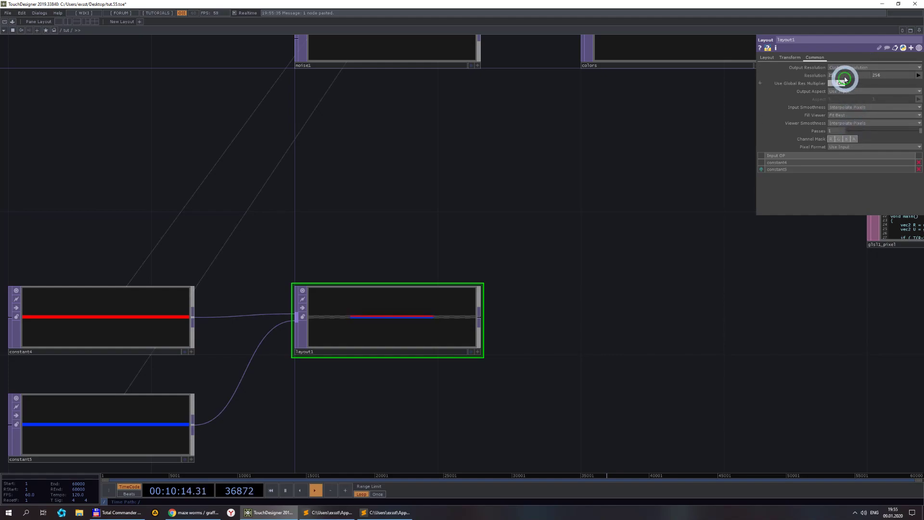
scroll(627, 183, "down", 5)
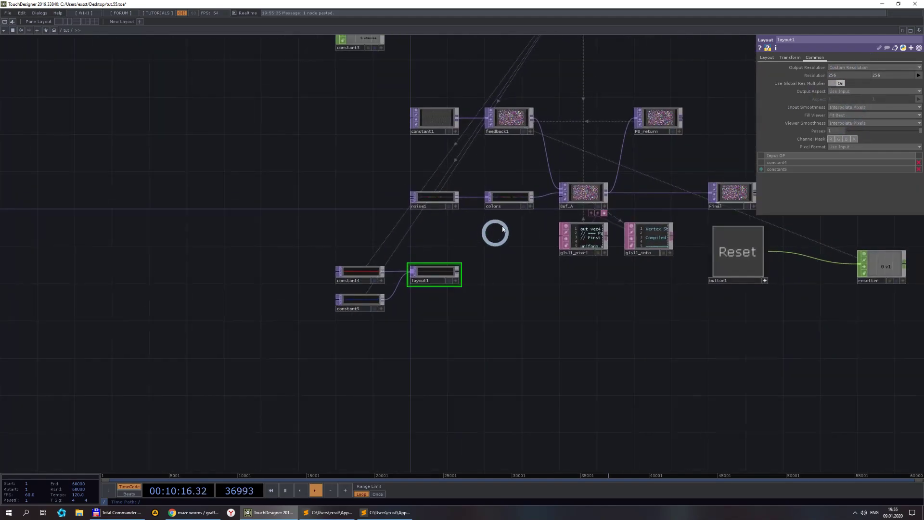
left_click_drag(605, 97, 568, 201)
left_click_drag(554, 67, 883, 79)
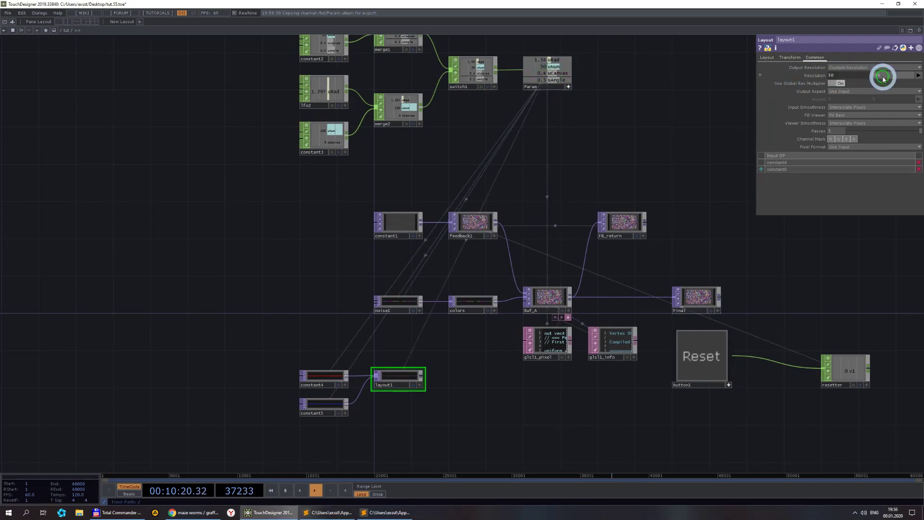
- Set layout1's input smoothness and viewer smoothness to Nearest Pixel
scroll(404, 384, "up", 6)
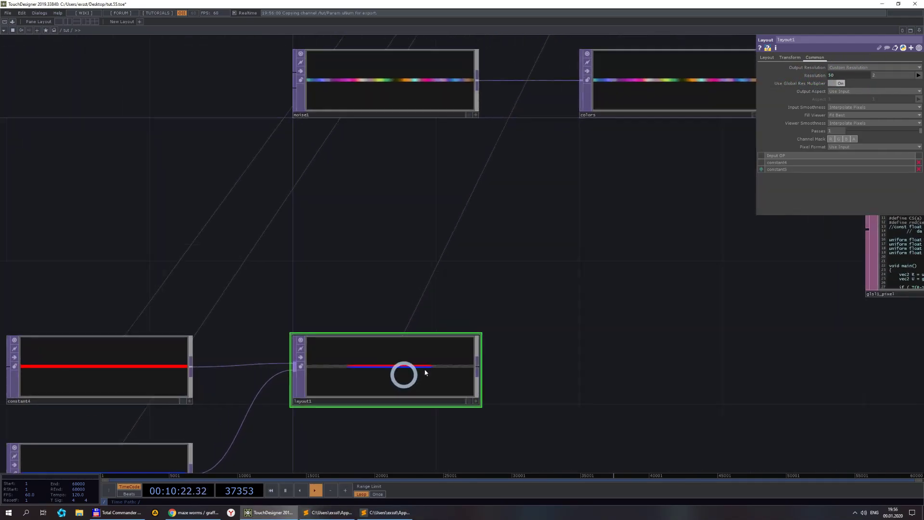
left_click(847, 107)
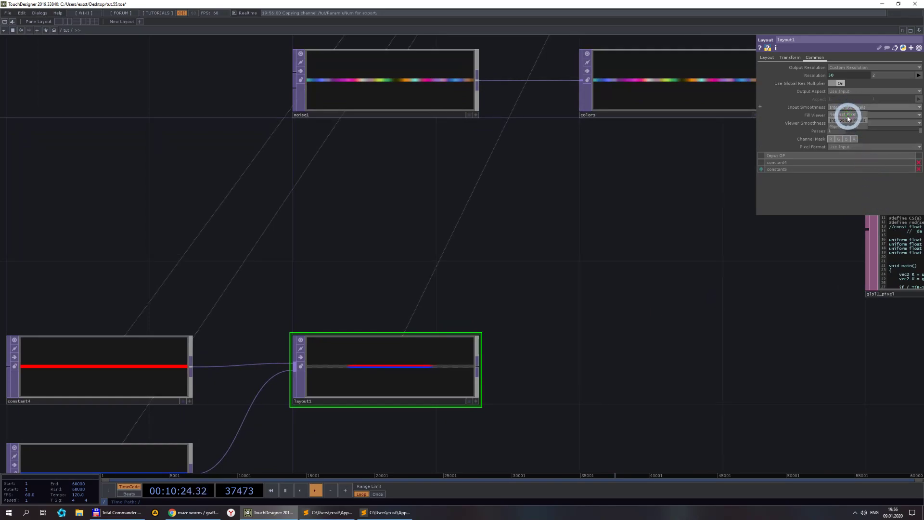
left_click(846, 115)
left_click(844, 123)
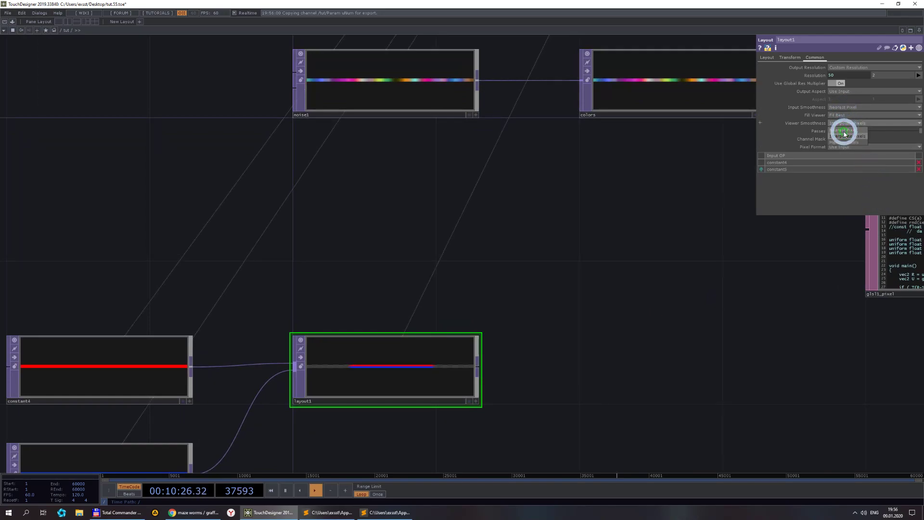
left_click(844, 131)
- Set layout1's fit mode to Native Resolution and inspect the stacked red and blue rows
left_click(792, 57)
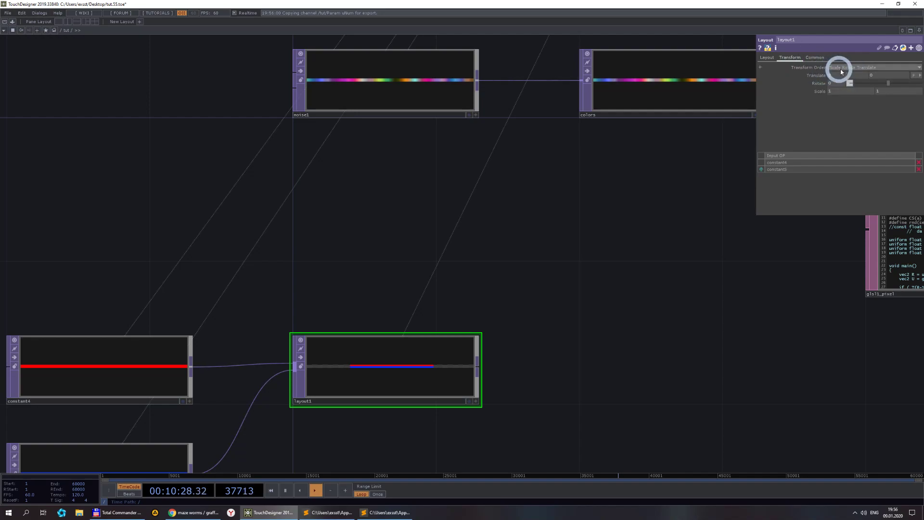
left_click(772, 58)
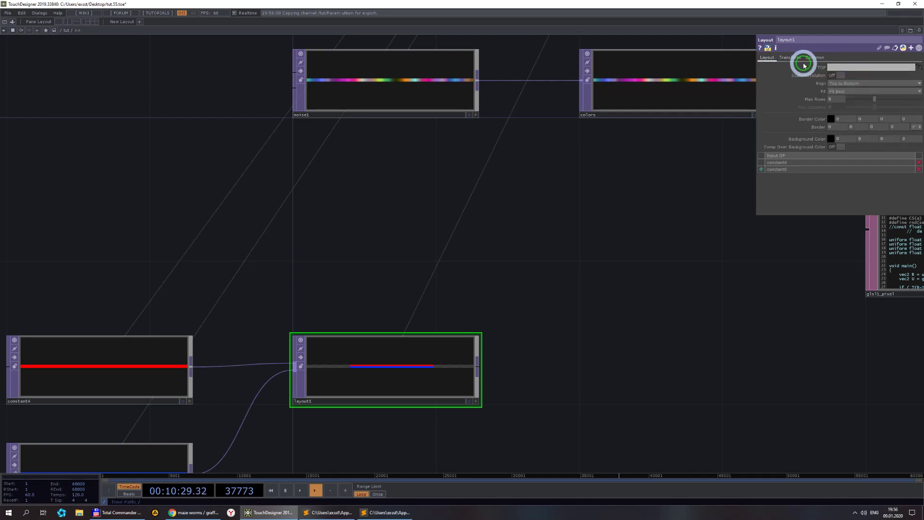
left_click(838, 91)
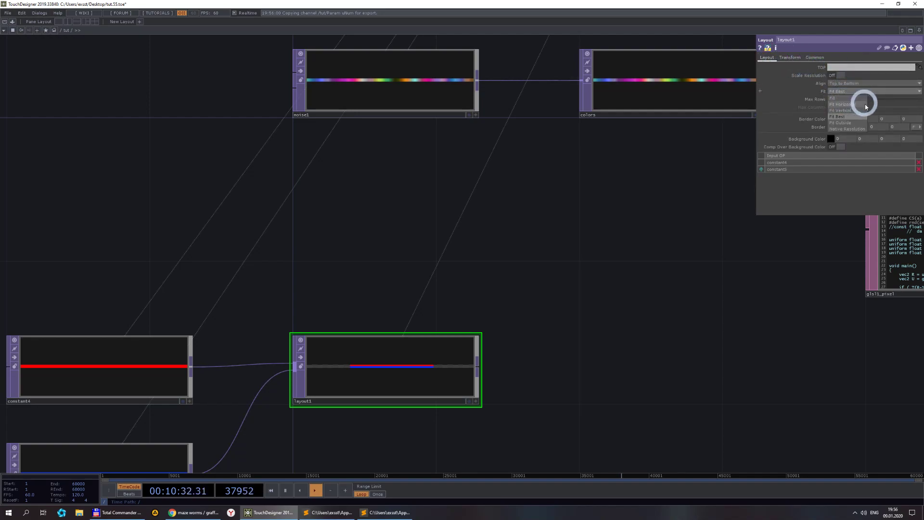
left_click(848, 129)
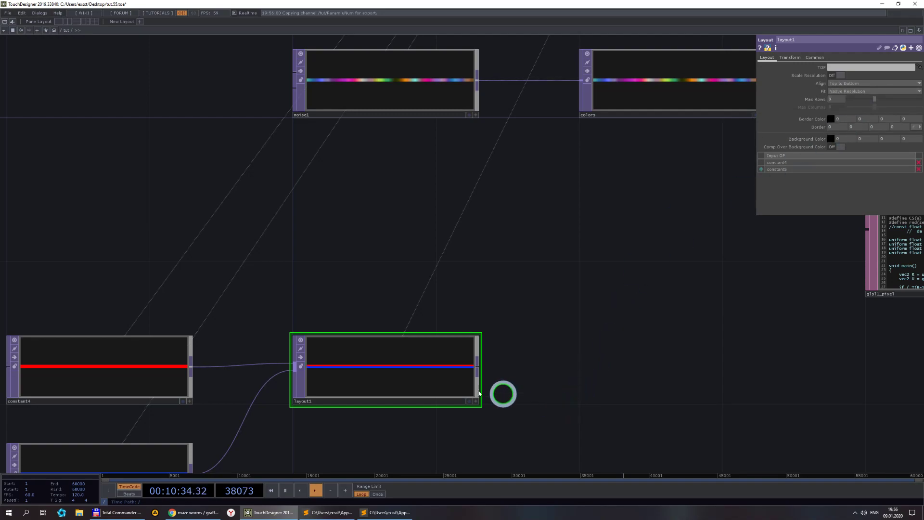
scroll(353, 369, "up", 2)
scroll(607, 357, "down", 2)
left_click_drag(543, 350, 505, 352)
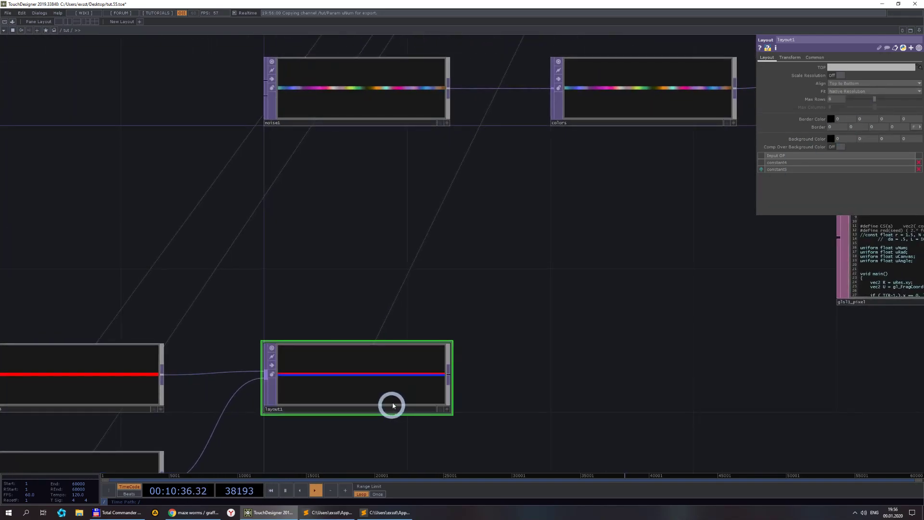
- Connect layout1's output to the colors node in place of noise1
scroll(475, 361, "down", 3)
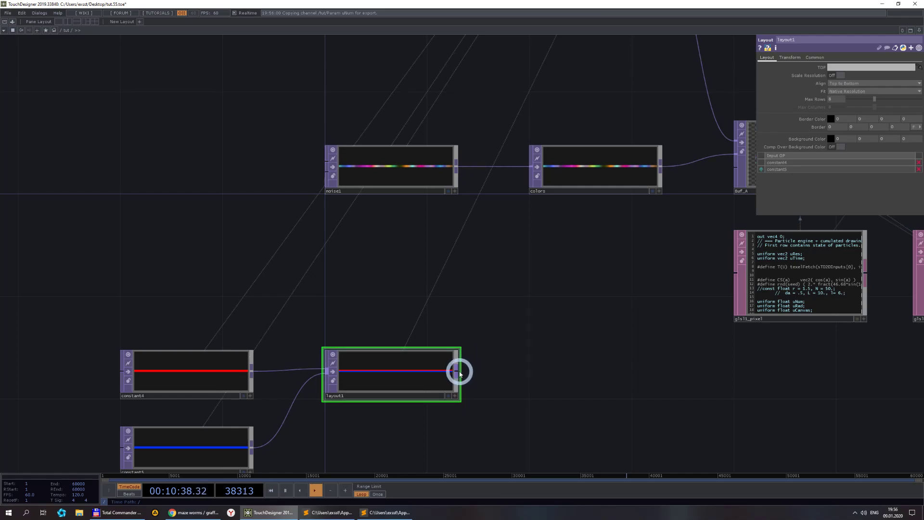
left_click(456, 371)
left_click(518, 184)
scroll(503, 293, "down", 5)
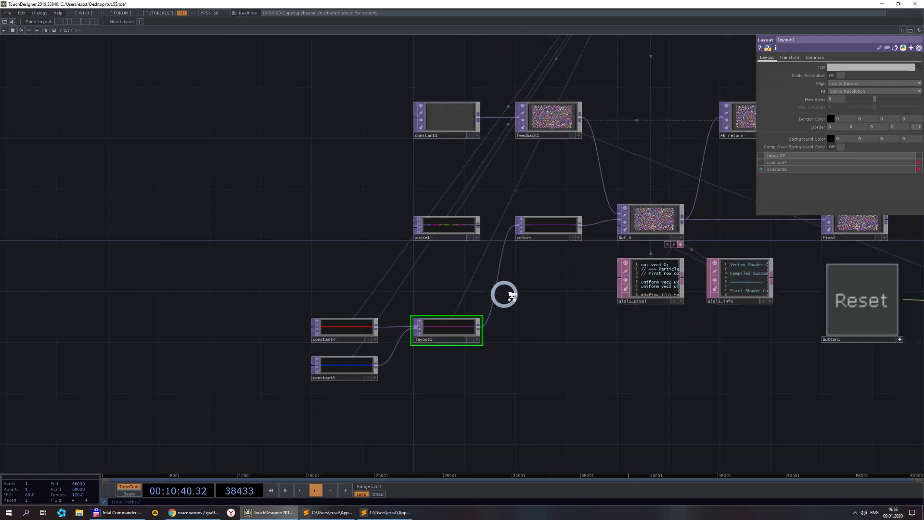
- Examine the worm colors drawn in Buf_A against the stacked red and blue rows in layout1 and colors
scroll(419, 343, "up", 8)
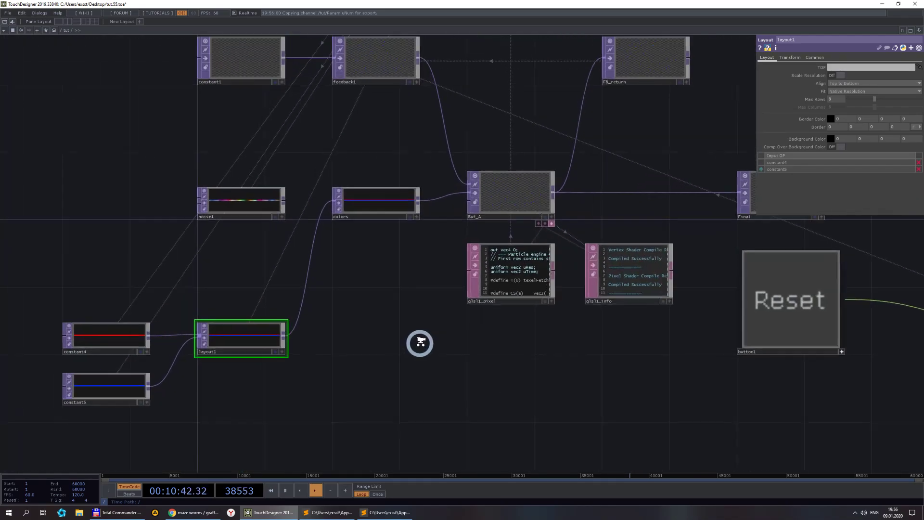
scroll(499, 188, "up", 2)
scroll(448, 184, "down", 6)
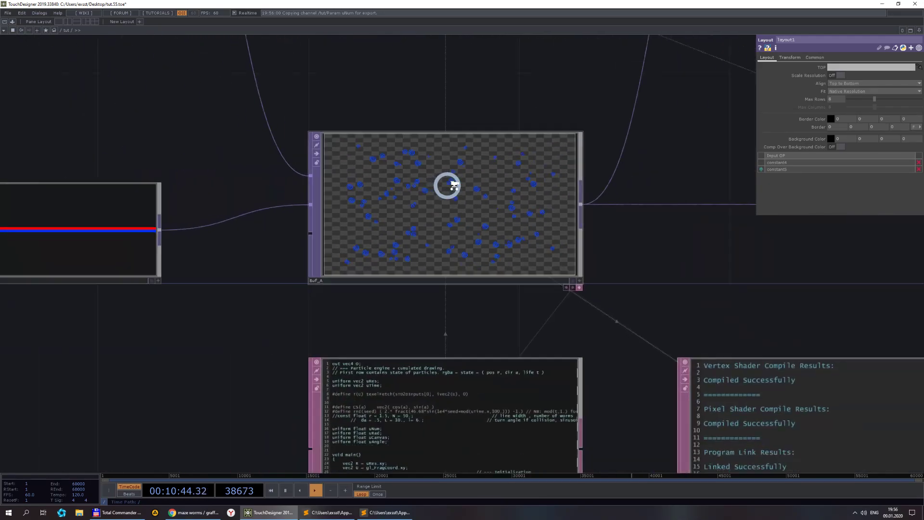
left_click_drag(326, 270, 456, 301)
scroll(343, 316, "up", 4)
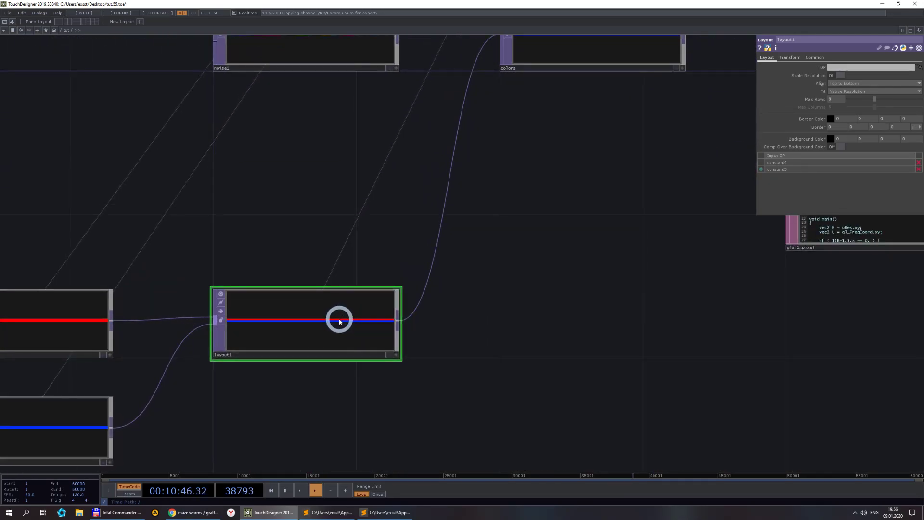
scroll(344, 316, "down", 4)
scroll(545, 205, "up", 2)
scroll(545, 206, "up", 3)
scroll(532, 217, "down", 3)
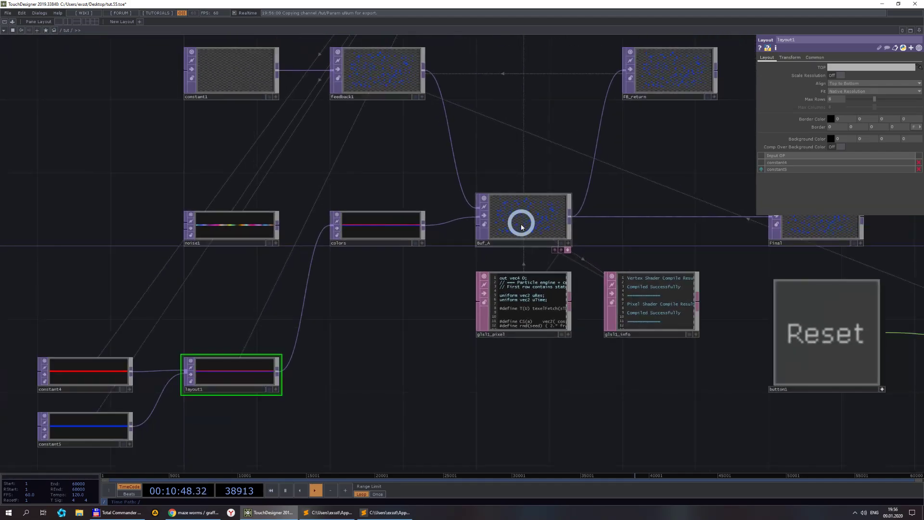
scroll(522, 221, "up", 4)
scroll(533, 213, "down", 3)
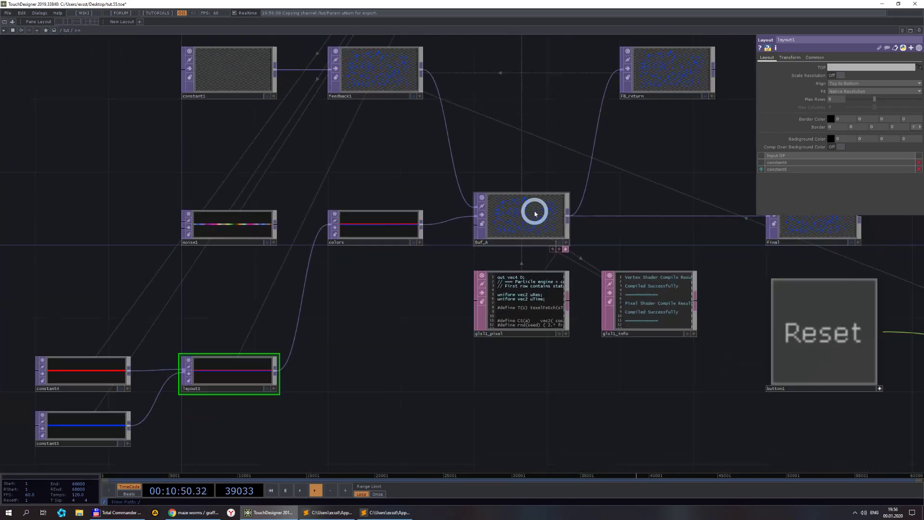
scroll(515, 217, "up", 3)
scroll(516, 217, "down", 3)
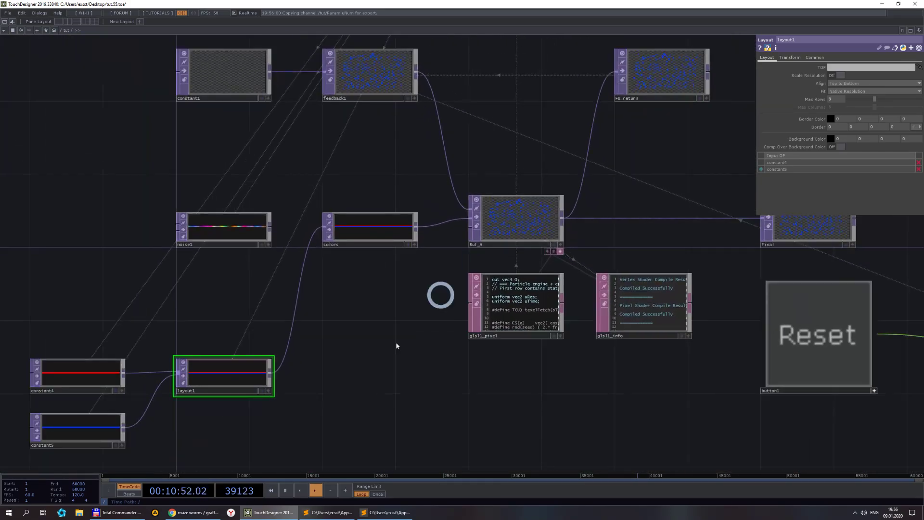
- In the shader code in Sublime Text, add a copy of the commented-out *mix(vec4(0,.5,0,1),vec4(1,.5,1,1), .01*P.w); below the texelFetch line
left_click(328, 513)
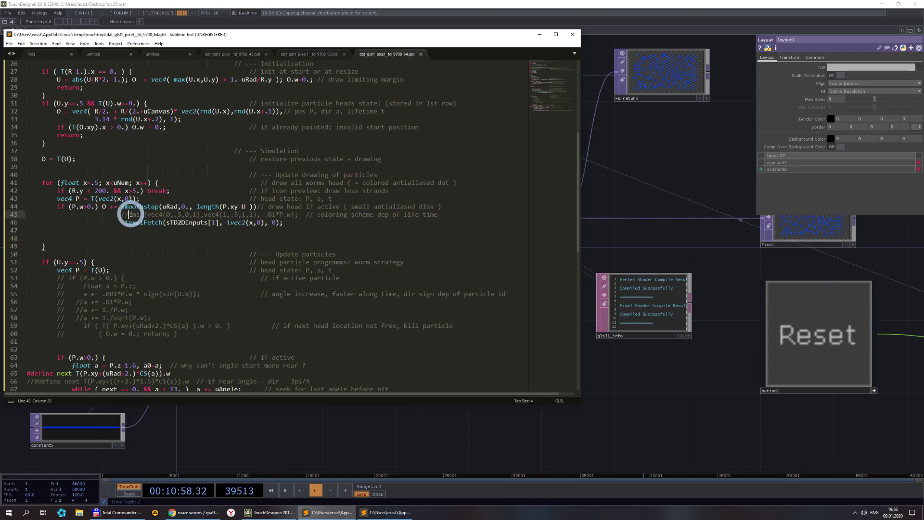
left_click_drag(131, 214, 275, 214)
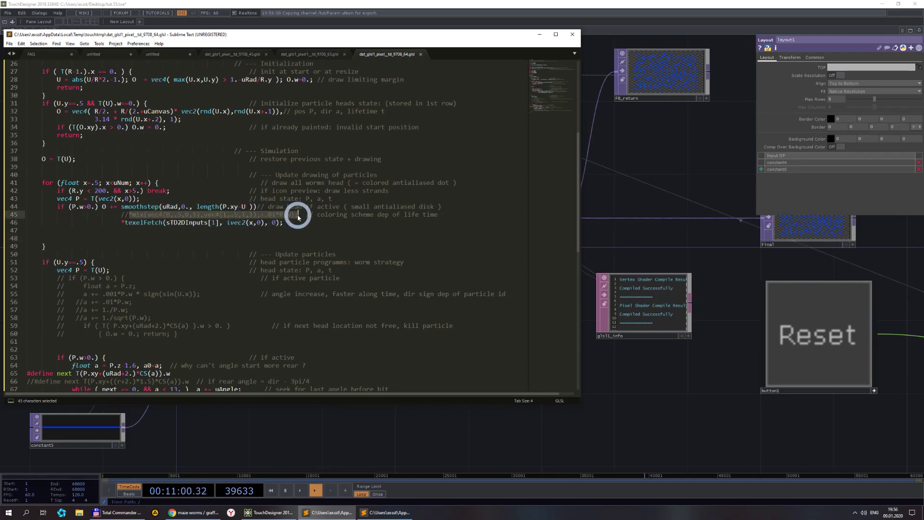
left_click(285, 223)
key("Return")
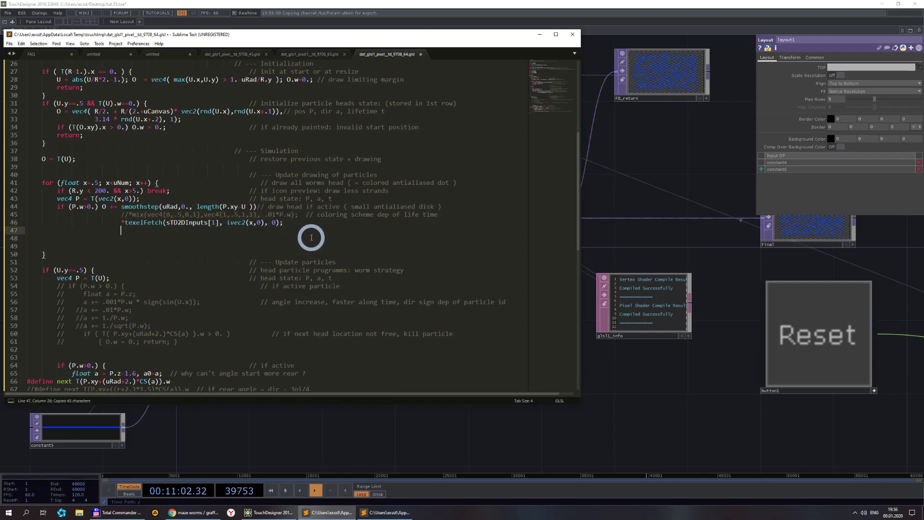
type("*mix(vec4(0,.5,0,1),vec4(1,.5,1,1), .01*P.w);")
- Replace the new mix's first color with a copy of texelFetch(sTD2DInputs[1], ivec2(x,0), 0)
left_click_drag(125, 223, 272, 222)
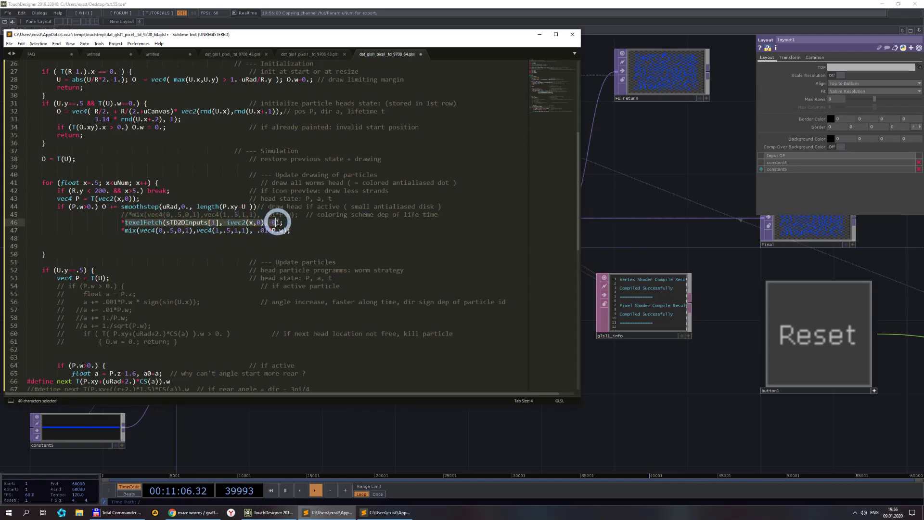
key("ctrl+c")
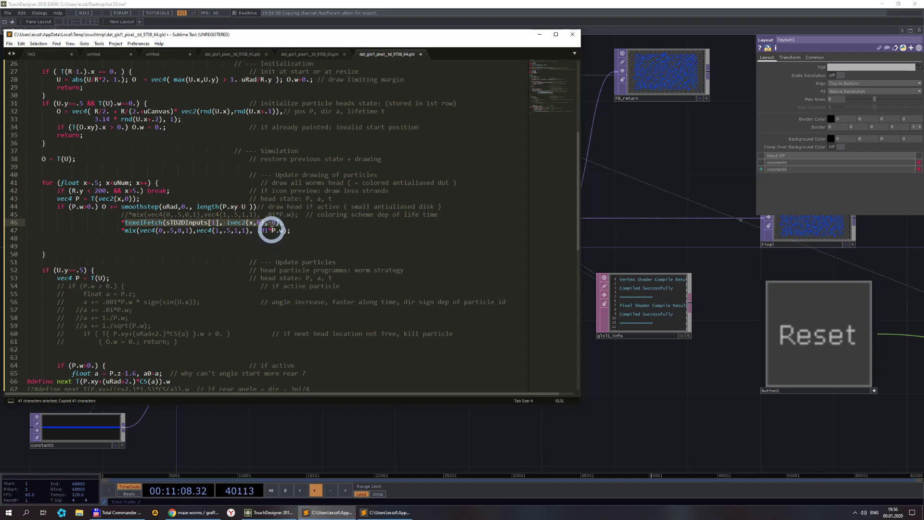
left_click(149, 245)
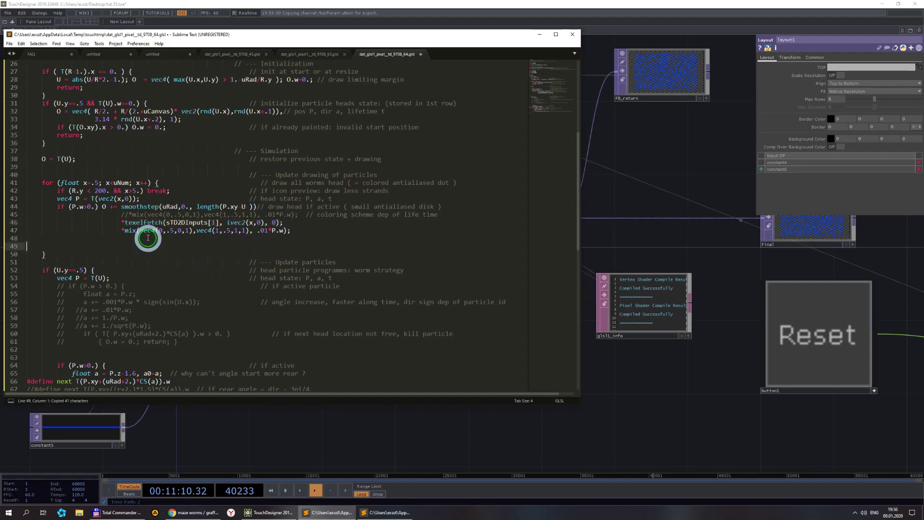
left_click_drag(139, 232, 193, 231)
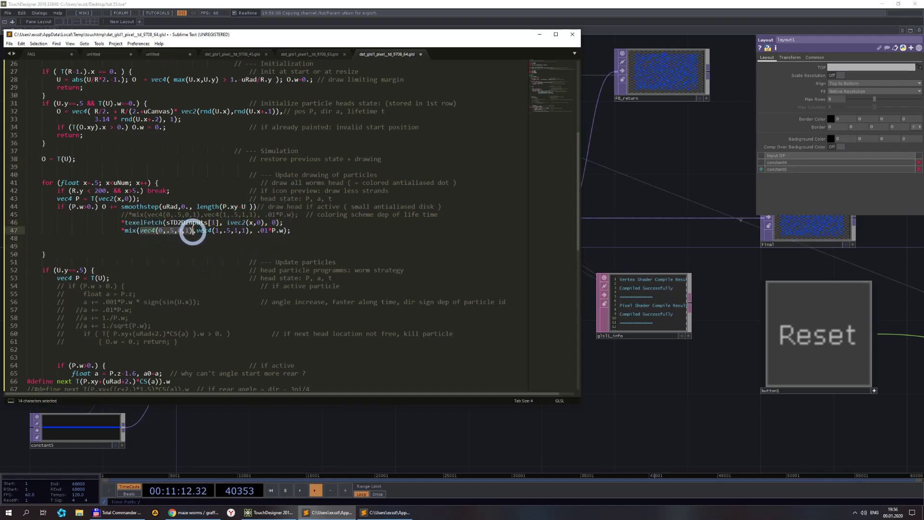
key("ctrl+v")
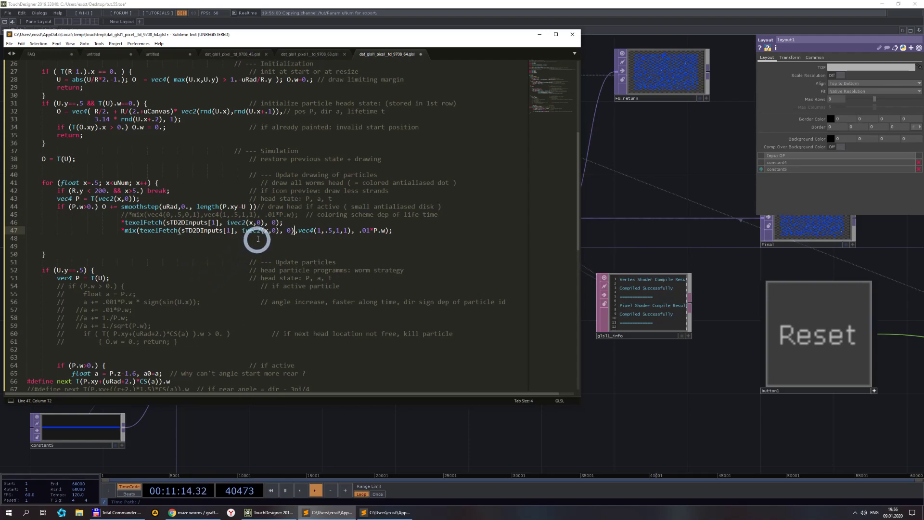
- Replace the mix's second color with texelFetch(sTD2DInputs[1], ivec2(x,1), 0) and comment out the standalone texelFetch line
left_click_drag(298, 231, 362, 231)
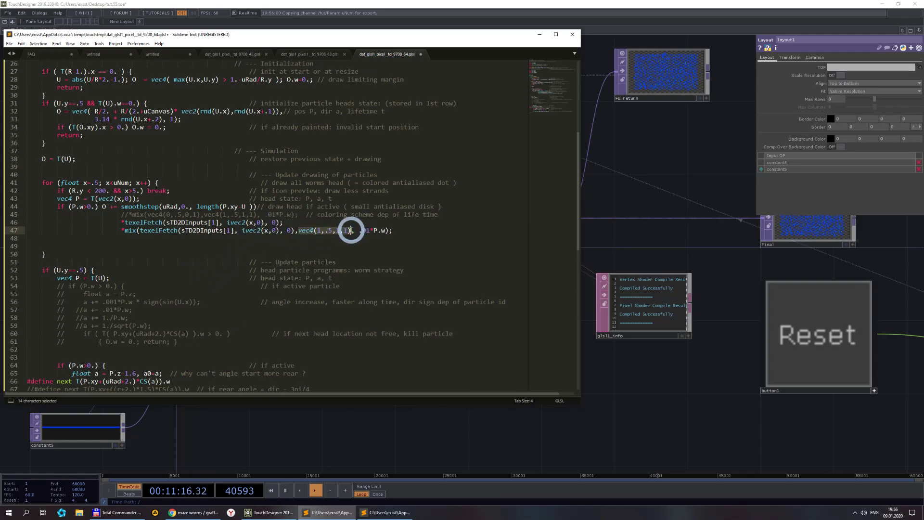
key("ctrl+v")
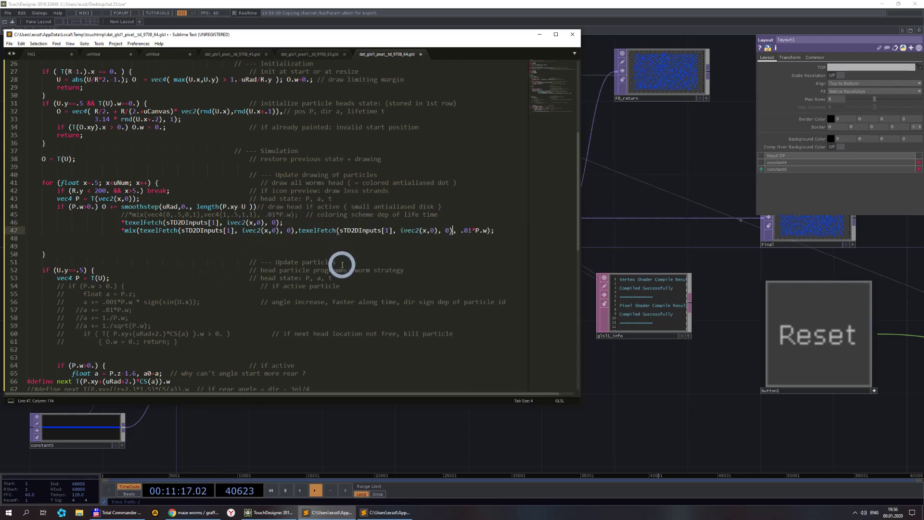
double_click(433, 232)
type("1")
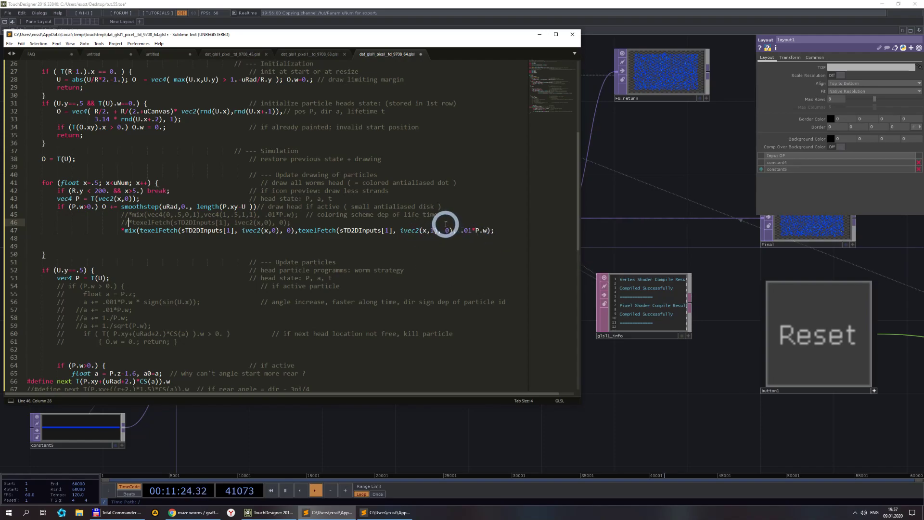
- Switch to TouchDesigner and inspect the color blending along the worms in Buf_A
left_click(645, 407)
scroll(555, 230, "up", 10)
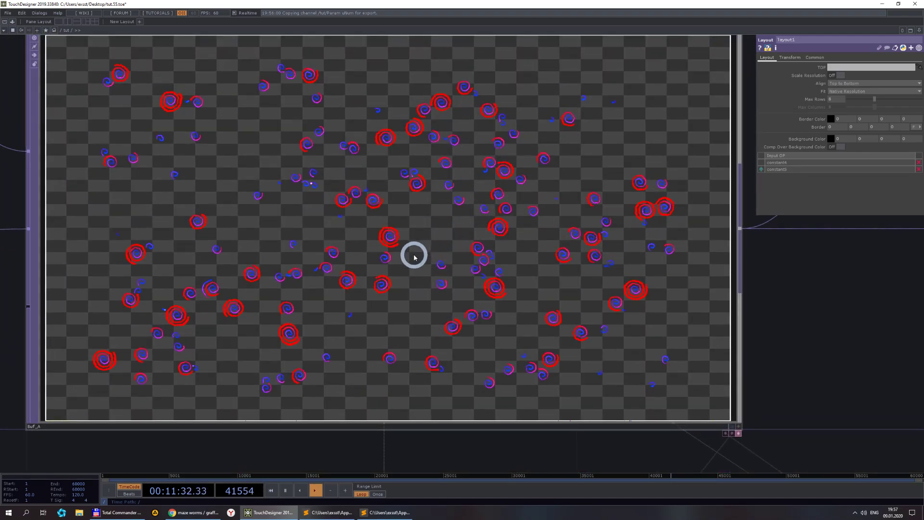
scroll(422, 264, "down", 10)
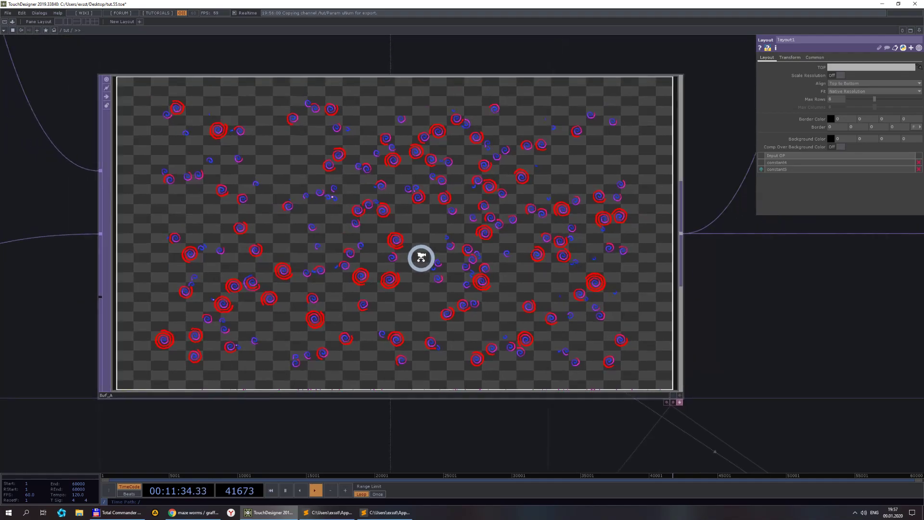
left_click_drag(430, 311, 536, 204)
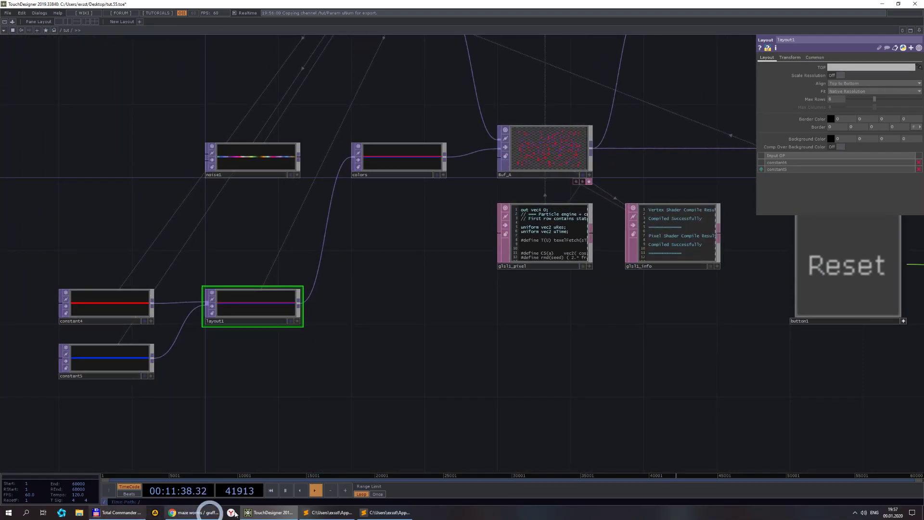
- Reopen the pixel shader code in Sublime Text at the new mix line
left_click(329, 513)
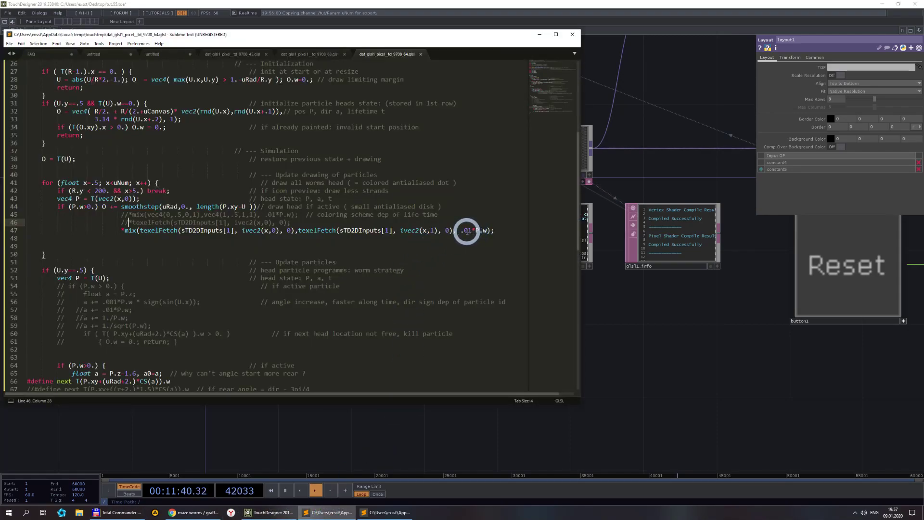
- Set the life-time factor in the shader's active mix line to .1*P.w and restart the worm simulation
left_click(466, 230)
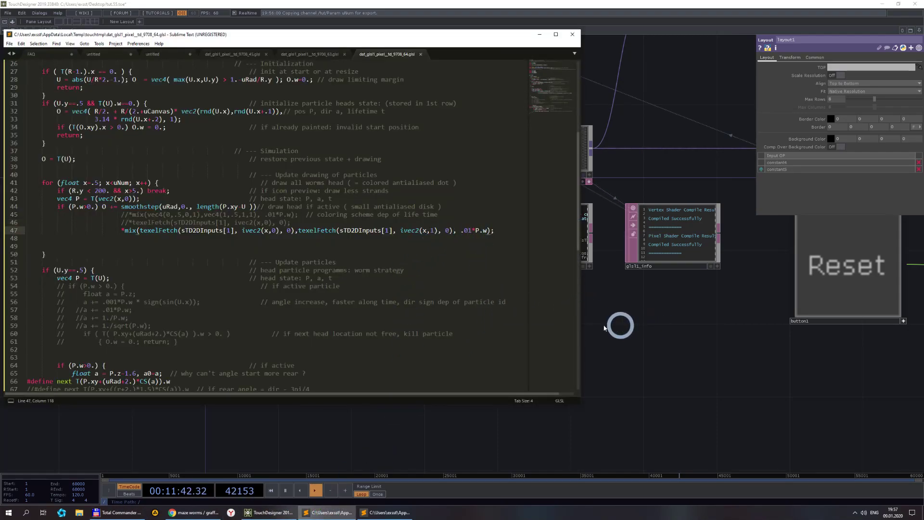
key("BackSpace")
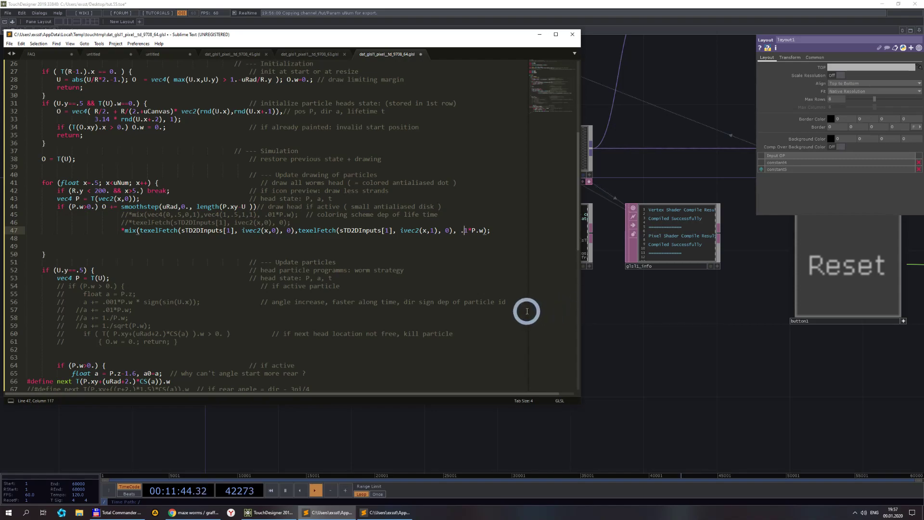
left_click(670, 351)
left_click(844, 288)
scroll(320, 95, "up", 5)
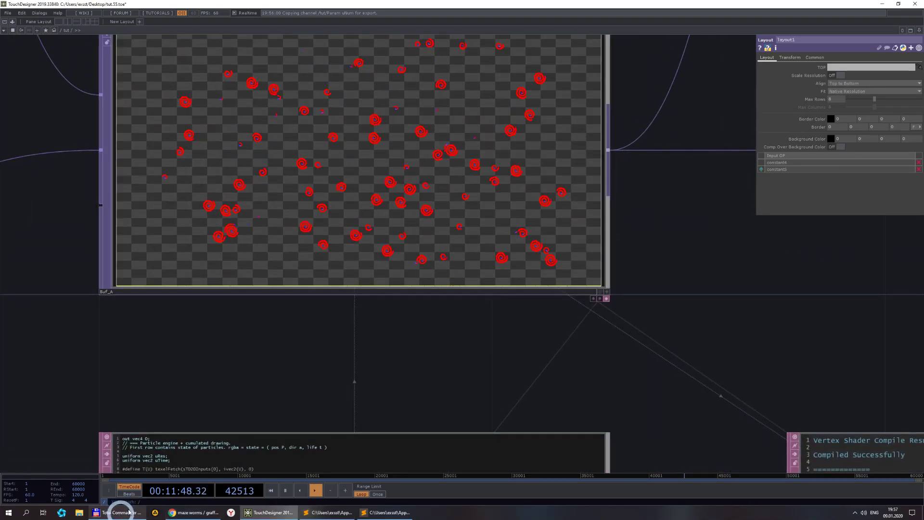
- Set the mix line's life-time factor to .001*P.w and restart the simulation to check the worm colours
left_click(329, 512)
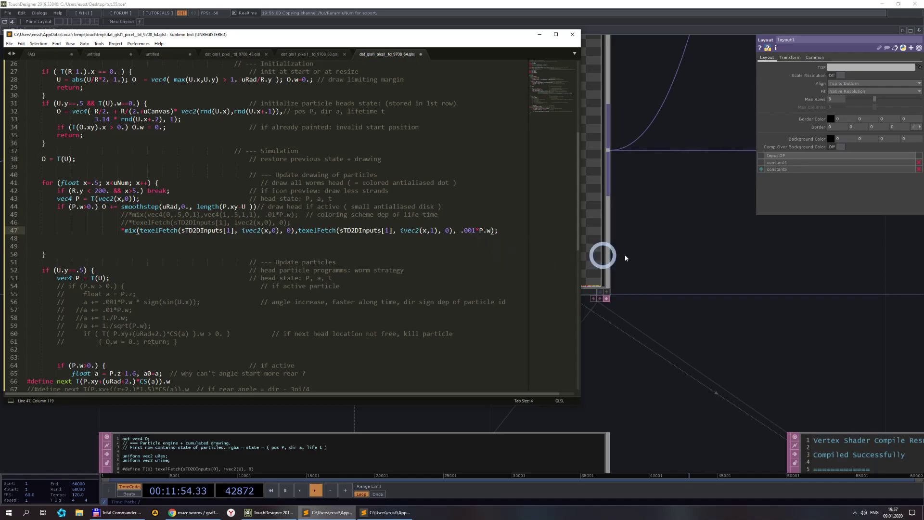
left_click(598, 256)
scroll(573, 217, "down", 2)
scroll(594, 295, "down", 4)
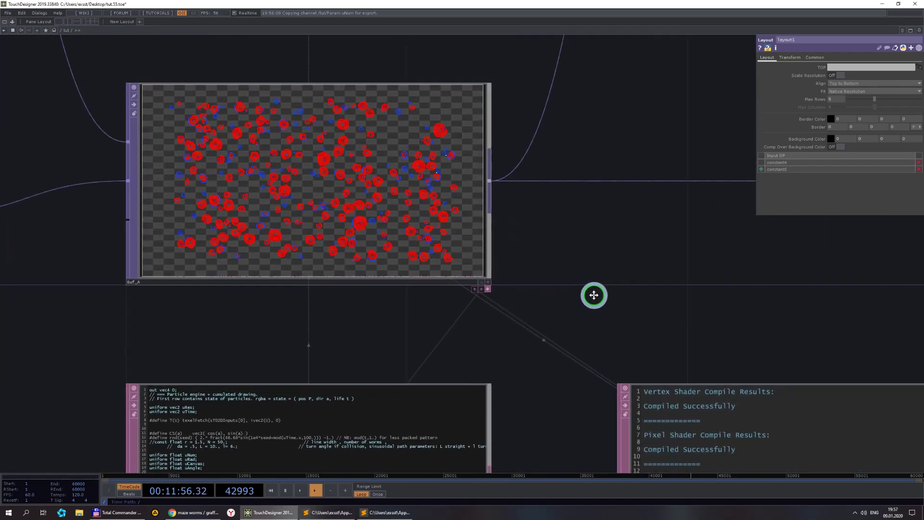
left_click(845, 388)
scroll(458, 248, "up", 5)
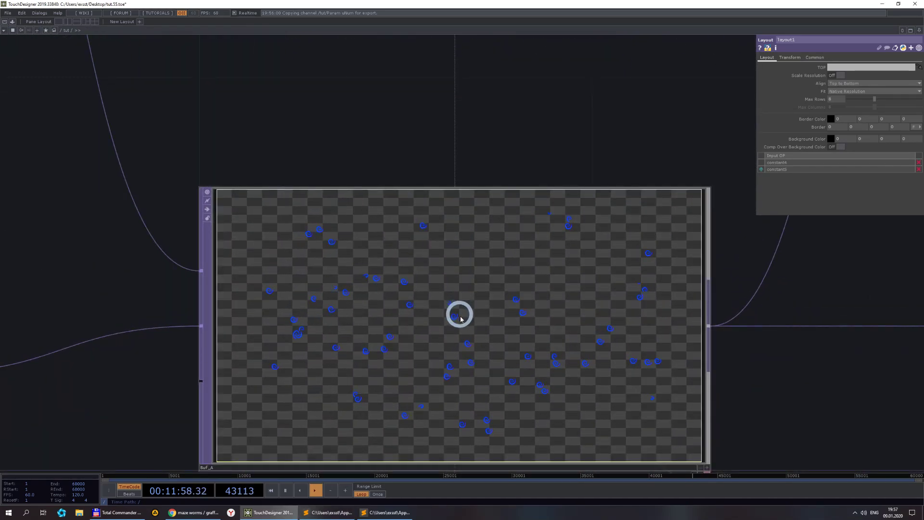
left_click_drag(838, 384, 646, 210)
scroll(426, 167, "up", 2)
scroll(423, 204, "up", 1)
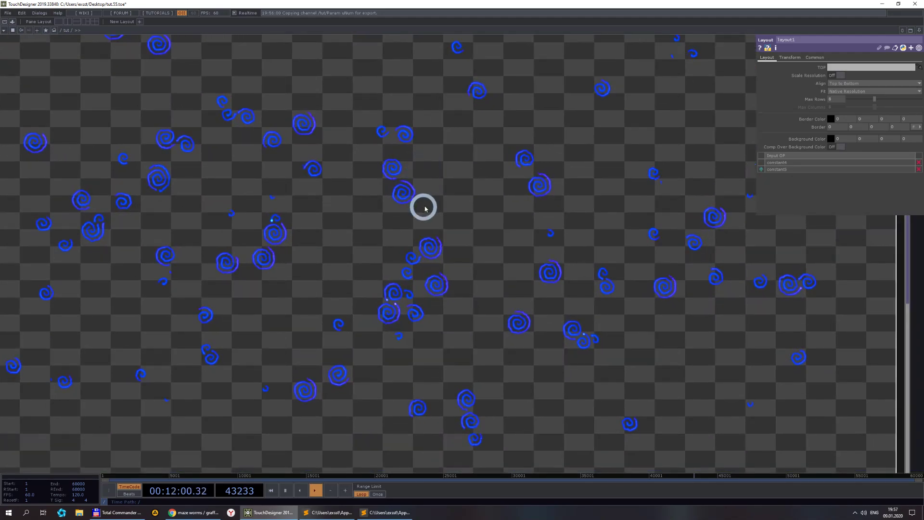
scroll(427, 204, "down", 1)
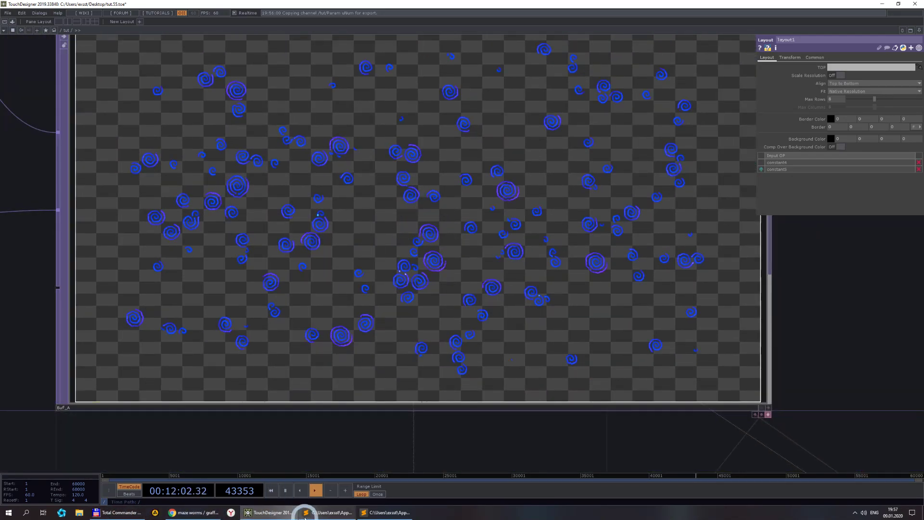
- Set the mix line's life-time factor to .007*P.w, save the shader and restart the simulation
left_click(327, 513)
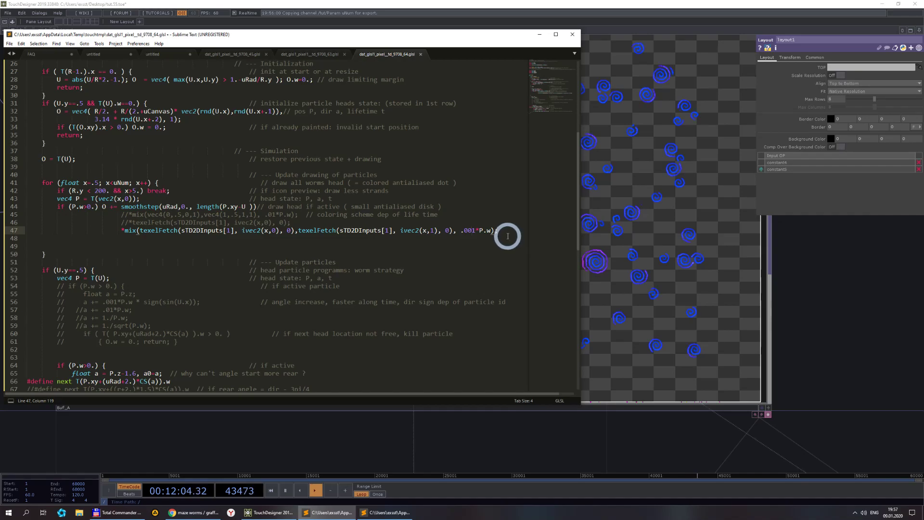
key("ctrl+s")
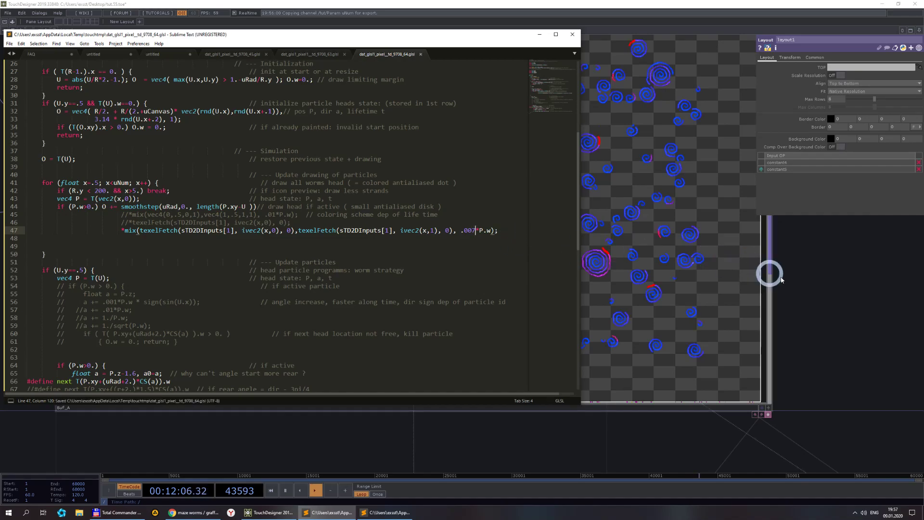
left_click(807, 286)
scroll(801, 280, "down", 5)
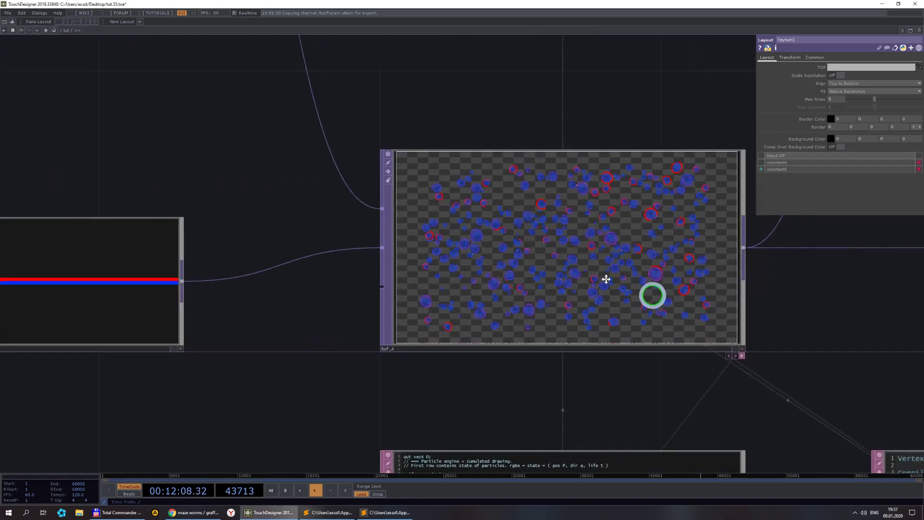
left_click(419, 212)
scroll(419, 211, "up", 10)
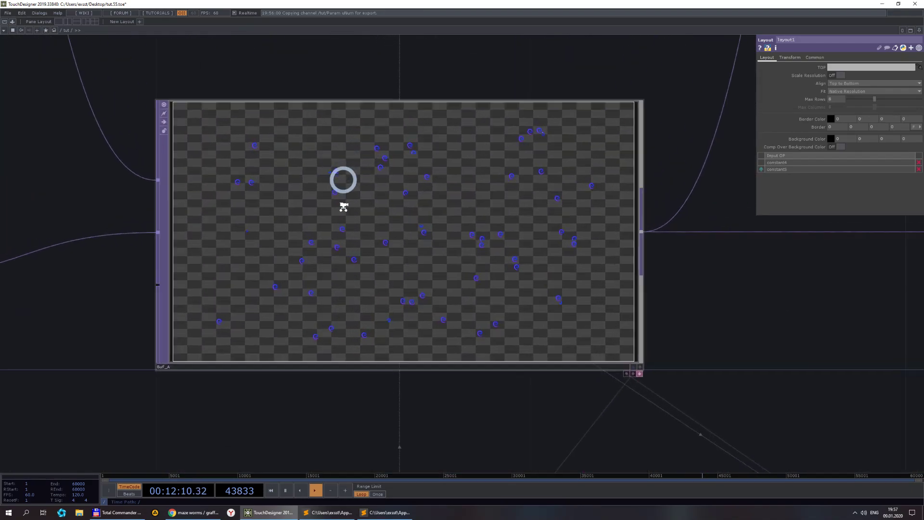
- Examine Buf_A's output and uniforms, the shader's texelFetch mix expression with its life-time factor, and the commented-out colouring lines
left_click(321, 512)
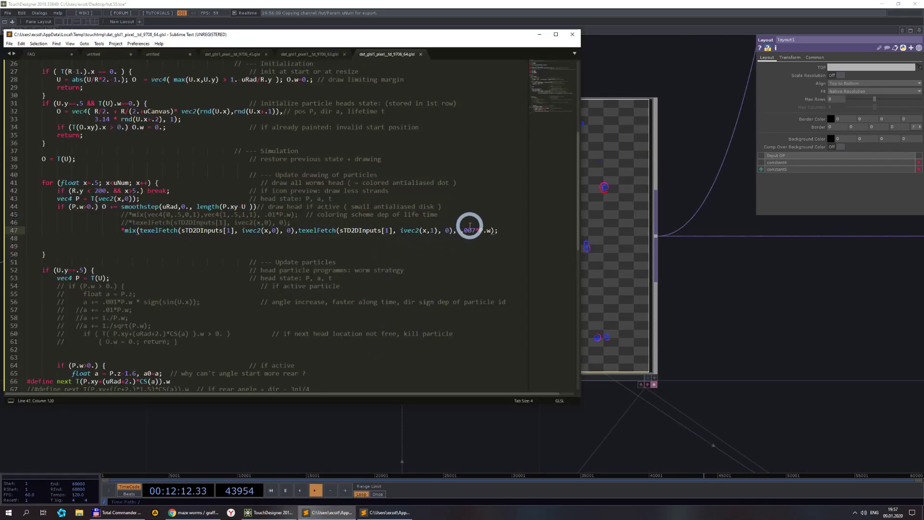
left_click_drag(475, 231, 461, 230)
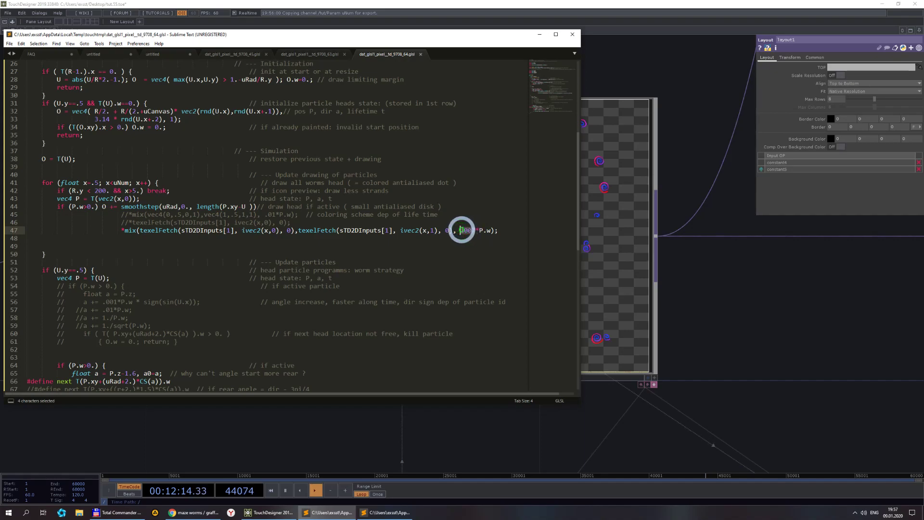
left_click(683, 140)
scroll(642, 159, "down", 5)
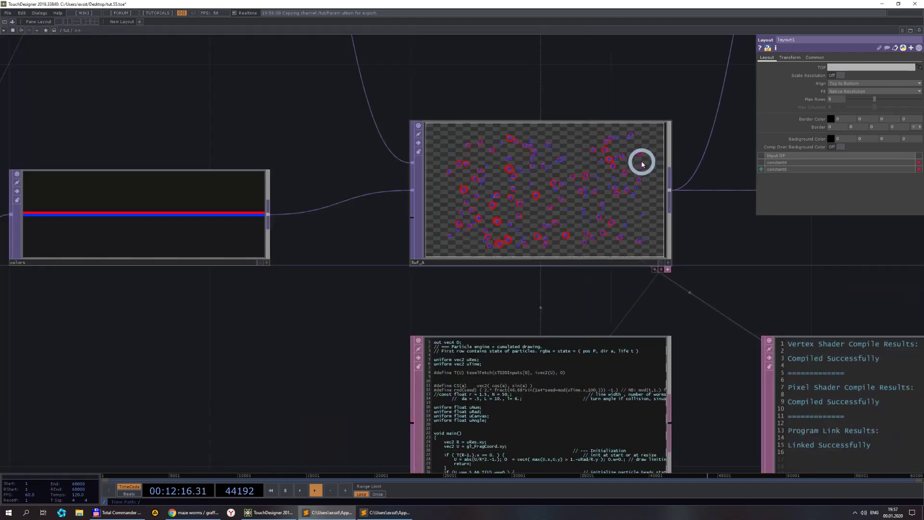
left_click(641, 158)
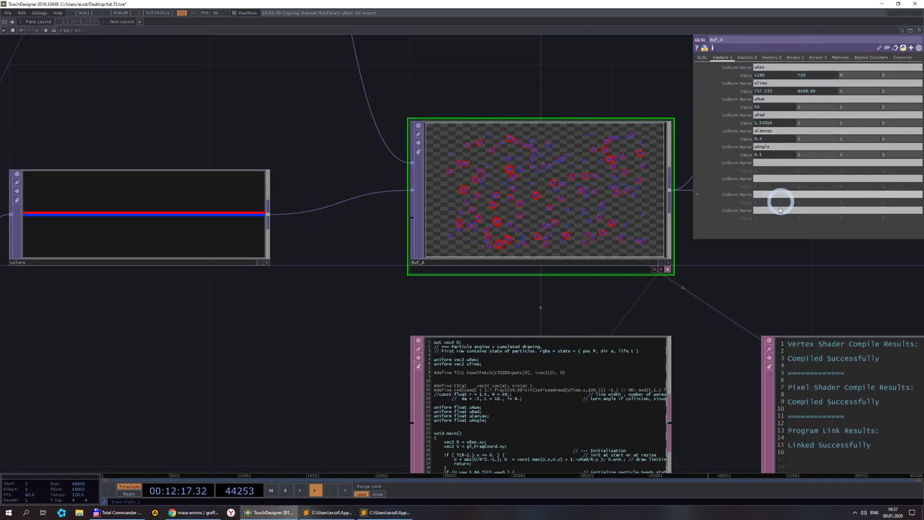
left_click(321, 512)
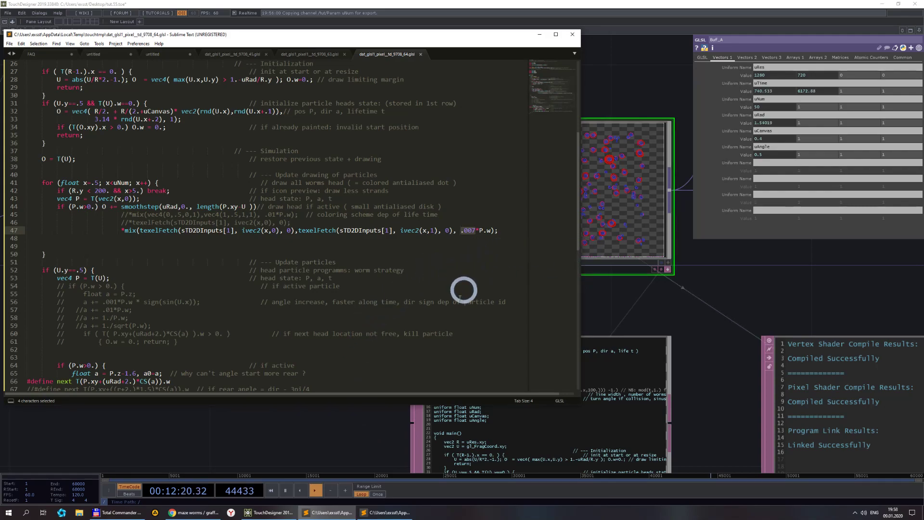
left_click(458, 278)
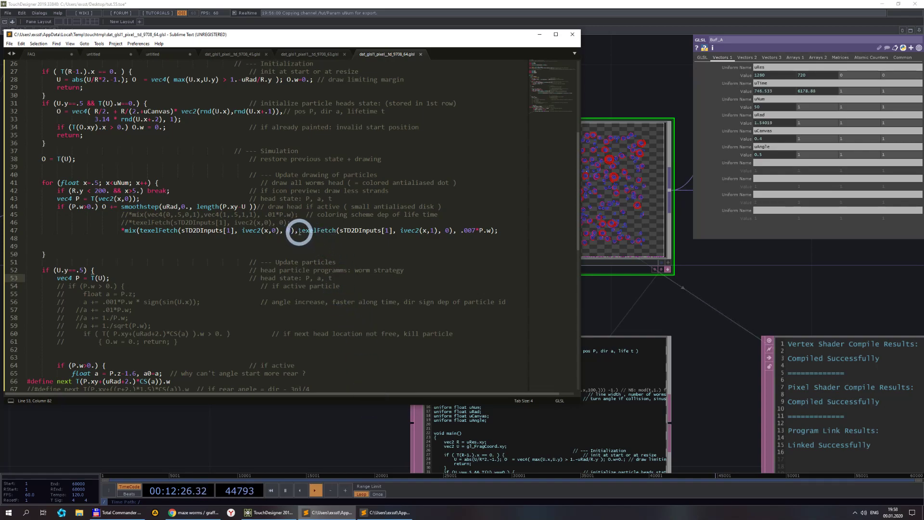
left_click_drag(299, 232, 396, 232)
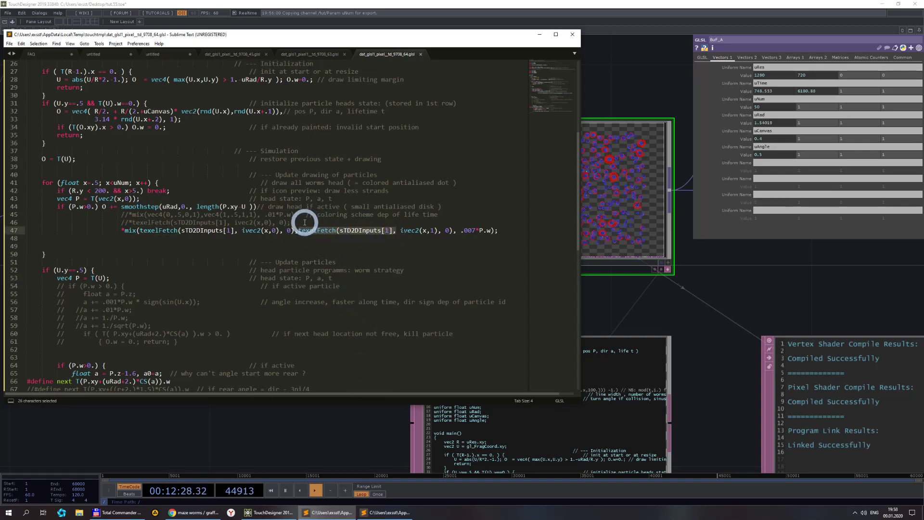
left_click_drag(305, 223, 4, 215)
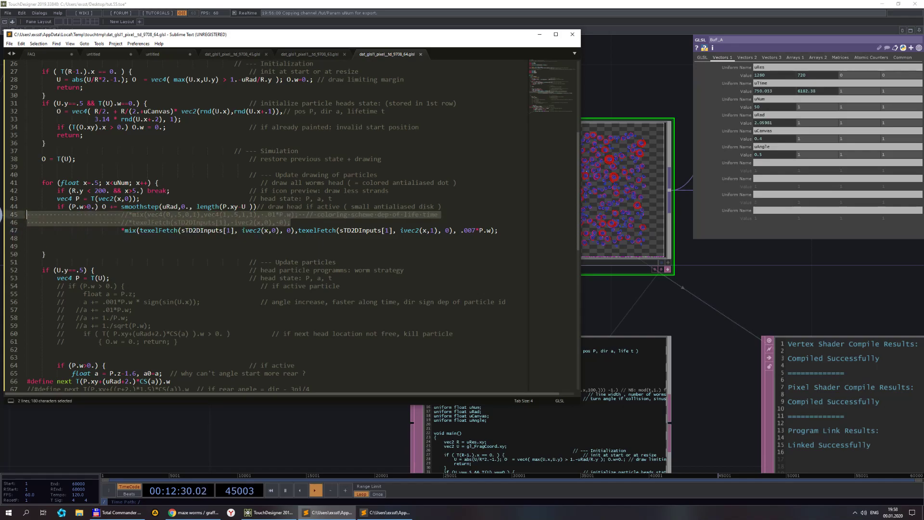
left_click(206, 217)
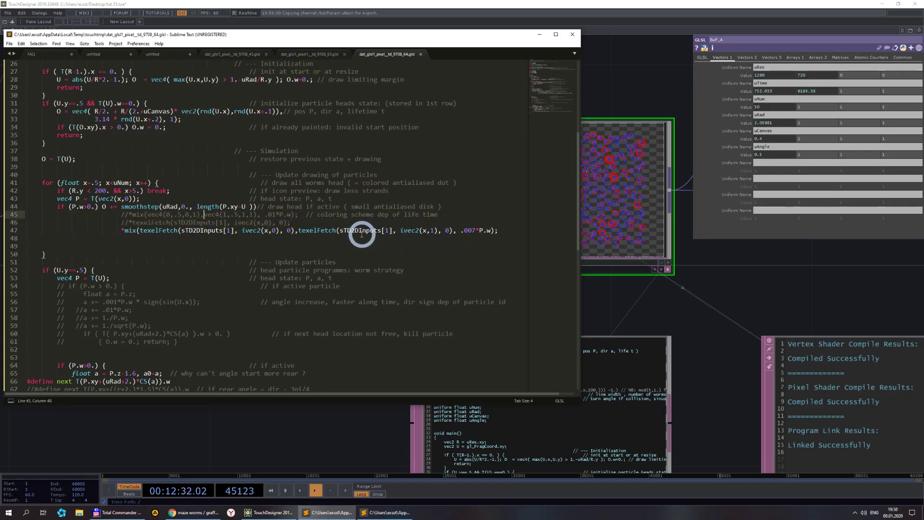
- Set noise1's resolution height to 2 and connect noise1 to colors in place of layout1
left_click(664, 313)
scroll(663, 313, "down", 5)
left_click_drag(448, 411, 417, 244)
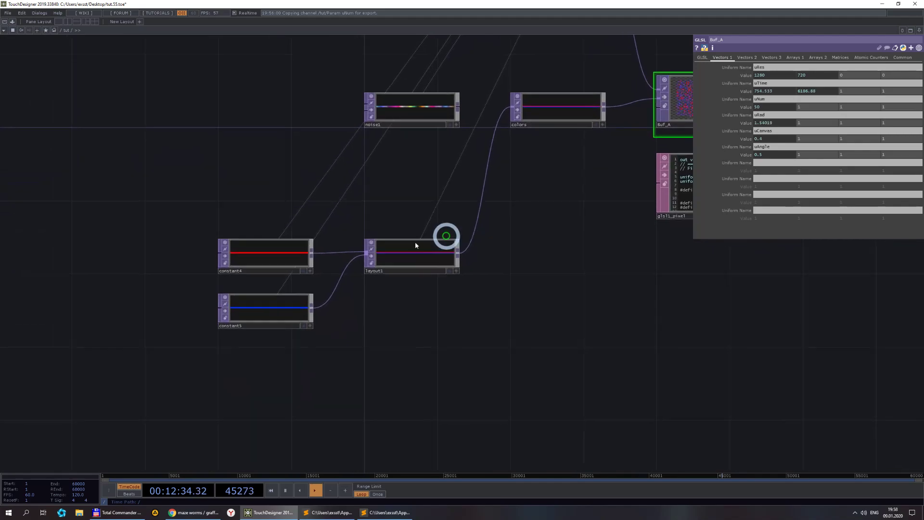
left_click_drag(358, 260, 370, 248)
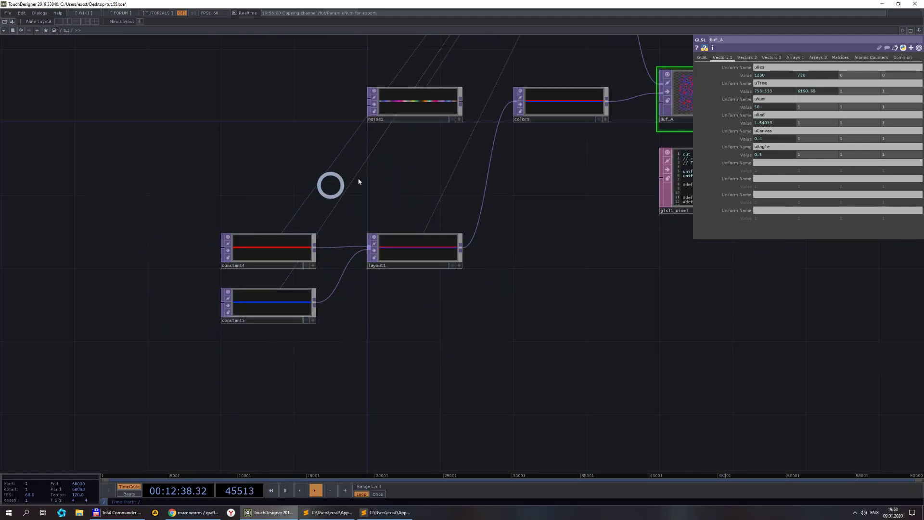
scroll(419, 267, "up", 5)
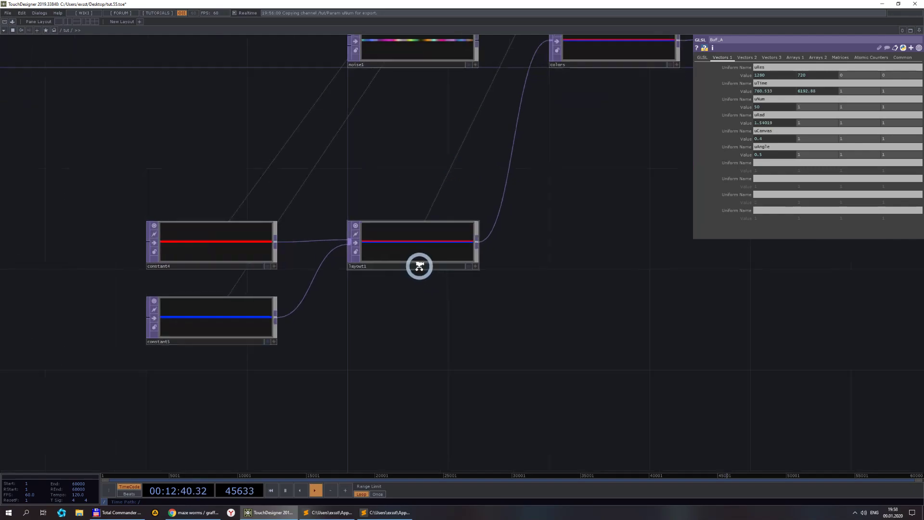
left_click_drag(418, 206, 418, 327)
left_click(477, 158)
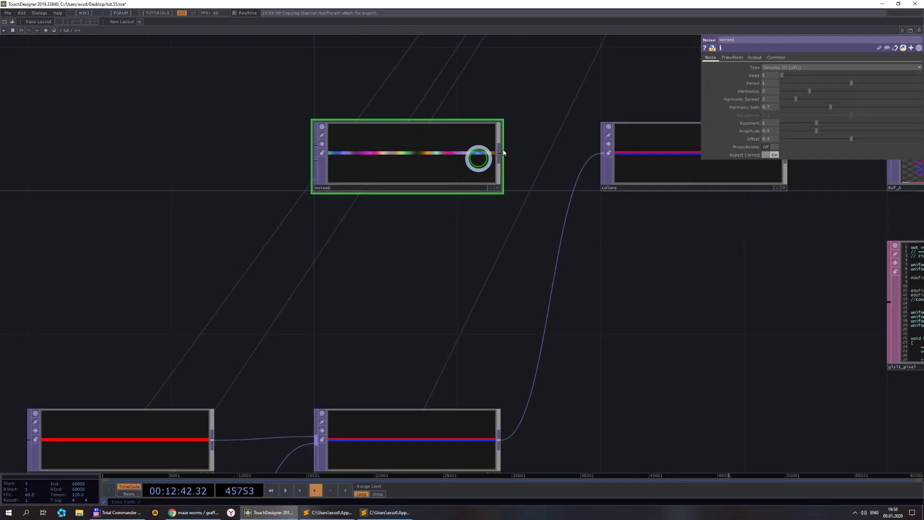
left_click(775, 57)
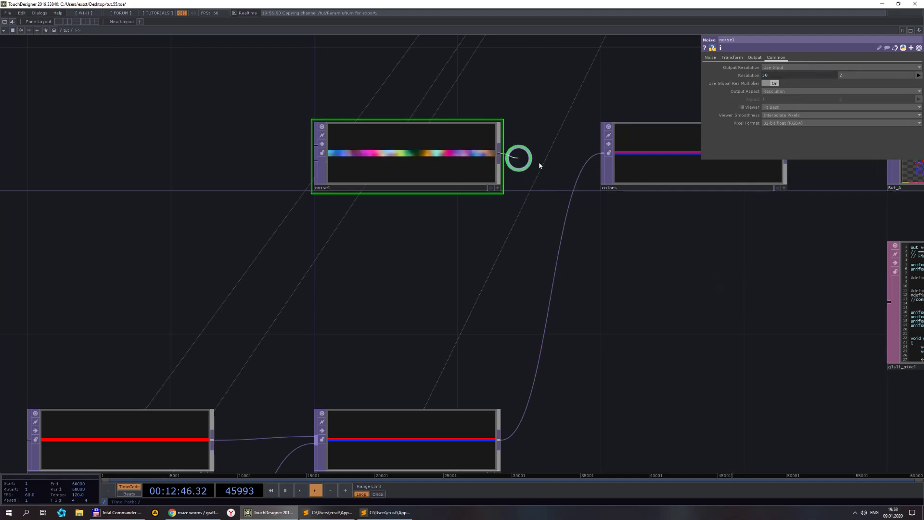
left_click_drag(501, 155, 602, 154)
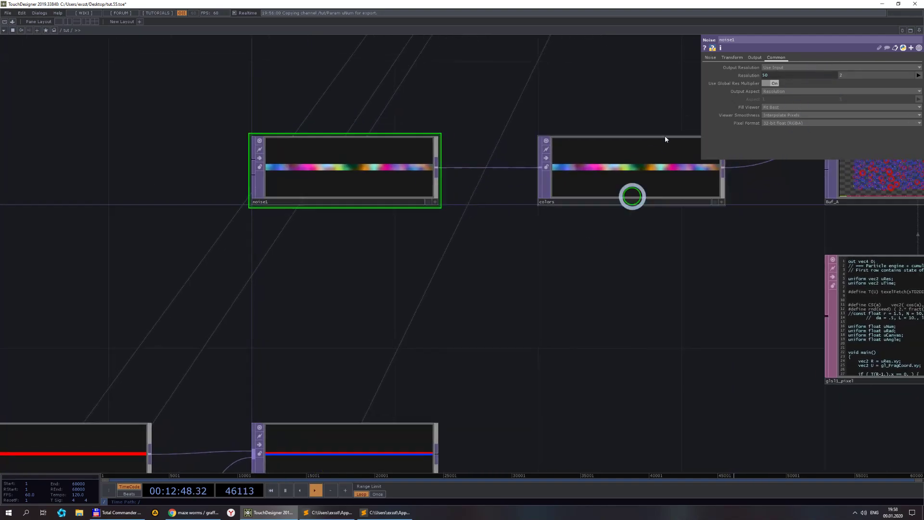
- Examine the noise-coloured worms in Buf_A and the noise and transform parameters of noise1
left_click(732, 57)
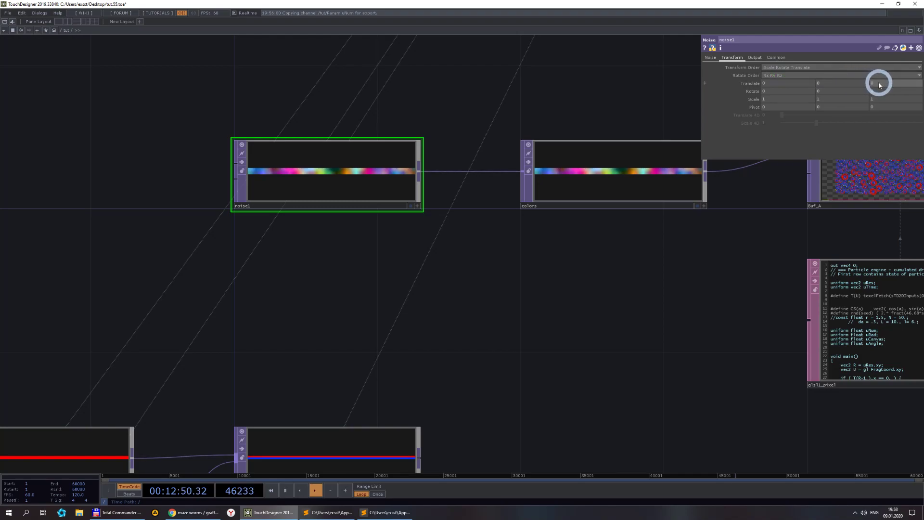
left_click(789, 184)
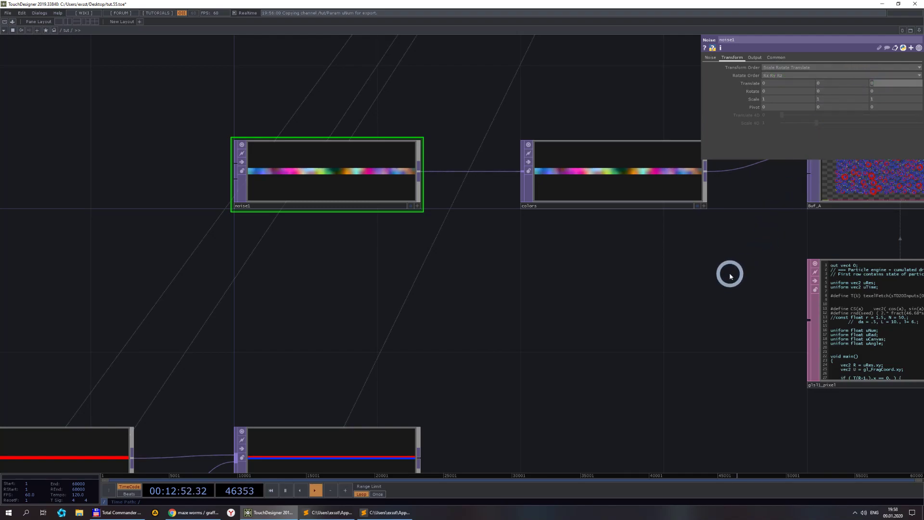
left_click_drag(729, 249, 347, 284)
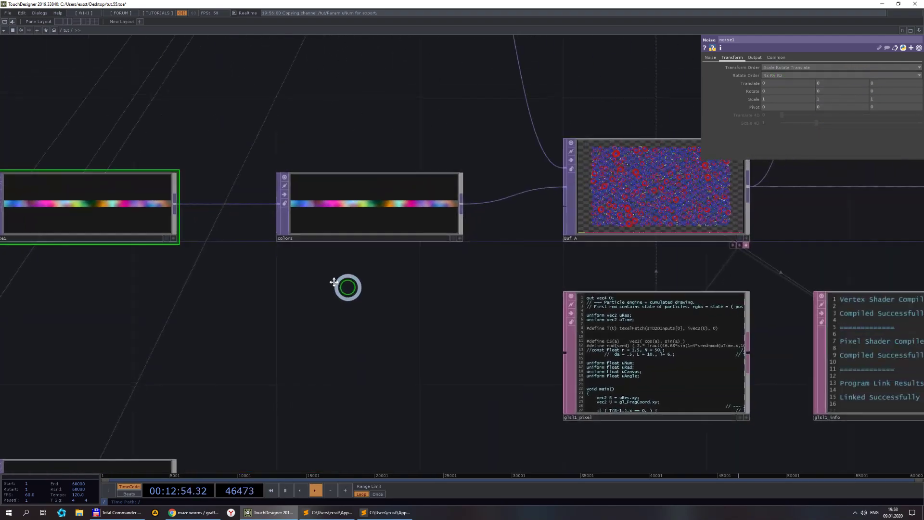
scroll(456, 142, "up", 7)
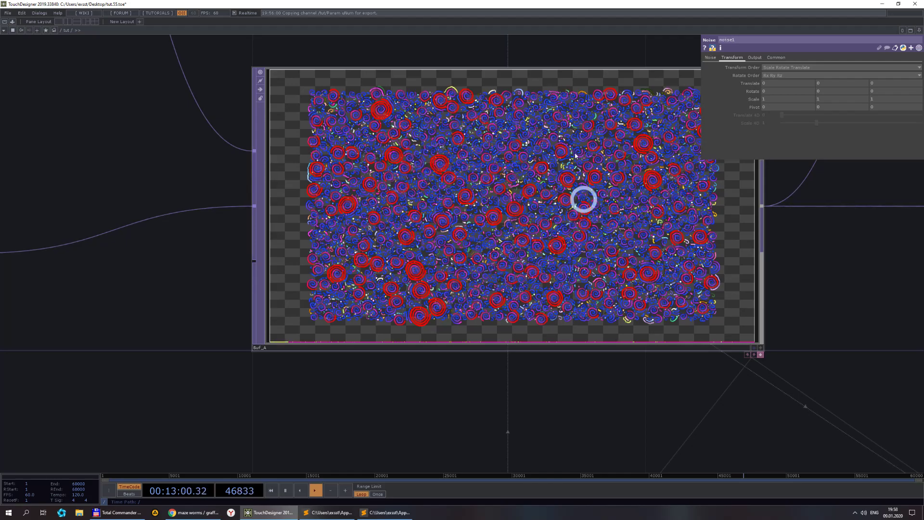
scroll(530, 203, "down", 3)
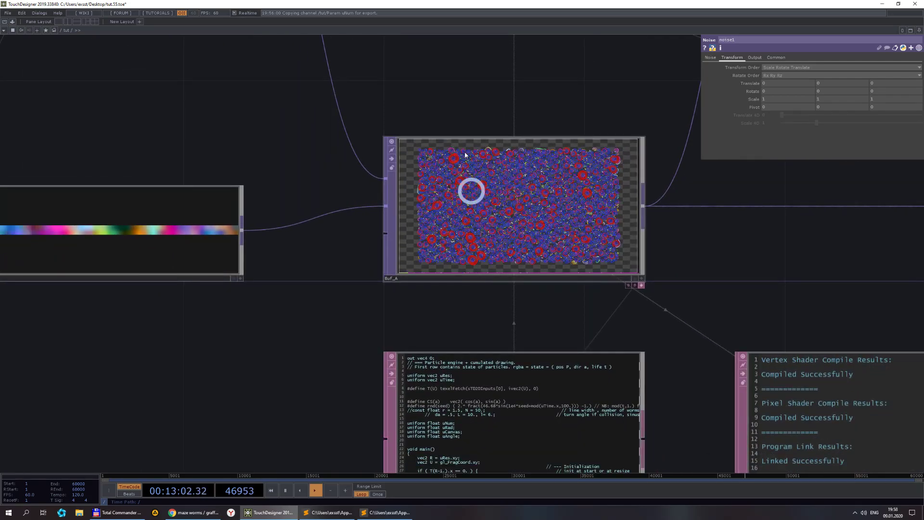
scroll(501, 226, "down", 5)
scroll(193, 221, "up", 4)
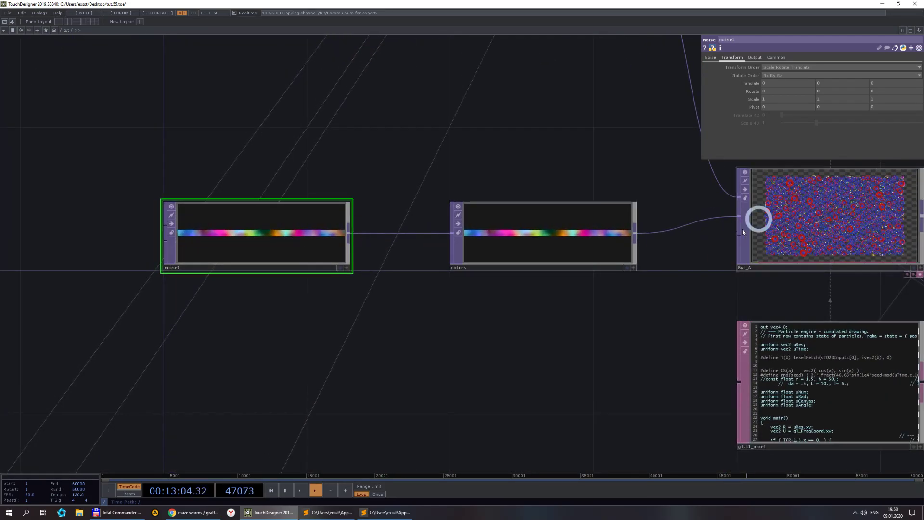
left_click(715, 59)
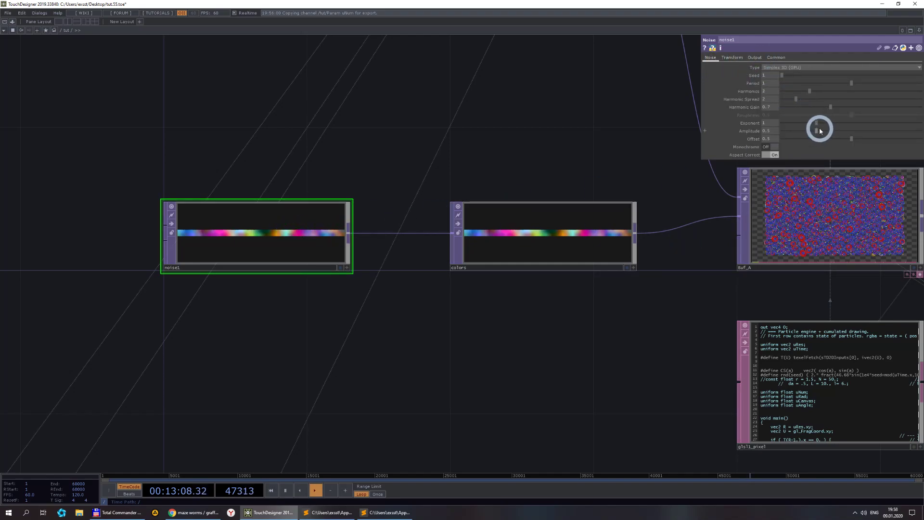
left_click(734, 58)
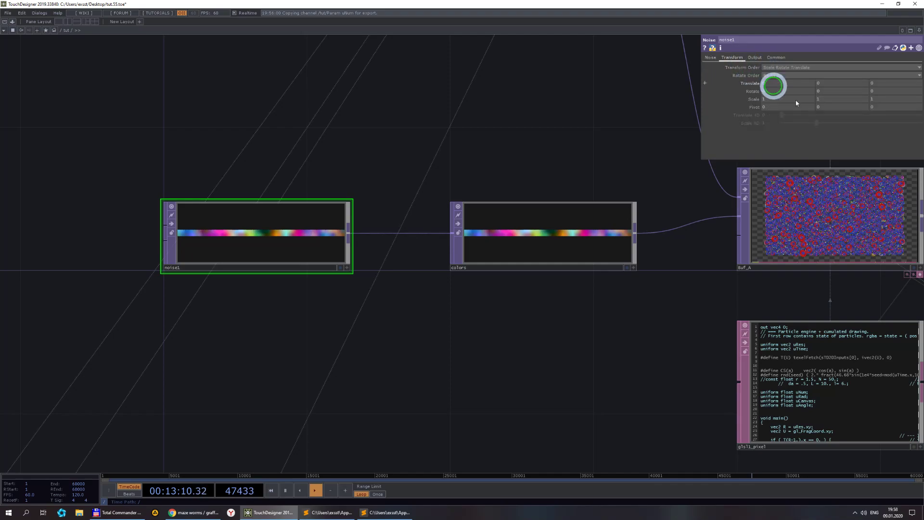
- Set noise1's scale to 0.4 on all axes and animate its Z translation with the expression me.time.seconds*0.1
mouse_move(752, 103)
middle_mouse_down()
mouse_move(658, 97)
mouse_move(753, 96)
middle_mouse_up()
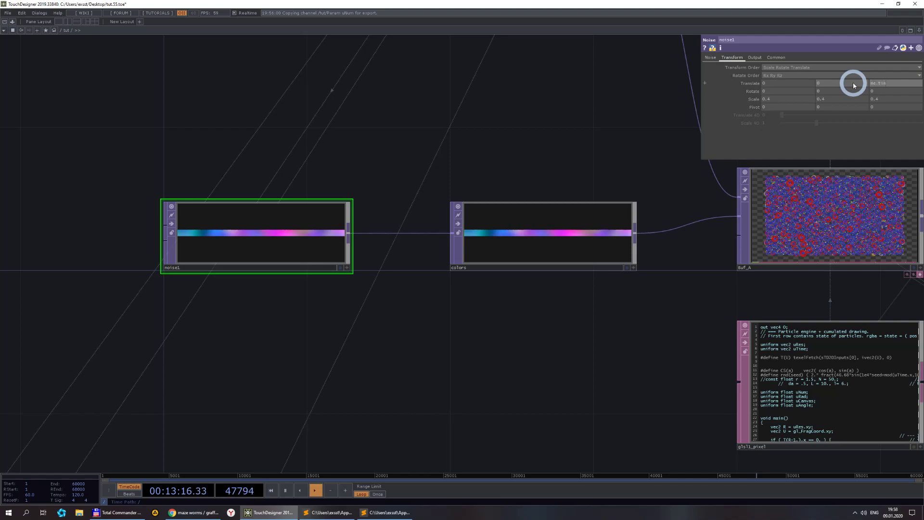
key("Return")
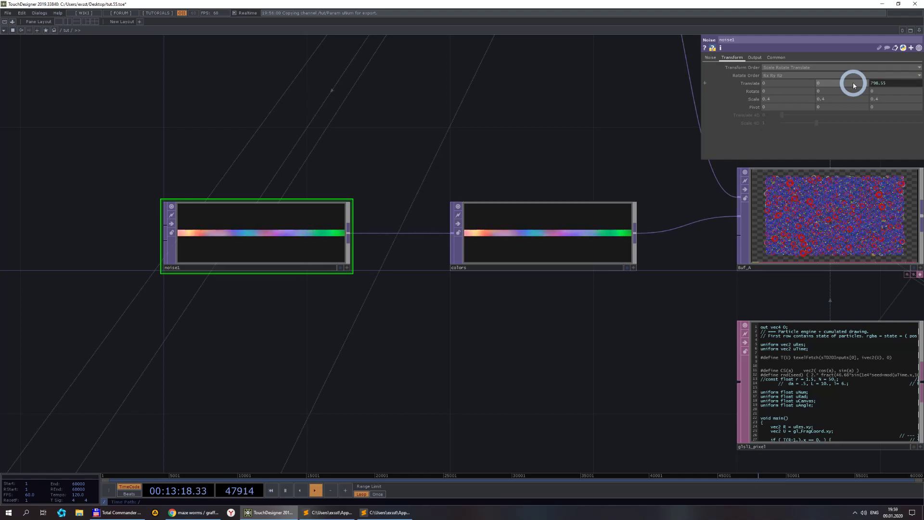
left_click(730, 87)
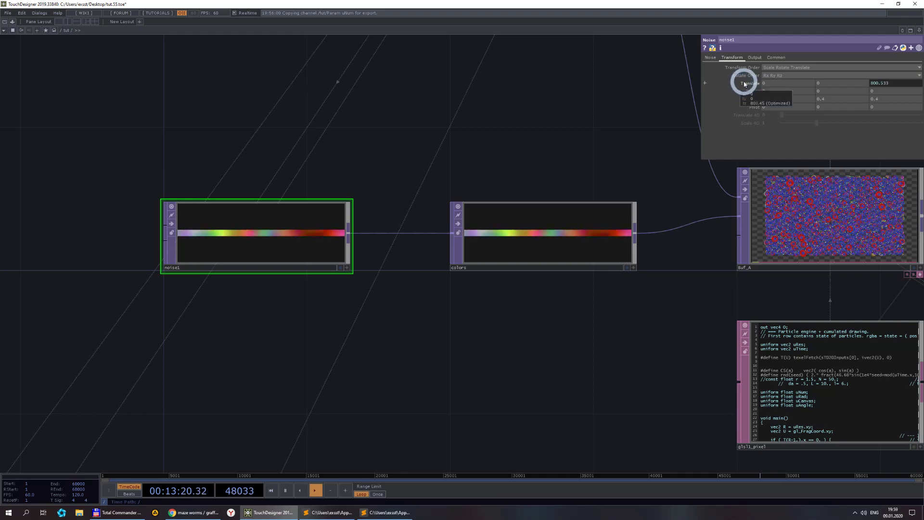
left_click(803, 108)
type("*0.1")
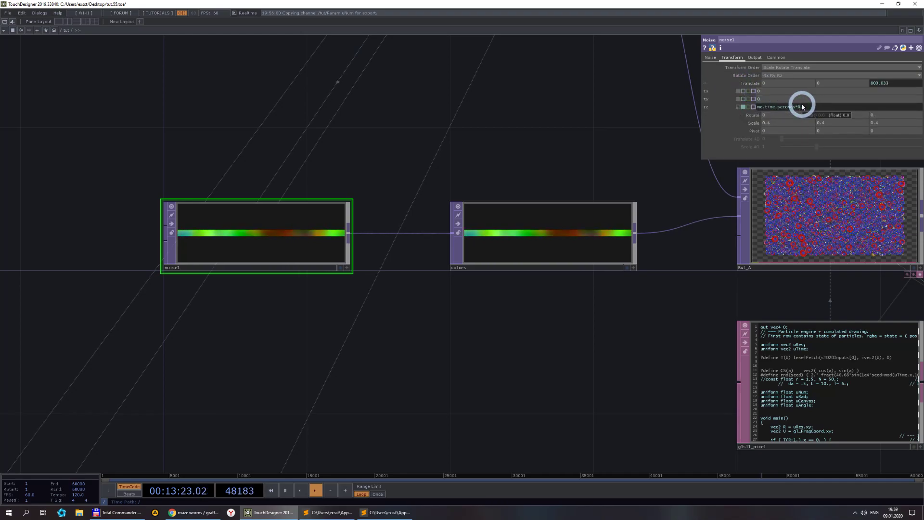
key("Return")
- Restart the simulation and view the worms coloured by the animated noise in Buf_A
scroll(617, 359, "down", 1)
scroll(617, 360, "down", 2)
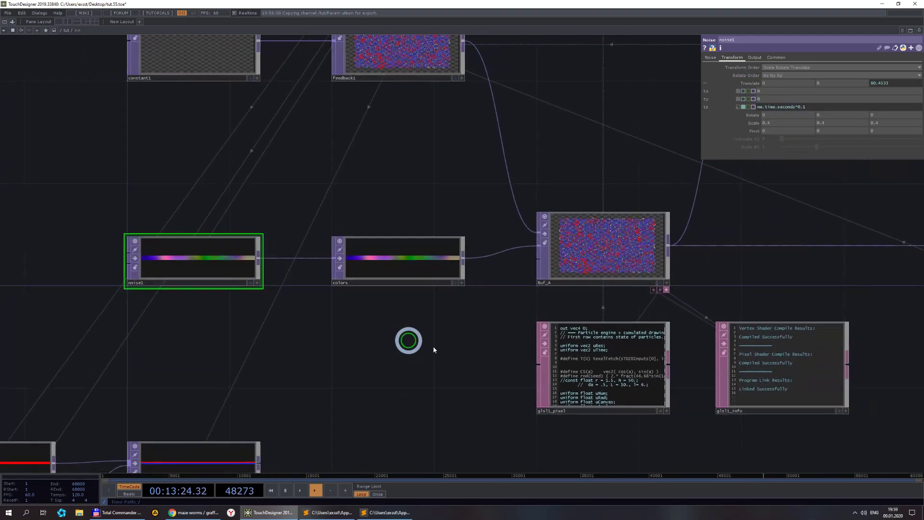
left_click_drag(839, 369, 784, 367)
scroll(402, 201, "up", 5)
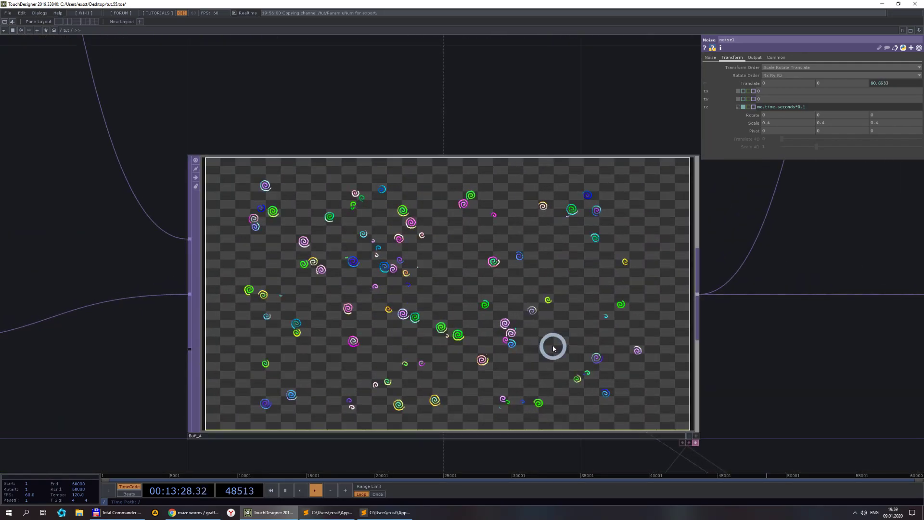
- Examine the network, the parameter channels including uAngle, and the growing worms in Buf_A
scroll(530, 345, "down", 4)
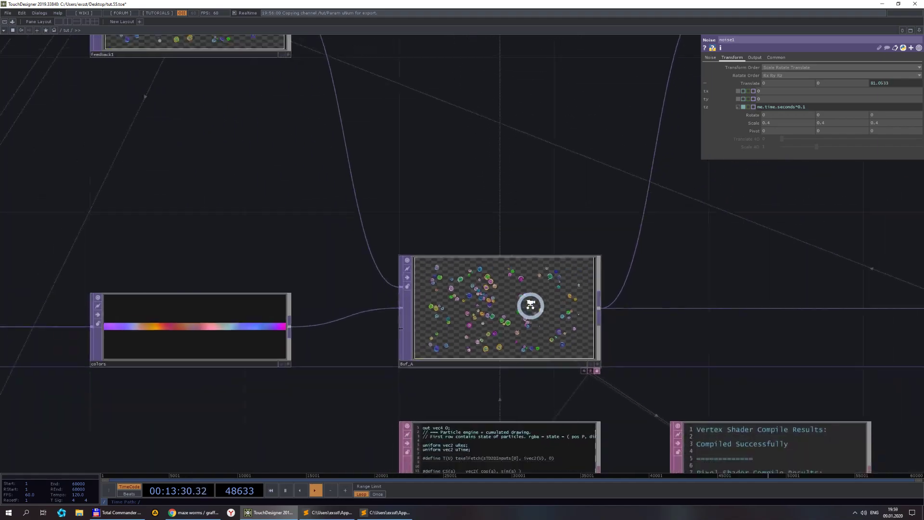
scroll(530, 305, "up", 3)
scroll(502, 291, "down", 5)
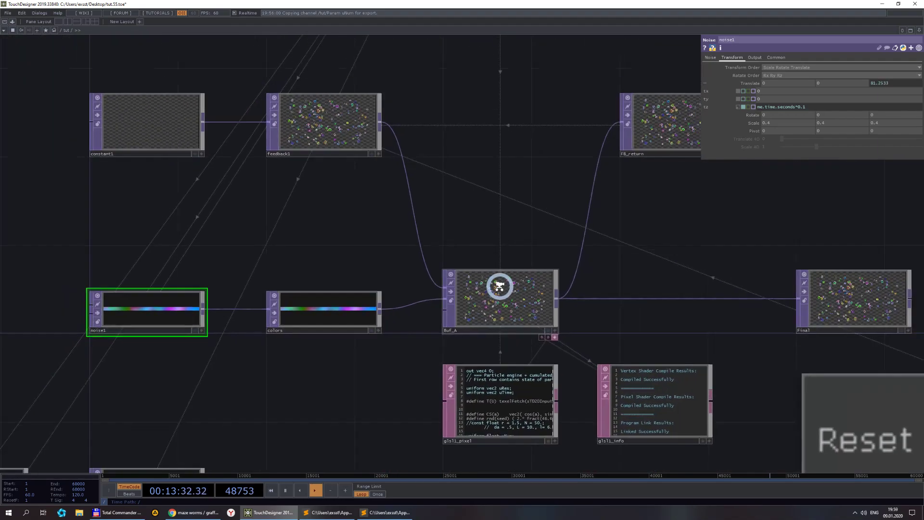
scroll(513, 193, "down", 1)
scroll(508, 142, "down", 3)
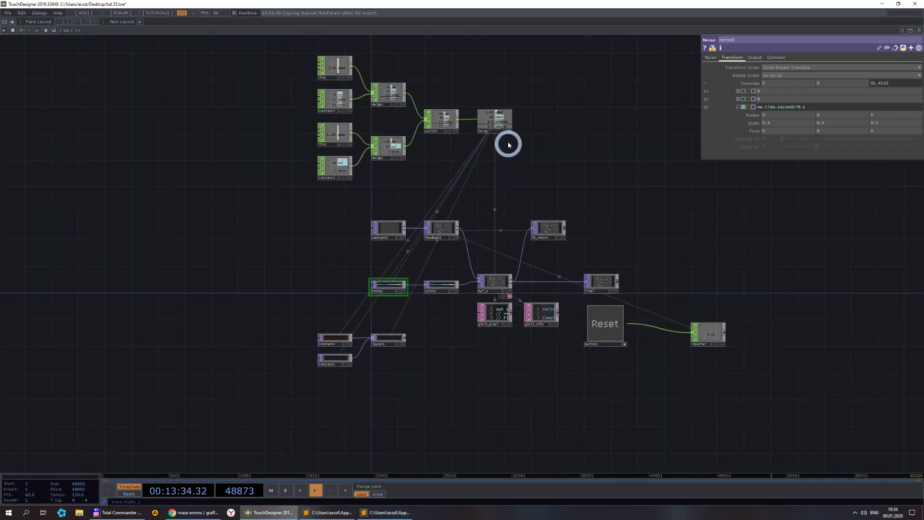
scroll(508, 128, "up", 2)
left_click(511, 127)
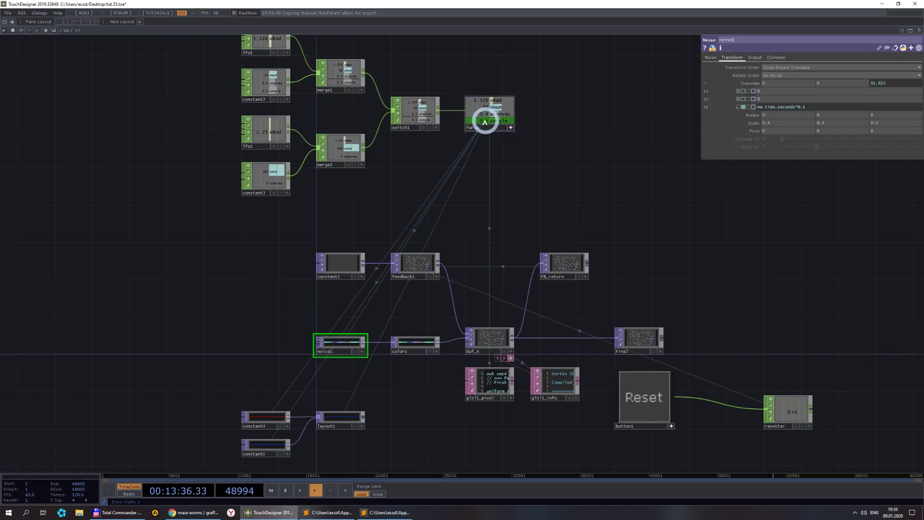
scroll(481, 390, "up", 6)
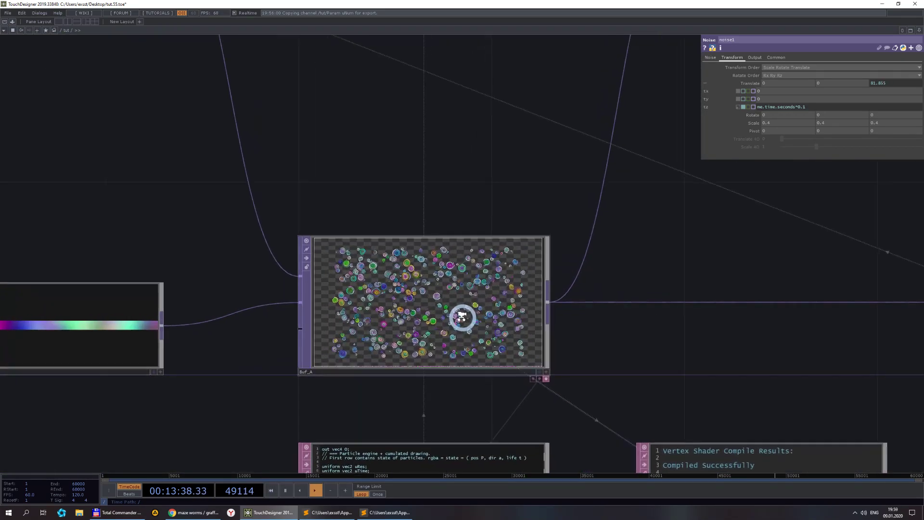
scroll(421, 299, "up", 1)
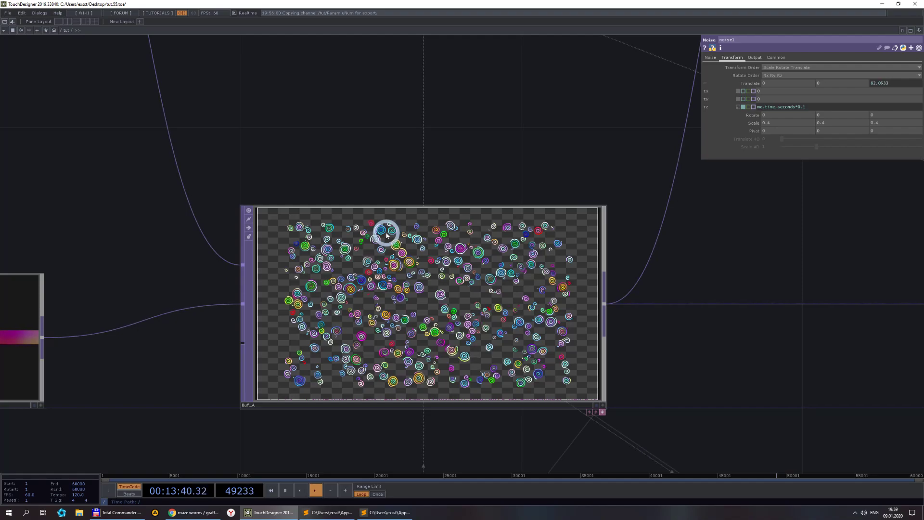
- Review the shader's uniform declarations, including uAngle, and compare them with the spiral worms in Buf_A
left_click(320, 514)
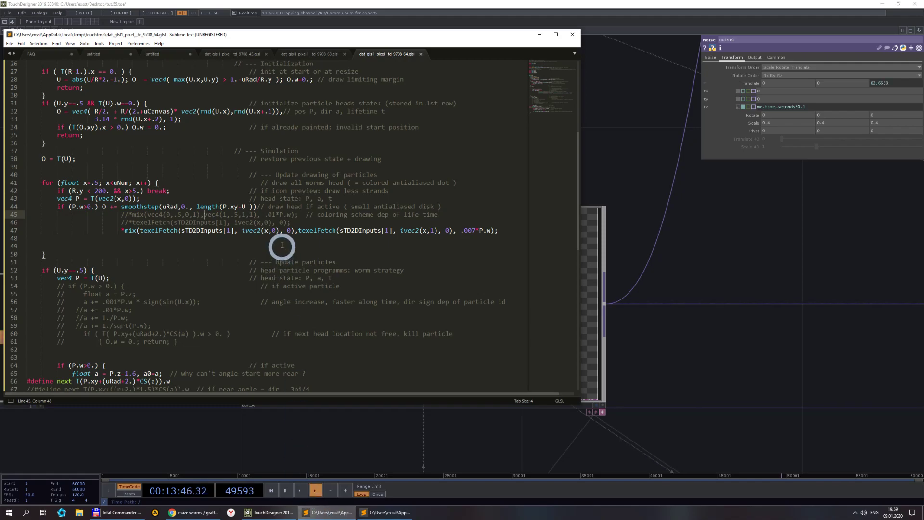
scroll(276, 231, "up", 8)
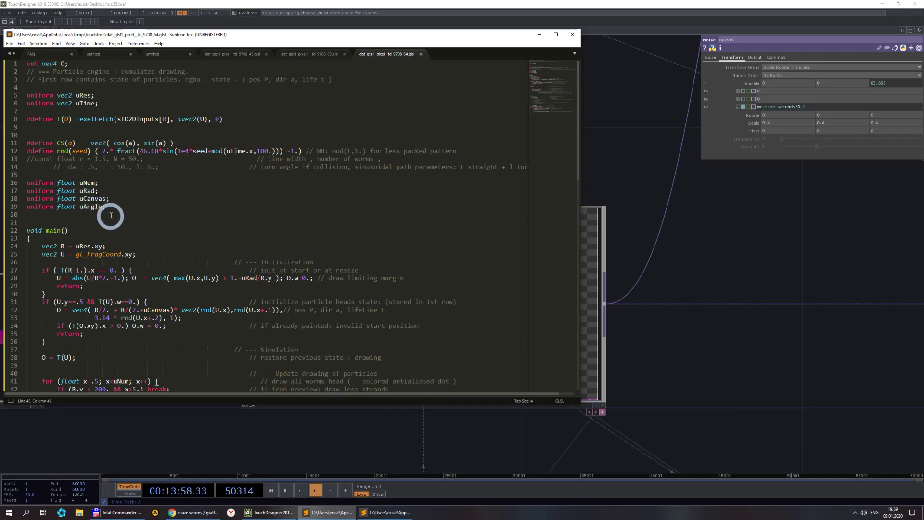
left_click(686, 295)
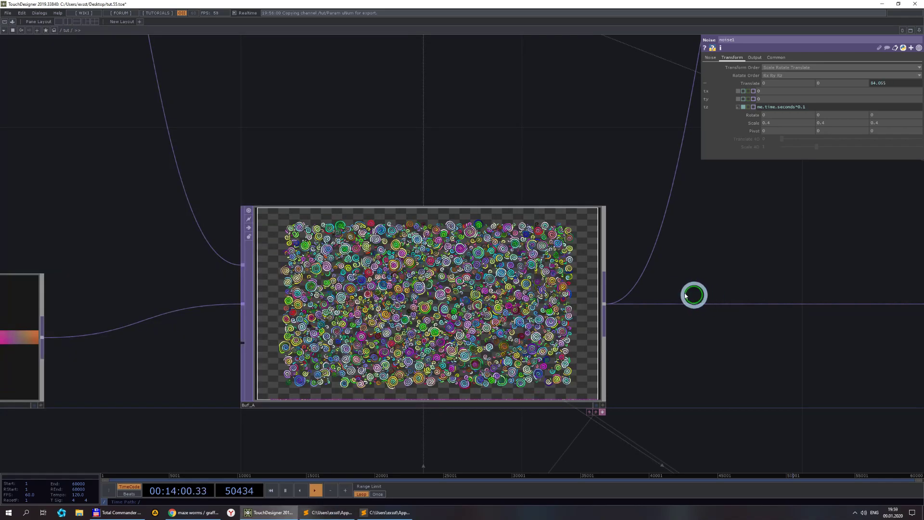
scroll(686, 295, "down", 5)
scroll(540, 217, "down", 4)
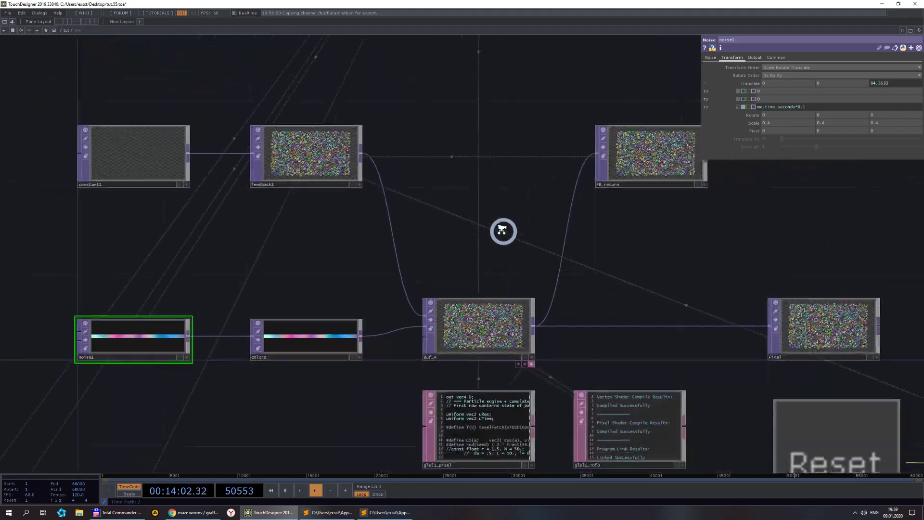
scroll(503, 231, "down", 4)
scroll(512, 256, "up", 10)
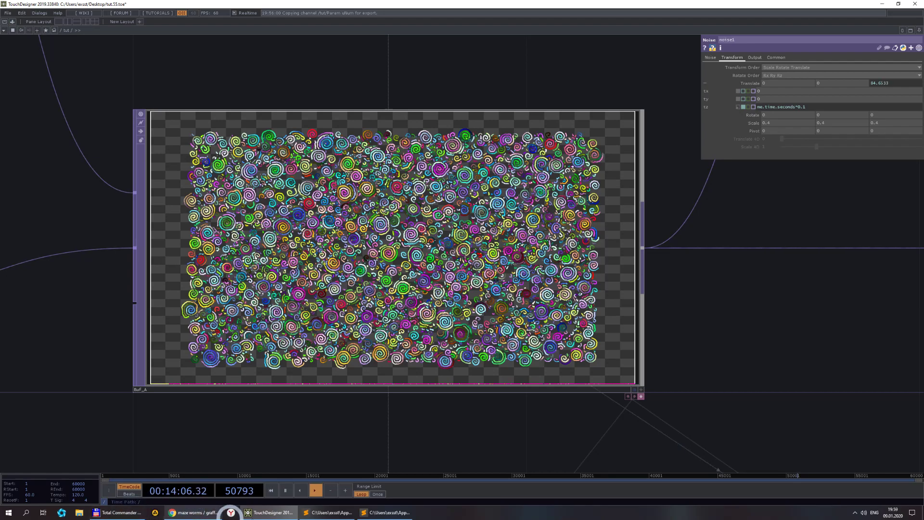
- Add the line uAngle = radians(uAngle); below the shader's uniform declarations and save the shader
left_click(319, 512)
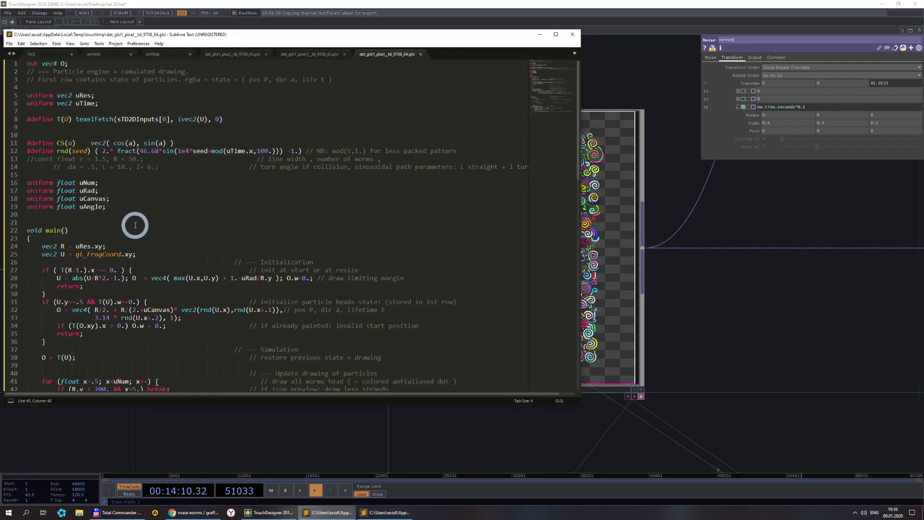
double_click(86, 207)
key("ctrl+c")
left_click(114, 209)
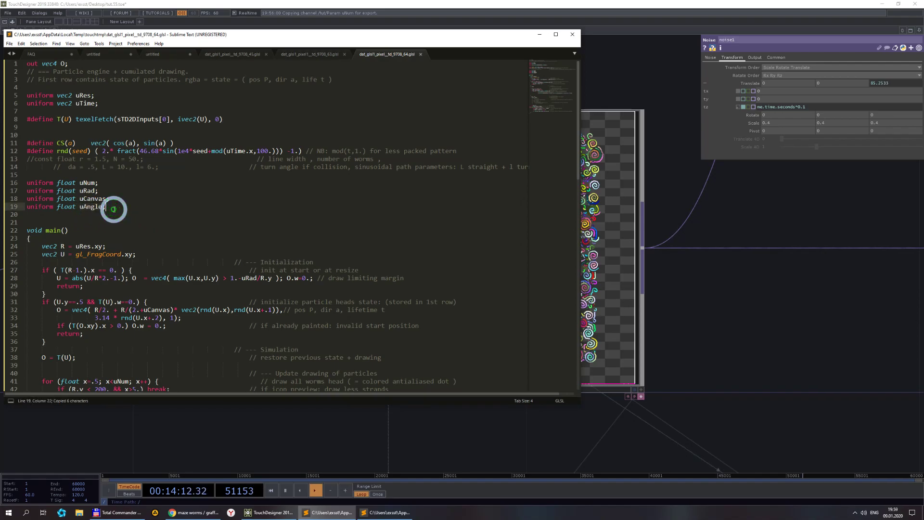
key("Return")
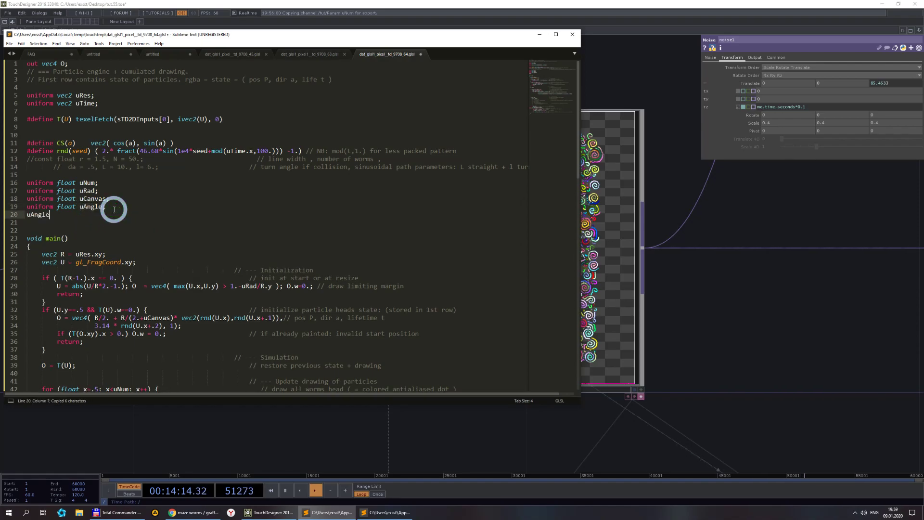
type("radians(uAngle);")
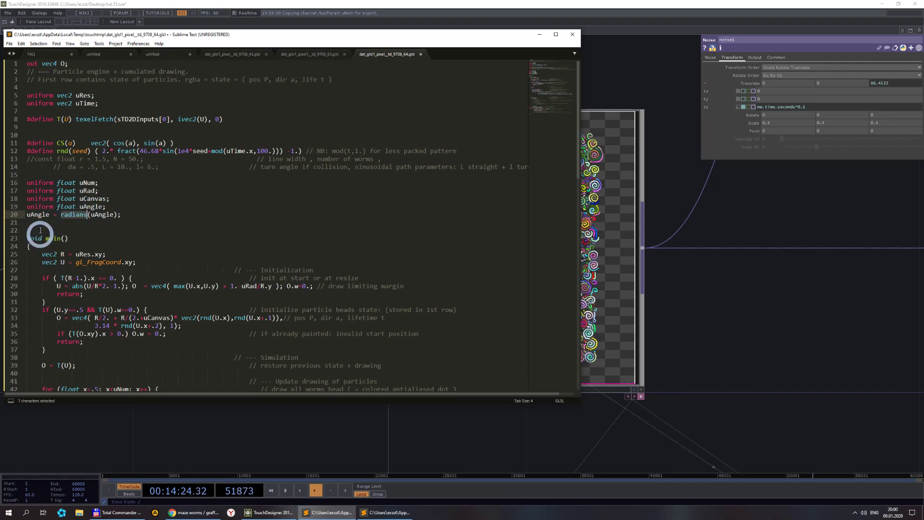
left_click(142, 216)
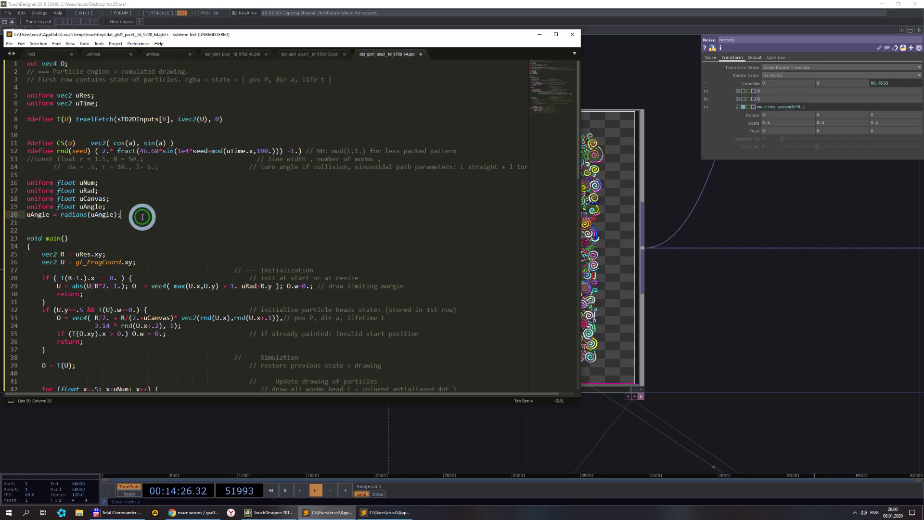
key("ctrl+s")
- Save the TouchDesigner project and inspect the shader compile results in glsl1_info
left_click(669, 335)
scroll(668, 336, "down", 5)
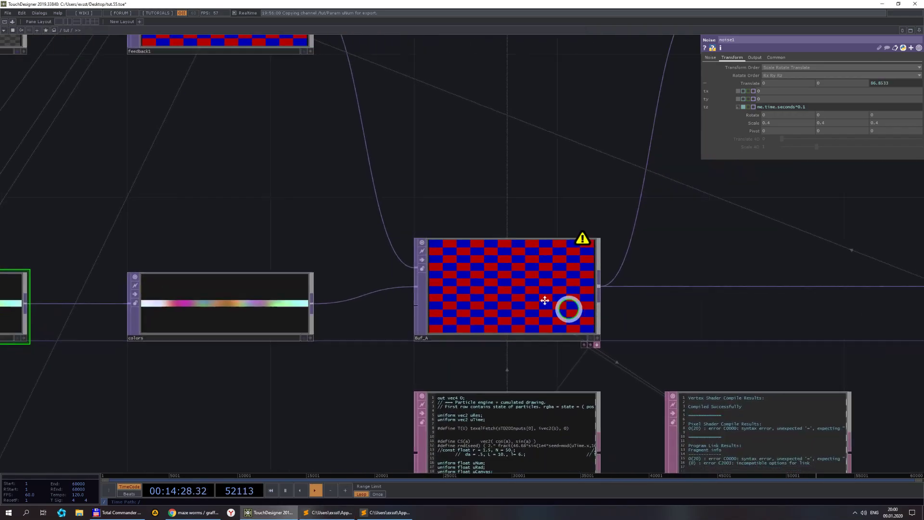
key("ctrl+s")
scroll(526, 288, "up", 5)
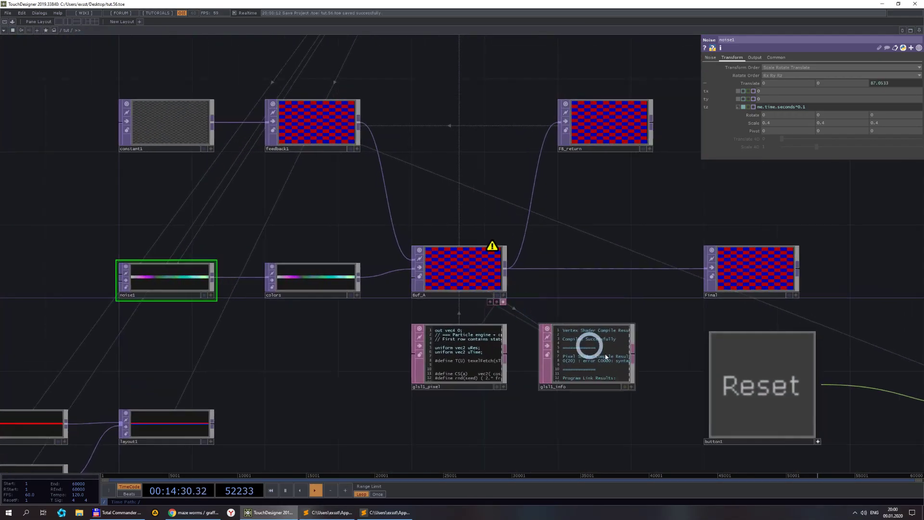
scroll(616, 405, "up", 2)
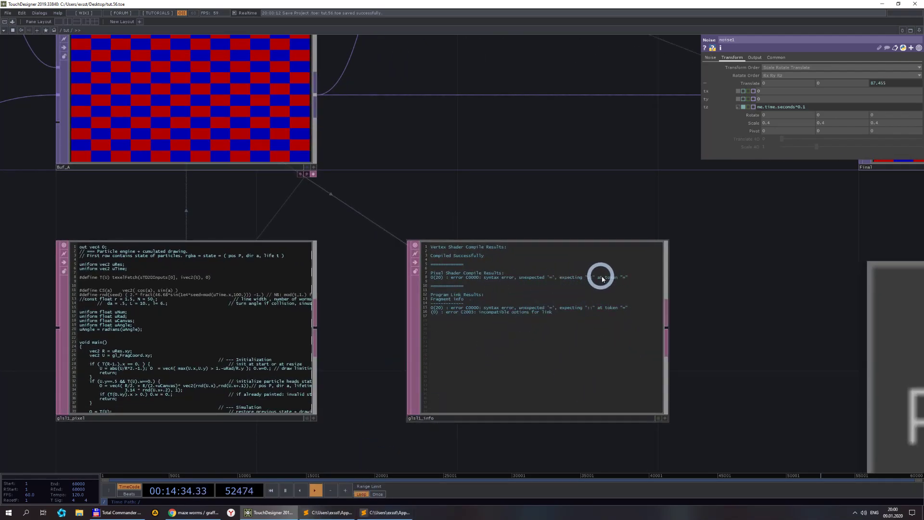
- Try to declare the converted angle as float uAngle = radians(uAngle); on a separated line and save the shader
left_click(327, 512)
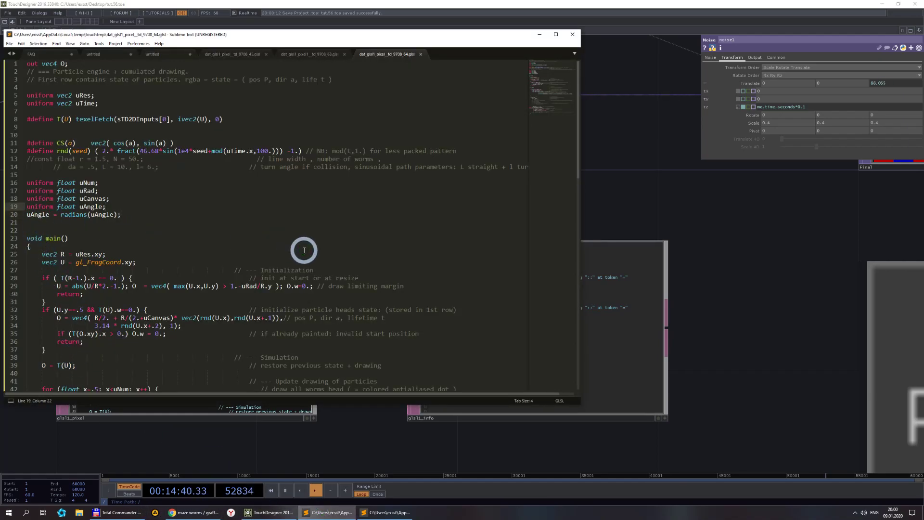
key("Return")
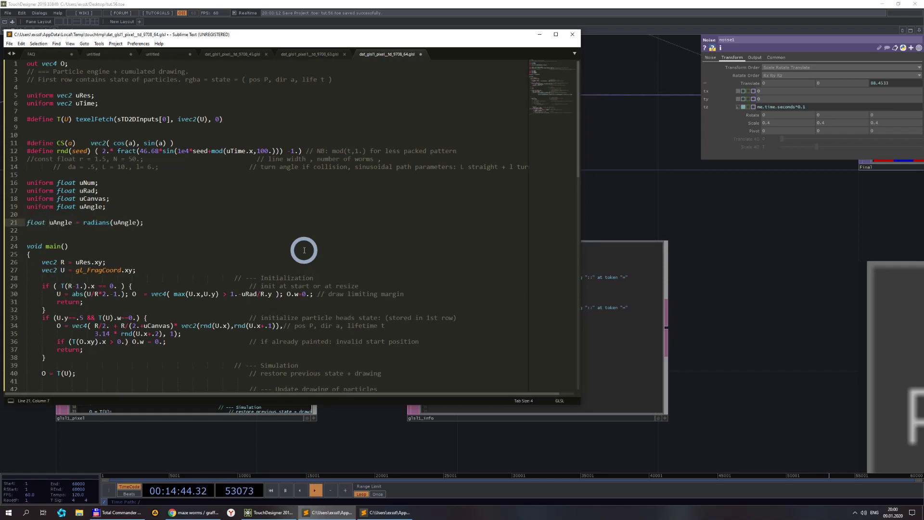
key("ctrl+s")
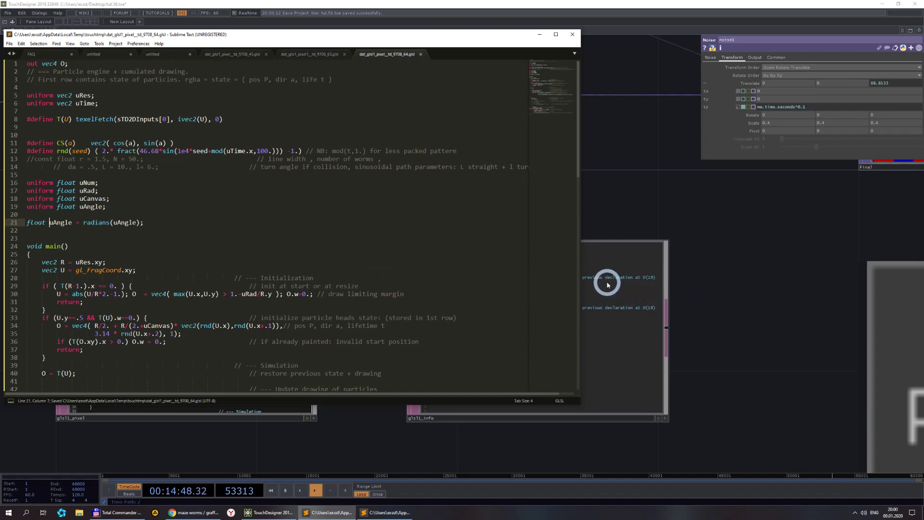
- Remove the float type from the uAngle conversion line, save the shader and check the compile results
key("BackSpace")
key("BackSpace")
key("BackSpace")
key("BackSpace")
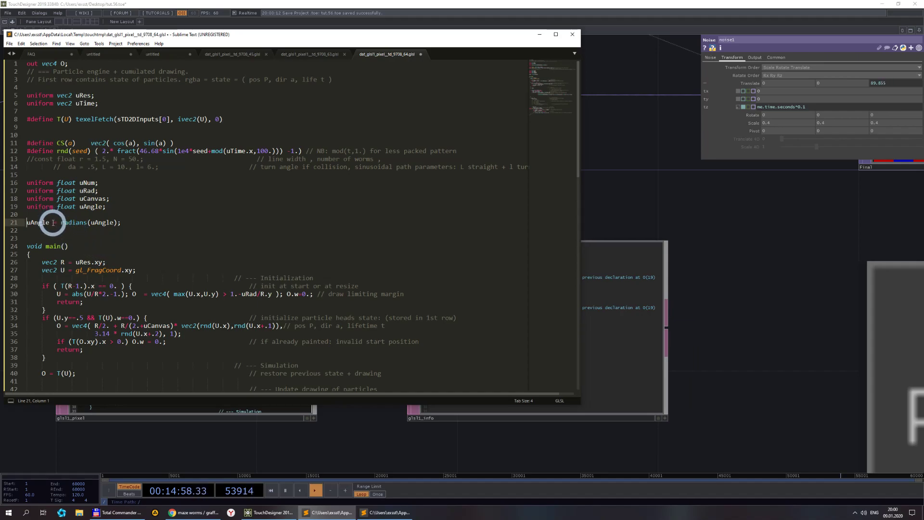
key("ctrl+s")
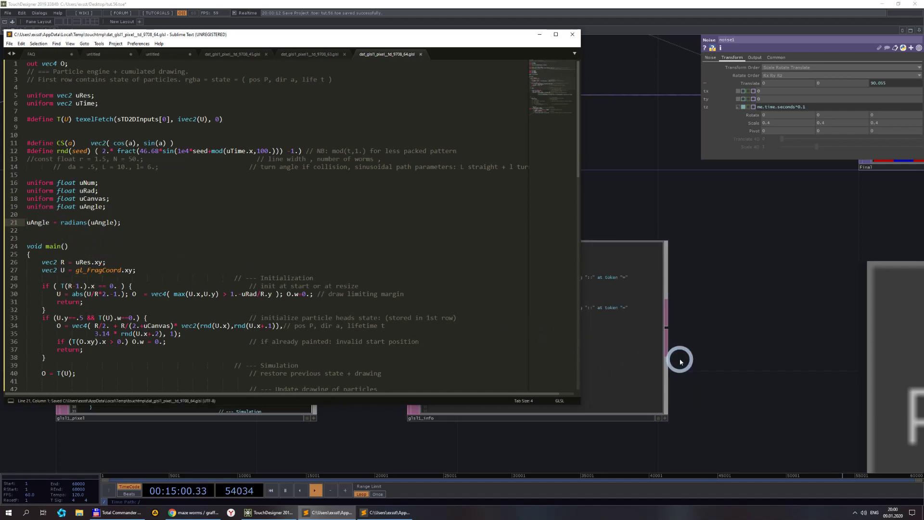
left_click(709, 367)
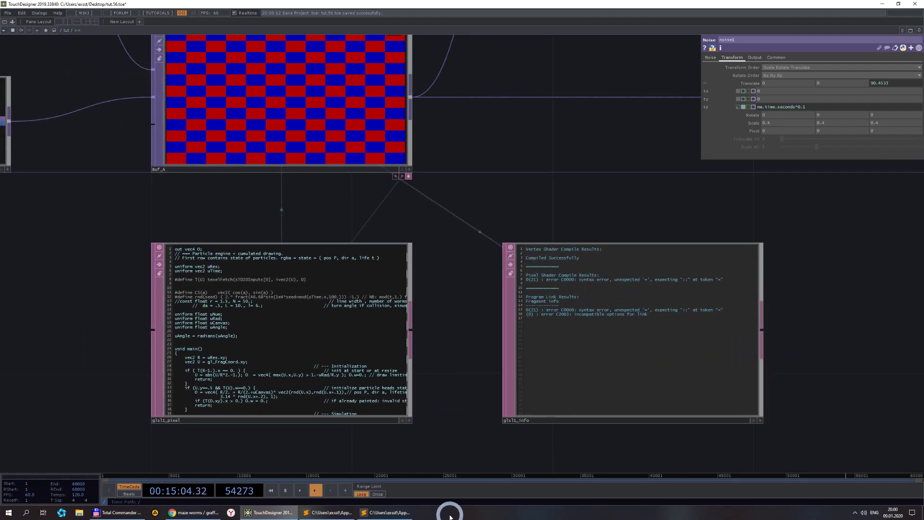
- Trace where the shader uses uAngle and replace it with radians(uAngle) in the while loop's a += increment
left_click(319, 512)
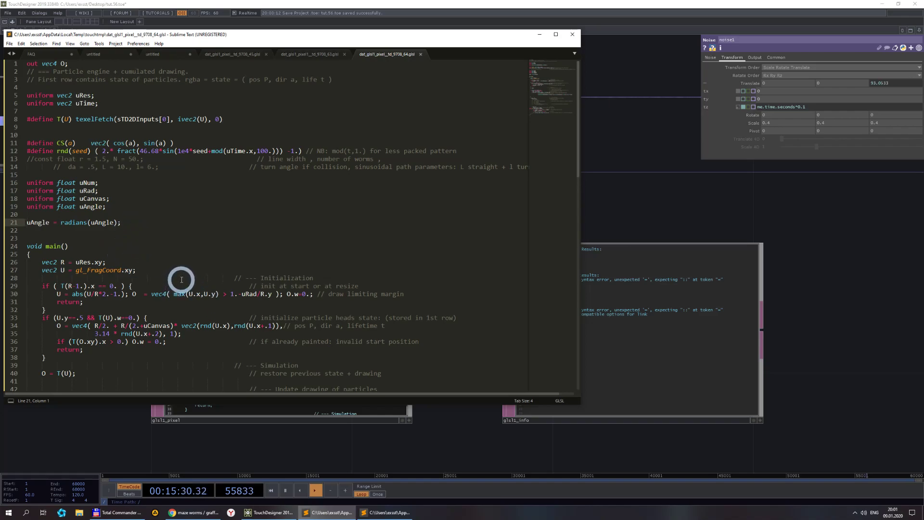
scroll(156, 230, "down", 2)
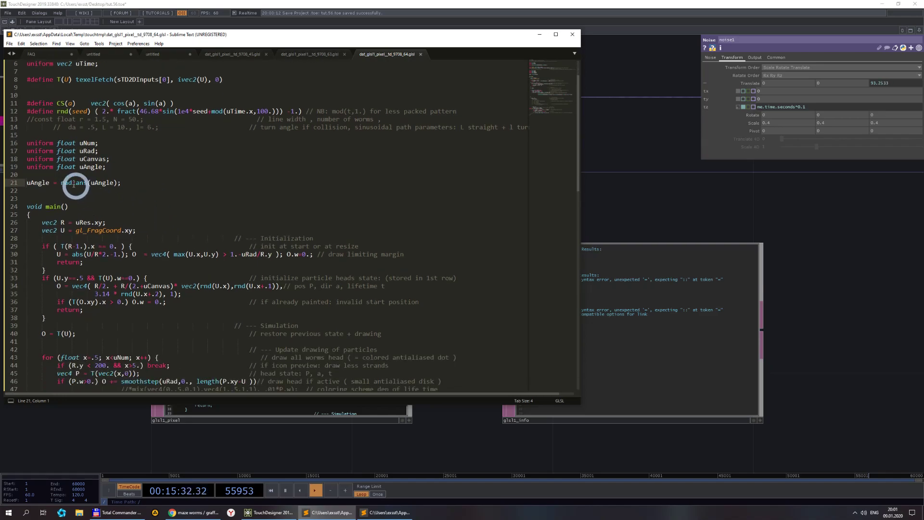
double_click(98, 183)
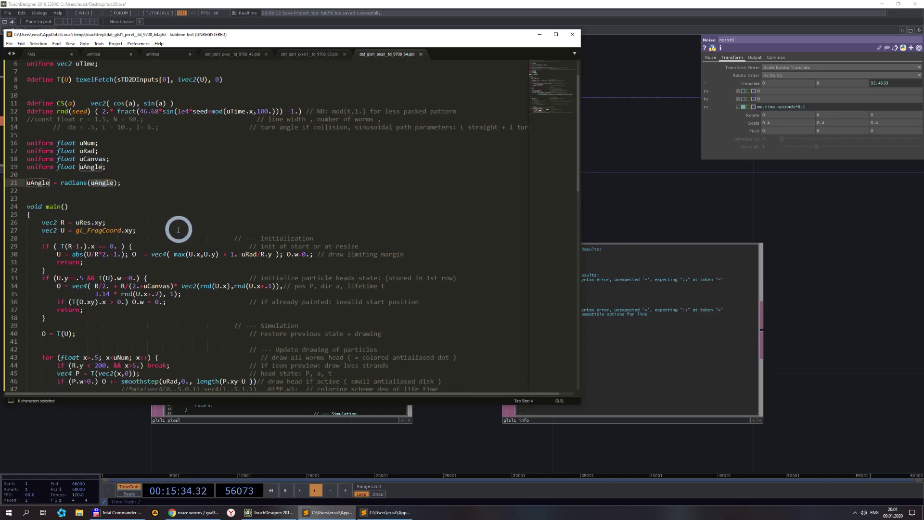
scroll(179, 229, "down", 2)
scroll(187, 229, "down", 4)
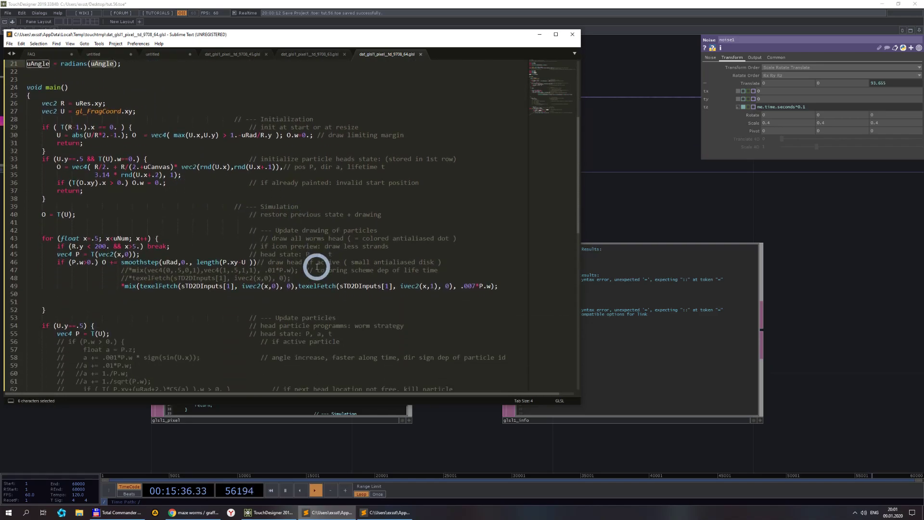
scroll(317, 266, "down", 6)
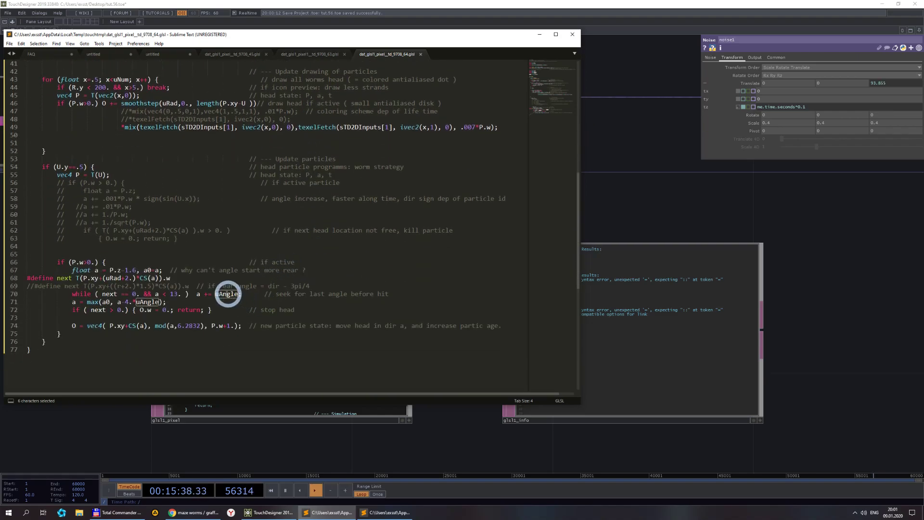
scroll(193, 240, "up", 8)
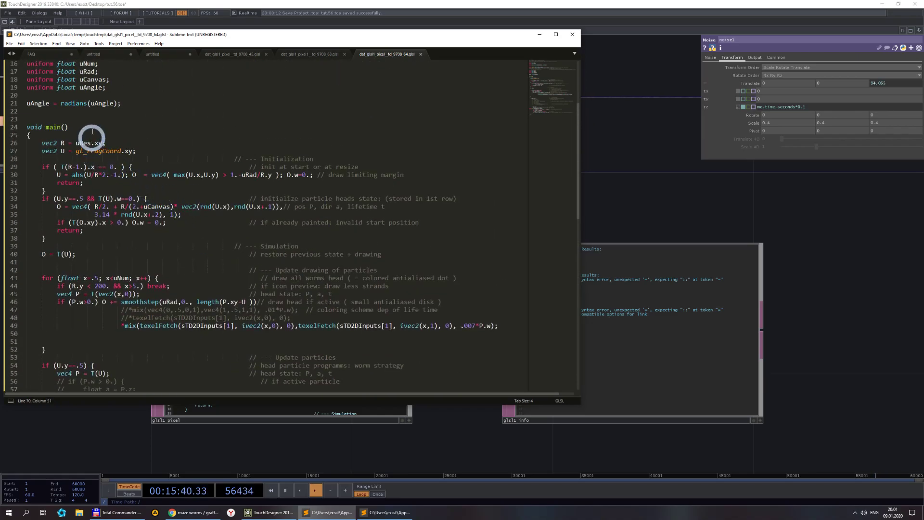
double_click(73, 103)
key("ctrl+c")
scroll(289, 260, "down", 12)
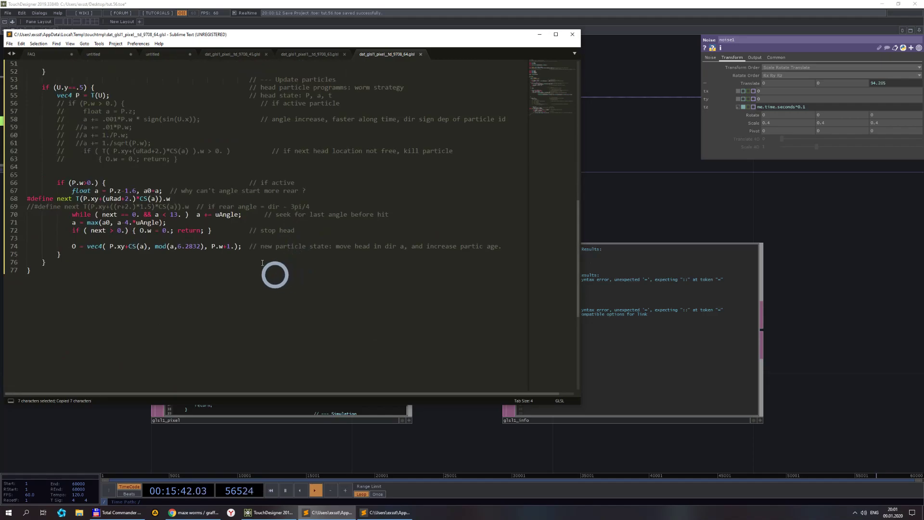
left_click(216, 214)
key("ctrl+v")
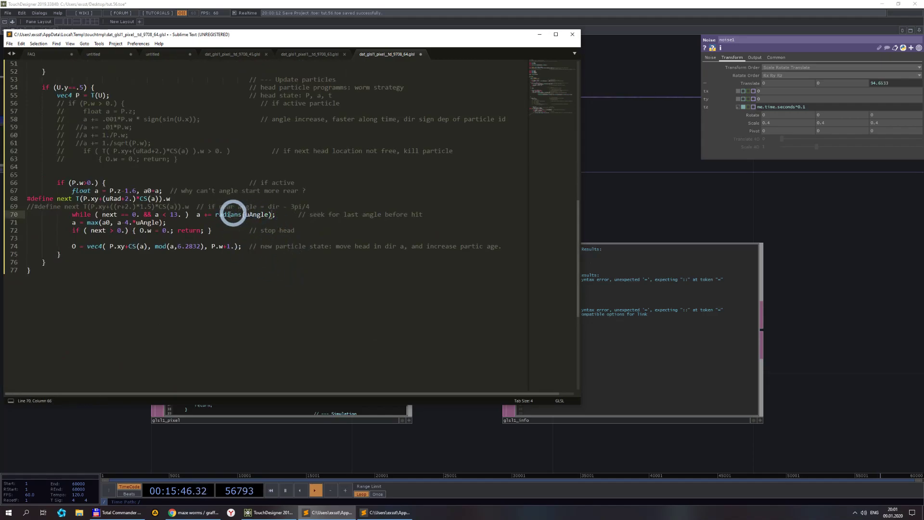
- Copy radians(uAngle) over the uAngle term in the max(a0, a-4.*uAngle) line
left_click_drag(216, 214, 264, 215)
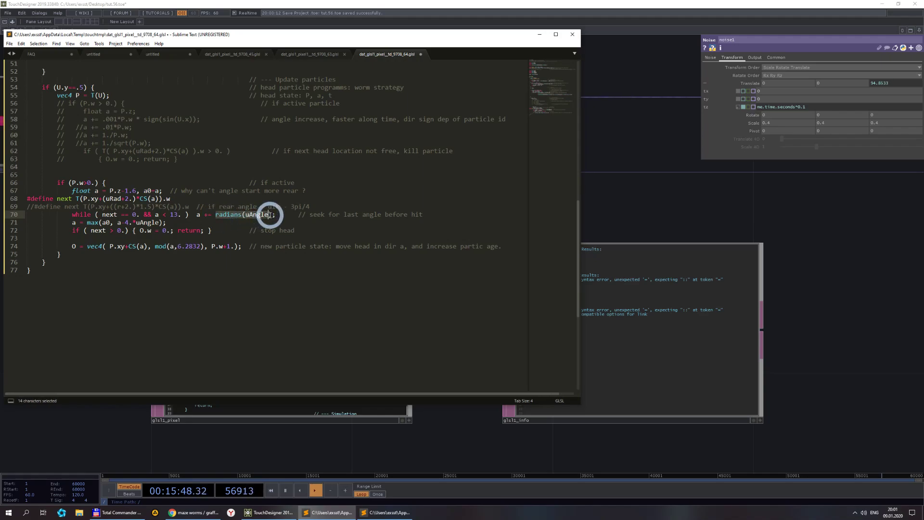
key("ctrl+c")
double_click(149, 223)
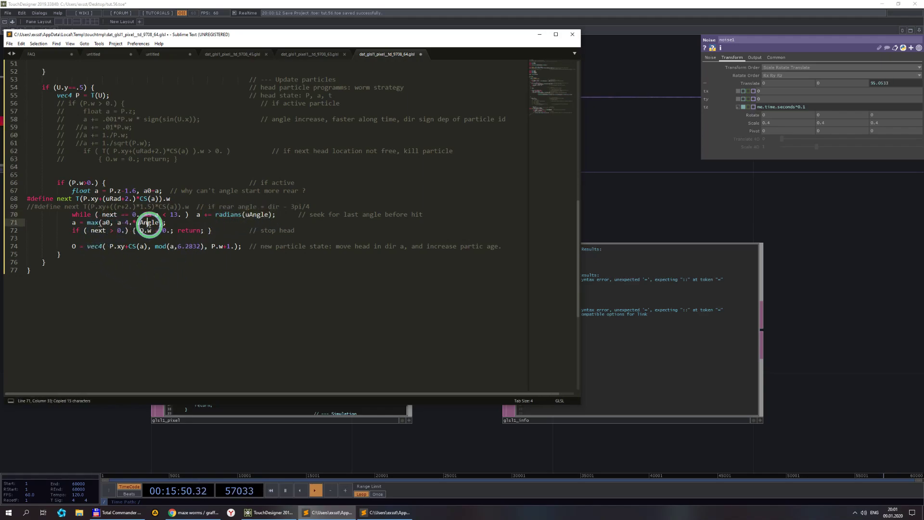
key("ctrl+v")
- Comment out the uAngle = radians(uAngle); line with ///, save the shader and check the Buf_A output in TouchDesigner
scroll(216, 258, "up", 3)
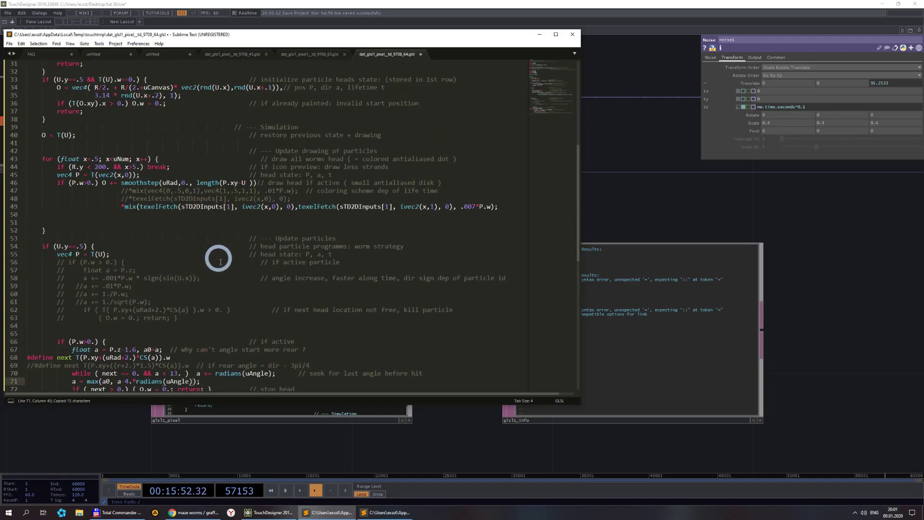
scroll(233, 279, "up", 12)
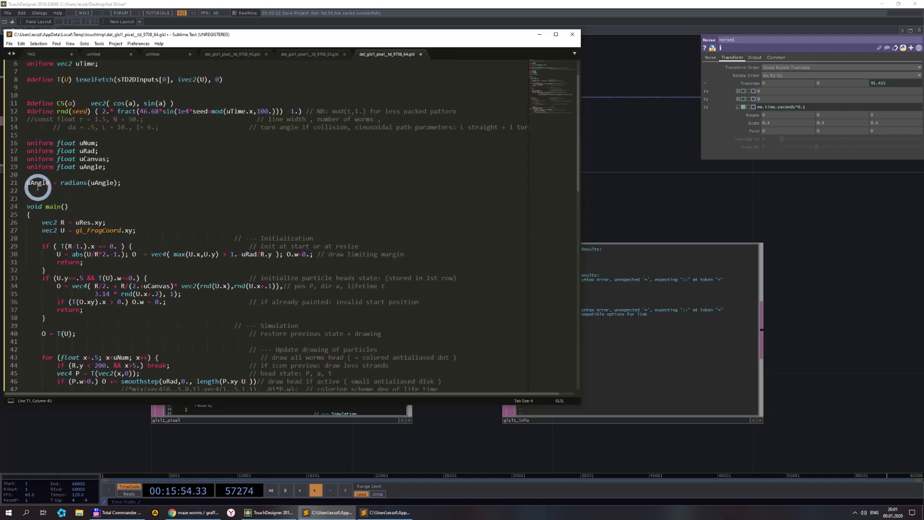
triple_click(27, 184)
left_click(28, 184)
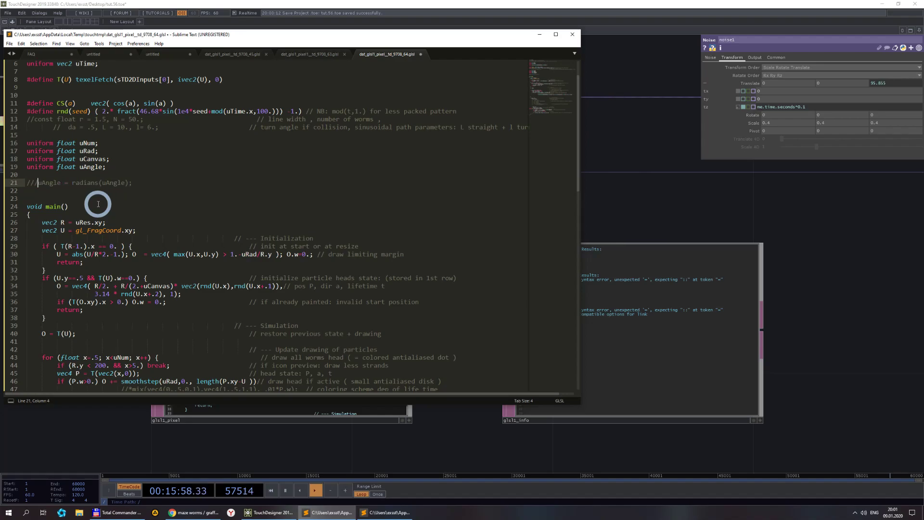
key("ctrl+s")
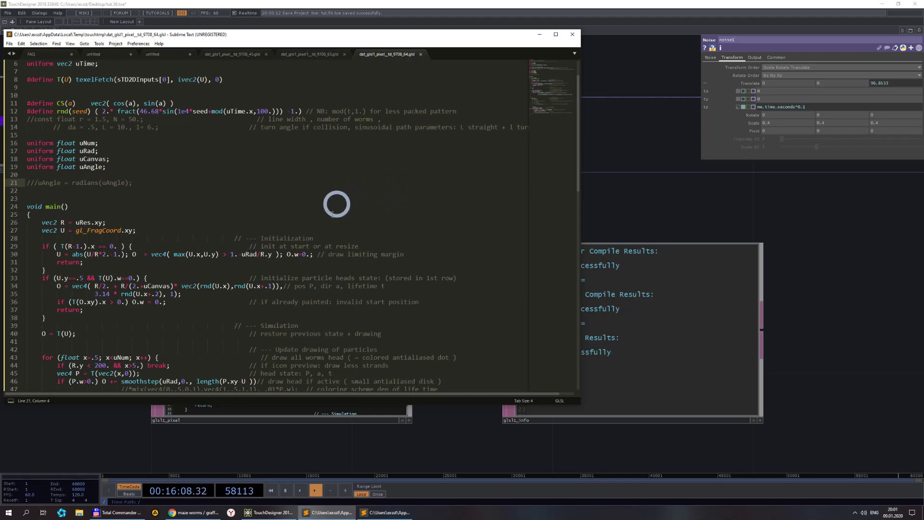
left_click(631, 211)
scroll(631, 211, "down", 5)
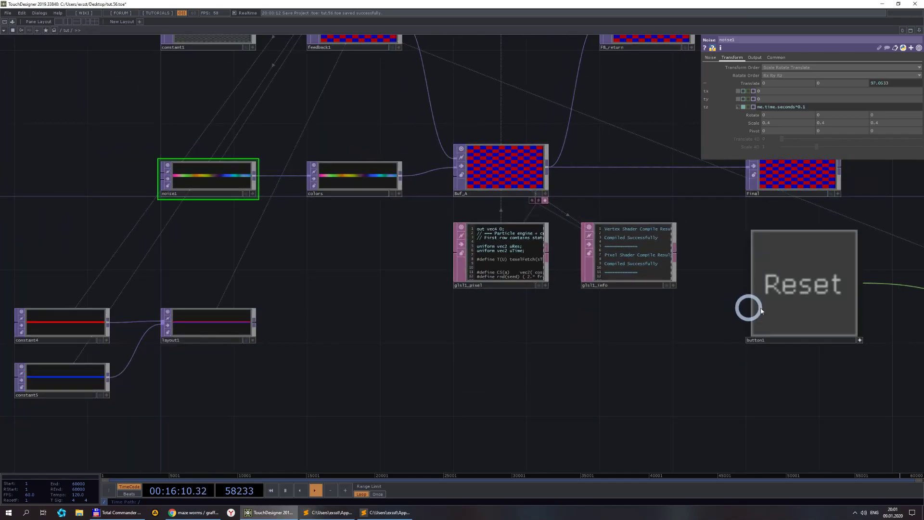
scroll(529, 169, "up", 8)
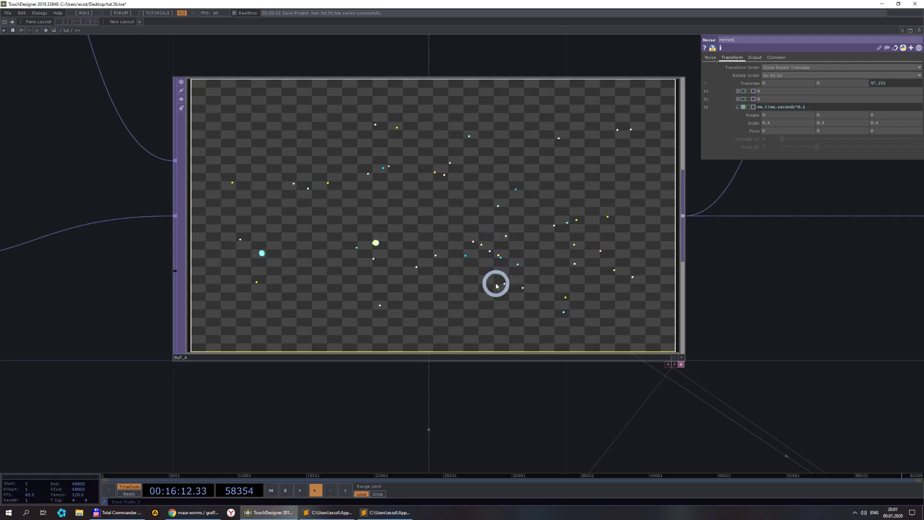
scroll(441, 277, "up", 2)
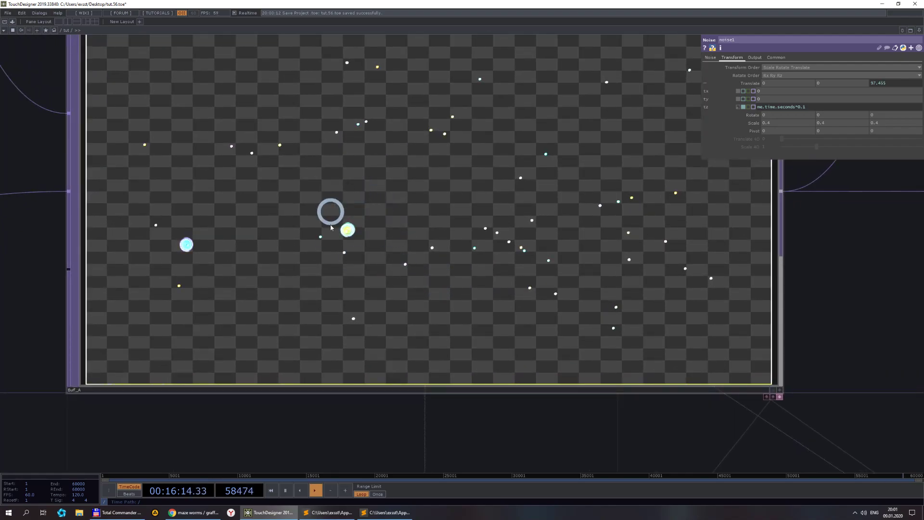
- Delete the second parameter branch made of lfo2, constant3 and merge2
scroll(356, 219, "down", 5)
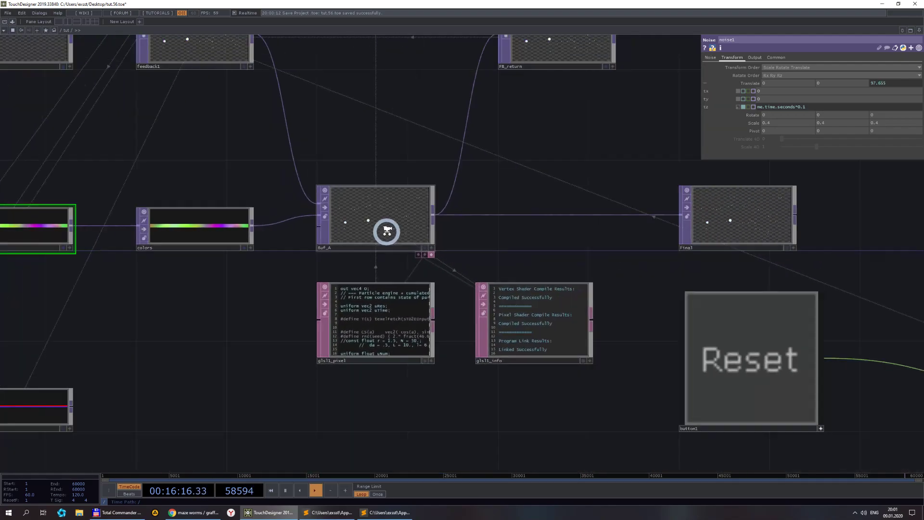
left_click_drag(398, 106, 398, 194)
scroll(374, 138, "down", 2)
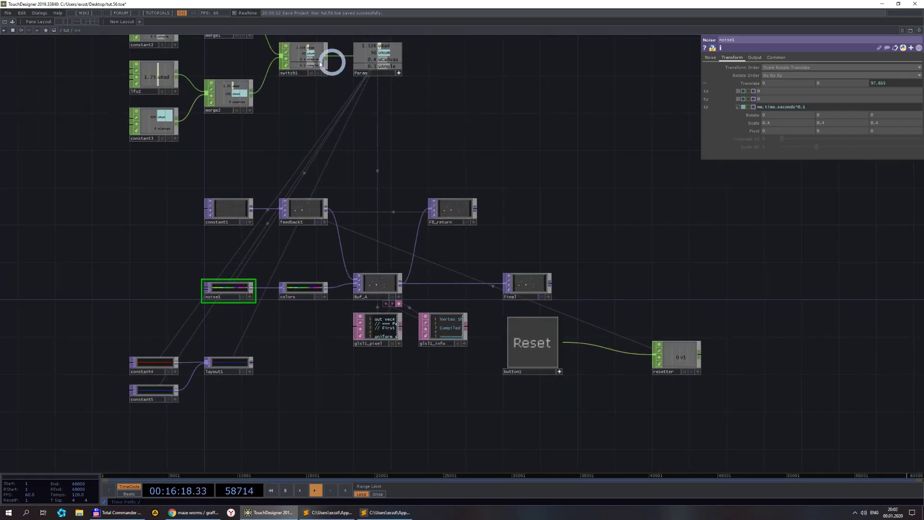
left_click_drag(312, 112, 317, 188)
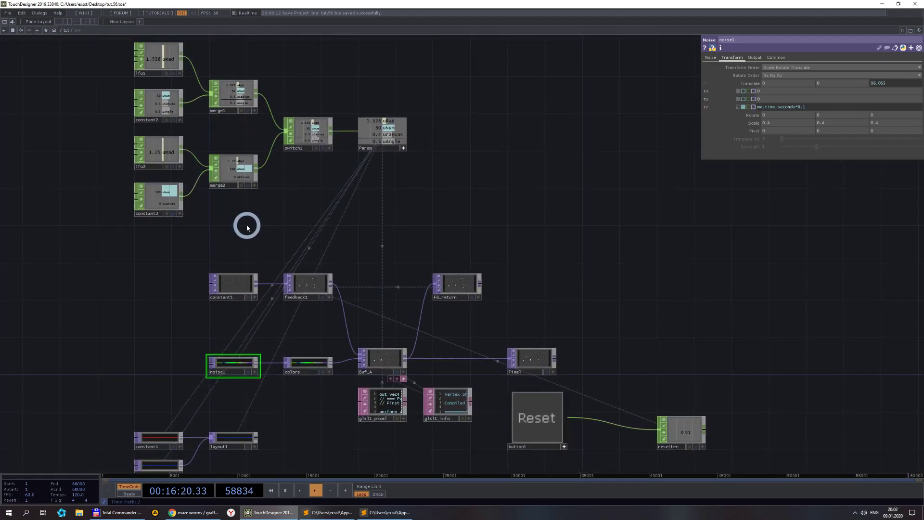
right_click_drag(246, 222, 74, 152)
key("Delete")
- Set uAngle in constant2 to 45, reset the simulation and examine the pattern in Buf_A
left_click(160, 104)
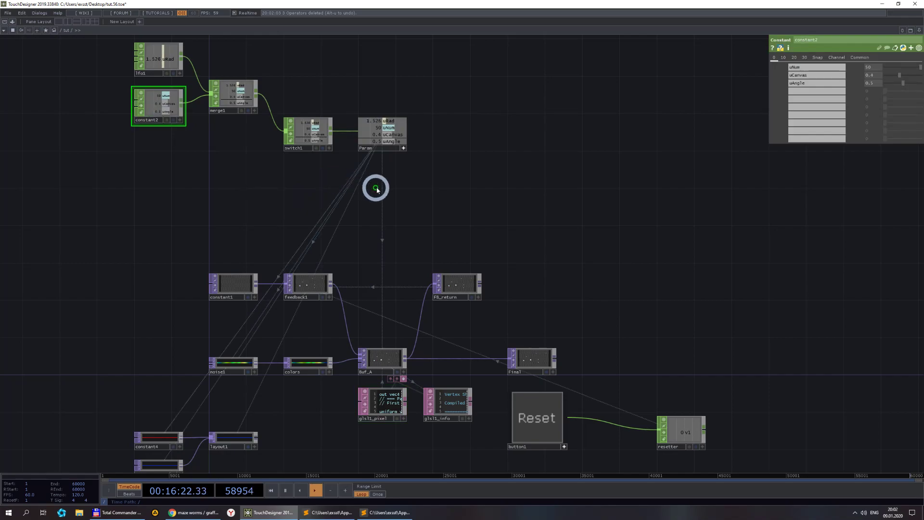
scroll(376, 187, "up", 2)
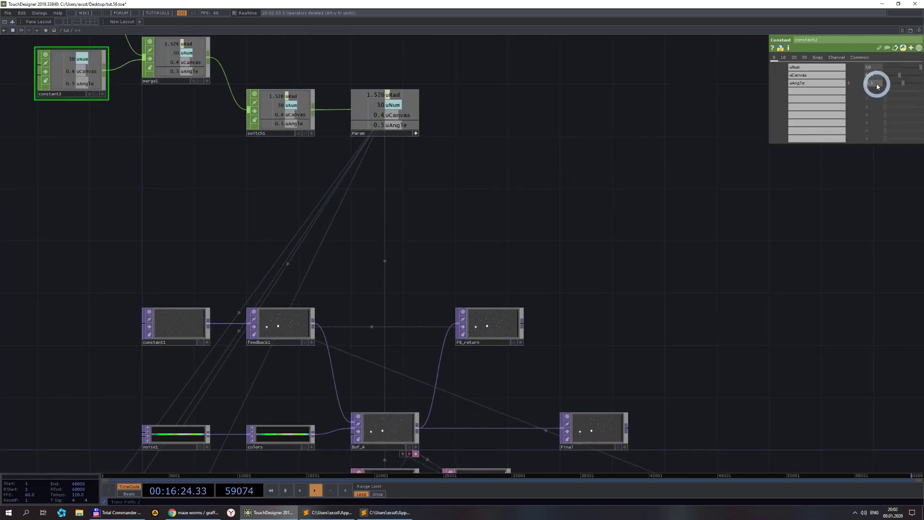
left_click_drag(699, 302, 686, 247)
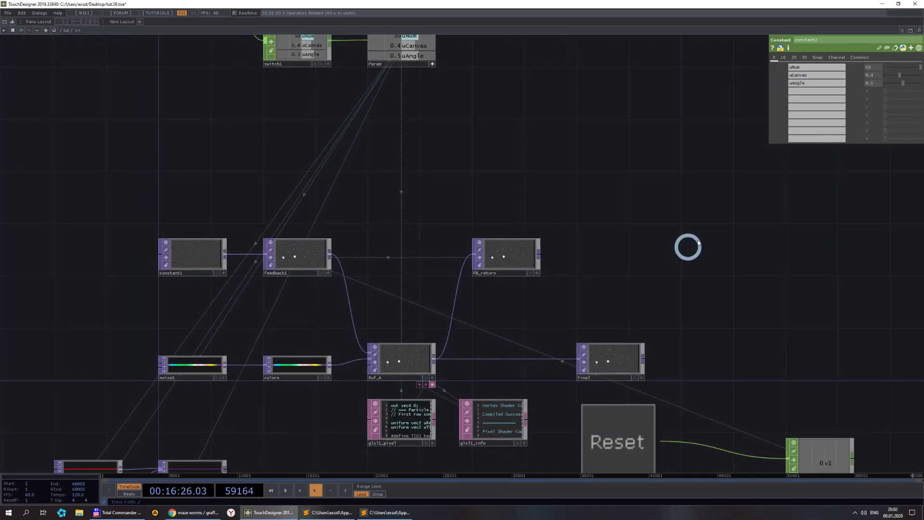
left_click(873, 84)
type("45")
key("Return")
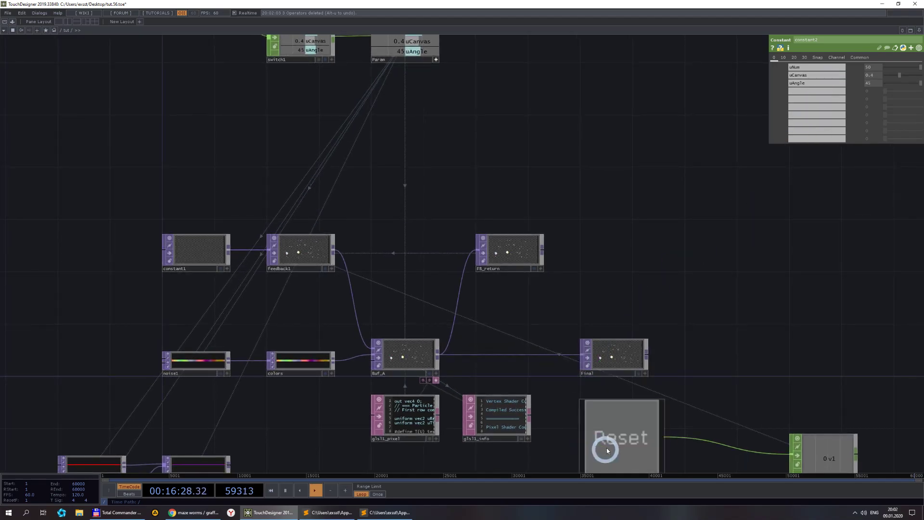
scroll(380, 353, "up", 2)
scroll(381, 353, "up", 4)
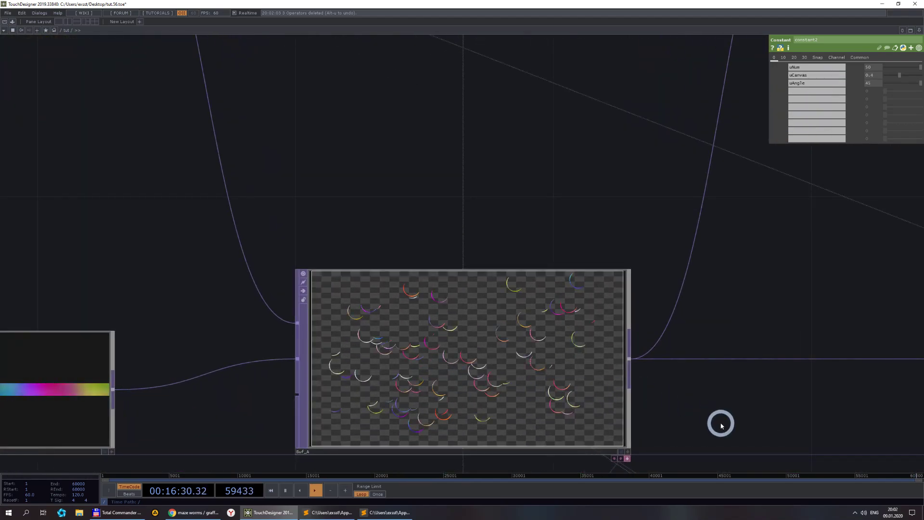
left_click_drag(718, 420, 708, 367)
scroll(455, 301, "up", 4)
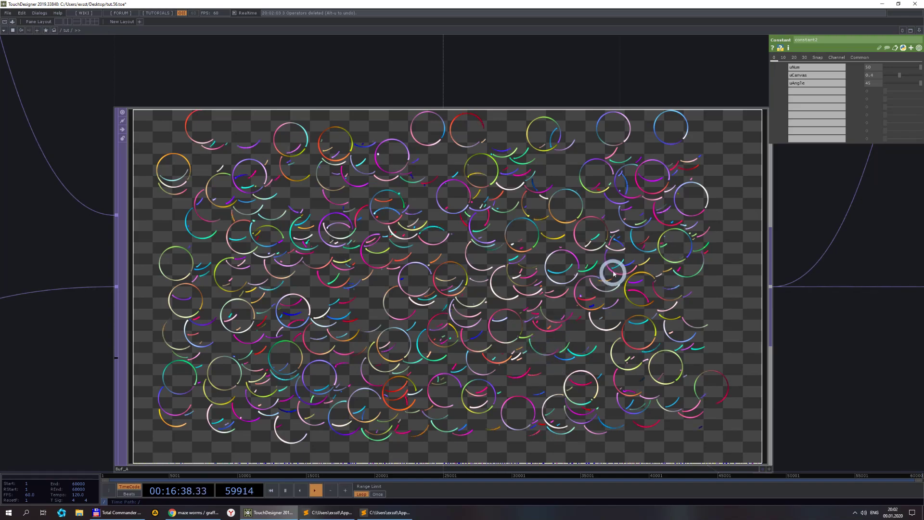
- Try a uAngle of 90 in constant2, reset the simulation and inspect the particles in Buf_A
left_click(872, 90)
type("90")
key("Return")
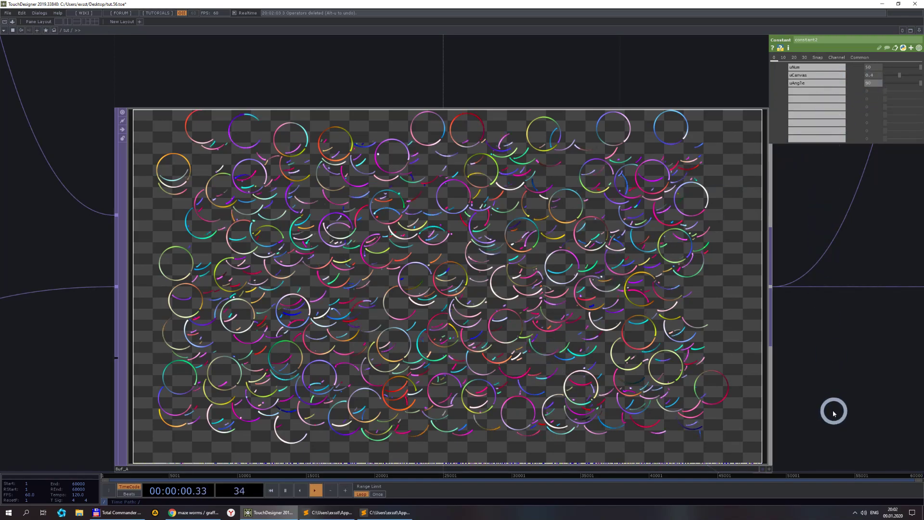
scroll(831, 398, "down", 6)
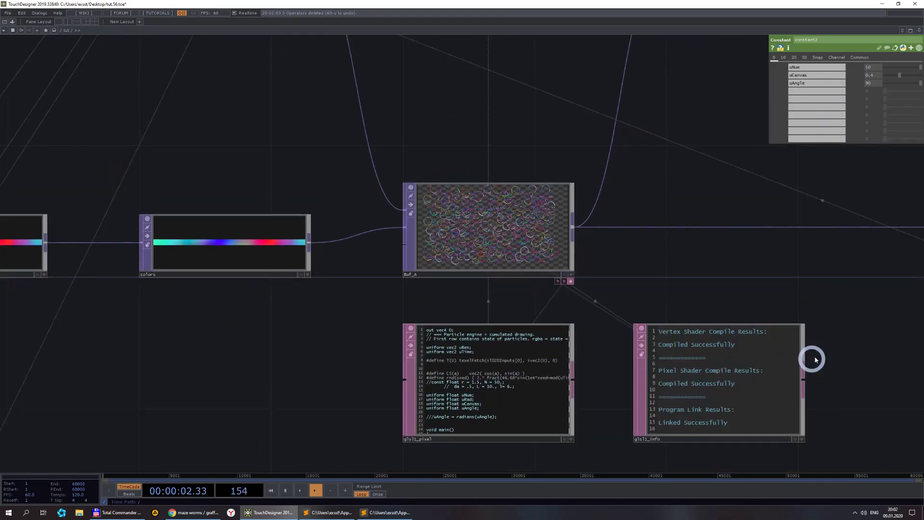
left_click_drag(825, 320, 629, 276)
scroll(670, 304, "down", 2)
scroll(411, 177, "up", 8)
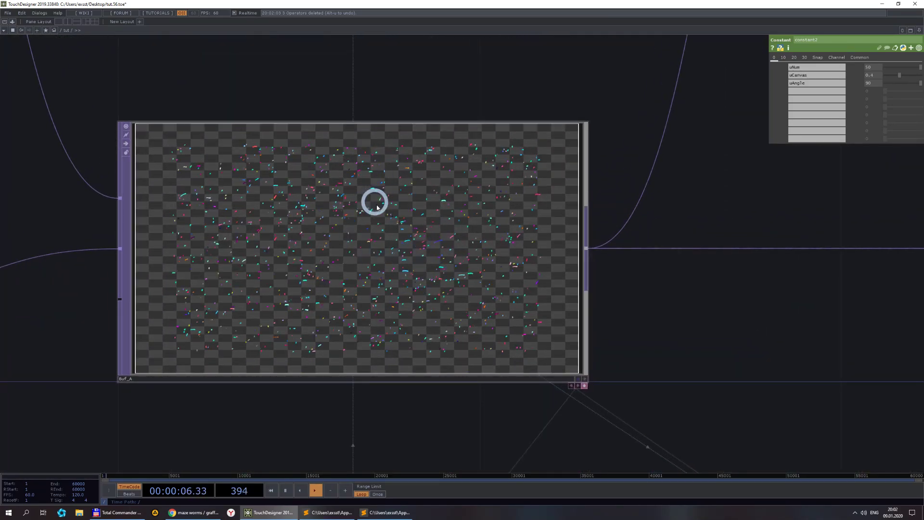
scroll(356, 236, "up", 2)
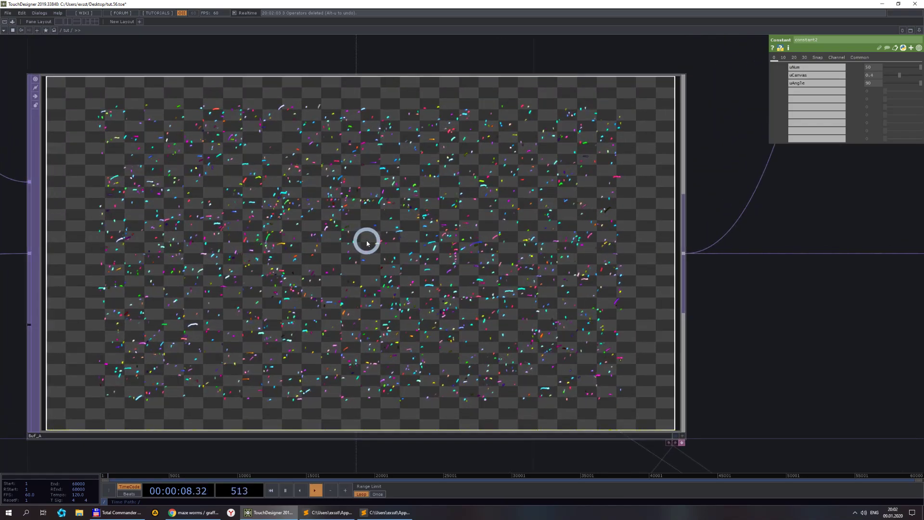
- Try a uAngle of 30 in constant2, reset the simulation and view the pattern in Buf_A
scroll(337, 263, "down", 5)
scroll(361, 255, "down", 5)
left_click(874, 82)
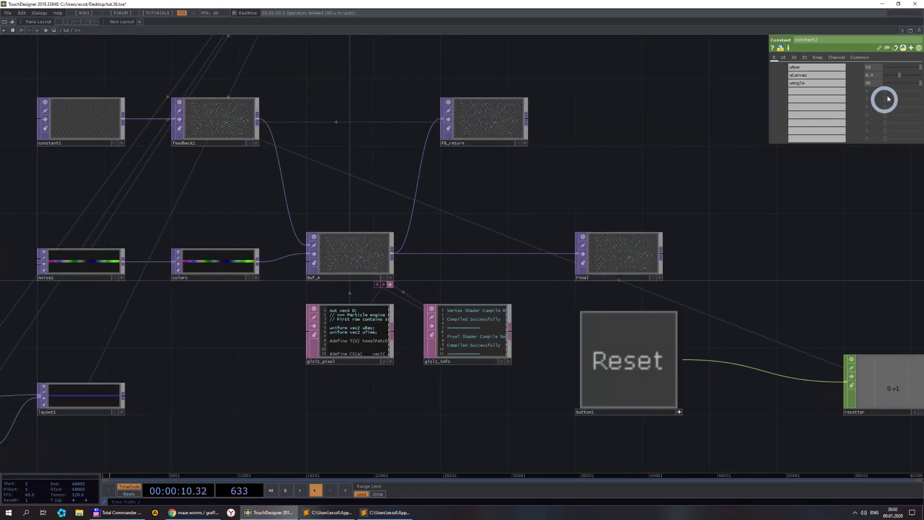
type("30")
key("Return")
left_click(628, 397)
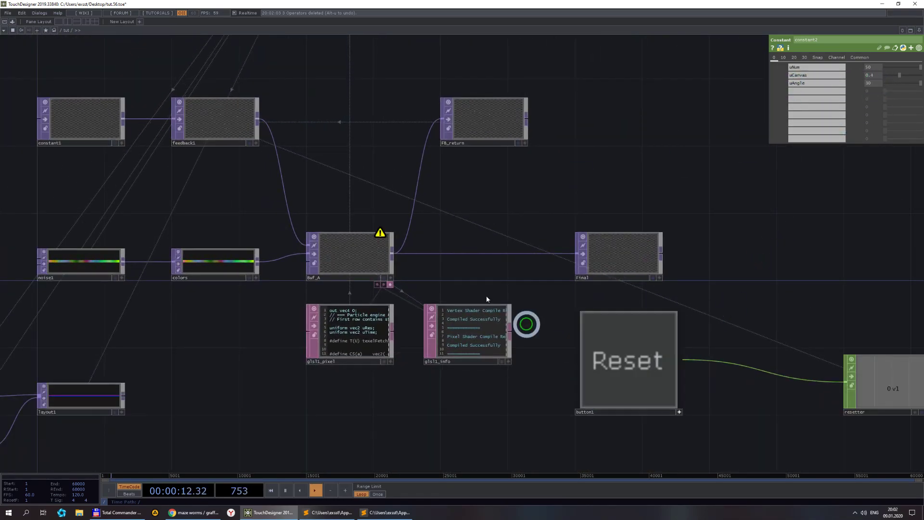
scroll(297, 258, "up", 5)
scroll(281, 280, "up", 3)
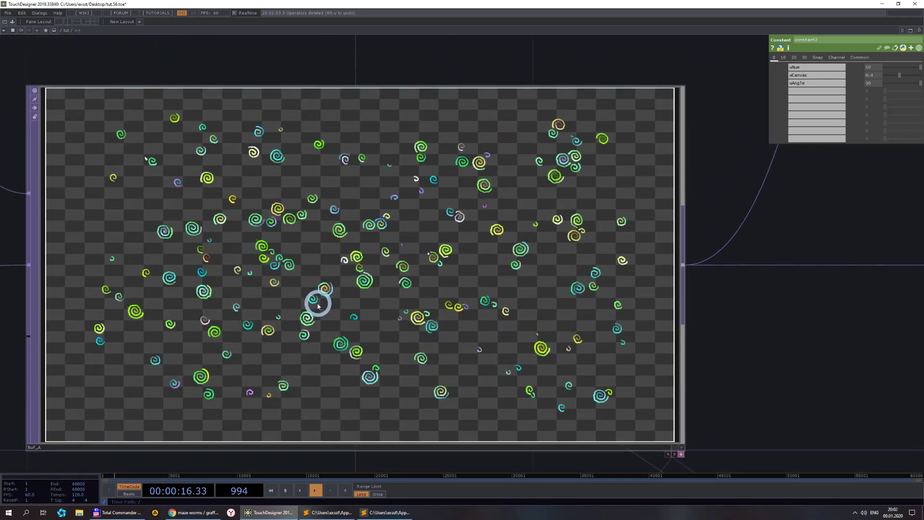
- Try a uAngle of 40, reset the simulation and view the particles in Buf_A
scroll(314, 308, "down", 5)
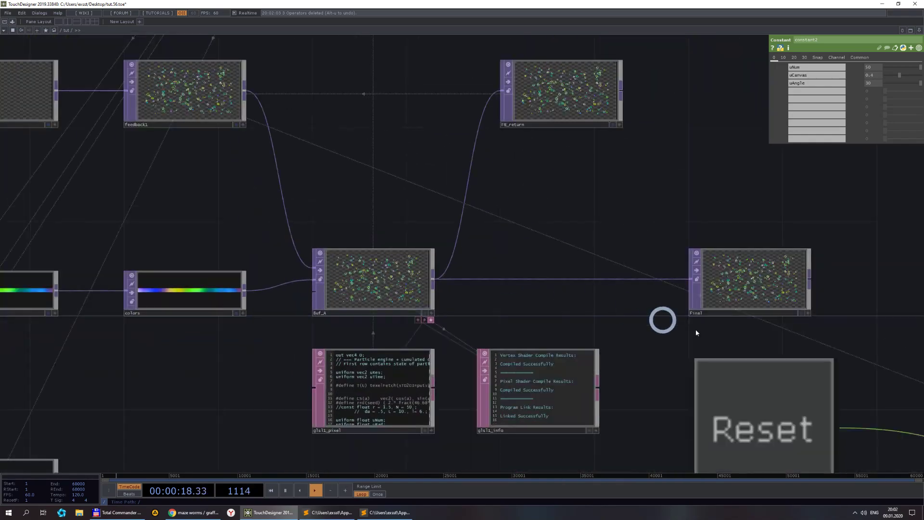
left_click(827, 84)
left_click_drag(826, 83, 822, 258)
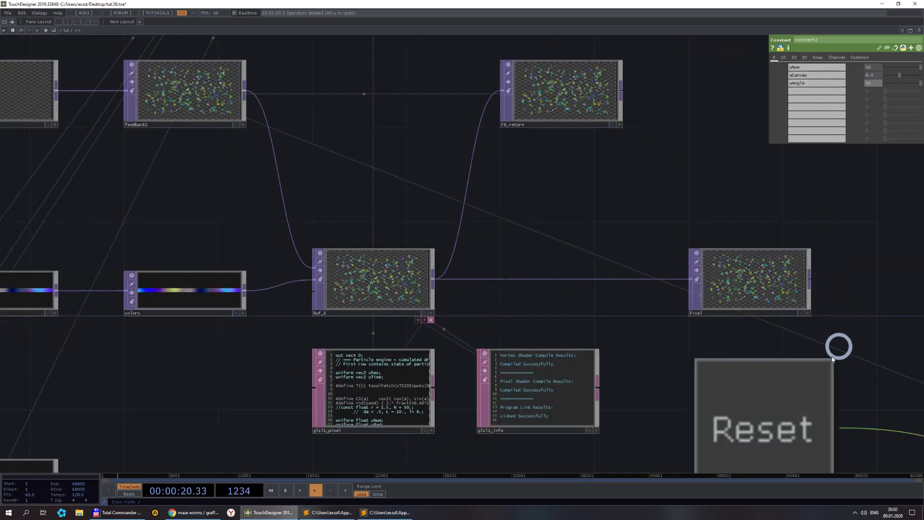
left_click(830, 366)
scroll(366, 285, "up", 7)
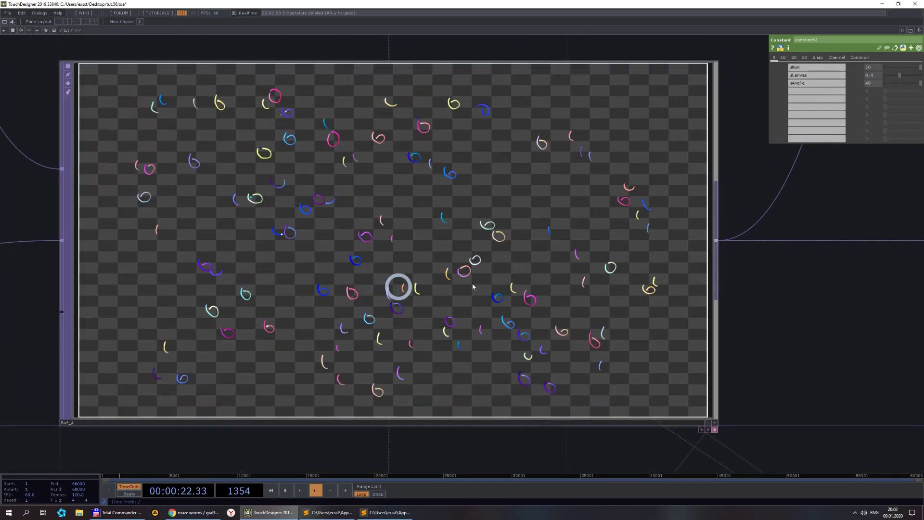
- Set uAngle to 10 and examine the spiral pattern growing in Buf_A
left_click_drag(818, 83, 823, 227)
scroll(834, 199, "down", 5)
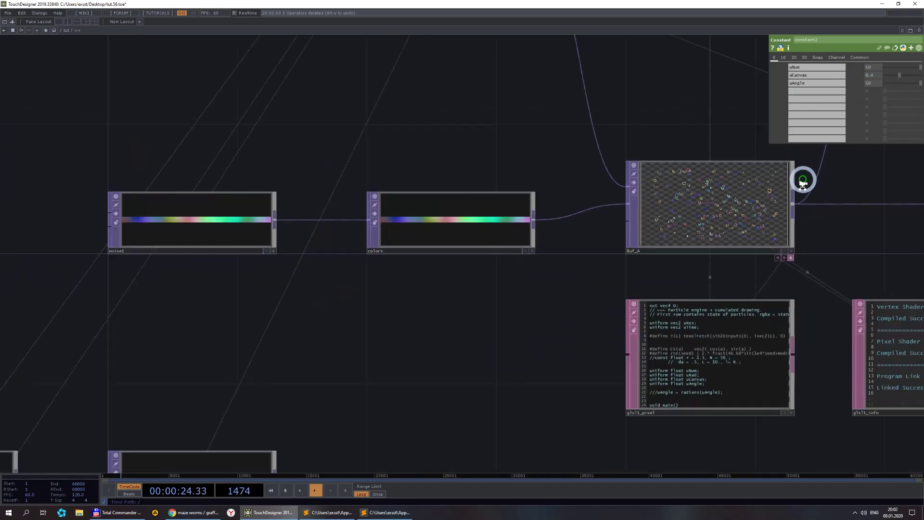
scroll(361, 169, "up", 8)
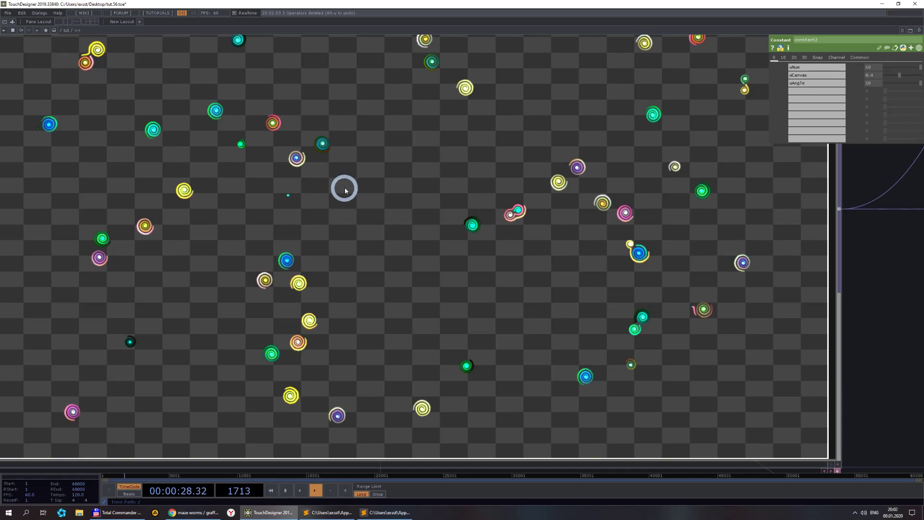
scroll(349, 190, "down", 5)
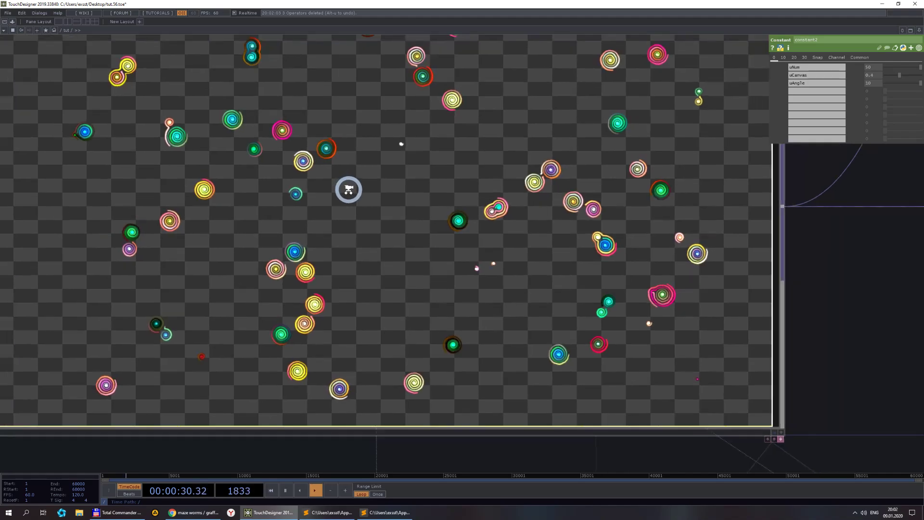
scroll(347, 145, "up", 3)
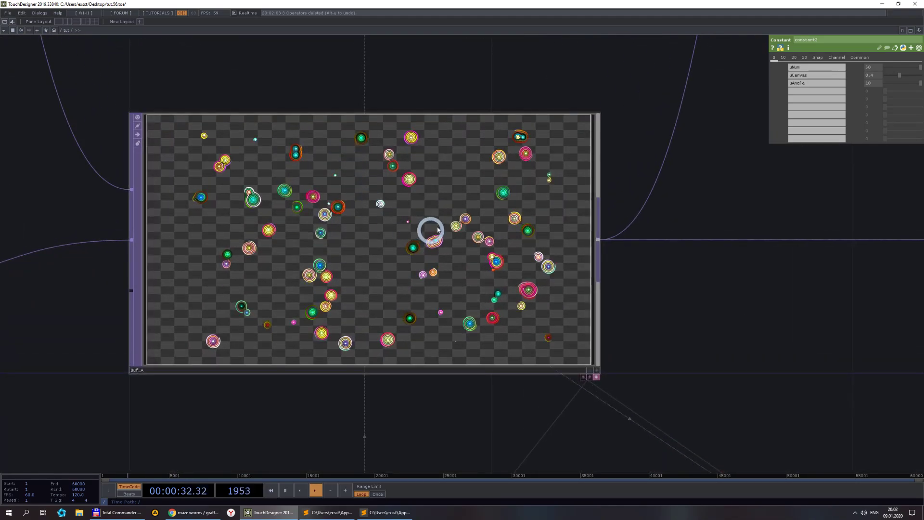
scroll(495, 231, "down", 5)
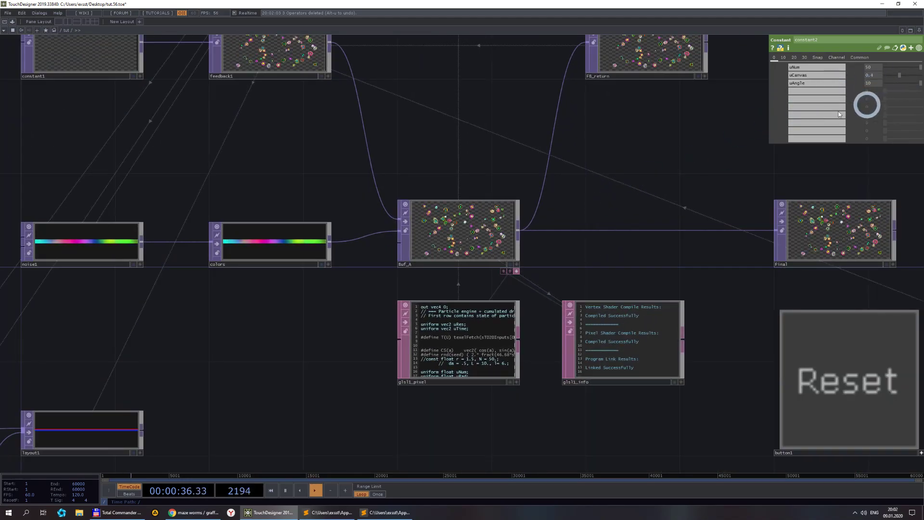
- Lower uCanvas to about 0.16 and check how the particles spread in Buf_A
scroll(672, 178, "down", 3)
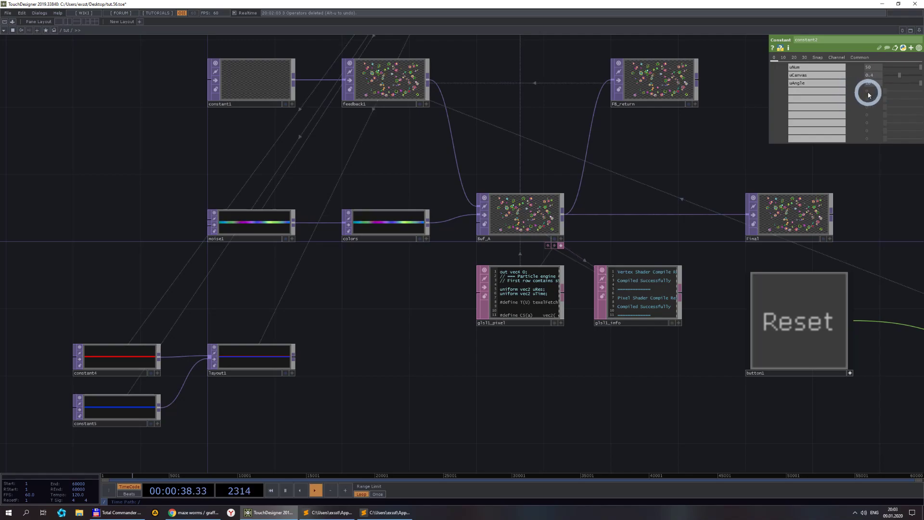
scroll(528, 221, "up", 3)
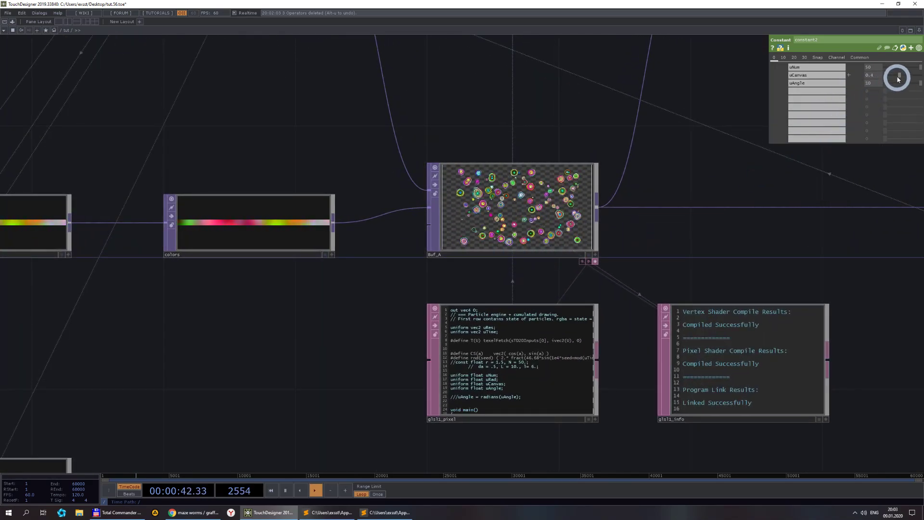
left_click_drag(899, 75, 890, 76)
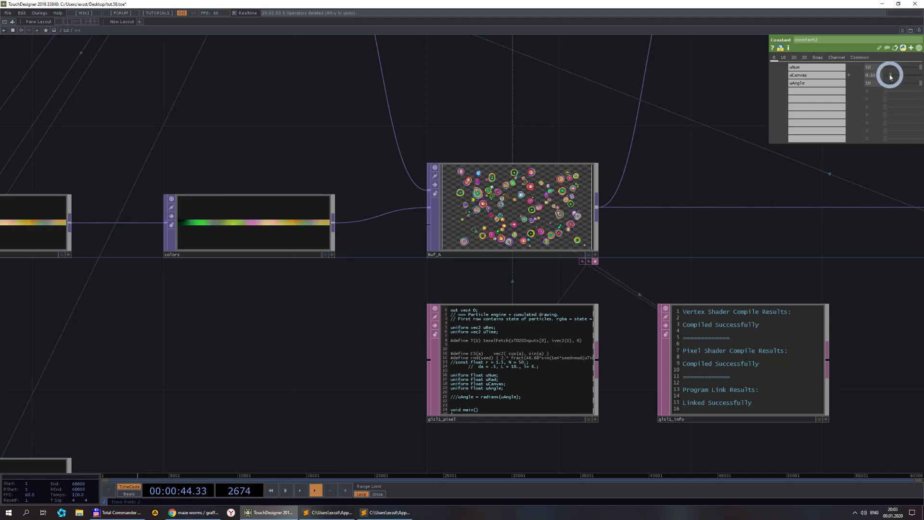
scroll(534, 212, "up", 5)
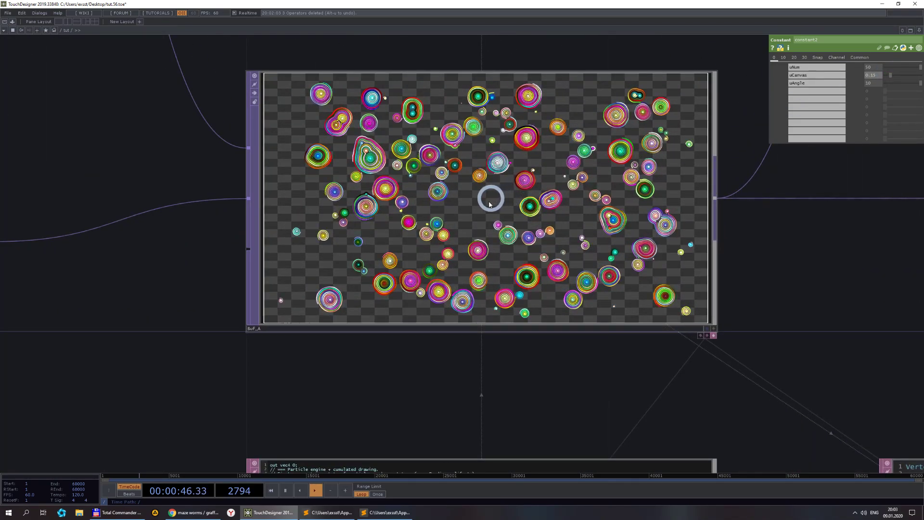
scroll(488, 253, "down", 5)
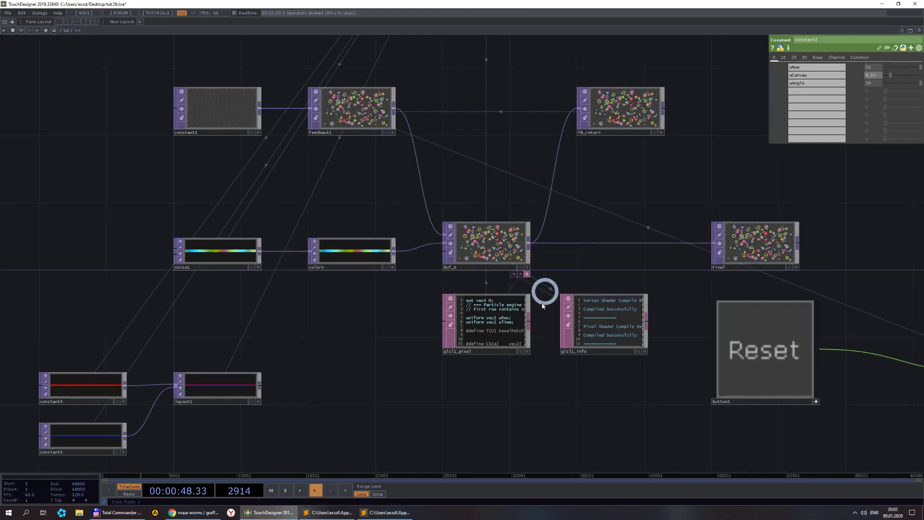
- Reset the simulation several times and examine the starting distribution of the particles in Buf_A
left_click_drag(468, 382, 396, 355)
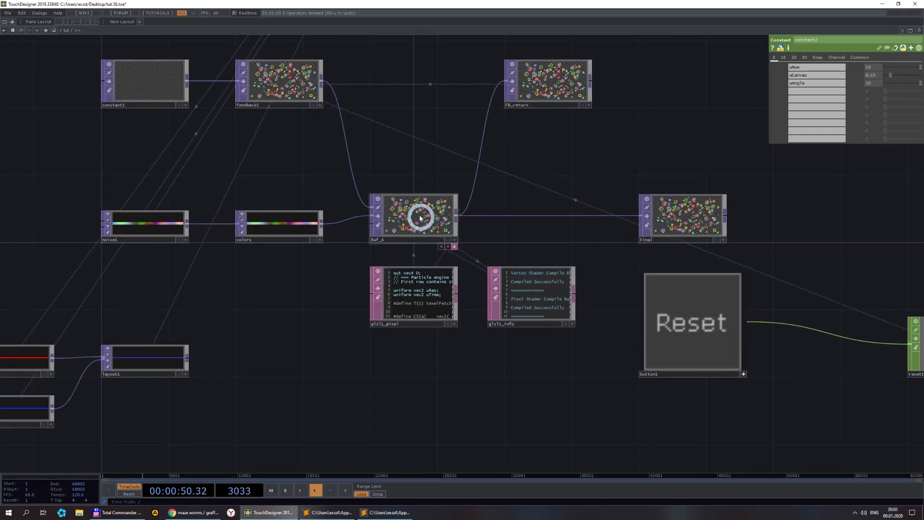
scroll(420, 218, "down", 4)
scroll(408, 218, "up", 6)
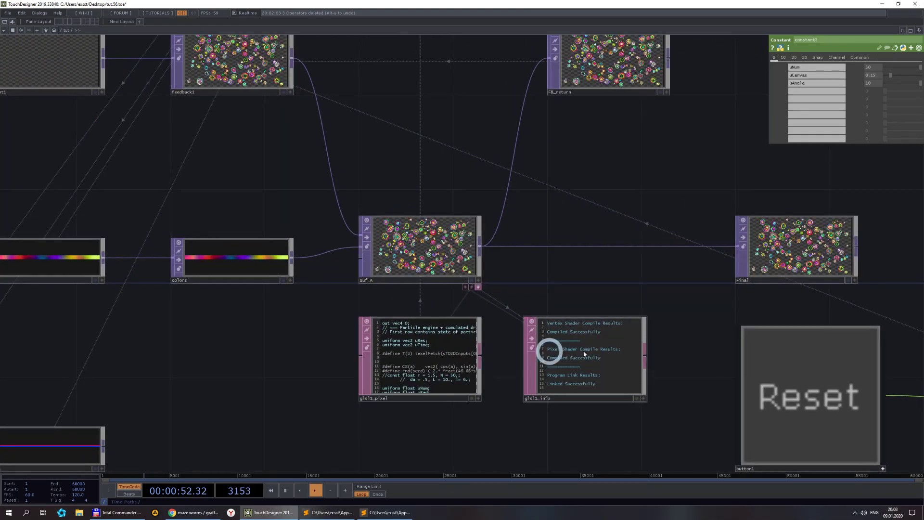
left_click(799, 391)
scroll(396, 266, "up", 3)
scroll(441, 168, "down", 2)
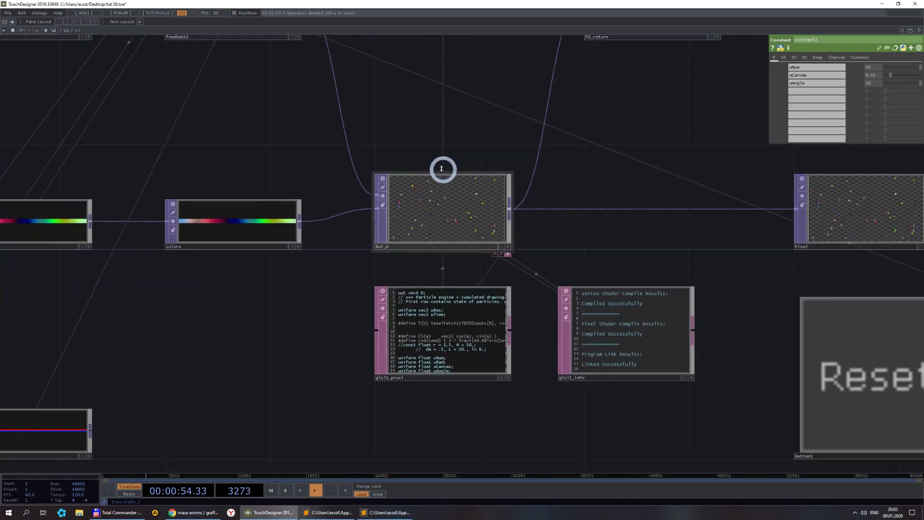
scroll(441, 169, "down", 4)
scroll(467, 187, "up", 5)
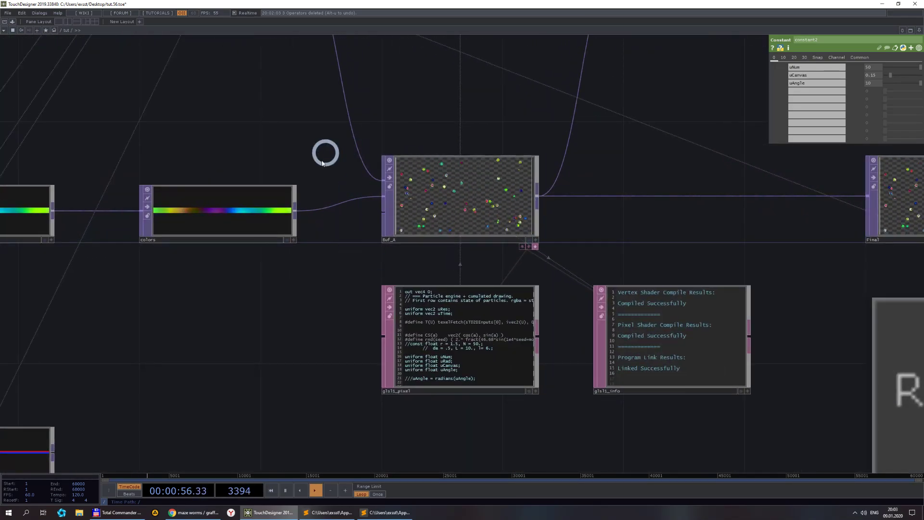
left_click_drag(537, 426, 415, 402)
left_click(821, 313)
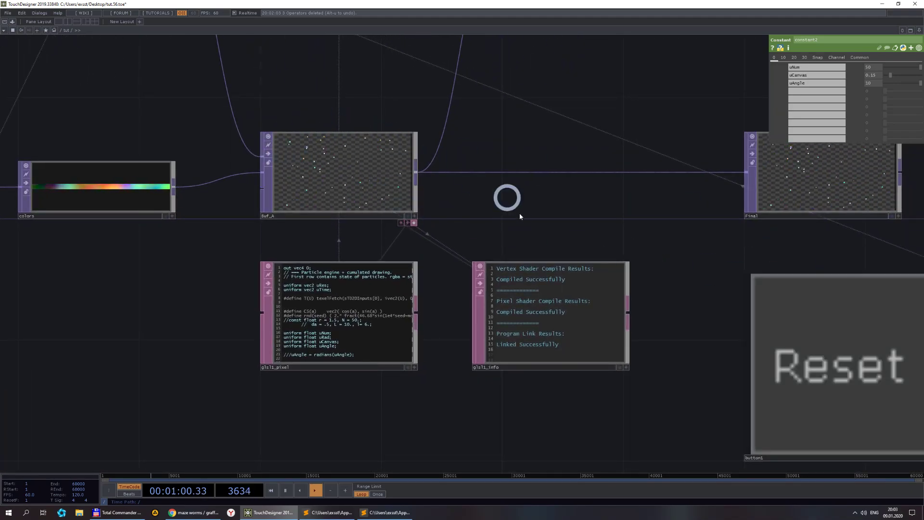
left_click(795, 330)
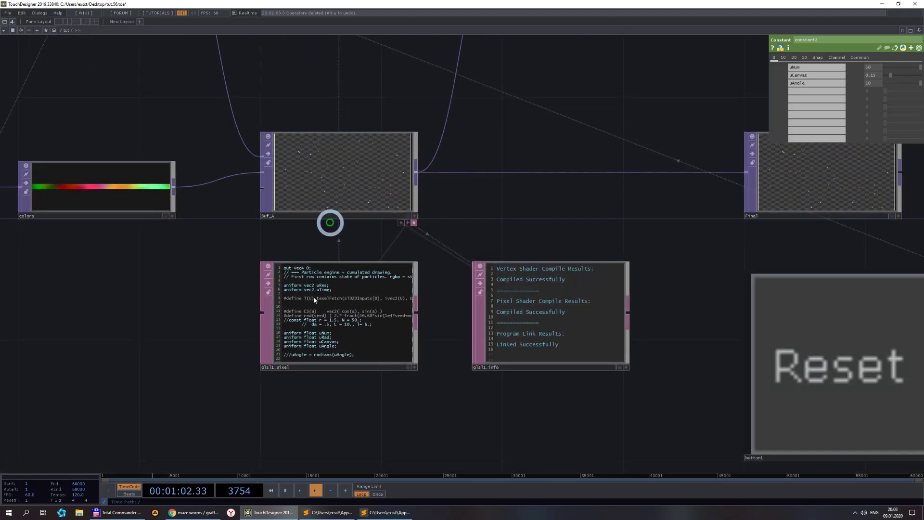
- Switch to the pixel shader in Sublime Text and examine where rnd is used in the particle initialization and where it is defined
left_click(328, 513)
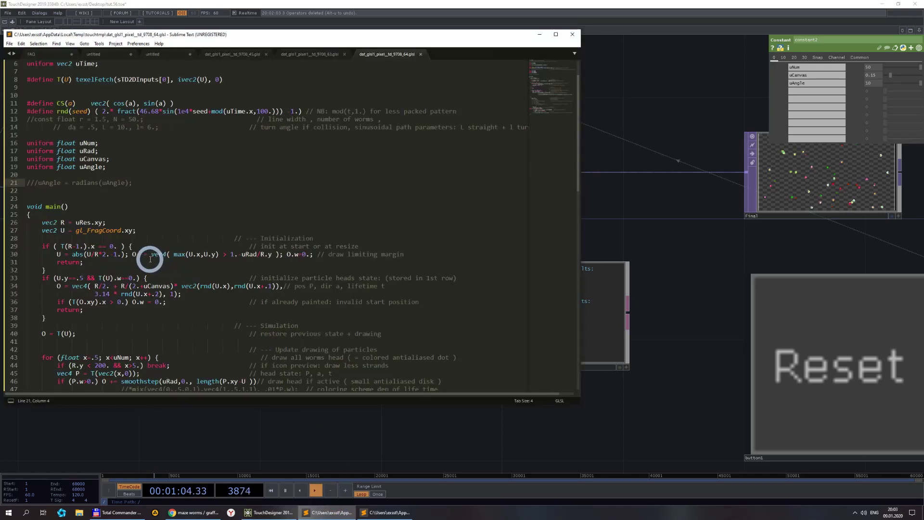
scroll(179, 252, "down", 3)
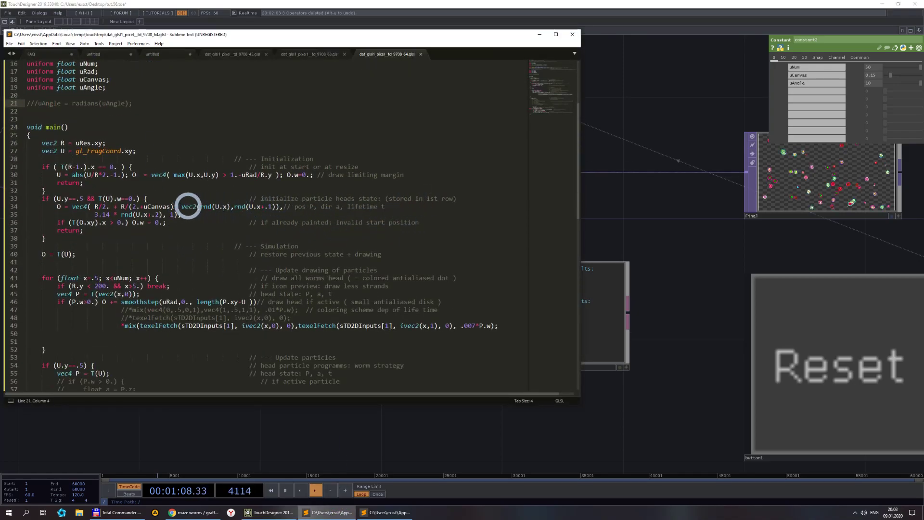
double_click(124, 215)
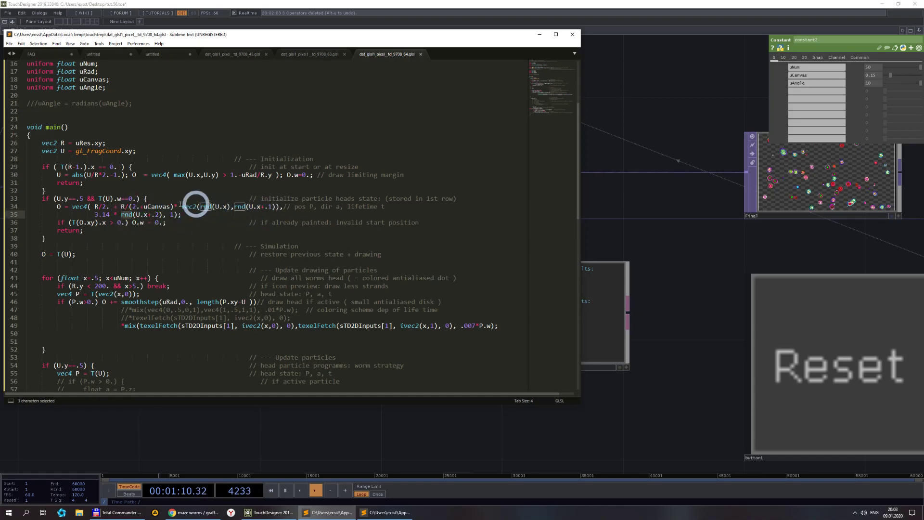
scroll(144, 188, "up", 5)
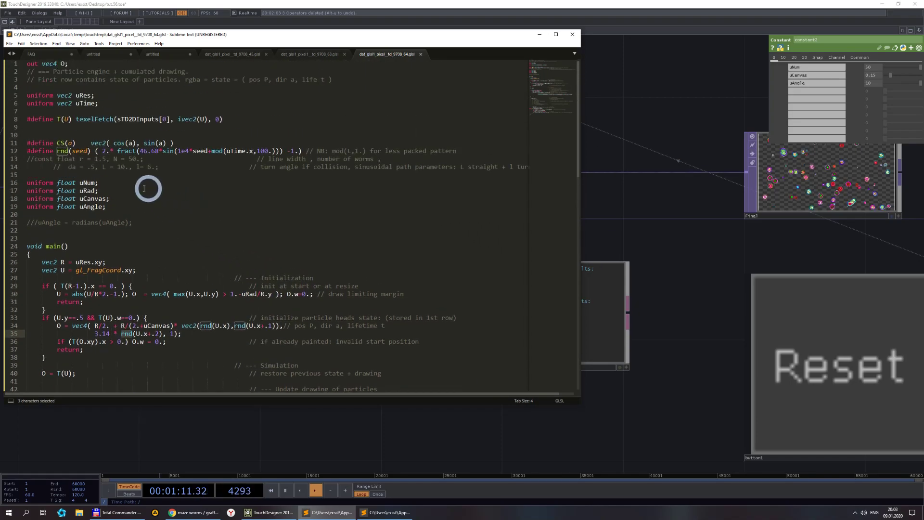
left_click(62, 150)
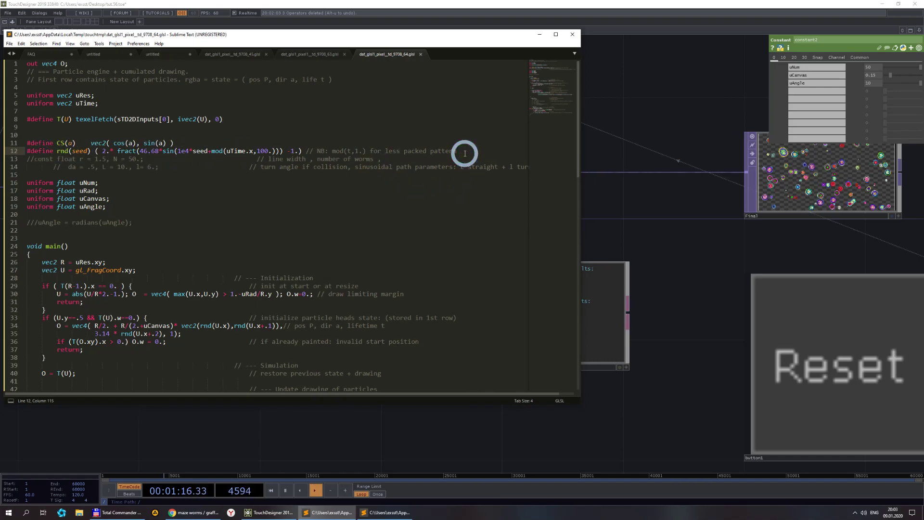
- Start a new #define rnd(seed) line below the existing rnd macro and comment out the original definition with //
key("Return")
key("Return")
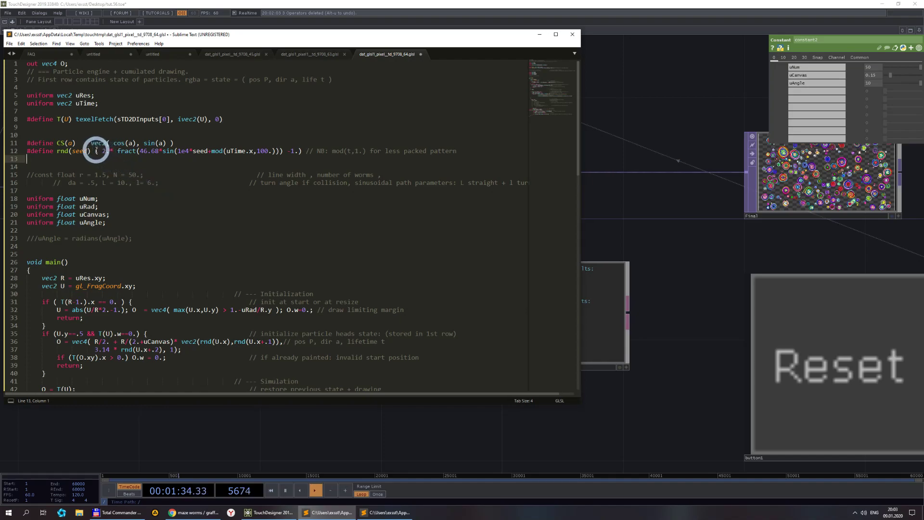
left_click_drag(93, 151, 51, 151)
left_click(41, 160)
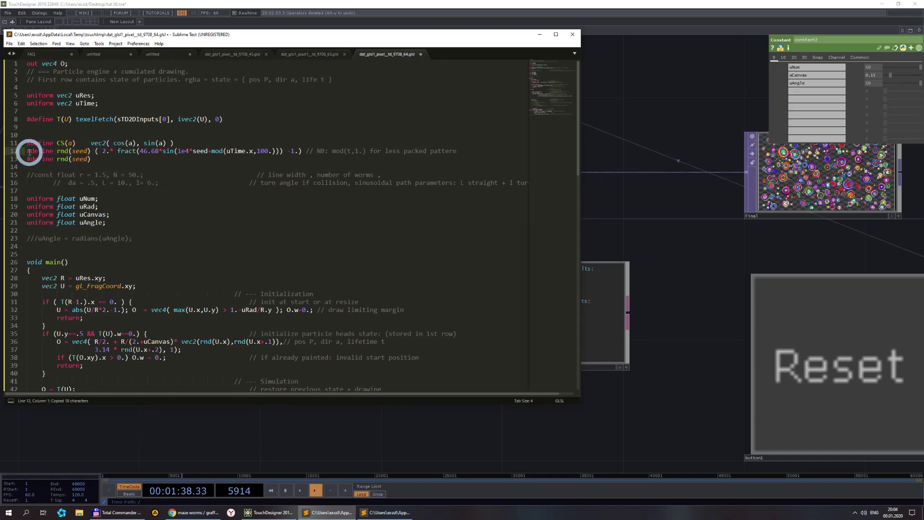
type("//")
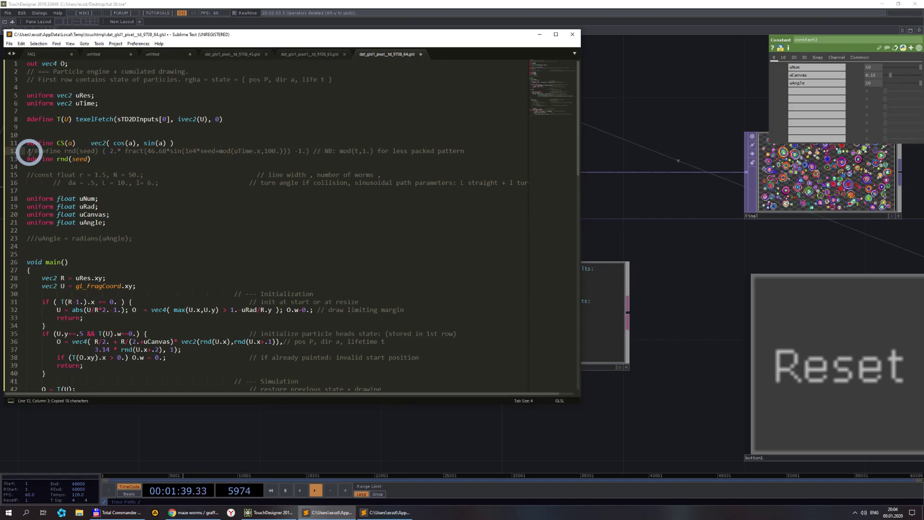
left_click(151, 161)
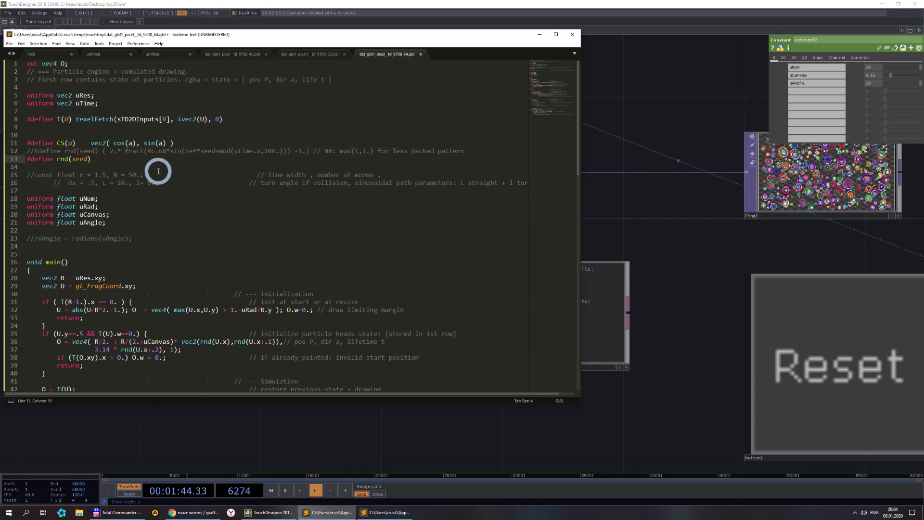
- Look up the TDSimplexNoise function in the Perlin and Simplex Noise section of the Write a GLSL TOP documentation, then return to Sublime Text
left_click(192, 511)
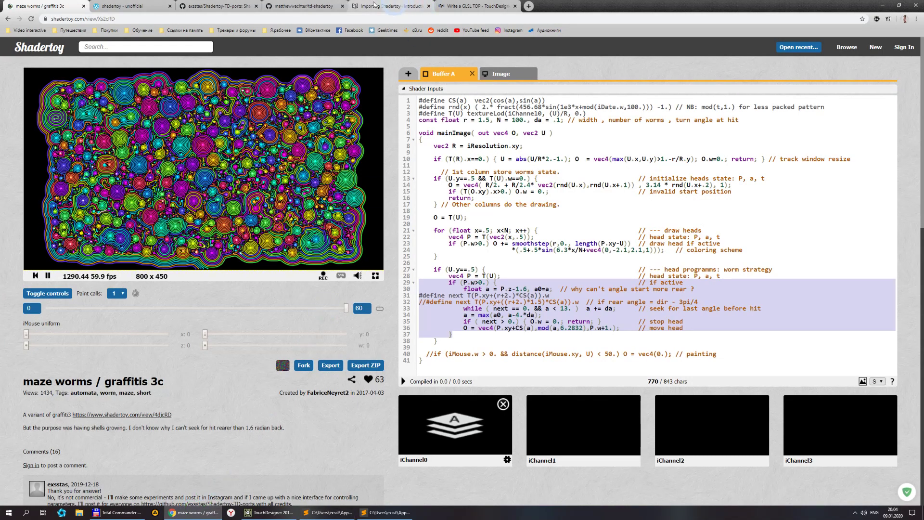
left_click(476, 6)
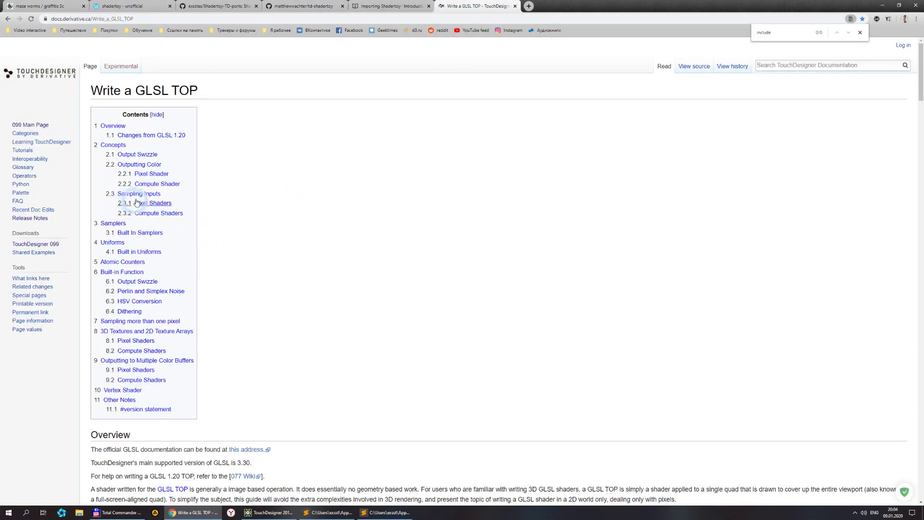
left_click(153, 291)
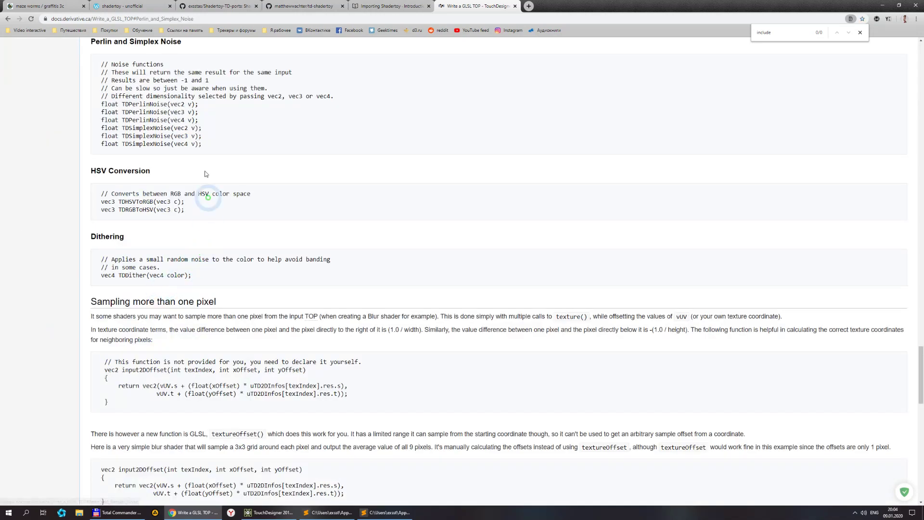
left_click(126, 109)
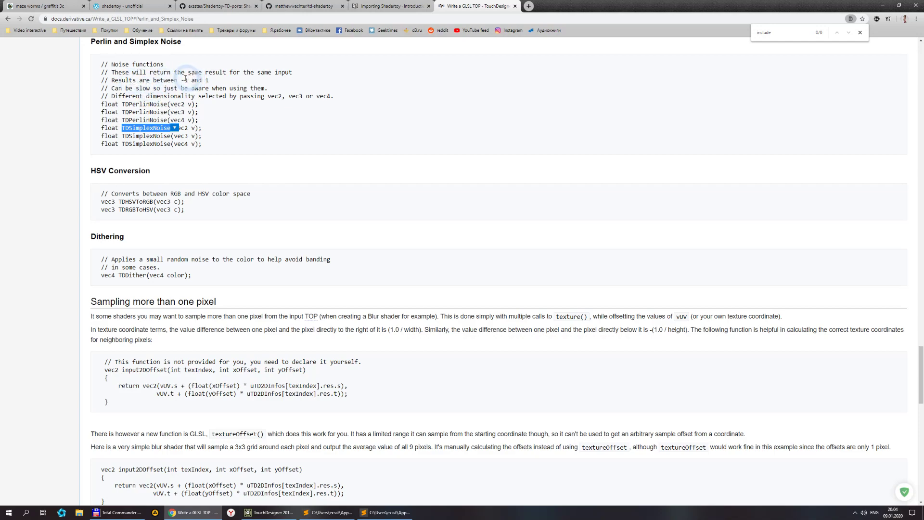
left_click_drag(182, 80, 188, 80)
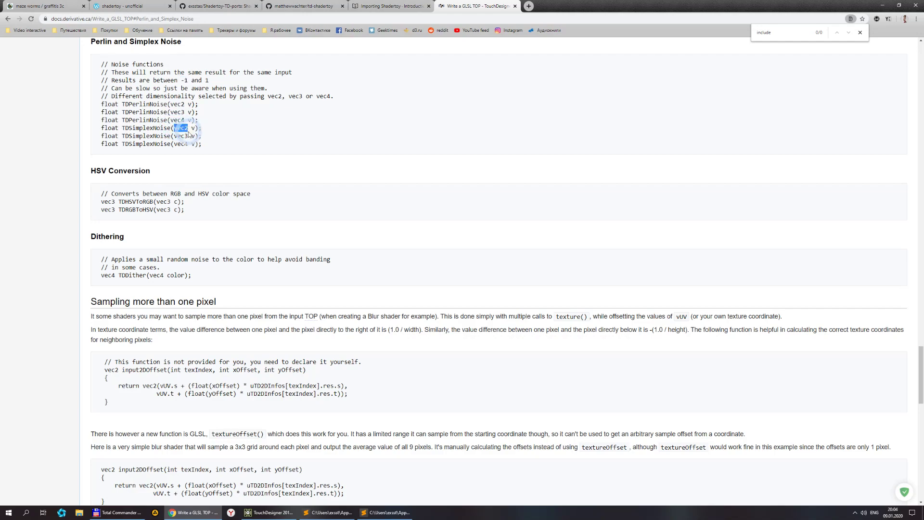
left_click_drag(188, 135, 189, 136)
left_click(208, 127)
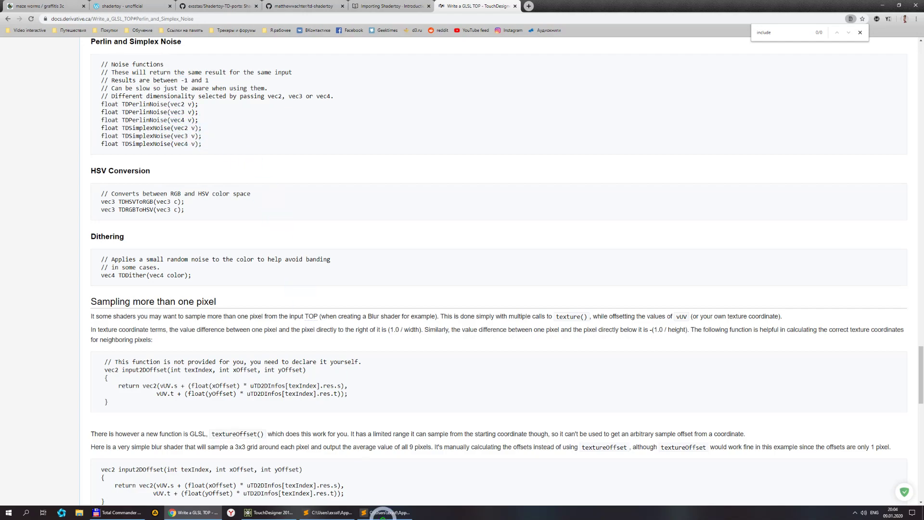
left_click(375, 512)
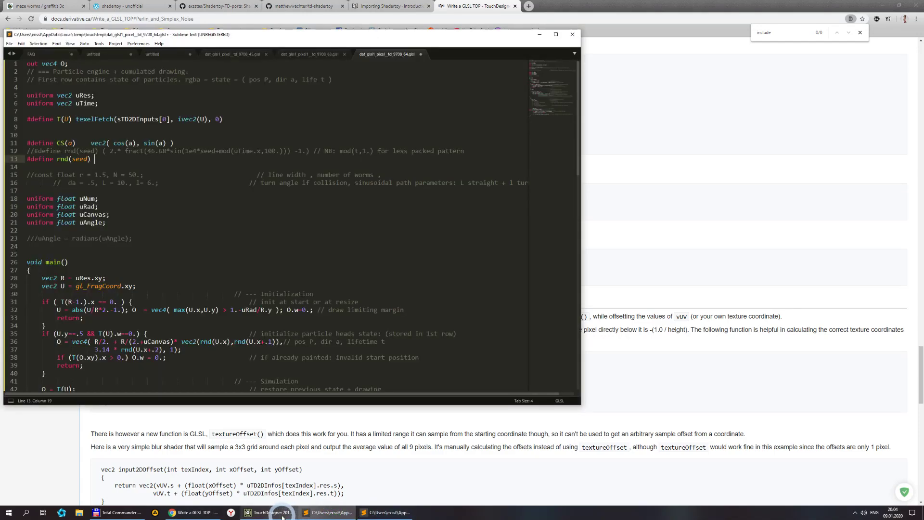
- Switch to TouchDesigner, examine the Type options of a temporary Noise TOP, and delete that operator
left_click(281, 515)
key("Tab")
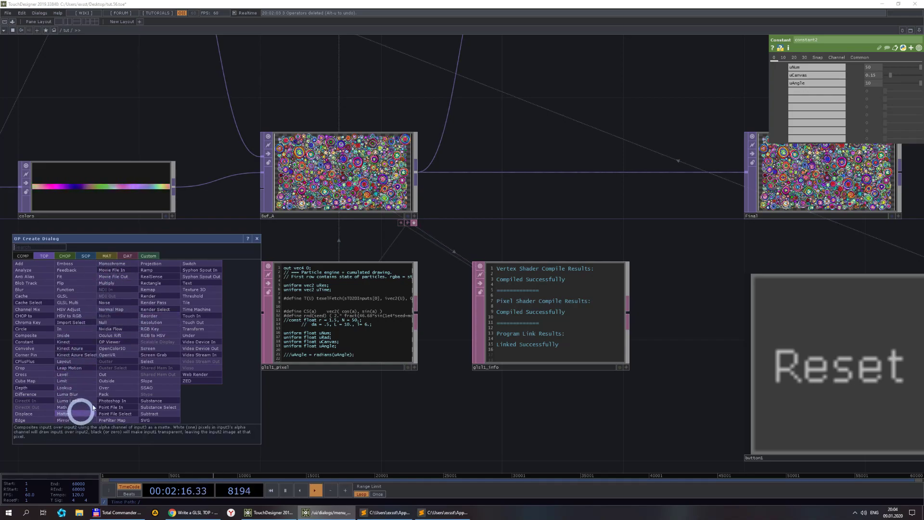
left_click(107, 304)
left_click(101, 348)
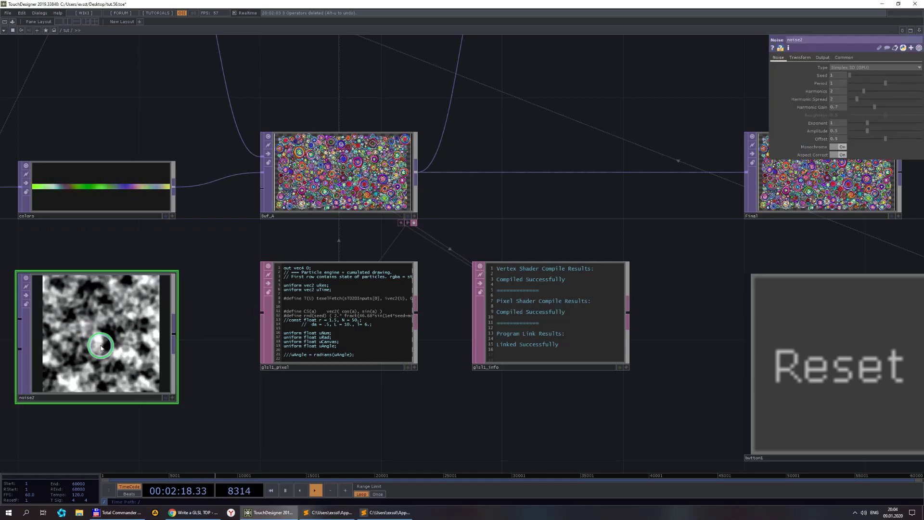
left_click(845, 67)
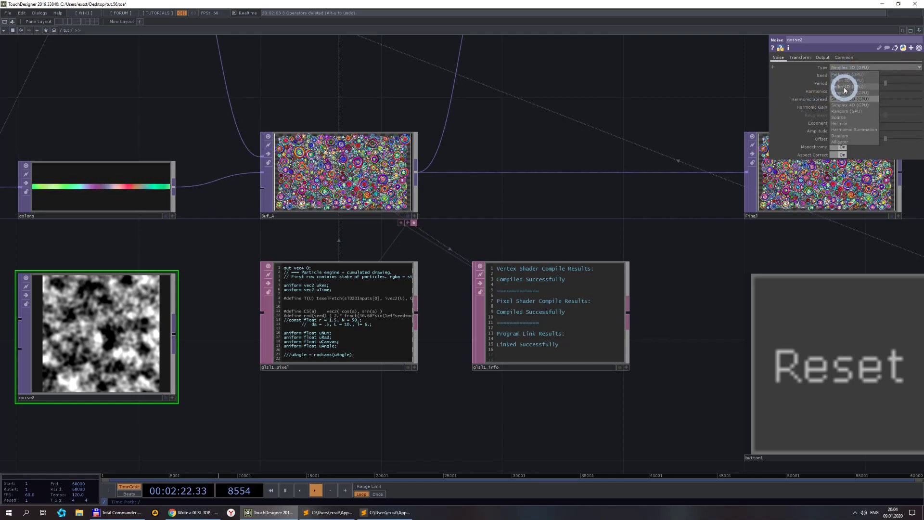
left_click(121, 377)
key("Delete")
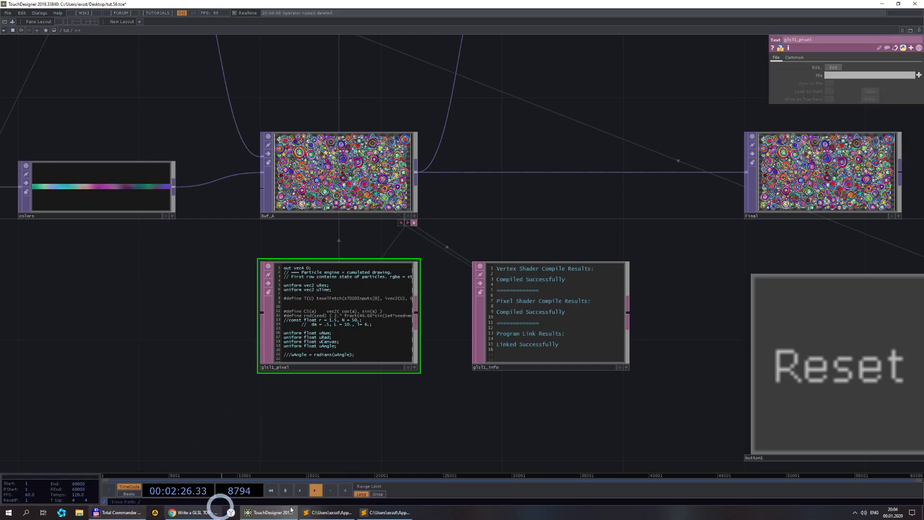
- In Sublime Text, define rnd(seed) as TDSimplexNoise(vec2(seed, uTime.x)) and save the pixel shader
left_click(334, 513)
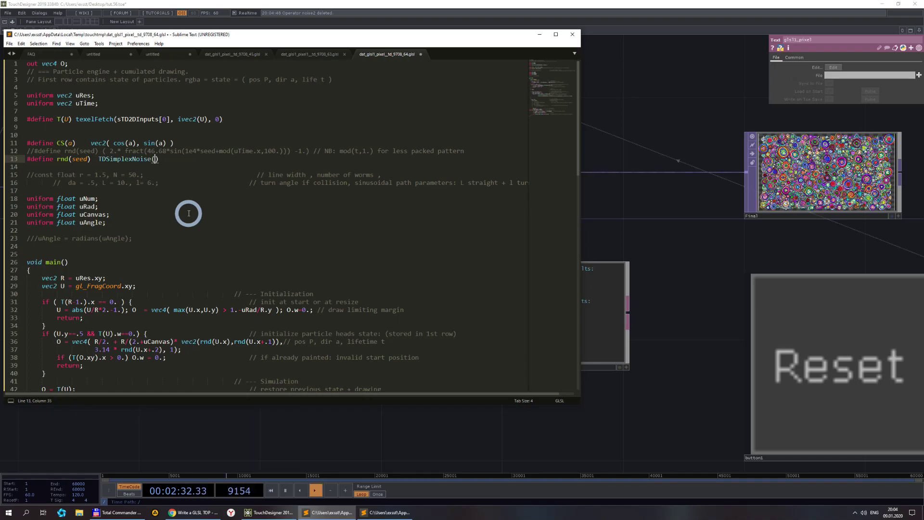
type("vec")
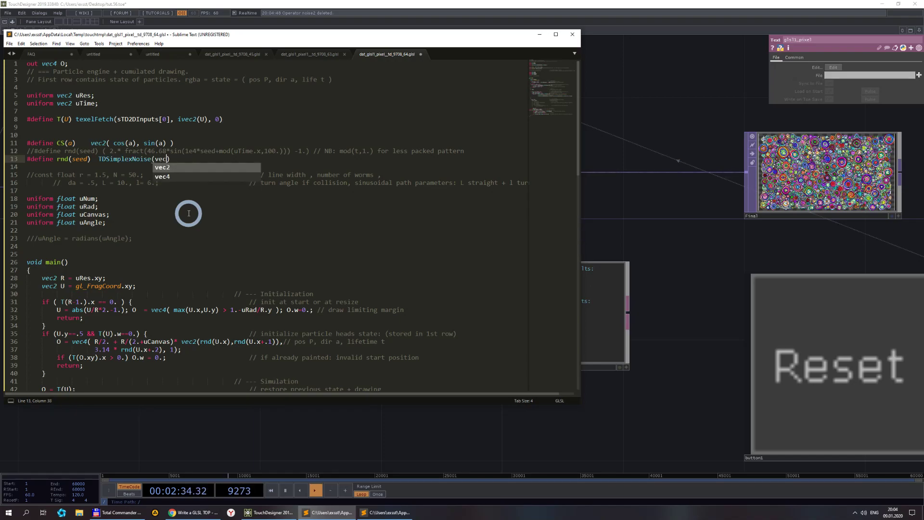
type("2(")
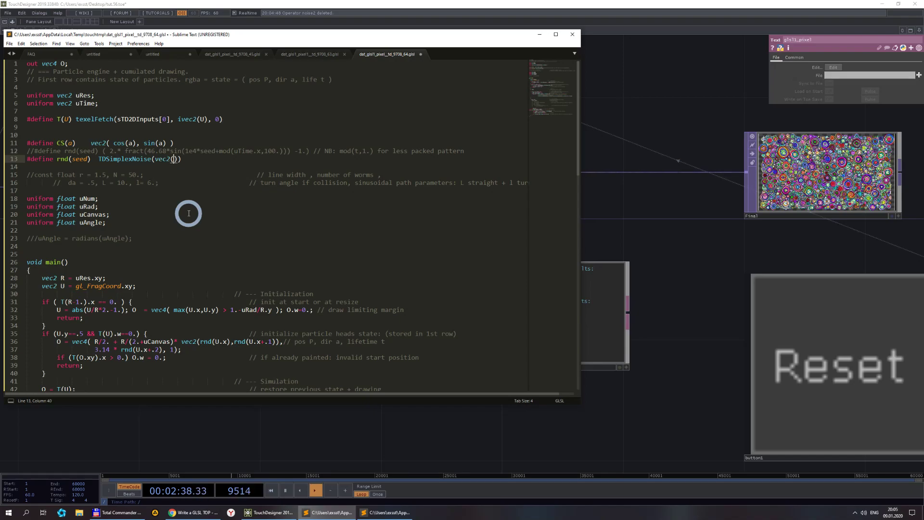
type("seed,")
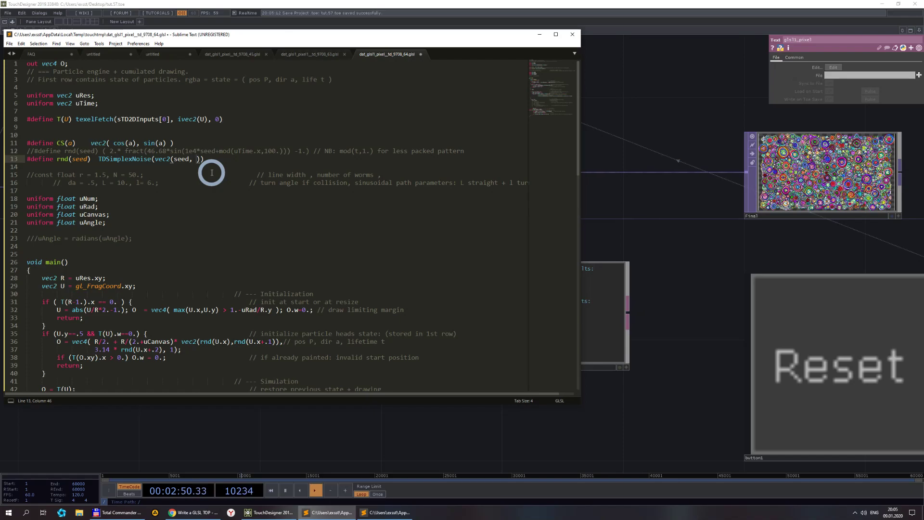
type("u")
left_click(212, 176)
type(".x")
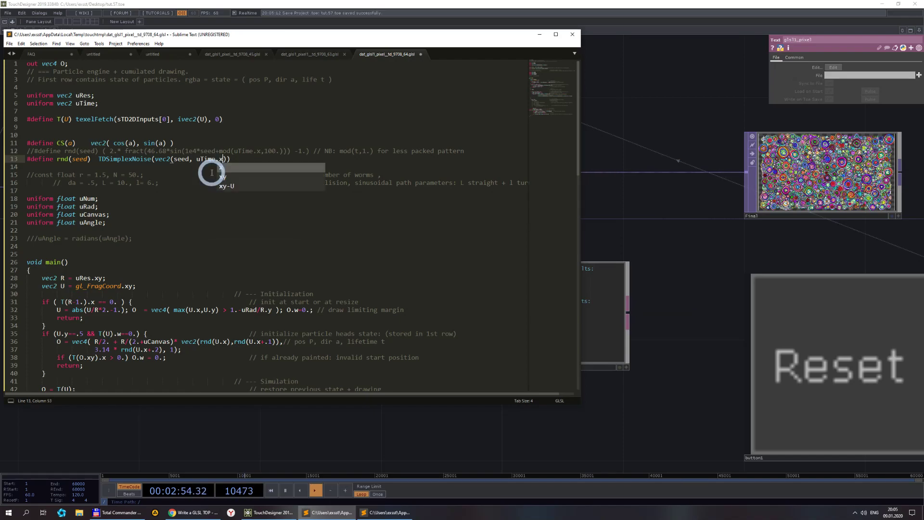
key("ctrl+s")
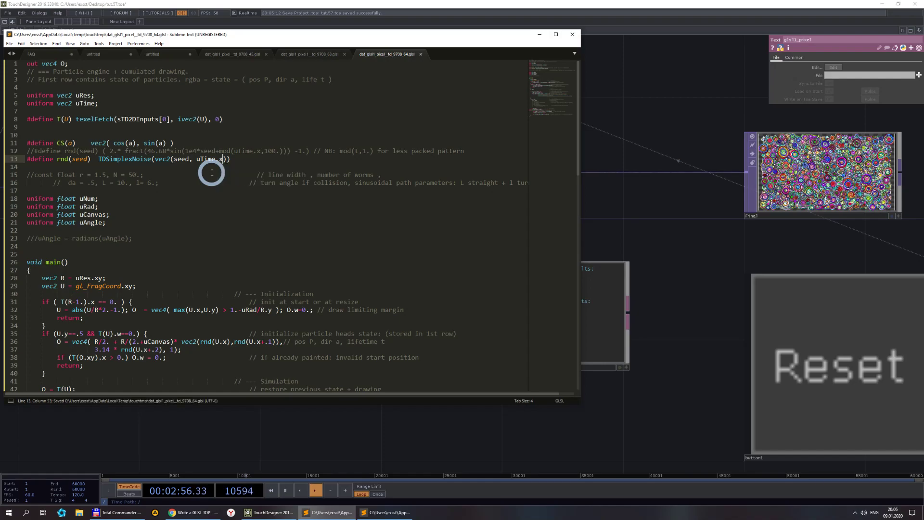
- Return to TouchDesigner, reset the simulation, and examine how the particles are distributed in Buf_A with the simplex noise
scroll(289, 174, "down", 7)
left_click(633, 305)
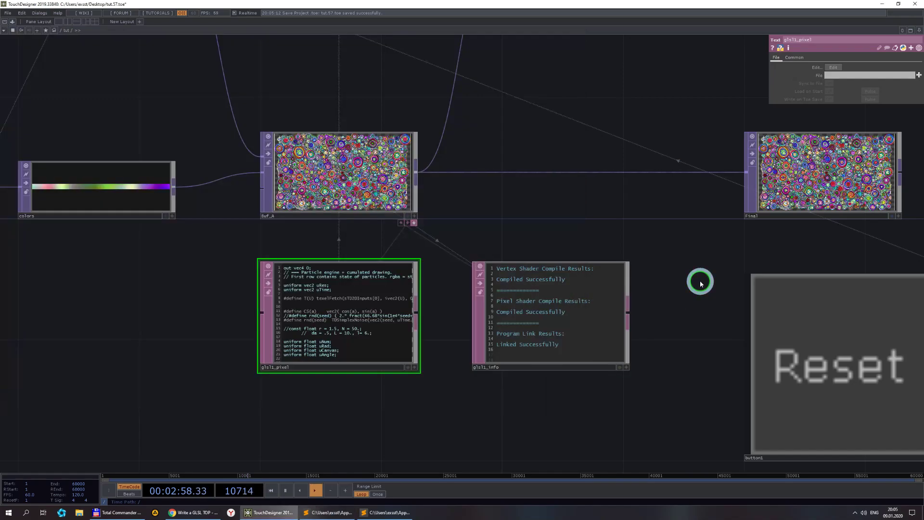
scroll(722, 289, "down", 3)
scroll(435, 204, "up", 6)
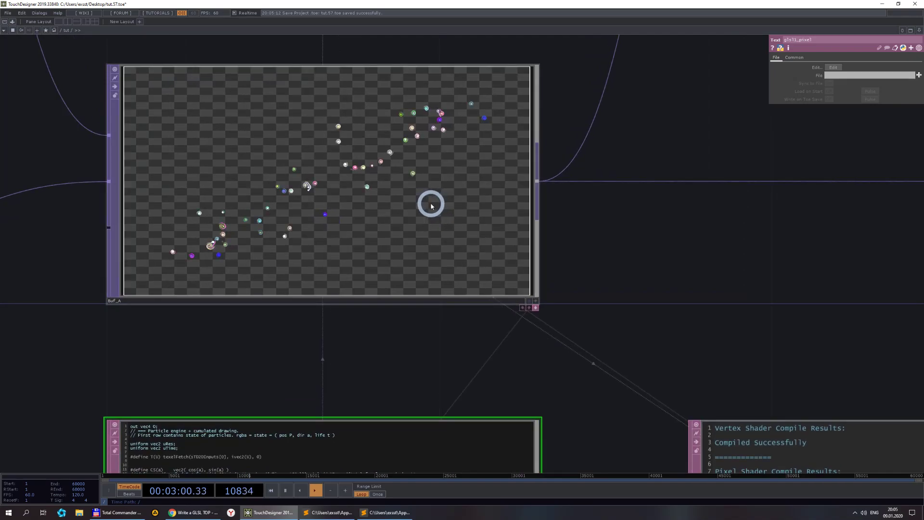
scroll(385, 225, "down", 4)
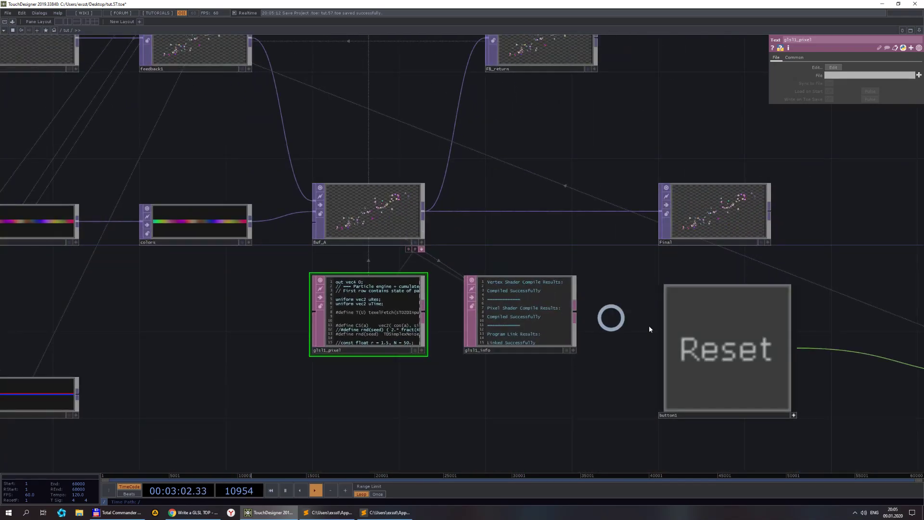
left_click(698, 331)
scroll(363, 222, "up", 6)
scroll(308, 192, "down", 4)
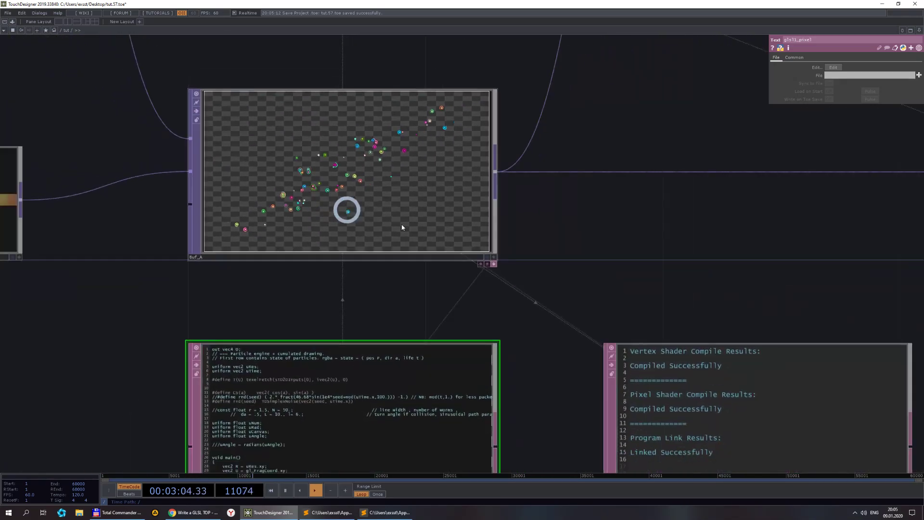
scroll(288, 234, "up", 2)
scroll(287, 234, "up", 1)
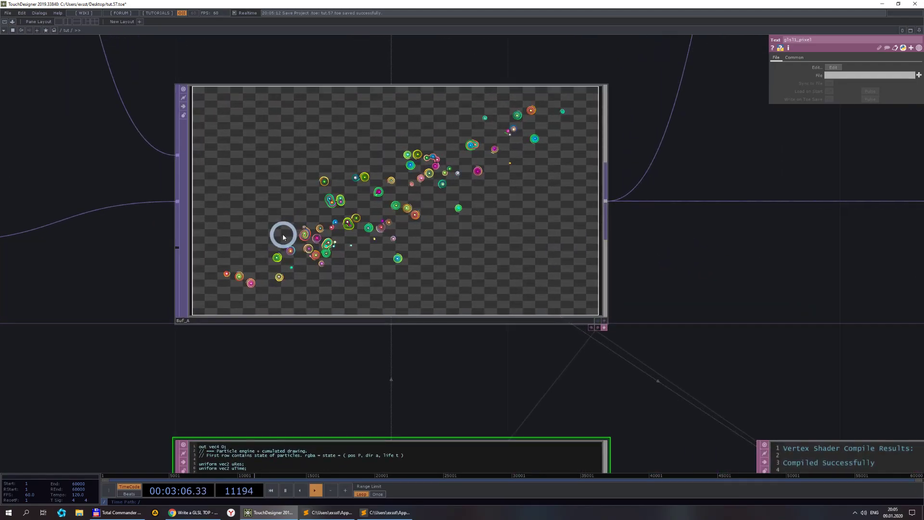
scroll(327, 187, "up", 3)
scroll(324, 189, "down", 3)
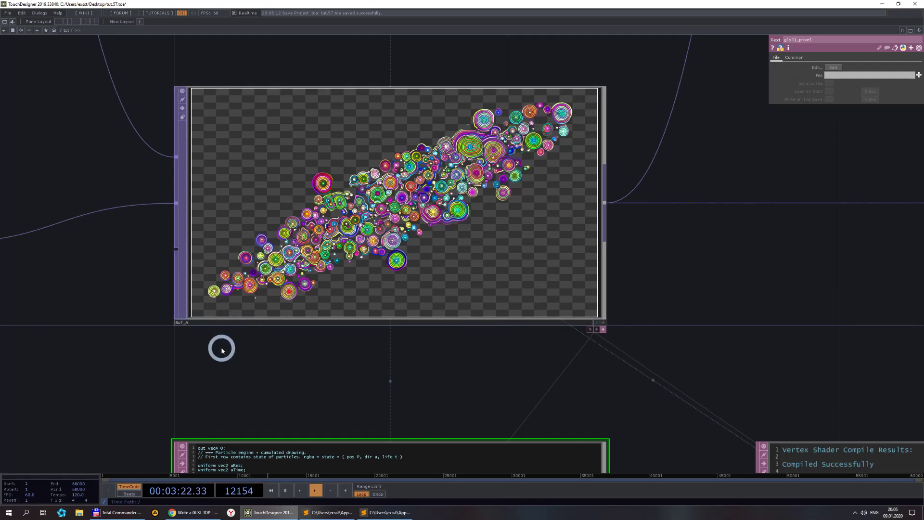
- In Sublime Text, rescale the new rnd macro to (2.*TDSimplexNoise(vec2(seed, uTime.x))-1.) and save the shader
left_click(328, 512)
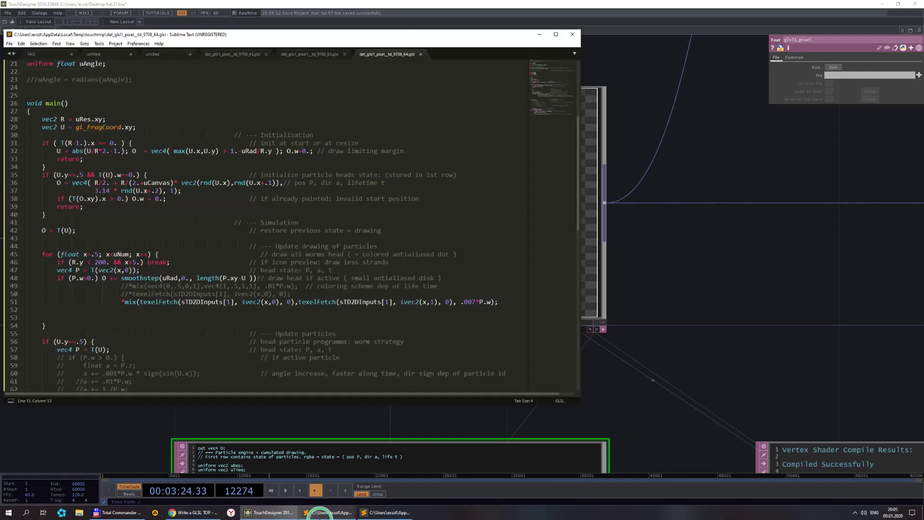
scroll(128, 214, "up", 7)
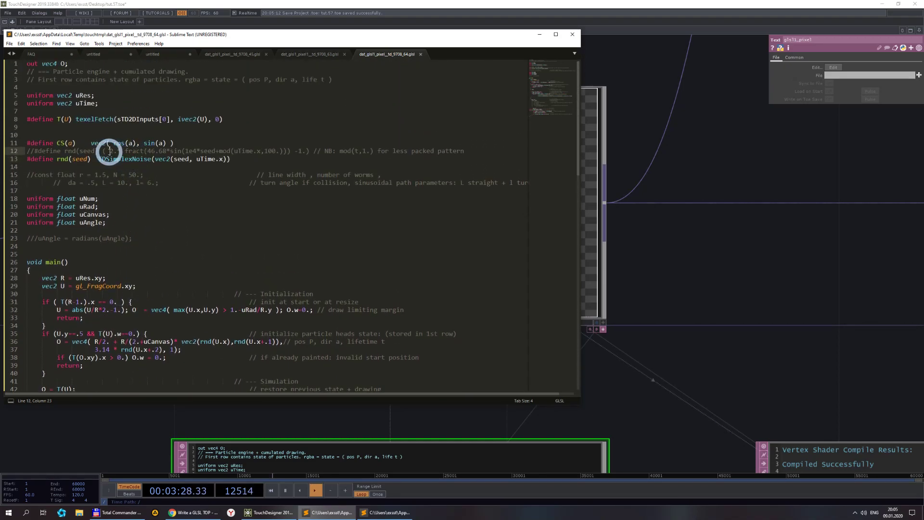
left_click_drag(109, 151, 120, 151)
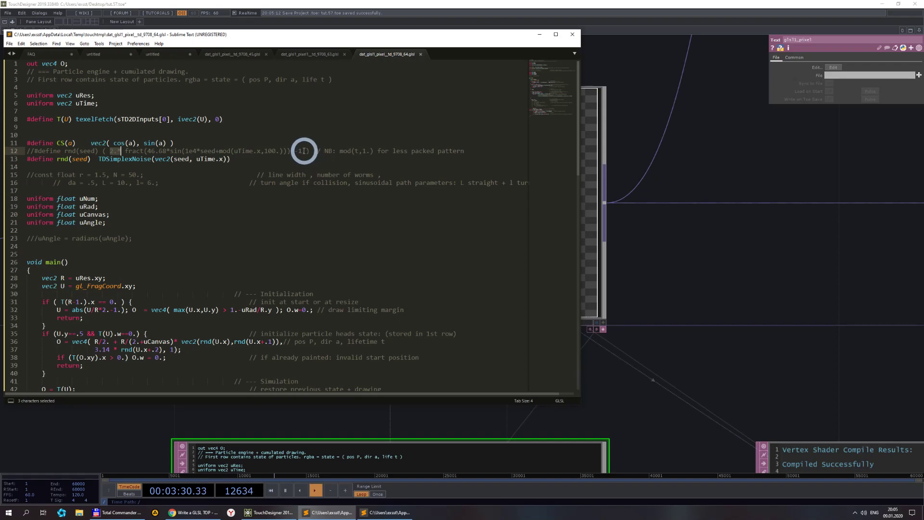
left_click(234, 175)
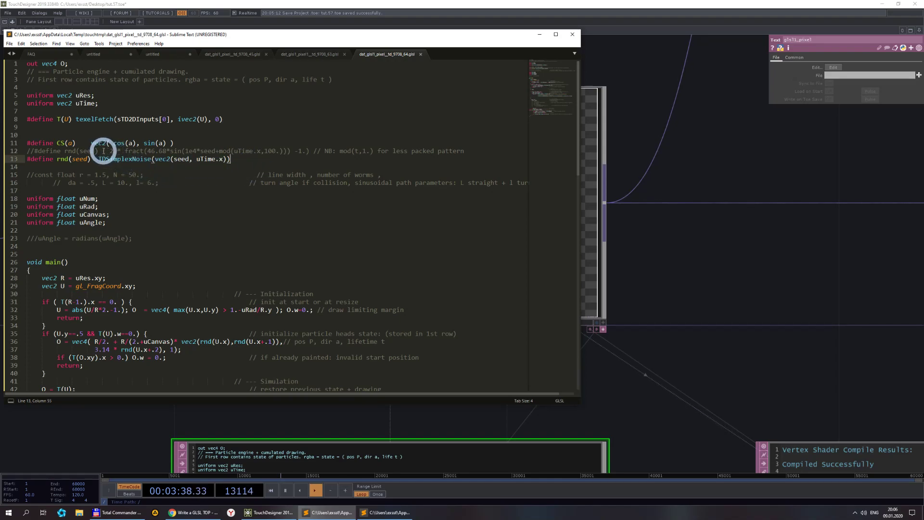
left_click(98, 160)
type("(2.*")
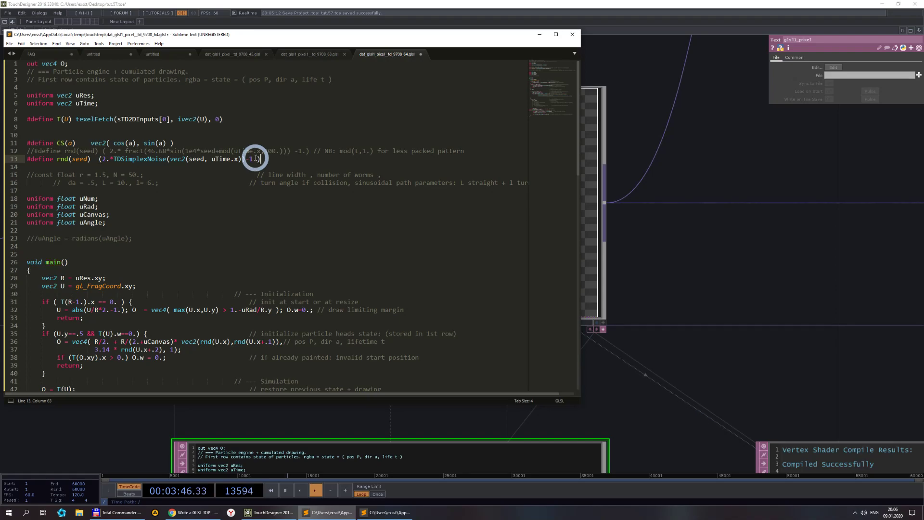
key("ctrl+s")
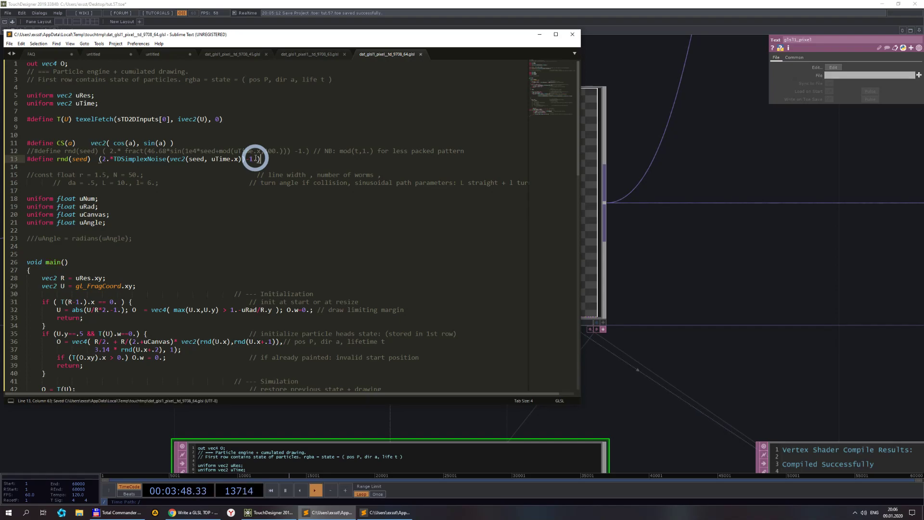
- Examine the particle distribution in TouchDesigner's Buf_A with the rescaled noise, and review the particle update code in Sublime Text
left_click(591, 216)
scroll(626, 250, "down", 2)
left_click_drag(583, 264, 569, 253)
scroll(568, 251, "down", 3)
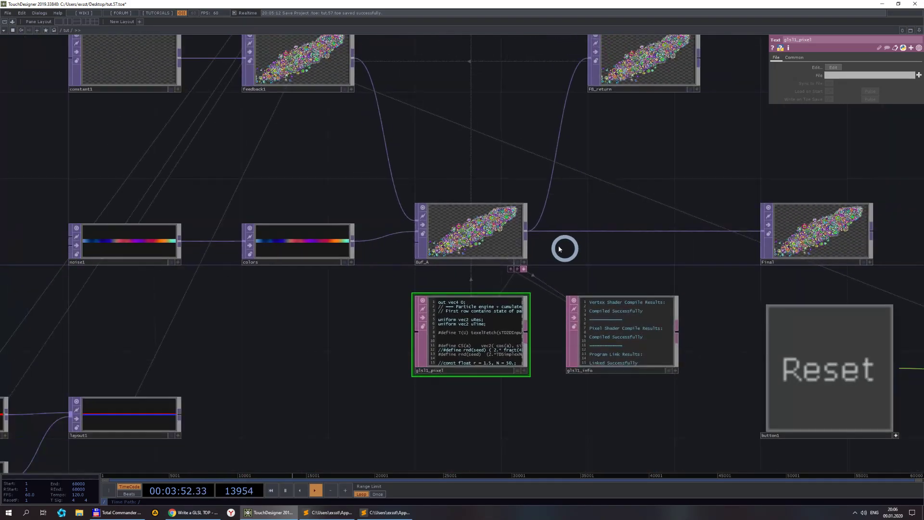
scroll(530, 241, "up", 3)
scroll(501, 275, "up", 2)
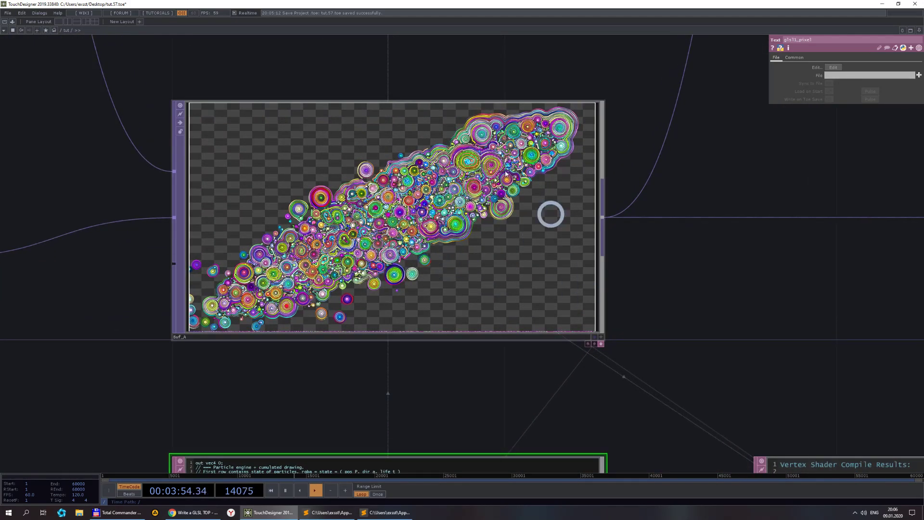
scroll(527, 278, "down", 2)
scroll(507, 277, "down", 5)
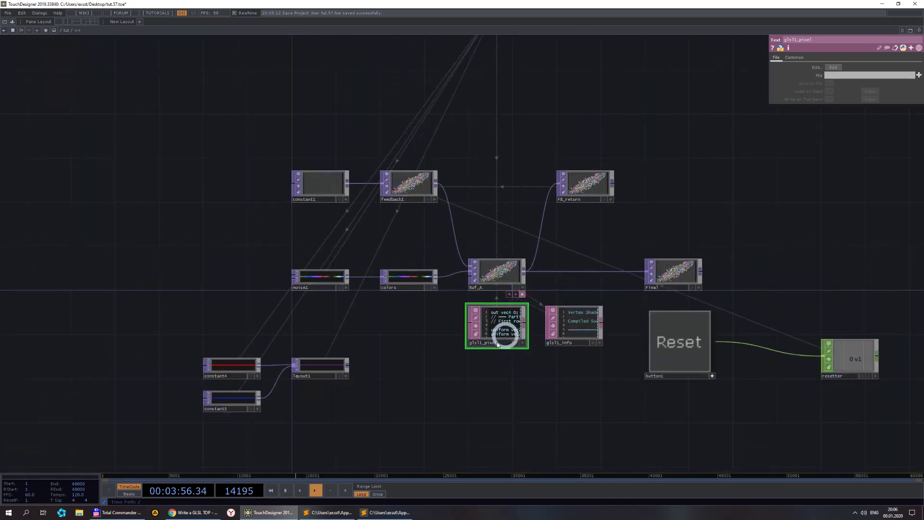
scroll(445, 364, "up", 3)
scroll(429, 355, "down", 2)
scroll(515, 227, "up", 4)
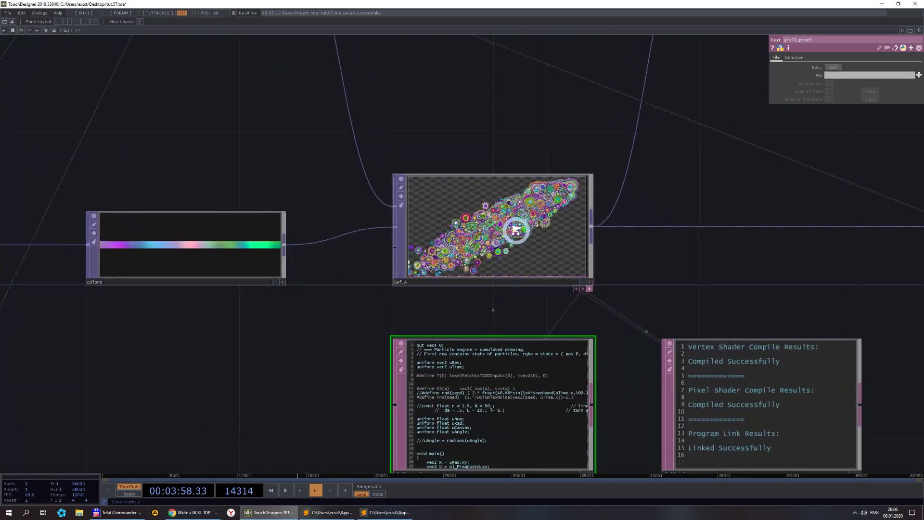
scroll(522, 223, "down", 5)
left_click(319, 515)
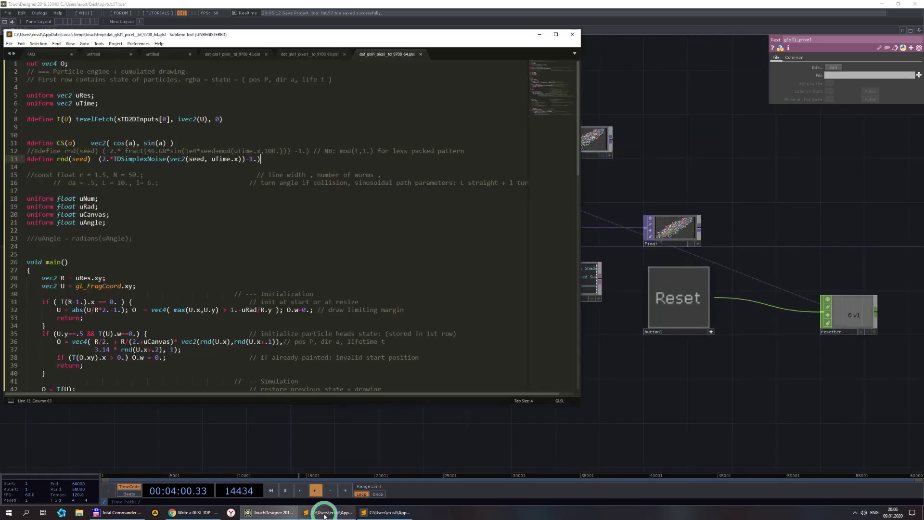
scroll(268, 313, "down", 10)
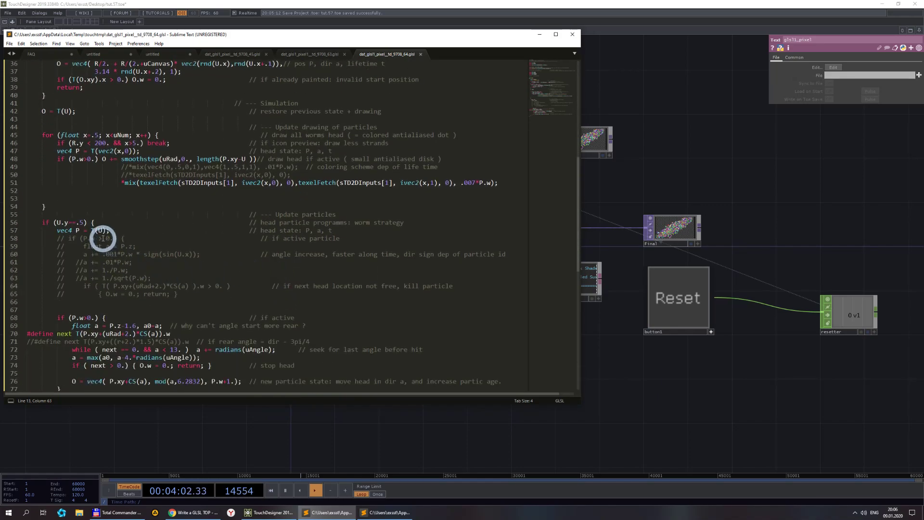
scroll(110, 289, "down", 3)
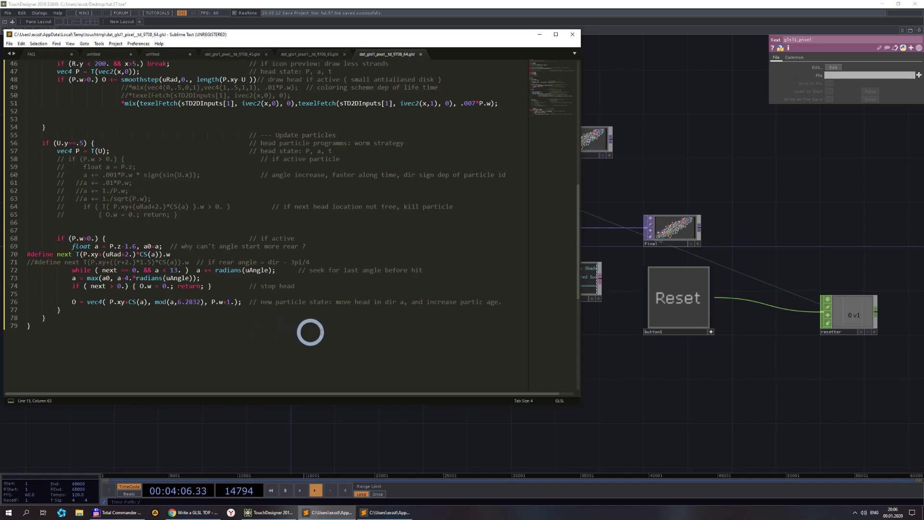
- Switch to TouchDesigner and add a Text DAT in the empty area beside the particle network
left_click(637, 366)
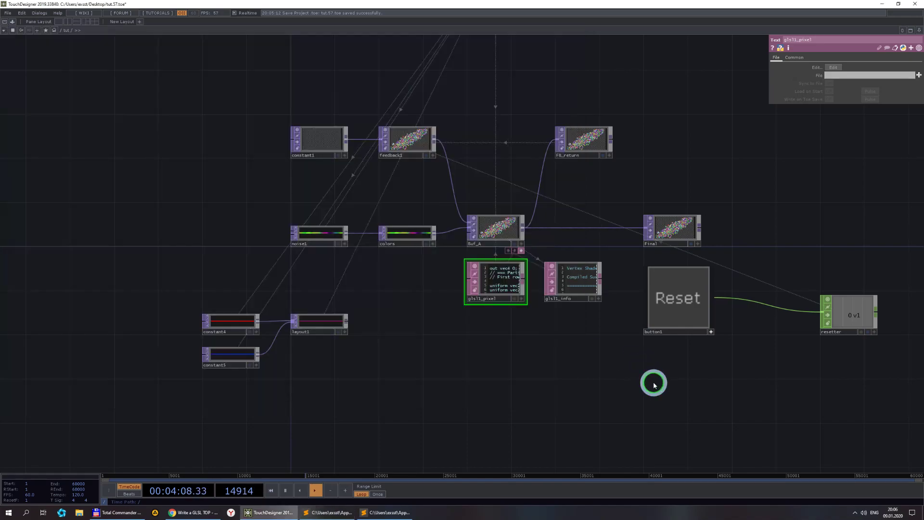
scroll(594, 373, "down", 6)
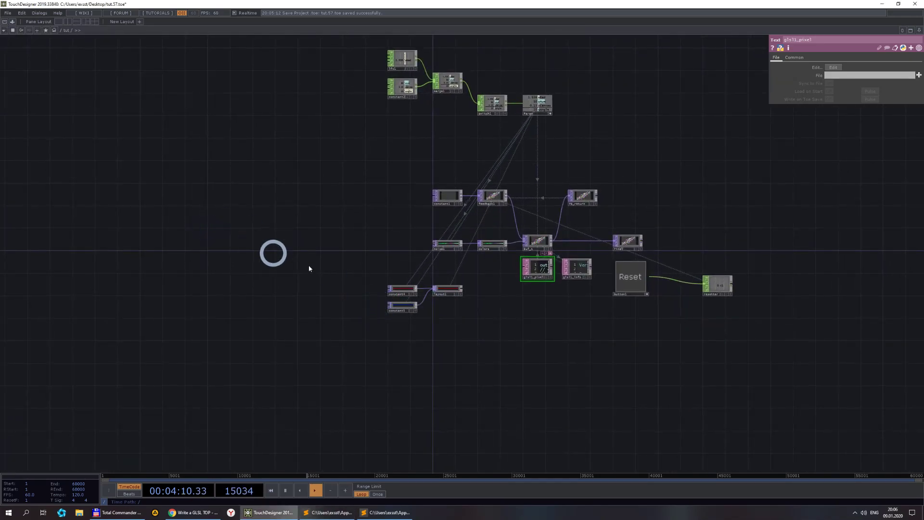
scroll(441, 332, "up", 3)
key("Tab")
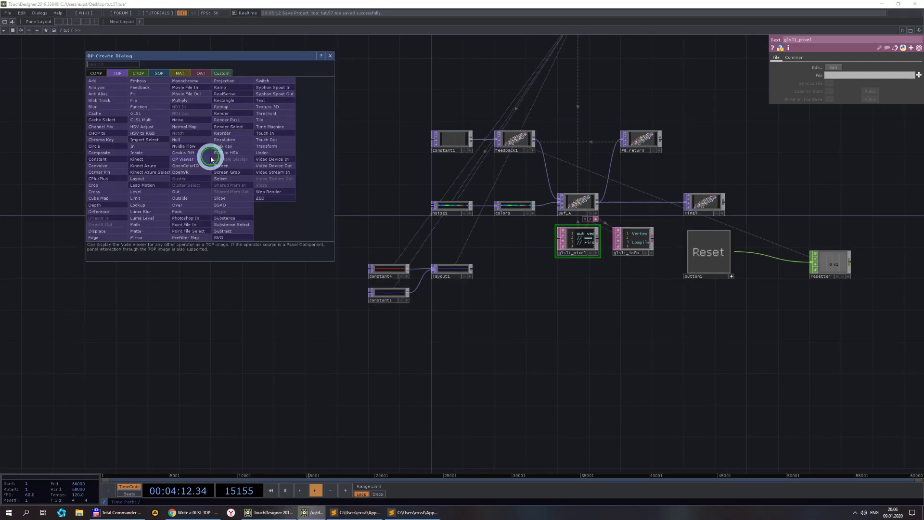
left_click(200, 73)
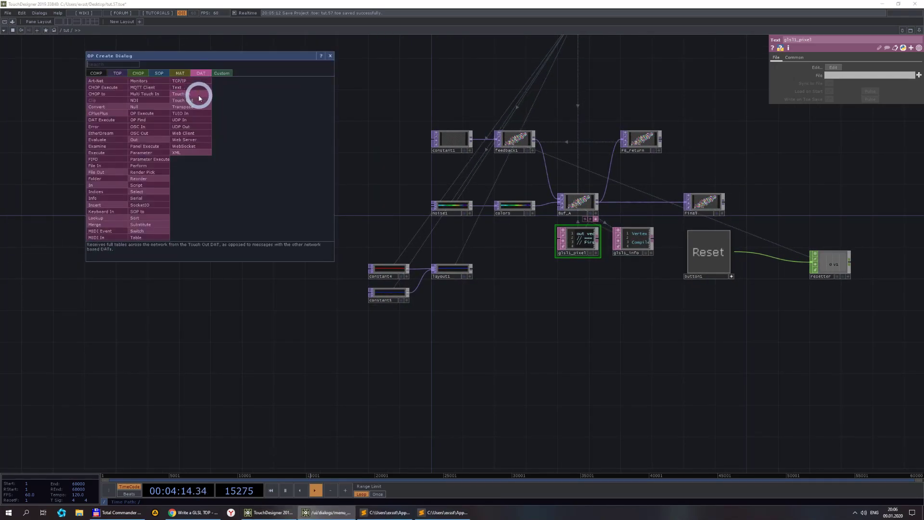
left_click(183, 88)
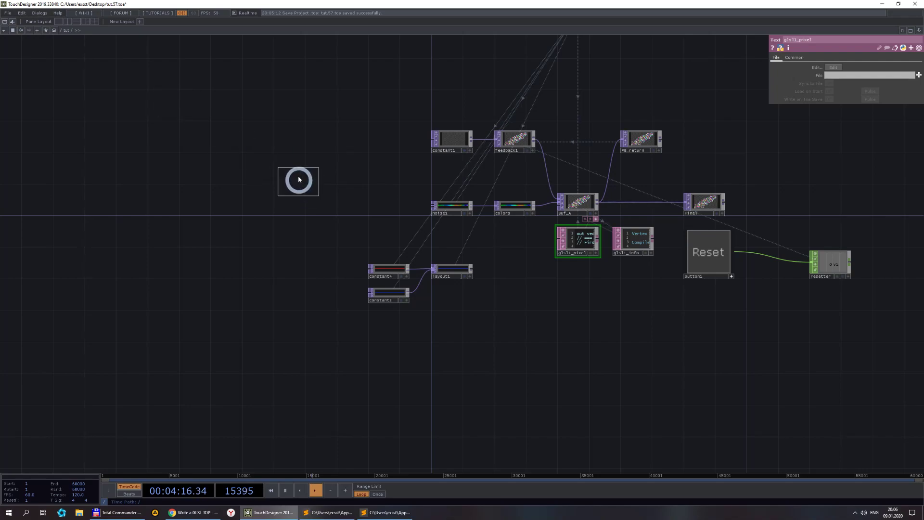
left_click(296, 164)
scroll(291, 183, "up", 3)
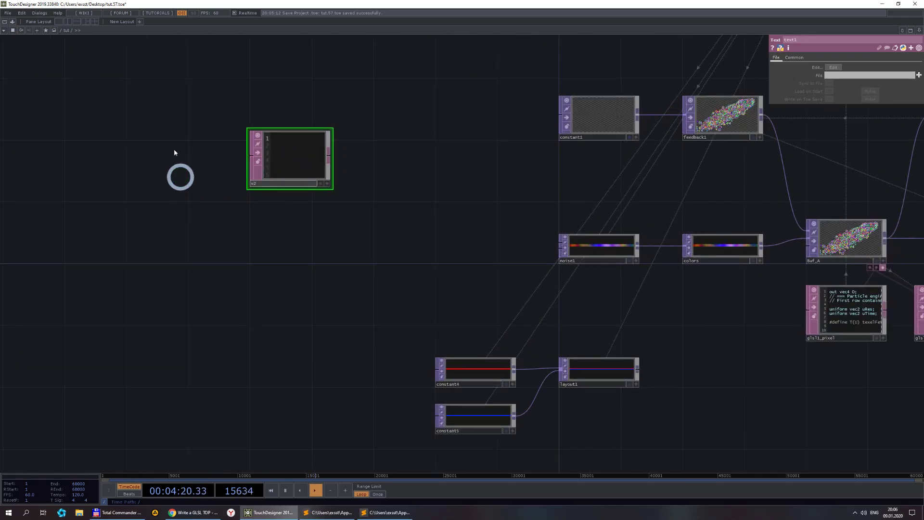
- Rename the new Text DAT as v1 and duplicate it, placing the copy directly below
left_click(274, 179)
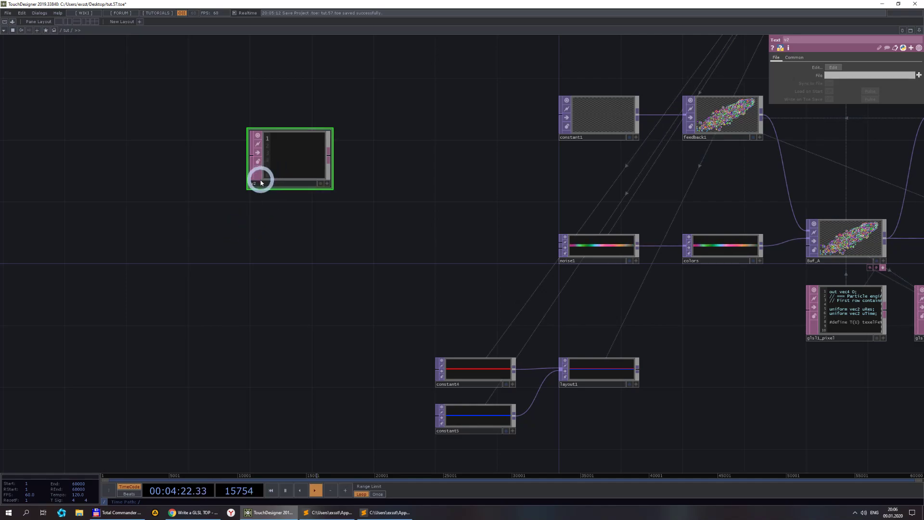
type("v1")
key("Return")
key("ctrl+c")
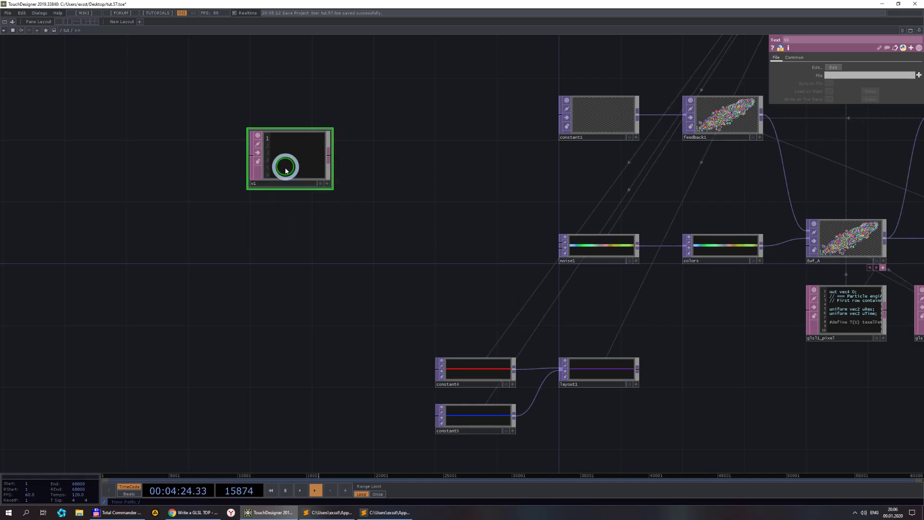
key("ctrl+v")
left_click(302, 159)
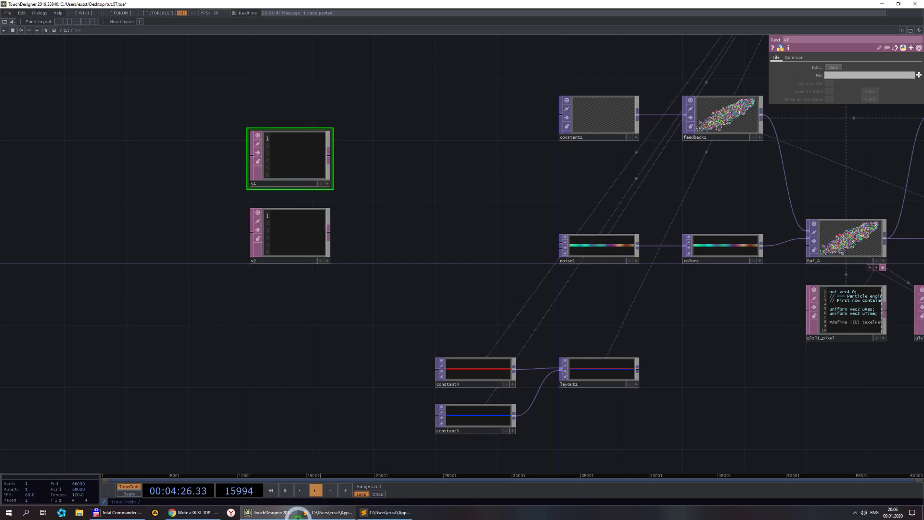
- In Sublime Text, uncomment and cut the first if (P.w > 0.) block under Update particles, and paste it into TouchDesigner's v1 DAT
left_click(328, 512)
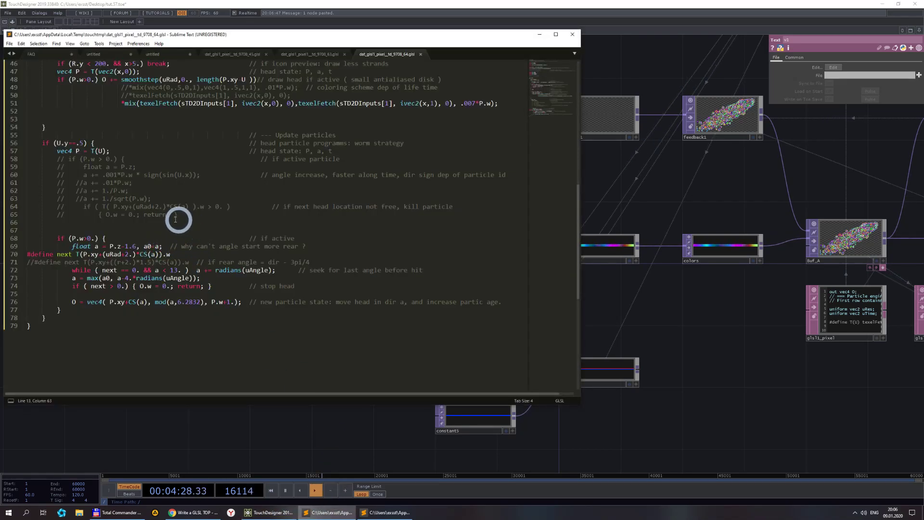
left_click_drag(178, 215, 27, 159)
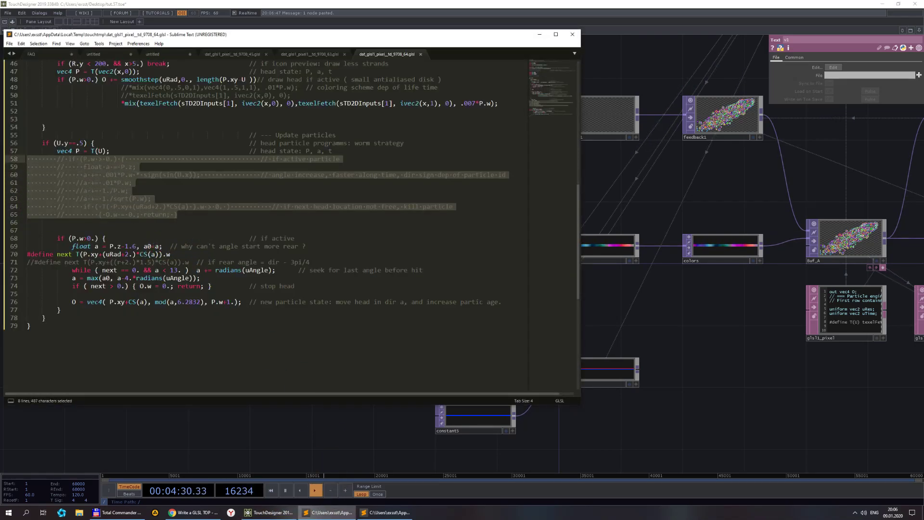
key("ctrl+slash")
left_click_drag(195, 217, 27, 159)
key("ctrl+x")
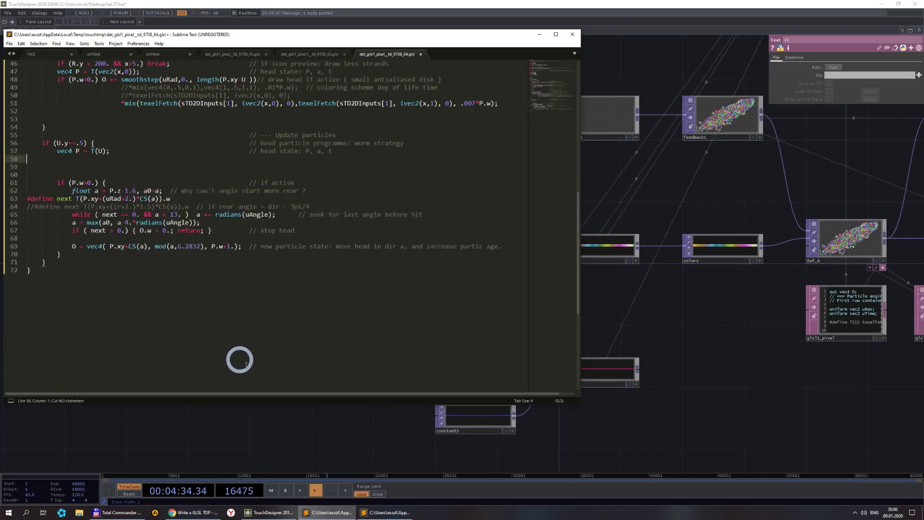
left_click(652, 402)
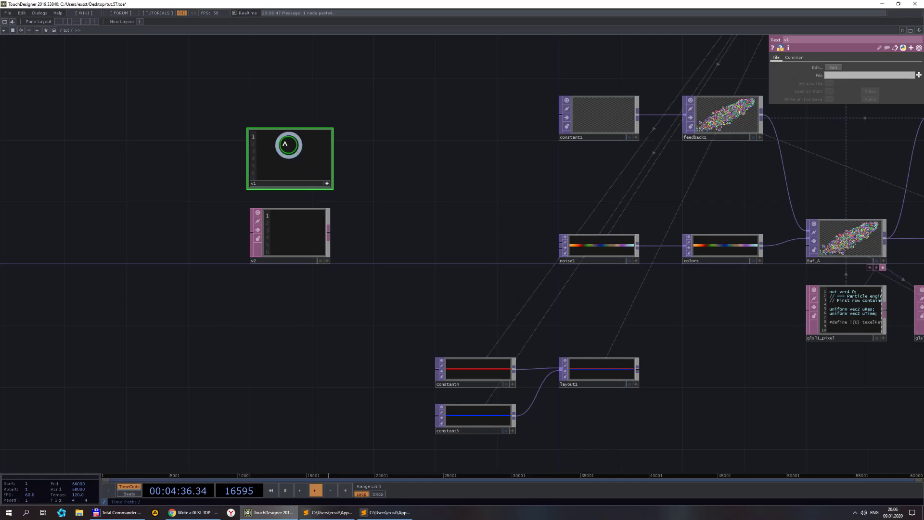
left_click(326, 183)
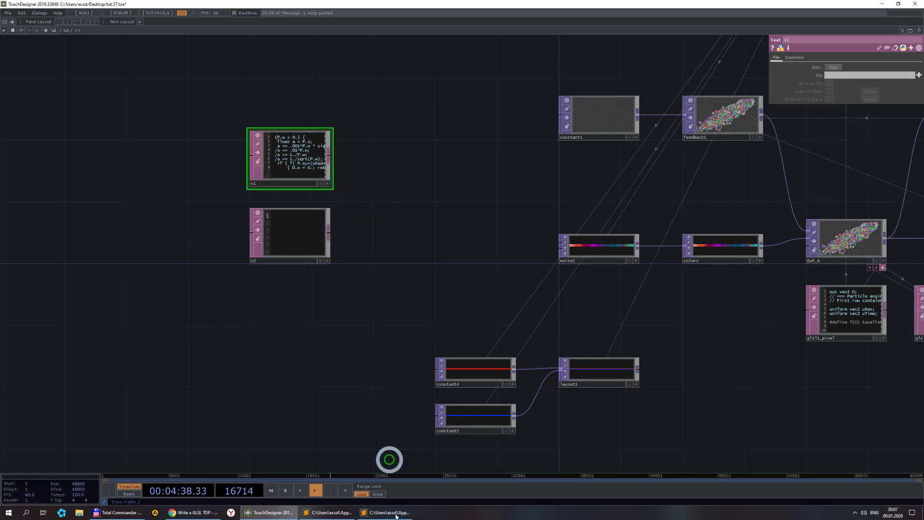
- Cut the remaining if (P.w>0.) block through its "stop head" line from the Sublime Text shader, and paste it into TouchDesigner's v2 DAT
left_click(325, 512)
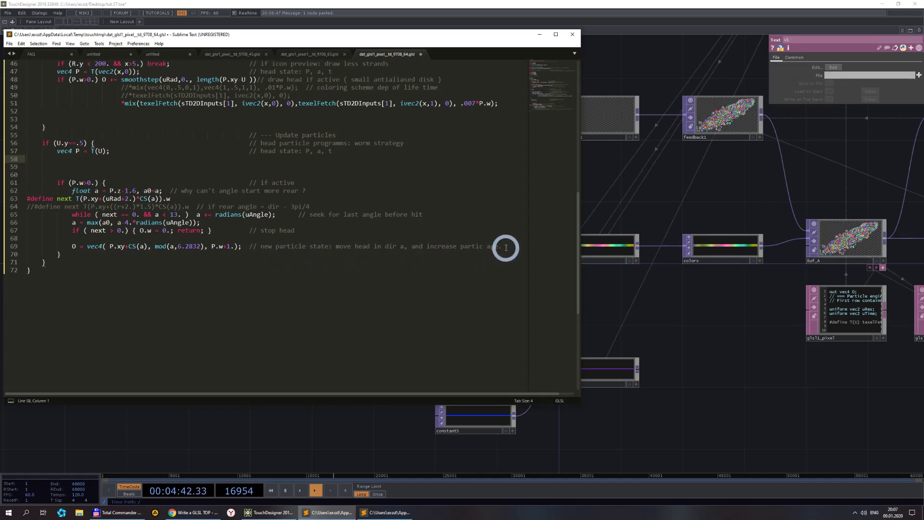
left_click_drag(503, 247, 26, 182)
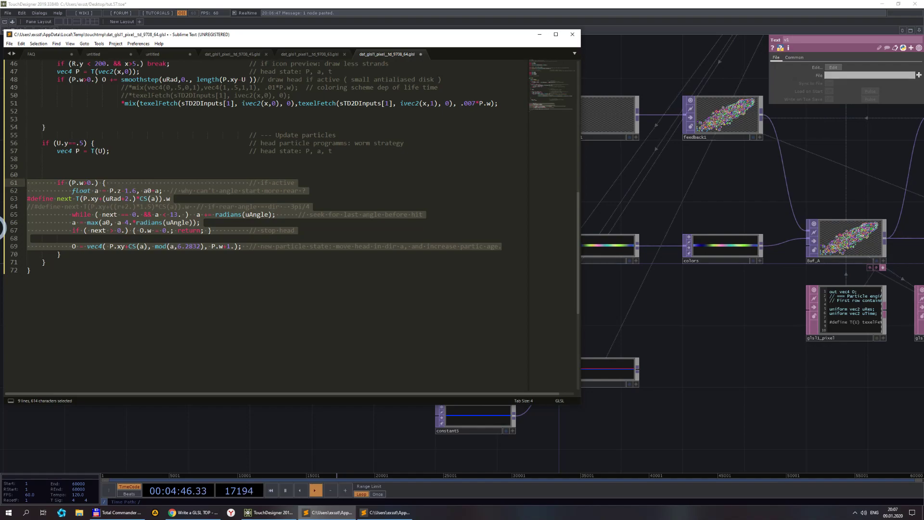
left_click_drag(308, 230, 28, 175)
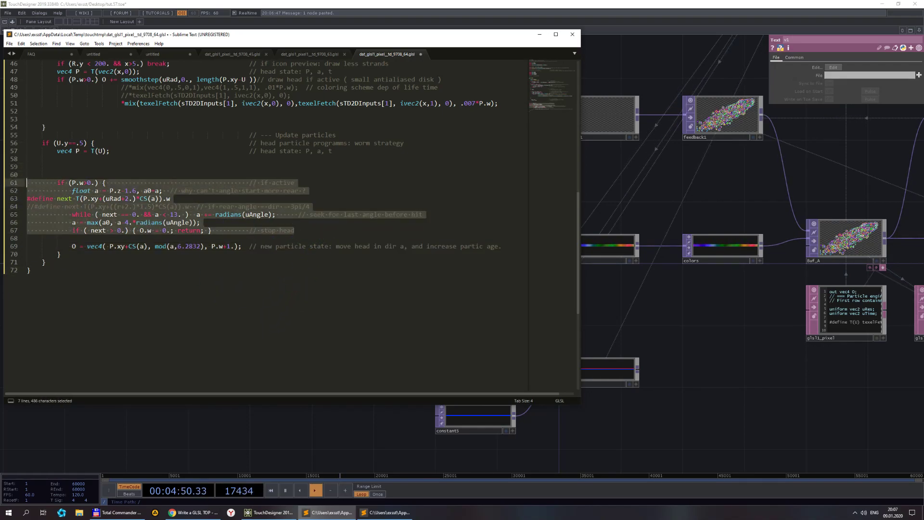
key("ctrl+x")
left_click(322, 442)
scroll(250, 163, "up", 4)
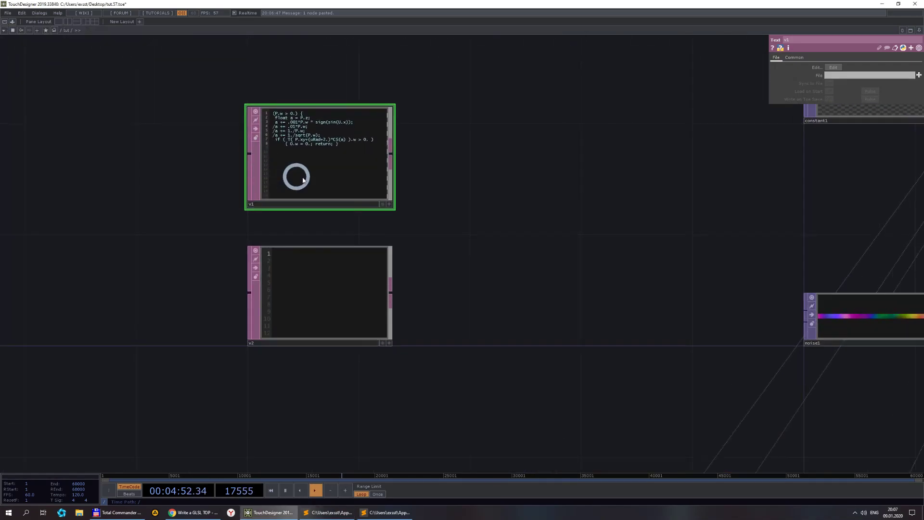
left_click(388, 342)
left_click(330, 289)
key("ctrl+v")
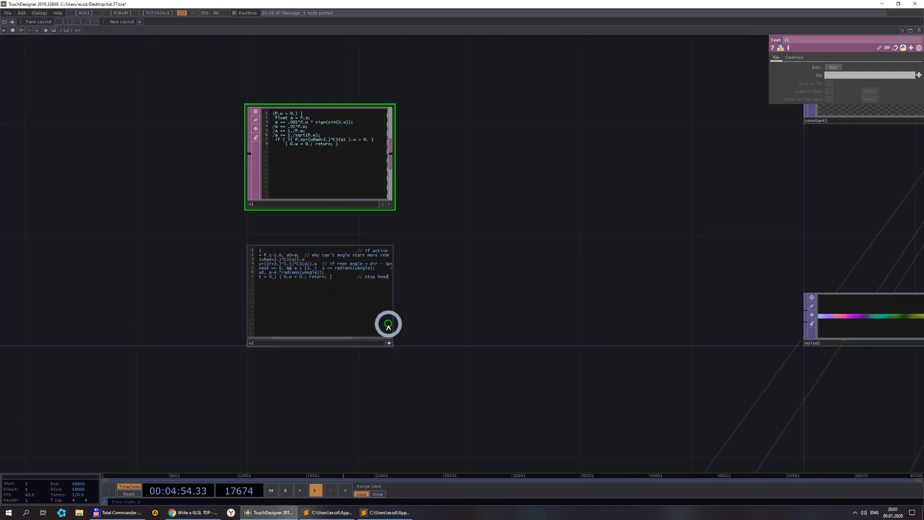
left_click(389, 343)
scroll(388, 339, "down", 3)
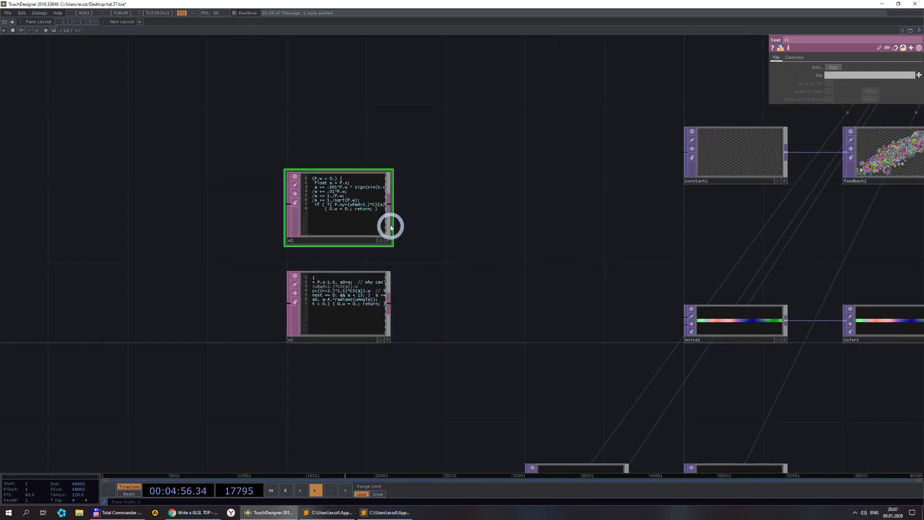
- Add a Switch DAT fed by v1 and v2, and name it variant
left_click(391, 211)
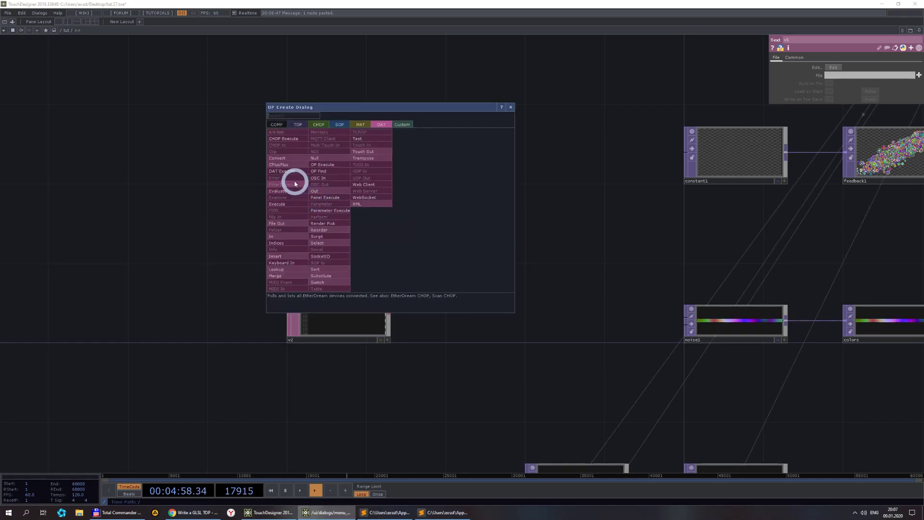
left_click(329, 282)
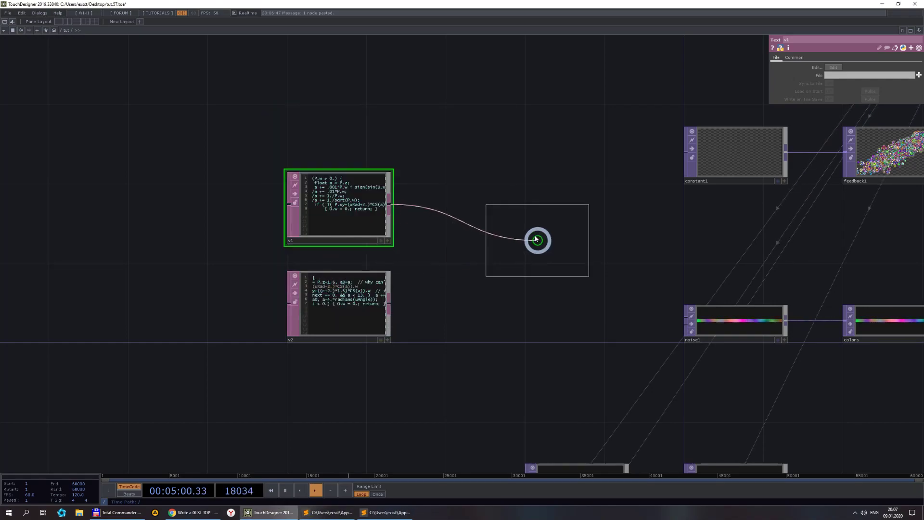
left_click(496, 228)
left_click_drag(389, 304, 465, 262)
left_click(403, 260)
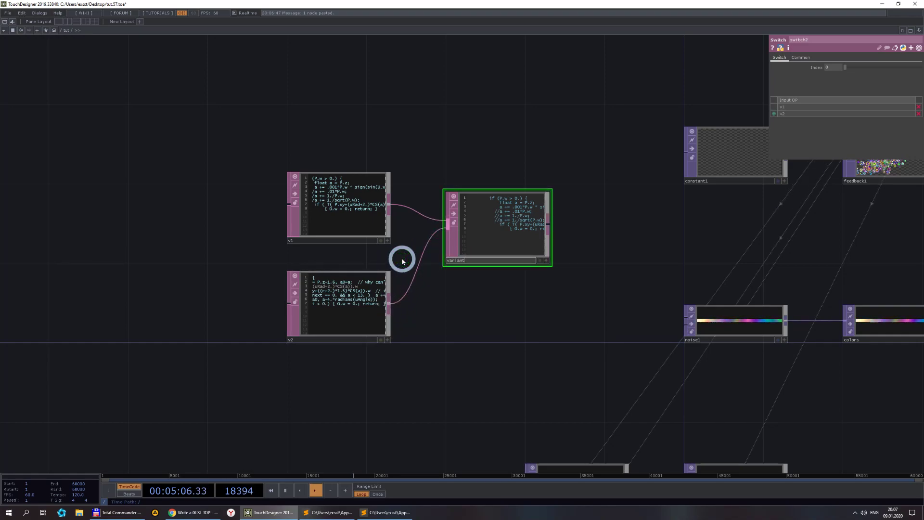
key("Return")
scroll(522, 316, "down", 3)
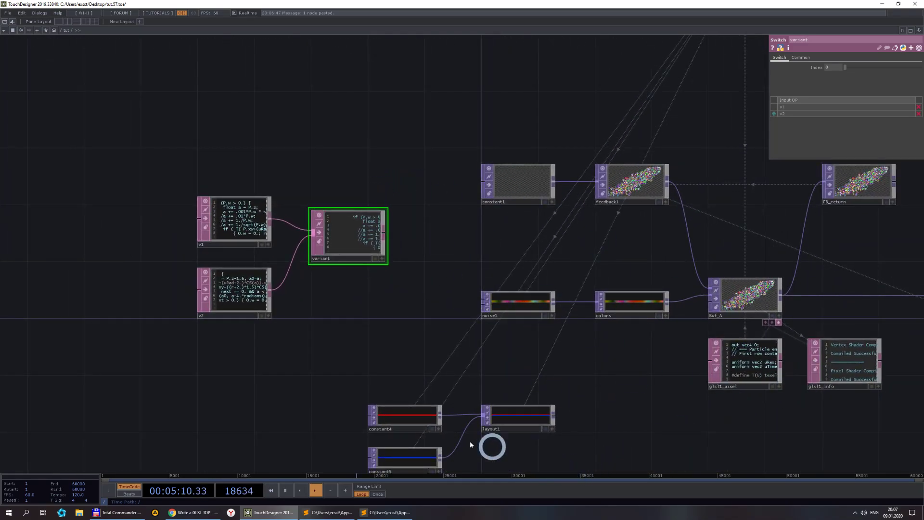
- In Sublime Text, insert #include<variant> above the O = vec4(...) particle state line and save the shader
left_click(327, 512)
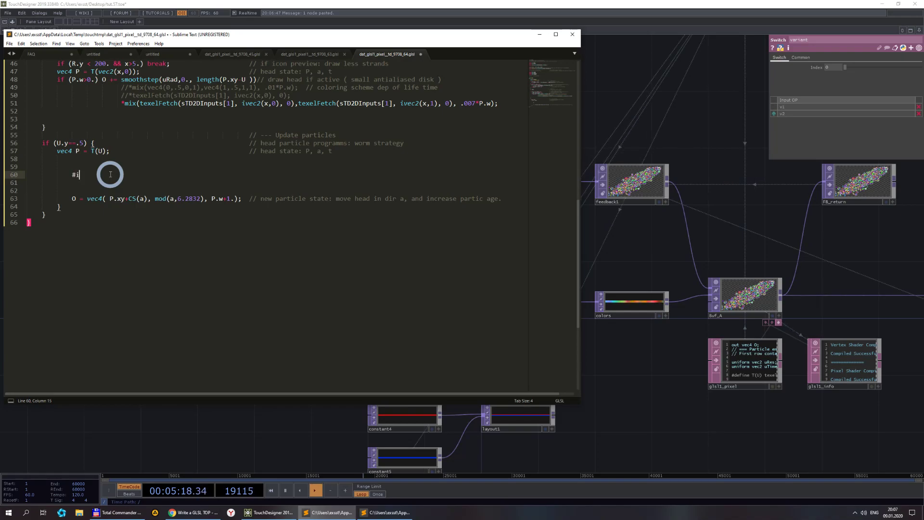
type("nclude<variant>")
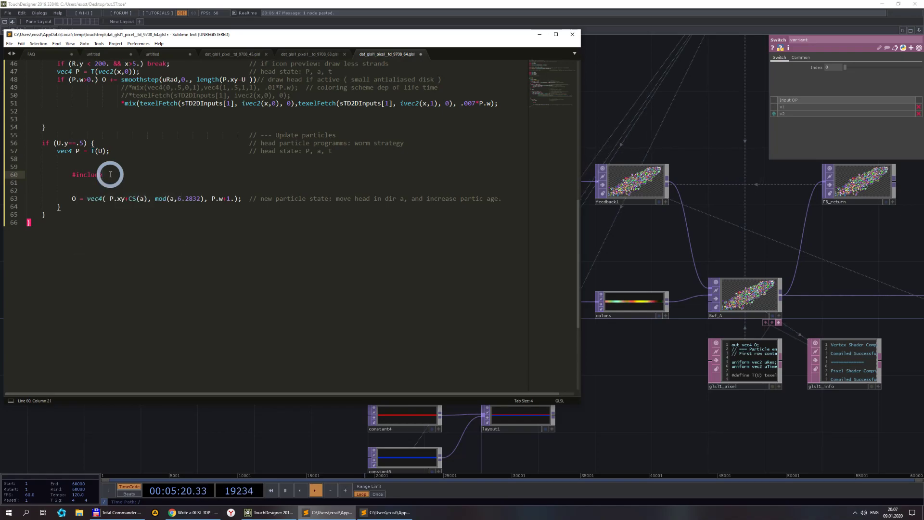
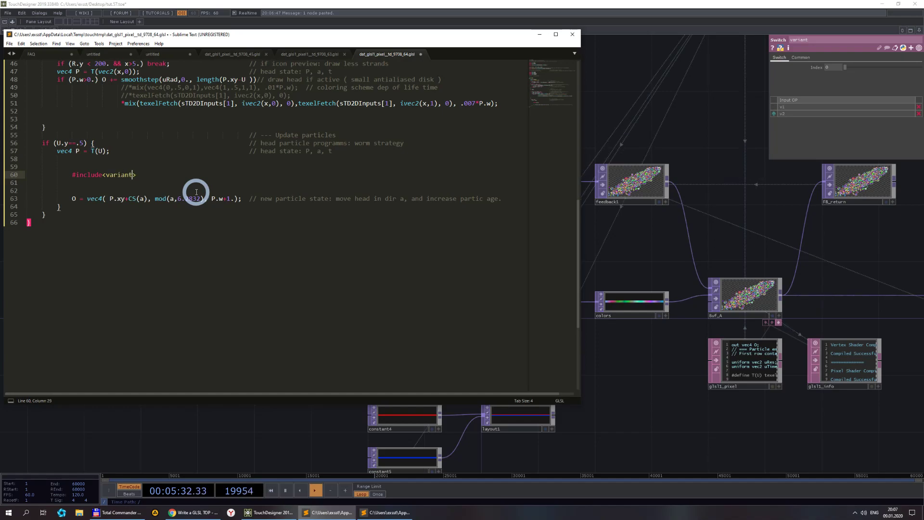
key("ctrl+s")
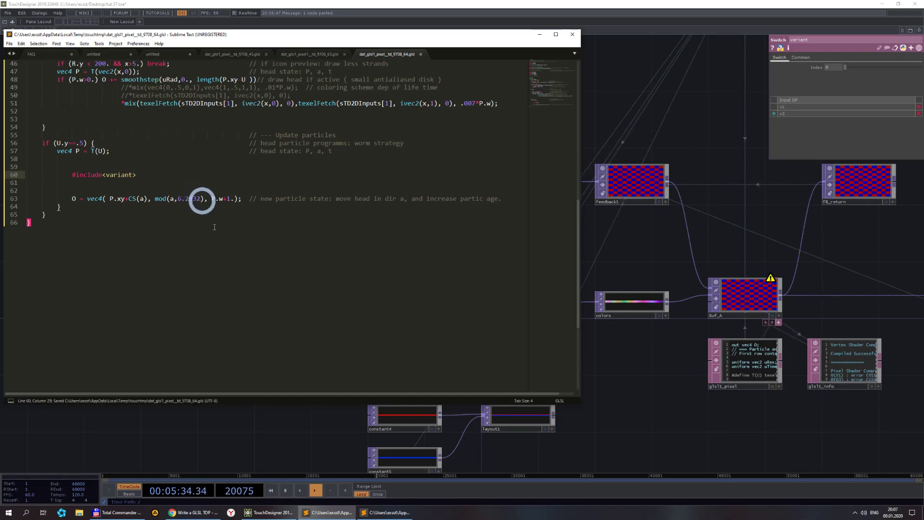
- Check the compile results in TouchDesigner's glsl1_info, change the Sublime Text directive to #include <variant>, and save the shader
left_click(808, 453)
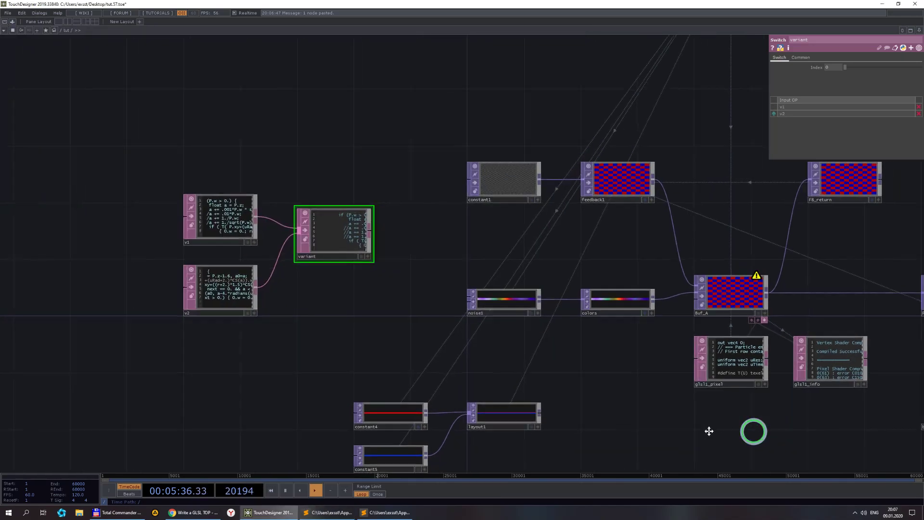
scroll(711, 430, "up", 6)
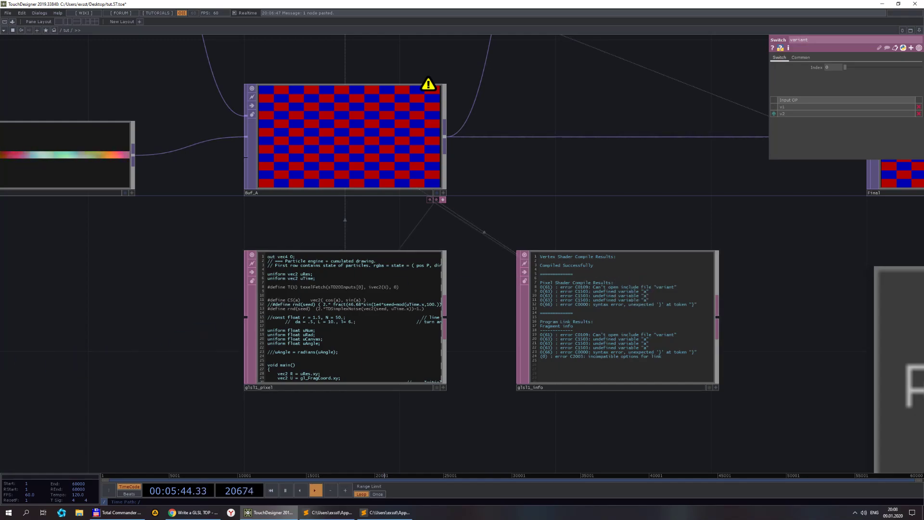
left_click(330, 512)
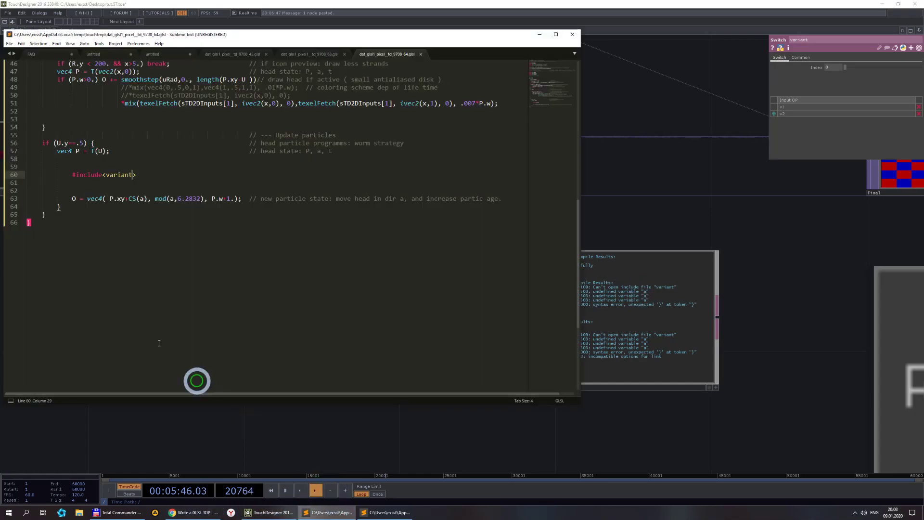
left_click(105, 174)
key("ctrl+s")
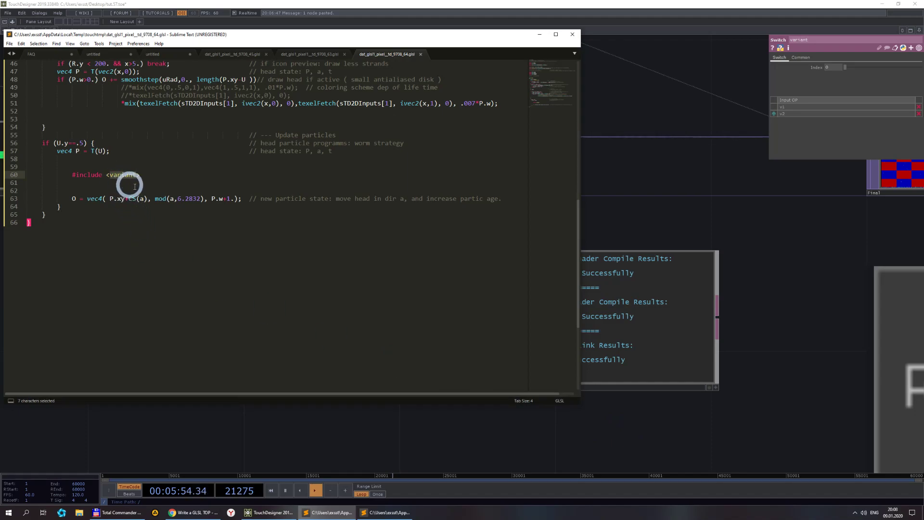
- Return to TouchDesigner, reset the simulation, and examine the particles drawn in Buf_A with the included variant code
left_click(331, 421)
scroll(337, 394, "down", 3)
left_click_drag(348, 343, 601, 295)
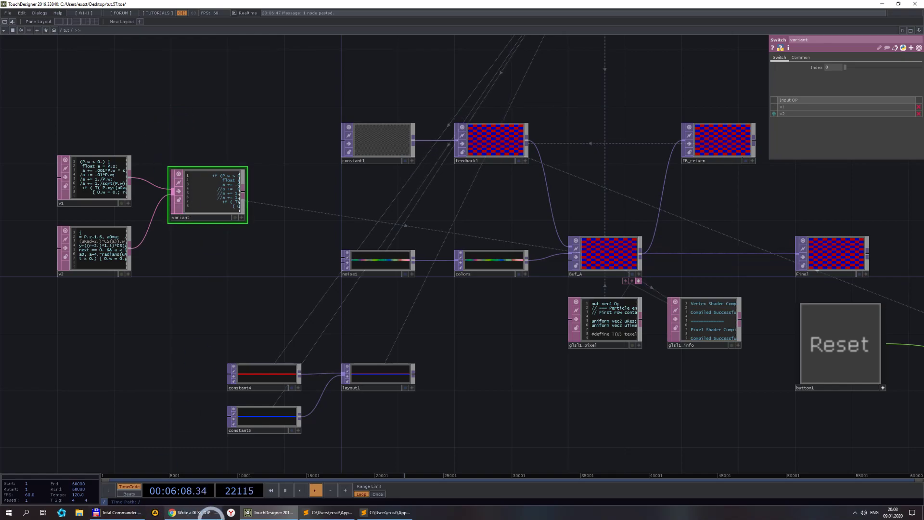
left_click(324, 513)
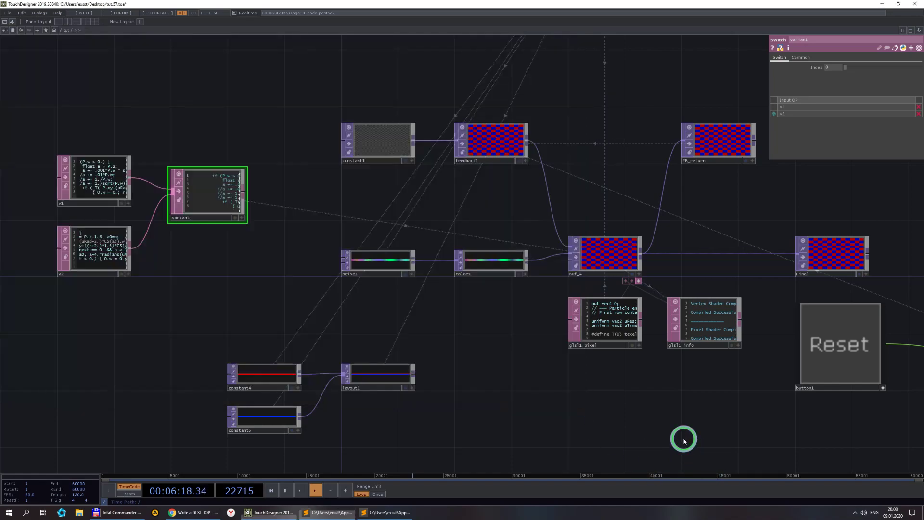
left_click(686, 438)
left_click(852, 330)
scroll(579, 256, "up", 5)
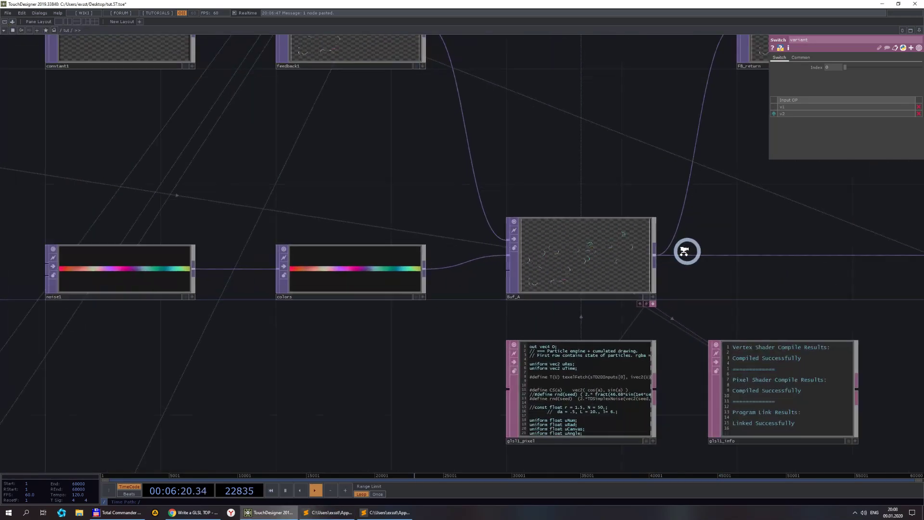
- Set the Index of the variant Switch DAT to 1 and compare the particle drawing in Buf_A for both variants
scroll(569, 257, "up", 4)
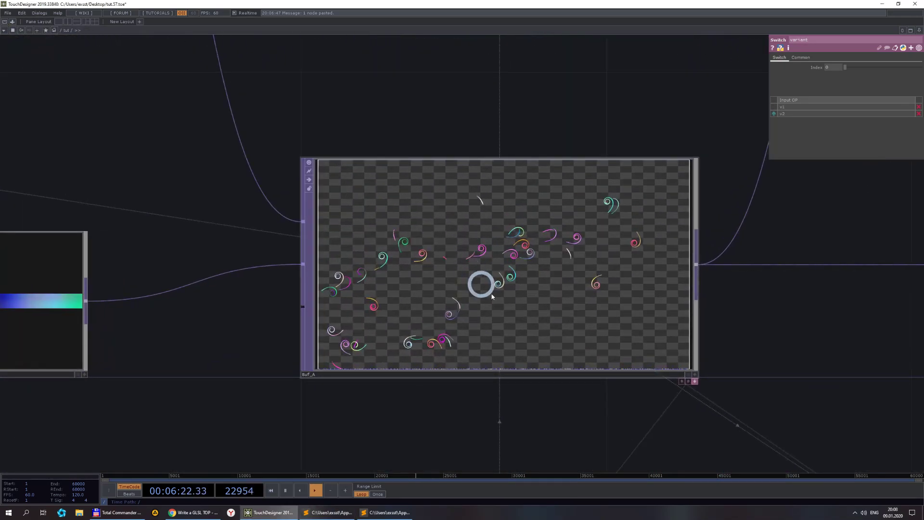
scroll(448, 267, "down", 4)
scroll(452, 263, "up", 3)
scroll(446, 261, "down", 6)
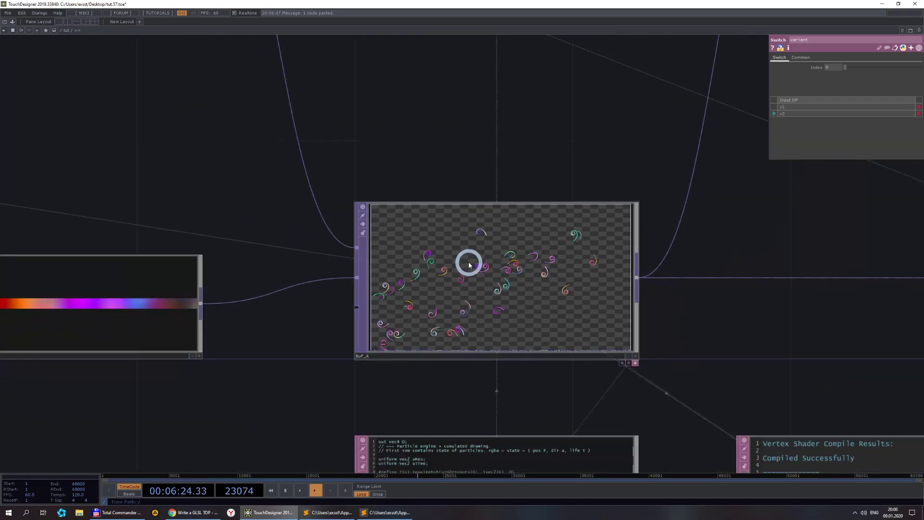
left_click_drag(367, 322, 487, 322)
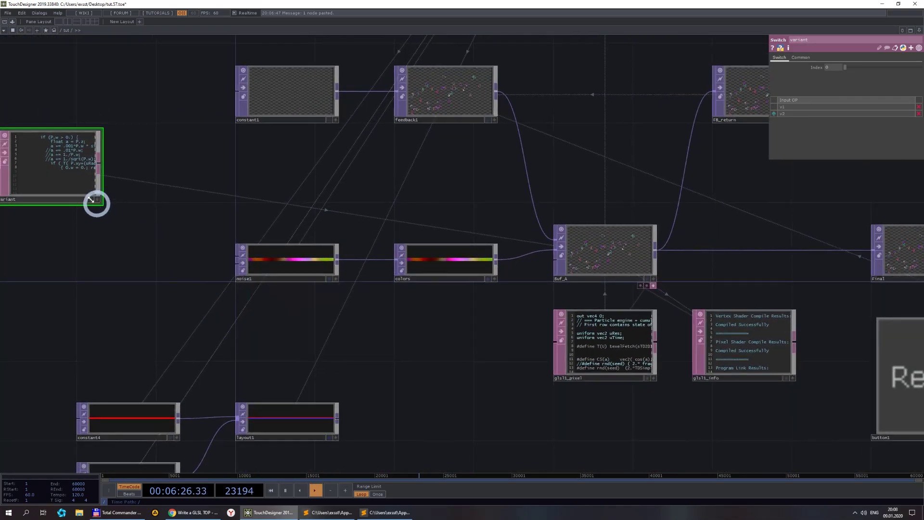
scroll(581, 267, "up", 6)
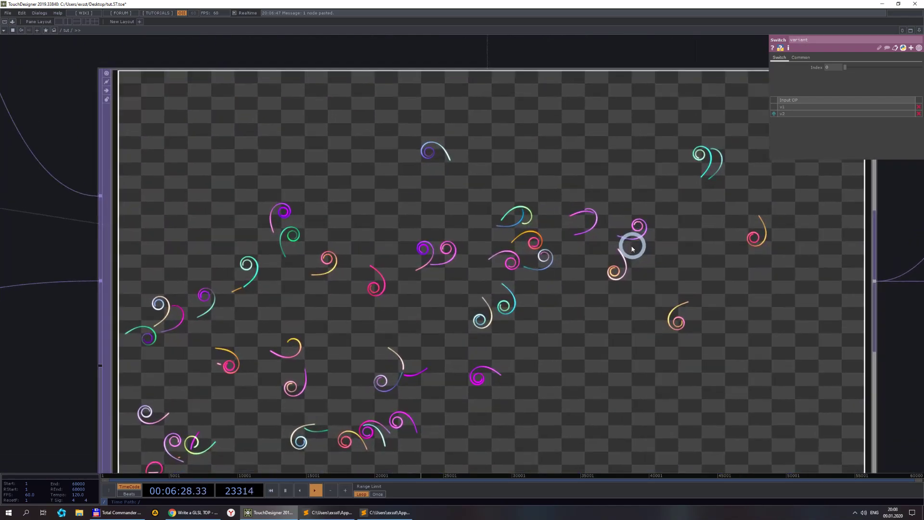
scroll(629, 247, "down", 2)
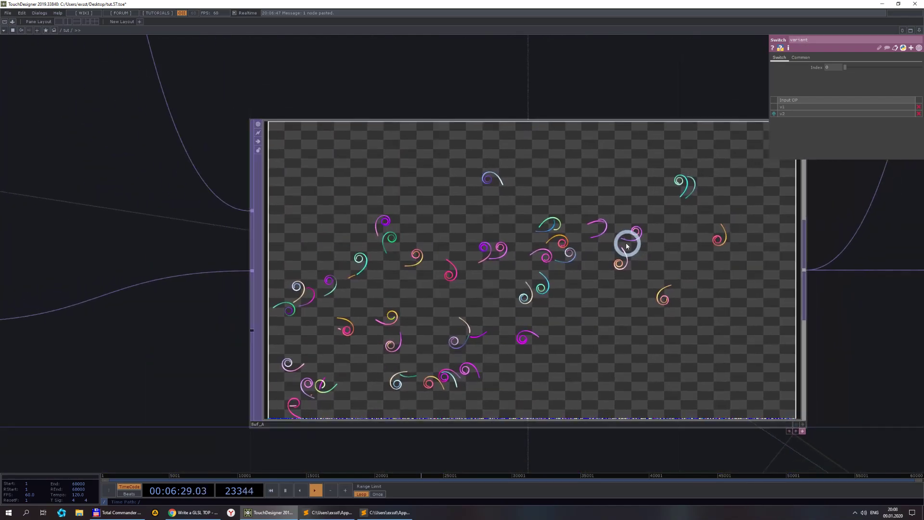
left_click(833, 68)
type("1")
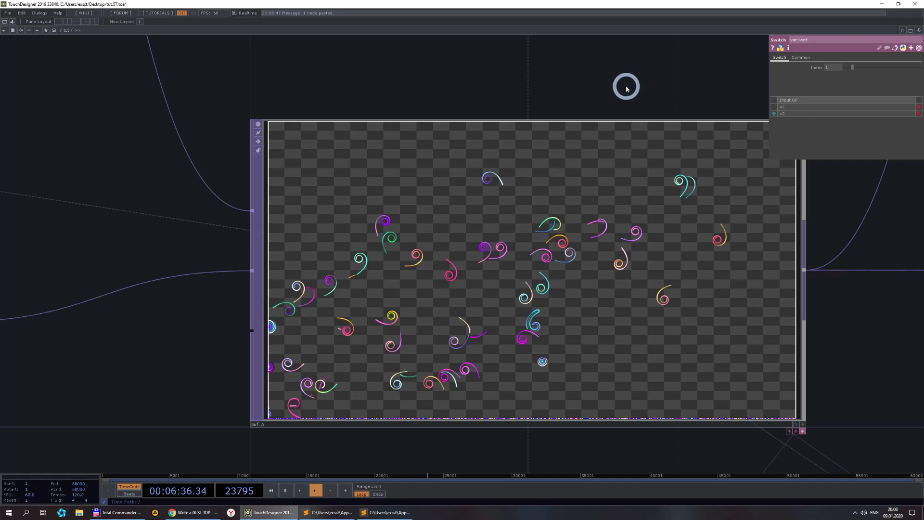
scroll(627, 89, "down", 5)
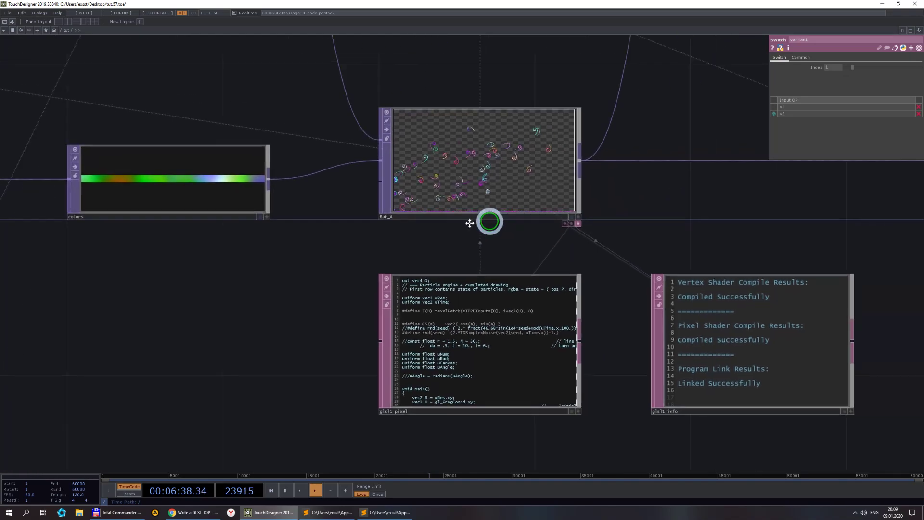
scroll(204, 147, "up", 3)
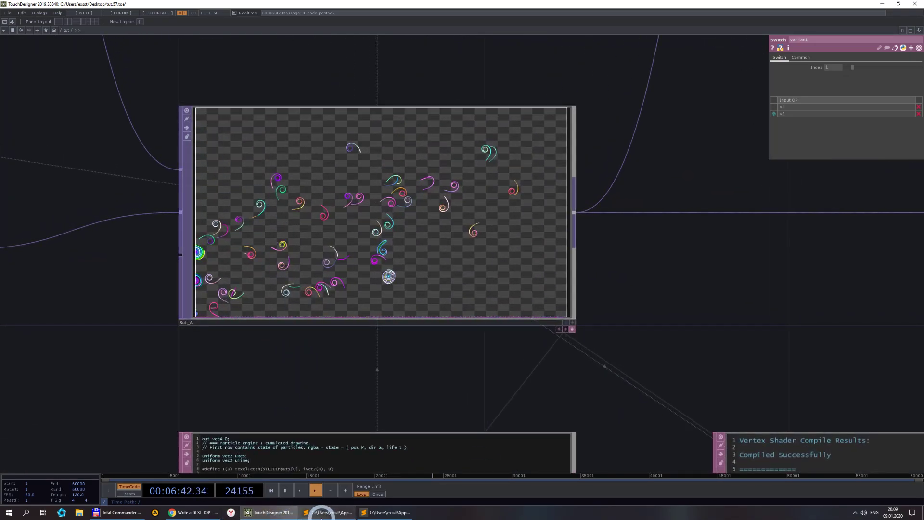
- Review the particle shader in Sublime Text down to the #include <variant> line and return to TouchDesigner
left_click(322, 513)
scroll(231, 291, "up", 15)
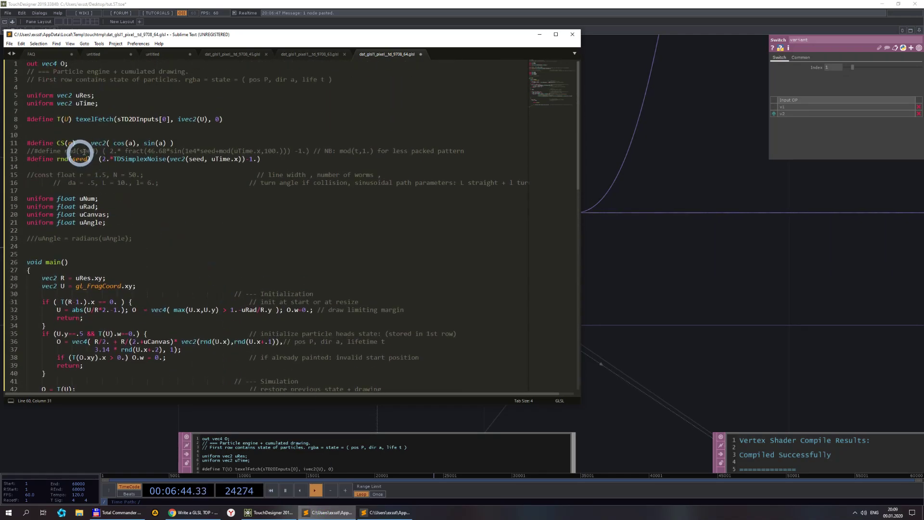
scroll(251, 289, "down", 8)
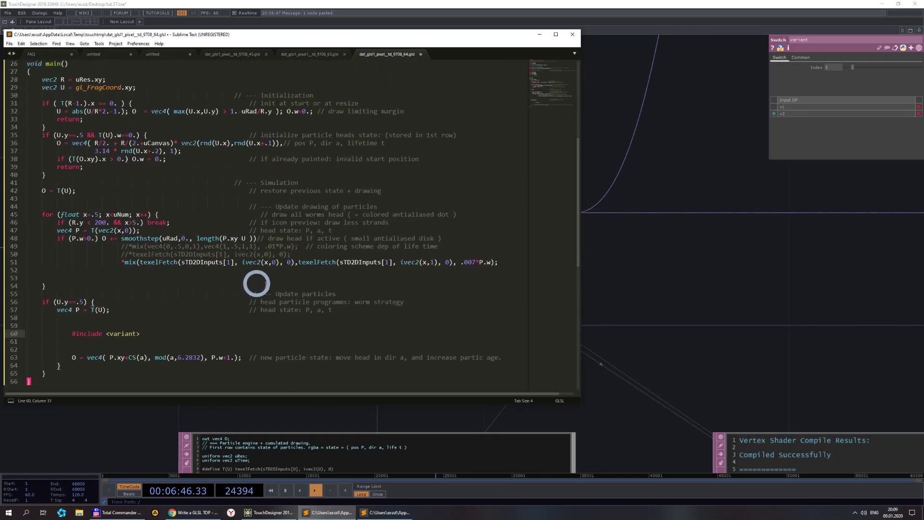
left_click(655, 288)
- Add a Circle SOP to the empty network area below the v1, v2 and variant DATs
scroll(656, 287, "down", 5)
scroll(384, 359, "down", 1)
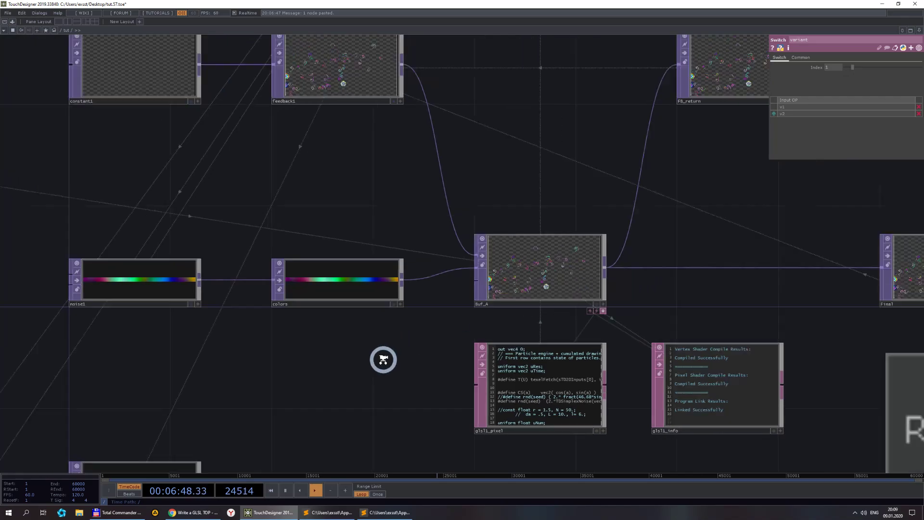
scroll(383, 360, "down", 2)
left_click_drag(374, 380, 520, 198)
scroll(394, 281, "down", 2)
scroll(378, 288, "up", 1)
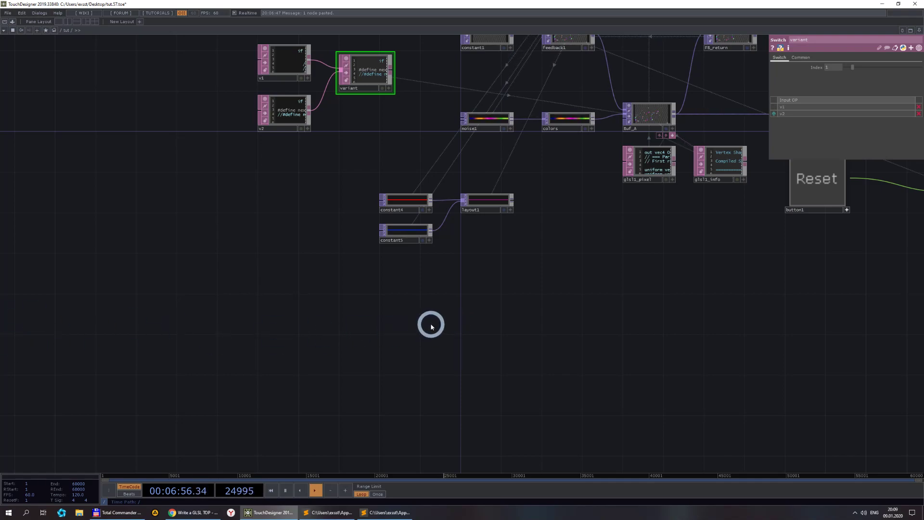
left_click(42, 381)
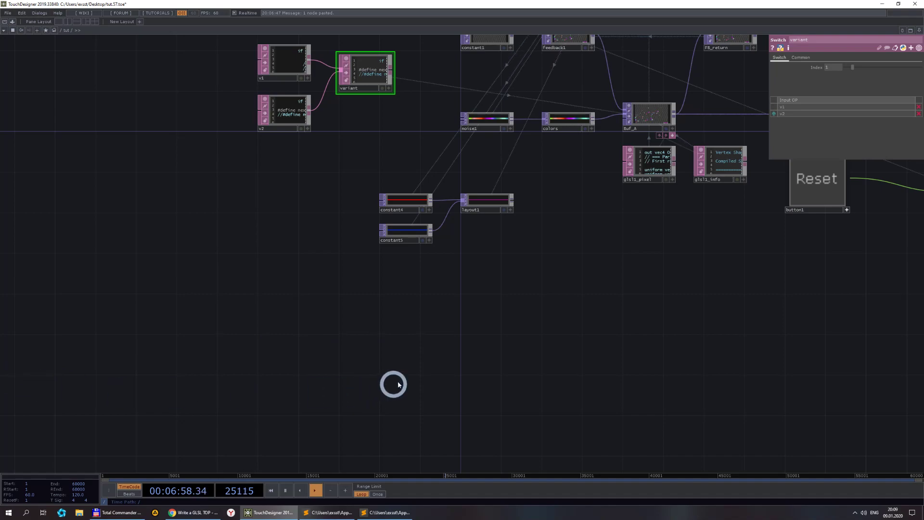
double_click(206, 326)
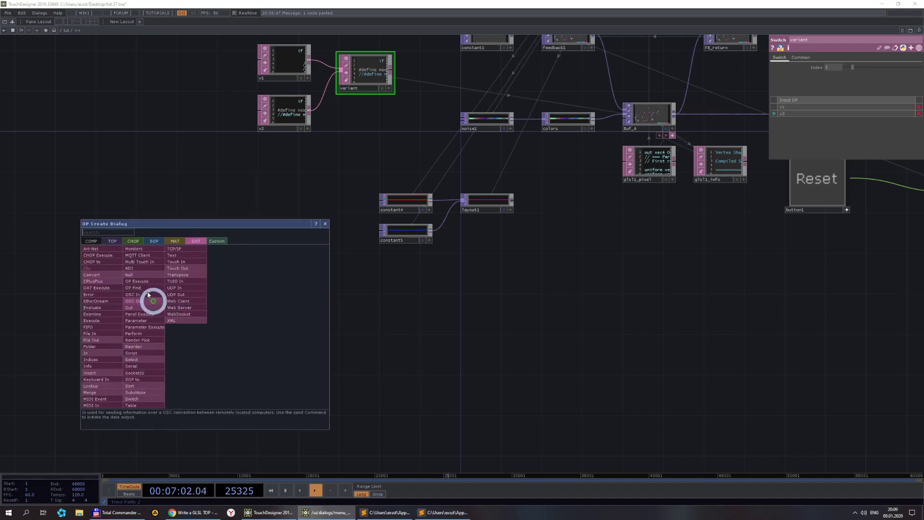
left_click(150, 241)
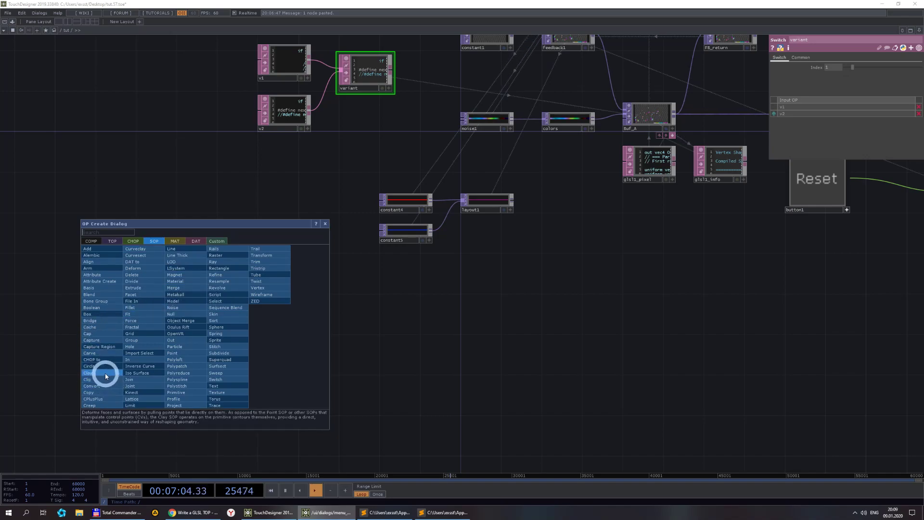
left_click(90, 366)
left_click(244, 332)
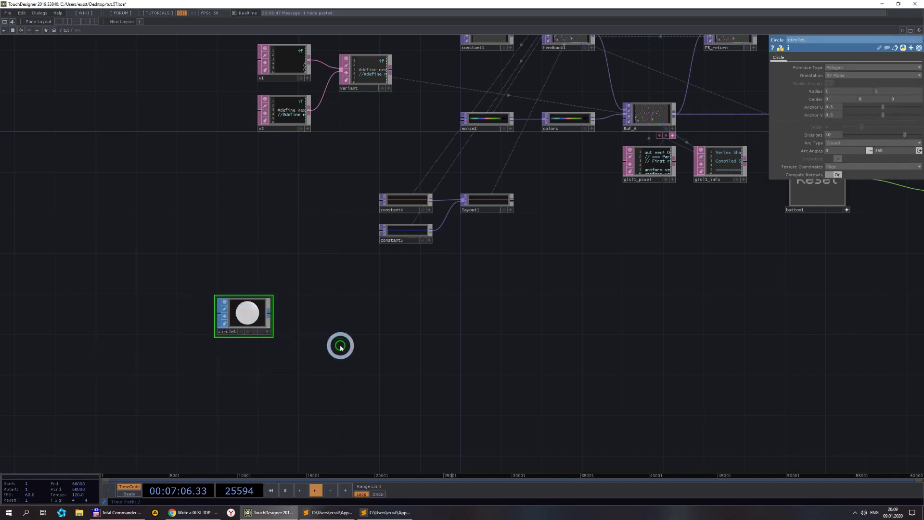
- Link circle1's Divisions to the uNum channel of Param as a CHOP reference and reveal the resulting expression
scroll(326, 340, "down", 3)
scroll(317, 339, "up", 2)
scroll(344, 366, "down", 3)
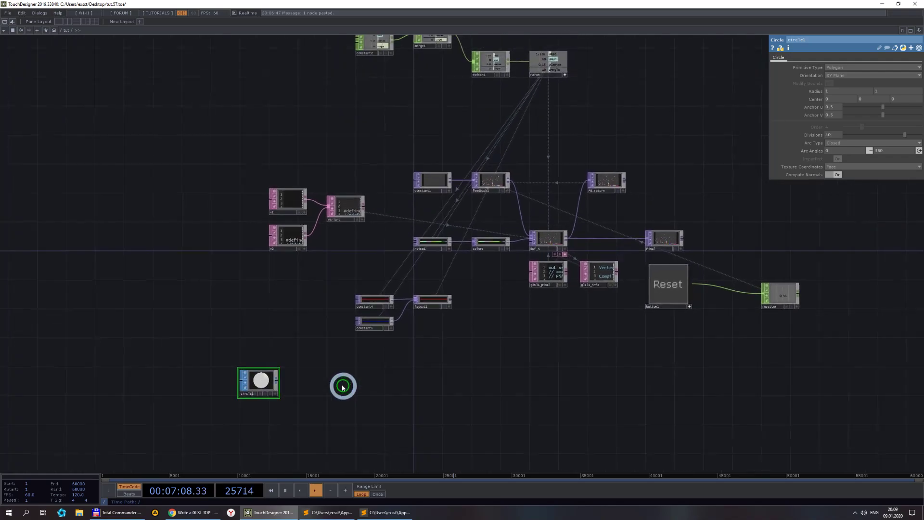
left_click(275, 394)
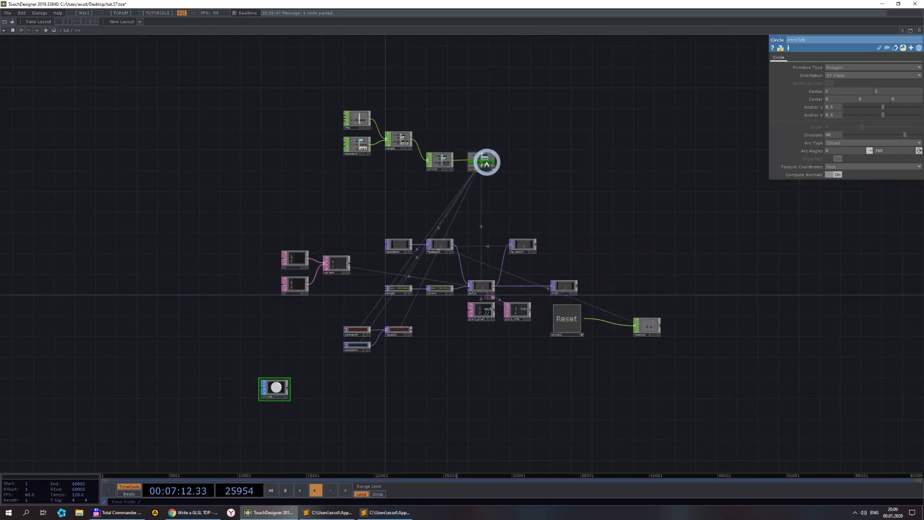
left_click_drag(484, 160, 837, 136)
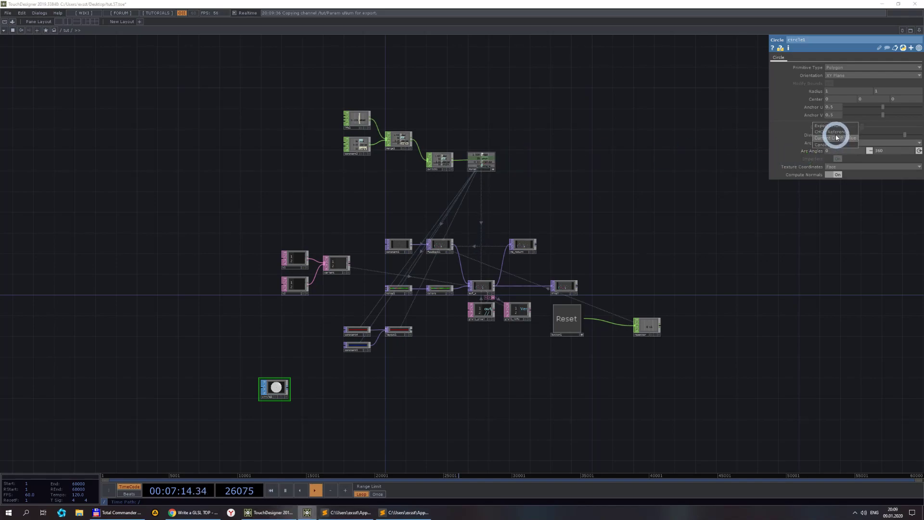
left_click(836, 135)
left_click(437, 358)
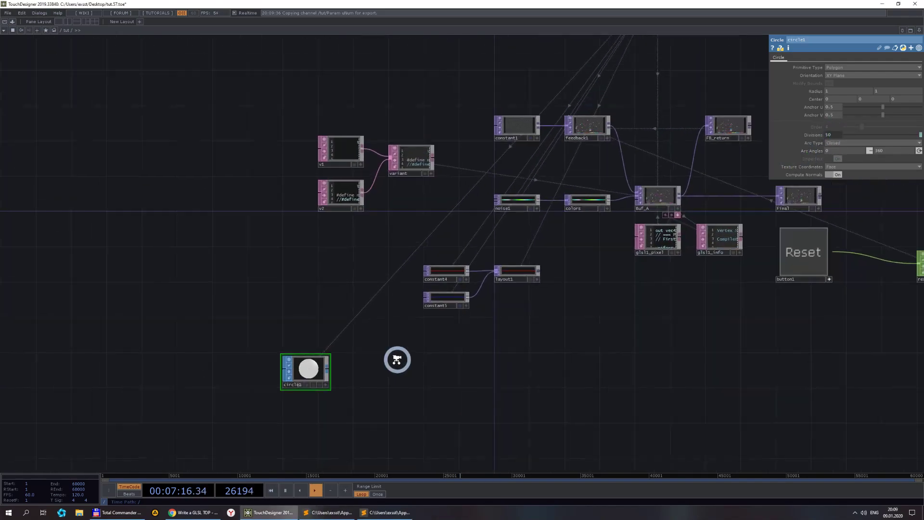
scroll(392, 359, "down", 4)
left_click(812, 136)
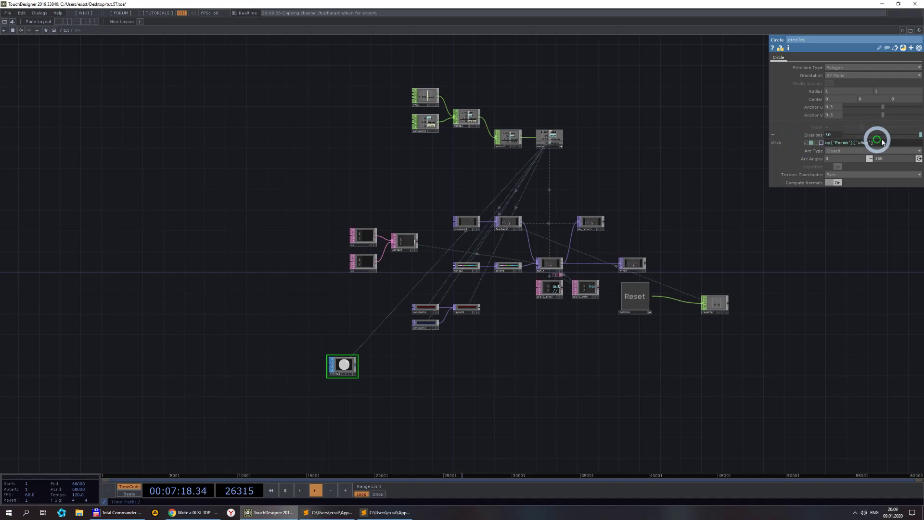
- Set circle1's Arc Type to Open Arc, checking the operator's point count before and after the change
scroll(352, 365, "up", 5)
scroll(344, 366, "up", 1)
middle_click(345, 367)
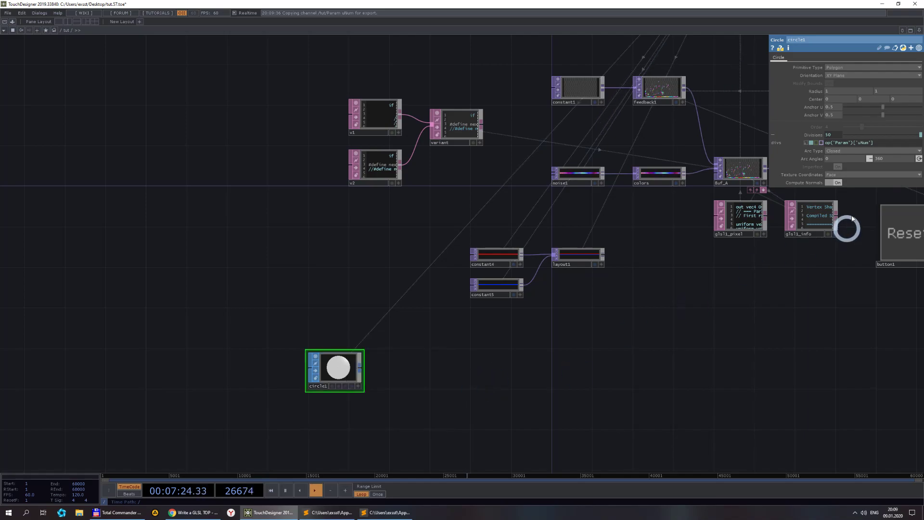
left_click(834, 151)
left_click(834, 164)
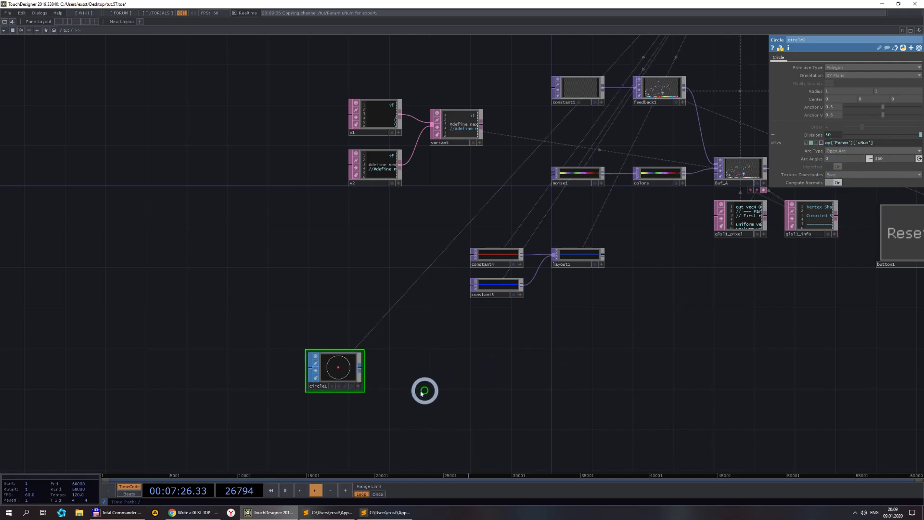
middle_click(336, 373)
left_click(832, 158)
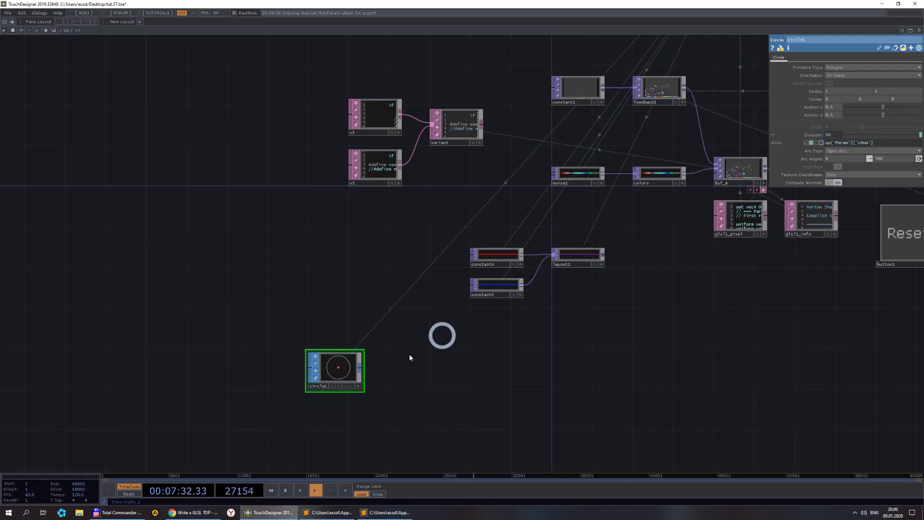
scroll(799, 203, "up", 2)
scroll(853, 140, "down", 4)
middle_click(501, 290)
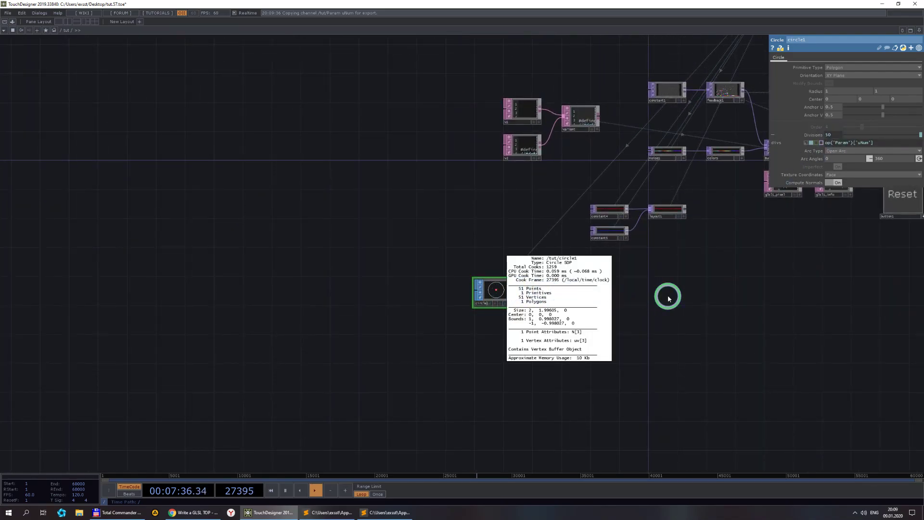
- Try the Closed arc type on circle1 to compare its point count, and restore Open Arc
left_click(847, 152)
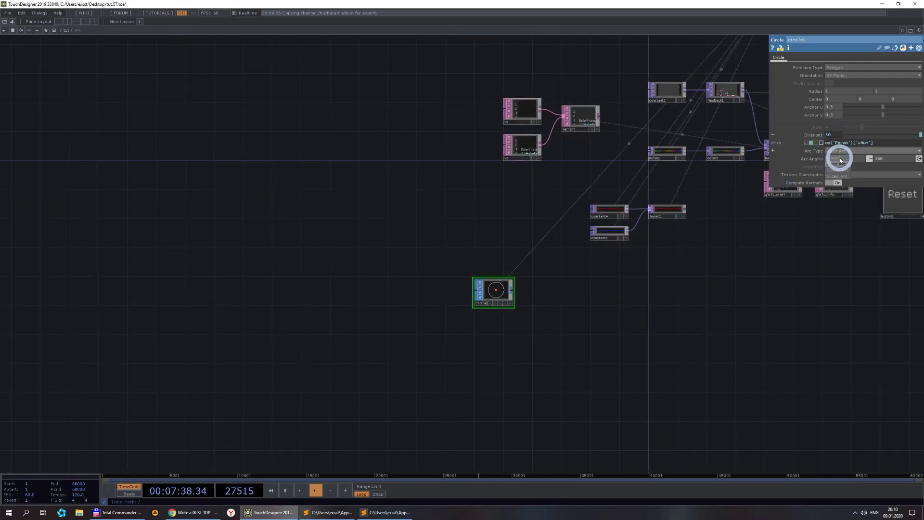
left_click(840, 160)
middle_click(503, 295)
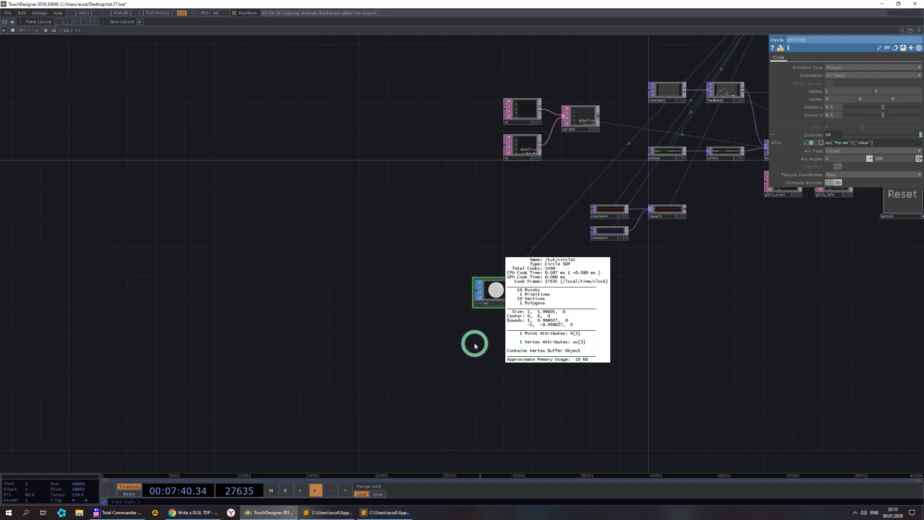
left_click(642, 243)
left_click(841, 153)
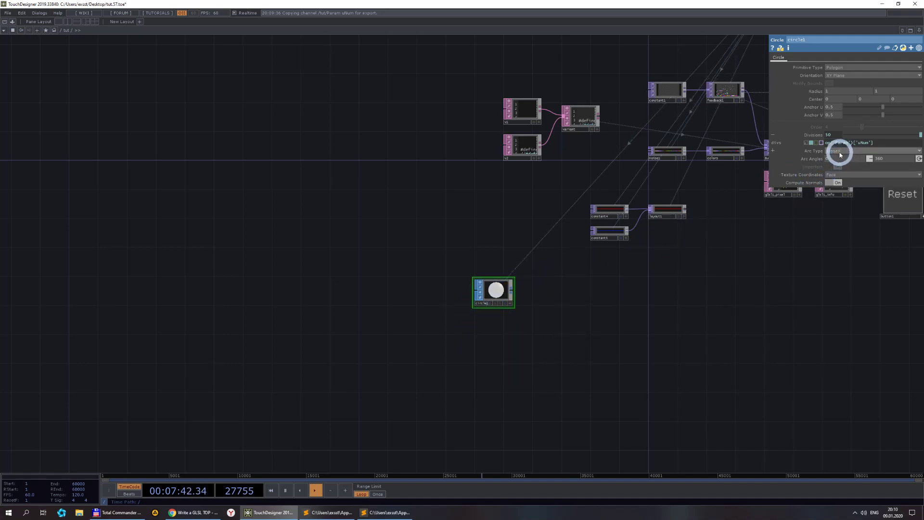
left_click(834, 164)
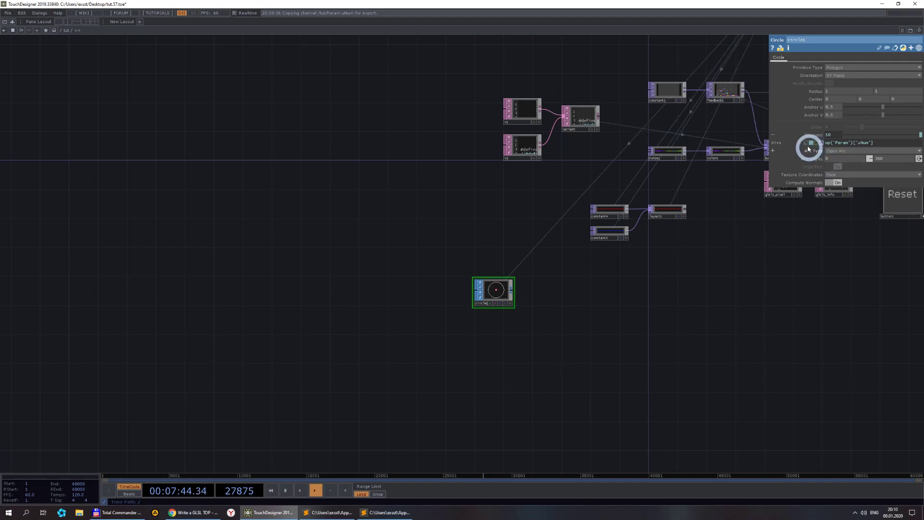
- Save the project and change circle1's Divisions expression to op('Param')['uNum']-1, checking the circle's point count
scroll(491, 299, "up", 3)
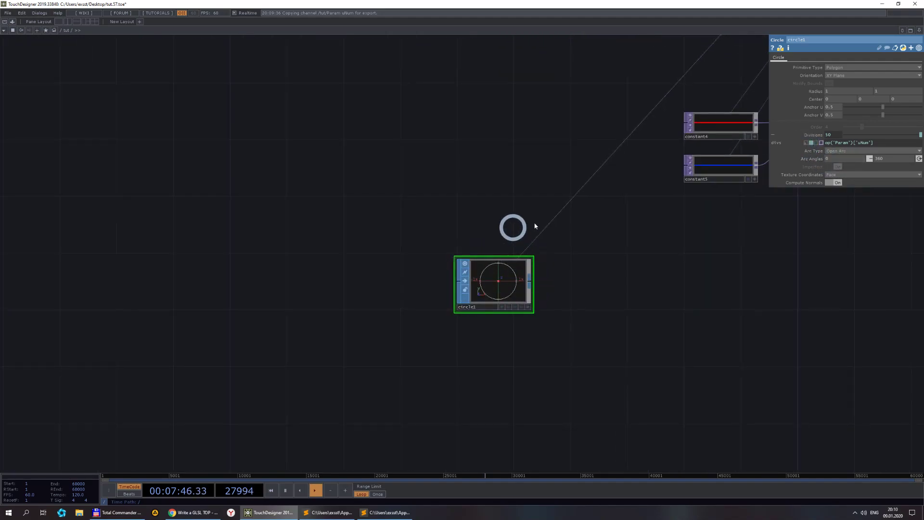
left_click(865, 143)
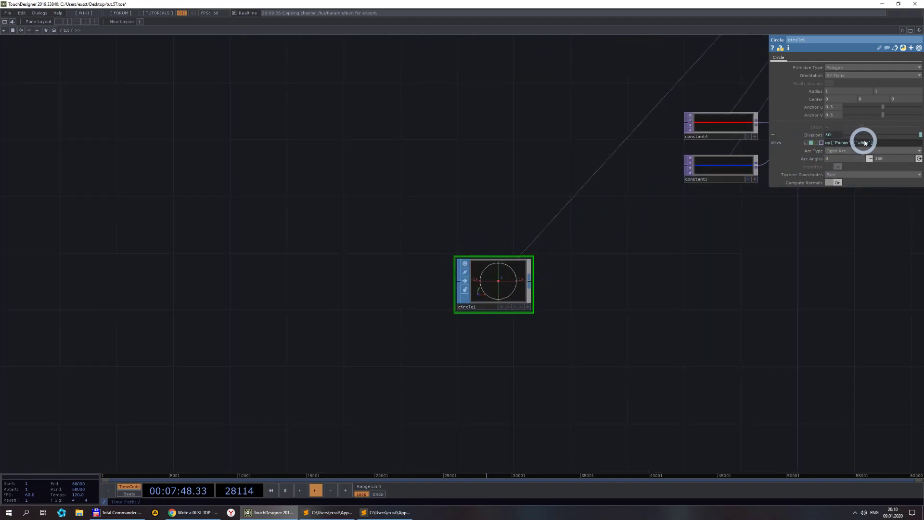
left_click(897, 142)
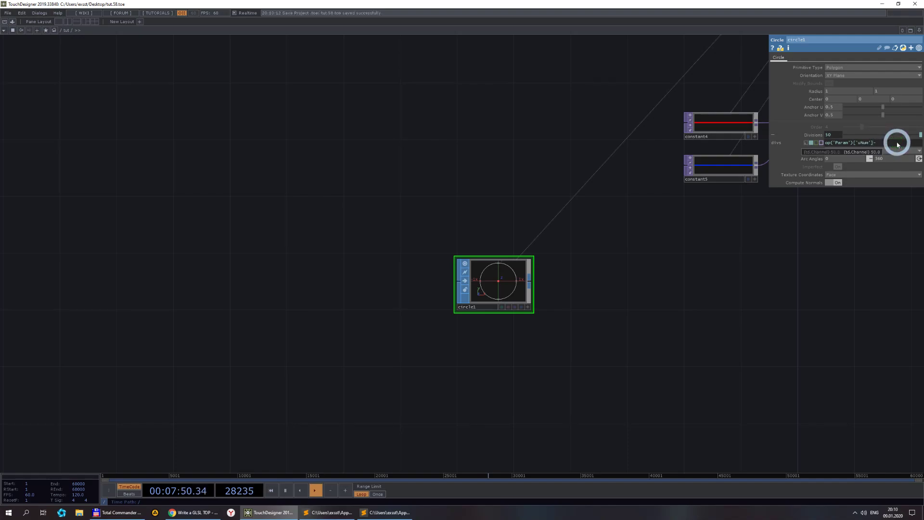
key("Return")
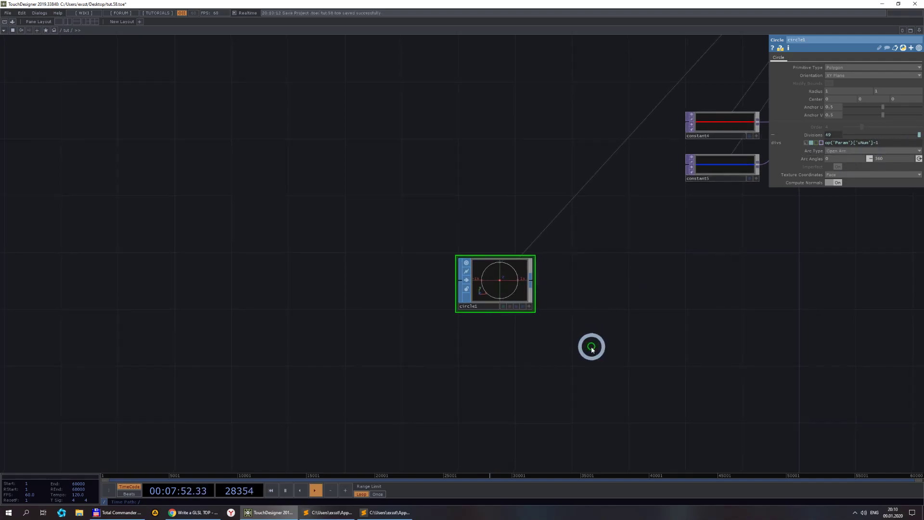
middle_click(495, 287)
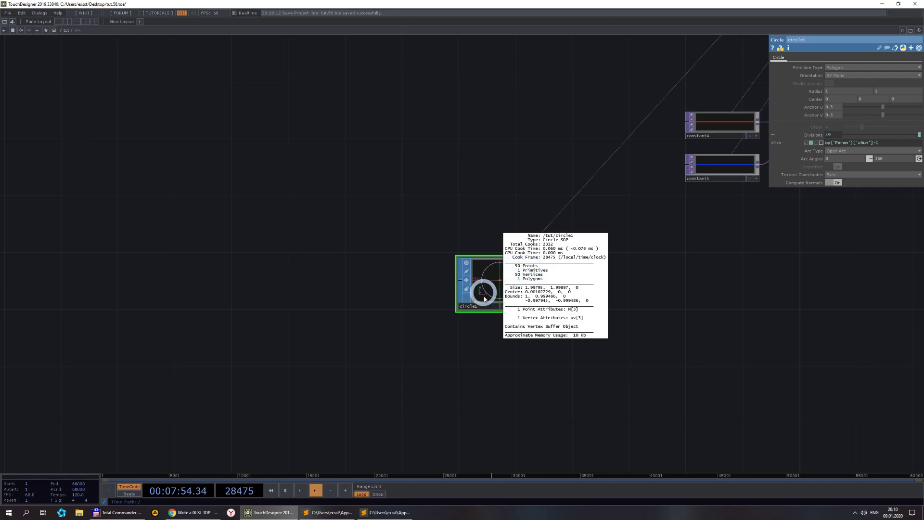
scroll(674, 316, "down", 3)
scroll(547, 293, "up", 3)
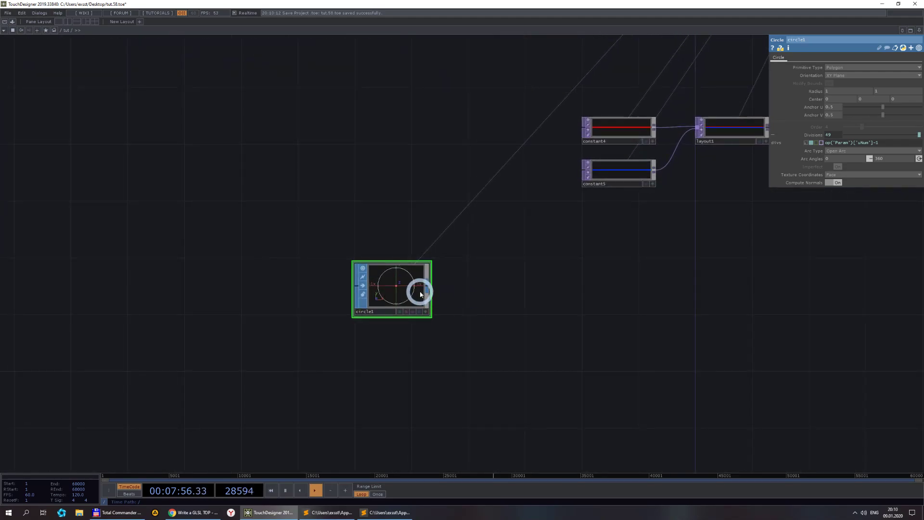
- Add a SOP to CHOP after circle1 and inspect the resulting position channels
right_click(430, 289)
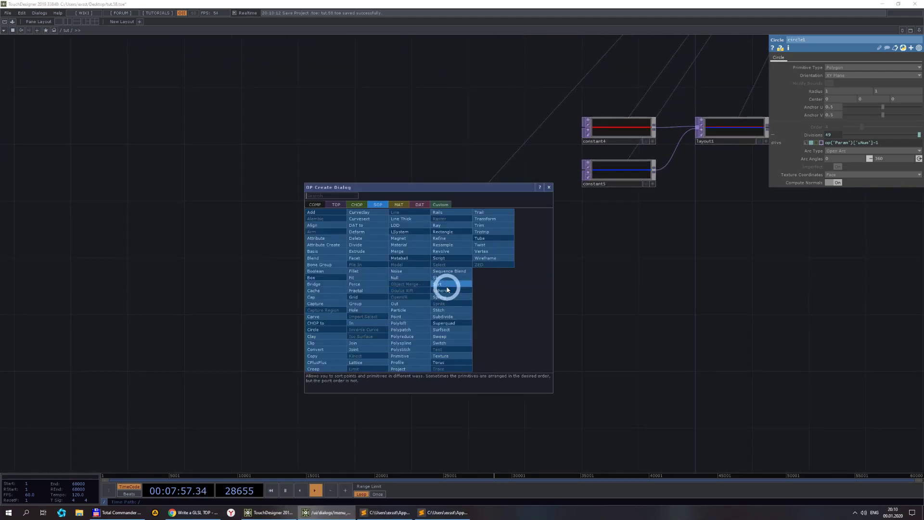
left_click(359, 206)
left_click(315, 218)
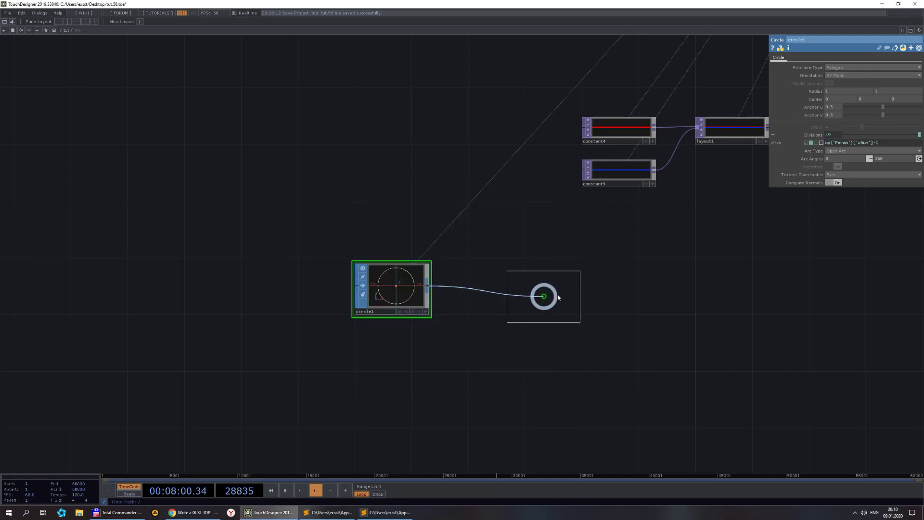
left_click(567, 289)
scroll(610, 311, "up", 5)
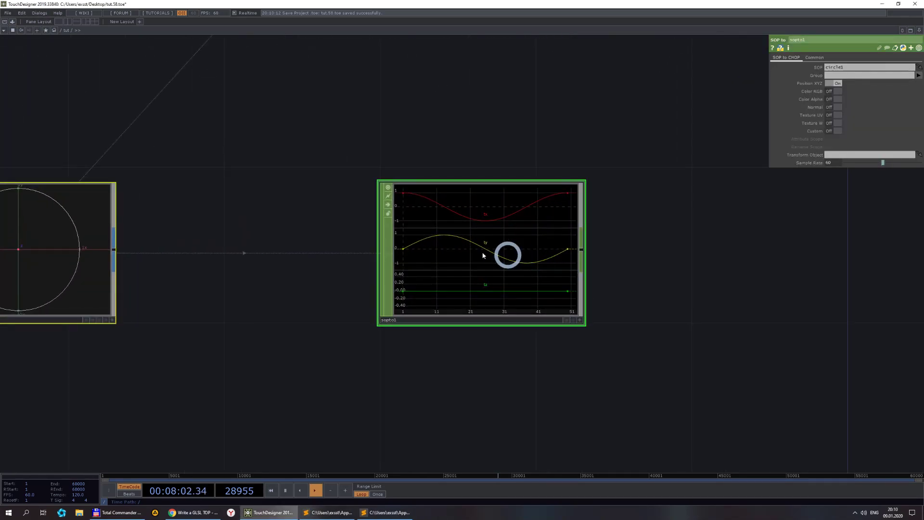
scroll(585, 356, "down", 10)
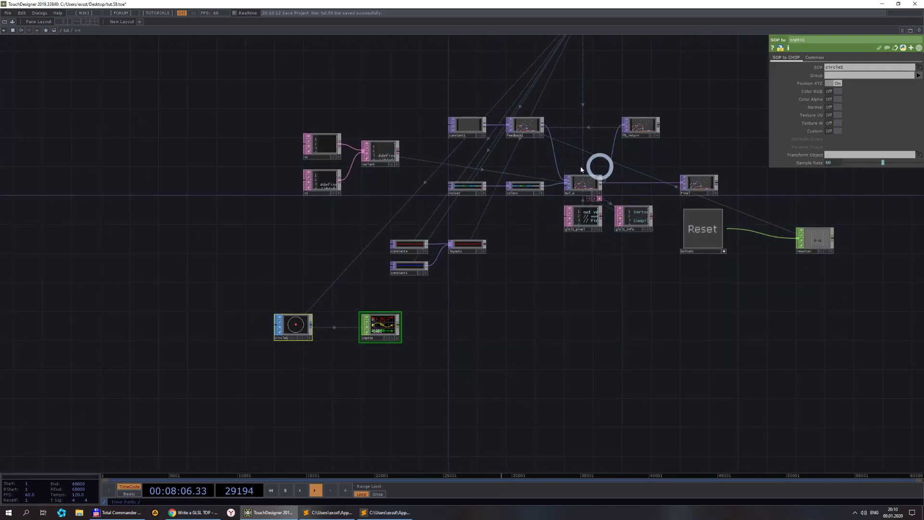
scroll(460, 339, "up", 2)
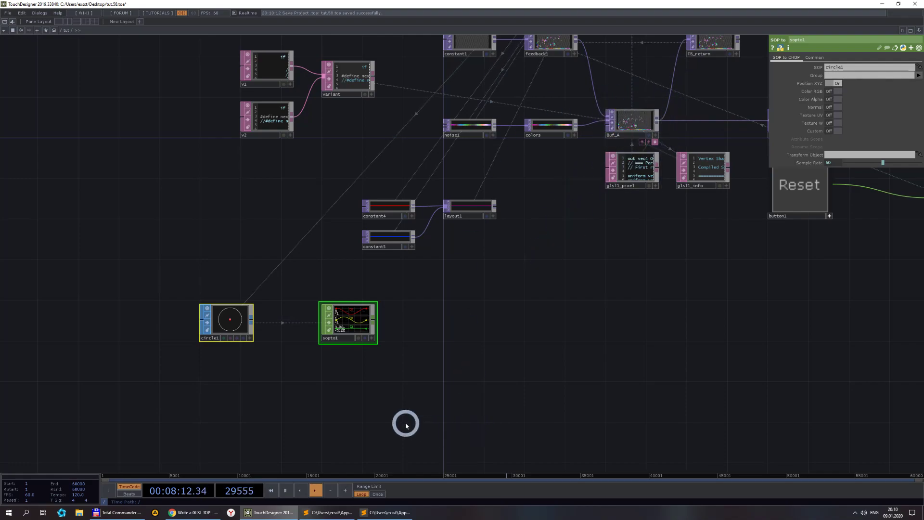
- Connect a Delete CHOP to the output of the SOP to CHOP sopto1
scroll(399, 400, "up", 2)
left_click_drag(346, 315, 302, 301)
right_click(304, 299)
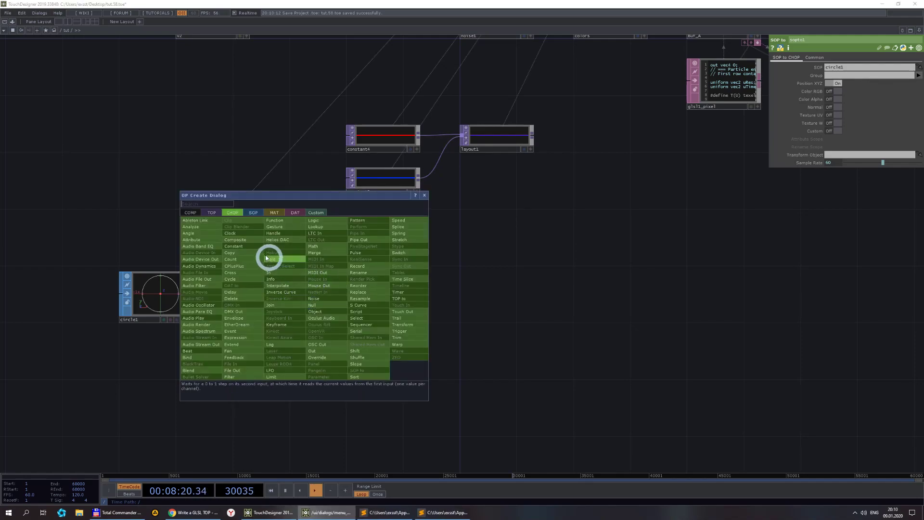
left_click(234, 300)
left_click(391, 300)
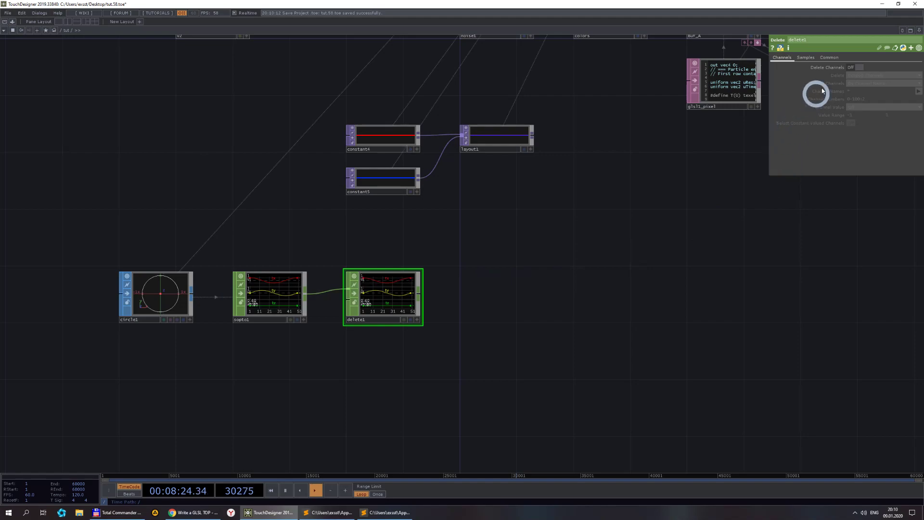
- Turn on Delete Channels in delete1 and set the channel names to tz
left_click(857, 72)
left_click(918, 91)
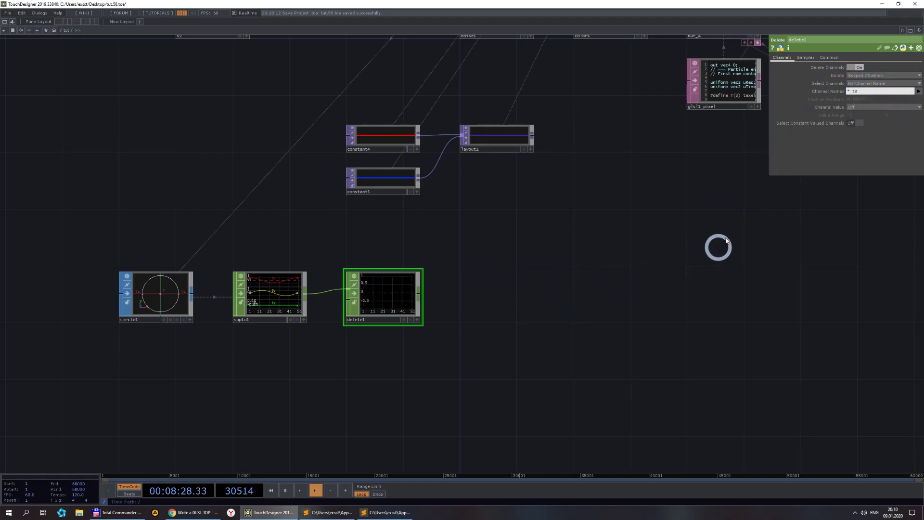
left_click(852, 91)
type("tz")
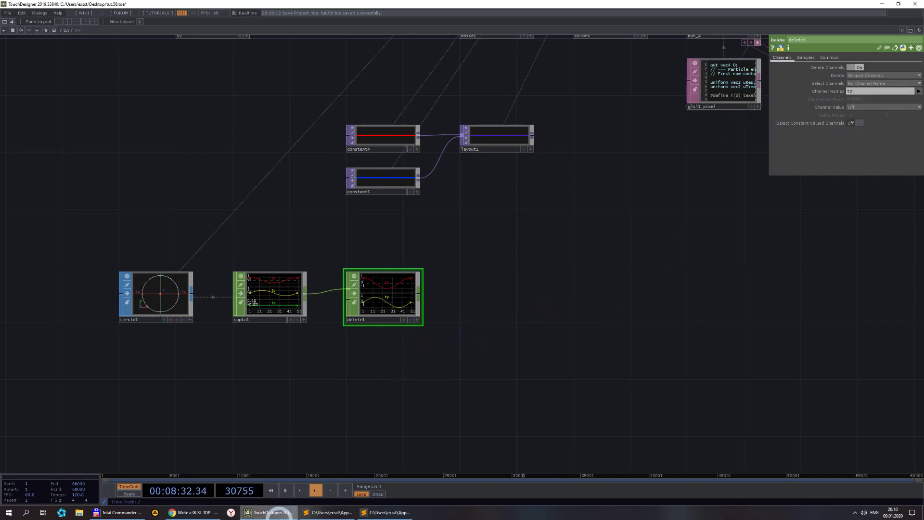
- In Sublime Text, examine the shader's particle-head initialization for how position, direction and lifetime are packed into the vec4 O
left_click(329, 513)
scroll(252, 266, "up", 2)
scroll(270, 258, "up", 5)
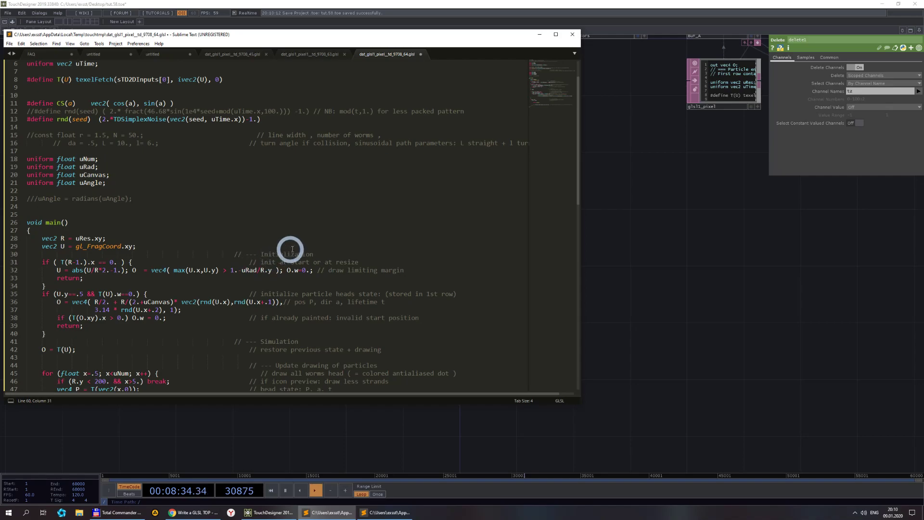
scroll(319, 262, "down", 5)
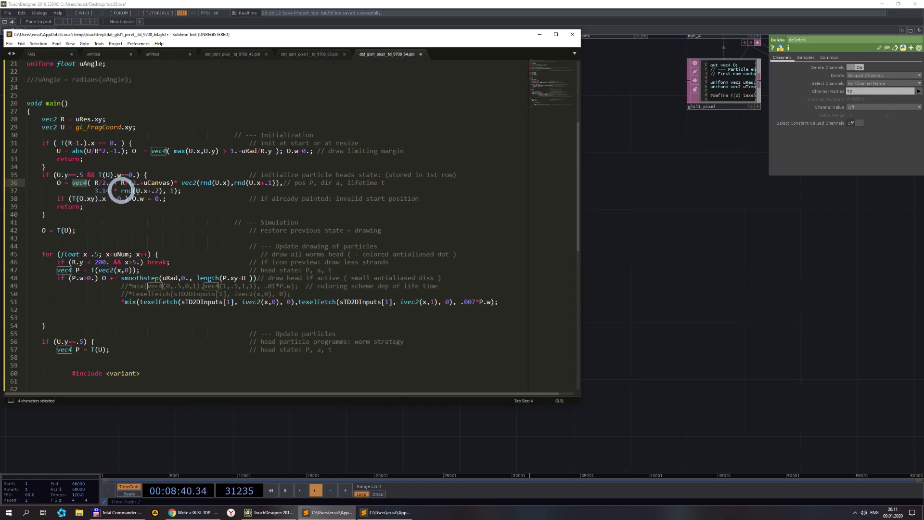
left_click(298, 191)
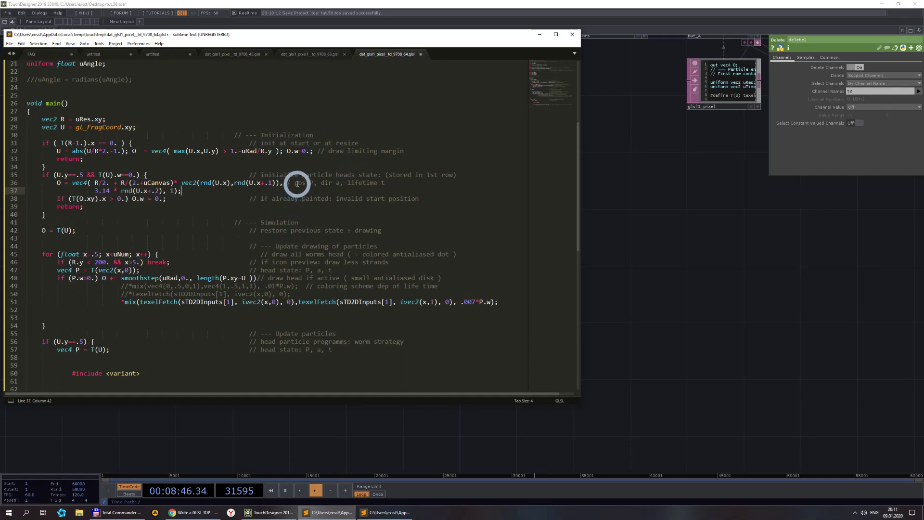
left_click_drag(295, 183, 311, 183)
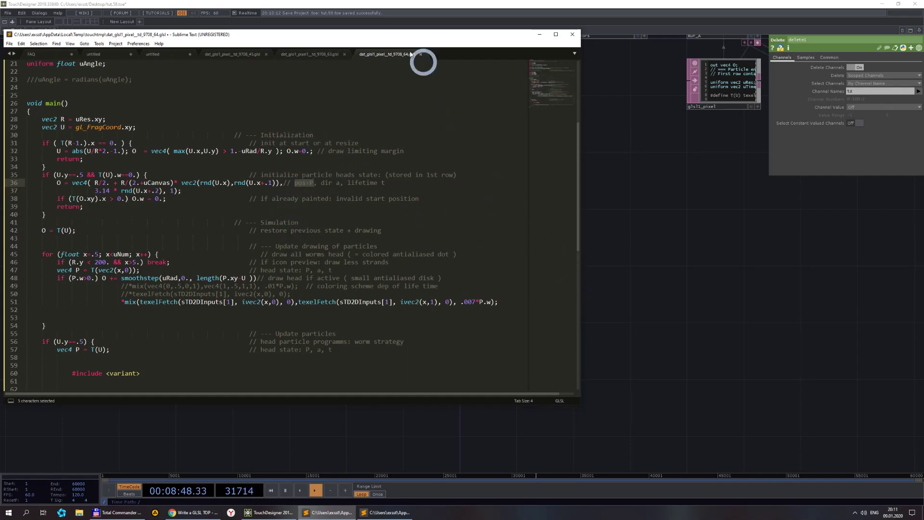
left_click_drag(391, 37, 510, 55)
left_click(457, 202)
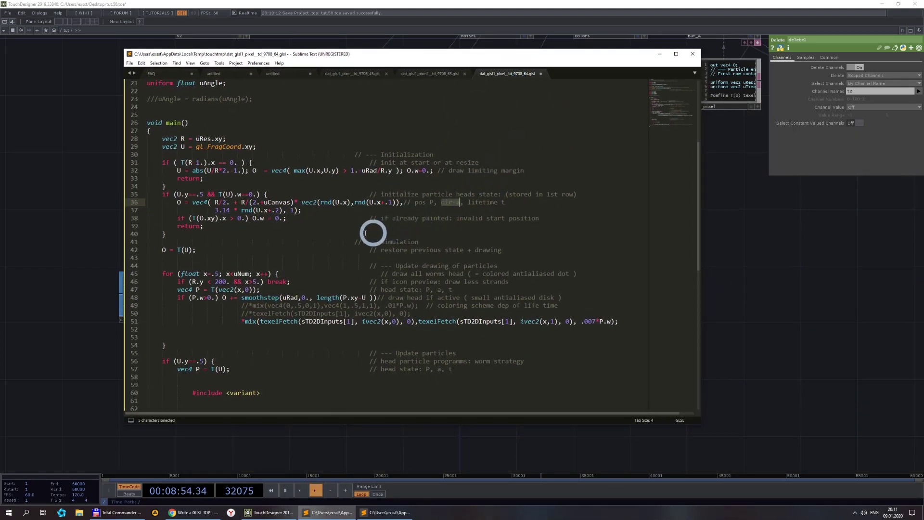
left_click(496, 203)
left_click(470, 219)
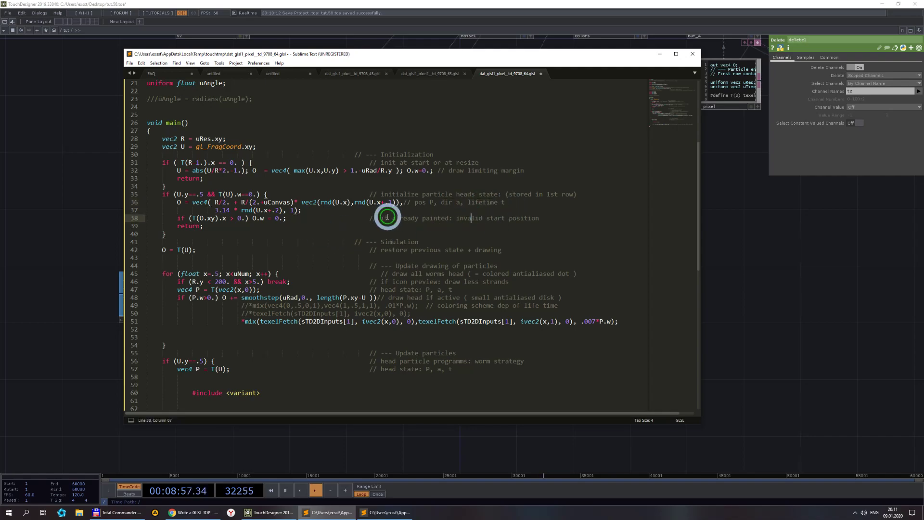
double_click(293, 211)
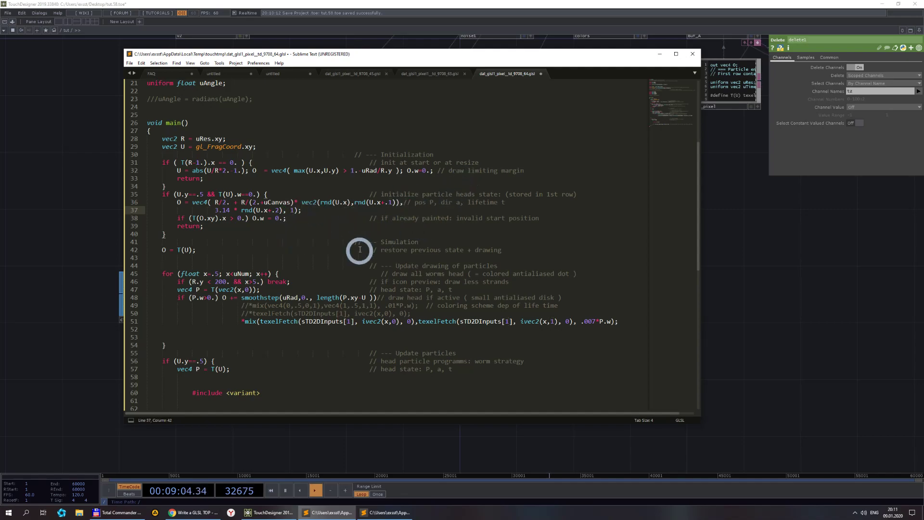
- Return to the TouchDesigner network and place a Noise CHOP beneath sopto1
left_click(731, 288)
scroll(674, 275, "down", 3)
scroll(505, 272, "up", 3)
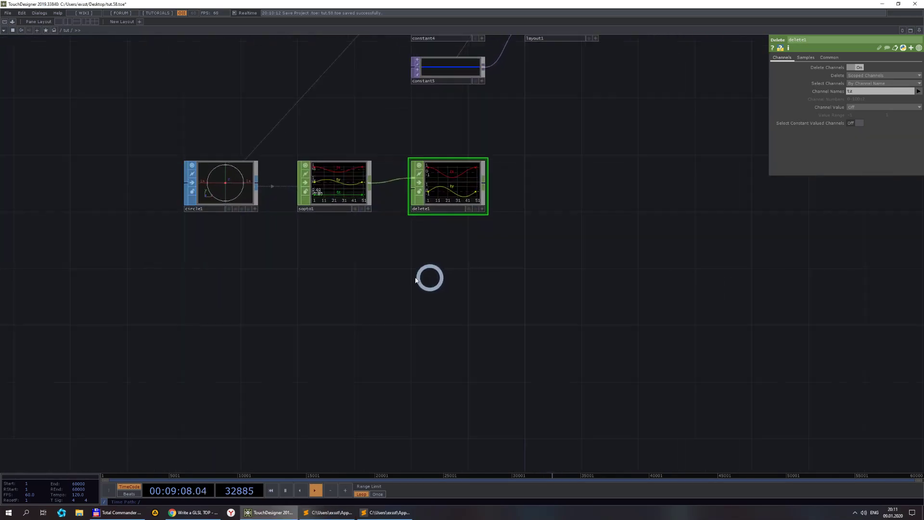
double_click(332, 297)
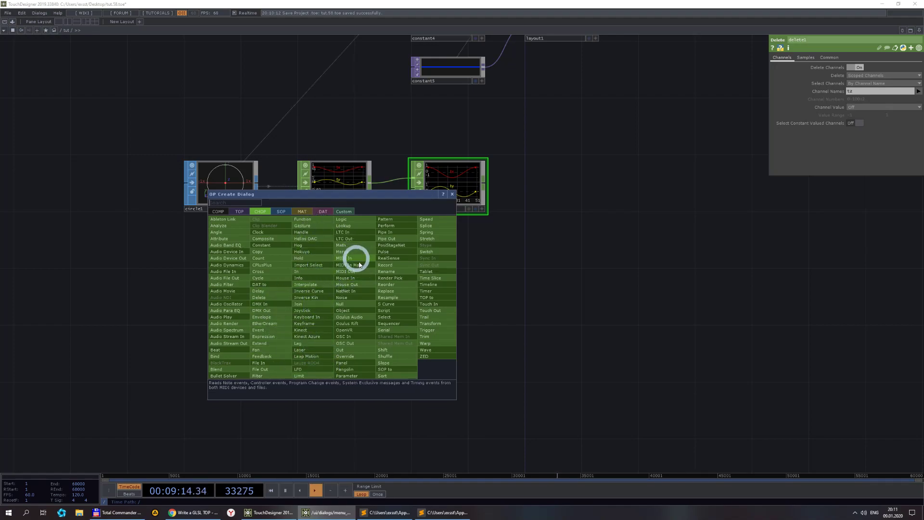
left_click(350, 297)
left_click(332, 297)
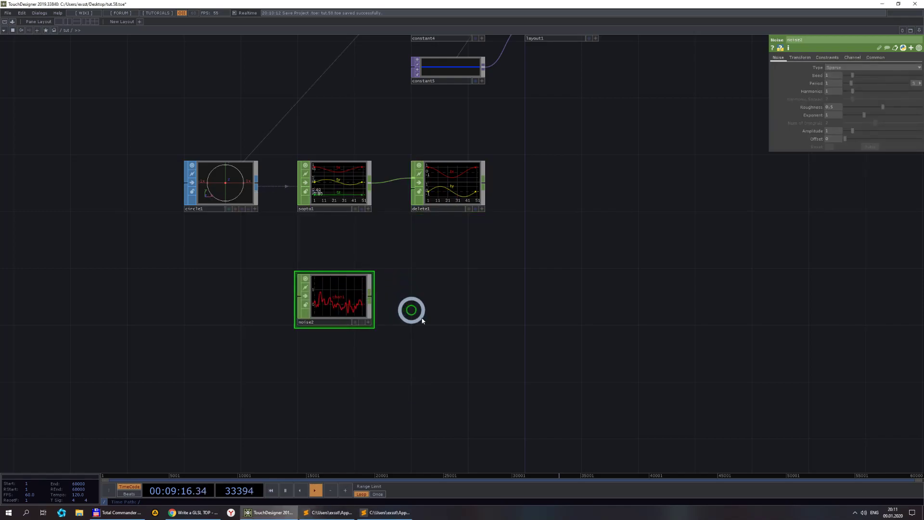
- Switch the unit of noise2's channel End to samples and link End to the uNum channel of Param
scroll(423, 320, "down", 5)
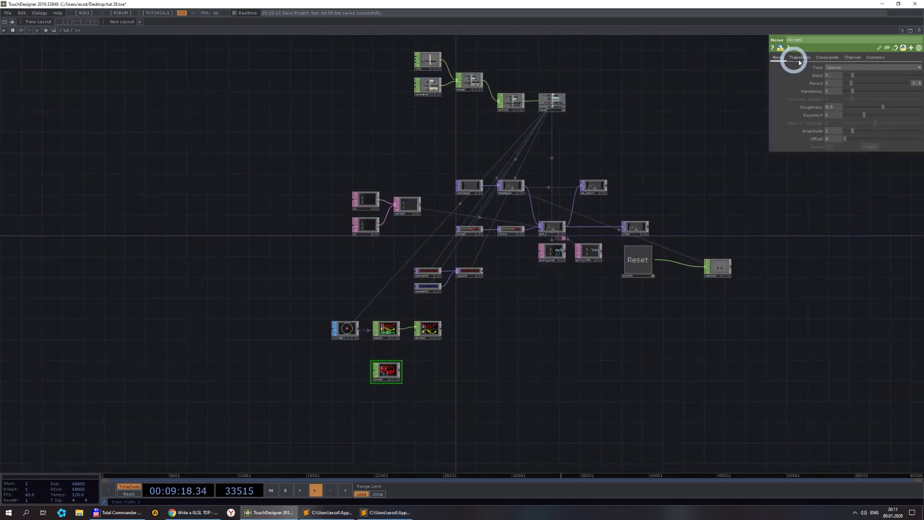
left_click(875, 58)
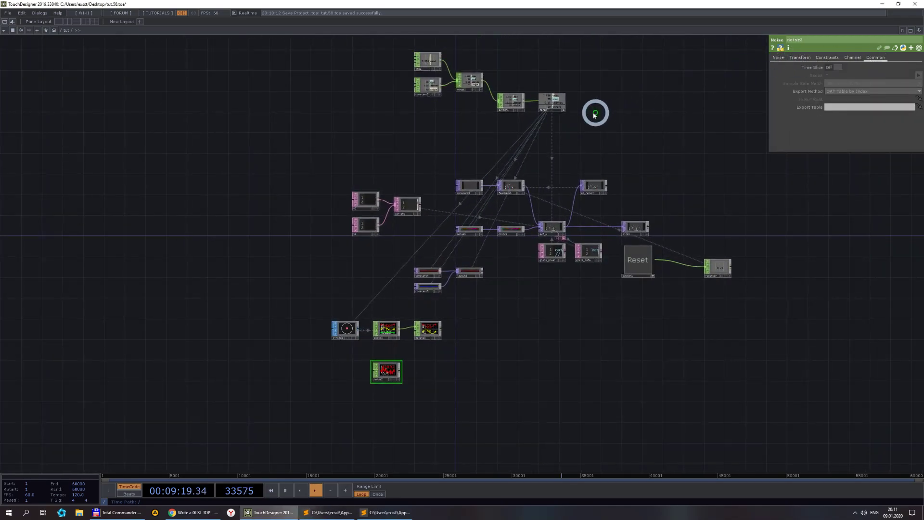
left_click(850, 58)
left_click(810, 89)
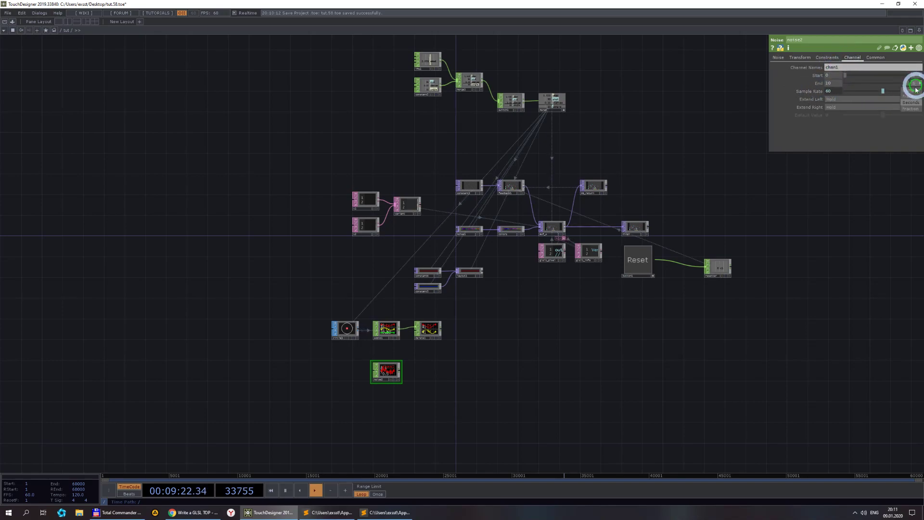
left_click(912, 90)
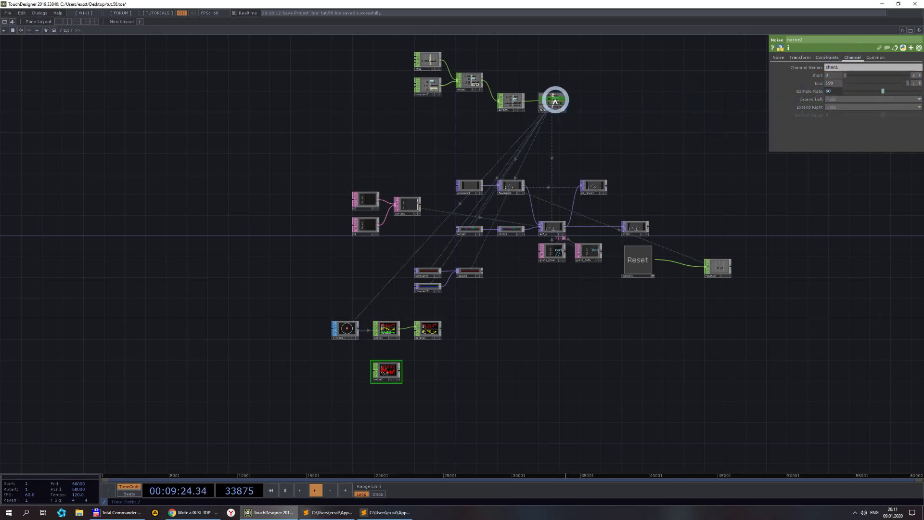
left_click_drag(555, 101, 821, 75)
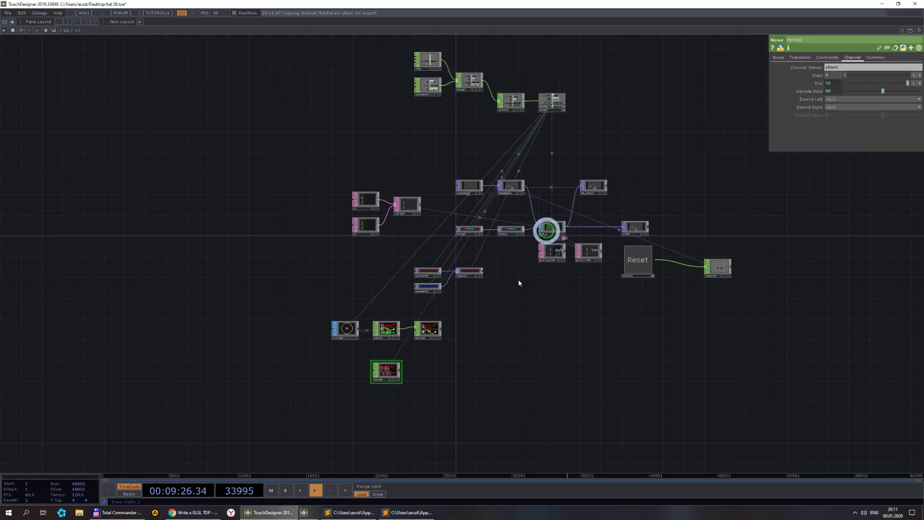
- Compare the sample lengths of noise2 and sopto1, and change the unit of noise2's End to frames
scroll(400, 382, "up", 5)
middle_click(369, 355)
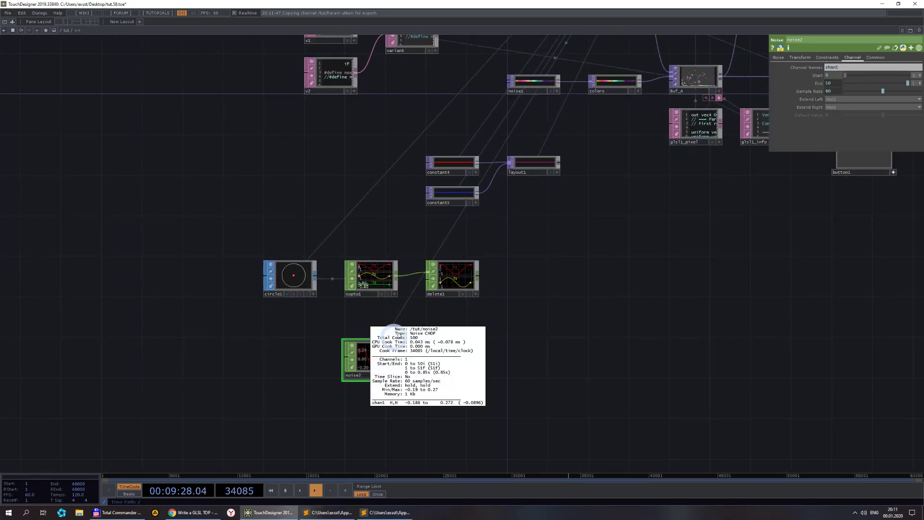
middle_click(368, 289)
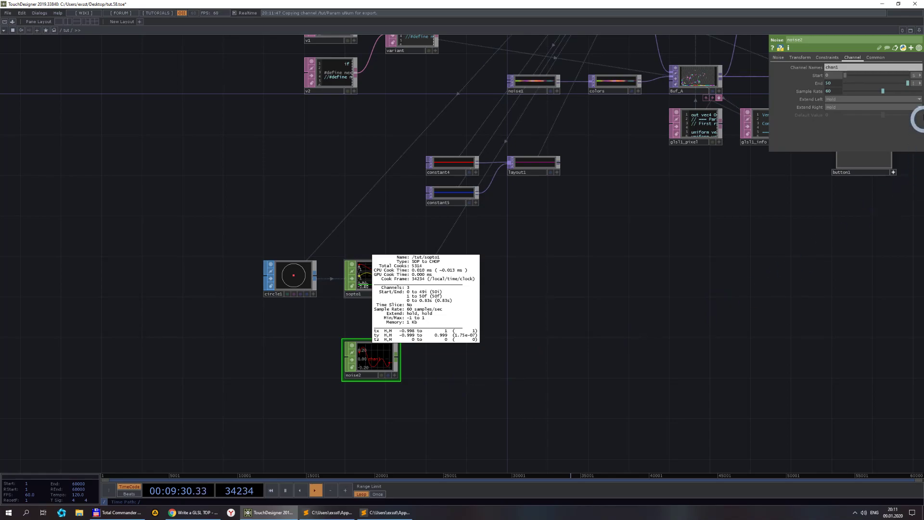
left_click(916, 84)
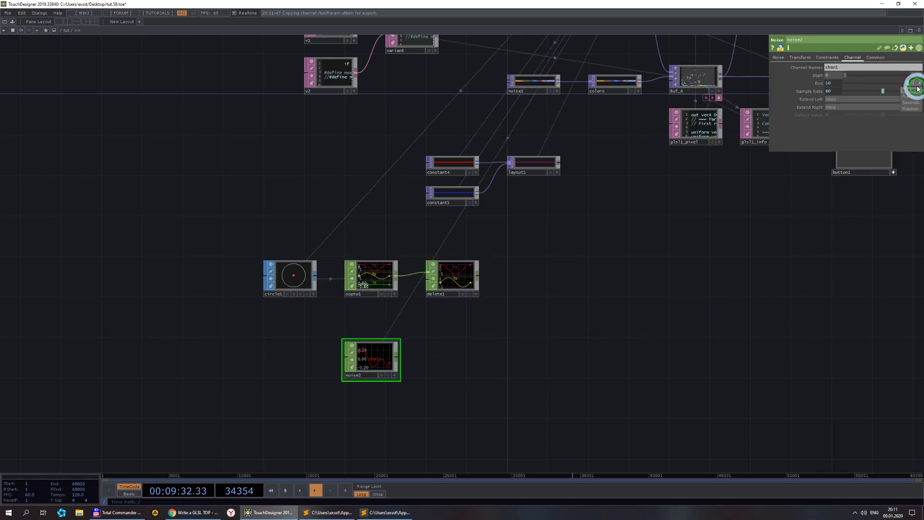
left_click(910, 98)
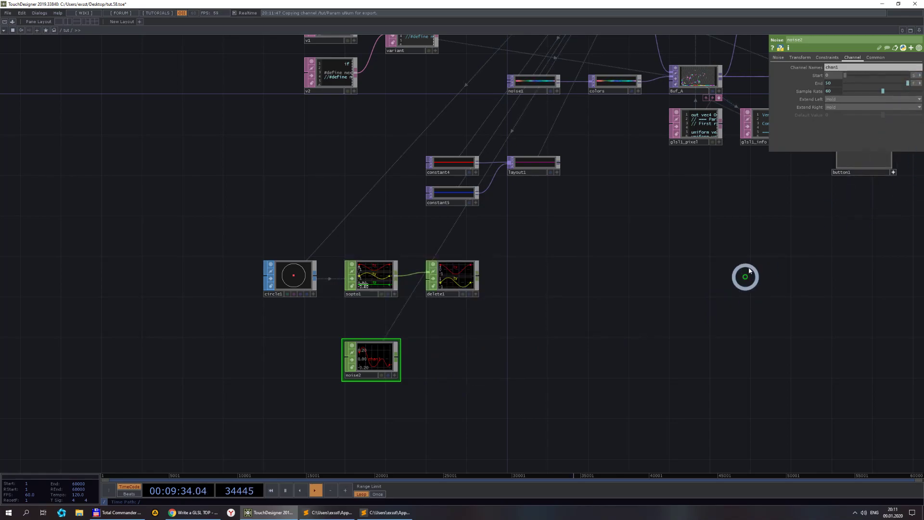
middle_click(374, 362)
- Recheck noise2's sample length against sopto1's, move noise2 closer beneath sopto1, and open its constraint parameters
scroll(435, 397, "up", 4)
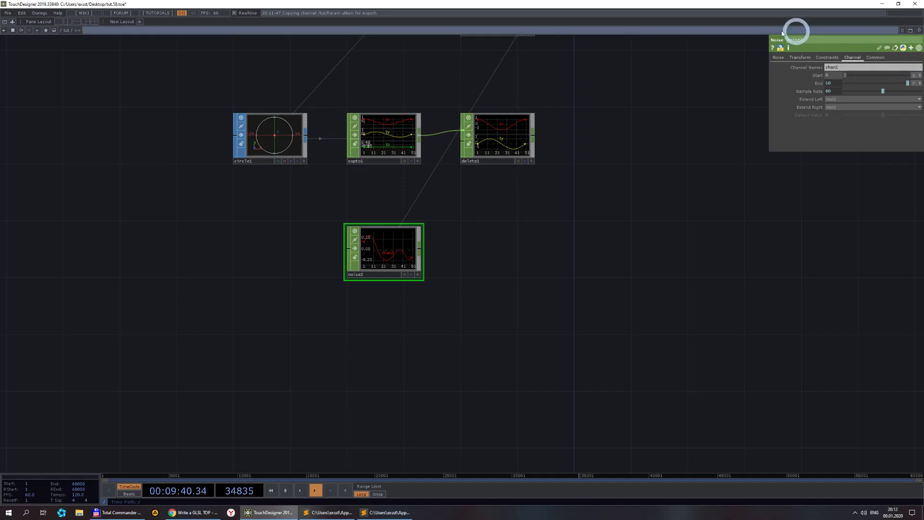
left_click(800, 58)
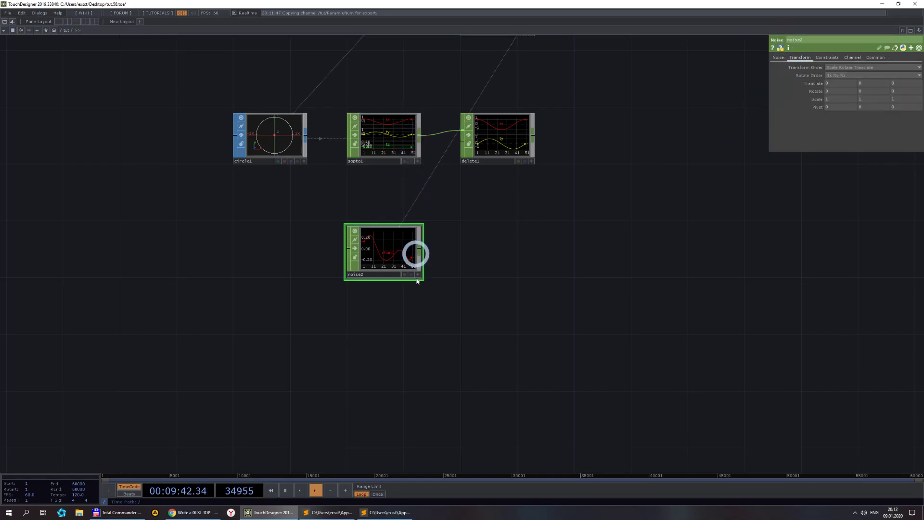
middle_click(397, 254)
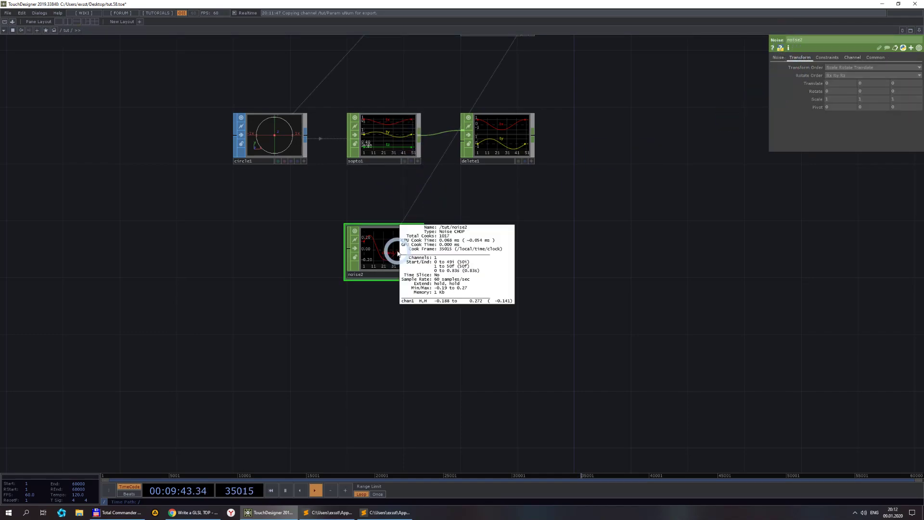
middle_click(383, 152)
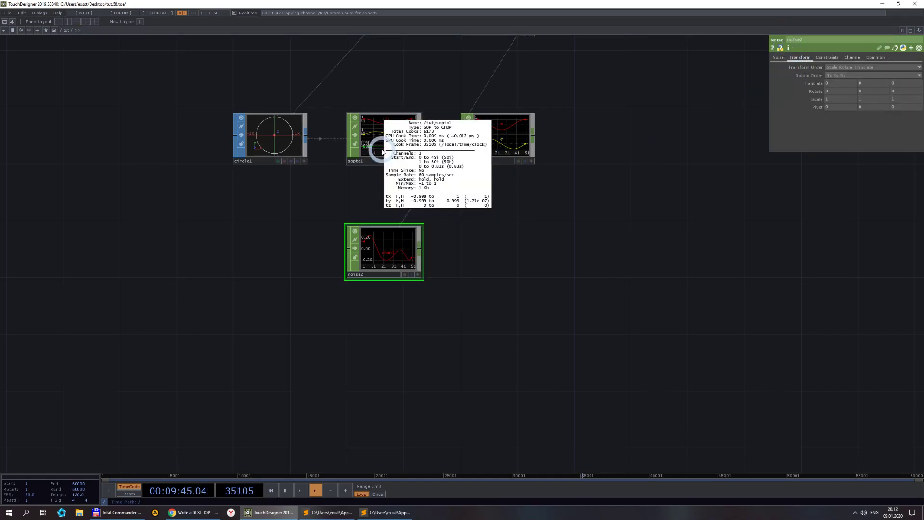
middle_click(393, 234)
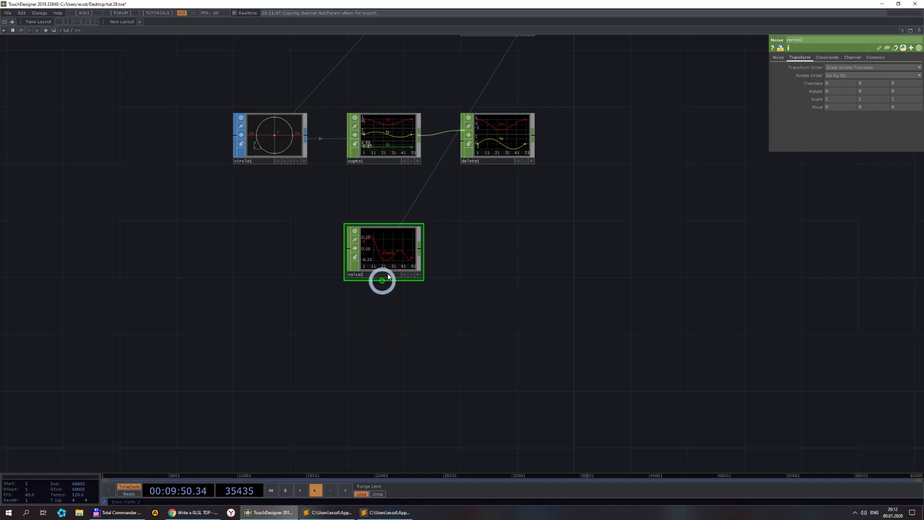
left_click_drag(388, 275, 386, 208)
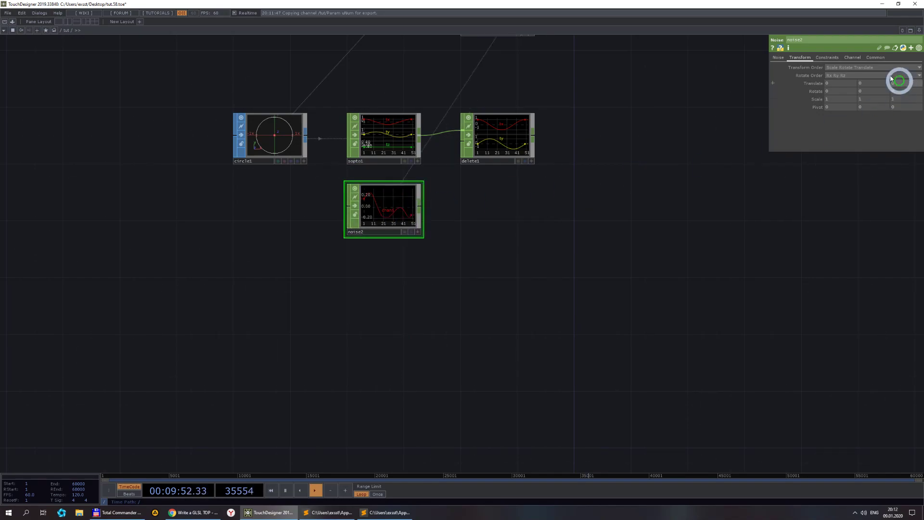
left_click(826, 57)
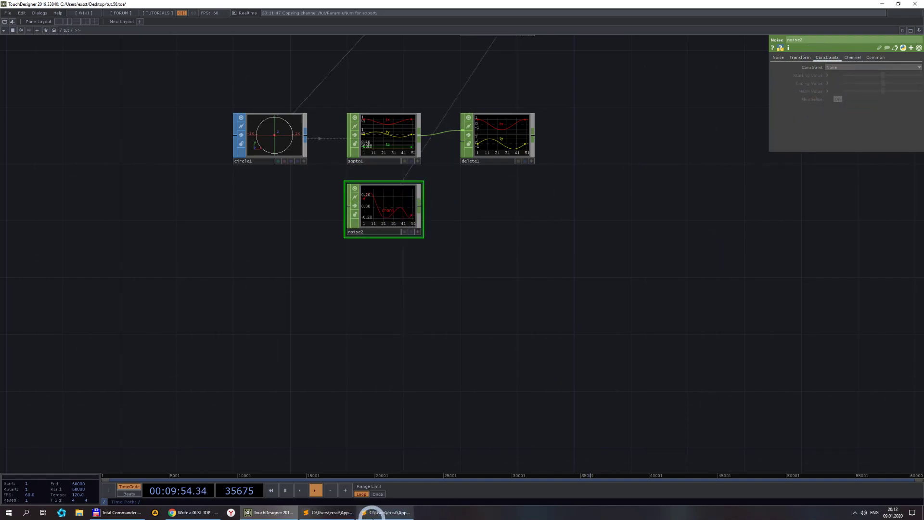
- Check the particle initialization code in the shader, name noise2's channel direction, and move noise2 beneath delete1
left_click(342, 516)
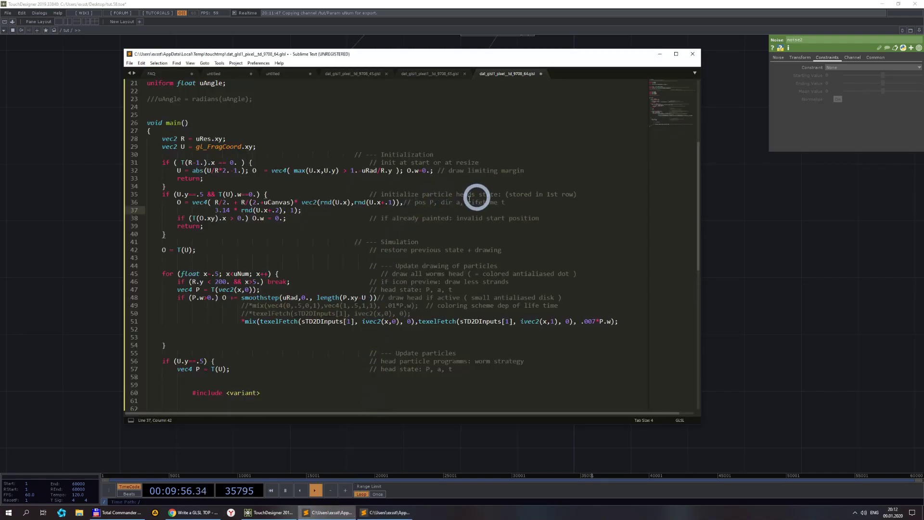
left_click(761, 267)
left_click(832, 92)
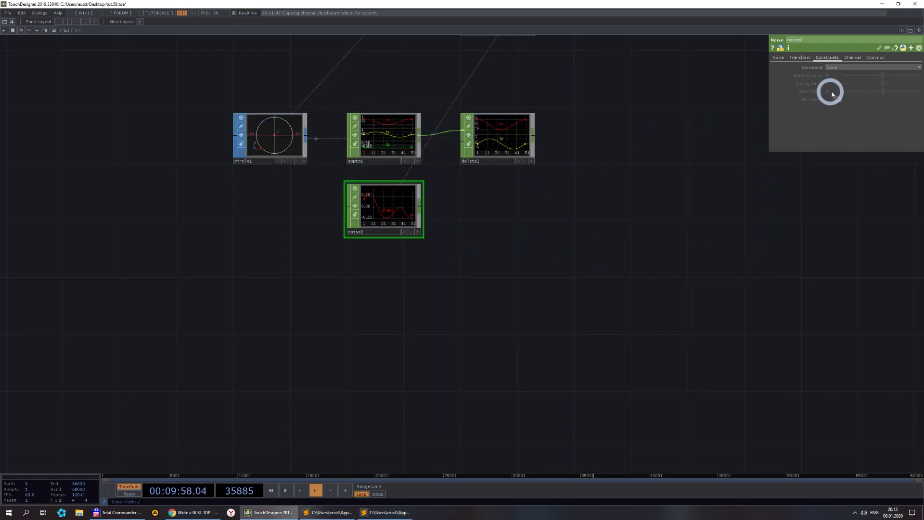
left_click(851, 60)
left_click(791, 66)
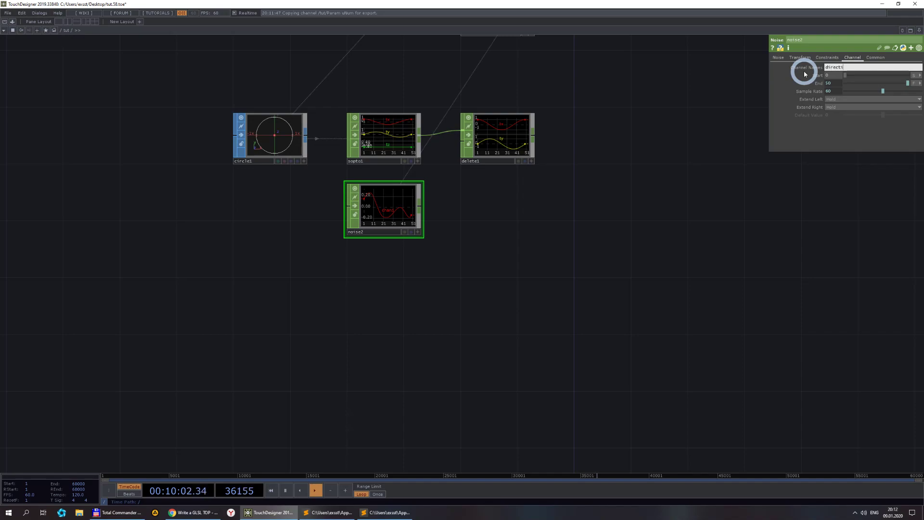
left_click(461, 262)
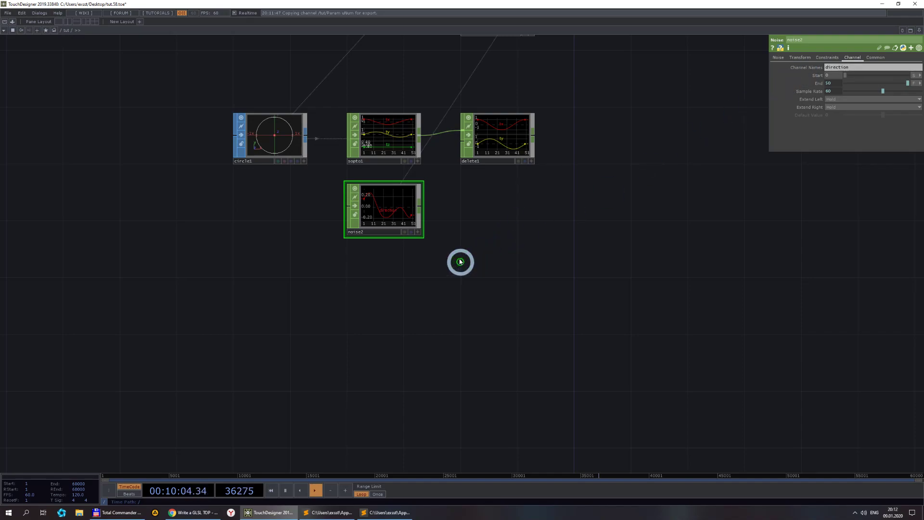
left_click_drag(386, 208, 499, 211)
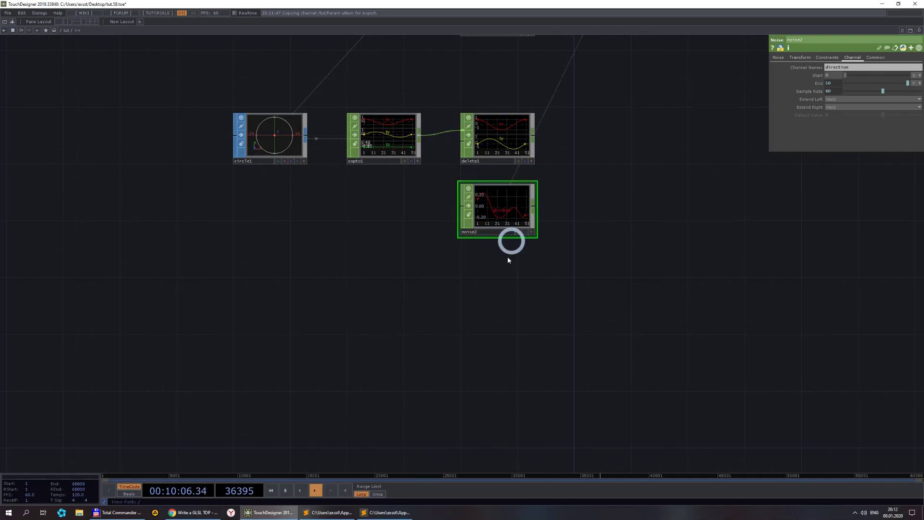
- Place a Constant CHOP beneath noise2 and turn off its Single Sample option
double_click(497, 274)
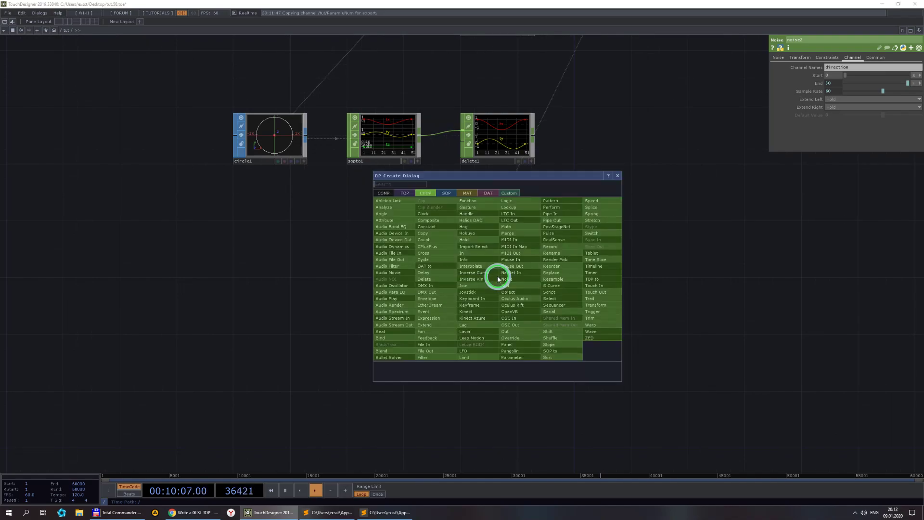
left_click(436, 227)
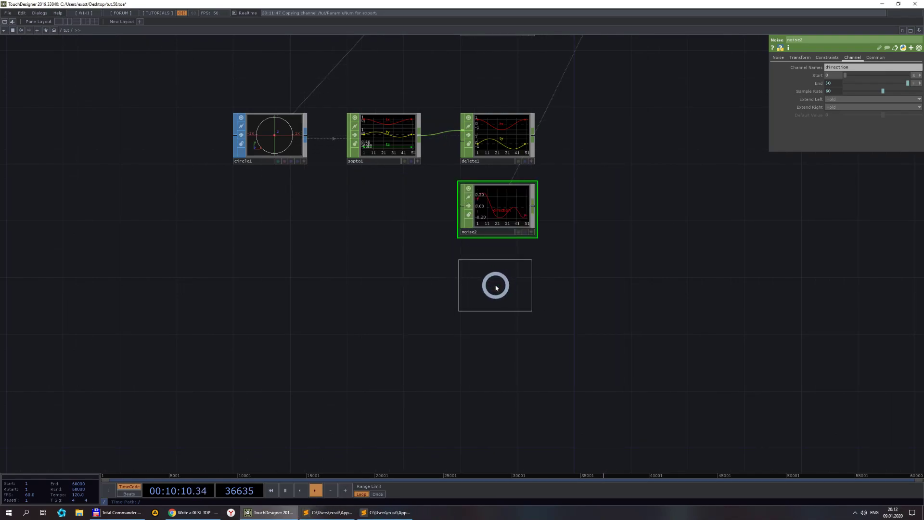
left_click(496, 284)
left_click(565, 264)
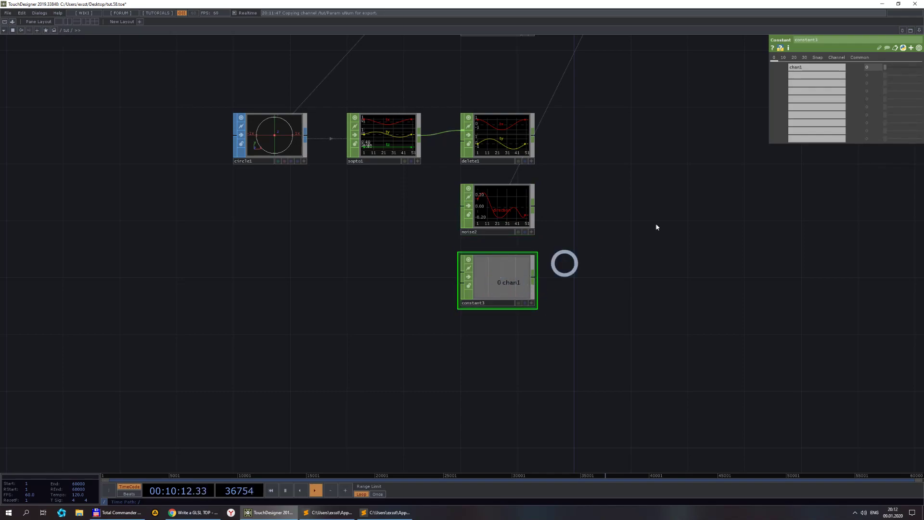
left_click(856, 58)
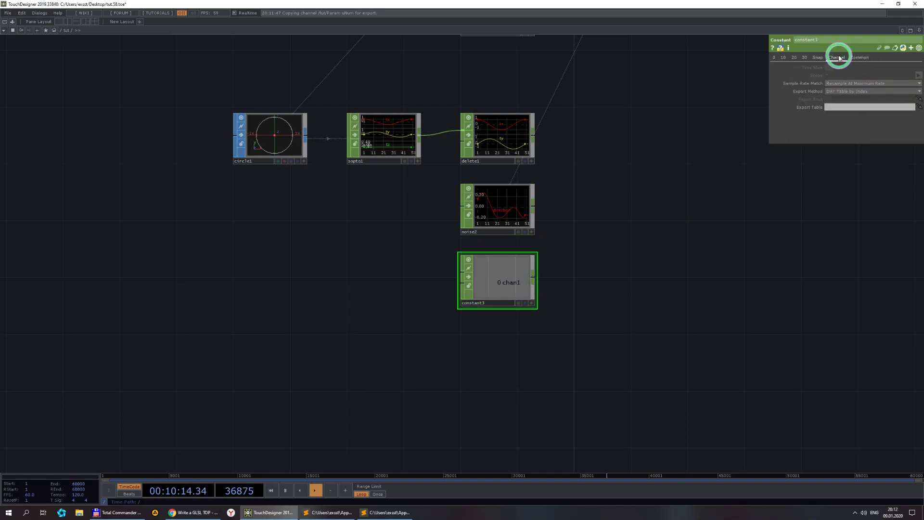
left_click(838, 58)
left_click(835, 68)
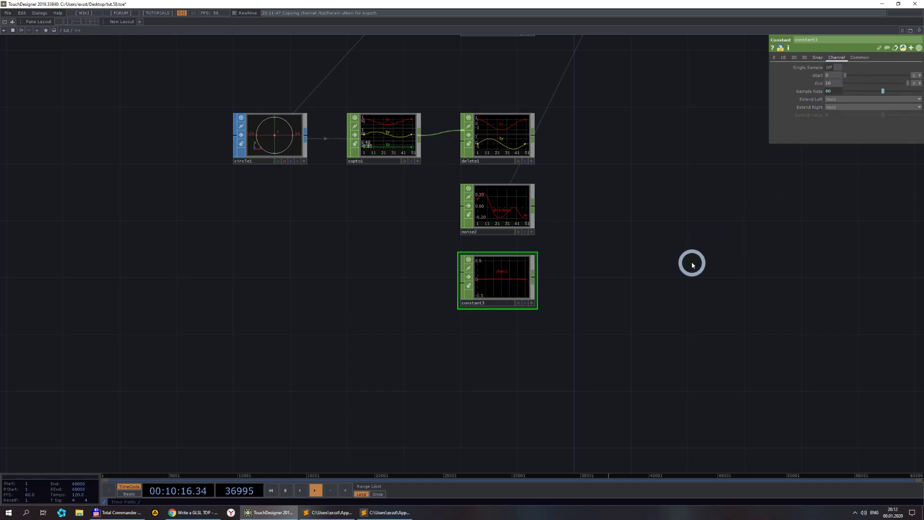
- Switch the unit of constant3's channel End to frames and link End to the uNum channel of Param
scroll(594, 309, "down", 5)
scroll(596, 260, "down", 2)
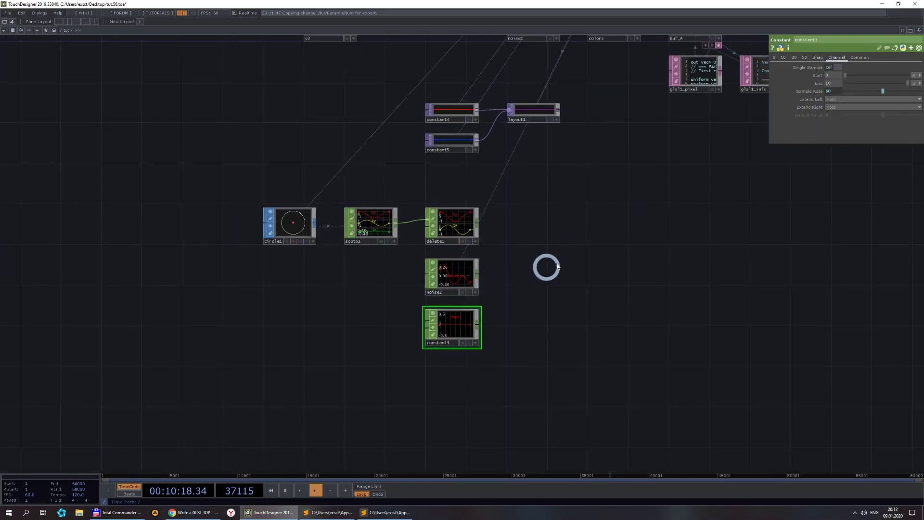
scroll(602, 231, "down", 5)
left_click(914, 83)
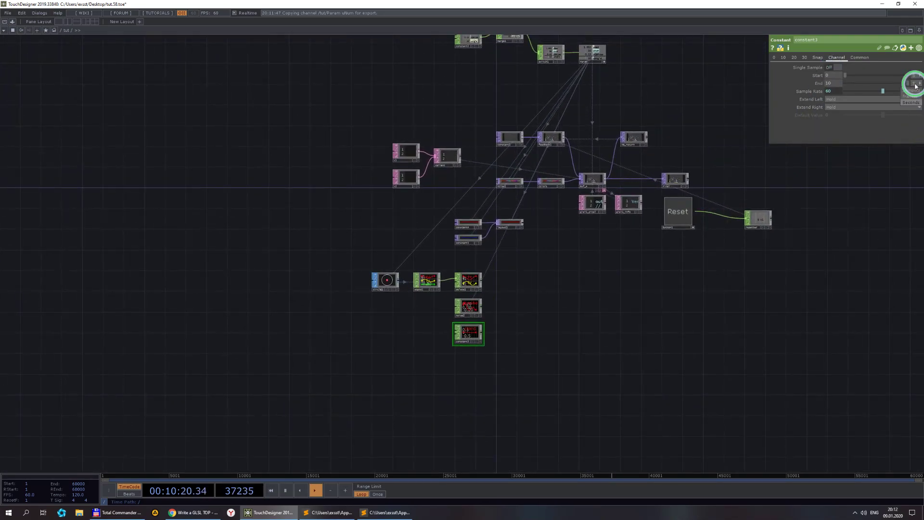
left_click(910, 97)
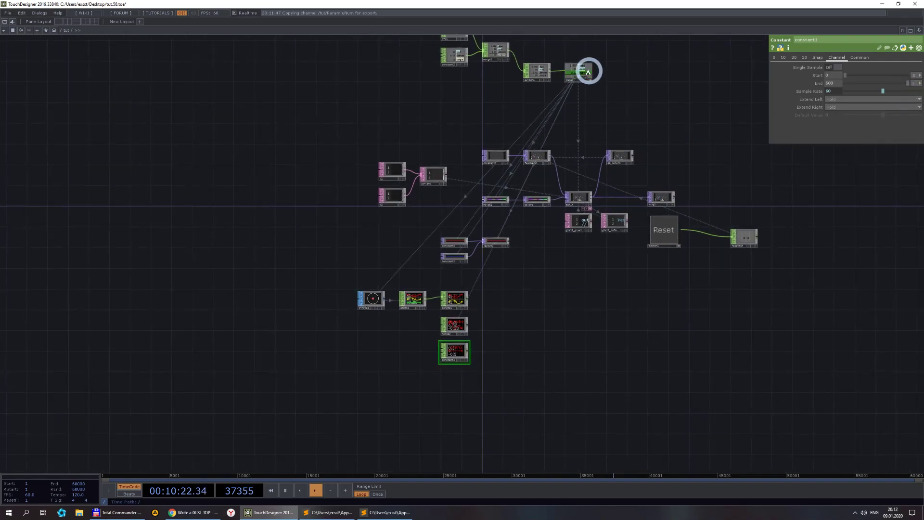
left_click(838, 81)
type("50")
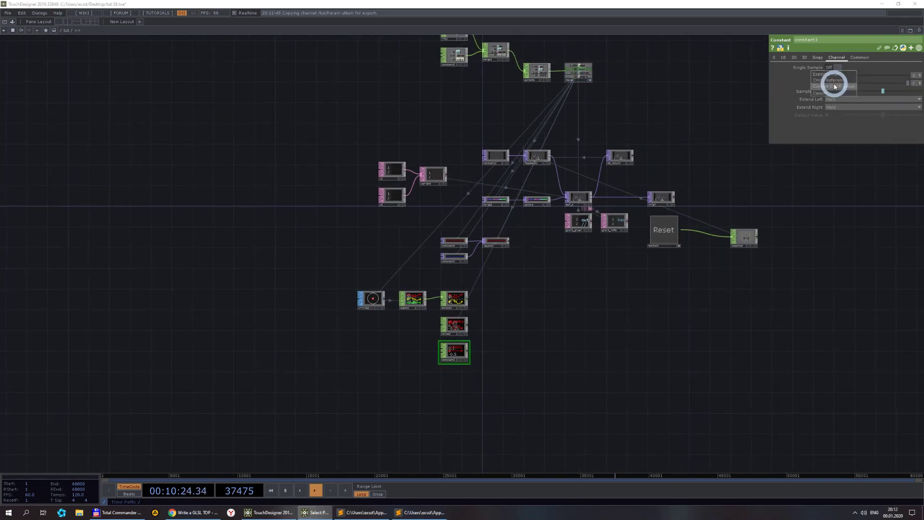
scroll(516, 325, "up", 3)
scroll(468, 351, "up", 2)
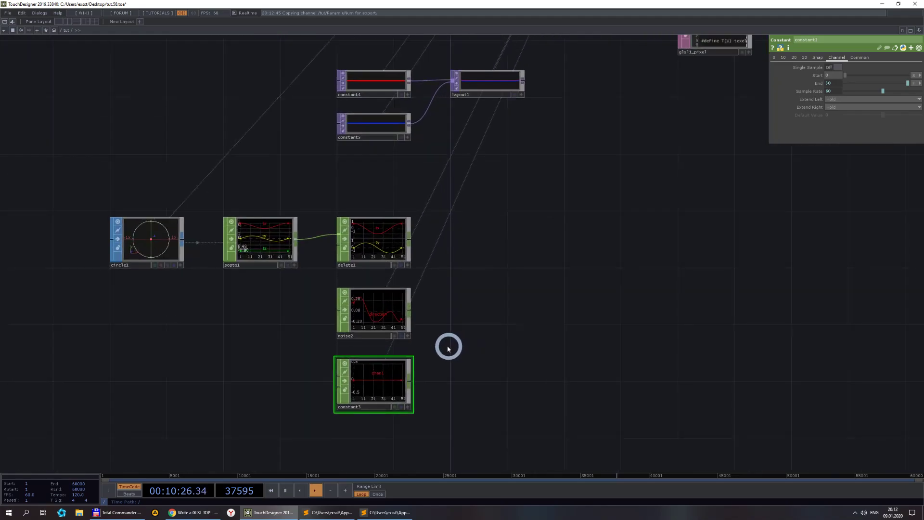
scroll(464, 252, "down", 2)
scroll(440, 313, "up", 2)
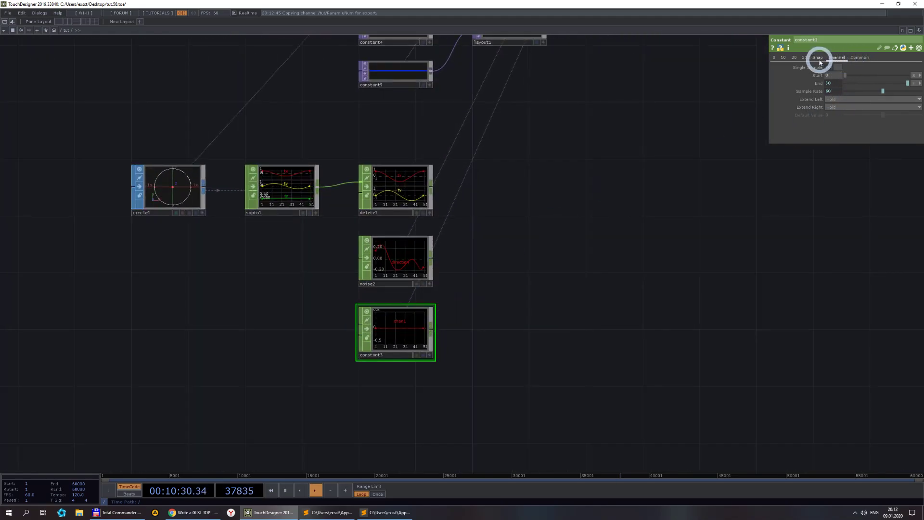
- Name constant3's first channel lifetime and set its value to 1
left_click(840, 59)
left_click(819, 60)
left_click(832, 62)
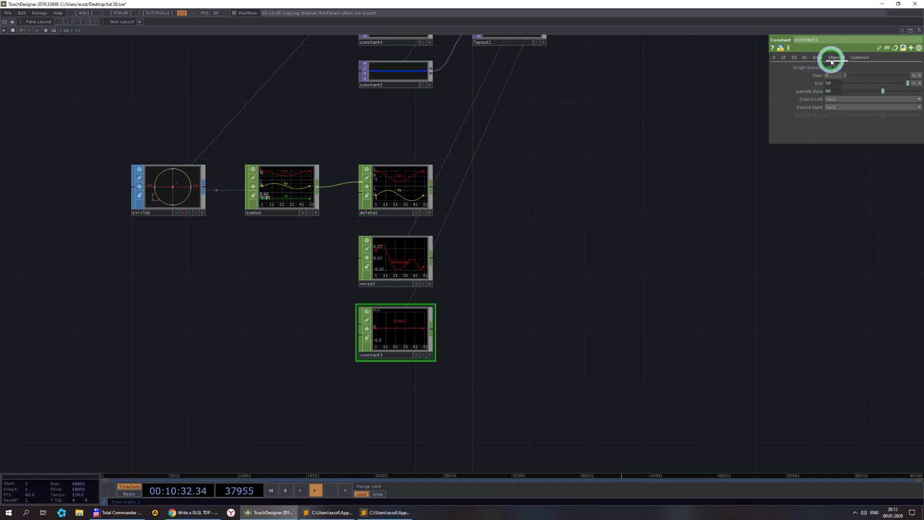
left_click(774, 58)
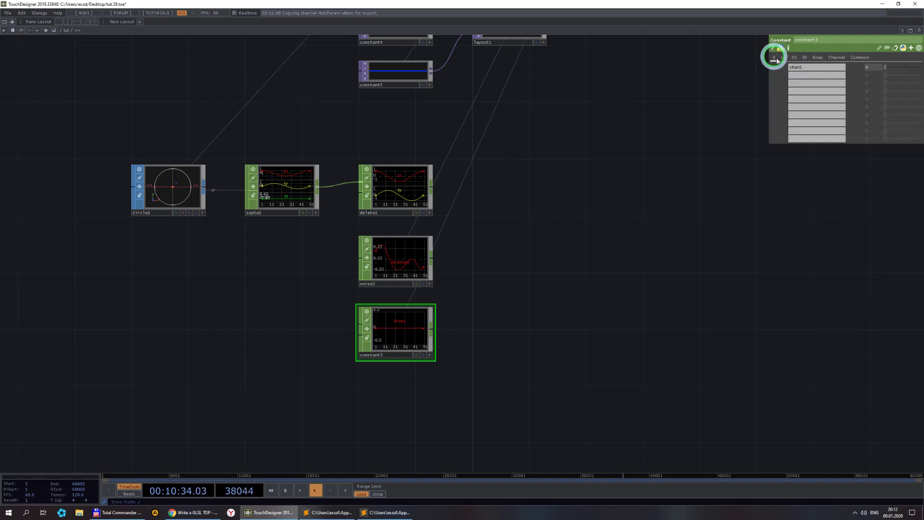
left_click(826, 68)
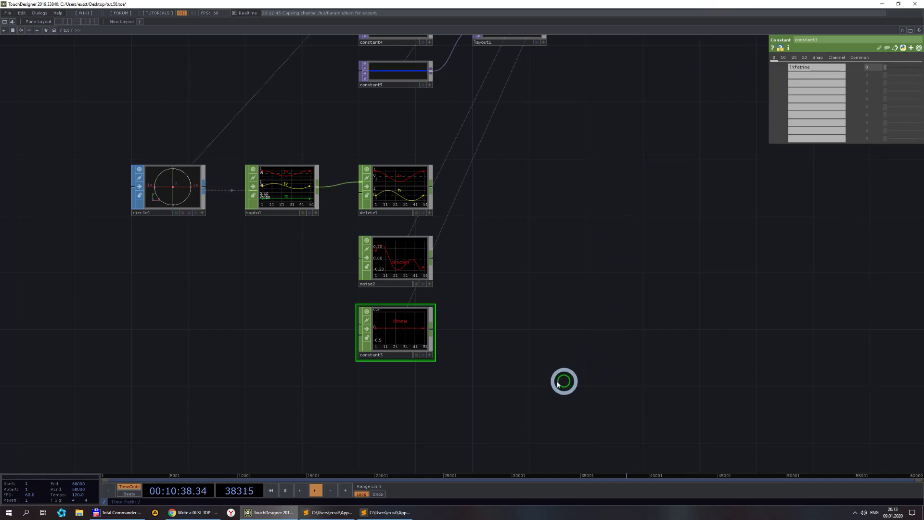
scroll(423, 378, "up", 5)
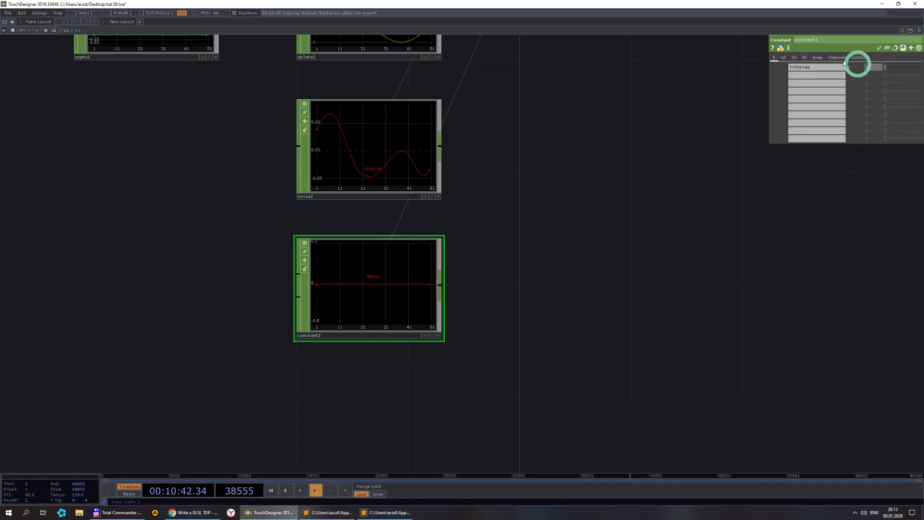
scroll(476, 337, "down", 3)
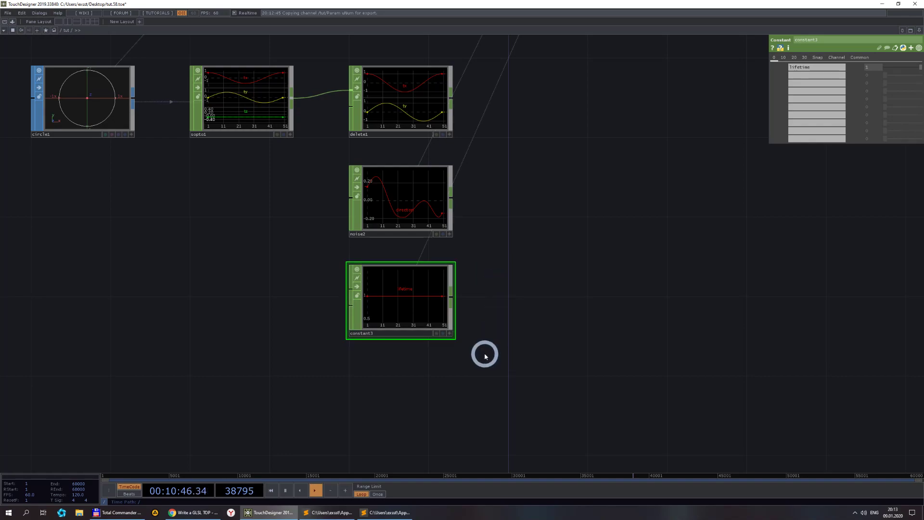
- Add a Merge CHOP after delete1 and wire noise2 and constant3 into it as well
scroll(481, 346, "down", 3)
scroll(475, 334, "up", 3)
scroll(469, 332, "down", 1)
left_click_drag(481, 327, 417, 292)
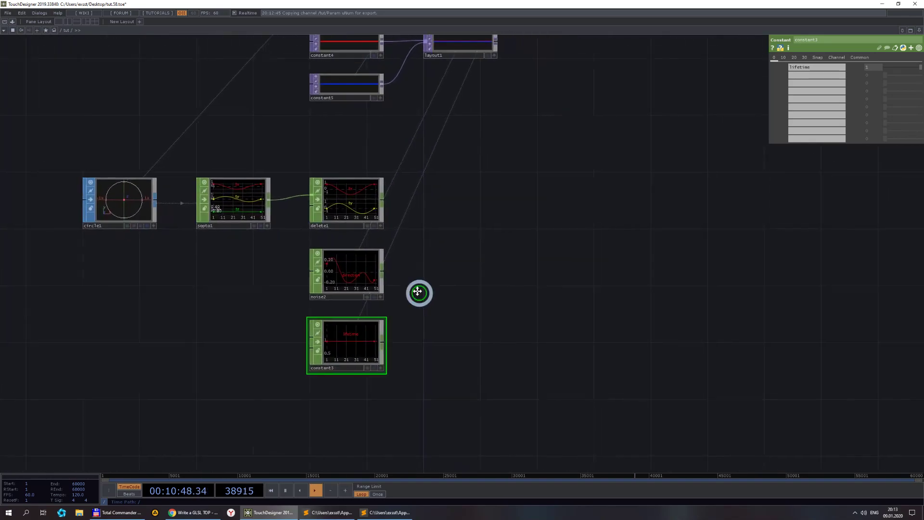
scroll(418, 292, "down", 2)
right_click_drag(363, 201, 359, 298)
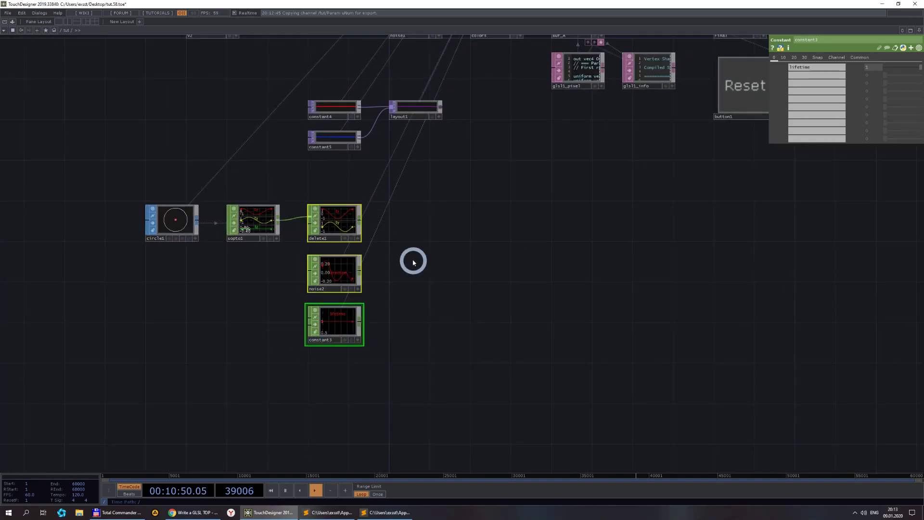
right_click(361, 222)
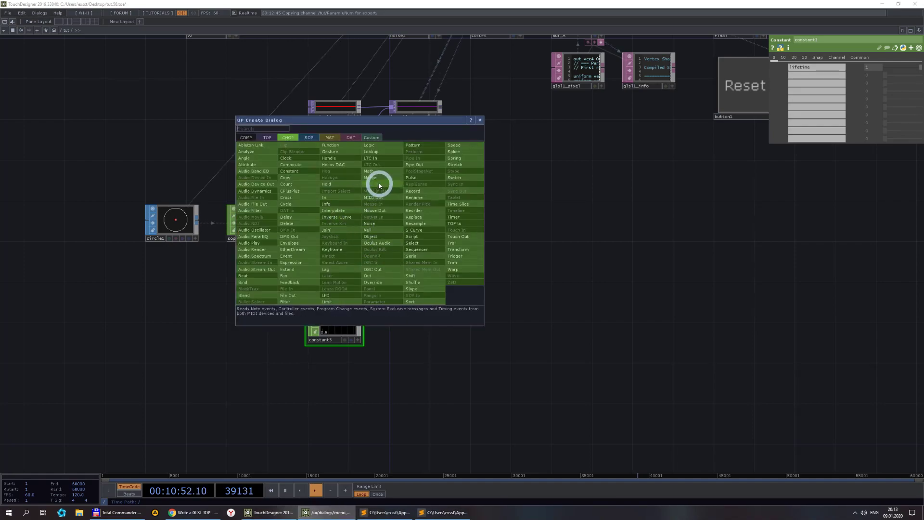
left_click(374, 178)
left_click(417, 222)
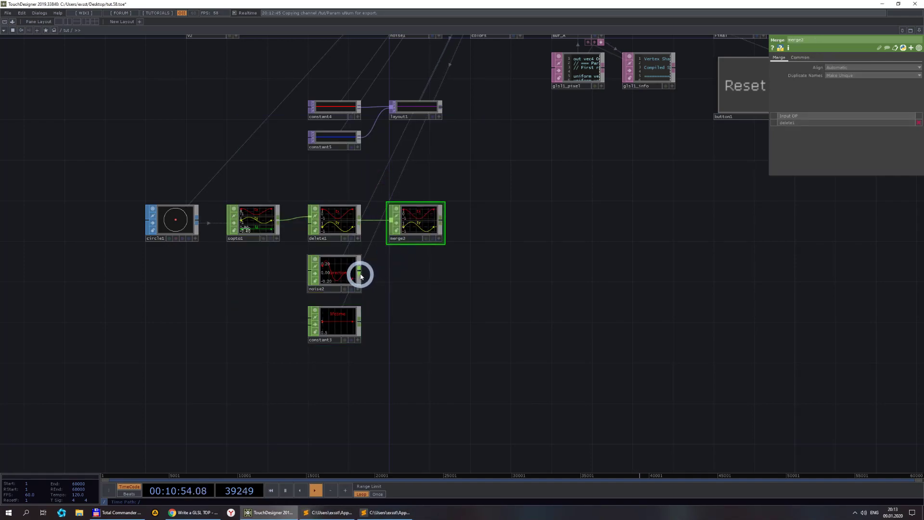
left_click_drag(360, 275, 380, 233)
left_click_drag(360, 321, 385, 233)
- Append a Null CHOP to merge2 and name it init
scroll(410, 243, "up", 2)
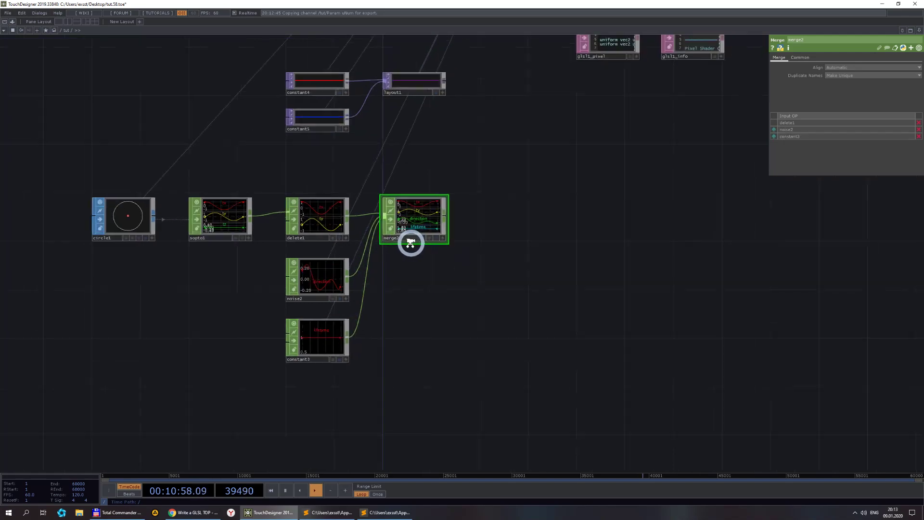
scroll(411, 242, "up", 1)
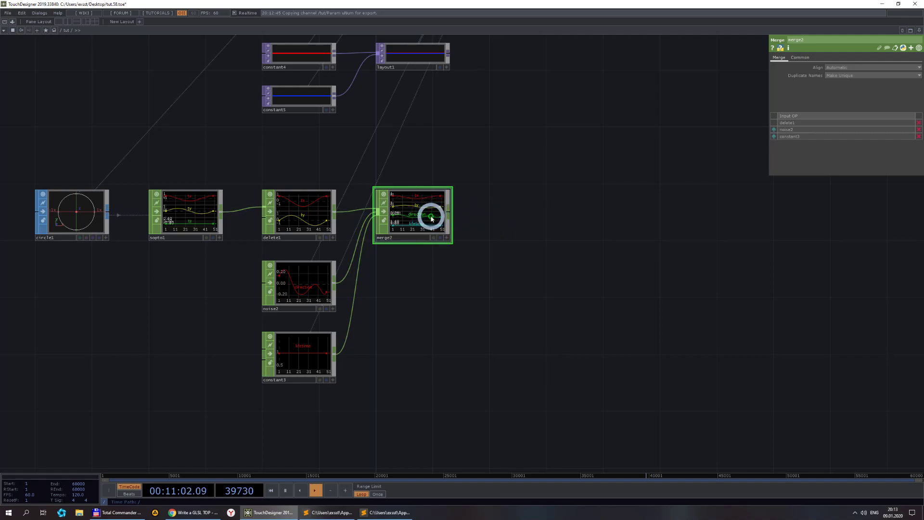
left_click(525, 209)
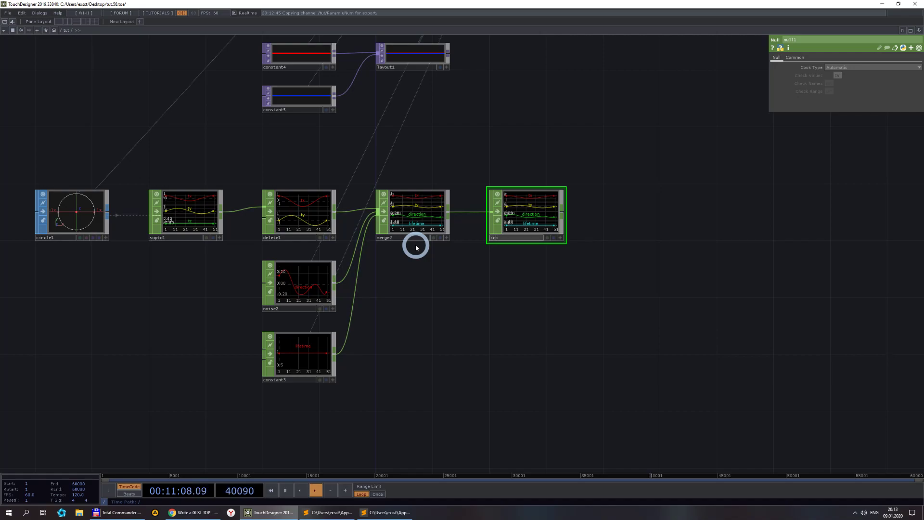
- Select the whole operator chain from circle1 to init and shift it slightly left in the network
scroll(617, 157, "down", 4)
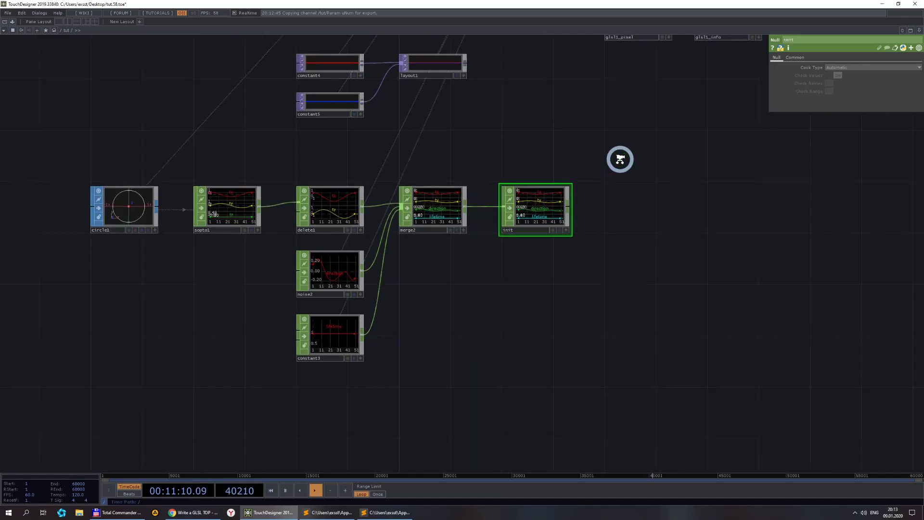
scroll(385, 270, "down", 2)
scroll(351, 213, "up", 5)
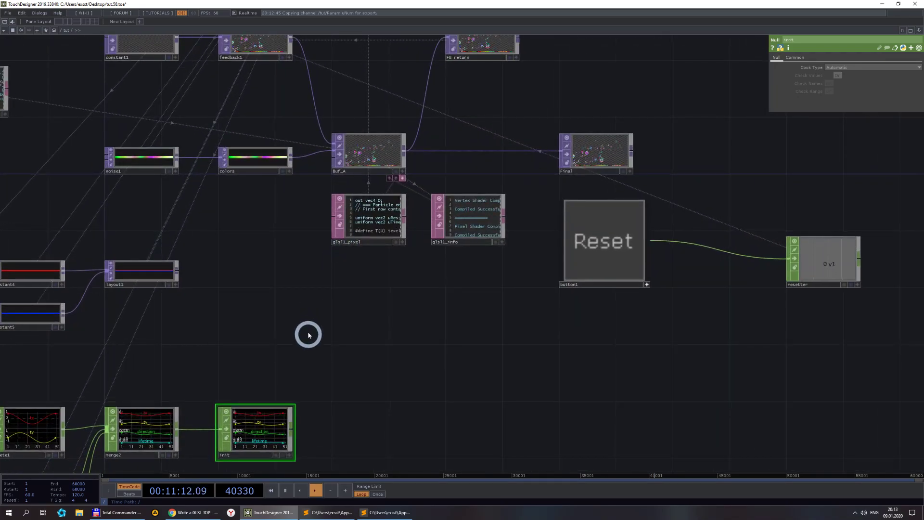
scroll(434, 225, "down", 5)
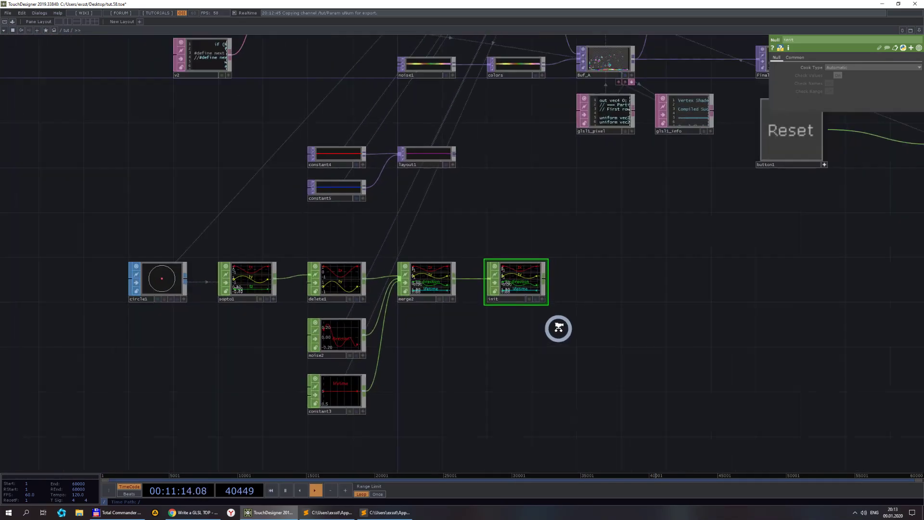
left_click_drag(554, 375, 275, 289)
left_click_drag(534, 303, 479, 302)
scroll(510, 289, "up", 3)
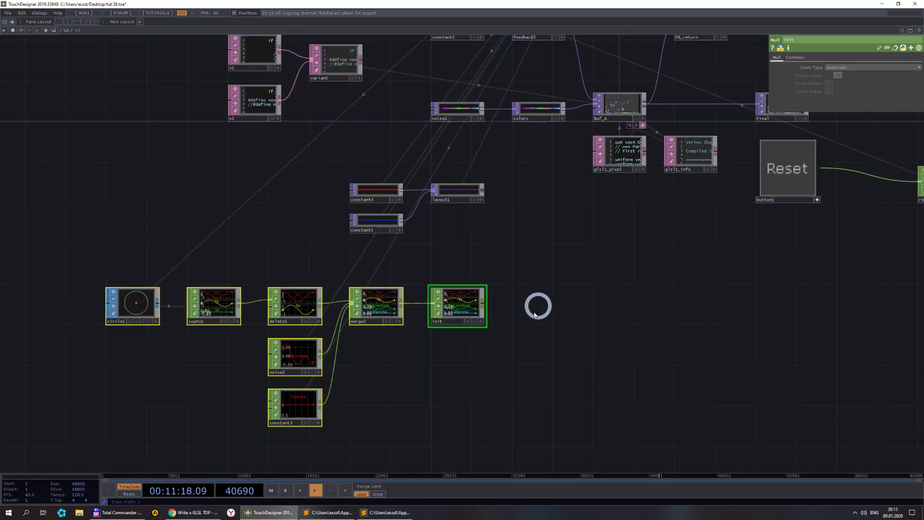
scroll(534, 313, "up", 3)
scroll(510, 301, "down", 3)
- Assign the init CHOP as the source of Buf_A's first array uniform
left_click(566, 144)
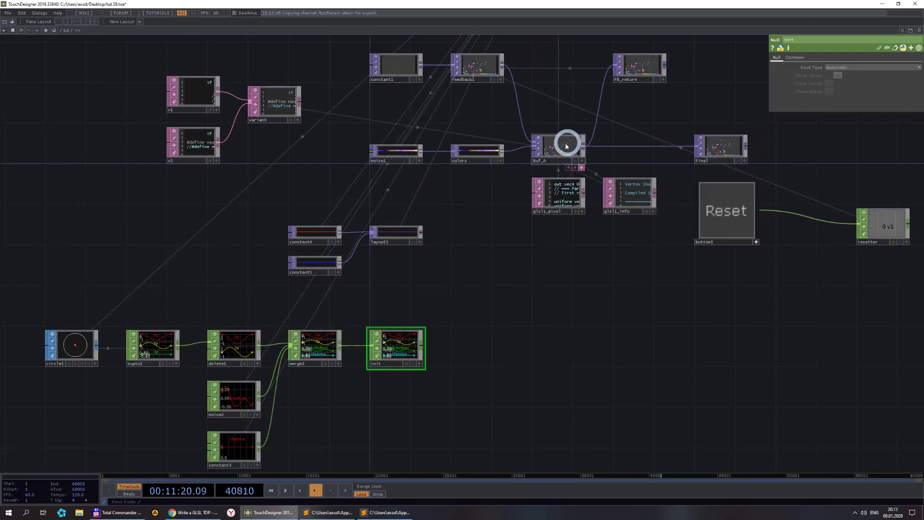
left_click(828, 76)
left_click(793, 58)
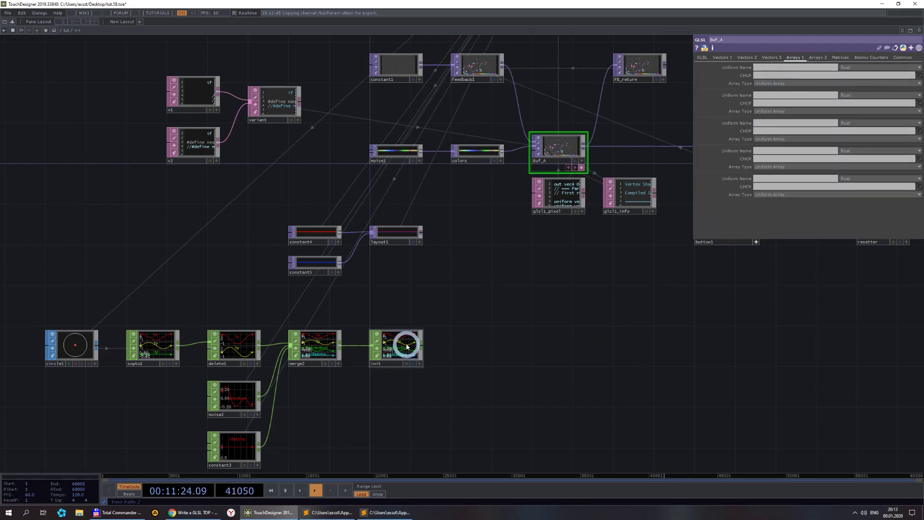
left_click_drag(404, 345, 763, 75)
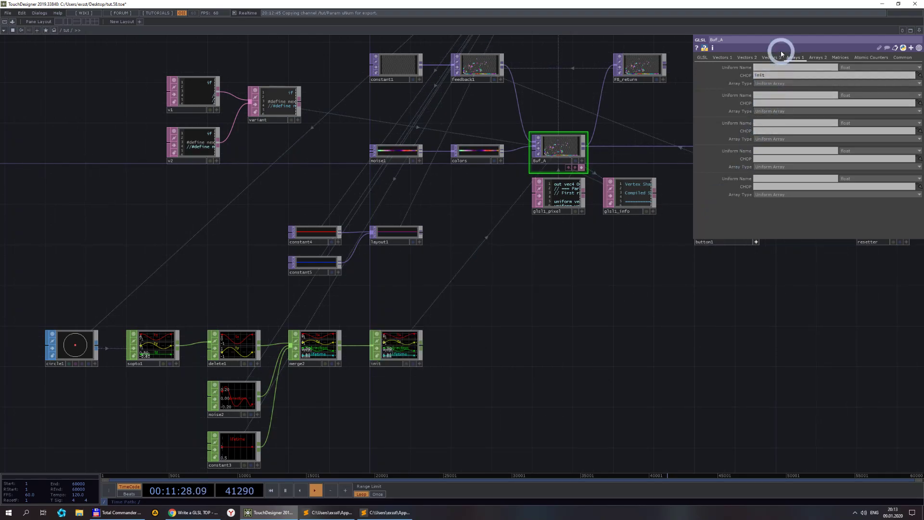
- Set Buf_A's first array uniform to vec4 with array type Texture Buffer, and name it sInit
left_click(846, 68)
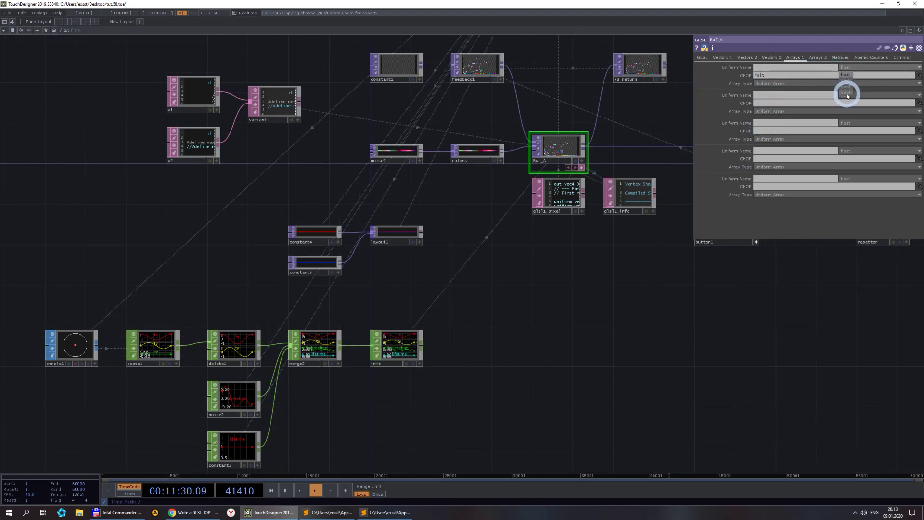
left_click(847, 93)
left_click(807, 82)
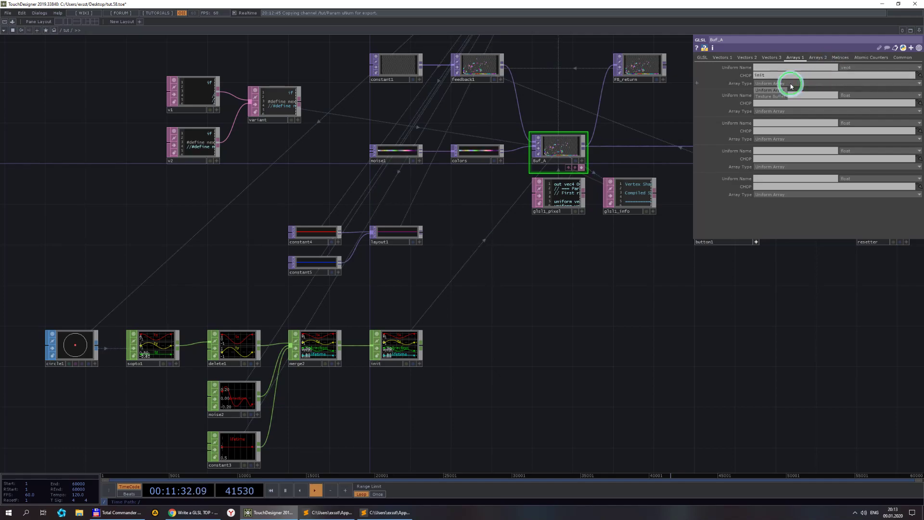
left_click(775, 93)
left_click(769, 68)
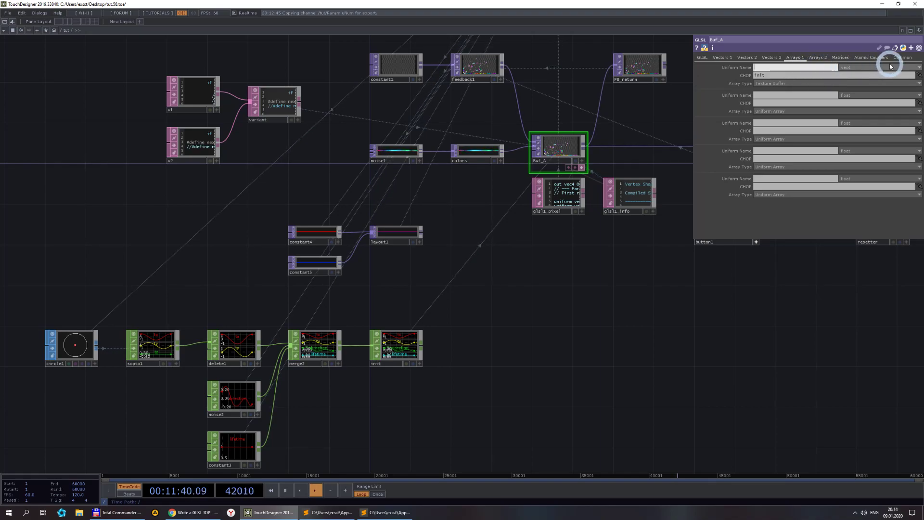
type("sInit")
left_click(568, 266)
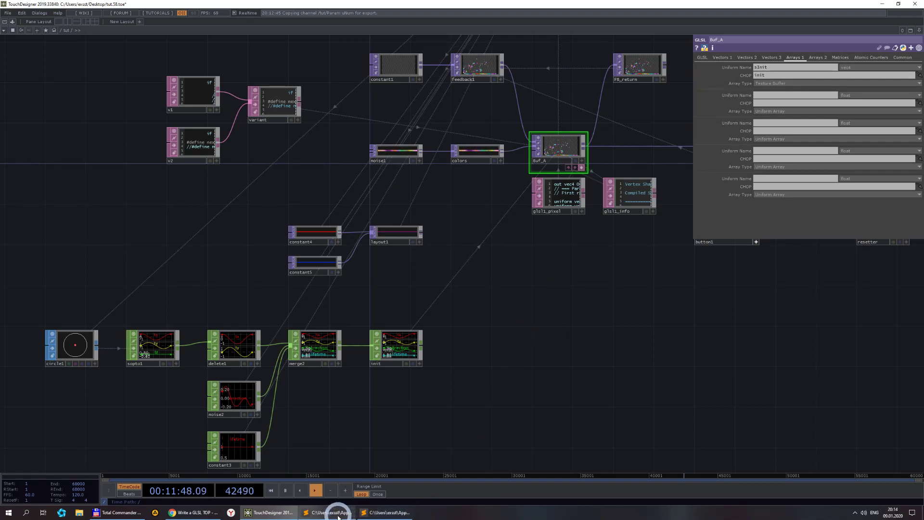
mouse_move(339, 515)
left_click(758, 68)
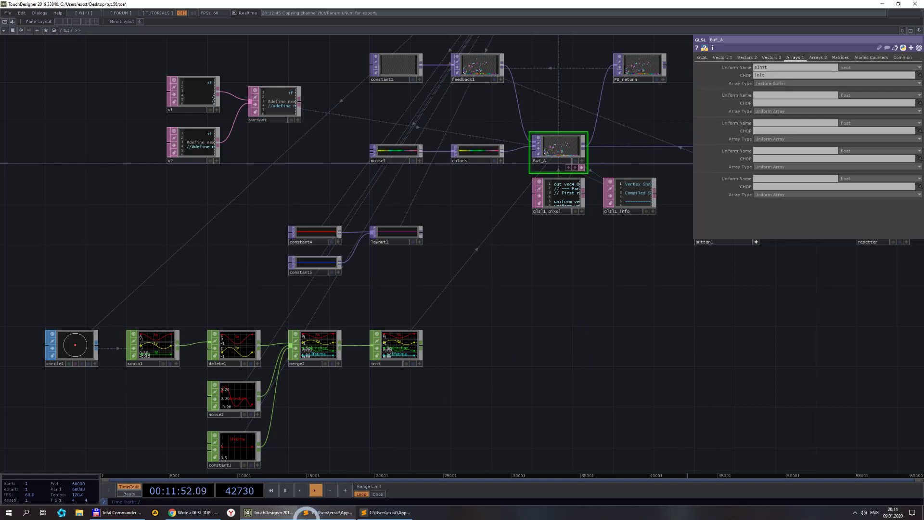
- In the pixel shader in Sublime Text, declare "uniform samplerBuffer sInit;" on a new line below the uAngle uniform
left_click(321, 513)
scroll(339, 315, "up", 7)
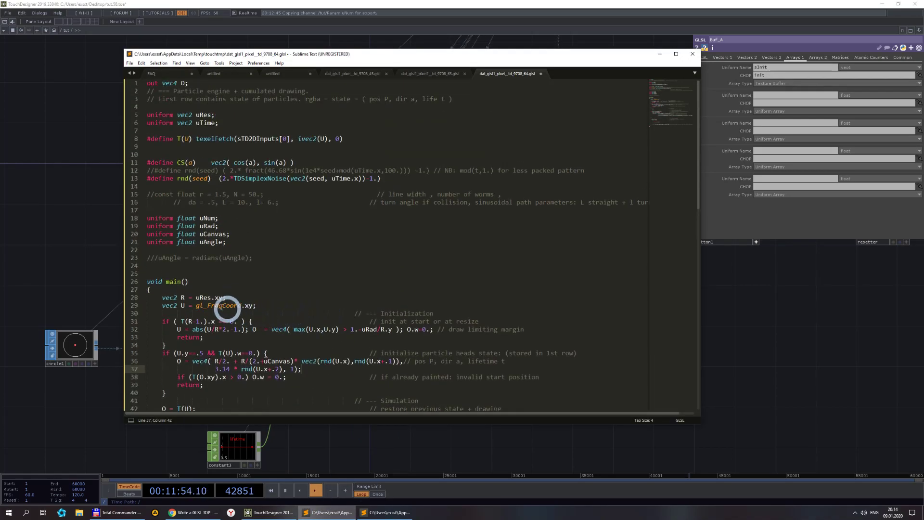
left_click(231, 125)
key("Return")
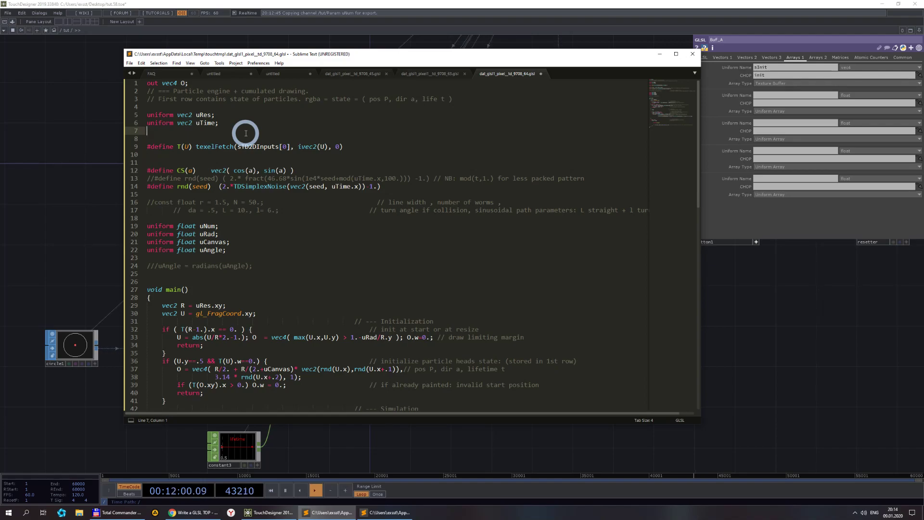
left_click(250, 250)
key("Return")
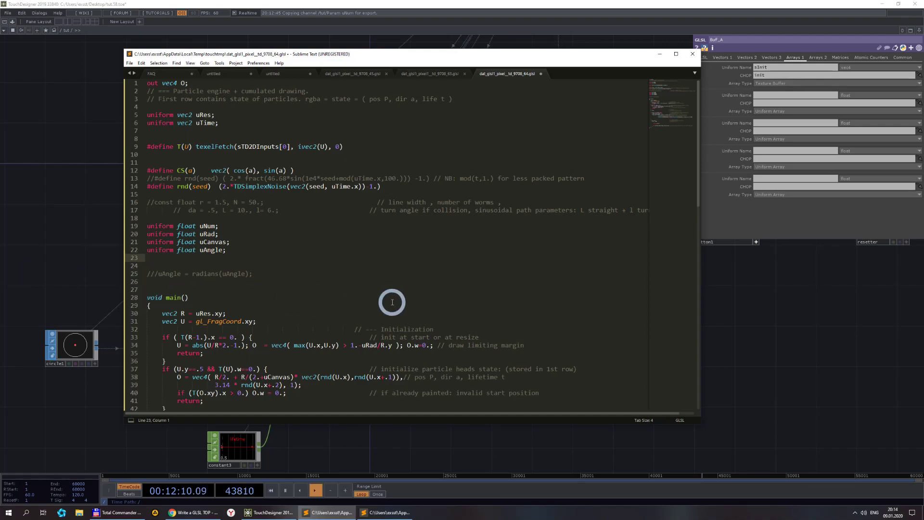
type("unif")
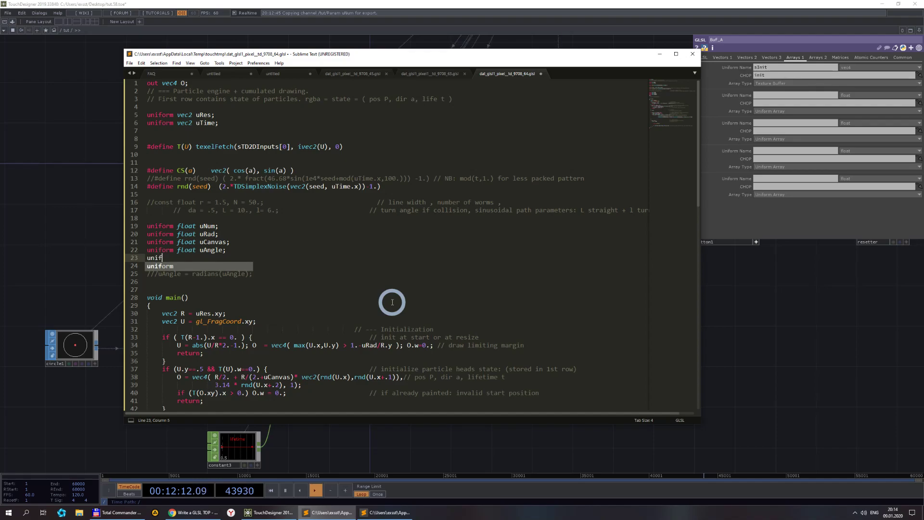
type("orm")
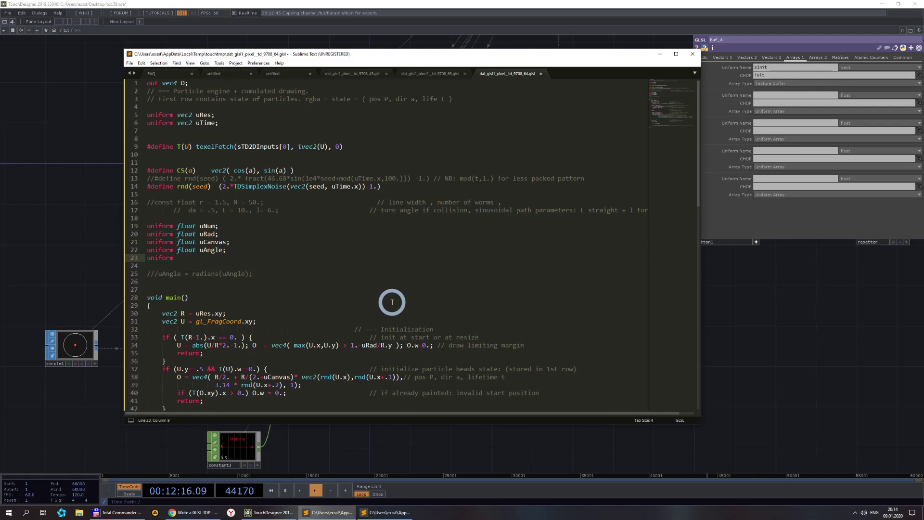
type(" samplerBuffer sInit;")
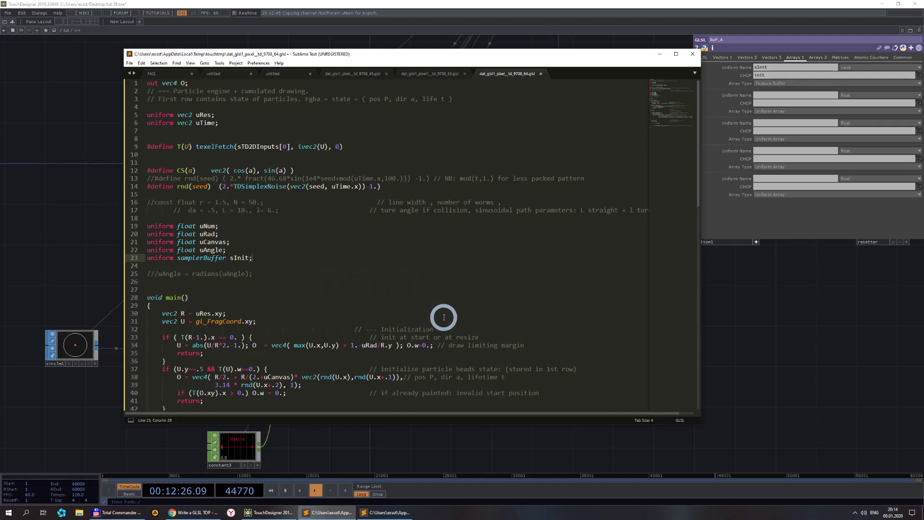
- Move the "3.14 * rnd(U.x+.2), 1);" part of the particle-head initialization up so the whole vec4 assignment sits on one line
scroll(442, 317, "down", 7)
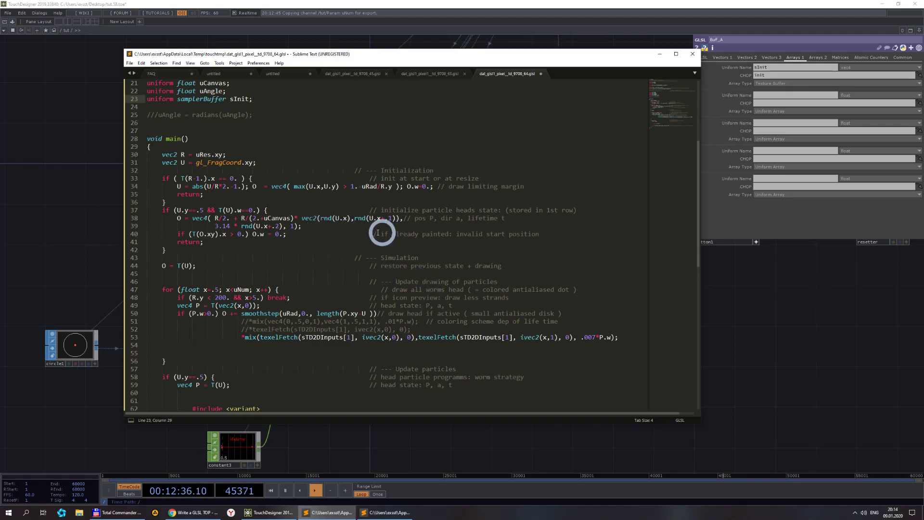
left_click_drag(297, 226, 215, 227)
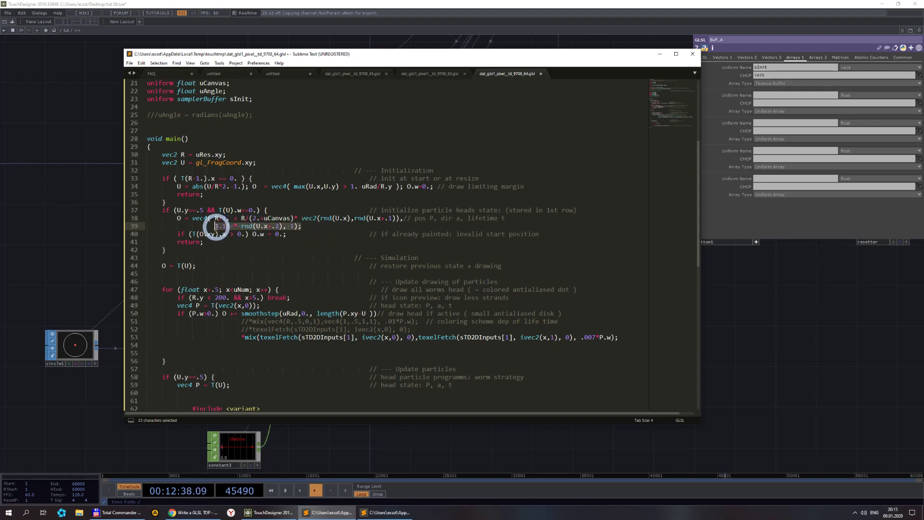
key("ctrl+x")
left_click(406, 218)
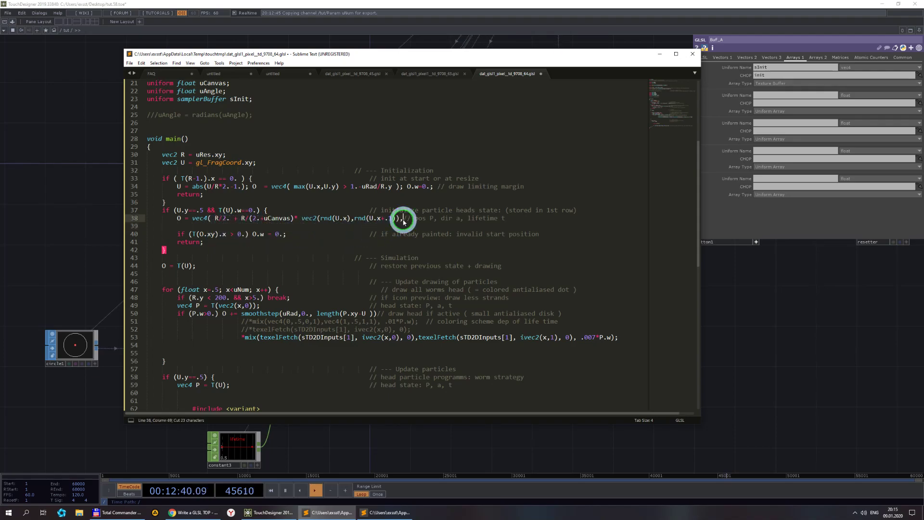
key("ctrl+v")
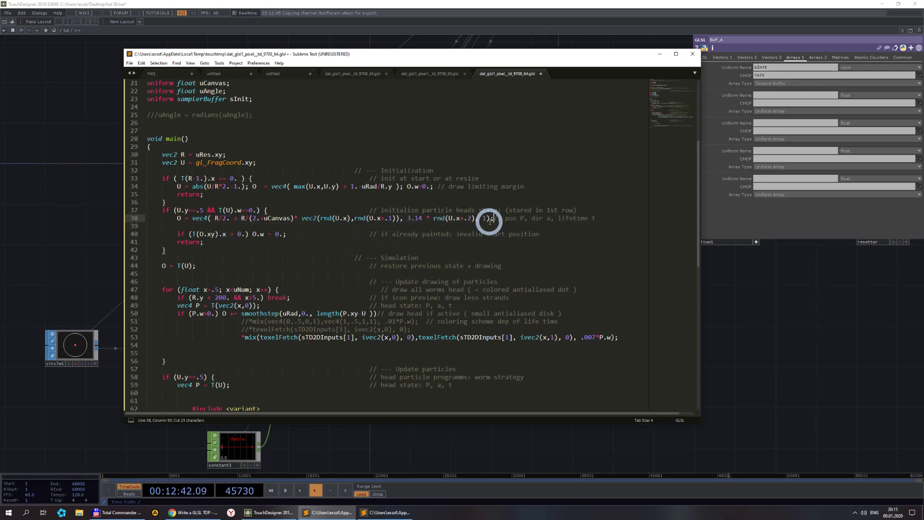
- Duplicate the particle-head assignment to O on the line below, comment out the original, and add a blank line after the copy
left_click_drag(494, 220, 177, 218)
key("ctrl+c")
left_click(190, 227)
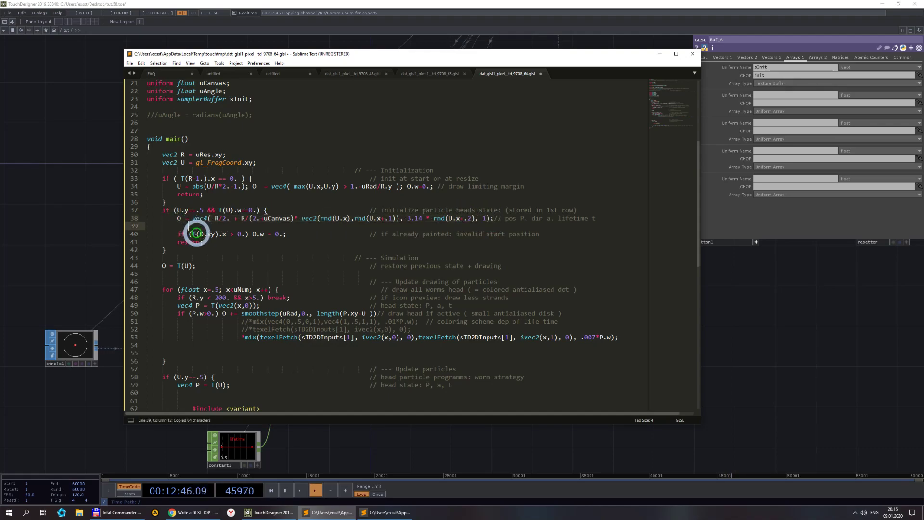
key("ctrl+v")
left_click(178, 218)
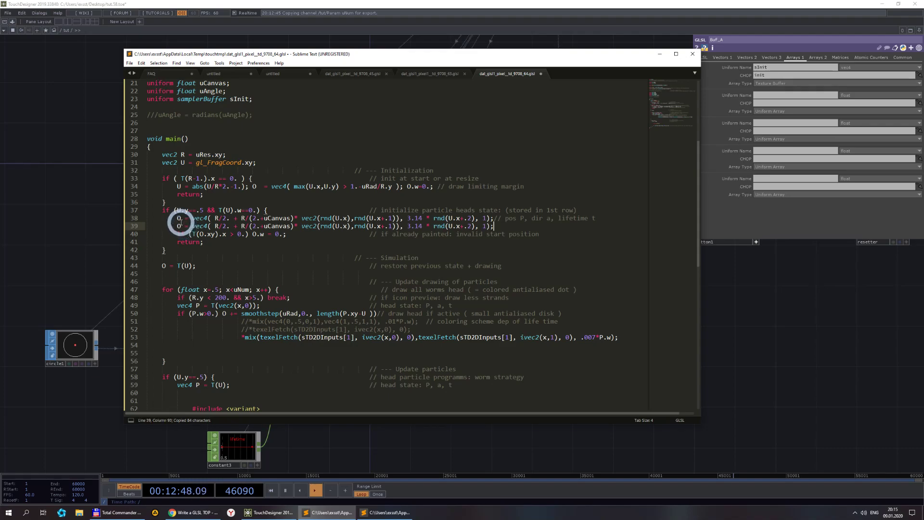
type("//")
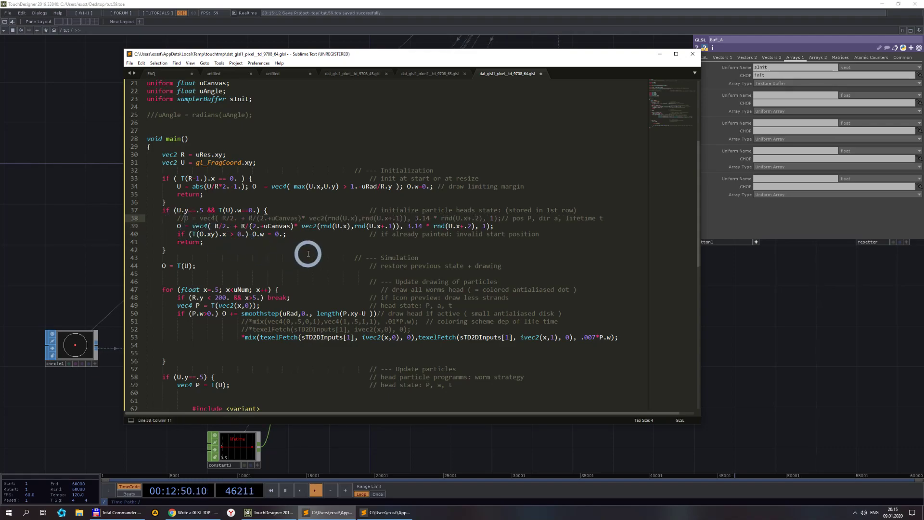
left_click(508, 228)
key("Return")
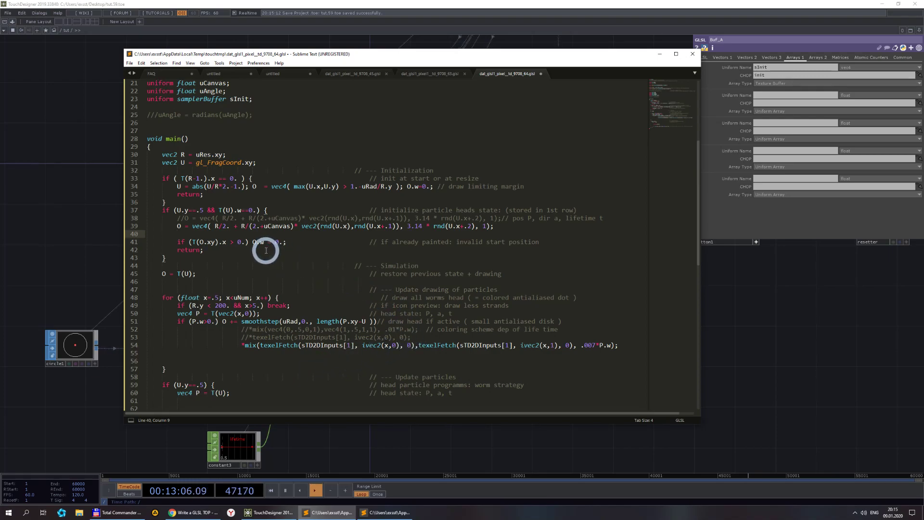
- Below the vec2 U declaration in main(), start a new variable with "vec4 init = texelFetch()"
left_click(265, 162)
key("Return")
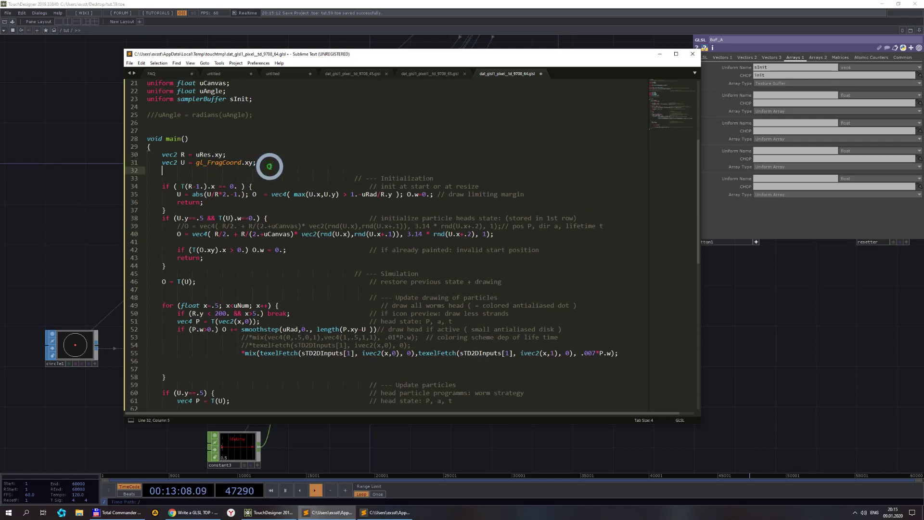
type("v")
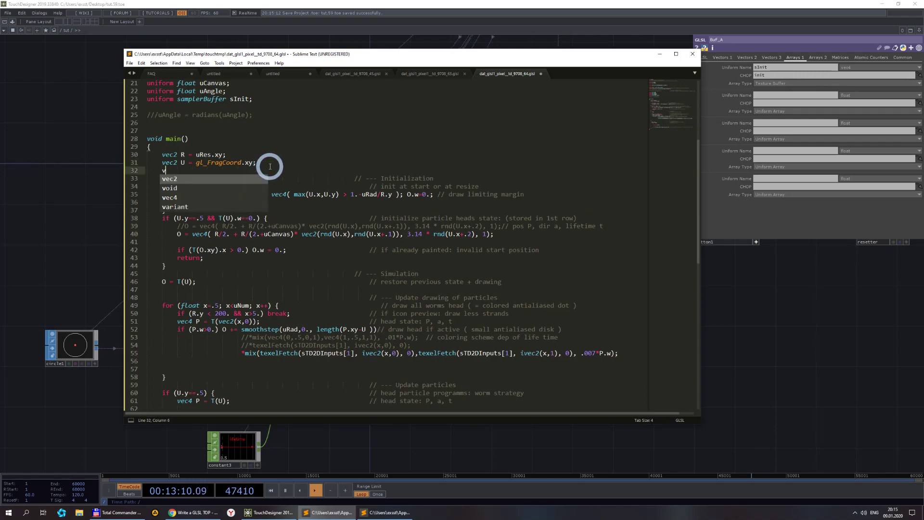
type("ec4")
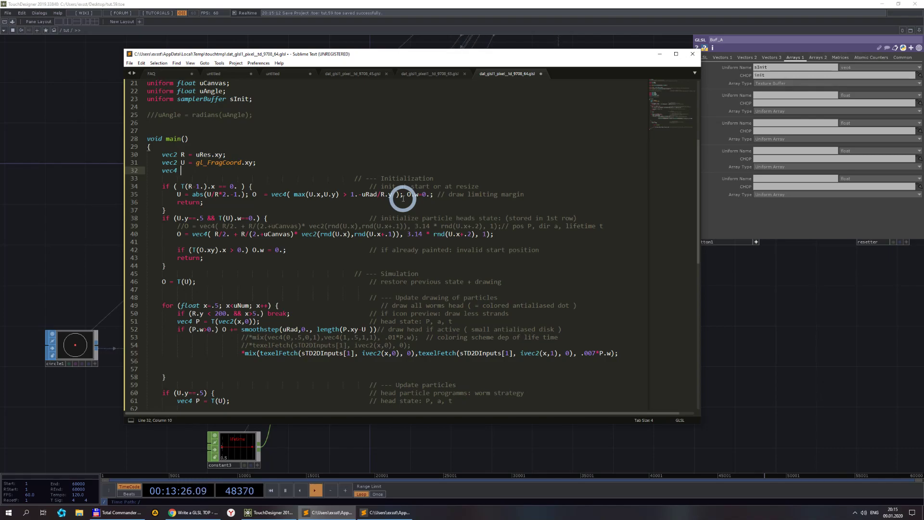
type("init")
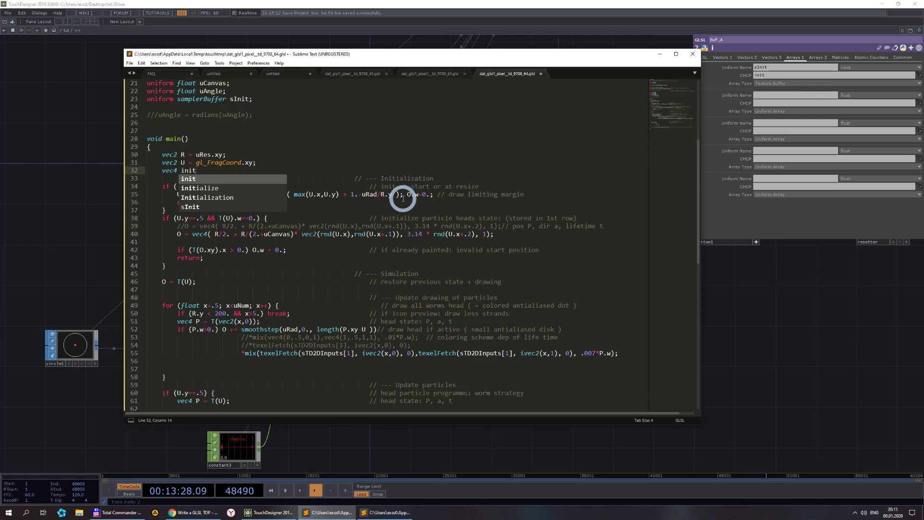
type(" =")
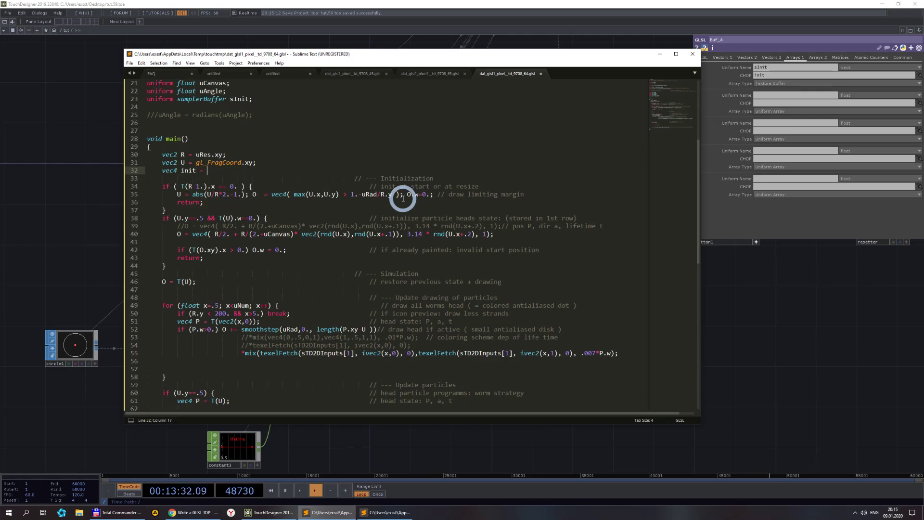
type(" tex")
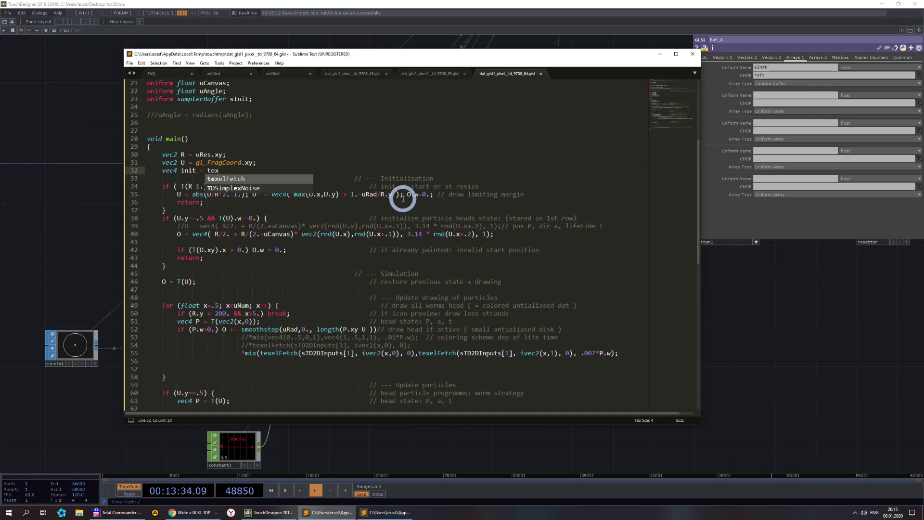
key("Tab")
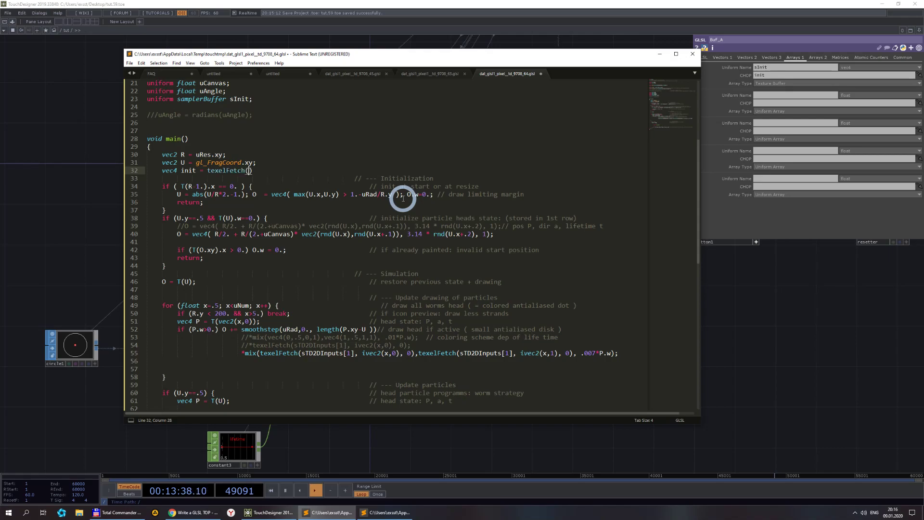
key("ctrl+v")
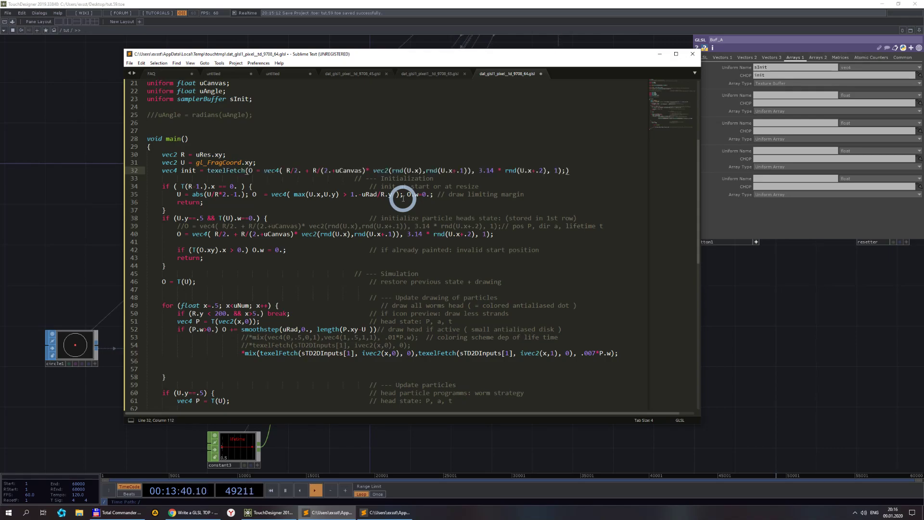
key("ctrl+z")
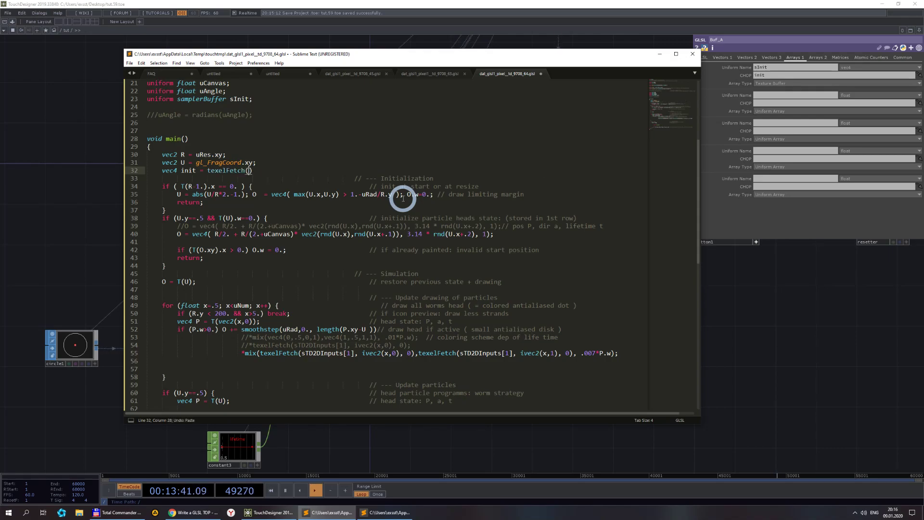
- Fill in the arguments of init's texelFetch call with sInit and int(U)
left_click(238, 99)
double_click(238, 99)
key("ctrl+c")
left_click(250, 170)
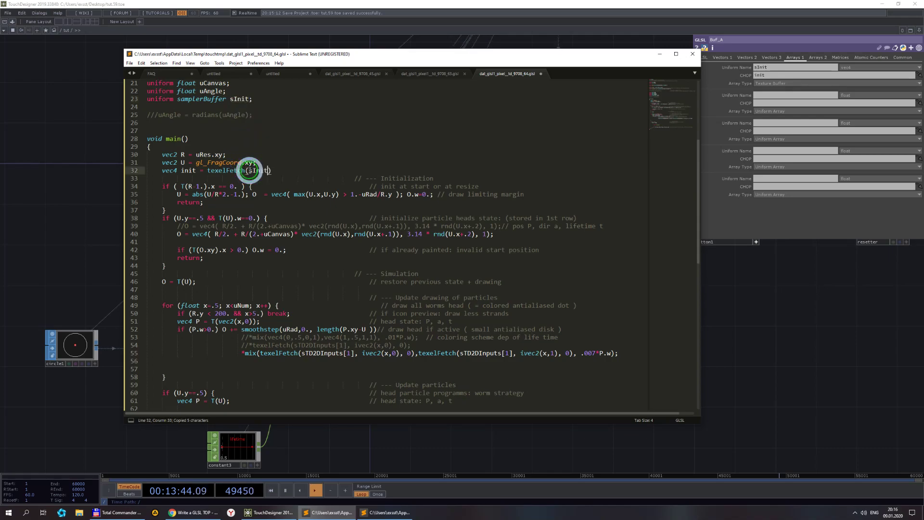
key("ctrl+v")
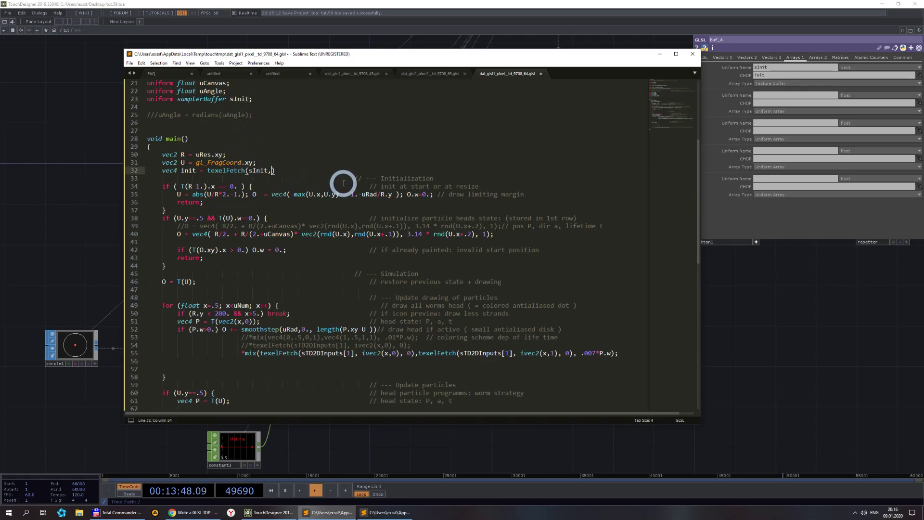
type("int")
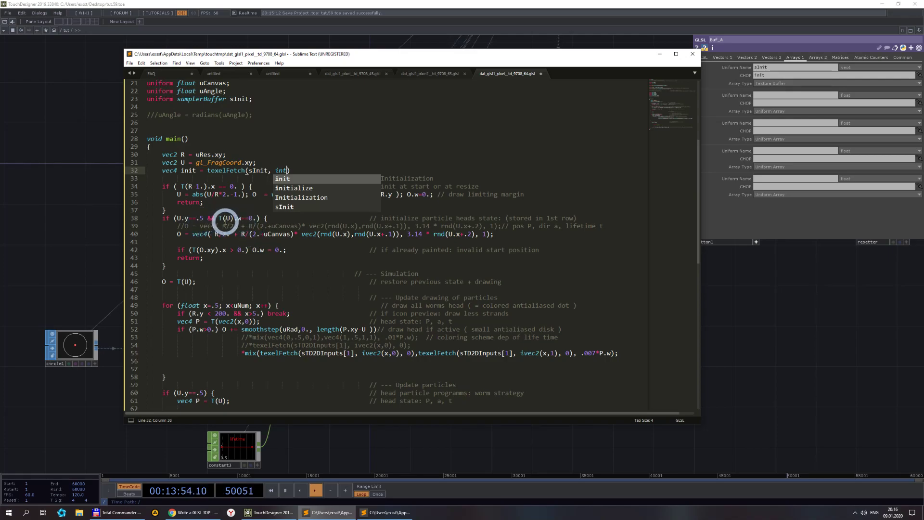
scroll(273, 156, "up", 3)
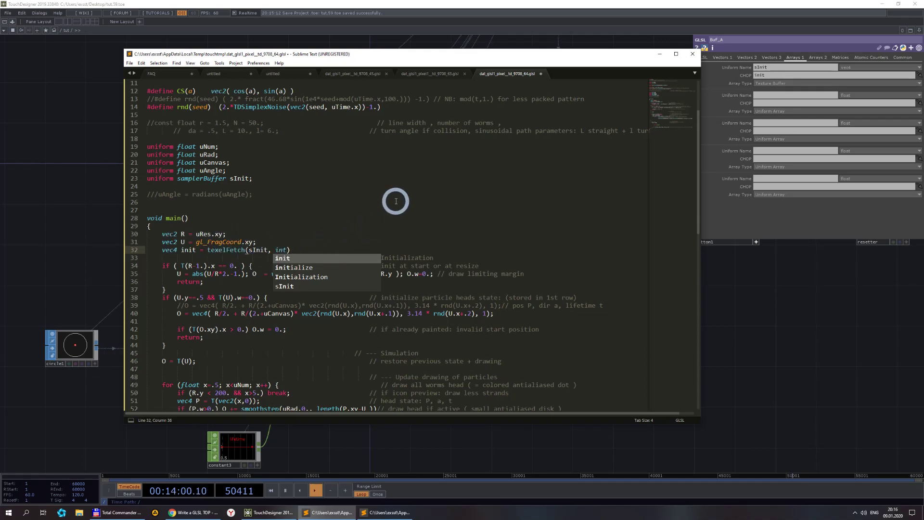
type("(U")
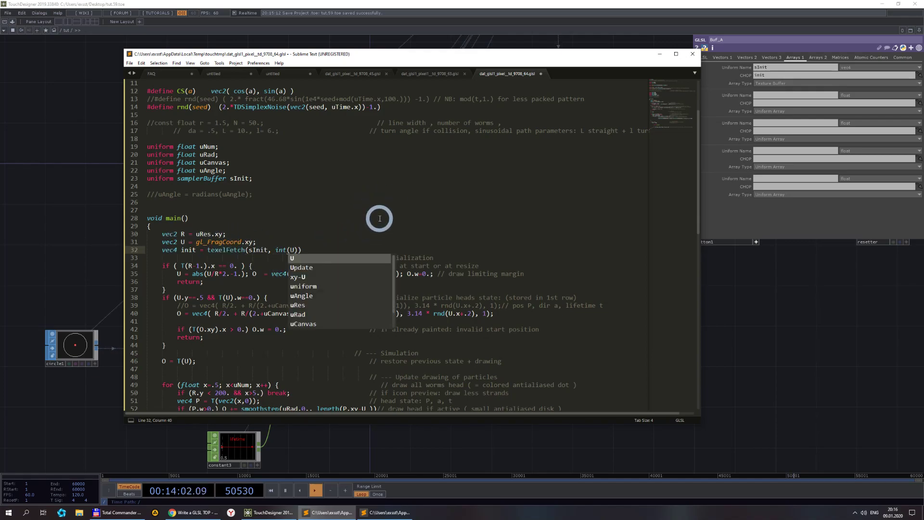
left_click(379, 217)
- In the active particle-head assignment to O, replace the random coordinates inside vec2() with init.xy
scroll(330, 343, "down", 3)
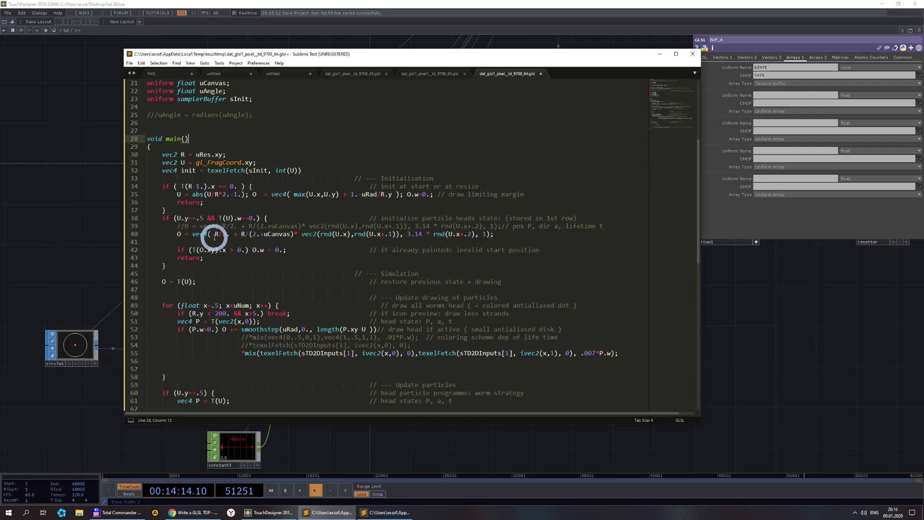
left_click_drag(215, 235, 298, 235)
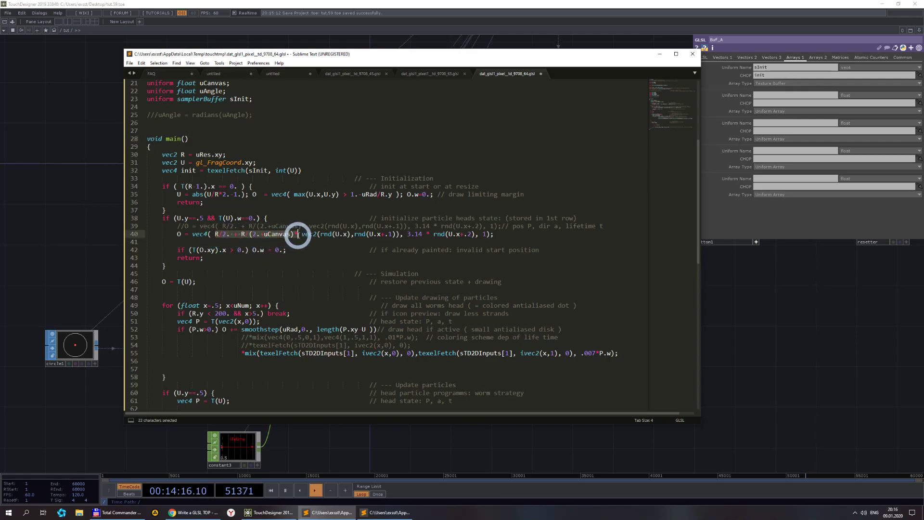
left_click(302, 235)
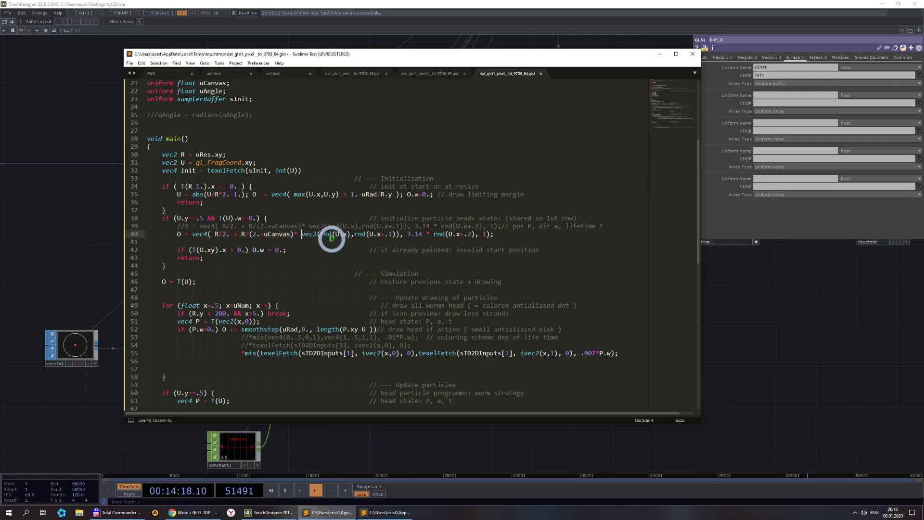
left_click_drag(322, 235, 384, 235)
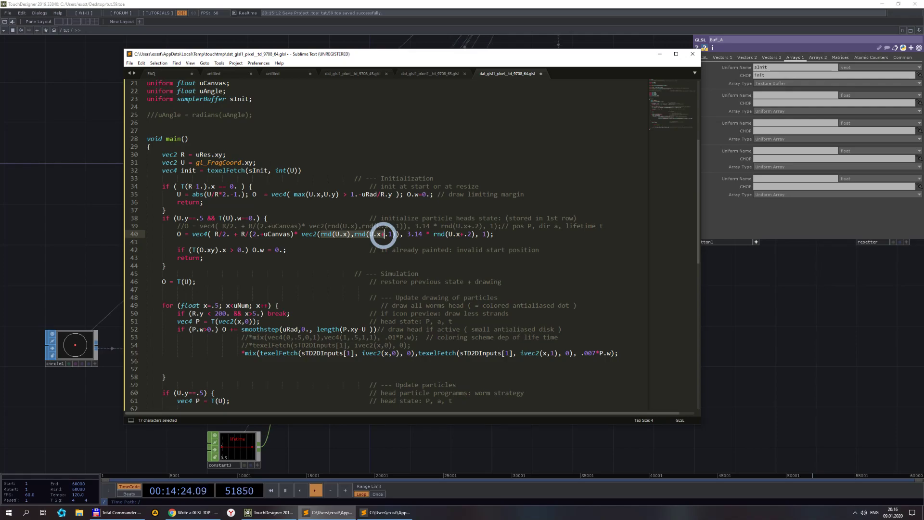
left_click_drag(384, 235, 396, 234)
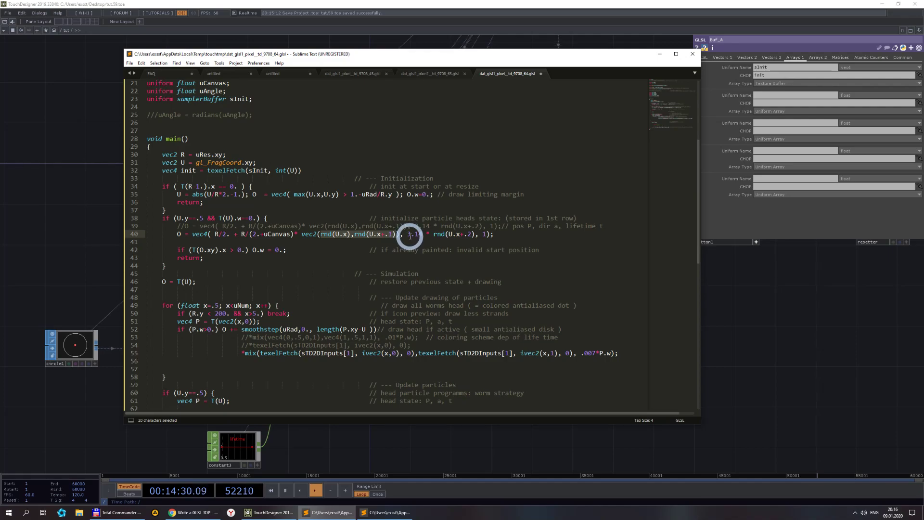
type("i")
type("nit")
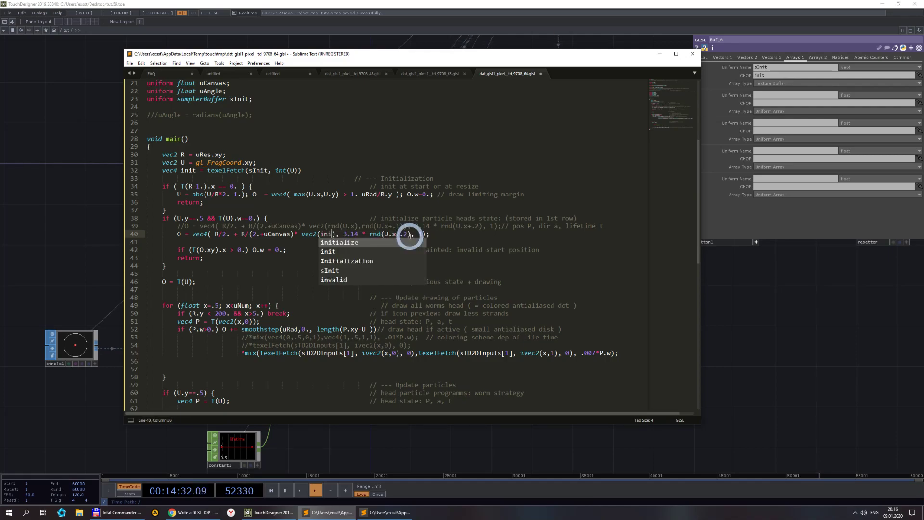
type(".")
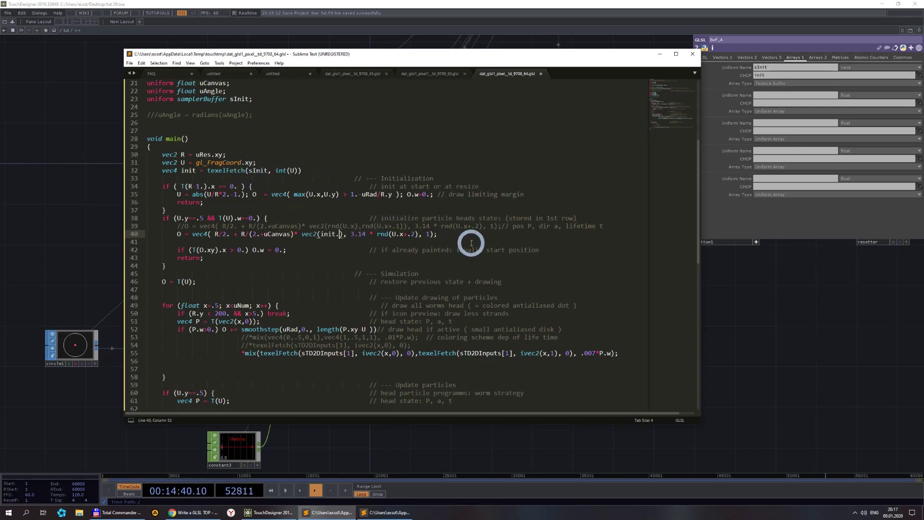
type("xy")
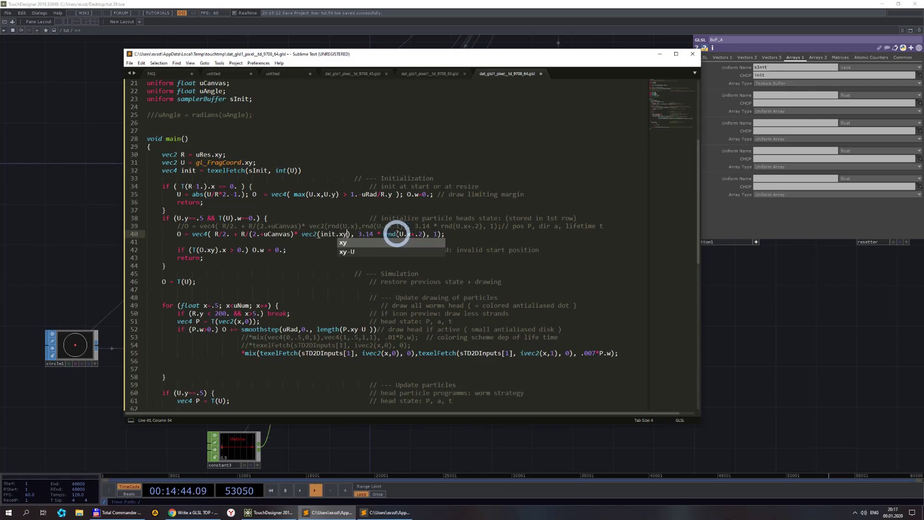
key("Escape")
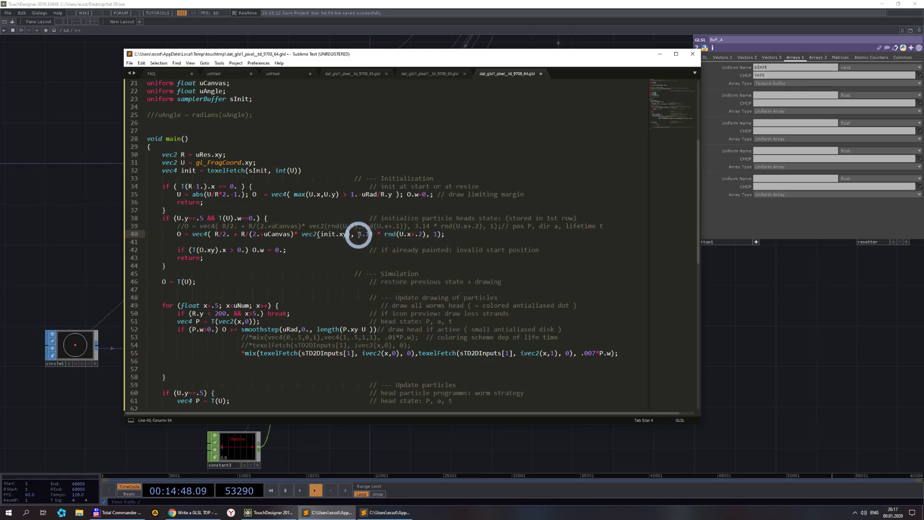
- Replace the assignment's direction and lifetime arguments with sInit.y and sInit.w, and save the shader
left_click_drag(358, 234, 427, 234)
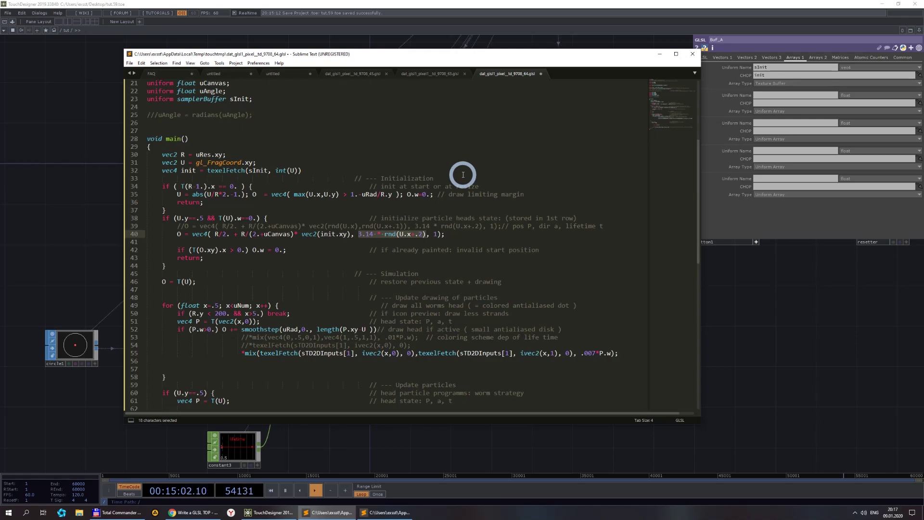
key("ctrl+v")
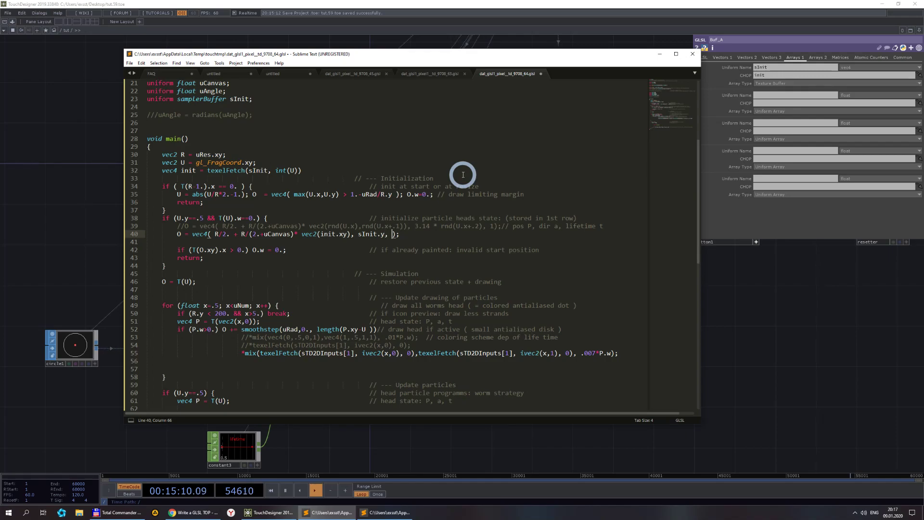
type("w")
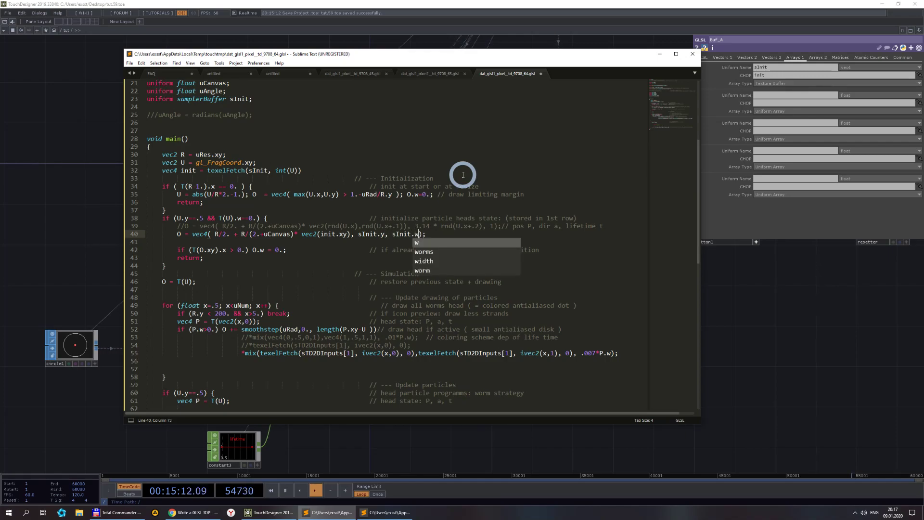
key("ctrl+s")
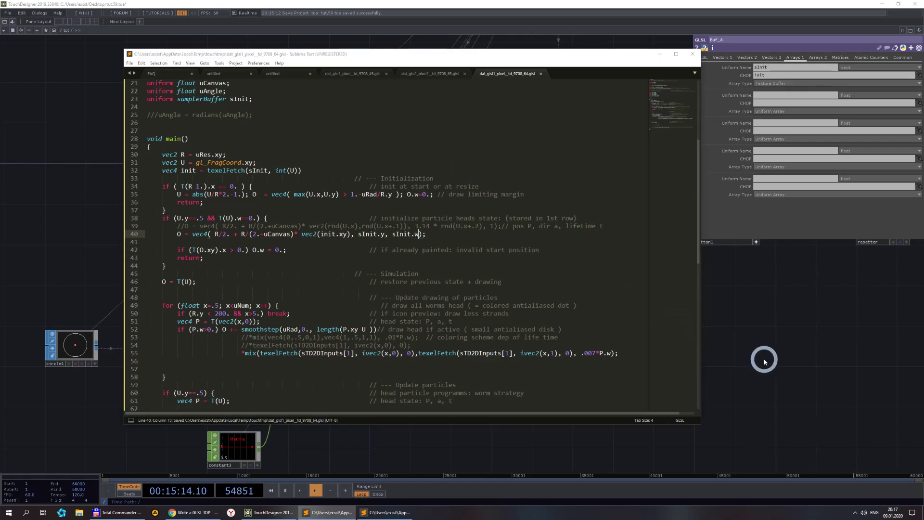
- Switch to TouchDesigner and examine the shader compile results in glsl1_info
left_click(677, 354)
scroll(678, 345, "down", 3)
left_click_drag(681, 336, 423, 328)
scroll(423, 327, "up", 10)
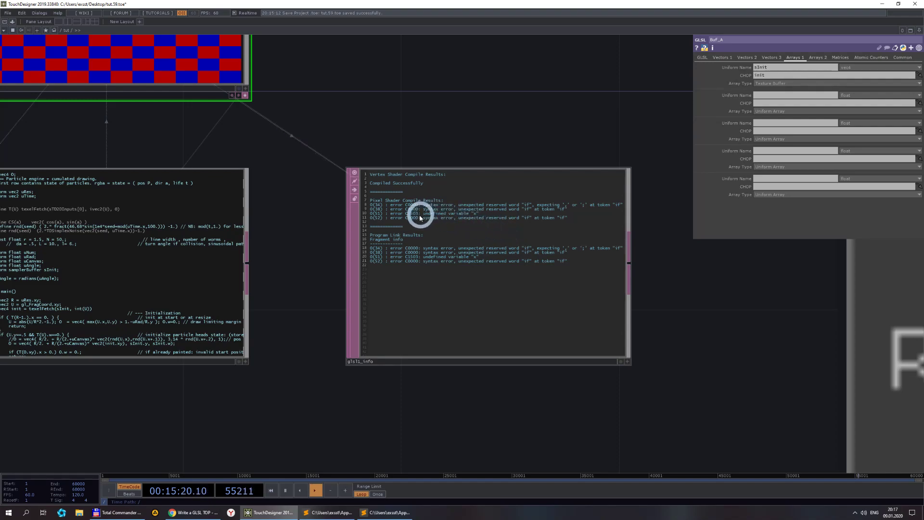
- Return to the shader in Sublime Text, change the direction argument to sInit.z, and save
left_click(321, 513)
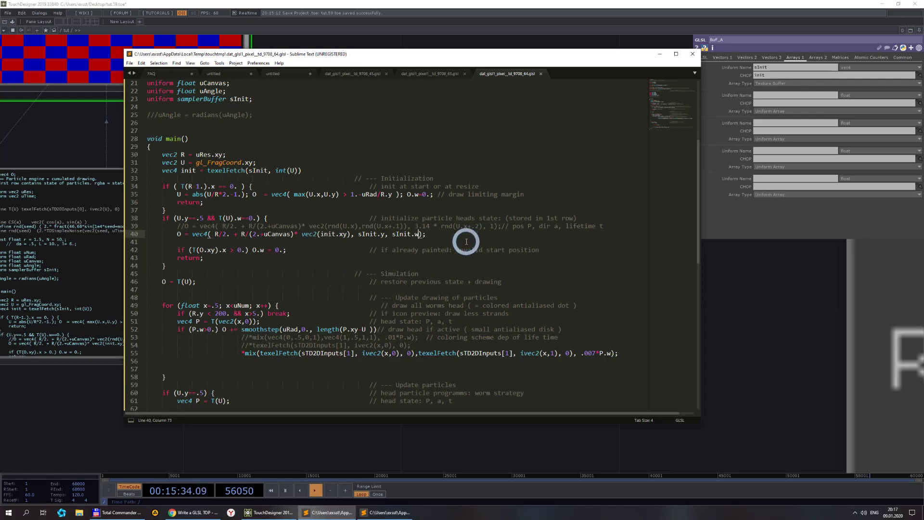
double_click(383, 234)
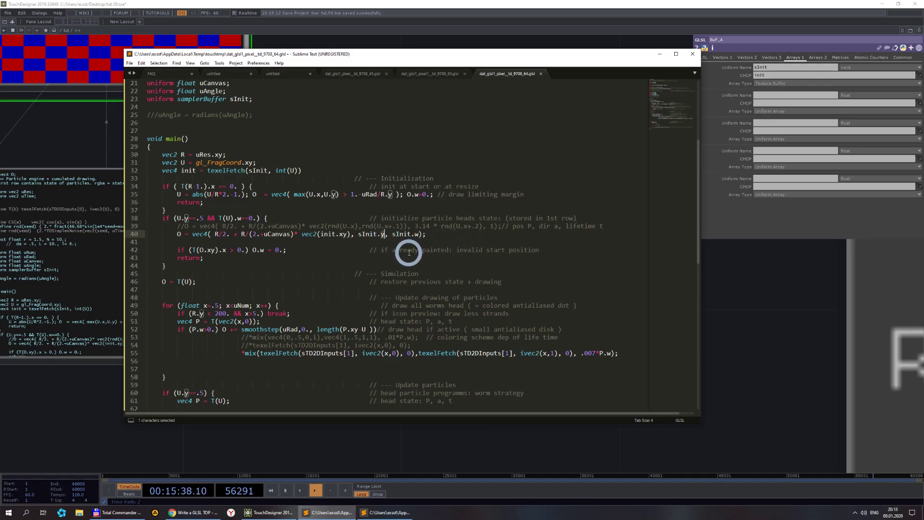
type("z")
key("ctrl+s")
scroll(780, 328, "down", 5)
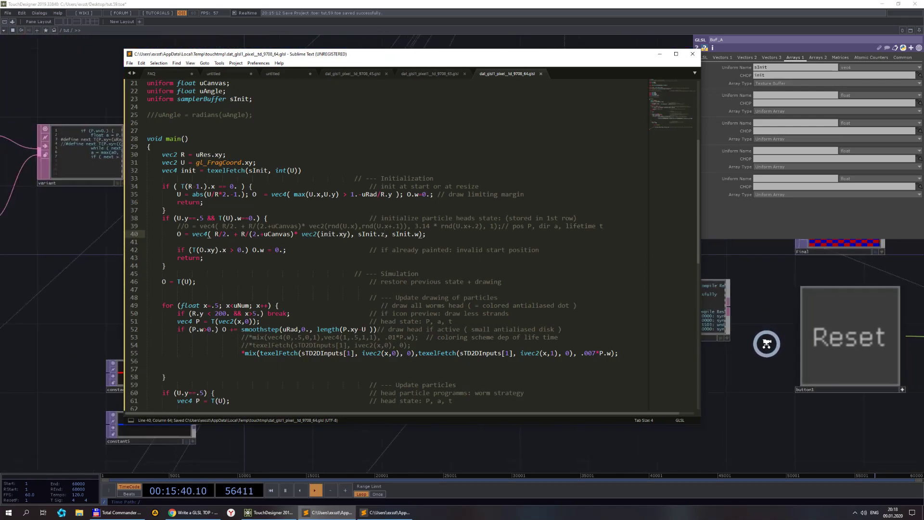
scroll(734, 325, "up", 5)
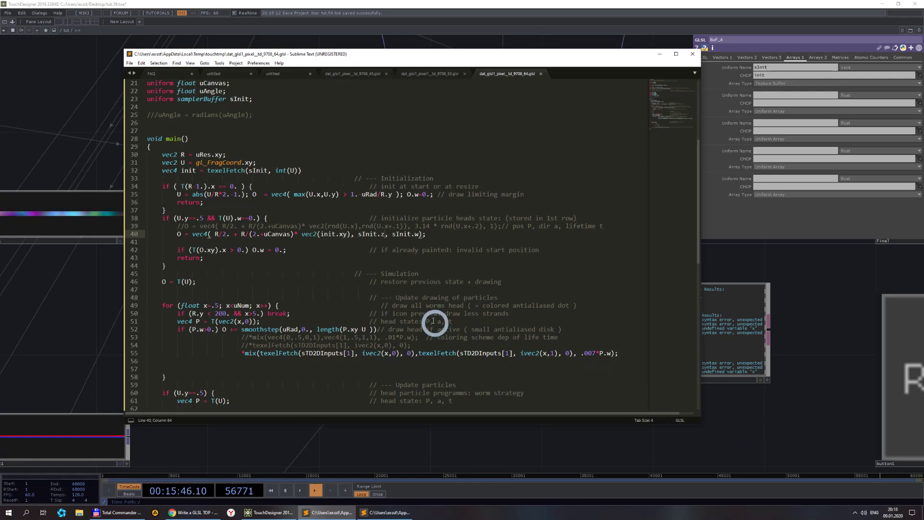
- Replace init with sInit inside the assignment's vec2(), save the shader, and check its compile results in TouchDesigner
double_click(366, 234)
key("ctrl+c")
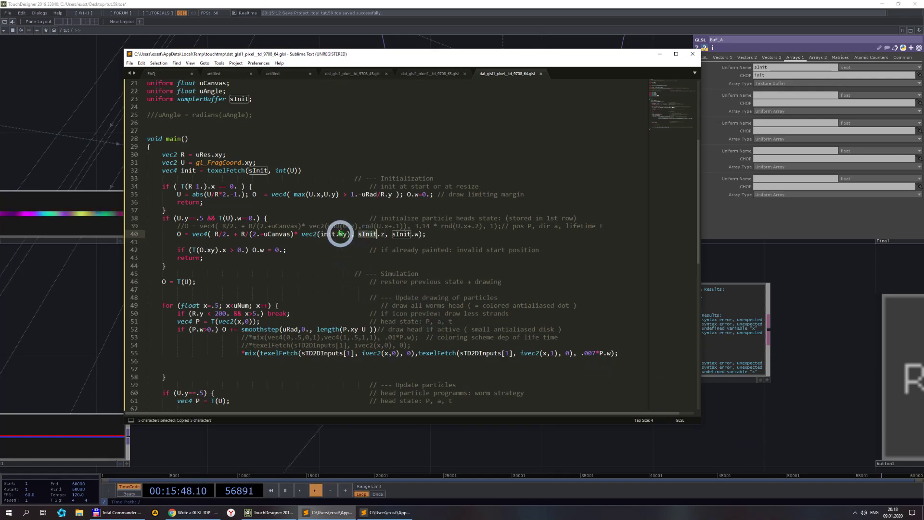
double_click(325, 235)
key("ctrl+v")
key("ctrl+s")
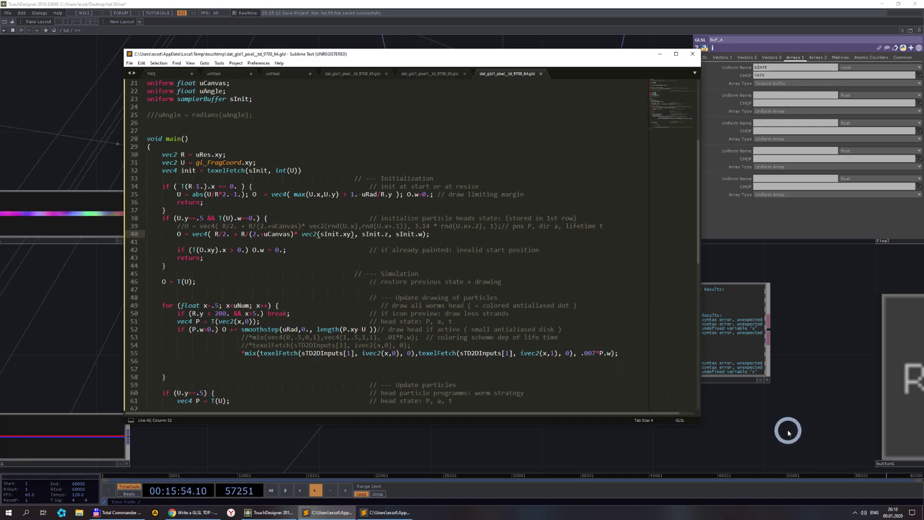
scroll(788, 430, "down", 2)
left_click(770, 414)
scroll(693, 357, "up", 4)
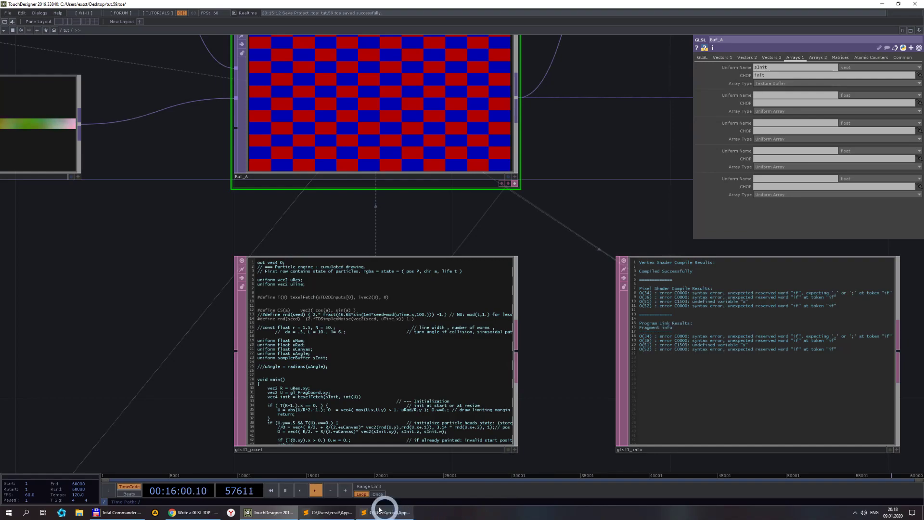
- Back in Sublime Text, change the assignment's component suffixes to sInit.rg, sInit.b and sInit.a, and save the shader
mouse_move(323, 512)
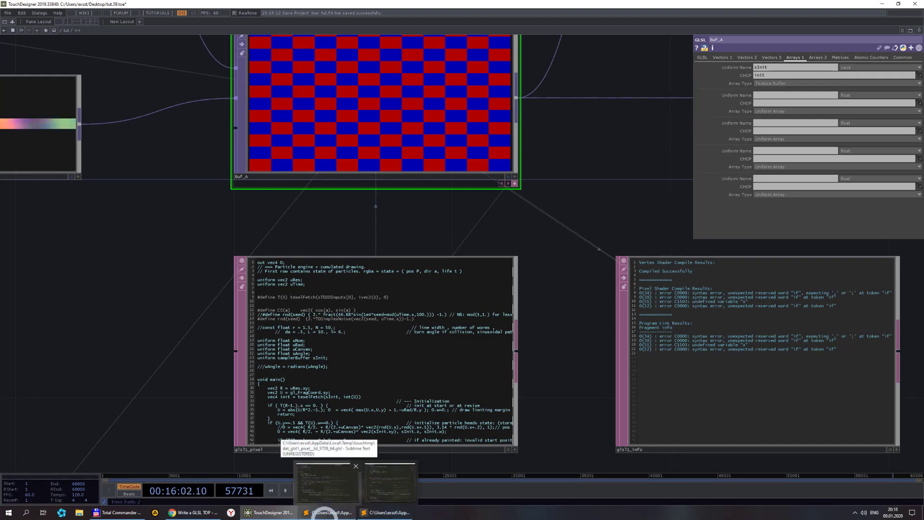
left_click(324, 511)
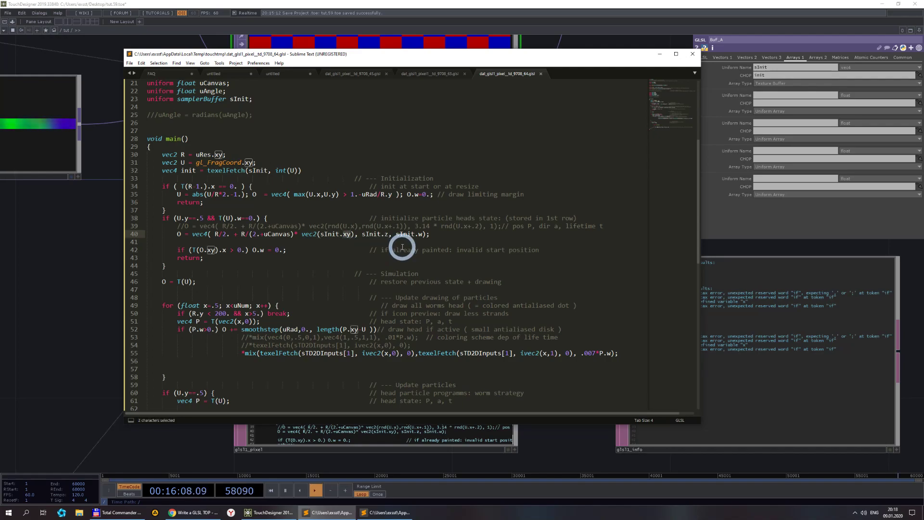
type("rg")
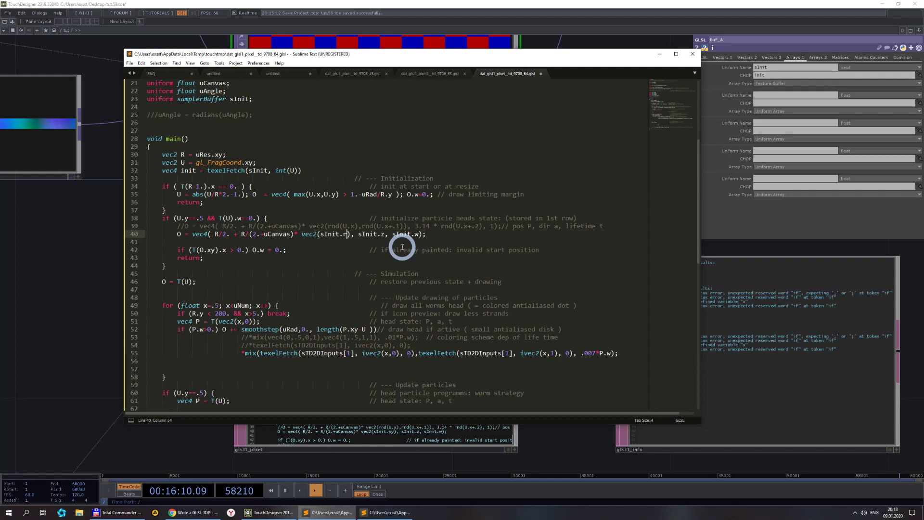
key("Right")
key("Right")
key("Right")
key("Right")
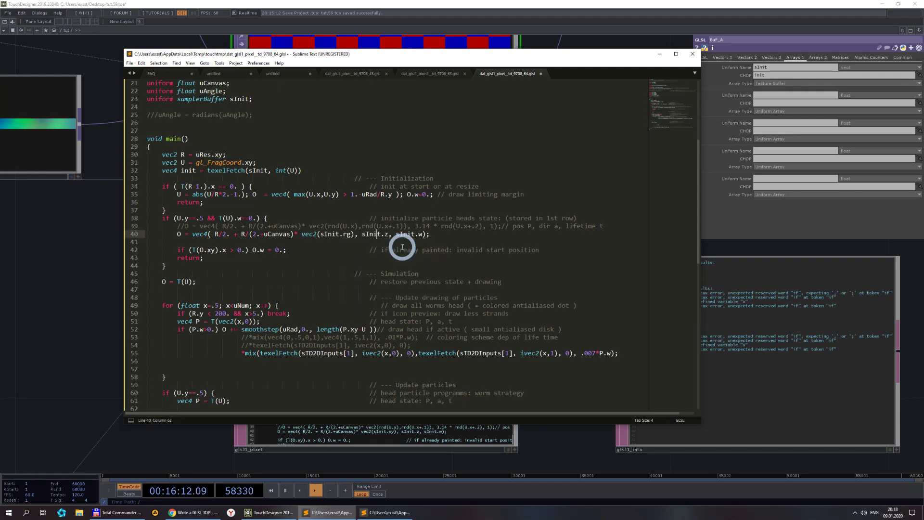
key("Right")
key("Right")
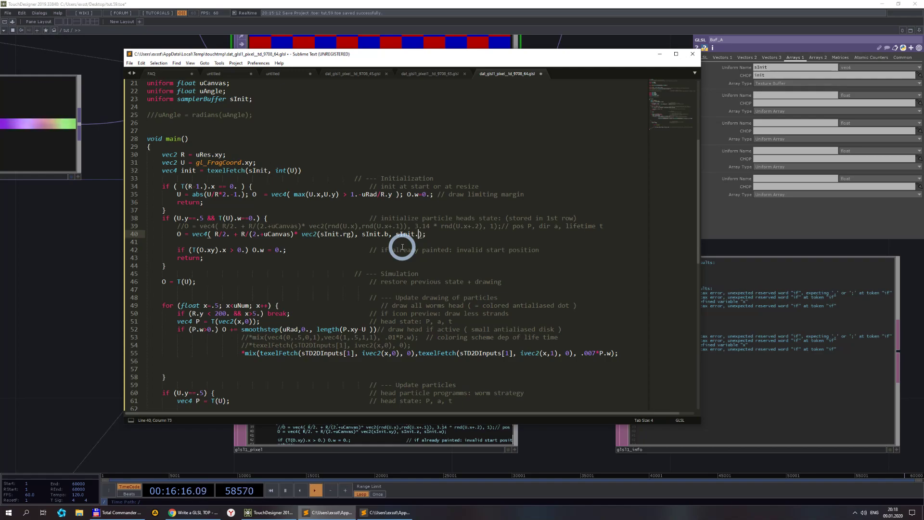
type("a")
key("ctrl+s")
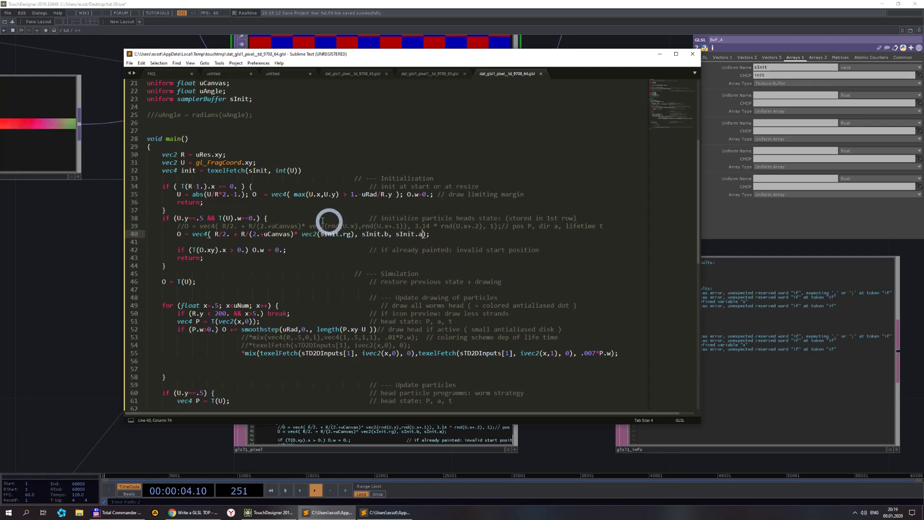
- Add the missing semicolon at the end of the vec4 init declaration and save the shader
left_click(308, 170)
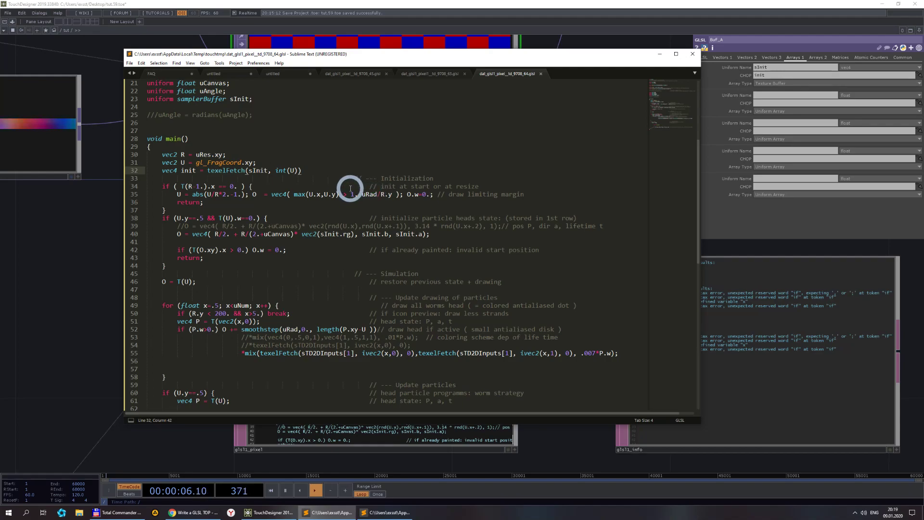
type(";")
key("ctrl+s")
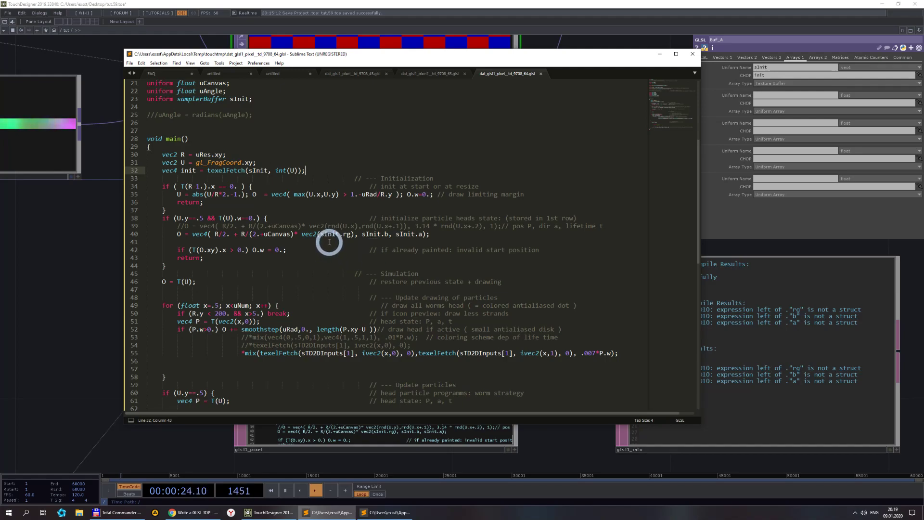
- Replace all three sInit references in the particle-head assignment with init, keeping the rg, b and a suffixes, and save
double_click(184, 170)
key("ctrl+c")
double_click(328, 234)
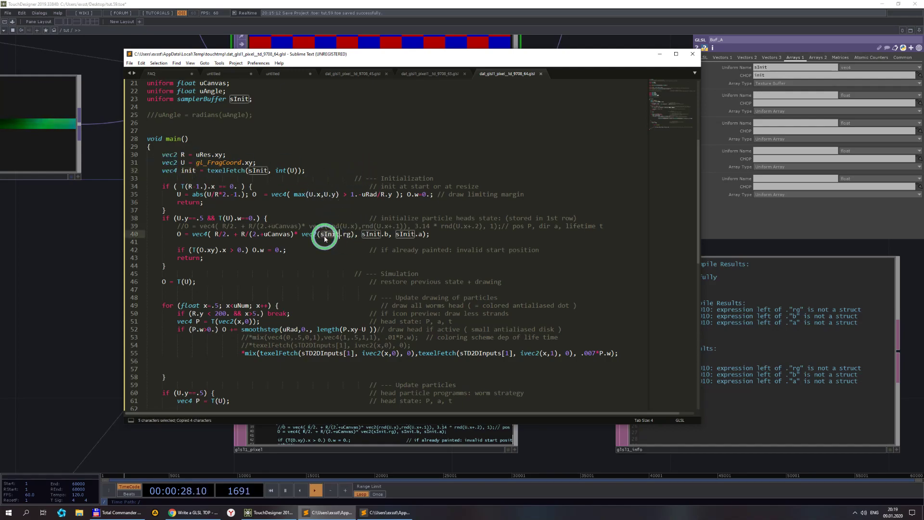
key("ctrl+v")
double_click(367, 234)
key("ctrl+v")
double_click(401, 234)
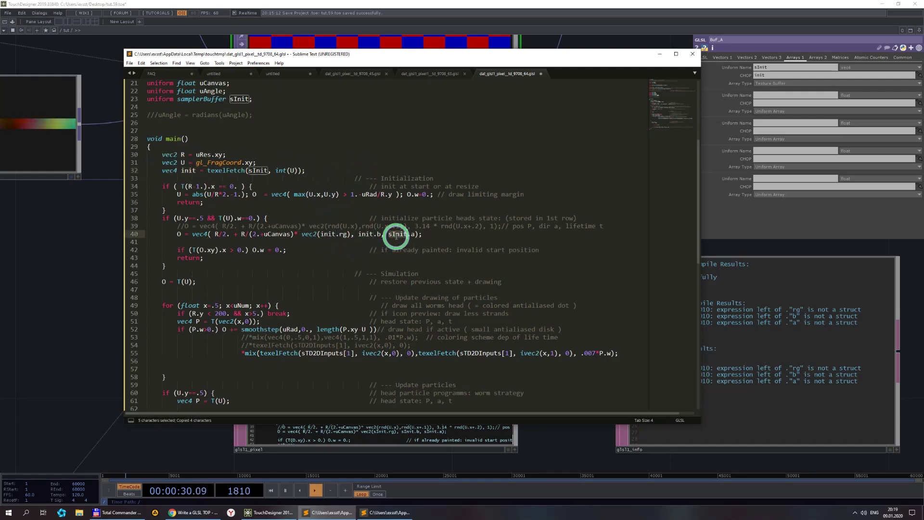
key("ctrl+v")
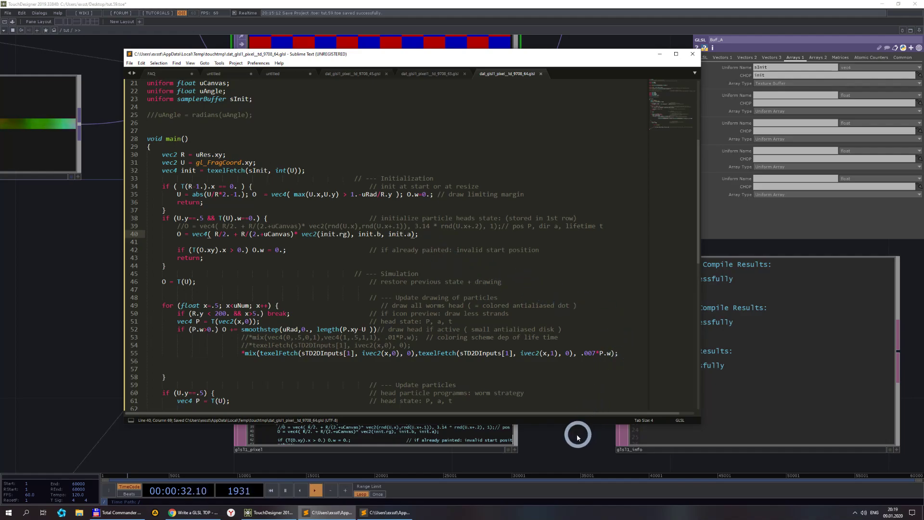
key("ctrl+s")
- Switch to TouchDesigner and inspect the particle output of Buf_A and the CHOP network feeding it
left_click(576, 431)
scroll(651, 386, "down", 5)
scroll(514, 354, "up", 6)
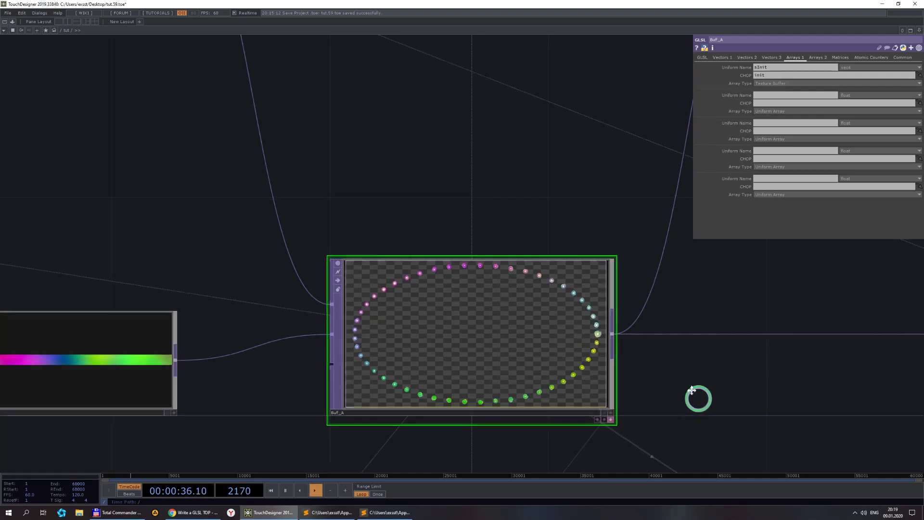
left_click_drag(635, 363, 575, 252)
scroll(528, 248, "down", 10)
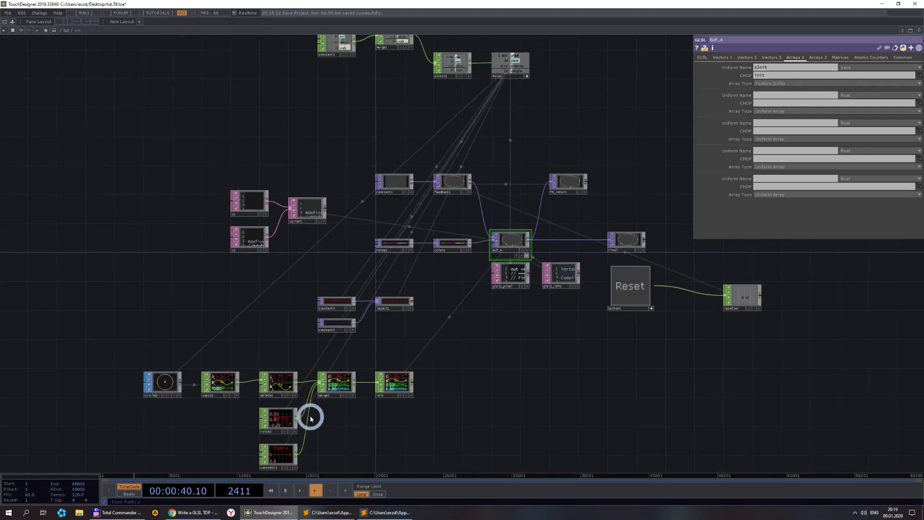
scroll(510, 231, "up", 10)
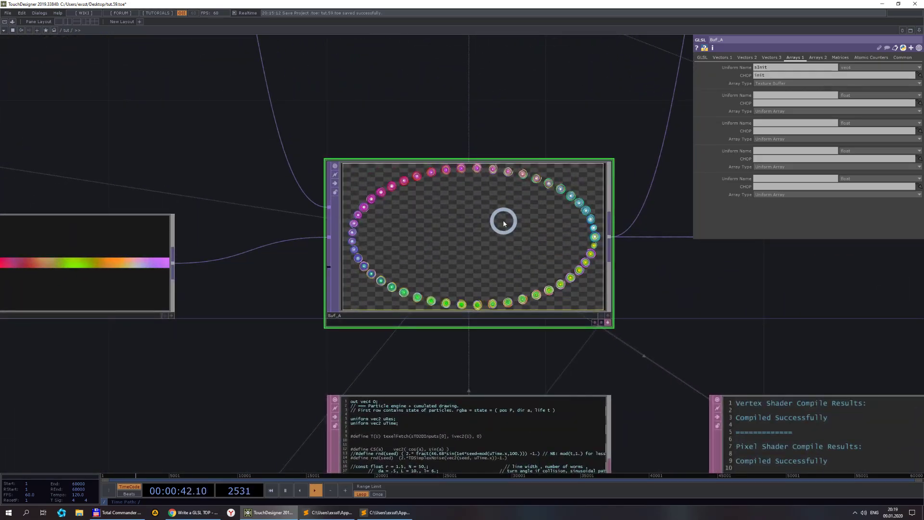
- Review the operator network from Buf_A to the init CHOP chain and show the parameters of the circle1 SOP
scroll(504, 221, "down", 1)
scroll(503, 221, "down", 2)
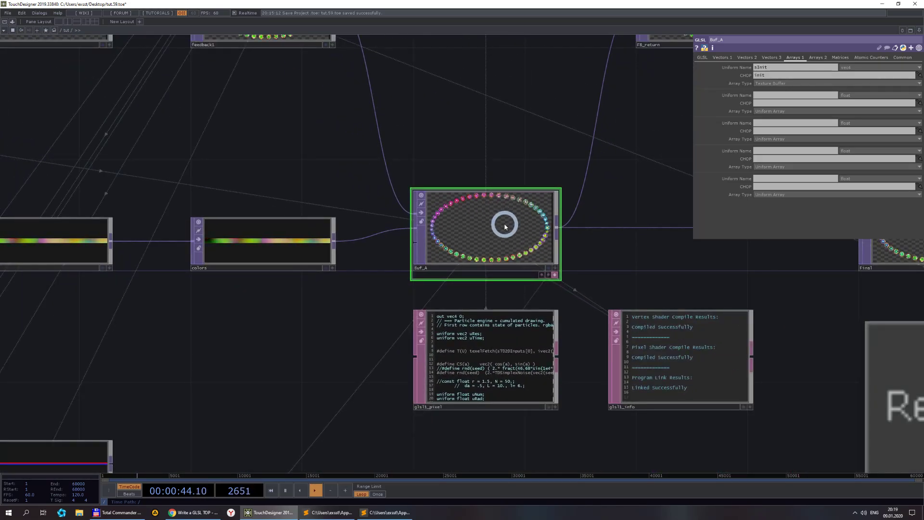
scroll(503, 226, "down", 8)
scroll(498, 242, "up", 4)
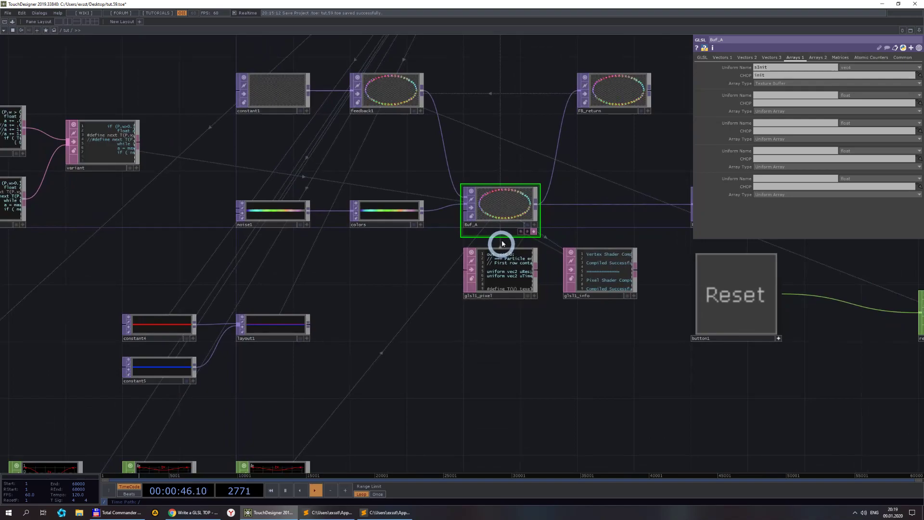
scroll(499, 242, "down", 5)
scroll(274, 333, "up", 4)
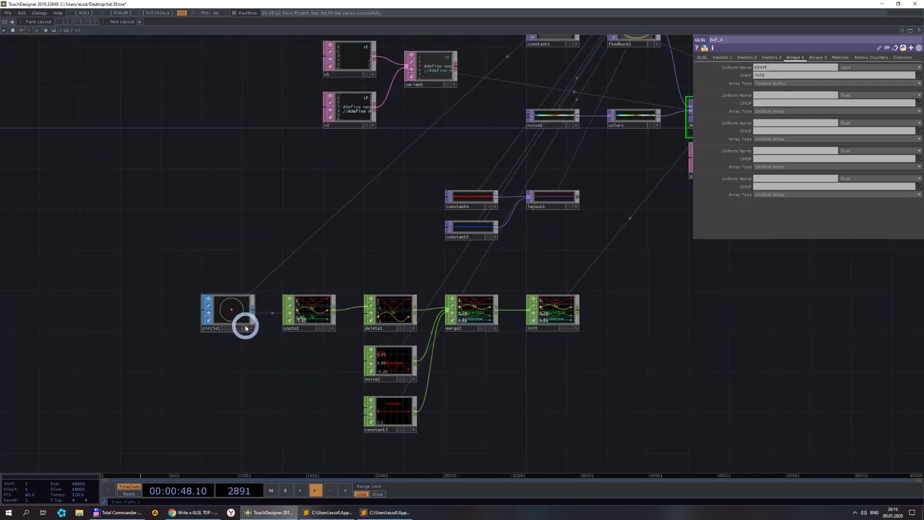
scroll(509, 359, "down", 4)
scroll(400, 347, "up", 4)
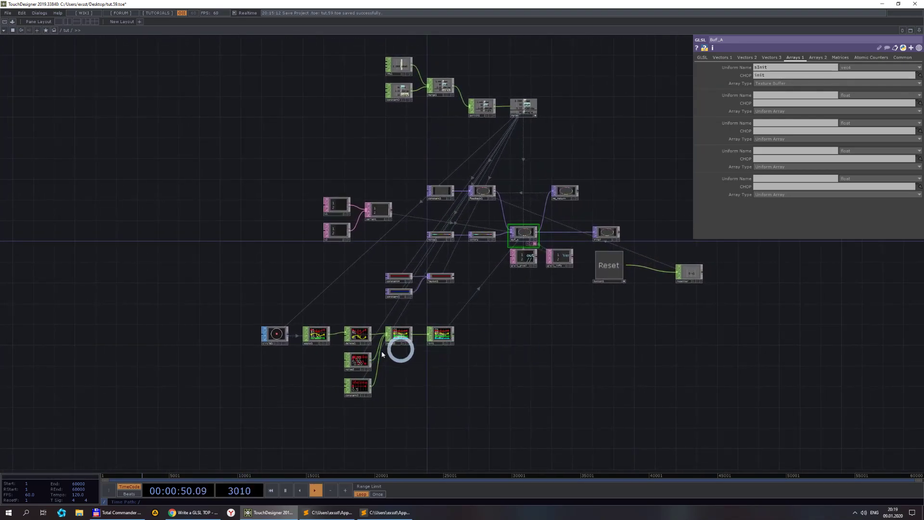
left_click(244, 313)
left_click_drag(706, 266, 644, 297)
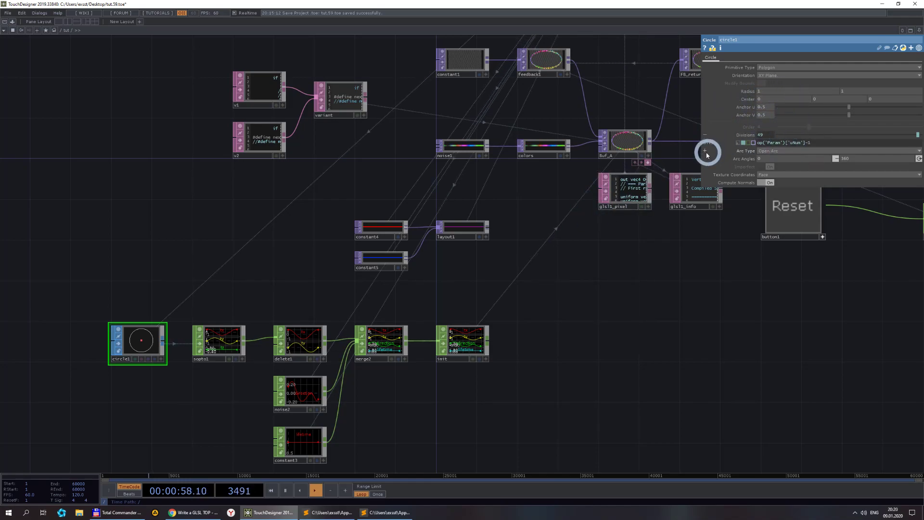
- Check the circle of particles in Buf_A and save the project
key("h")
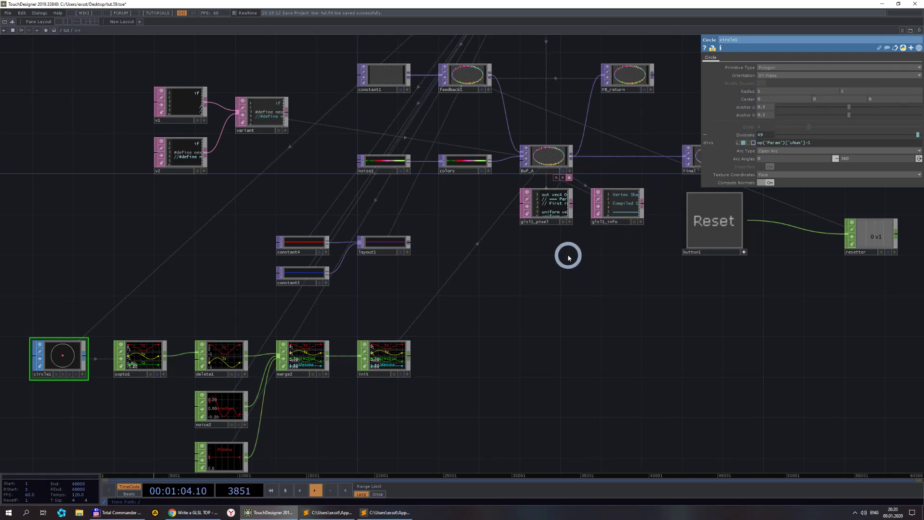
scroll(493, 244, "up", 10)
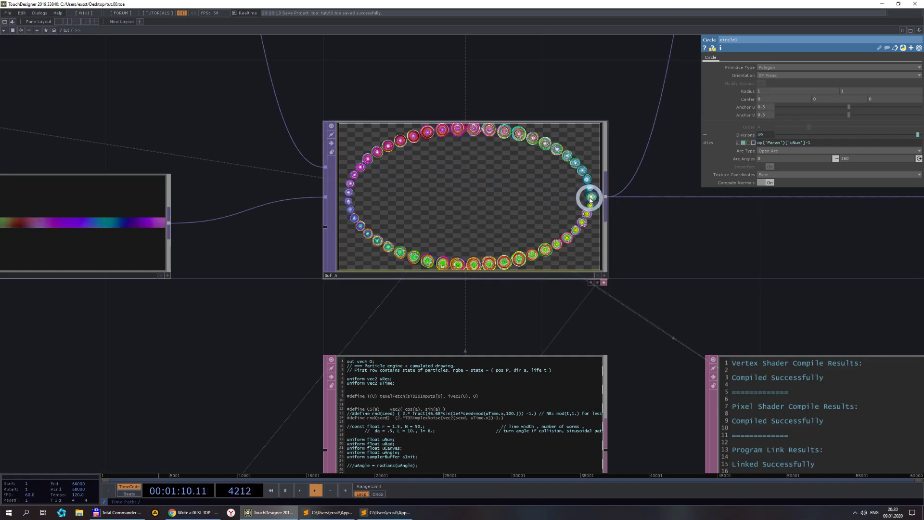
key("ctrl+s")
scroll(542, 255, "down", 2)
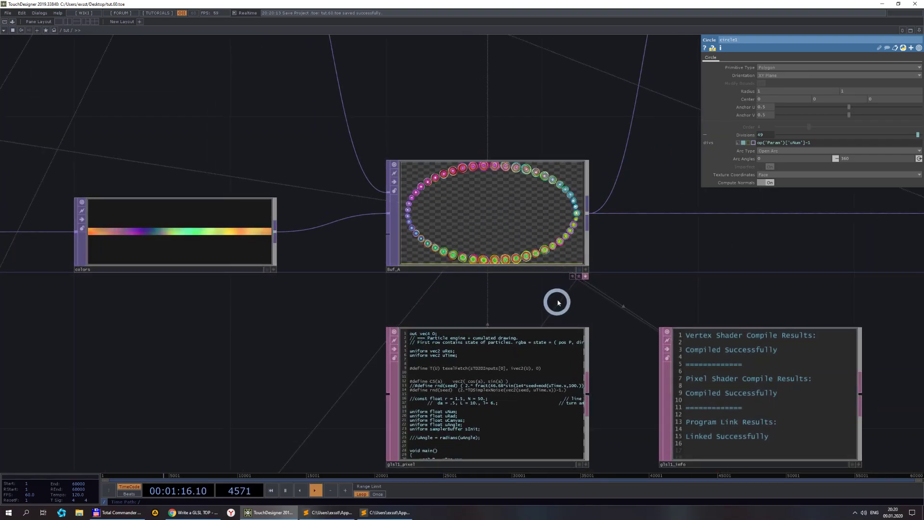
- Examine the init CHOP chain, the particle-head assignment in the Sublime Text shader code, and Buf_A's output back in TouchDesigner
scroll(534, 218, "down", 3)
scroll(161, 373, "up", 4)
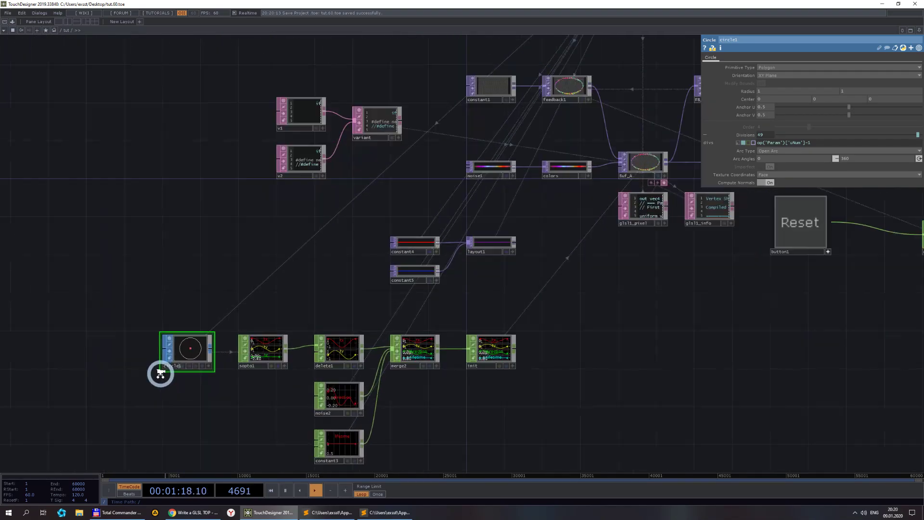
scroll(481, 274, "down", 5)
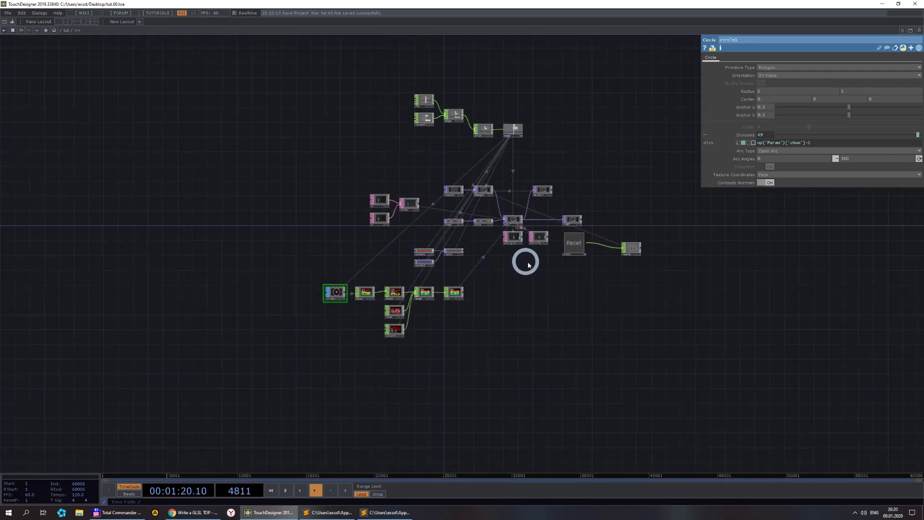
left_click(329, 512)
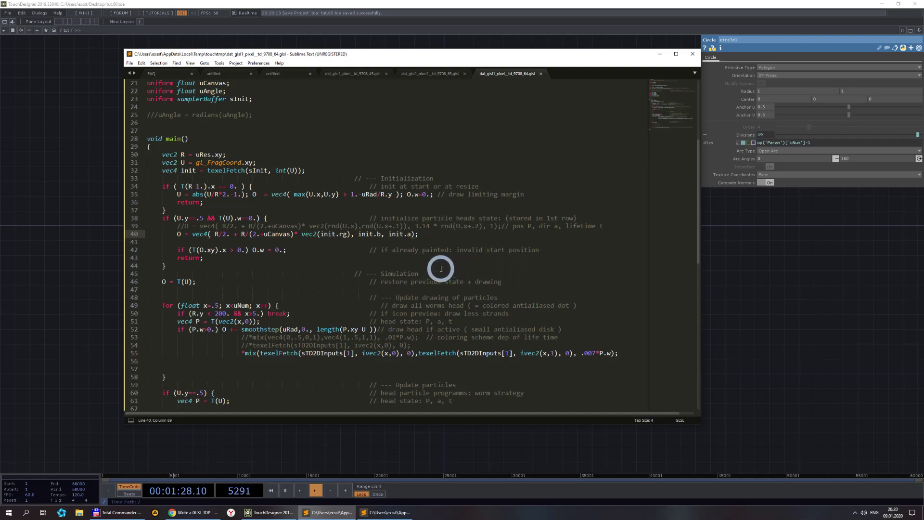
left_click(731, 312)
scroll(683, 306, "up", 6)
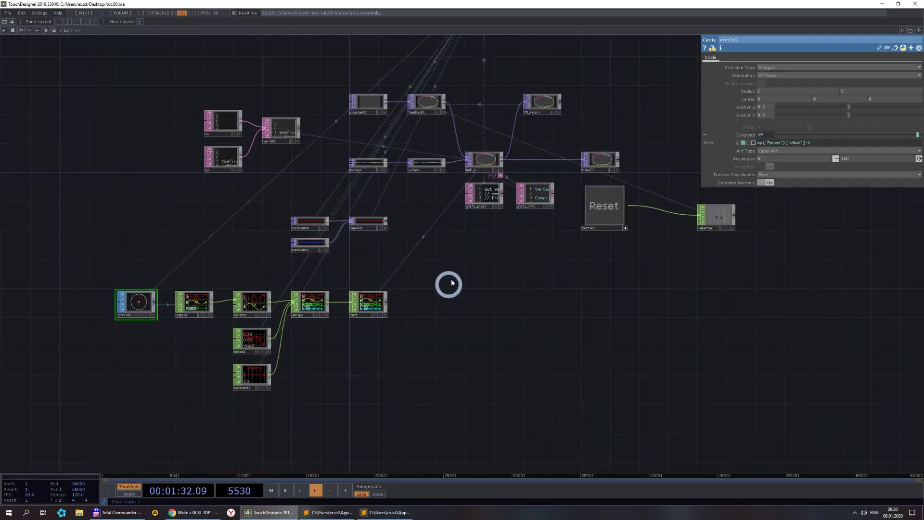
scroll(485, 162, "up", 5)
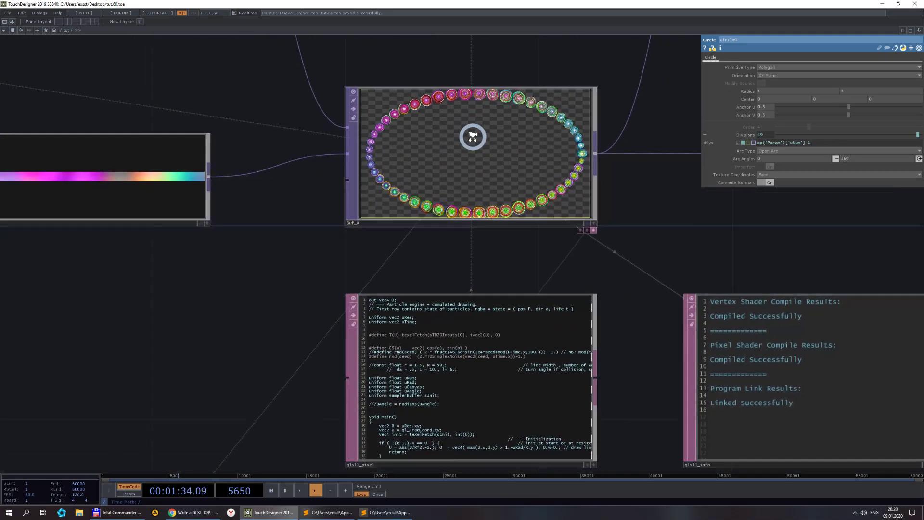
scroll(476, 139, "down", 4)
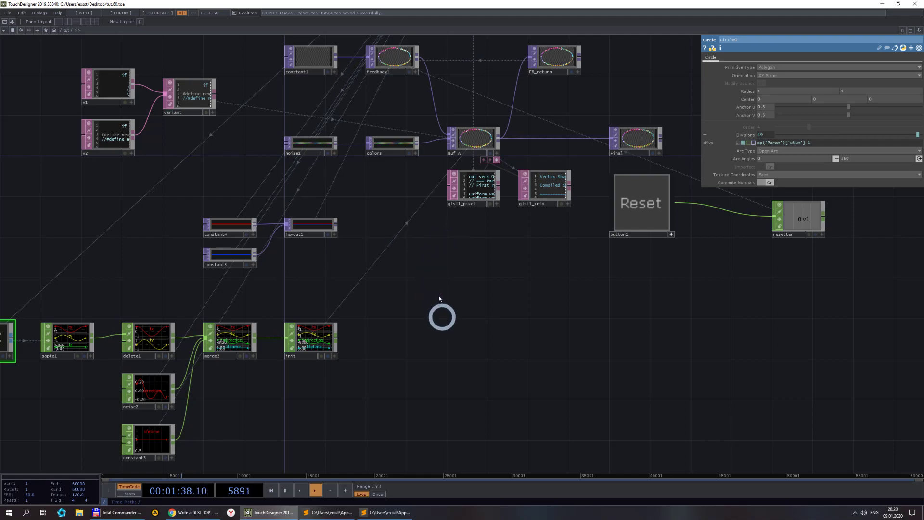
- Select the noise2 CHOP that supplies the direction channel and open its amplitude for editing
left_click(144, 387)
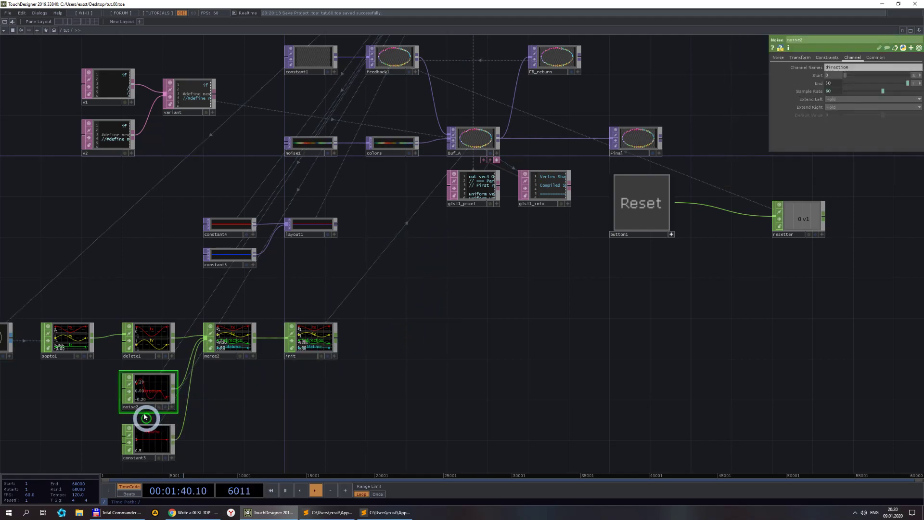
scroll(144, 412, "up", 4)
scroll(185, 365, "down", 4)
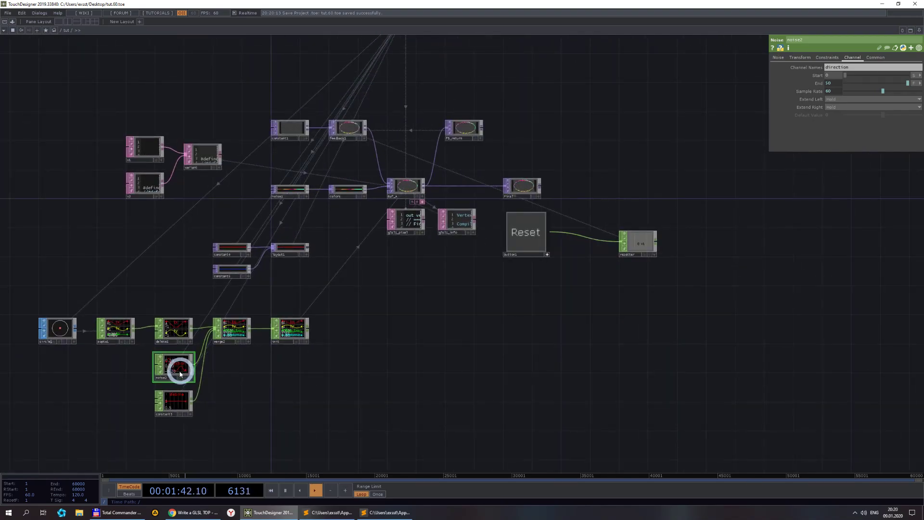
scroll(182, 367, "up", 4)
scroll(175, 373, "down", 4)
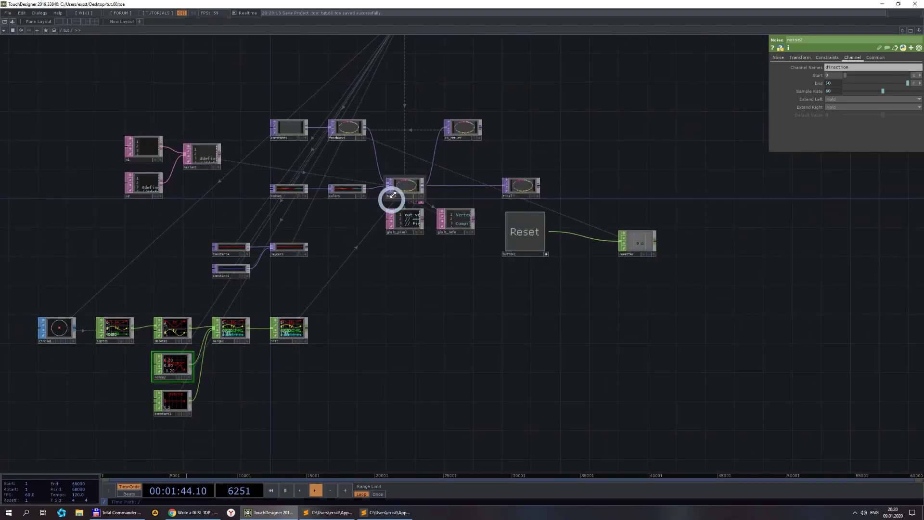
scroll(410, 183, "up", 6)
scroll(435, 168, "down", 6)
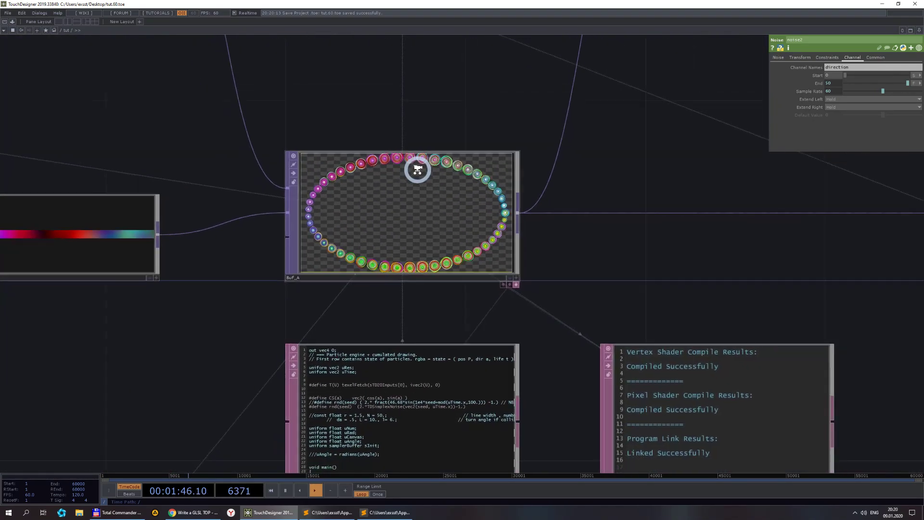
left_click(779, 57)
left_click(799, 165)
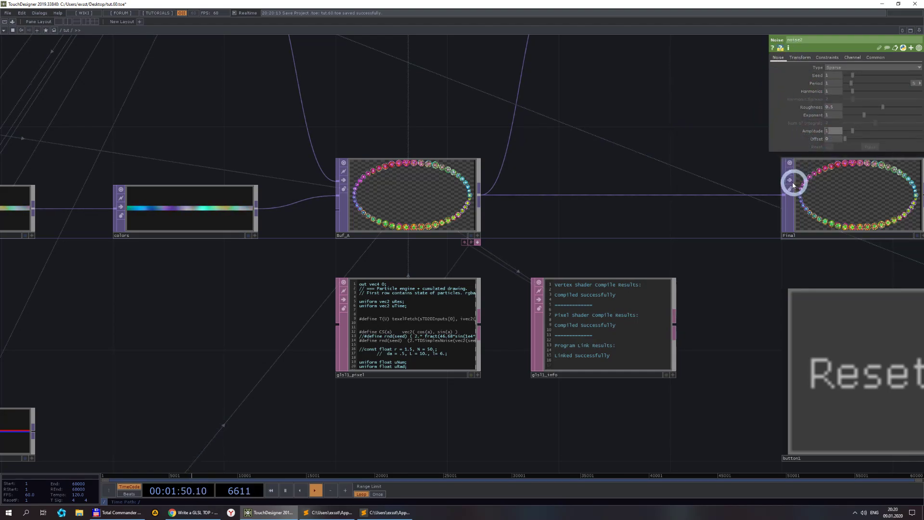
left_click(328, 513)
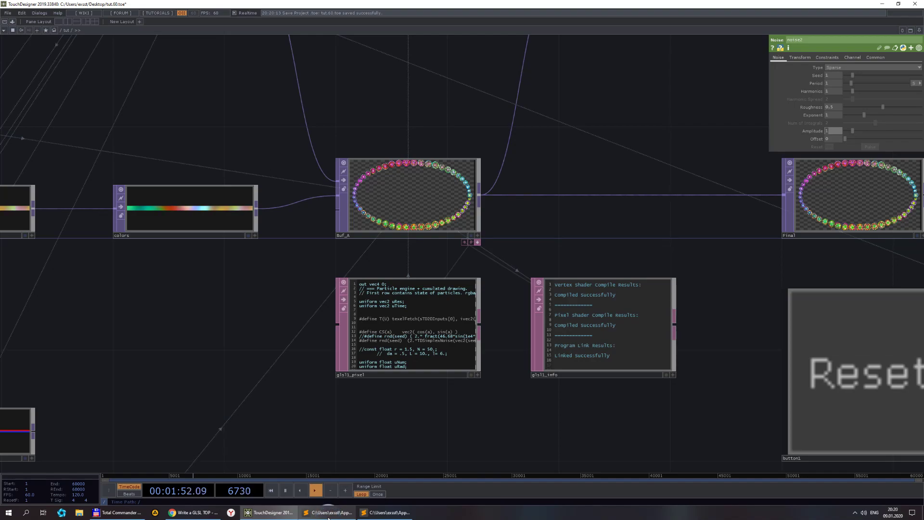
left_click(807, 206)
left_click(817, 151)
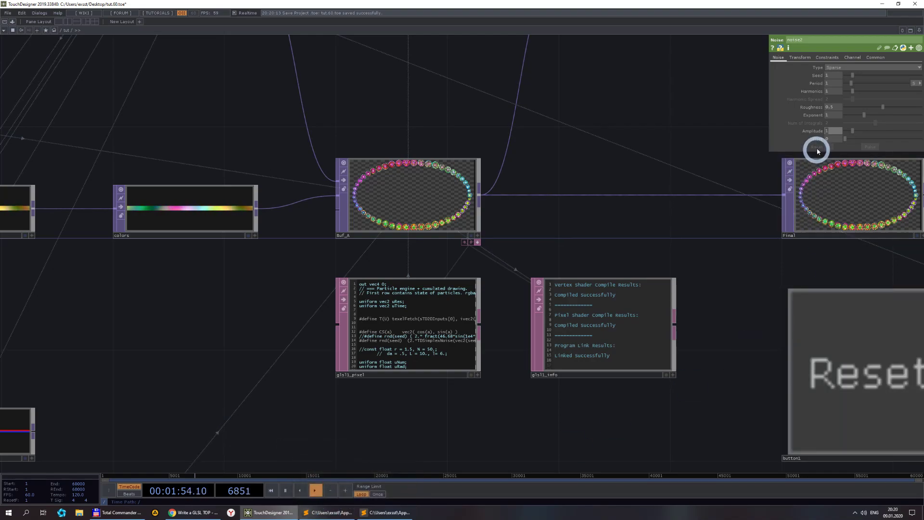
- Switch to Sublime Text, wrap init.b in radians() in the particle-head assignment, and save the shader
left_click(327, 513)
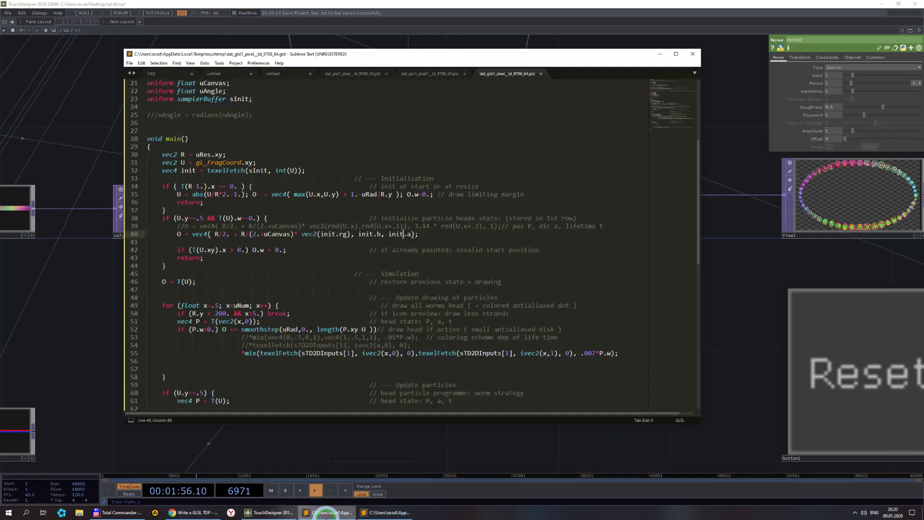
left_click(358, 235)
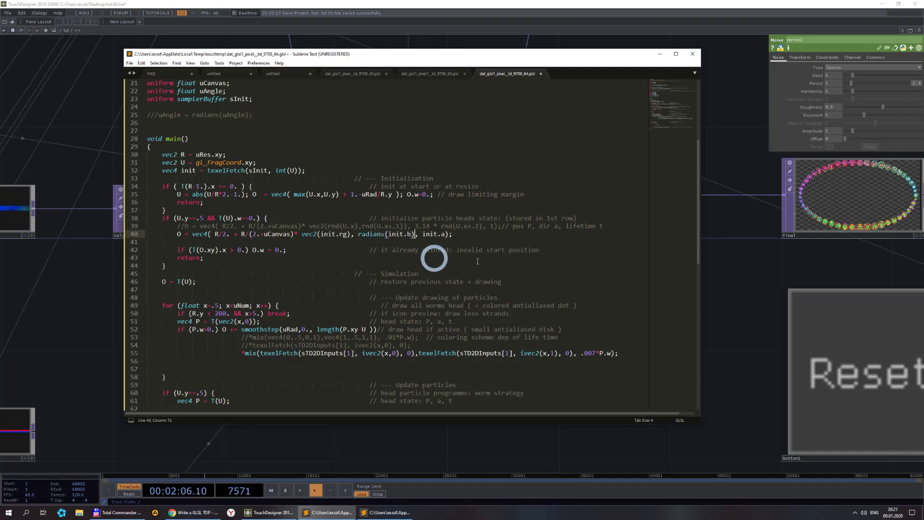
left_click(839, 140)
key("ctrl+s")
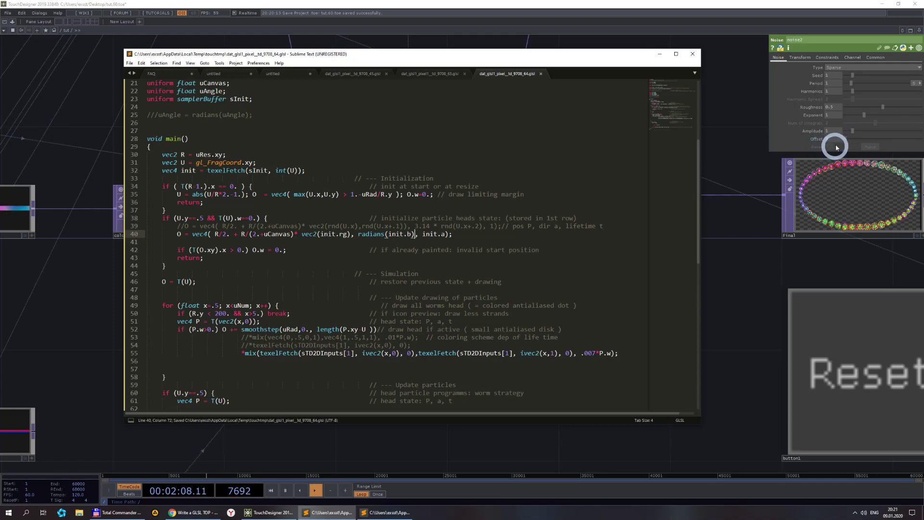
- Back in TouchDesigner, set the amplitude of the noise2 CHOP to 180
left_click(833, 135)
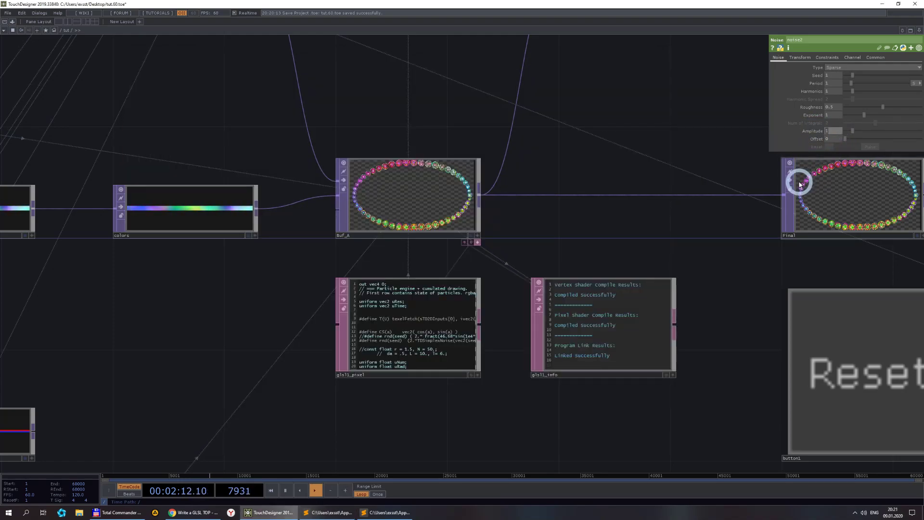
type("18")
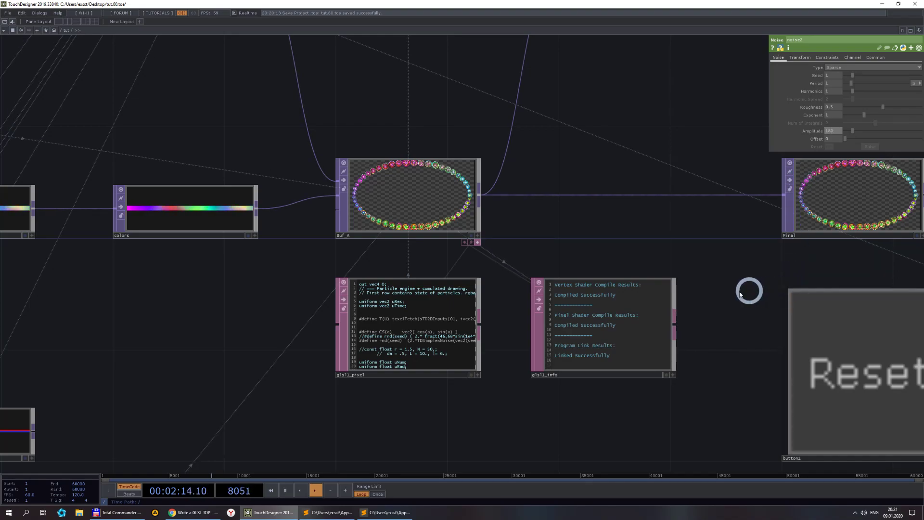
- Set the amplitude of noise2 to 180 and view the particle ring in Buf_A
type("0")
key("Return")
scroll(414, 197, "up", 2)
scroll(378, 170, "up", 3)
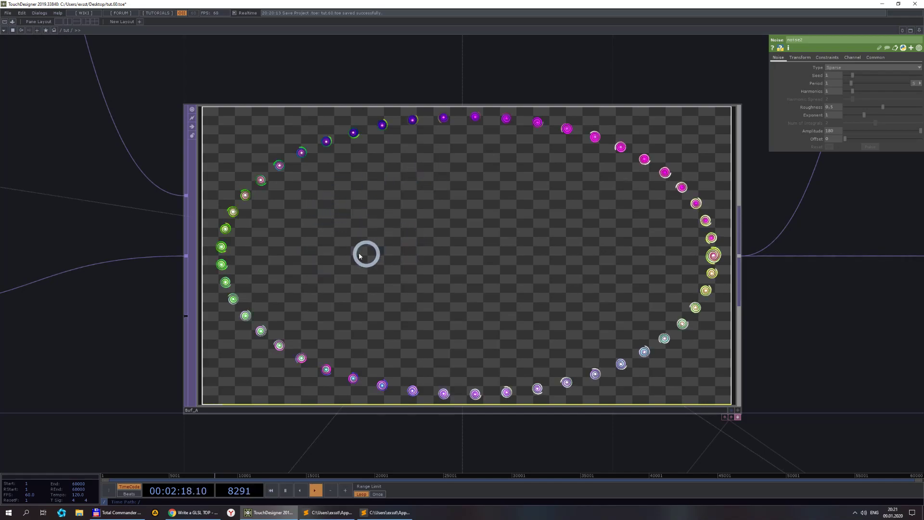
scroll(331, 260, "down", 5)
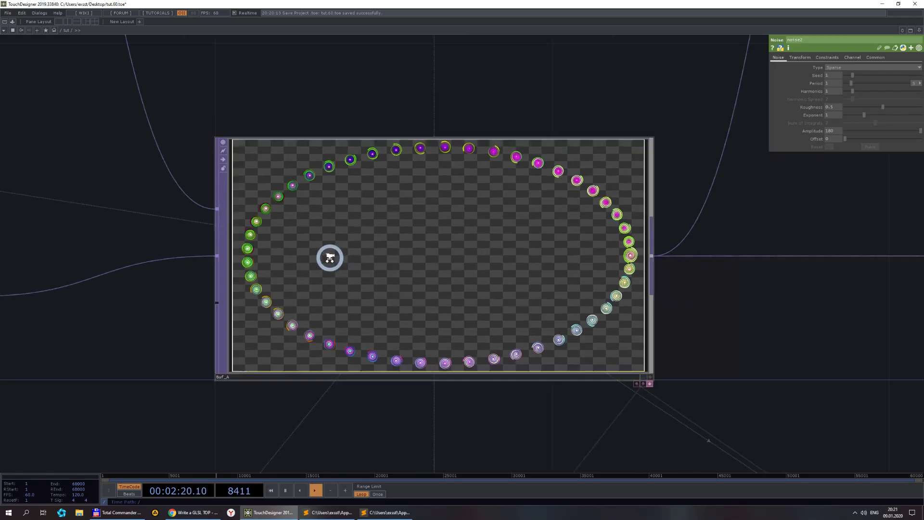
- Set the variant switch's index to 0 and view the particle pattern in Buf_A
left_click_drag(223, 208, 392, 206)
left_click(177, 200)
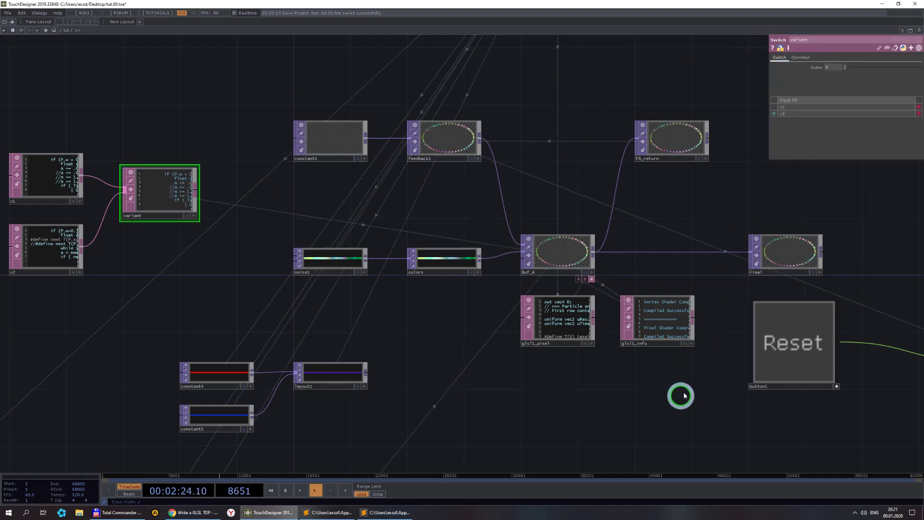
scroll(573, 257, "up", 6)
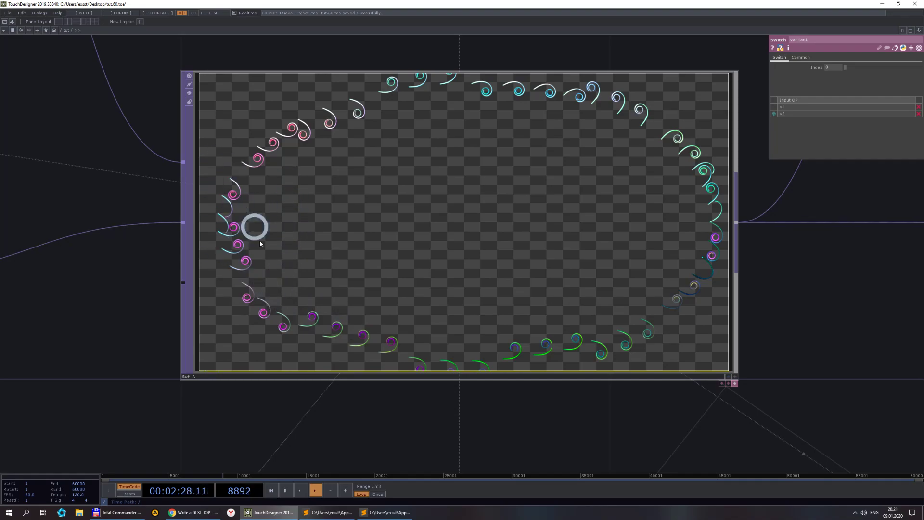
scroll(513, 218, "down", 5)
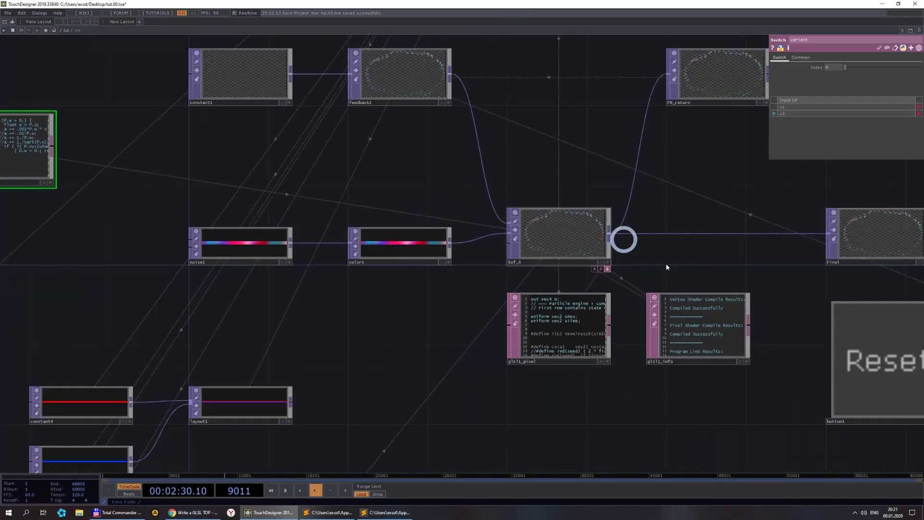
- Restart the particle drawing and examine how the curls grow in Buf_A
scroll(584, 224, "up", 2)
scroll(584, 224, "up", 3)
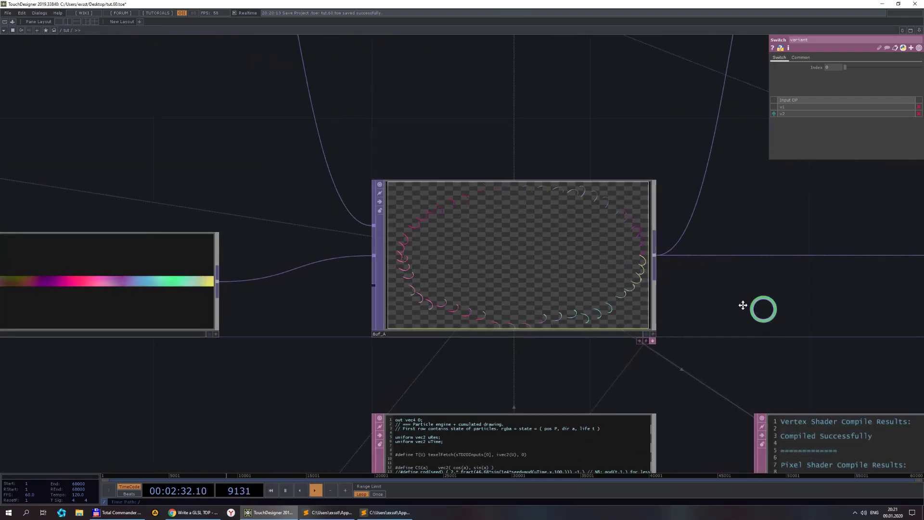
left_click_drag(761, 309, 818, 366)
scroll(848, 346, "down", 3)
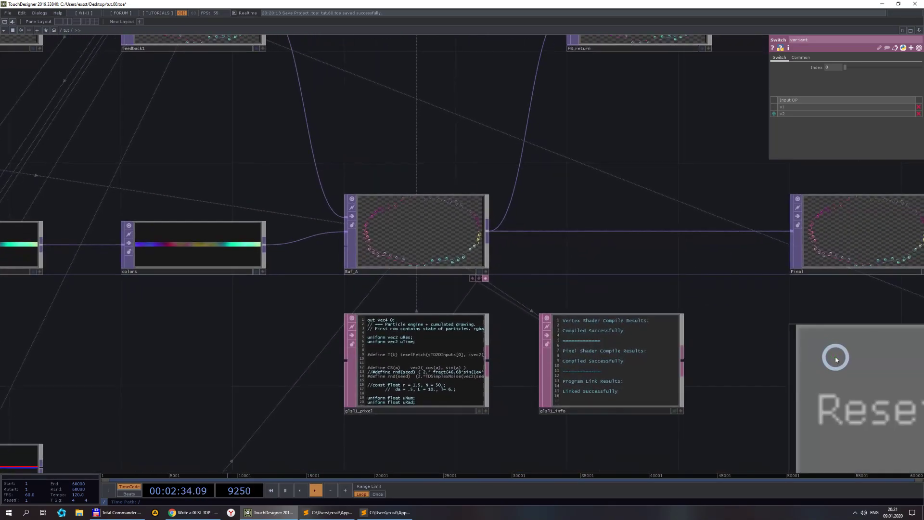
scroll(460, 225, "up", 3)
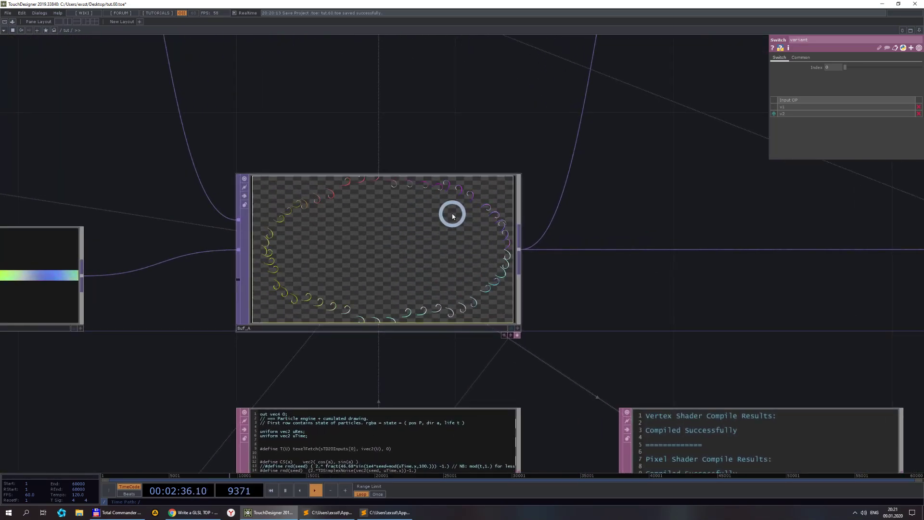
scroll(453, 216, "down", 5)
- Drive the Z translation of noise2 with a me.time expression so the direction noise is animated
scroll(291, 383, "up", 3)
left_click(289, 313)
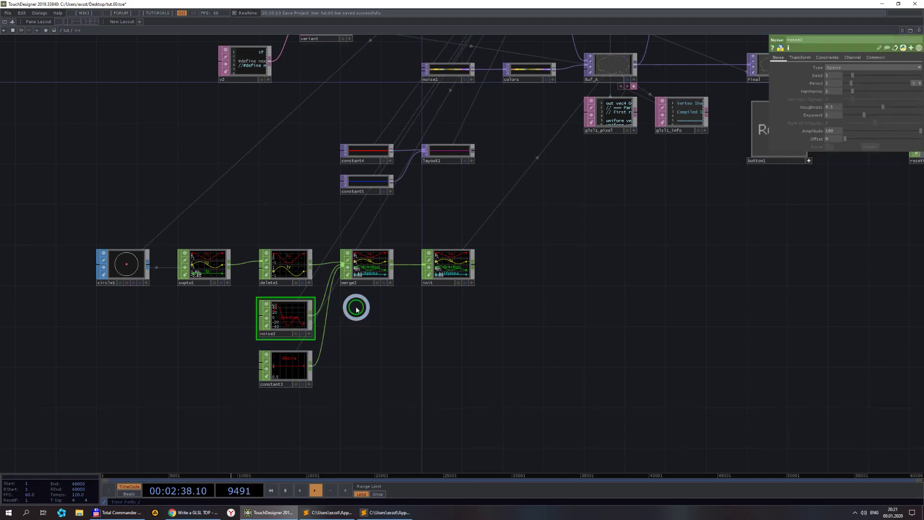
scroll(281, 310, "up", 4)
left_click(804, 57)
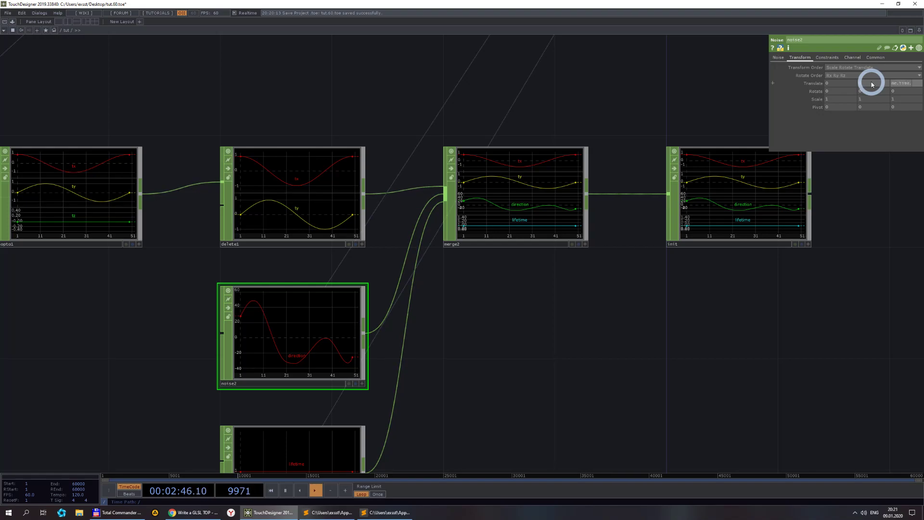
key("Return")
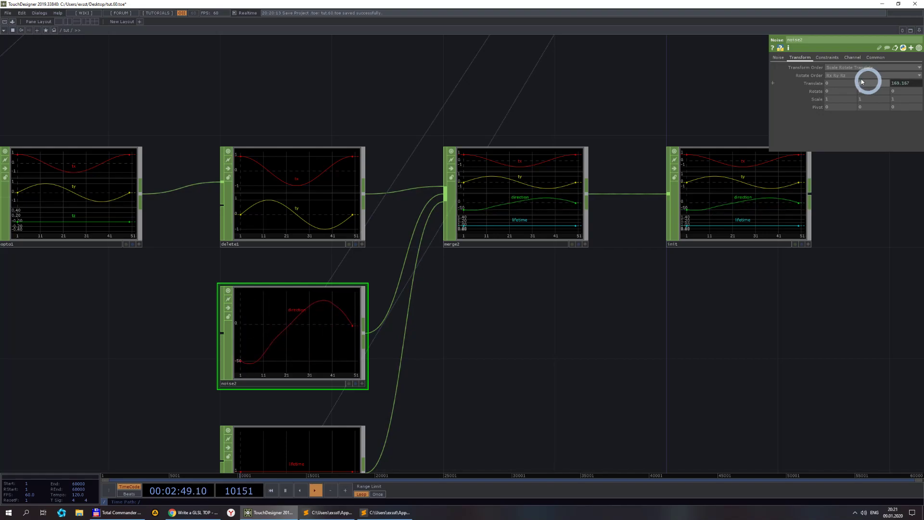
- Lower the period of noise2 to about 0.02 and check the Buf_A output
left_click(779, 57)
left_click(850, 89)
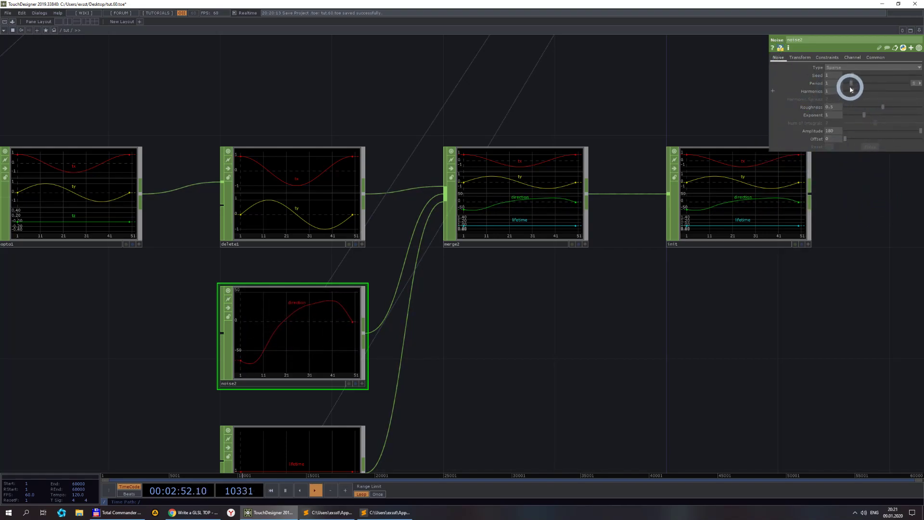
left_click_drag(851, 85, 845, 79)
scroll(486, 342, "down", 5)
scroll(544, 188, "up", 5)
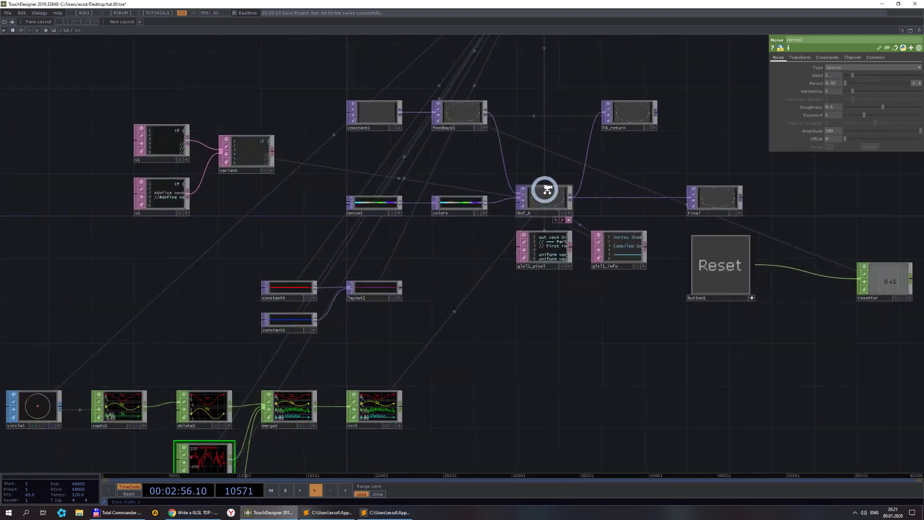
scroll(574, 193, "up", 5)
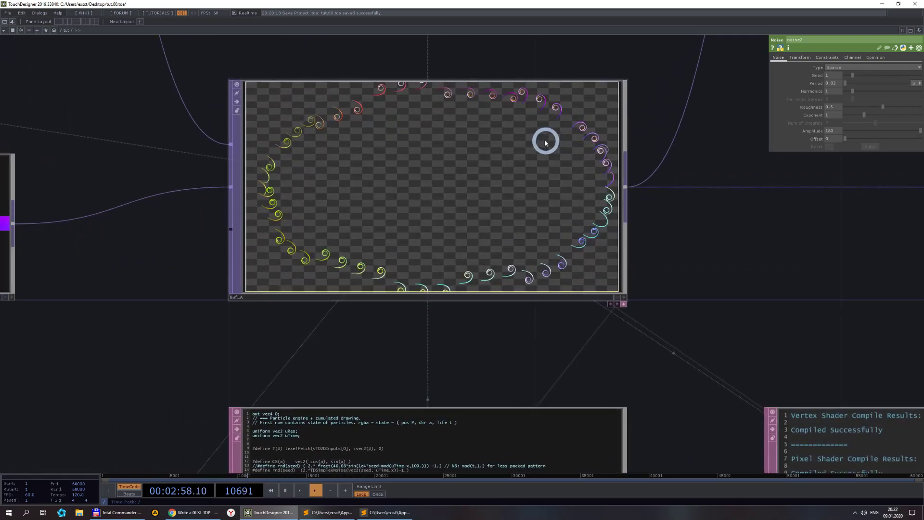
- Reset the particle system and view the newly drawn curls in Buf_A
scroll(547, 140, "down", 5)
left_click(773, 243)
scroll(551, 128, "up", 5)
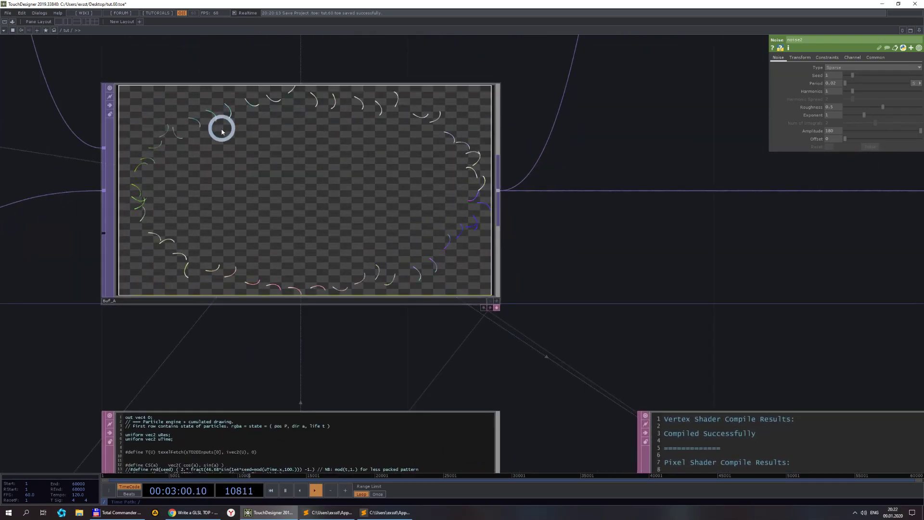
scroll(295, 162, "down", 5)
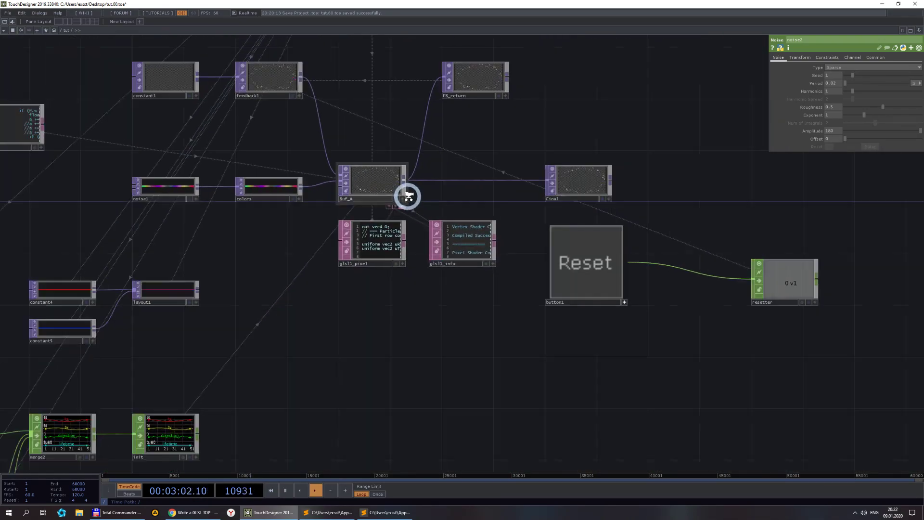
scroll(385, 183, "up", 5)
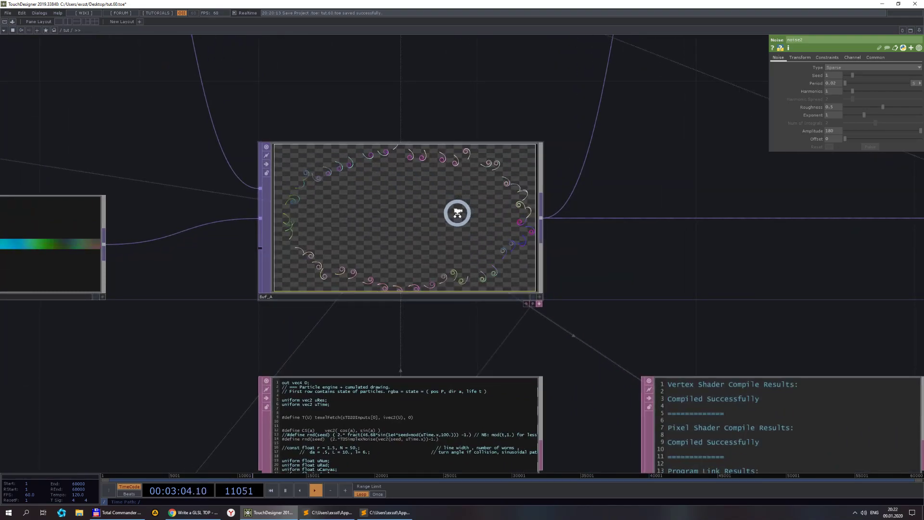
- Examine the start directions of the curls in Buf_A against the noise2 and init CHOP chain
scroll(457, 210, "down", 3)
left_click_drag(545, 254, 699, 181)
scroll(699, 181, "down", 4)
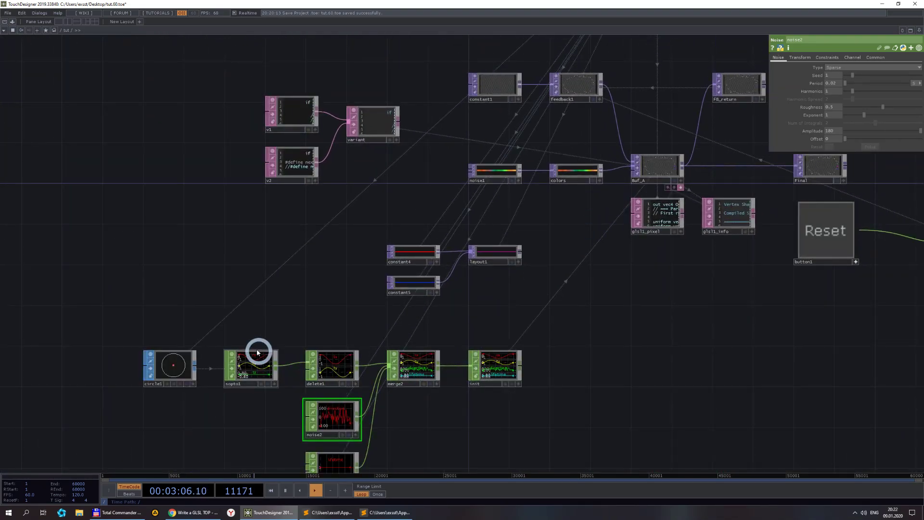
scroll(452, 280, "up", 6)
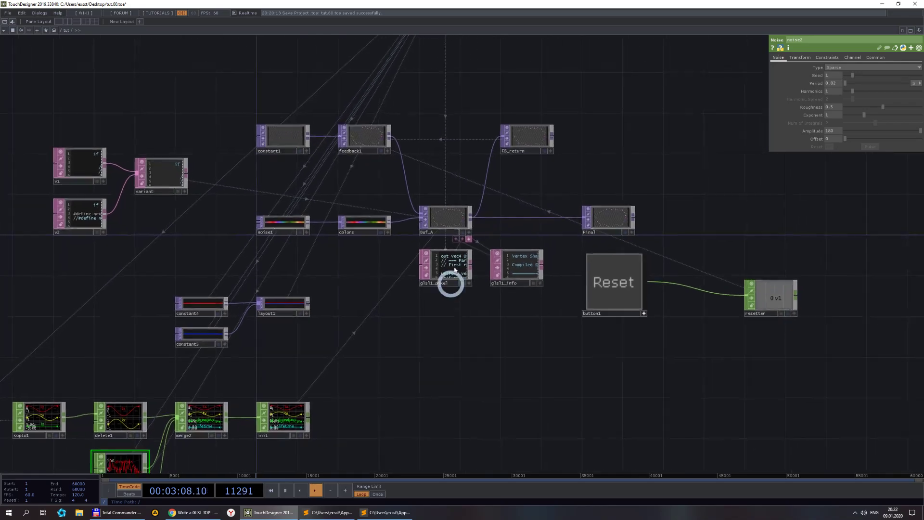
scroll(439, 168, "up", 2)
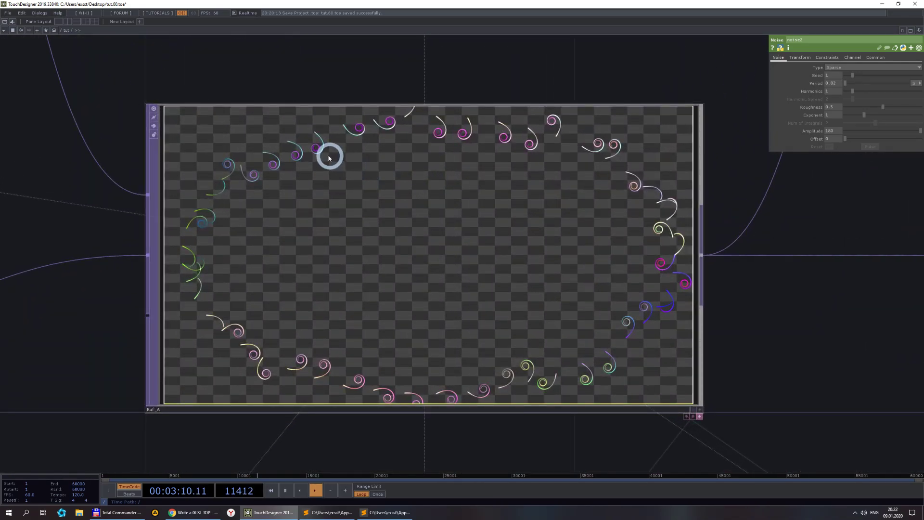
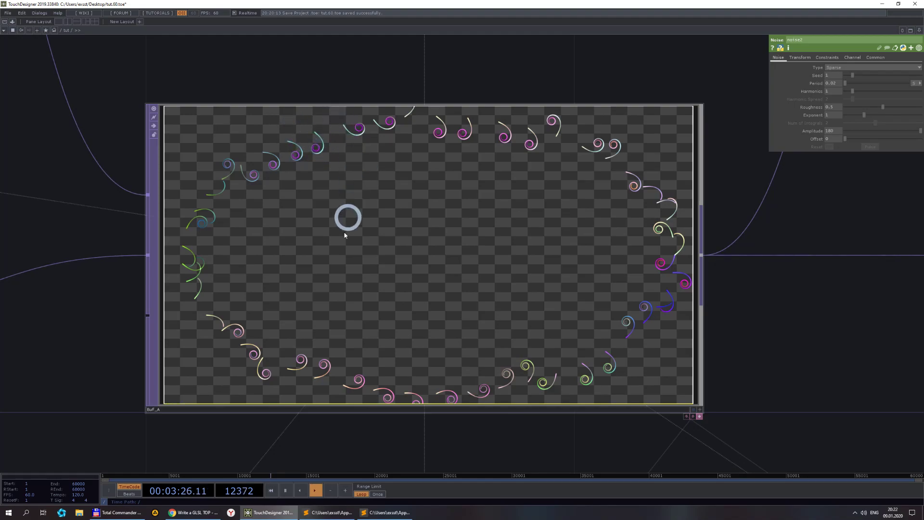
scroll(457, 227, "down", 3)
scroll(481, 223, "up", 4)
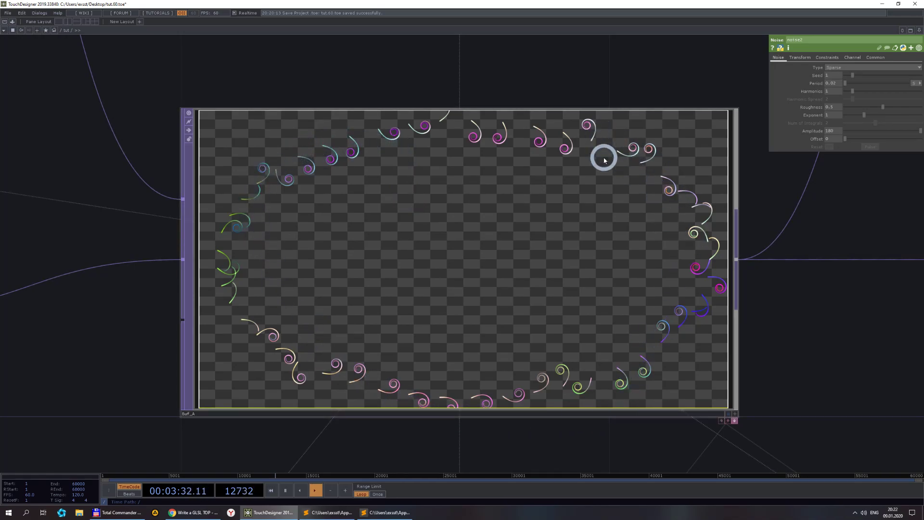
scroll(396, 223, "down", 6)
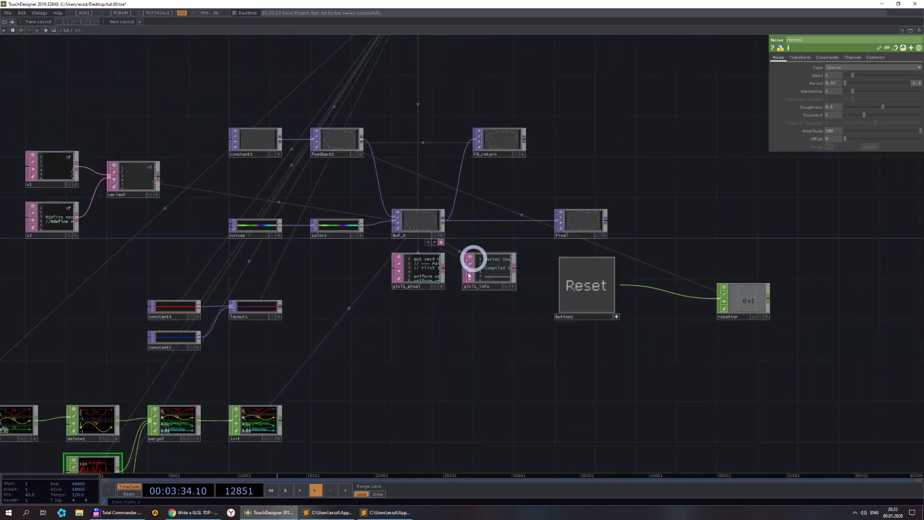
- Insert a Noise CHOP into the connection between merge2 and init
scroll(433, 265, "up", 6)
scroll(434, 265, "up", 3)
left_click_drag(353, 287, 574, 287)
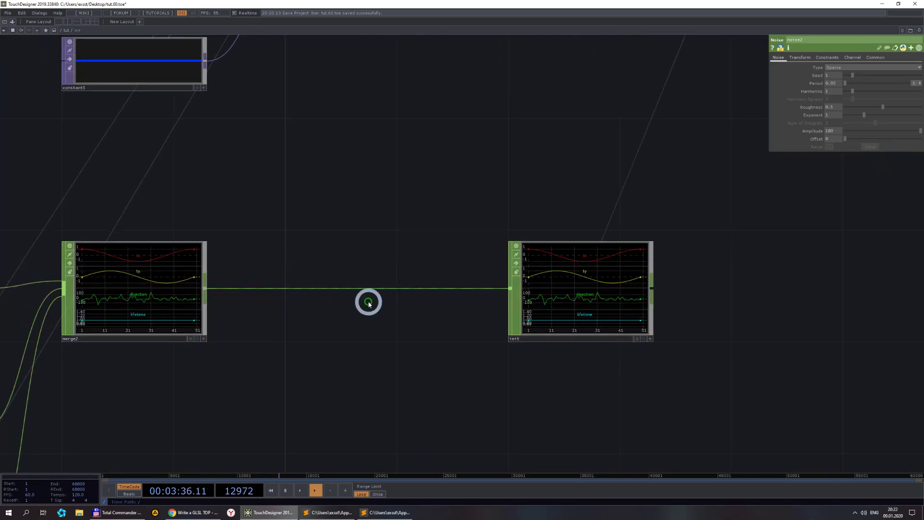
scroll(367, 302, "down", 4)
right_click(350, 296)
left_click(357, 286)
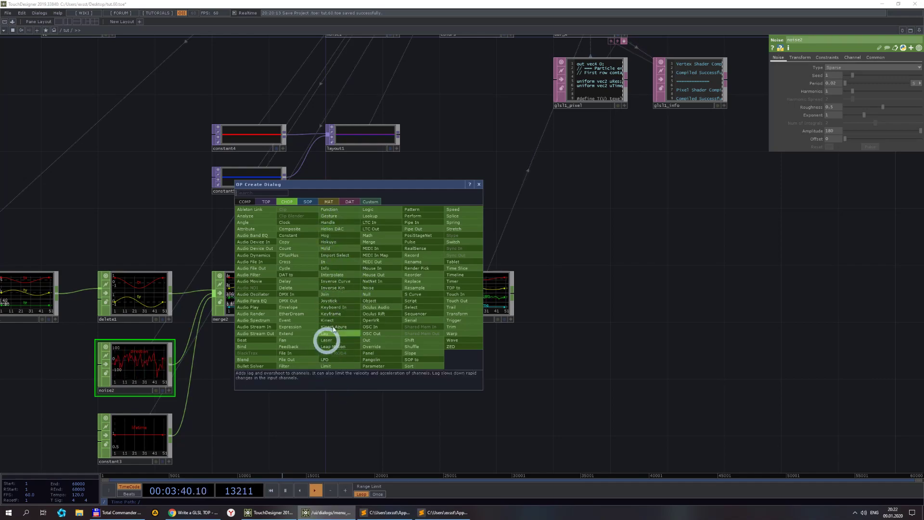
left_click(382, 288)
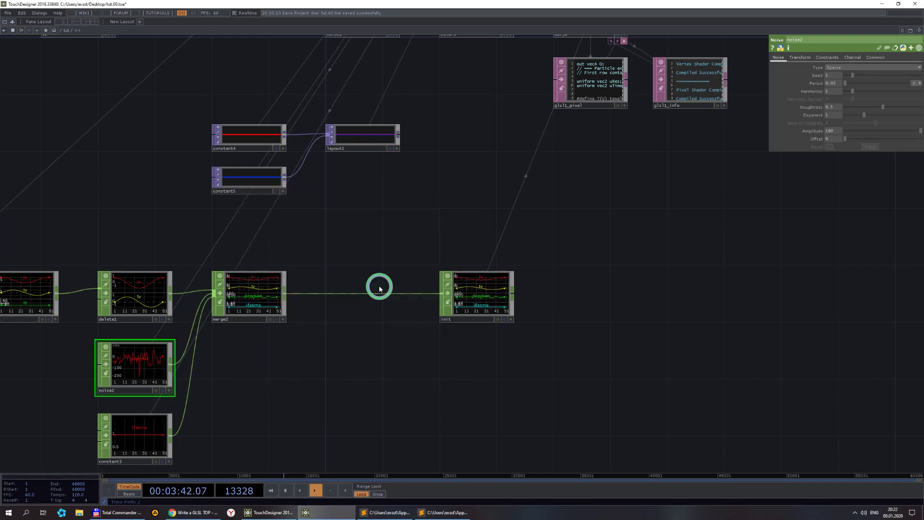
left_click(366, 364)
left_click_drag(366, 363, 367, 314)
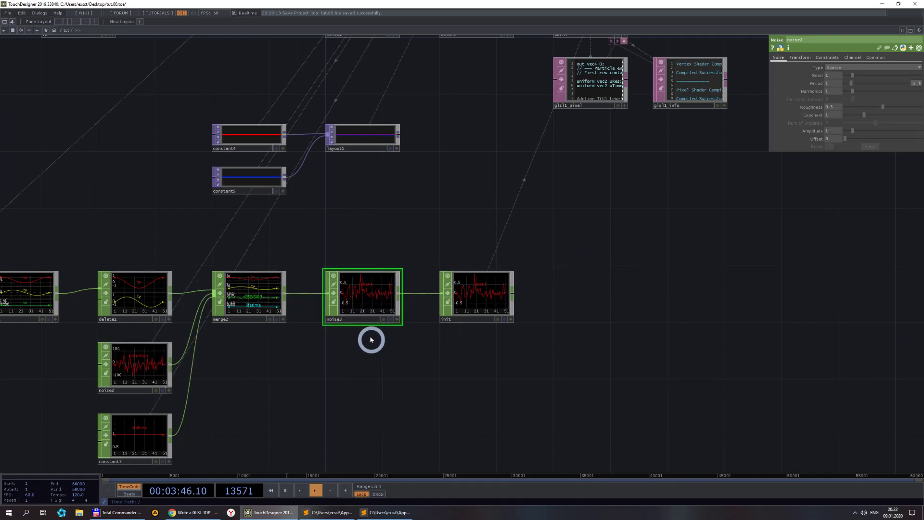
- Delete the Noise CHOP between merge2 and init
scroll(363, 302, "up", 2)
scroll(407, 283, "down", 5)
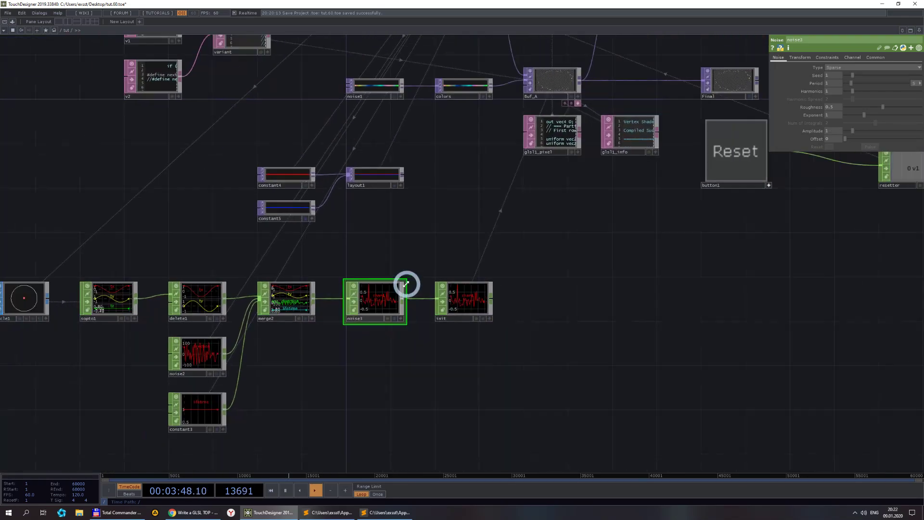
scroll(379, 302, "up", 1)
key("Delete")
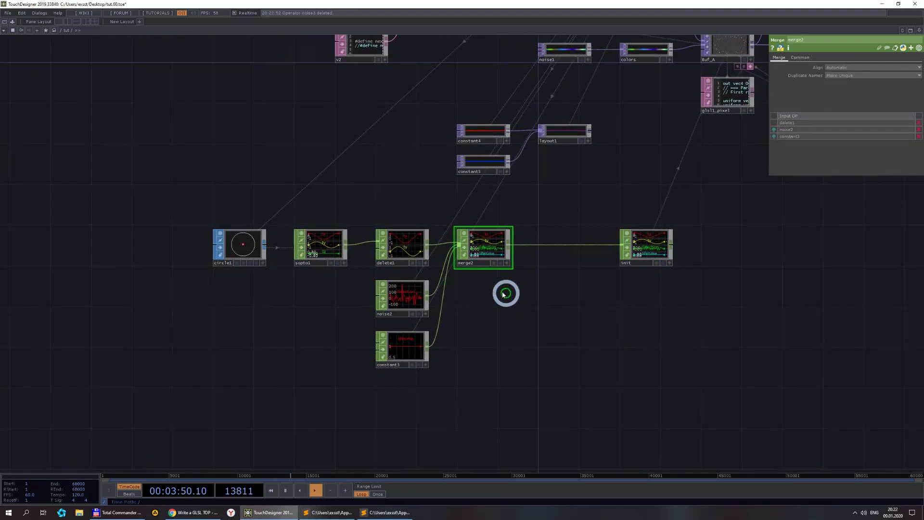
scroll(520, 314, "down", 2)
scroll(536, 296, "up", 5)
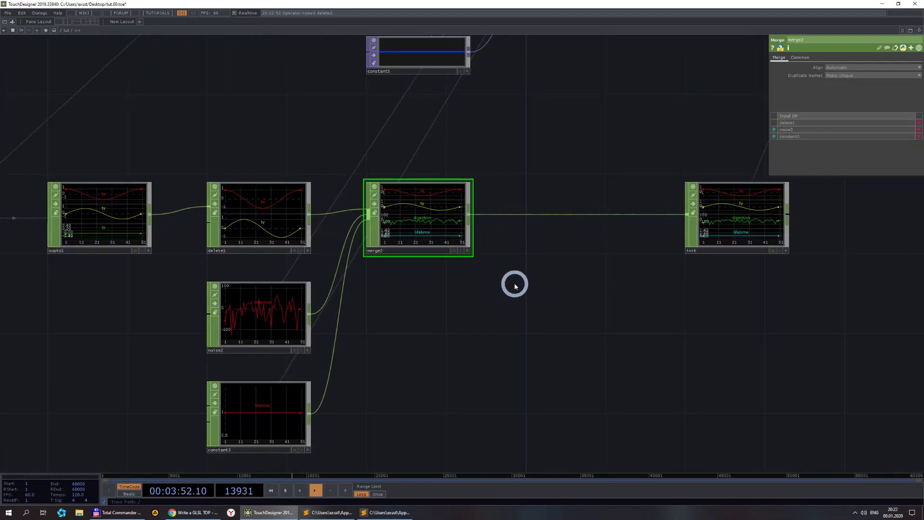
- Reduce both radius values of circle1 to 0.2 in stages while checking the added curls in feedback1
scroll(543, 279, "down", 2)
scroll(431, 278, "down", 5)
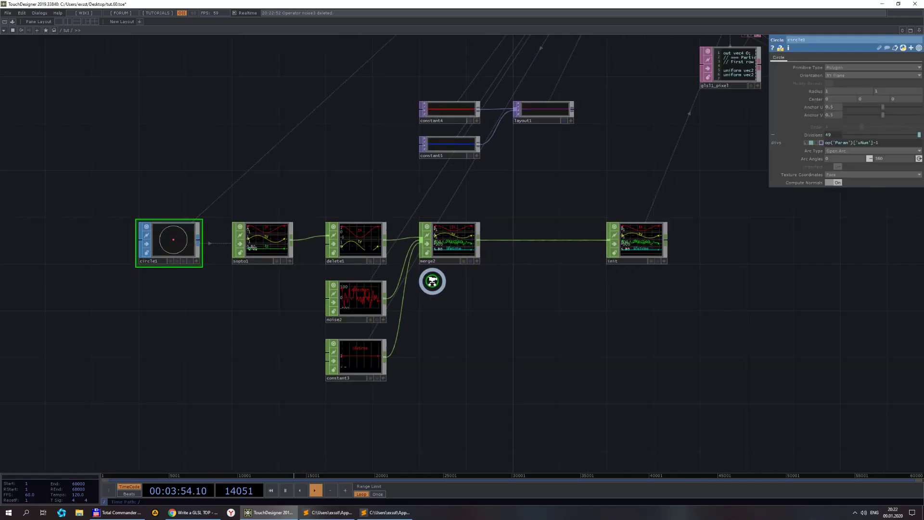
left_click_drag(533, 130, 465, 193)
scroll(394, 180, "up", 5)
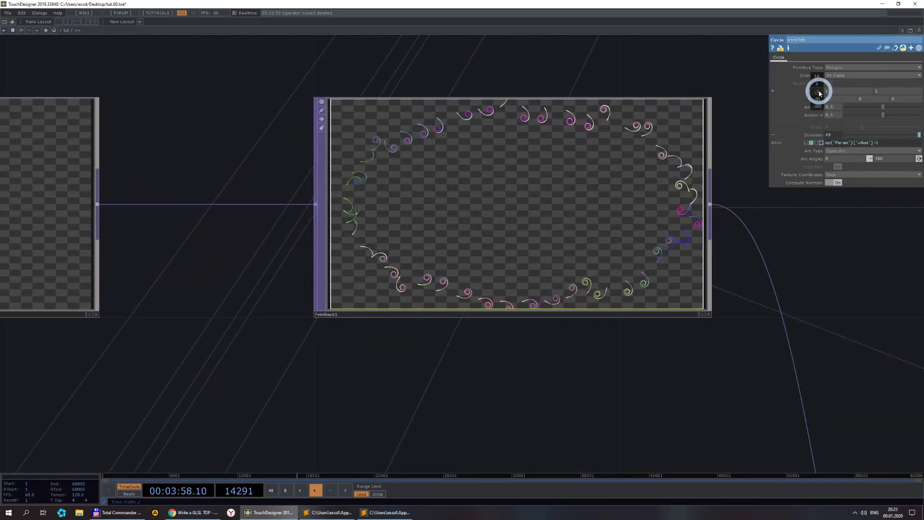
middle_click_drag(819, 93, 699, 90)
middle_click_drag(612, 86, 592, 87)
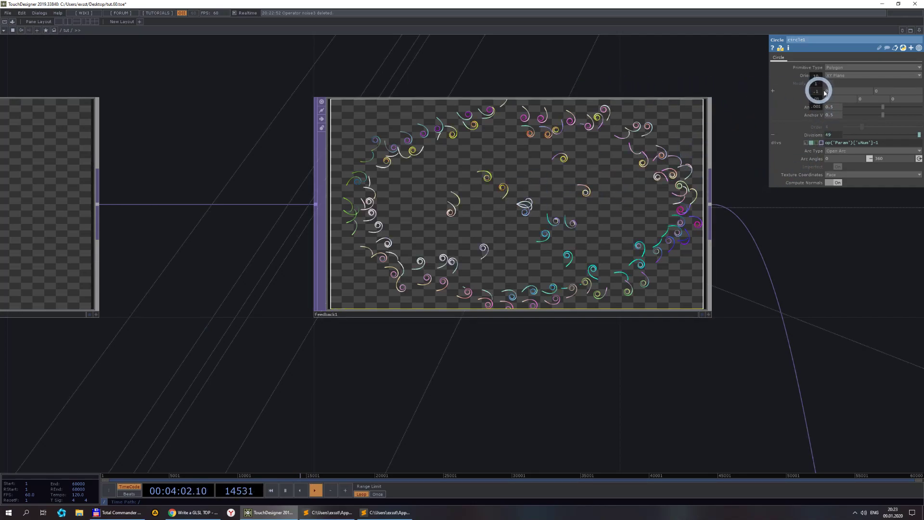
middle_click_drag(824, 93, 531, 228)
scroll(524, 185, "down", 10)
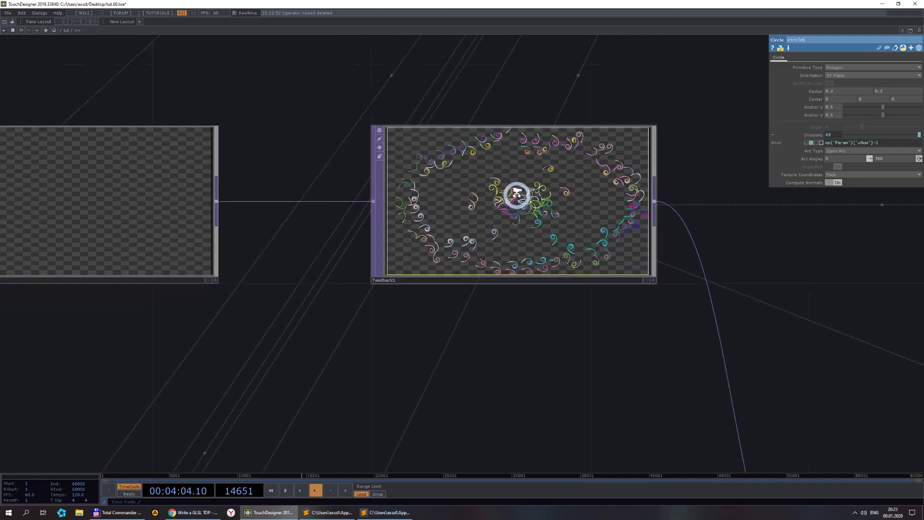
scroll(512, 381, "up", 4)
scroll(414, 315, "up", 3)
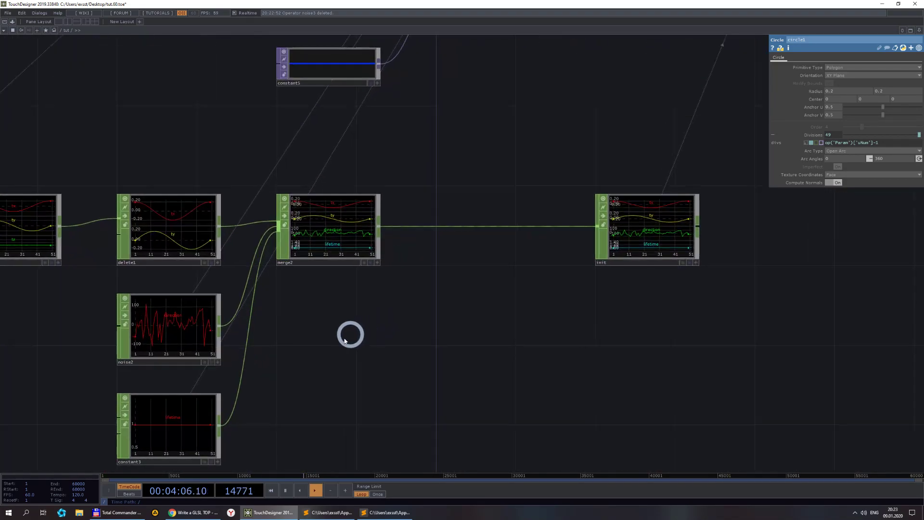
- Add a separate Noise CHOP below merge2
key("Tab")
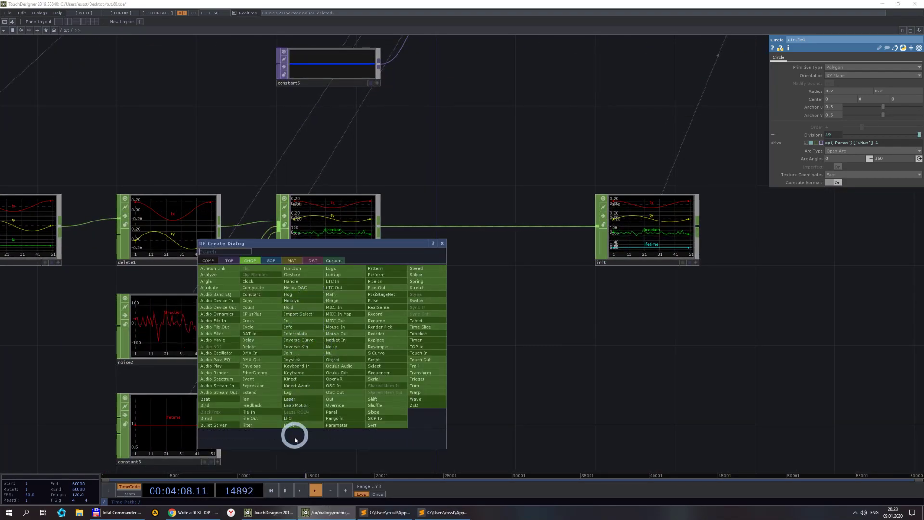
left_click(336, 353)
left_click(336, 325)
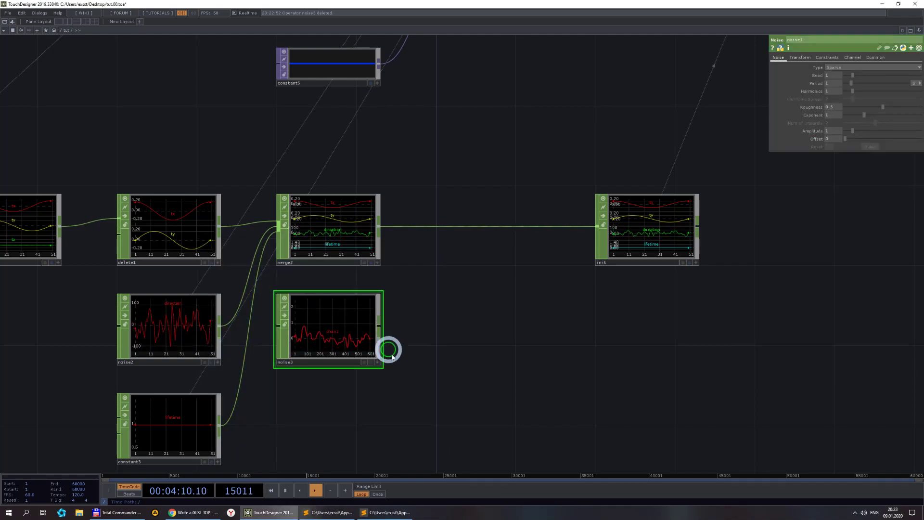
- Switch the channel end of noise3 to samples and link it to the uNum channel of Param
scroll(340, 269, "down", 3)
scroll(385, 255, "down", 5)
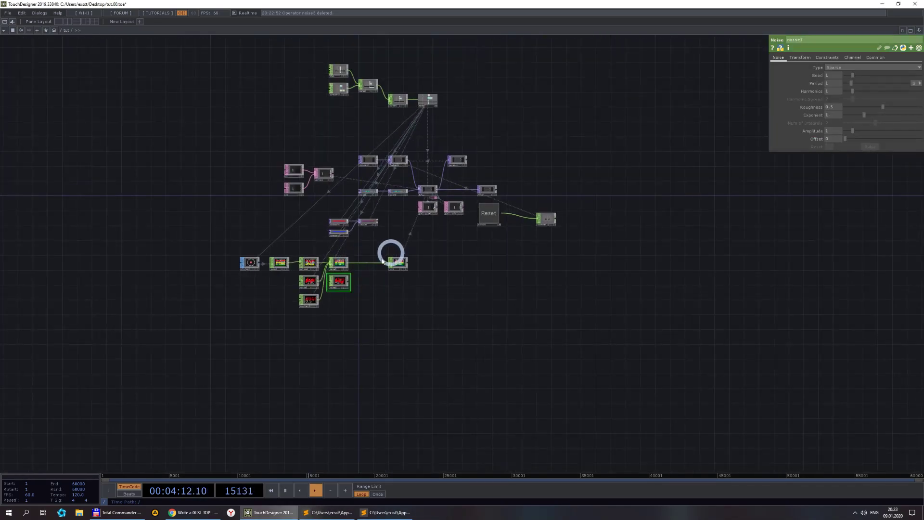
scroll(380, 229, "up", 2)
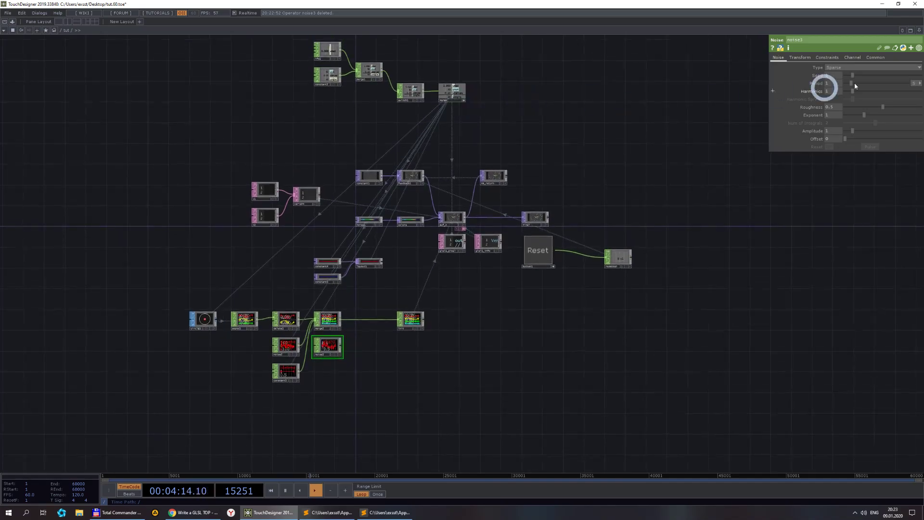
left_click(850, 63)
left_click(795, 74)
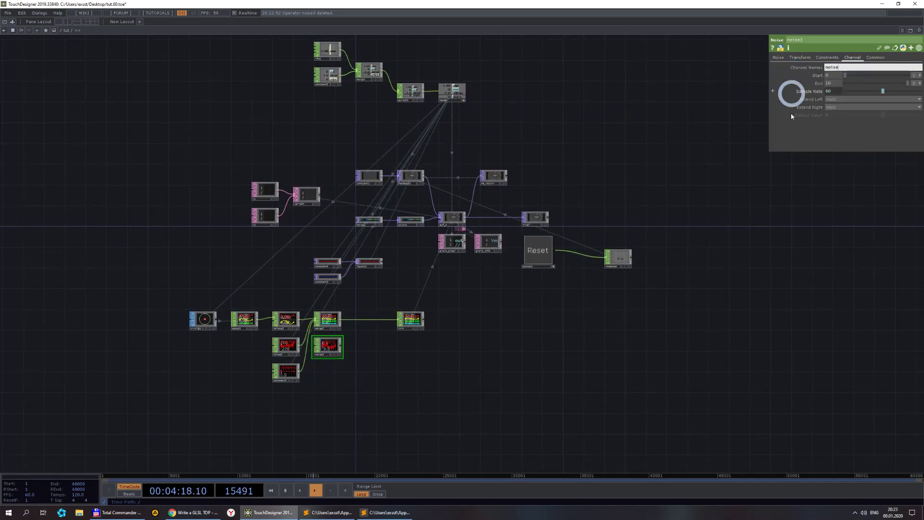
left_click(775, 339)
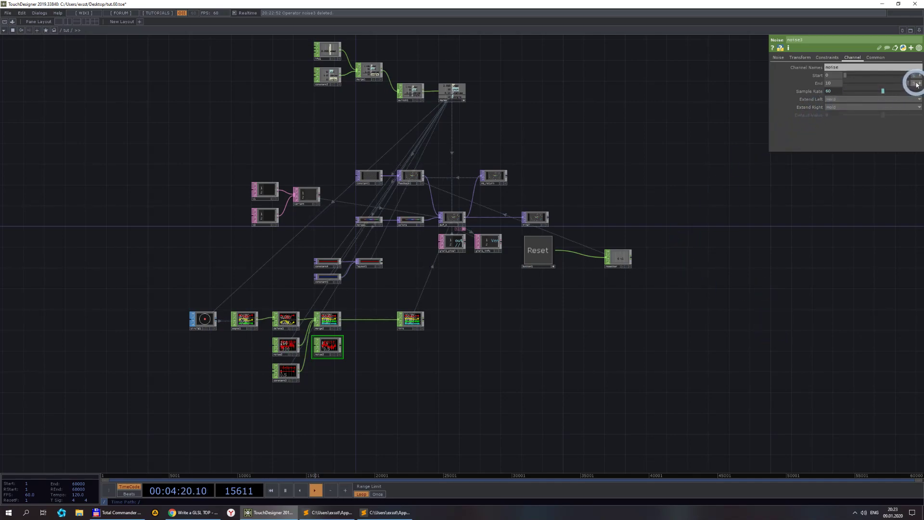
left_click(913, 99)
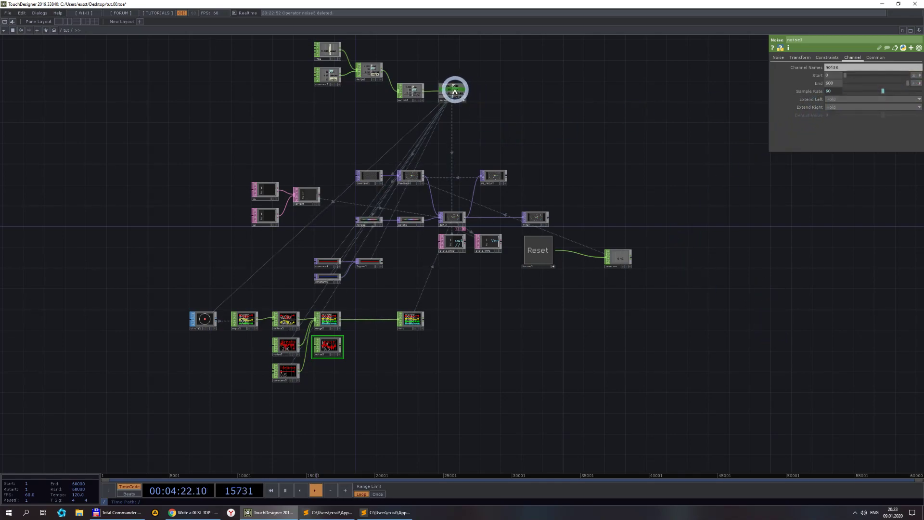
left_click_drag(456, 89, 833, 83)
scroll(351, 392, "up", 4)
scroll(344, 389, "up", 3)
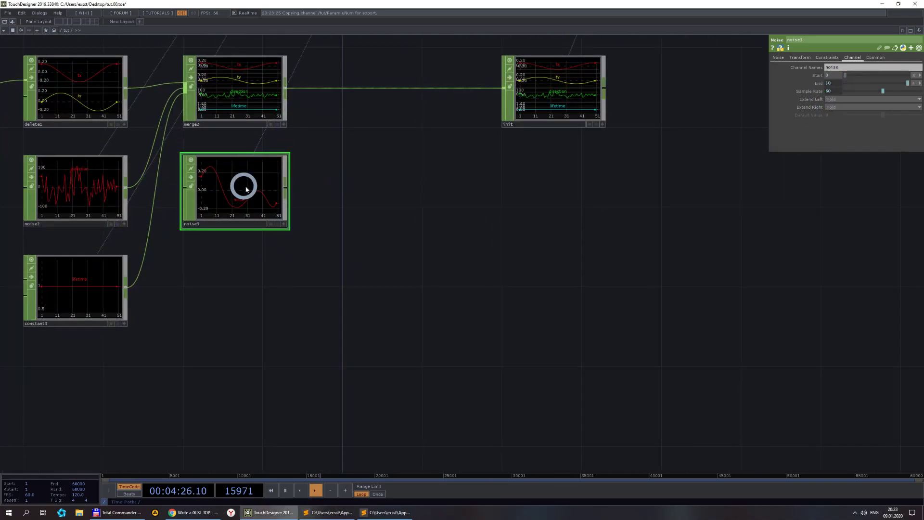
- Cut the me.time.seconds expression from the Z translate of noise2, setting the value to 0
left_click_drag(330, 221, 342, 277)
left_click(197, 272)
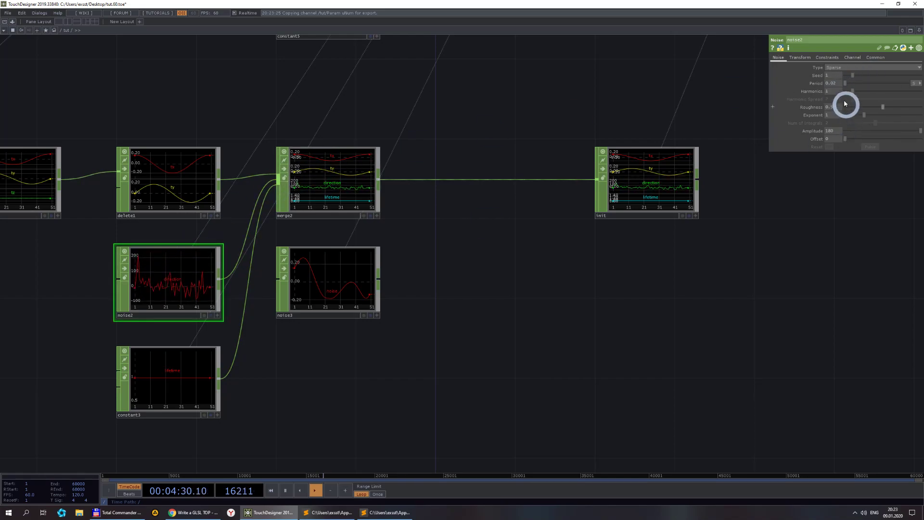
left_click(800, 58)
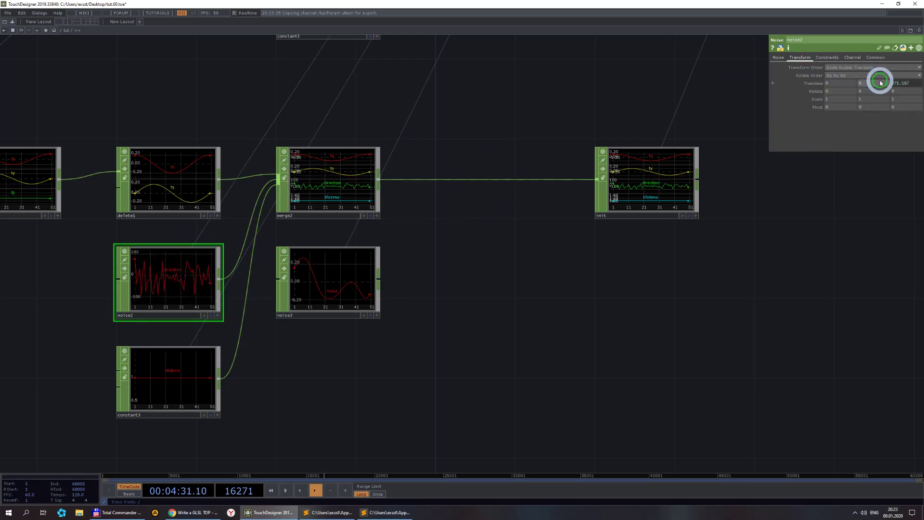
left_click(811, 83)
left_click(868, 109)
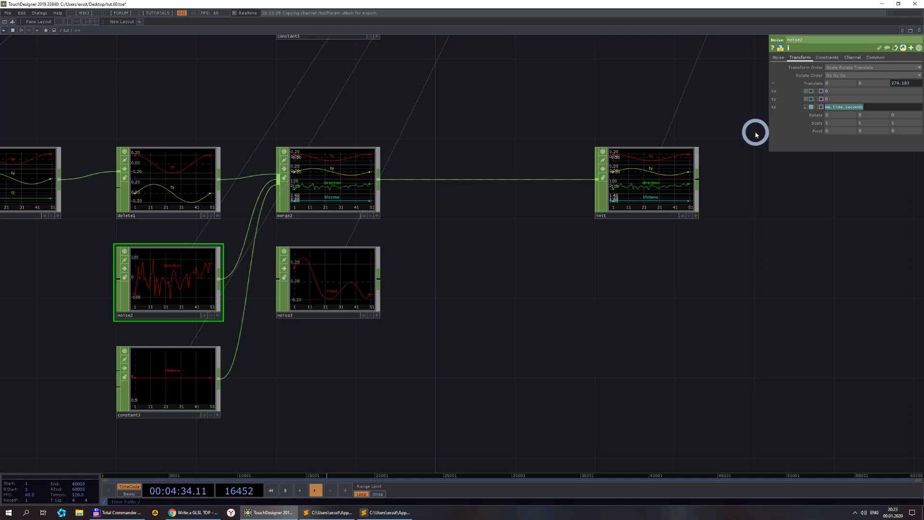
left_click(804, 110)
left_click(473, 242)
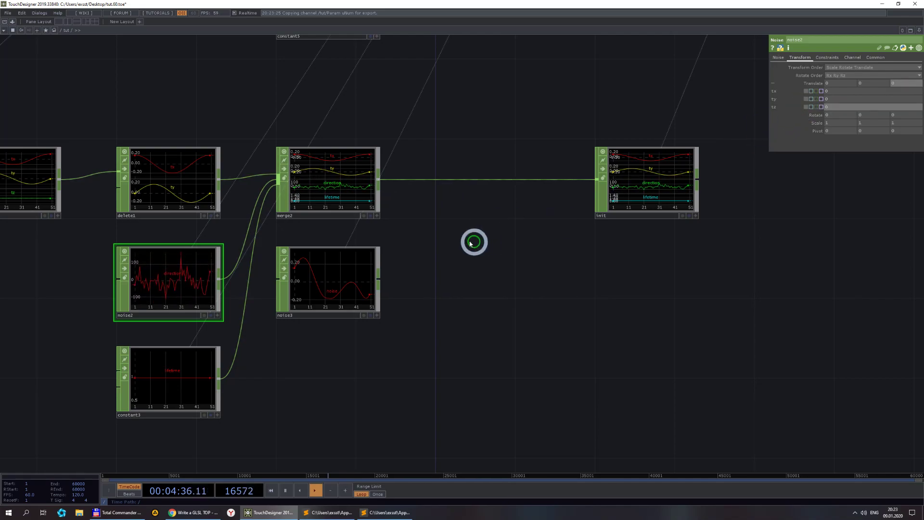
- Paste the me.time.seconds expression into the Z translate of noise3
left_click(322, 277)
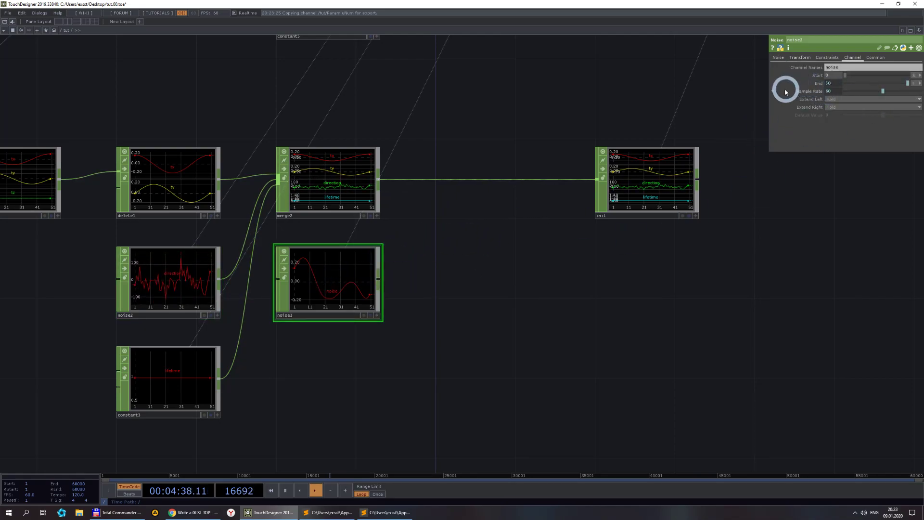
left_click(814, 56)
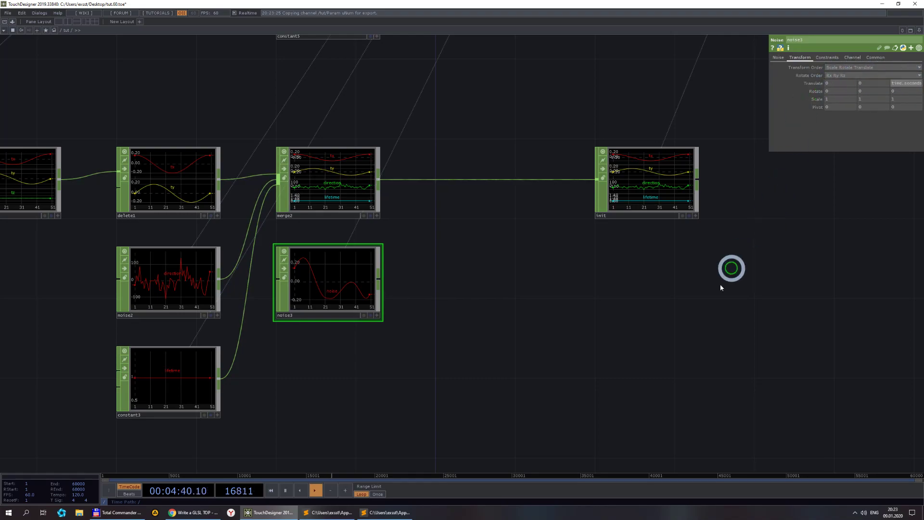
left_click(679, 322)
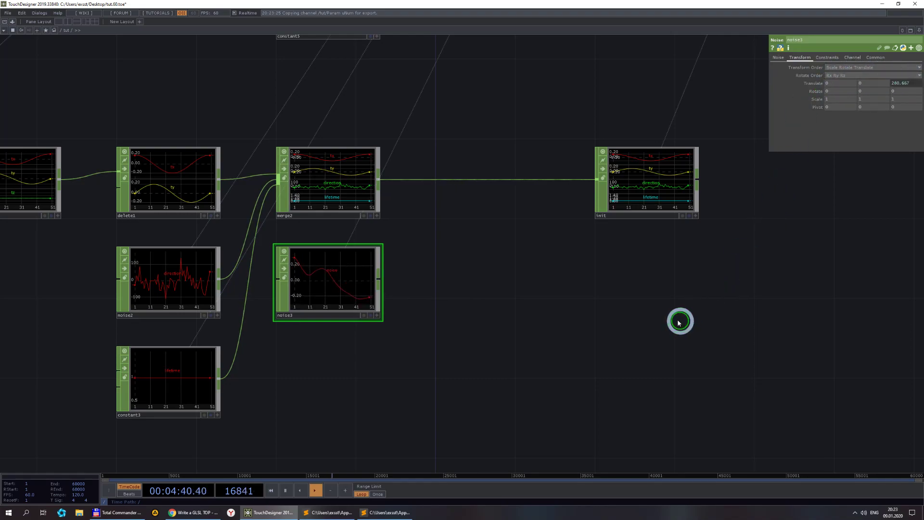
- Set the period of noise3 to 0.05
left_click(778, 58)
left_click(828, 98)
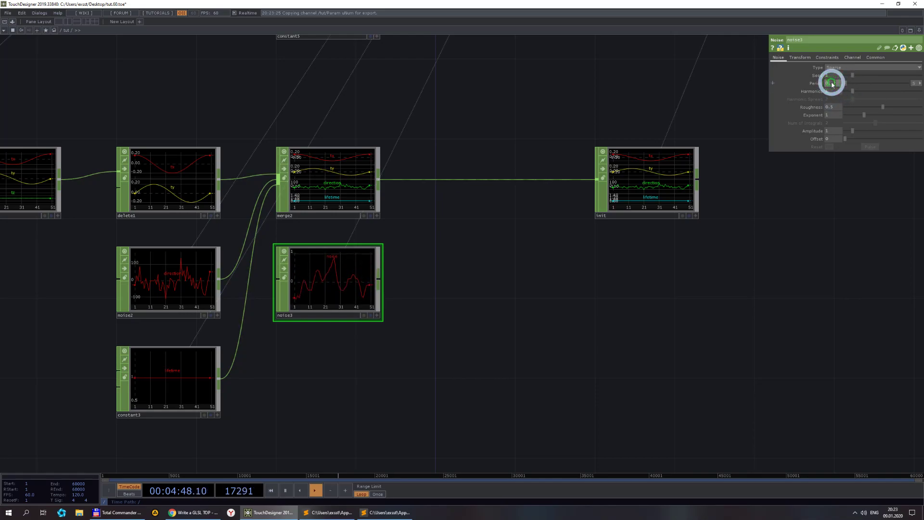
type("5")
left_click(640, 318)
scroll(374, 303, "up", 2)
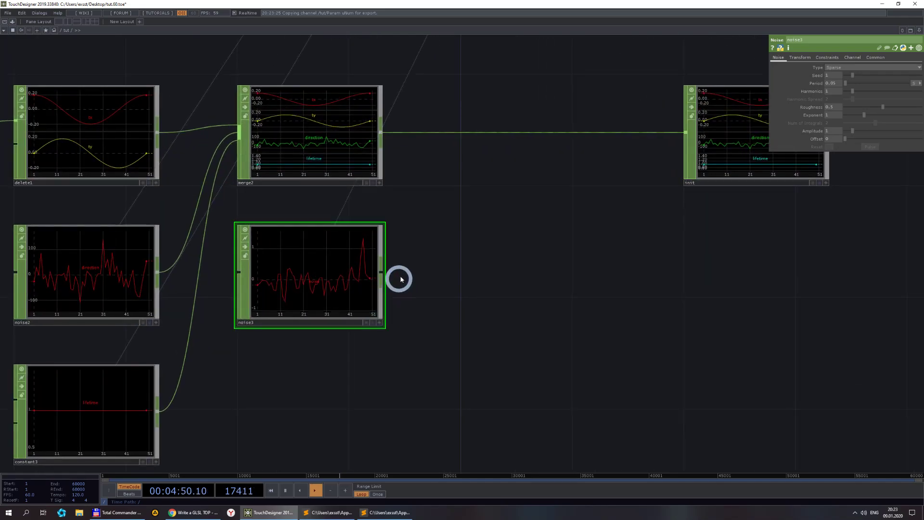
- Insert a Math CHOP into the connection between merge2 and init
right_click(496, 134)
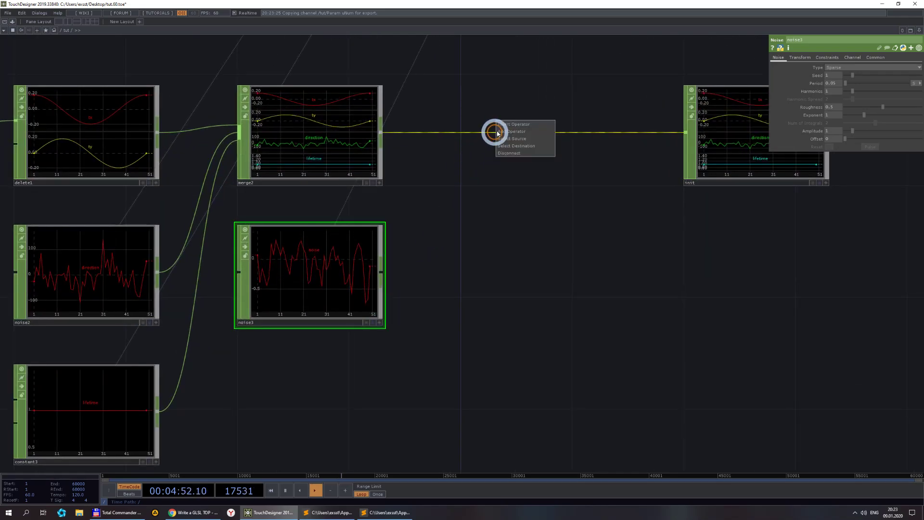
left_click(500, 127)
left_click(520, 77)
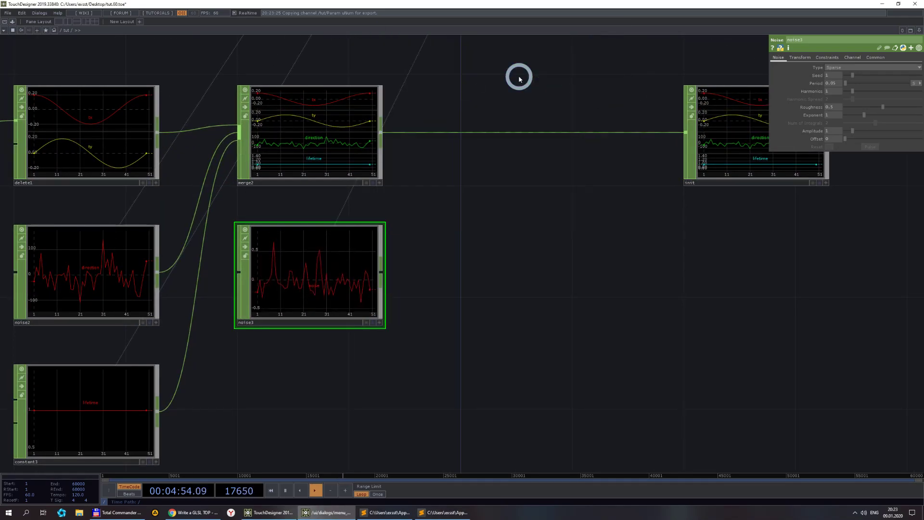
left_click(534, 132)
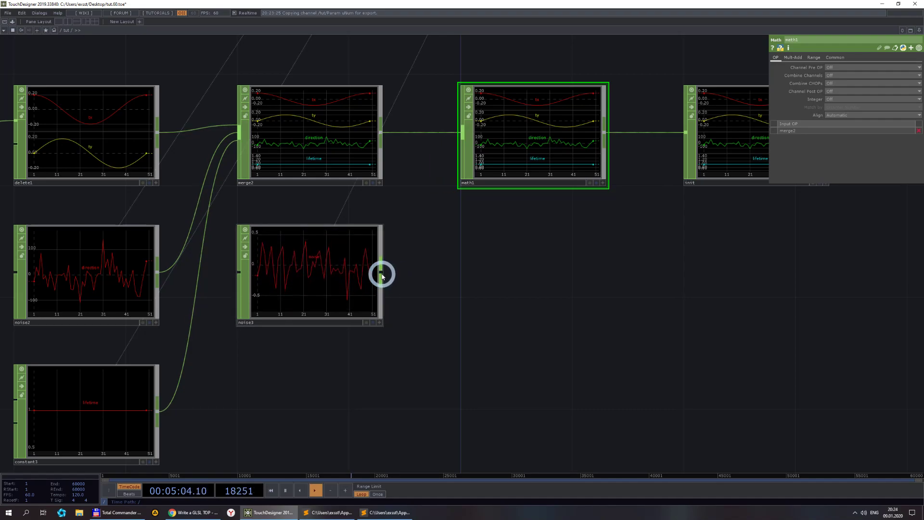
- Connect noise3 as the second input of math1 and set Combine CHOPs to Add
left_click(457, 140)
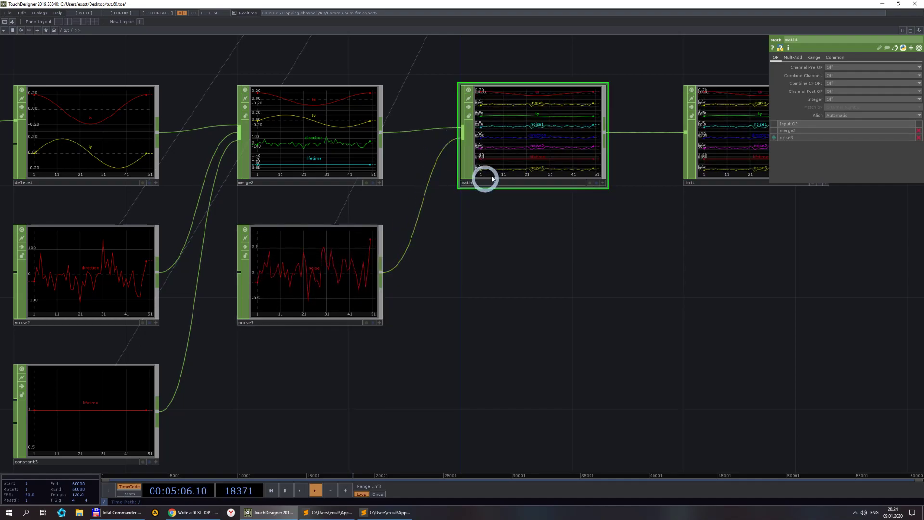
left_click(832, 82)
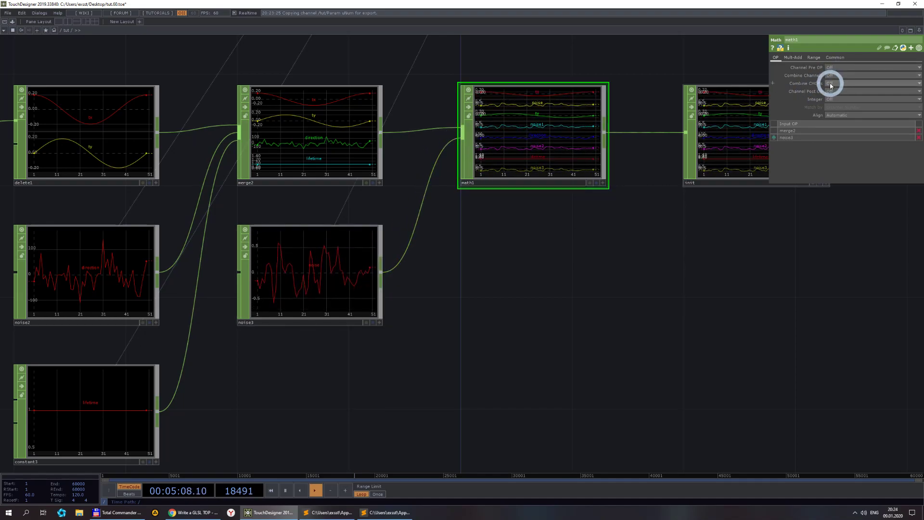
left_click(837, 98)
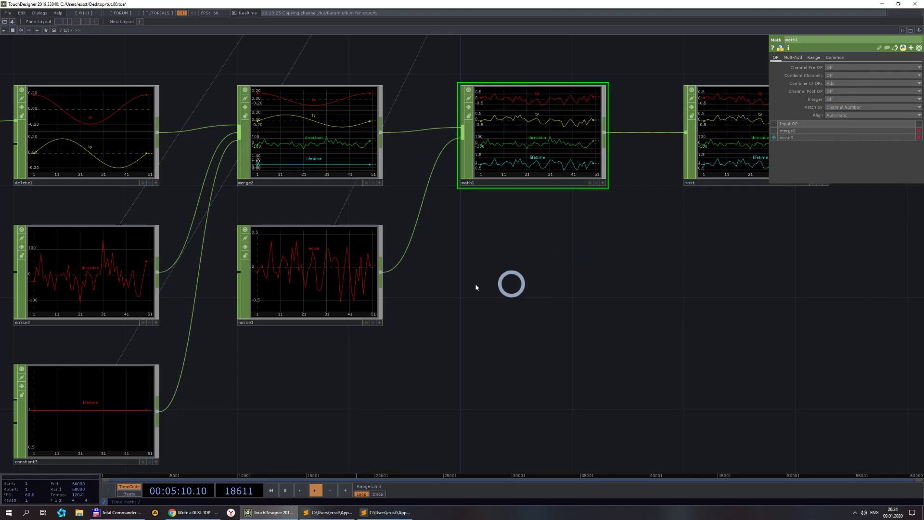
- Set the amplitude of noise3 to 0.2 and check the scattered curls in Buf_A
left_click(330, 317)
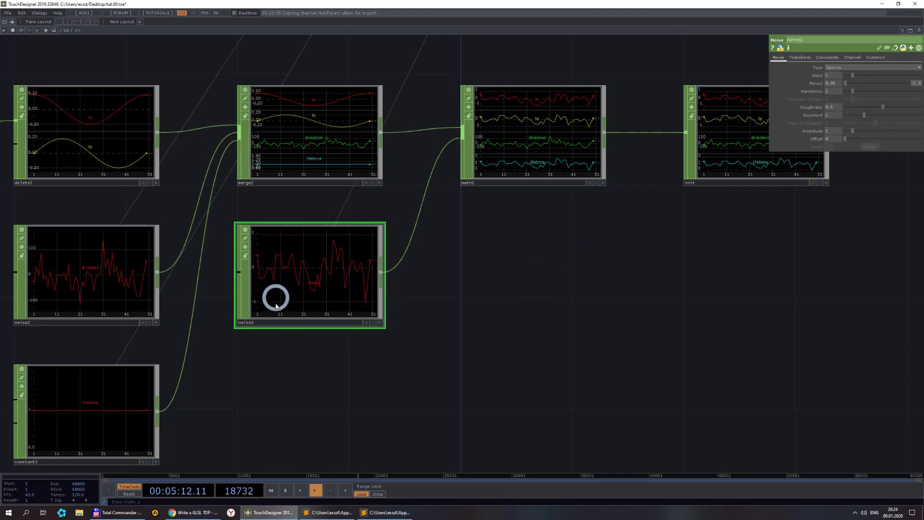
scroll(462, 279, "down", 3)
left_click(831, 130)
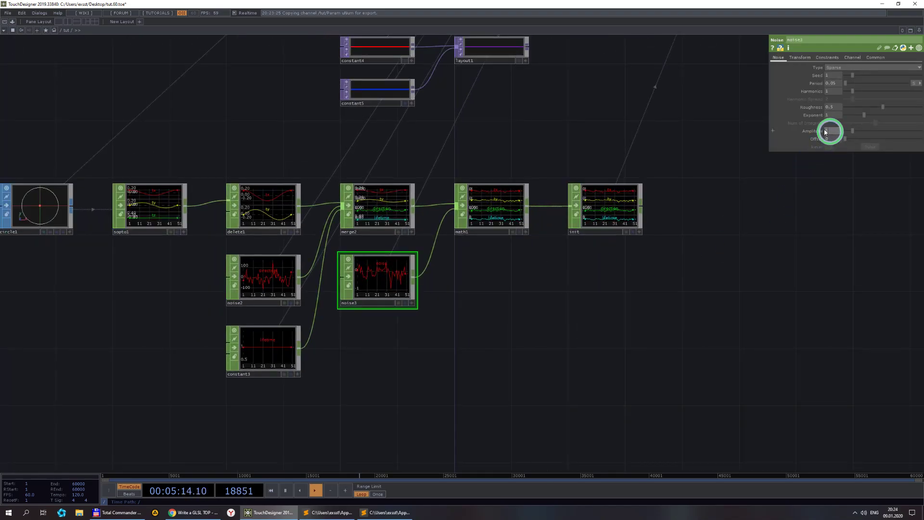
type("0.2")
key("Return")
scroll(701, 255, "down", 4)
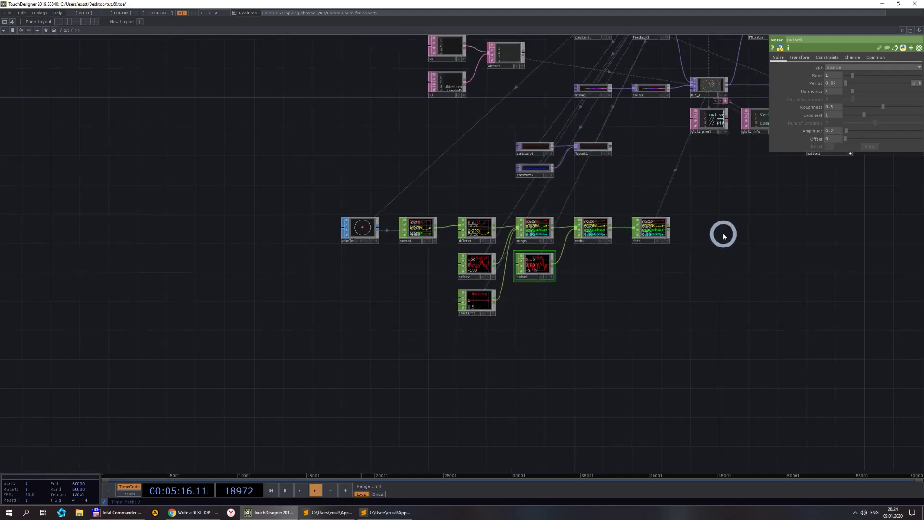
scroll(509, 190, "up", 10)
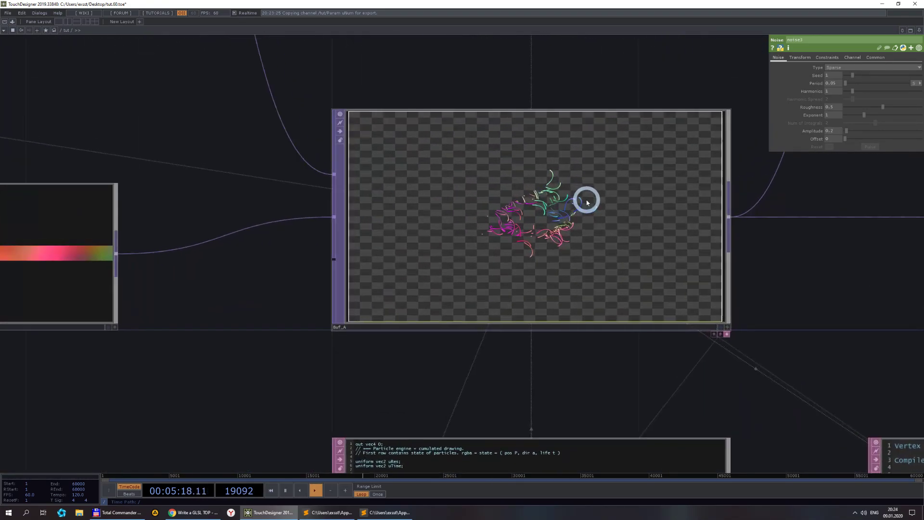
scroll(584, 199, "down", 8)
- Raise both radius values of circle1 to 1 and reset the drawing
left_click(96, 394)
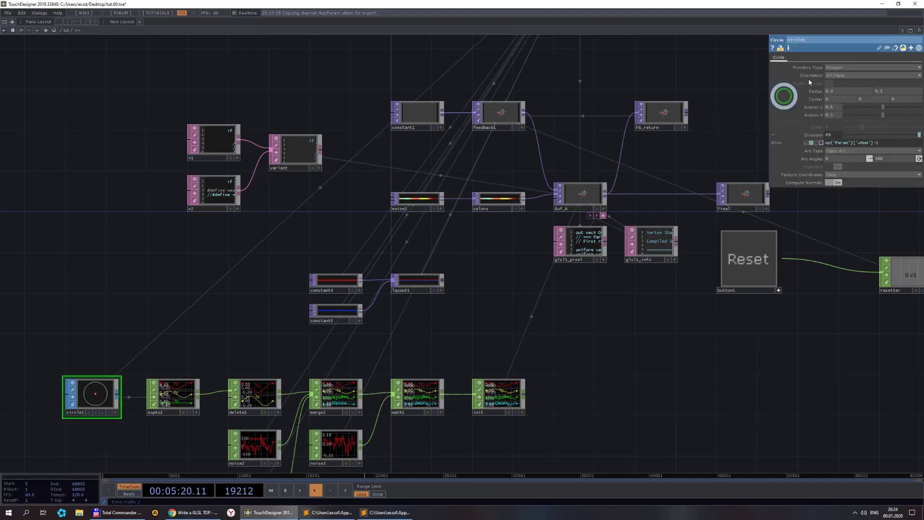
left_click(835, 107)
left_click_drag(834, 107, 792, 91)
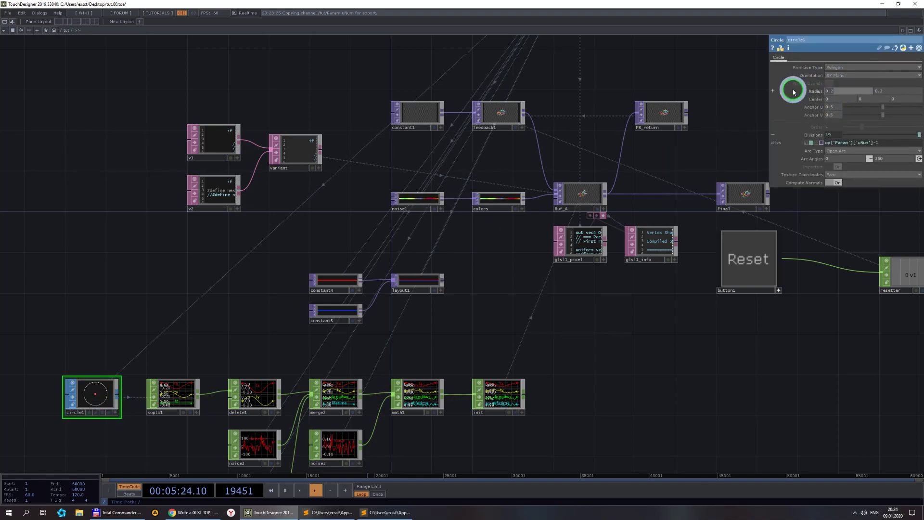
left_click_drag(900, 91, 791, 197)
left_click(710, 359)
left_click(767, 245)
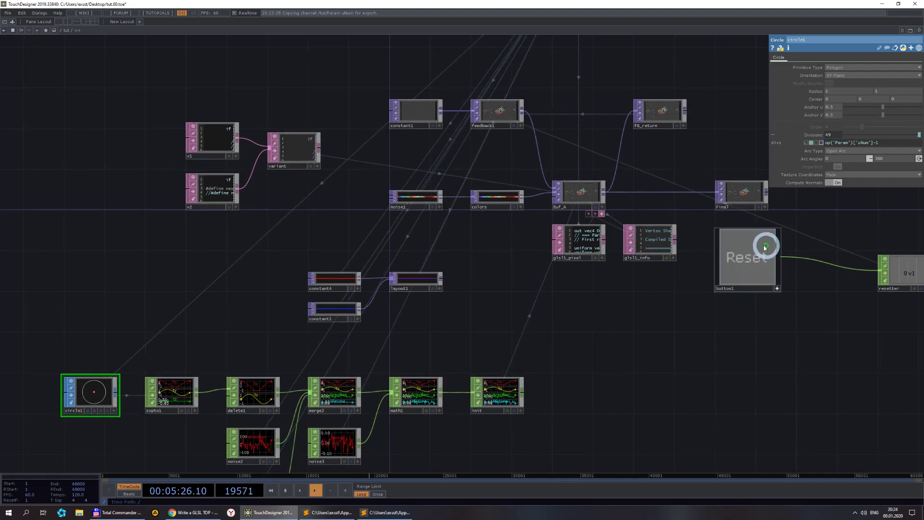
- Examine the ring of curls in Buf_A against the noise3 and math1 chain
scroll(591, 203, "up", 5)
scroll(557, 186, "up", 2)
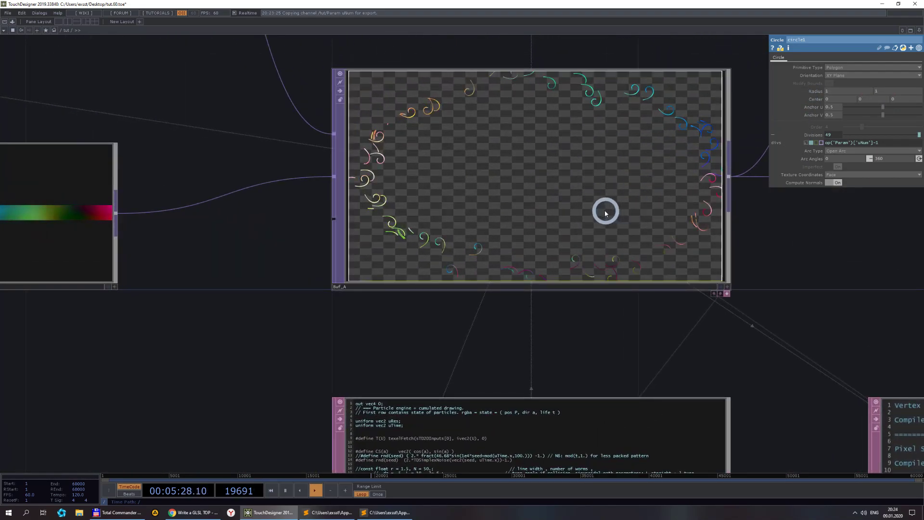
scroll(604, 210, "up", 2)
scroll(554, 210, "down", 3)
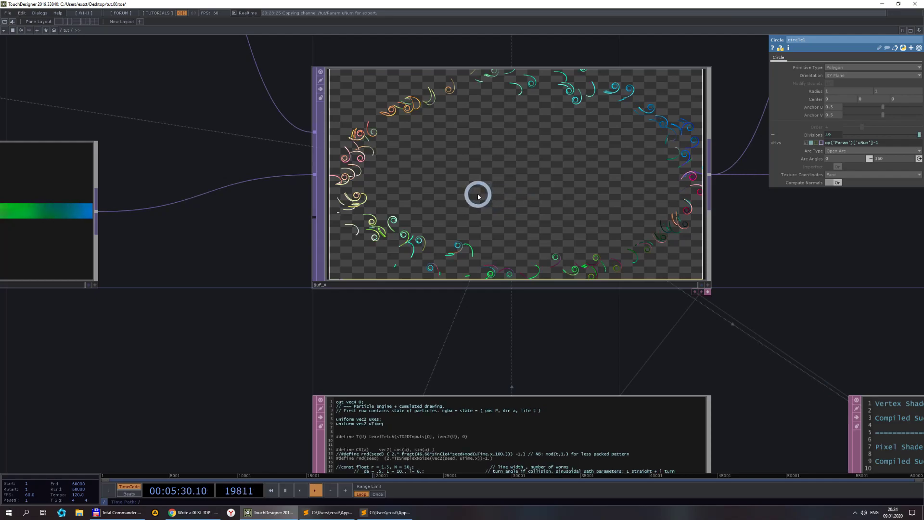
scroll(414, 145, "up", 2)
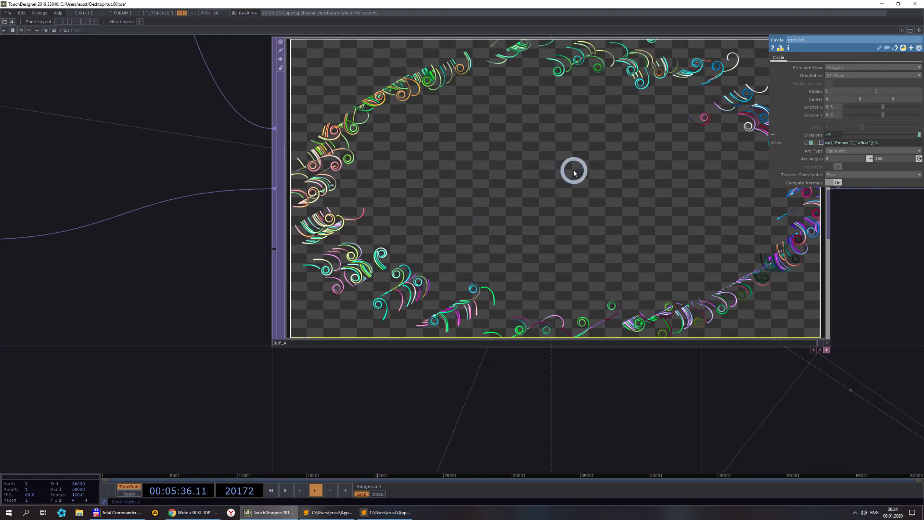
scroll(574, 173, "down", 3)
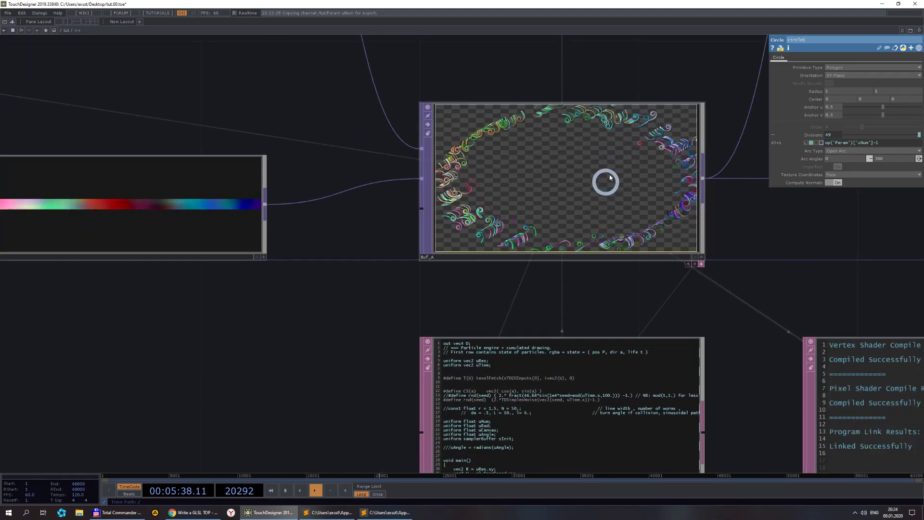
scroll(588, 206, "down", 4)
scroll(456, 382, "up", 4)
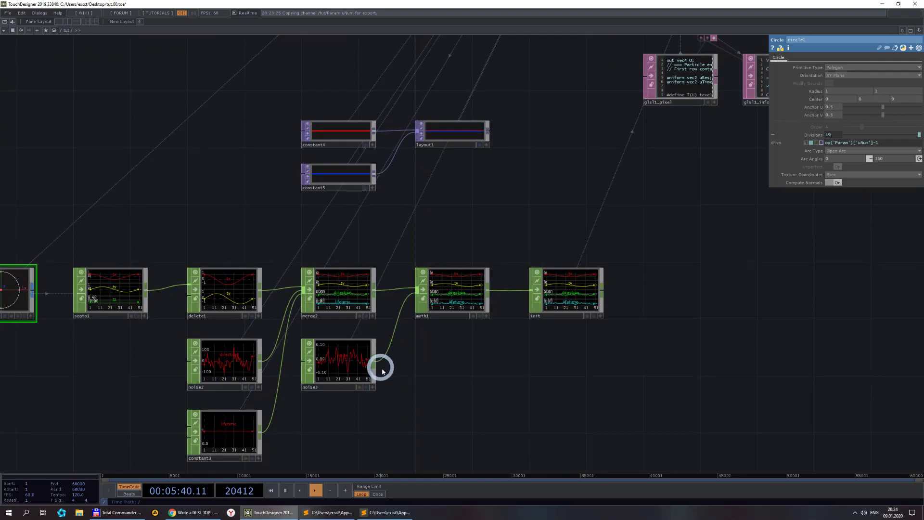
- Set the amplitude of noise3 to 0.5 and its Z translate expression to me.time.seconds*5
left_click(360, 360)
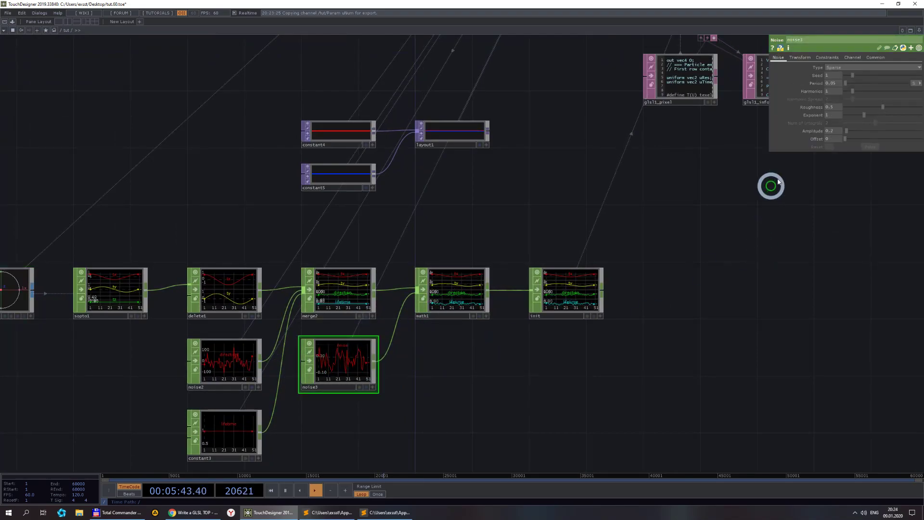
left_click(832, 132)
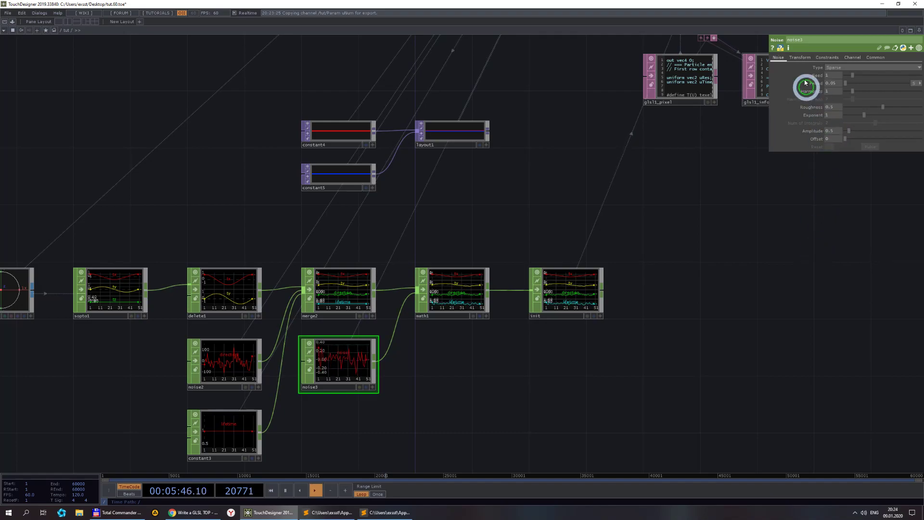
left_click(800, 57)
left_click(817, 83)
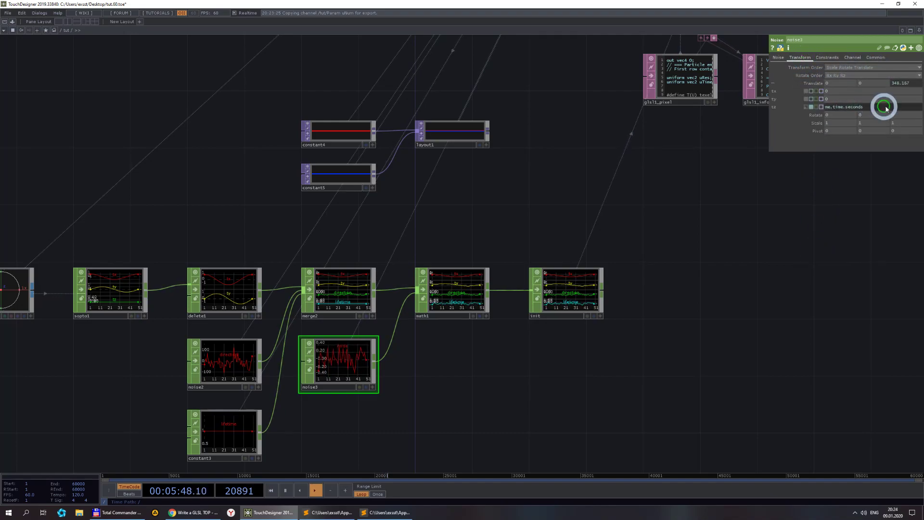
type("5")
key("Return")
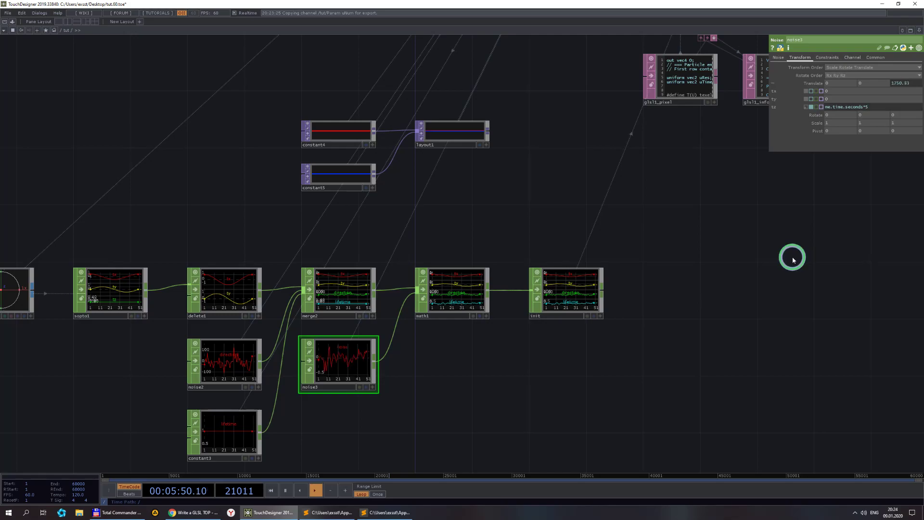
- Examine the curls drawn in Buf_A, check the variant switch's index, and save the project as tut.61.toe
scroll(790, 258, "down", 5)
scroll(543, 183, "up", 8)
scroll(543, 183, "up", 8)
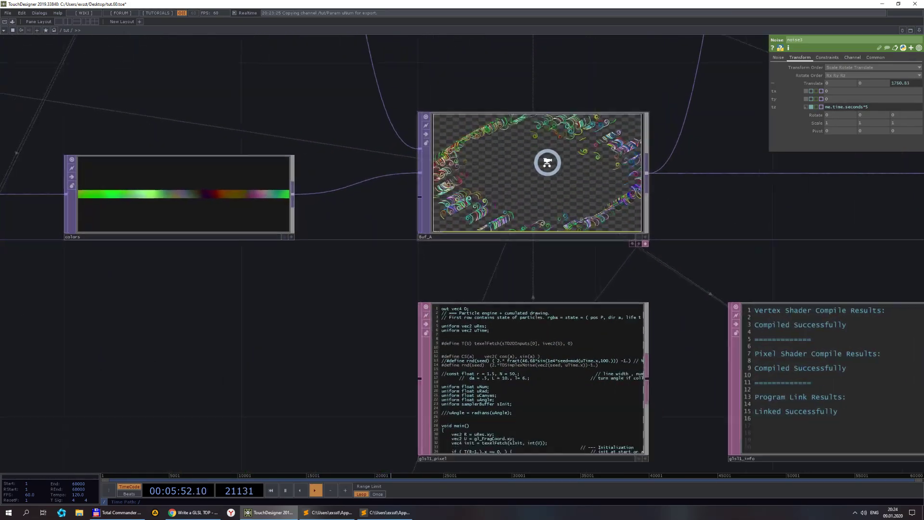
scroll(549, 155, "down", 2)
scroll(533, 159, "down", 5)
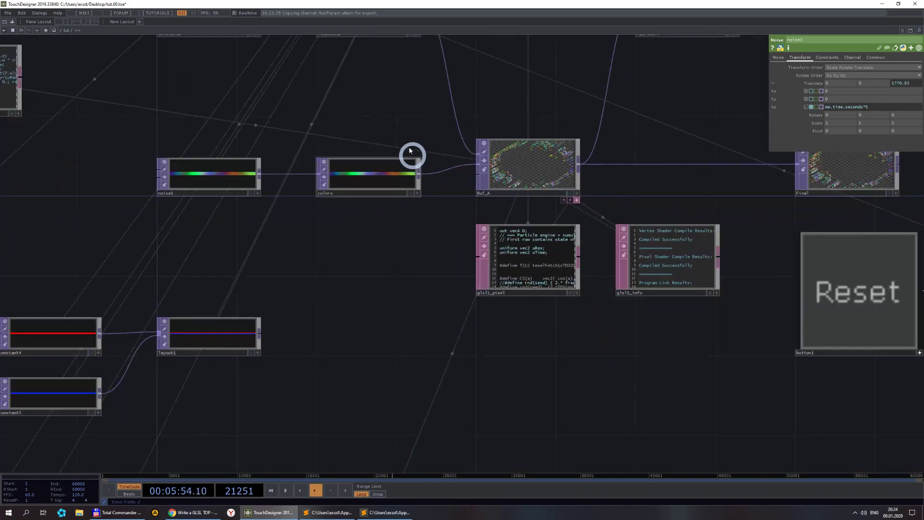
scroll(361, 207, "down", 4)
left_click(188, 222)
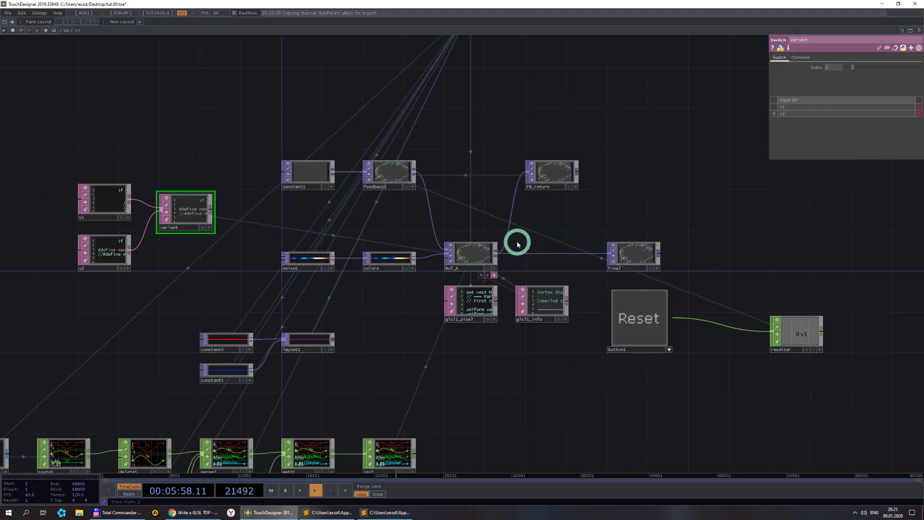
scroll(481, 251, "up", 10)
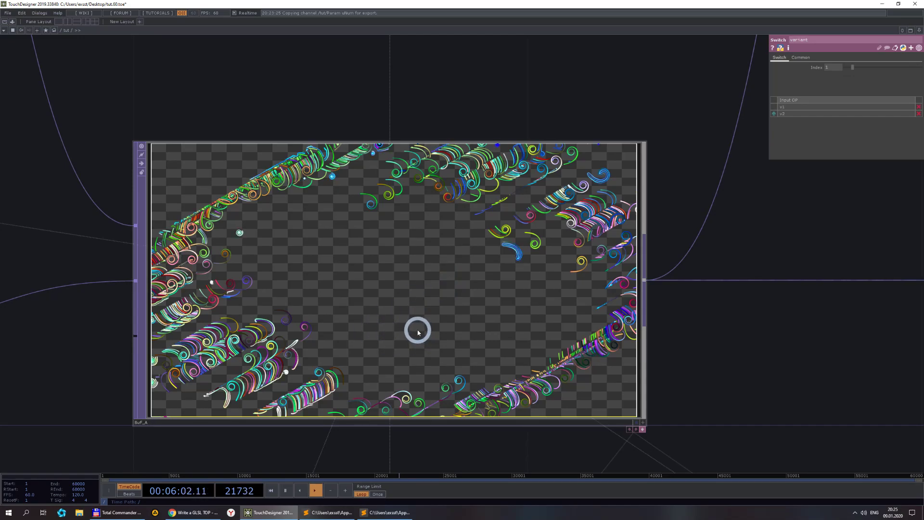
scroll(418, 332, "down", 5)
scroll(414, 347, "down", 5)
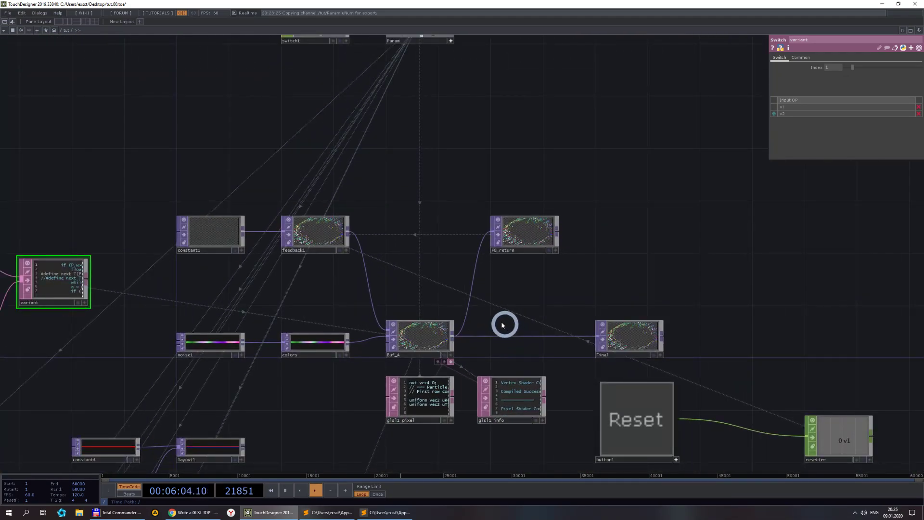
left_click_drag(502, 325, 623, 169)
scroll(522, 216, "down", 2)
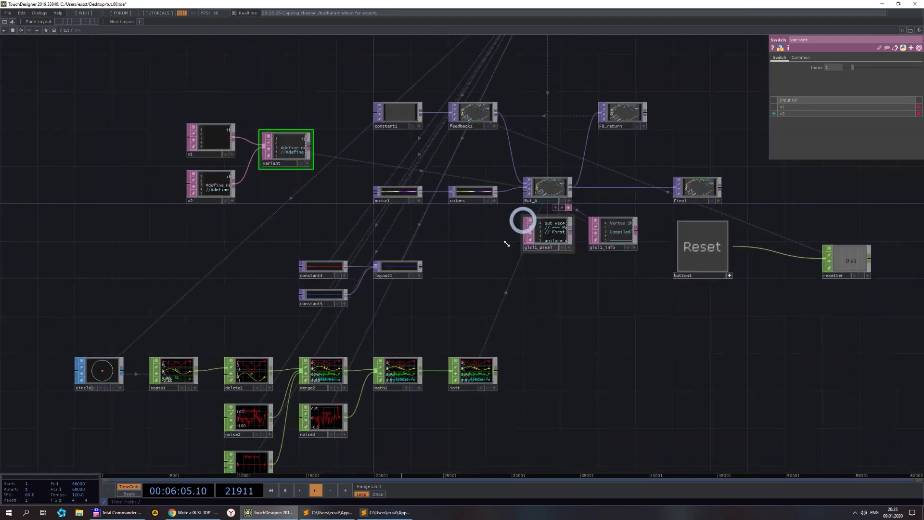
- Switch to Sublime Text to review the shader's initialization lines and #include <variant>, and compare them with the Buf_A drawing in TouchDesigner
left_click(327, 513)
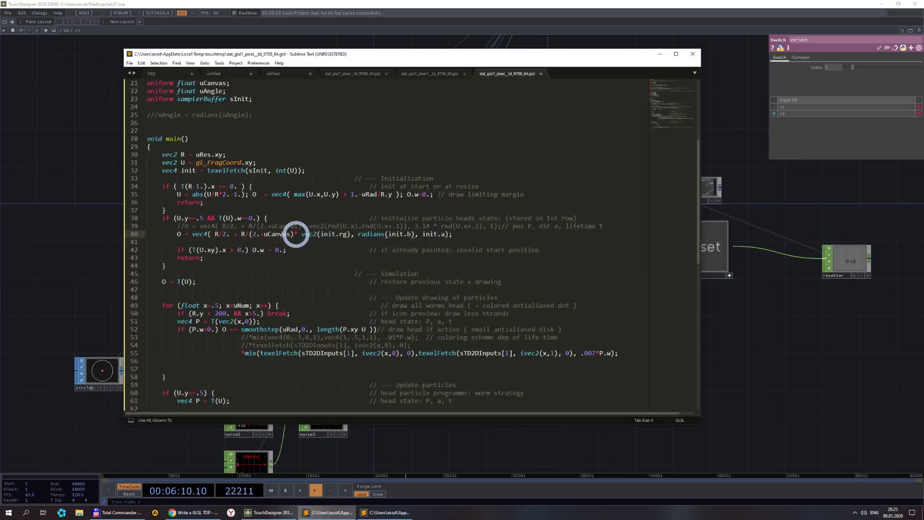
left_click_drag(488, 235, 145, 227)
scroll(243, 264, "down", 8)
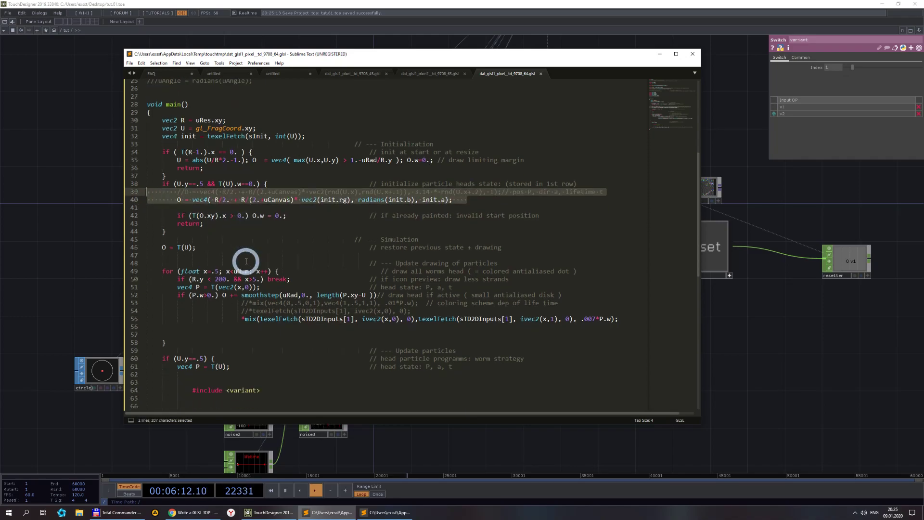
left_click_drag(280, 225, 133, 226)
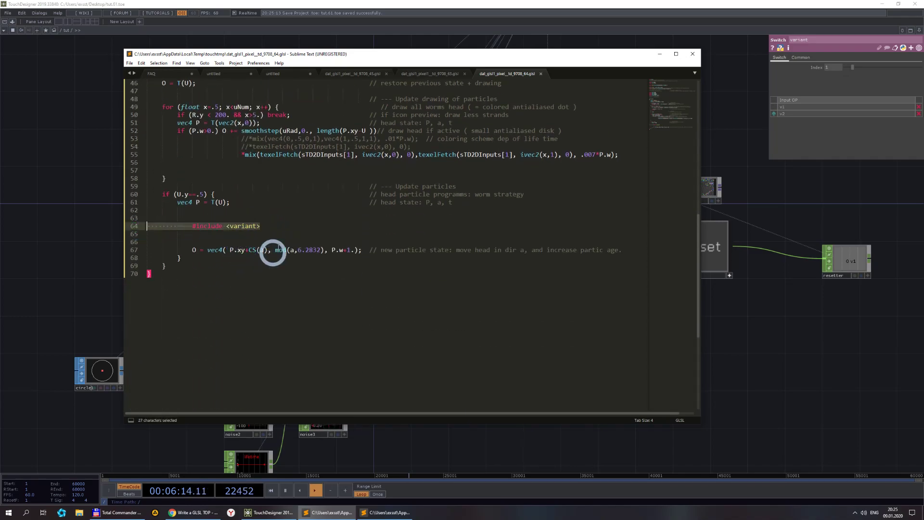
scroll(292, 231, "up", 8)
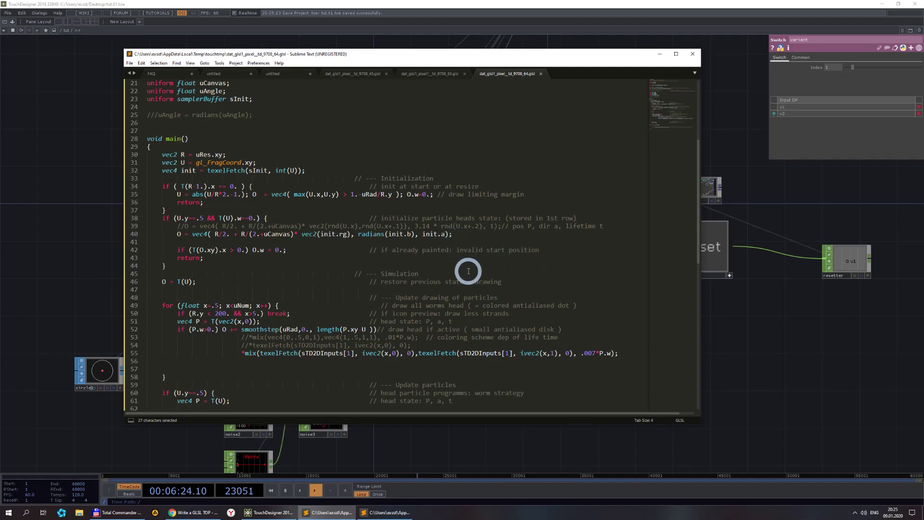
scroll(469, 271, "down", 2)
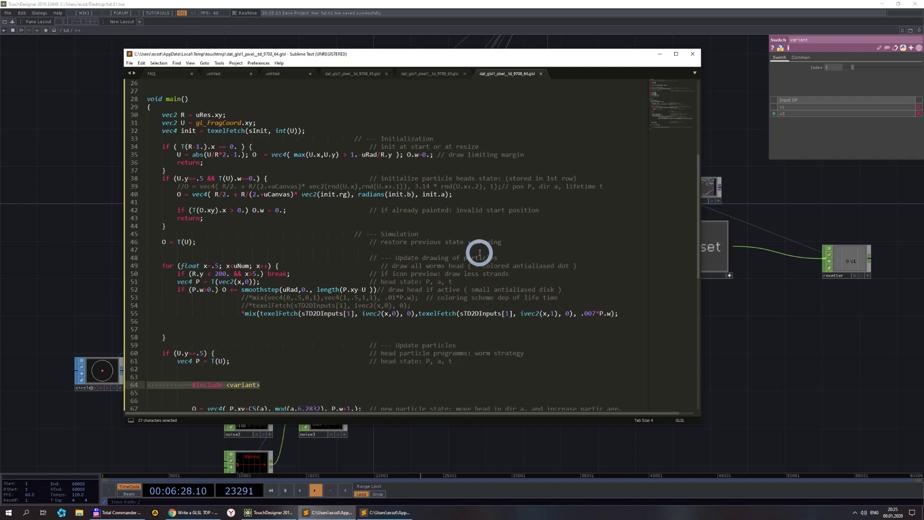
scroll(478, 253, "up", 7)
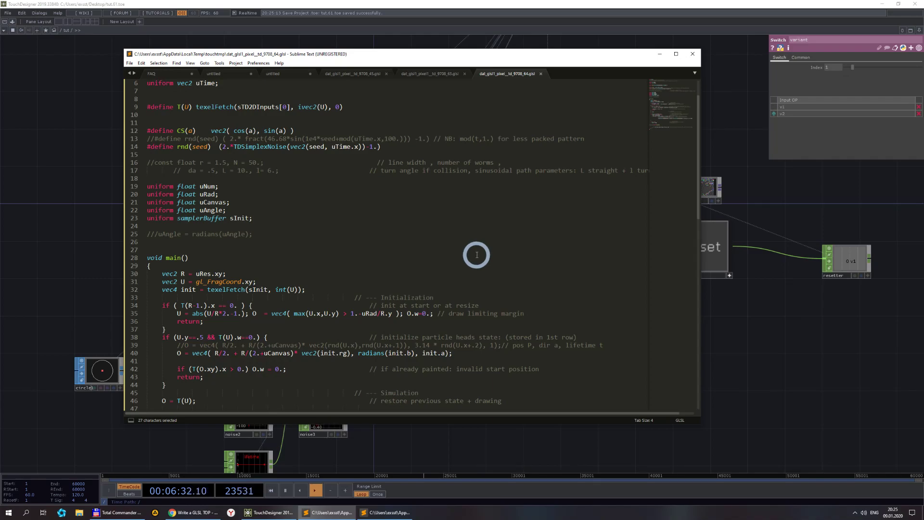
scroll(476, 255, "down", 10)
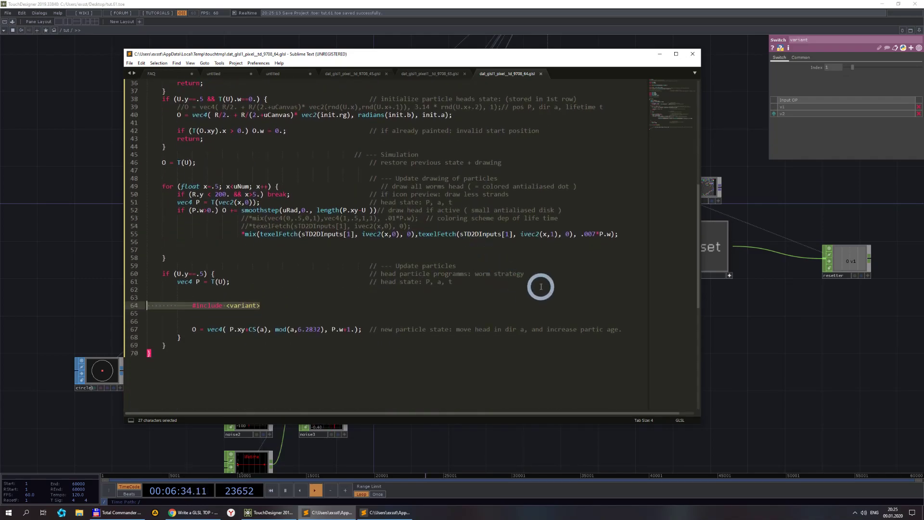
left_click(747, 385)
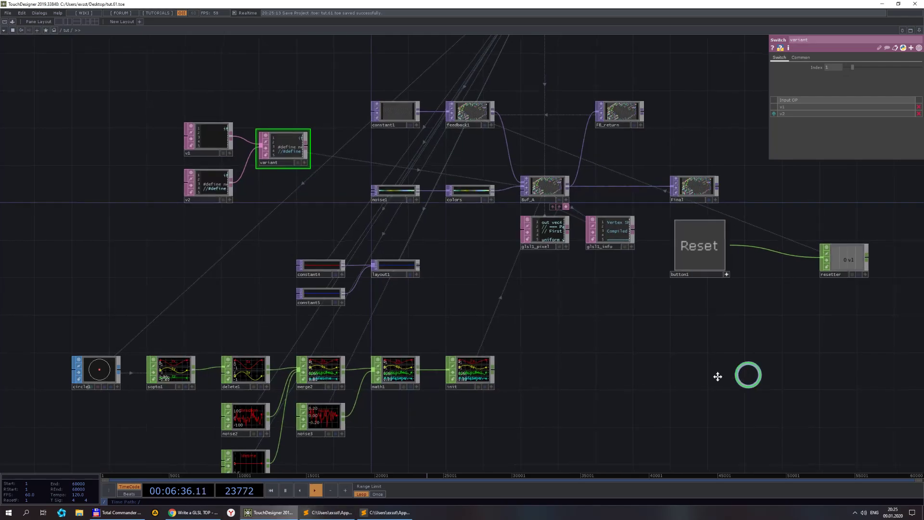
scroll(439, 233, "up", 6)
scroll(468, 153, "down", 3)
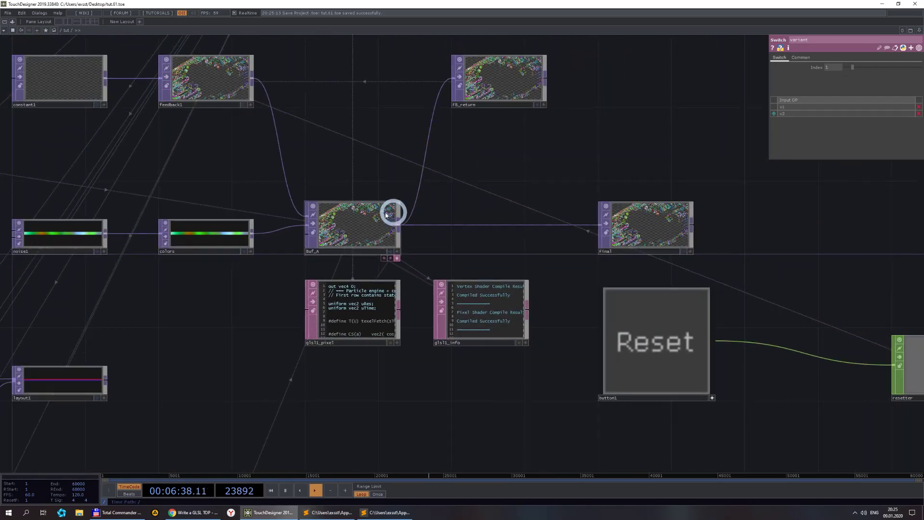
scroll(337, 243, "up", 5)
scroll(341, 244, "down", 5)
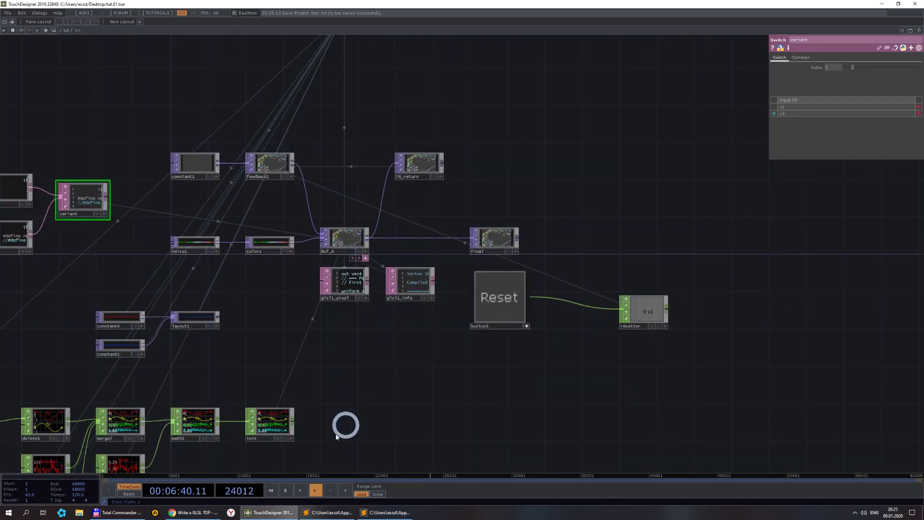
- In the Sublime Text shader code, comment out the init-based particle state on line 40 and re-enable the rnd-based one on line 39
left_click(317, 513)
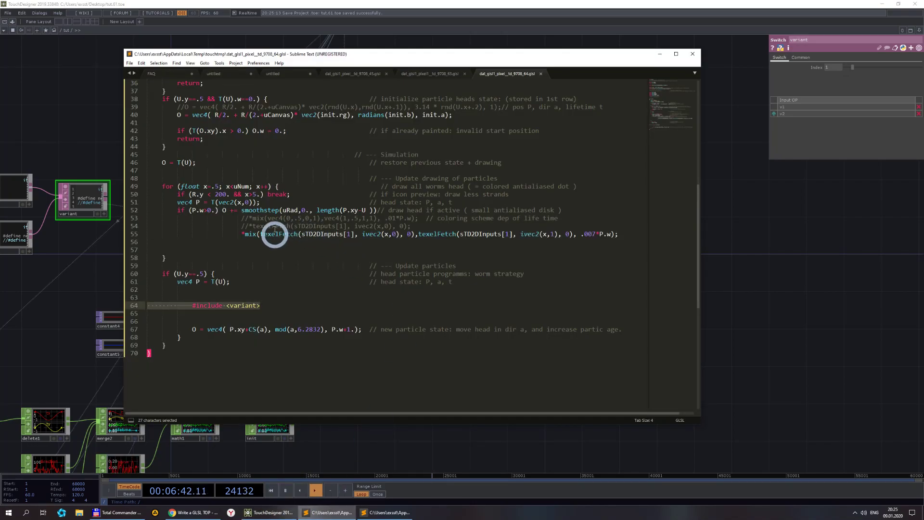
scroll(292, 217, "up", 10)
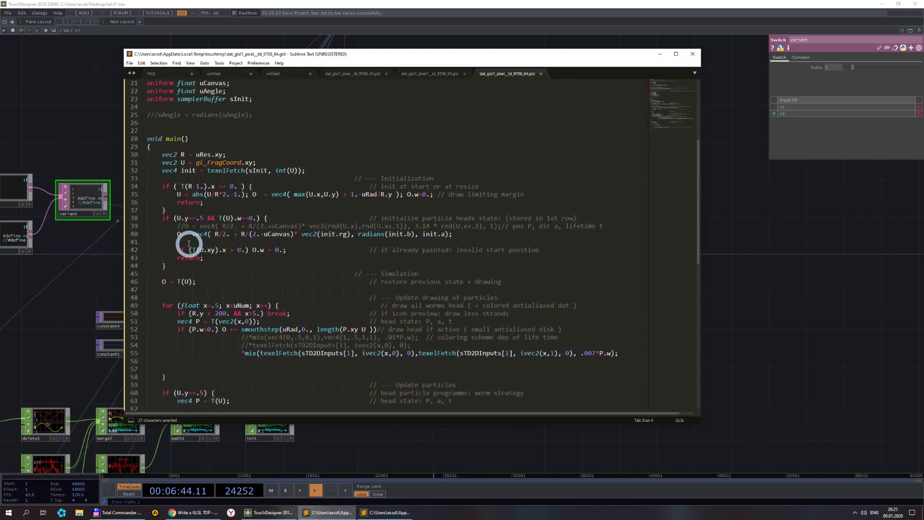
type("//")
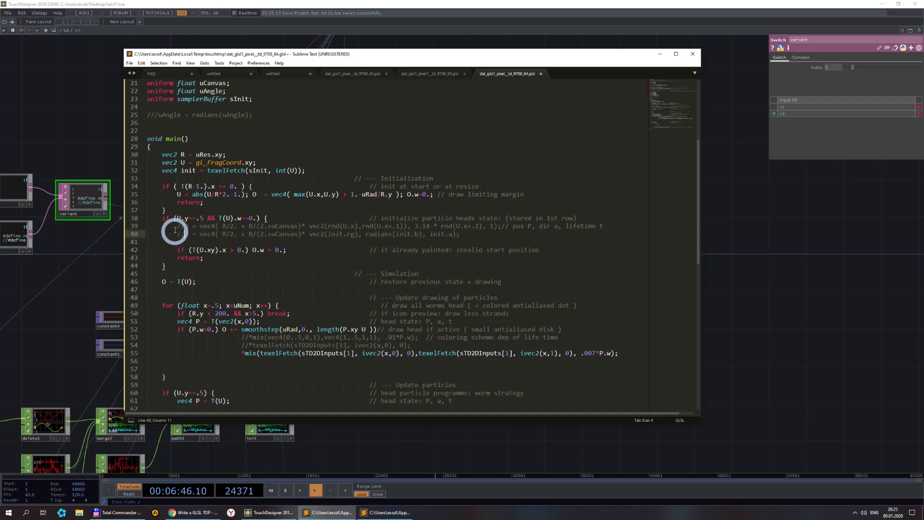
key("Delete")
key("Delete")
scroll(188, 217, "up", 5)
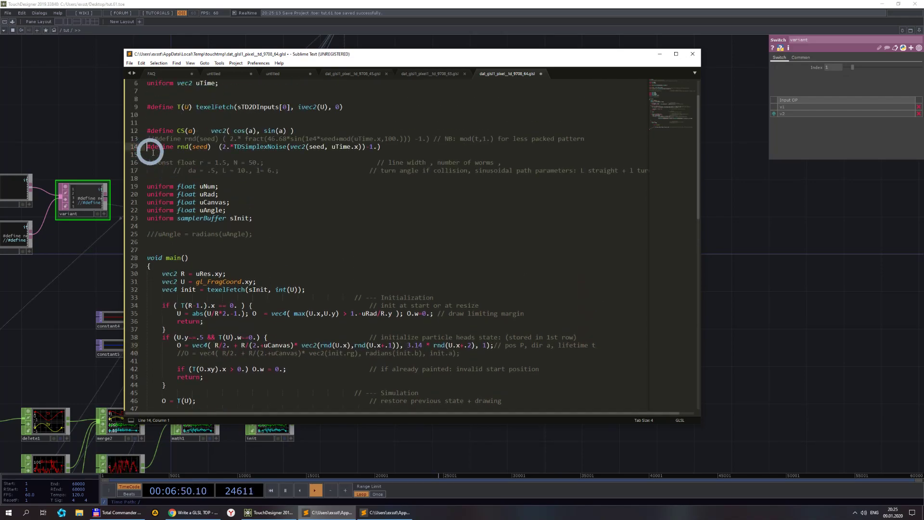
- Save the shader edit, return to TouchDesigner and reset the drawing to check the start positions in Buf_A
left_click(741, 259)
left_click(496, 301)
scroll(345, 238, "up", 5)
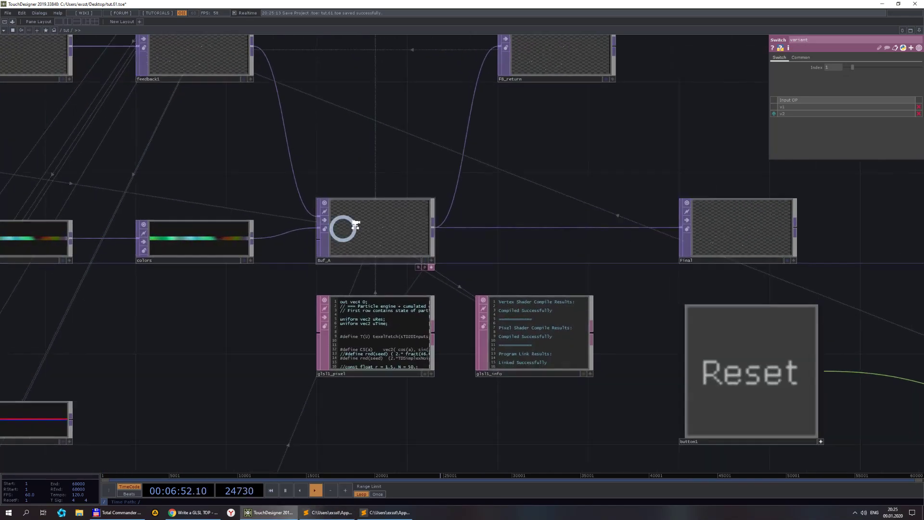
scroll(356, 226, "up", 8)
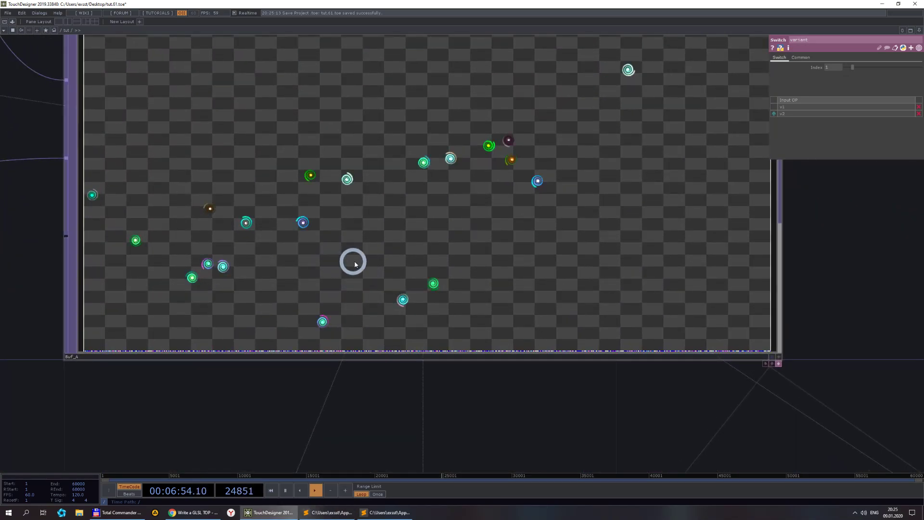
- Select Buf_A and examine how the particles spread and draw from their rnd-based start positions
scroll(356, 264, "down", 6)
left_click(377, 206)
scroll(394, 177, "down", 3)
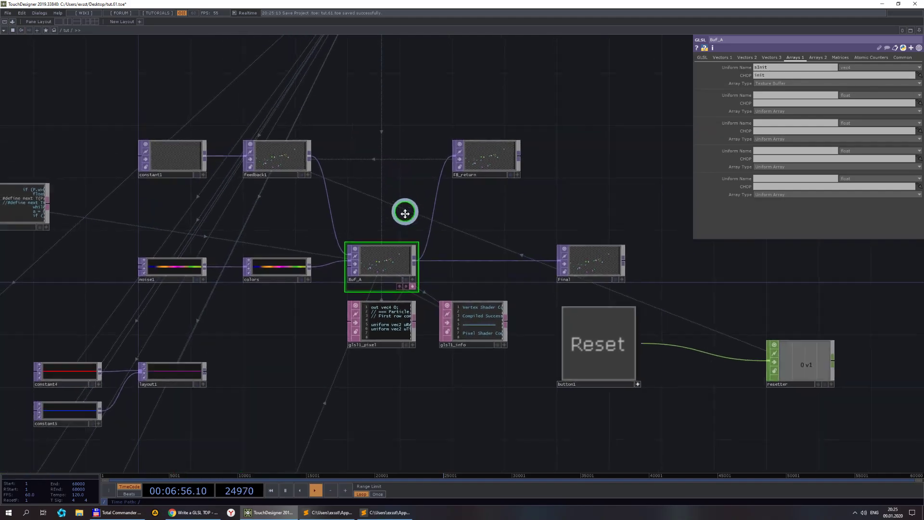
scroll(405, 214, "down", 3)
scroll(361, 128, "up", 2)
scroll(431, 367, "up", 7)
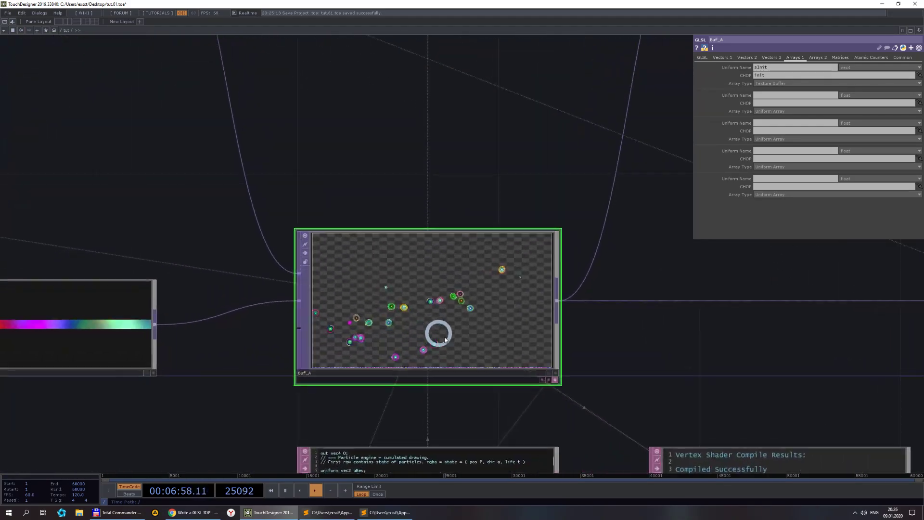
scroll(413, 272, "up", 5)
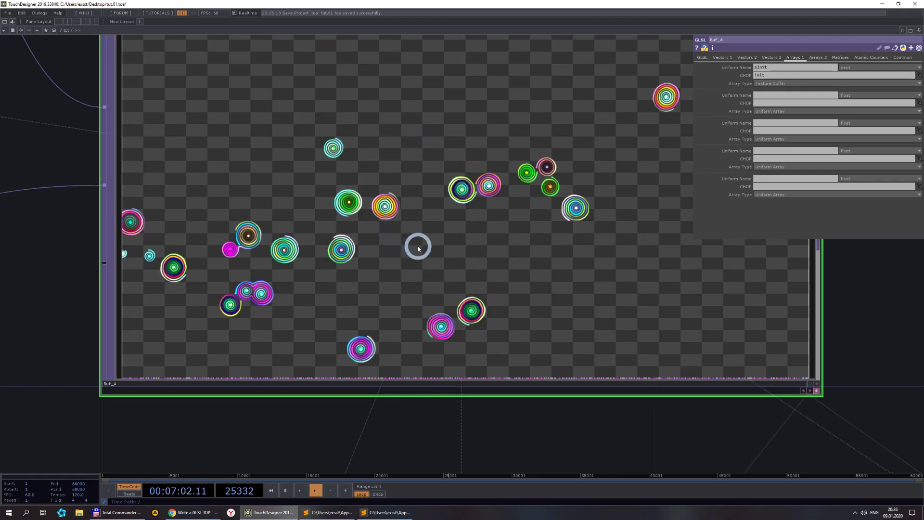
scroll(416, 250, "down", 2)
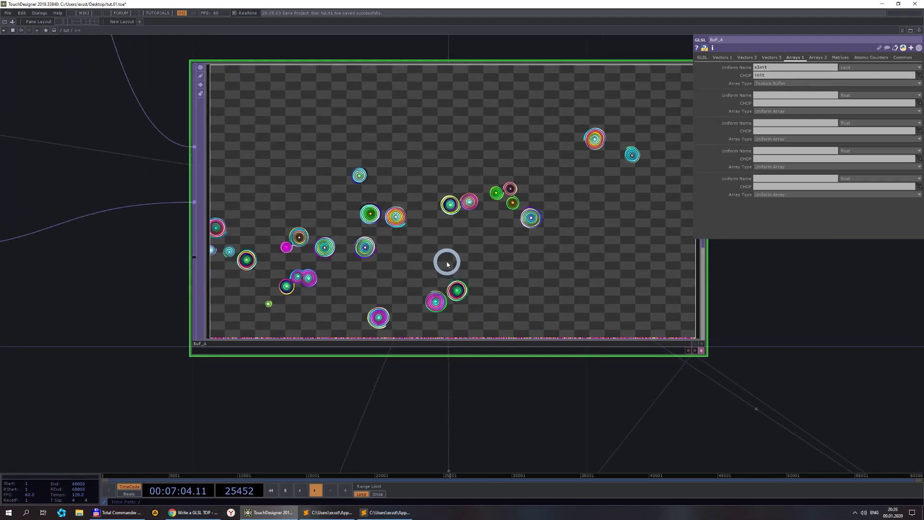
left_click_drag(790, 326, 466, 250)
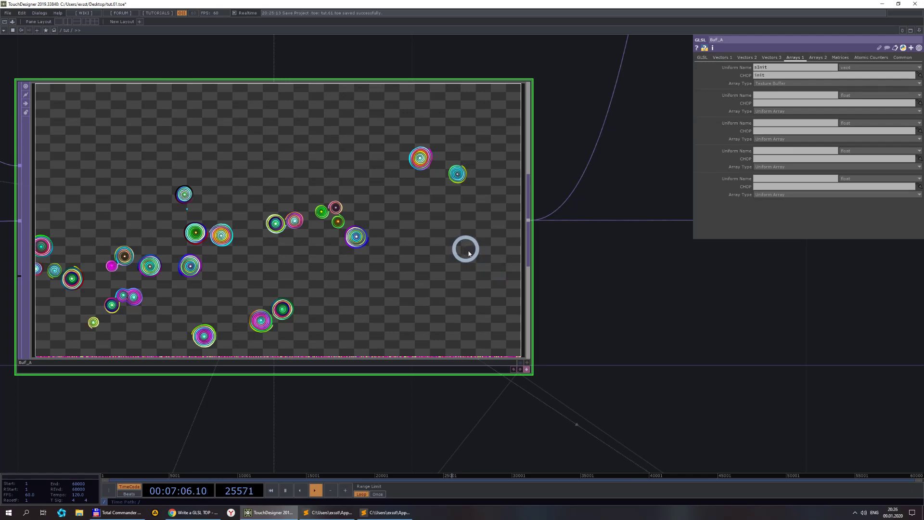
scroll(490, 264, "down", 2)
scroll(490, 264, "down", 1)
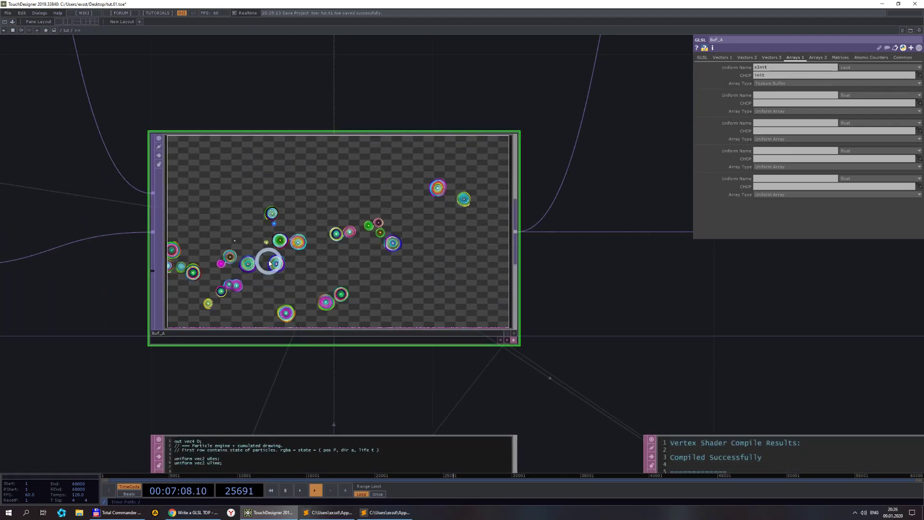
- Reread the shader's initialization and particle update code in Sublime Text, and return to the Buf_A drawing in TouchDesigner
left_click(322, 512)
scroll(420, 178, "down", 7)
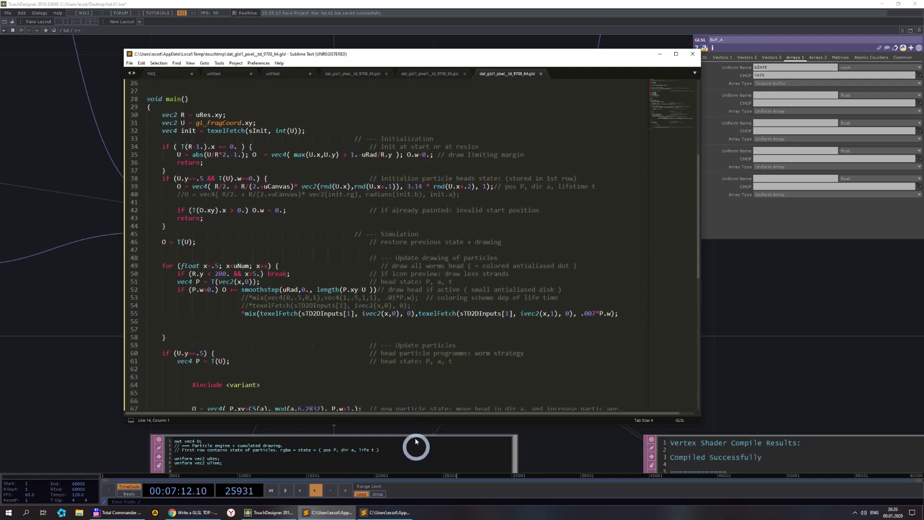
scroll(384, 324, "down", 6)
scroll(390, 325, "up", 5)
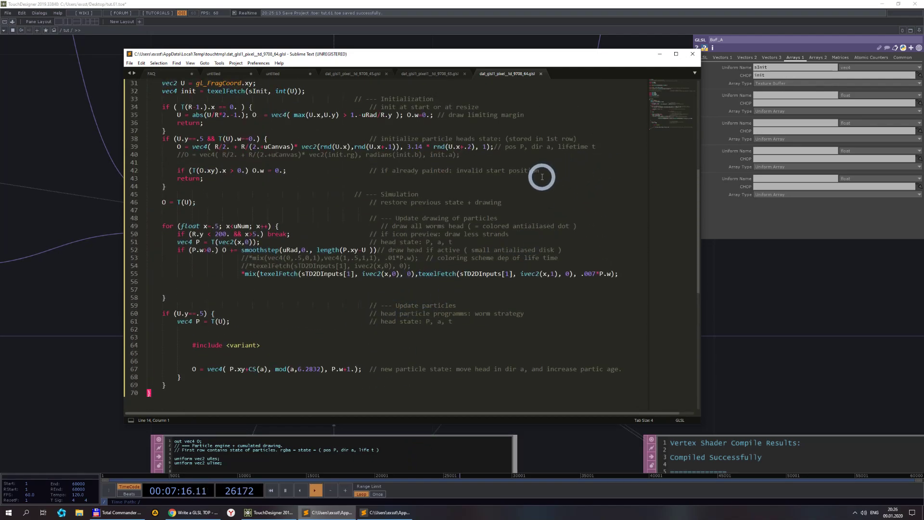
left_click(792, 352)
left_click(432, 285)
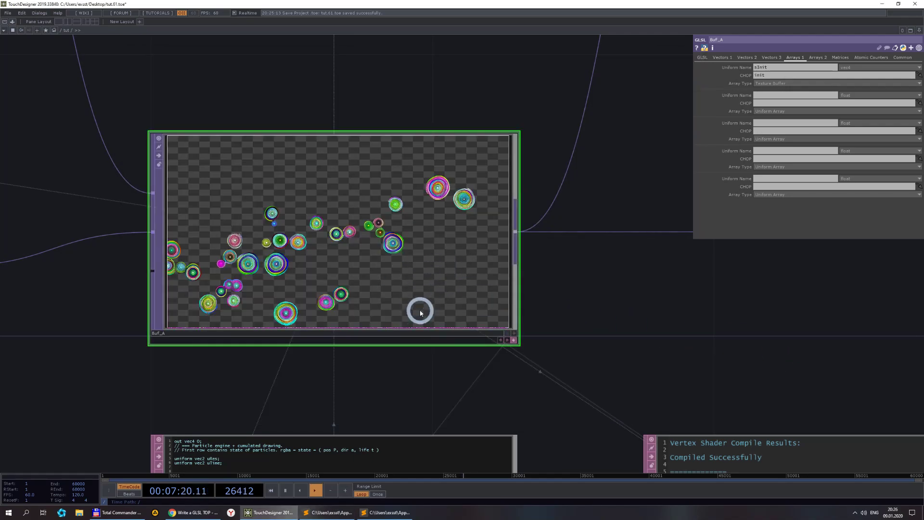
- Review the rnd(seed) definition in the Sublime Text shader code and return to the Buf_A drawing in TouchDesigner
left_click(329, 512)
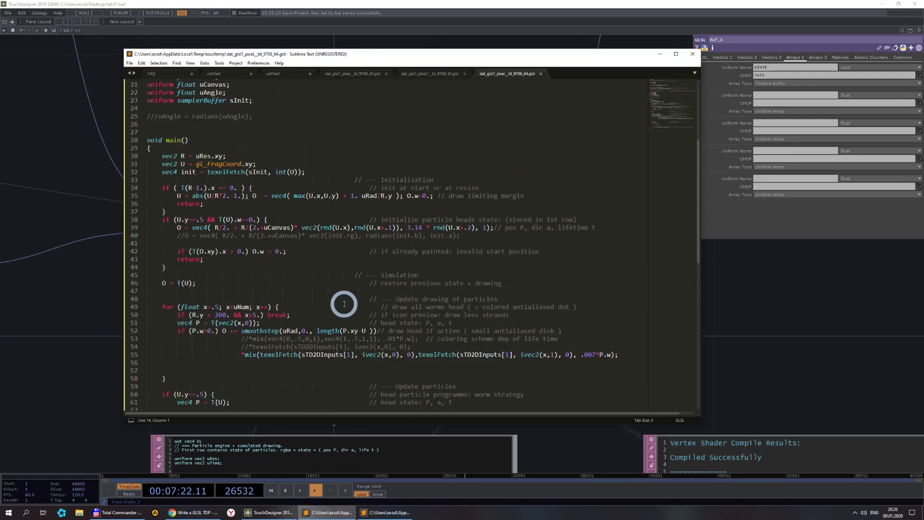
scroll(344, 304, "up", 5)
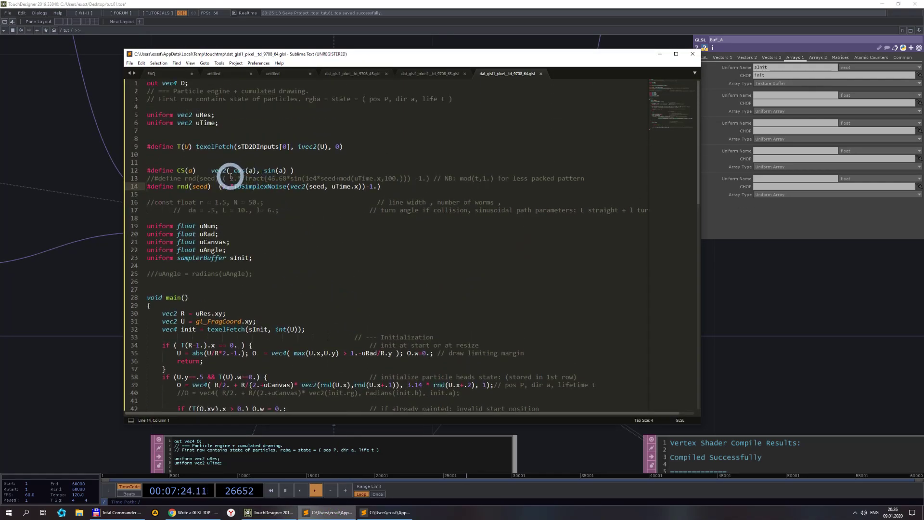
left_click(772, 387)
scroll(572, 341, "down", 1)
scroll(433, 298, "up", 4)
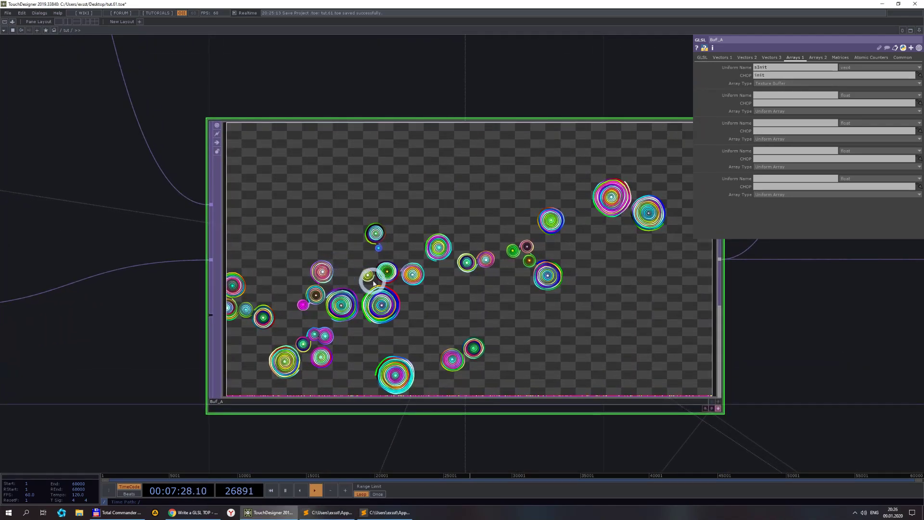
- Show Buf_A's Common parameters and watch how its particle drawing develops
left_click_drag(823, 365, 722, 347)
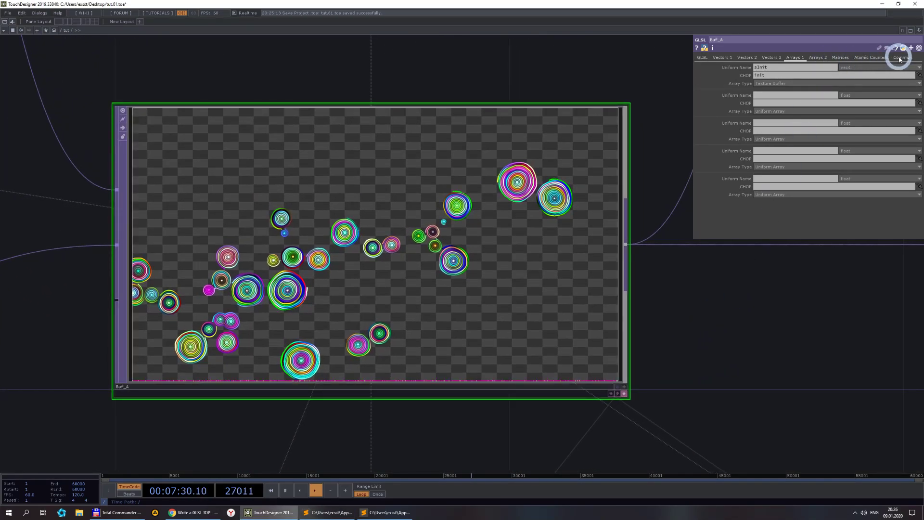
left_click(901, 57)
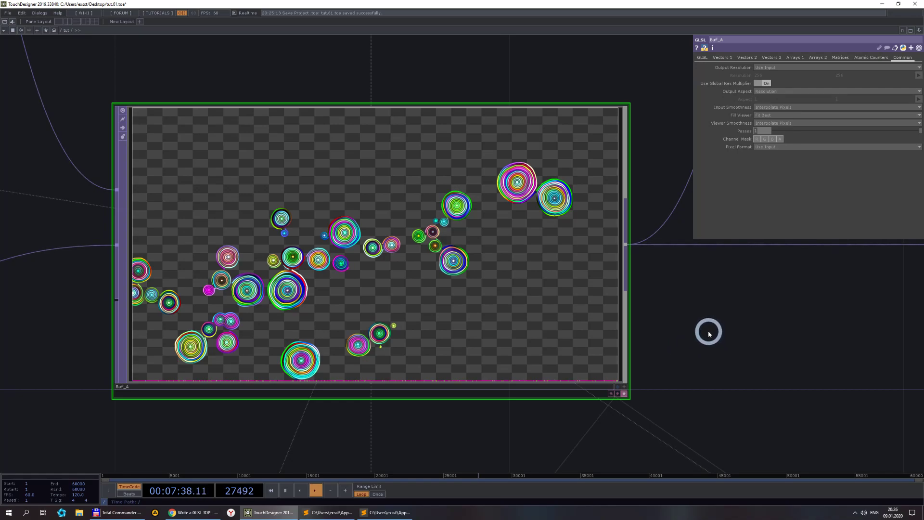
left_click_drag(708, 333, 710, 348)
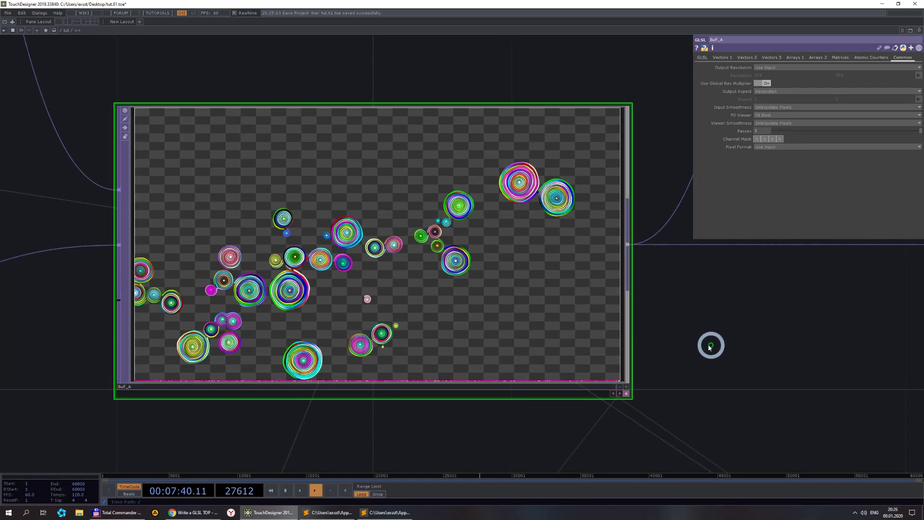
left_click(387, 250)
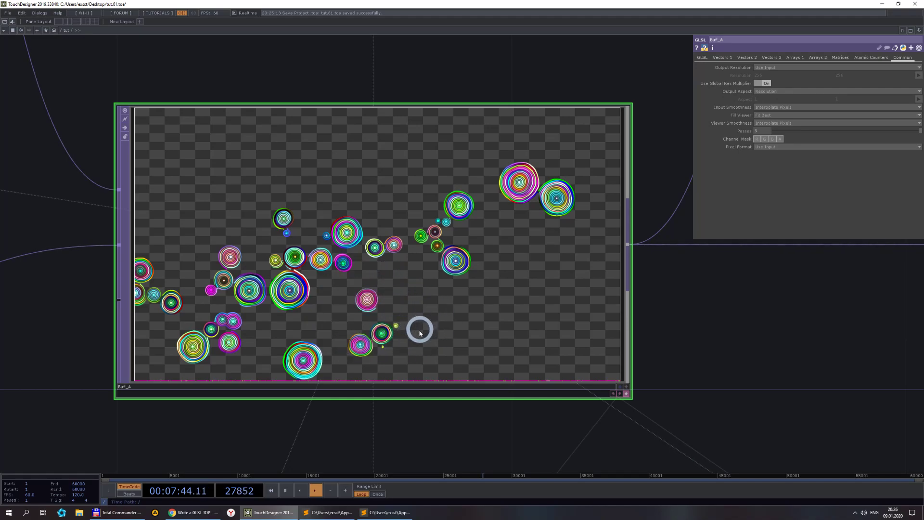
- Restart the particle drawing and examine the new start positions and growing circles in Buf_A
scroll(419, 337, "down", 4)
scroll(437, 305, "up", 3)
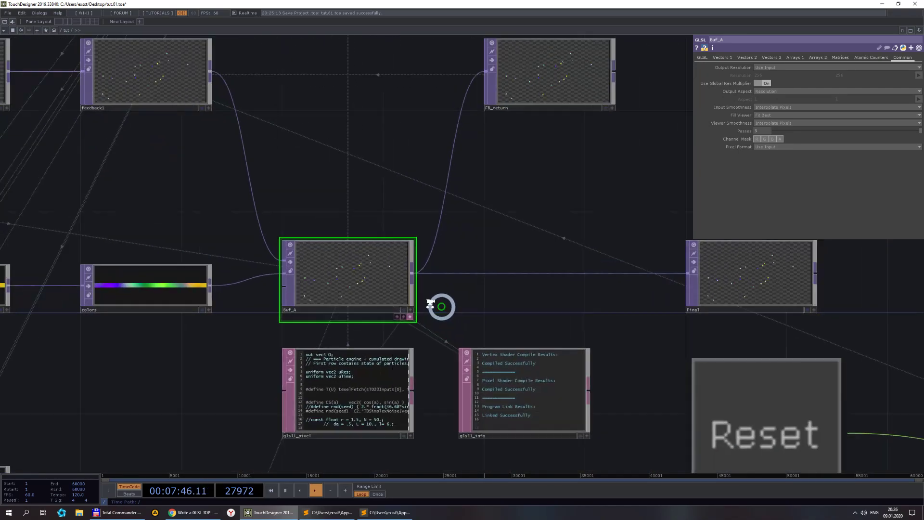
scroll(284, 277, "up", 2)
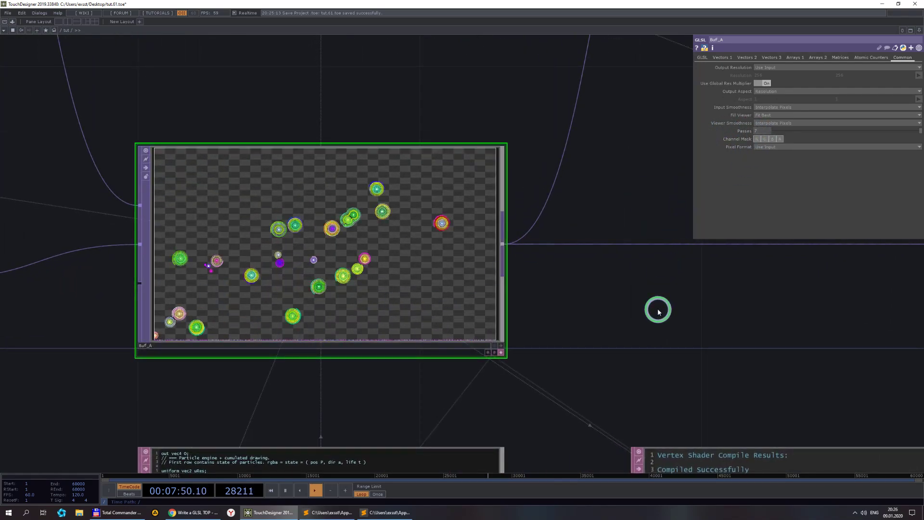
scroll(658, 311, "down", 2)
scroll(465, 284, "up", 4)
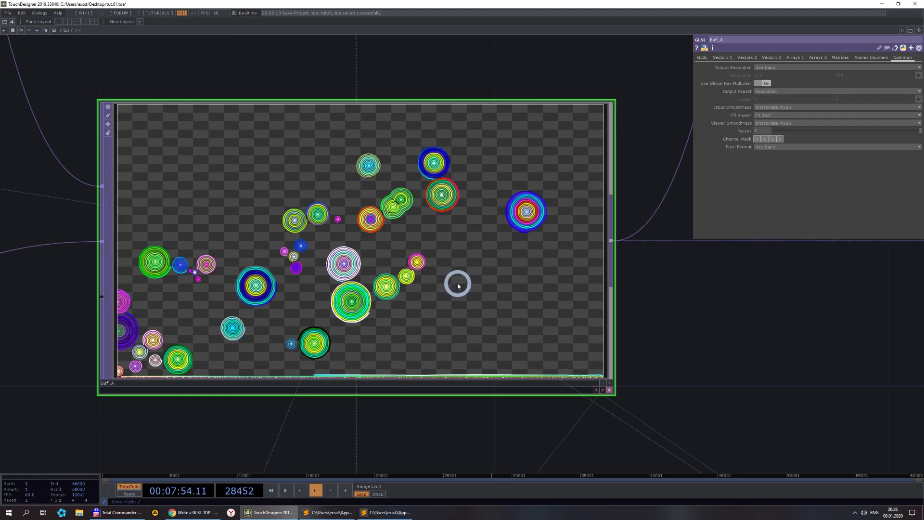
scroll(457, 288, "down", 4)
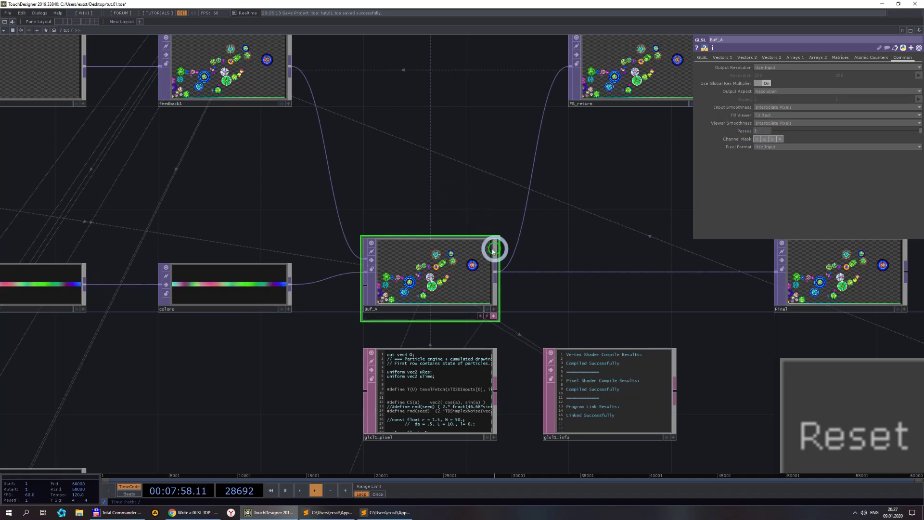
scroll(486, 245, "up", 3)
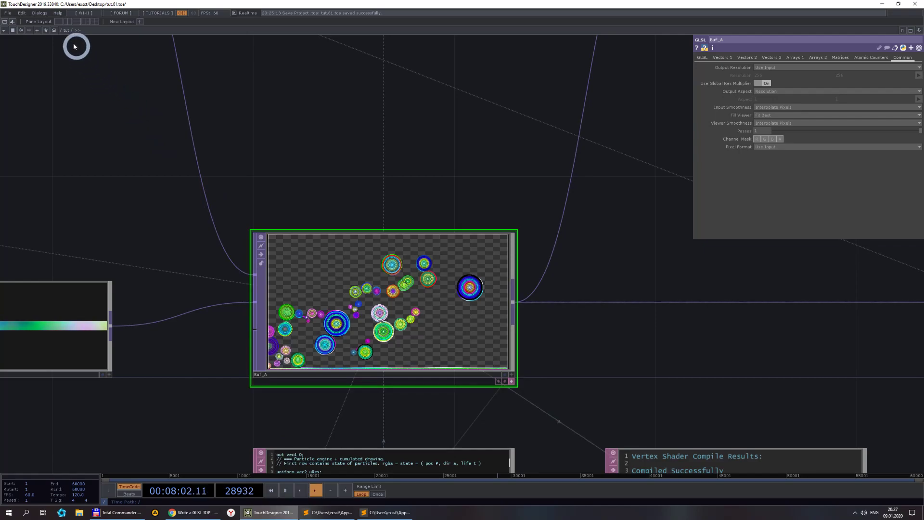
- Leave the tut network for the root level and select the Branching_Paths container to view its parameters
left_click(60, 34)
left_click(61, 39)
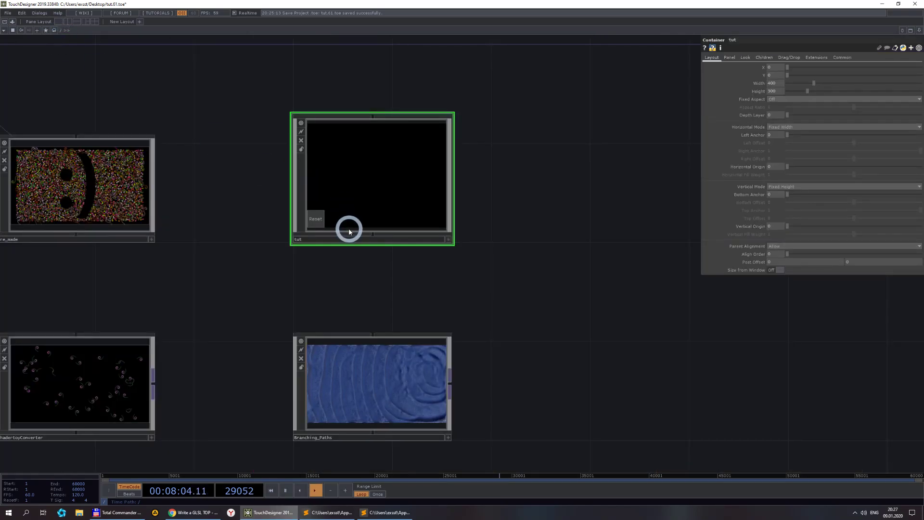
left_click_drag(510, 331, 528, 192)
scroll(463, 262, "up", 5)
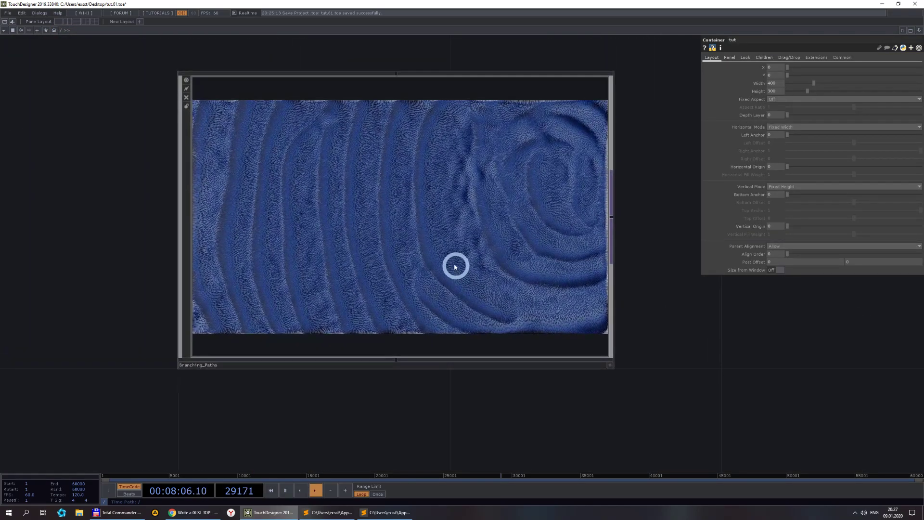
left_click(374, 94)
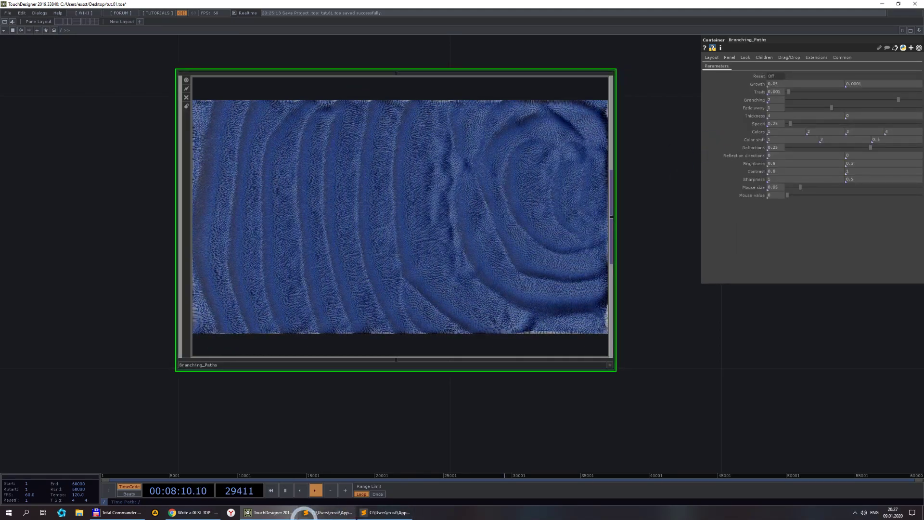
- Switch to Chrome, go to the Shadertoy-TD-ports repository on GitHub and view the Shadertoy original of Goo.tox
left_click(197, 513)
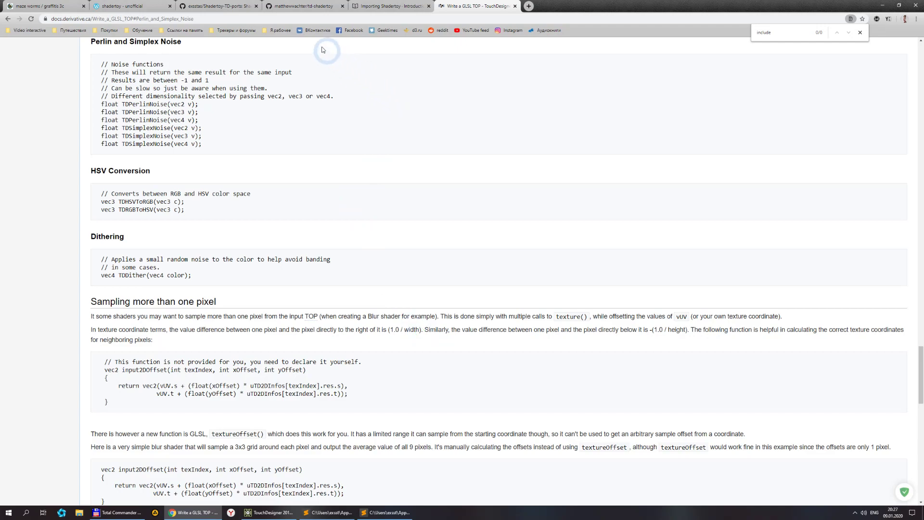
left_click(233, 7)
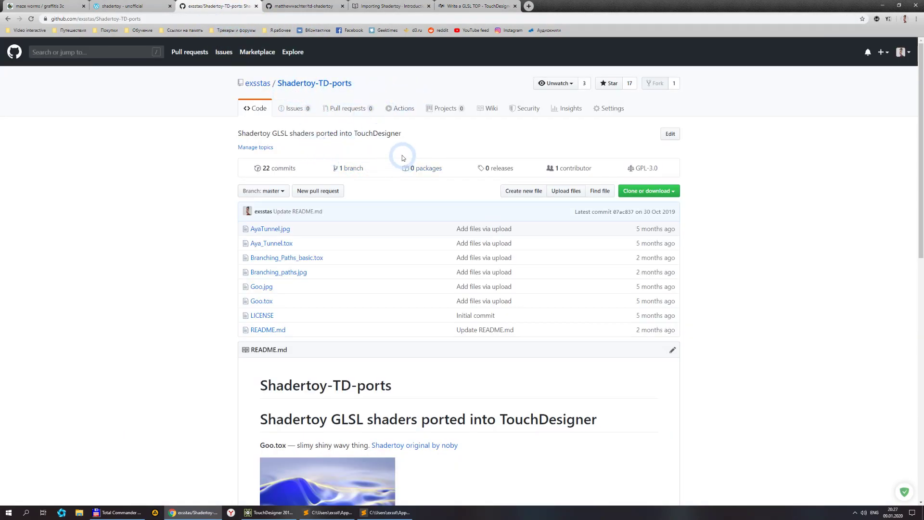
scroll(415, 304, "down", 4)
middle_click(391, 267)
scroll(481, 337, "up", 1)
left_click(491, 383)
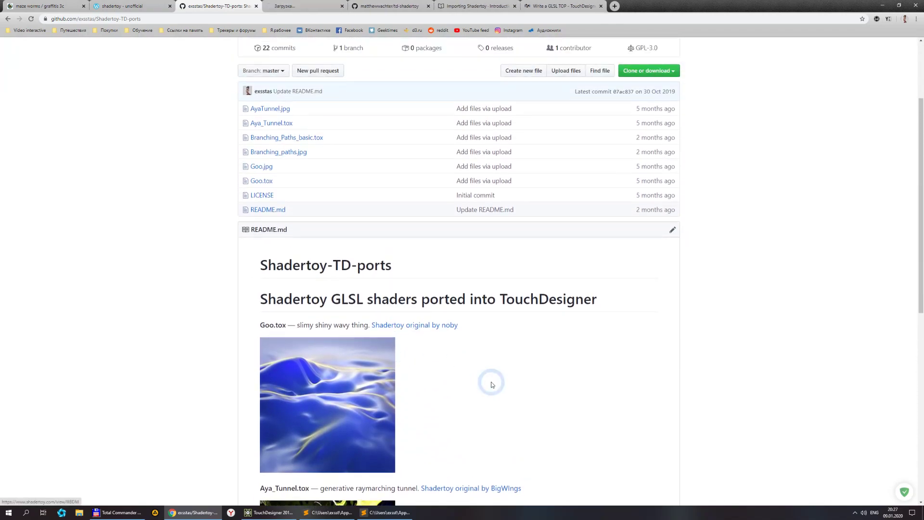
left_click(306, 6)
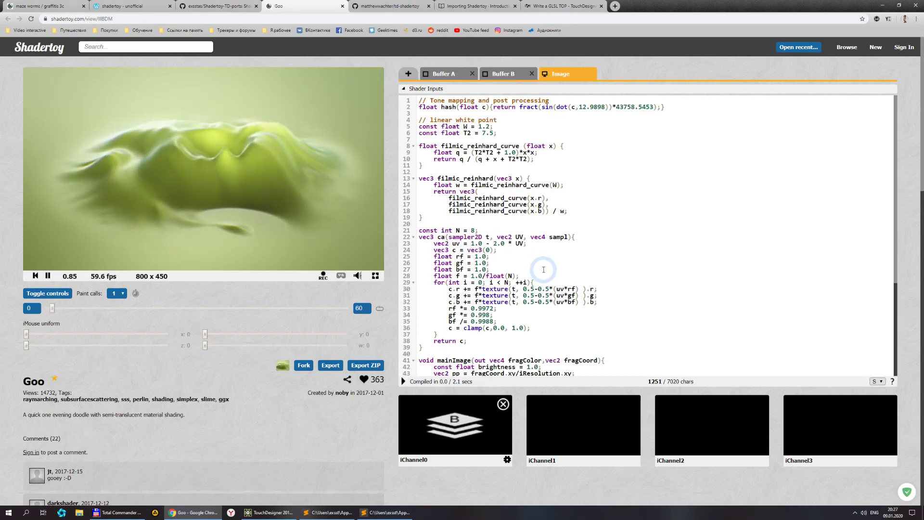
- Return to the Shadertoy-TD-ports README and open the Shadertoy original linked for Branching_paths_basic.tox
left_click(243, 10)
scroll(418, 337, "down", 8)
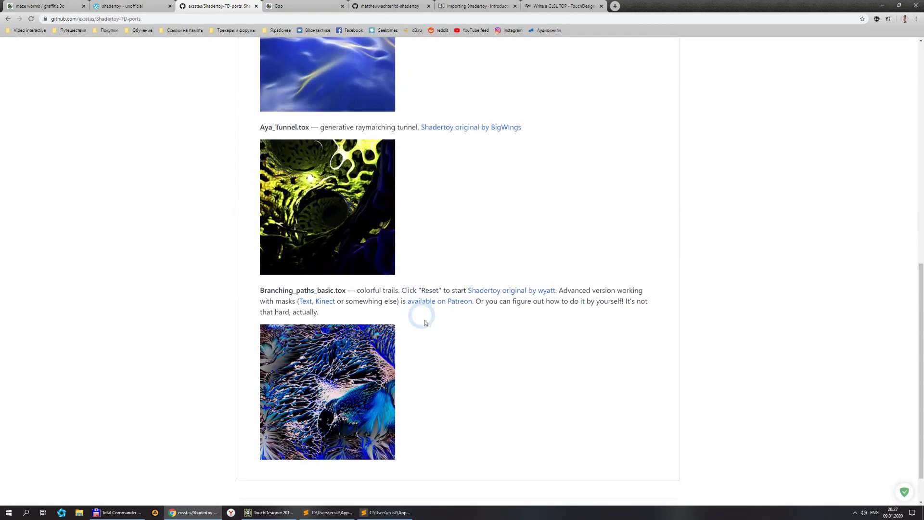
middle_click(482, 251)
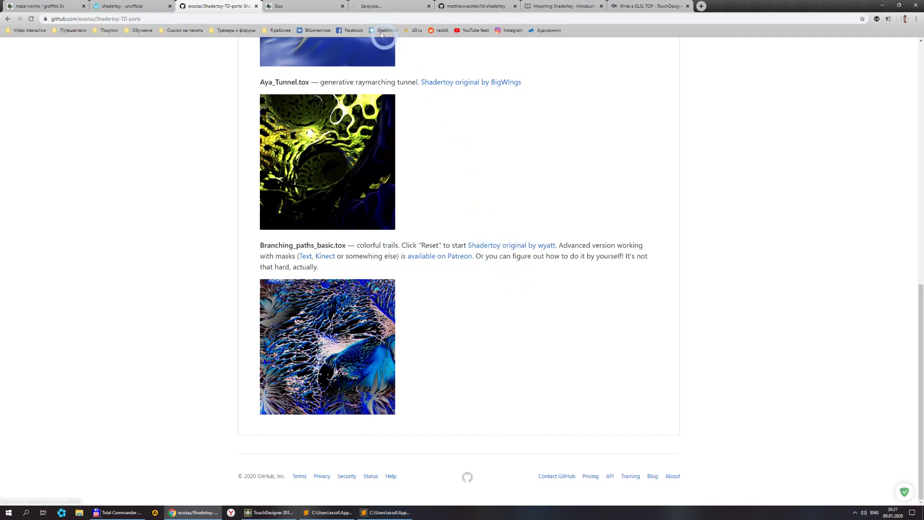
left_click(371, 5)
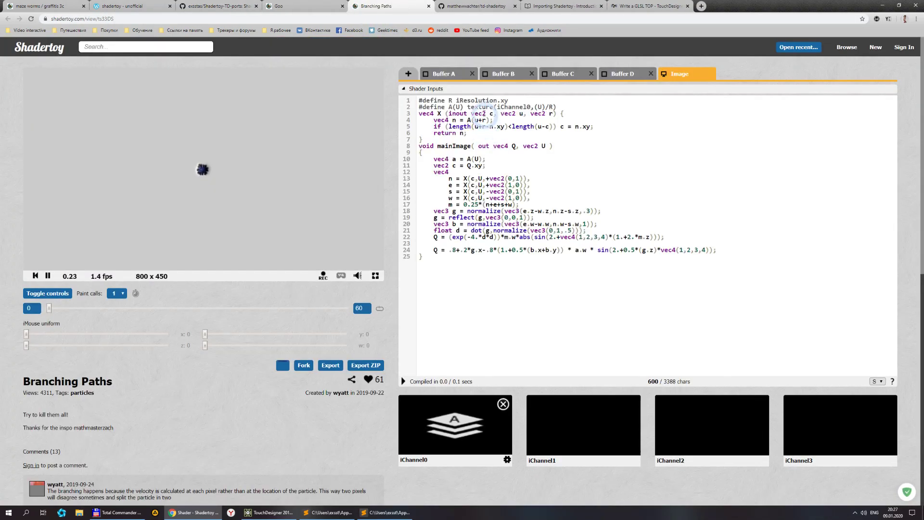
- Compare the code of Buffer A, Buffer B, Buffer C and Buffer D in the Branching Paths shader
left_click(451, 79)
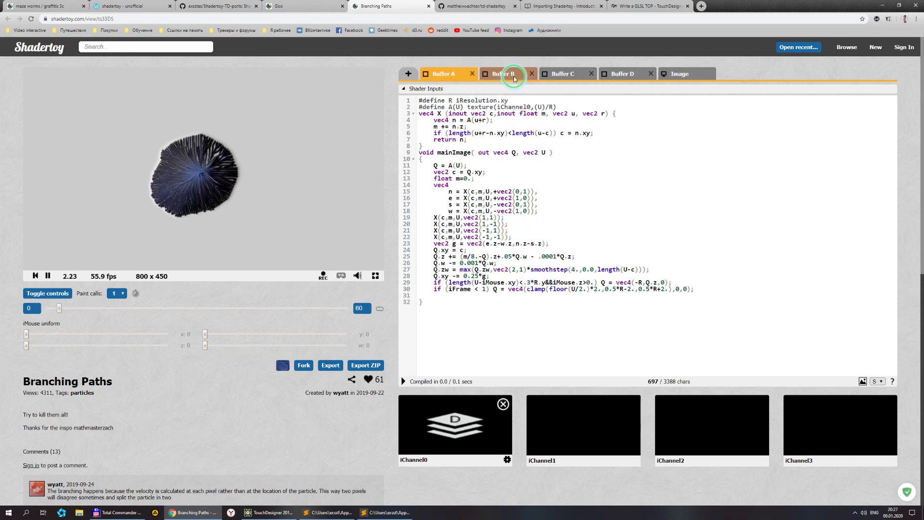
left_click(561, 74)
left_click(621, 74)
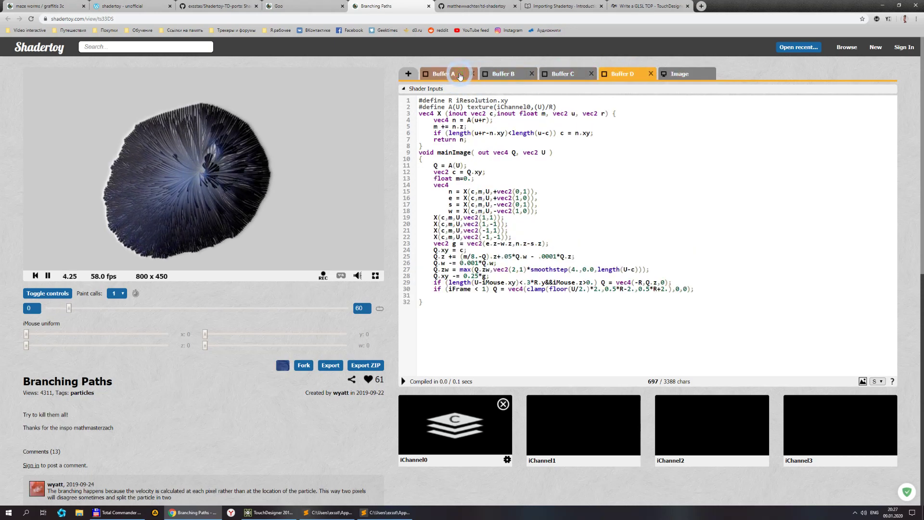
left_click(503, 73)
left_click(562, 73)
left_click(617, 73)
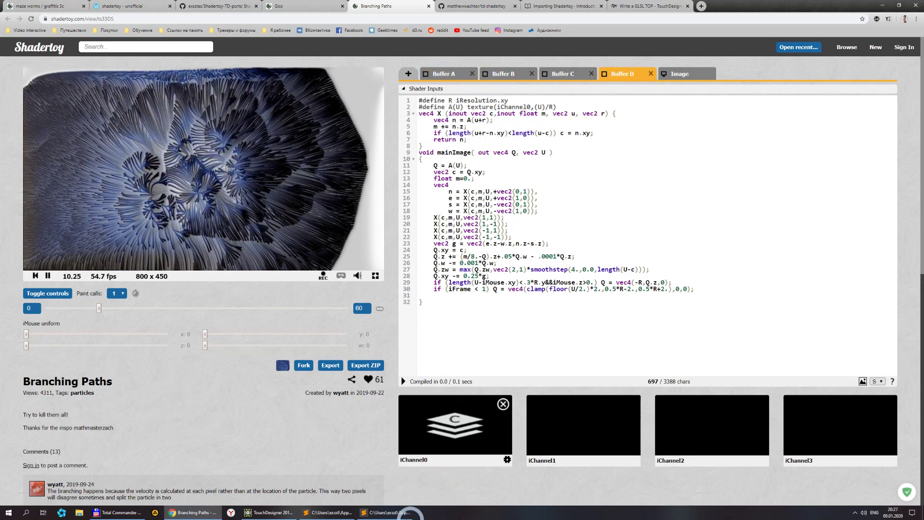
- Switch back to TouchDesigner and enter the Branching_Paths container to view its buffer network
key("alt+Tab")
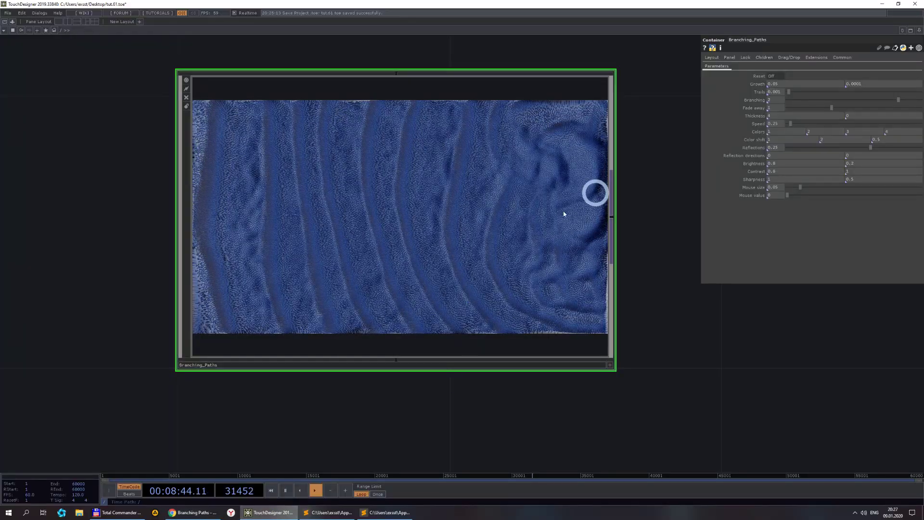
scroll(296, 310, "down", 5)
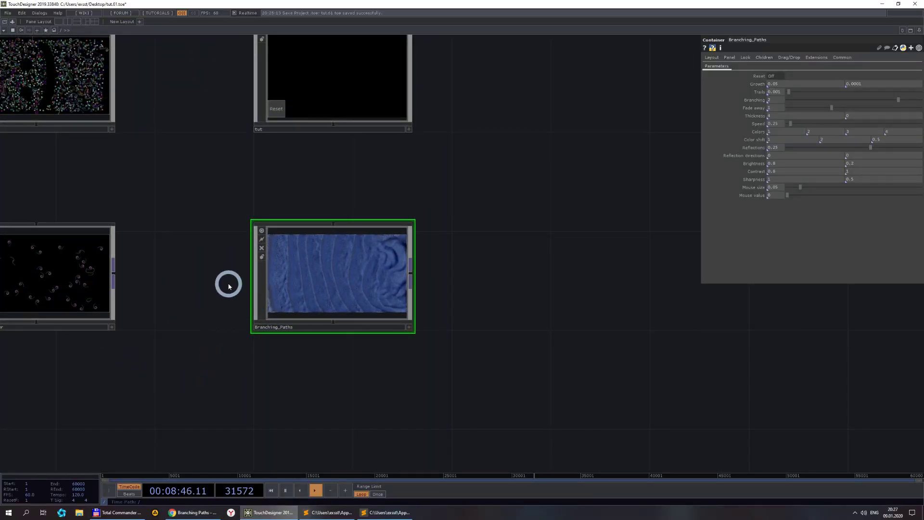
scroll(396, 295, "up", 3)
scroll(396, 295, "up", 2)
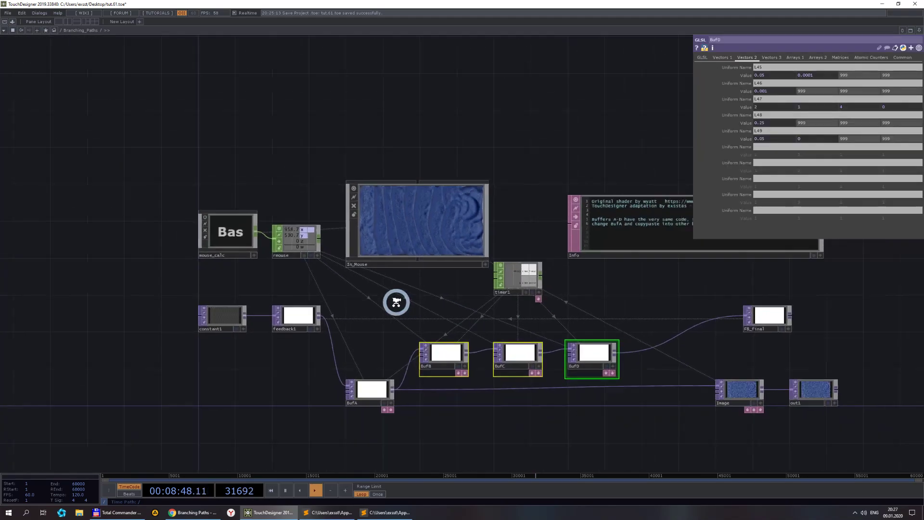
scroll(396, 302, "up", 3)
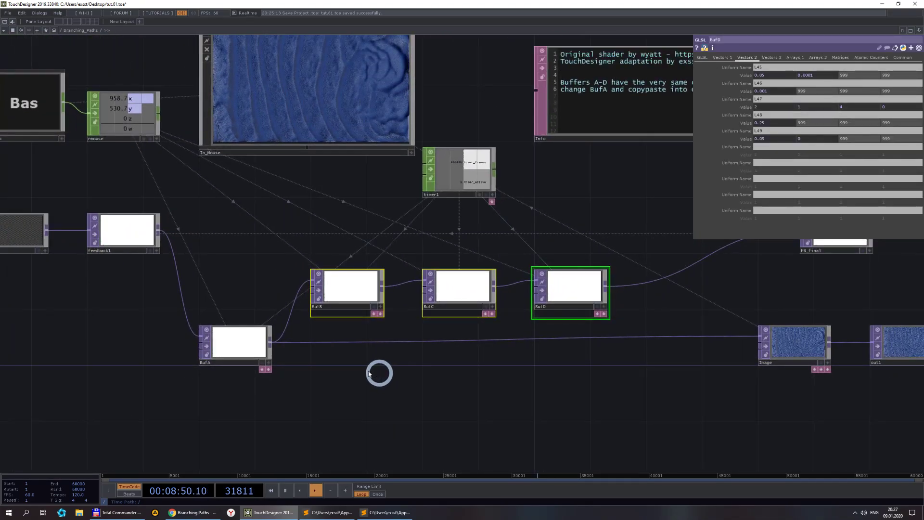
- Examine the chain of BufA, BufB, BufC and BufD GLSL operators by selecting the individual buffers
scroll(265, 358, "up", 3)
scroll(248, 355, "down", 2)
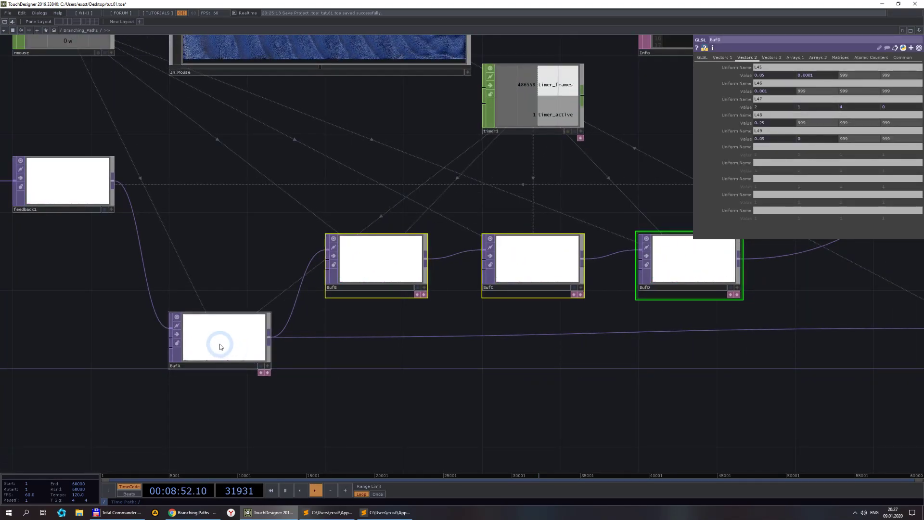
left_click(219, 346)
left_click(331, 276)
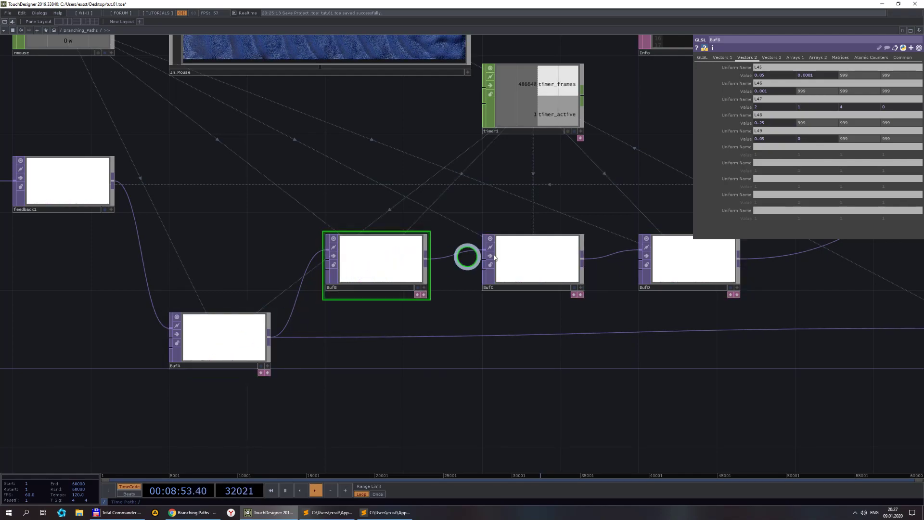
left_click(672, 262)
left_click(380, 263)
scroll(382, 260, "down", 4)
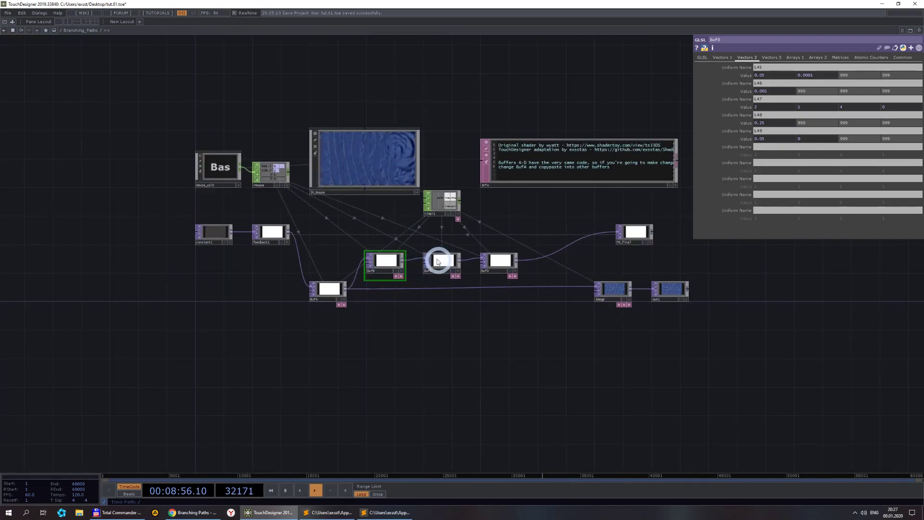
- Delete the BufB, BufC and BufD operators from the Branching_Paths network
scroll(408, 260, "up", 2)
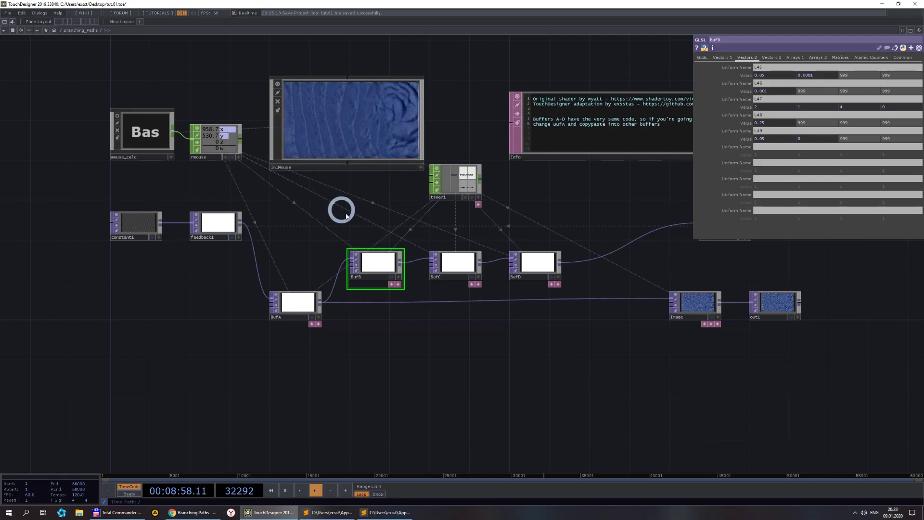
scroll(346, 216, "up", 2)
left_click_drag(611, 319, 374, 302)
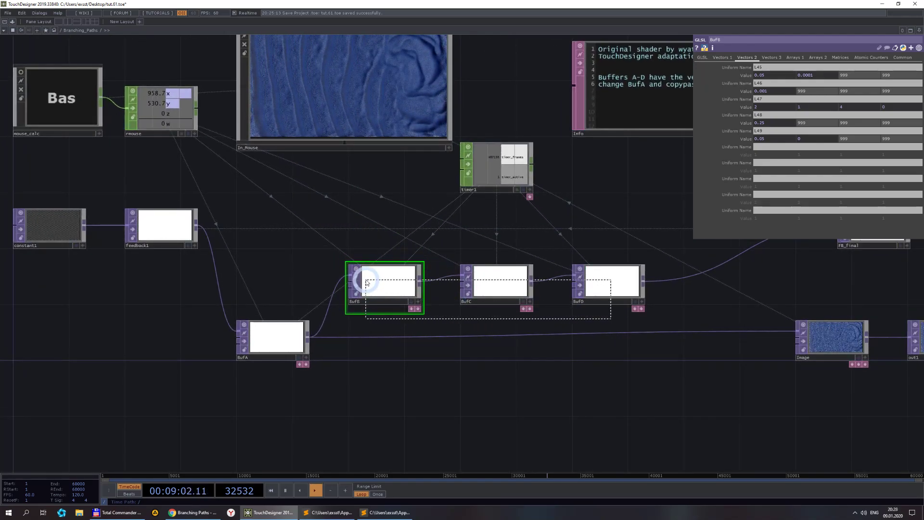
key("Delete")
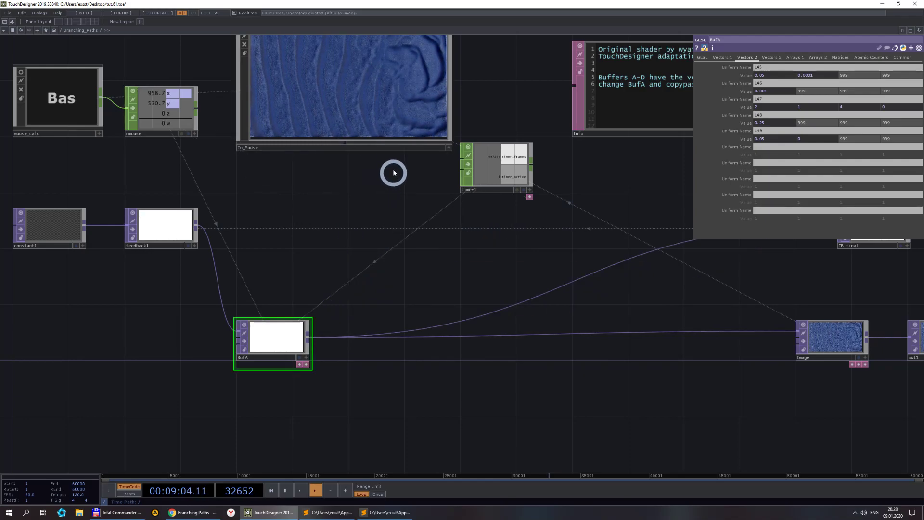
- Examine the remaining BufA network: its connections to Image and FB_final, the rendered output, and BufA's resolution and passes settings
scroll(355, 82, "up", 4)
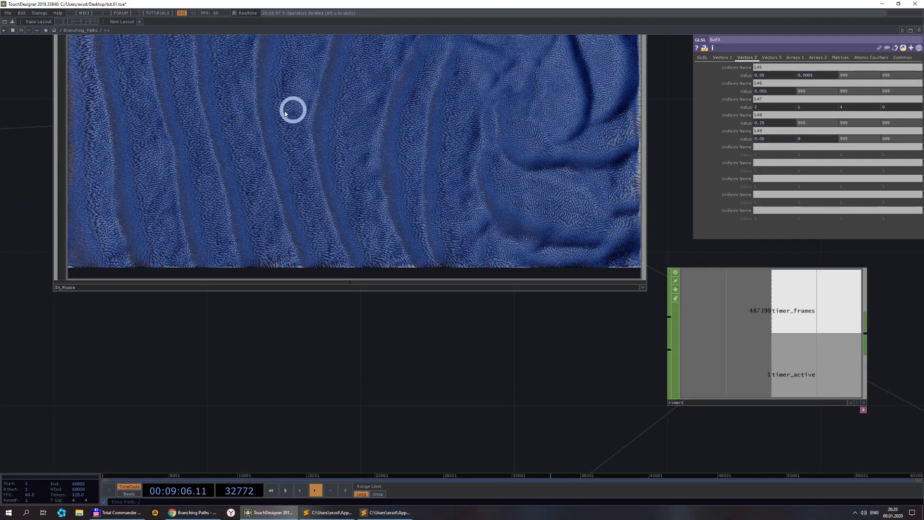
scroll(303, 133, "down", 5)
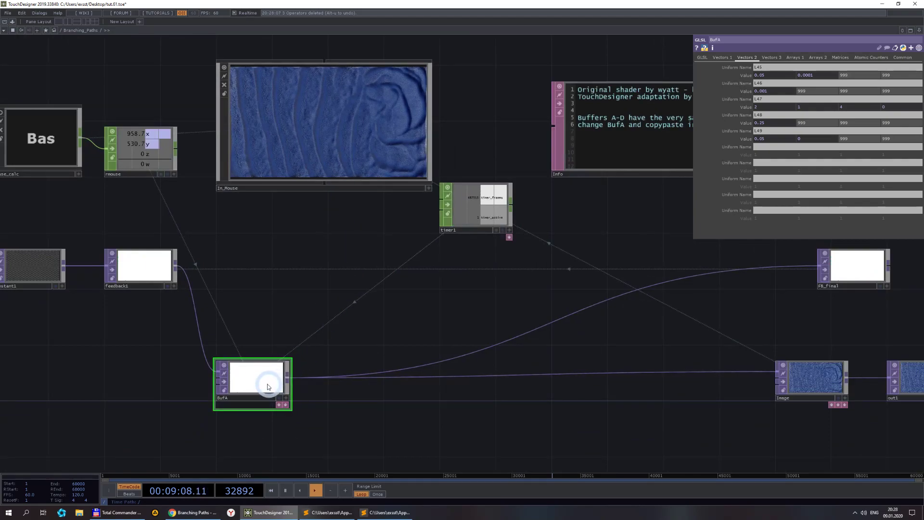
left_click(903, 58)
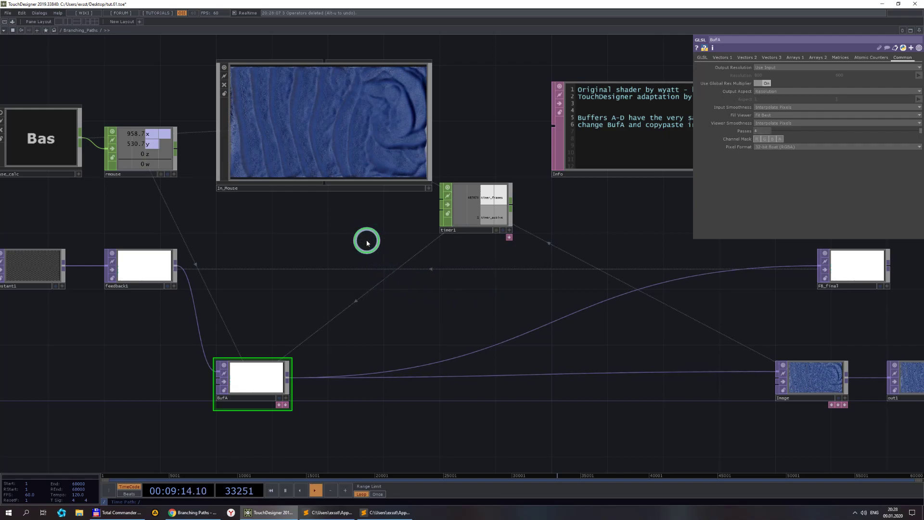
scroll(319, 126, "up", 5)
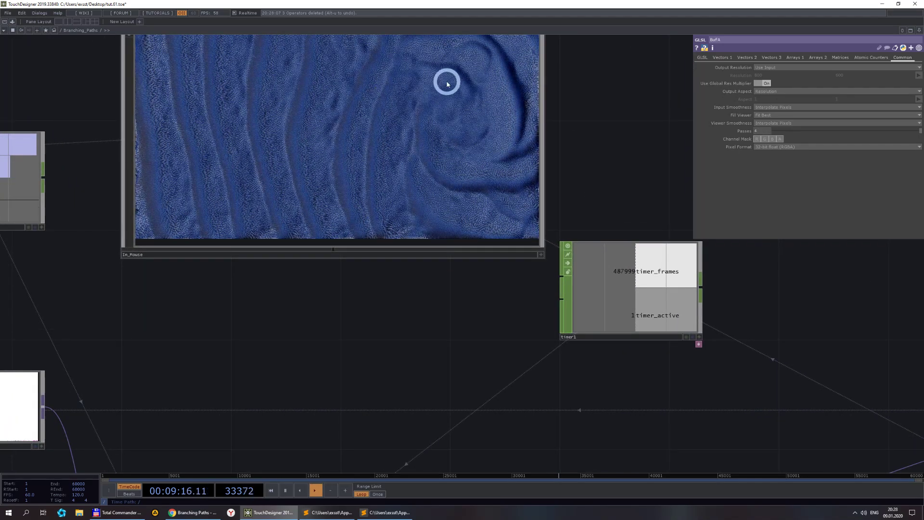
scroll(608, 264, "down", 6)
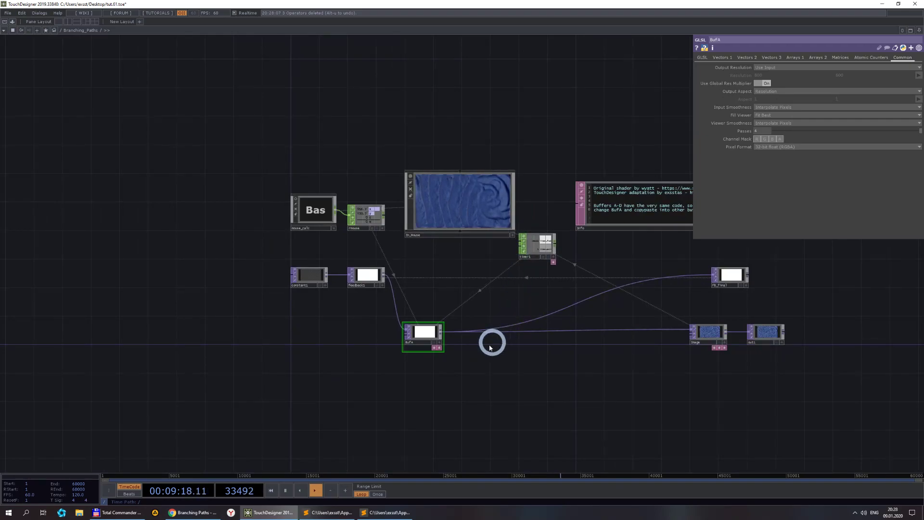
scroll(491, 347, "up", 3)
left_click_drag(364, 325, 471, 326)
scroll(588, 378, "down", 5)
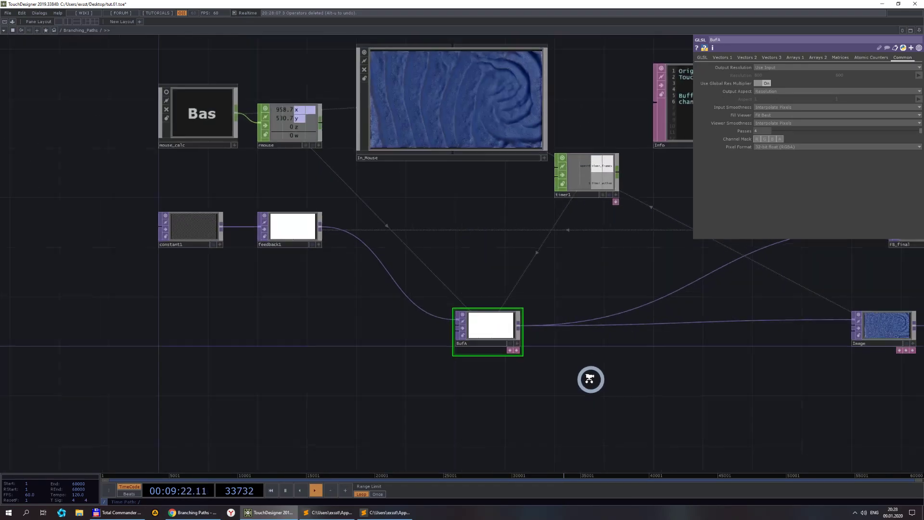
scroll(496, 380, "up", 2)
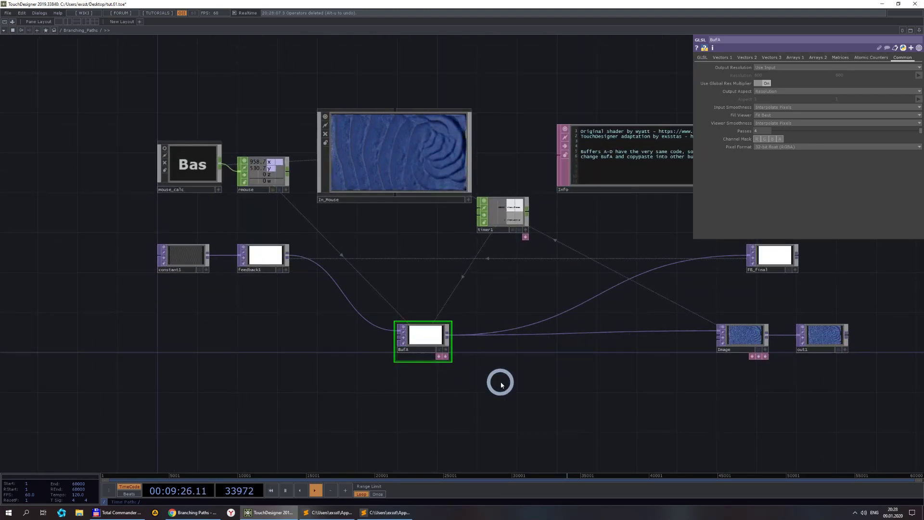
- Open the tut network and reposition the FB_return operator above Final, leaving room between Buf_A and FB_return
left_click(61, 31)
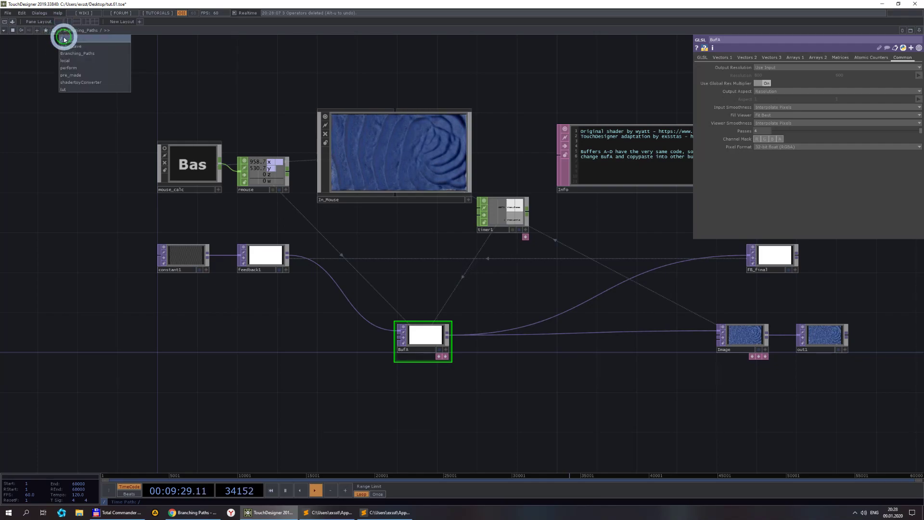
left_click(68, 90)
scroll(458, 238, "down", 5)
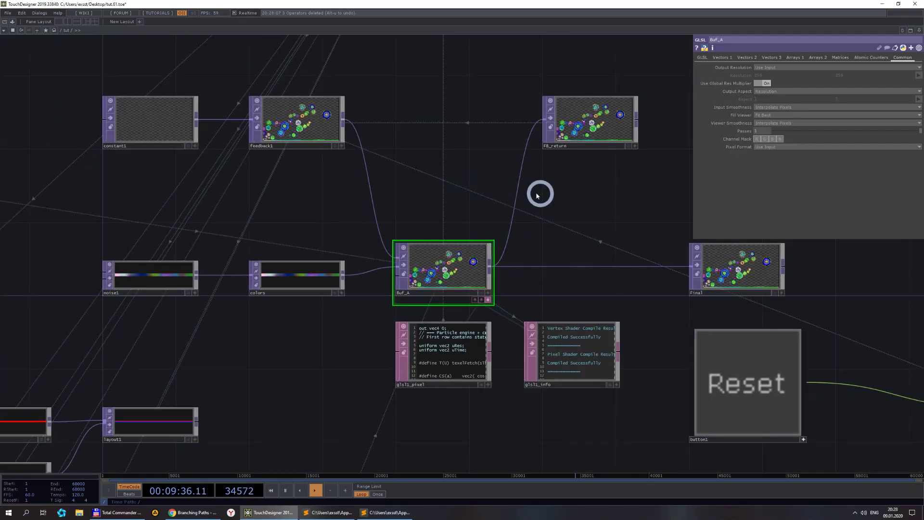
left_click_drag(537, 195, 312, 209)
left_click_drag(355, 145, 553, 149)
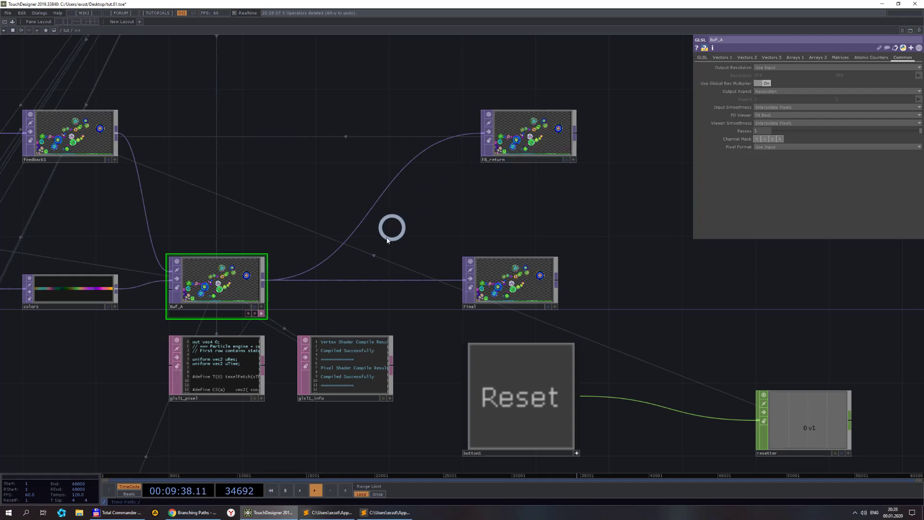
- Insert a Transform TOP into the feedback connection between Buf_A and FB_return, with its X translation set to 1
scroll(349, 259, "up", 2)
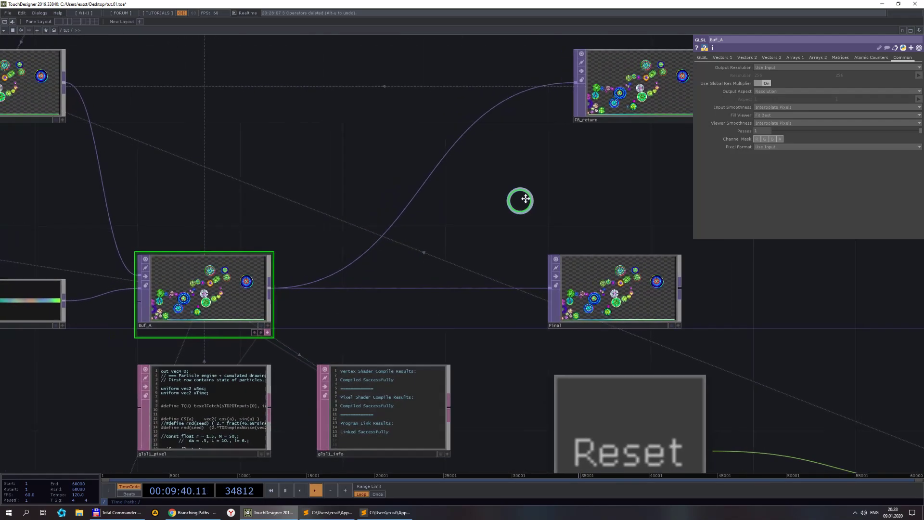
scroll(491, 188, "up", 2)
right_click(489, 169)
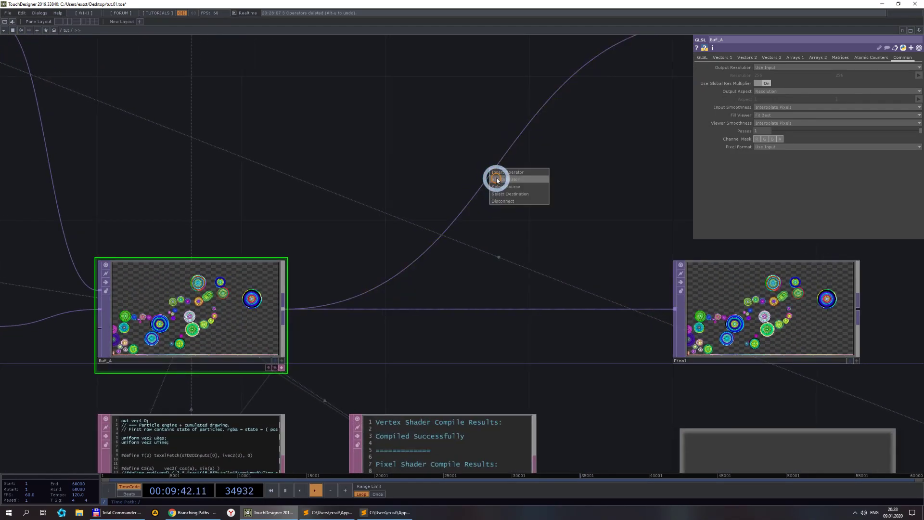
left_click(500, 173)
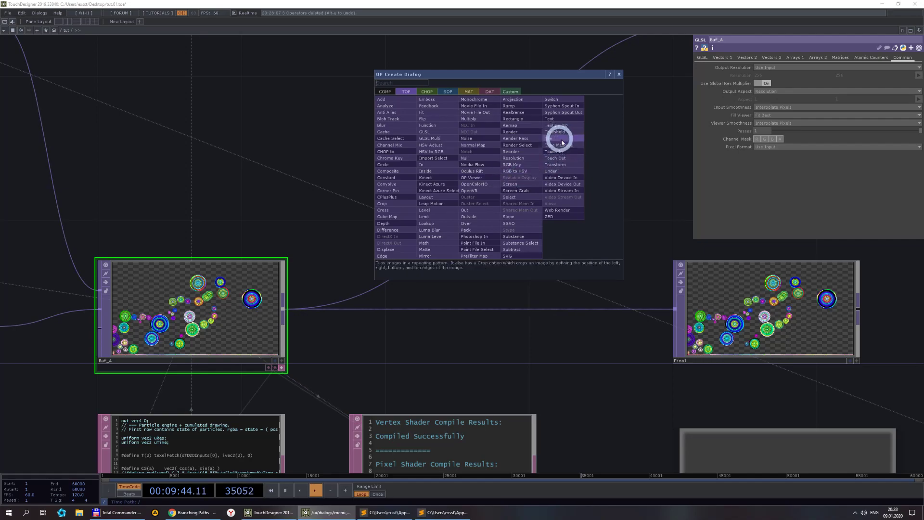
left_click(554, 163)
left_click(479, 168)
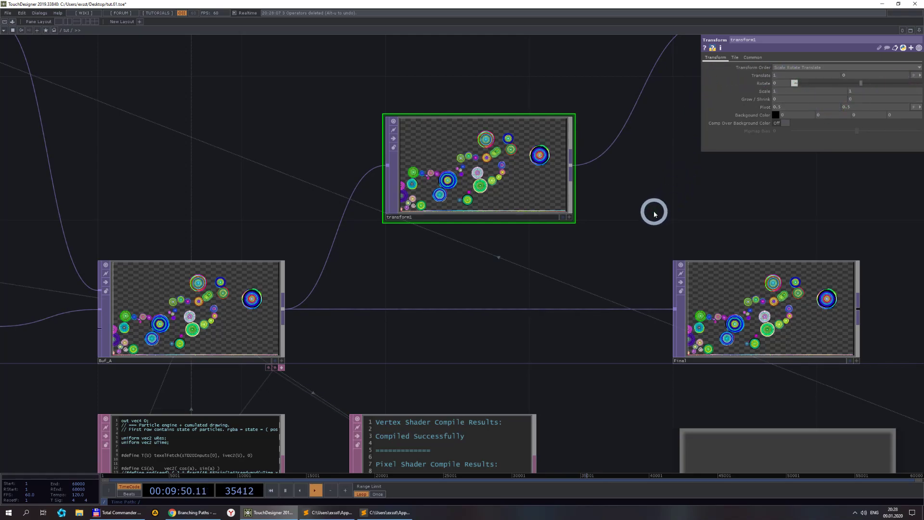
- Examine how the horizontal translation in the feedback loop affects the circles, particles and border line in the transform1 output
scroll(444, 154, "up", 2)
scroll(443, 153, "up", 2)
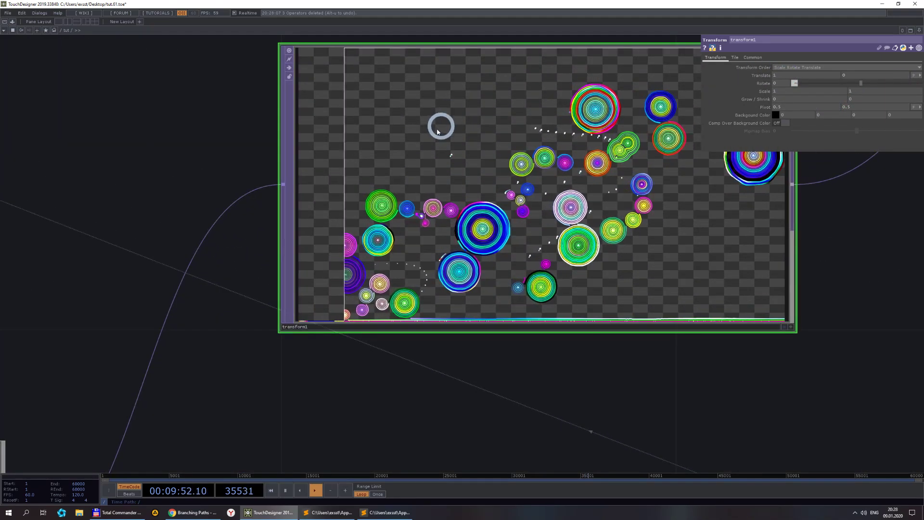
scroll(425, 265, "down", 2)
scroll(388, 233, "up", 2)
scroll(392, 231, "up", 2)
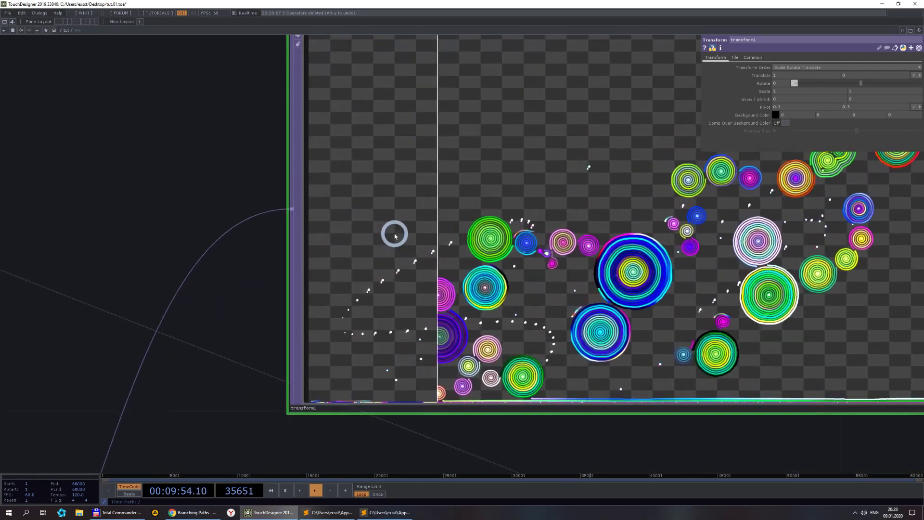
scroll(511, 239, "down", 3)
scroll(480, 236, "up", 3)
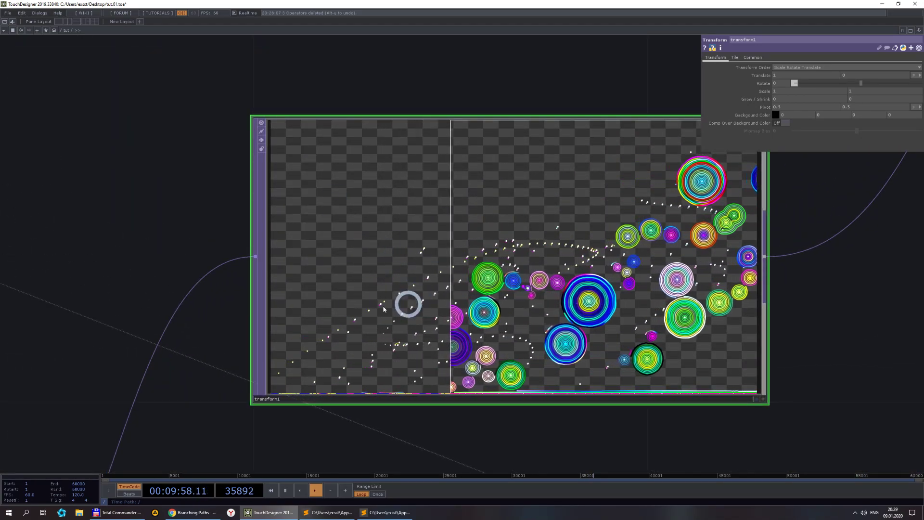
scroll(409, 260, "down", 3)
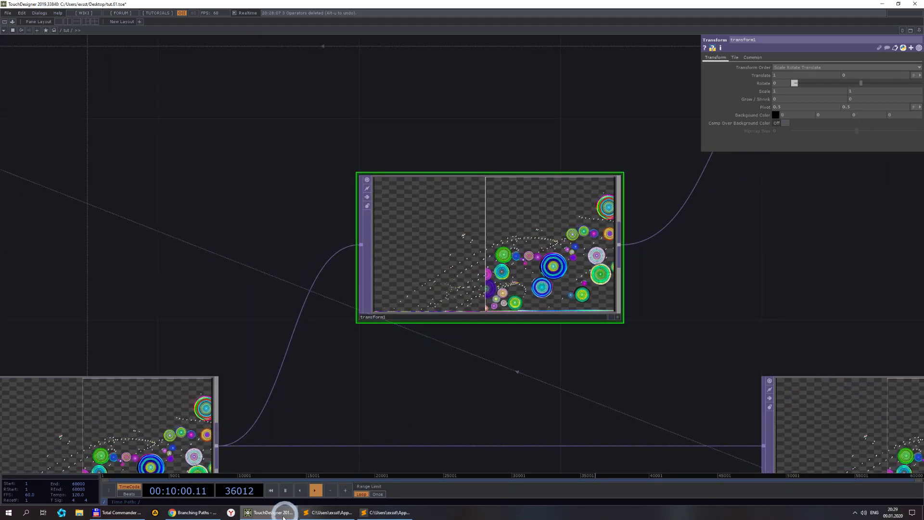
- Look over the initialization and simulation code of the pixel shader in Sublime Text, and return to the TouchDesigner network
left_click(323, 512)
scroll(366, 227, "down", 5)
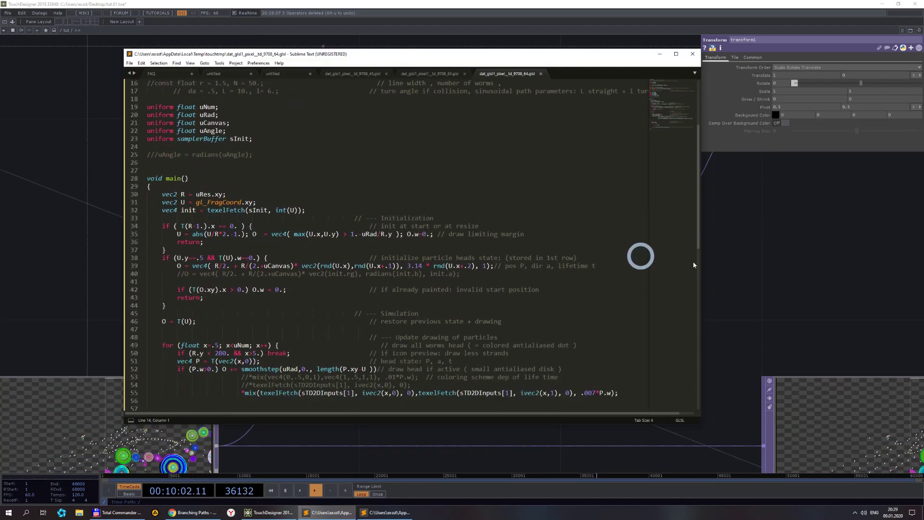
left_click(747, 256)
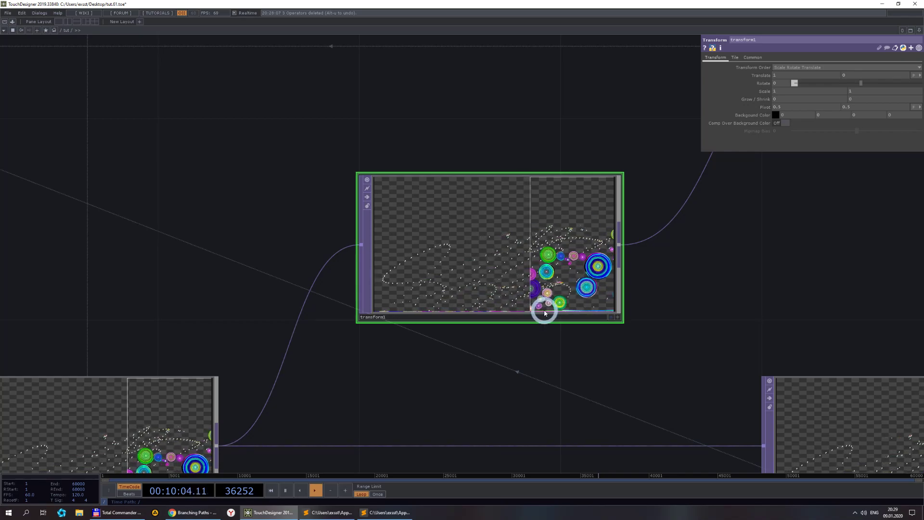
- Inspect the particle-state row along the lower edge, the drifting trails and the border line in the transform1 output
scroll(440, 313, "up", 5)
scroll(447, 326, "up", 1)
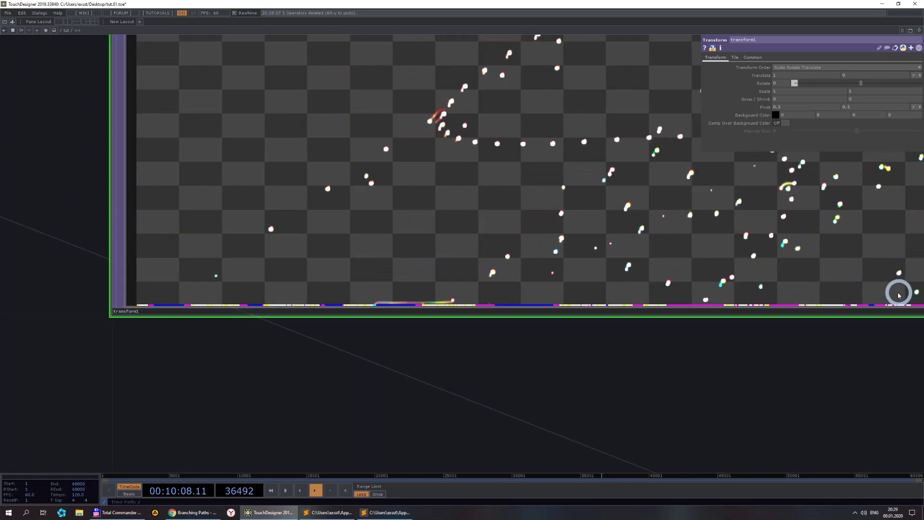
scroll(843, 309, "down", 4)
left_click_drag(629, 372, 337, 383)
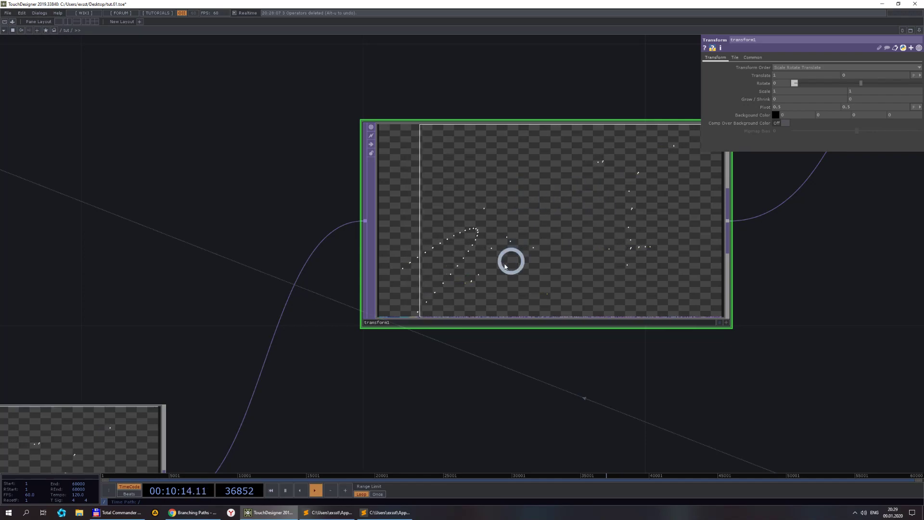
scroll(505, 266, "up", 5)
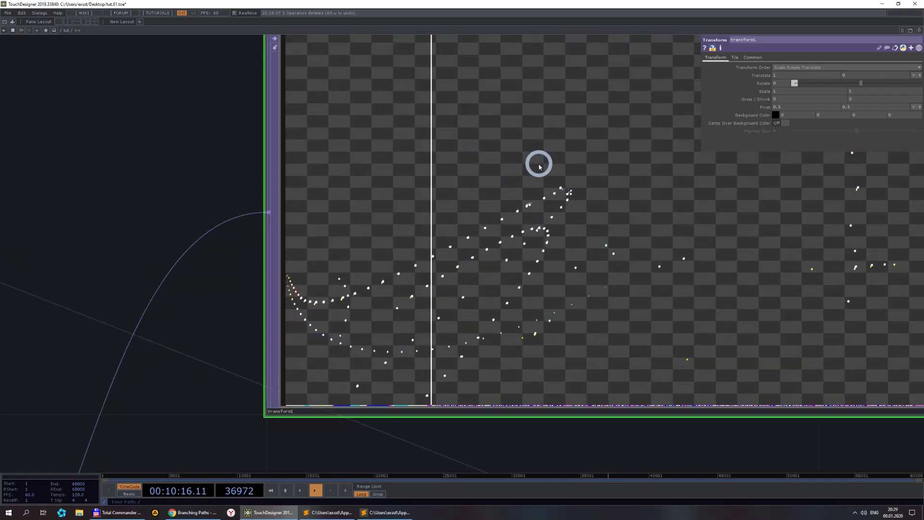
scroll(539, 166, "down", 5)
scroll(524, 162, "up", 5)
scroll(470, 164, "down", 3)
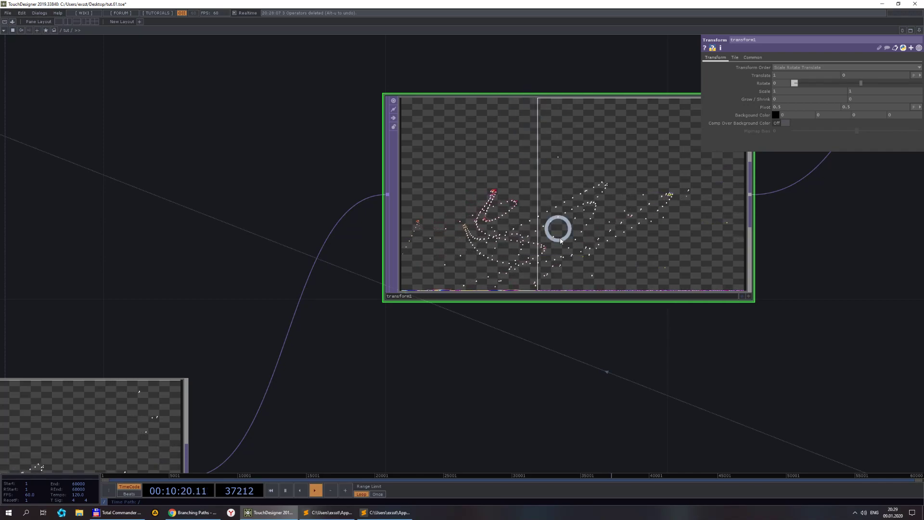
- Comment out the if (T(R-1.).x == 0.) block that draws the limiting margin in the pixel shader, and check the output in TouchDesigner
left_click(328, 513)
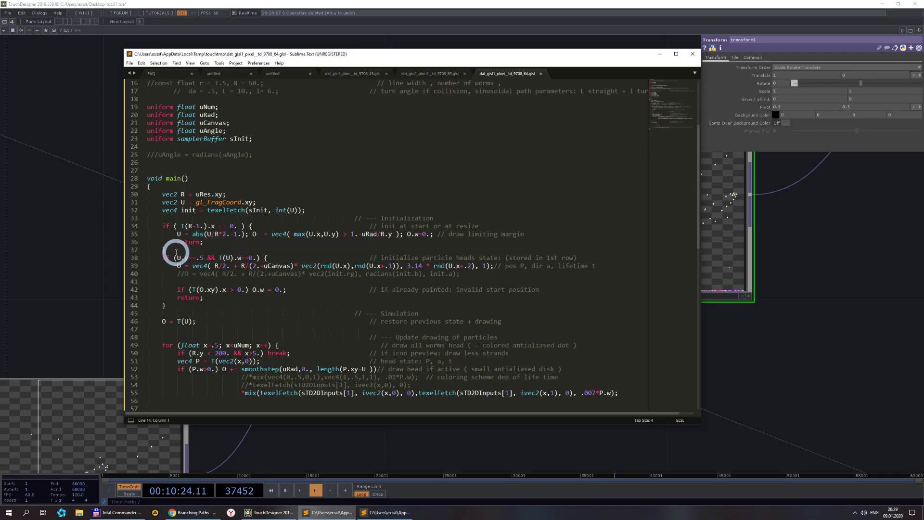
left_click_drag(176, 251, 83, 226)
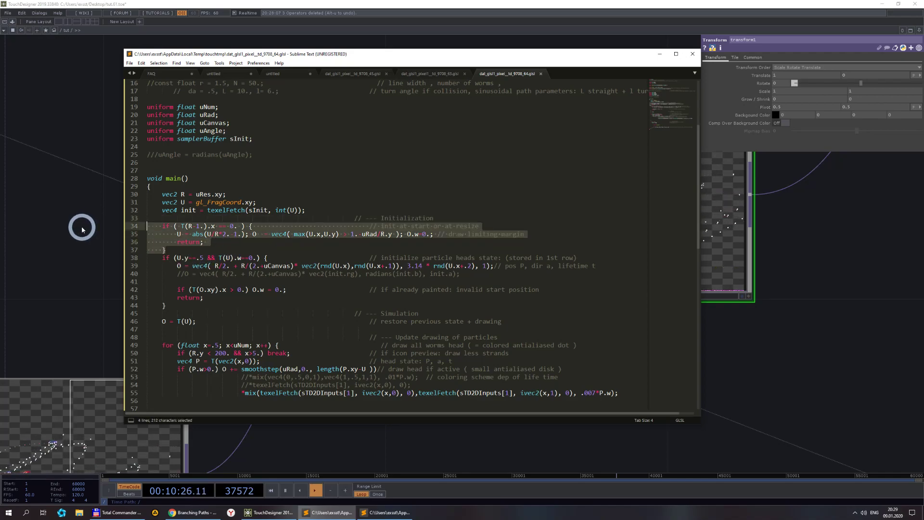
key("ctrl+slash")
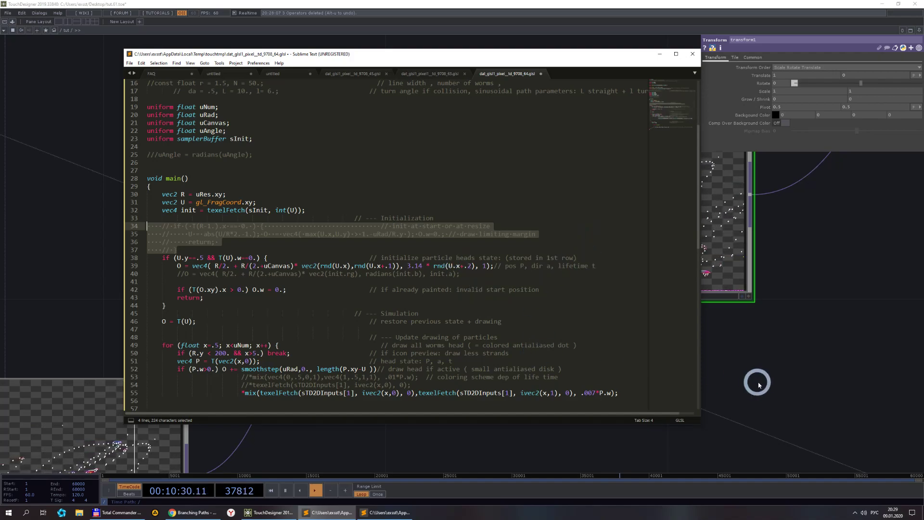
left_click(787, 375)
scroll(635, 207, "up", 3)
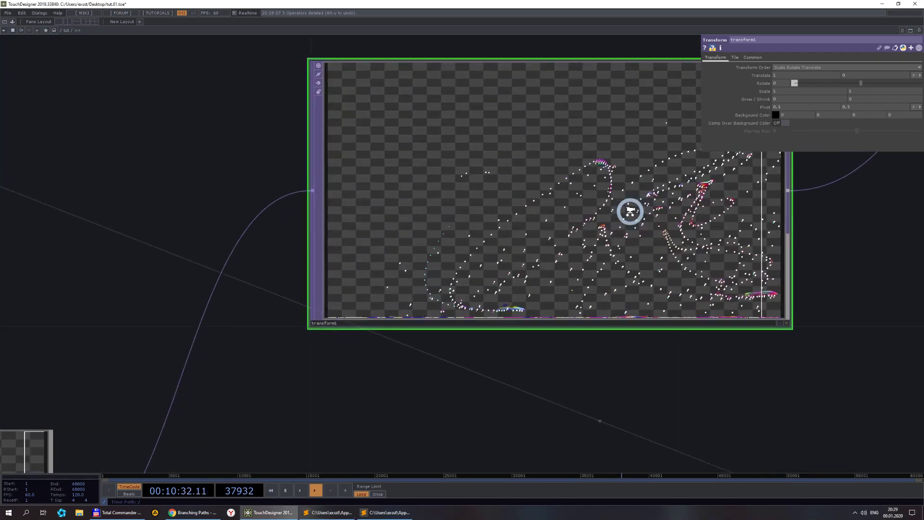
scroll(424, 168, "down", 4)
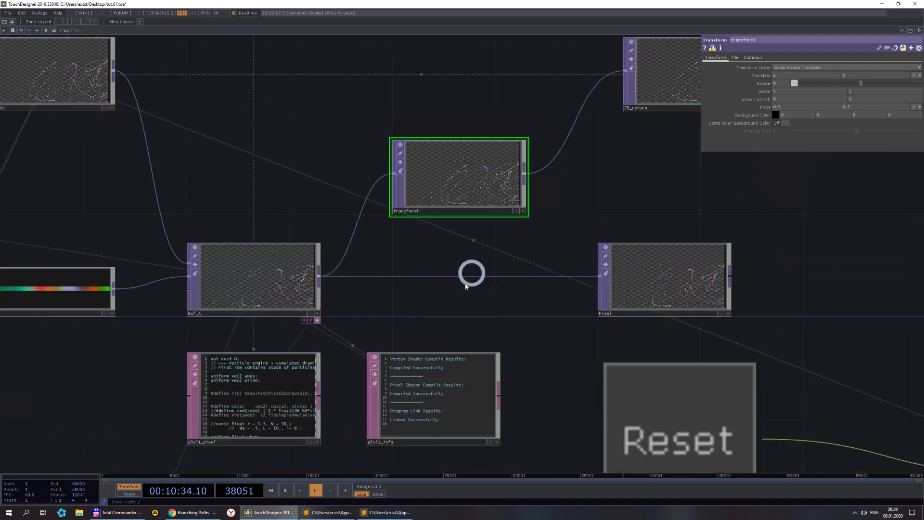
- Set the variant switch's index to 0 and check the particle trails in the transform1 output
scroll(250, 154, "down", 3)
left_click_drag(146, 289, 275, 285)
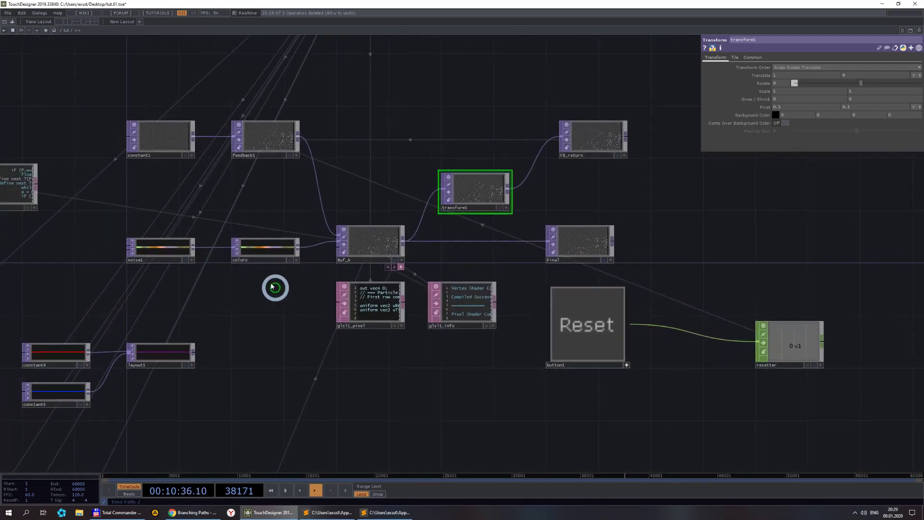
scroll(268, 276, "down", 3)
left_click(84, 213)
scroll(412, 217, "up", 10)
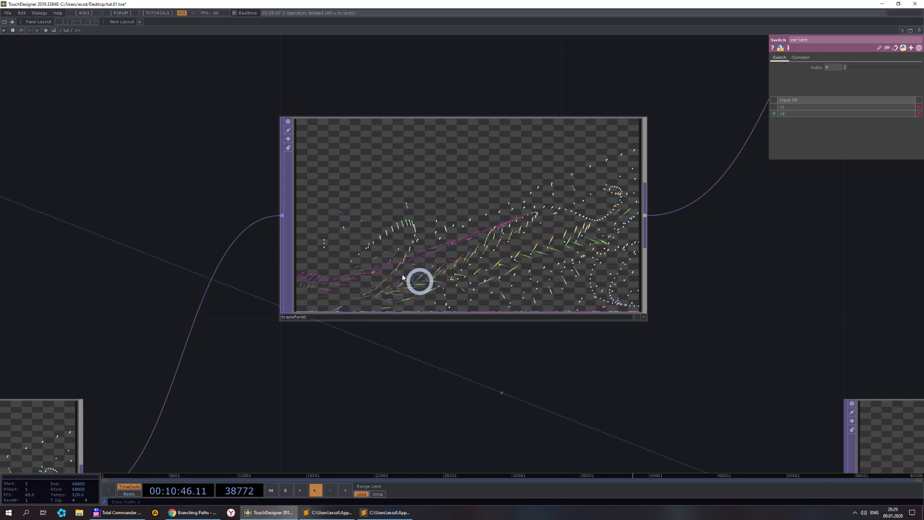
- Return to the Branching_Paths network and insert a Transform TOP into the connection between BufA and FB_final
left_click(60, 32)
left_click(82, 51)
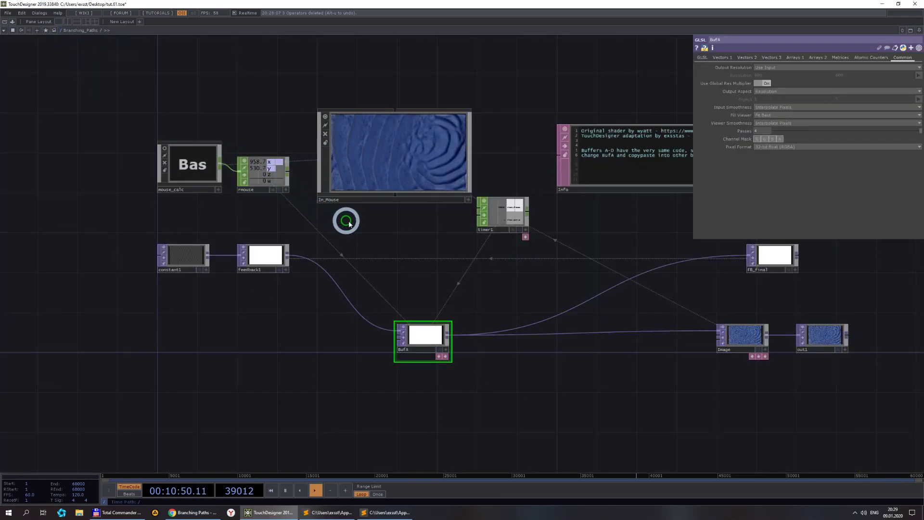
right_click(343, 195)
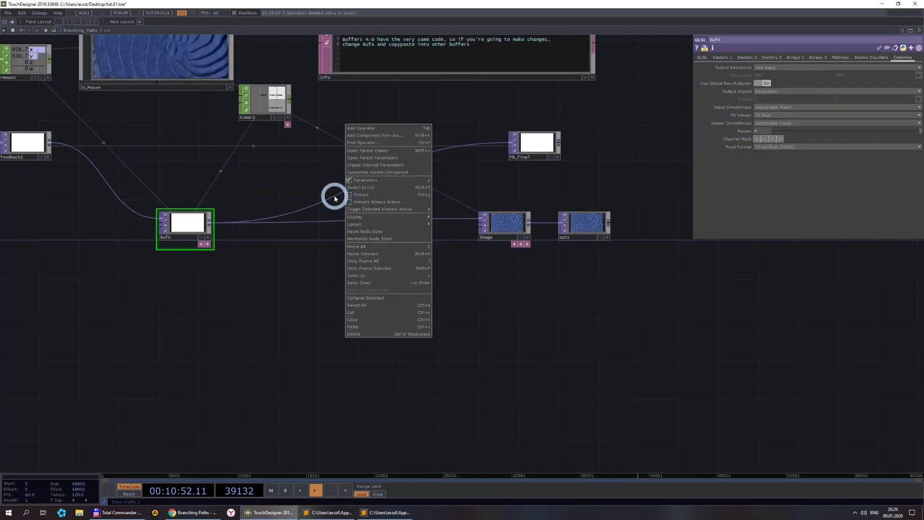
left_click(336, 198)
left_click(346, 194)
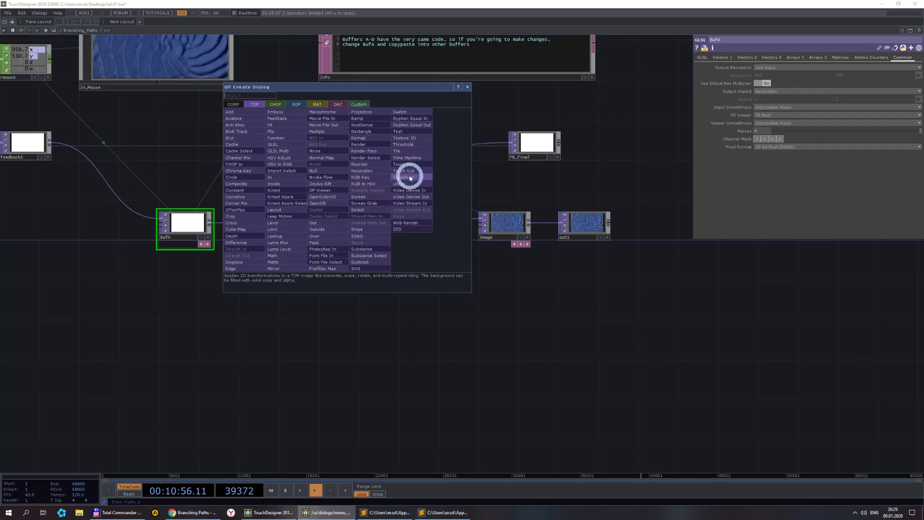
left_click(405, 177)
left_click(349, 181)
scroll(362, 196, "up", 4)
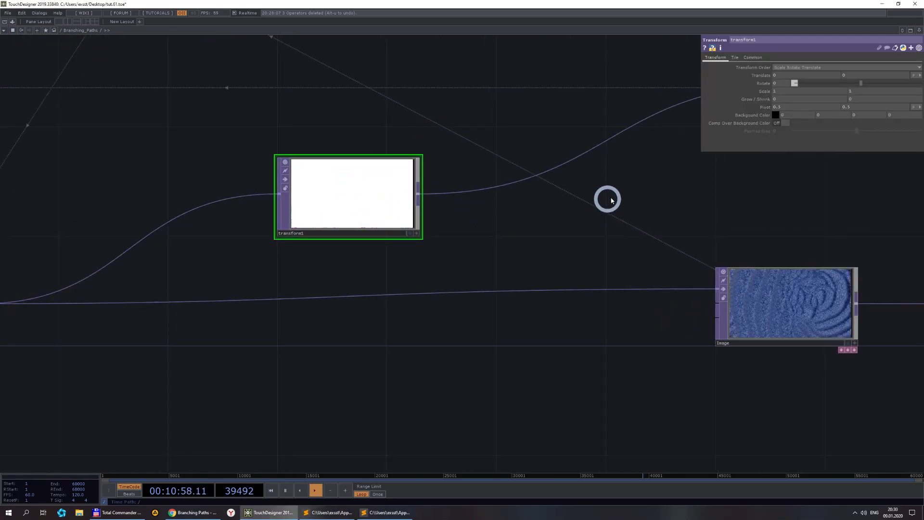
- Set the horizontal Translate of transform1 in the Branching_Paths feedback loop to 1 and enlarge the Image output
scroll(612, 200, "down", 3)
left_click_drag(721, 191, 644, 206)
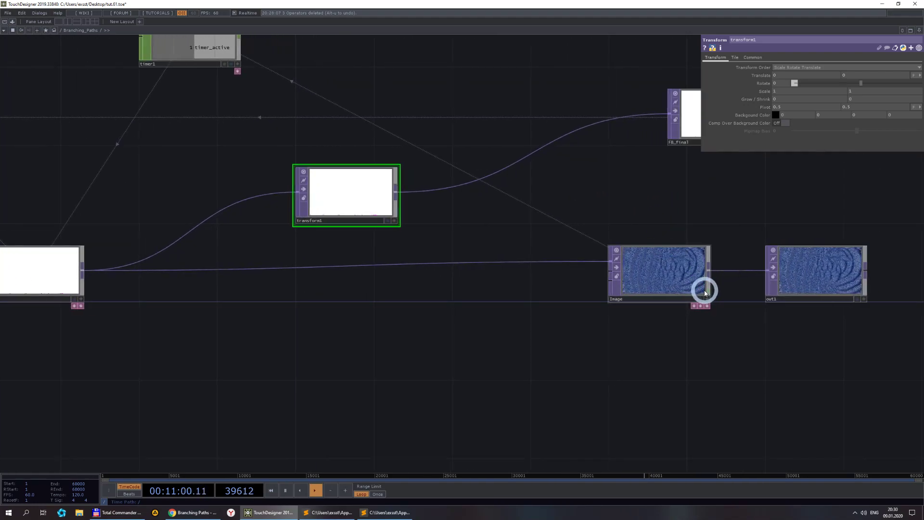
left_click(824, 86)
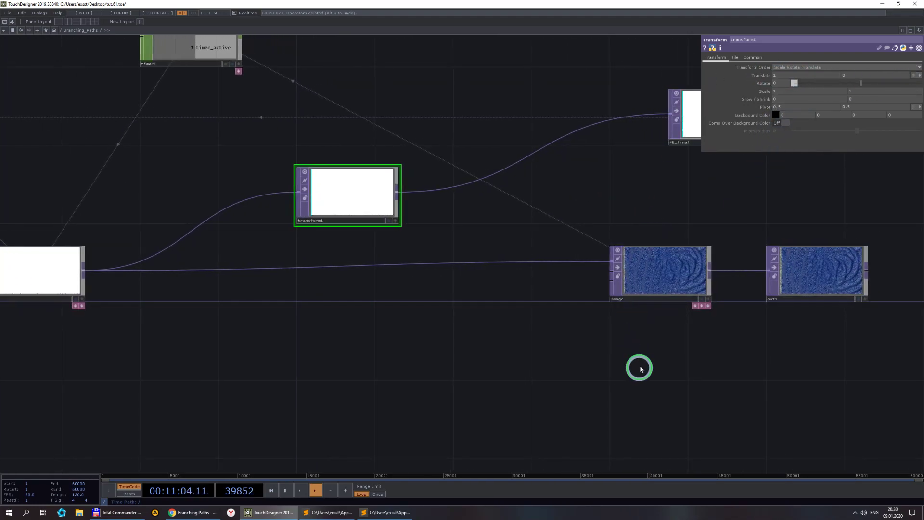
scroll(685, 273, "up", 6)
scroll(615, 298, "up", 2)
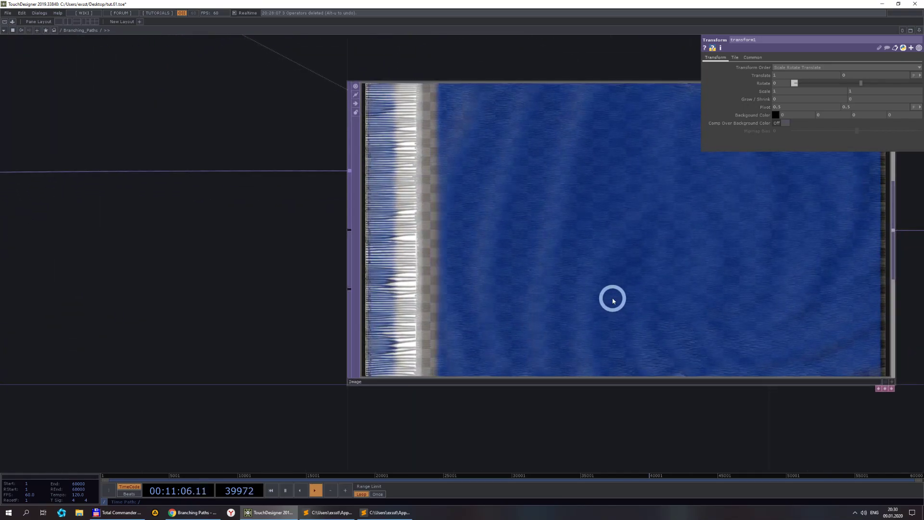
- Inspect the horizontal streaks and the vertical bands along one edge of the Image output, and save the project
scroll(610, 297, "down", 4)
scroll(568, 291, "up", 2)
scroll(560, 291, "up", 3)
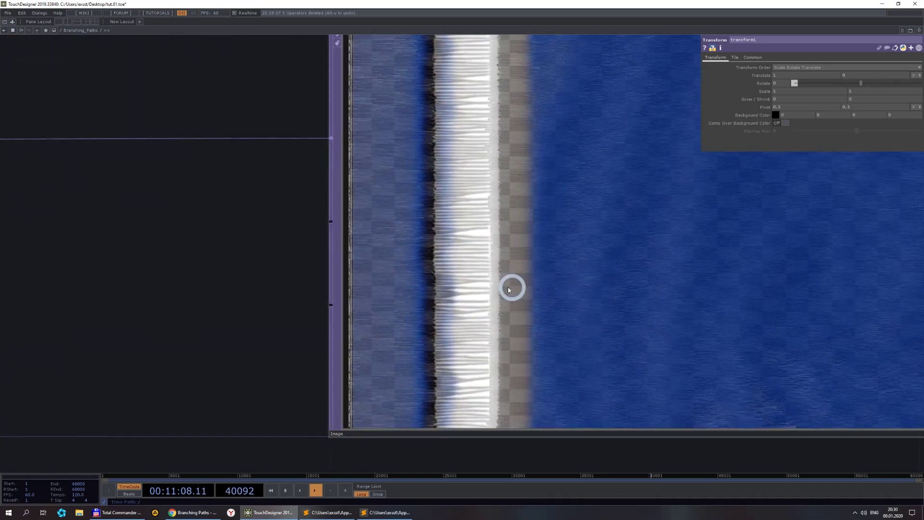
scroll(501, 337, "down", 4)
scroll(496, 326, "up", 3)
key("ctrl+s")
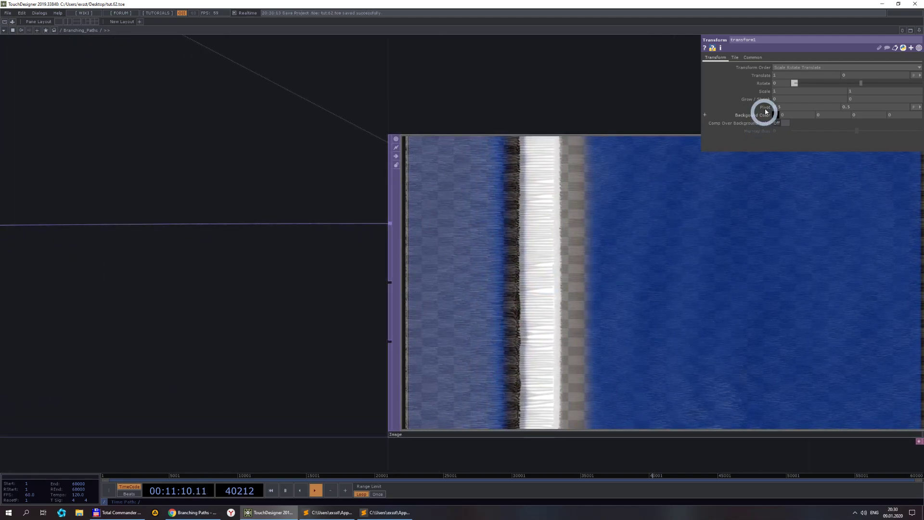
- Set transform1's Rotate to 0.1 and check its effect on the Image output
left_click(777, 82)
type("0.1")
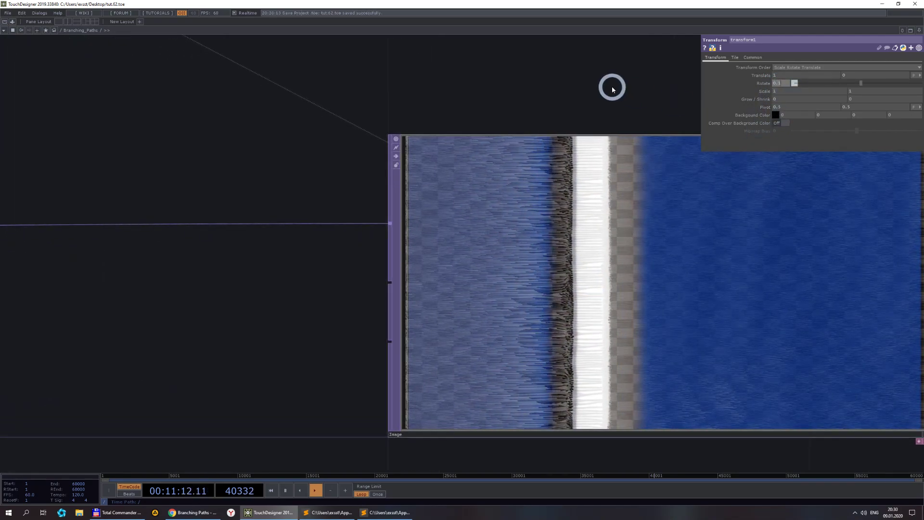
key("Return")
scroll(552, 261, "down", 4)
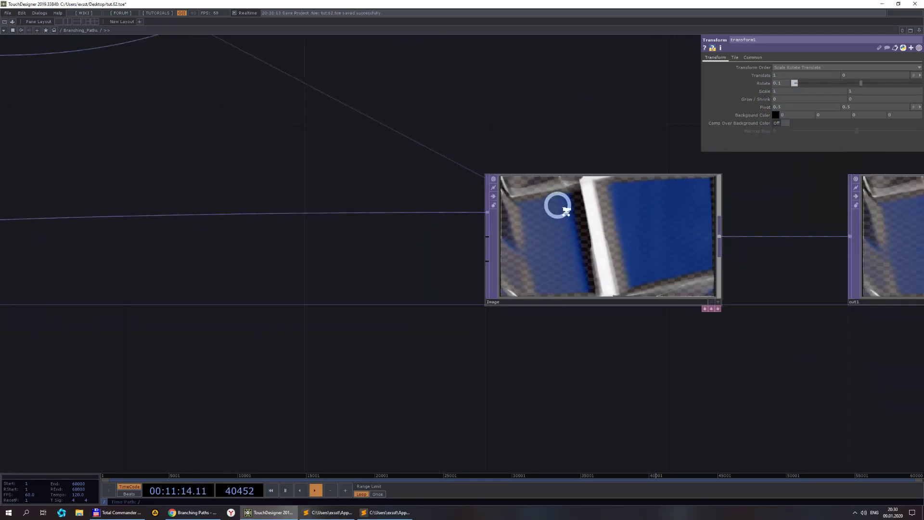
scroll(549, 207, "up", 4)
scroll(494, 271, "down", 8)
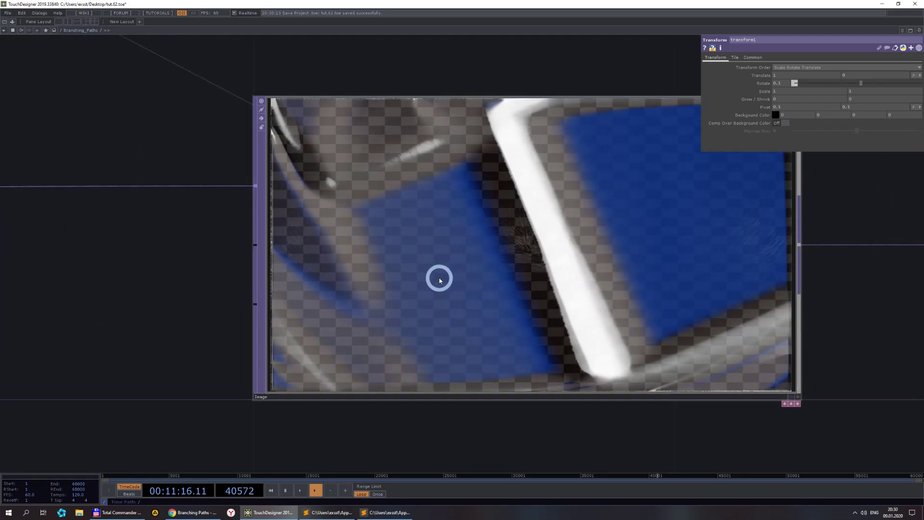
- View the Image output in a separate viewer window, close it, and look over the Branching_Paths network
right_click(461, 266)
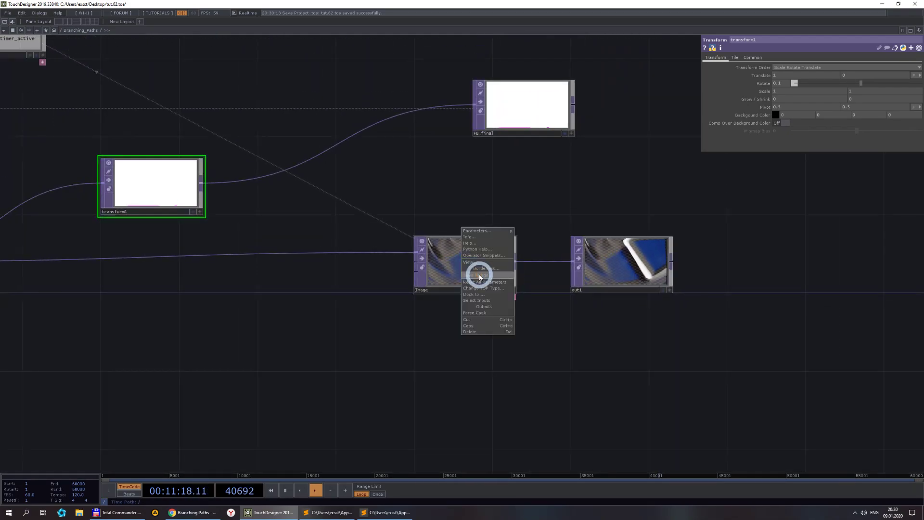
left_click(479, 263)
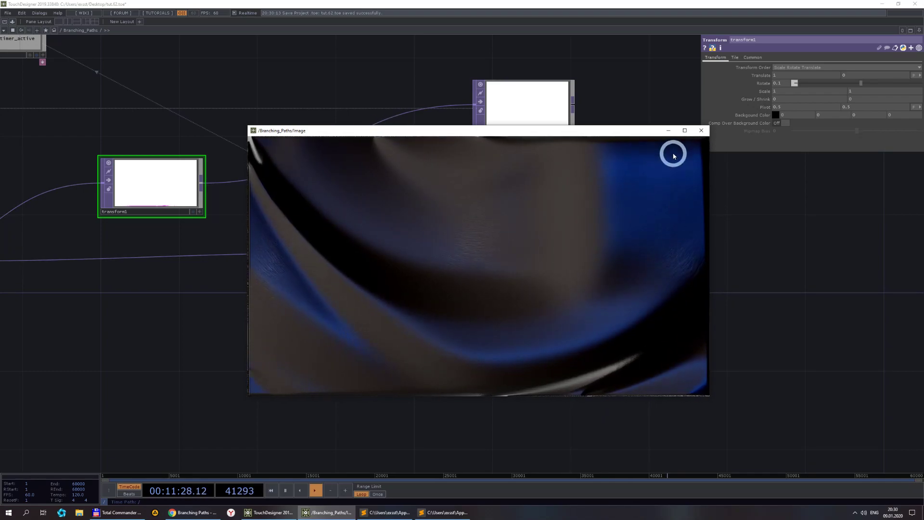
left_click(701, 131)
key("h")
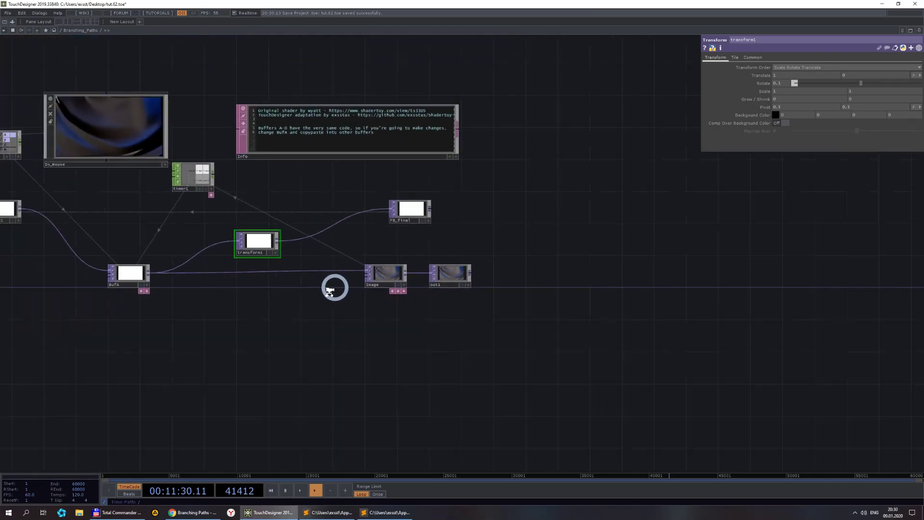
scroll(476, 262, "up", 5)
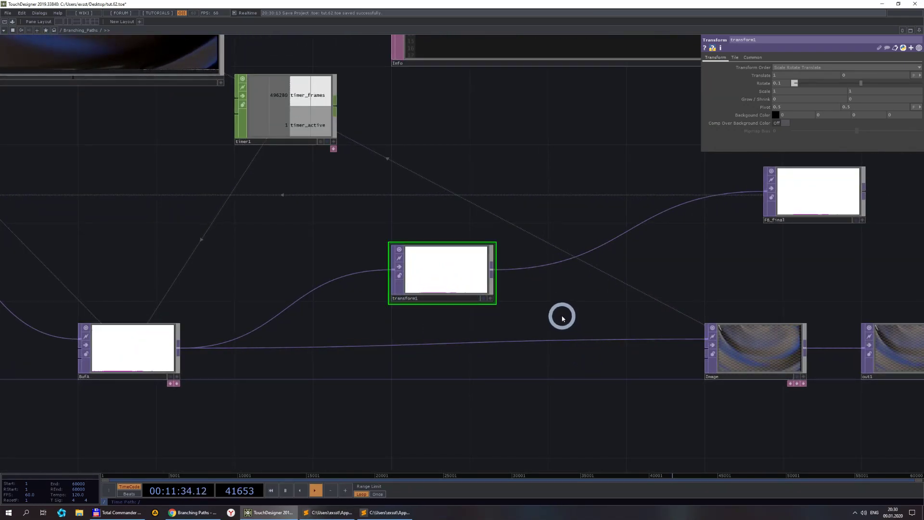
scroll(542, 299, "right", 5)
scroll(542, 299, "down", 3)
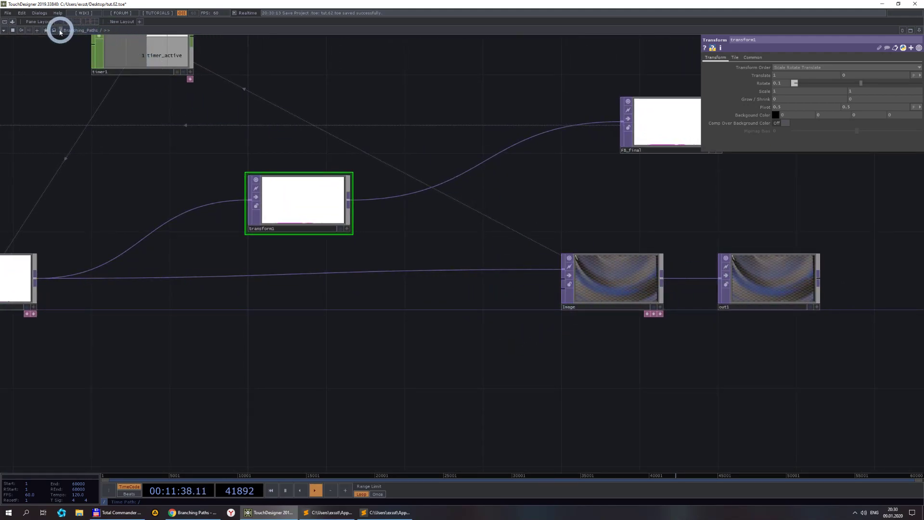
- Return to the project root and switch off cooking for the Branching_Paths container
left_click(60, 33)
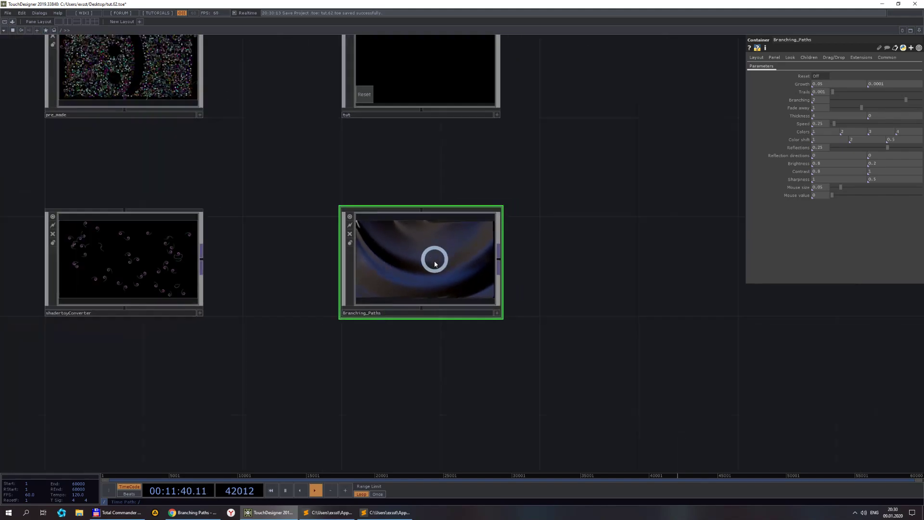
scroll(256, 185, "left", 6)
scroll(361, 233, "up", 4)
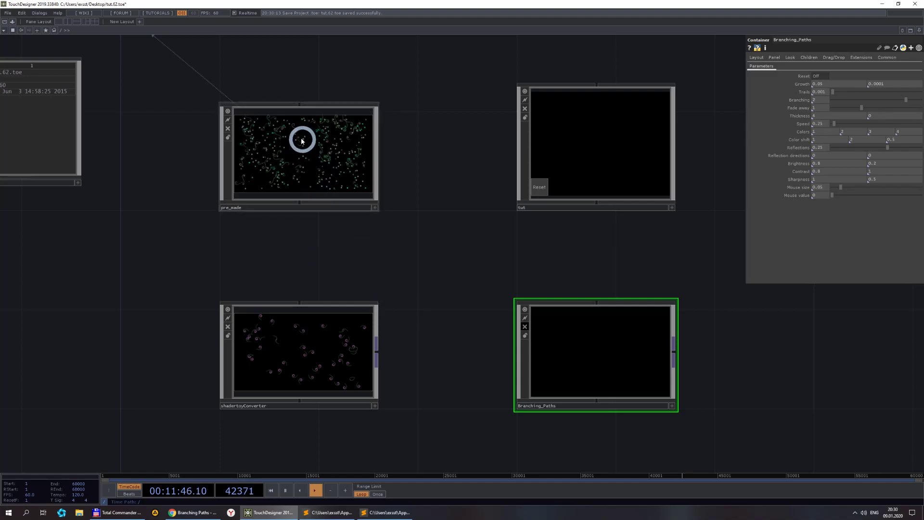
- Open the tut network and delete transform1 from the connection between Buf_A and FB_return
scroll(334, 252, "right", 5)
scroll(473, 179, "up", 5)
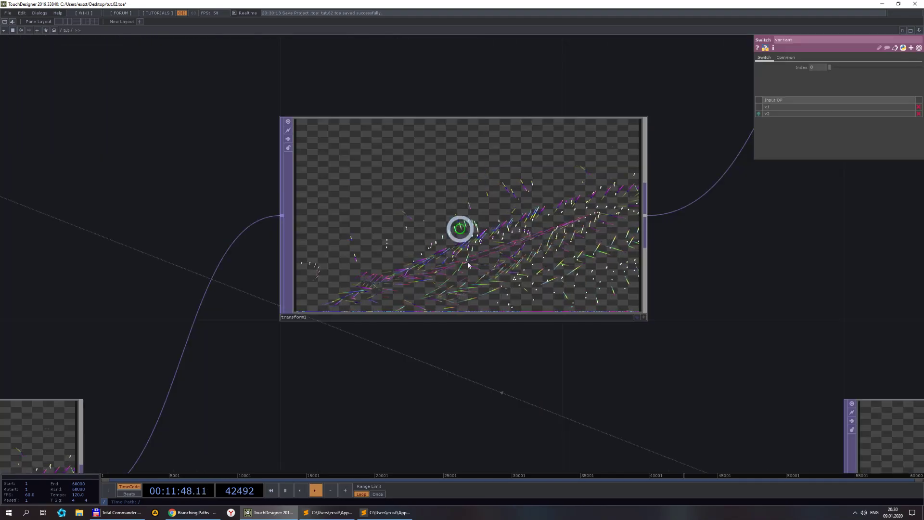
scroll(537, 320, "down", 4)
scroll(543, 316, "up", 4)
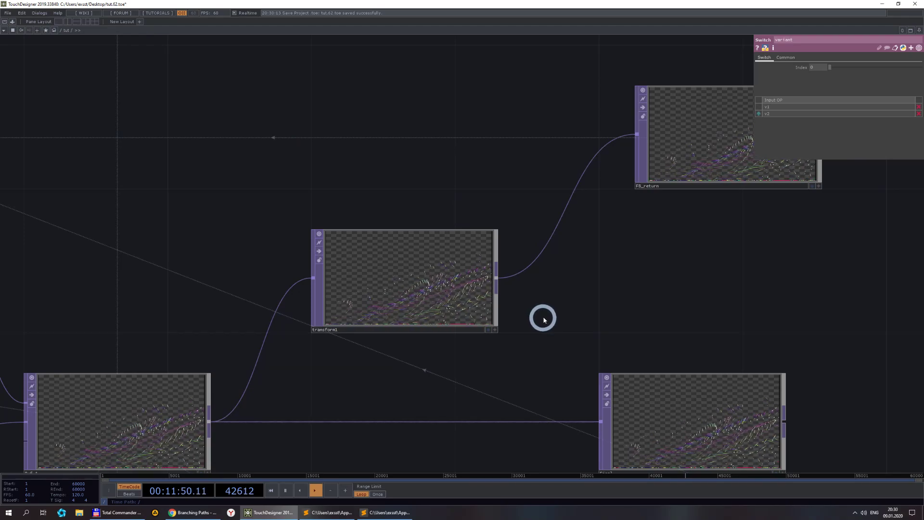
scroll(530, 315, "down", 4)
left_click(476, 299)
key("Delete")
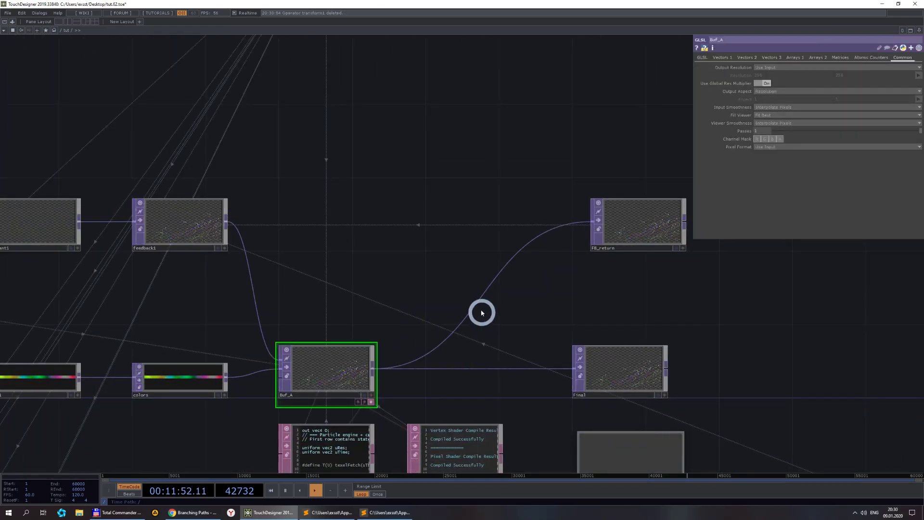
- Add a Movie File In TOP with the default banana image above feedback1
key("Tab")
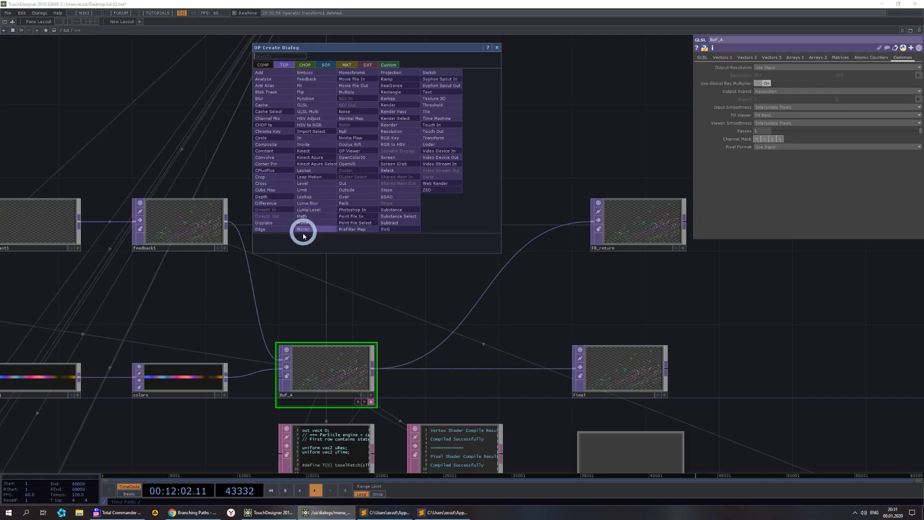
left_click(364, 81)
left_click(253, 152)
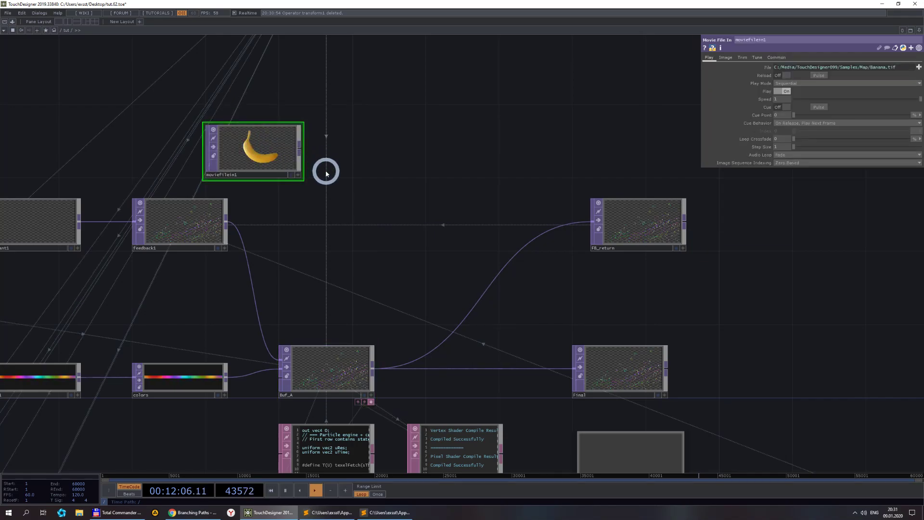
- Insert a Composite TOP into the connection between Buf_A and FB_return
right_click(479, 299)
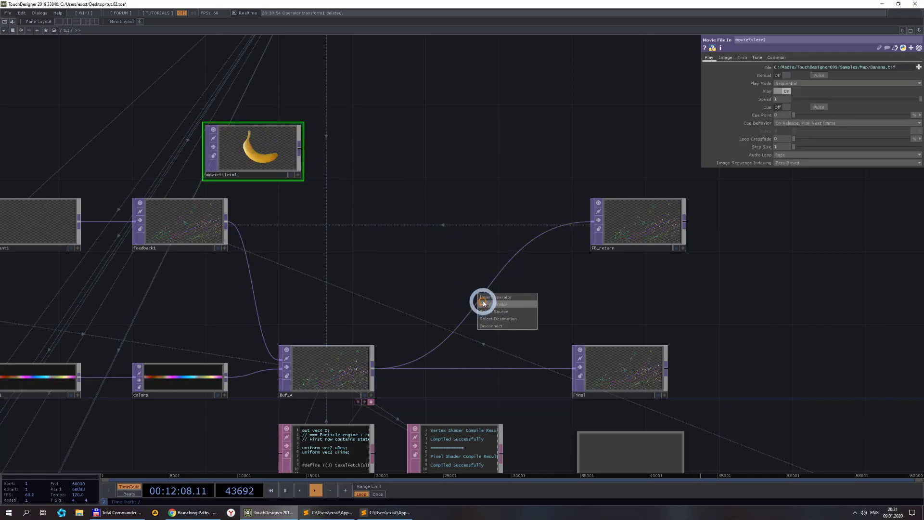
left_click(487, 300)
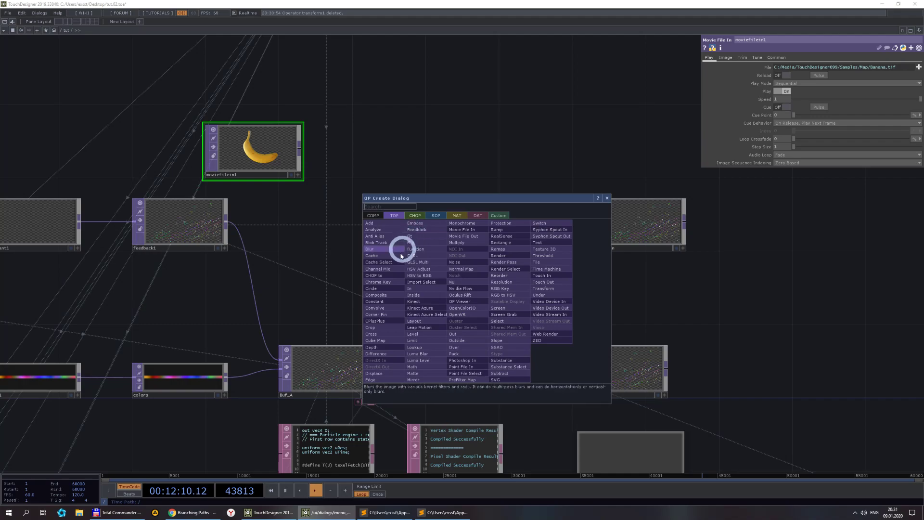
left_click(392, 295)
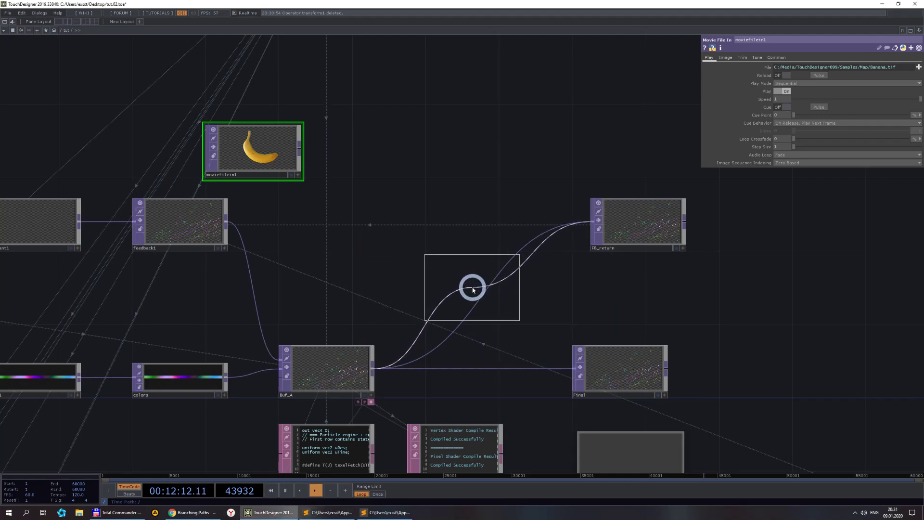
left_click(474, 298)
- Connect moviefilein1 to comp1 as its first input and enlarge the composite output
left_click_drag(297, 150, 462, 290)
scroll(469, 299, "up", 3)
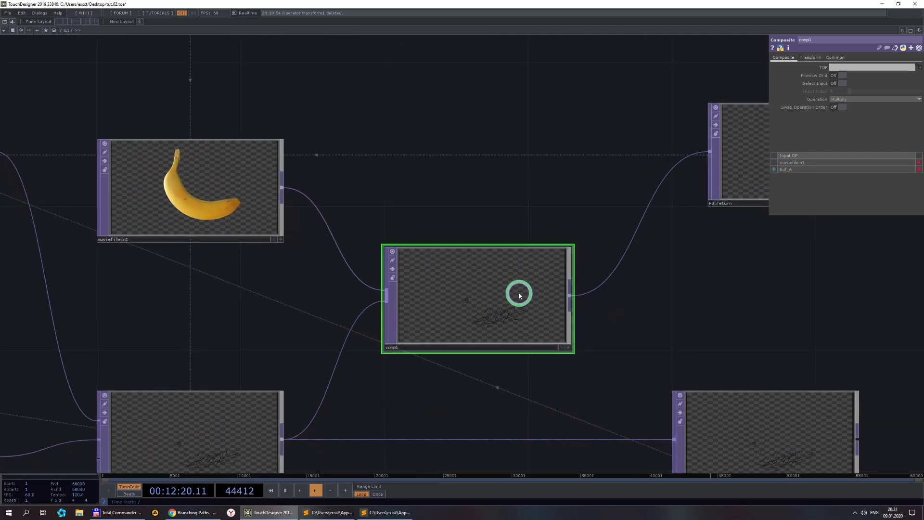
scroll(516, 301, "up", 3)
- Preview comp1's blend modes in the Preview Grid, turn the grid off, and set the Operation to Over
left_click(840, 75)
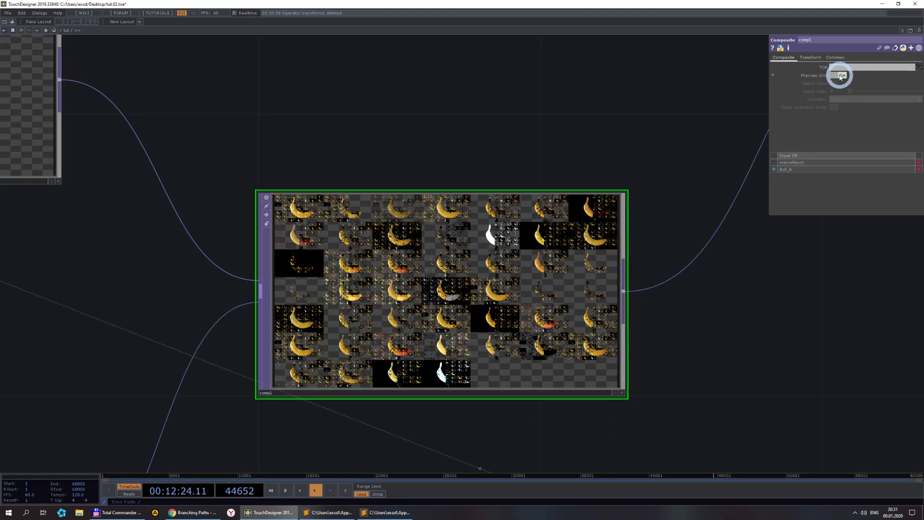
left_click(840, 76)
left_click(841, 100)
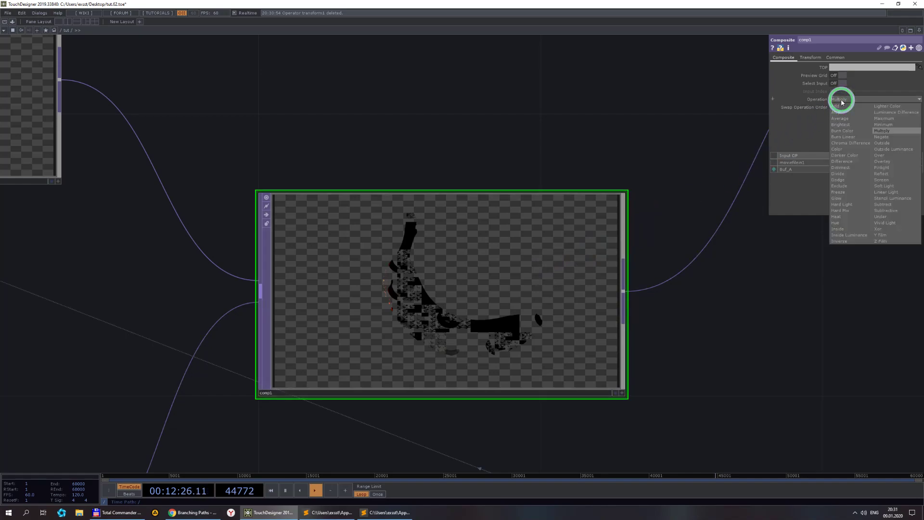
left_click(884, 155)
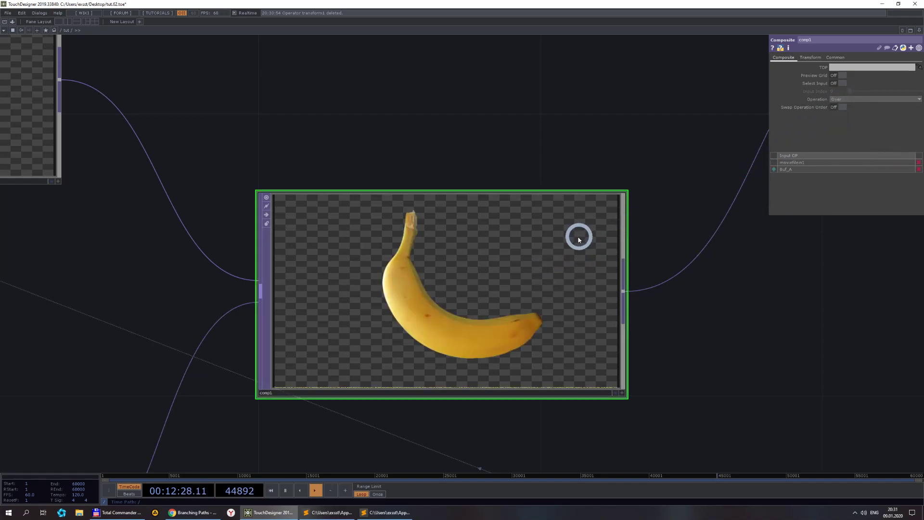
- Reset the particle simulation and examine how the particle trails behave around the banana in the comp1 output
scroll(565, 247, "down", 5)
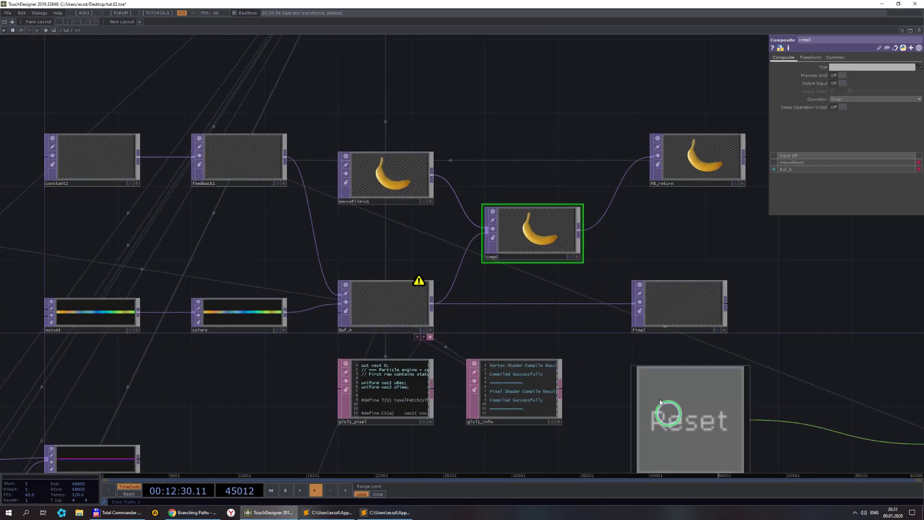
scroll(554, 228, "up", 3)
scroll(554, 228, "up", 3)
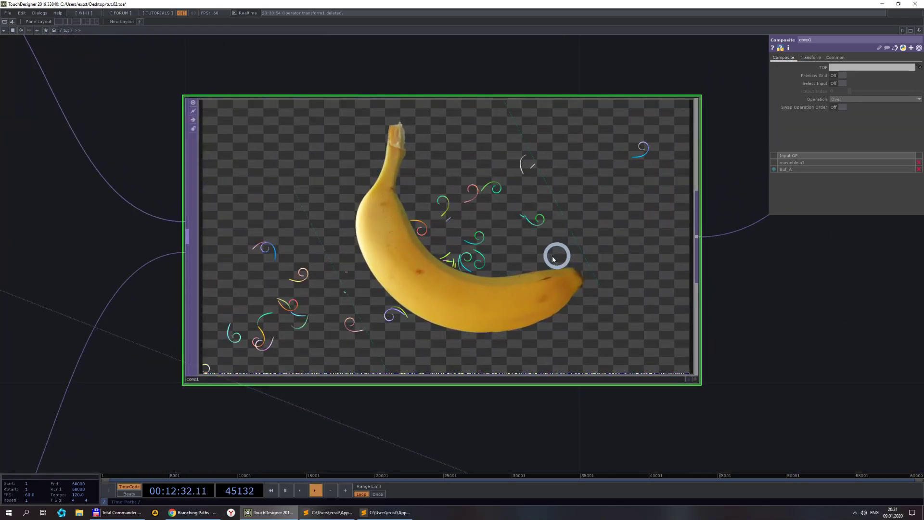
scroll(480, 291, "up", 2)
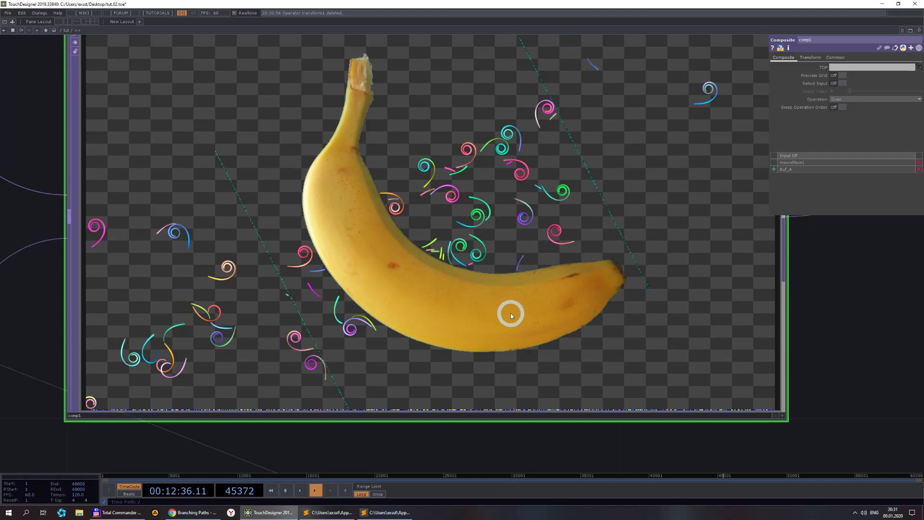
scroll(494, 293, "down", 3)
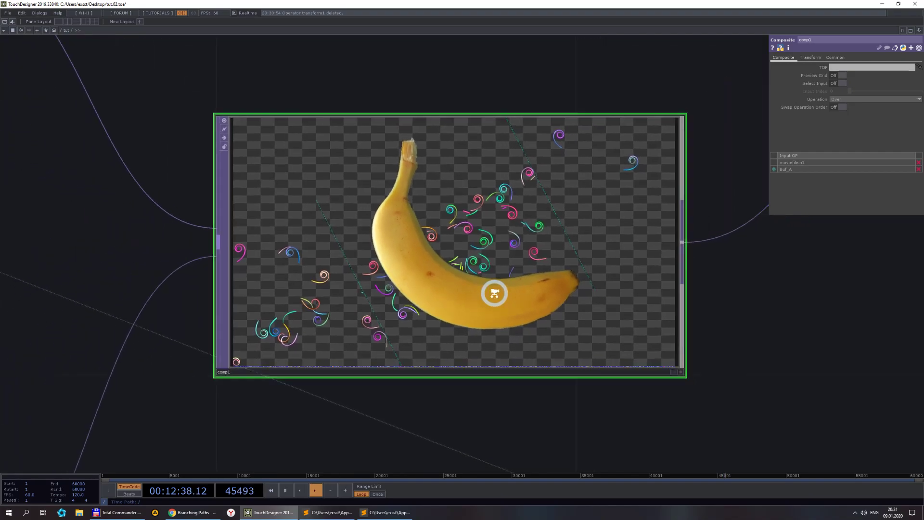
scroll(495, 293, "up", 1)
scroll(495, 293, "down", 3)
scroll(495, 292, "down", 2)
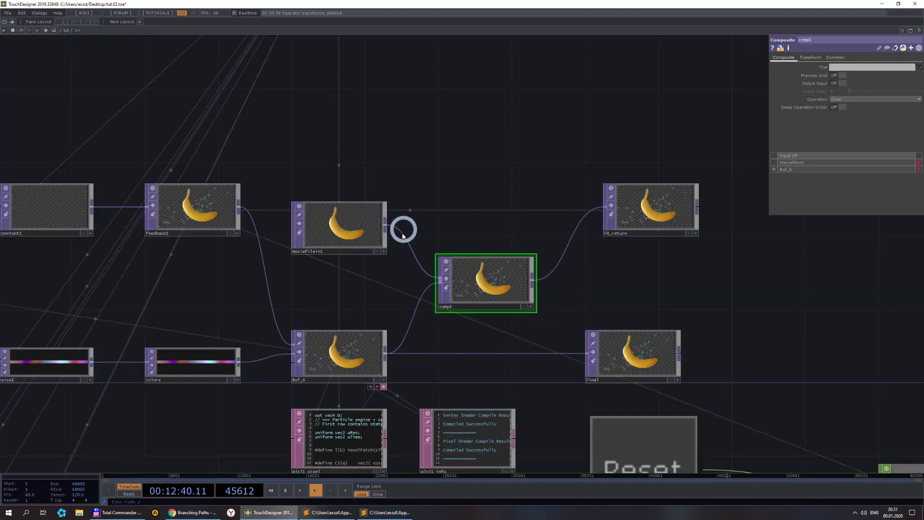
- Insert a Threshold TOP between moviefilein1 and comp1 and set its Threshold to 0.1
left_click_drag(382, 219, 199, 128)
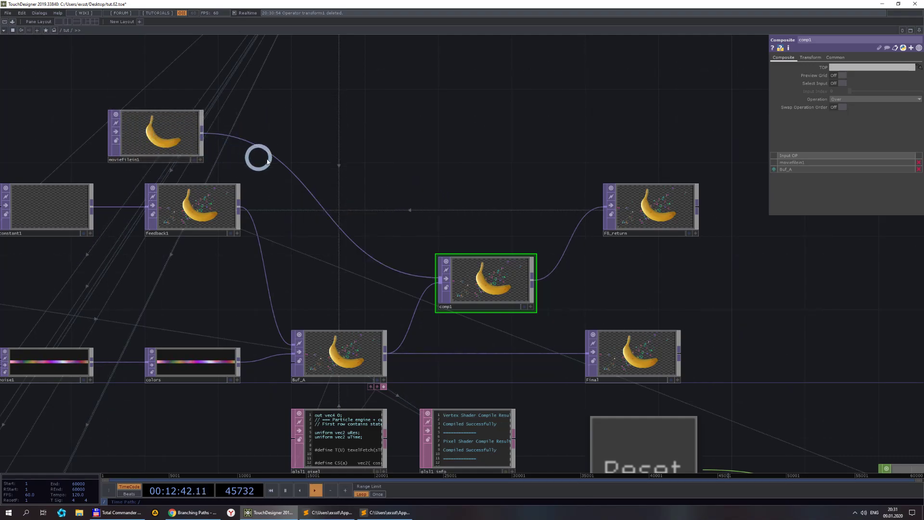
right_click(283, 160)
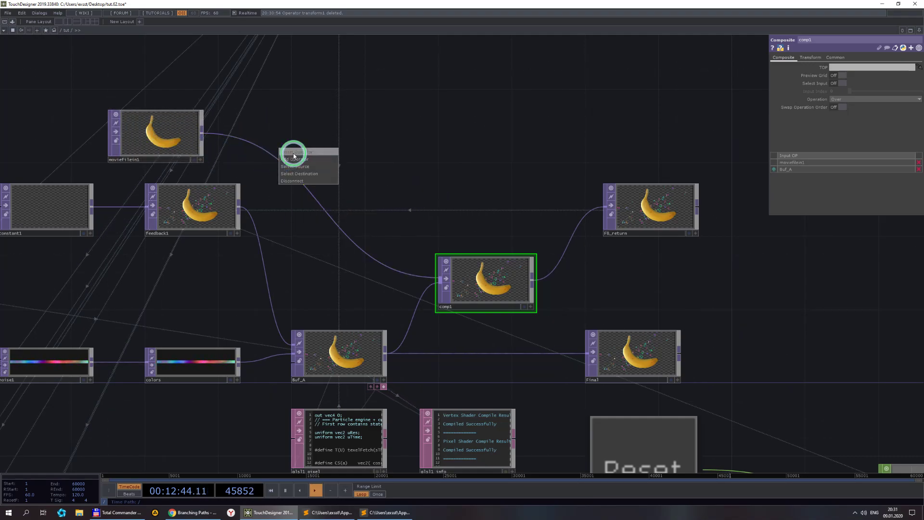
left_click(294, 153)
left_click(361, 108)
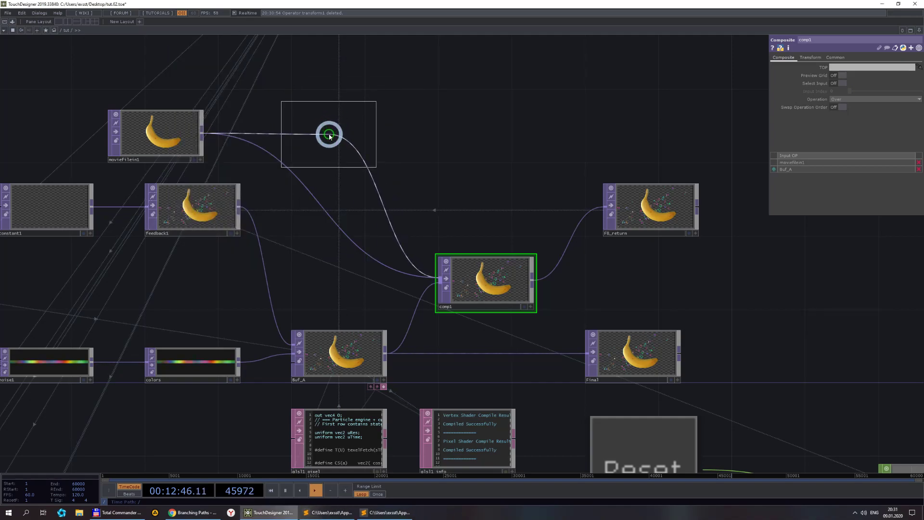
left_click(329, 136)
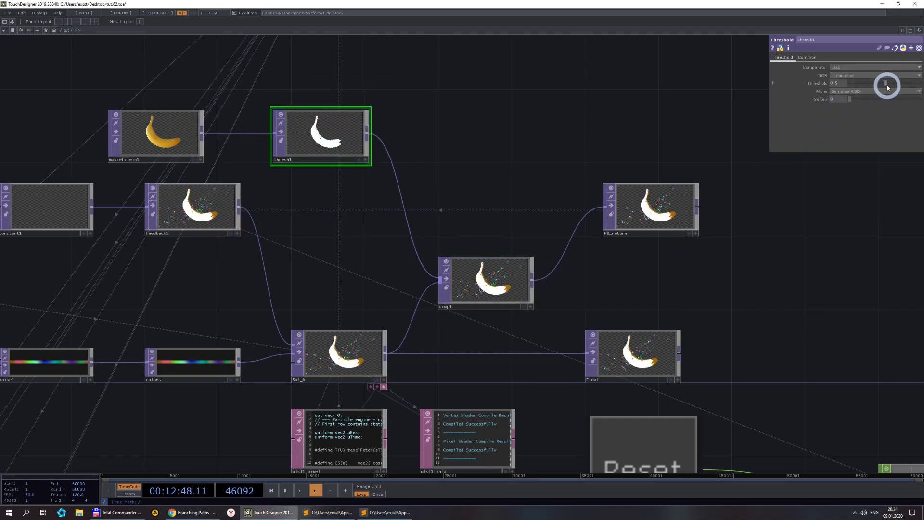
left_click_drag(888, 87, 854, 81)
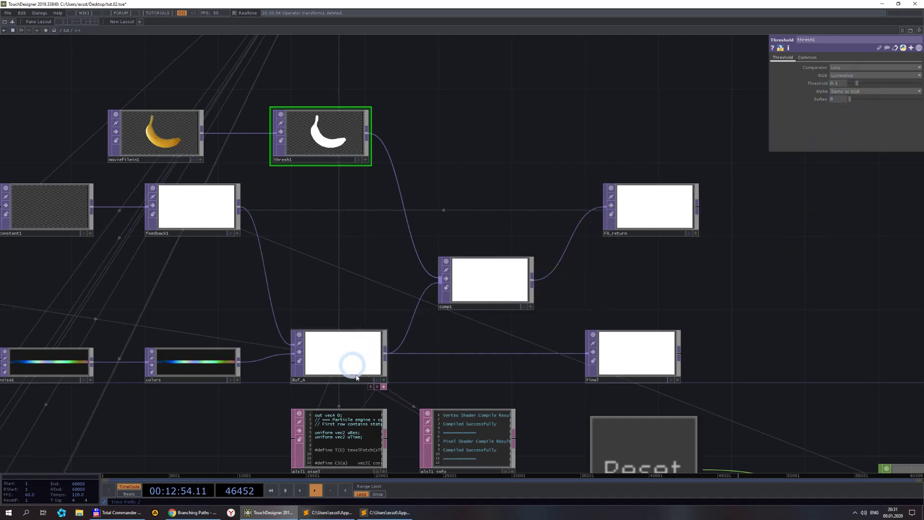
- Examine how the particle trails draw around the thresholded banana silhouette in the comp1 output
scroll(523, 341, "up", 10)
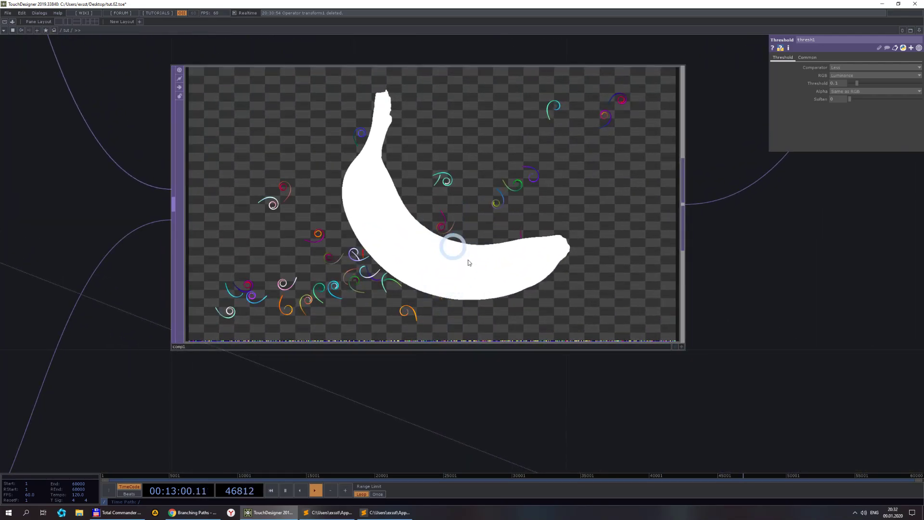
scroll(438, 315, "up", 3)
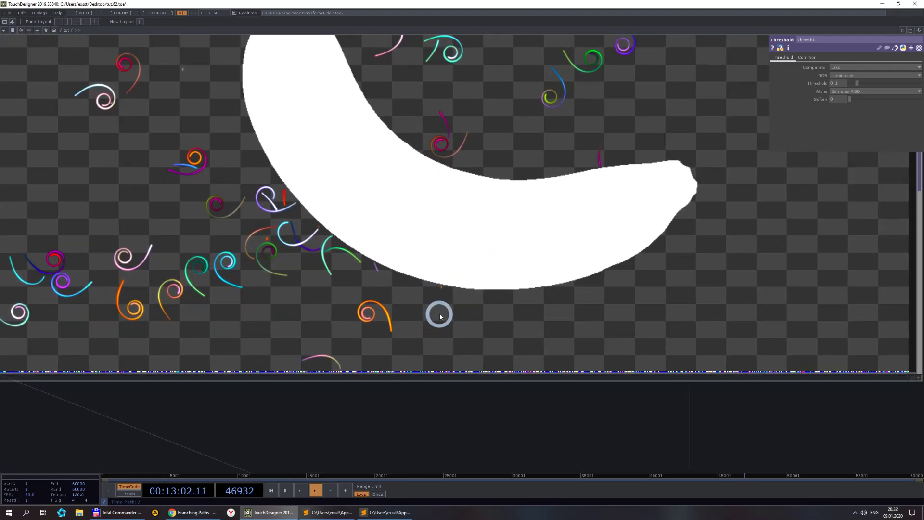
scroll(438, 316, "down", 2)
scroll(448, 326, "up", 2)
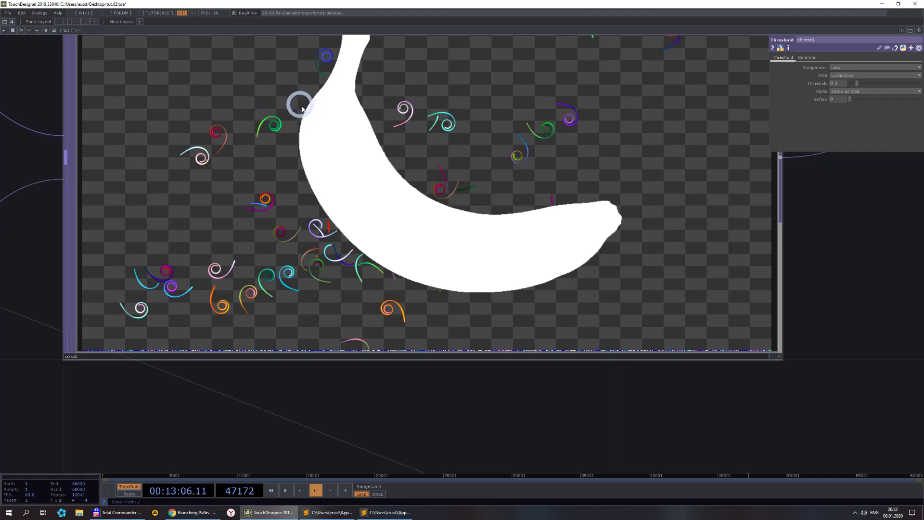
scroll(334, 168, "down", 4)
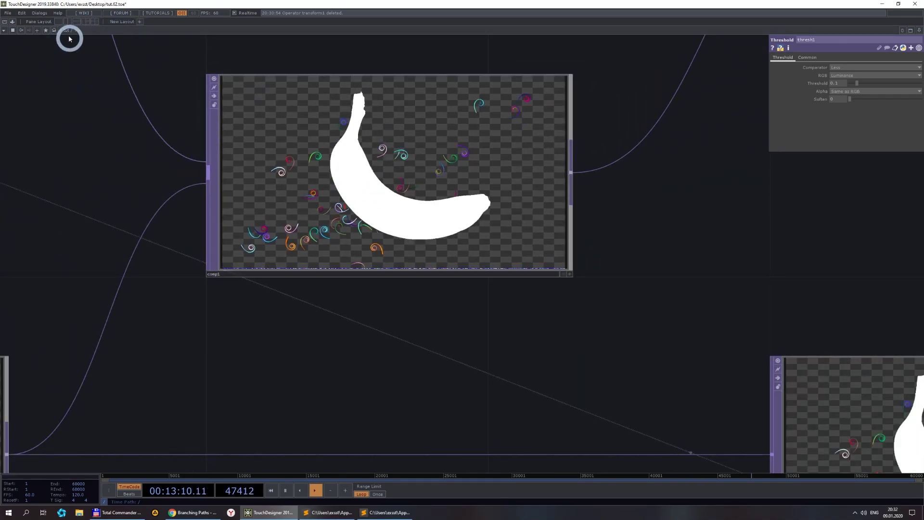
- Open the pre_made network and inspect its comp1 Composite settings and the particle trails around the text1 smiley
left_click(62, 33)
left_click(72, 54)
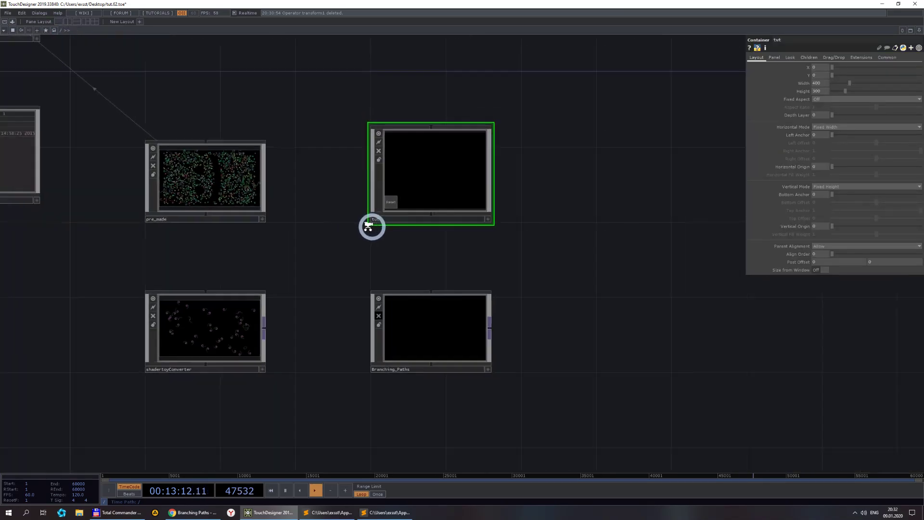
scroll(353, 208, "up", 5)
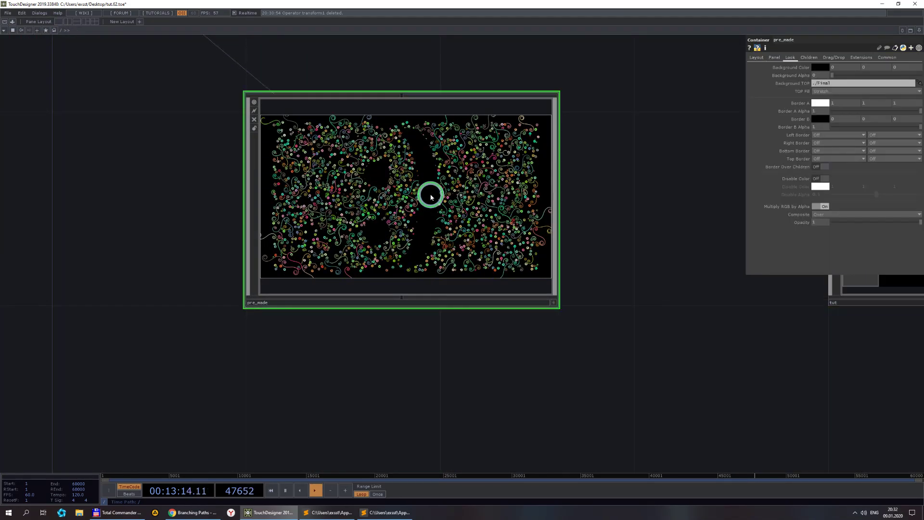
scroll(432, 199, "down", 5)
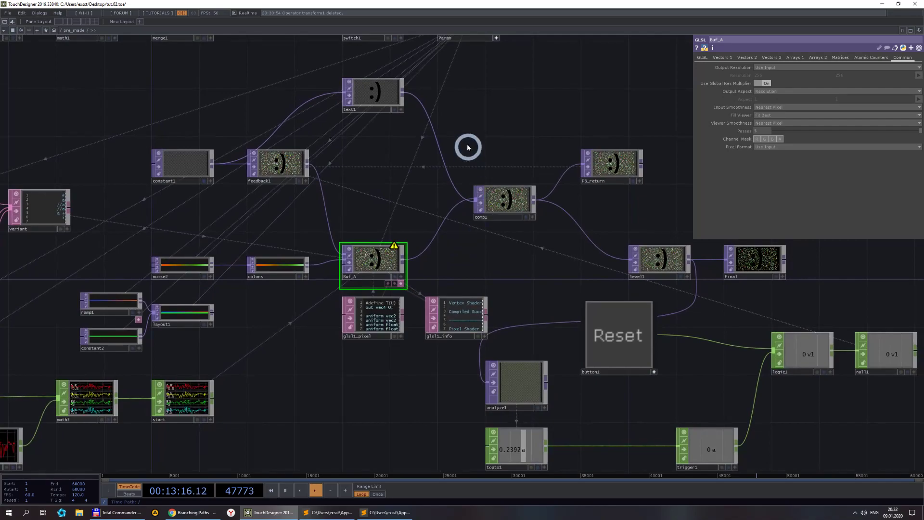
scroll(495, 163, "up", 3)
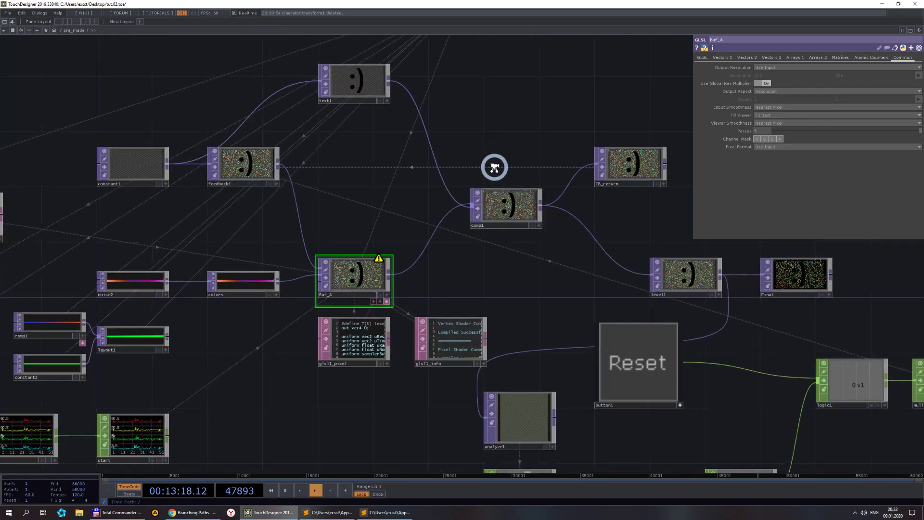
left_click(497, 233)
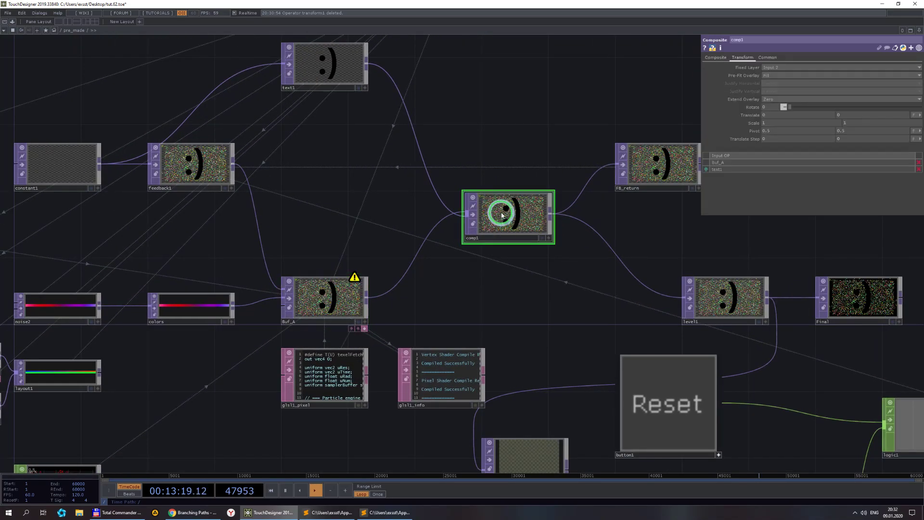
left_click(716, 58)
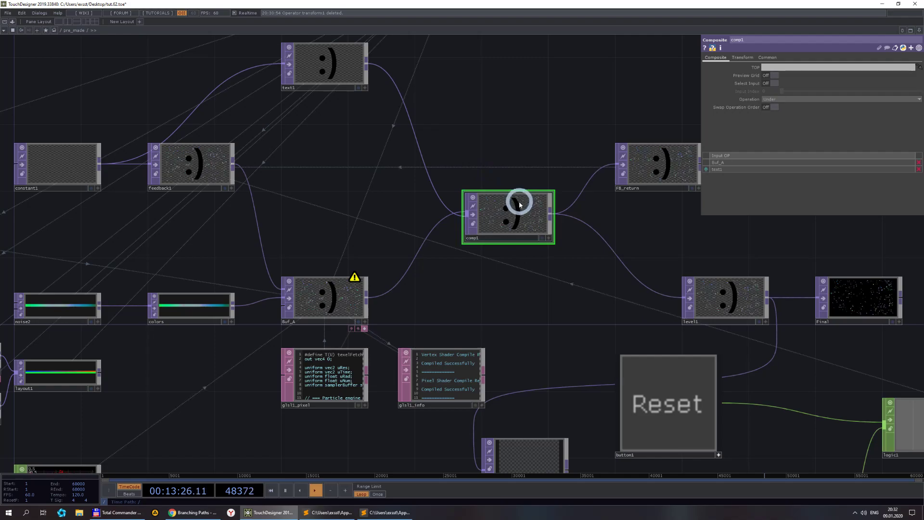
scroll(501, 212, "up", 5)
scroll(544, 198, "down", 5)
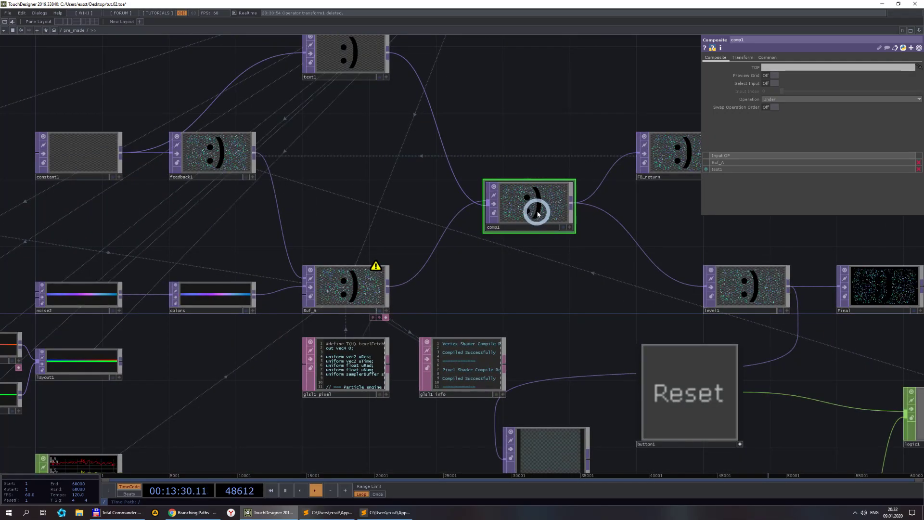
scroll(537, 213, "up", 2)
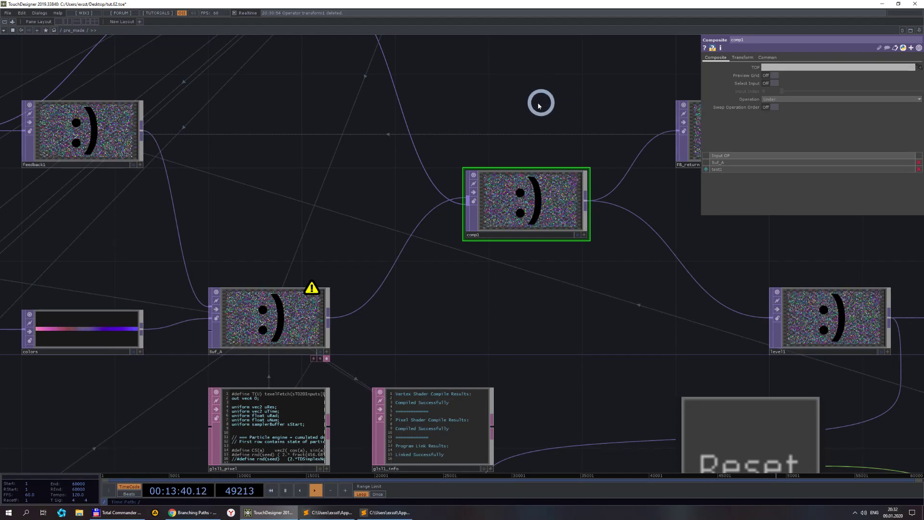
- Leave the pre_made network and reopen the tut container's network
left_click(61, 30)
left_click(59, 41)
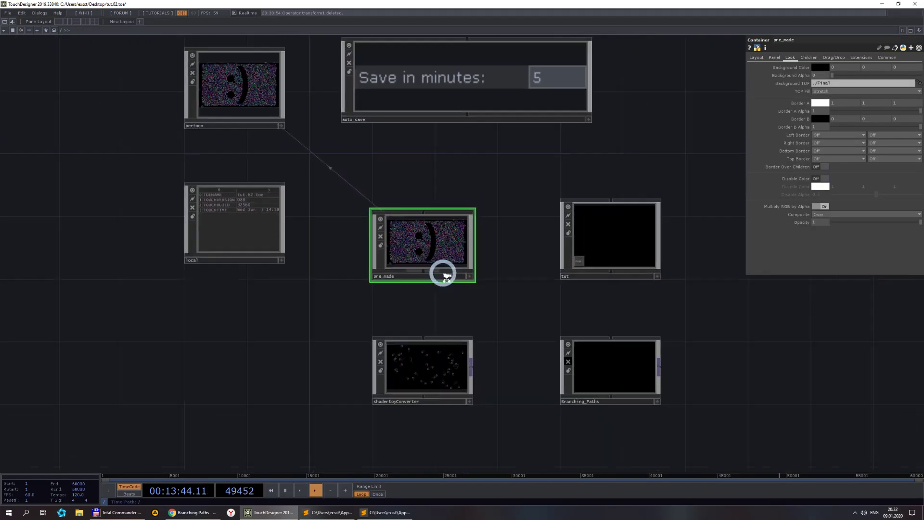
scroll(443, 275, "down", 2)
left_click_drag(490, 301, 421, 304)
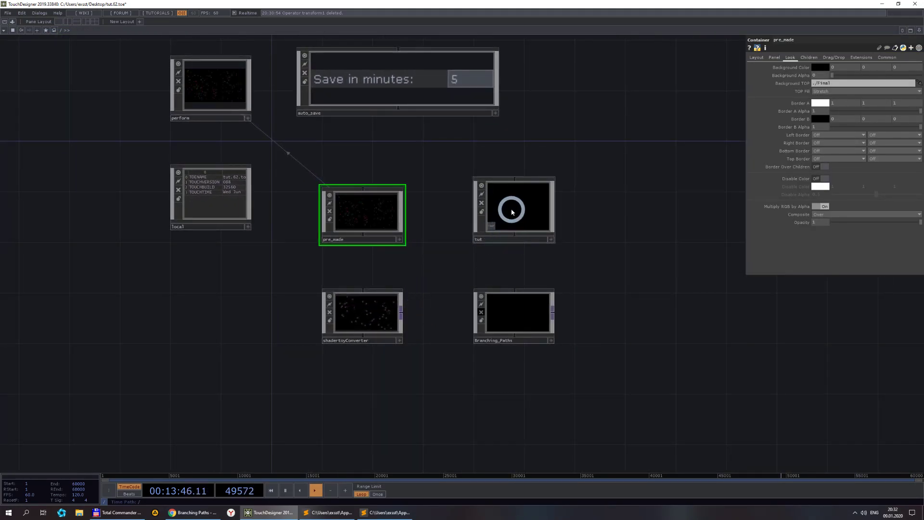
double_click(512, 212)
scroll(537, 260, "down", 6)
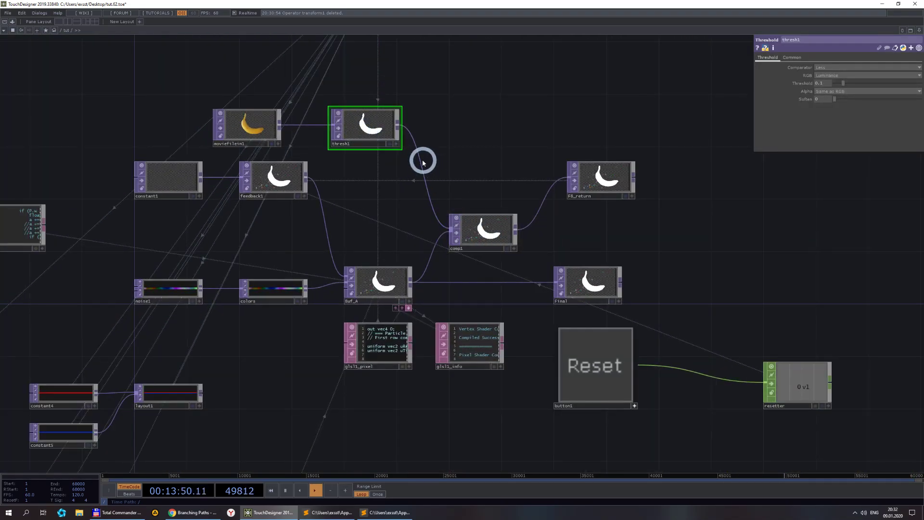
- Insert a Level TOP between thresh1 and comp1
right_click(420, 162)
left_click(430, 157)
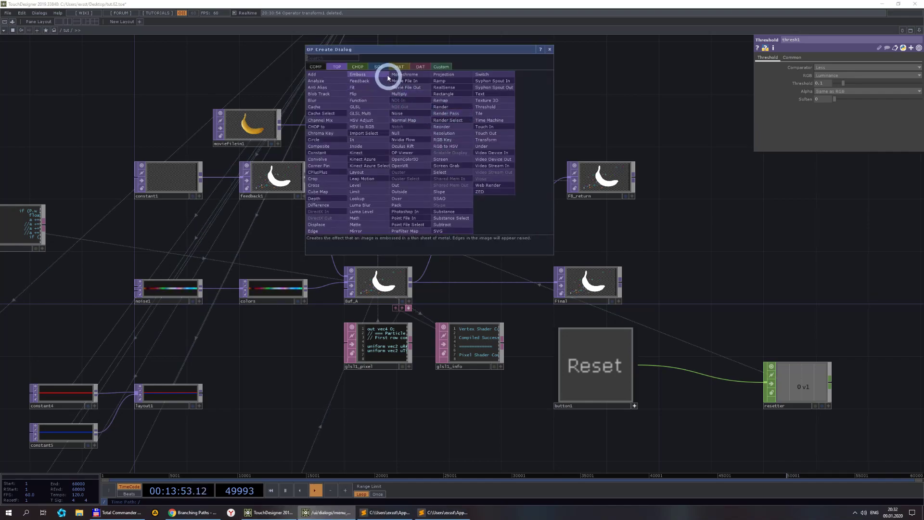
left_click(366, 185)
left_click(466, 133)
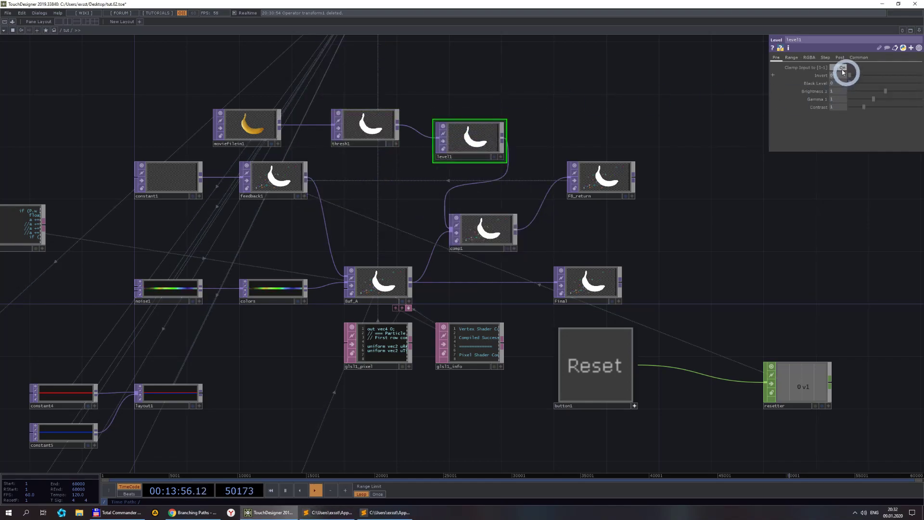
- Delete the moviefilein1, thresh1, level1 and comp1 operators from the feedback loop and reset the particle simulation
left_click_drag(842, 72, 244, 107)
key("Delete")
left_click(570, 384)
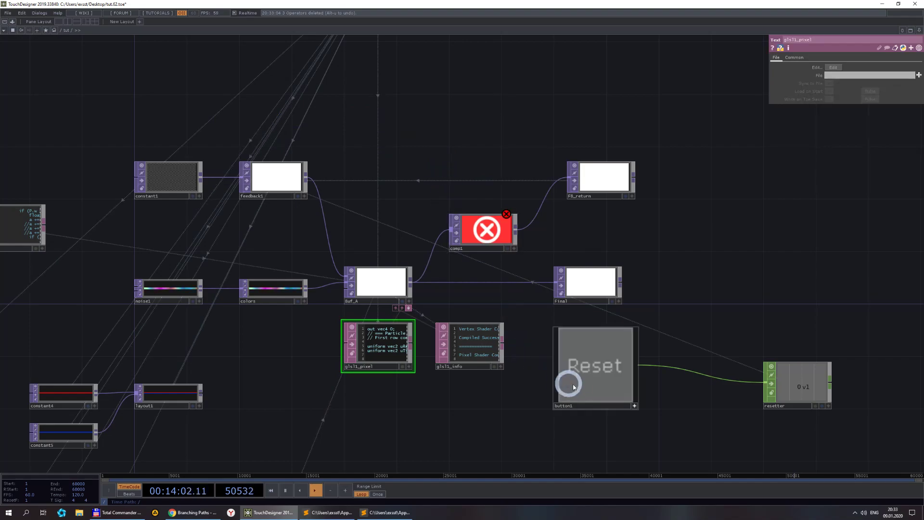
left_click(486, 231)
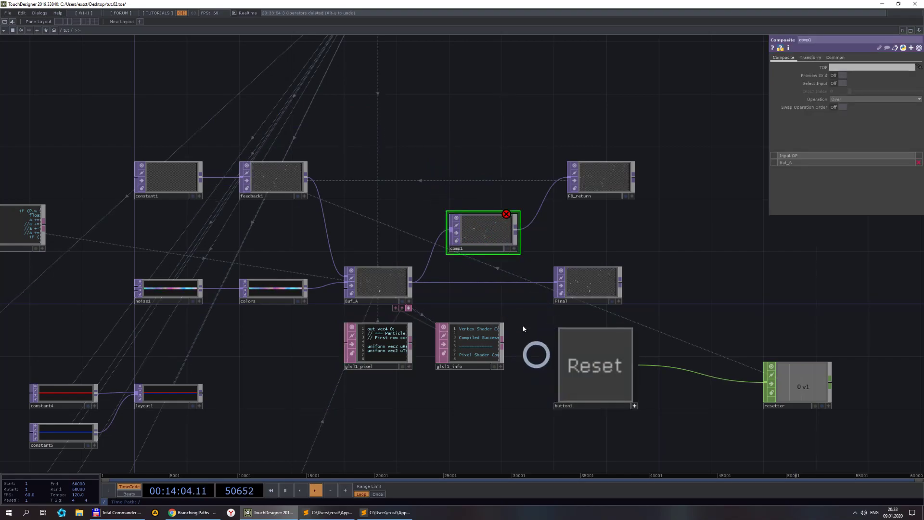
key("Delete")
scroll(535, 377, "down", 2)
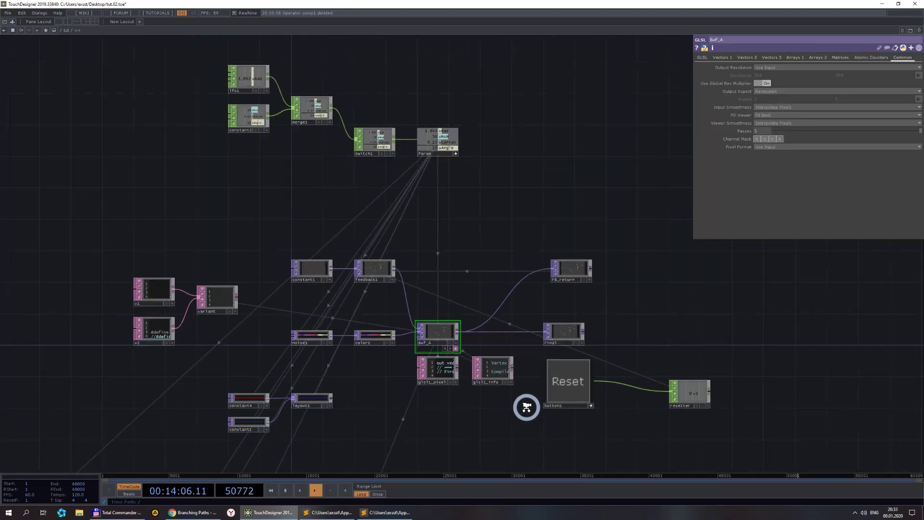
- Look over the tut network, from the Buf_A feedback loop to the parameter and particle initialization chains
scroll(470, 351, "up", 5)
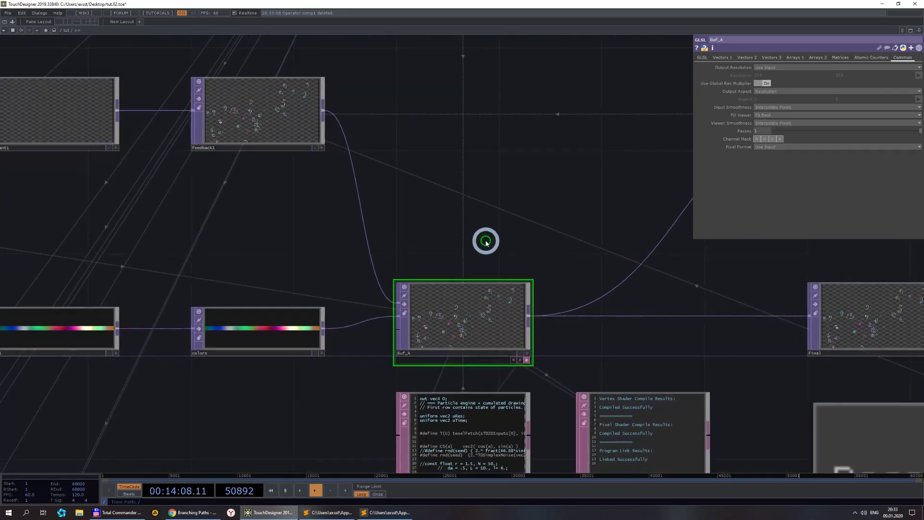
scroll(486, 242, "down", 4)
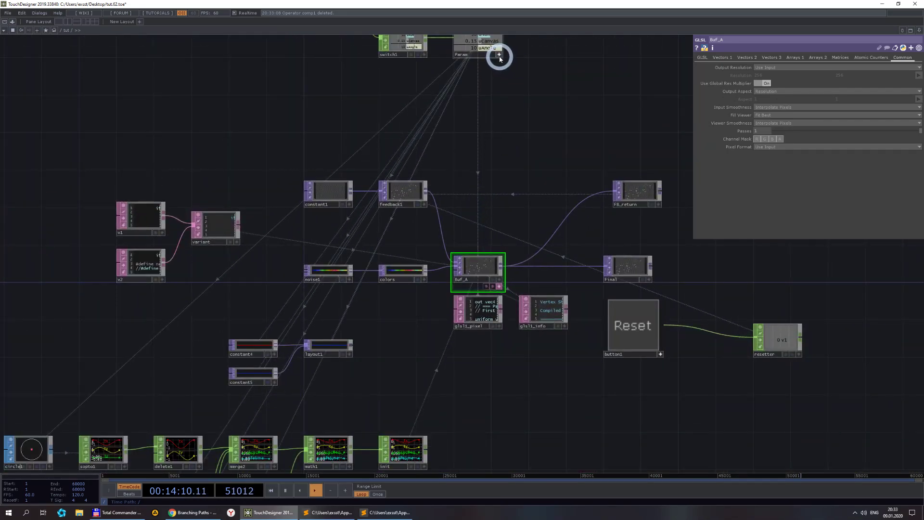
scroll(510, 96, "down", 3)
scroll(501, 195, "up", 3)
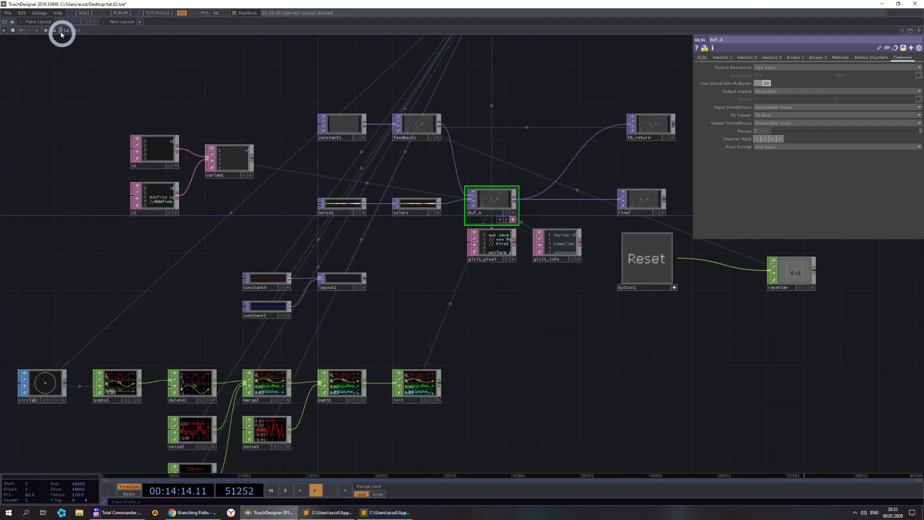
key("h")
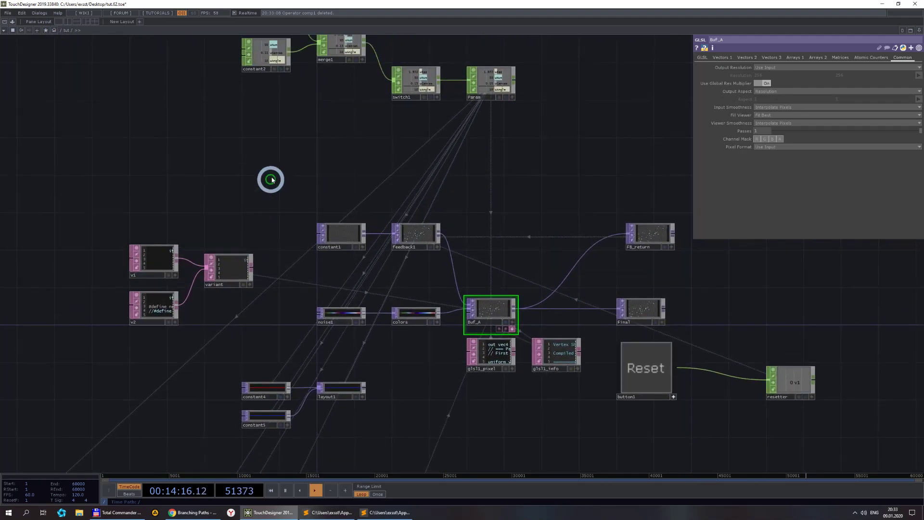
scroll(448, 267, "up", 2)
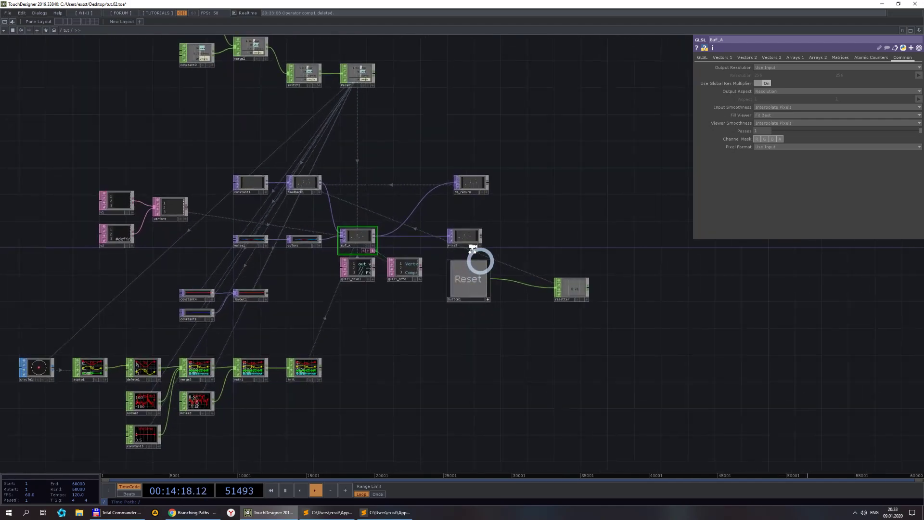
scroll(316, 245, "down", 2)
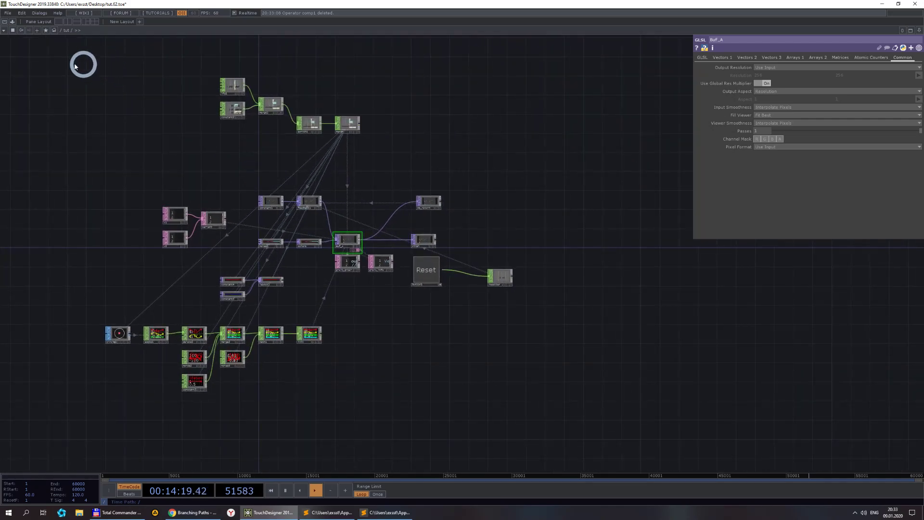
- Go up to the project's root level, view the tut container, and enter its network again
left_click(61, 30)
left_click(61, 31)
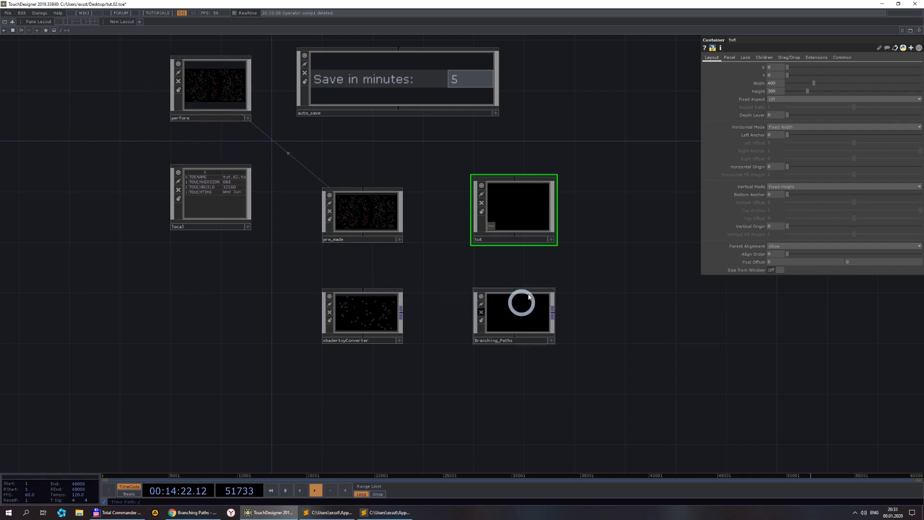
scroll(554, 279, "up", 3)
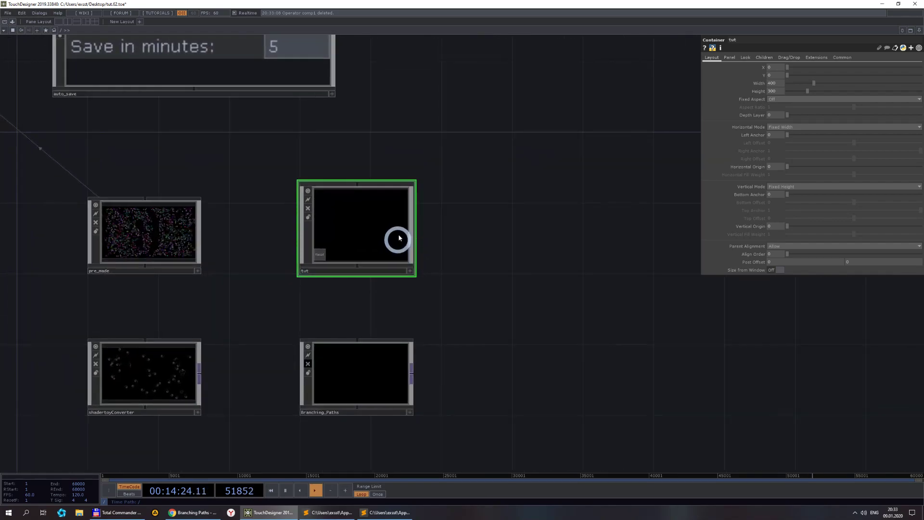
scroll(362, 229, "up", 1)
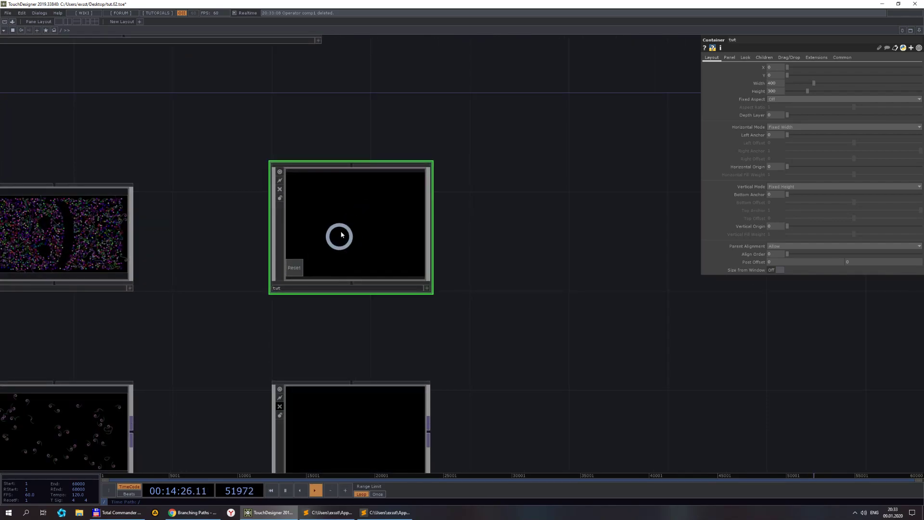
scroll(343, 230, "up", 2)
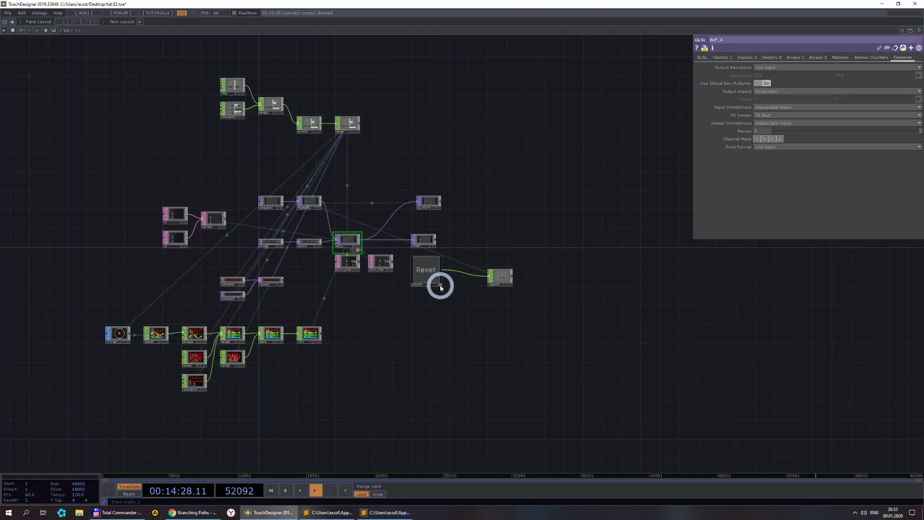
- Turn off the panel display of the Reset button component
left_click(427, 273)
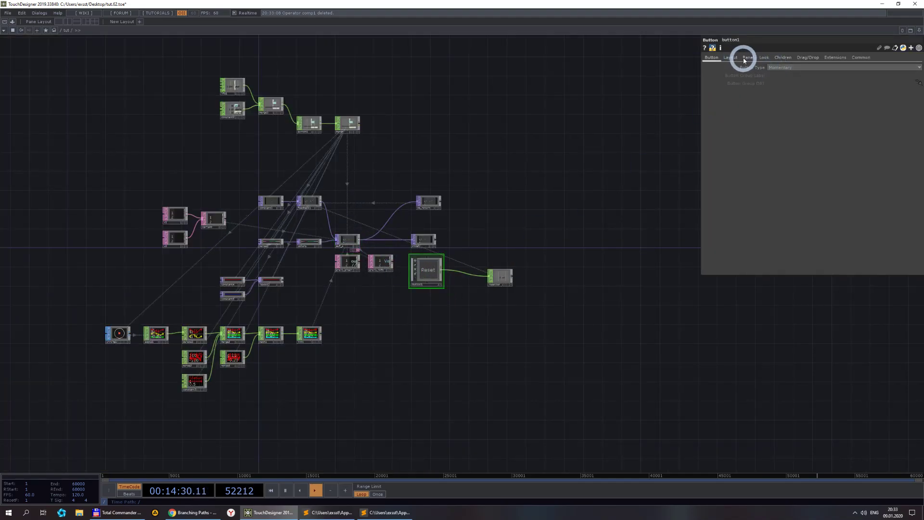
left_click(747, 57)
left_click(778, 68)
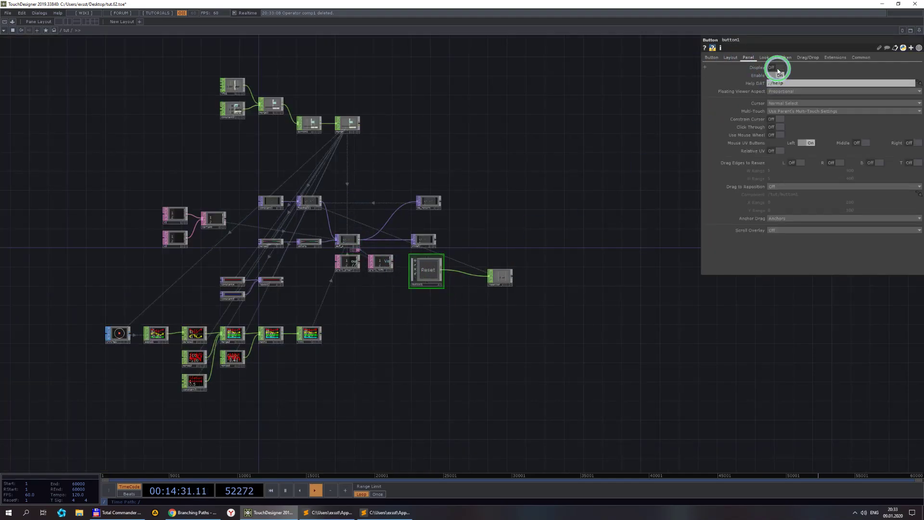
- Go up to the project's root level and set the tut container's size to 1280 by 720
left_click(61, 30)
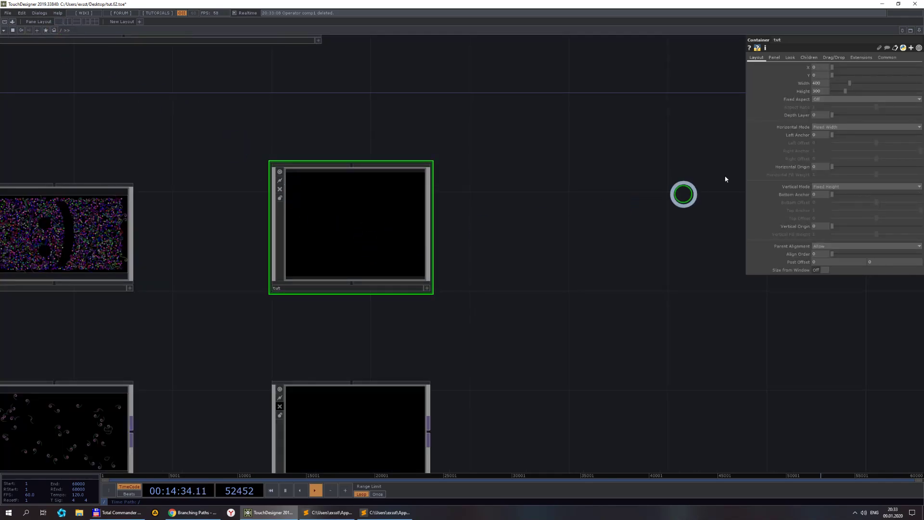
type("1280")
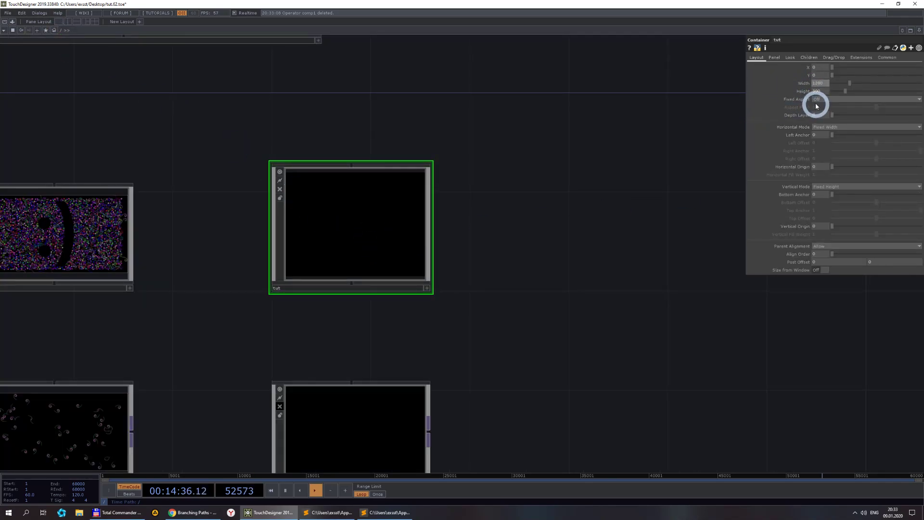
key("Tab")
type("720")
- Customize the tut component with a new custom page Pars holding a float parameter uNum
right_click(362, 212)
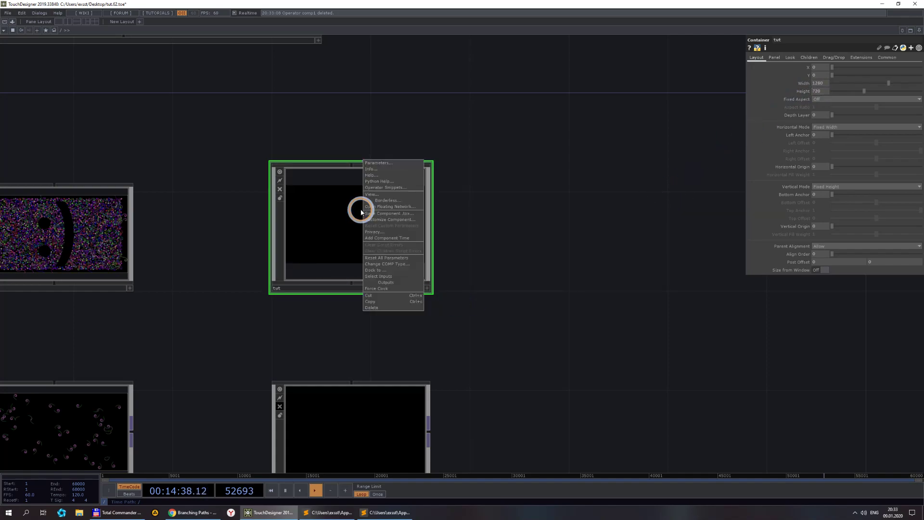
left_click(396, 224)
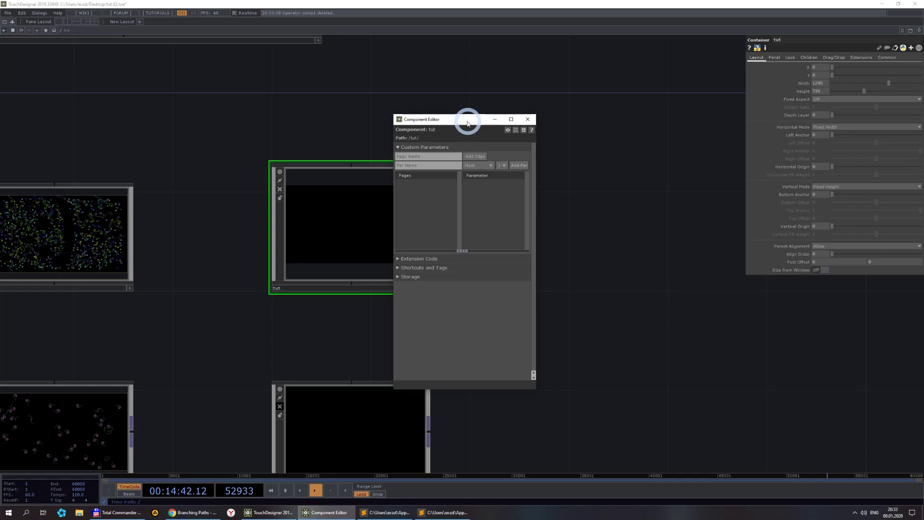
left_click_drag(467, 122, 564, 123)
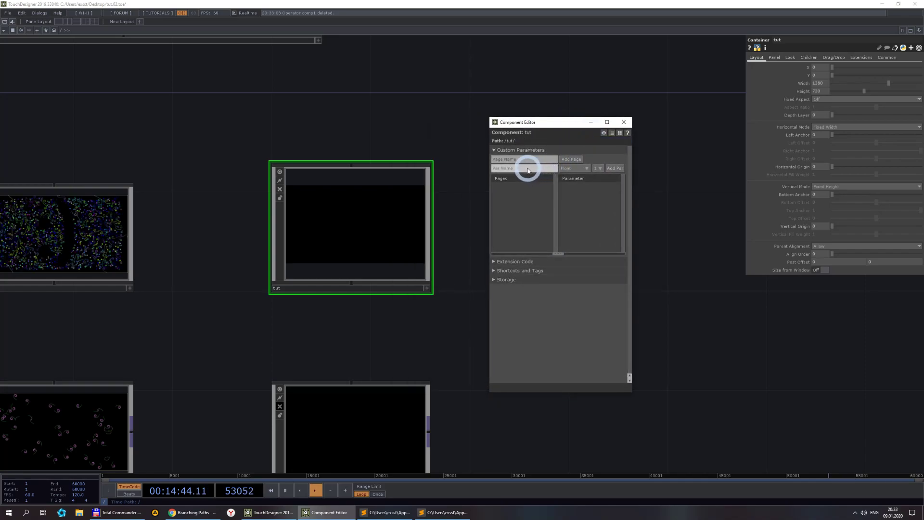
left_click(571, 169)
left_click(526, 150)
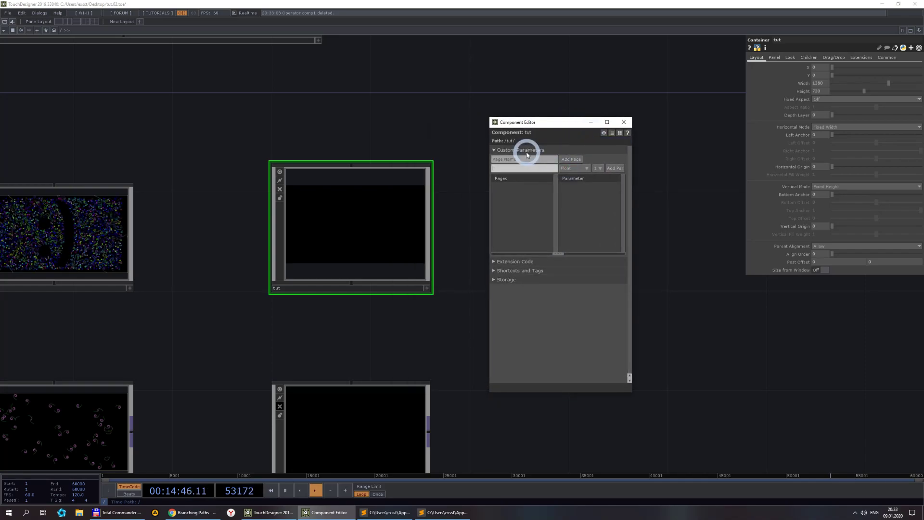
left_click(586, 179)
left_click(538, 160)
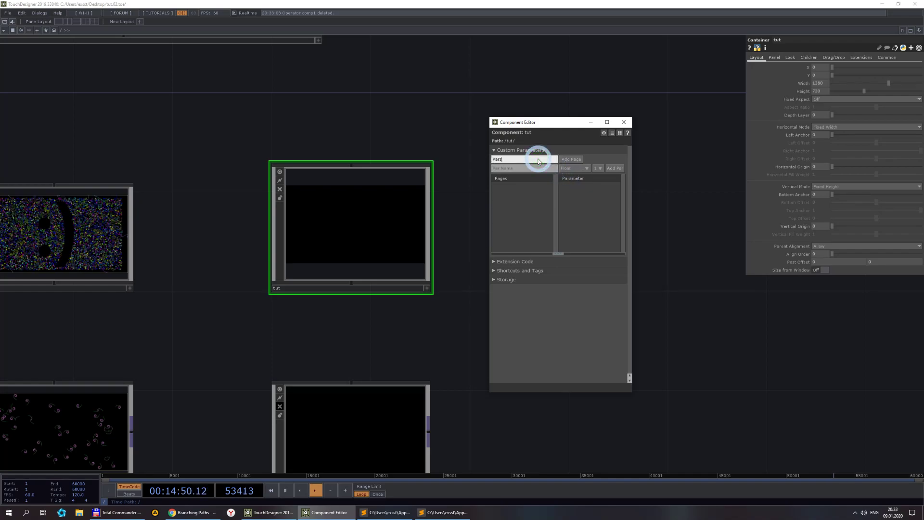
left_click(523, 168)
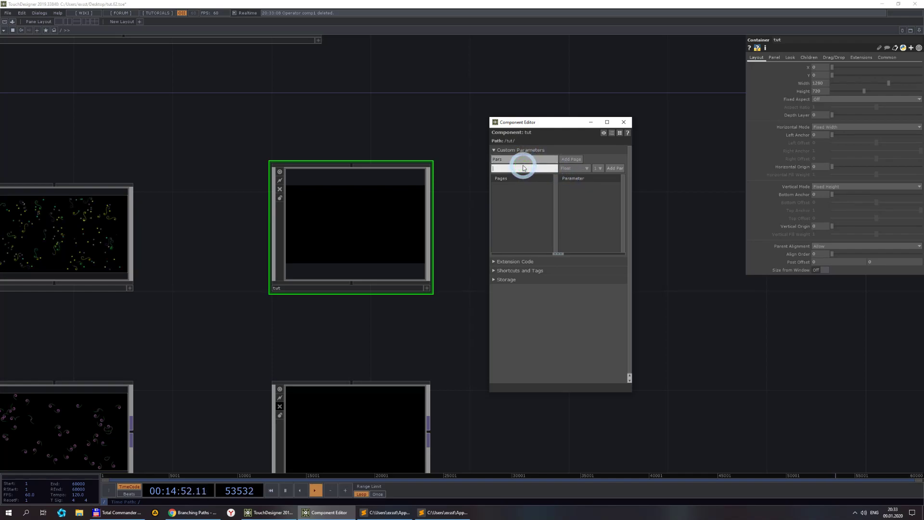
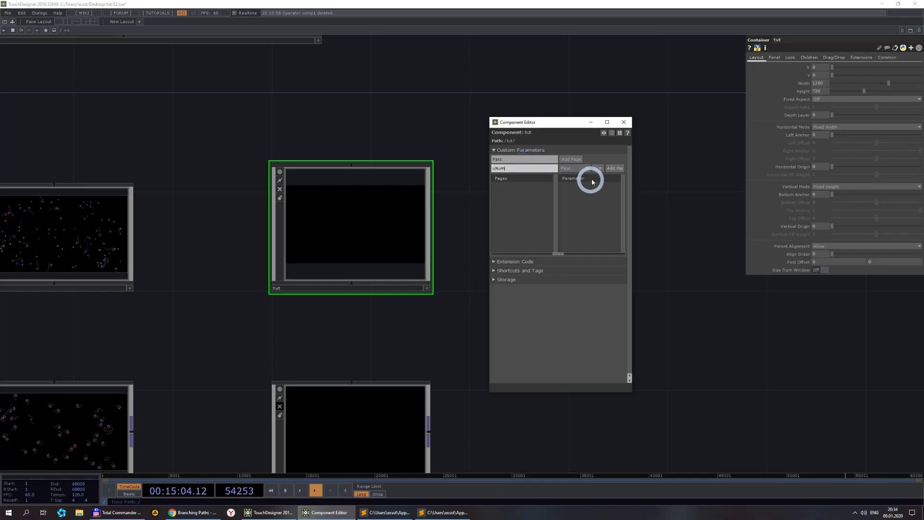
left_click(614, 172)
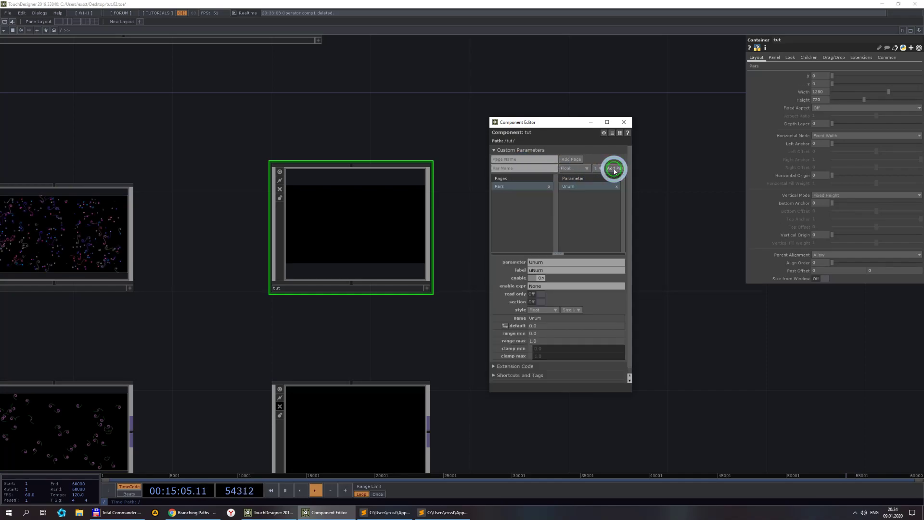
- Label the uNum parameter "Number of worms" and set its default to 50 and its range from 10 to 200
left_click(549, 270)
left_click_drag(549, 270, 496, 268)
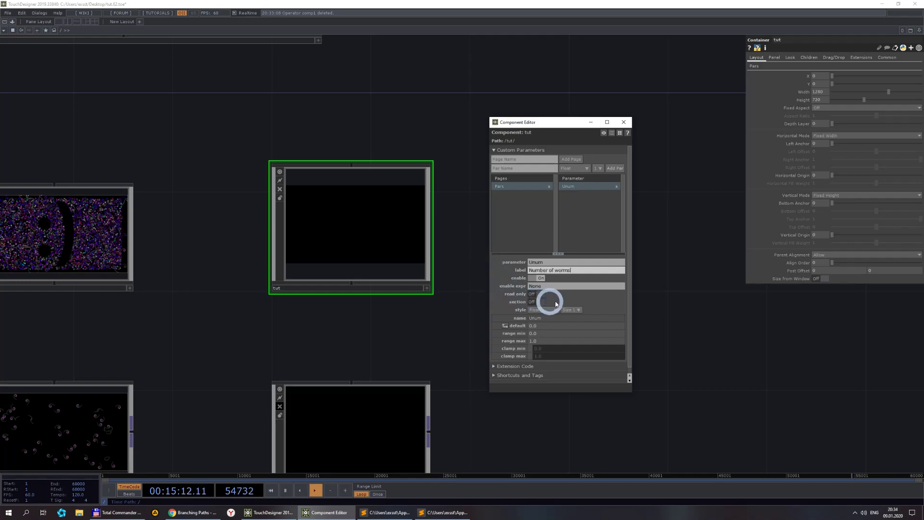
key("Return")
scroll(592, 306, "down", 1)
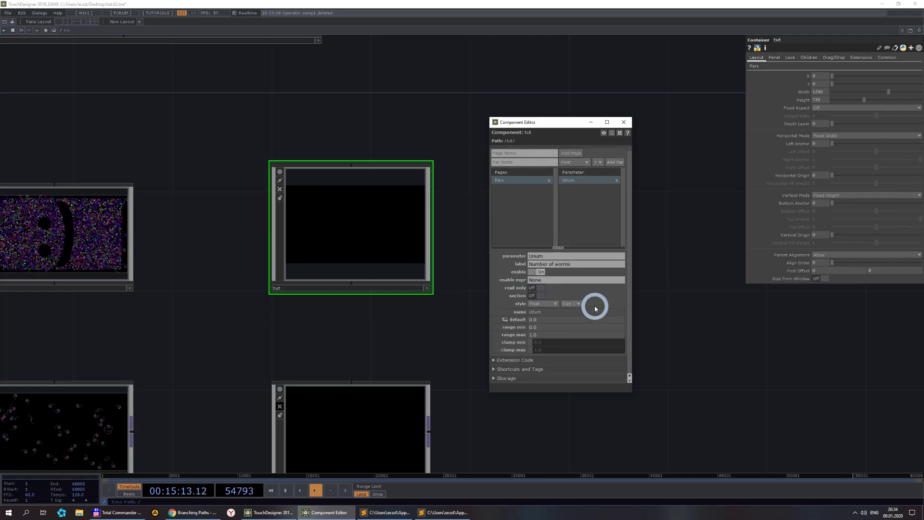
left_click(534, 321)
type("50")
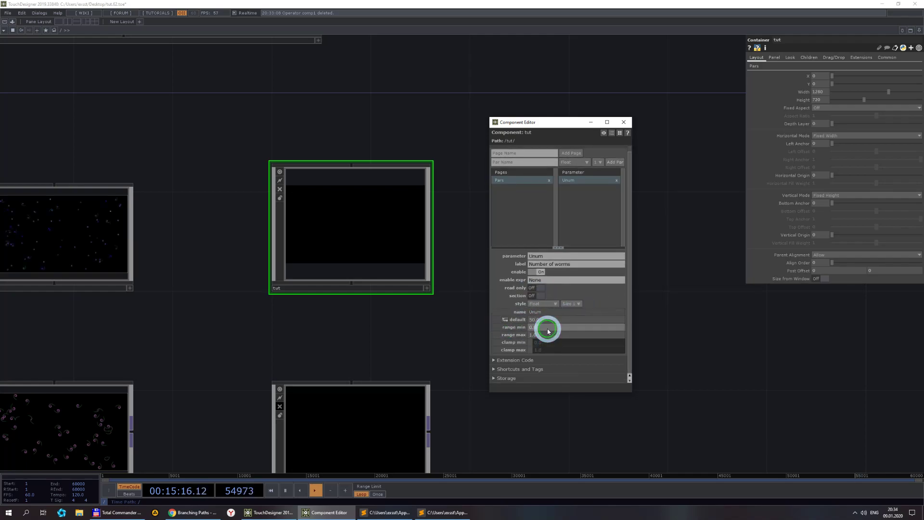
key("Tab")
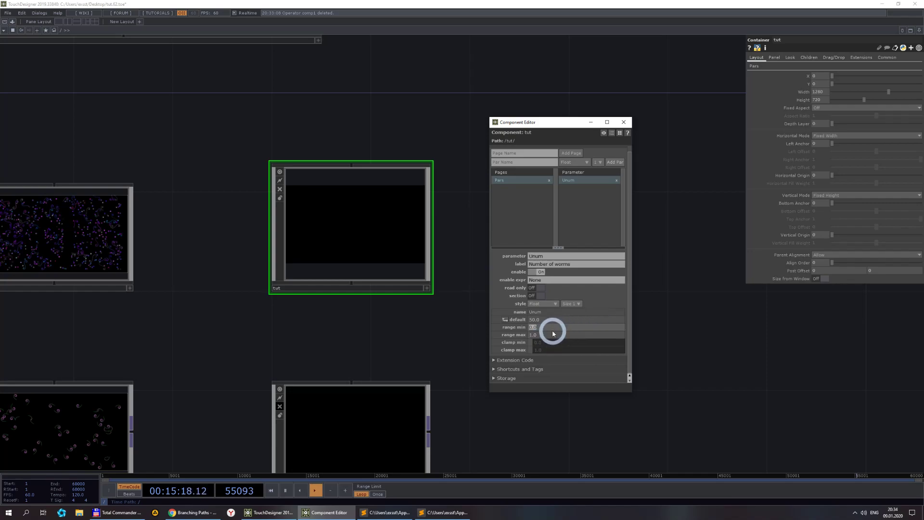
key("Tab")
type("20")
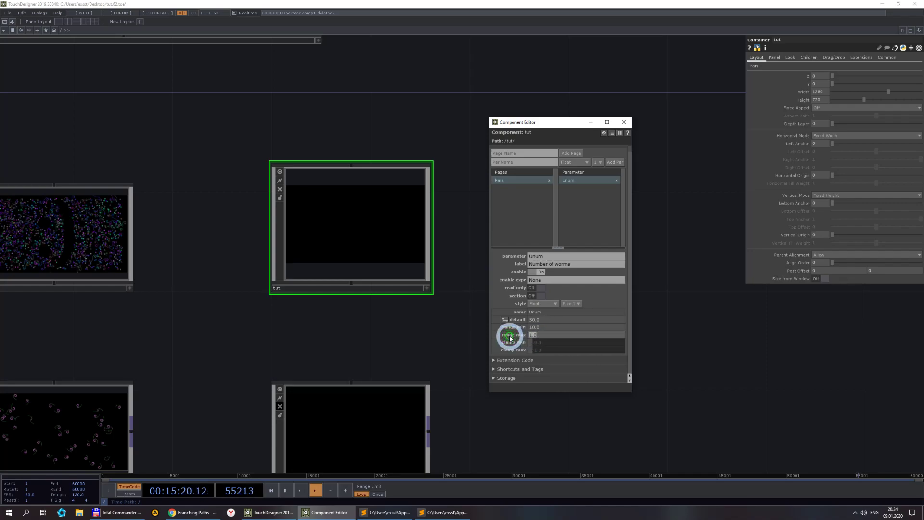
left_click(674, 345)
scroll(554, 355, "up", 1)
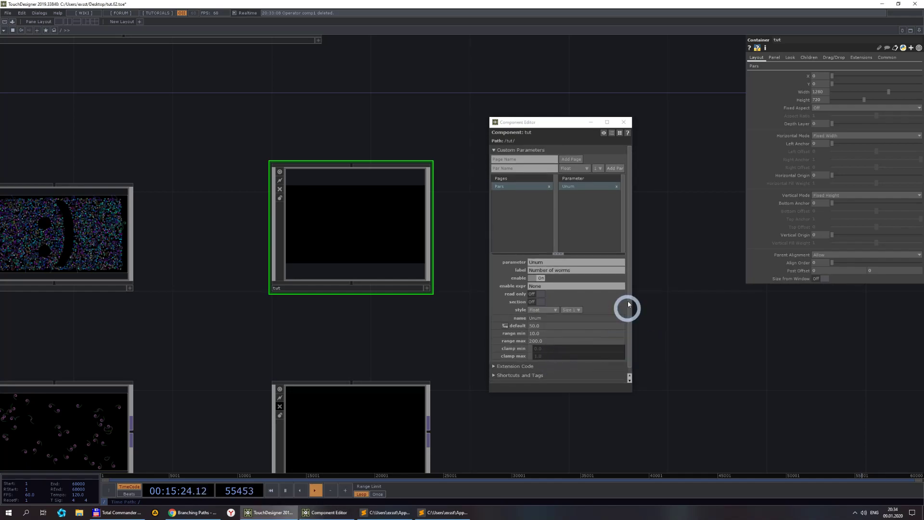
- Add a custom parameter Speed to the Pars page and set its style to Int
left_click(519, 169)
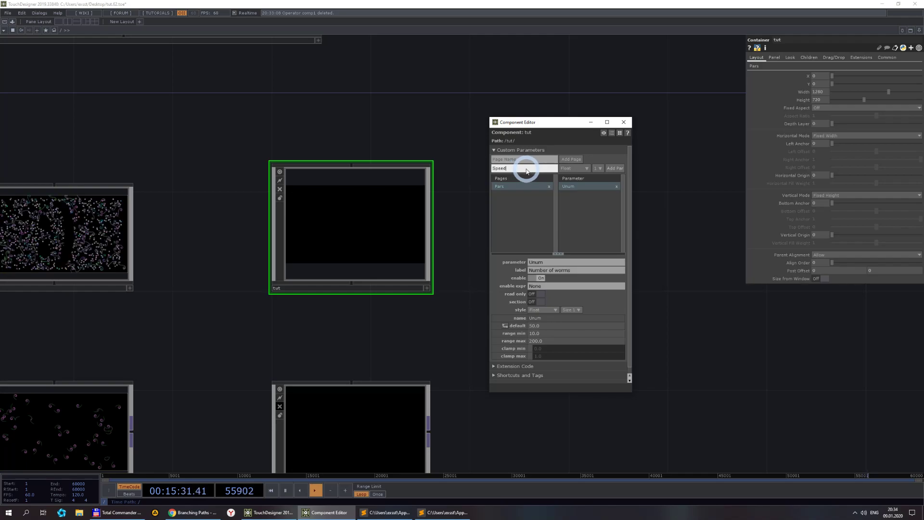
left_click(615, 168)
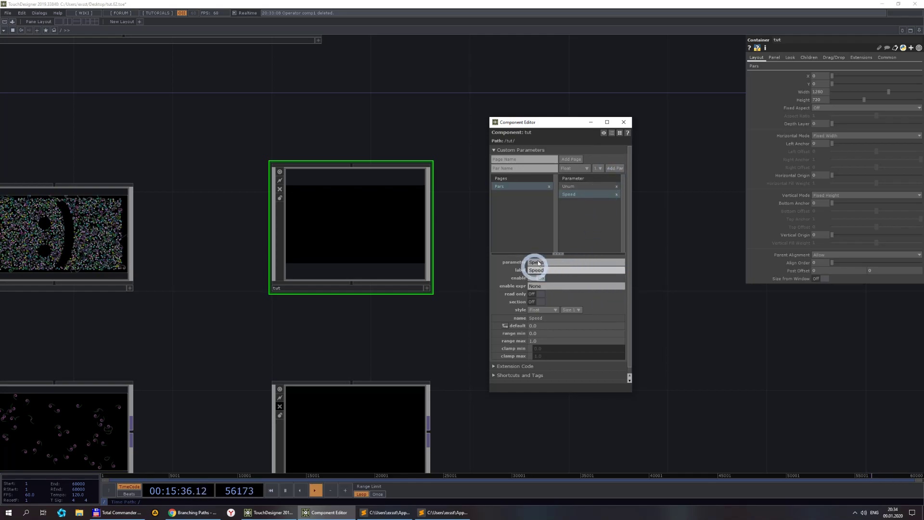
scroll(674, 395, "up", 1)
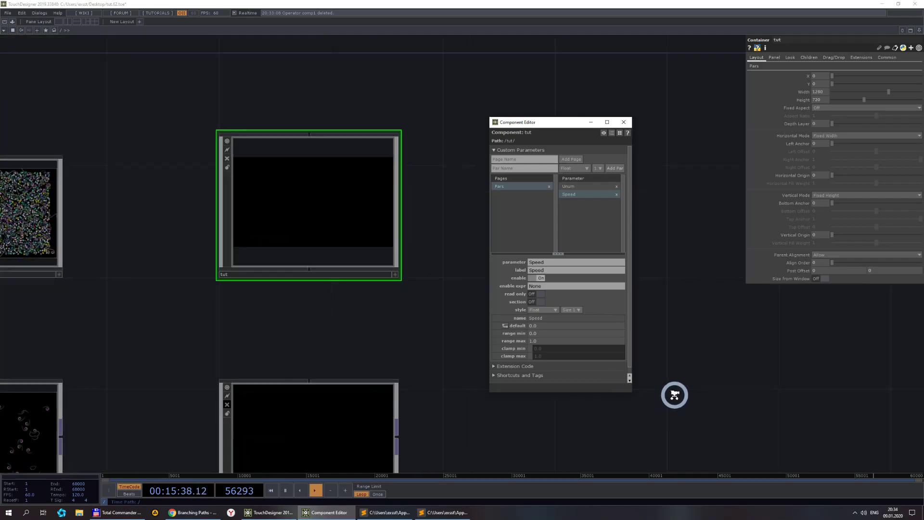
scroll(674, 395, "up", 1)
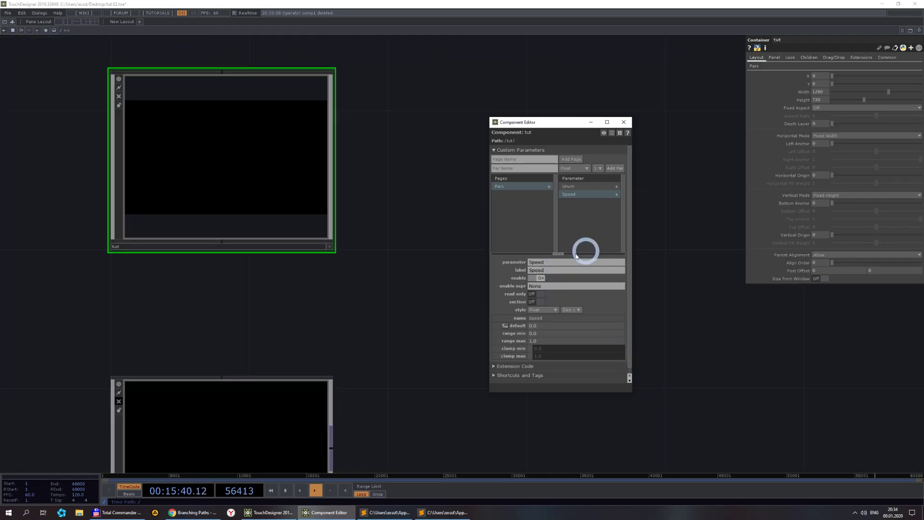
left_click(542, 310)
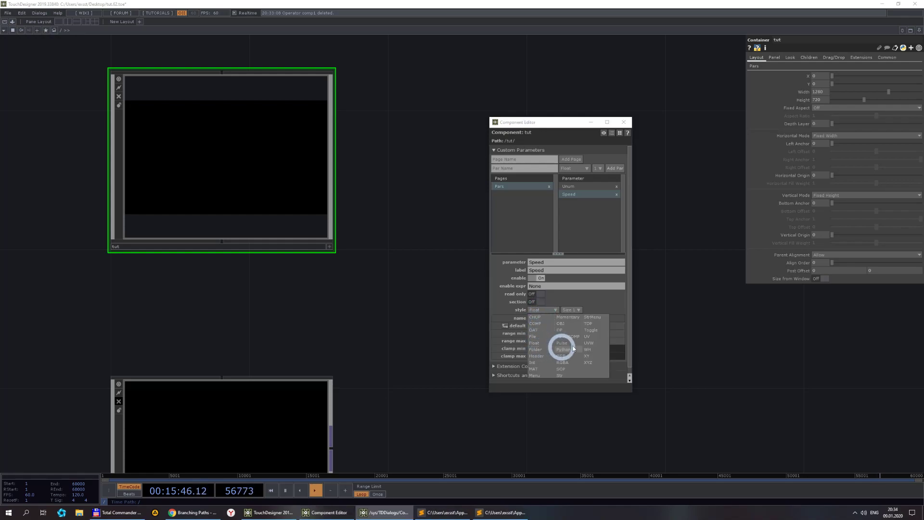
left_click(532, 363)
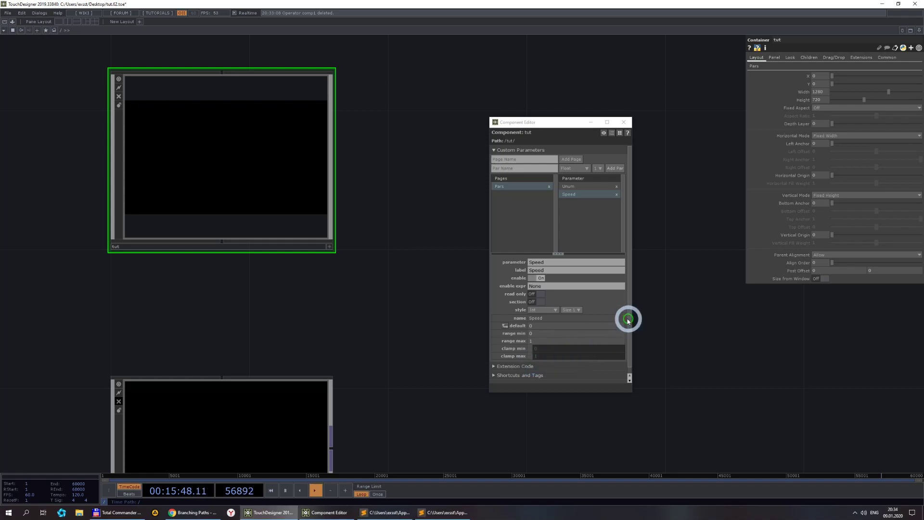
- Set the Speed parameter's default to 1 and its range from 1 to 5
left_click(541, 331)
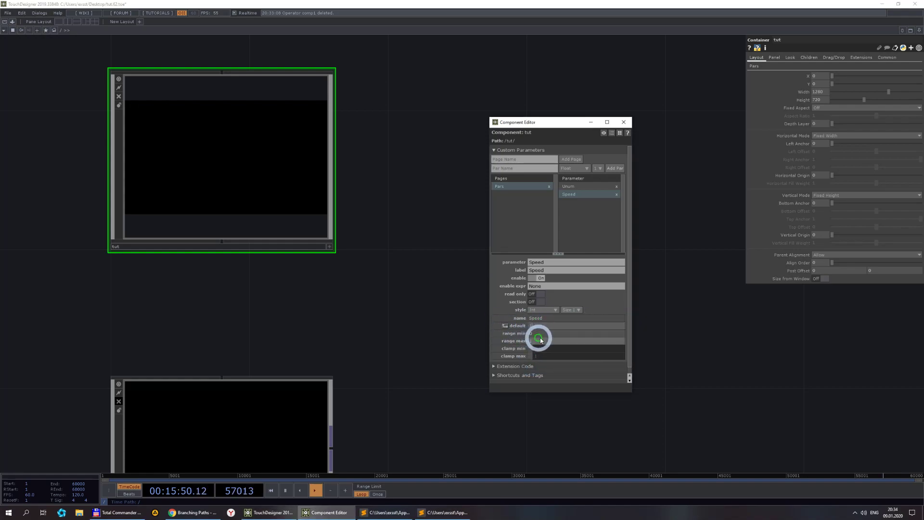
type("1")
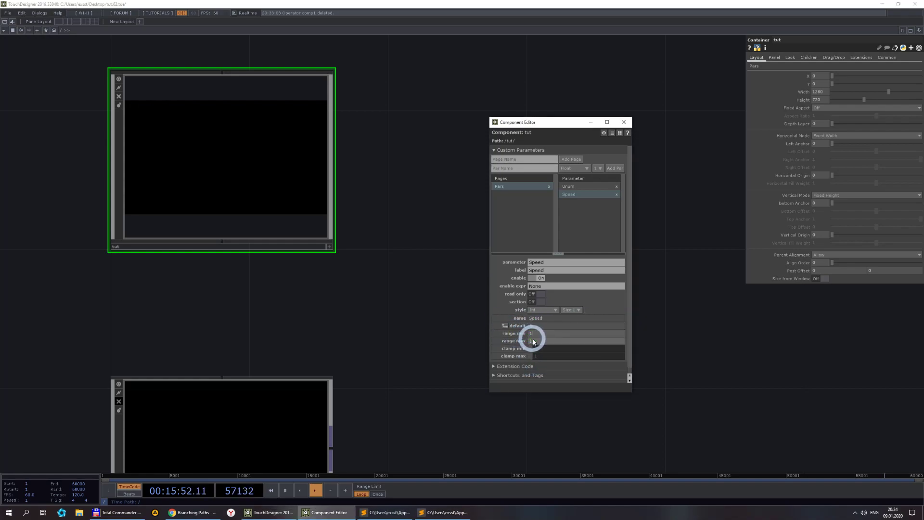
key("Tab")
type("5")
left_click(414, 322)
scroll(422, 322, "down", 3)
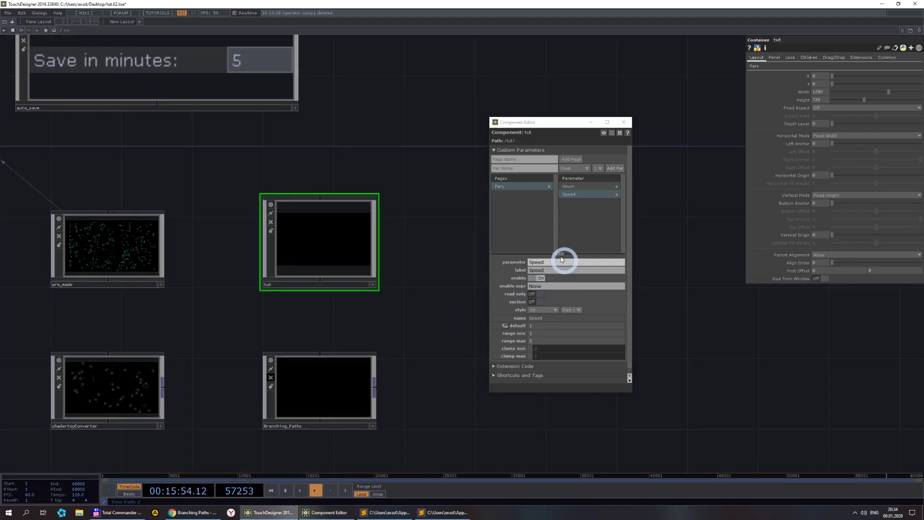
- Add an RGBA custom parameter Color1 to the Pars page and close the component editor
left_click(520, 168)
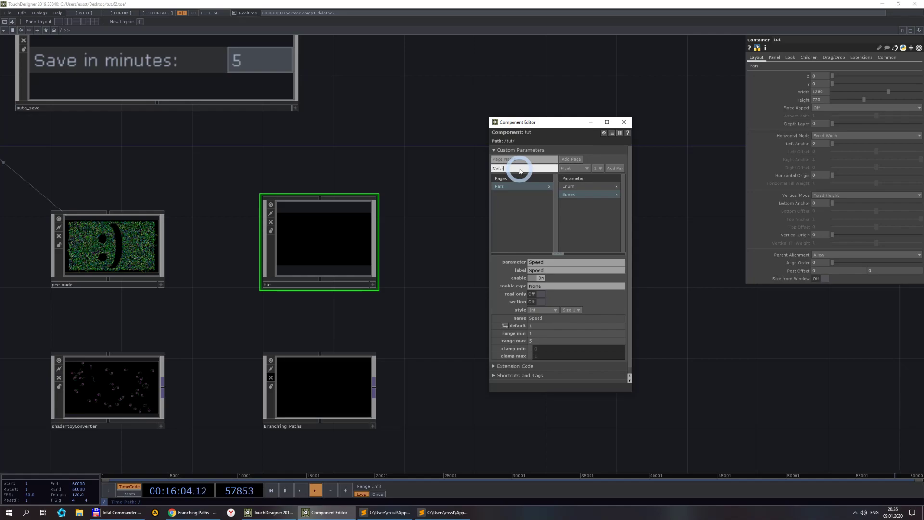
left_click(576, 168)
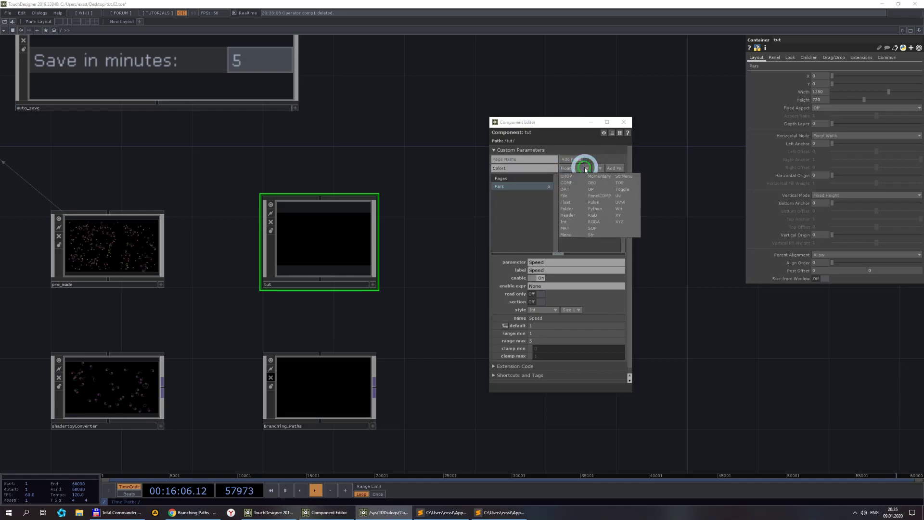
left_click(607, 223)
left_click(615, 168)
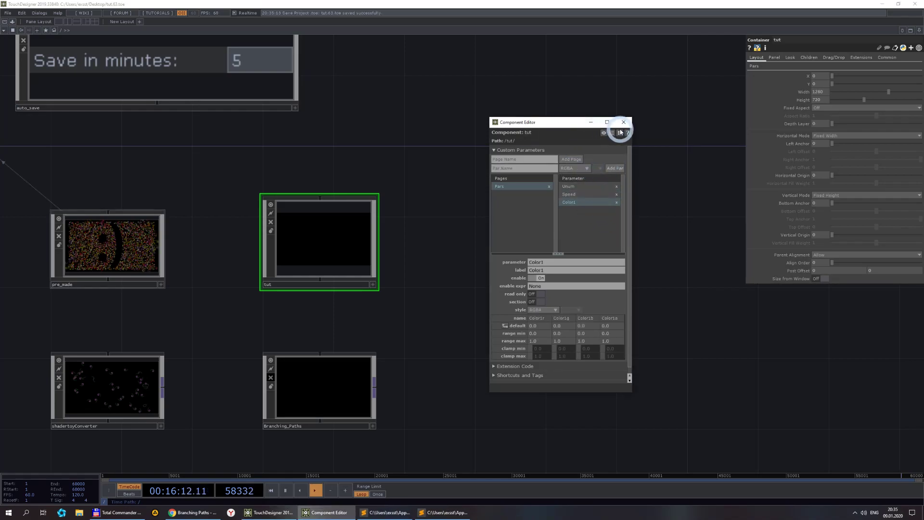
left_click(624, 124)
- Set the tut container's background TOP to ./Final
scroll(318, 234, "up", 3)
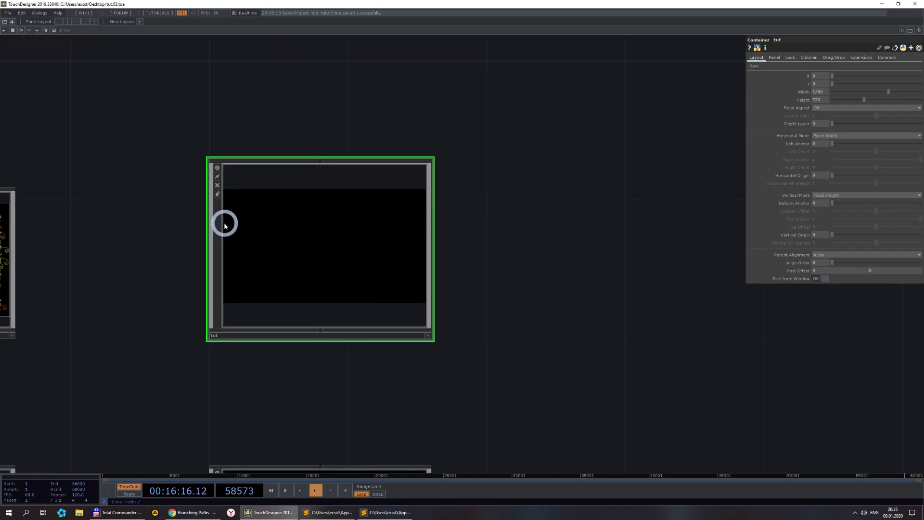
scroll(223, 221, "up", 2)
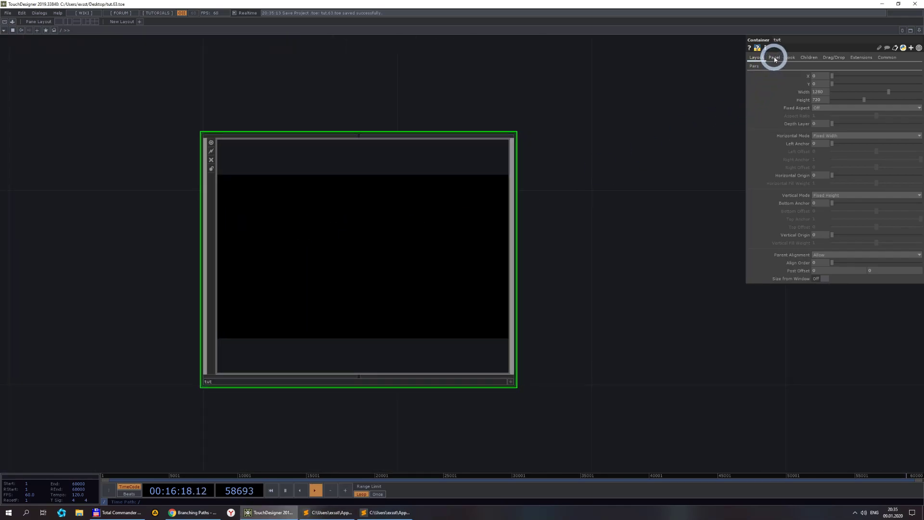
left_click(793, 62)
left_click(838, 91)
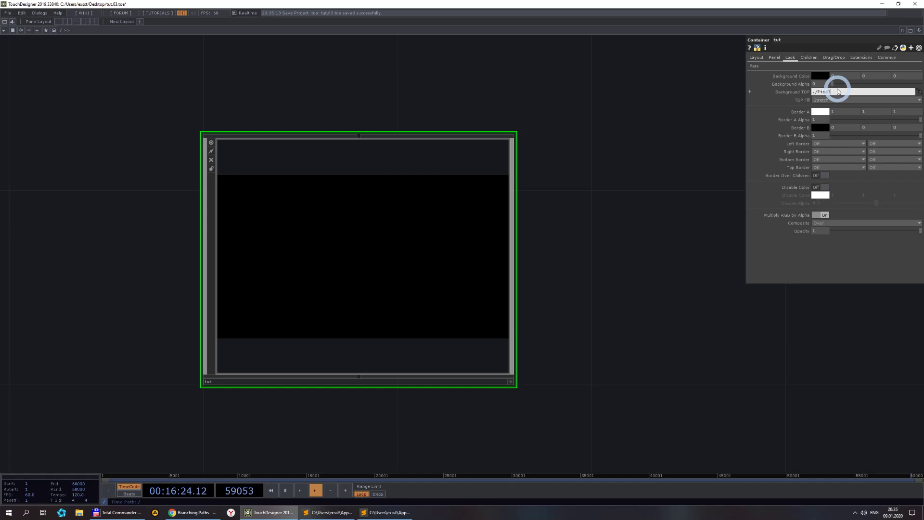
key("Return")
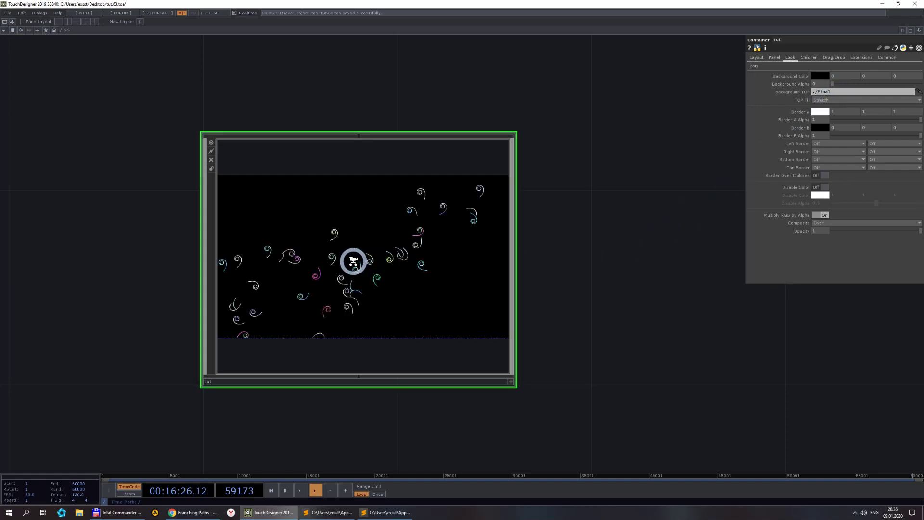
scroll(355, 262, "up", 2)
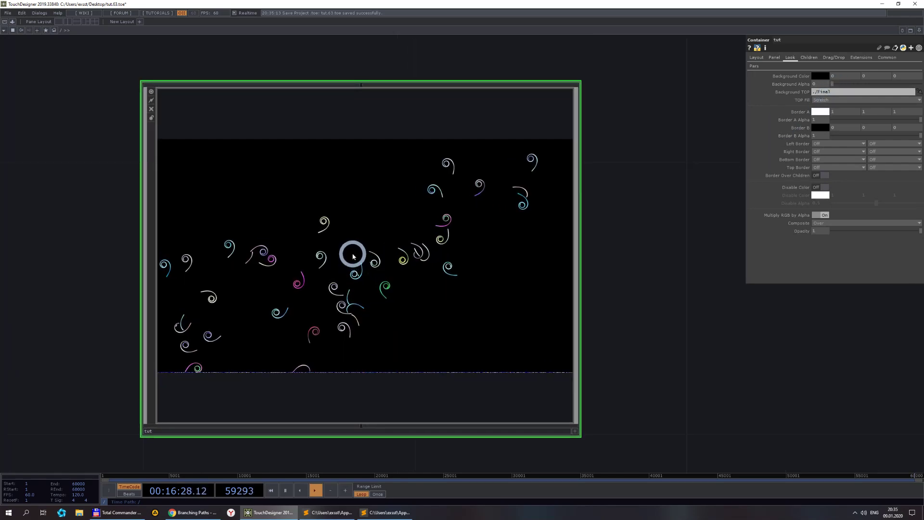
- Switch to Sublime Text and enable the fract-based rnd(seed) define on line 13 of the glsl1_pixel shader, saving the file
scroll(467, 266, "up", 3)
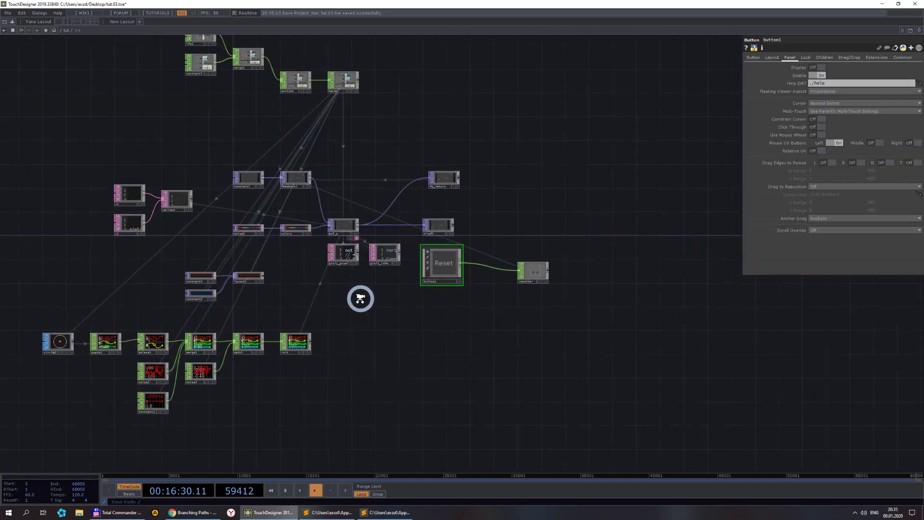
scroll(360, 299, "up", 1)
left_click(327, 513)
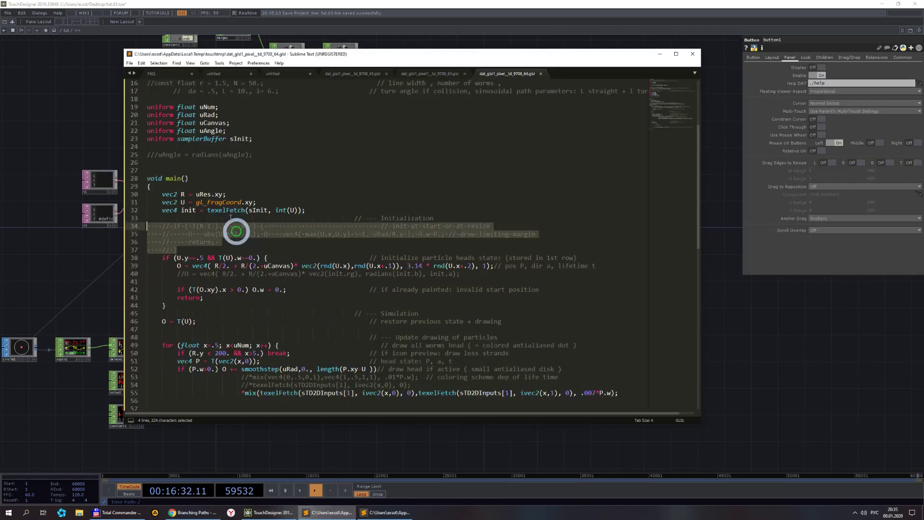
scroll(173, 140, "up", 5)
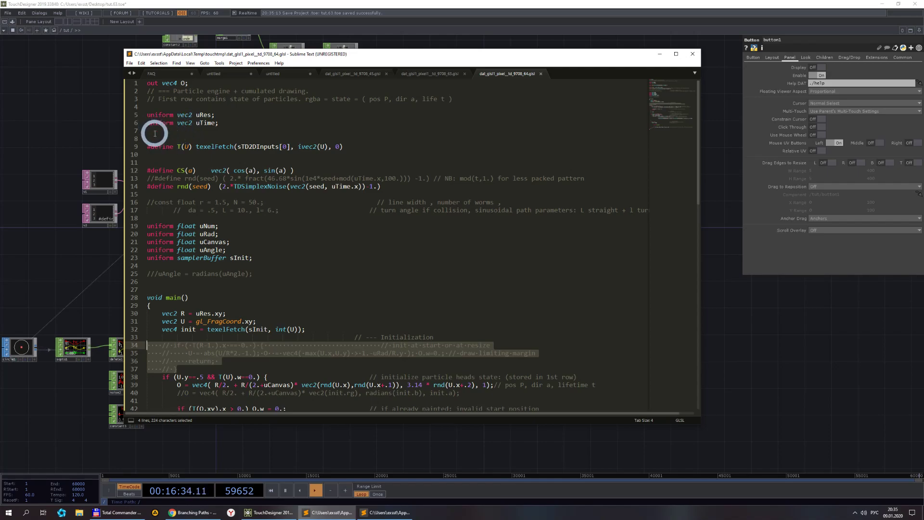
left_click(148, 178)
key("ctrl+slash")
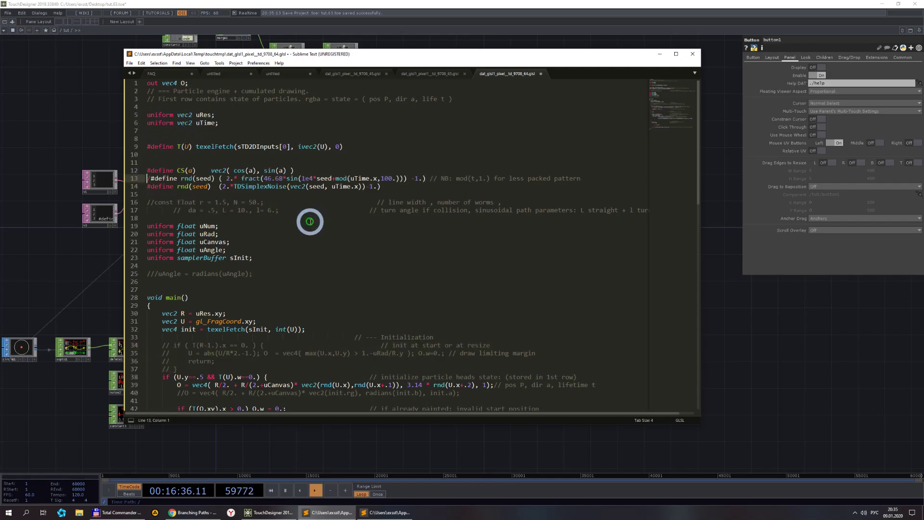
key("Delete")
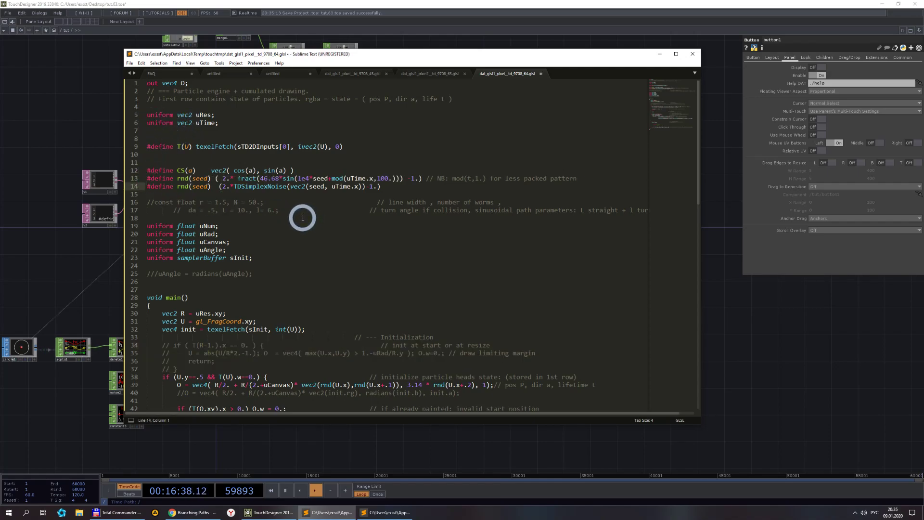
left_click(712, 360)
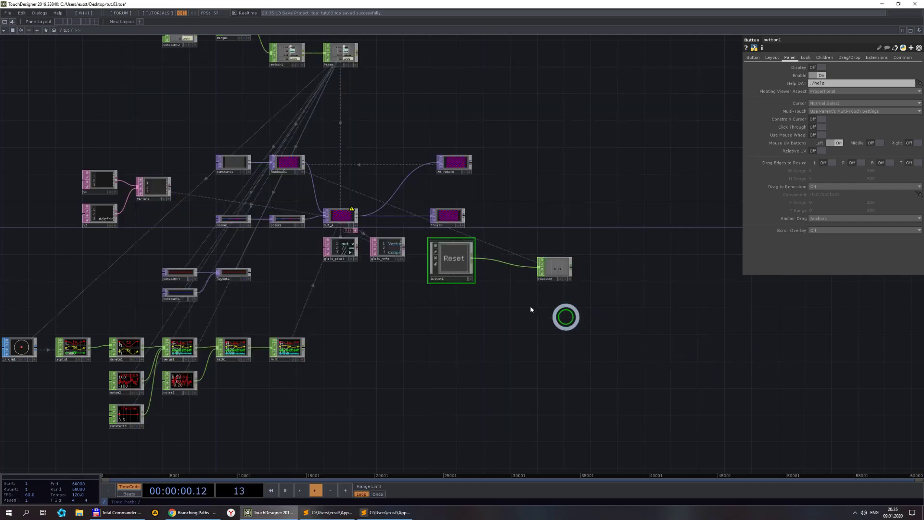
- Examine the Buf_A shader's compile results in the glsl1_info DAT
scroll(354, 233, "up", 5)
left_click(318, 190)
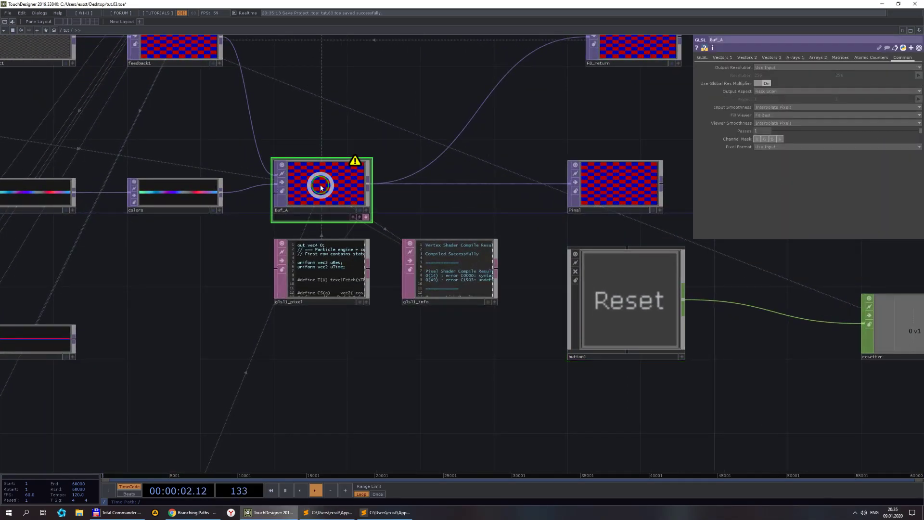
scroll(435, 279, "up", 5)
scroll(411, 267, "up", 2)
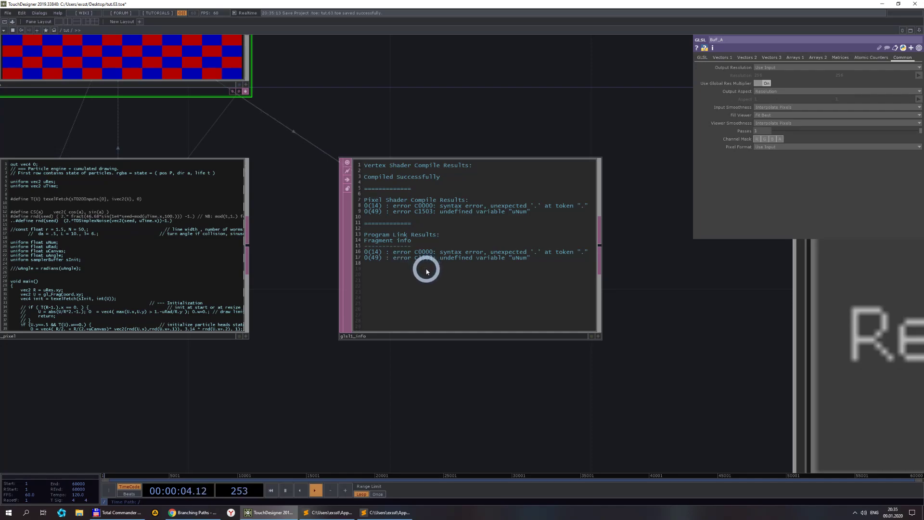
scroll(417, 273, "down", 6)
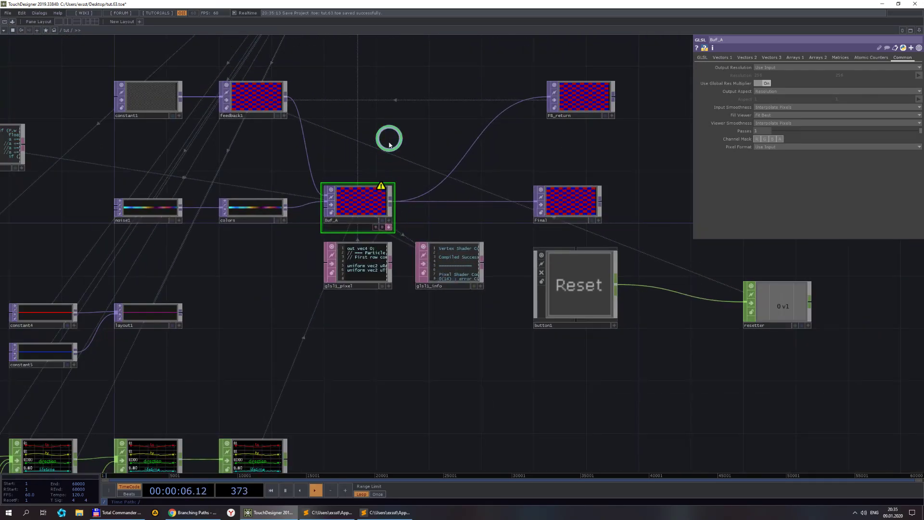
left_click_drag(388, 140, 432, 310)
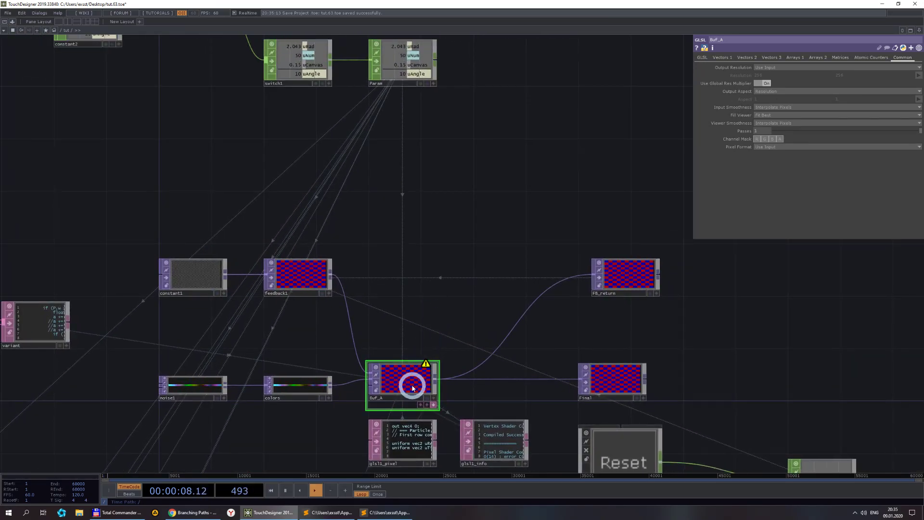
scroll(411, 383, "up", 4)
scroll(407, 384, "down", 3)
scroll(464, 417, "up", 3)
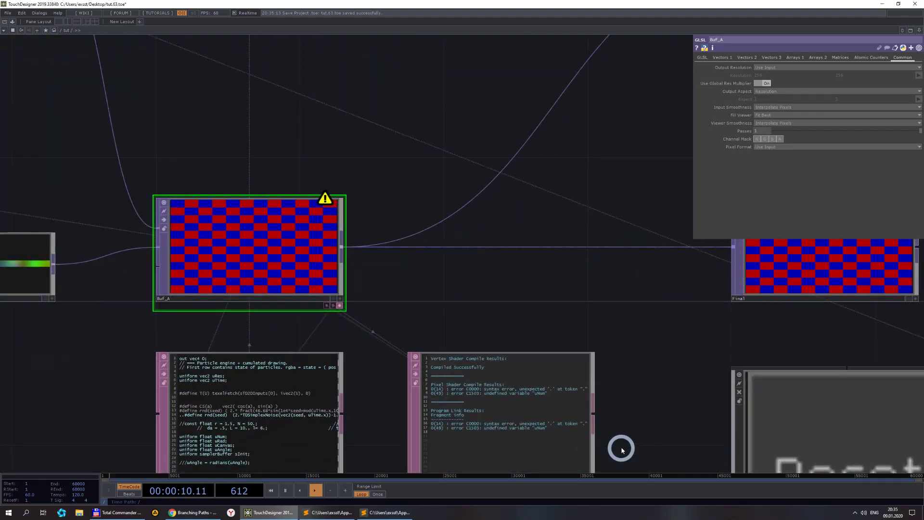
left_click_drag(544, 434, 541, 367)
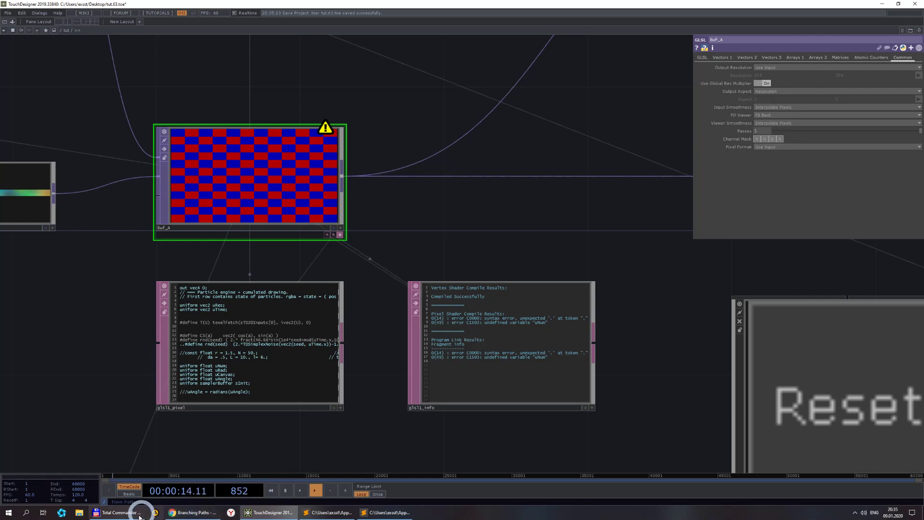
- Switch to Sublime Text and comment out the TDSimplexNoise rnd(seed) define on line 14 with //, saving the shader
left_click(324, 512)
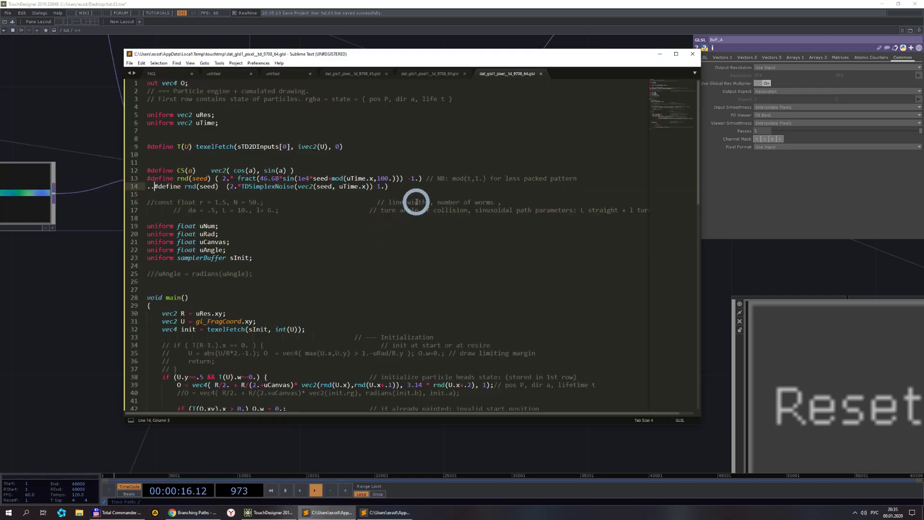
key("ctrl+slash")
key("ctrl+slash")
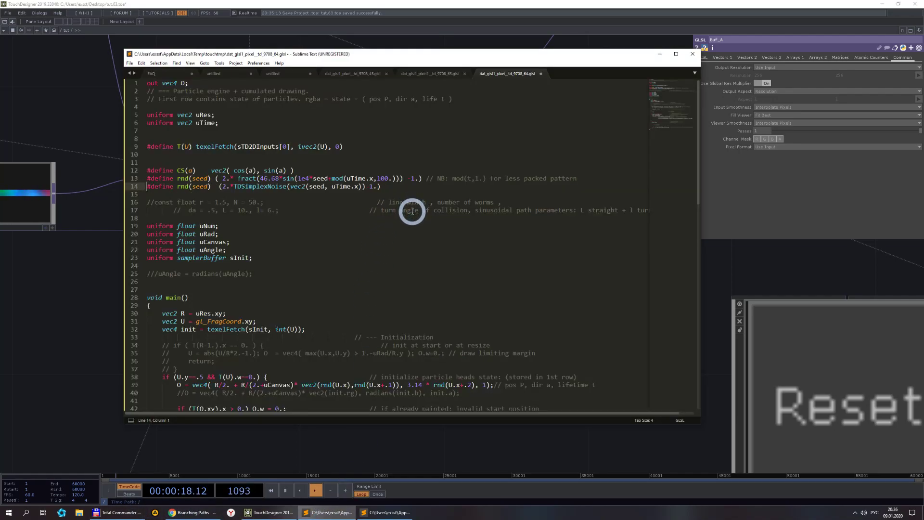
key("ctrl+slash")
key("ctrl+slash")
key("BackSpace")
key("BackSpace")
key("alt+shift")
type("//")
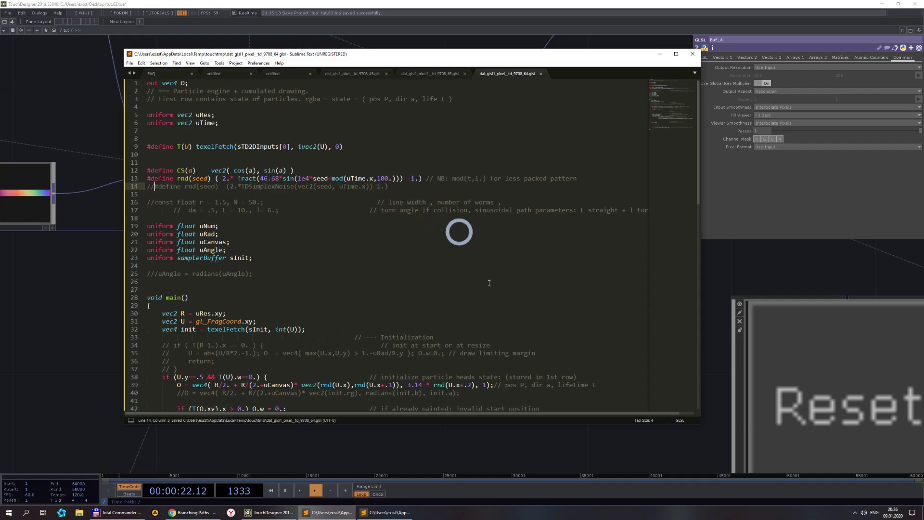
- Switch back to TouchDesigner, reset the worm simulation with button1 and check the output of Buf_A
left_click(616, 446)
scroll(606, 398, "down", 8)
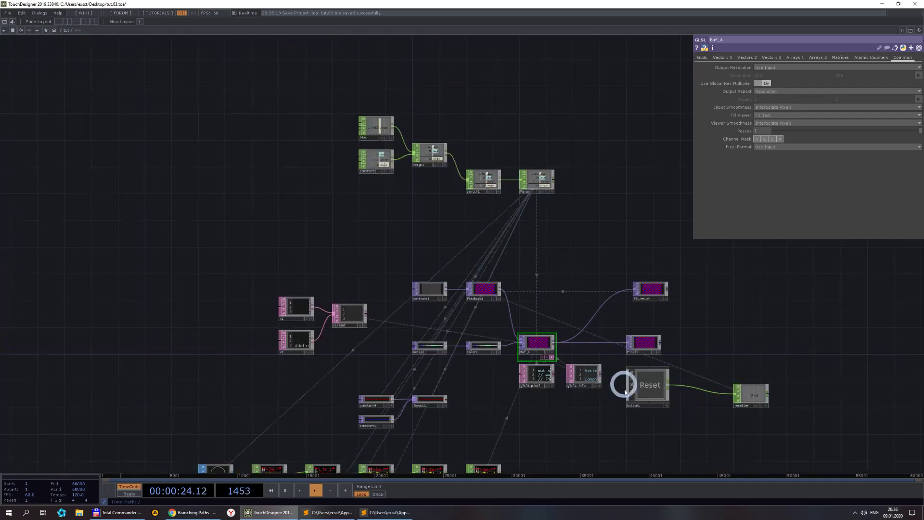
left_click(667, 407)
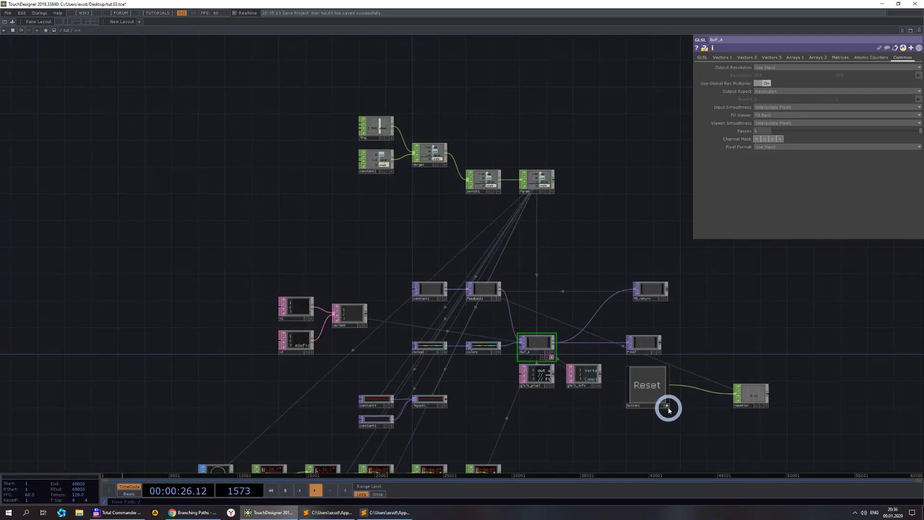
scroll(530, 337, "up", 10)
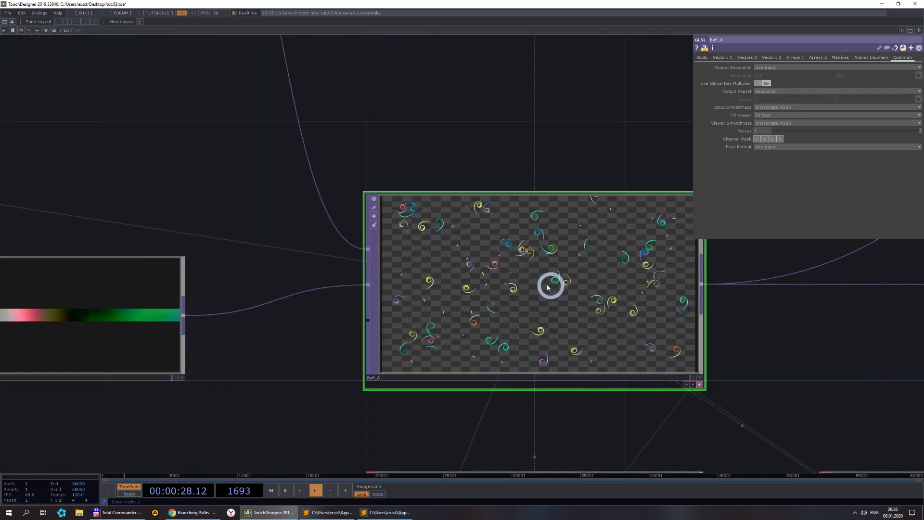
scroll(505, 304, "down", 8)
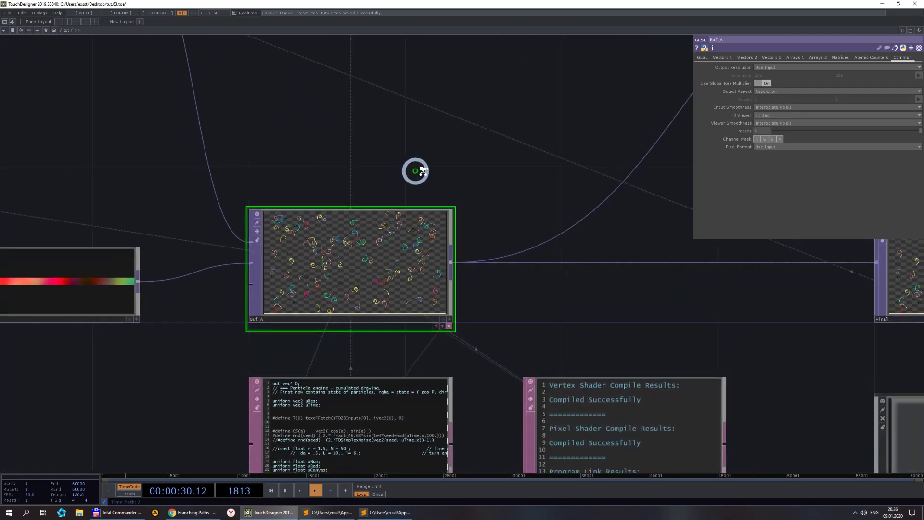
- Split the network editor into two side-by-side panes and show the tut container's Pars parameters at root level in one of them
left_click(67, 21)
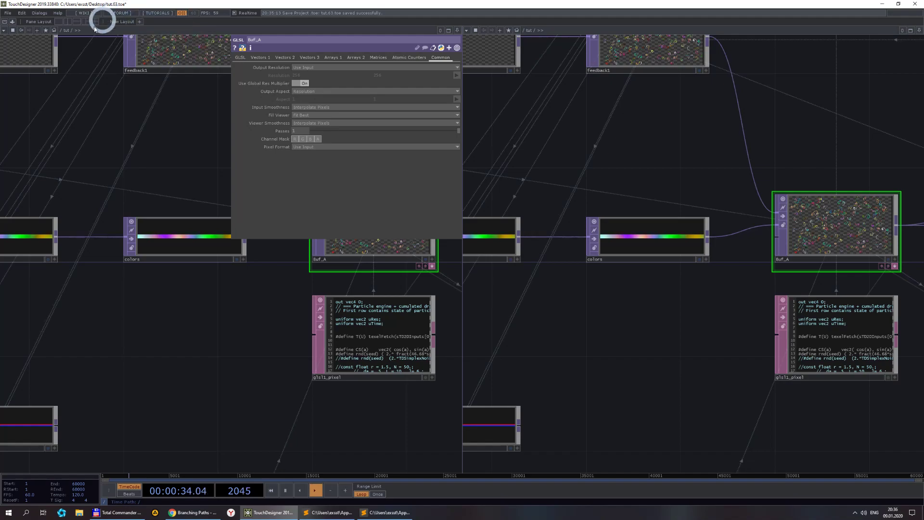
left_click(61, 30)
left_click(62, 41)
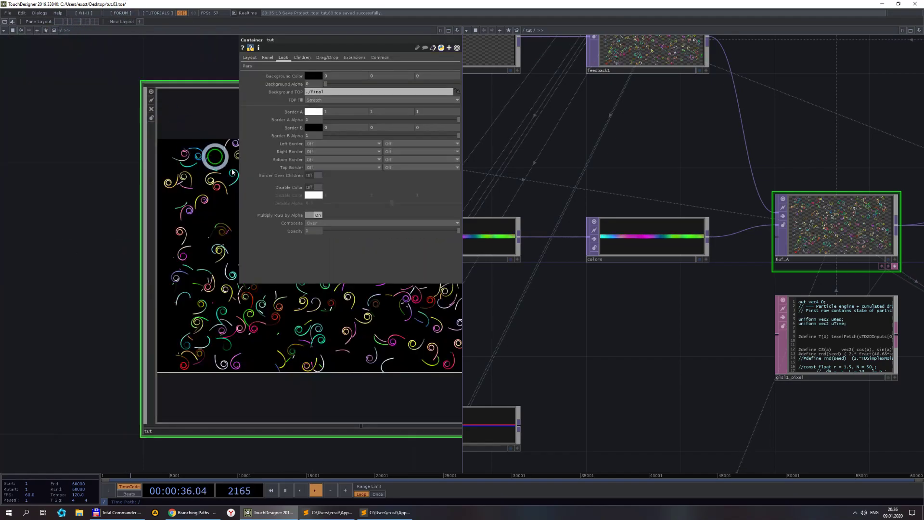
scroll(247, 72, "down", 2)
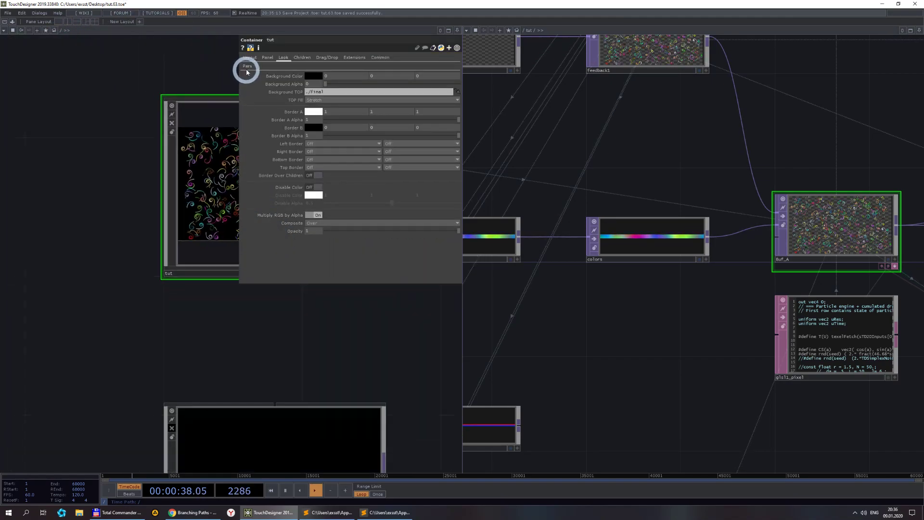
left_click(248, 67)
left_click_drag(289, 324, 171, 367)
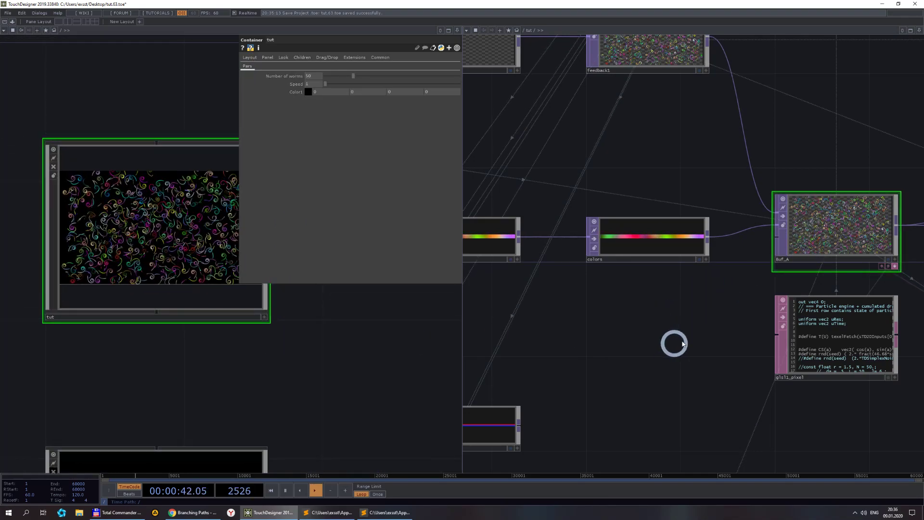
- Display Buf_A's Vectors 1 parameters in the pane showing the tut network
key("p")
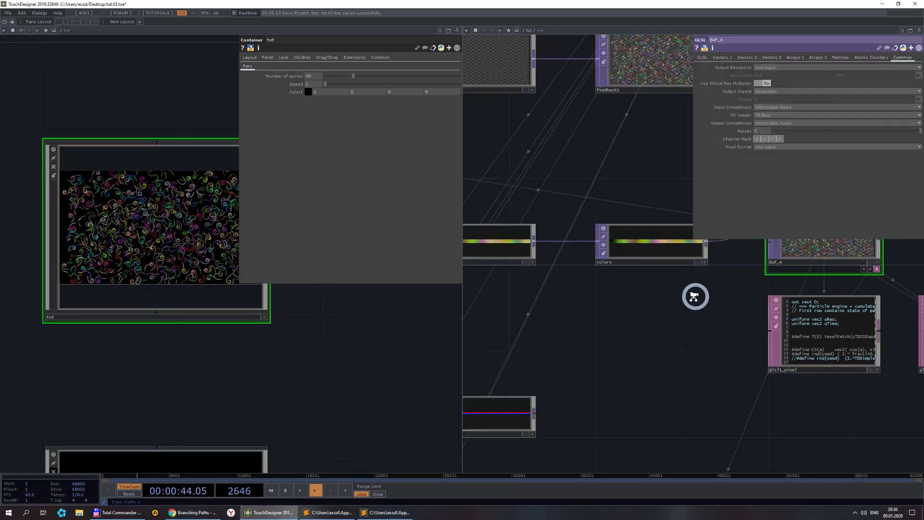
scroll(696, 295, "down", 3)
scroll(606, 163, "up", 3)
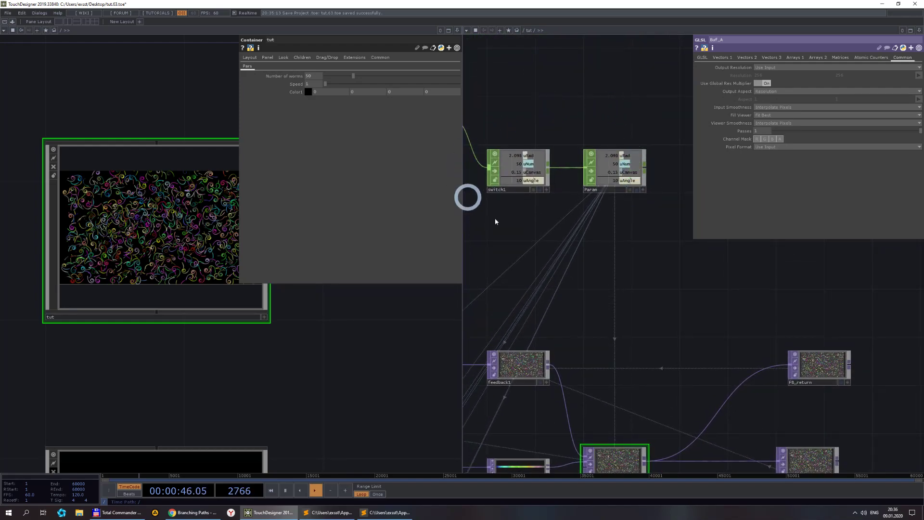
scroll(625, 330, "down", 3)
scroll(619, 320, "up", 3)
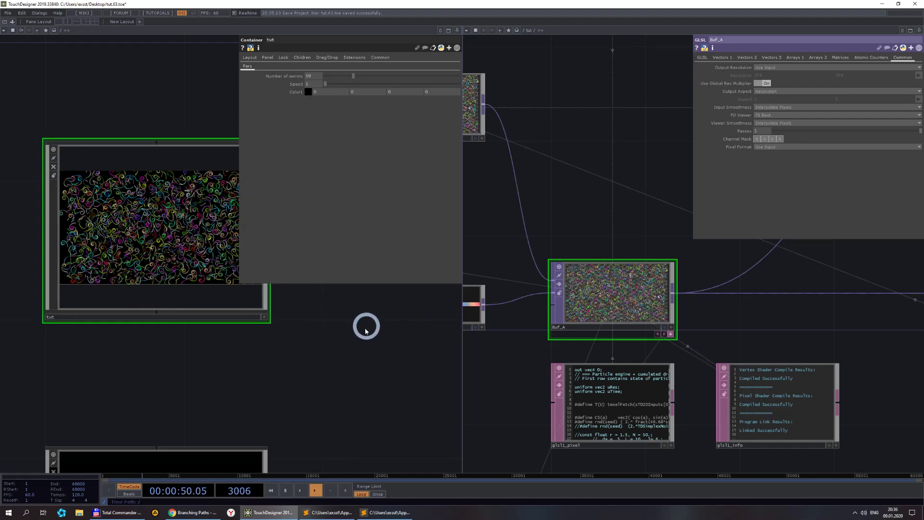
left_click_drag(382, 325, 331, 381)
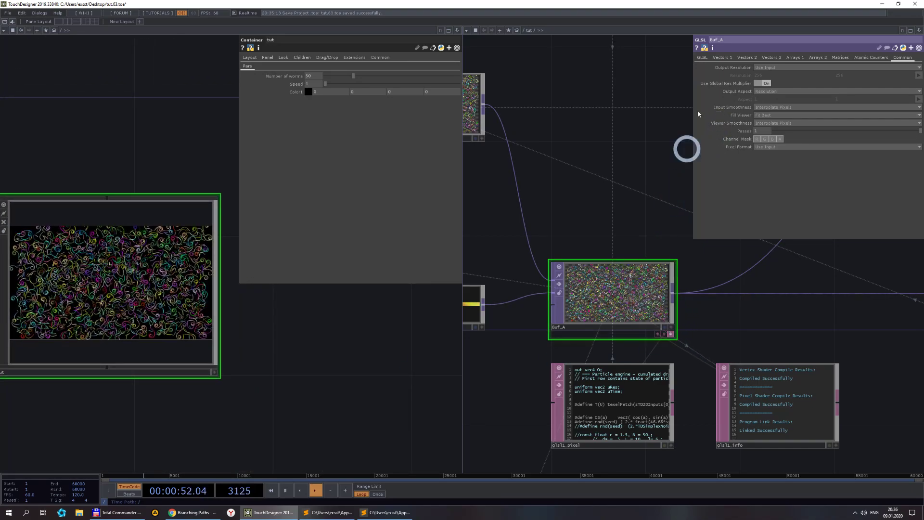
left_click(718, 59)
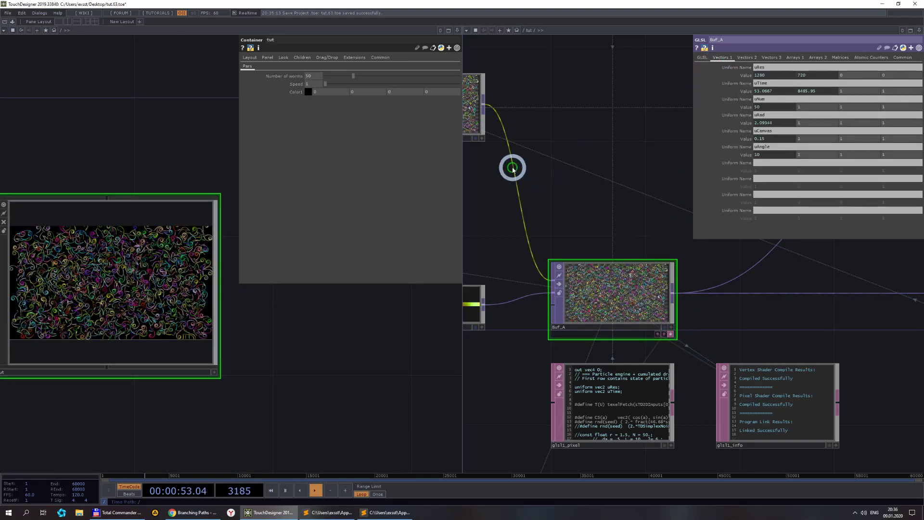
- Reference the tut container's Number of worms parameter in the first value of Buf_A's uNum uniform, and set Number of worms to 59.2
right_click(310, 78)
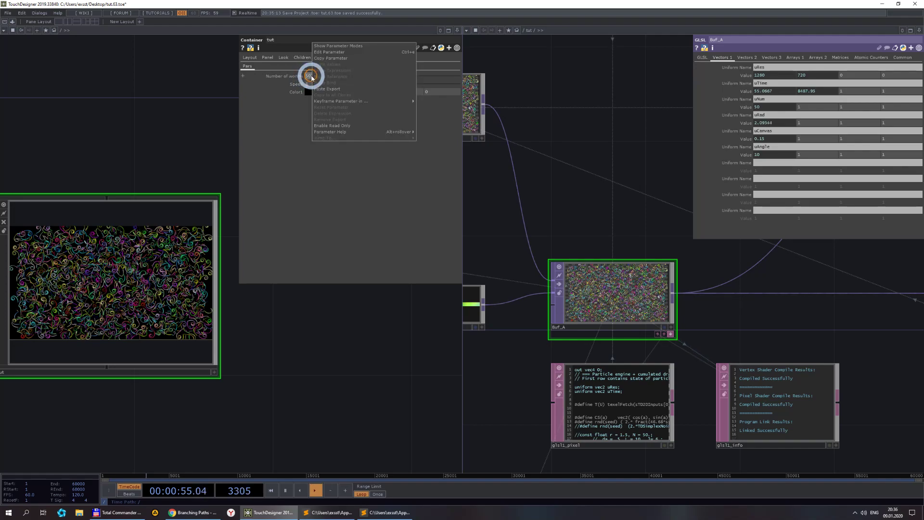
left_click(330, 57)
right_click(748, 110)
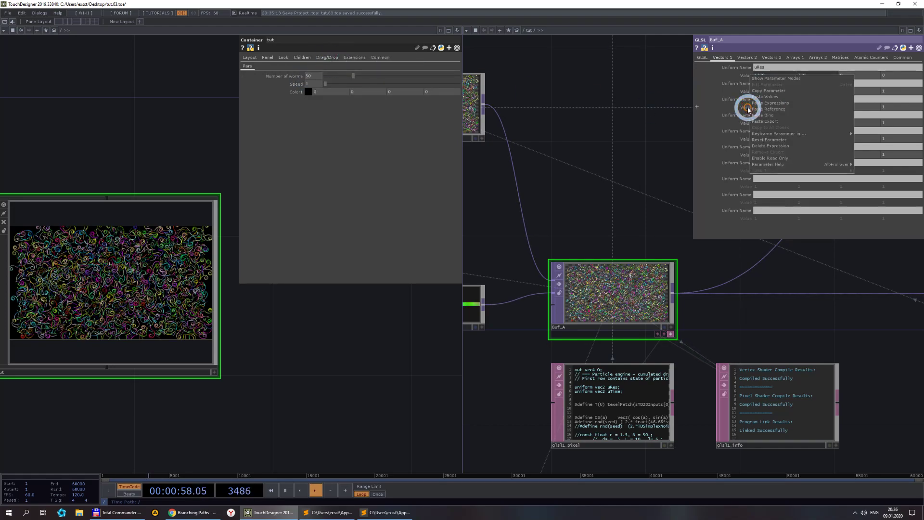
left_click(767, 118)
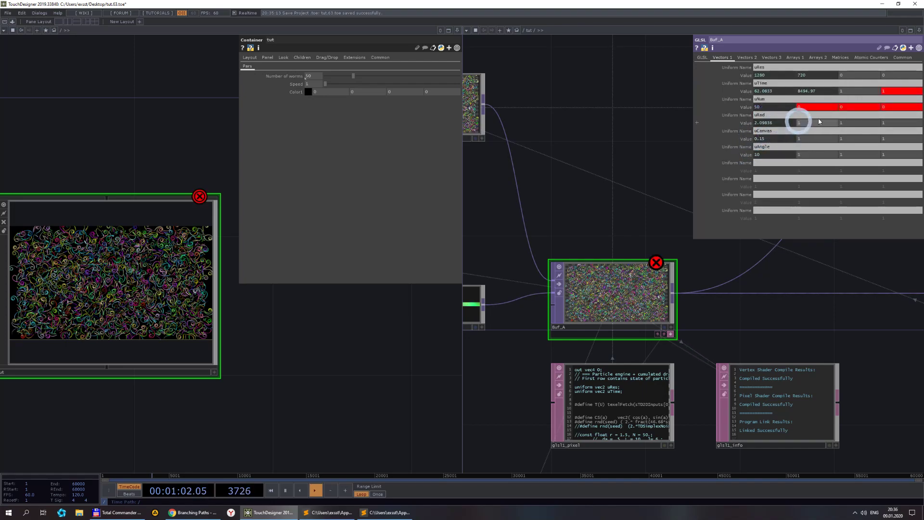
key("ctrl+z")
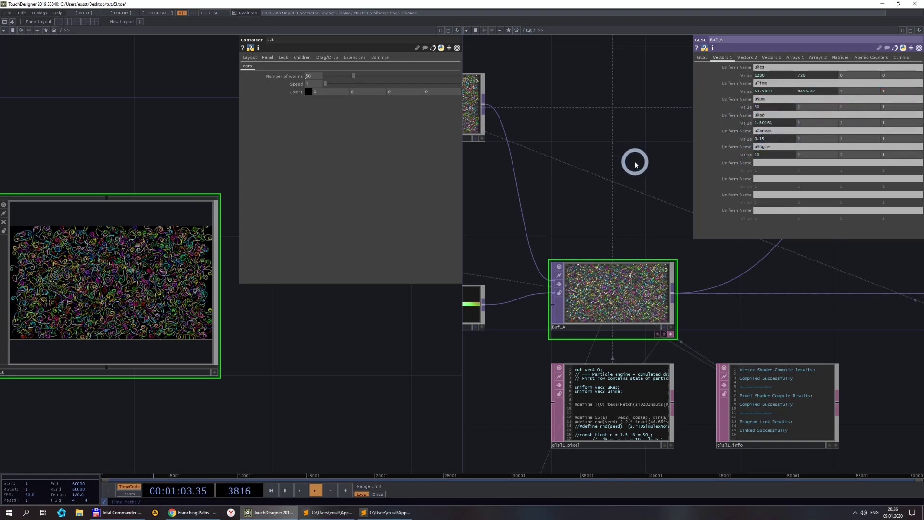
left_click(747, 107)
left_click(665, 154)
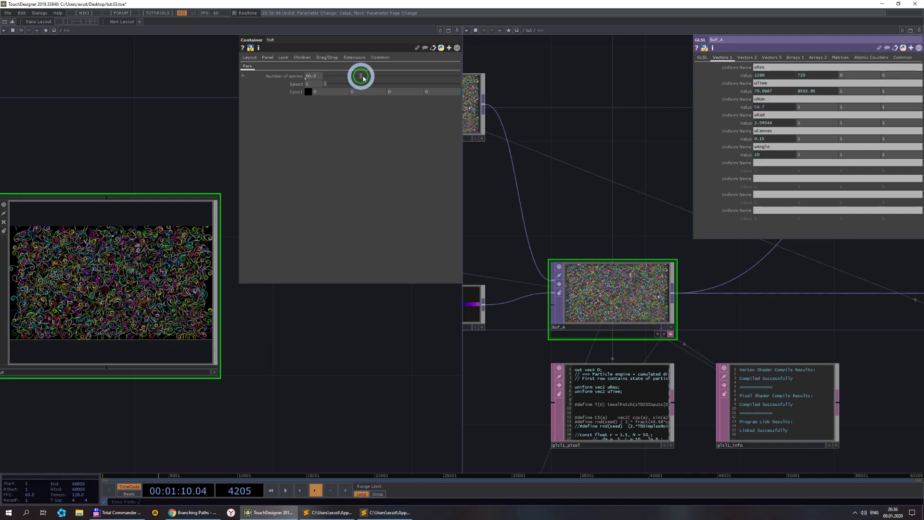
mouse_move(363, 79)
left_mouse_down()
mouse_move(428, 79)
mouse_move(365, 78)
left_mouse_up()
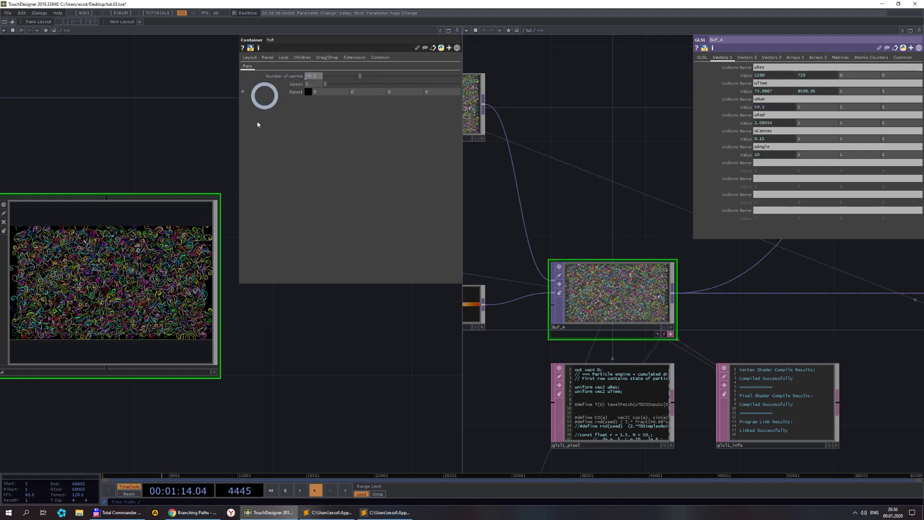
- Change the style of the tut container's Unum custom parameter to Int and close the Component Editor
right_click(172, 261)
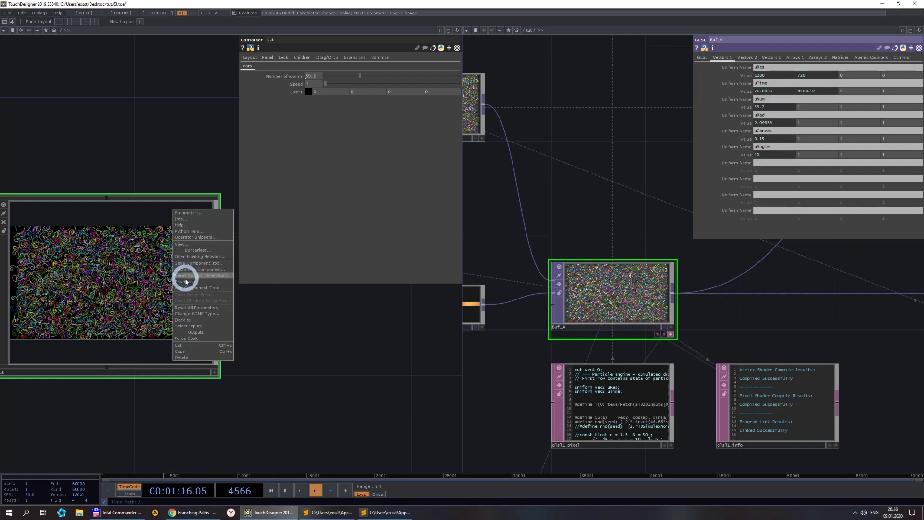
left_click(204, 269)
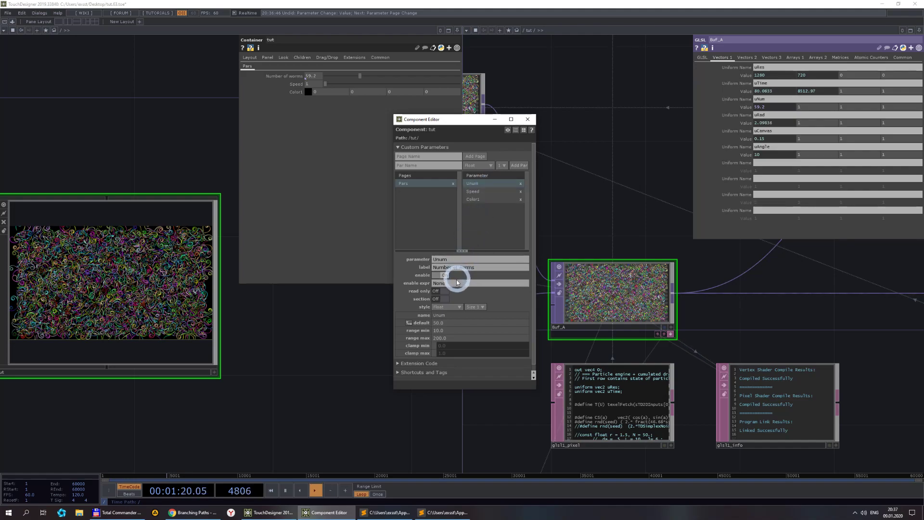
left_click(454, 311)
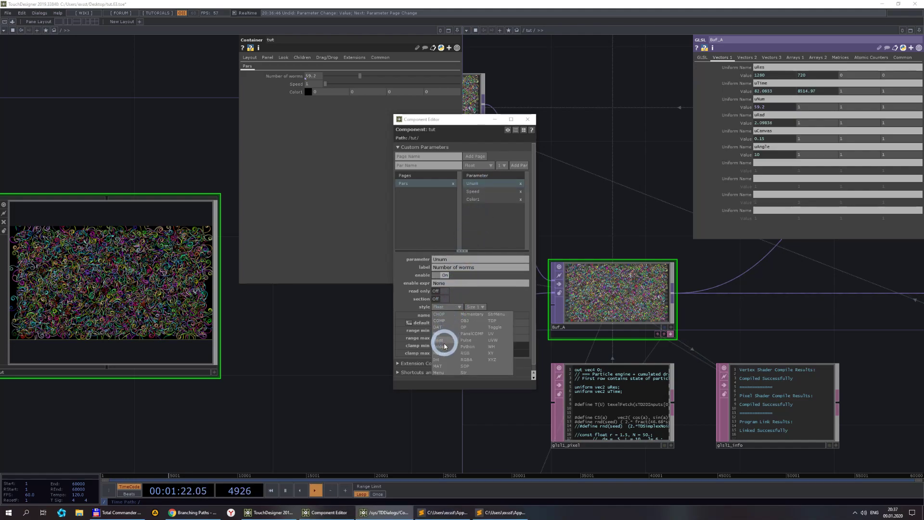
left_click(442, 359)
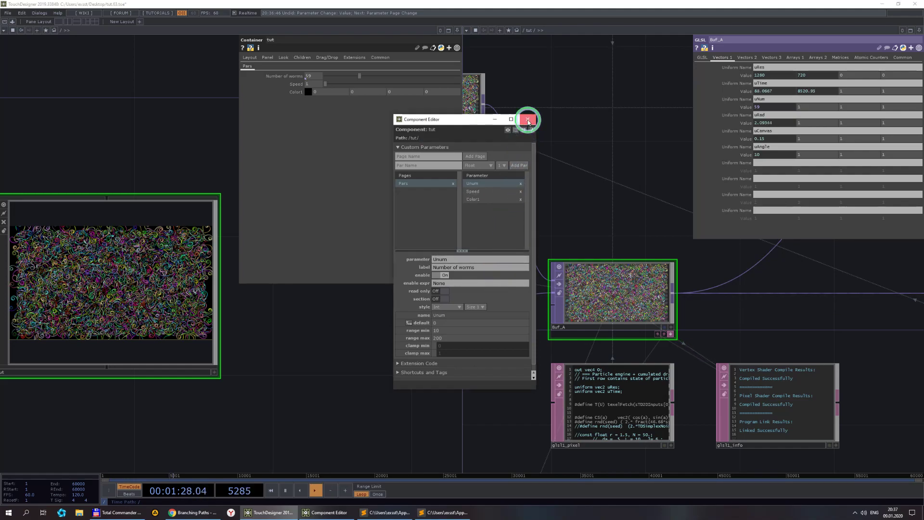
left_click(528, 120)
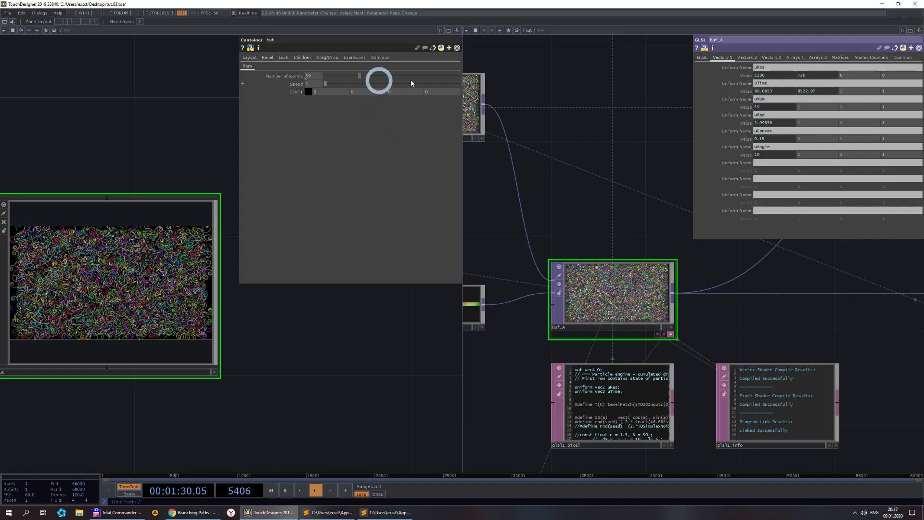
- Test the bound uNum value on Buf_A by varying it, ending with Number of worms at 66
left_click(770, 108)
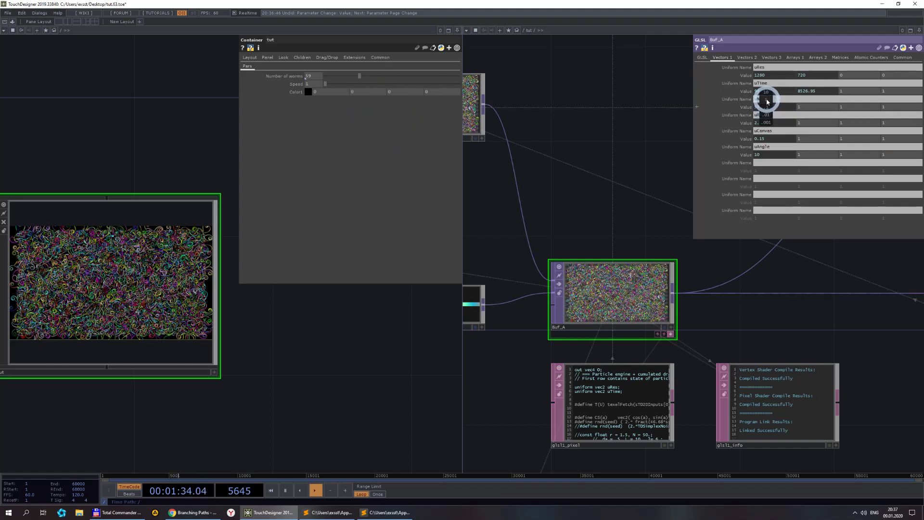
middle_click_drag(767, 101, 917, 111)
middle_click_drag(768, 99, 394, 96)
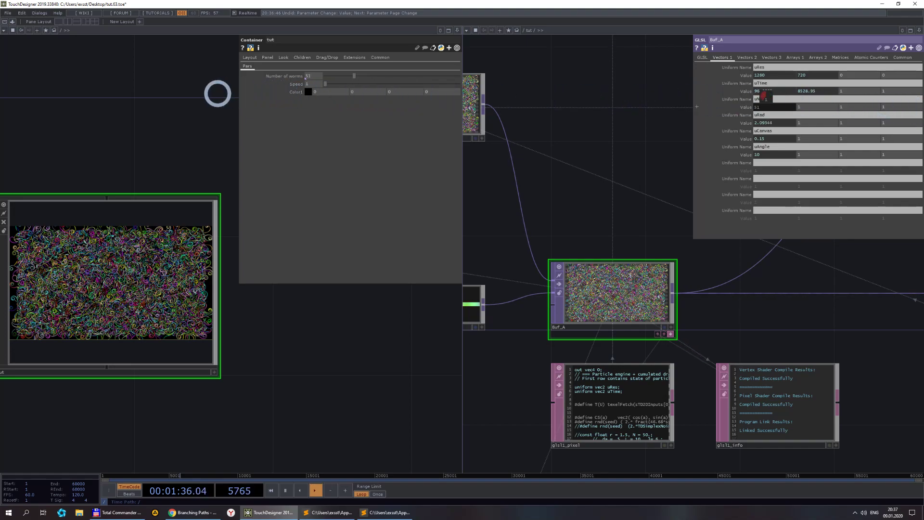
middle_click_drag(767, 99, 891, 122)
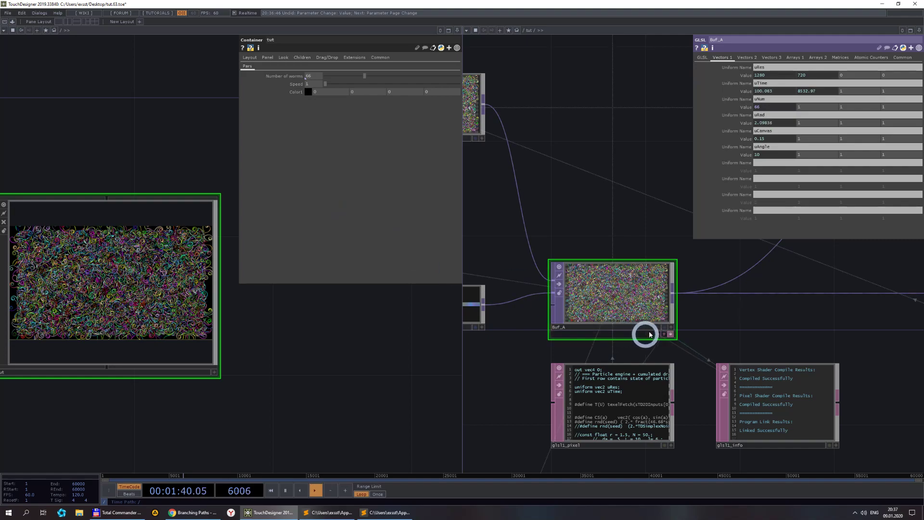
scroll(650, 335, "up", 3)
scroll(674, 186, "down", 5)
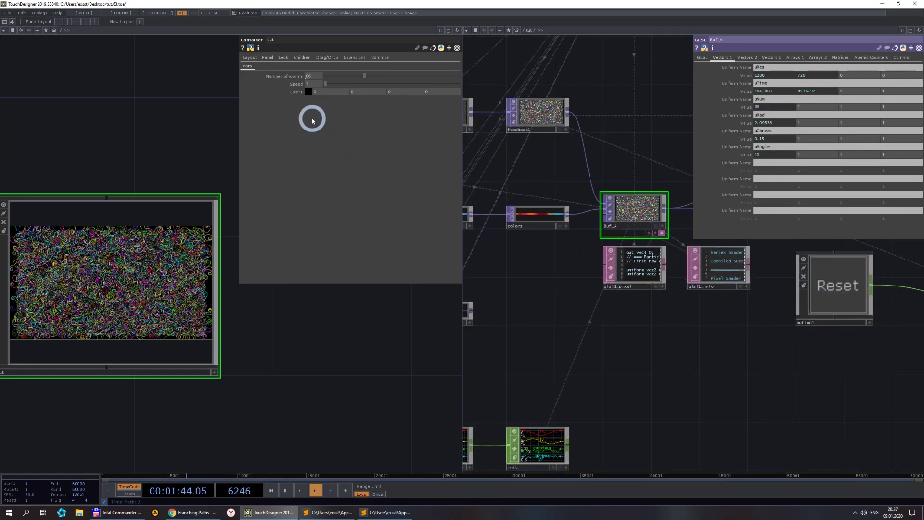
- Add a Momentary custom parameter named Reset to the tut container's Pars page and place it last, below the color parameter
right_click(155, 275)
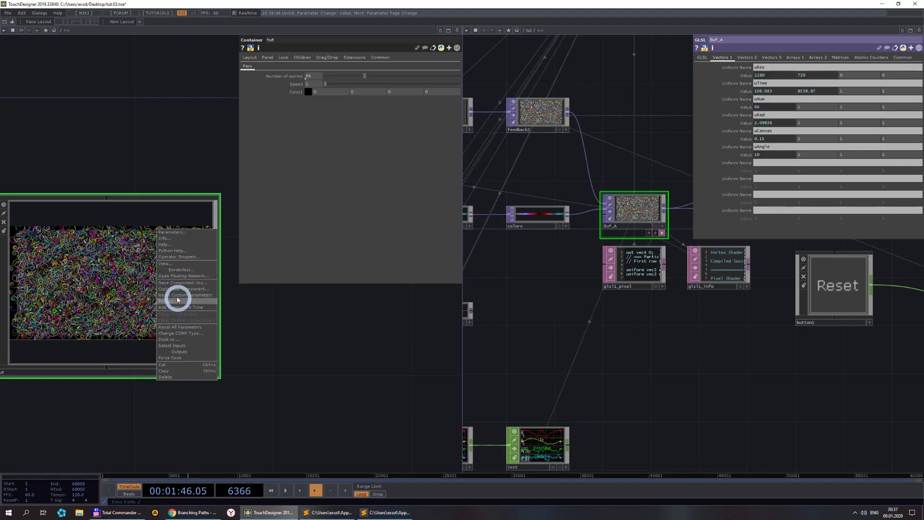
left_click(216, 288)
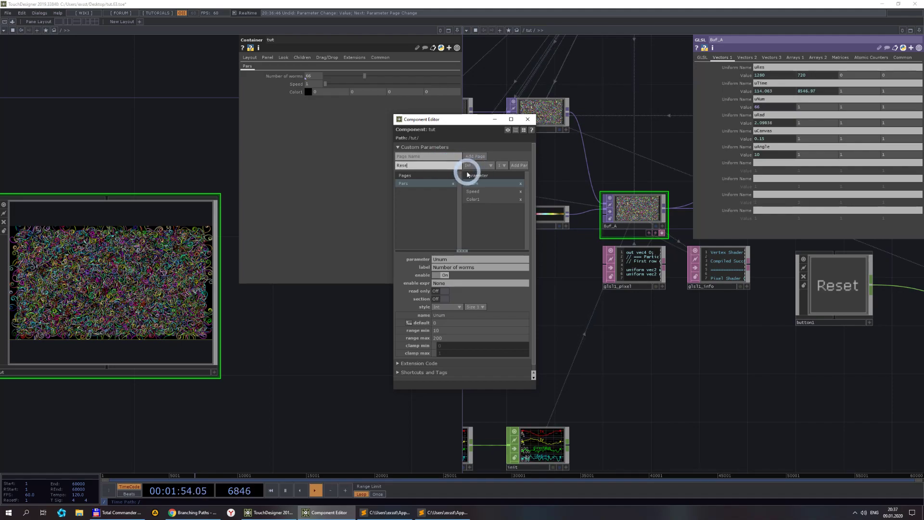
left_click(489, 166)
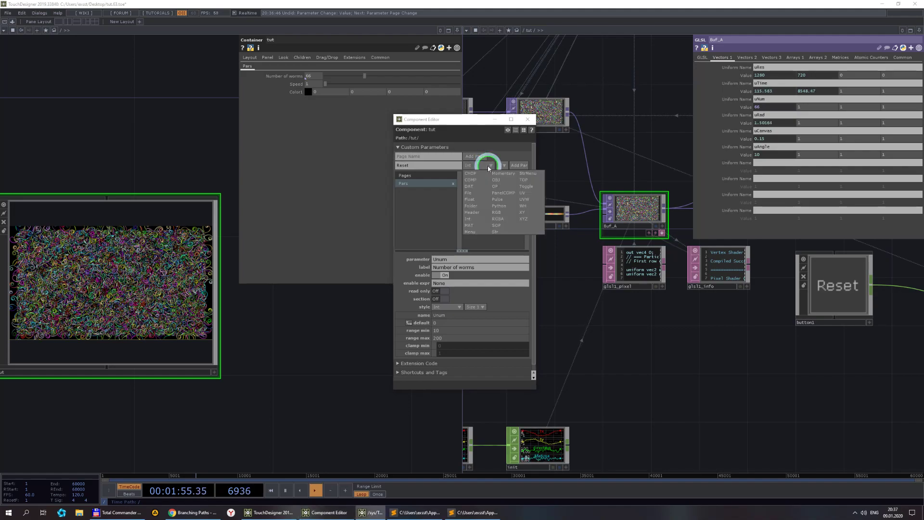
left_click(512, 174)
left_click(517, 169)
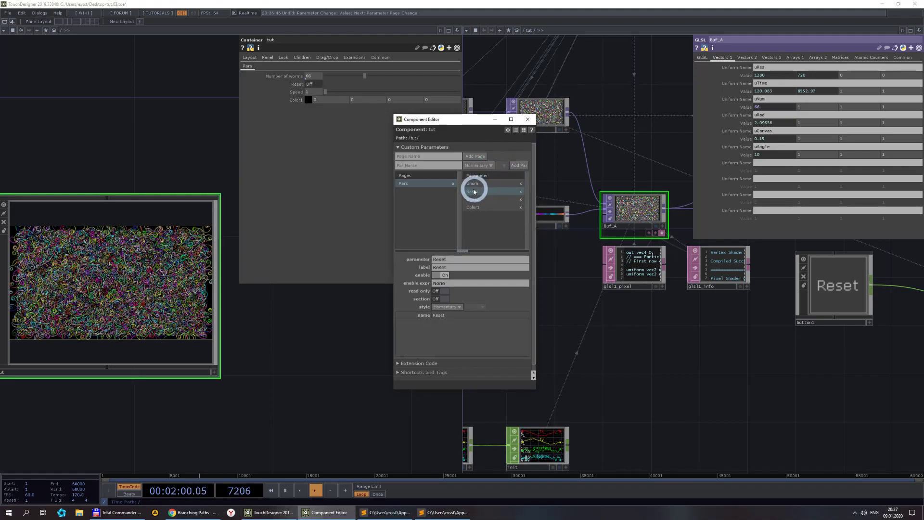
left_click_drag(476, 211, 481, 214)
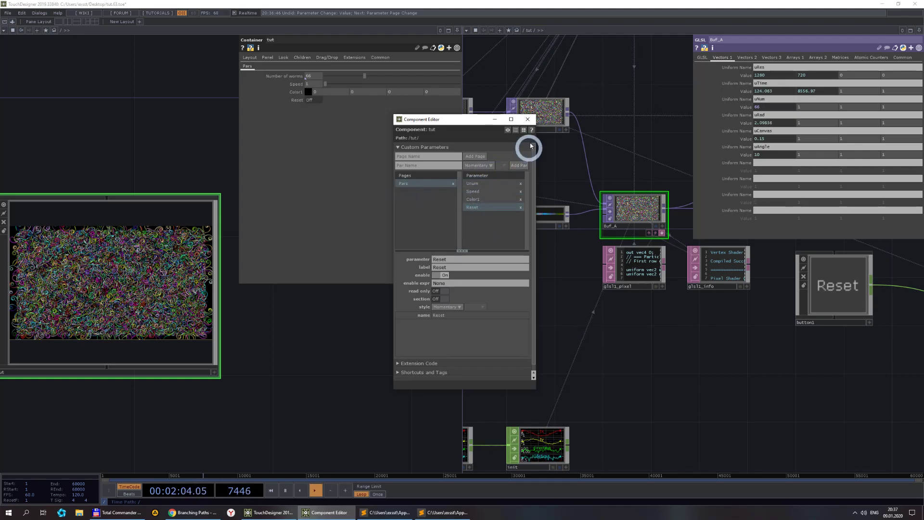
left_click(528, 119)
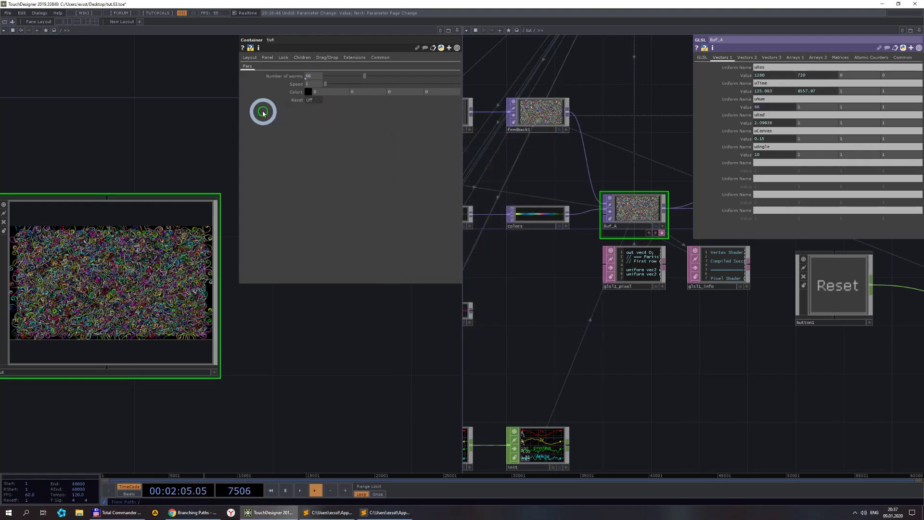
- Bind feedback1's Reset to the tut container's Reset parameter and test it by triggering a reset
right_click(299, 102)
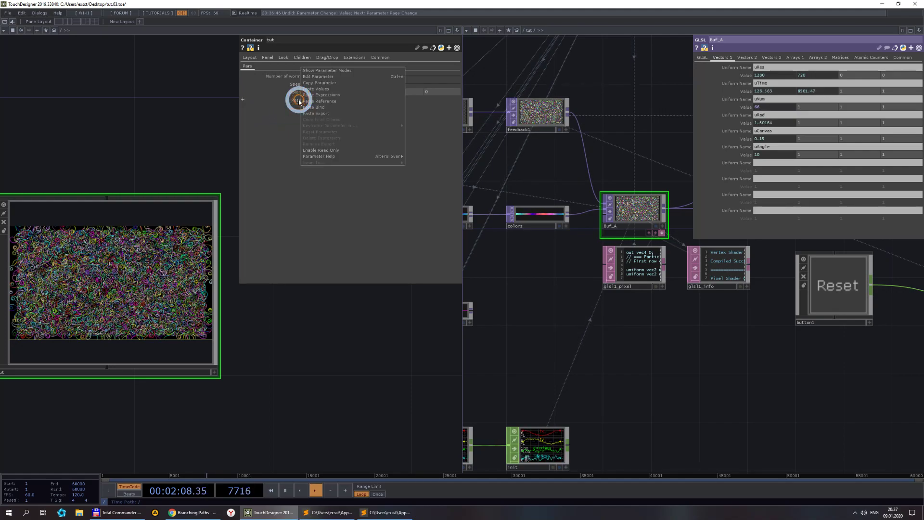
left_click(326, 83)
left_click_drag(525, 169, 577, 188)
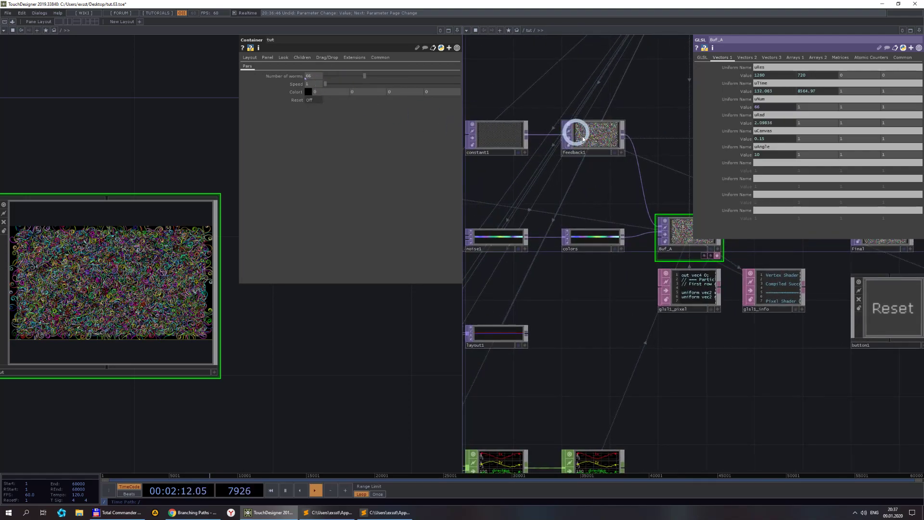
left_click(577, 132)
right_click(755, 76)
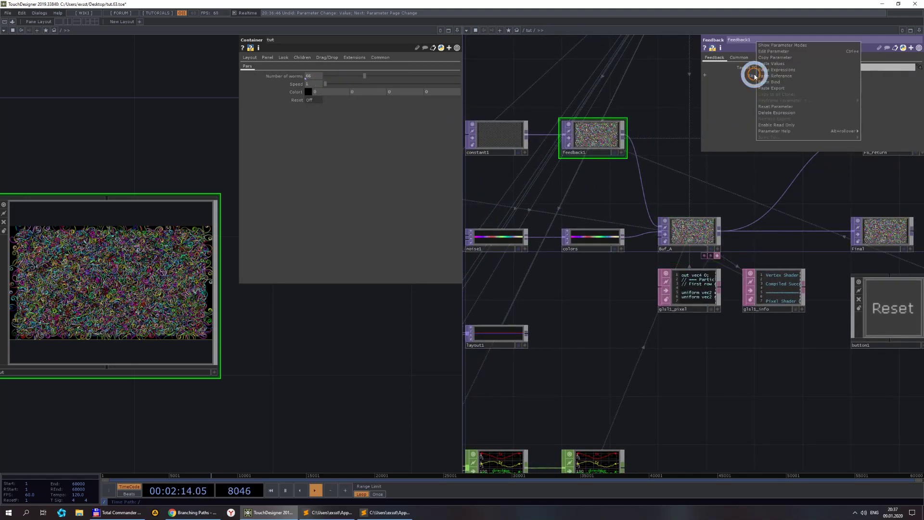
left_click(767, 82)
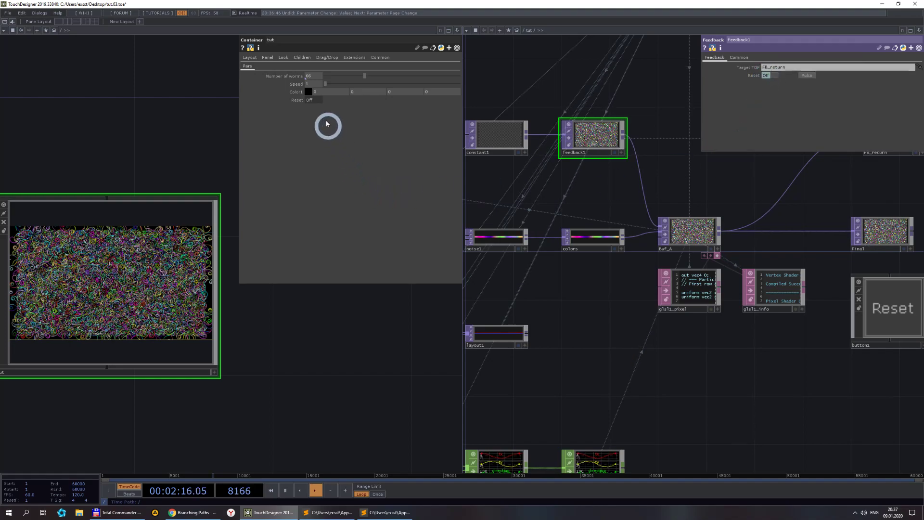
left_click(311, 99)
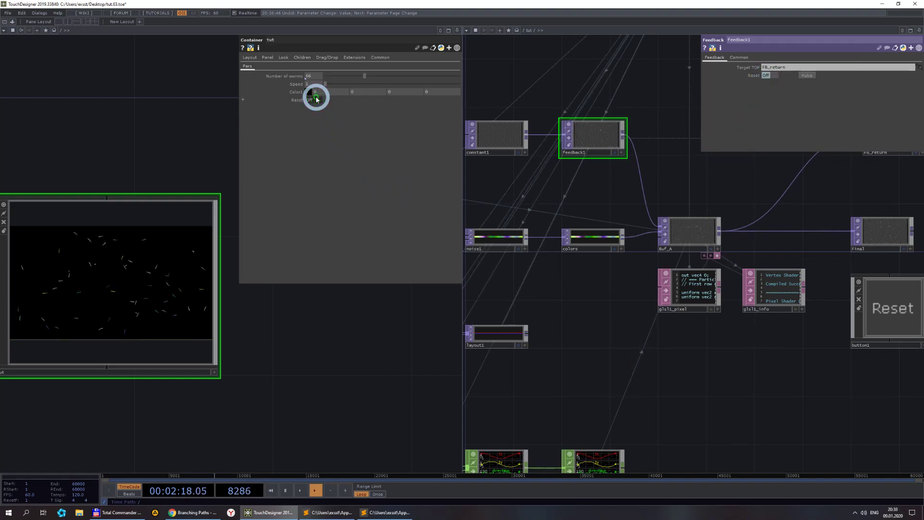
- Bind the Passes value in Buf_A's Common parameters to the tut container's Speed parameter
scroll(718, 209, "up", 5)
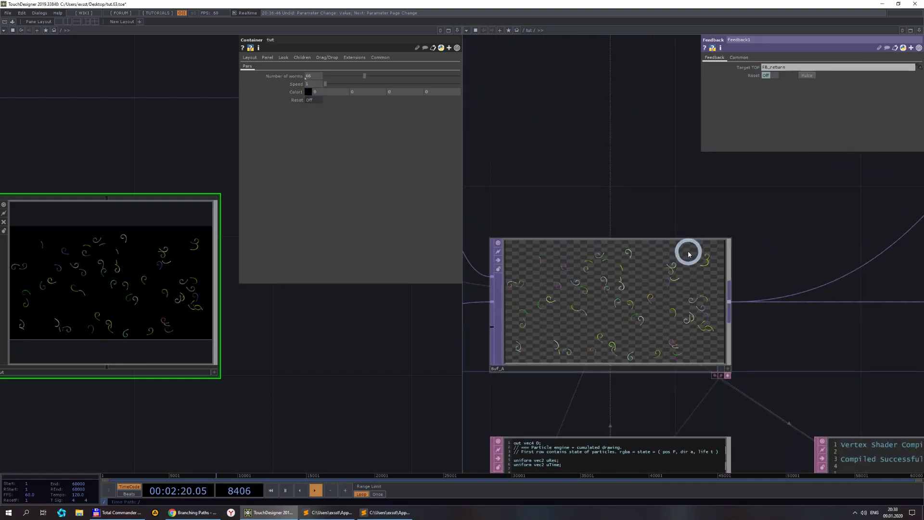
left_click(686, 260)
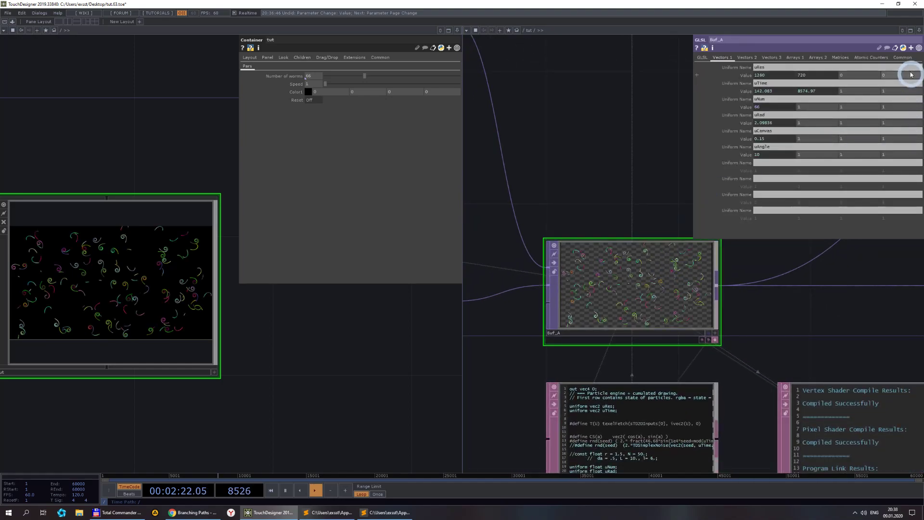
left_click(902, 57)
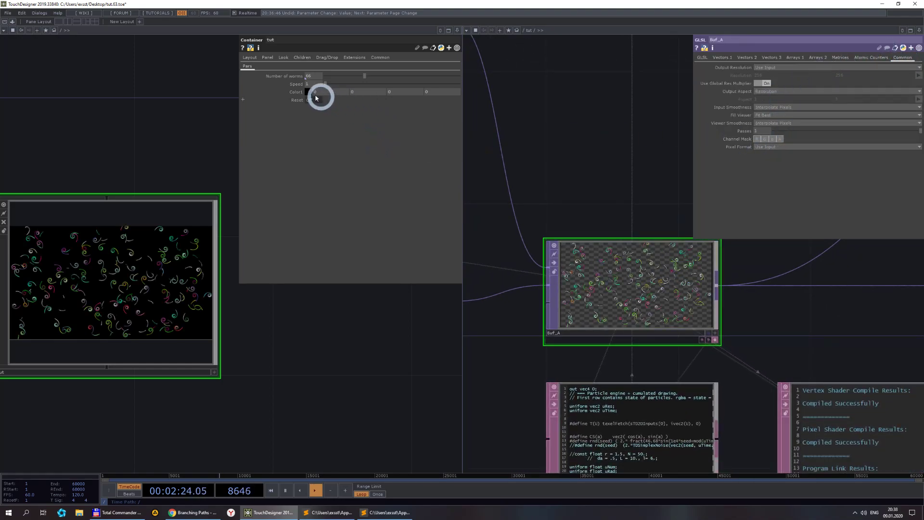
middle_click_drag(308, 85, 342, 64)
right_click(756, 131)
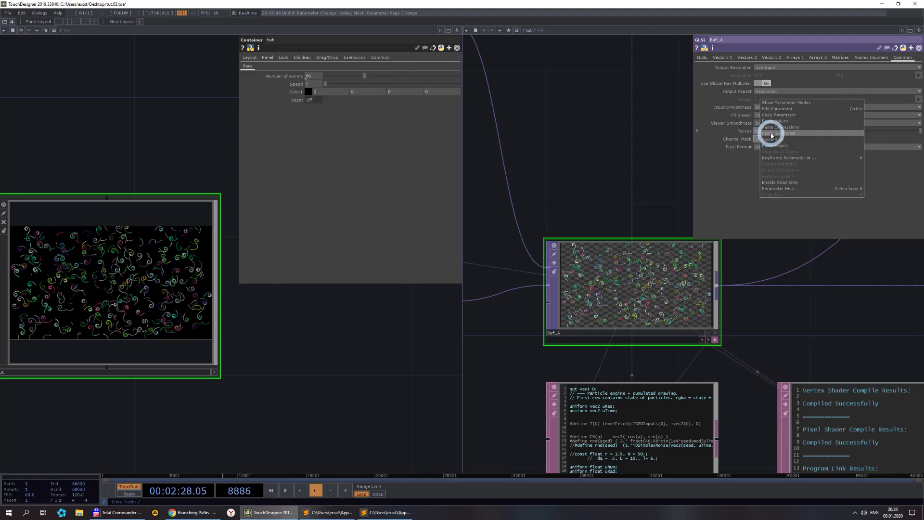
left_click(776, 139)
left_click(776, 189)
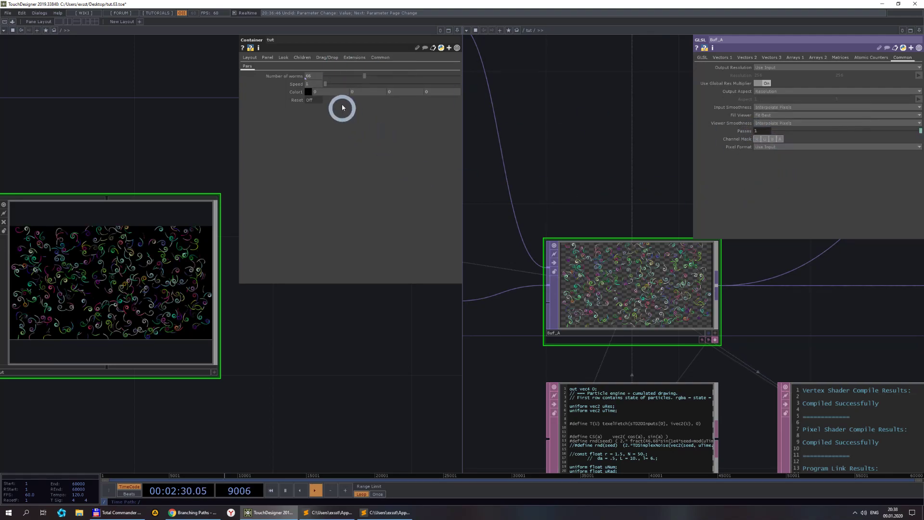
left_click(670, 323)
left_click(376, 185)
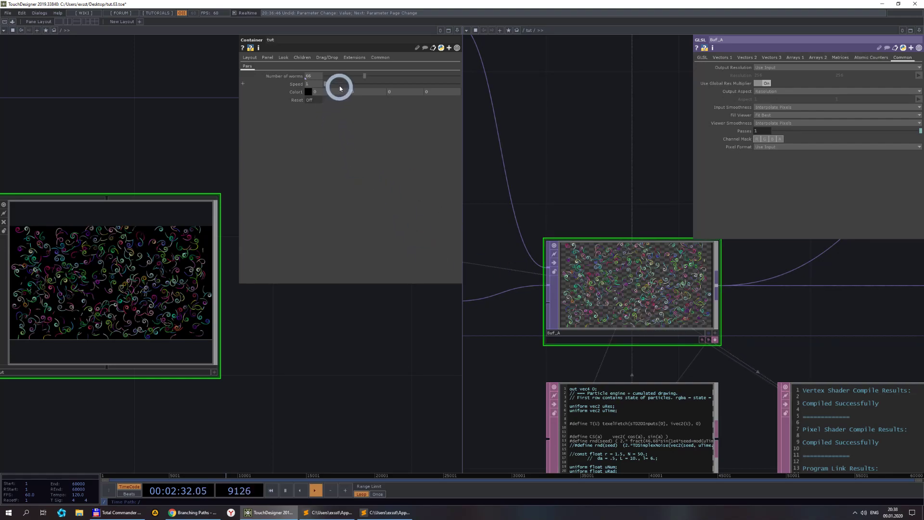
- Test the Speed parameter at different values, reset the worm simulation from the tut container, and set Speed to 3
left_click_drag(327, 86, 382, 86)
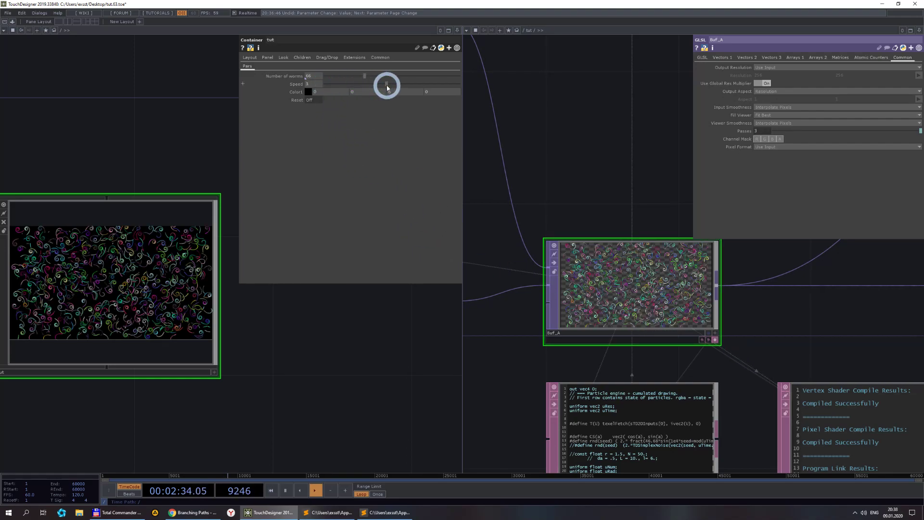
left_click_drag(388, 88, 299, 84)
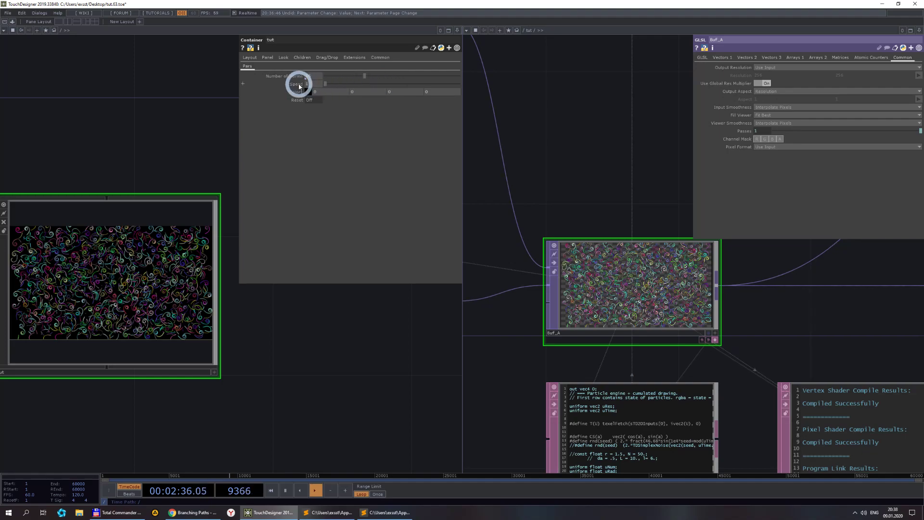
left_click(687, 314)
left_click_drag(765, 313, 595, 271)
left_click(311, 100)
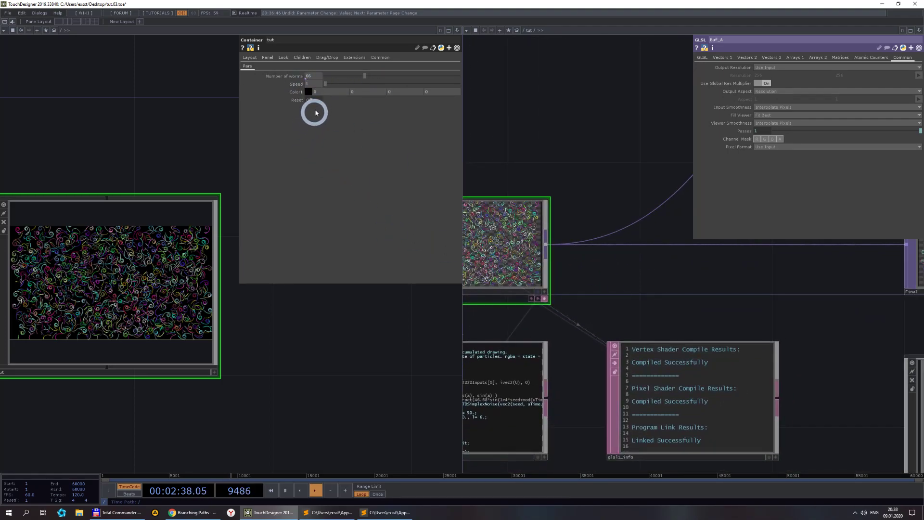
left_click_drag(518, 122, 583, 125)
left_click_drag(404, 84, 321, 85)
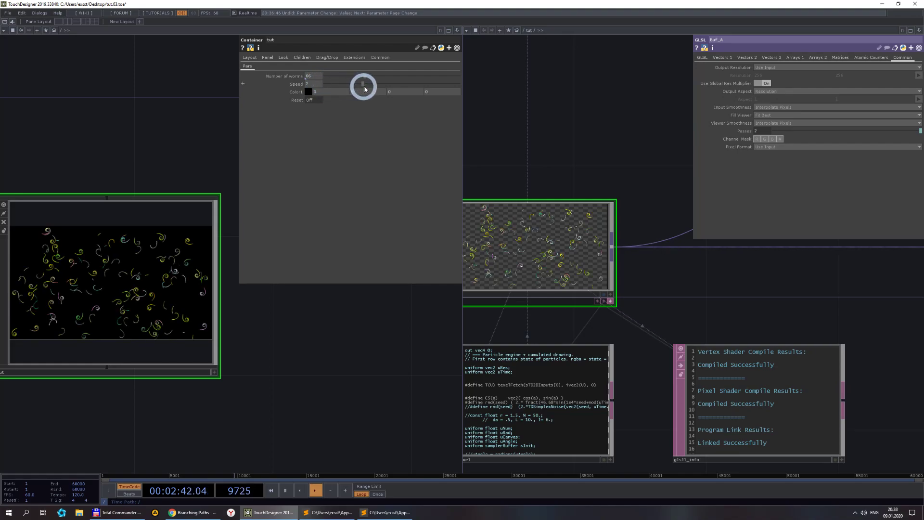
left_click_drag(388, 92, 386, 128)
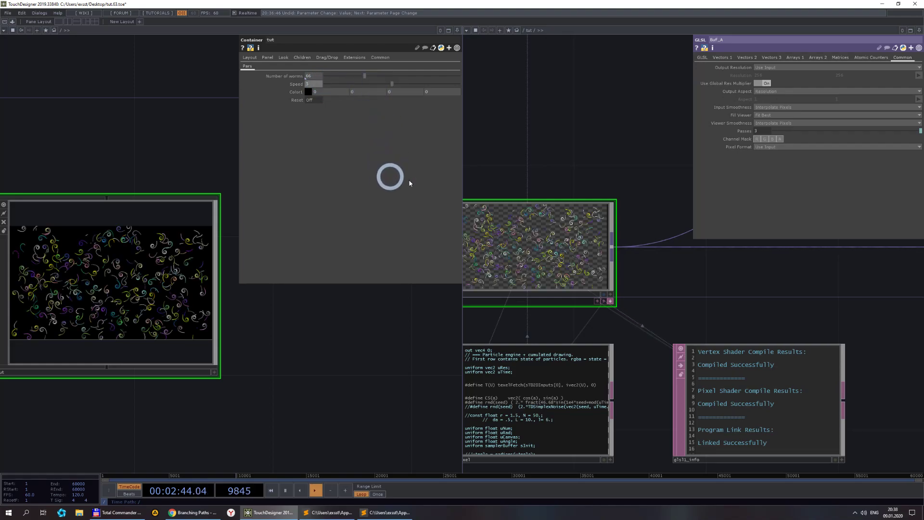
- Wire layout1's output into the colors operator in place of noise1
scroll(644, 212, "down", 8)
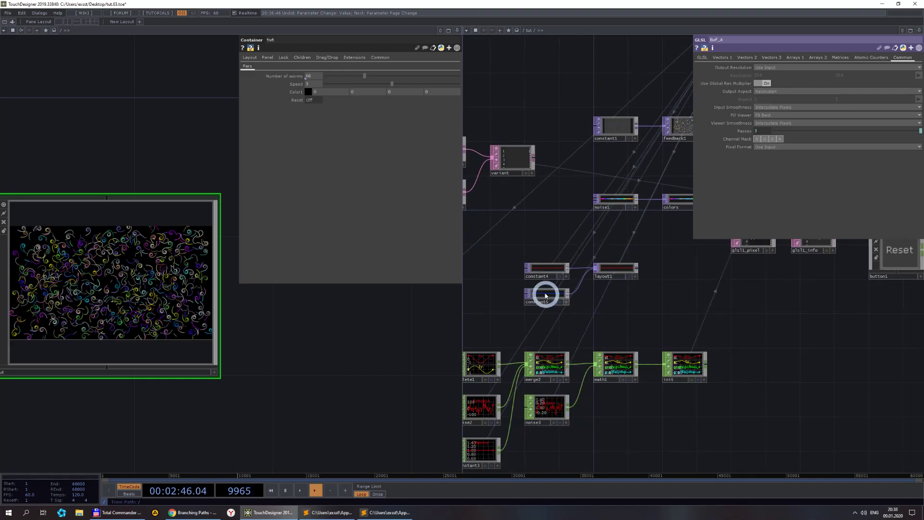
scroll(545, 296, "up", 4)
scroll(642, 291, "down", 4)
scroll(597, 279, "up", 4)
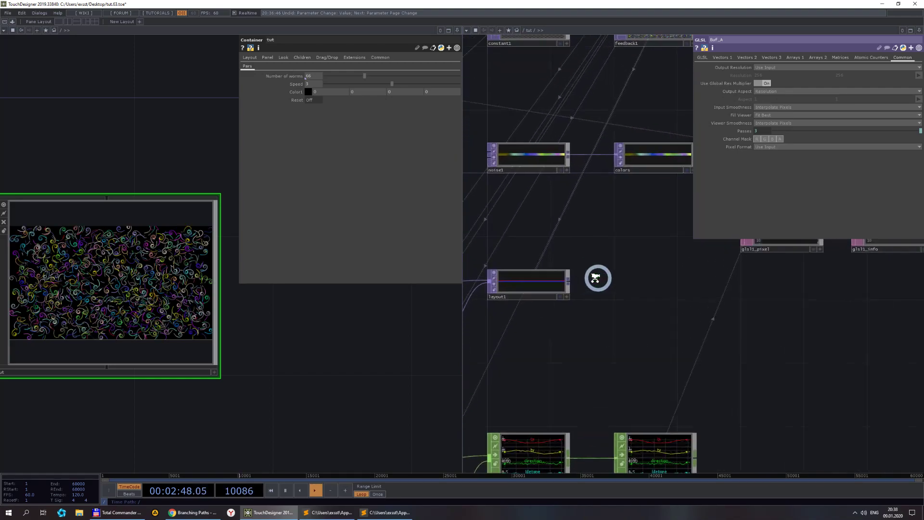
left_click_drag(571, 281, 584, 146)
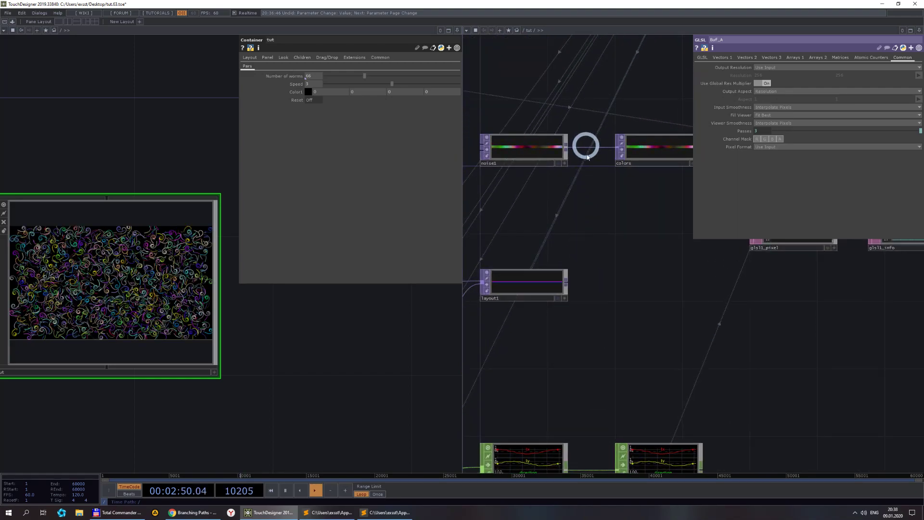
scroll(591, 178, "down", 4)
left_click_drag(582, 249, 590, 176)
left_click_drag(568, 245, 496, 264)
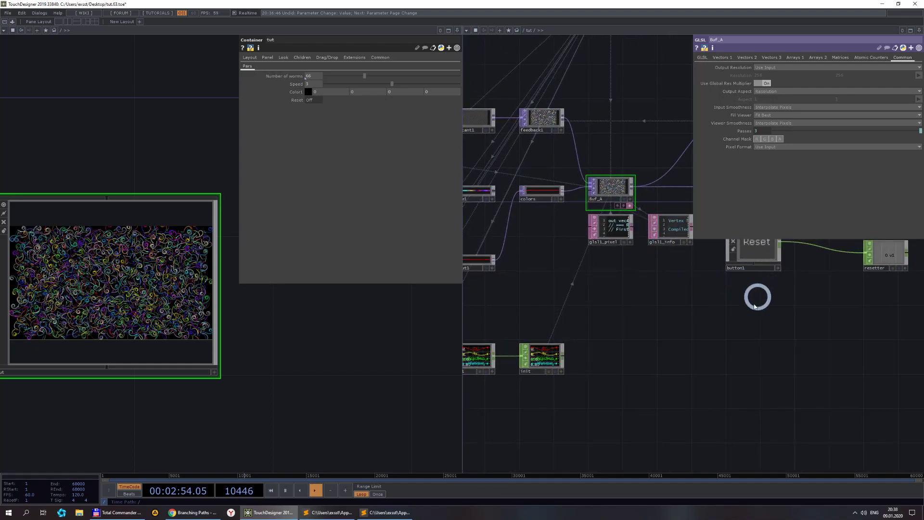
- Reset the simulation from the tut container and delete the redundant button1 and resetter operators
left_click(320, 101)
left_click(758, 248)
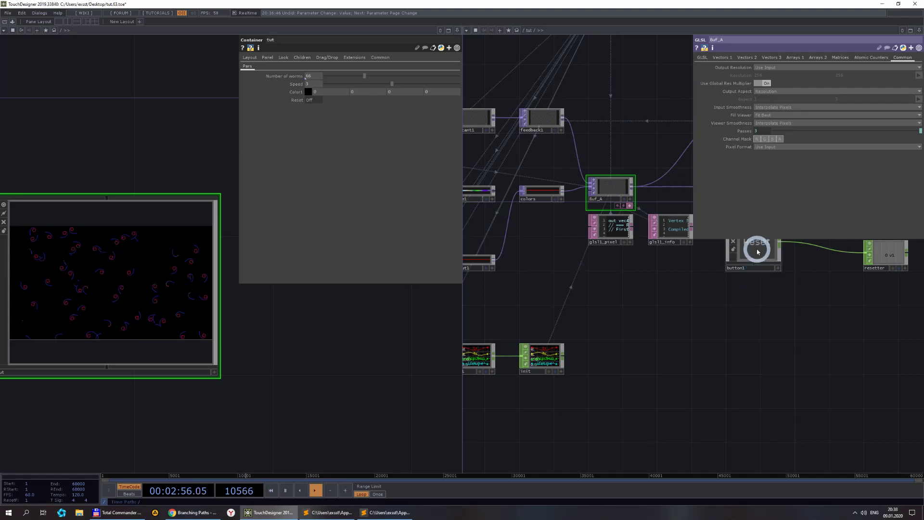
key("Delete")
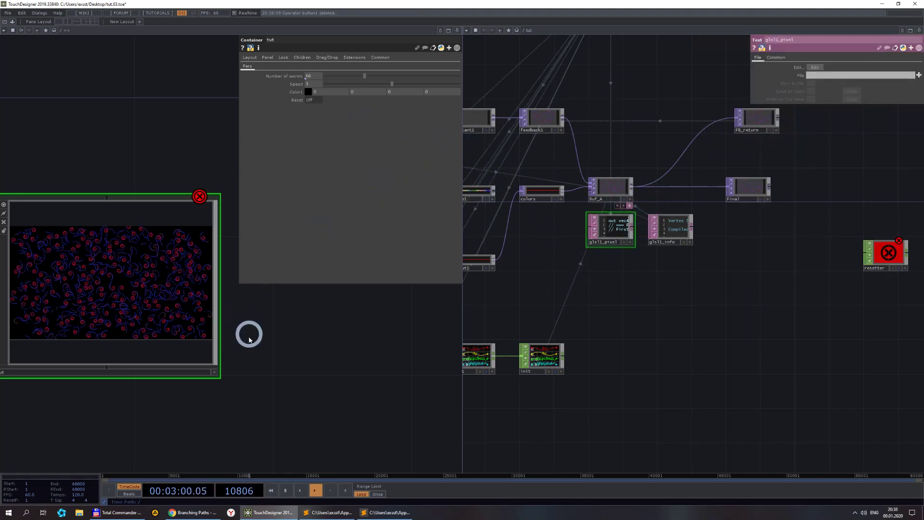
scroll(291, 371, "down", 2)
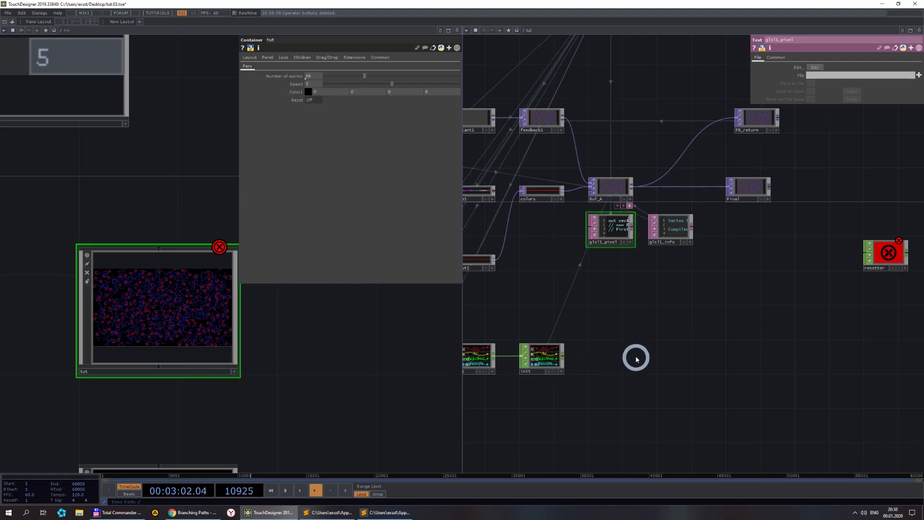
scroll(778, 356, "down", 5)
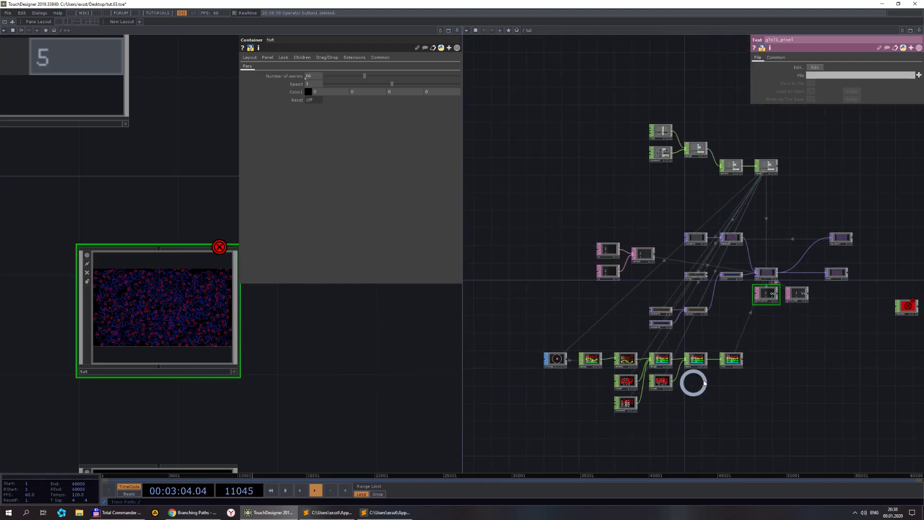
left_click(905, 307)
key("Delete")
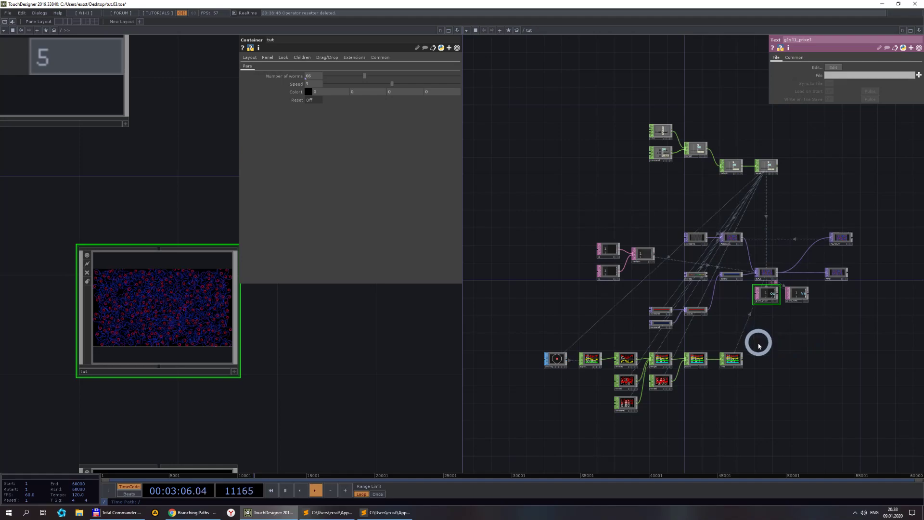
- Bind the Color of constant5 to the tut container's Color1 parameter
scroll(758, 320, "up", 5)
scroll(706, 223, "up", 6)
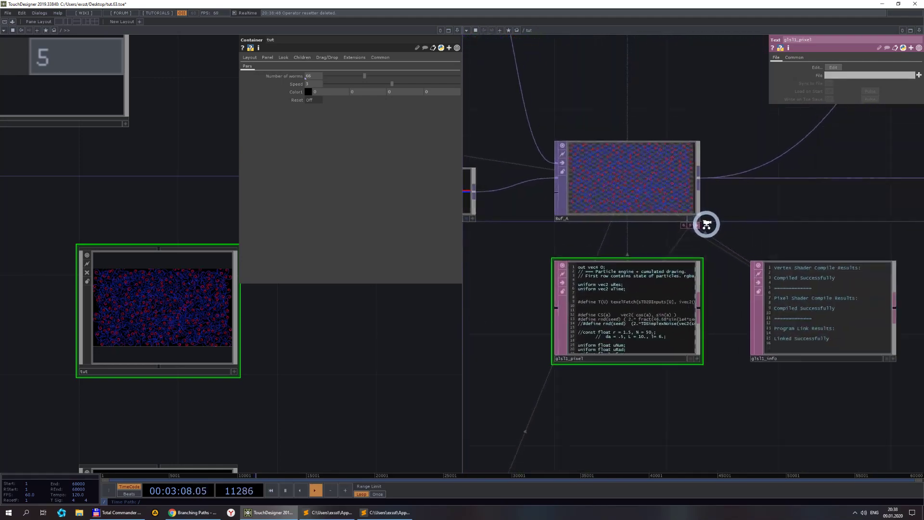
scroll(612, 163, "down", 5)
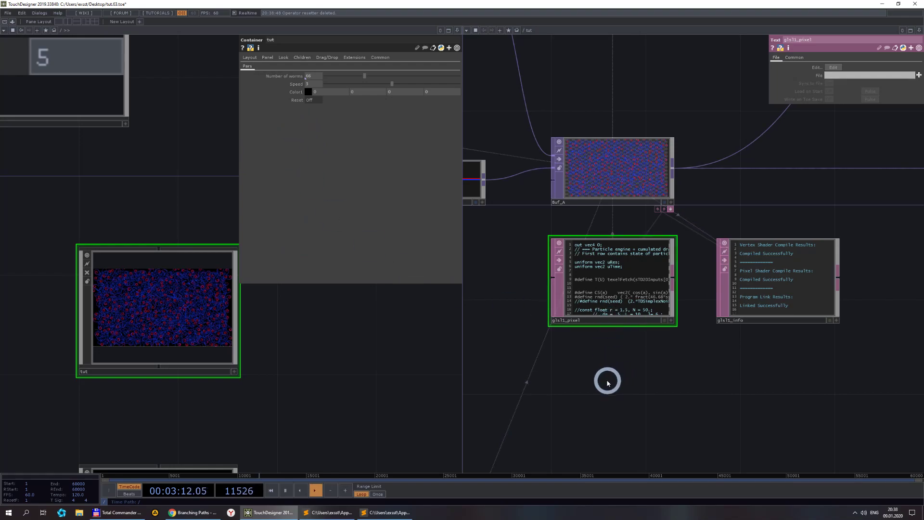
left_click_drag(608, 383, 784, 374)
left_click_drag(601, 340, 676, 310)
left_click_drag(657, 380, 810, 289)
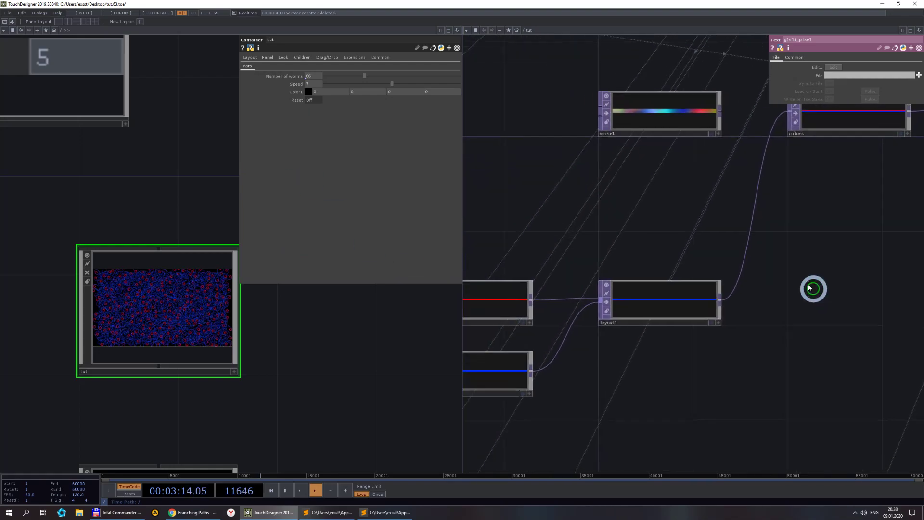
scroll(810, 289, "down", 3)
scroll(656, 306, "up", 1)
left_click(615, 331)
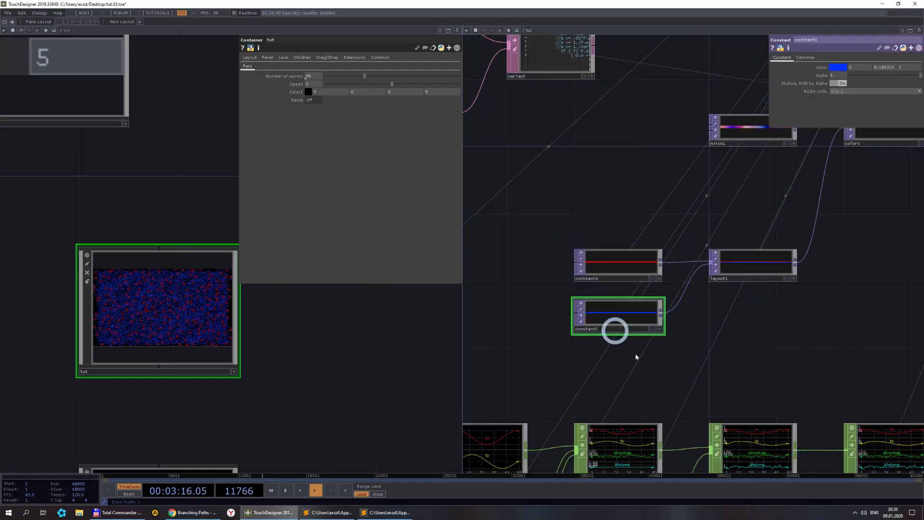
scroll(654, 316, "up", 2)
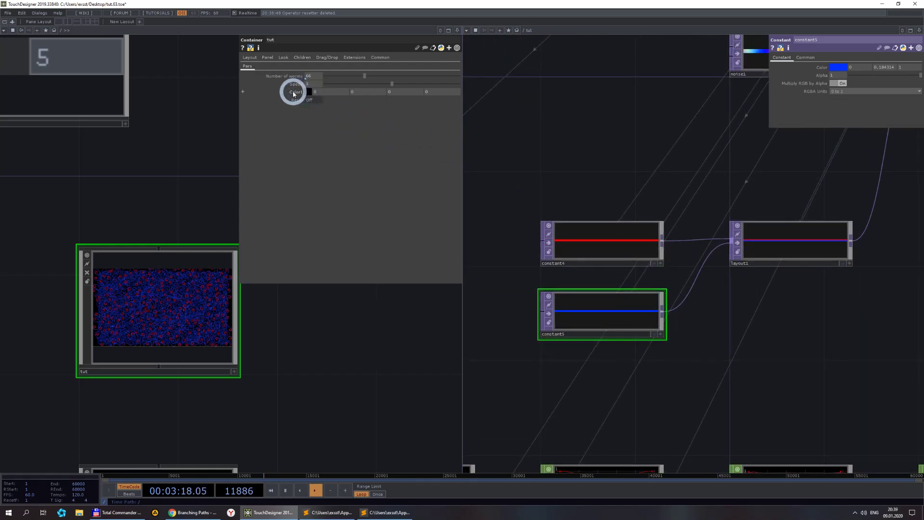
right_click(294, 94)
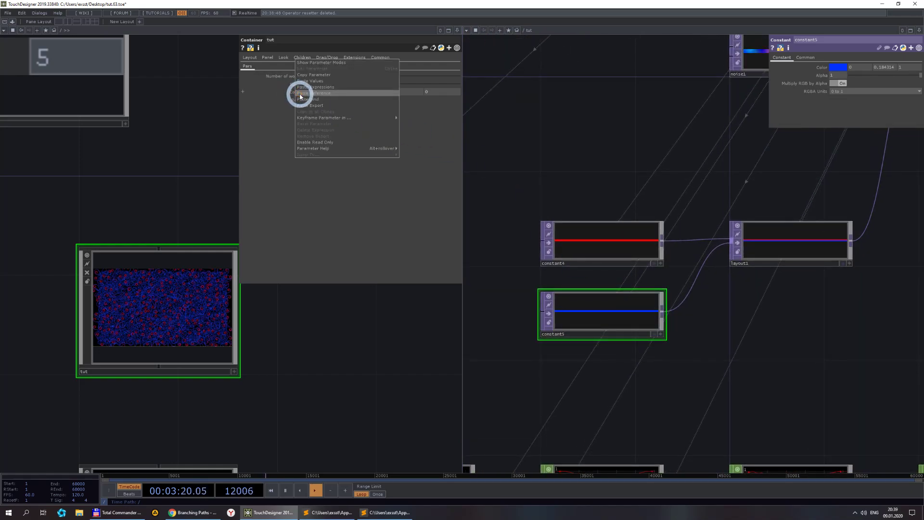
left_click(306, 77)
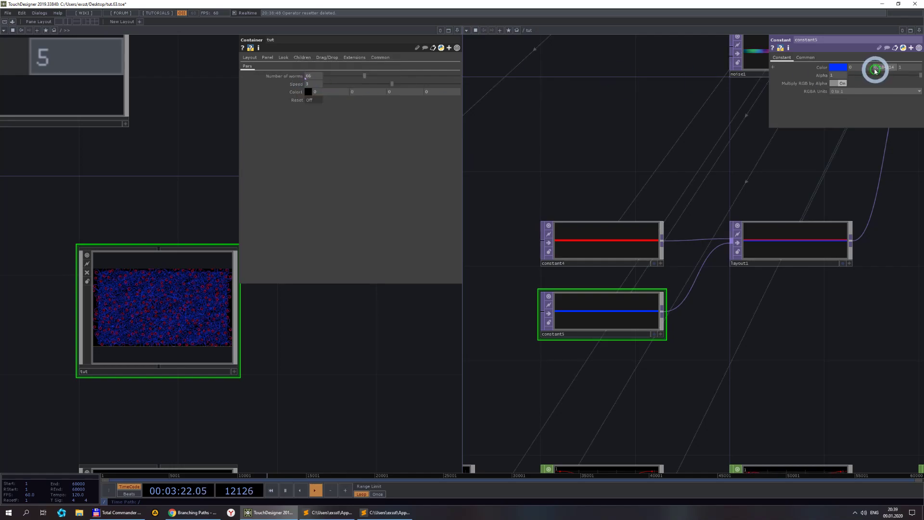
right_click(805, 68)
left_click(820, 73)
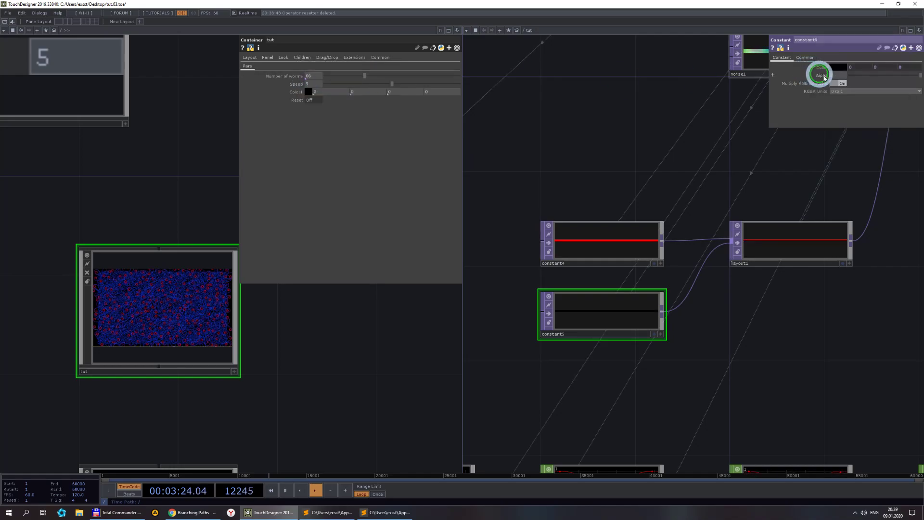
- Bind constant5's Alpha to the alpha component of the tut container's Color1 parameter
right_click(437, 100)
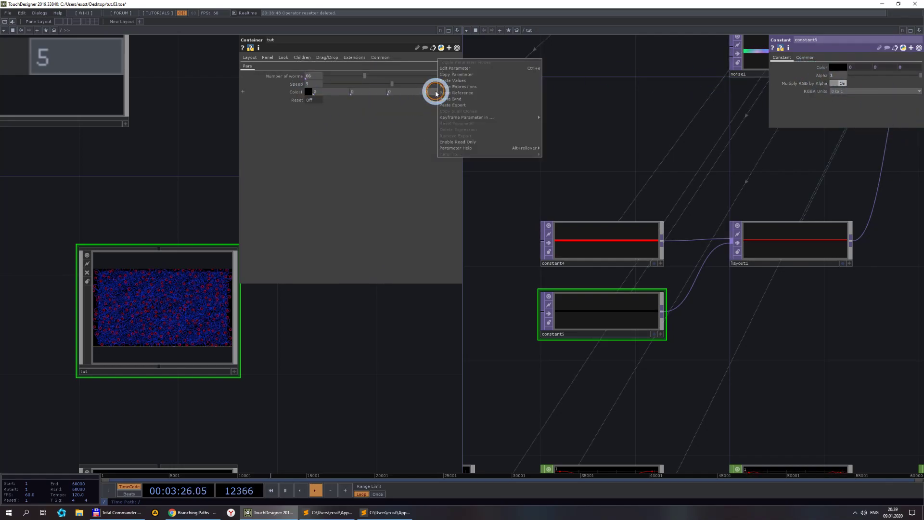
left_click(461, 74)
right_click(826, 84)
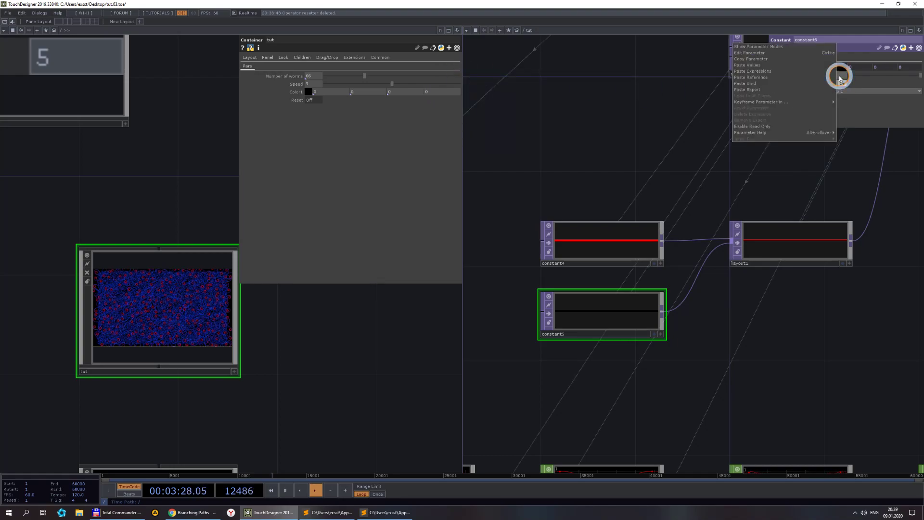
left_click(778, 83)
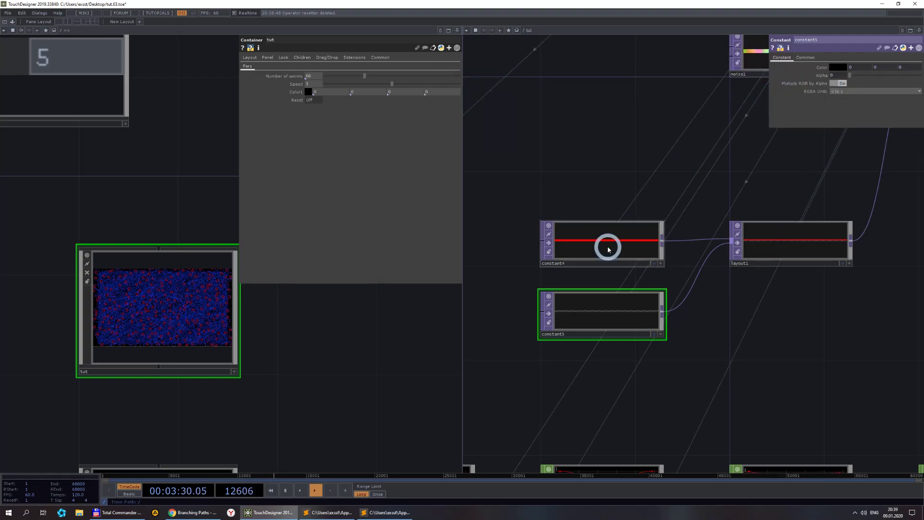
- Set the tut container's Color1 to yellow (0.913725, 1, 0) with an alpha of 1
left_click(308, 92)
left_click(805, 102)
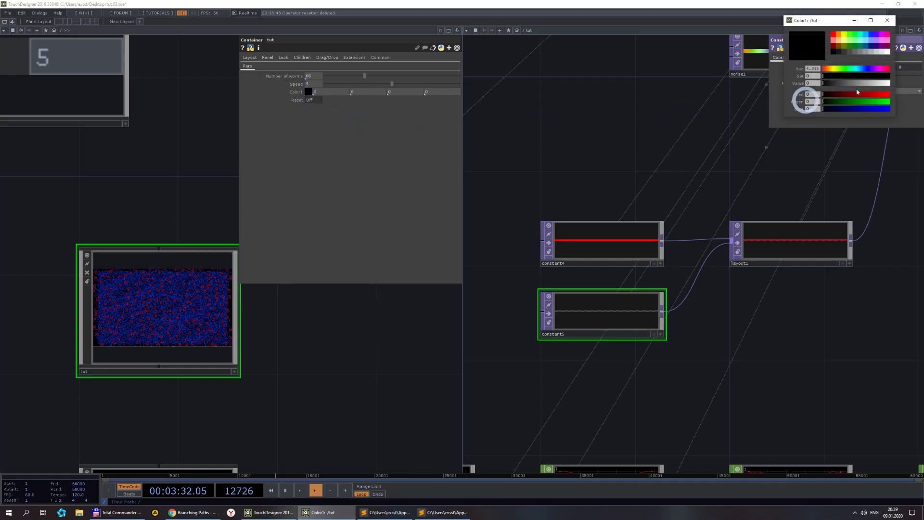
left_click(845, 38)
left_click(887, 21)
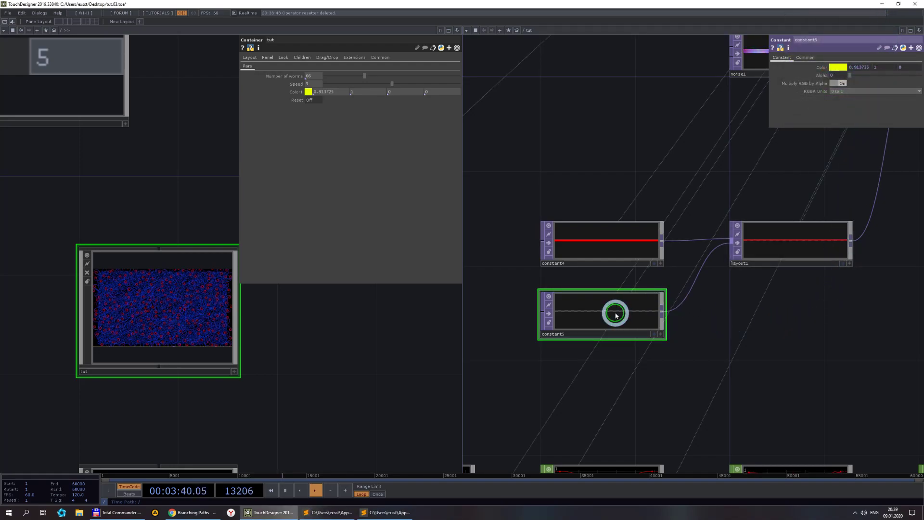
scroll(685, 316, "down", 3)
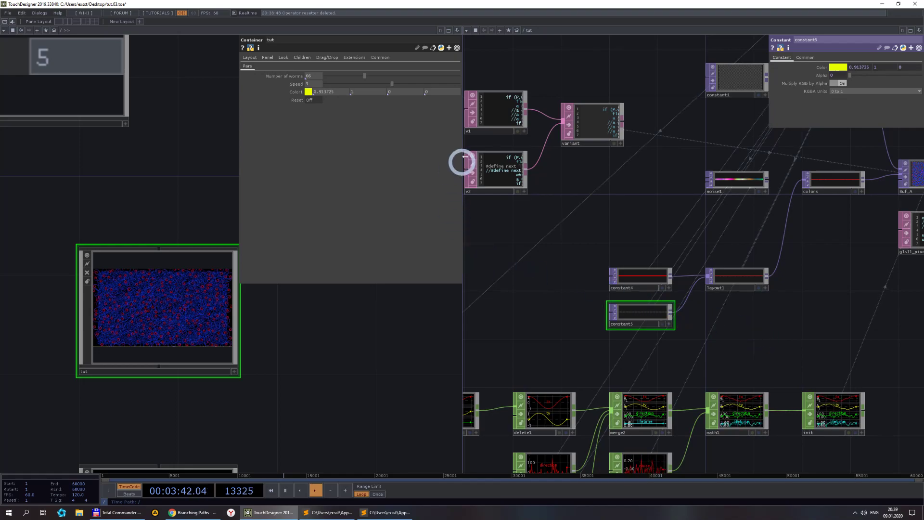
left_click(437, 95)
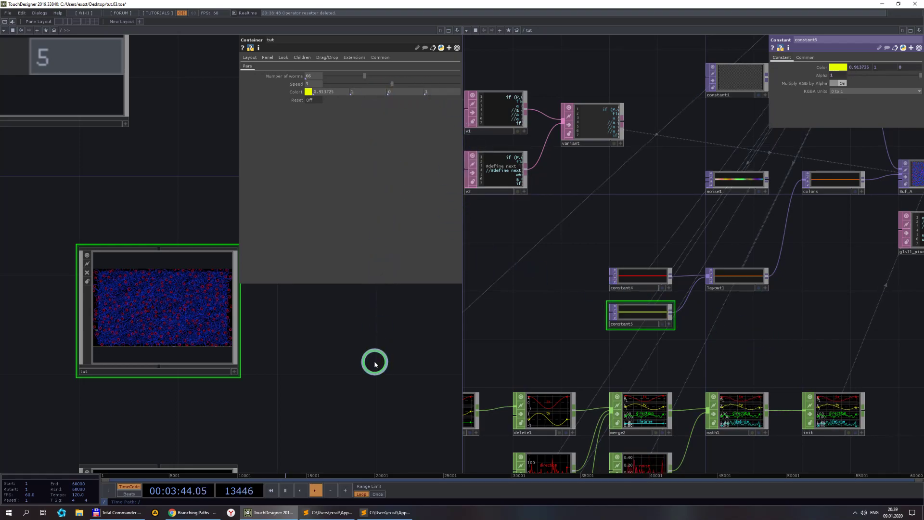
- Reset the simulation from the tut container and inspect the worm colors in Buf_A's output
left_click_drag(743, 316, 710, 239)
scroll(634, 154, "up", 5)
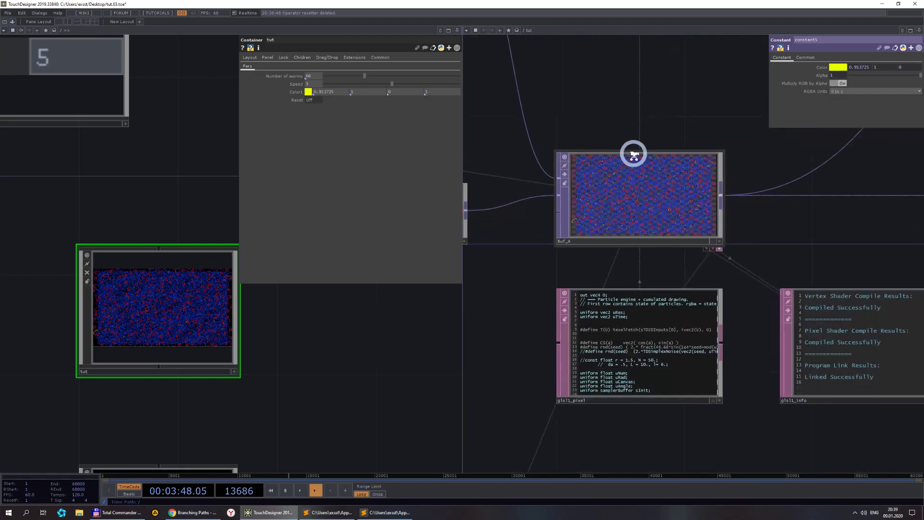
scroll(634, 154, "down", 6)
left_click_drag(486, 292, 609, 278)
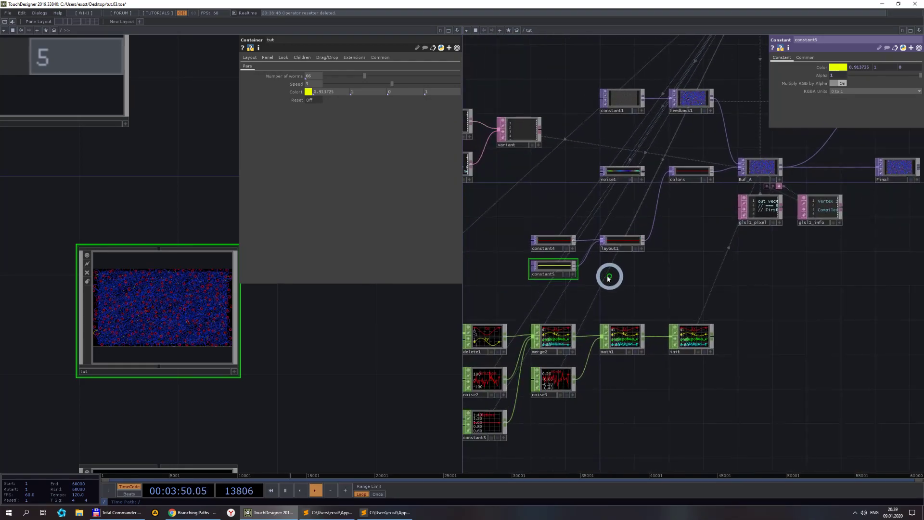
scroll(683, 272, "down", 5)
scroll(682, 226, "up", 6)
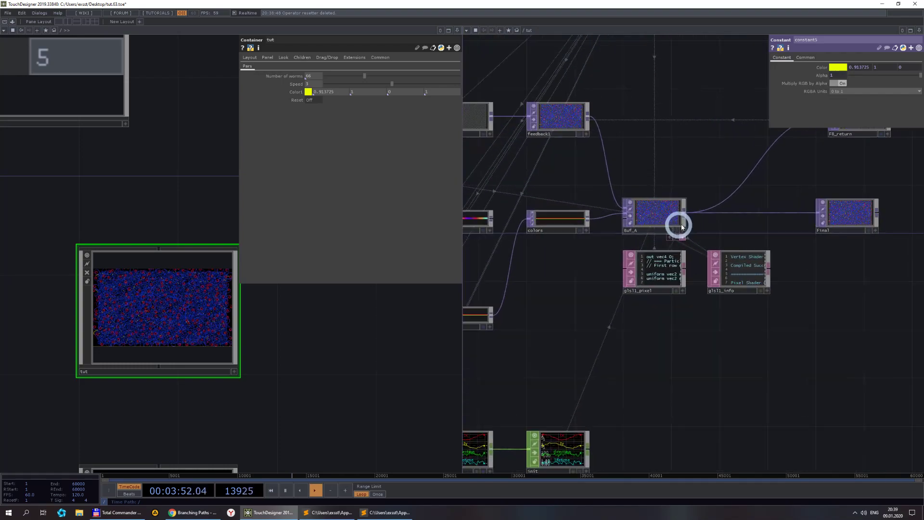
left_click(310, 100)
scroll(666, 210, "up", 2)
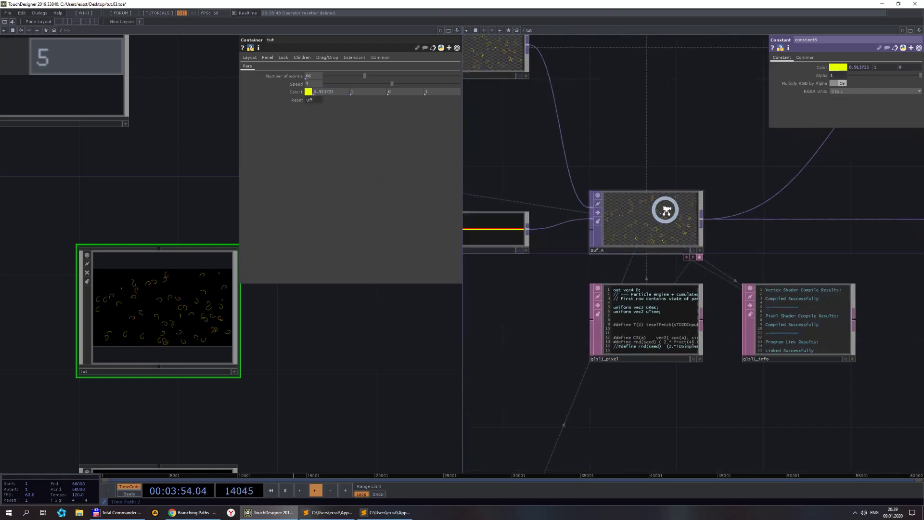
scroll(666, 211, "up", 4)
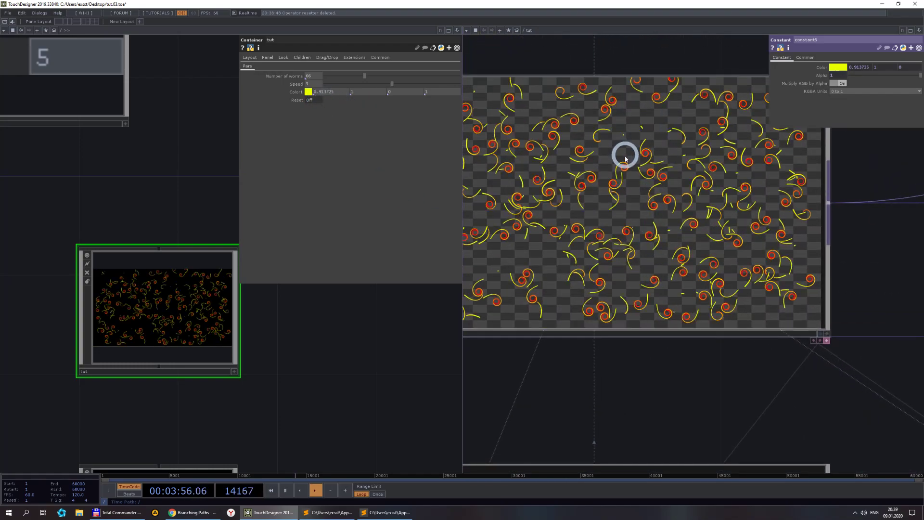
scroll(640, 177, "down", 3)
scroll(640, 179, "down", 2)
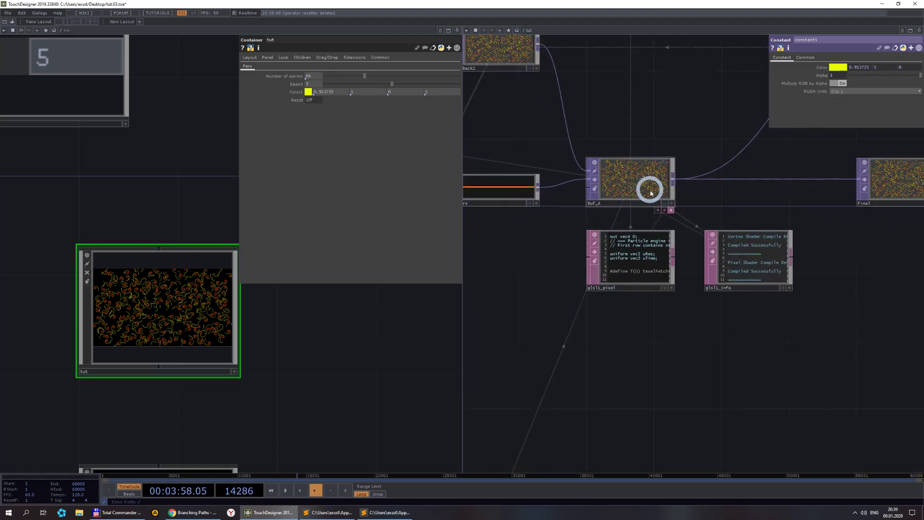
left_click_drag(660, 113, 658, 207)
scroll(659, 209, "down", 2)
scroll(659, 209, "up", 2)
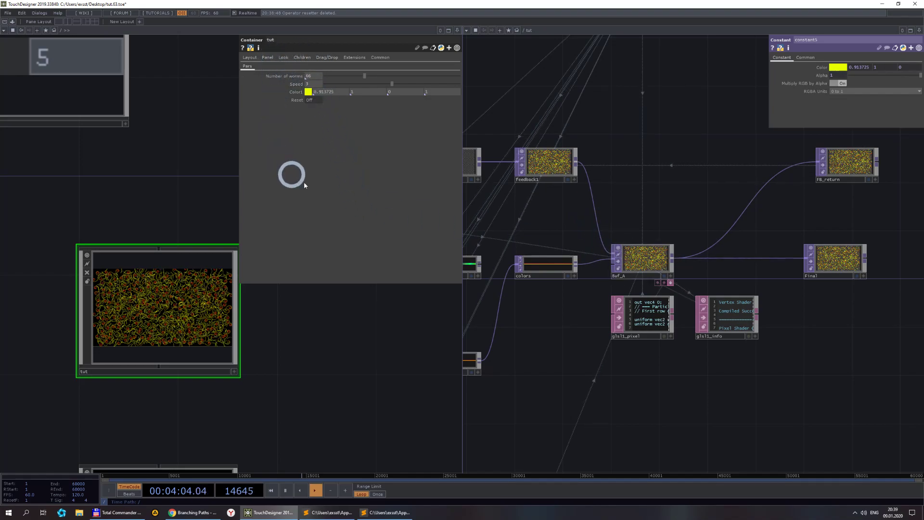
- Select Buf_A, switch to Sublime Text and examine the pixel shader's rnd definition, initialization and particle update code
left_click(654, 255)
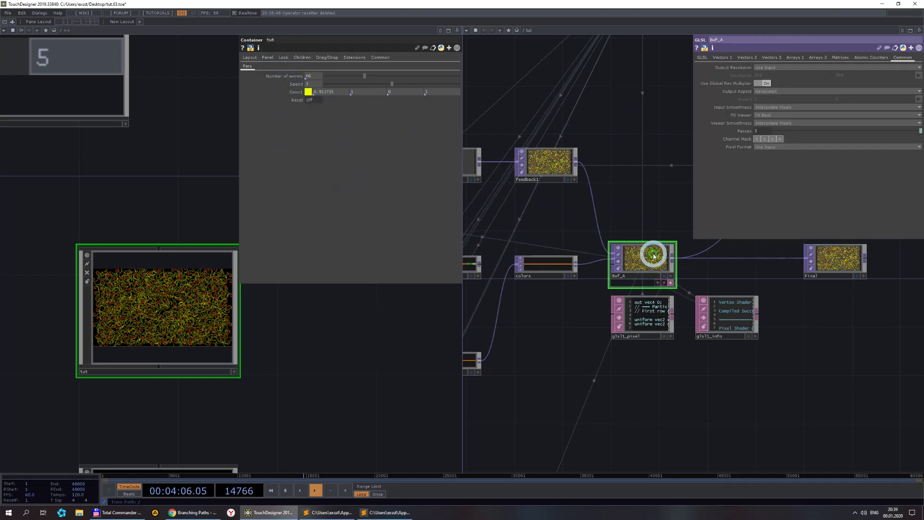
left_click_drag(616, 159, 626, 308)
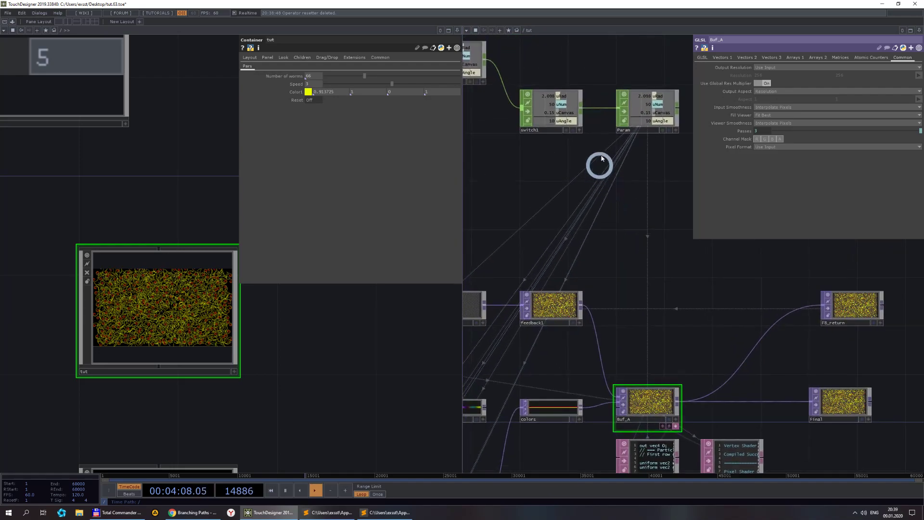
left_click(334, 512)
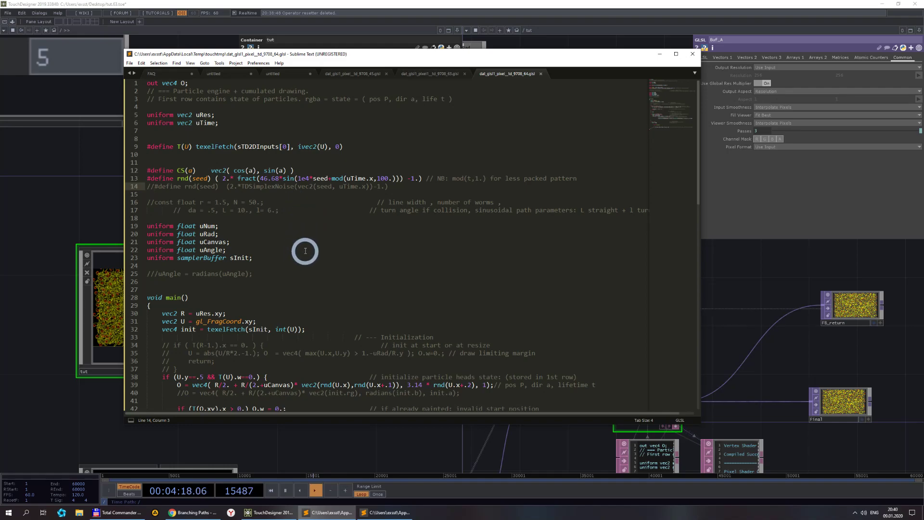
double_click(320, 178)
scroll(422, 291, "down", 2)
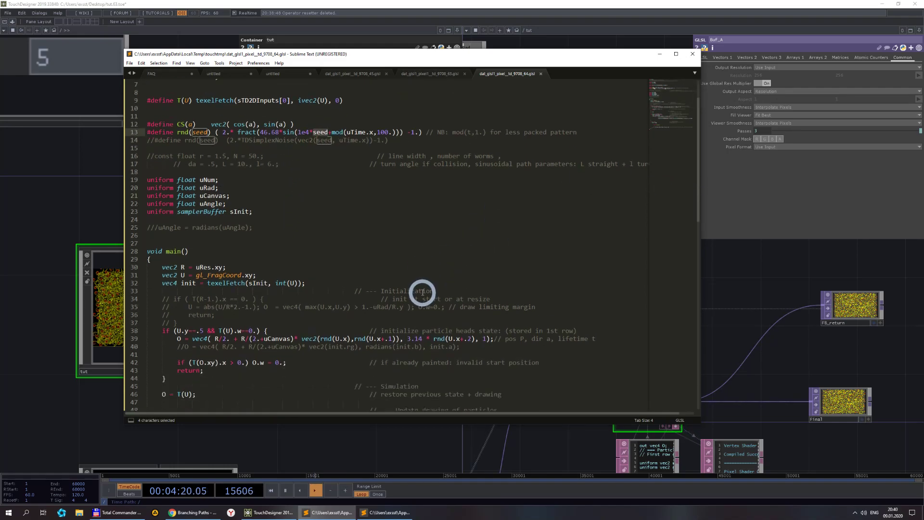
scroll(414, 284, "down", 1)
left_click(341, 226)
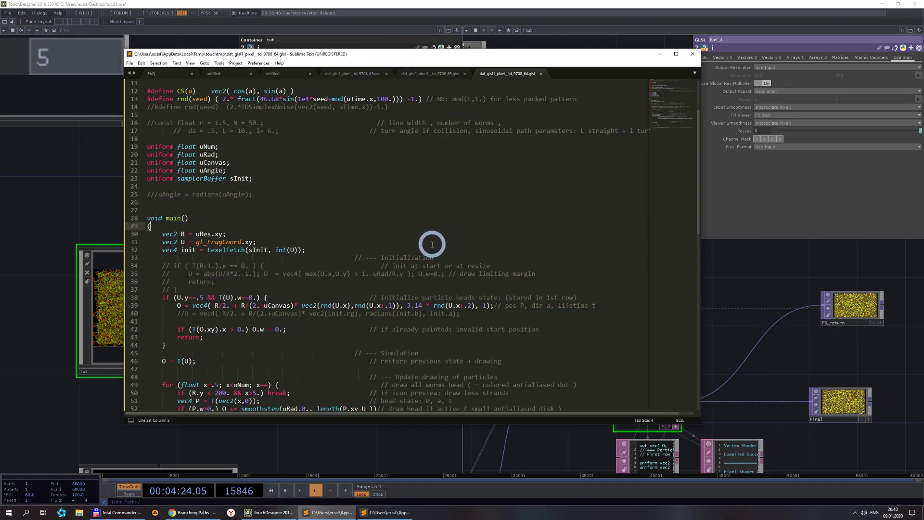
scroll(379, 254, "down", 5)
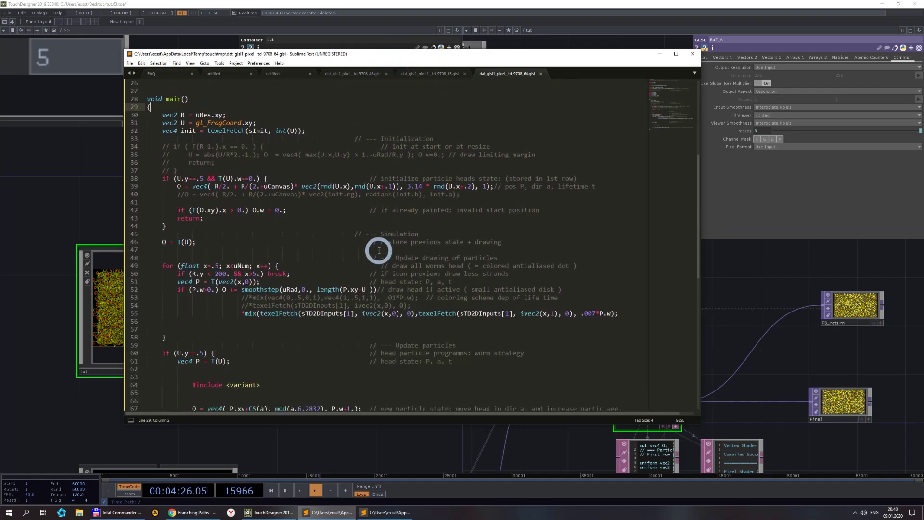
scroll(387, 258, "up", 3)
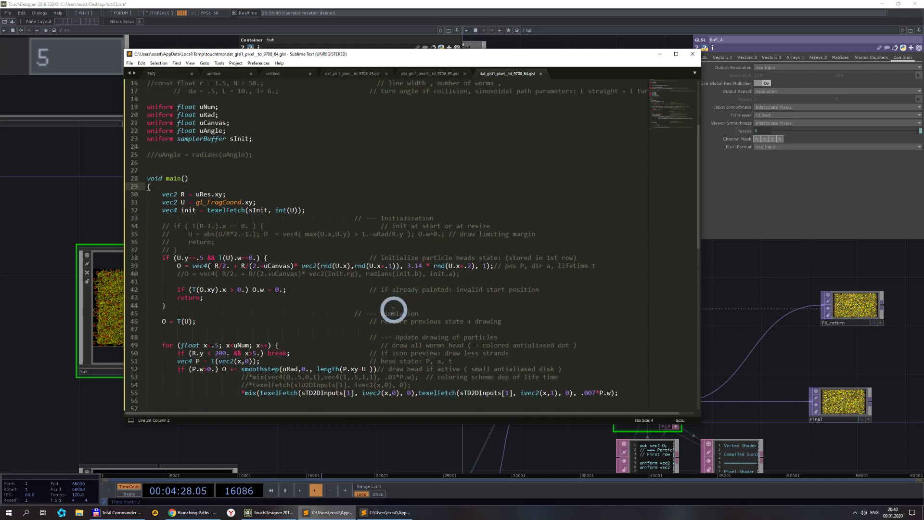
scroll(386, 312, "down", 5)
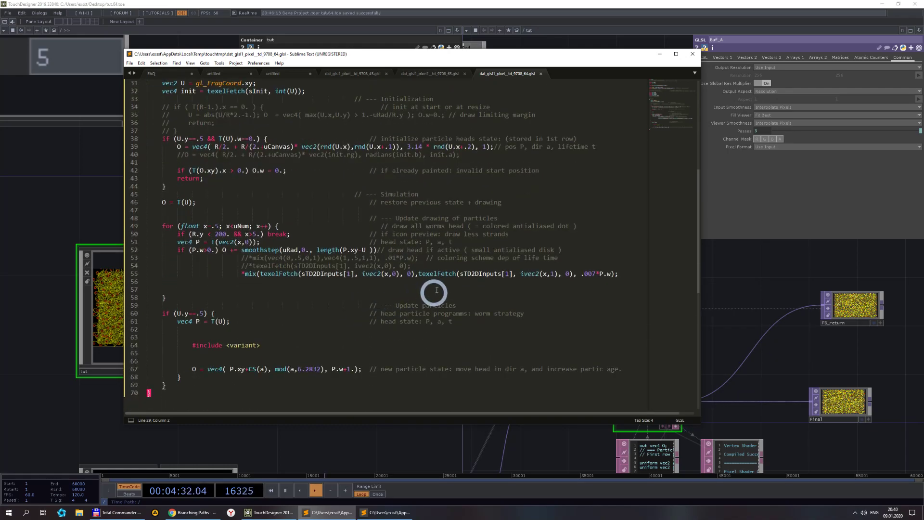
- Examine the shader's .007 color mix factor, the particle loop's start value and the #include <variant> line
left_click_drag(584, 273, 597, 275)
type(".100")
double_click(583, 274)
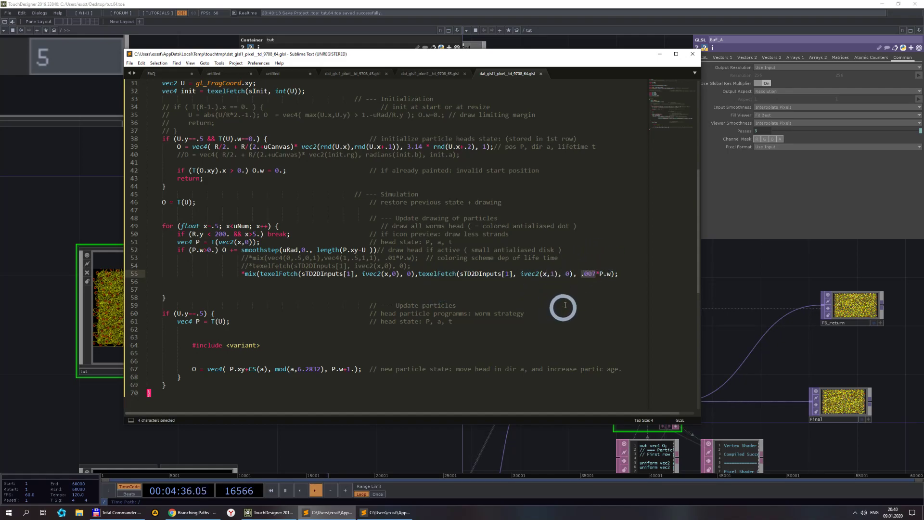
double_click(595, 275)
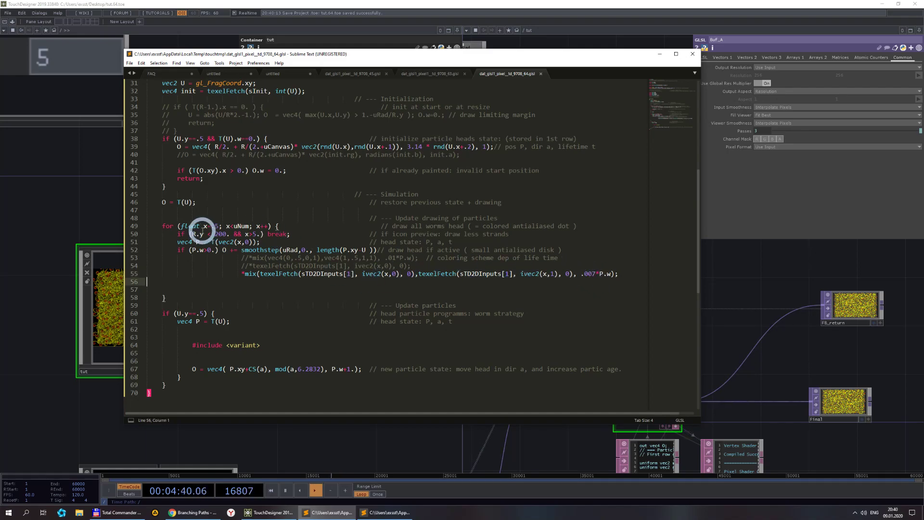
double_click(220, 234)
double_click(217, 225)
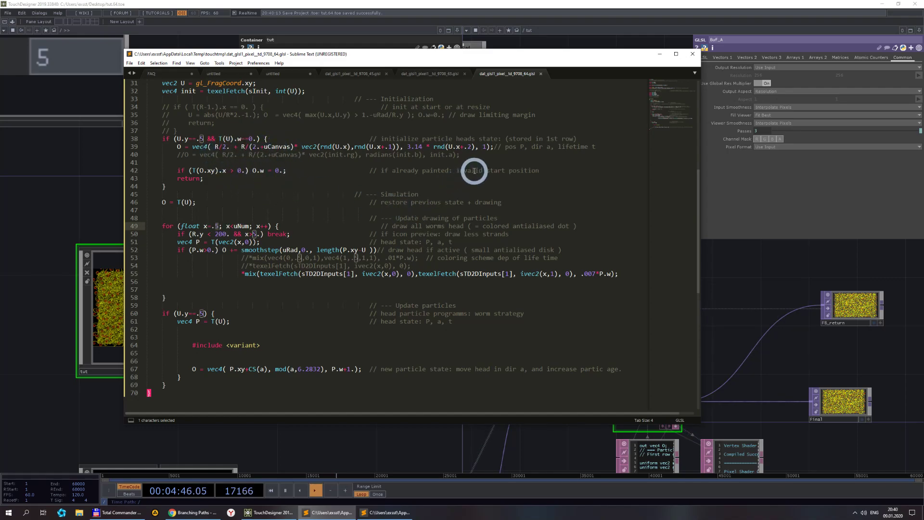
scroll(471, 173, "down", 3)
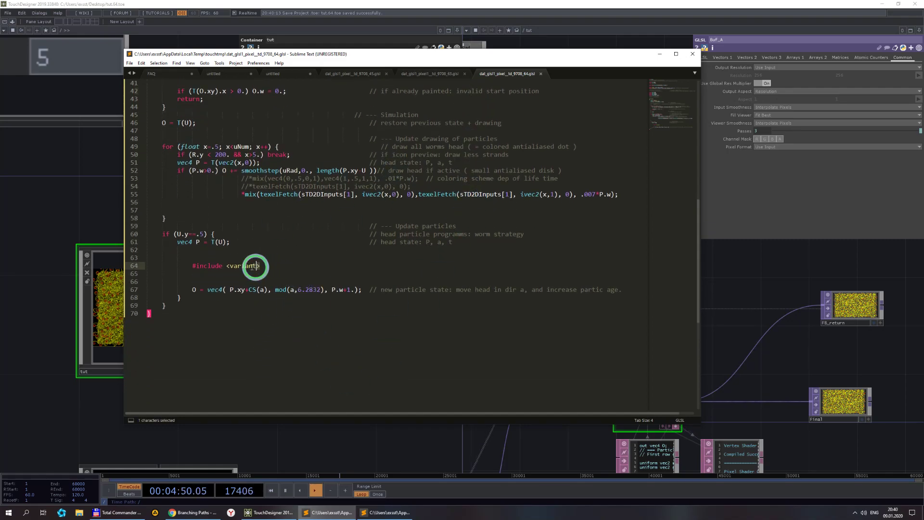
left_click_drag(260, 266, 193, 265)
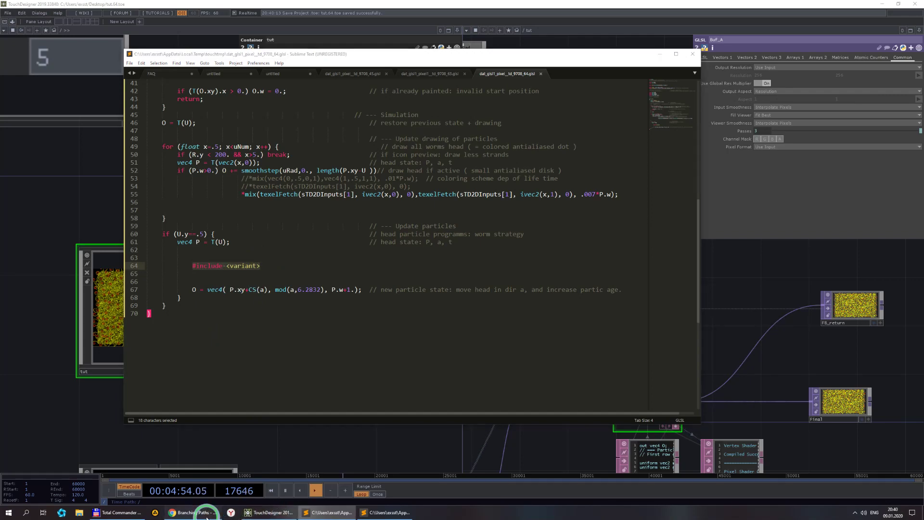
- Switch to Chrome and open the maze worms variants link from the comments on the maze worms / graffitis 3c Shadertoy page
left_click(193, 512)
left_click(43, 5)
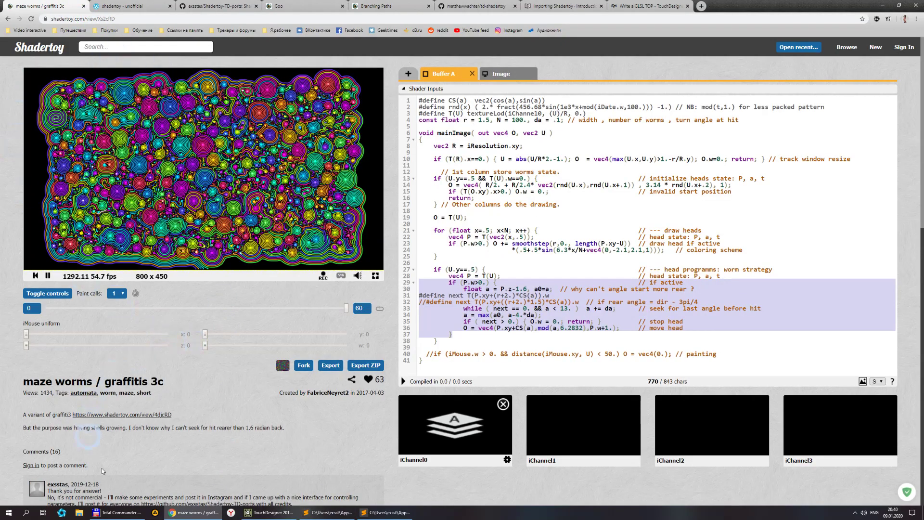
scroll(211, 417, "down", 5)
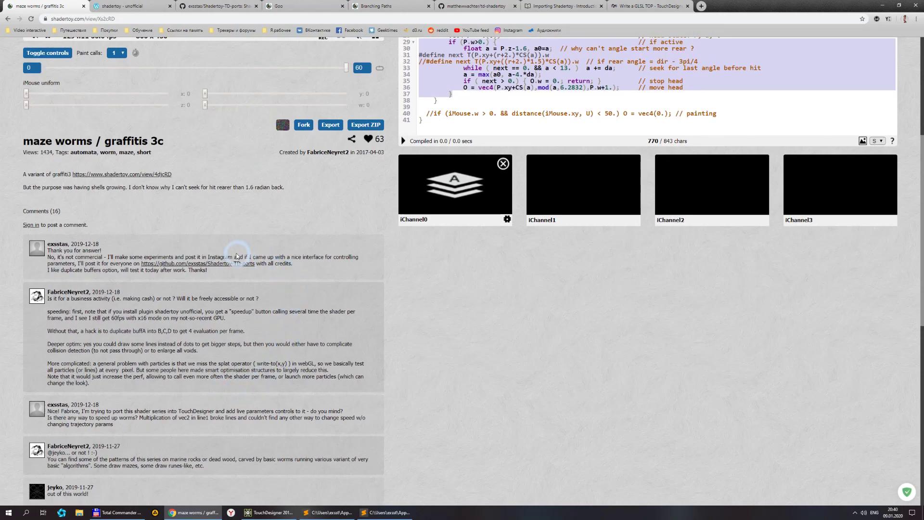
scroll(273, 275, "down", 5)
scroll(232, 272, "up", 2)
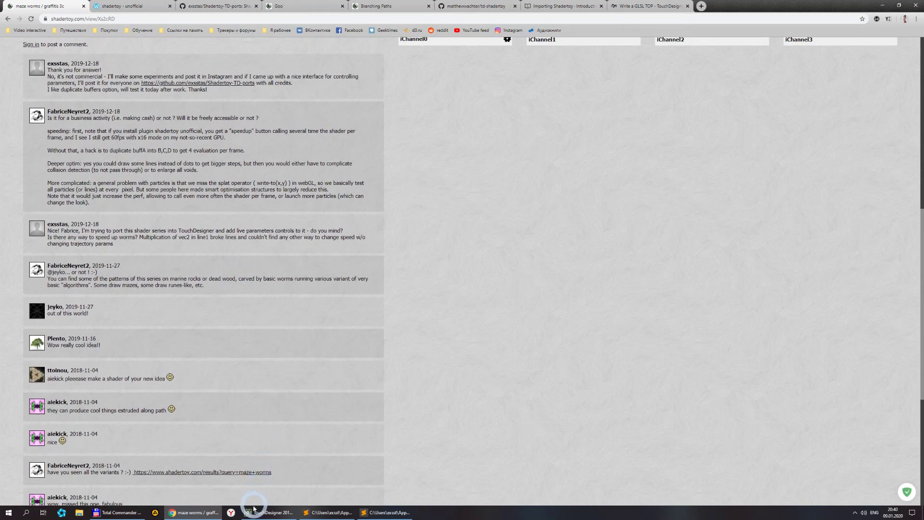
left_click(254, 475)
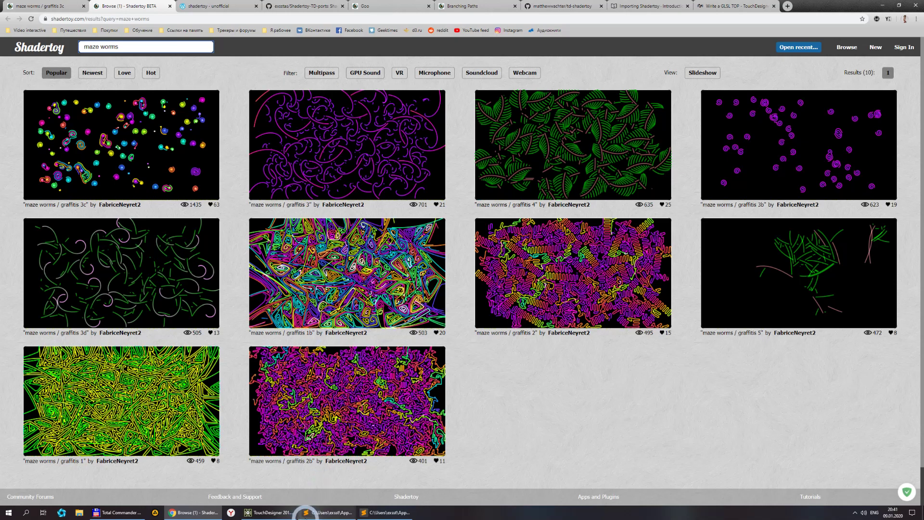
- Switch back to TouchDesigner and look over the tut container's worm output and its complete internal node network
left_click(267, 512)
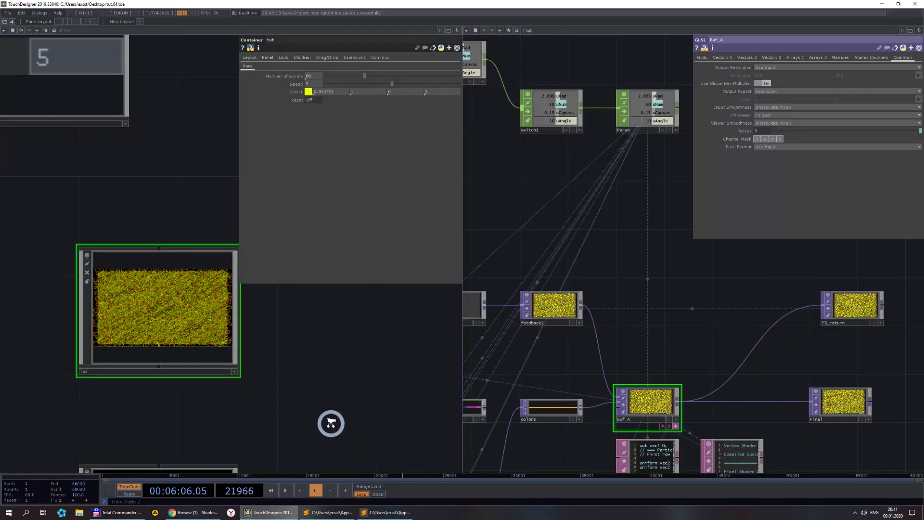
scroll(330, 423, "down", 3)
left_click_drag(693, 345, 735, 284)
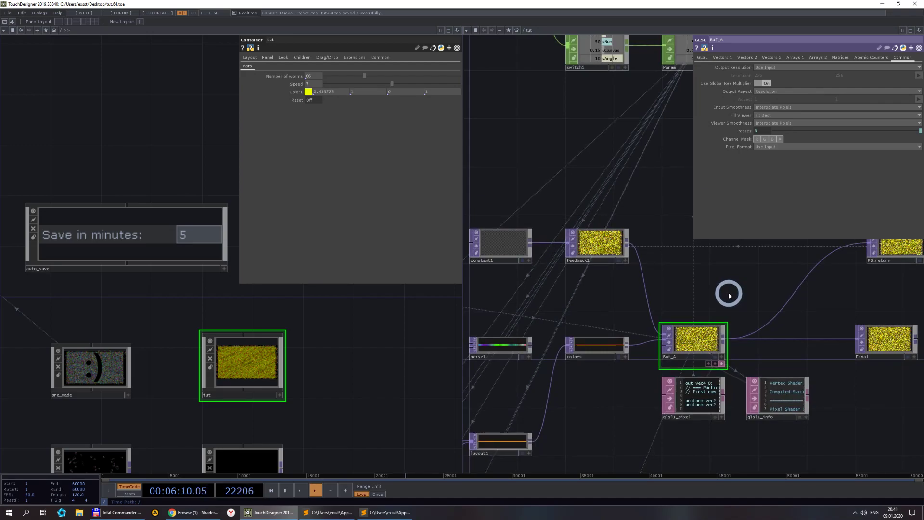
scroll(729, 296, "down", 2)
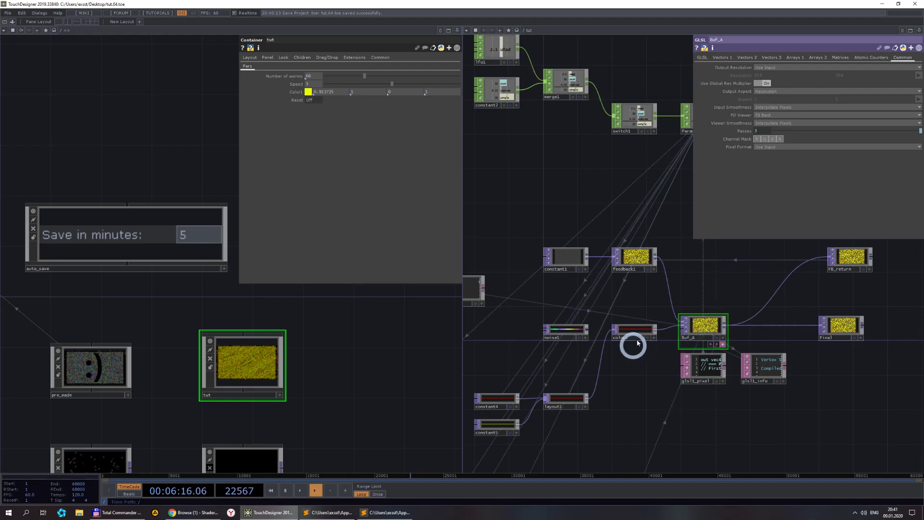
scroll(400, 385, "down", 3)
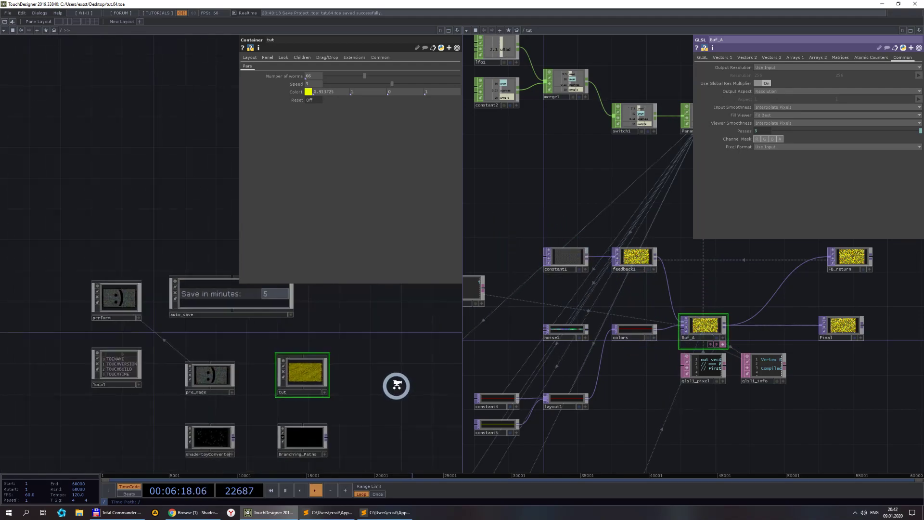
scroll(356, 406, "up", 2)
scroll(356, 406, "up", 5)
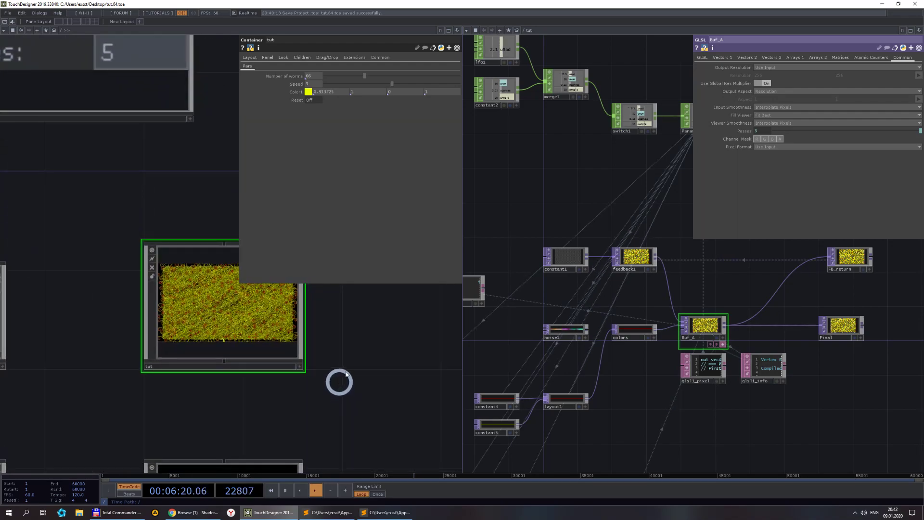
scroll(223, 367, "up", 1)
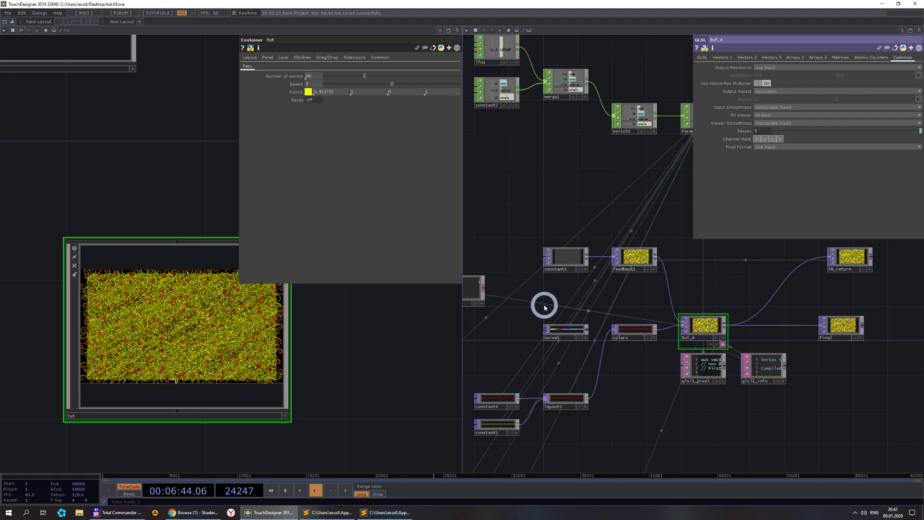
scroll(545, 307, "down", 5)
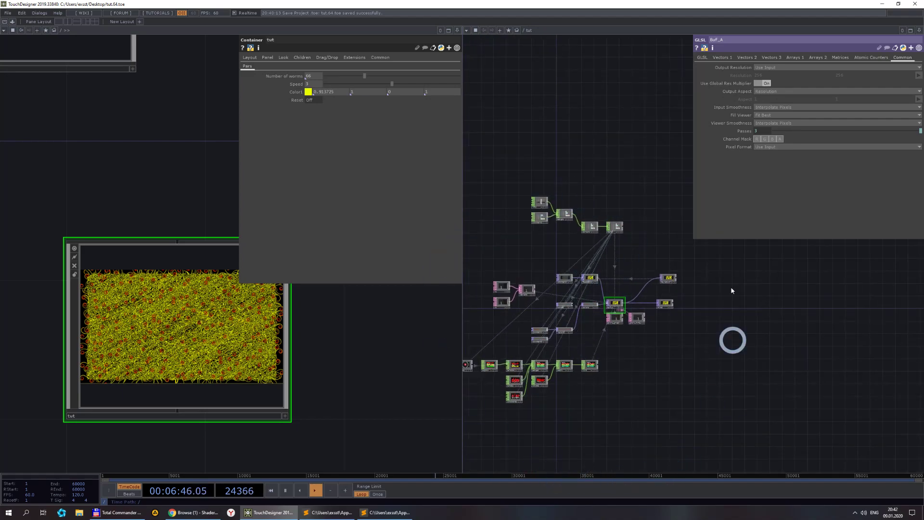
left_click_drag(689, 390, 687, 224)
left_click_drag(753, 392, 604, 185)
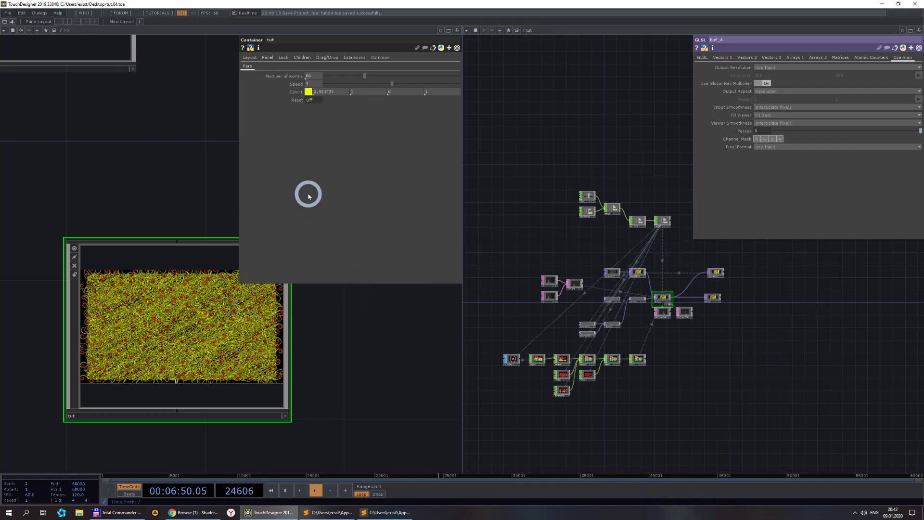